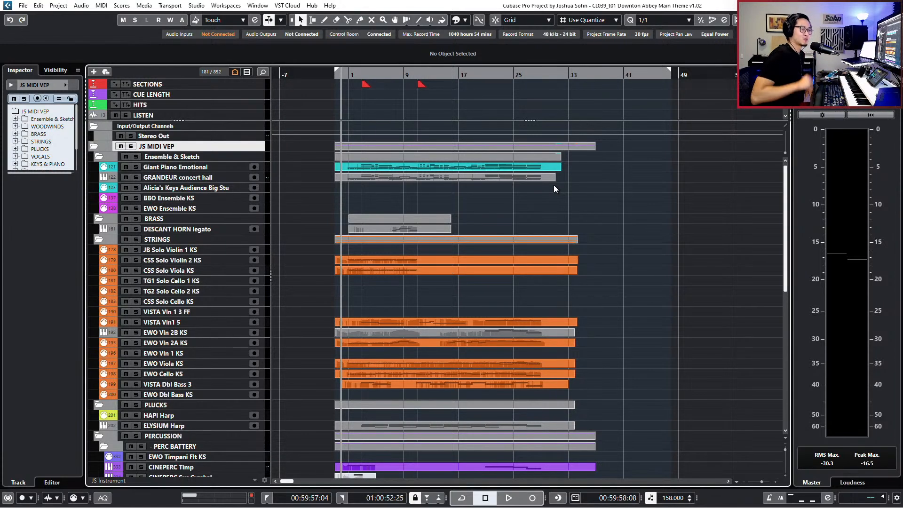
Play the whole arrangement from its start at 00:59:57:04 and stop playback once the main music has ended
key(KP_1)
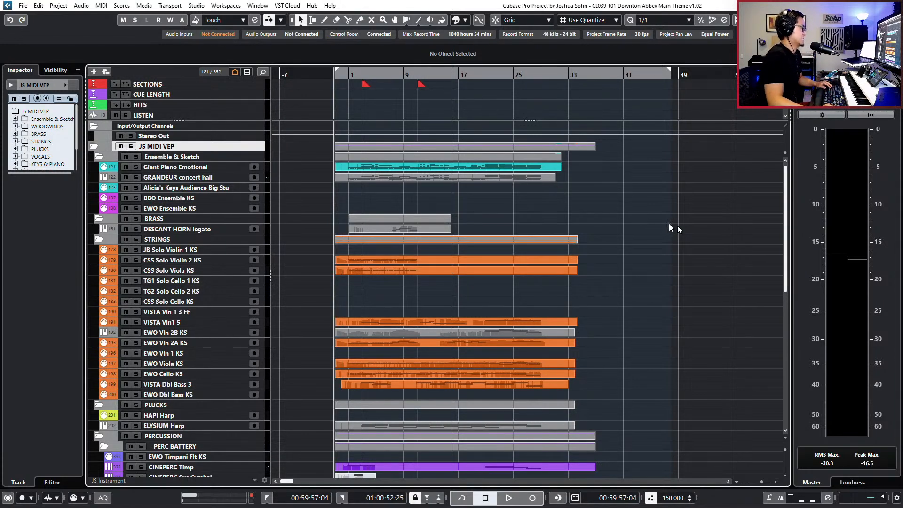
key(g)
scroll(484, 295, up, 1)
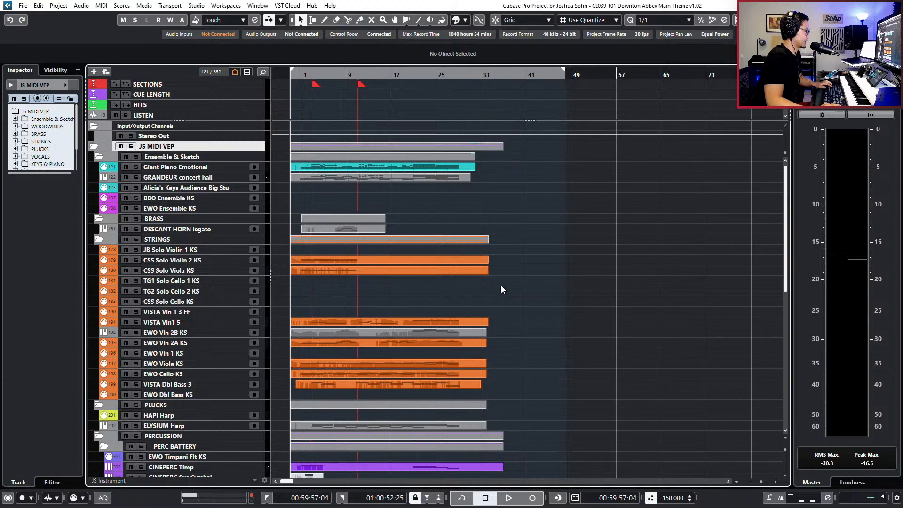
scroll(501, 285, down, 3)
scroll(525, 272, left, 2)
scroll(530, 269, up, 3)
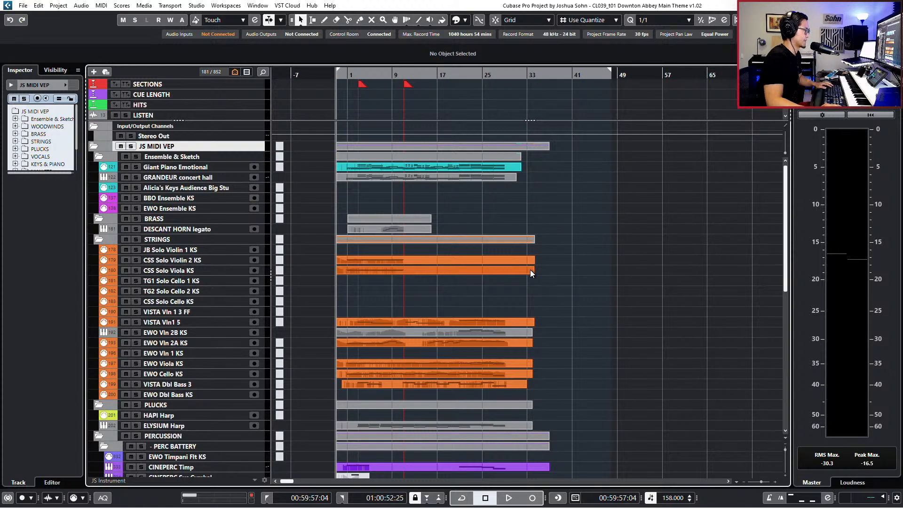
key(space)
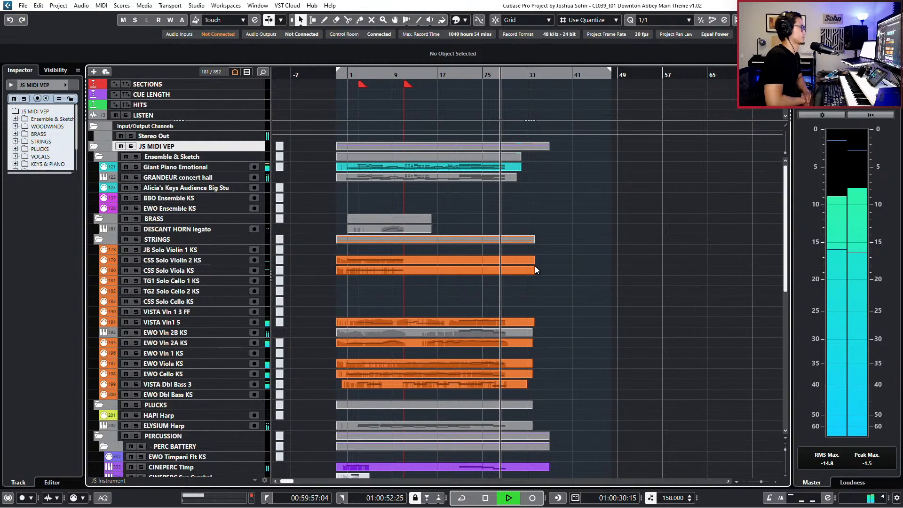
key(space)
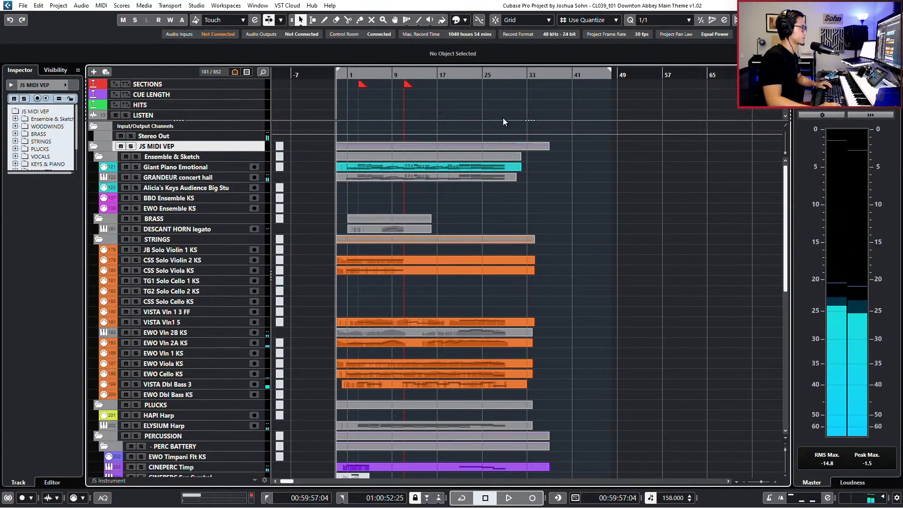
Place the playhead where the string notes end, at 01:00:31:09, and set the right locator there
key(g)
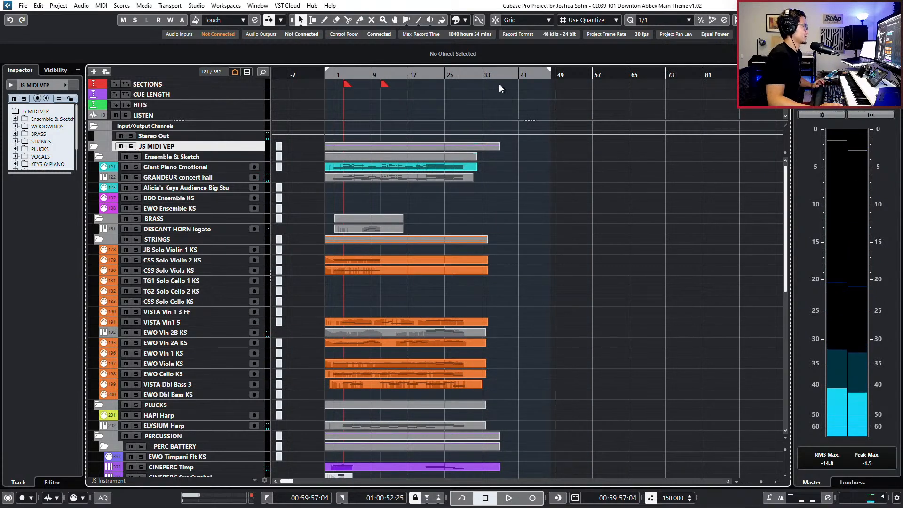
scroll(500, 86, down, 4)
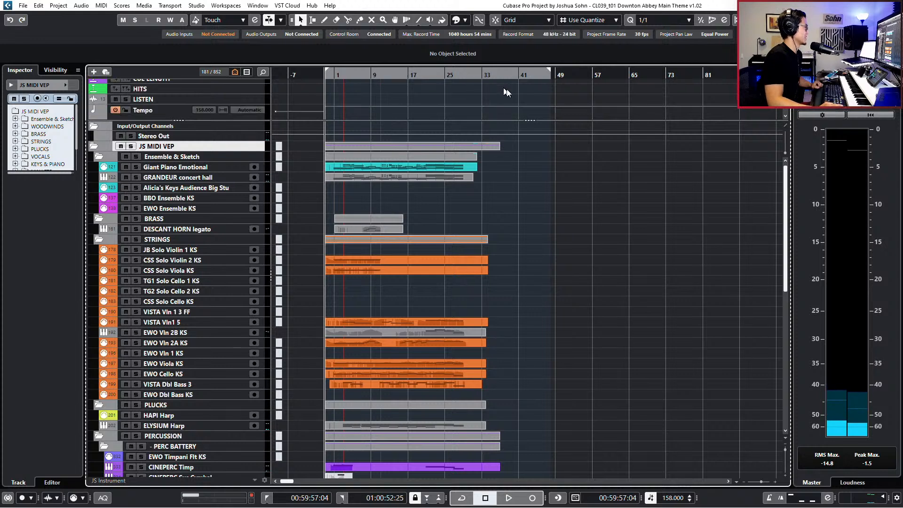
click(461, 75)
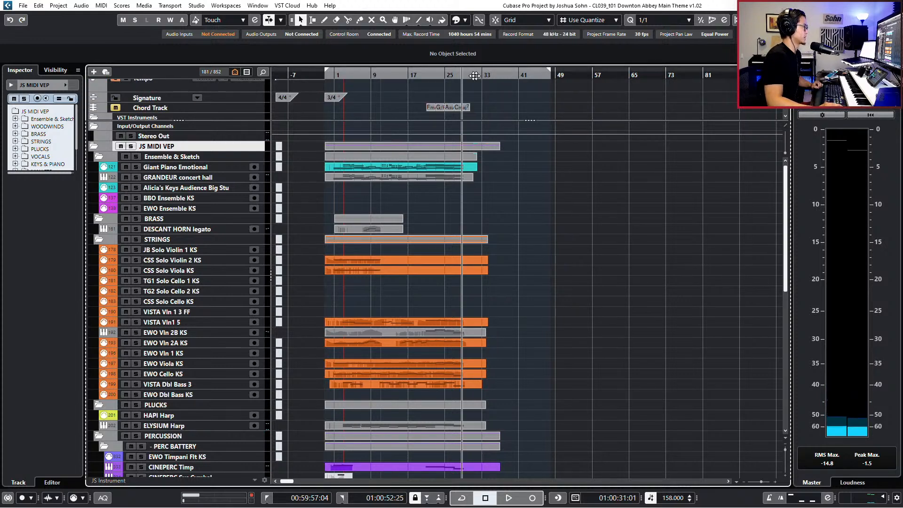
key(ctrl+KP_2)
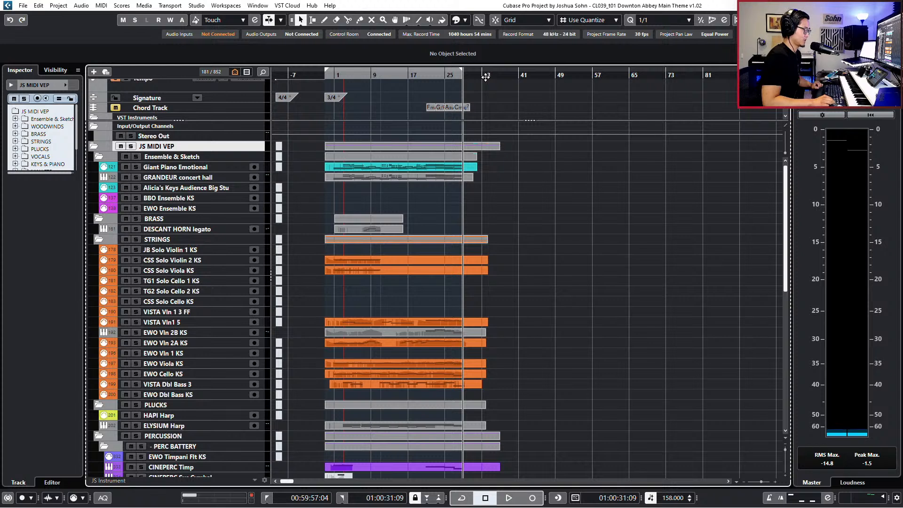
Shuttle the playhead forward and backward around the right locator, jumping back to it once and finishing at 01:00:14:27
key(KP_Subtract)
key(KP_Add)
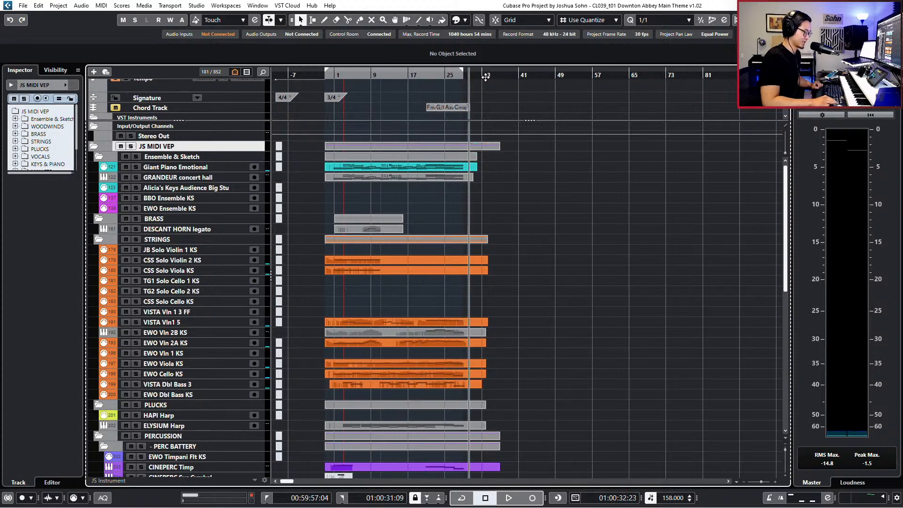
key(KP_Subtract)
key(KP_2)
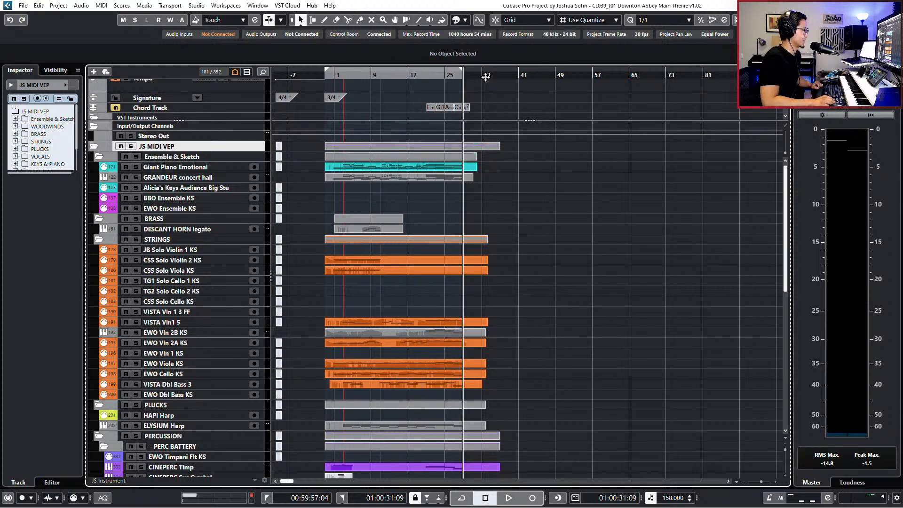
key(KP_Add)
key(KP_Subtract)
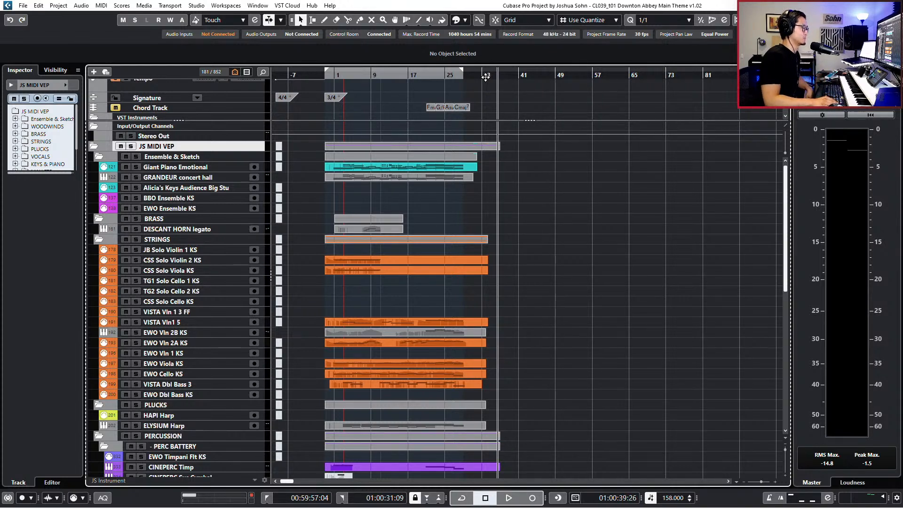
key(KP_Subtract)
key(KP_Add)
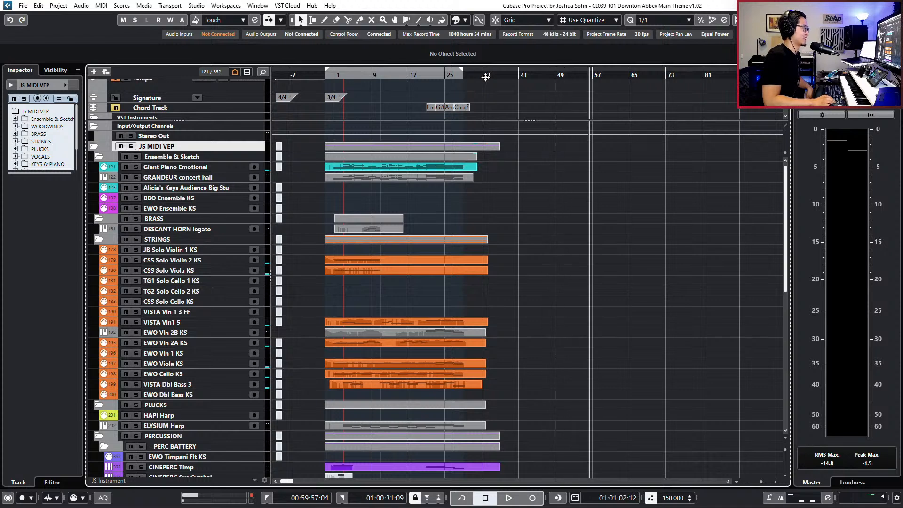
key(KP_Subtract)
key(KP_Subtract)
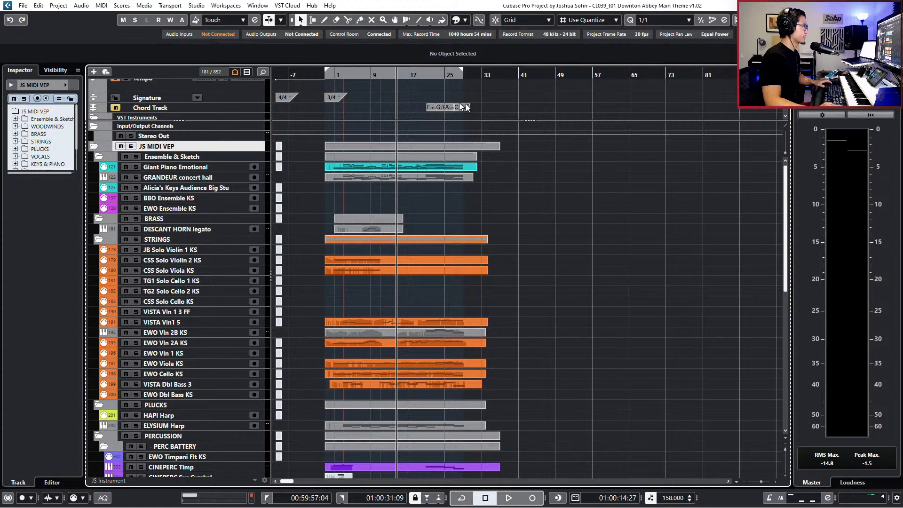
Solo the string parts from VISTA Vln1 5 down to VISTA Dbl Bass 3 and audition them from bar 11
key(h)
key(h)
key(h)
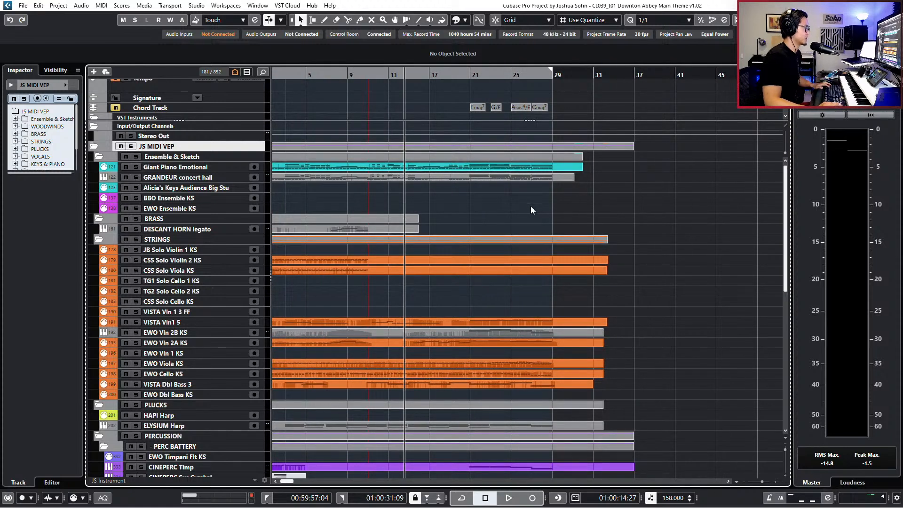
scroll(531, 206, left, 2)
drag(523, 308, 516, 390)
key(KP_Subtract)
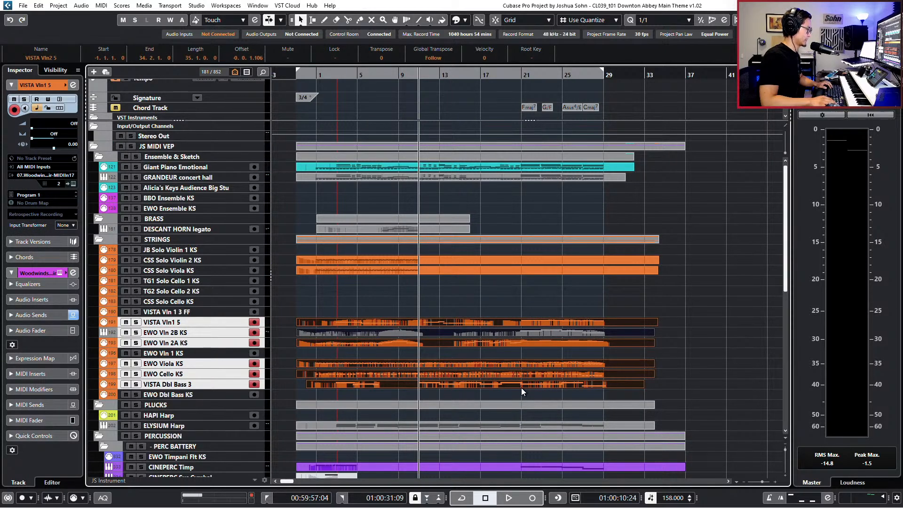
key(s)
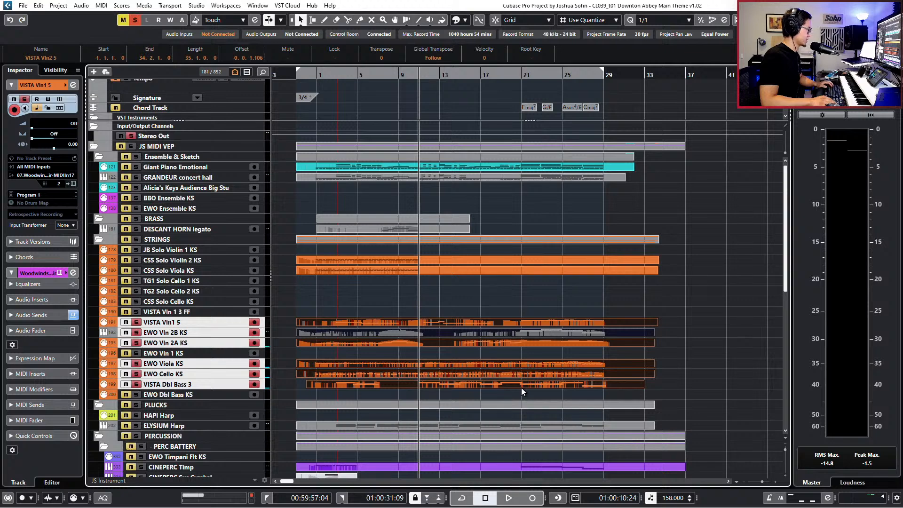
key(space)
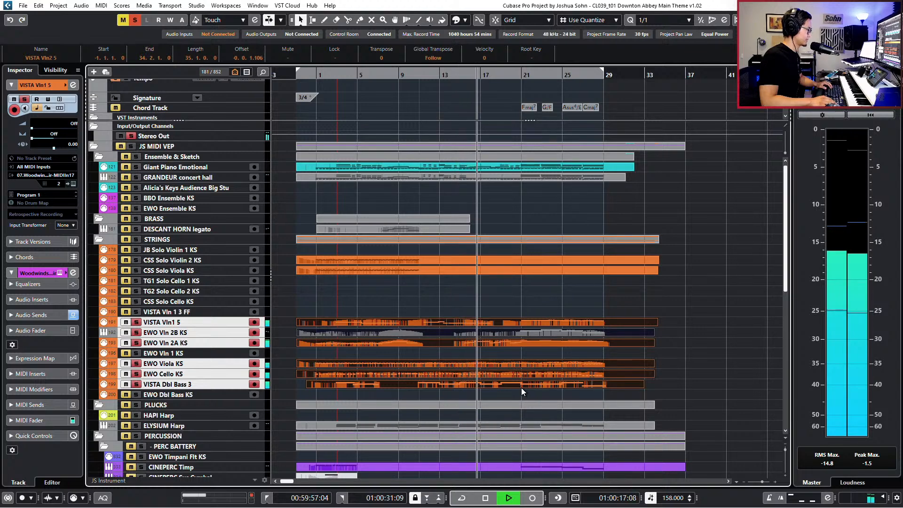
key(space)
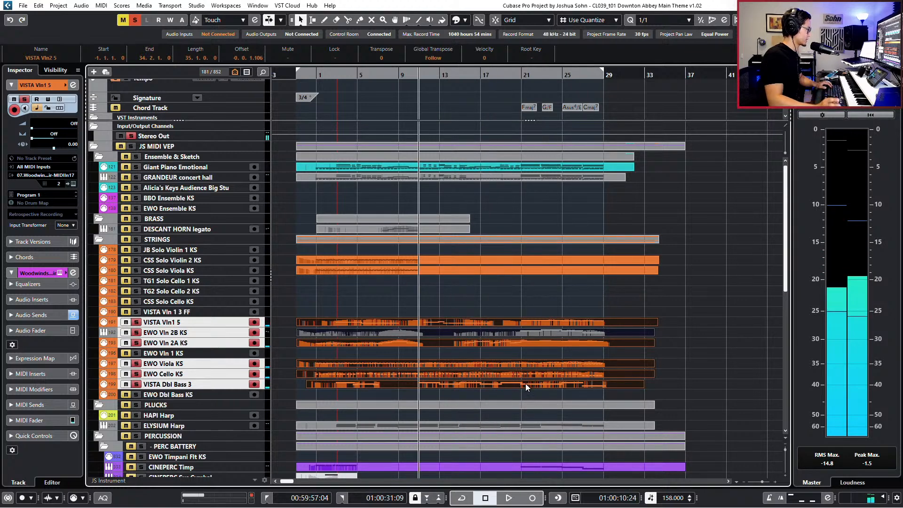
Clear the string solo and audition the full arrangement from bar 11
scroll(521, 340, down, 3)
scroll(520, 307, up, 3)
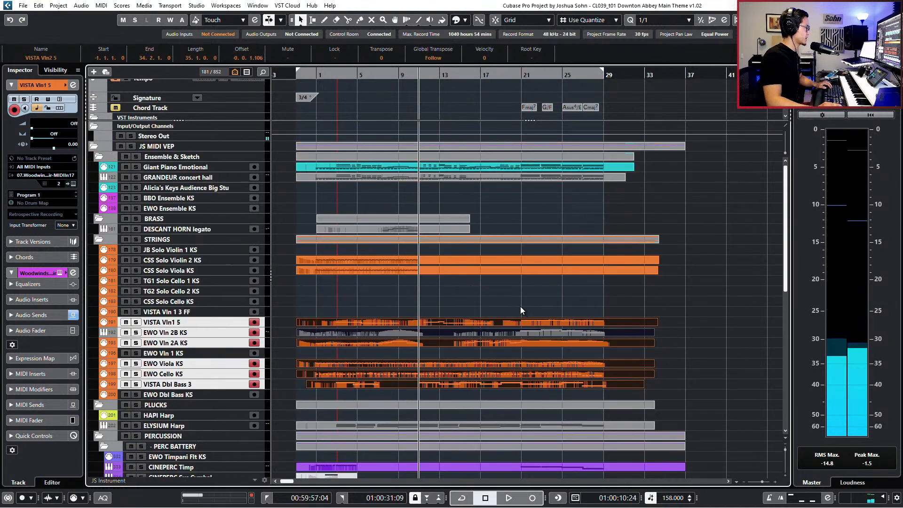
click(482, 193)
key(space)
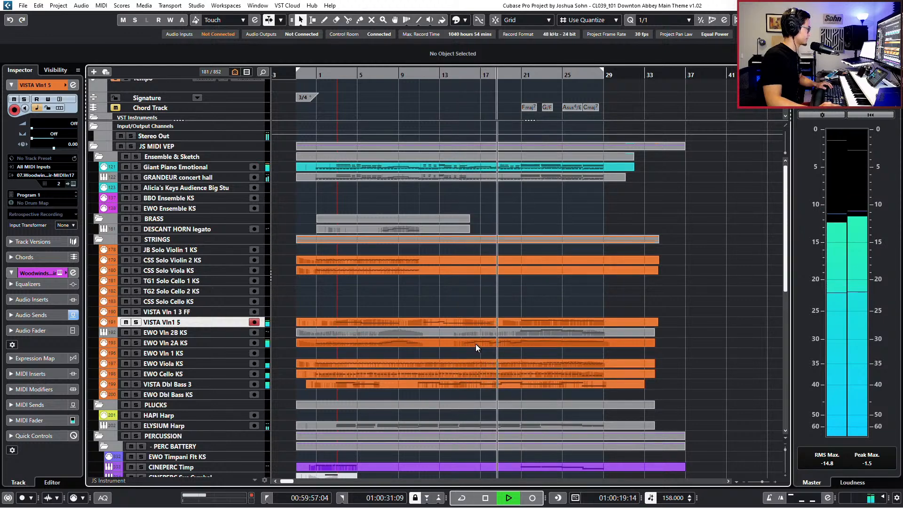
key(space)
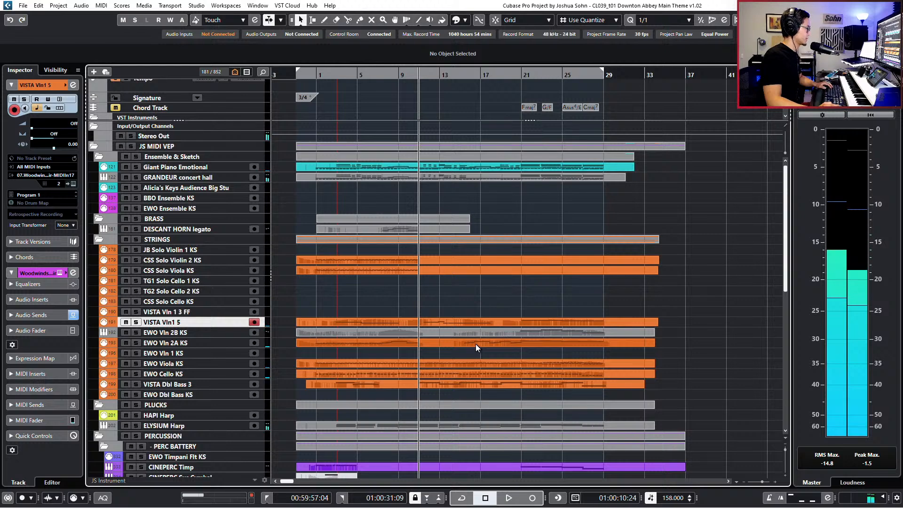
Solo the EWO Vln 2A KS part and audition its legato phrase from about bar 15
click(476, 343)
key(s)
key(space)
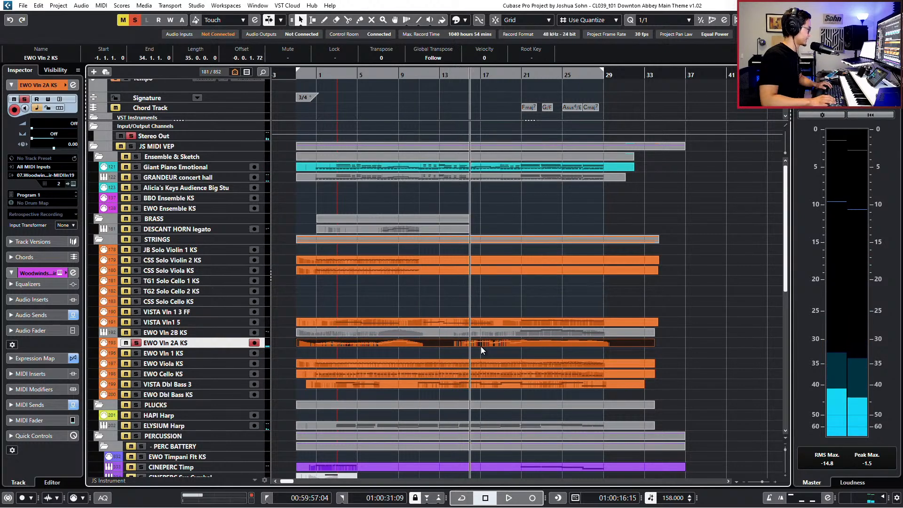
key(space)
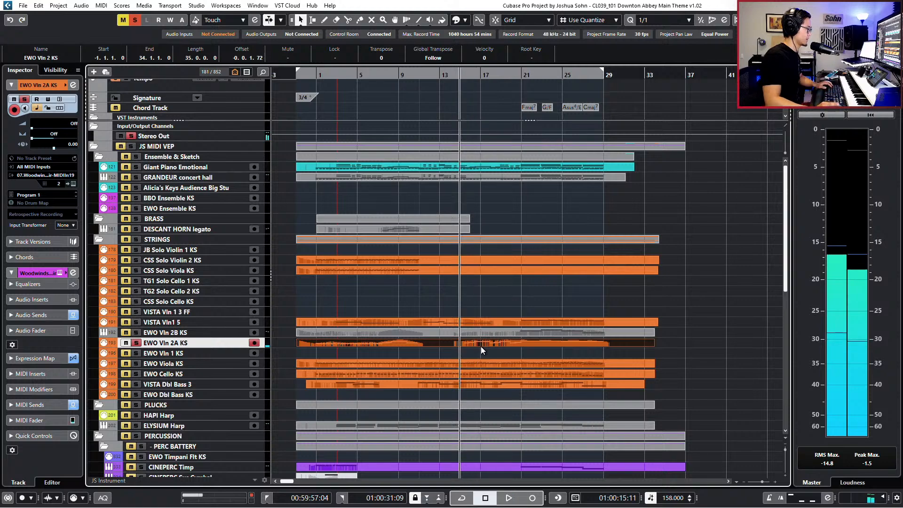
Open the EWO Vln 2A KS part in the Key Editor, showing the legato notes from bar 15 with 1/8 quantize
double_click(479, 343)
scroll(388, 232, up, 3)
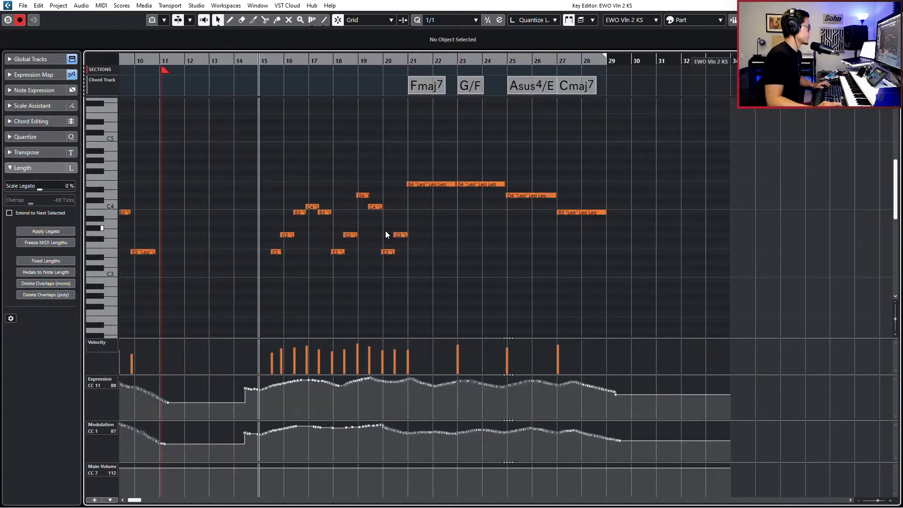
scroll(368, 239, up, 4)
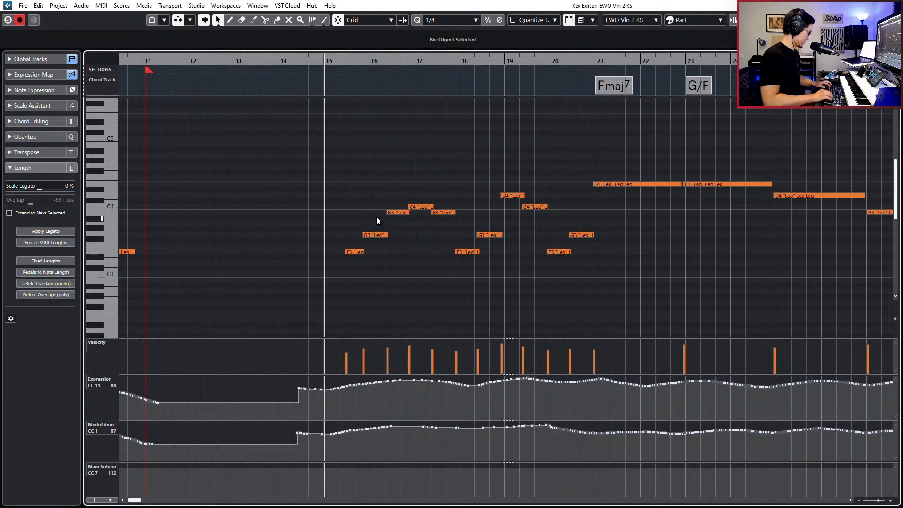
scroll(376, 217, up, 2)
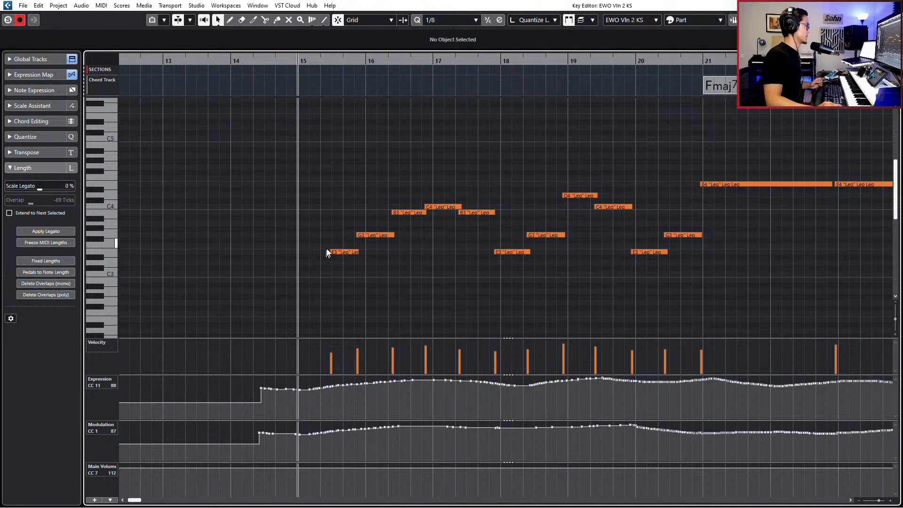
Start the first E3, G3, B3 and C4 notes after bar 15 slightly earlier, E3 at 15.2.2.28 and C4 at 16.3.3.25, auditioning between edits
click(339, 252)
drag(358, 252, 331, 252)
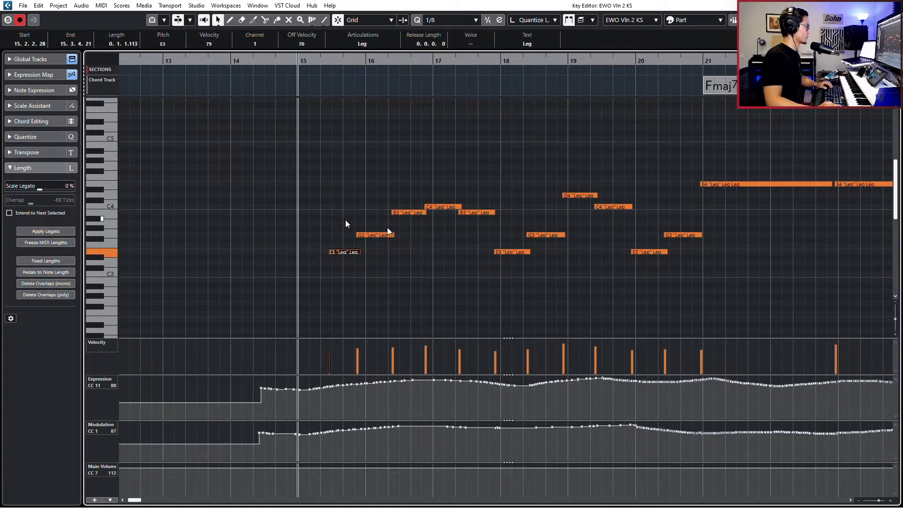
key(space)
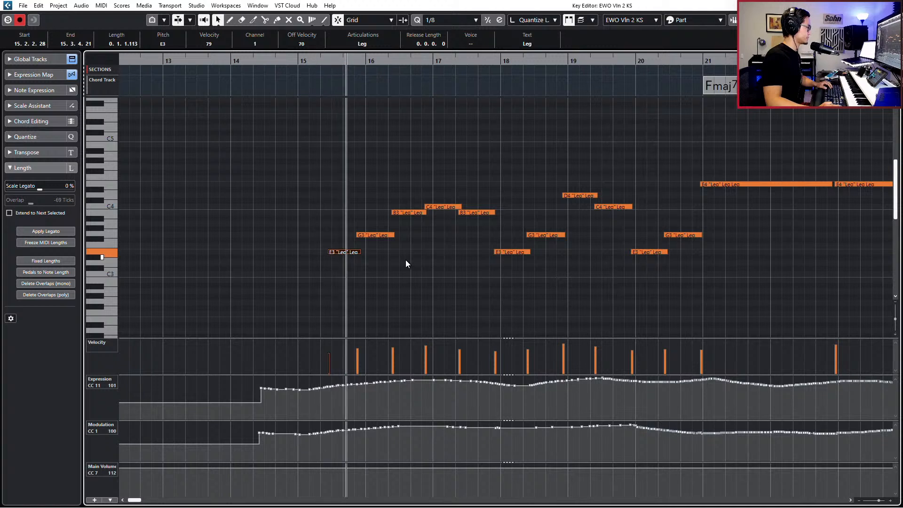
key(space)
key(space)
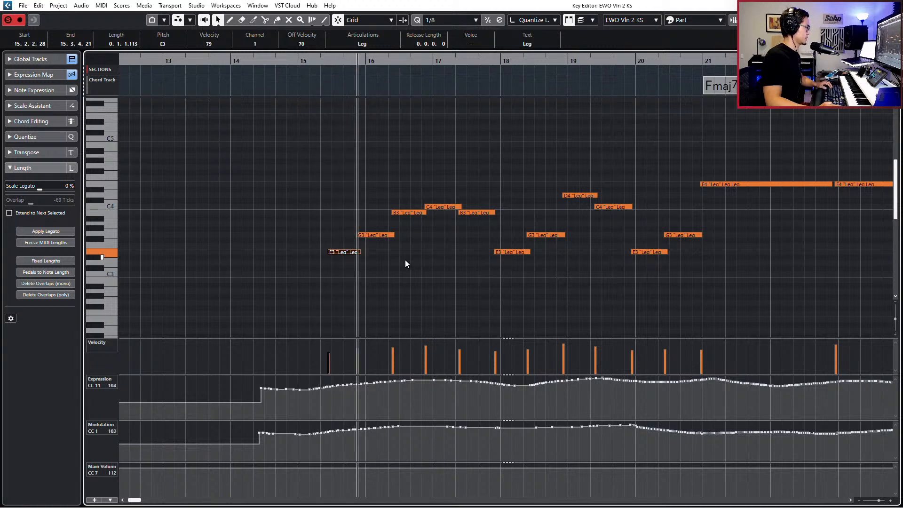
key(space)
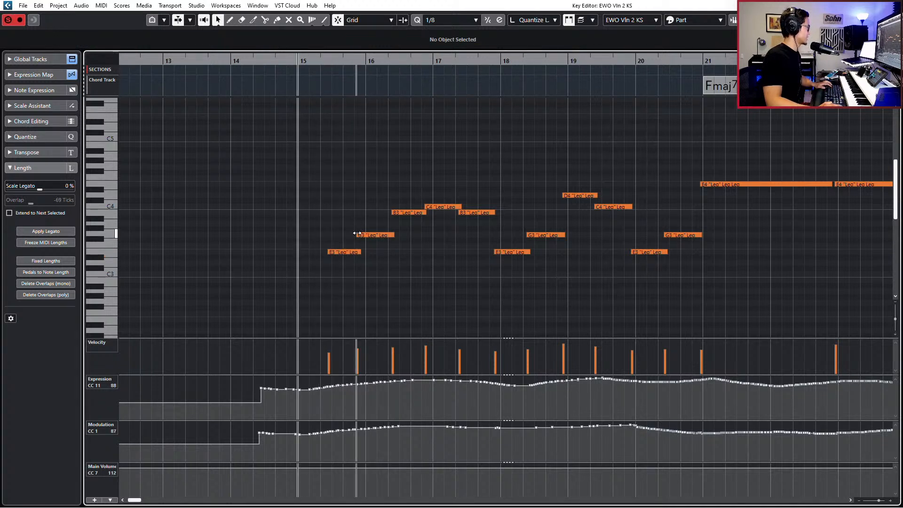
click(355, 234)
drag(353, 233, 426, 206)
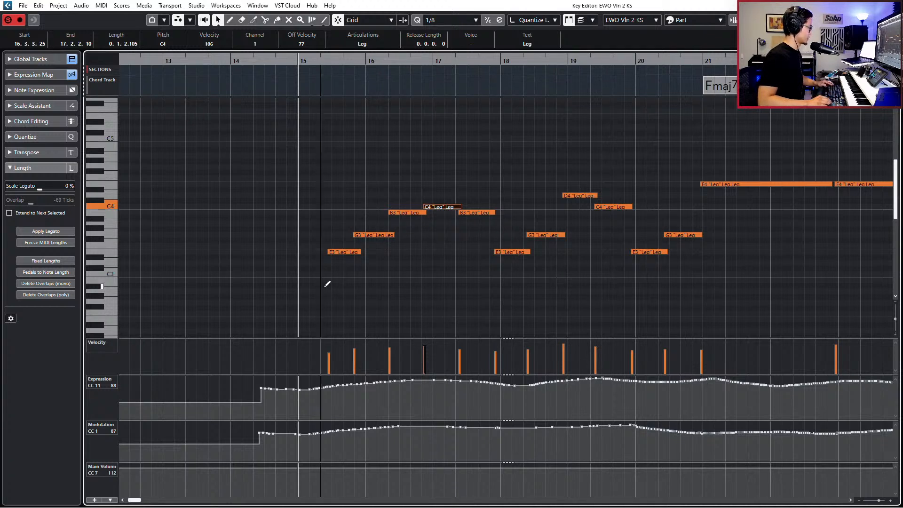
Draw Portamento (CC 5) at 127 from just before bar 15, restore the velocity and expression lanes, and audition the phrase
key(alt+5)
drag(285, 378, 288, 374)
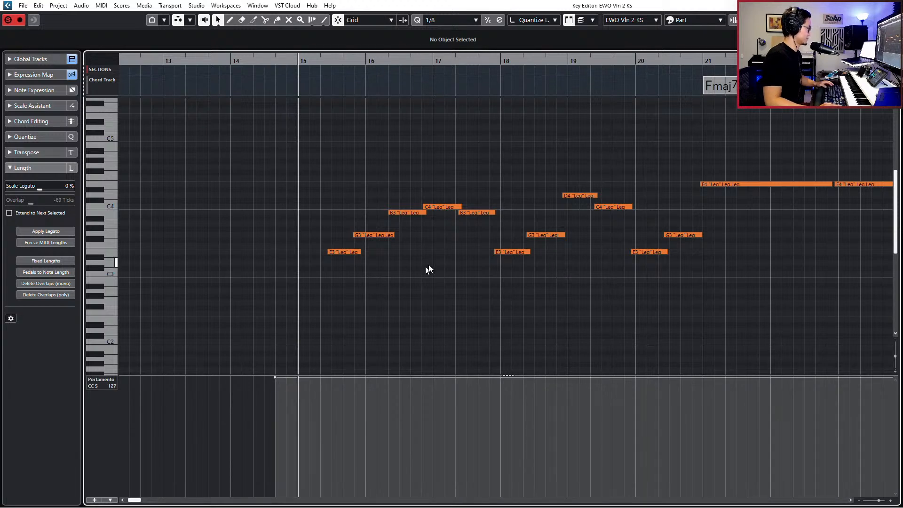
key(alt+1)
key(space)
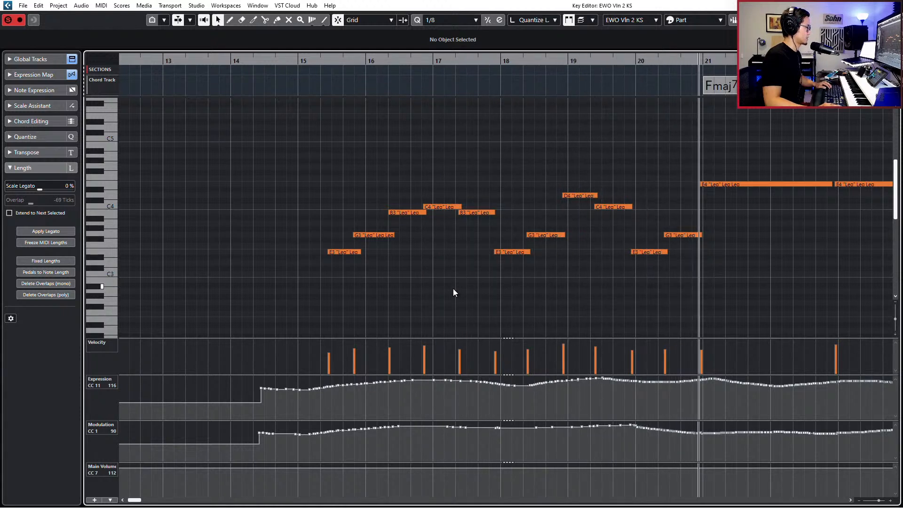
scroll(675, 291, down, 3)
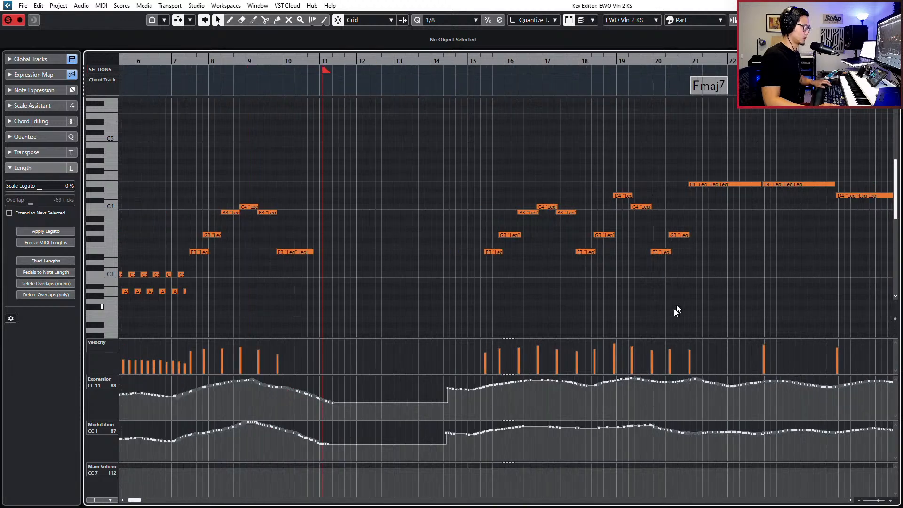
Move the legato notes from the B3 after bar 16 to the G3 after bar 20 slightly earlier, first start at 16.1.4.33, and audition
scroll(659, 310, right, 3)
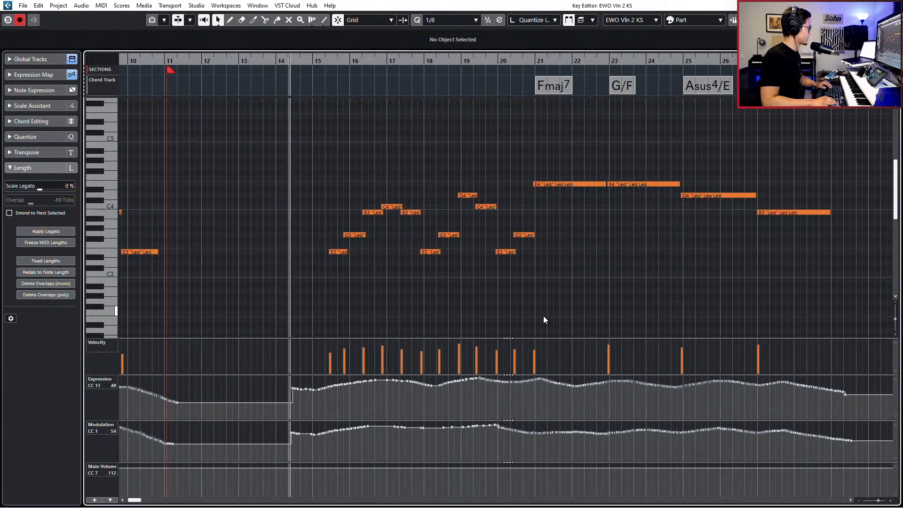
drag(298, 161, 406, 237)
drag(425, 184, 520, 273)
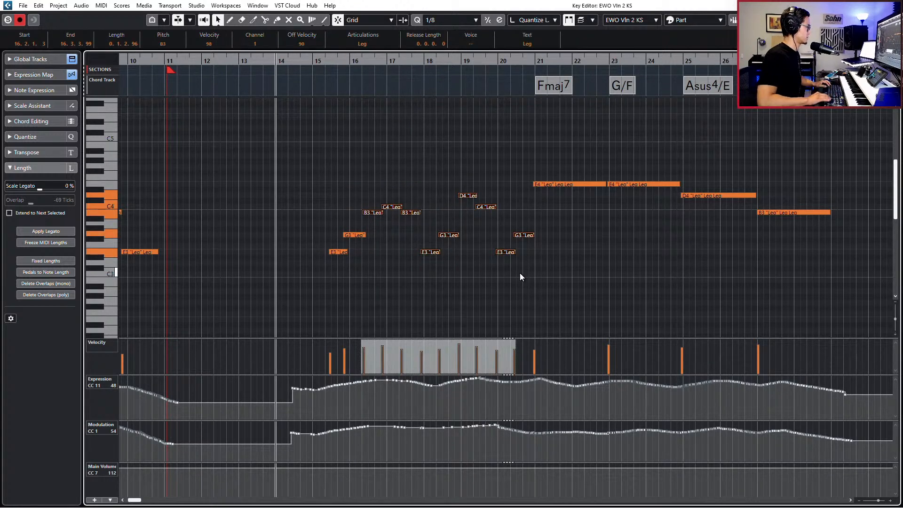
key(ctrl+Left)
key(ctrl+Left)
key(ctrl+Left)
key(ctrl+Left)
key(ctrl+Left)
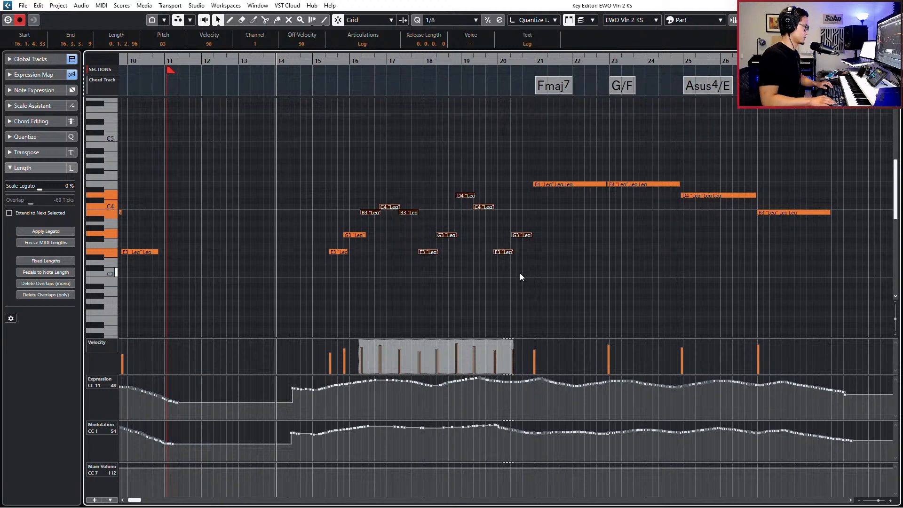
key(space)
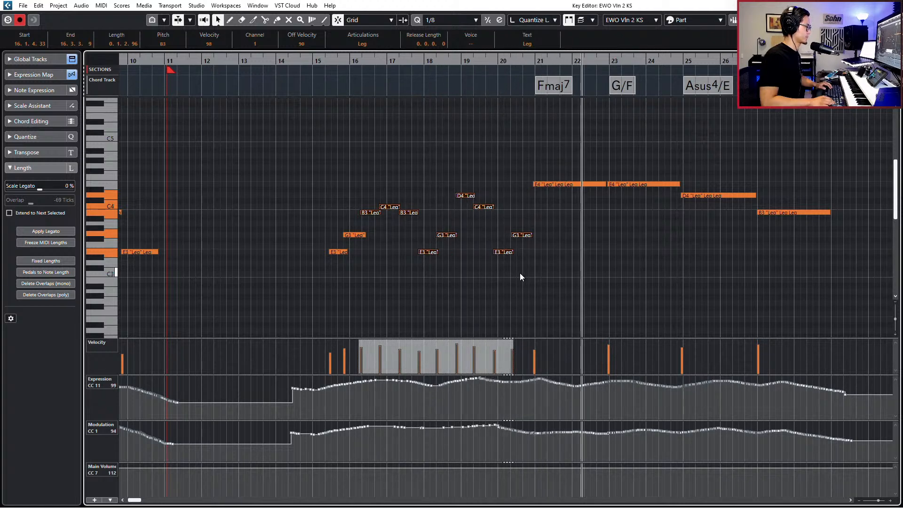
key(space)
Start the last G3 before bar 21 slightly earlier and audition the phrase through the sustained notes at bar 23
ctrl+scroll(517, 266, up, 3)
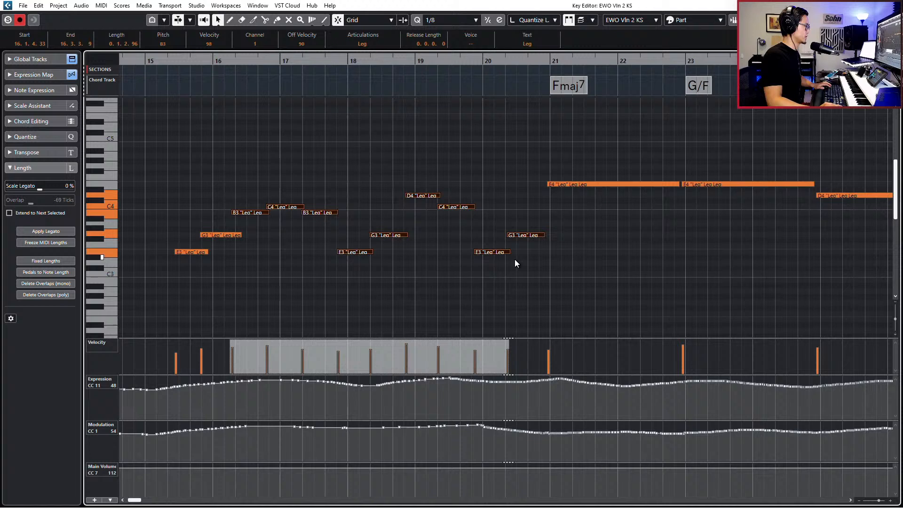
click(511, 227)
drag(508, 234, 506, 235)
drag(483, 176, 433, 252)
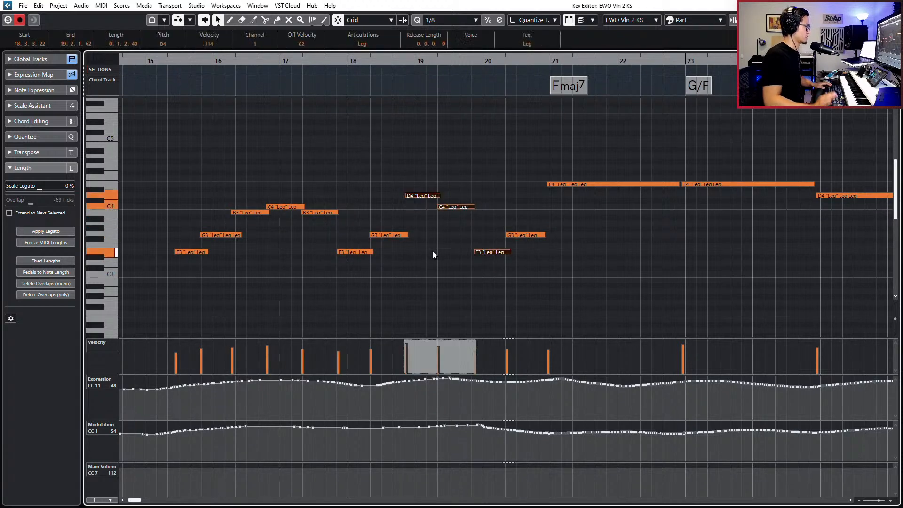
key(alt+space)
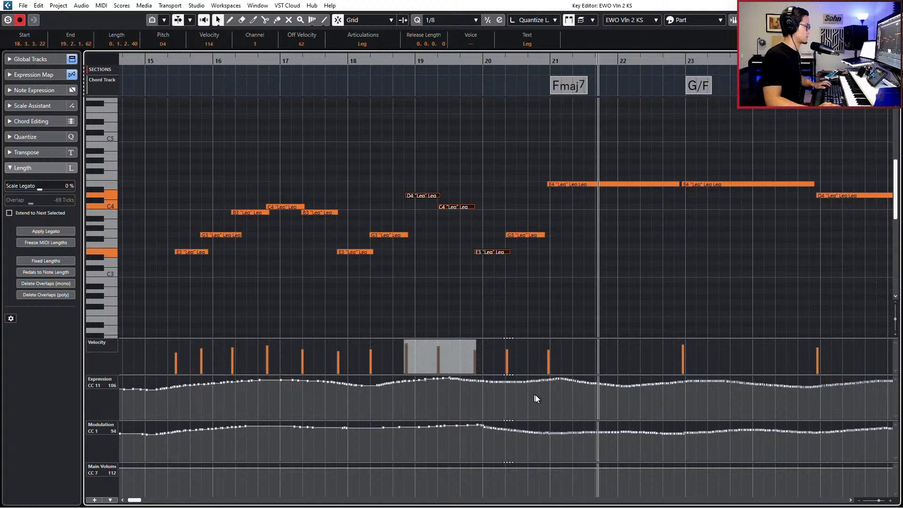
scroll(582, 348, down, 5)
scroll(584, 320, right, 3)
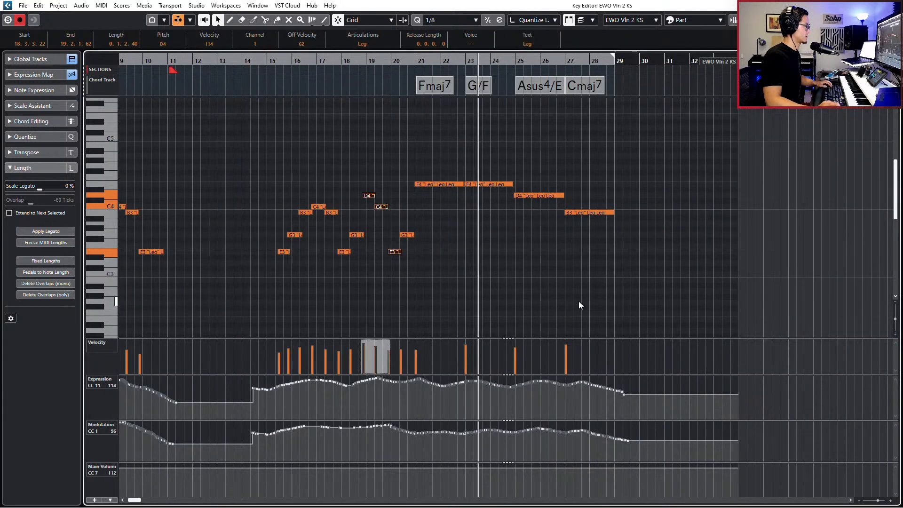
key(space)
Return to the project and open the VISTA Vln1 5, EWO Vln 2A and 2B, viola and double bass parts together in the Key Editor
drag(424, 162, 427, 201)
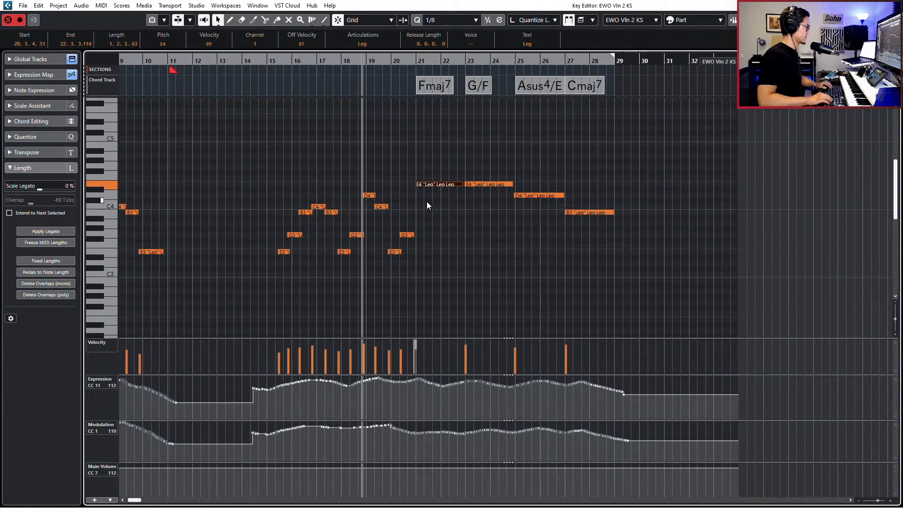
key(l)
key(Return)
drag(524, 301, 535, 388)
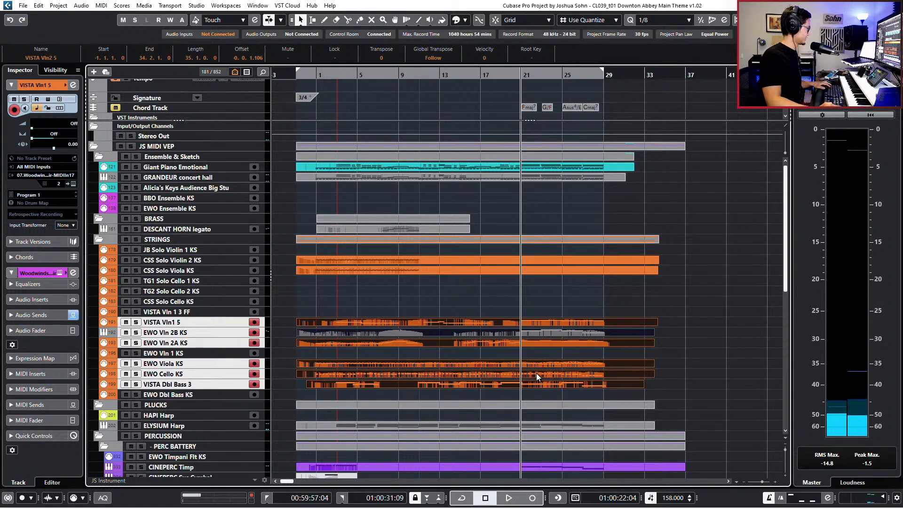
ctrl+click(536, 373)
key(Return)
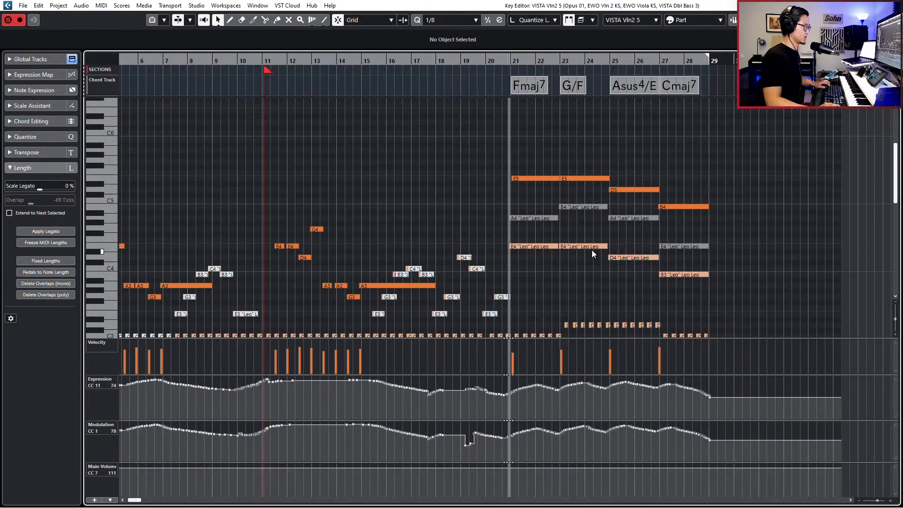
In the VISTA Vln2 5 part, start the first E5 at 21.1.1.4 and end it at 22.3.4.86
scroll(550, 259, up, 3)
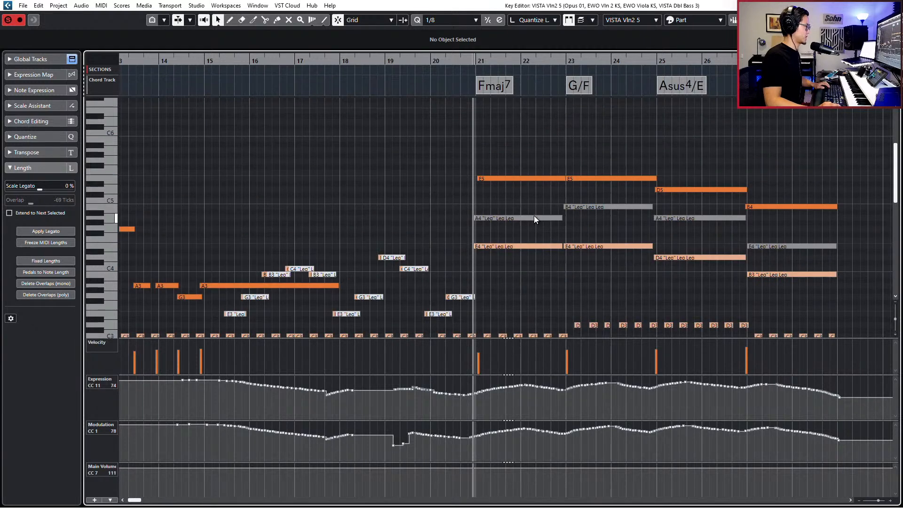
click(509, 178)
key(h)
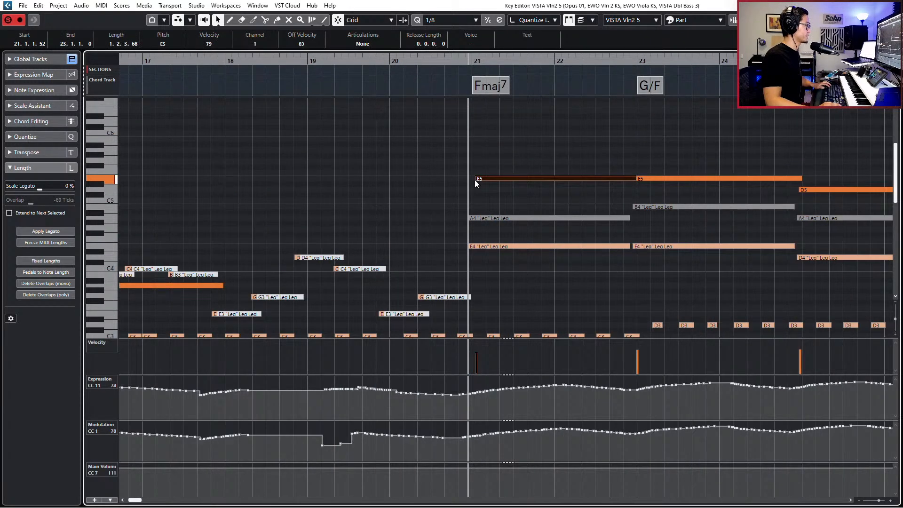
drag(475, 178, 472, 178)
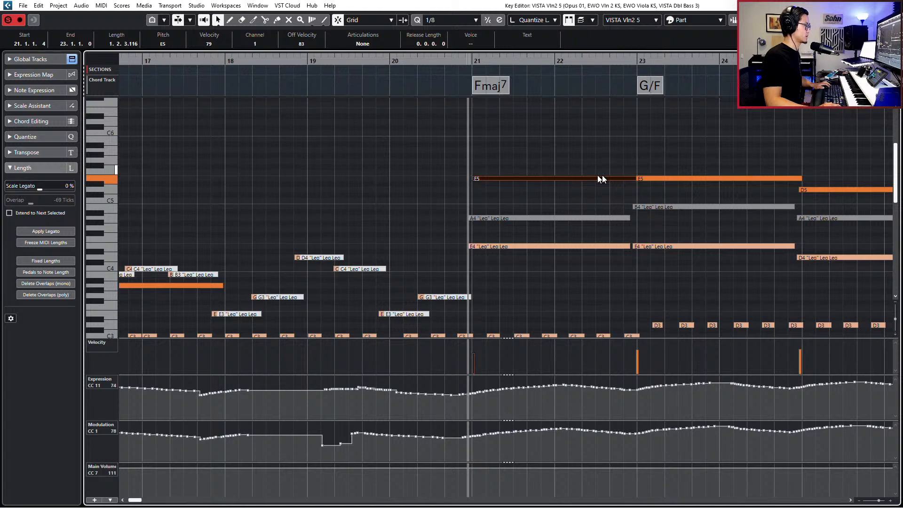
drag(635, 178, 632, 180)
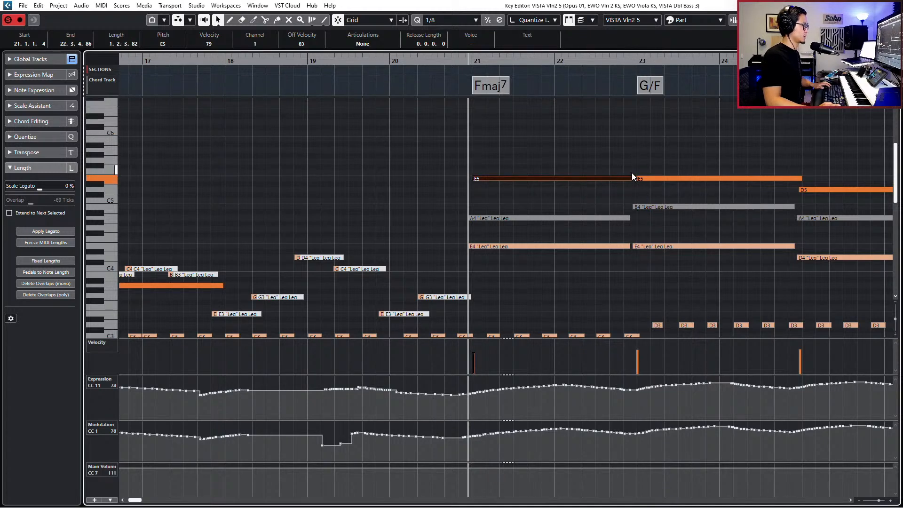
scroll(631, 173, down, 3)
key(KP_Subtract)
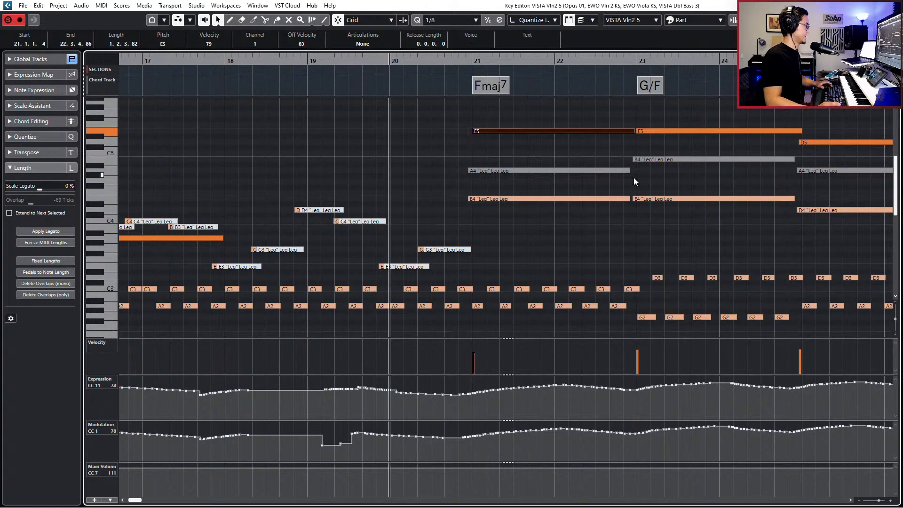
Check the start positions of the EWO Vln 2 KS sustained notes E4, E4, D4 and B3 at bars 21 to 27 against the other string parts
ctrl+scroll(550, 174, up, 2)
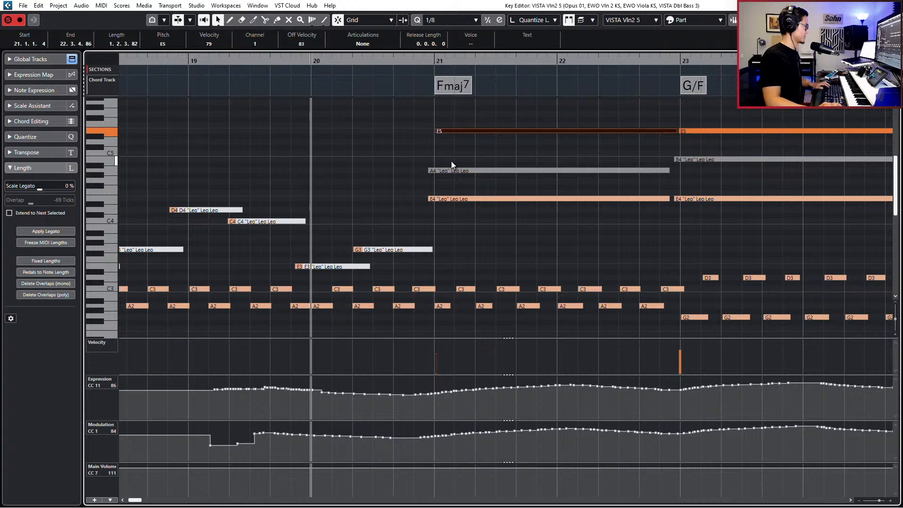
click(442, 170)
drag(429, 172, 433, 200)
click(428, 199)
key(ctrl+z)
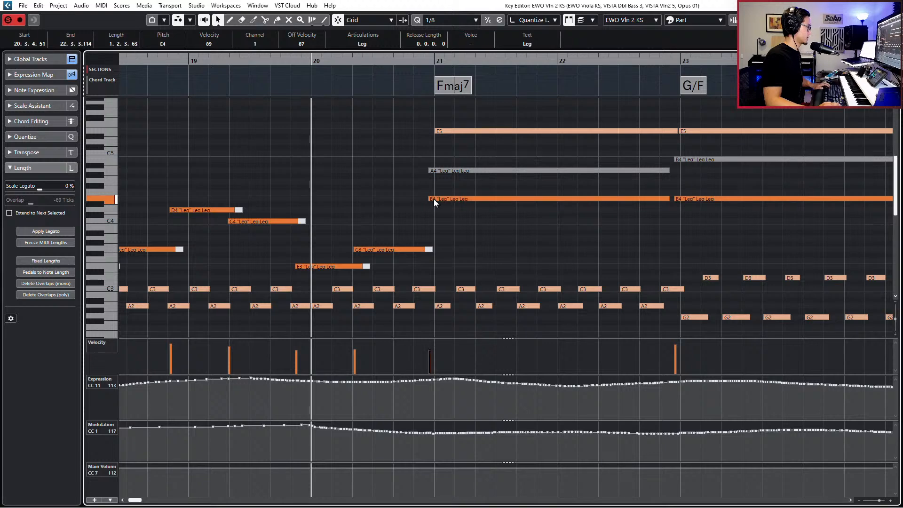
key(Right)
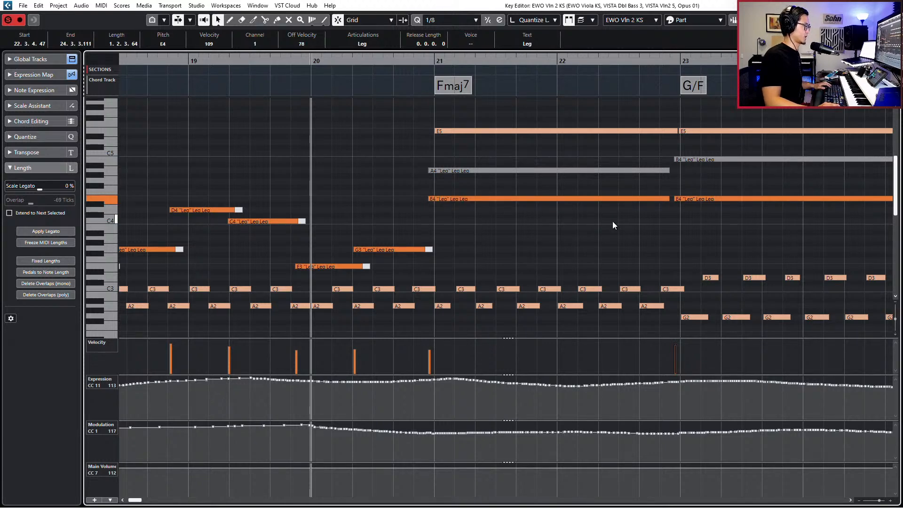
scroll(612, 222, down, 1)
key(Right)
scroll(687, 208, down, 1)
scroll(686, 209, right, 3)
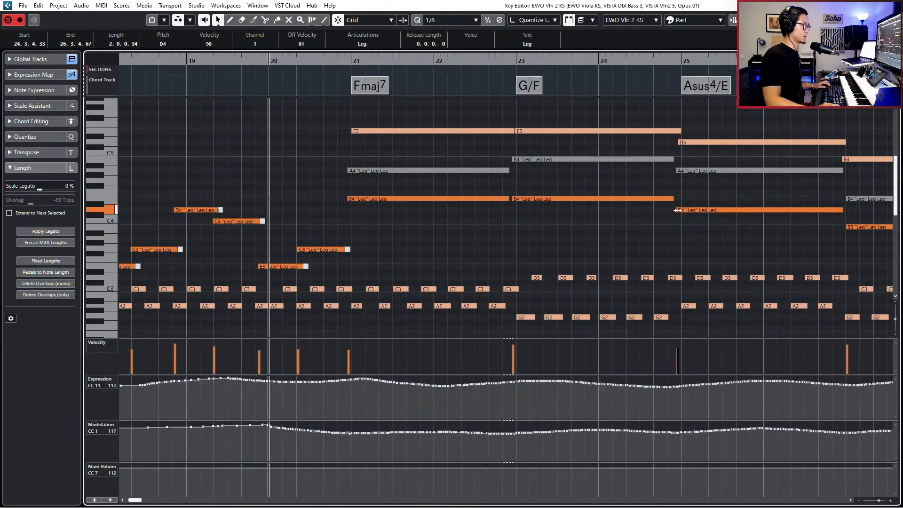
key(Right)
scroll(799, 239, right, 3)
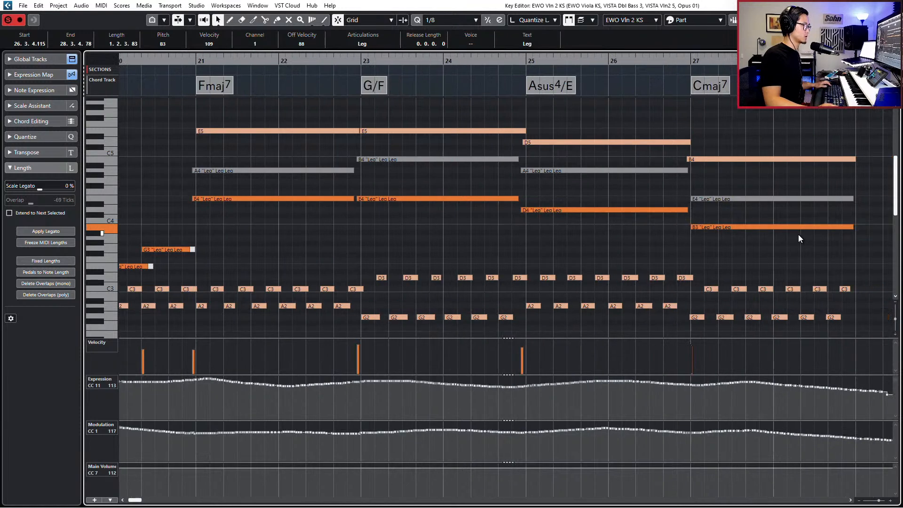
click(798, 234)
click(794, 228)
click(795, 232)
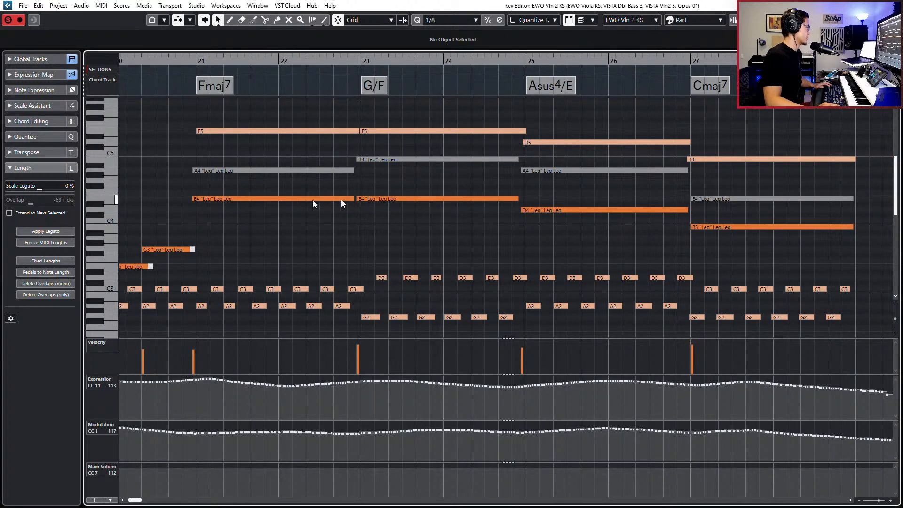
Back in the project, audition the passage from bar 20 with EWO Vln 2A KS soloed and again with all tracks playing
key(ctrl+e)
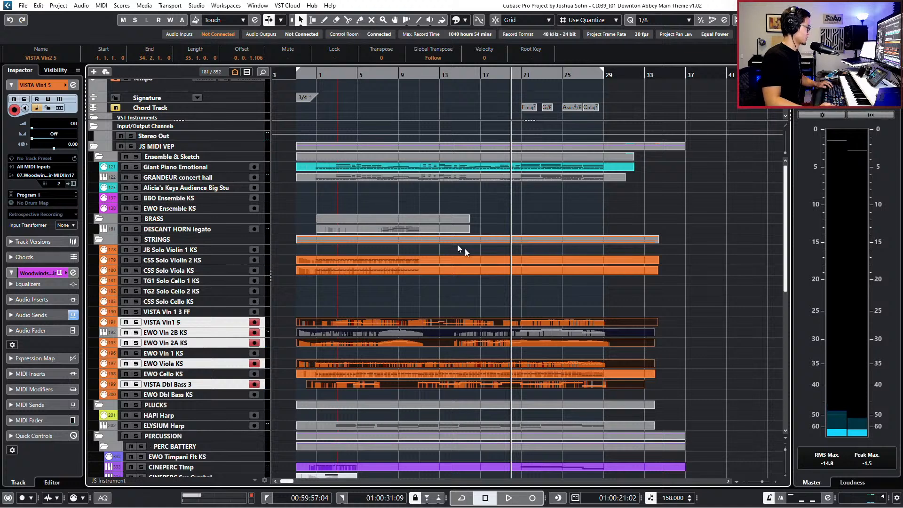
click(560, 347)
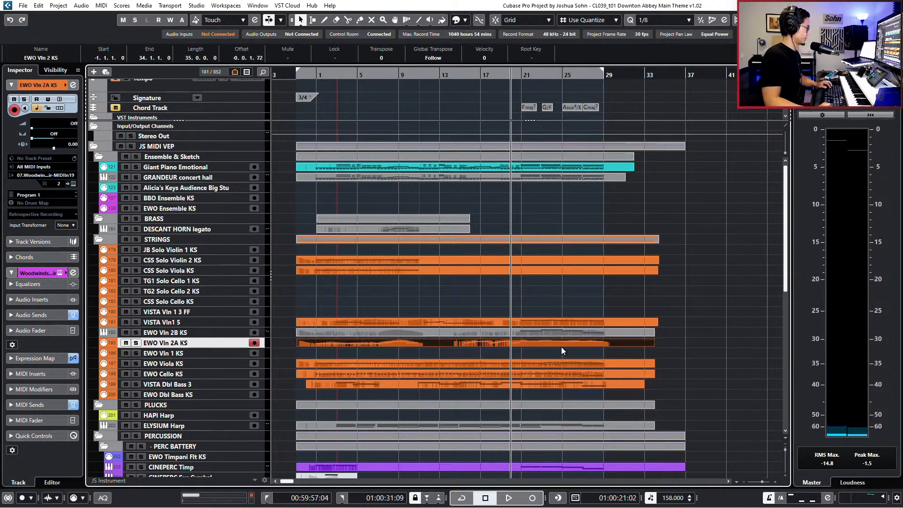
key(s)
key(space)
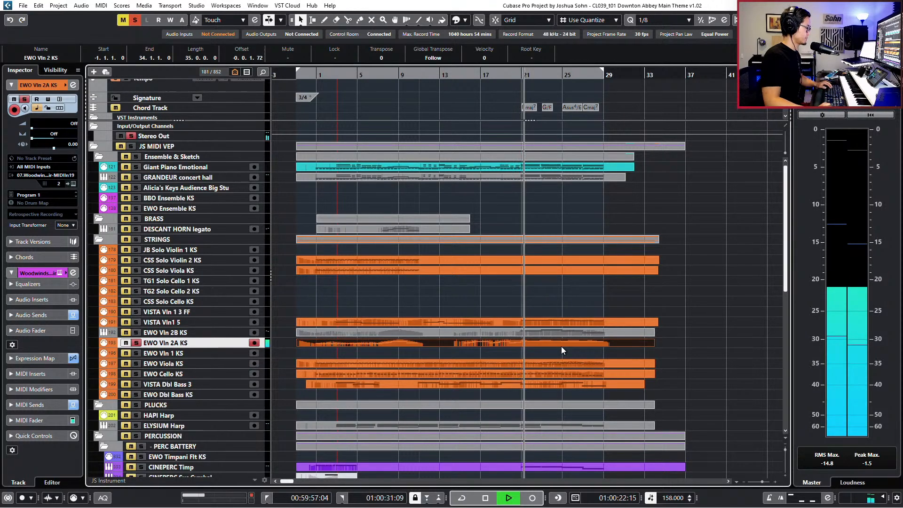
key(space)
key(s)
key(space)
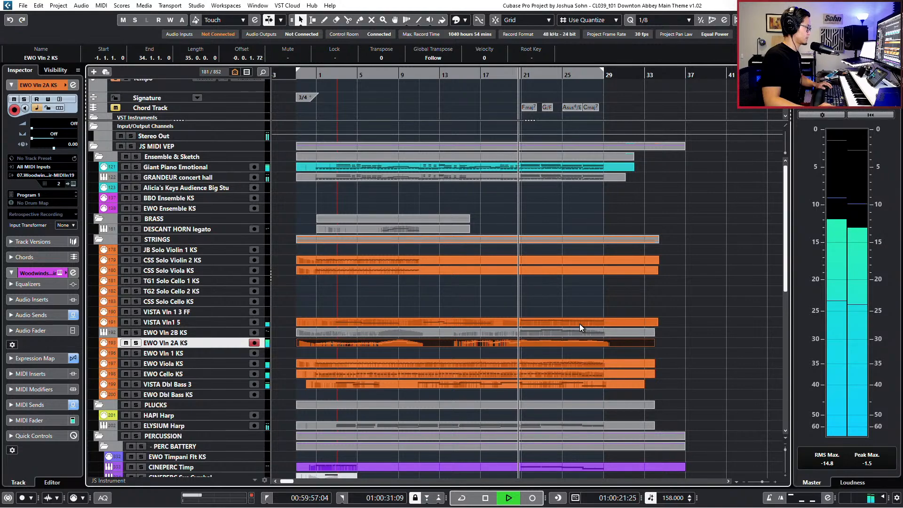
key(space)
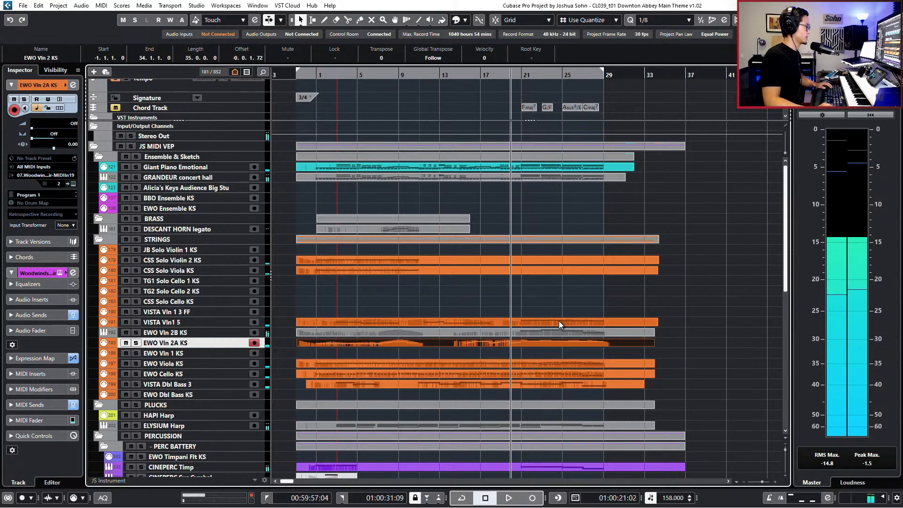
Open the VISTA Vln2 5 part in the Key Editor, examine its E5 notes from bar 21, and return to the project
double_click(559, 320)
key(g)
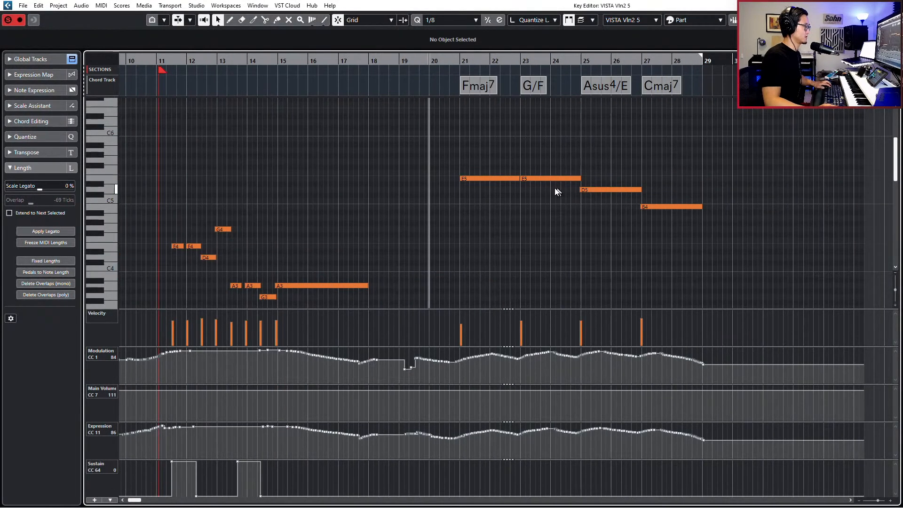
click(499, 179)
key(Delete)
key(ctrl+z)
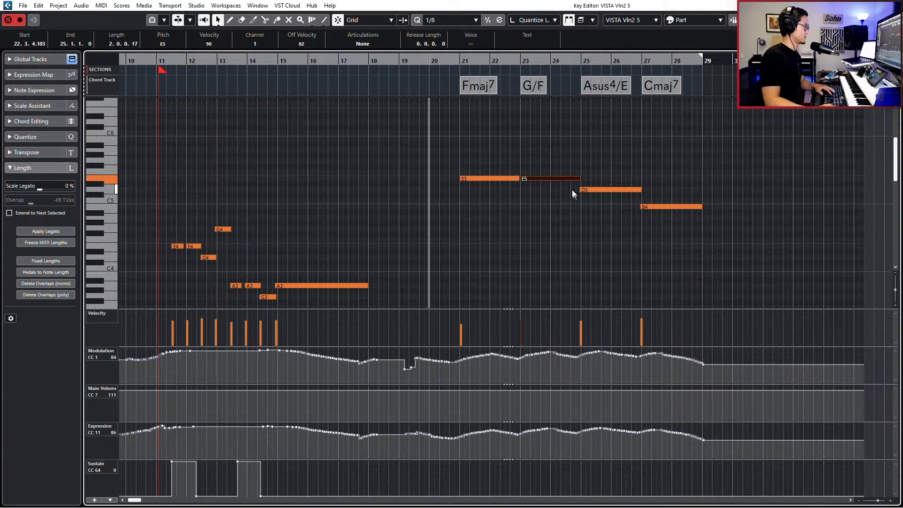
key(Right)
key(Return)
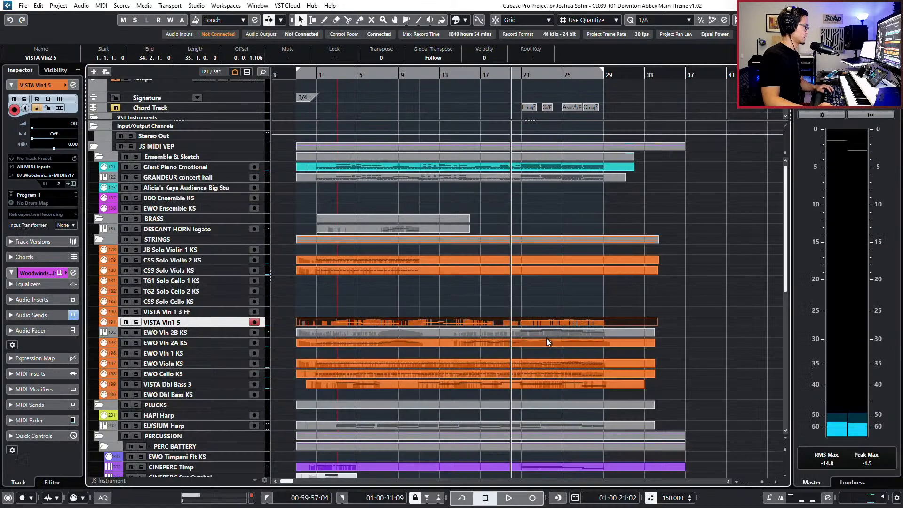
Open the EWO Vln 2B KS part in the Key Editor and examine its A4, B4, A4 and E4 legato notes from bar 21
click(550, 330)
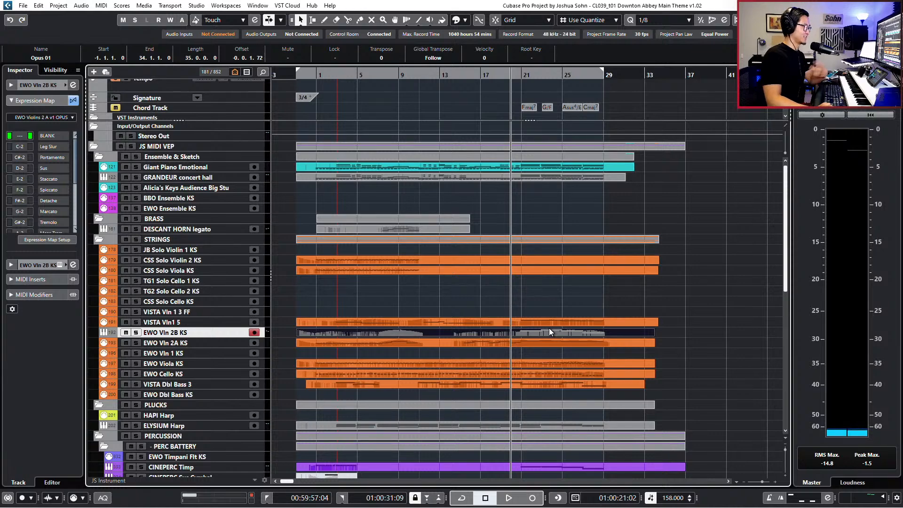
key(Return)
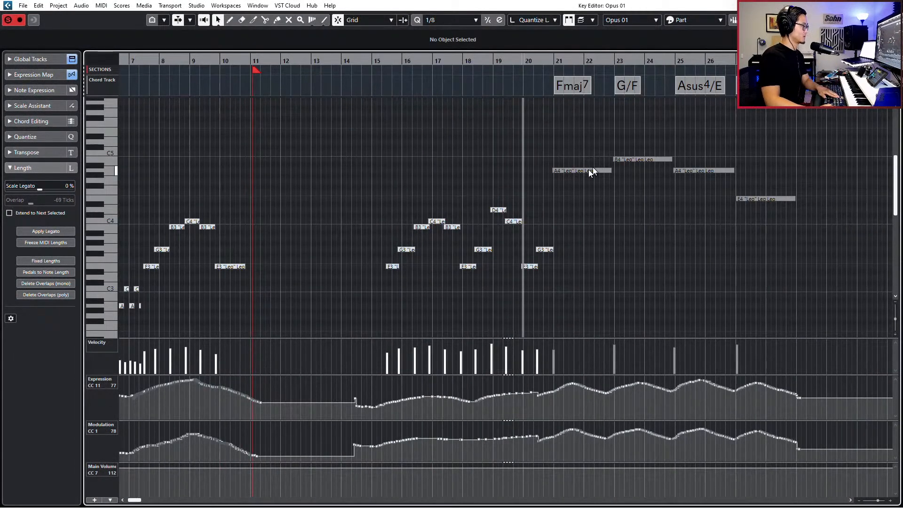
scroll(590, 170, up, 2)
click(597, 218)
key(Right)
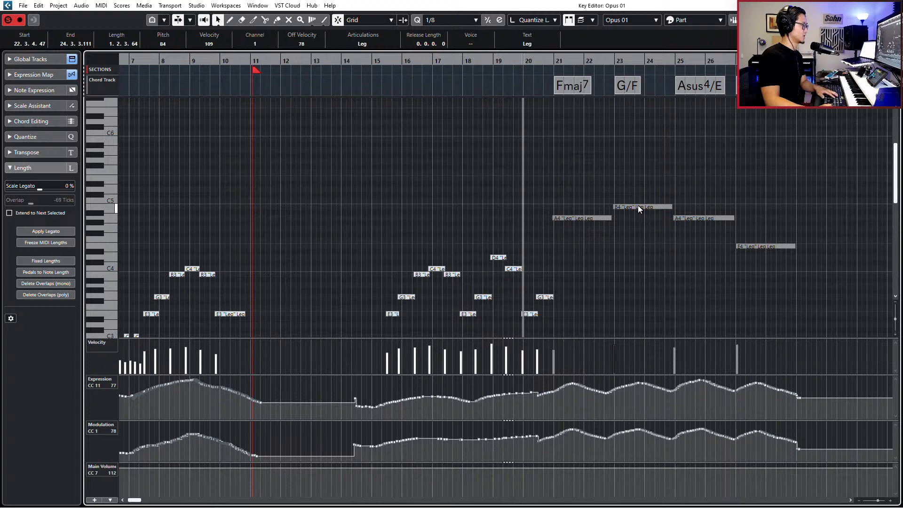
key(Right)
key(Right)
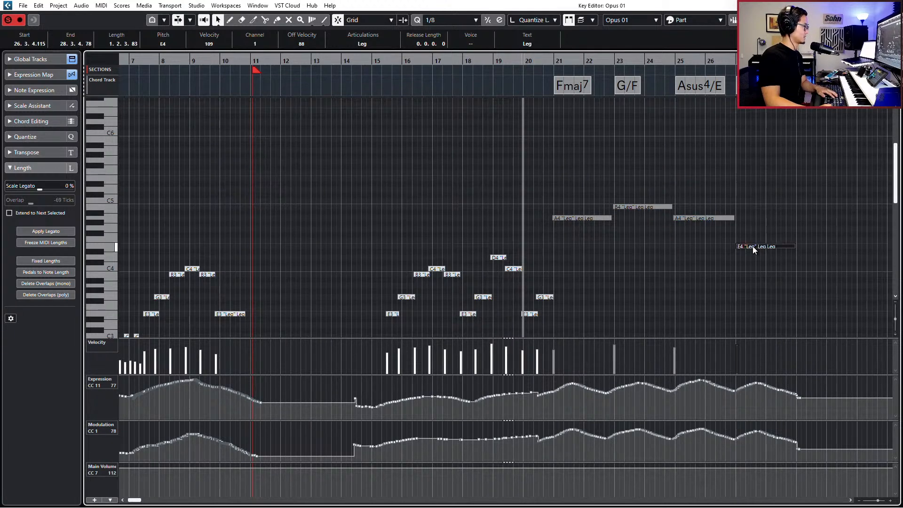
Examine the full note range and controller curves of the EWO Vln 2B KS part, and return to the project
scroll(753, 267, down, 3)
key(ctrl+a)
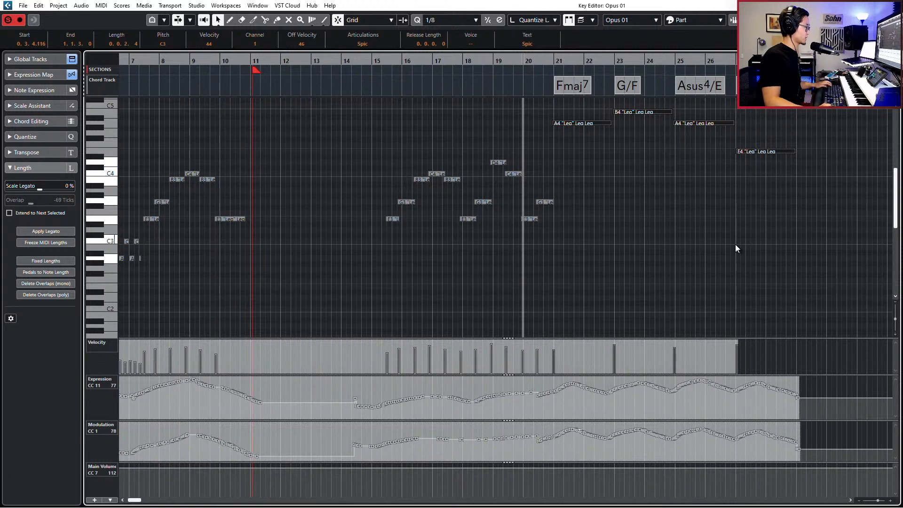
scroll(714, 240, down, 2)
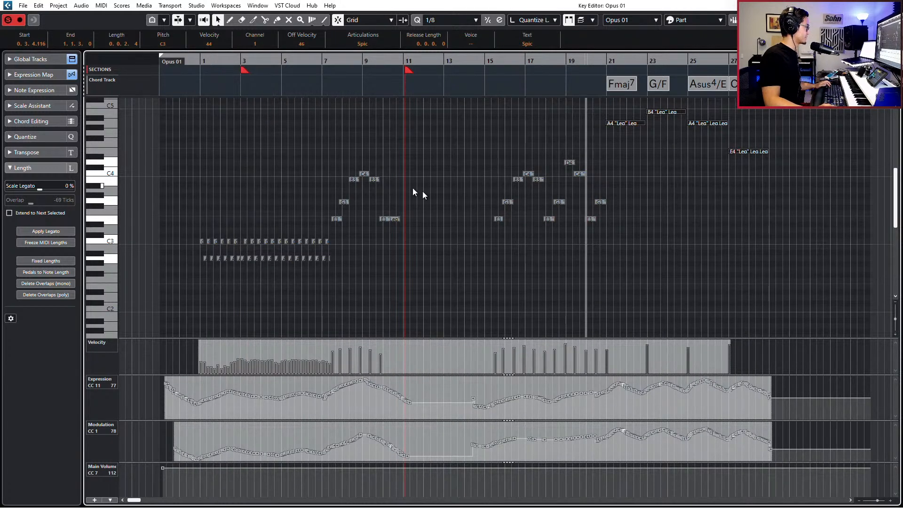
click(385, 175)
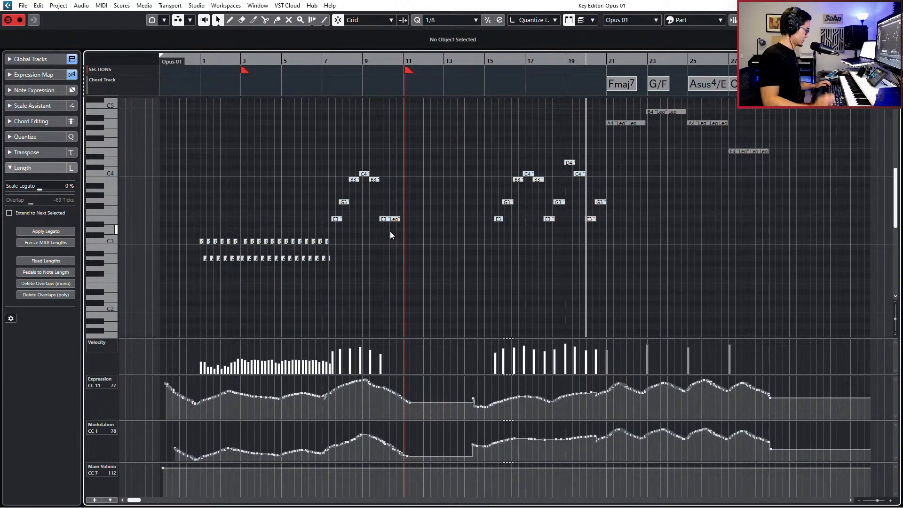
key(Return)
Open the VISTA Vln1 5, EWO Viola KS, EWO Cello KS and VISTA Dbl Bass 3 parts together in the Key Editor, selecting all notes of the first
click(559, 325)
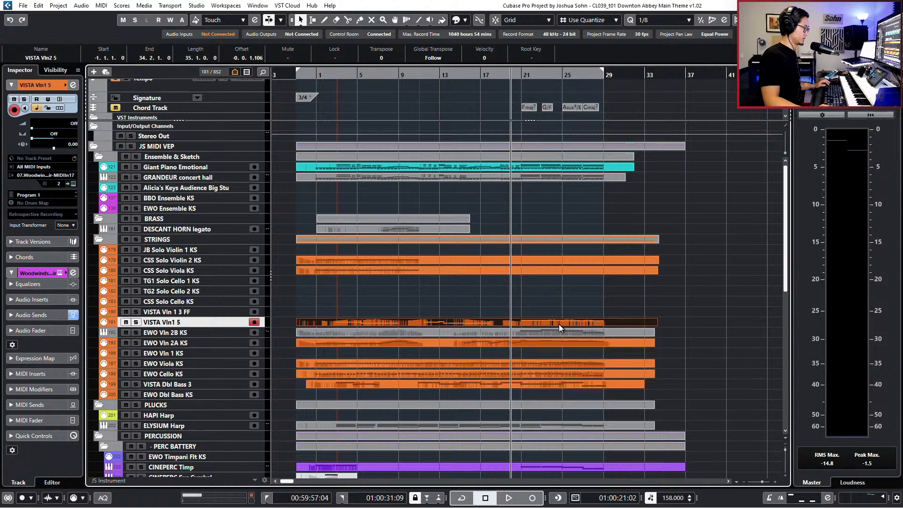
shift+click(558, 366)
shift+click(560, 384)
shift+click(562, 374)
key(Return)
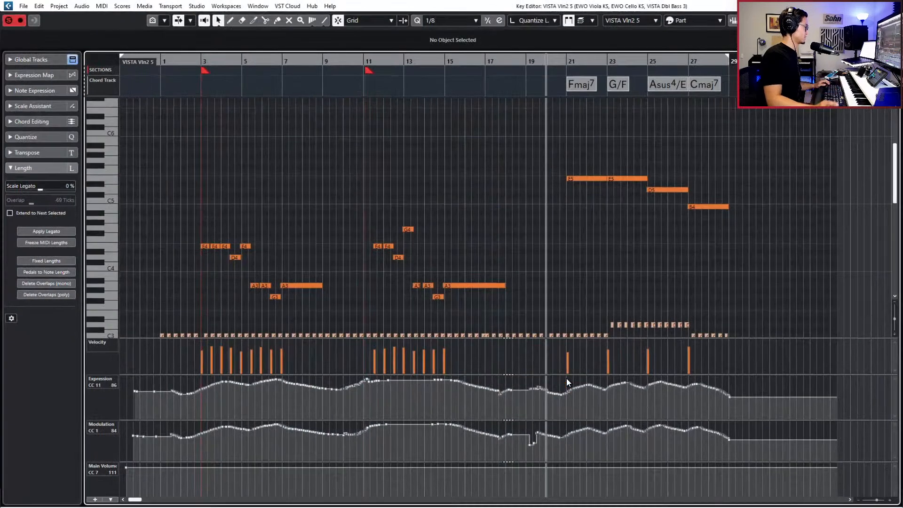
key(ctrl+a)
scroll(536, 294, down, 3)
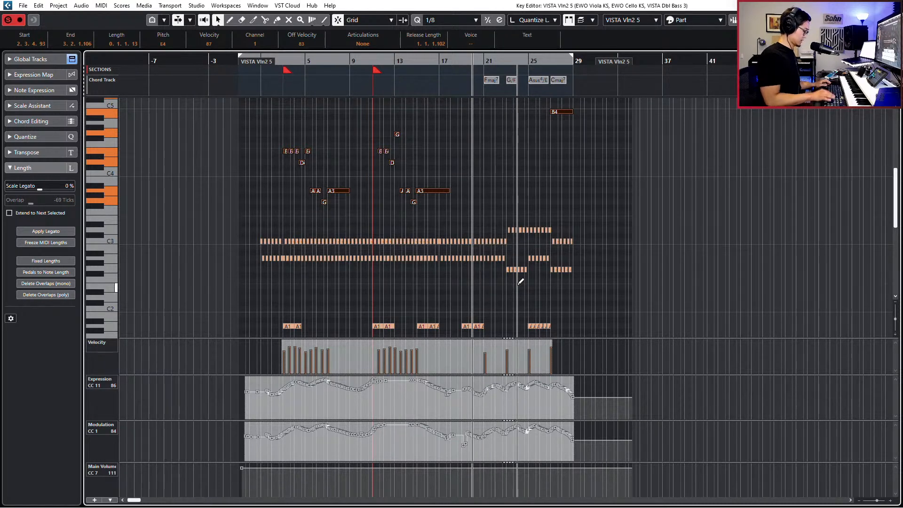
Step through the viola, cello and double bass parts to compare their notes, velocities and Expression and Modulation curves
key(Page_Down)
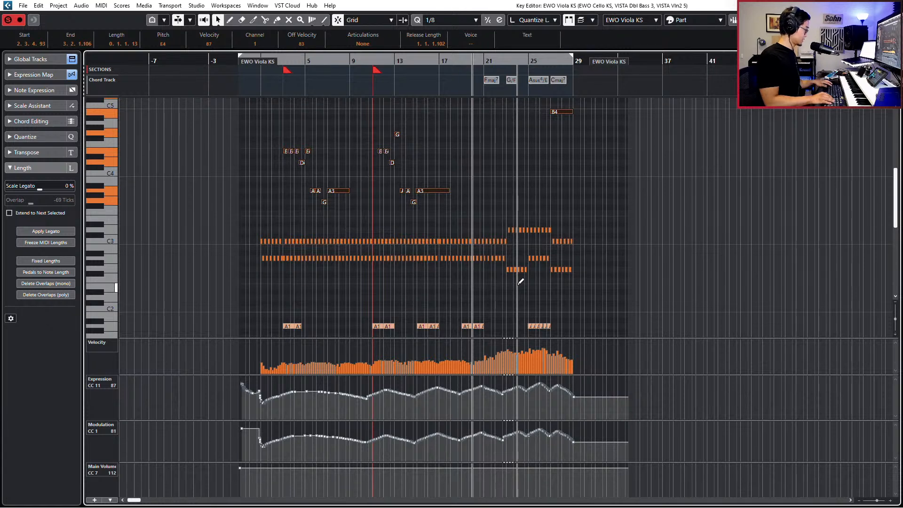
key(Page_Down)
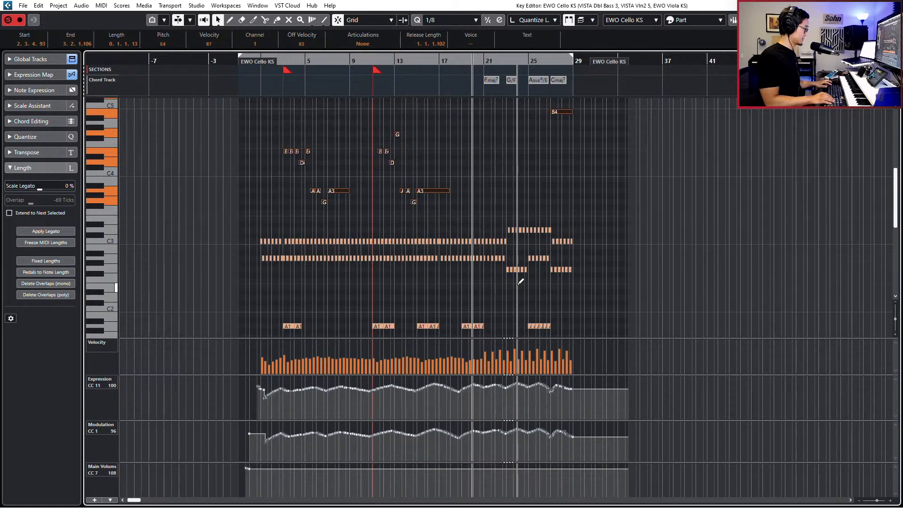
key(Page_Down)
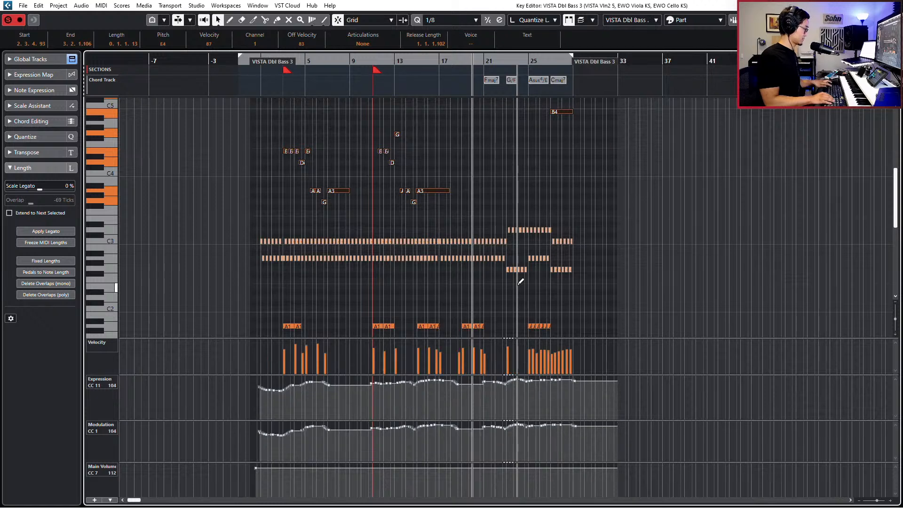
click(526, 166)
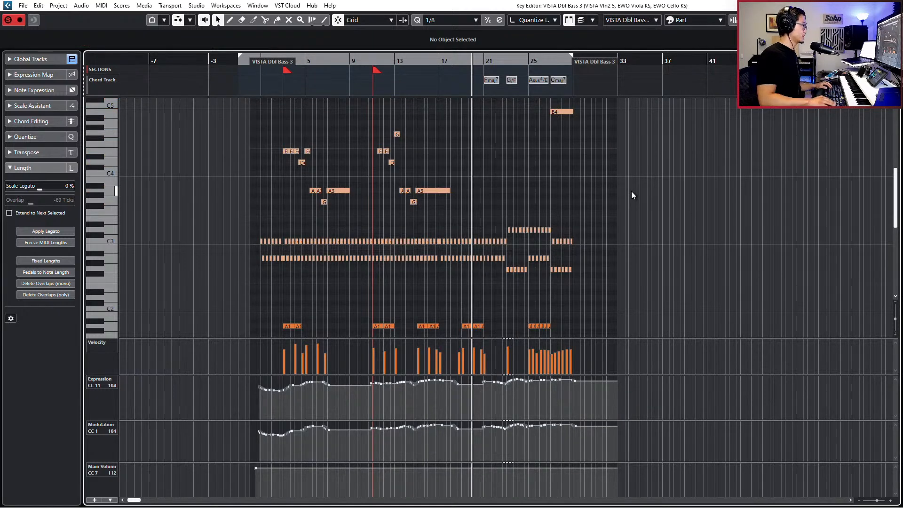
Return to the project and audition the theme with all tracks playing
key(Escape)
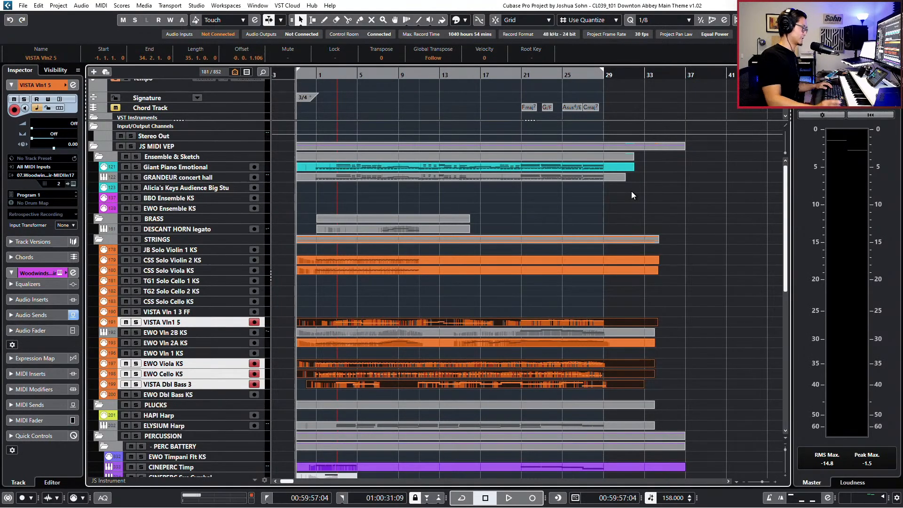
scroll(631, 191, down, 3)
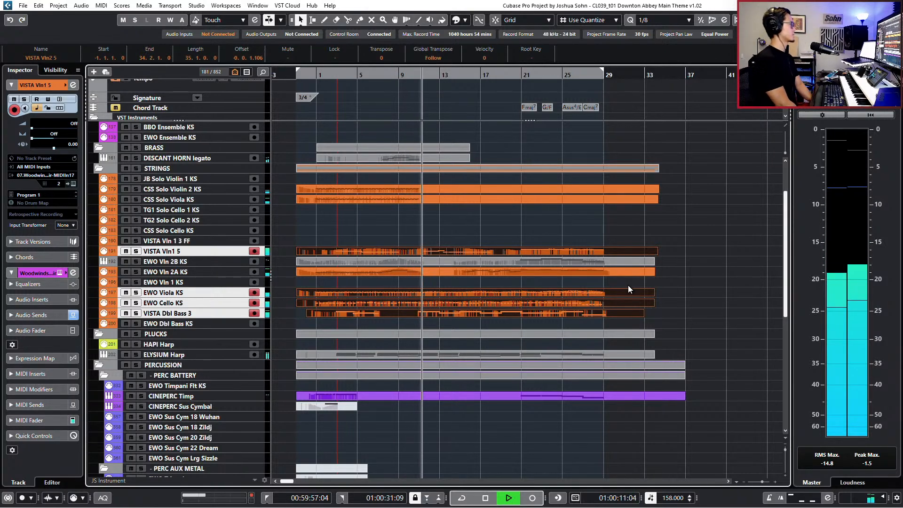
key(space)
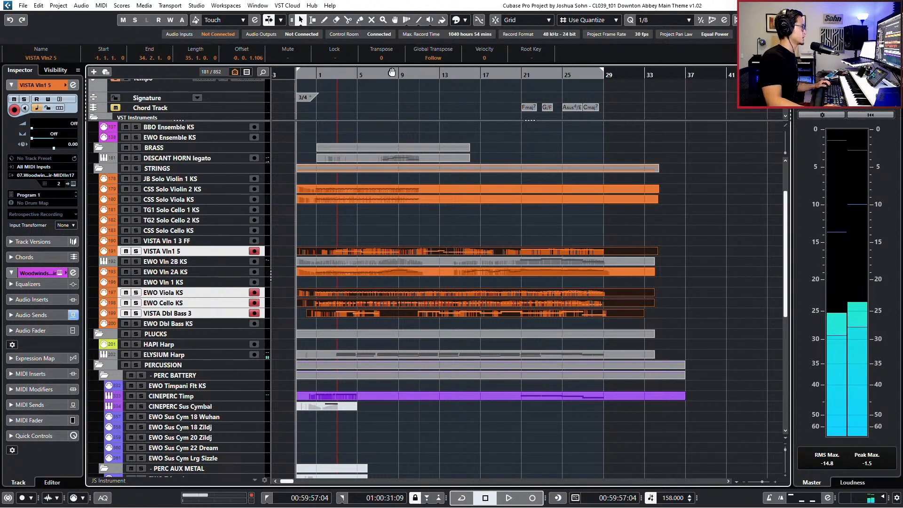
Cue playback near bar 8, open the EWO Vln 2A KS part, and lengthen its E3 legato note from bar 9 to end at 11.2.1.1
click(391, 72)
double_click(428, 272)
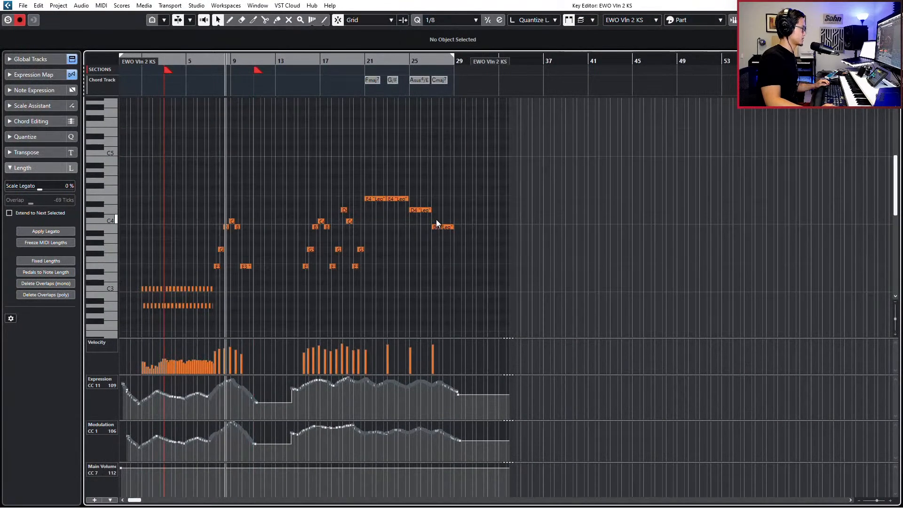
scroll(362, 231, left, 4)
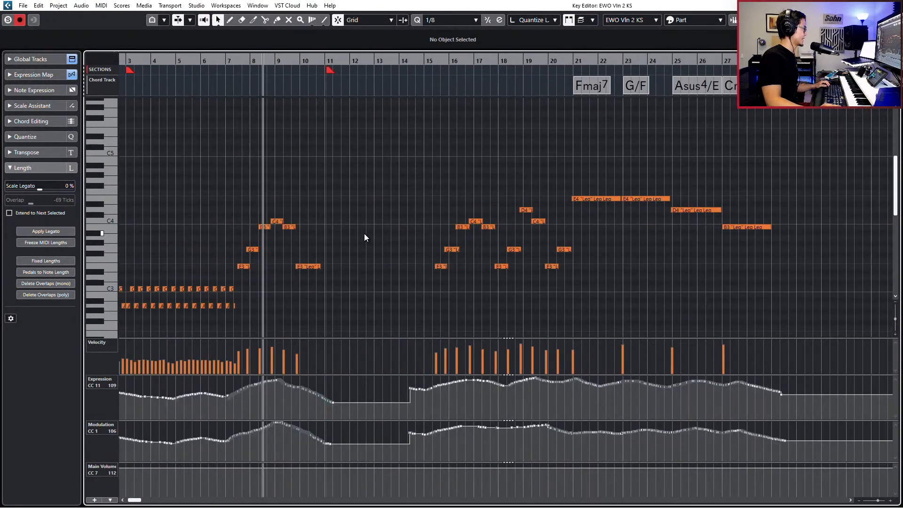
scroll(364, 234, up, 3)
drag(263, 267, 279, 267)
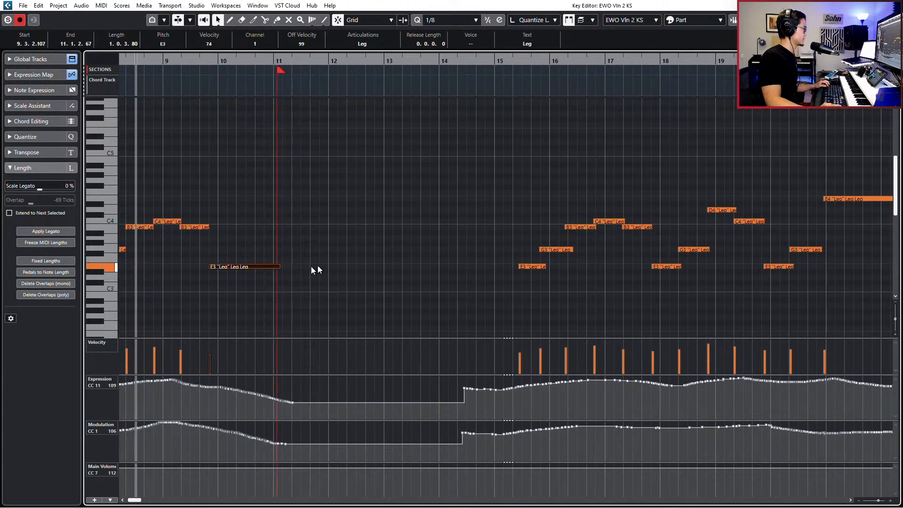
key(space)
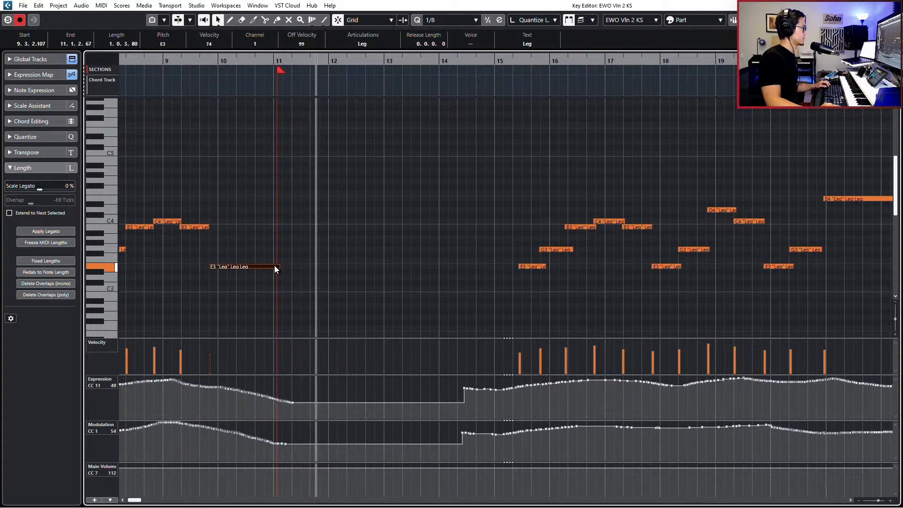
drag(280, 267, 289, 269)
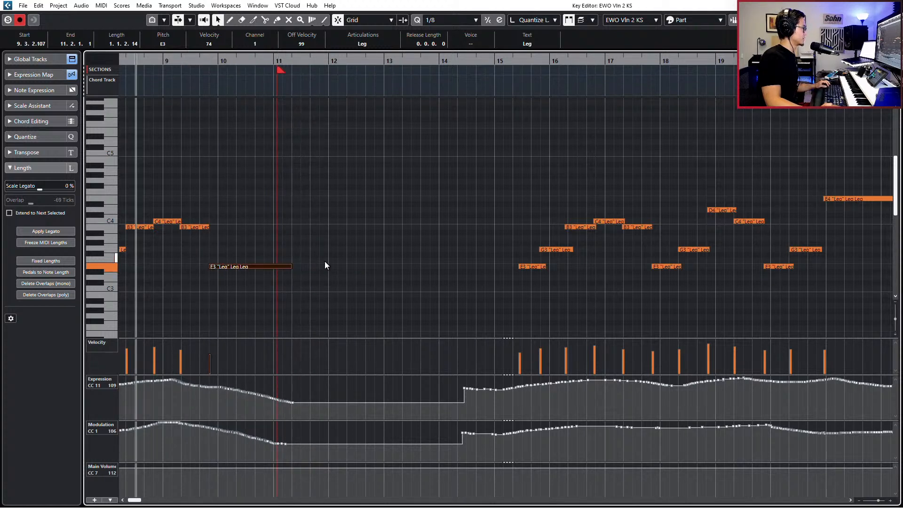
Move section marker 2 to 11.1.1.0 and extend the E3 legato note to end at 11.2.3.30
drag(281, 72, 275, 72)
scroll(375, 178, down, 1)
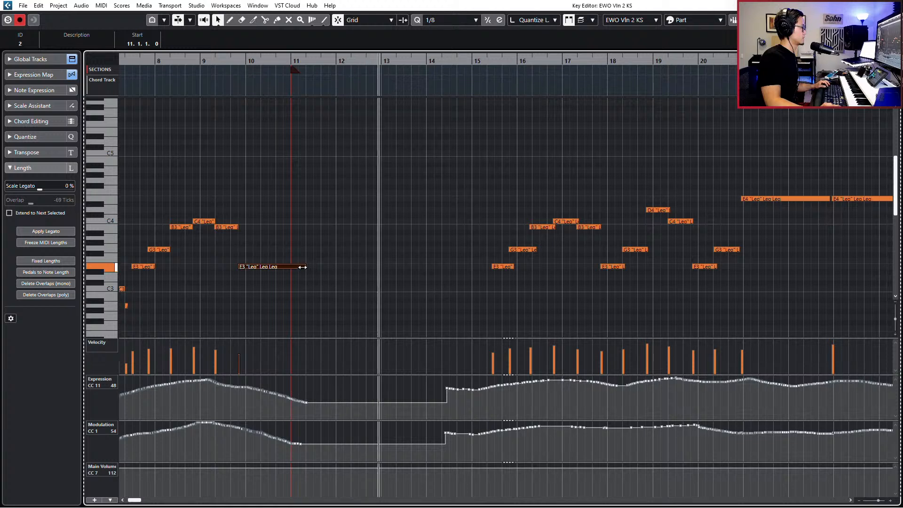
drag(305, 266, 311, 270)
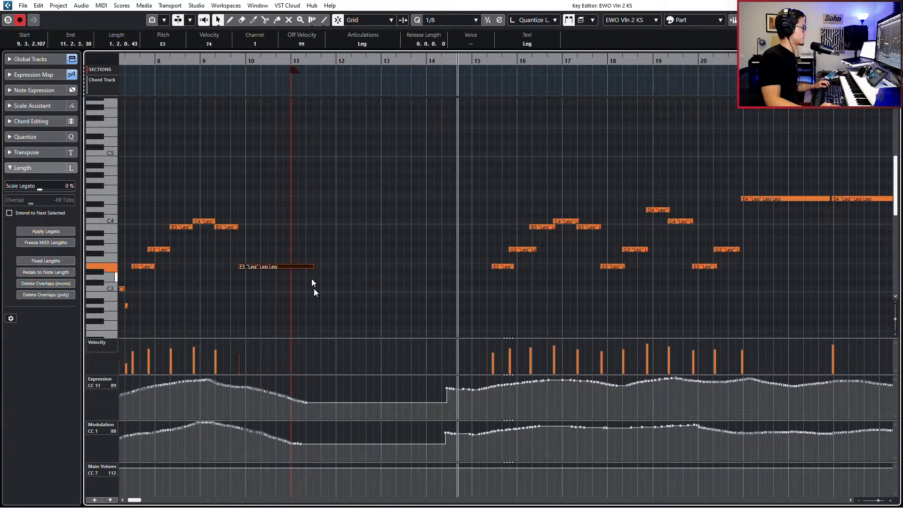
Reshape the Modulation and Expression fades from bar 10 into bar 11 under the lengthened E3 note, and audition the passage
drag(266, 437, 309, 449)
mouse_move(265, 383)
mouse_down()
mouse_move(308, 405)
mouse_move(270, 392)
mouse_up()
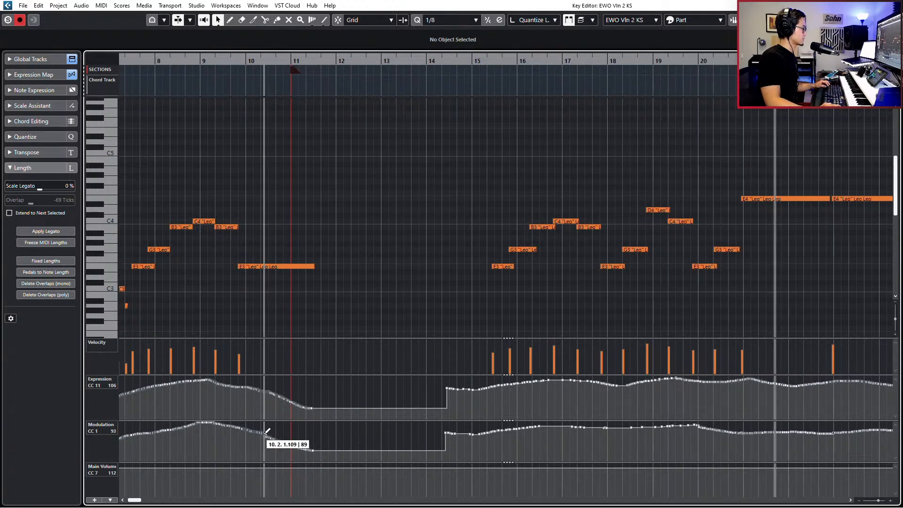
key(f)
key(space)
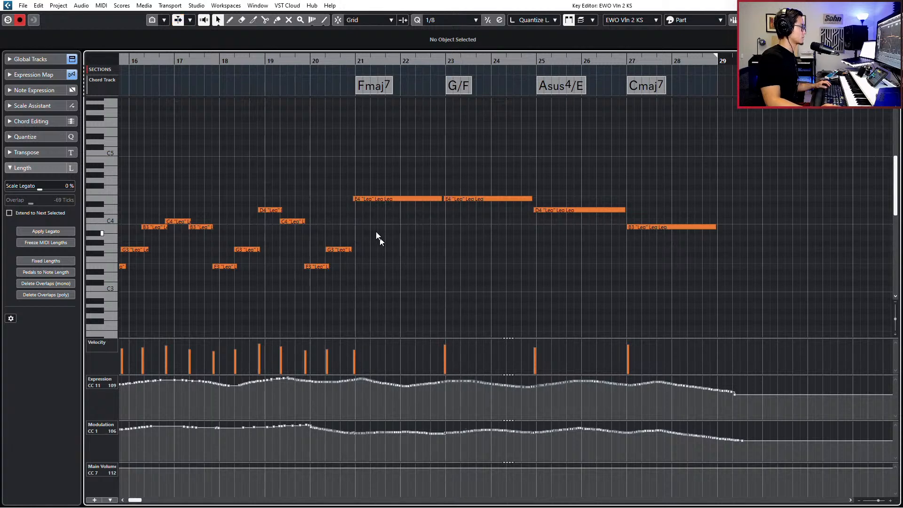
Examine the sustained E4 note at bar 23 and the reshaped controller fades around bars 10 and 11
click(380, 200)
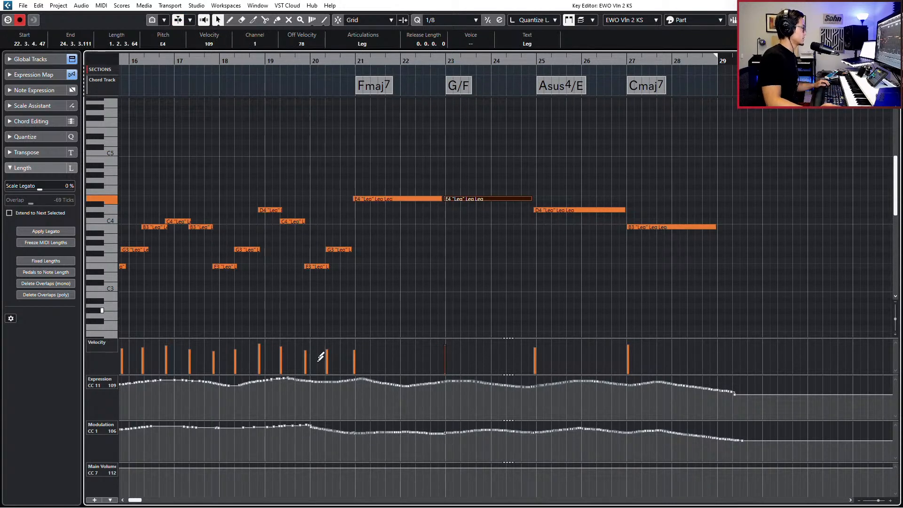
key(KP_Subtract)
key(KP_Add)
key(KP_Add)
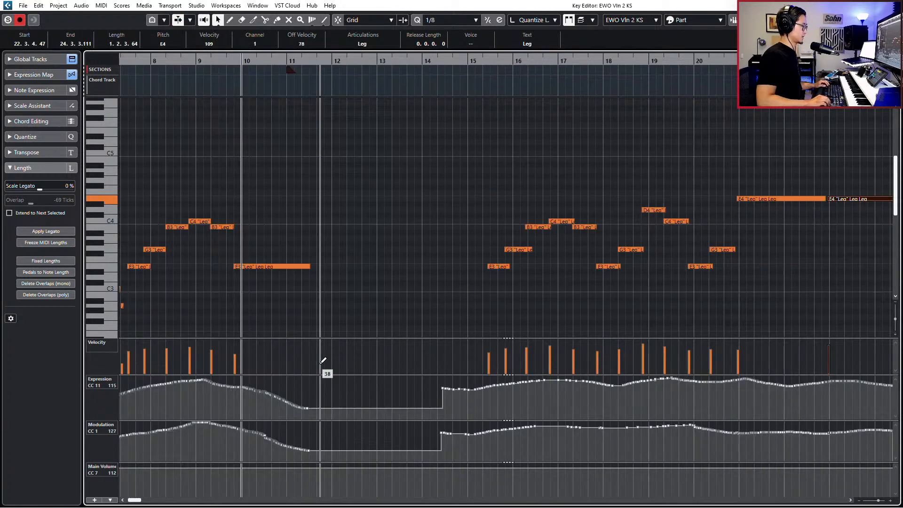
scroll(393, 276, up, 2)
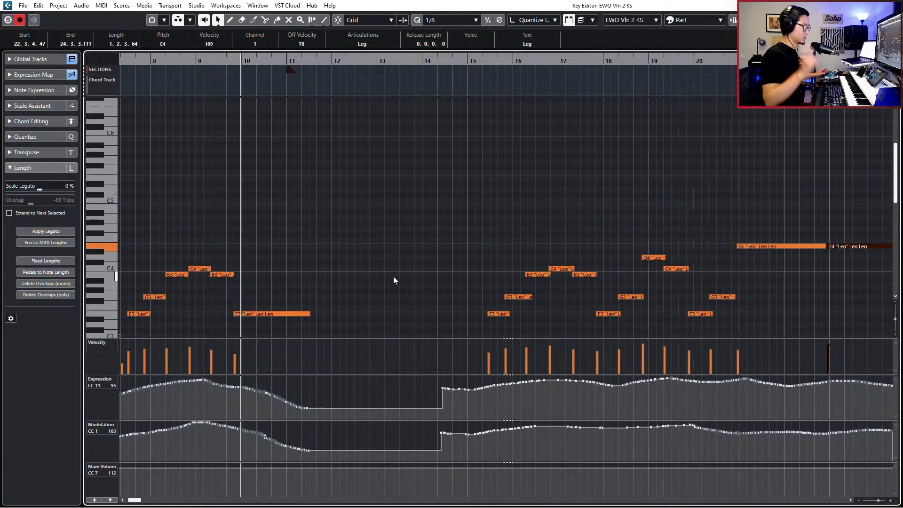
scroll(394, 276, down, 3)
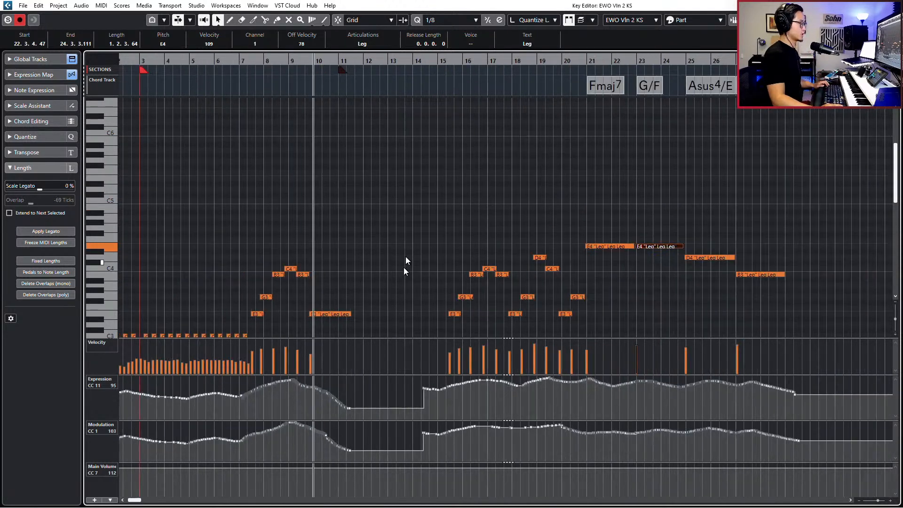
Locate to the sustained E4 note at bar 21, record new Expression and Modulation moves over it, and return to the project
scroll(409, 256, right, 3)
click(439, 253)
drag(439, 253, 439, 255)
key(l)
key(s)
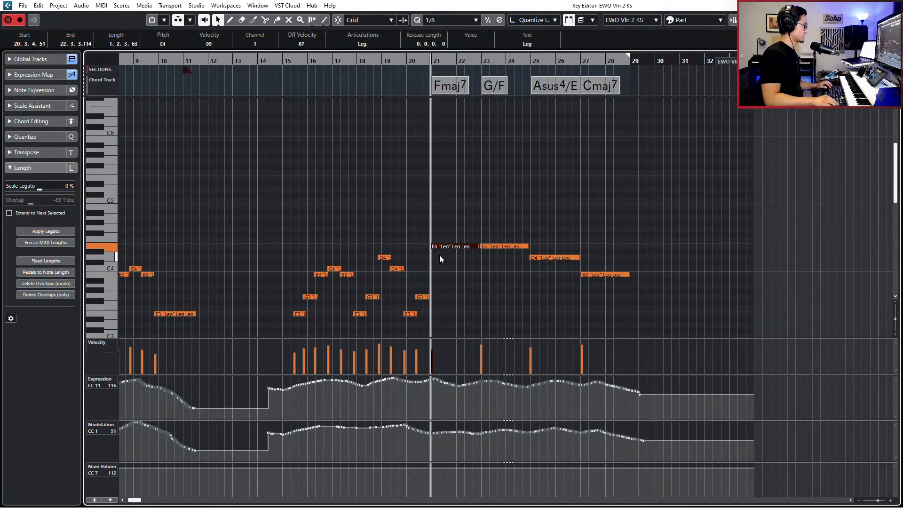
key(KP_Subtract)
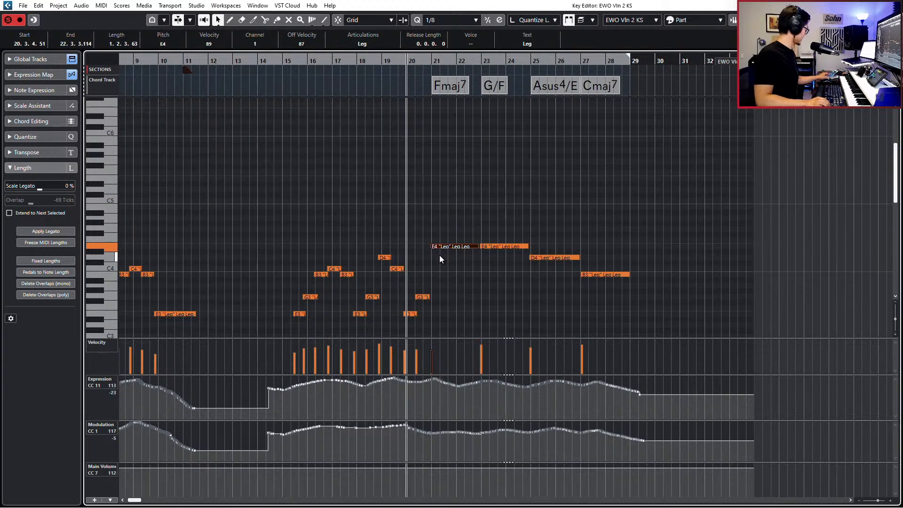
key(space)
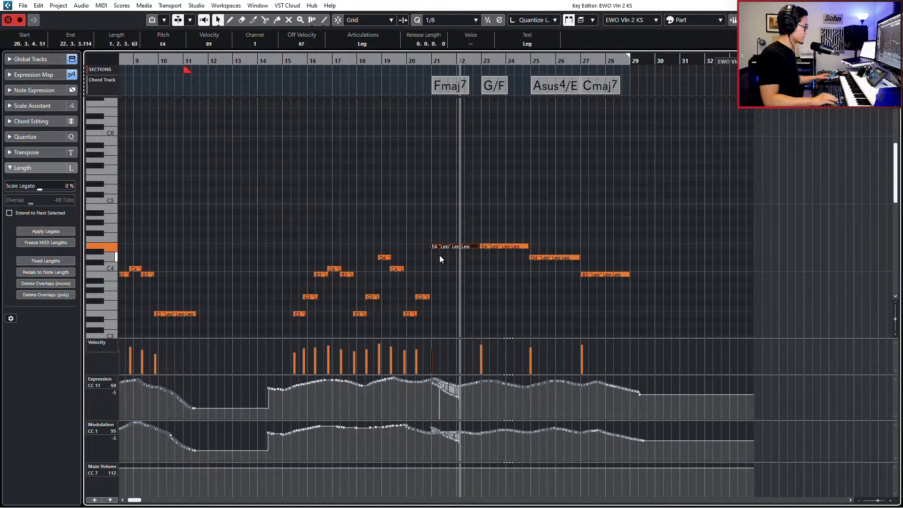
key(space)
key(Return)
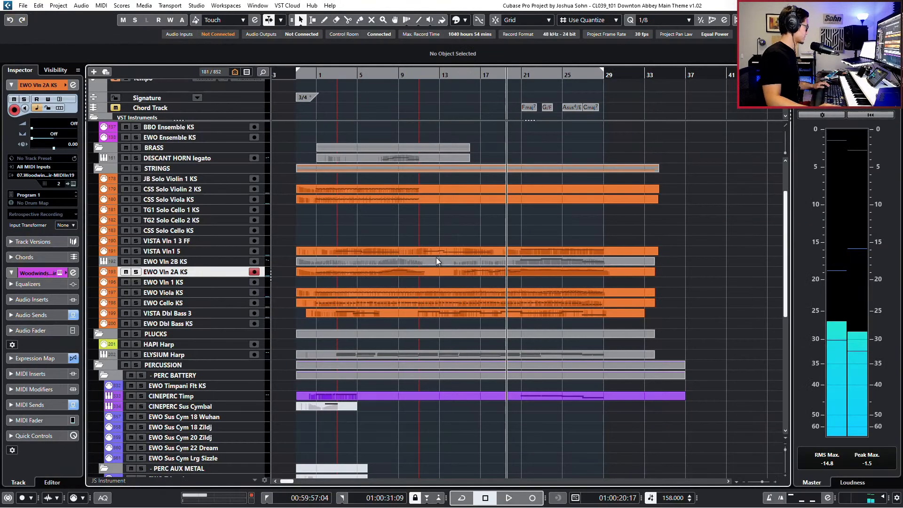
Review the MIDI record modes, then search the Preferences pages Editors, MIDI, MIDI File and General for the recording replacement setting
click(70, 496)
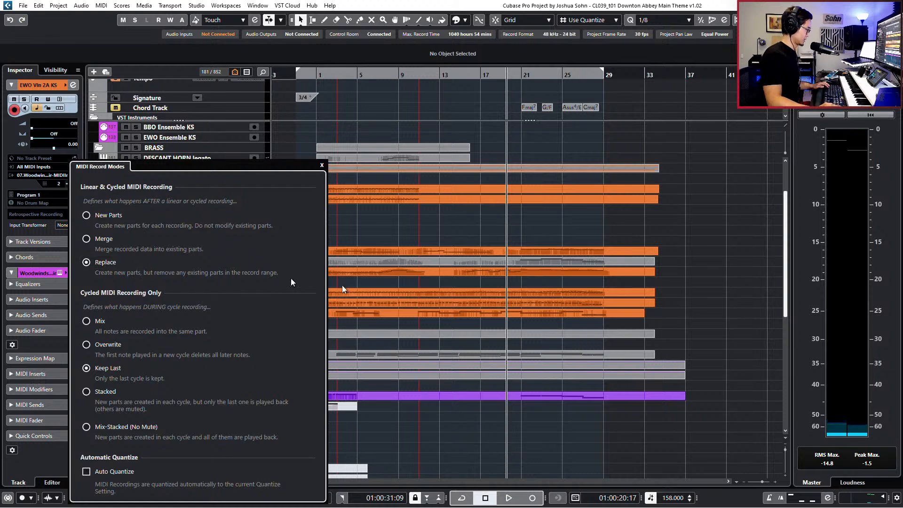
click(708, 303)
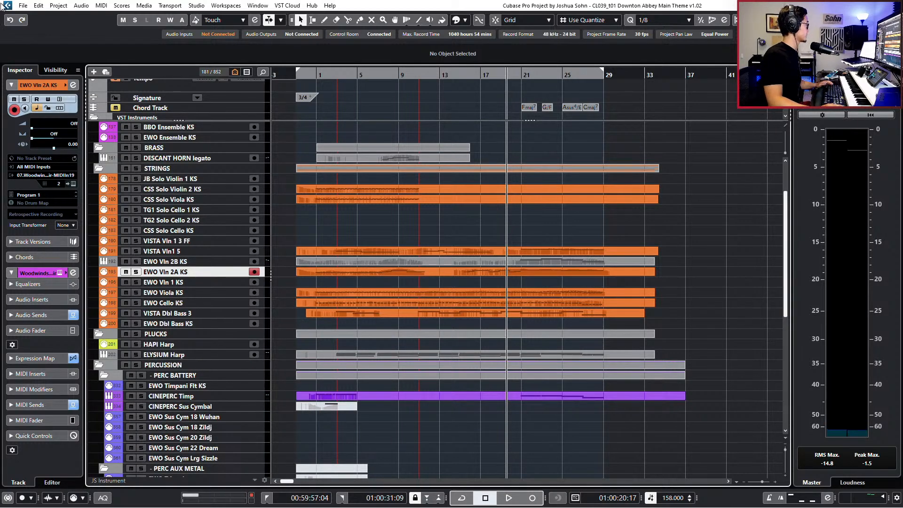
click(41, 9)
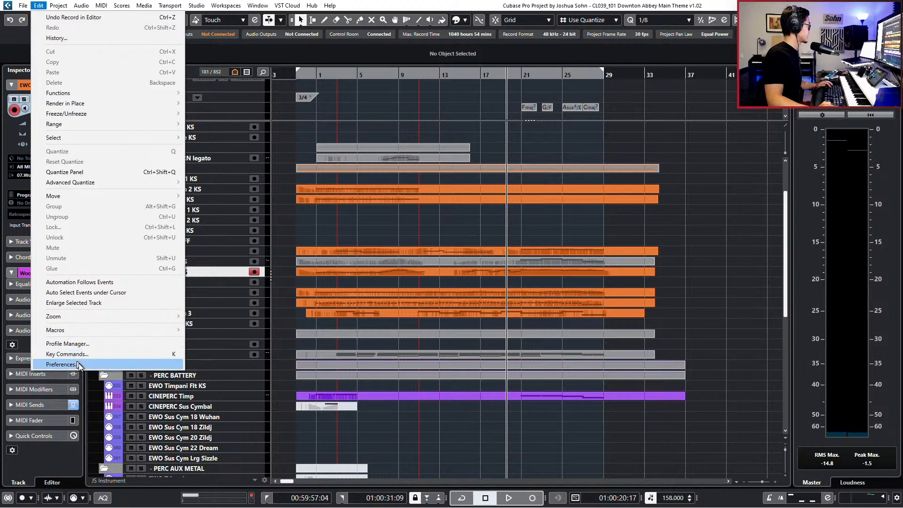
click(137, 365)
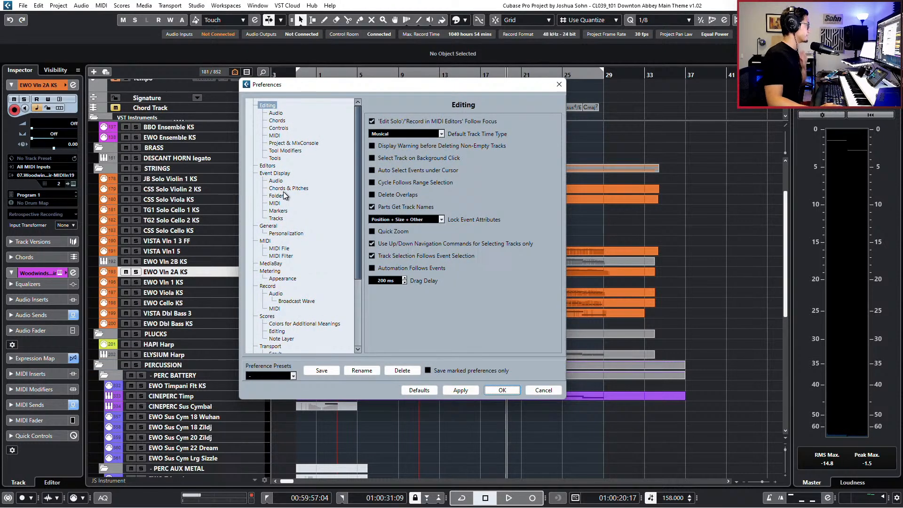
click(268, 166)
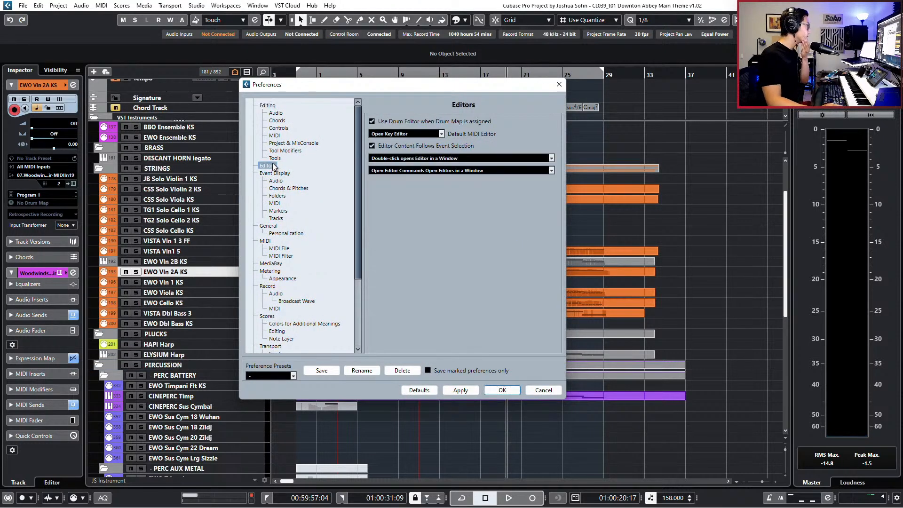
click(480, 158)
click(492, 140)
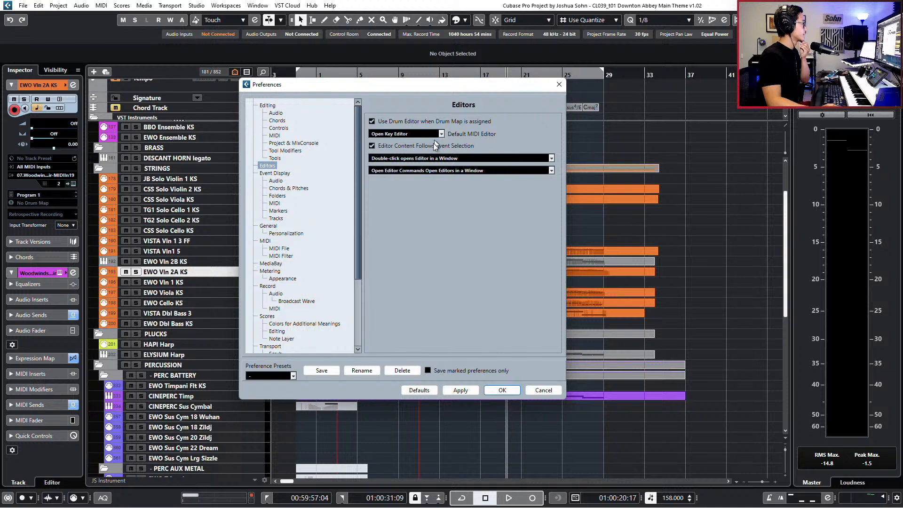
click(430, 170)
click(386, 219)
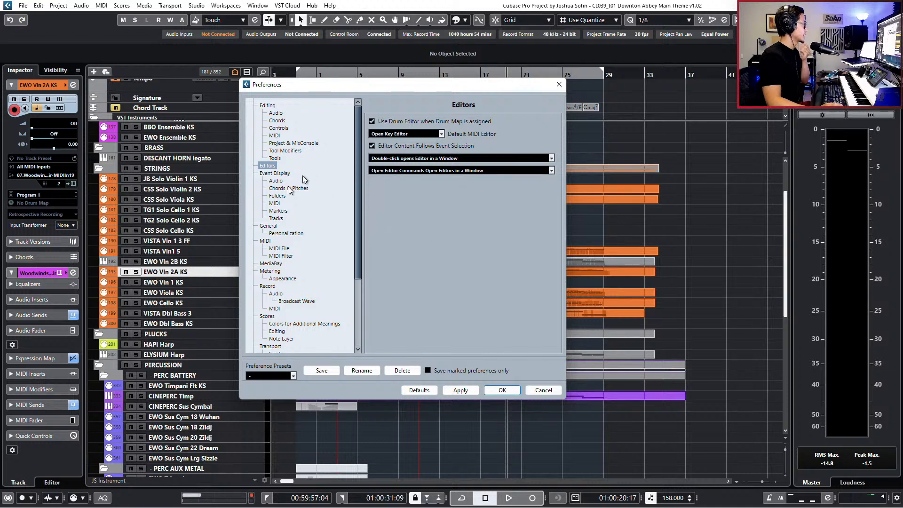
click(266, 241)
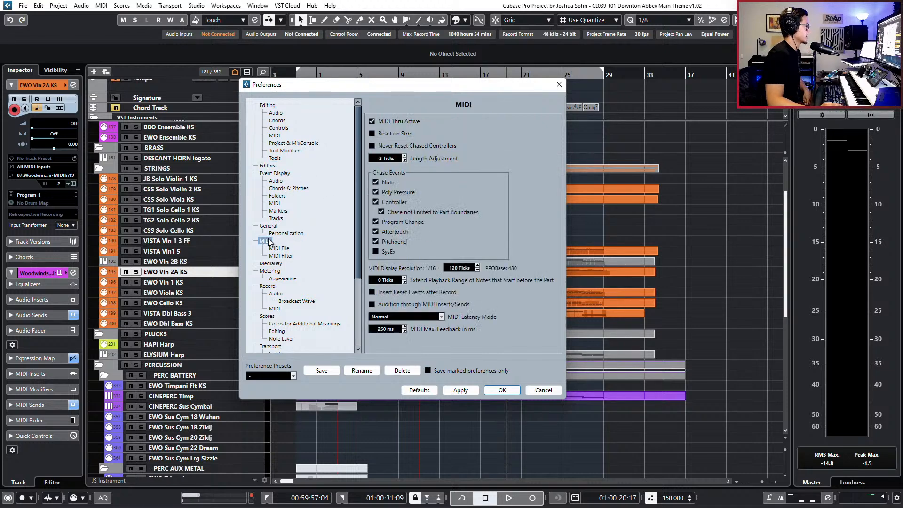
click(282, 258)
click(281, 249)
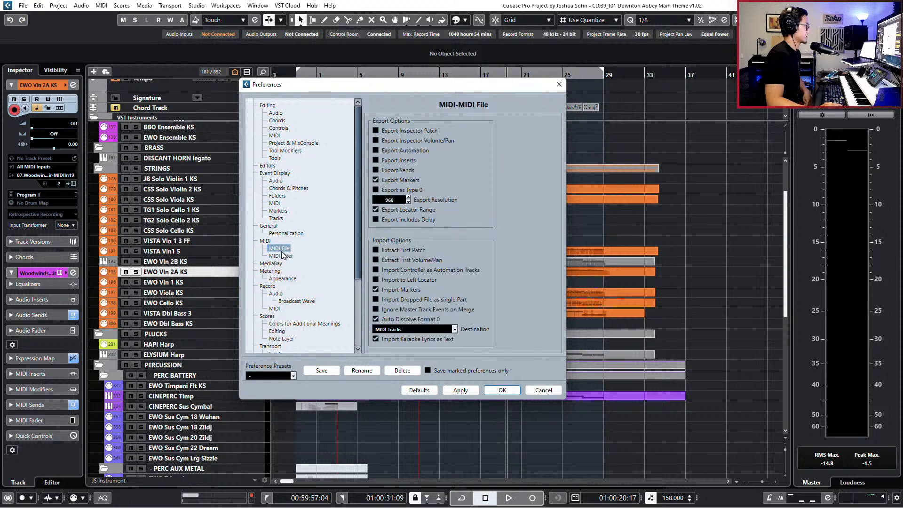
click(266, 241)
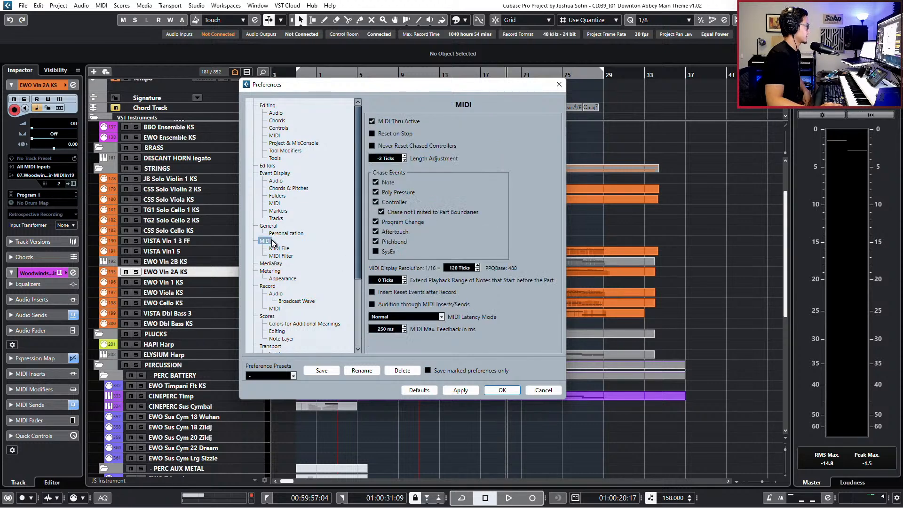
click(269, 227)
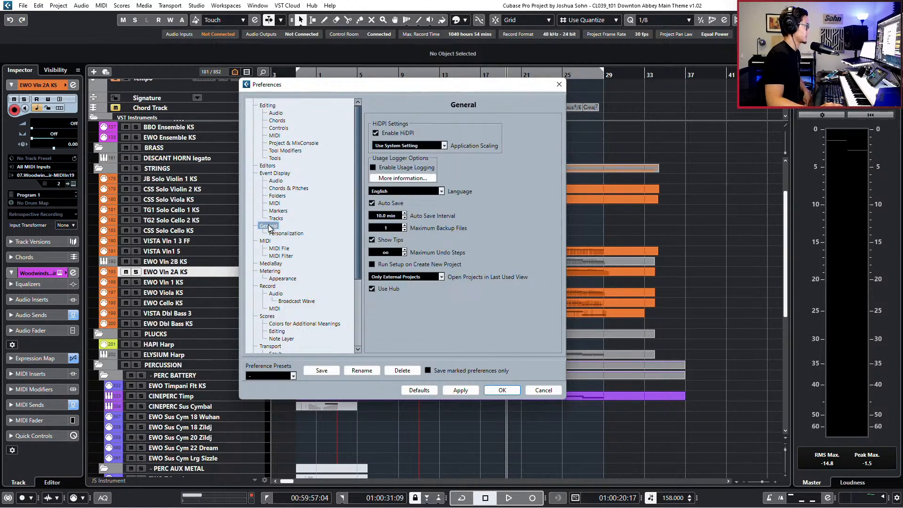
Set Replace Recording in Editors to Controller in the Record-MIDI preferences and accept the dialog
scroll(280, 283, down, 4)
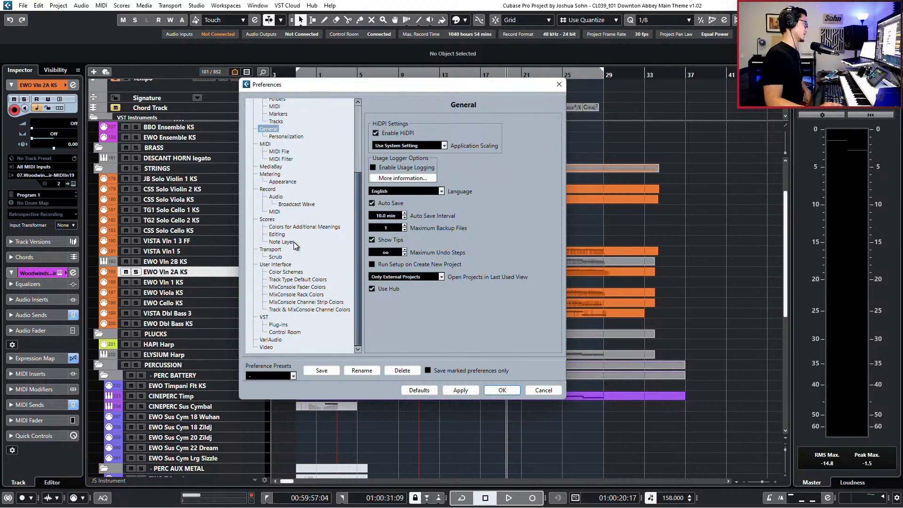
click(277, 189)
click(282, 204)
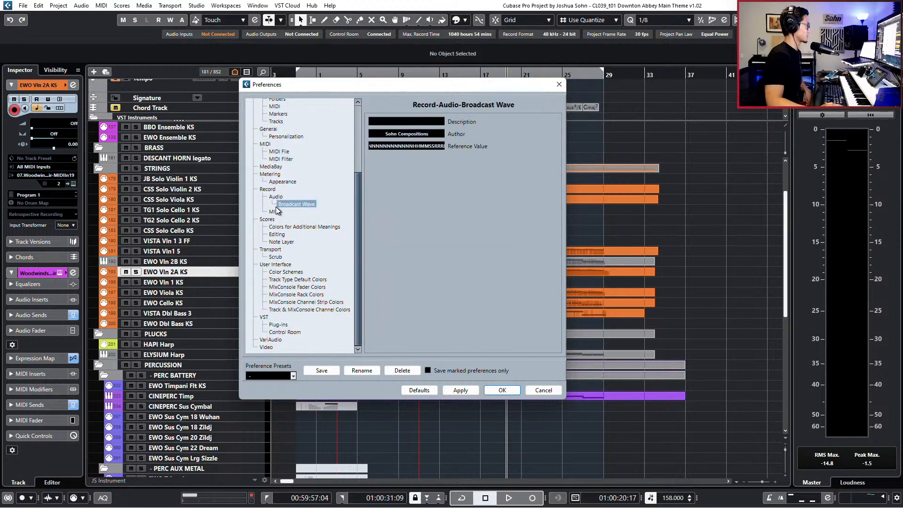
click(276, 212)
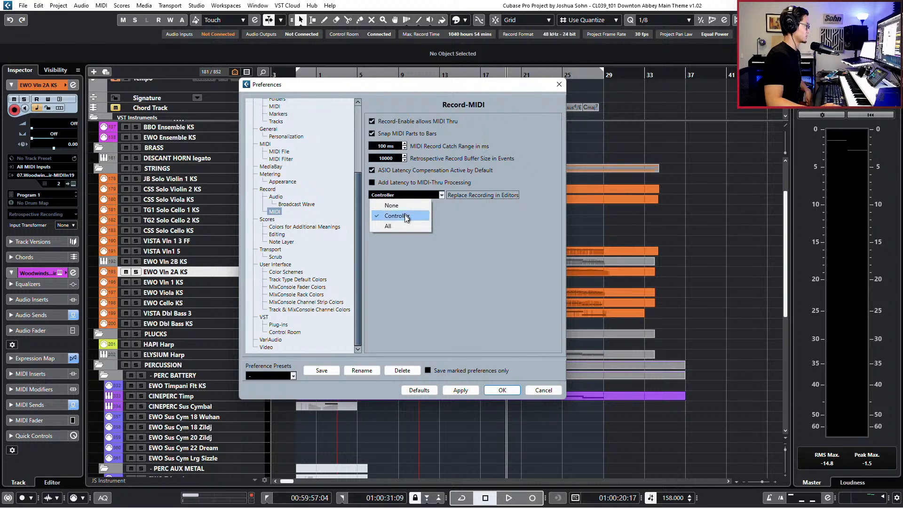
click(402, 219)
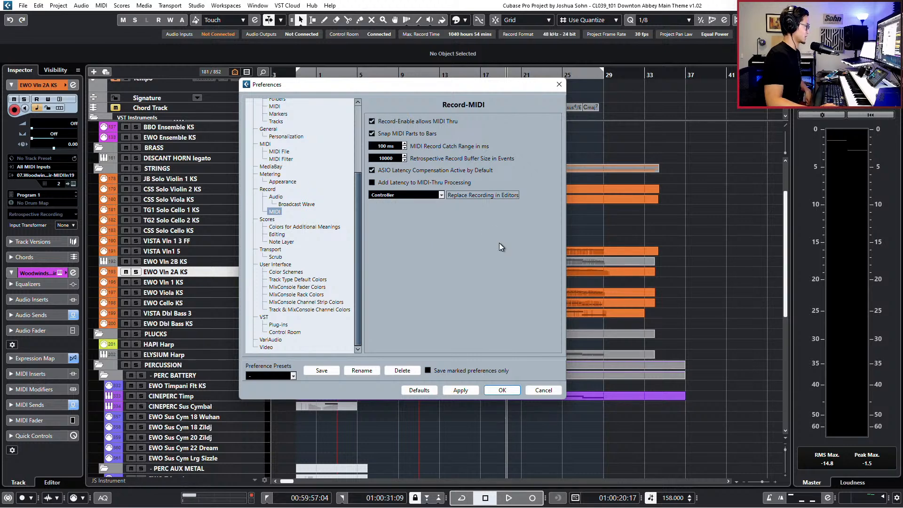
click(502, 390)
Open the EWO Vln 2A part and record Expression and Modulation moves over the sustained notes from bar 21
double_click(456, 271)
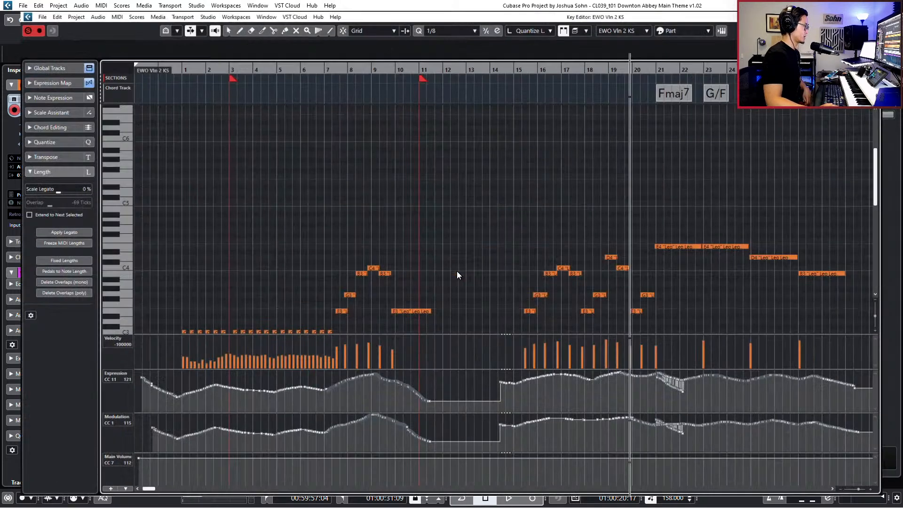
scroll(492, 278, up, 2)
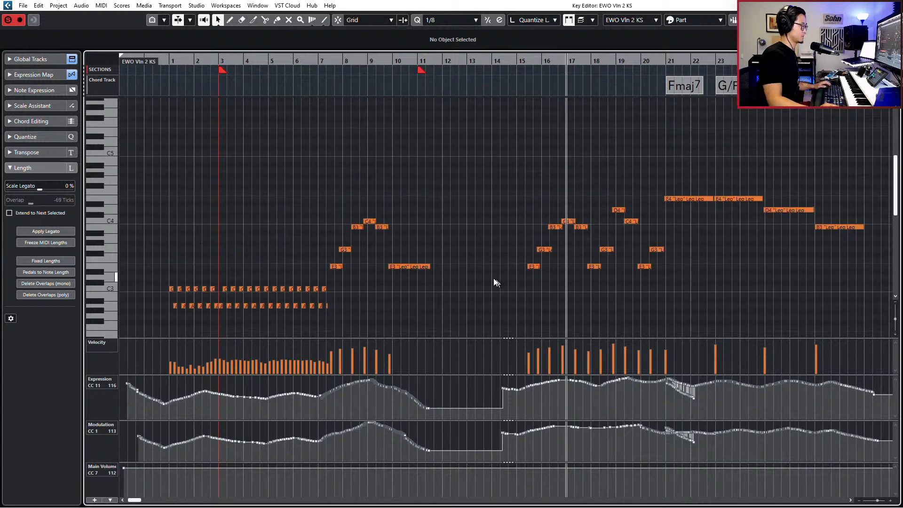
scroll(484, 273, right, 1)
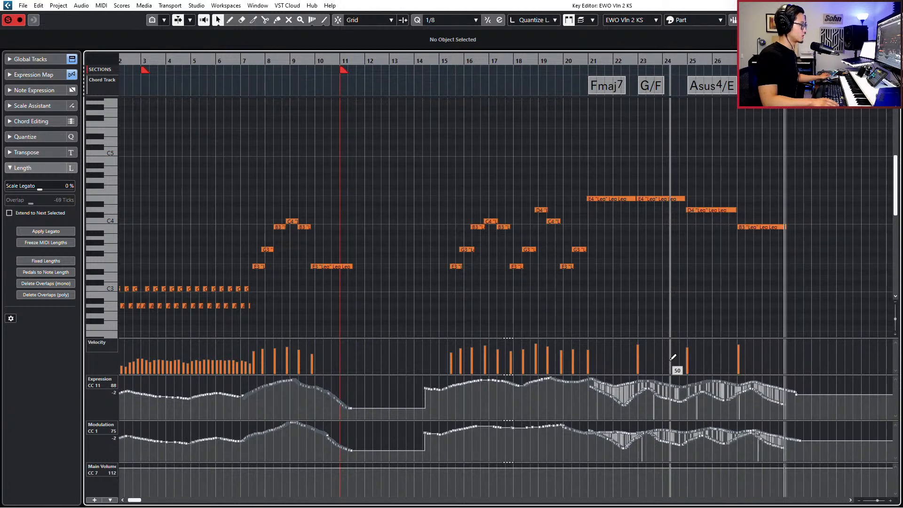
key(space)
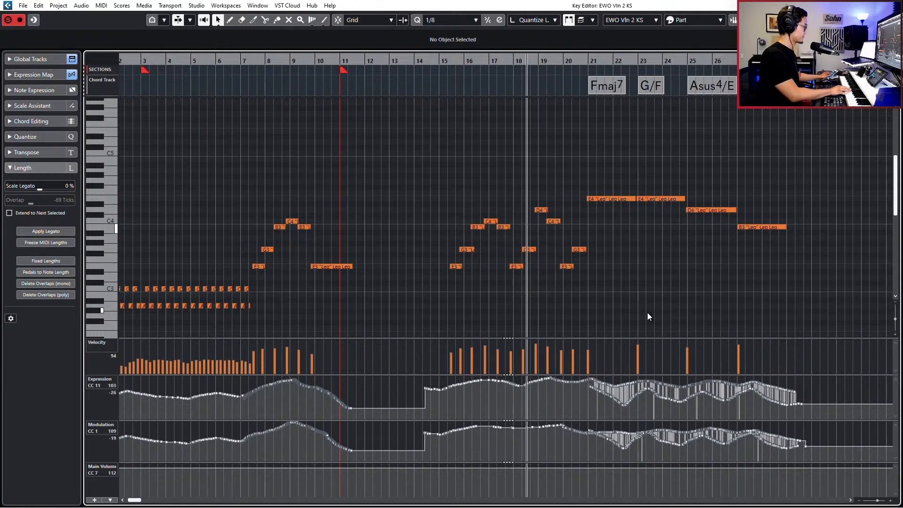
key(KP_Subtract)
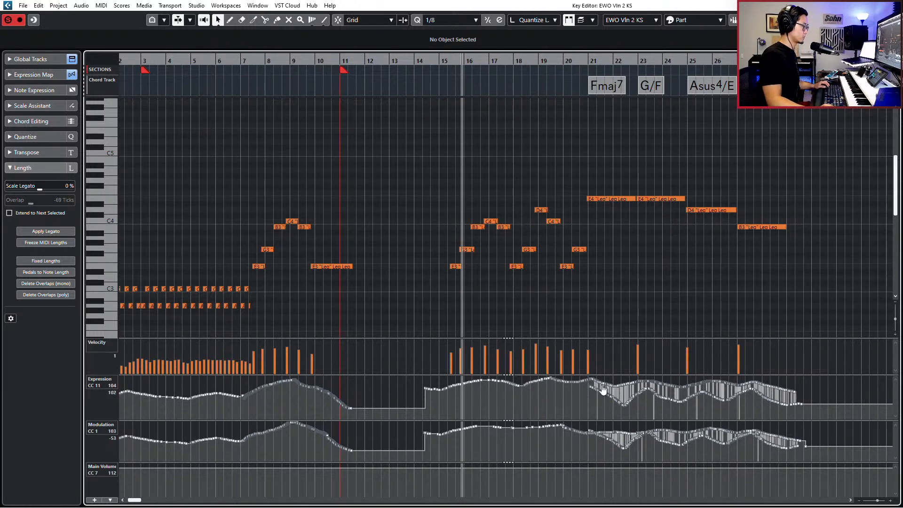
Delete the Expression and Modulation data from bar 21 onward and record fresh moves for both over the sustained notes
drag(591, 412, 896, 377)
key(Delete)
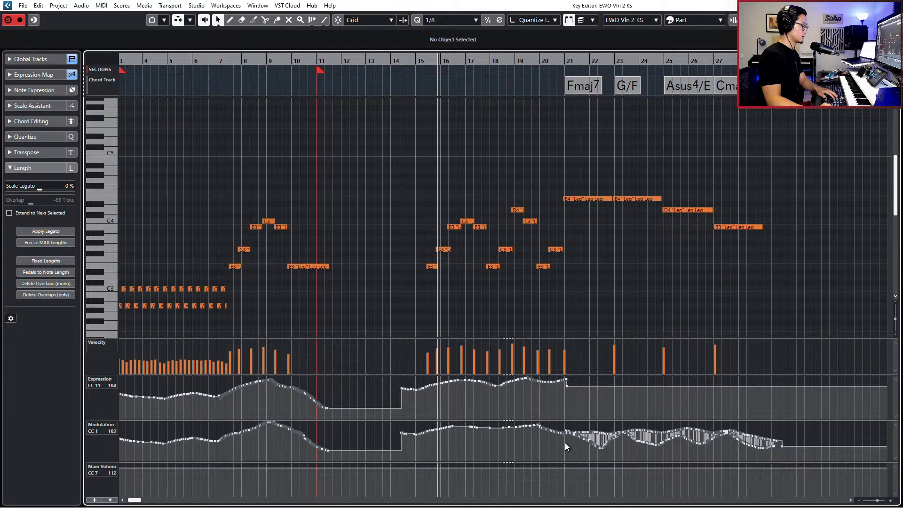
drag(652, 423, 837, 410)
key(Delete)
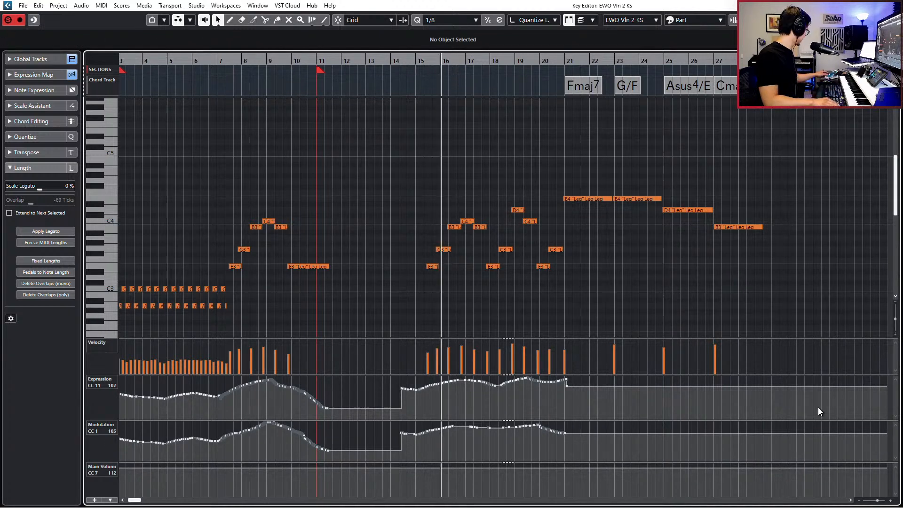
key(space)
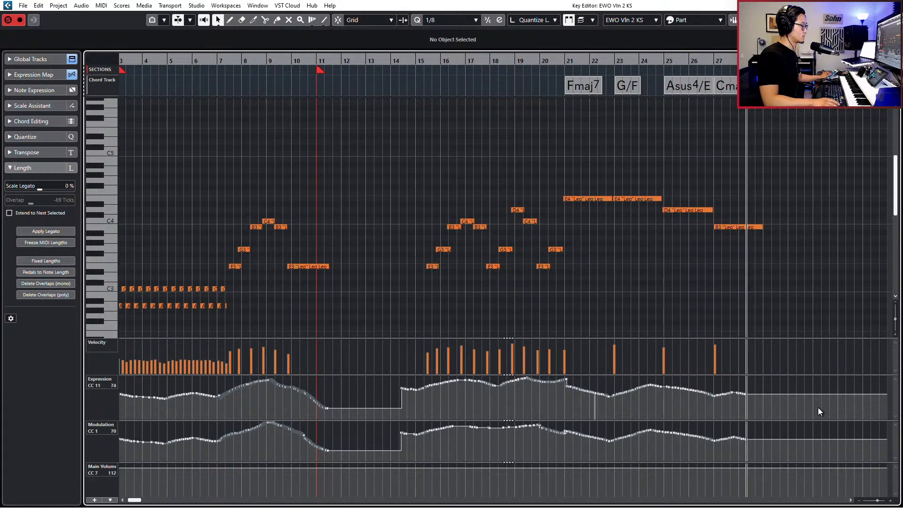
key(space)
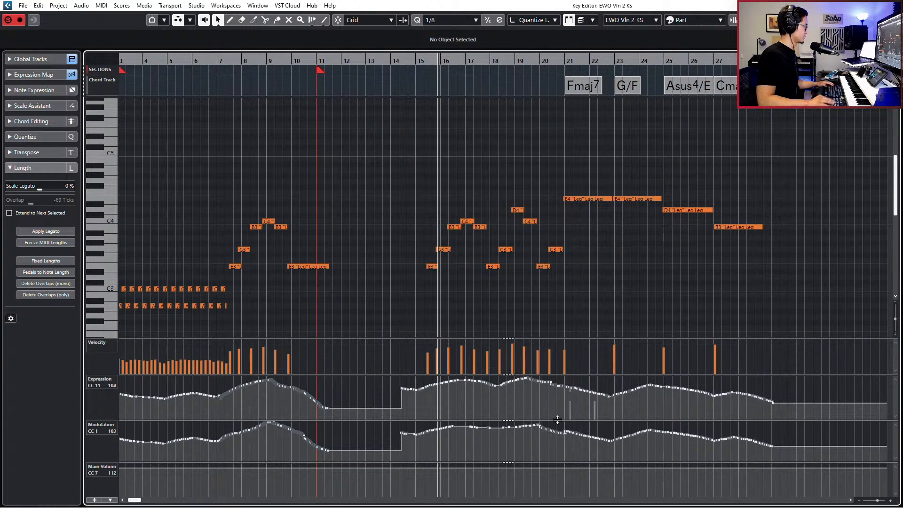
Redraw the Expression and Modulation curves between bars 20 and 21 as smooth descents into the newly recorded data
key(alt+1)
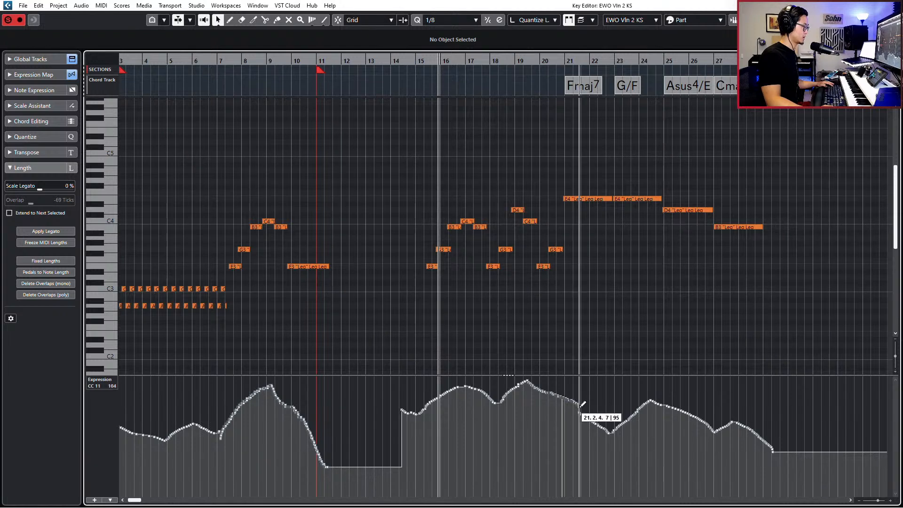
drag(545, 394, 582, 412)
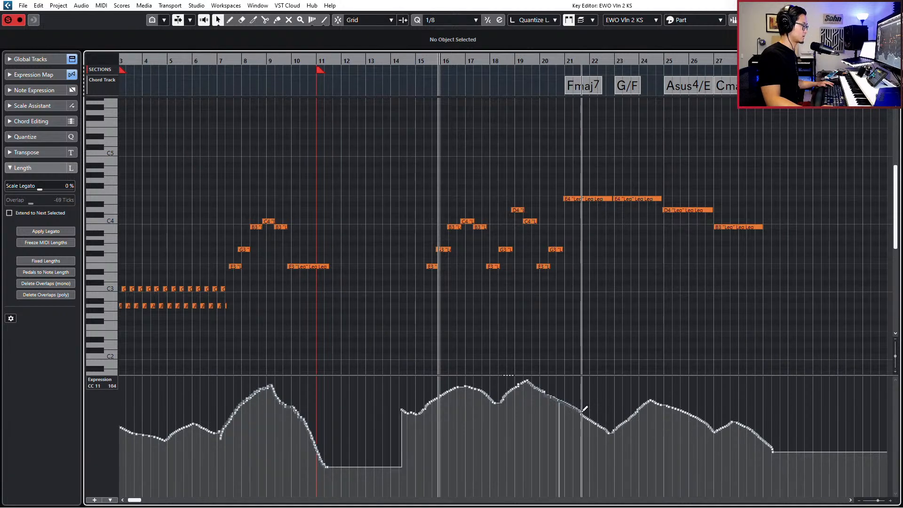
key(alt+2)
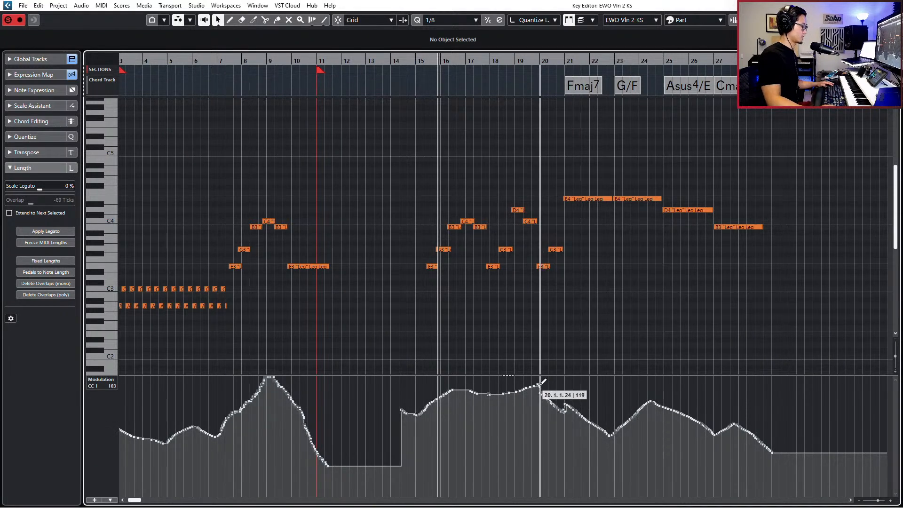
drag(538, 386, 579, 414)
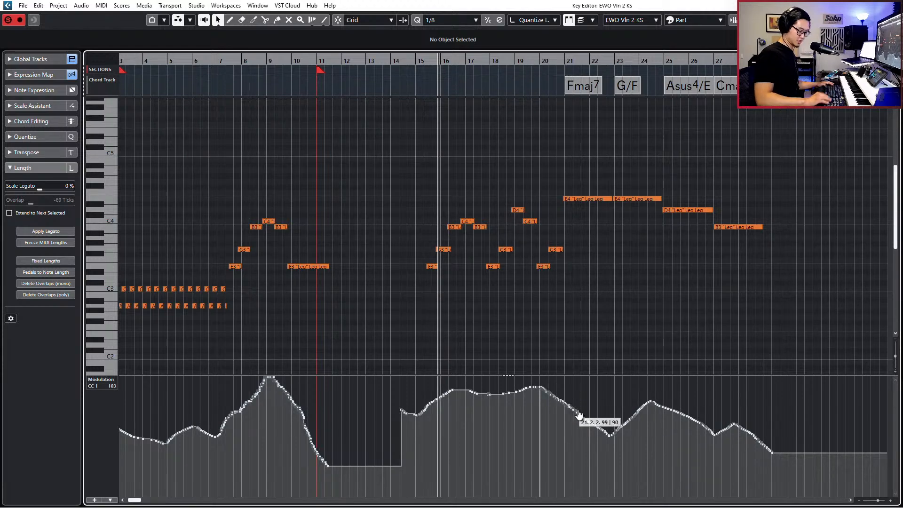
Look through the controller lane presets, including Velocity with Sustain and Portamento, and return to the combined Expression, Modulation and Main Volume lanes
key(alt+4)
key(alt+2)
key(alt+3)
key(alt+1)
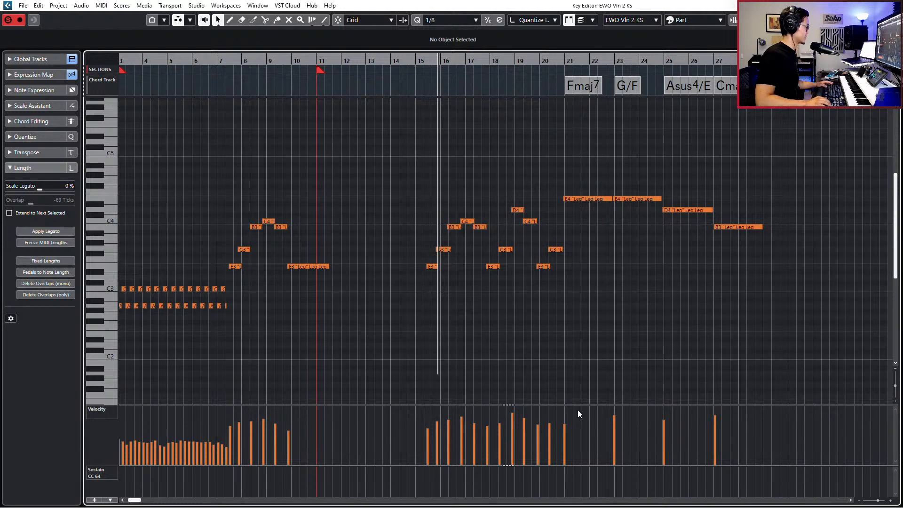
key(alt+2)
key(alt+3)
key(alt+4)
key(alt+5)
key(alt+6)
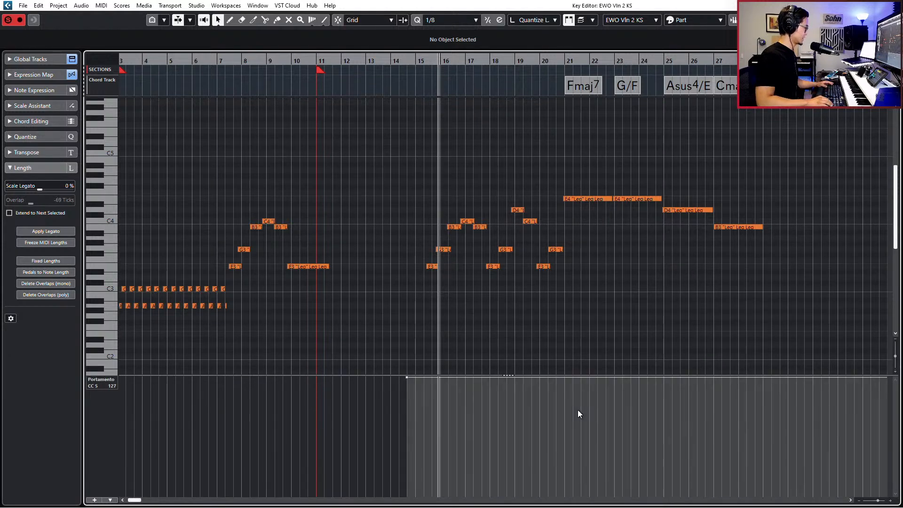
key(alt+7)
key(alt+8)
key(alt+9)
key(alt+0)
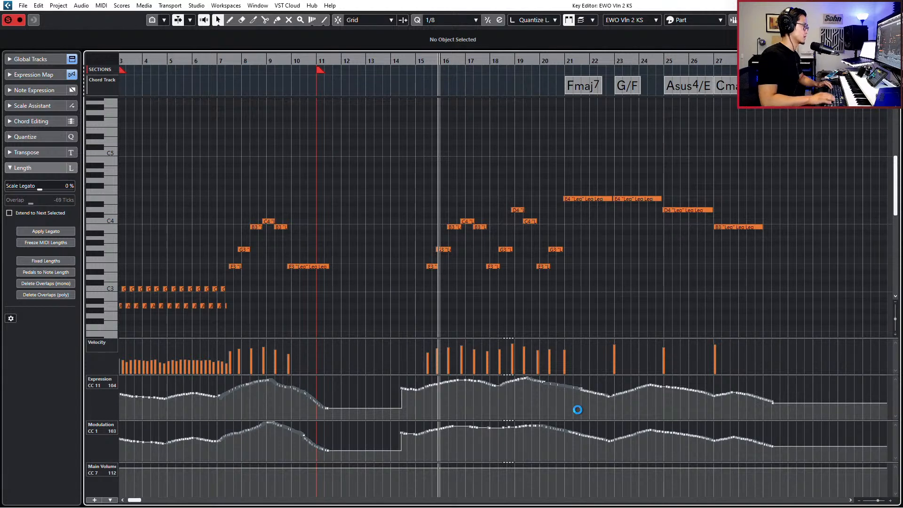
Return to the project and move the playhead back to about bar 15
key(Return)
key(KP_Subtract)
key(KP_Add)
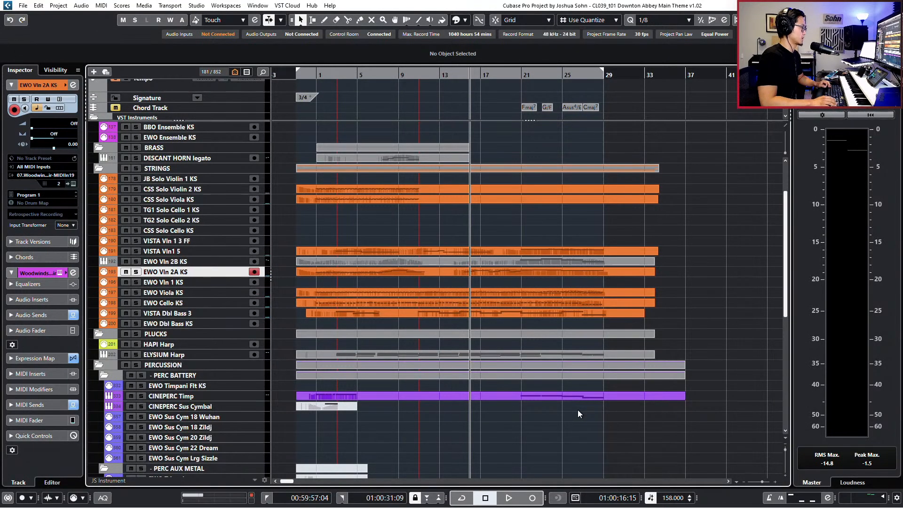
key(KP_Subtract)
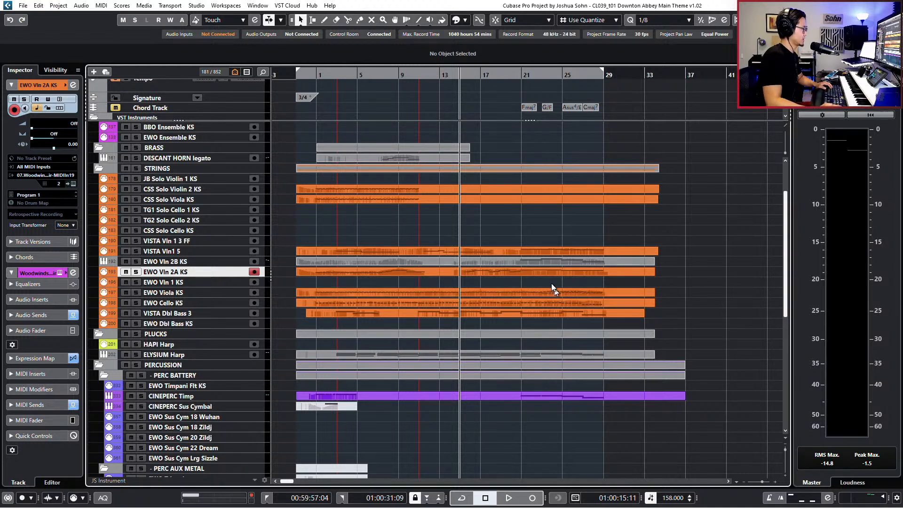
Reopen the EWO Vln 2A part and draw a slight Main Volume drop leading into bar 21
click(530, 272)
double_click(530, 272)
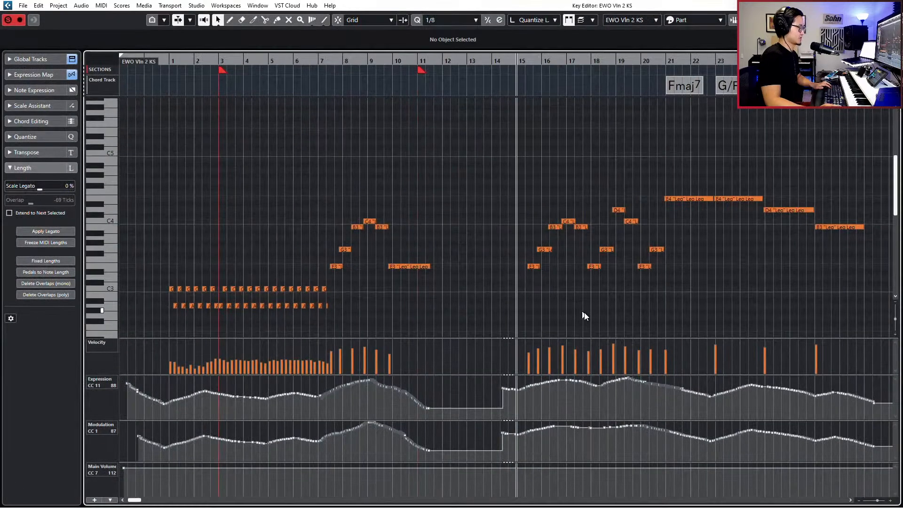
drag(486, 466, 499, 473)
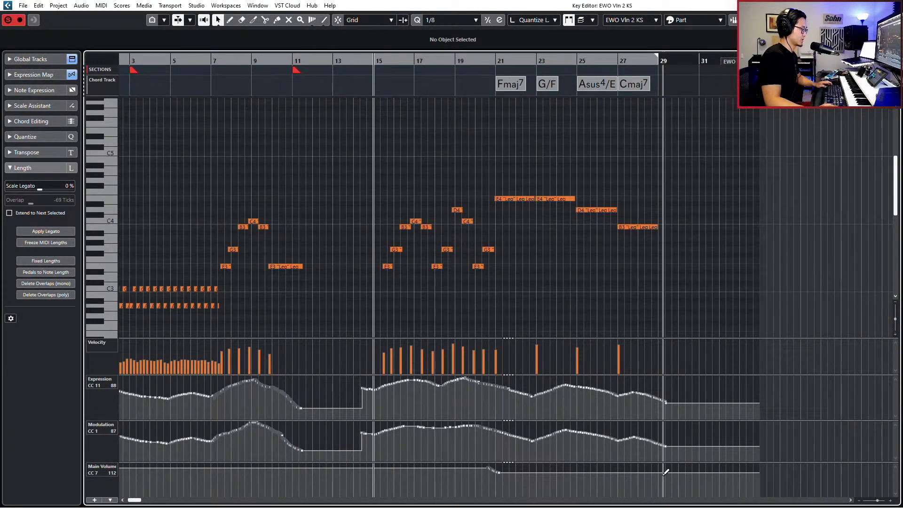
Draw the Main Volume back up just after bar 29, check the passage by playback and return to the project
drag(657, 472, 668, 472)
key(space)
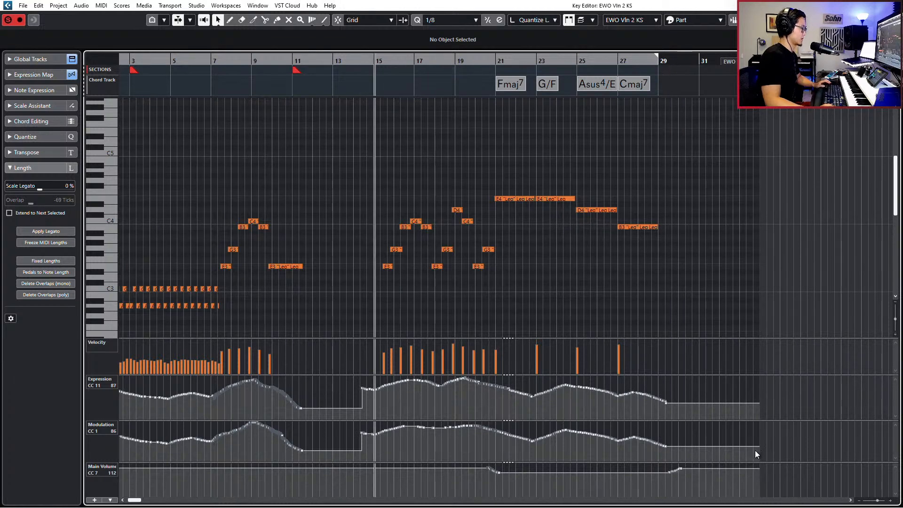
key(space)
key(space)
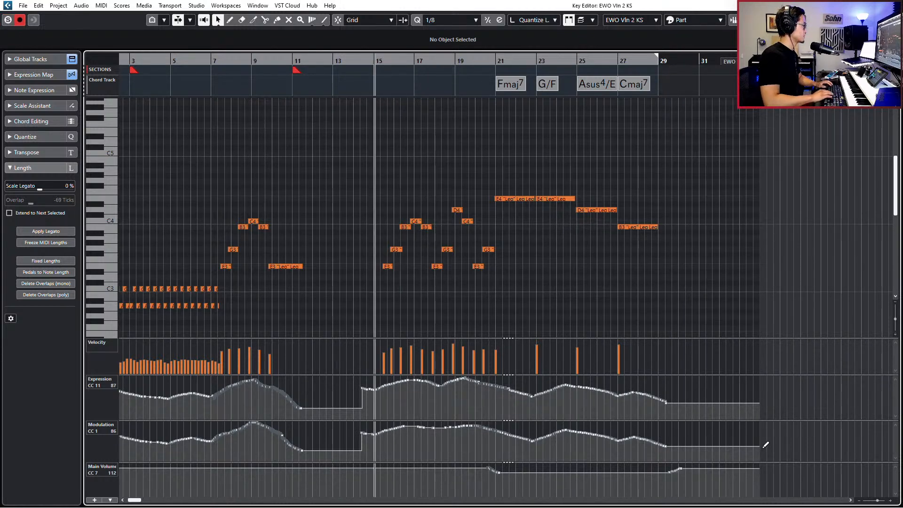
key(Return)
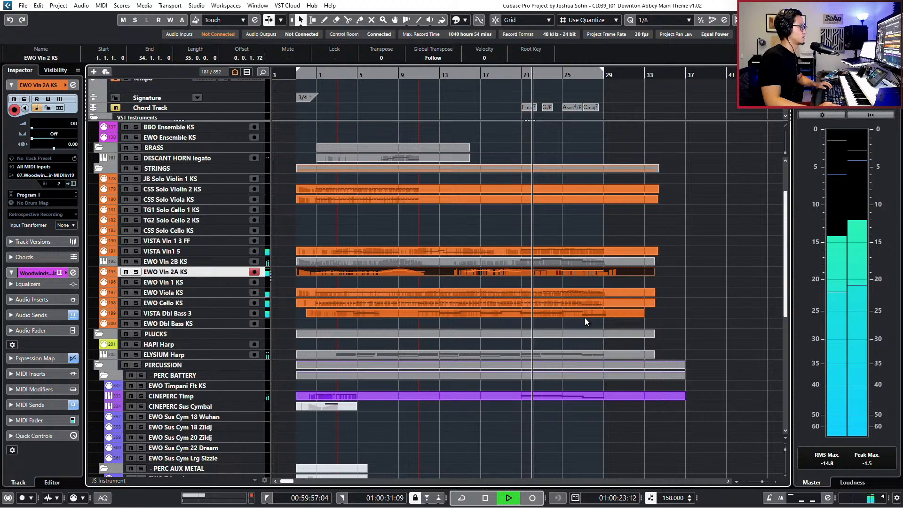
Reopen the EWO Vln 2A part and raise the Main Volume events of the dip between bars 20 and 30, making it shallower
double_click(523, 271)
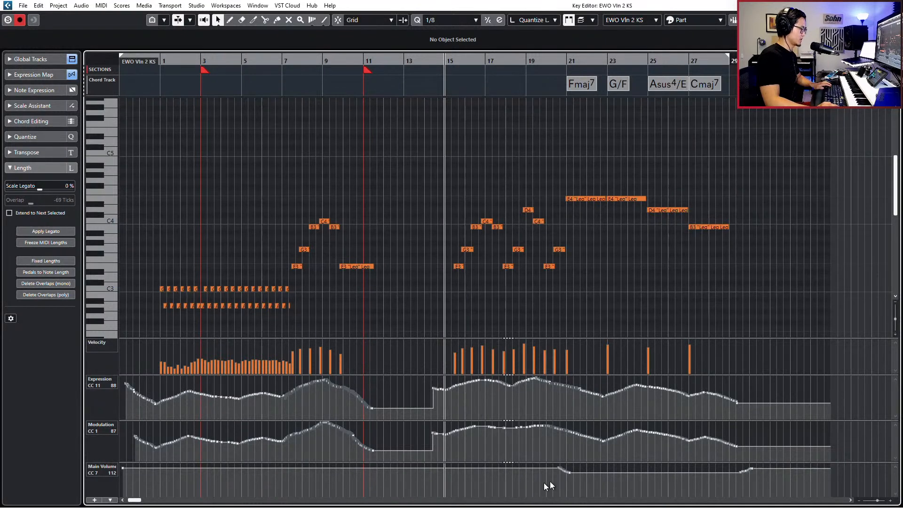
drag(557, 485, 752, 495)
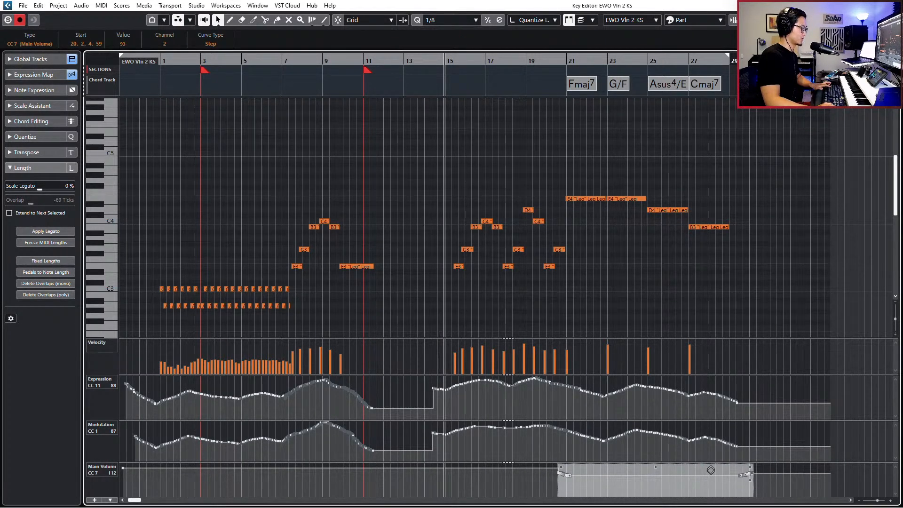
drag(711, 469, 710, 462)
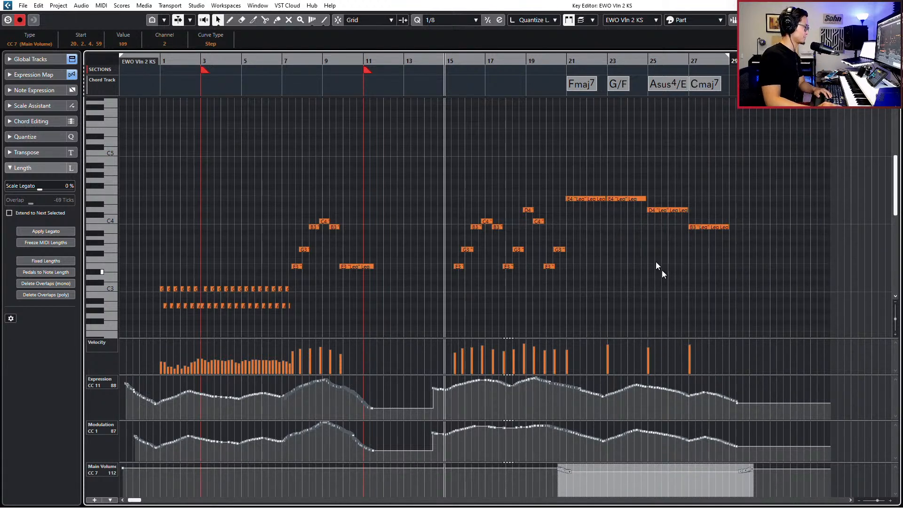
Play from about bar 17 and redraw the Expression and Modulation curves as stronger swells between bars 18 and 20
key(KP_Add)
key(KP_Add)
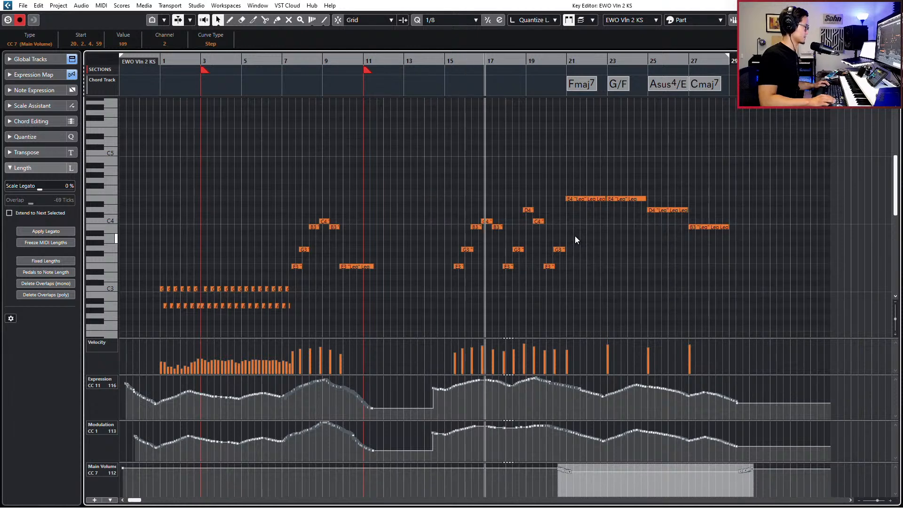
scroll(583, 235, up, 3)
key(space)
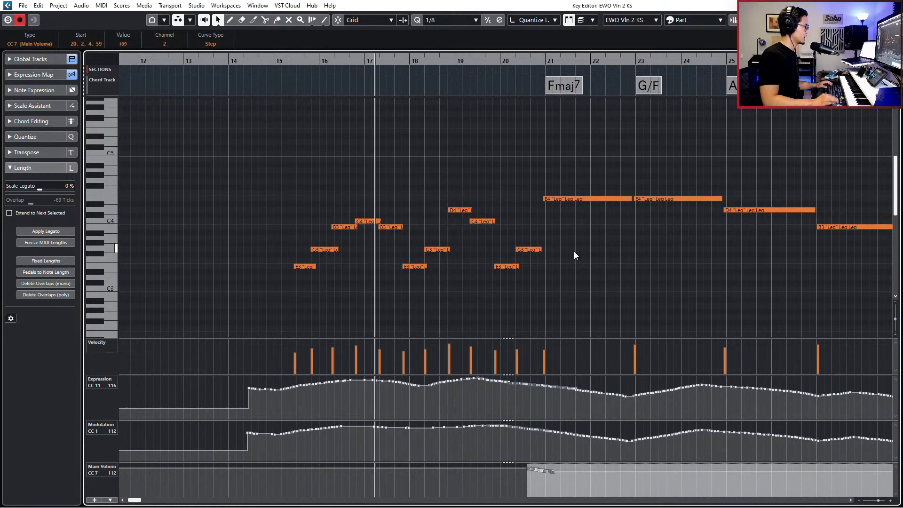
key(space)
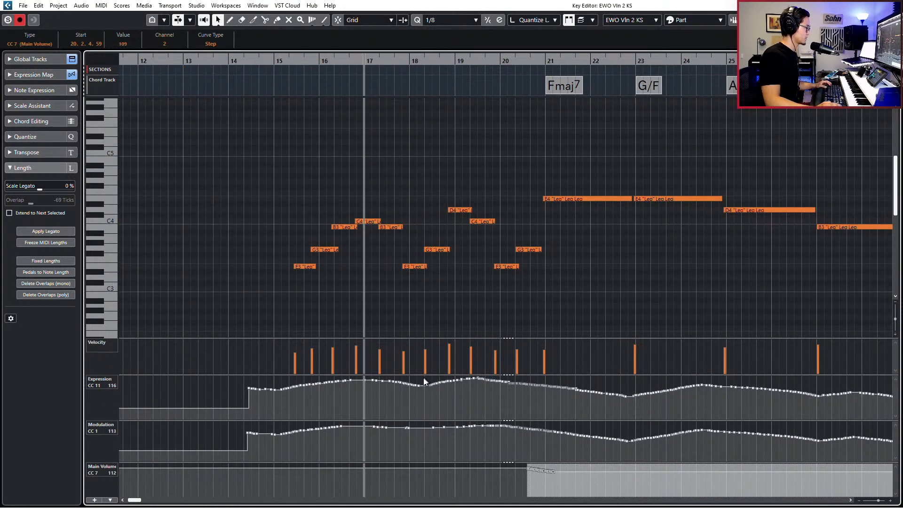
click(414, 386)
key(j)
drag(417, 383, 456, 377)
mouse_move(433, 429)
mouse_down()
mouse_move(413, 427)
mouse_move(502, 423)
mouse_up()
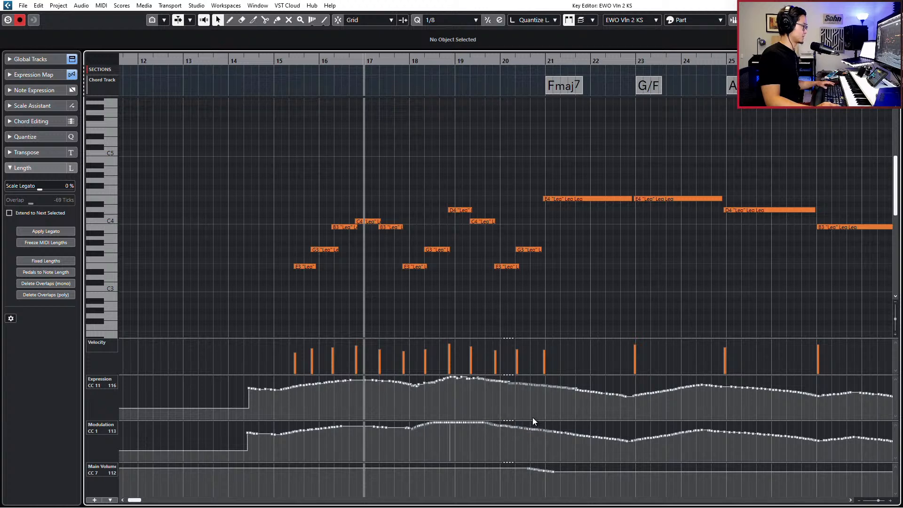
Play back the redrawn swells from bar 17 and return to the project
key(space)
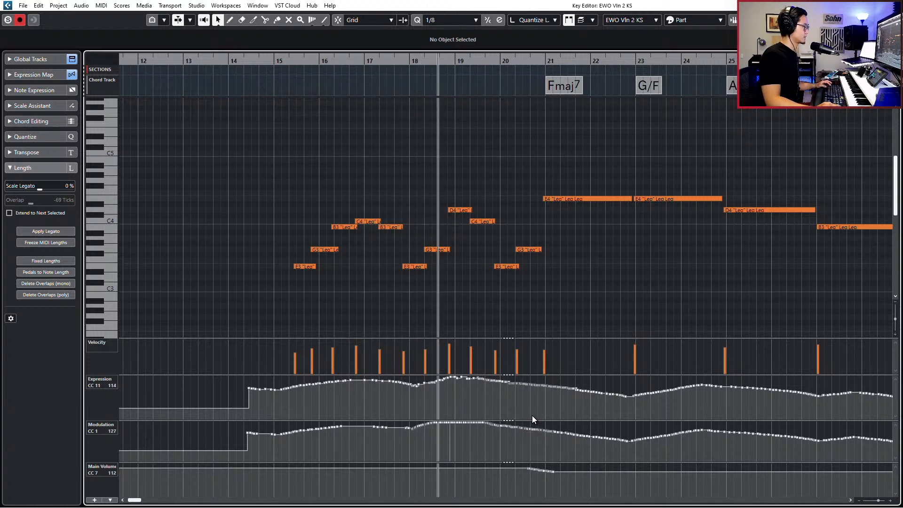
key(Return)
key(space)
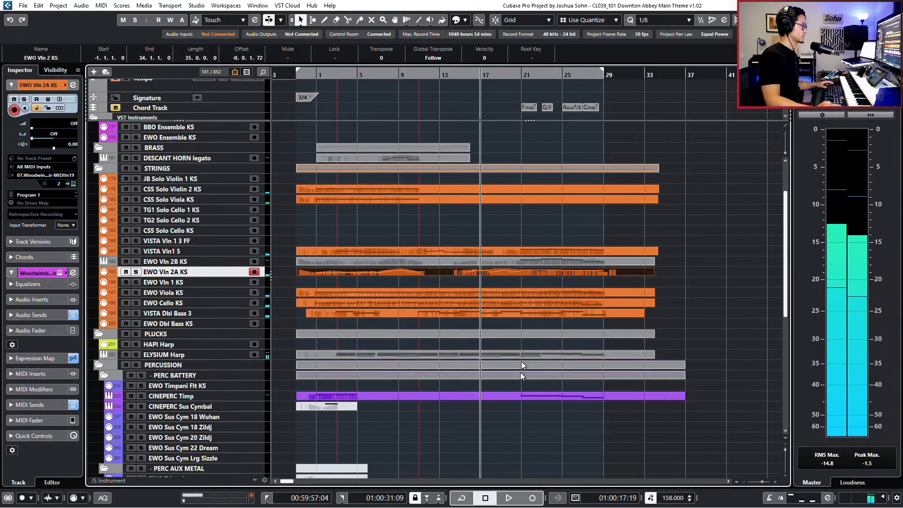
Open the VISTA Vln1 5 part and lower its Modulation and Expression curves between bars 20 and 29
click(512, 251)
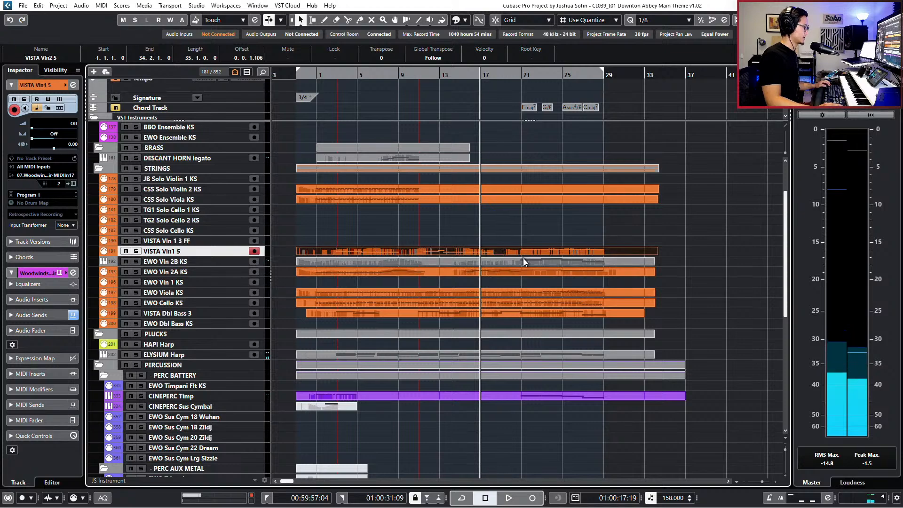
double_click(528, 250)
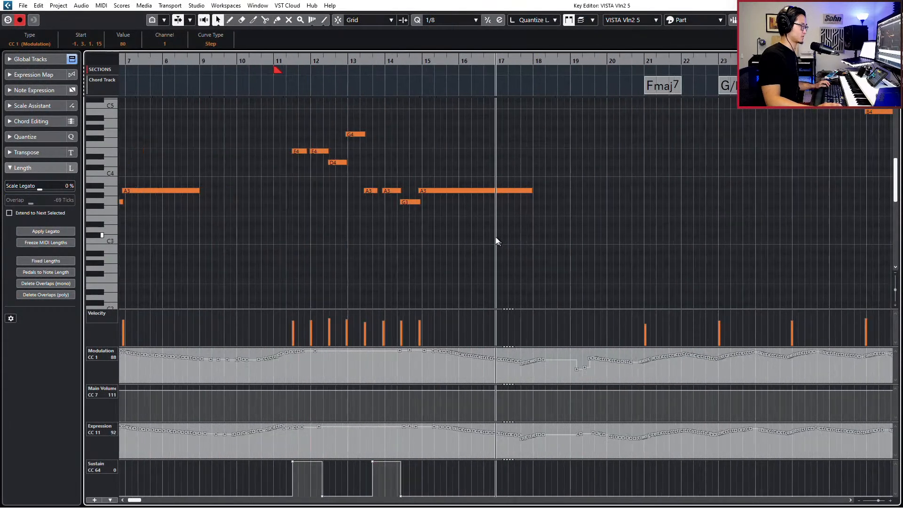
scroll(499, 241, up, 3)
drag(564, 175, 603, 253)
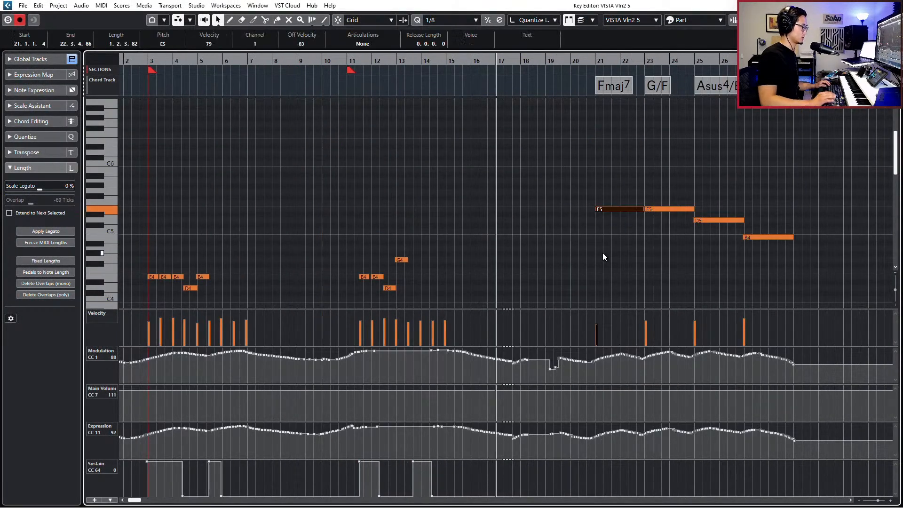
key(KP_Add)
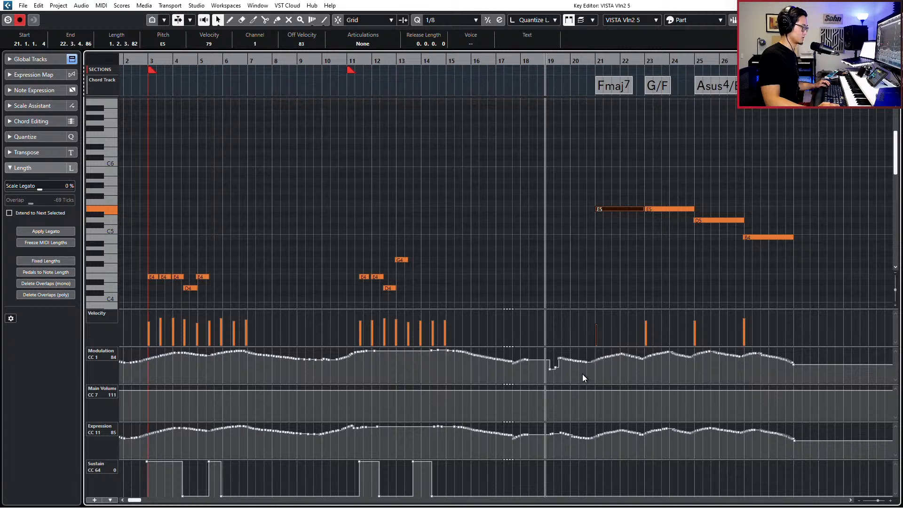
key(KP_Add)
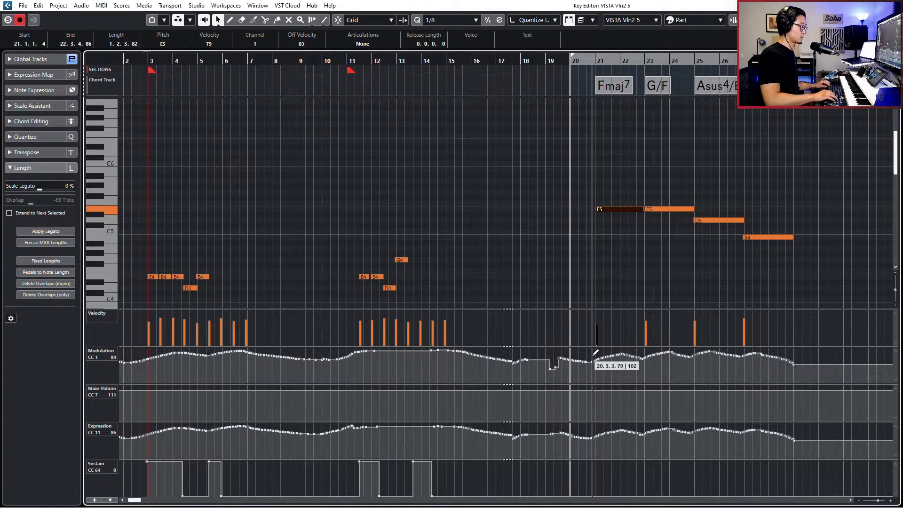
click(668, 247)
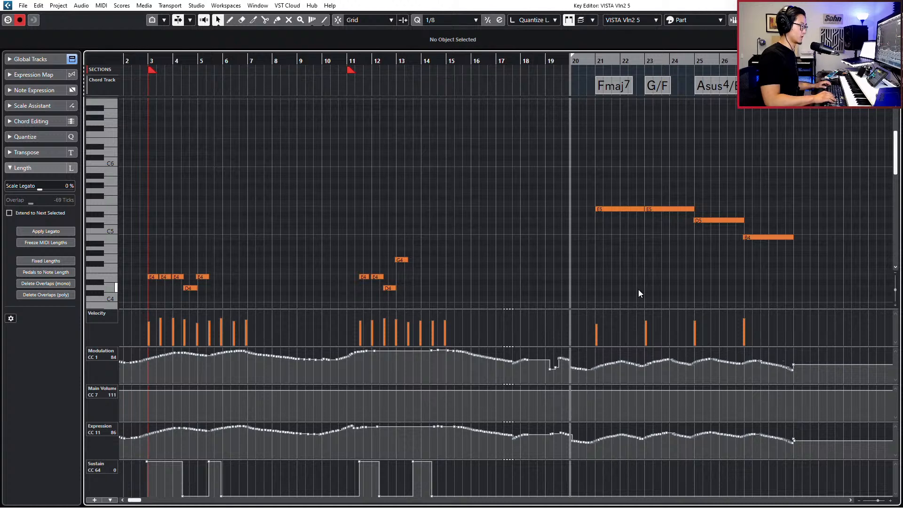
Play the lowered passage, level the stray Modulation and Expression points at bar 29 with the preceding curves, and return to the project
key(space)
scroll(642, 292, up, 1)
scroll(642, 292, right, 2)
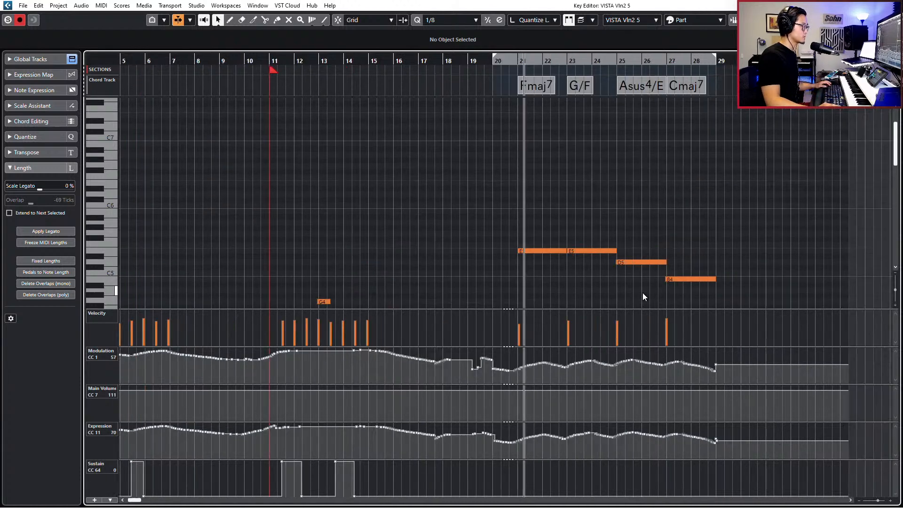
scroll(647, 291, down, 2)
scroll(741, 356, right, 2)
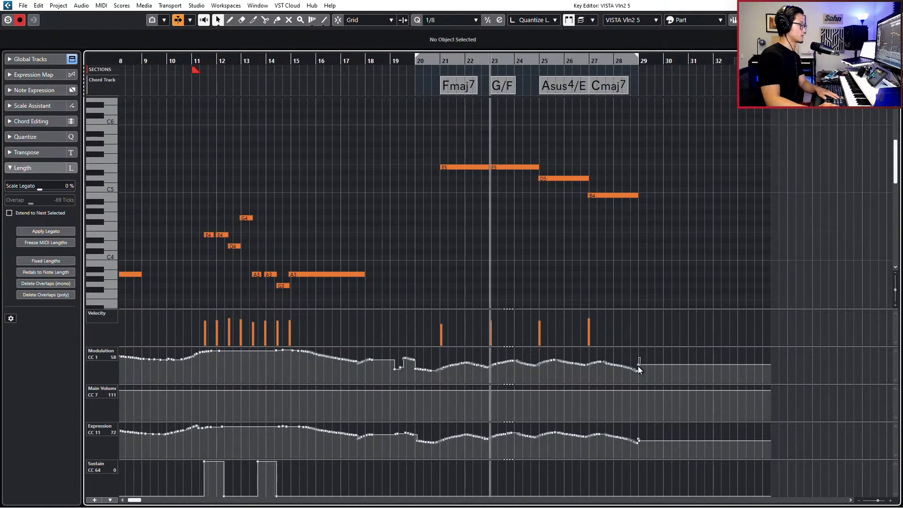
drag(638, 366, 639, 371)
drag(642, 438, 641, 440)
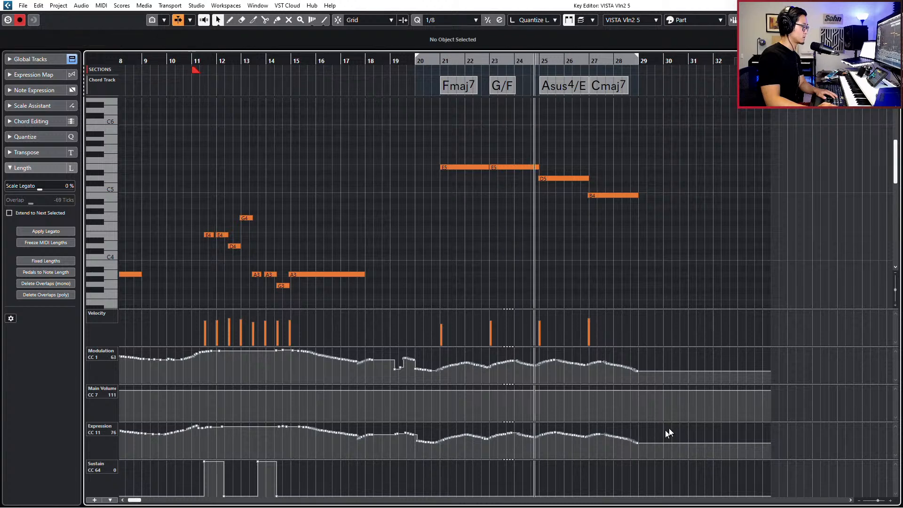
key(Return)
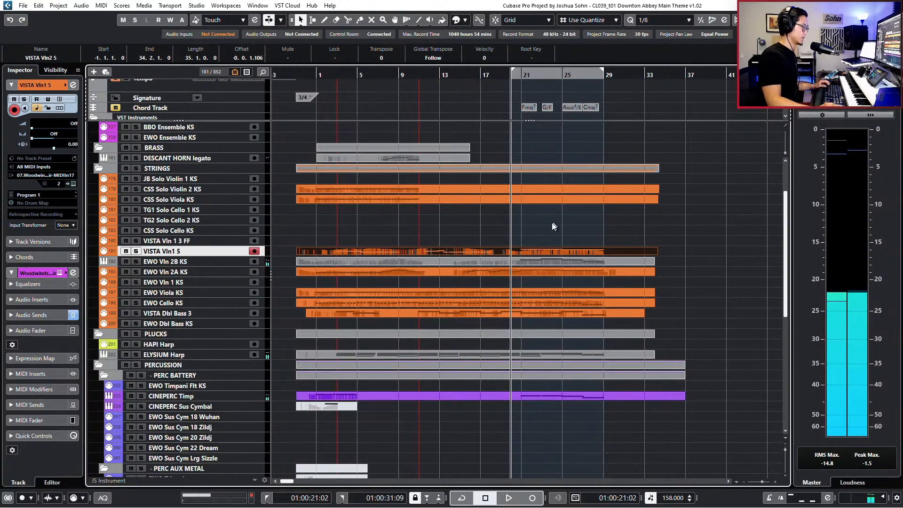
Select the VISTA Vln1 5, EWO Vln 2B and EWO Vln 2A parts and play them soloed from bar 21
drag(570, 238, 574, 277)
key(s)
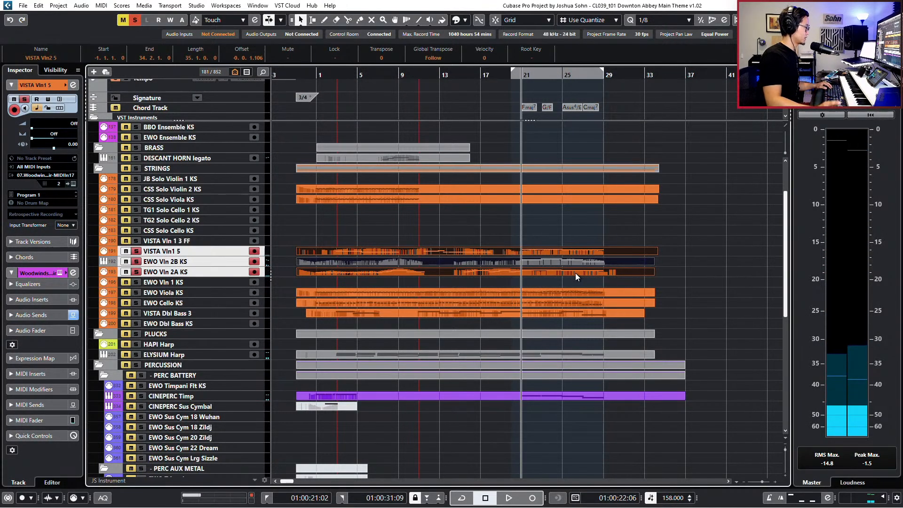
key(space)
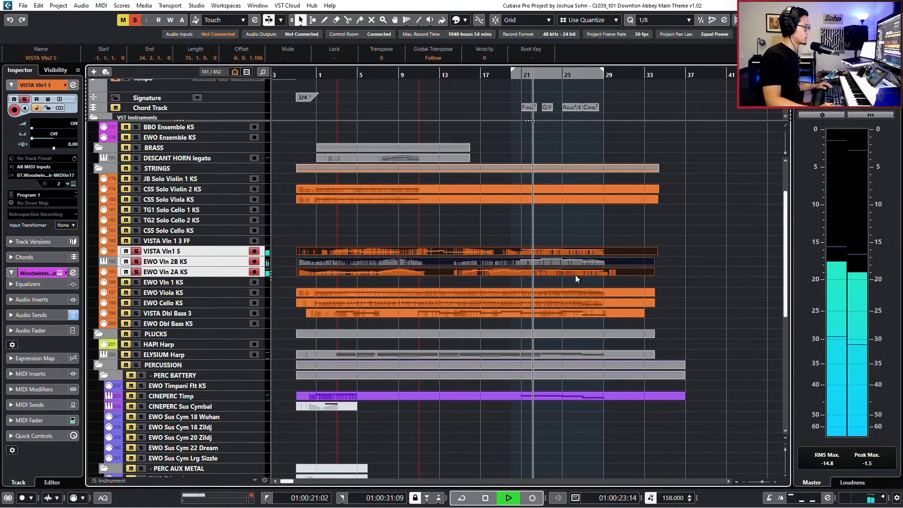
key(s)
key(space)
key(s)
Play only the EWO Vln 2B part in solo from bar 21 and release the solo
click(546, 260)
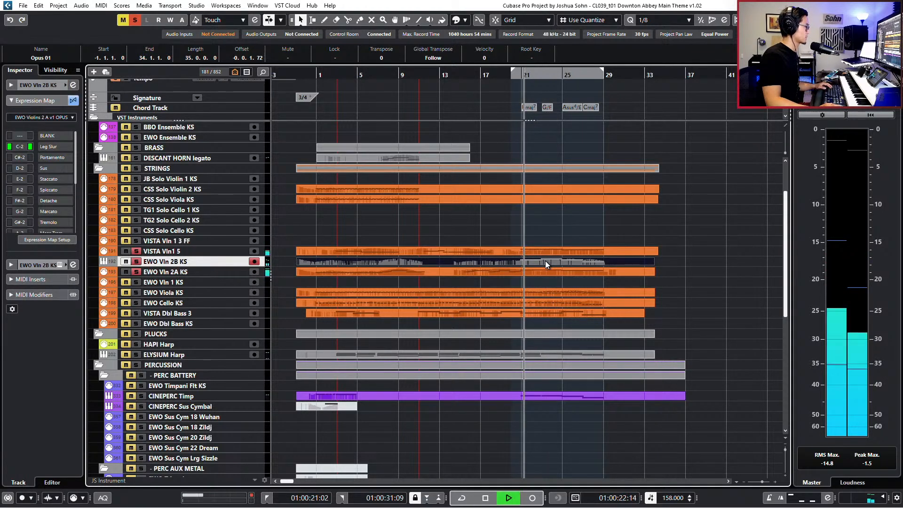
key(space)
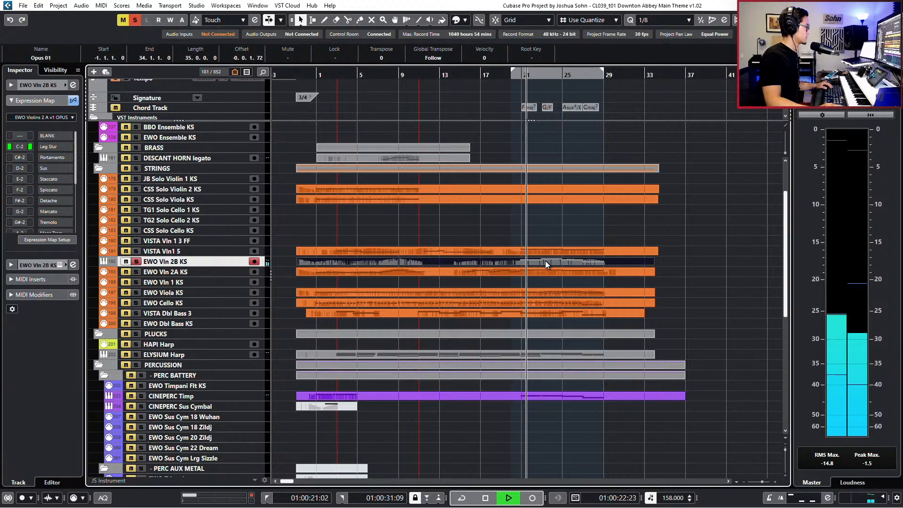
key(space)
key(s)
Solo the VISTA Vln1 5 and EWO Vln 2B parts together, play them from bar 21 and release the solo
drag(544, 231, 543, 263)
key(s)
key(space)
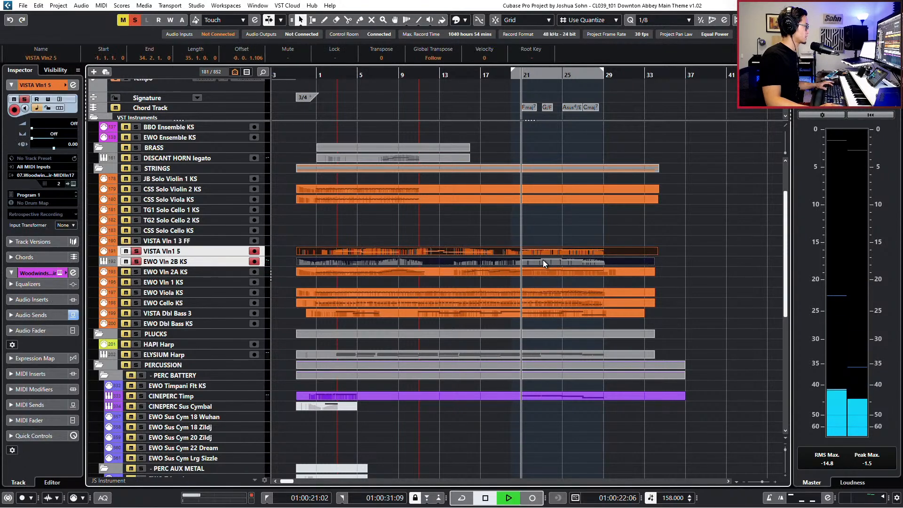
key(space)
key(s)
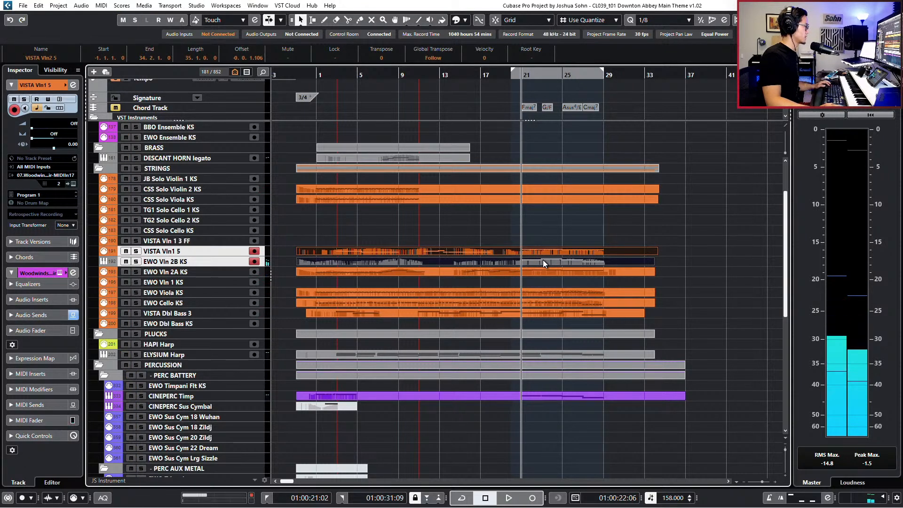
Open the EWO Vln 2B part, check its Expression and Modulation curves during full playback from bar 21, and return to the project
click(542, 259)
double_click(542, 260)
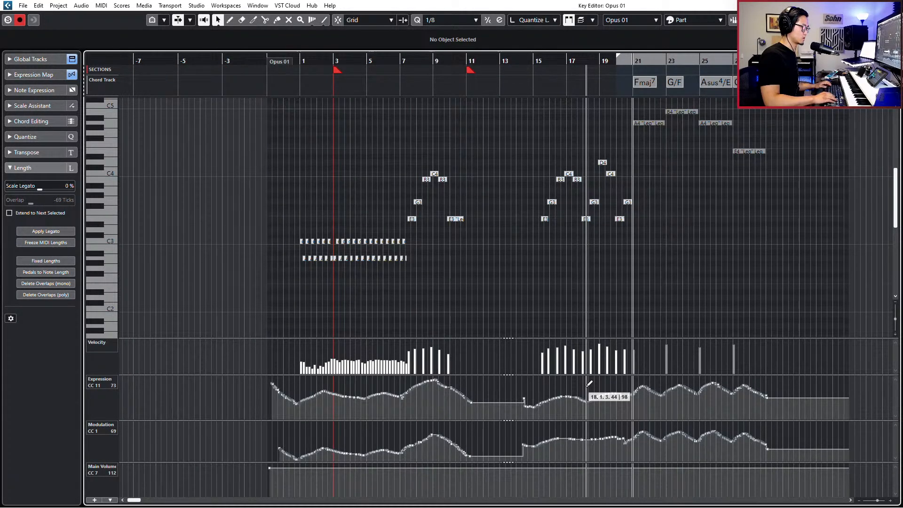
key(space)
key(Return)
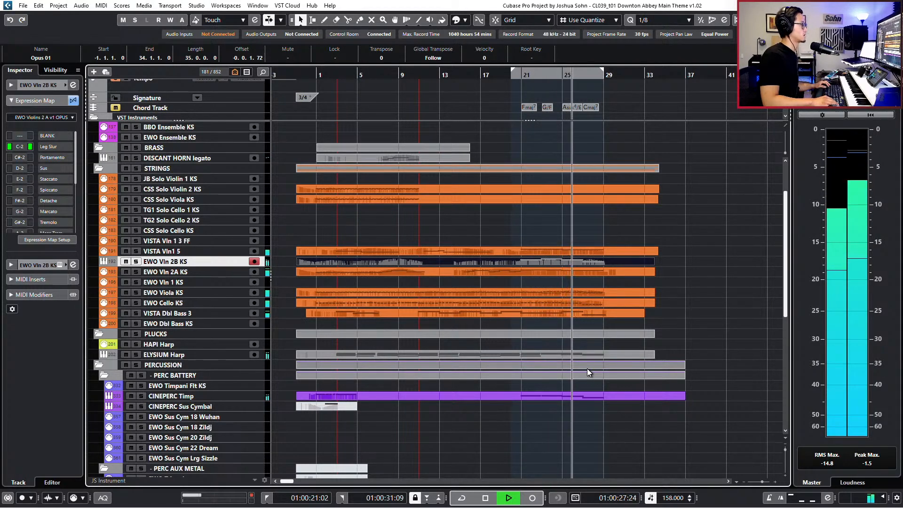
key(space)
key(Return)
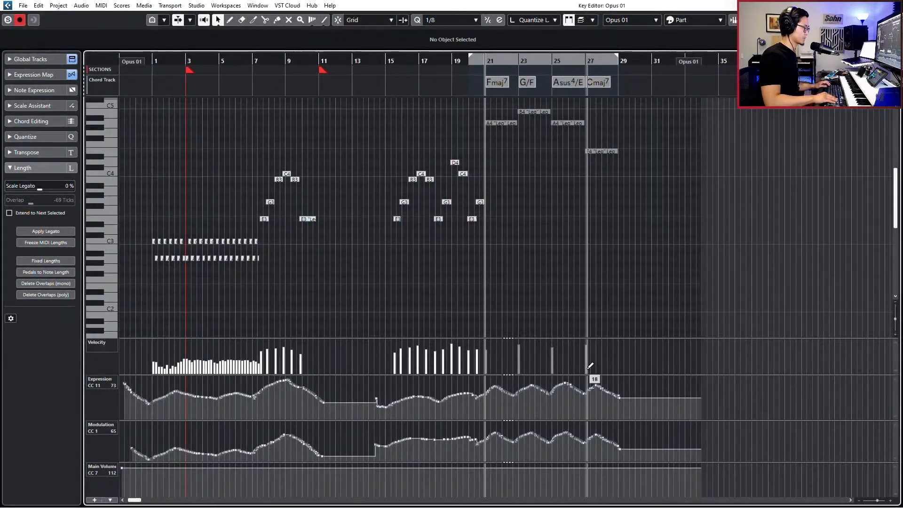
key(Return)
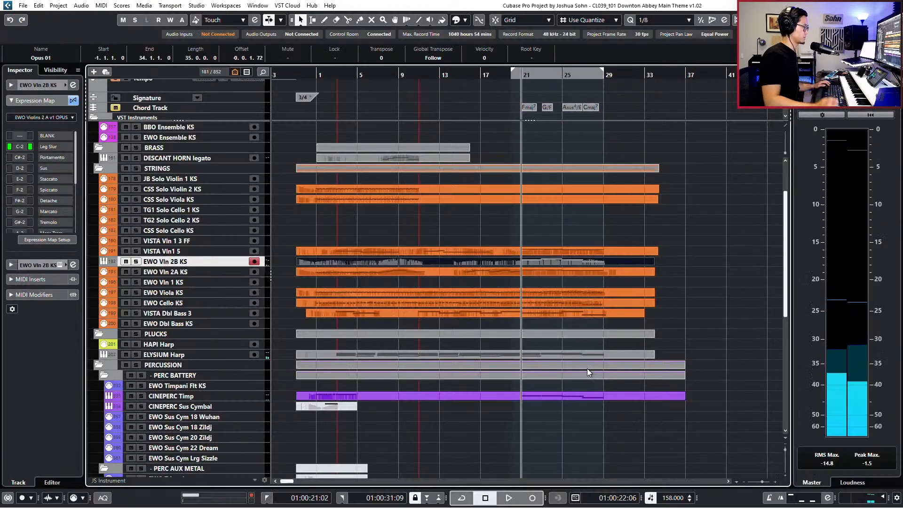
Open the VISTA Vln1 5 part, play it in the full mix from bar 21 and return to the project
click(580, 251)
key(Return)
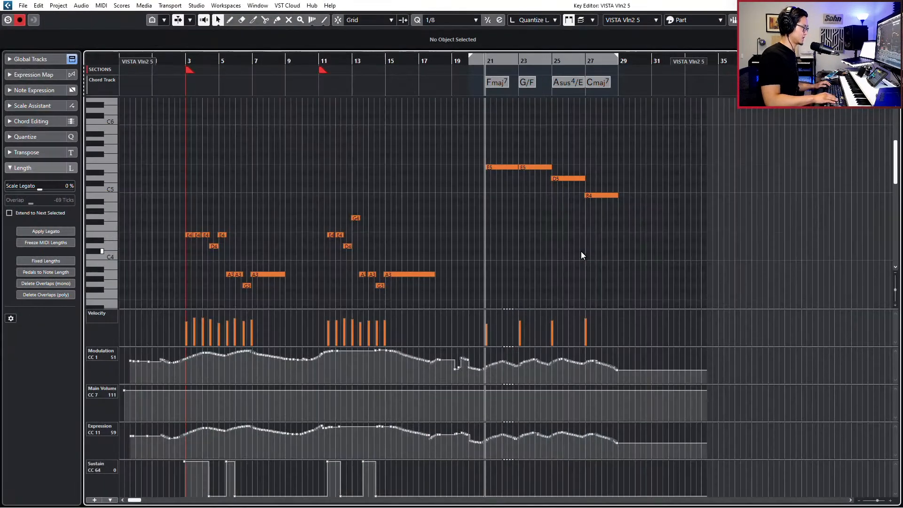
key(space)
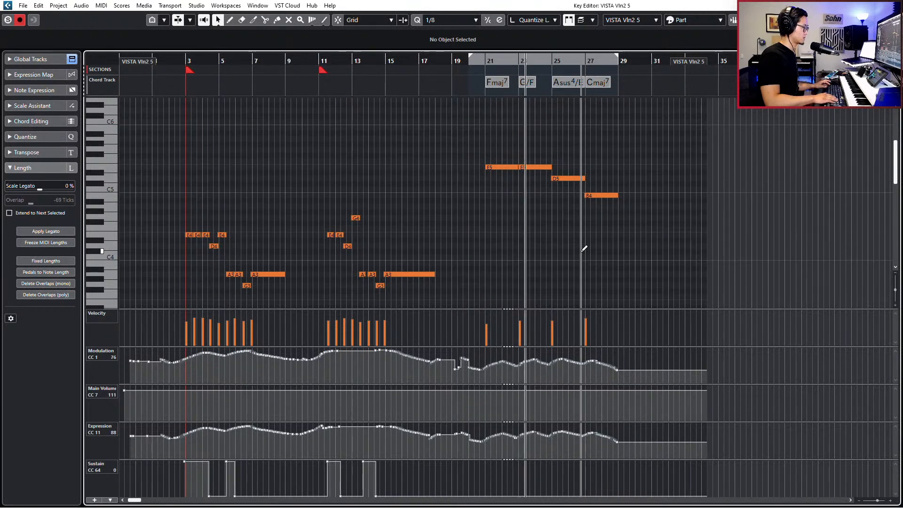
key(Return)
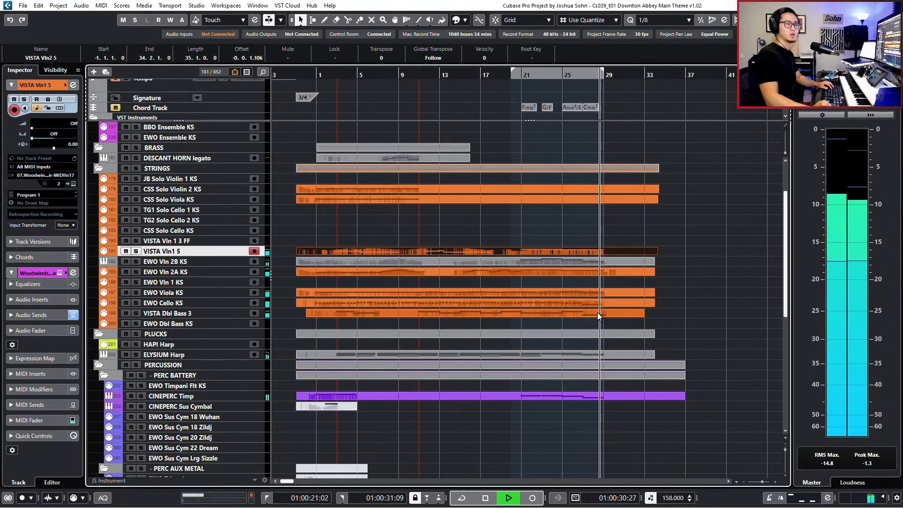
Stop playback, split the whole JS MIDI VEP folder at bar 30 and delete all material after it
key(space)
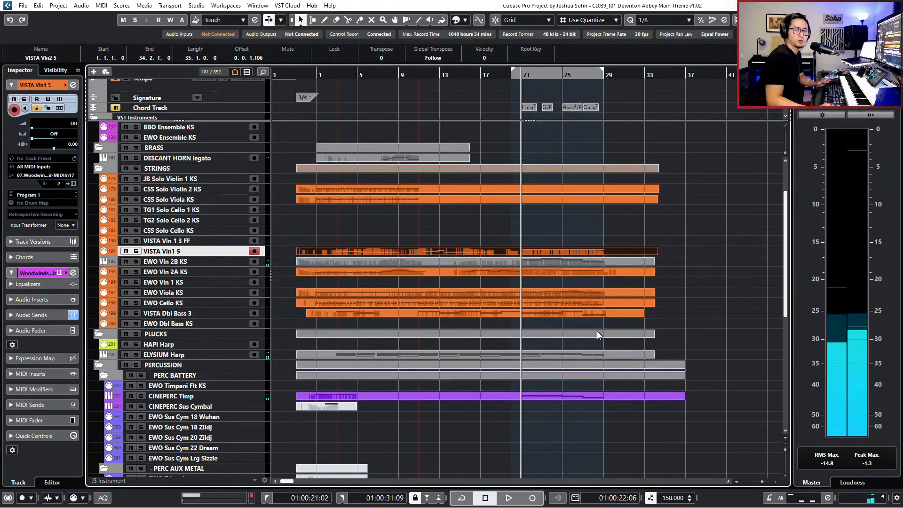
key(g)
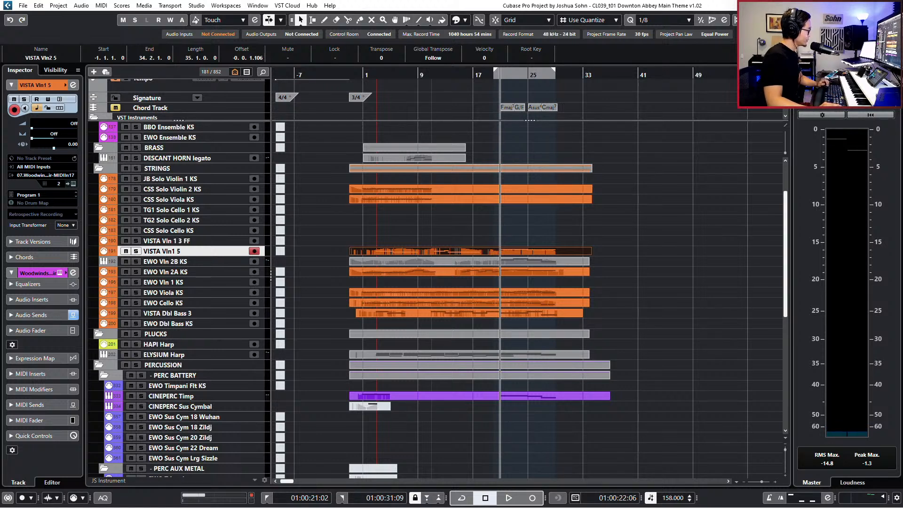
click(635, 351)
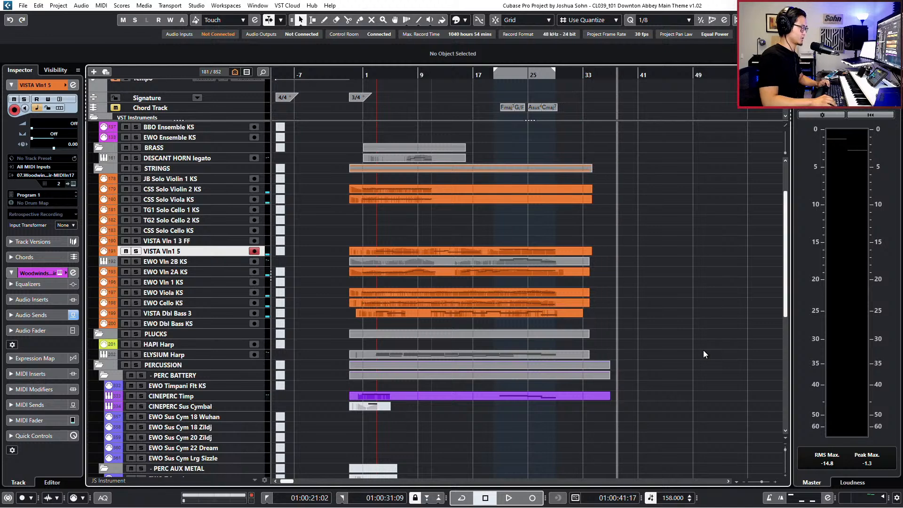
scroll(687, 259, up, 3)
scroll(557, 145, up, 2)
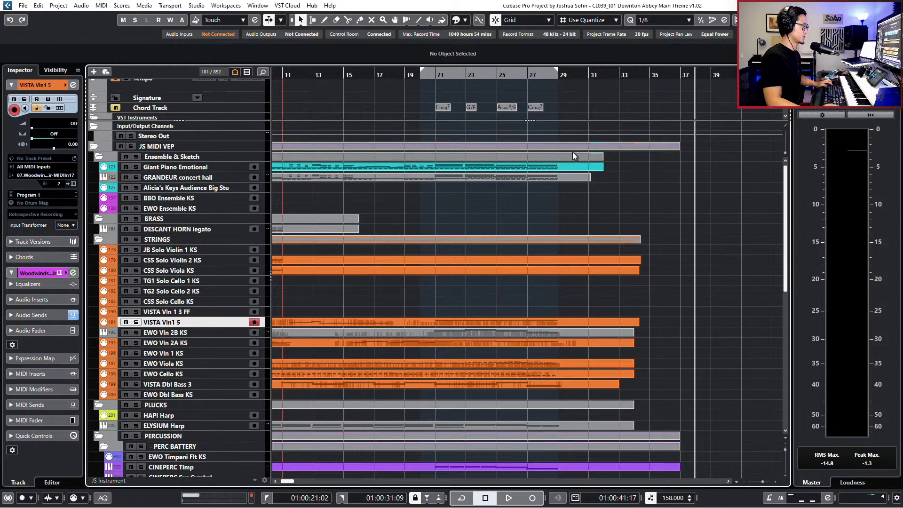
scroll(572, 151, up, 2)
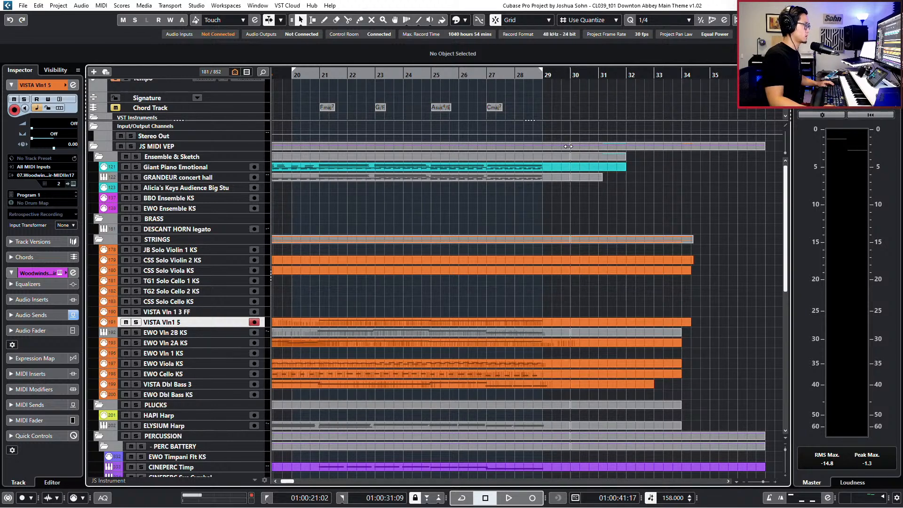
alt+click(572, 147)
key(Delete)
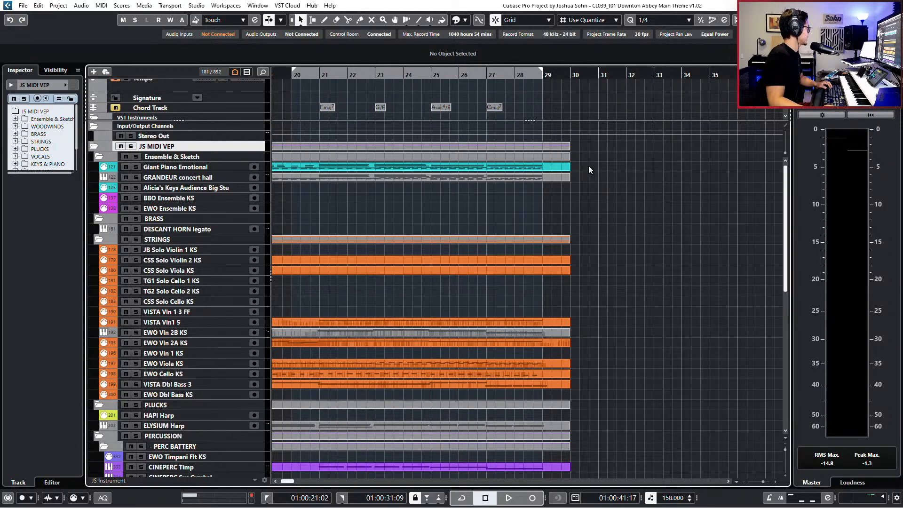
Play the full mix briefly from bar 27 and stop
scroll(588, 165, right, 1)
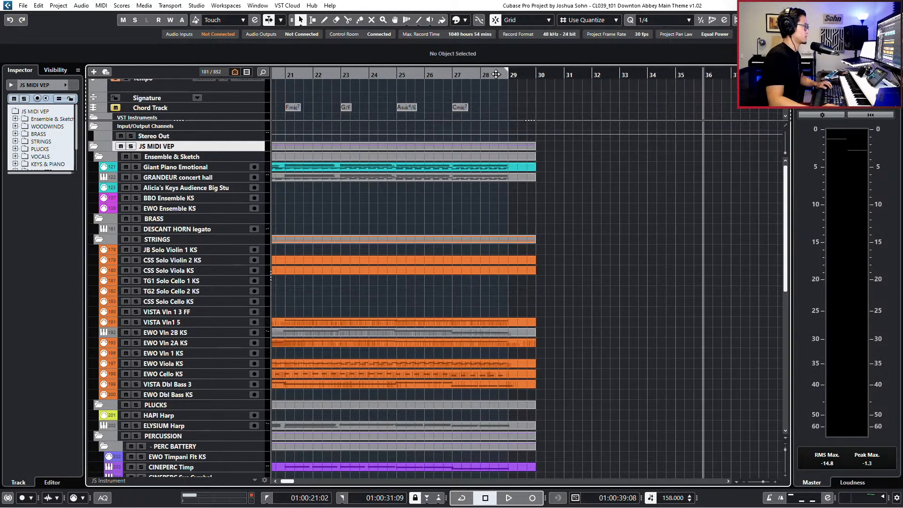
click(463, 76)
key(space)
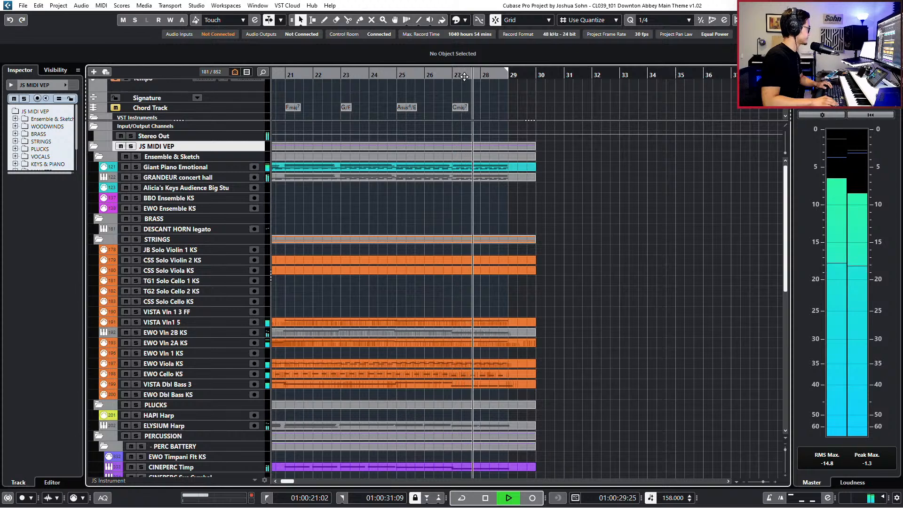
key(space)
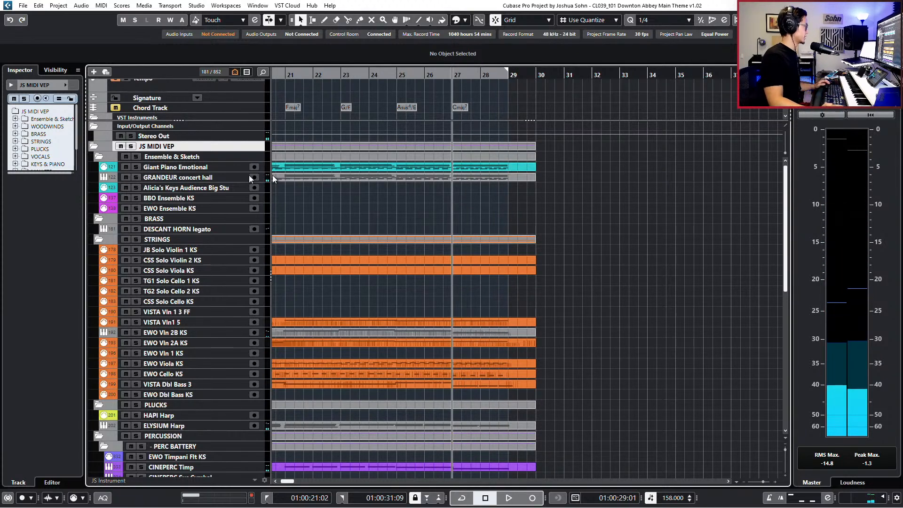
Select the Giant Piano Emotional track and record-enable GRANDEUR concert hall together with it
scroll(214, 210, down, 3)
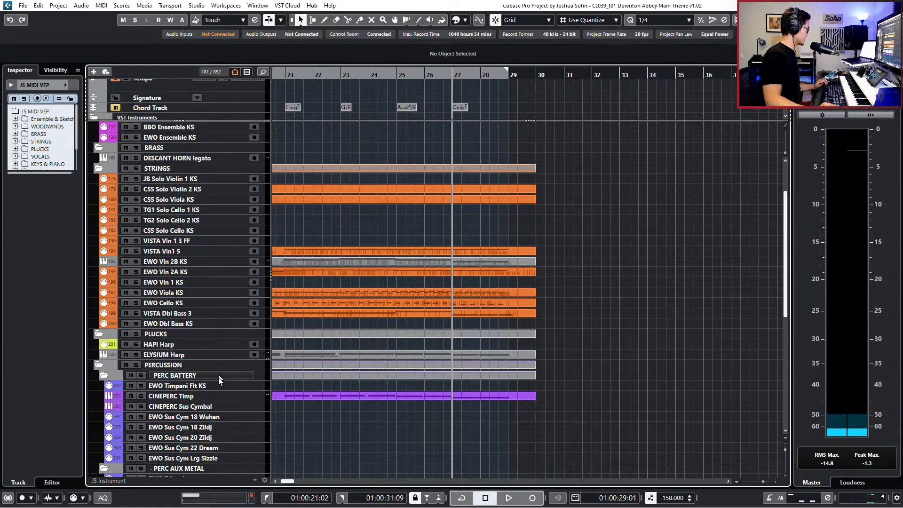
scroll(221, 372, up, 3)
click(199, 169)
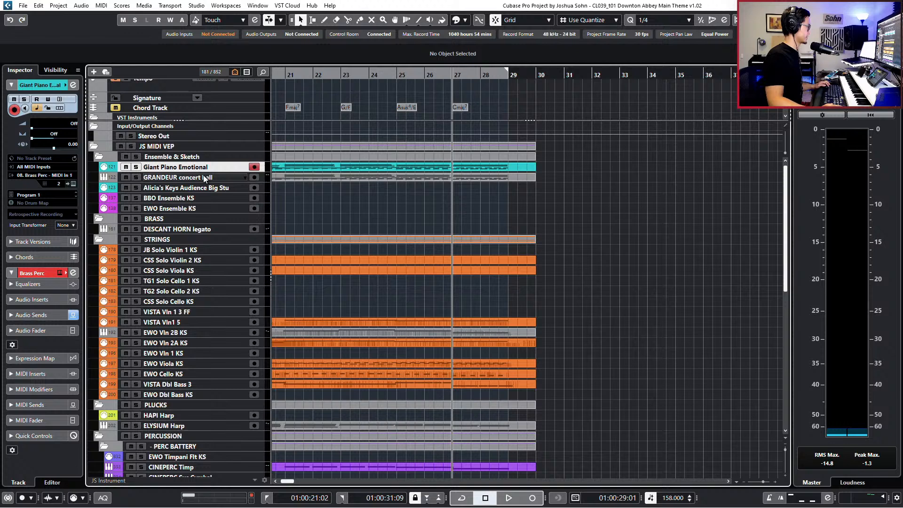
click(254, 178)
click(234, 168)
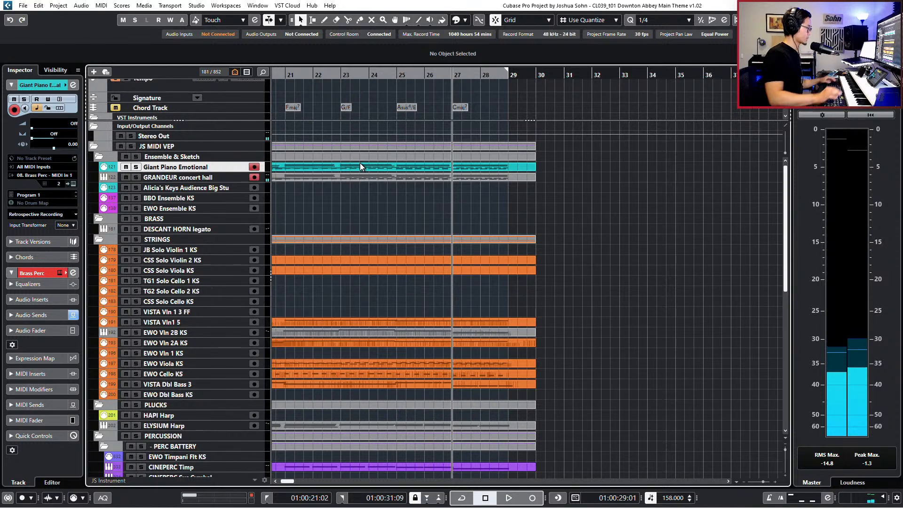
Switch the project to the fixed 125 tempo and place both the left and right locators at bar 27
key(KP_2)
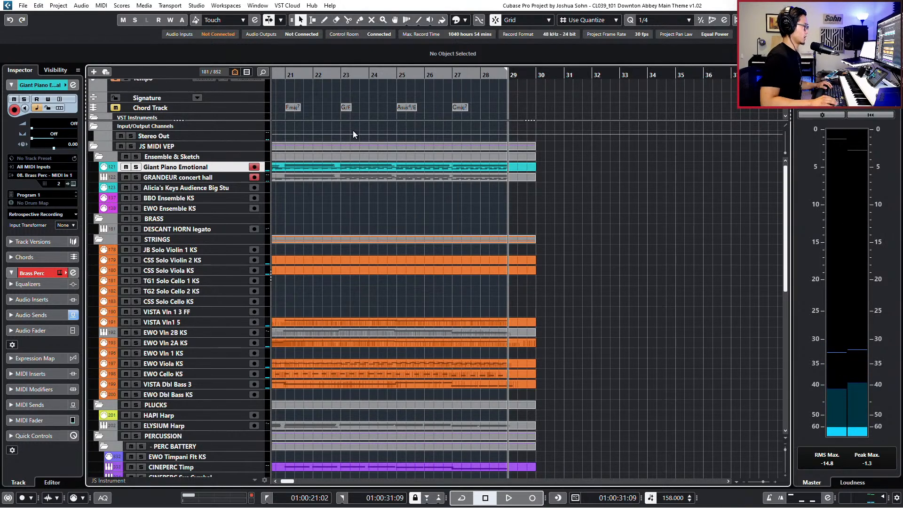
key(KP_Subtract)
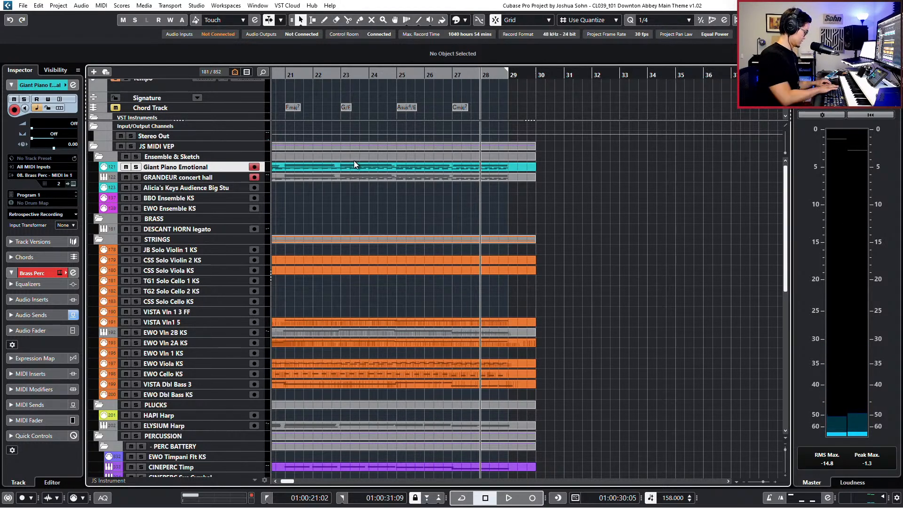
key(t)
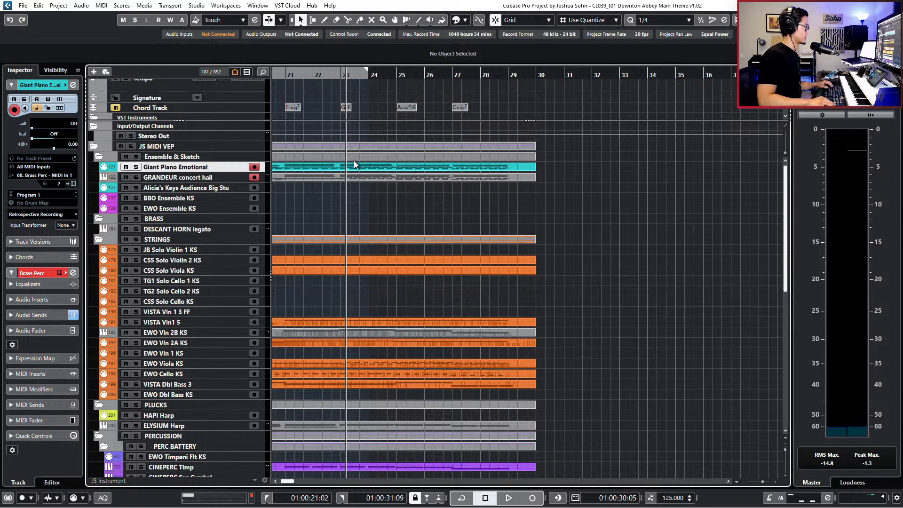
key(KP_Add)
key(KP_Add)
key(KP_Add)
key(KP_Add)
key(KP_Add)
key(KP_Subtract)
key(ctrl+KP_1)
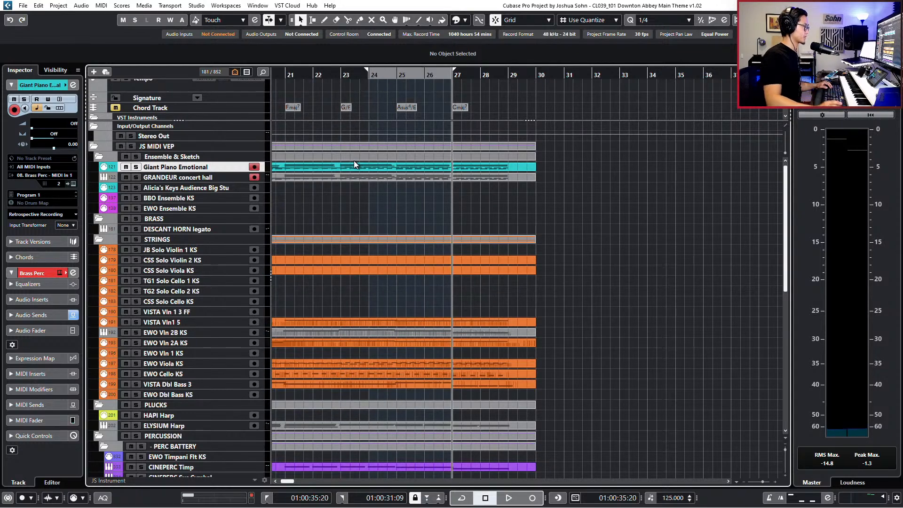
key(ctrl+KP_2)
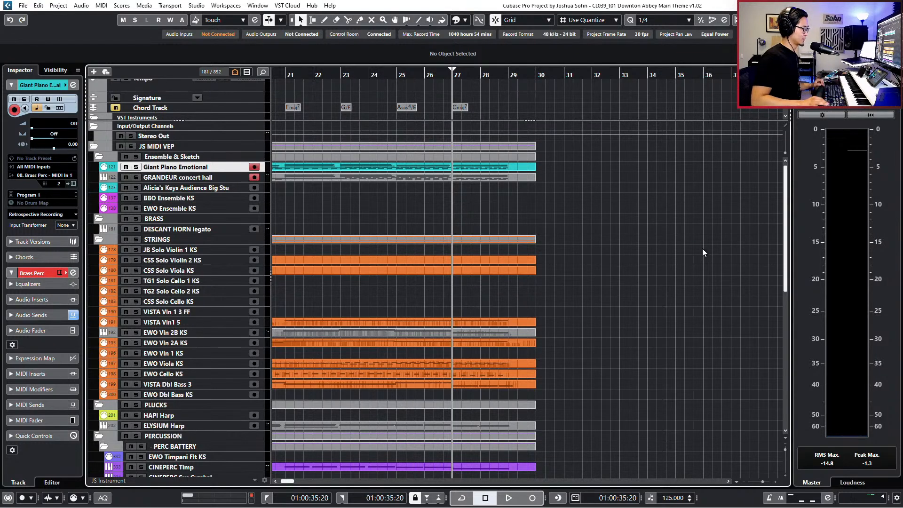
Play the mix twice from bar 27 at the fixed 125 tempo, stopping after each pass
scroll(701, 246, right, 3)
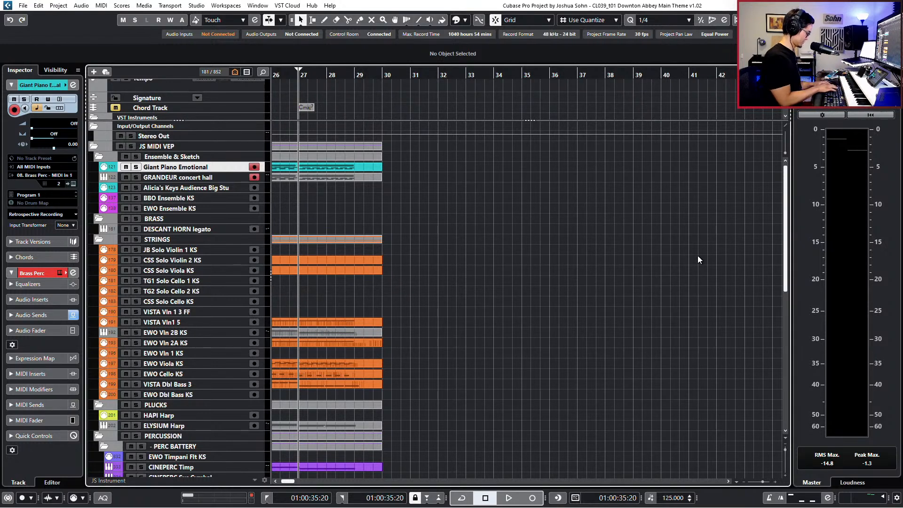
key(t)
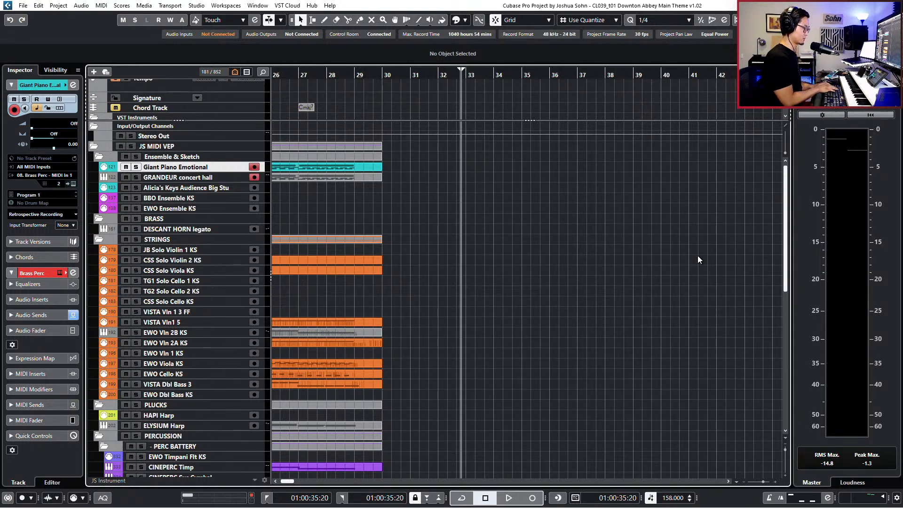
key(t)
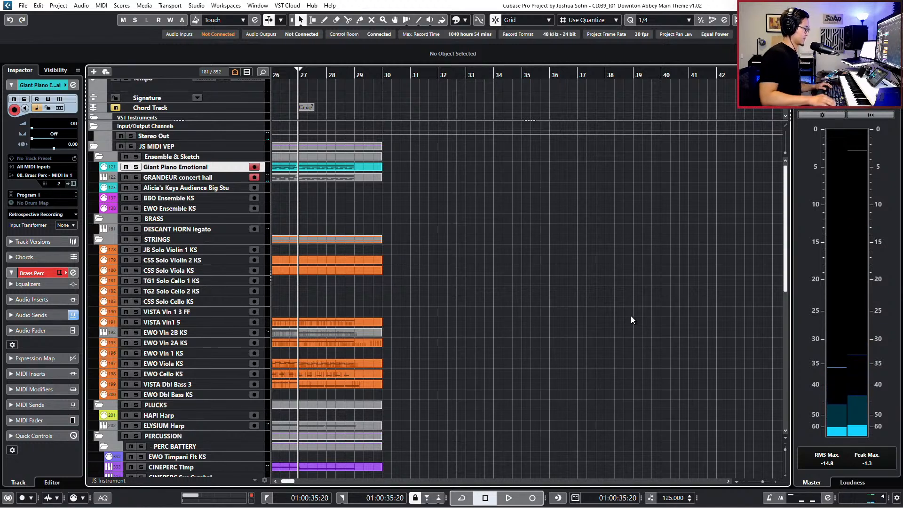
key(space)
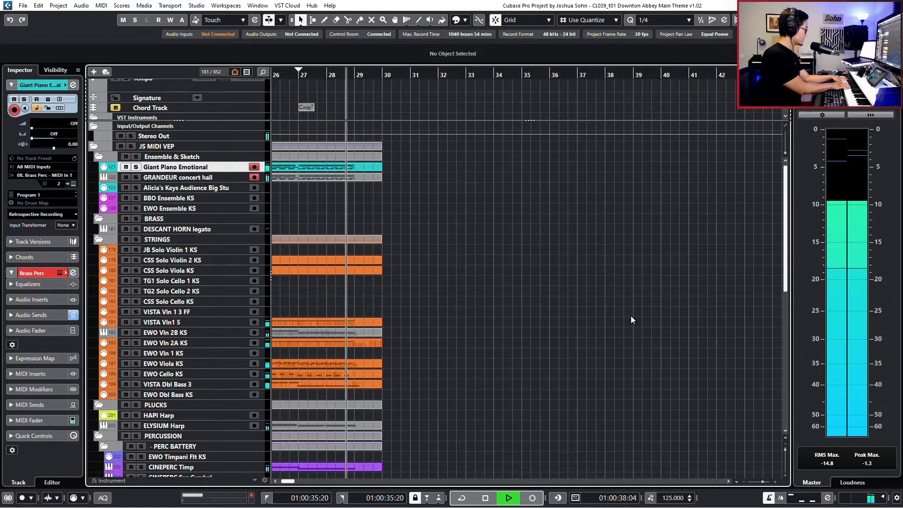
key(space)
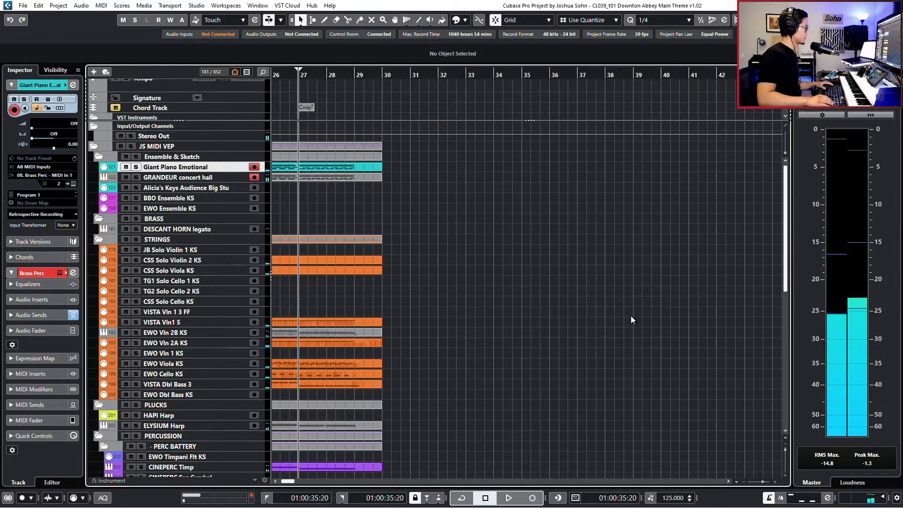
key(space)
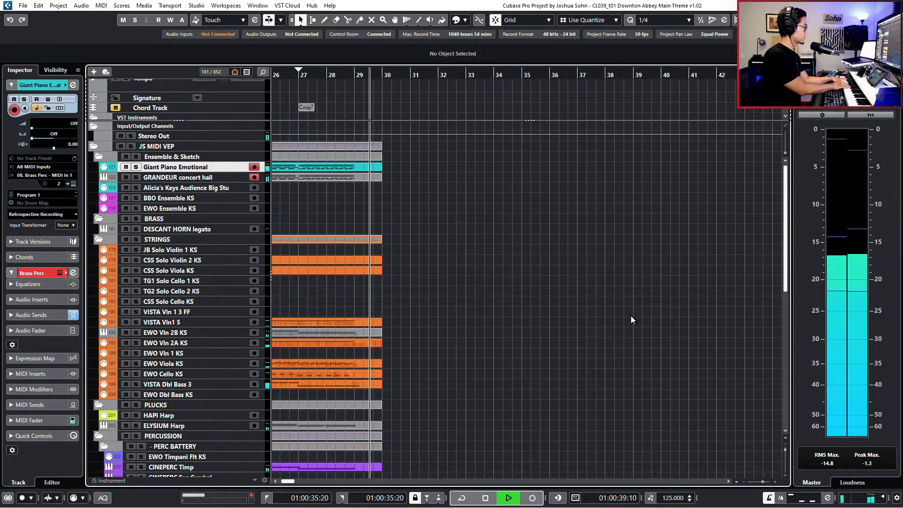
key(space)
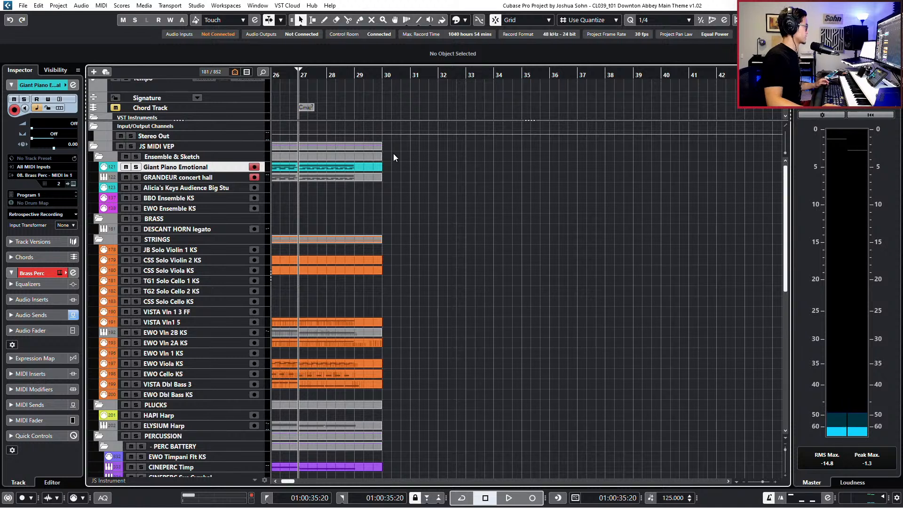
Replay the end of bar 28 several times to hear the lead-in to bar 29
click(350, 77)
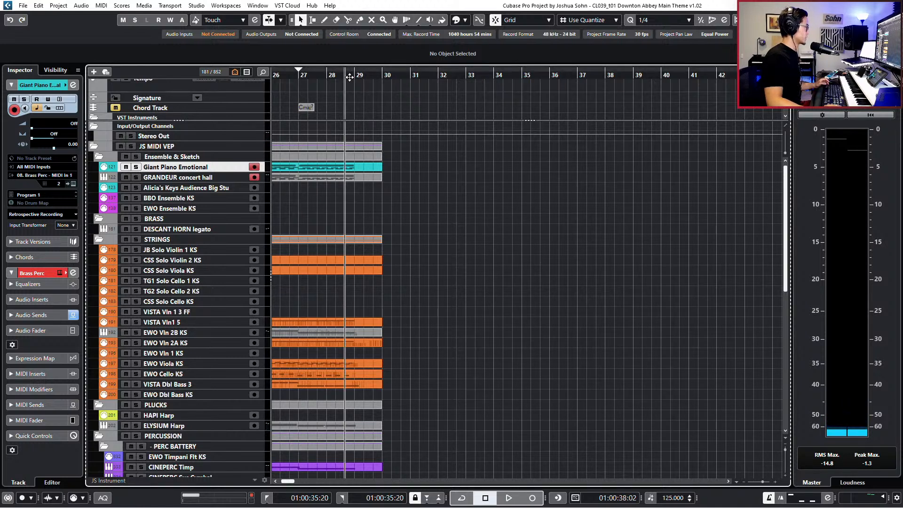
key(space)
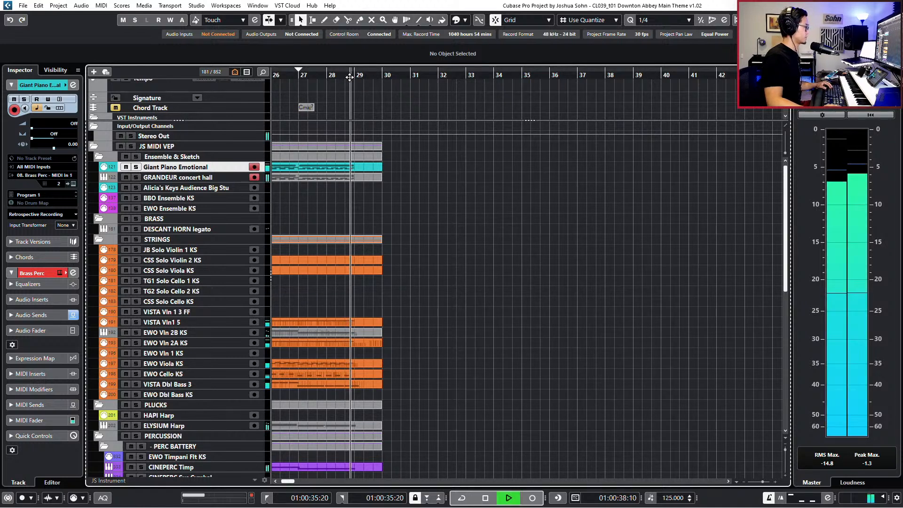
key(space)
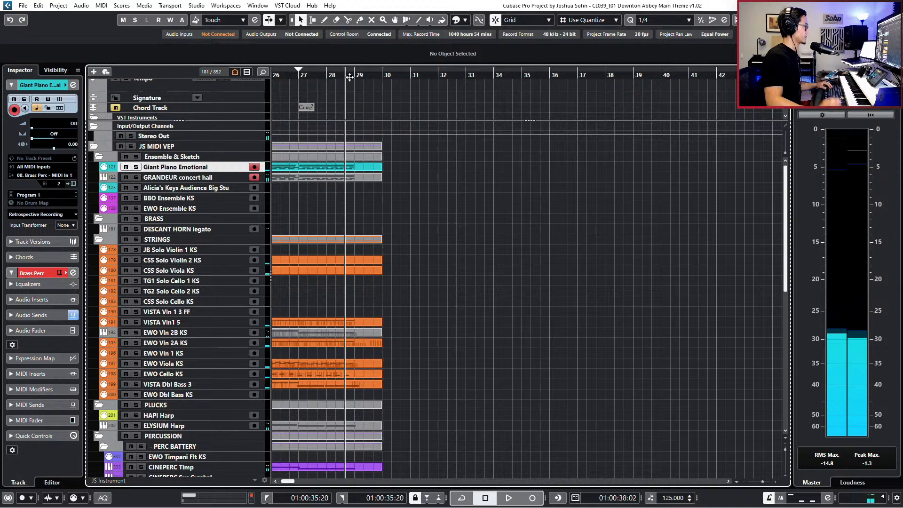
key(space)
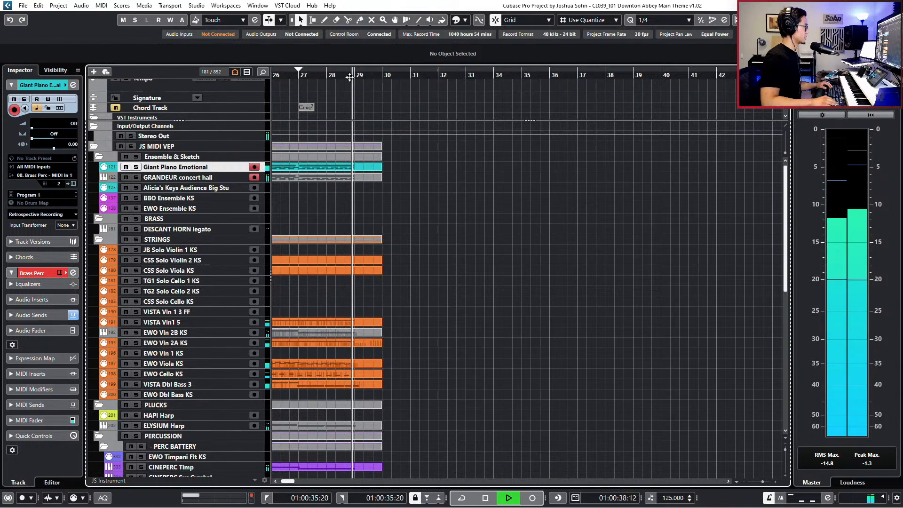
key(space)
key(space)
key(space)
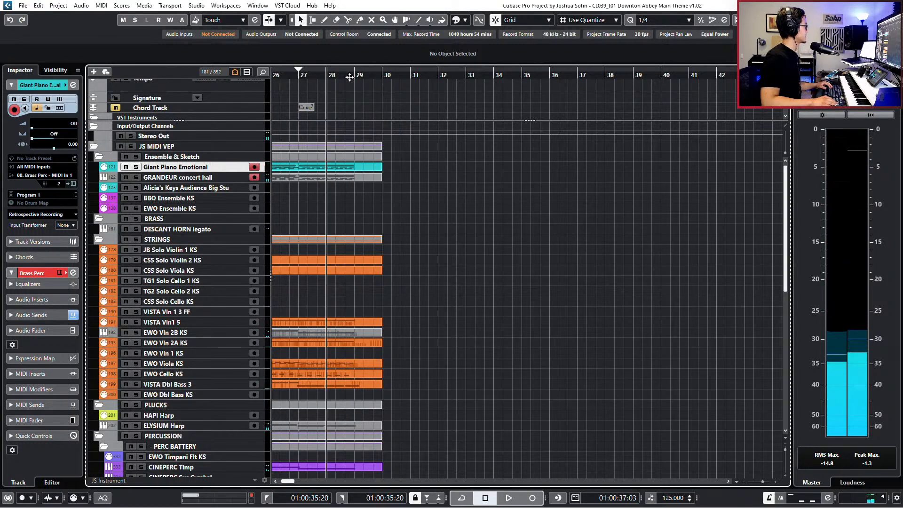
Open the Giant Piano Emotional part for note editing and extend its end past bar 32
drag(350, 78, 379, 127)
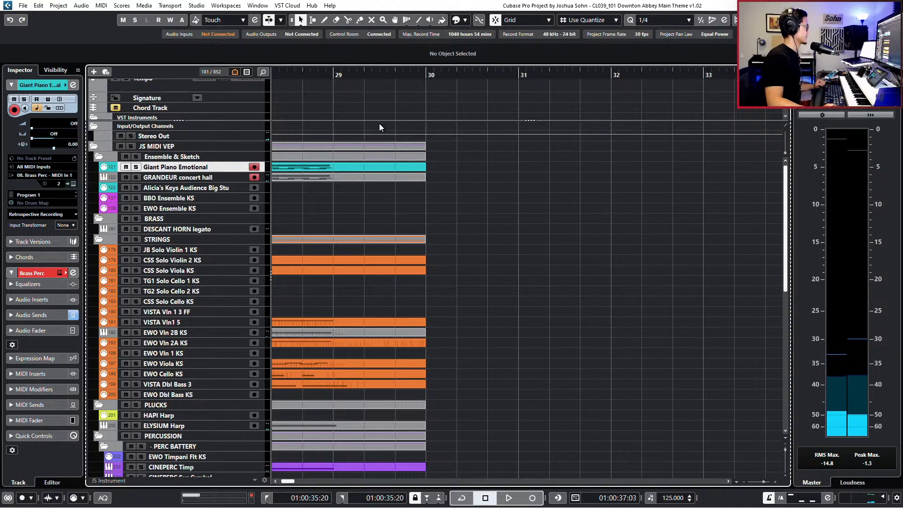
scroll(379, 123, down, 1)
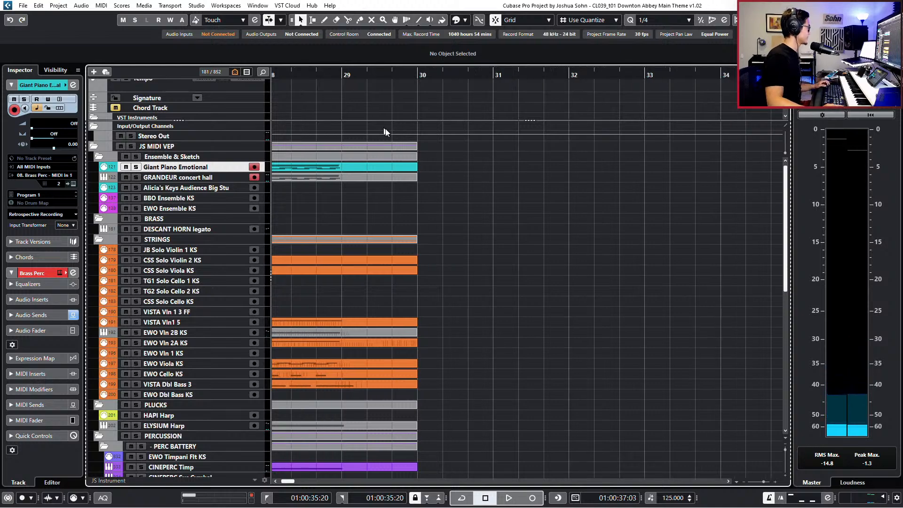
double_click(364, 166)
scroll(577, 183, up, 2)
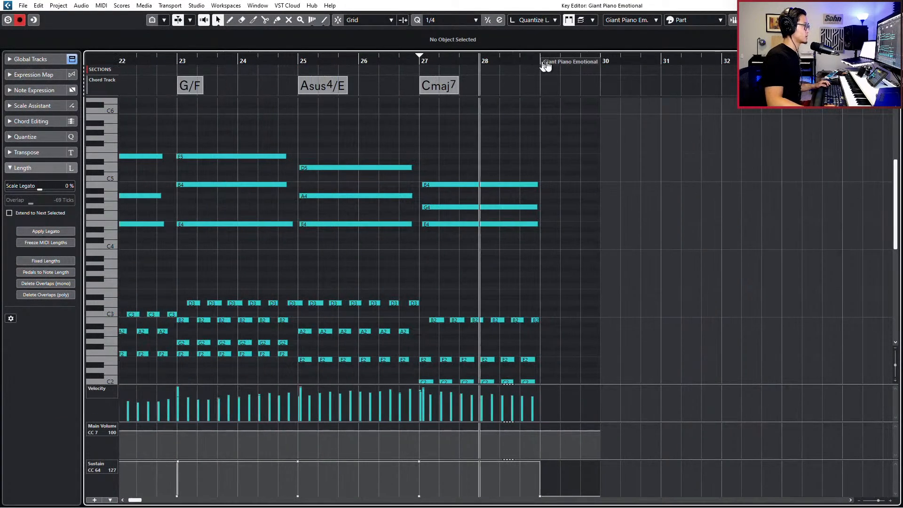
drag(665, 69, 823, 63)
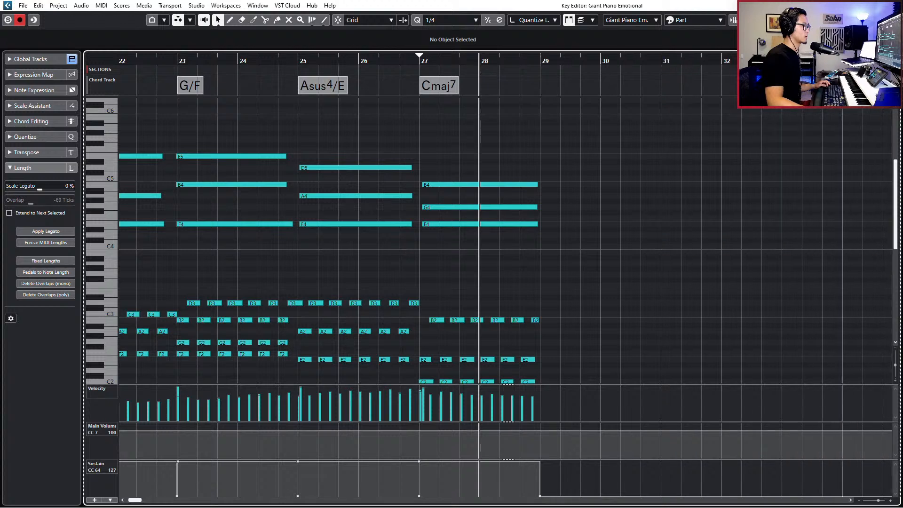
Set the grid to 1/4 triplets and add an F1 note at the start of bar 29
scroll(582, 170, up, 2)
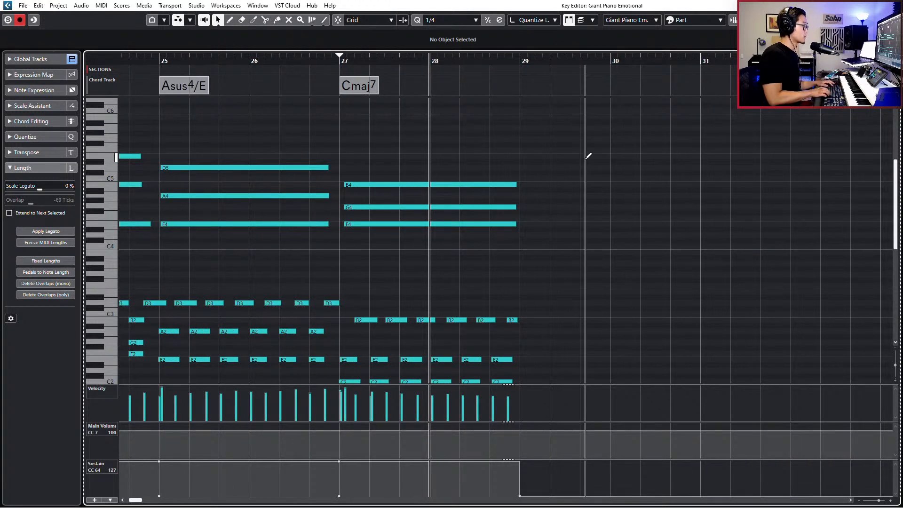
key(alt+comma)
key(j)
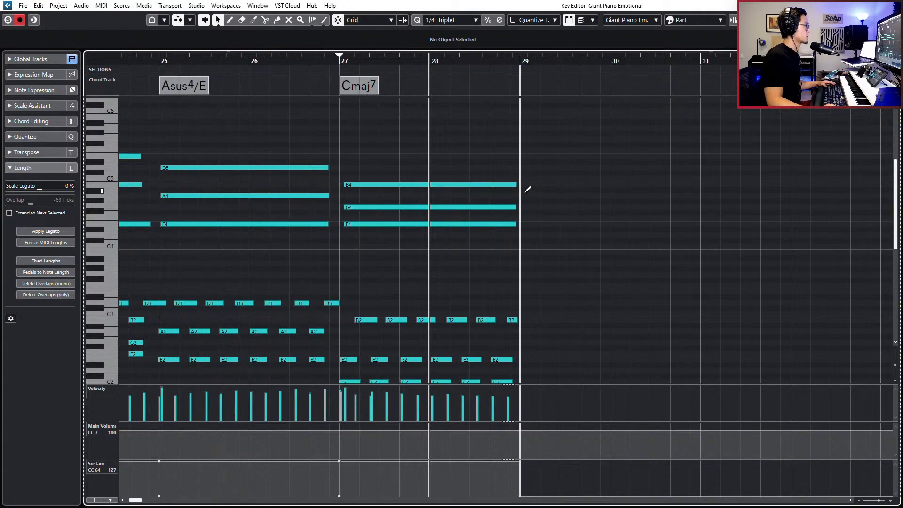
click(522, 219)
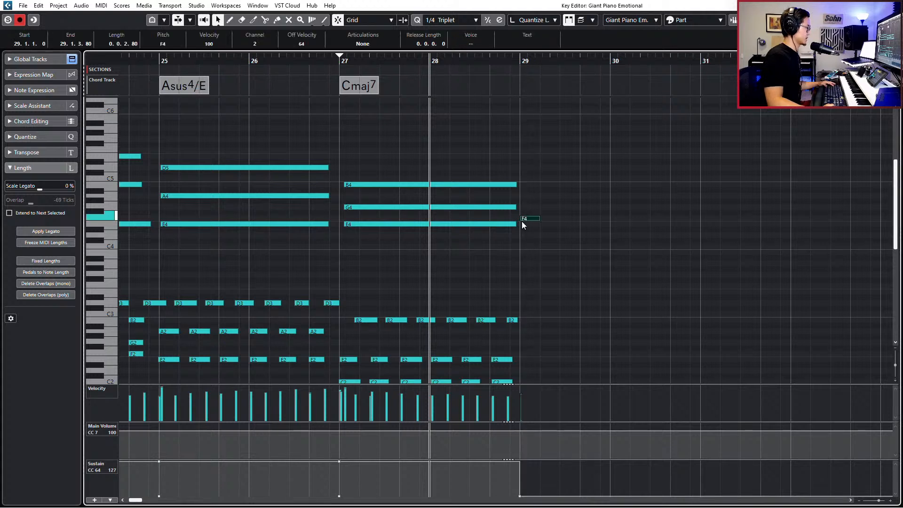
key(shift+Down)
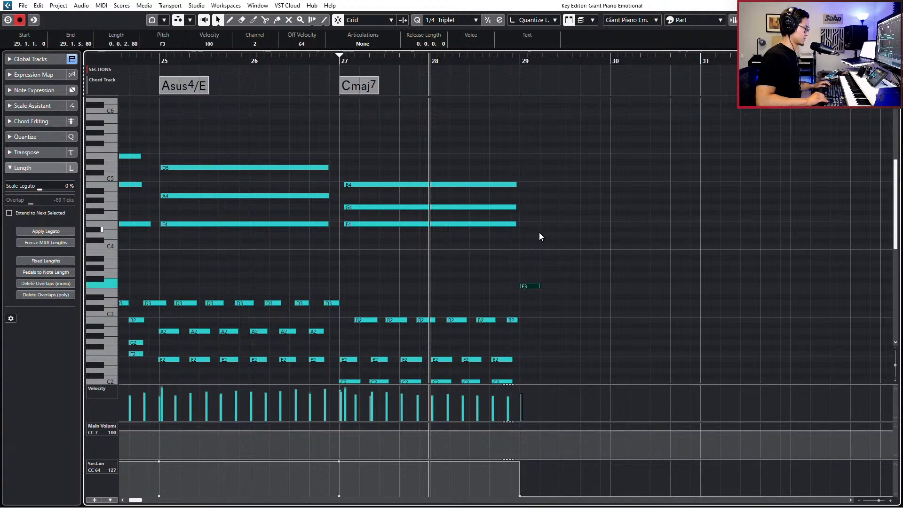
key(shift+Down)
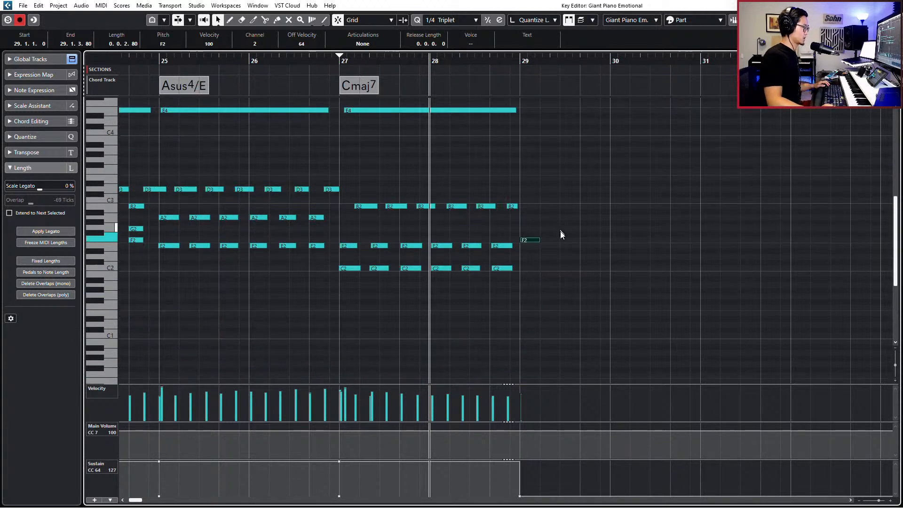
key(Left)
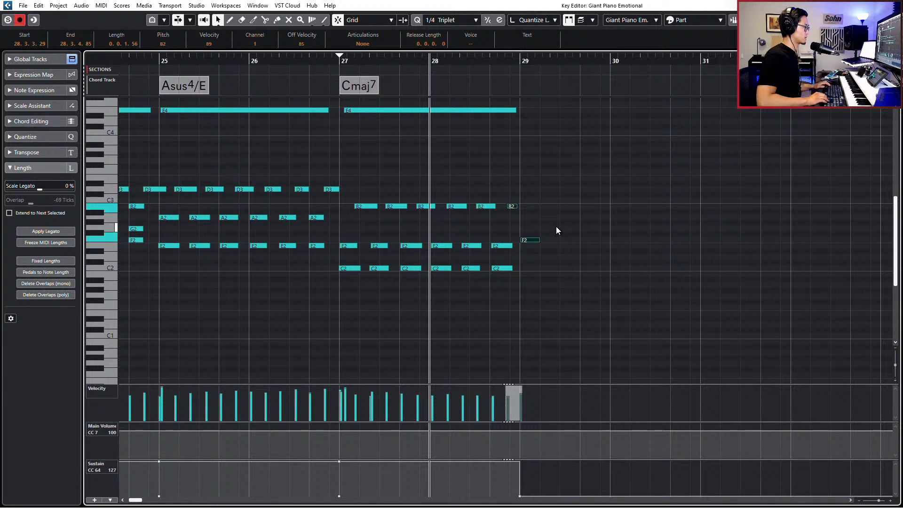
key(Right)
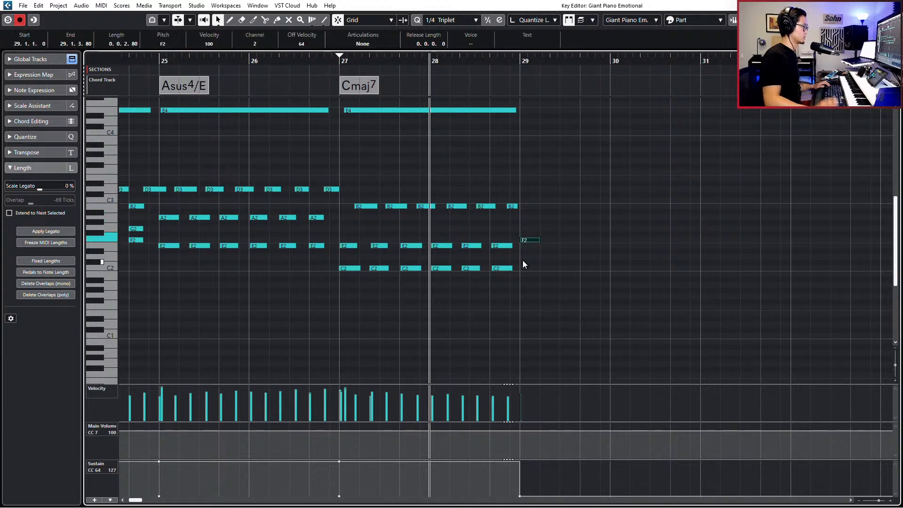
key(shift+Down)
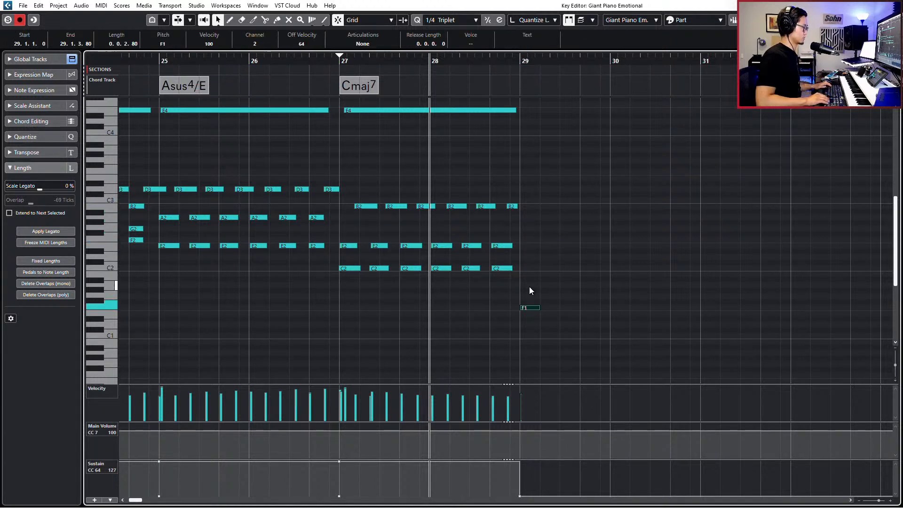
Duplicate the F1 note directly behind itself and transpose the copy to C2
key(ctrl+d)
key(shift+Up)
key(Down)
key(Down)
key(Down)
key(Down)
key(Down)
key(Down)
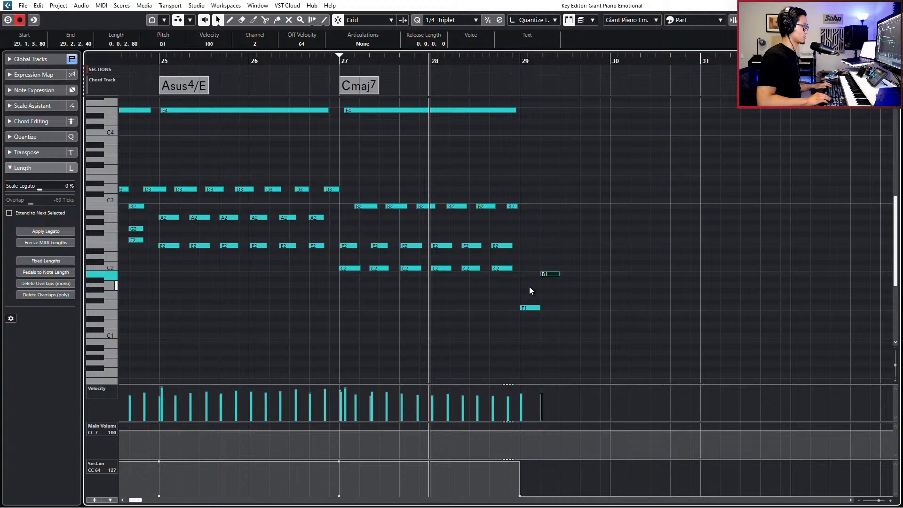
key(Up)
Duplicate the bar 29 C2 note twice in succession and transpose the first copy up to F2
key(ctrl+d)
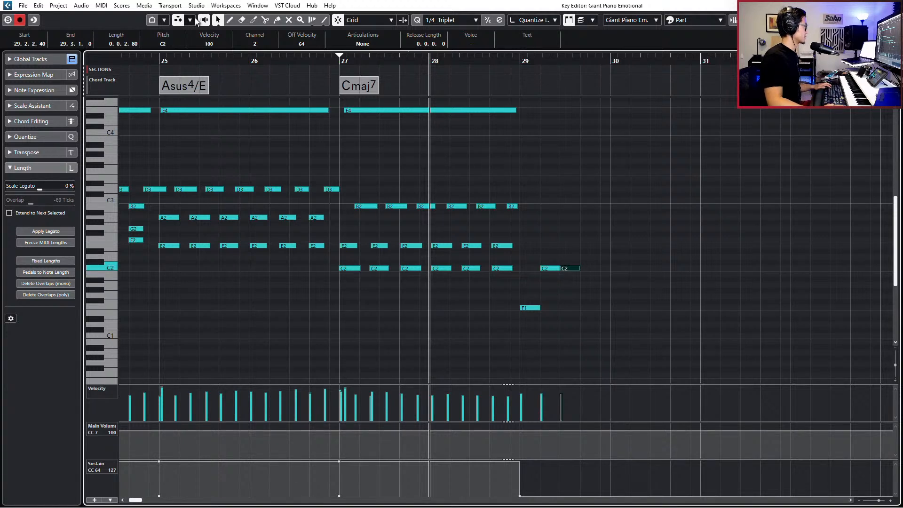
key(ctrl+d)
key(Up)
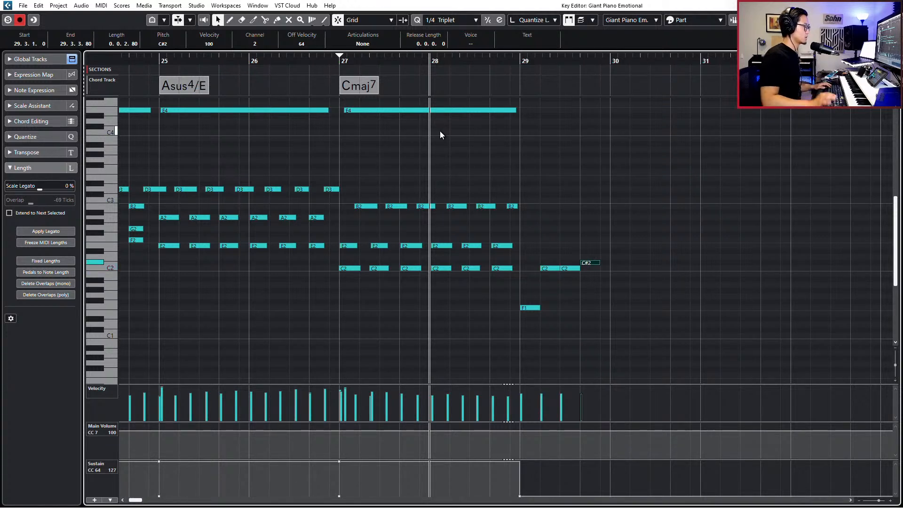
key(Up)
click(571, 268)
key(Up)
key(Up)
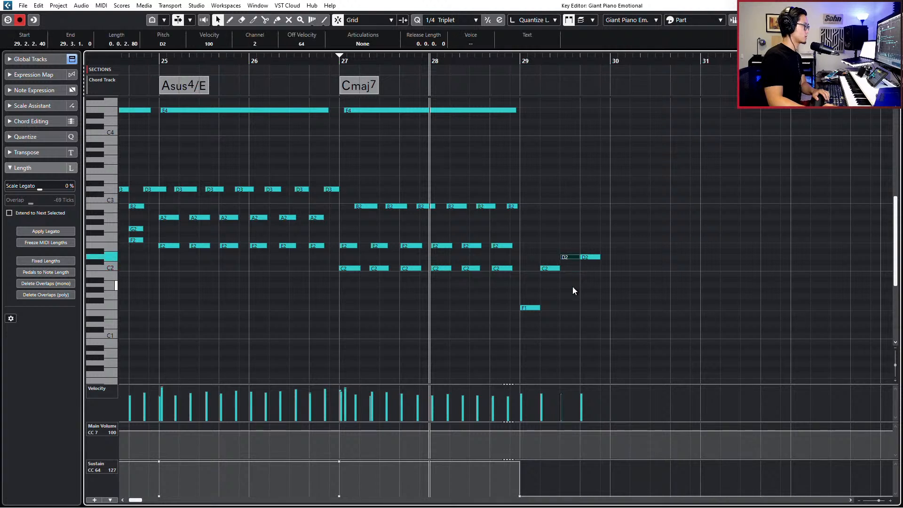
key(Up)
key(Up)
key(Up)
Transpose the fourth note of the bar 29 figure up to A2
key(shift+Right)
key(Right)
key(Up)
key(Up)
key(Up)
key(Up)
key(Up)
key(Up)
key(Up)
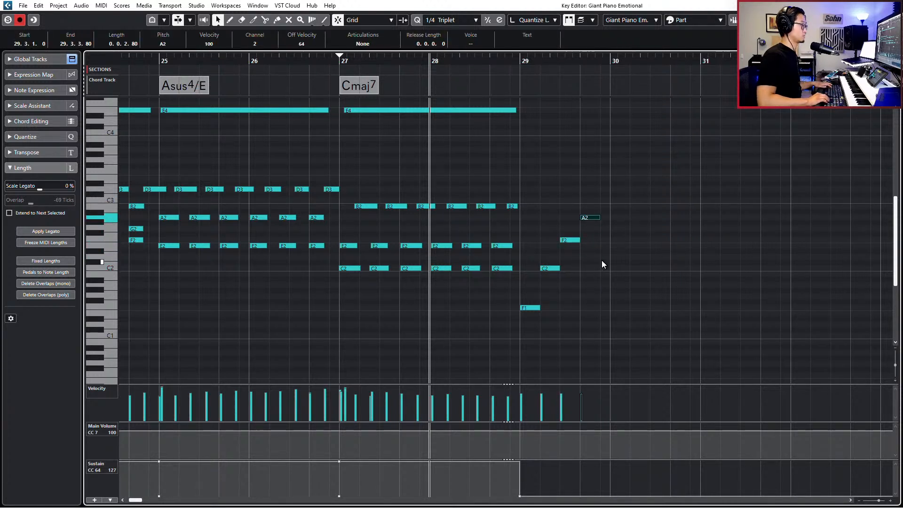
Duplicate the A2 note at the end of the figure and transpose the copy up to C#3
key(ctrl+d)
key(Up)
key(Up)
key(Up)
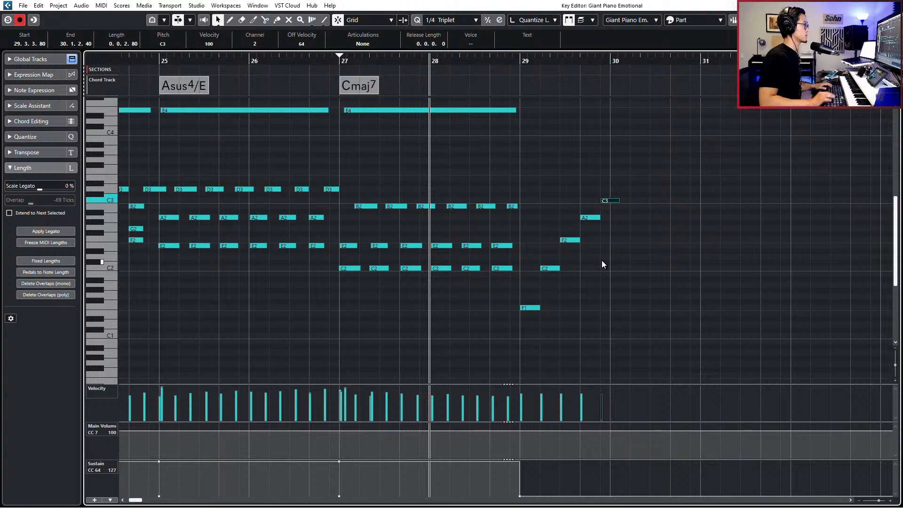
key(Up)
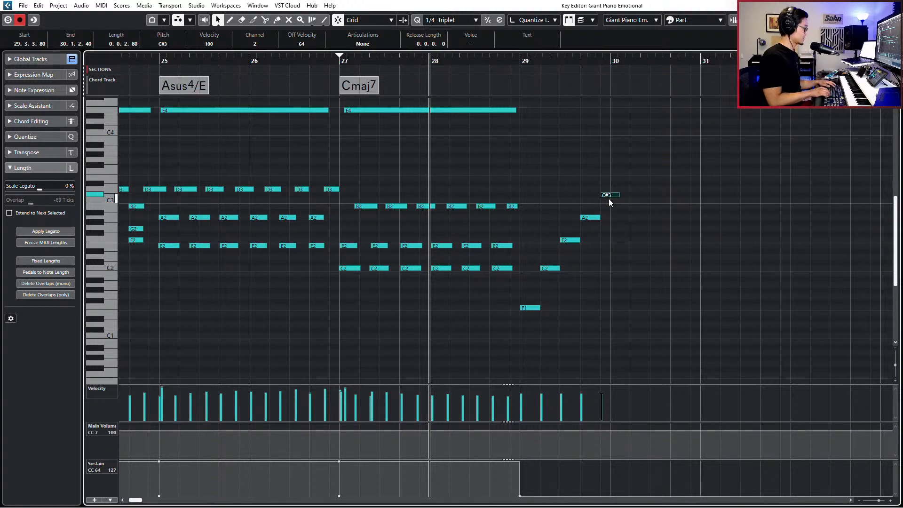
Set the grid to 1/8 triplets and shorten all five bar 29 notes to a length of 0.0.1.40
ctrl+scroll(609, 198, up, 2)
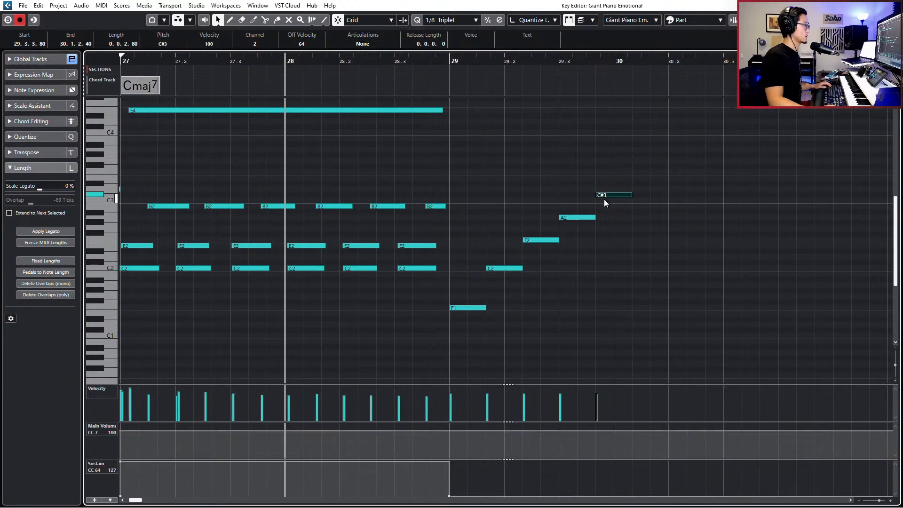
drag(457, 192, 641, 341)
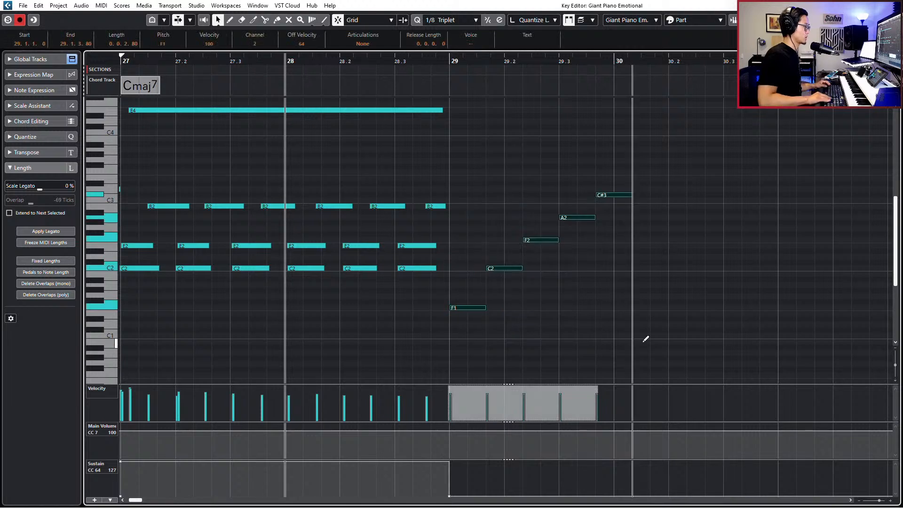
key(alt+shift+Left)
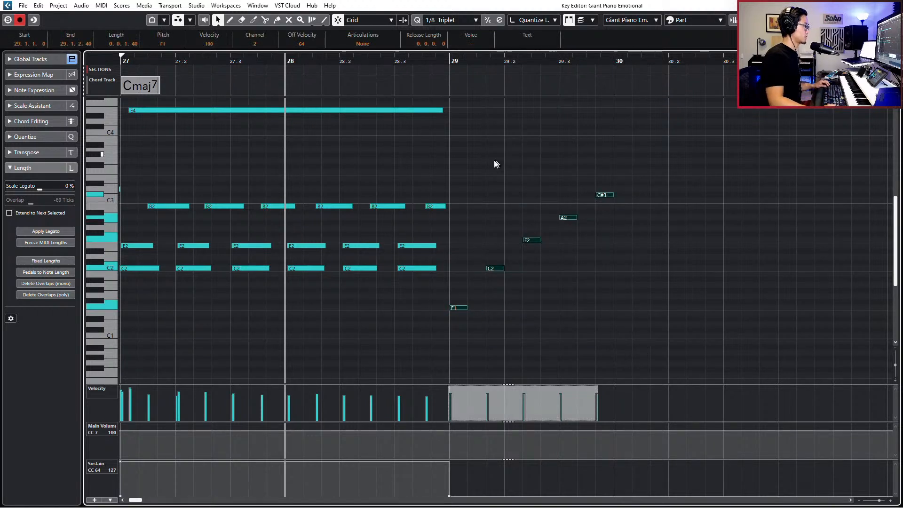
drag(491, 162, 639, 293)
key(ctrl+Left)
click(638, 294)
key(Left)
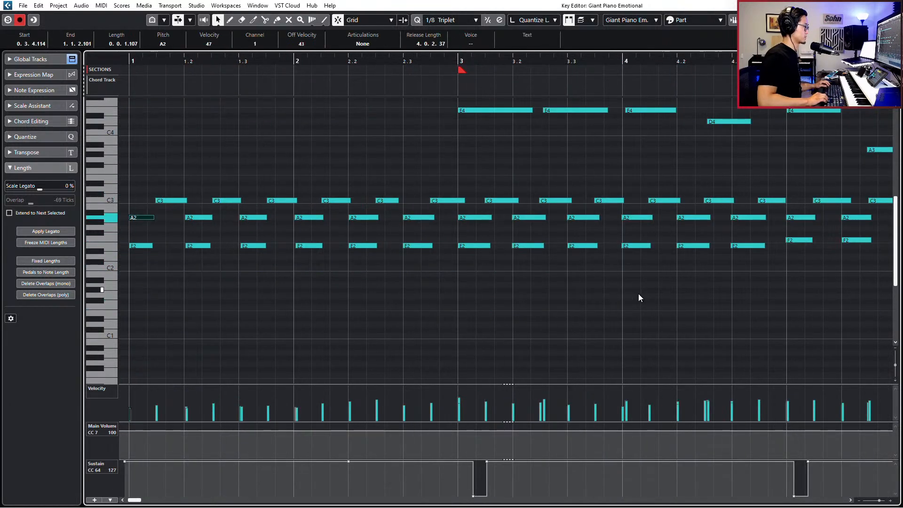
scroll(620, 268, down, 1)
scroll(619, 269, right, 8)
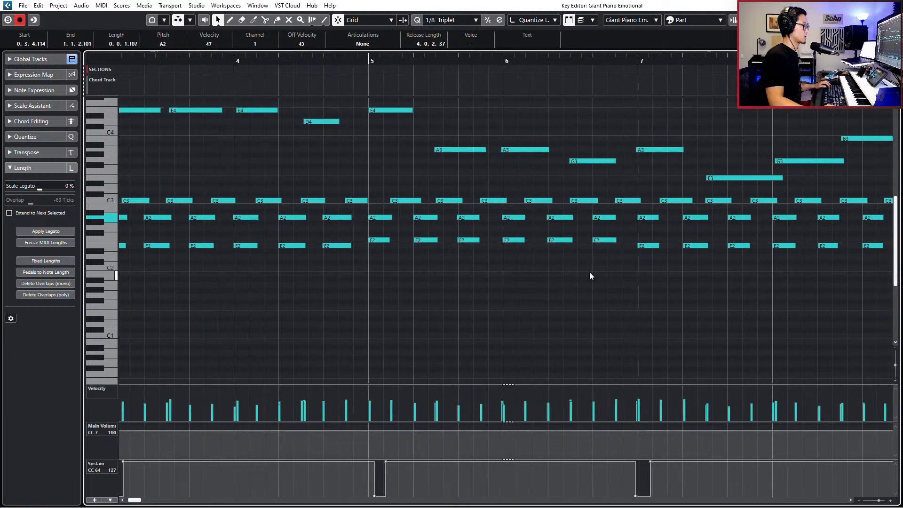
scroll(584, 271, left, 4)
scroll(591, 272, right, 15)
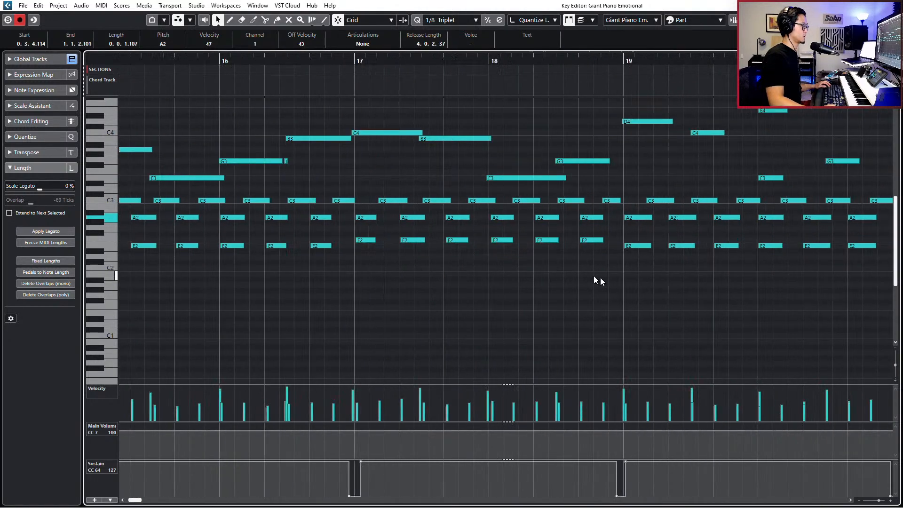
scroll(612, 287, down, 2)
scroll(611, 284, right, 5)
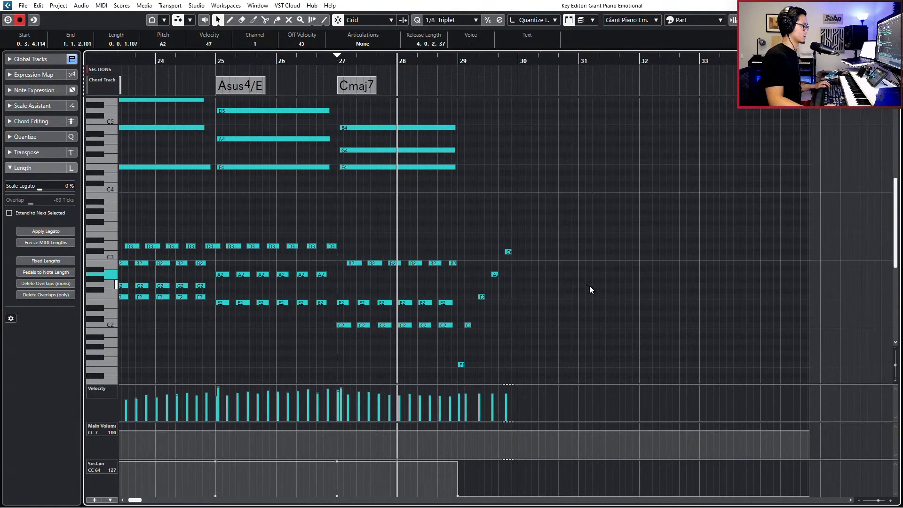
Move the C2, F2 and A2 notes earlier so they follow the F1 as consecutive 1/8 triplets
scroll(589, 286, up, 3)
drag(397, 300, 408, 344)
key(l)
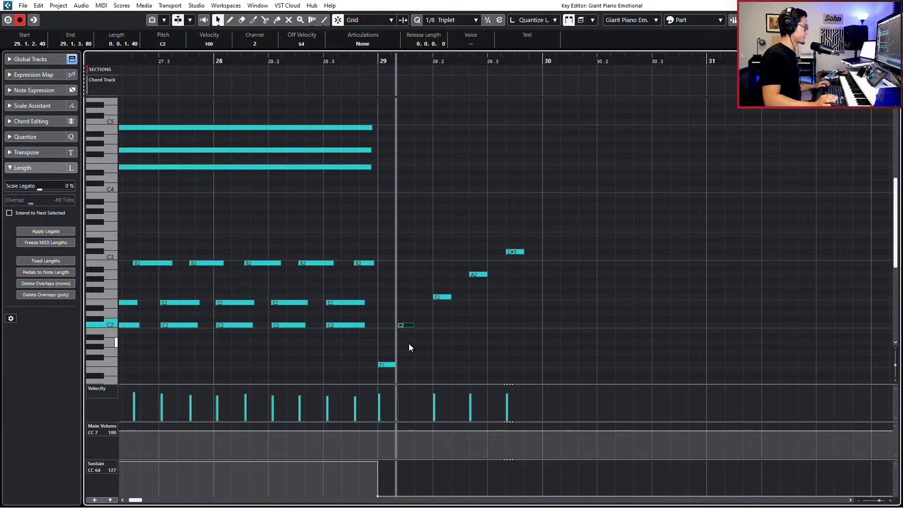
key(Right)
key(alt+Left)
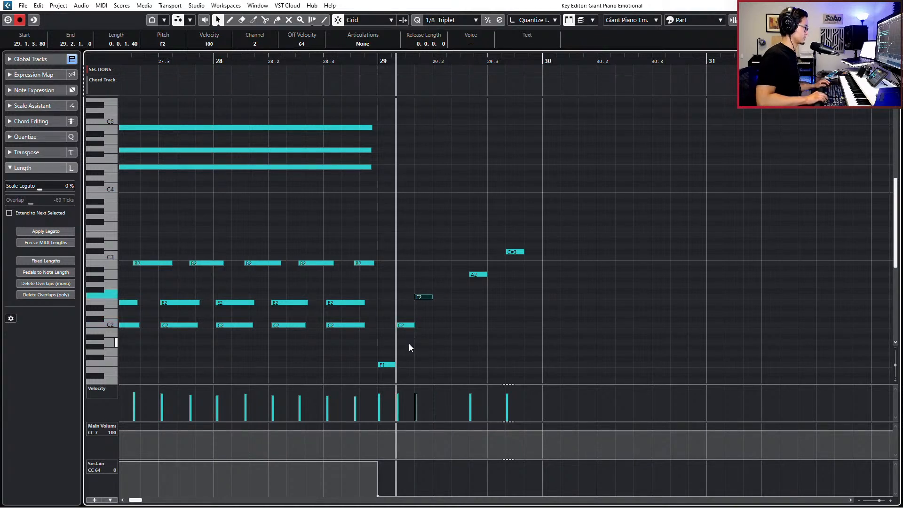
key(Right)
key(Right)
key(Left)
key(alt+Left)
key(alt+Left)
Move the C#3 note directly behind the A2 note and lower it to C3
key(Right)
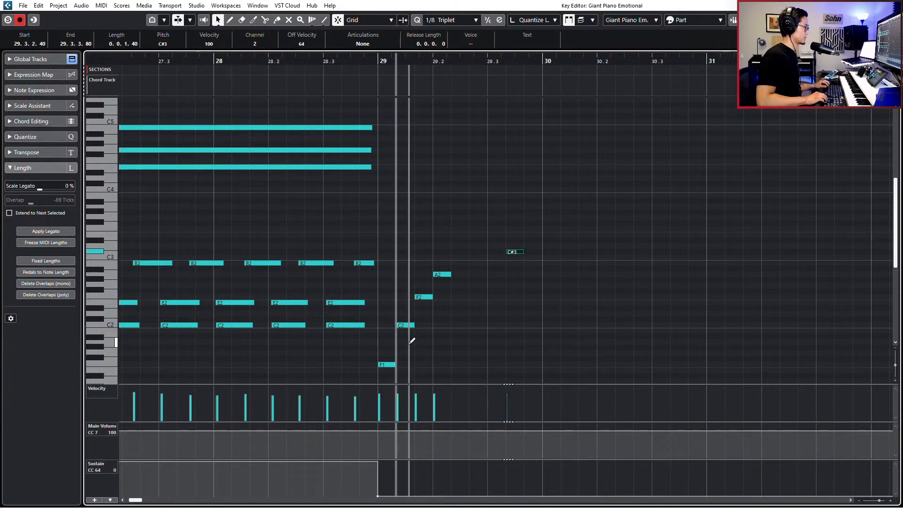
key(alt+Left)
key(alt+Left)
key(alt+Left)
key(Down)
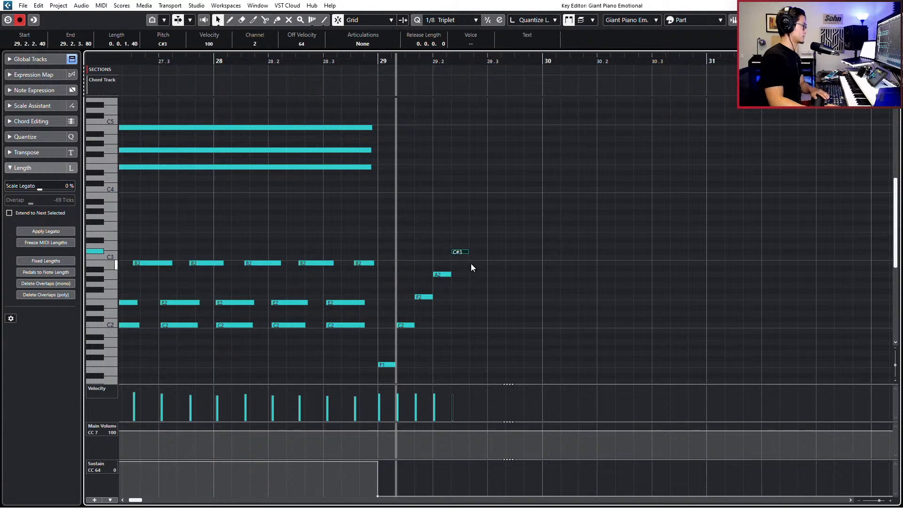
Duplicate the F2, A2 and C3 triplet figure twice in succession, continuing it into bar 30
drag(475, 229, 430, 308)
key(ctrl+d)
scroll(498, 198, down, 3)
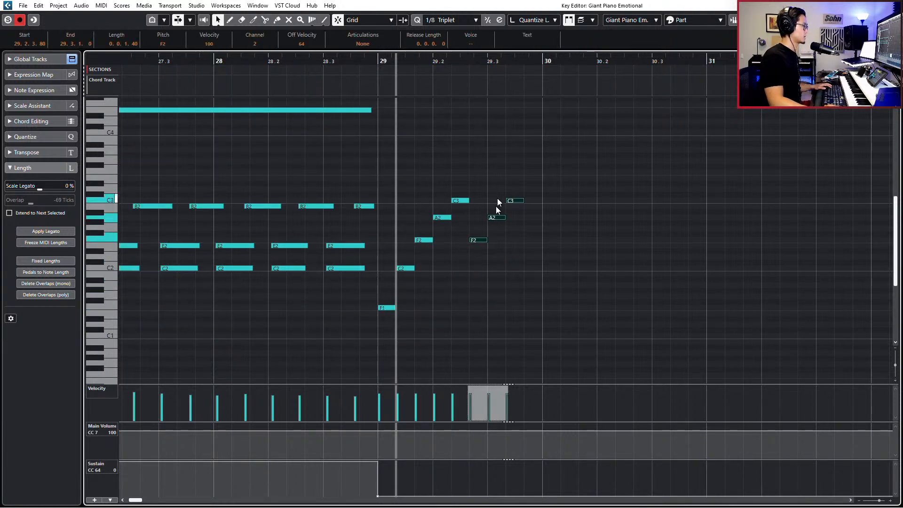
key(ctrl+d)
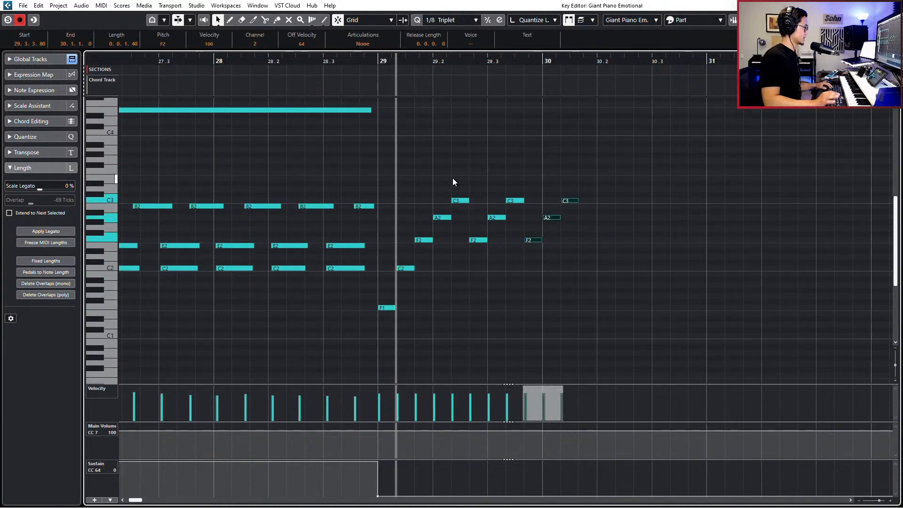
Play the new triplet figure, and replay it with its lead-in from bar 27
key(space)
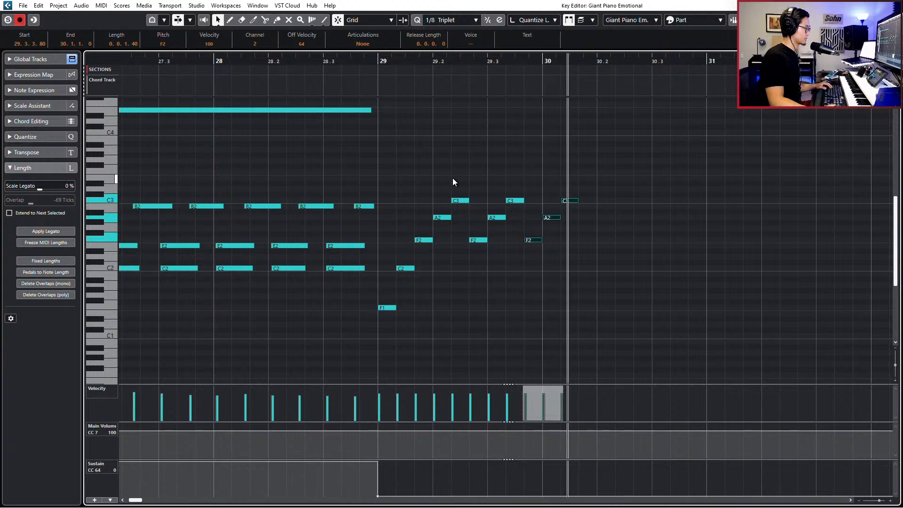
key(space)
key(ctrl+KP_Subtract)
key(ctrl+KP_Subtract)
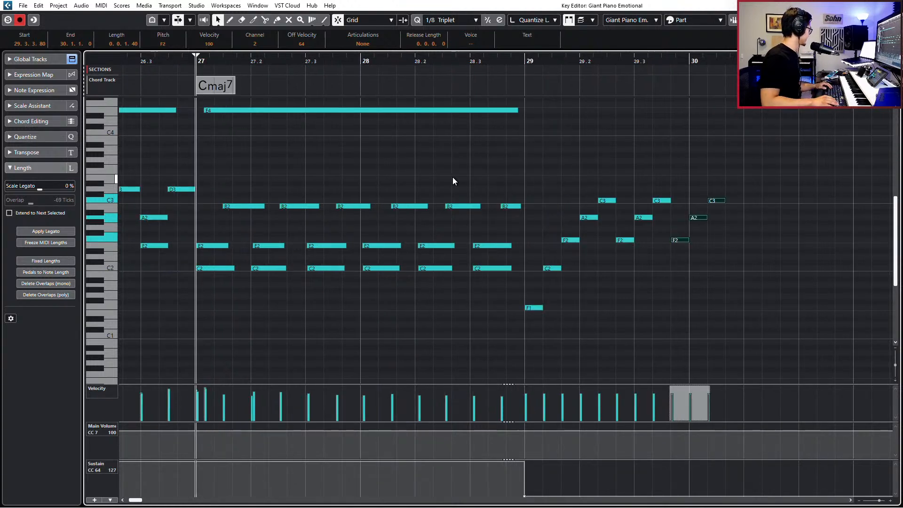
key(space)
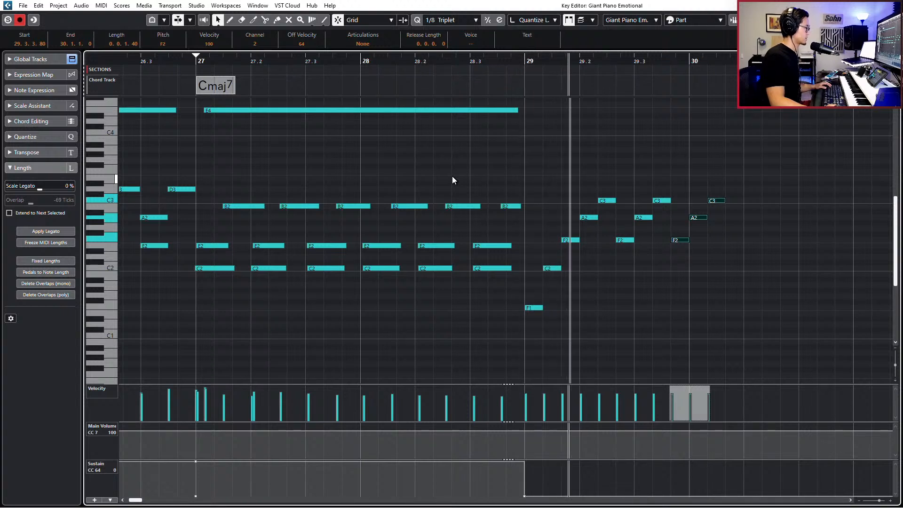
key(space)
Delete all the piano notes added from bar 29 onward
drag(523, 169, 709, 319)
key(Delete)
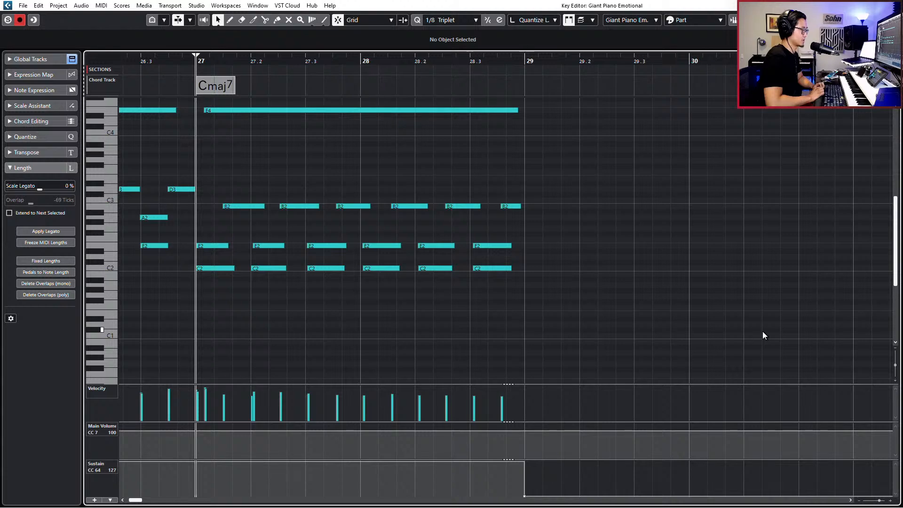
Return to the project arrangement and reopen the Giant Piano Emotional part for note editing around bar 29
key(Return)
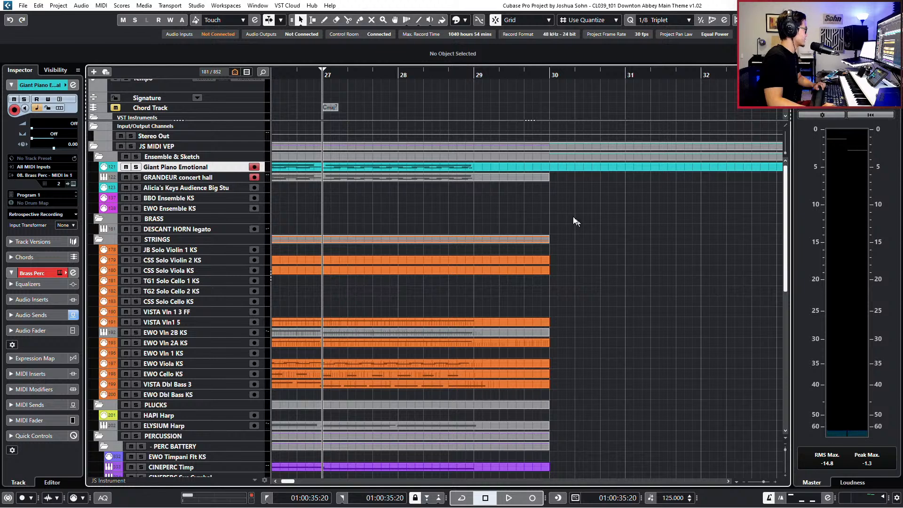
click(507, 164)
key(Return)
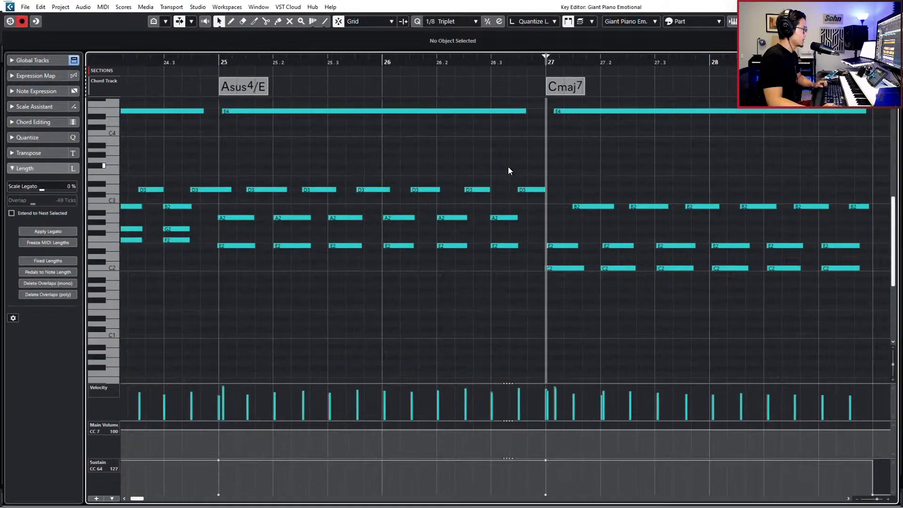
scroll(517, 188, right, 5)
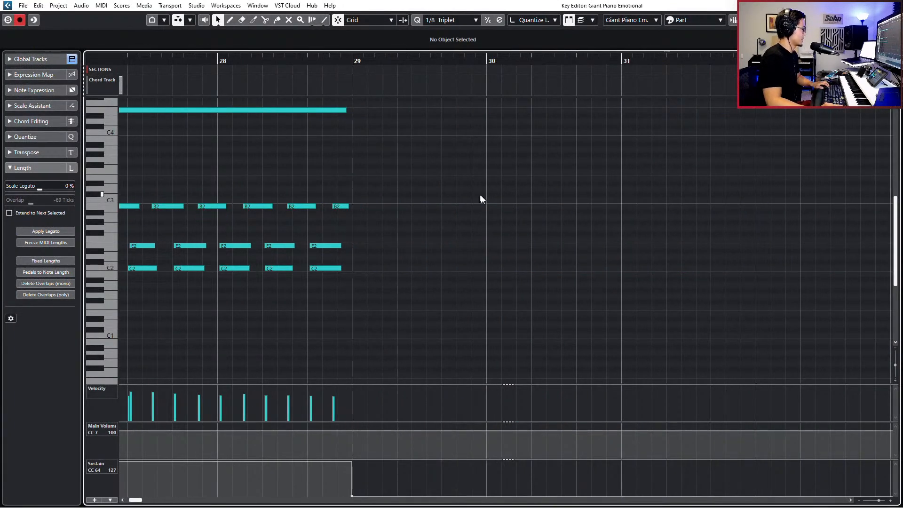
Restore the deleted triplet figure at bar 29 and move every note after the opening F1 one 1/8 triplet later
scroll(482, 195, down, 5)
drag(380, 128, 571, 243)
key(ctrl+Right)
click(571, 244)
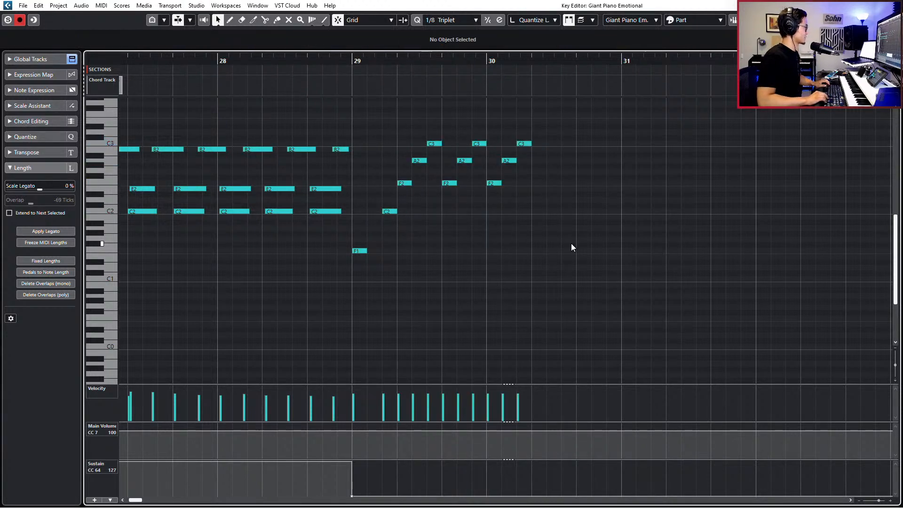
key(Right)
key(space)
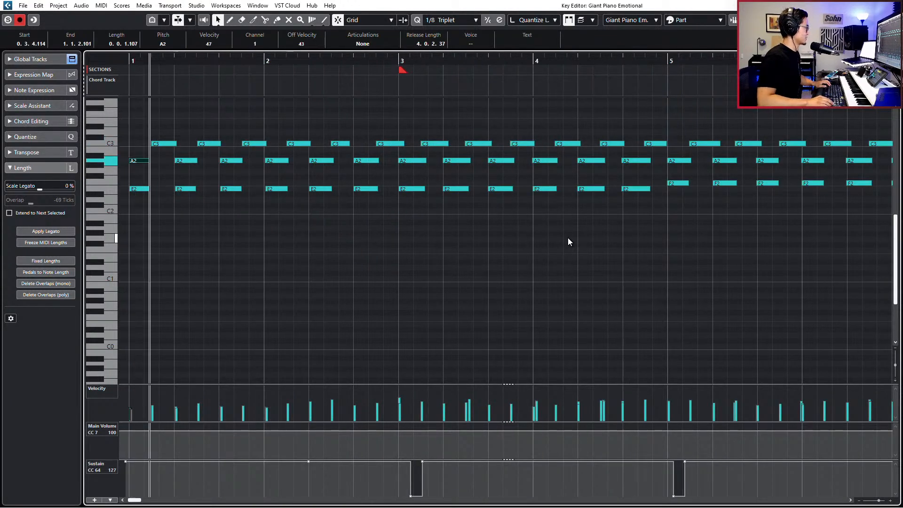
scroll(567, 240, right, 15)
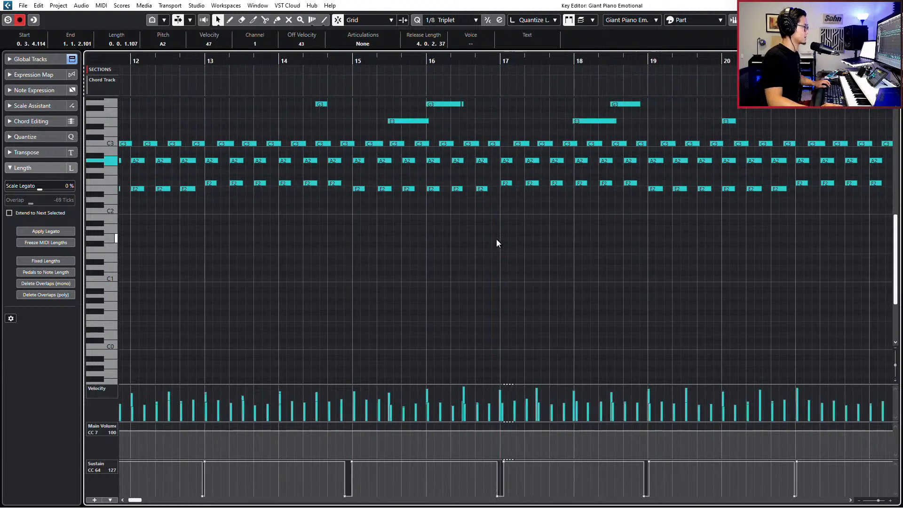
scroll(515, 238, right, 12)
Space the bar 29 notes out by moving those from the first F2, then A2, then C3 onward one 1/8 triplet later each
drag(321, 131, 248, 280)
key(h)
key(h)
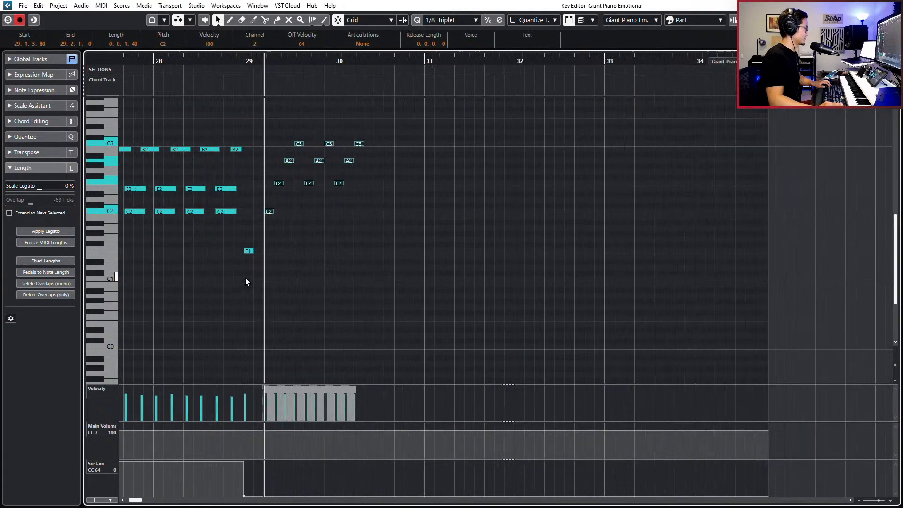
drag(274, 124, 516, 175)
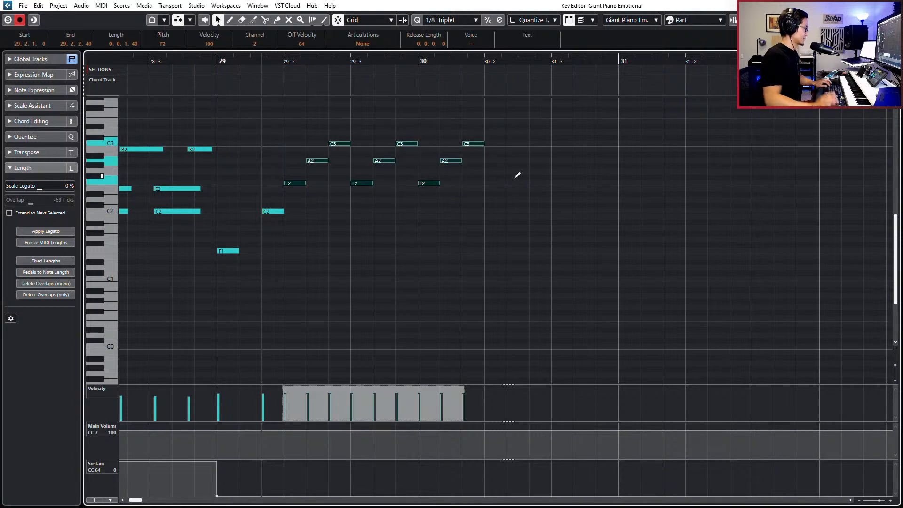
key(ctrl+Right)
drag(340, 118, 527, 208)
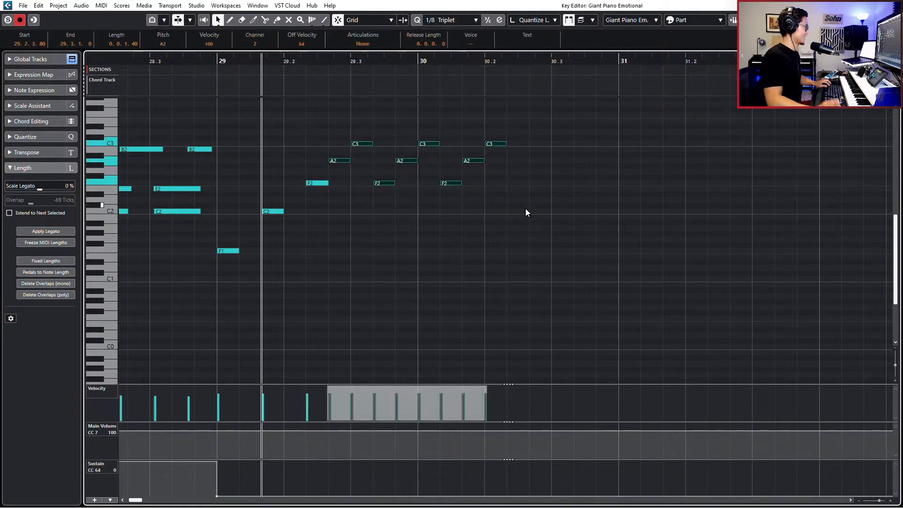
key(ctrl+Right)
click(382, 123)
drag(382, 124, 544, 205)
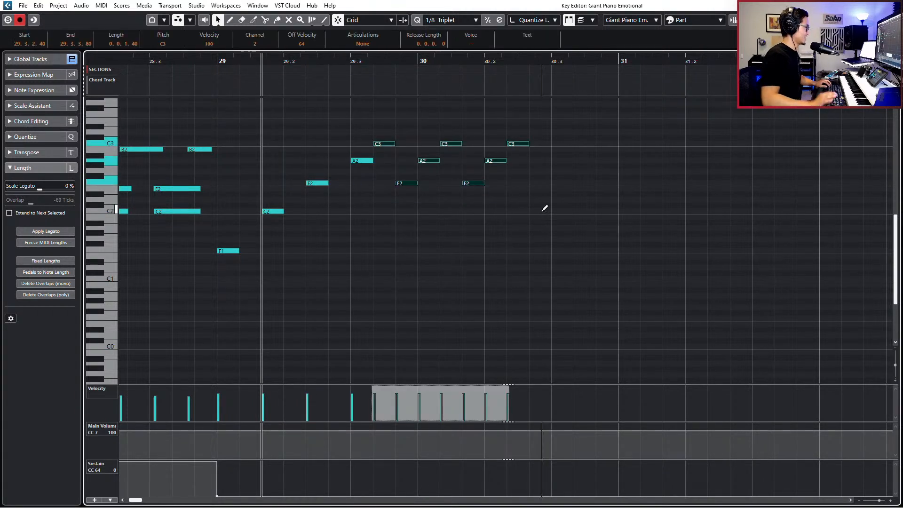
key(ctrl+Right)
Spread the second F2, A2 and C3 group across bar 30, moving each note and all following ones one 1/8 triplet later
drag(423, 118, 583, 227)
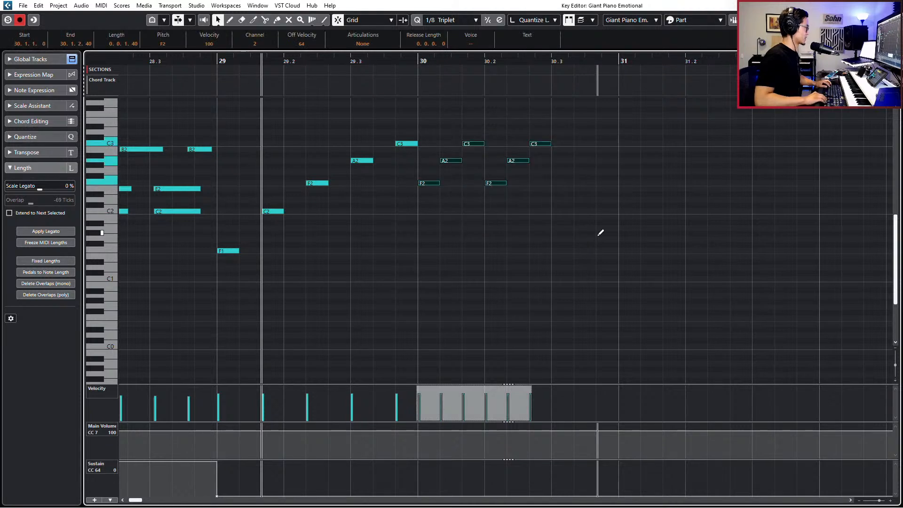
key(ctrl+Right)
drag(471, 120, 605, 212)
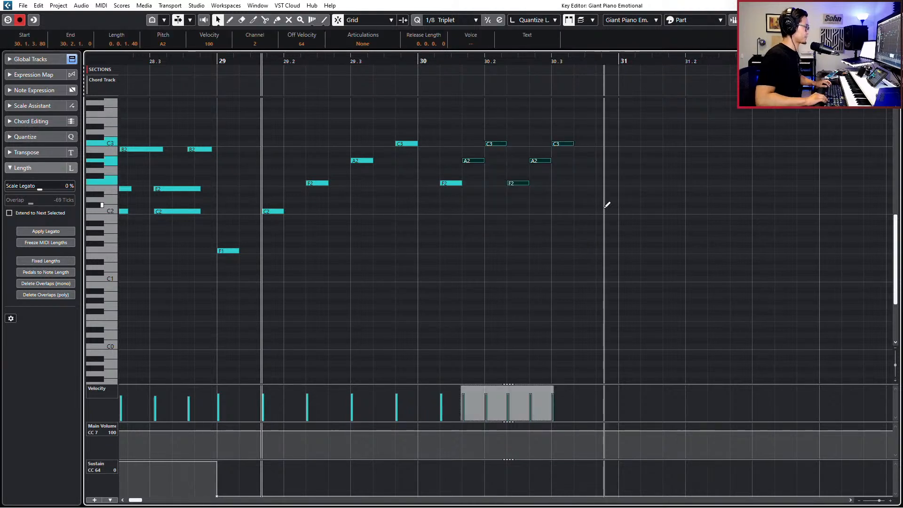
key(ctrl+Right)
drag(522, 123, 583, 187)
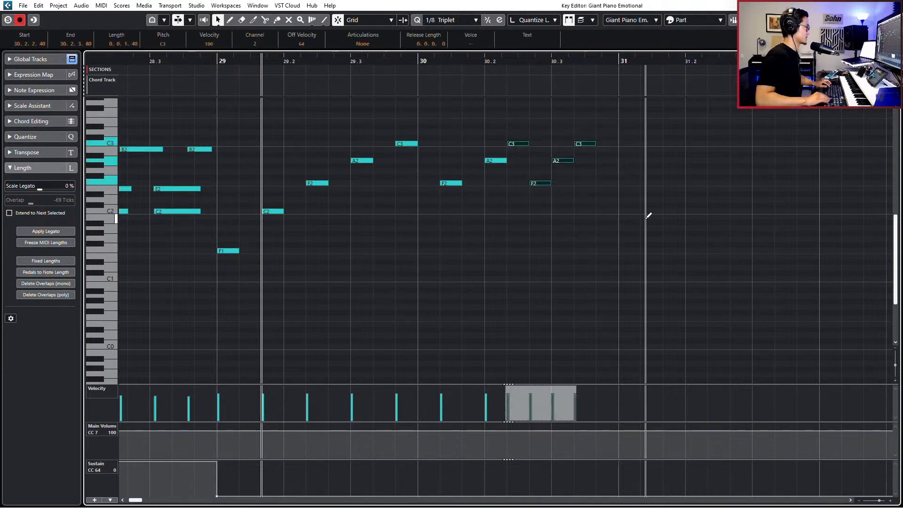
key(ctrl+Right)
Spread the last F2, A2 and C3 group into bar 31 at the same wider spacing, and play the figure
drag(568, 121, 651, 212)
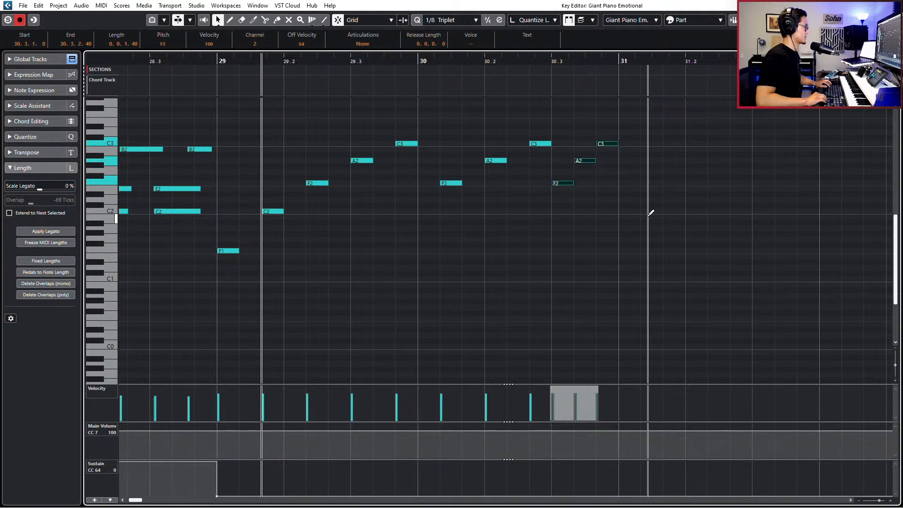
key(ctrl+Right)
drag(596, 117, 645, 167)
key(ctrl+Right)
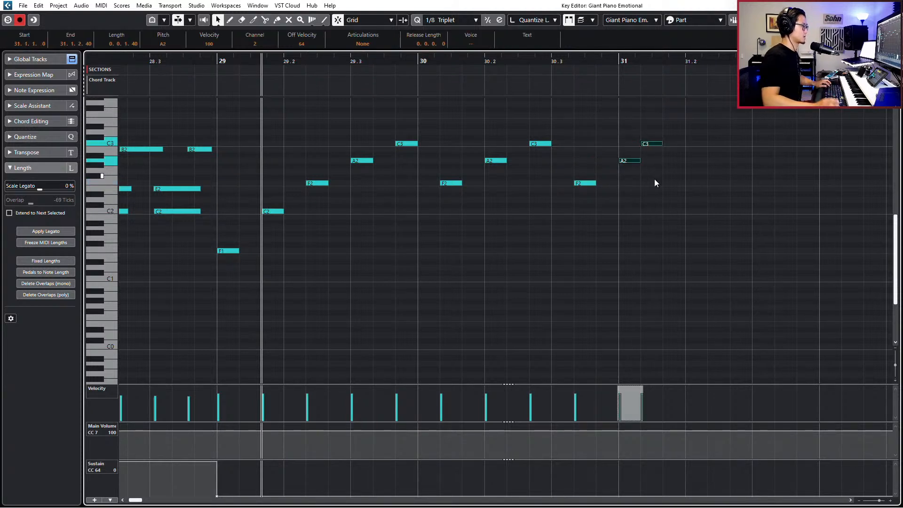
drag(646, 115, 662, 157)
key(ctrl+Right)
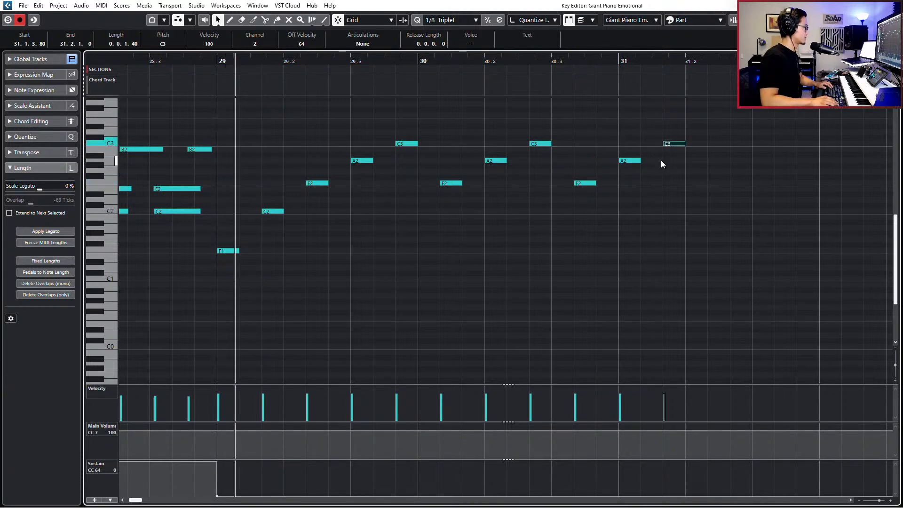
key(space)
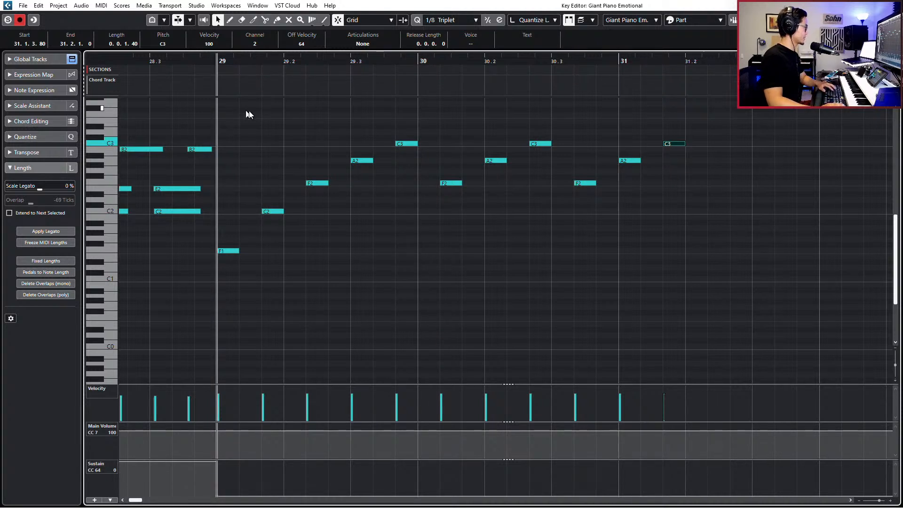
Delete all the piano notes from bar 29 onward and set the quantize value to 1/8
drag(233, 112, 686, 332)
key(Delete)
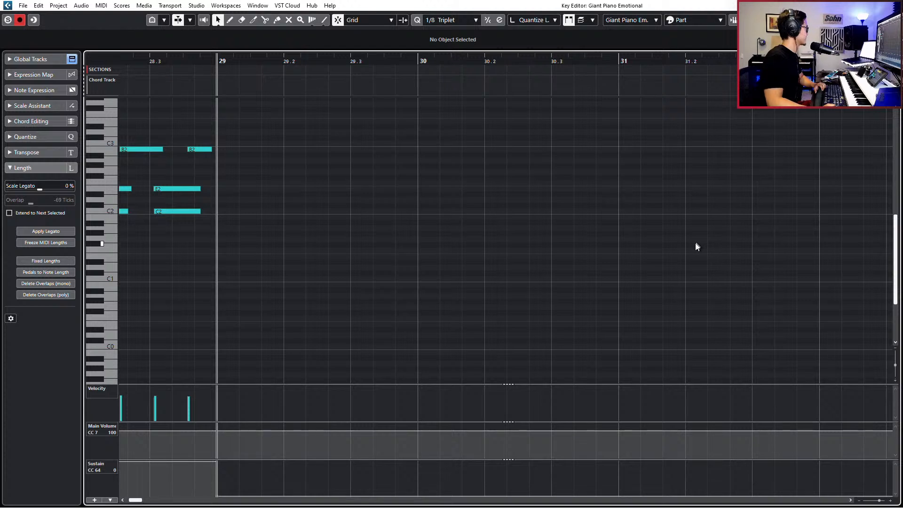
key(alt+comma)
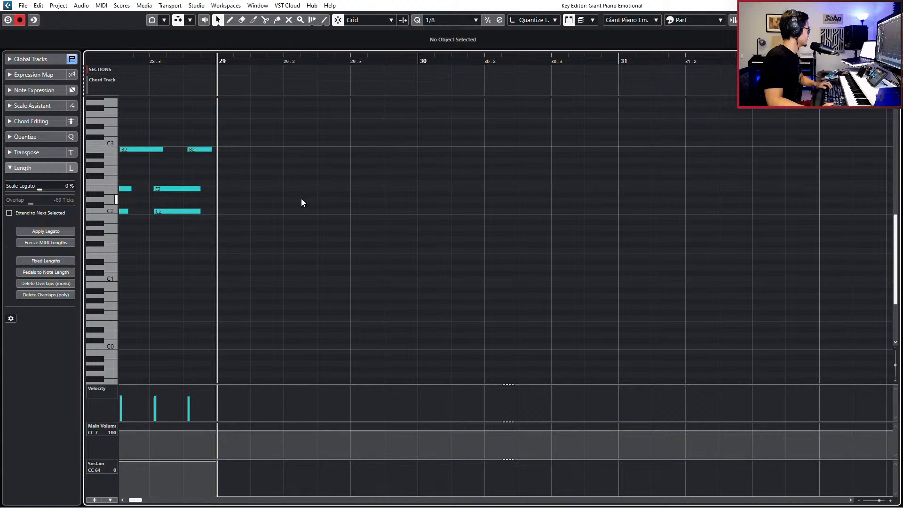
Check timing positions in bar 29 by moving the playhead between the bar's start and its midpoint
click(315, 58)
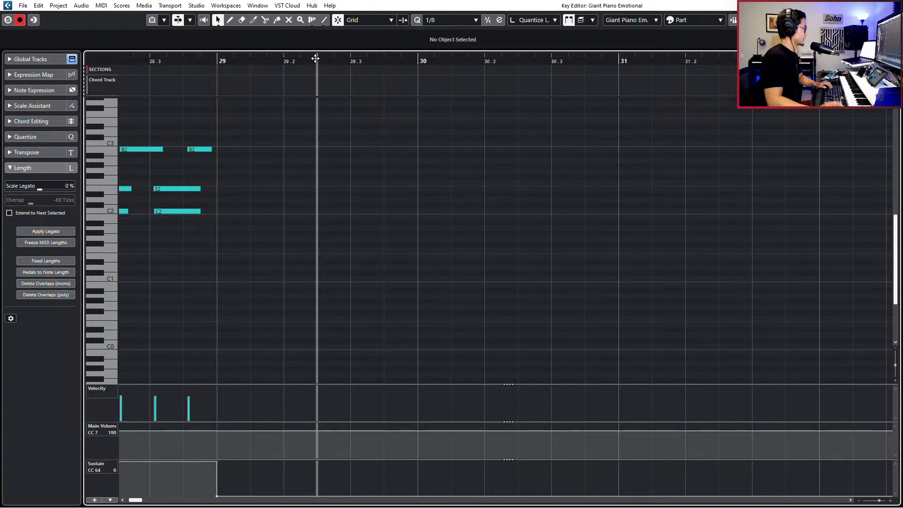
key(KP_Add)
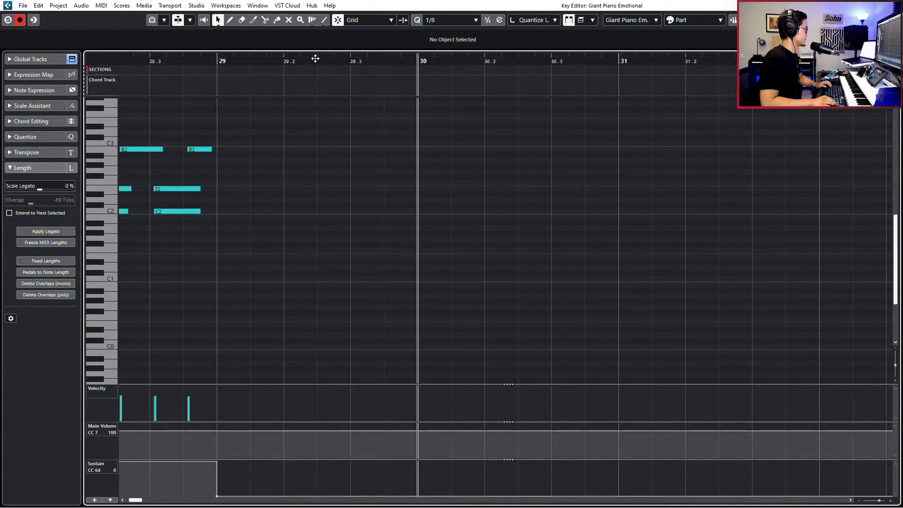
key(KP_Subtract)
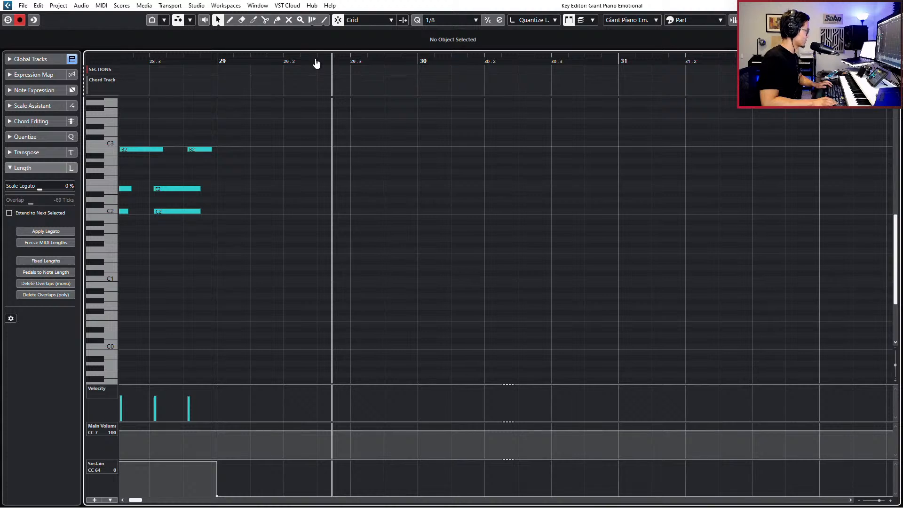
click(316, 62)
click(215, 61)
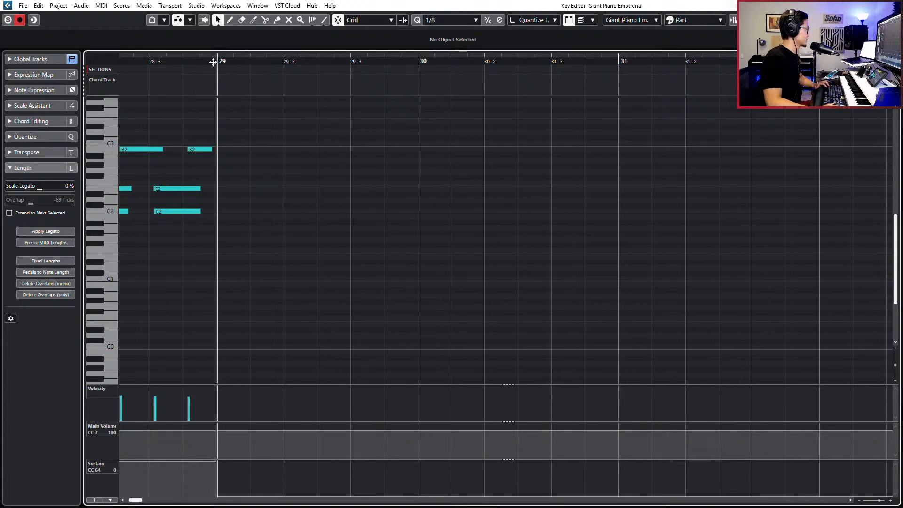
click(320, 61)
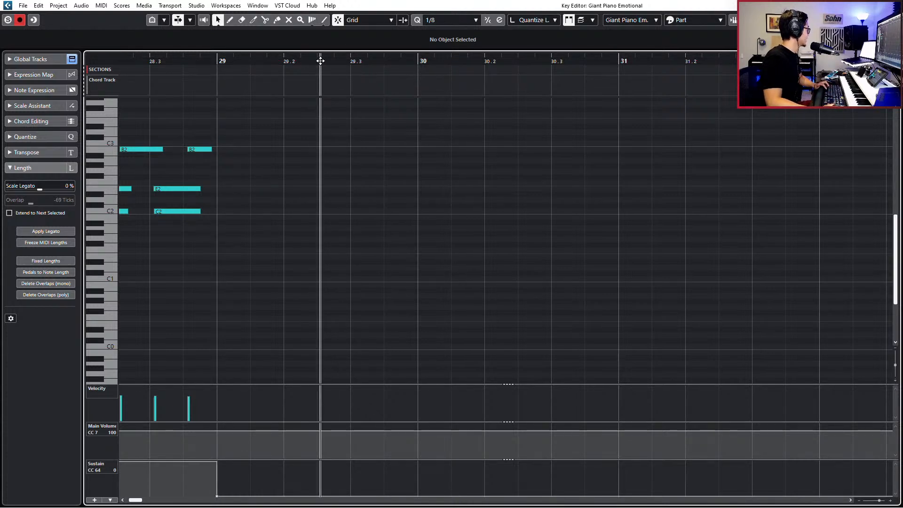
click(318, 61)
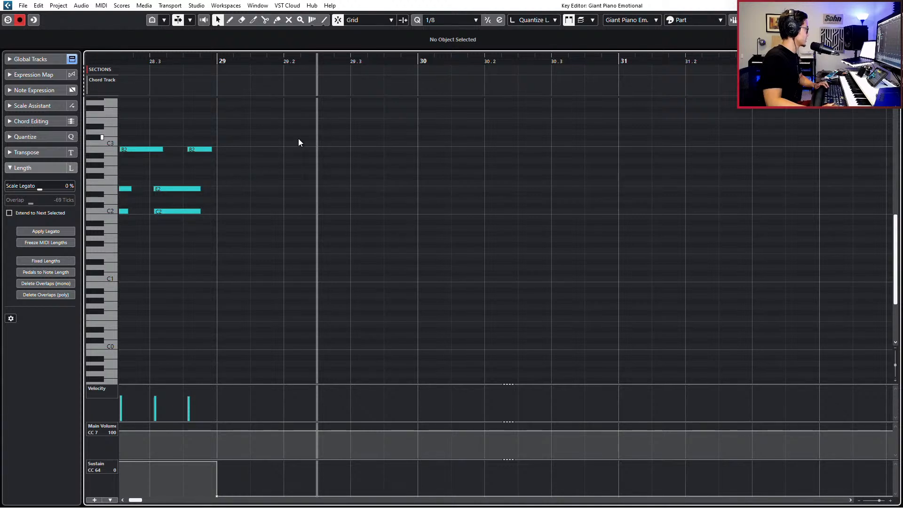
Return the playhead to the start of bar 29 in the Giant Piano Emotional part
key(KP_Subtract)
key(KP_1)
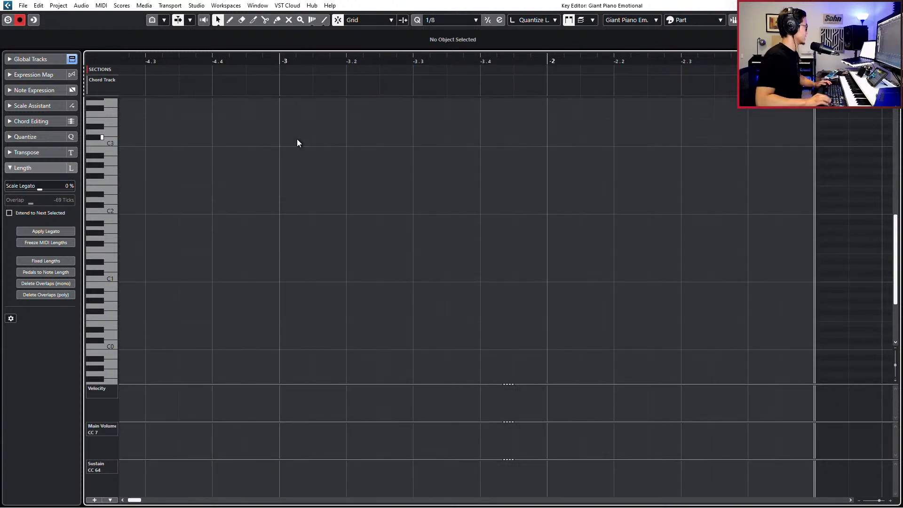
scroll(297, 139, down, 3)
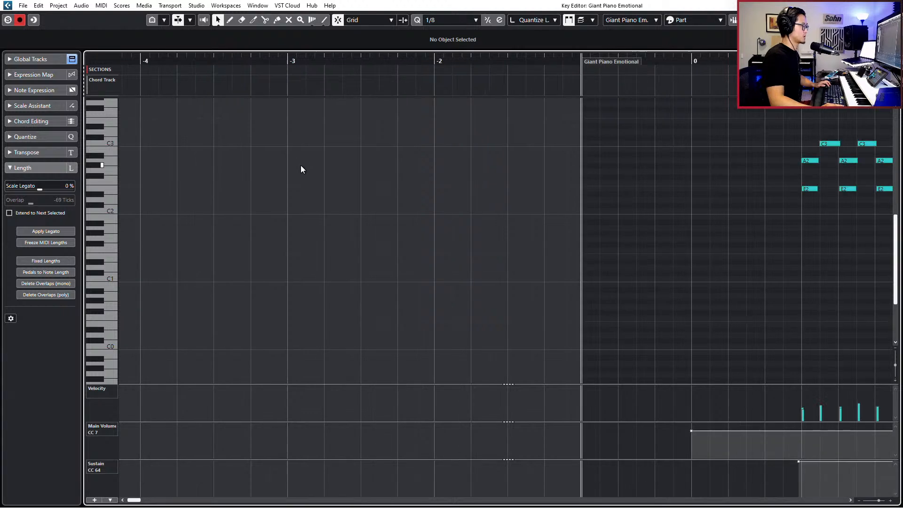
key(shift+n)
key(shift+n)
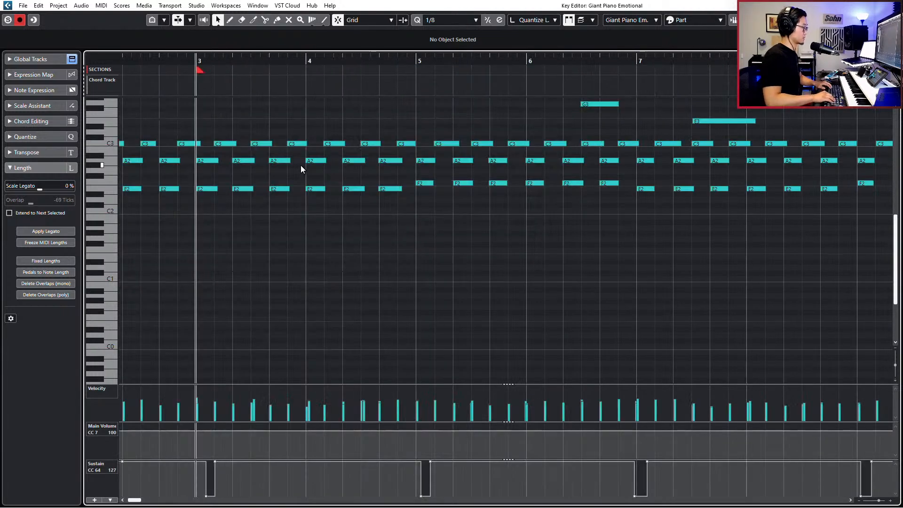
key(shift+n)
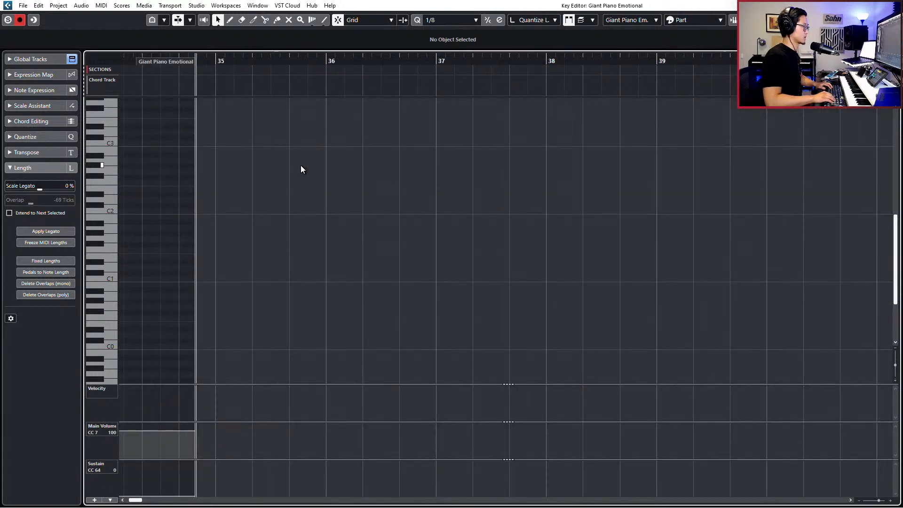
key(shift+b)
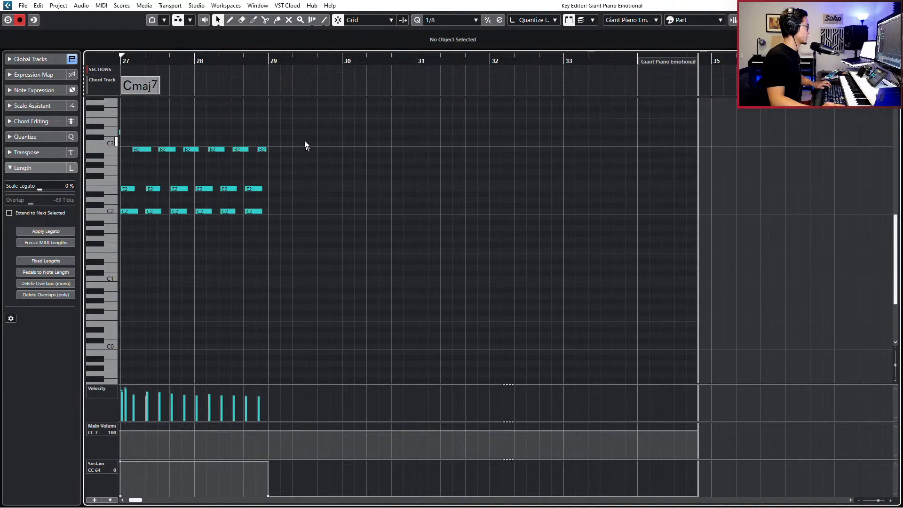
click(270, 58)
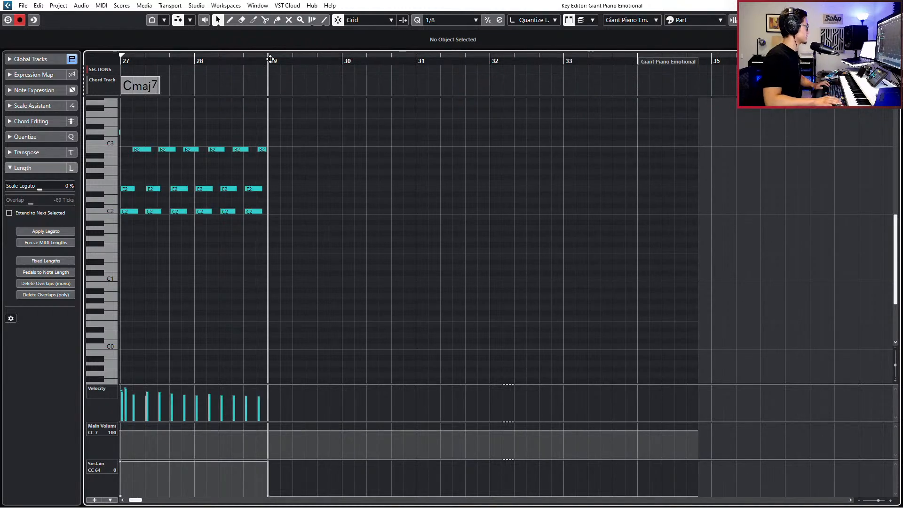
ctrl+scroll(286, 195, up, 5)
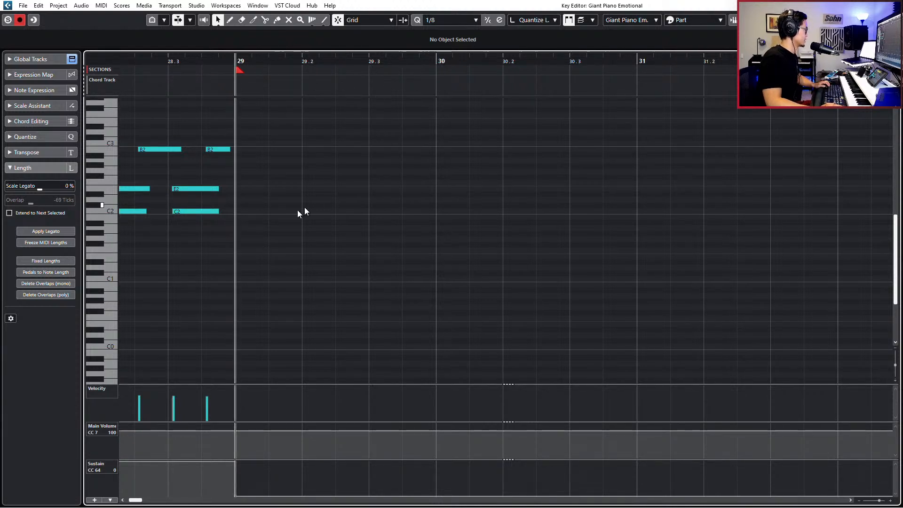
Undo the note deletion and the spacing moves, back to the closely spaced triplet figure starting at bar 29
key(ctrl+v)
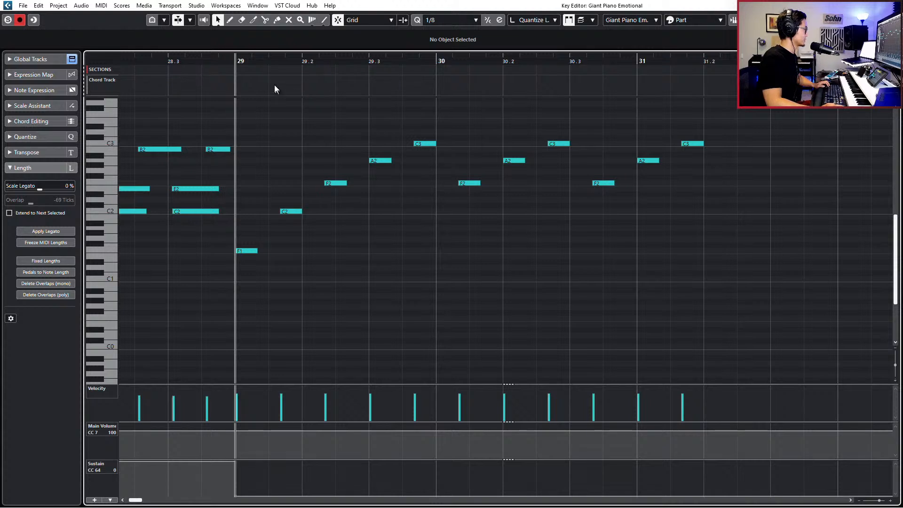
key(ctrl+z)
key(ctrl+z)
key(ctrl+z)
key(ctrl+z)
key(ctrl+z)
key(ctrl+z)
key(ctrl+z)
key(ctrl+z)
key(ctrl+z)
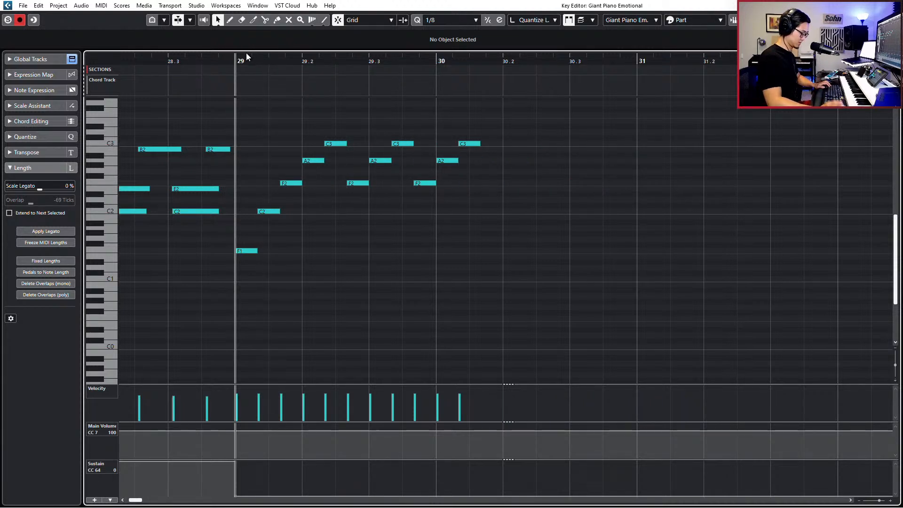
Move the notes from bar 29's first C2 onward to 29.1.2.90, and those from the first F2 onward to 29.1.4.70
drag(258, 120, 472, 233)
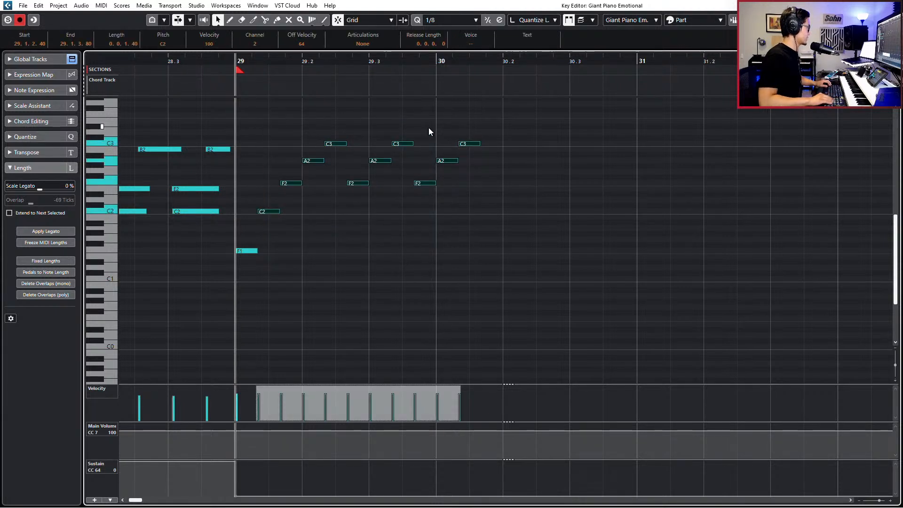
key(ctrl+Right)
key(ctrl+Right)
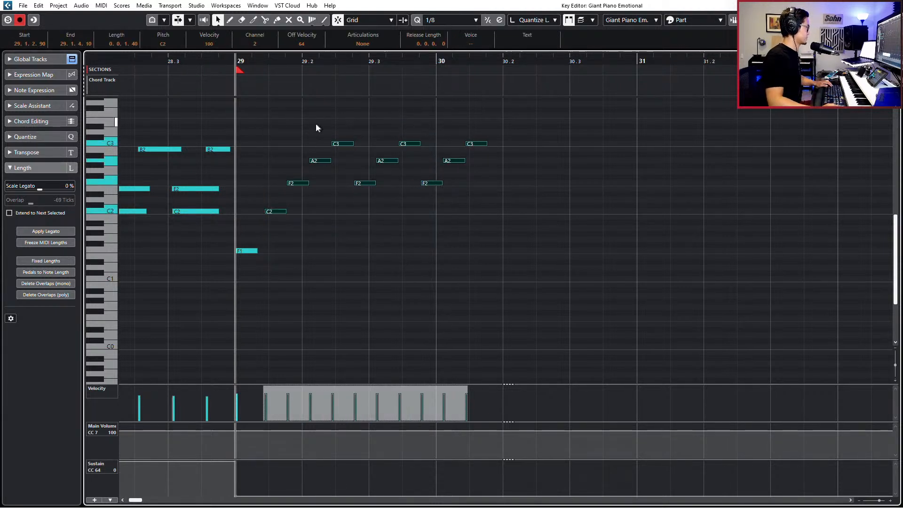
drag(286, 123, 493, 217)
key(ctrl+Right)
key(ctrl+Right)
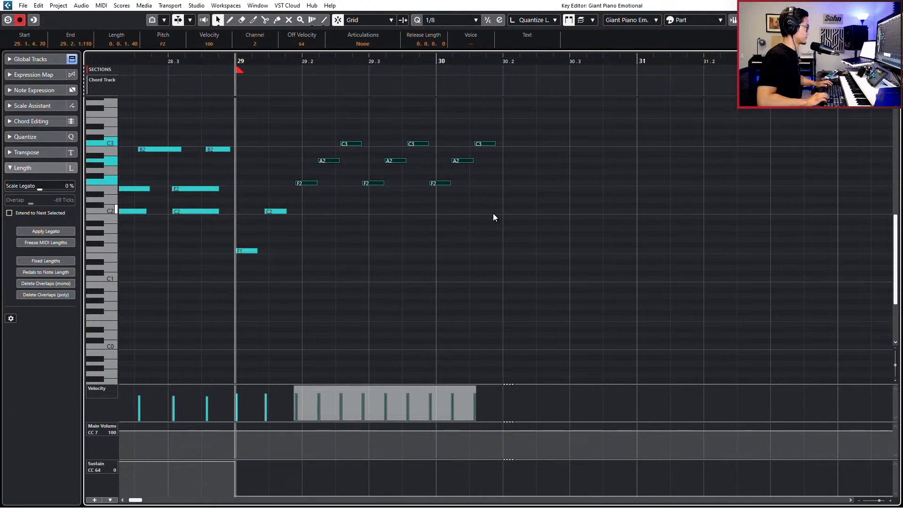
Widen the gap before bar 29's first A2 by nudging it and the following notes forward, and align the first F2 onward to 29.2
drag(323, 120, 563, 207)
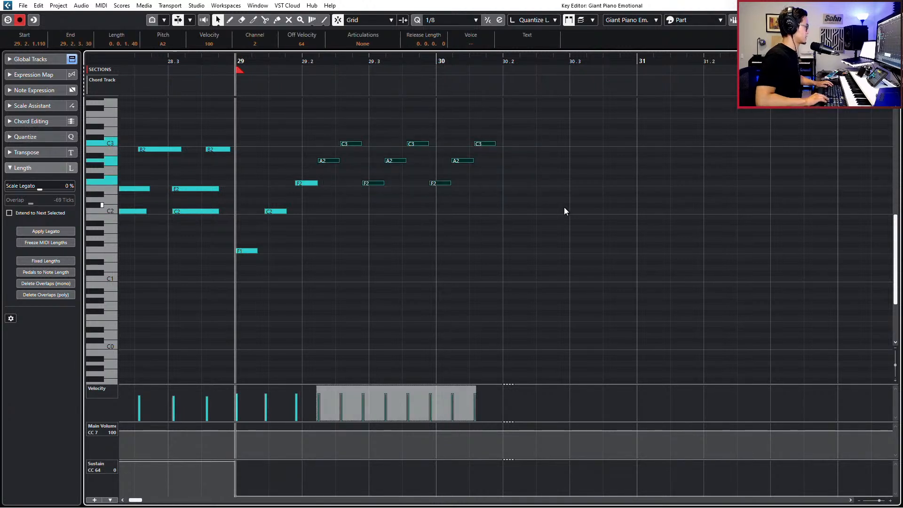
key(ctrl+Right)
key(ctrl+Right)
drag(352, 113, 540, 211)
drag(309, 126, 544, 236)
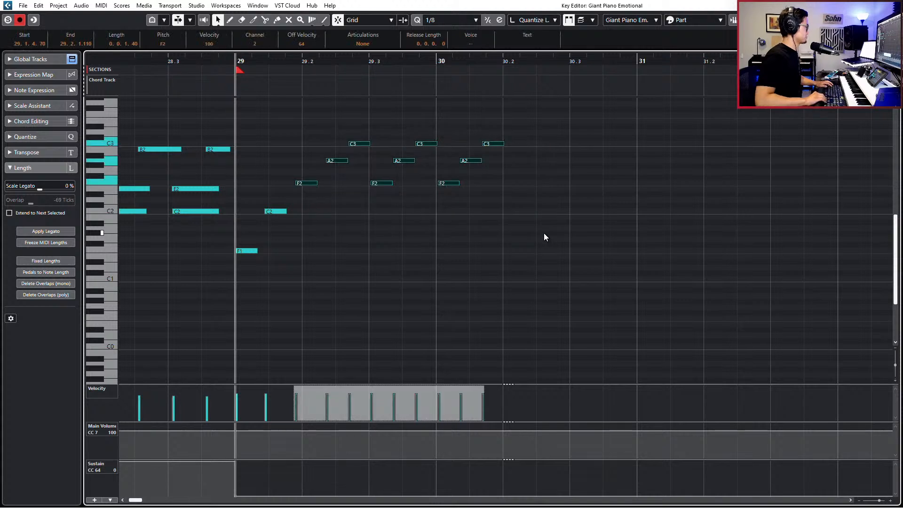
key(ctrl+Right)
key(ctrl+Right)
key(ctrl+Right)
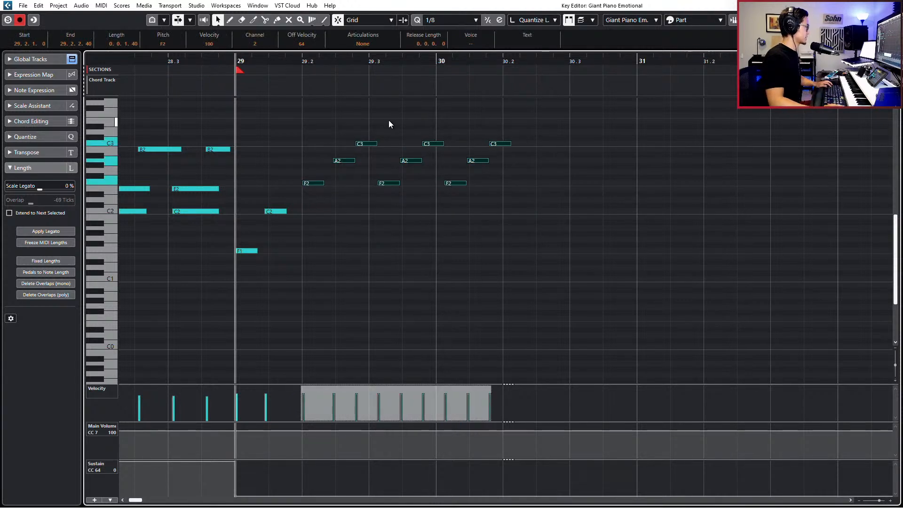
Move the notes from bar 29's first C3 onward to 29.3, and those from the following F2 onward to 29.3.3.10
drag(373, 124, 562, 203)
key(ctrl+Right)
key(ctrl+Right)
key(ctrl+Right)
key(ctrl+Right)
key(ctrl+Right)
key(ctrl+Right)
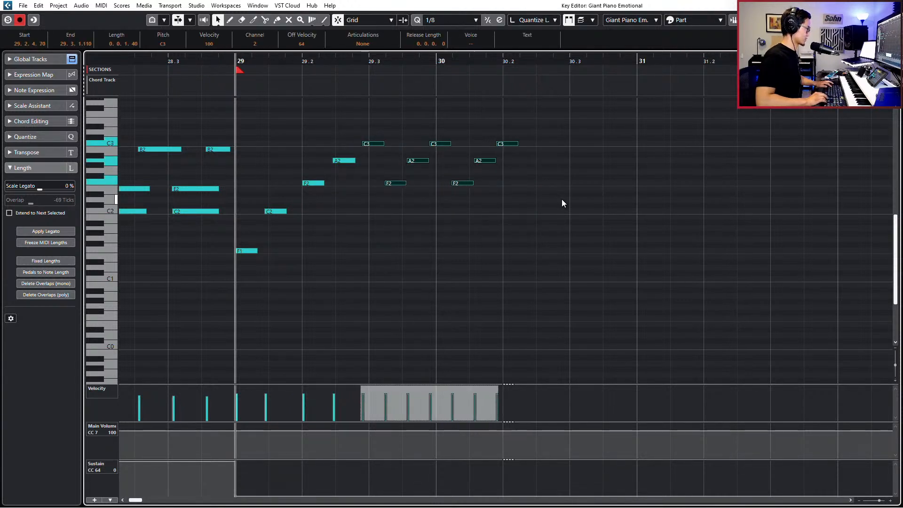
drag(391, 123, 532, 224)
key(ctrl+Right)
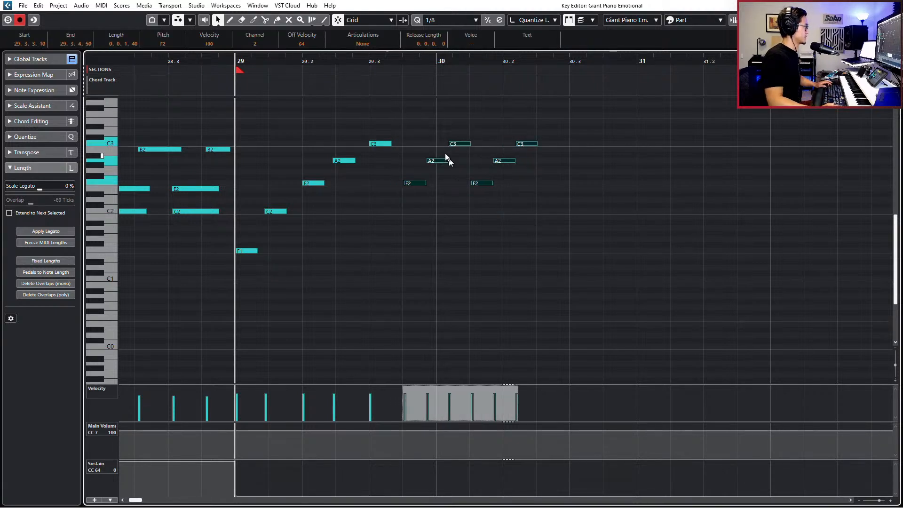
Move the figure's second A2 and all notes following it forward so the A2 starts at bar 30
drag(431, 121, 602, 221)
key(ctrl+Right)
key(ctrl+Right)
key(ctrl+Right)
key(ctrl+Right)
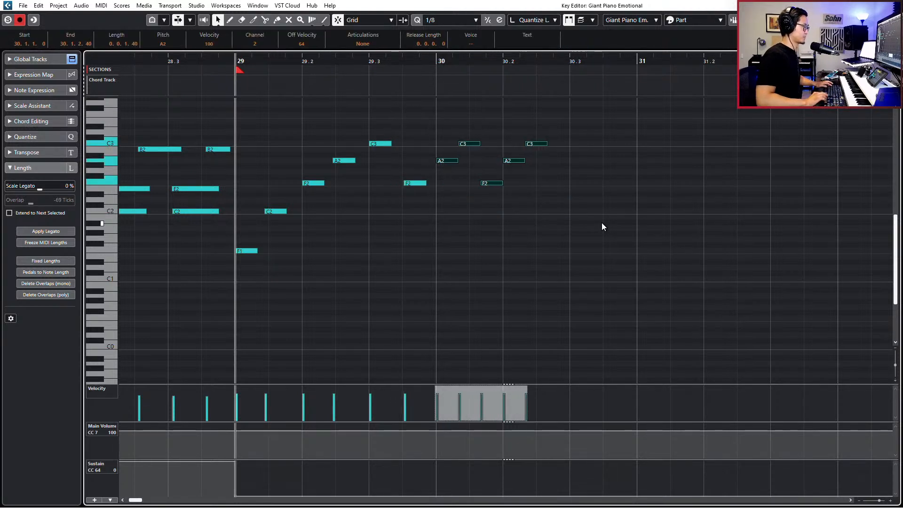
Move the figure's second C3 and the notes following it forward to an eighth note past the start of bar 30
drag(476, 118, 605, 202)
key(ctrl+Right)
key(ctrl+Right)
key(ctrl+Right)
key(ctrl+Right)
key(ctrl+Right)
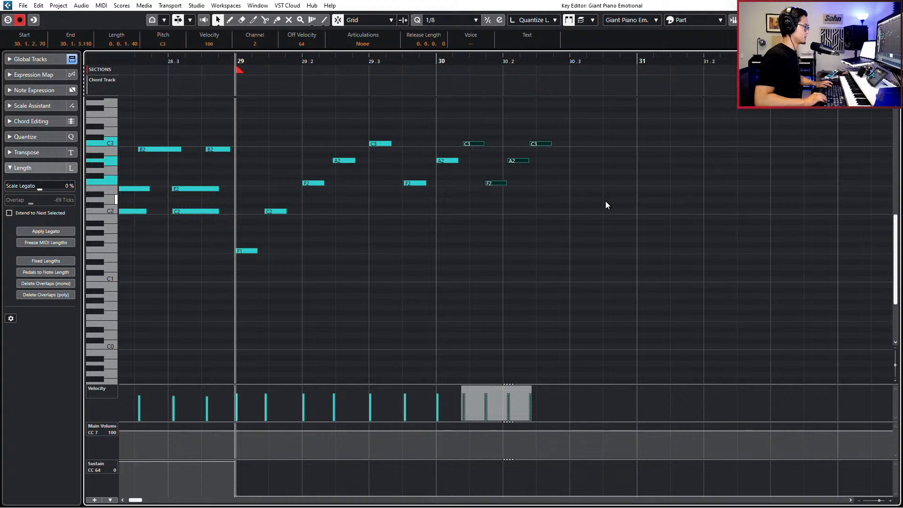
Move the figure's last F2, A2 and C3 forward so the F2 starts at 30.2
drag(510, 126, 616, 211)
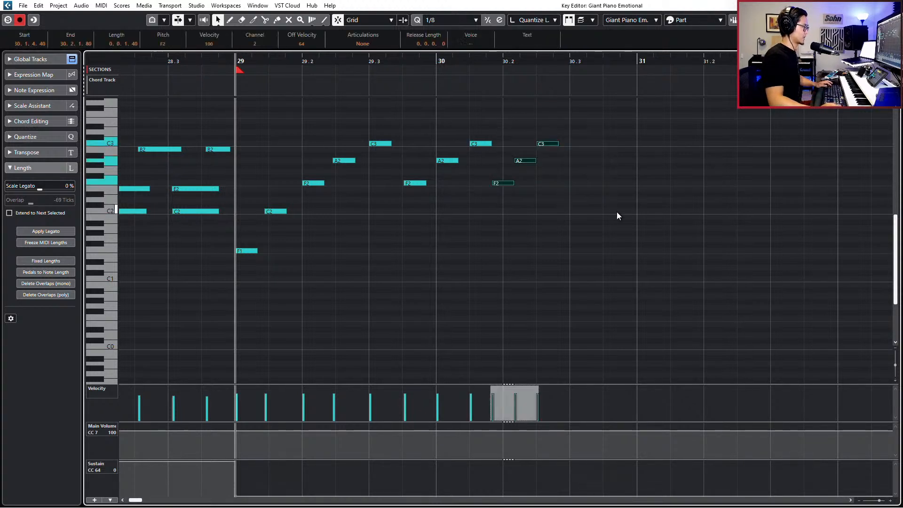
key(ctrl+Right)
key(ctrl+Right)
key(ctrl+Right)
key(ctrl+Right)
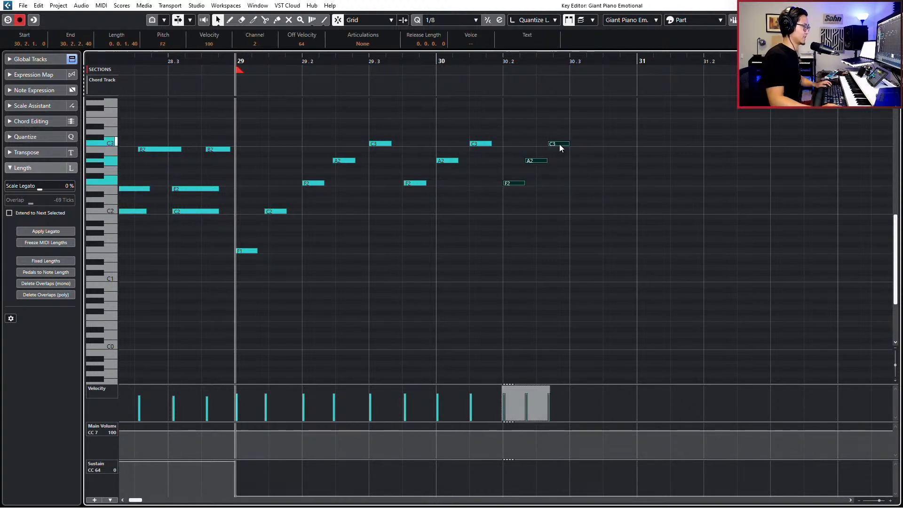
Move the last A2 and C3 forward so the A2 sits about an eighth note past 30.2
drag(534, 125, 565, 189)
key(ctrl+Right)
key(ctrl+Right)
key(ctrl+Right)
key(ctrl+Right)
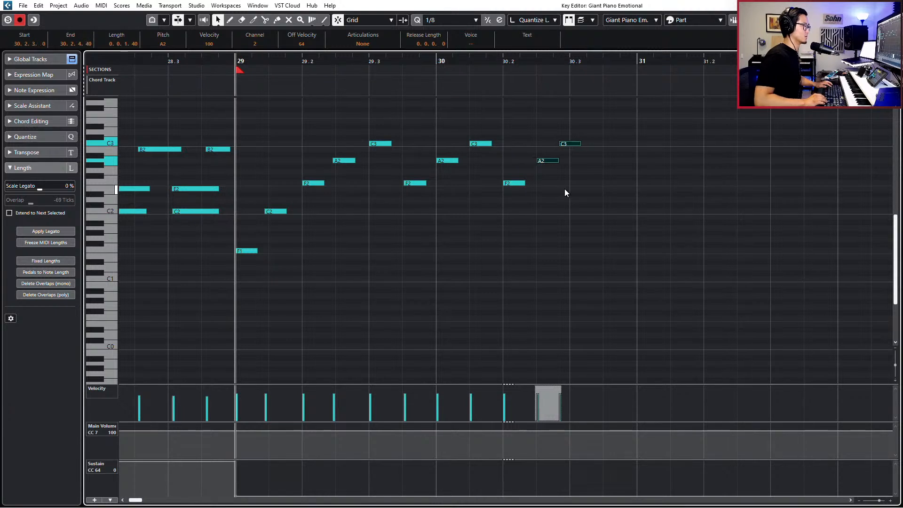
drag(557, 111, 597, 162)
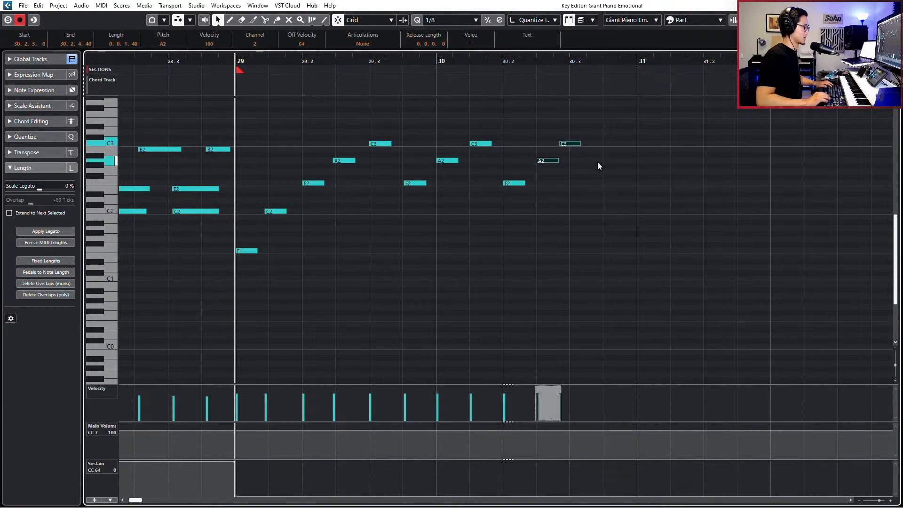
key(ctrl+Right)
Move the final C3 to 30.3 and quantize the whole figure from bar 29 onward to the 1/8 grid
click(582, 140)
click(580, 143)
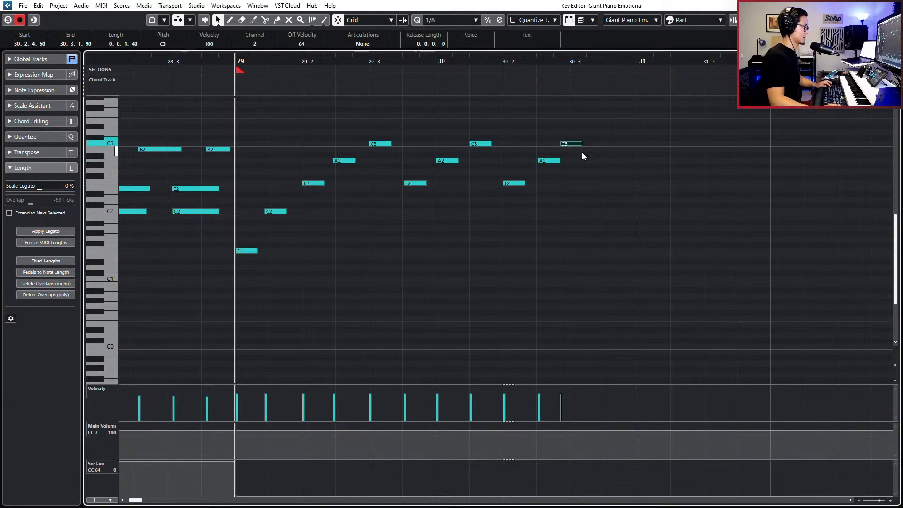
key(ctrl+Right)
key(ctrl+Right)
key(ctrl+Right)
key(ctrl+Right)
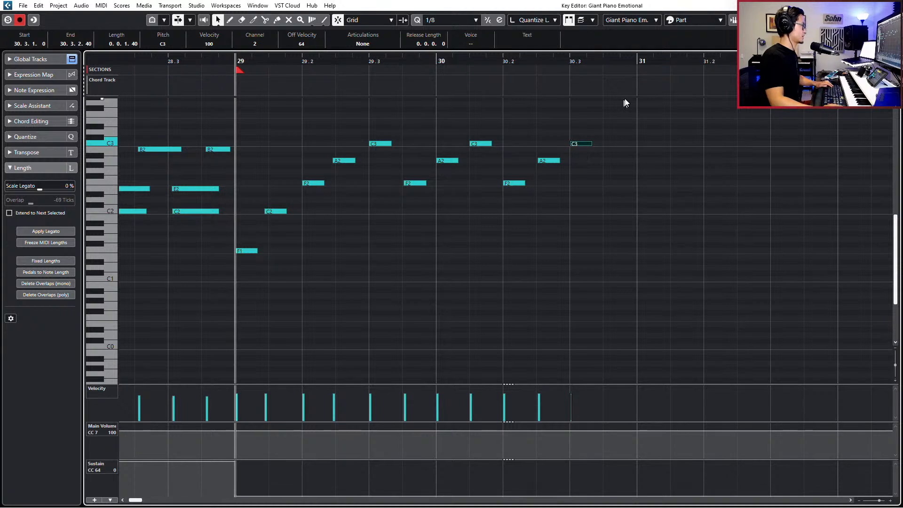
drag(624, 100, 233, 308)
key(q)
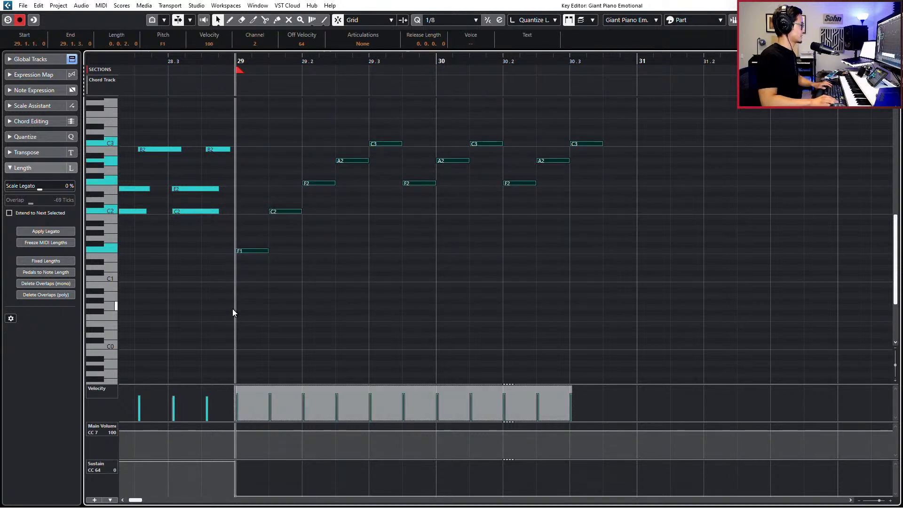
Play back from bar 27 through the respaced figure in bars 29 and 30 to check its rhythm
scroll(284, 286, down, 3)
key(ctrl+KP_Subtract)
key(ctrl+KP_Subtract)
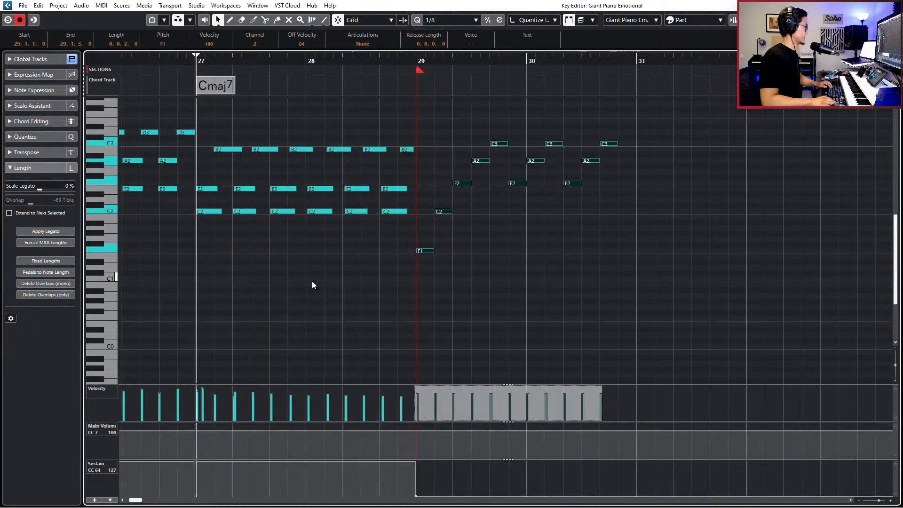
key(space)
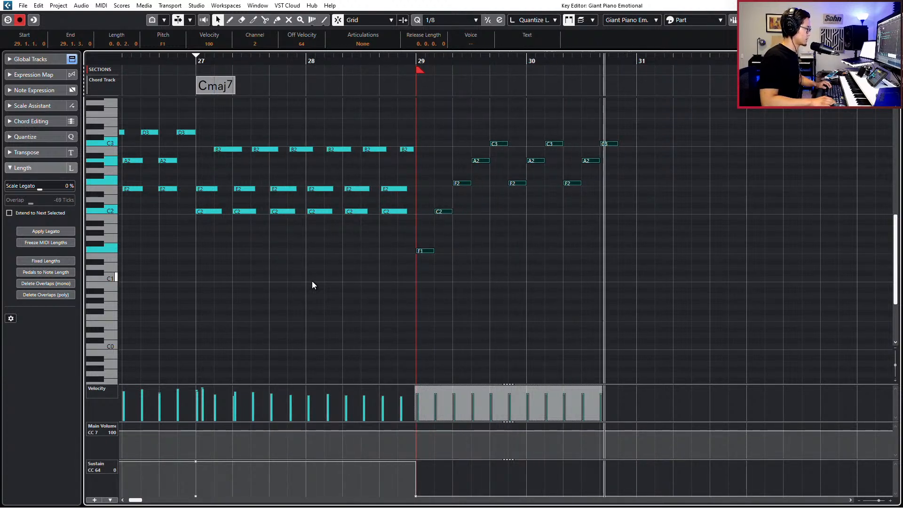
key(space)
key(n)
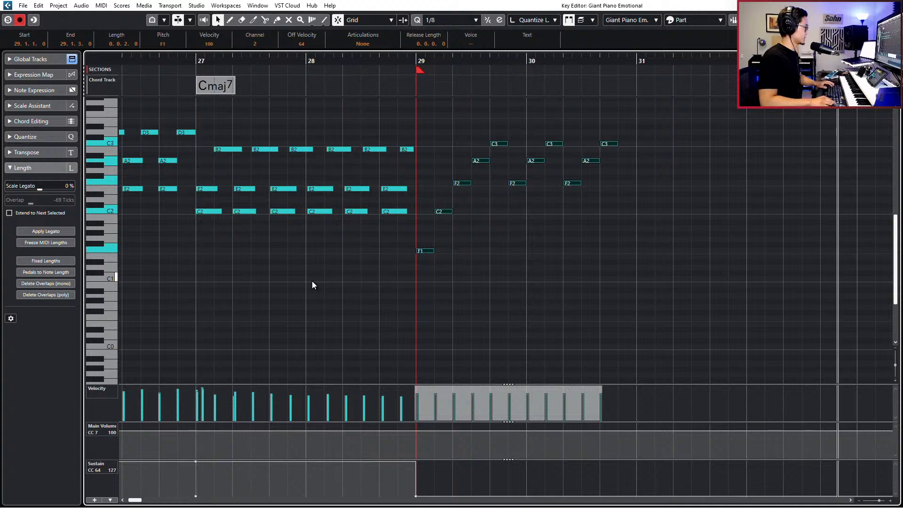
key(b)
key(b)
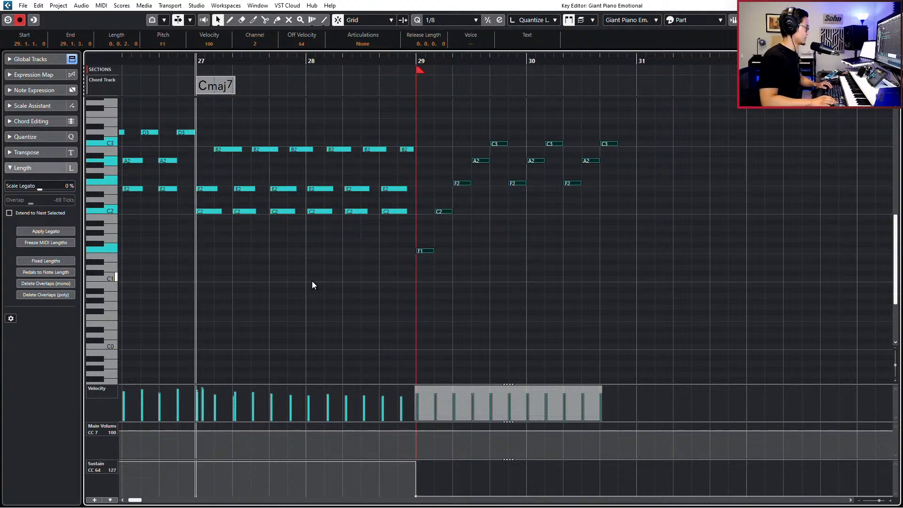
key(space)
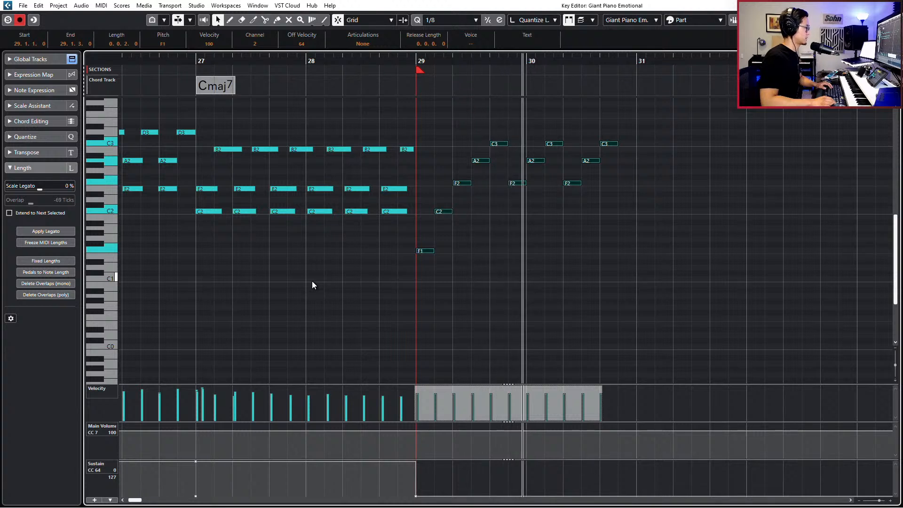
key(space)
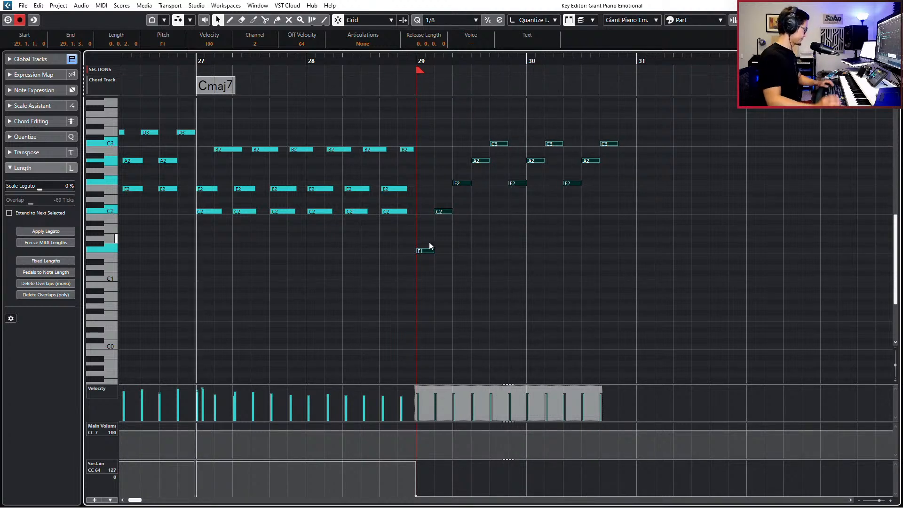
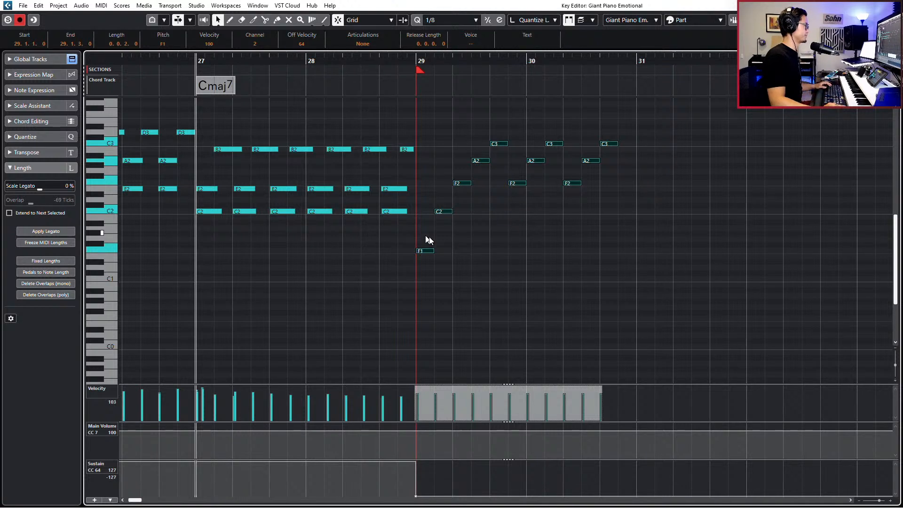
Try raising the F2 just before bar 30 to A2
click(470, 147)
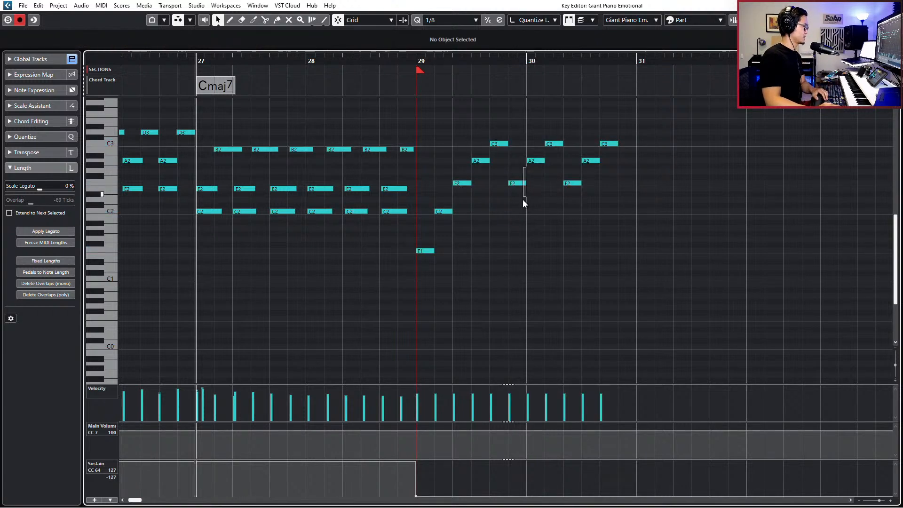
drag(523, 199, 523, 193)
key(Up)
key(Up)
key(Up)
key(Up)
drag(478, 226, 435, 274)
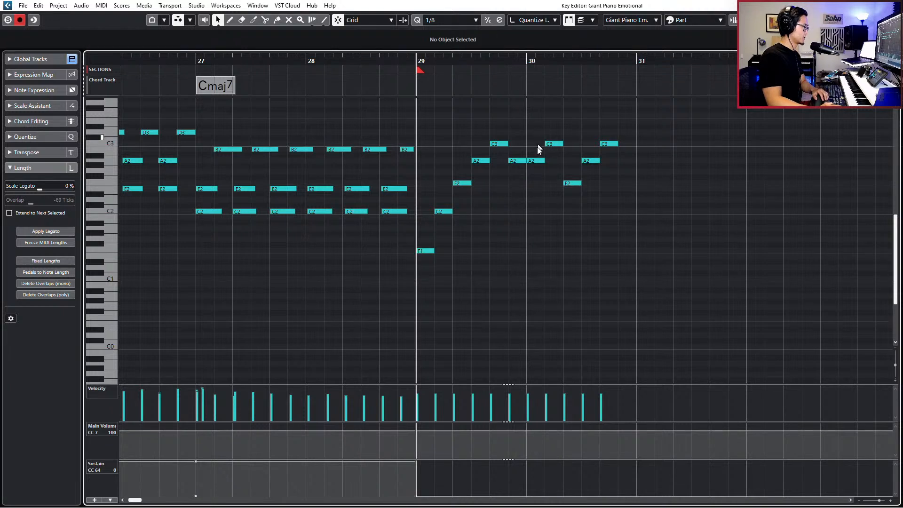
Try lowering the first two notes of bar 30 to F2 and A2
drag(537, 147, 548, 165)
key(Down)
key(Down)
key(Down)
key(Down)
drag(560, 114, 572, 186)
key(Down)
key(Down)
key(Down)
Try raising the F2 at 30.2 to C3
key(Up)
key(Up)
key(Up)
key(Up)
key(Up)
key(Up)
key(Up)
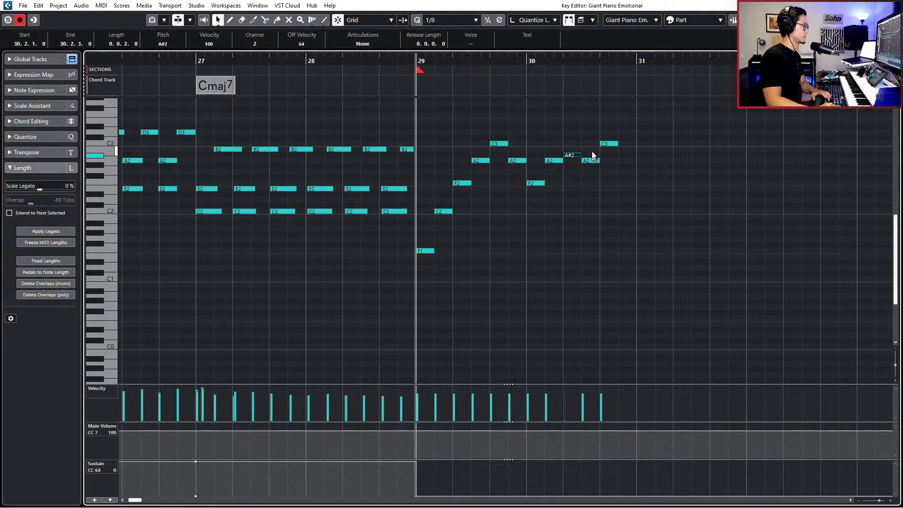
Try lowering the last two notes in bar 30 to F2 and A2
click(591, 146)
drag(592, 147, 604, 165)
key(Down)
key(Down)
key(Down)
key(Down)
drag(616, 117, 619, 165)
key(Down)
key(Down)
key(Down)
key(Down)
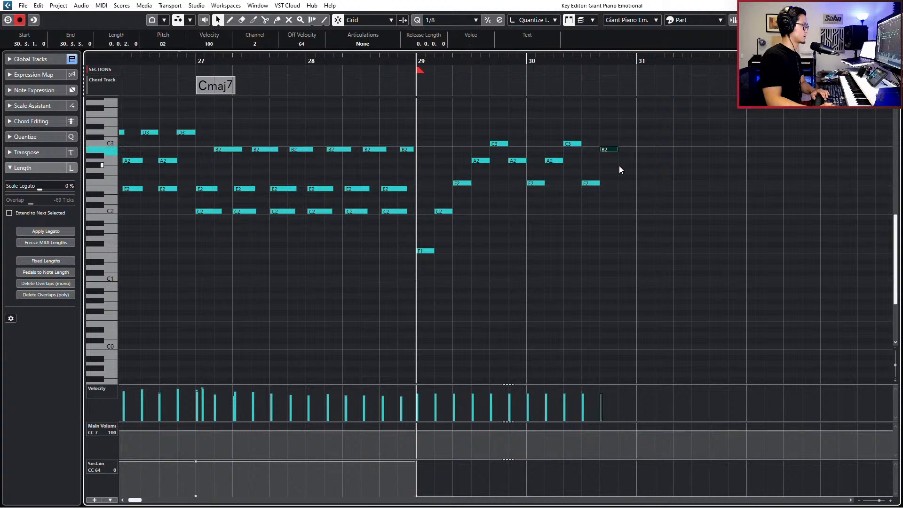
key(Up)
Duplicate the last A2 of bar 30, raise the copy to C3, and play the figure back from bar 29
key(ctrl+d)
key(Up)
key(Up)
key(Up)
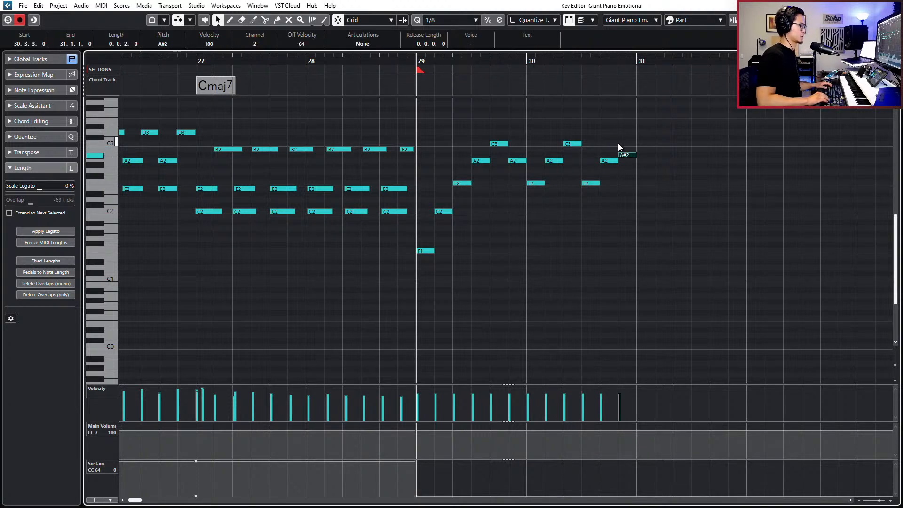
key(space)
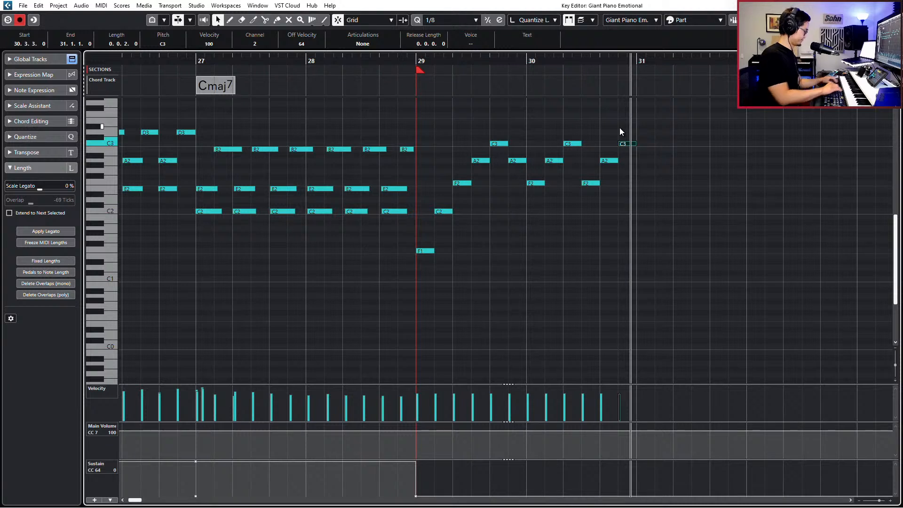
key(space)
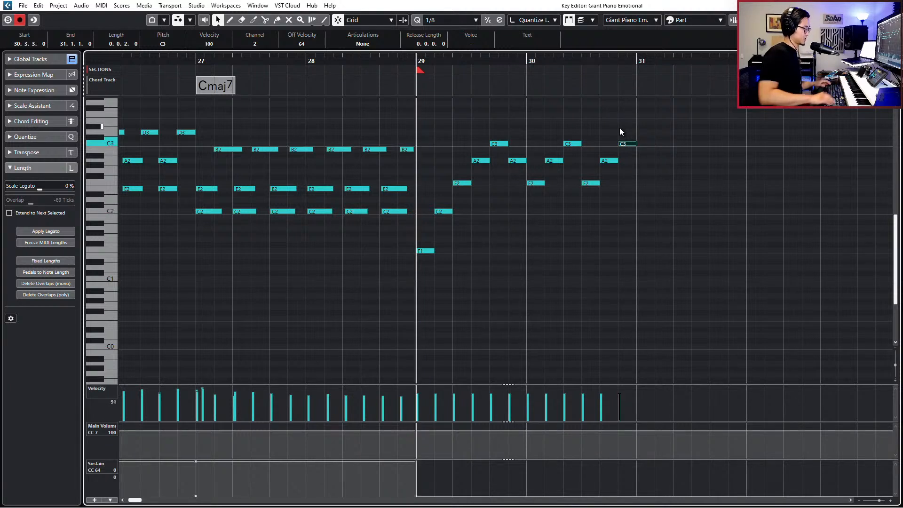
Undo the duplicated note and the pitch changes, back to the quantized rising figure
drag(631, 114, 548, 197)
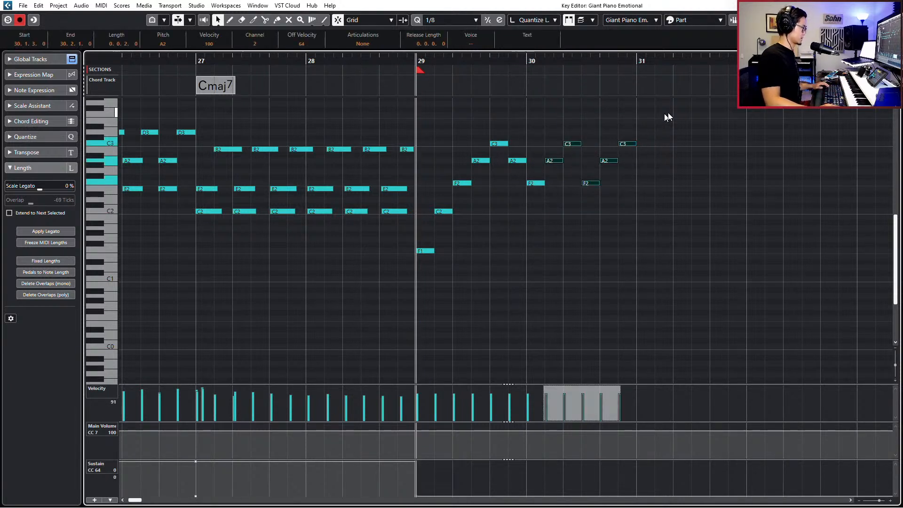
key(ctrl+z)
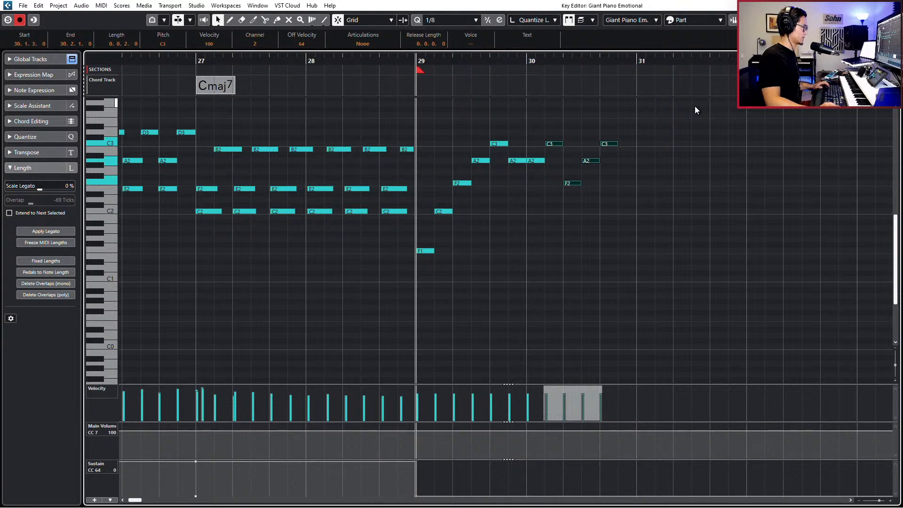
key(ctrl+z)
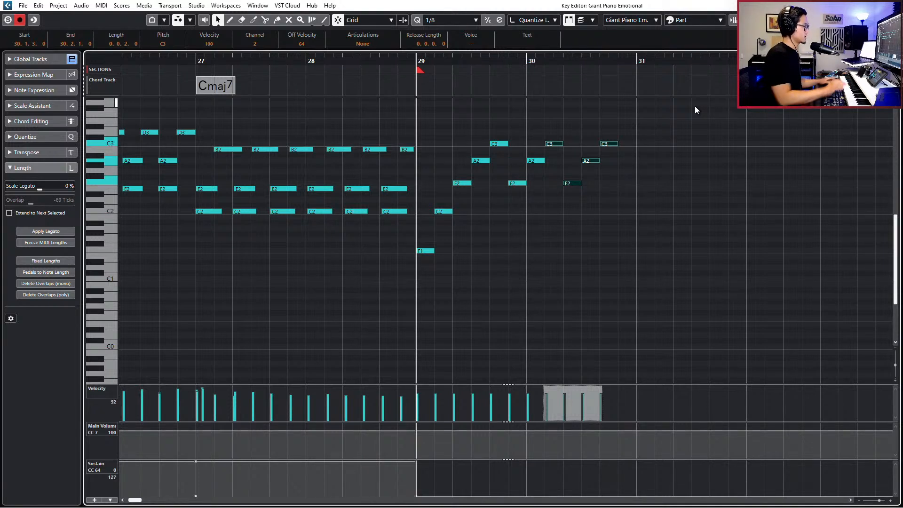
Delete all the notes of the figure from bar 29 onward and move the playback position back several bars
drag(654, 123, 434, 281)
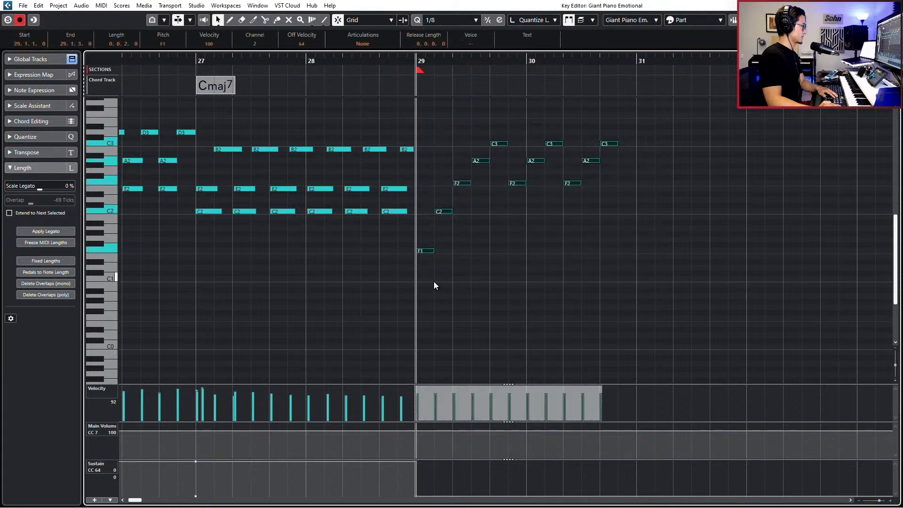
key(Delete)
key(KP_Subtract)
key(KP_Subtract)
key(KP_Subtract)
key(KP_Subtract)
key(KP_Subtract)
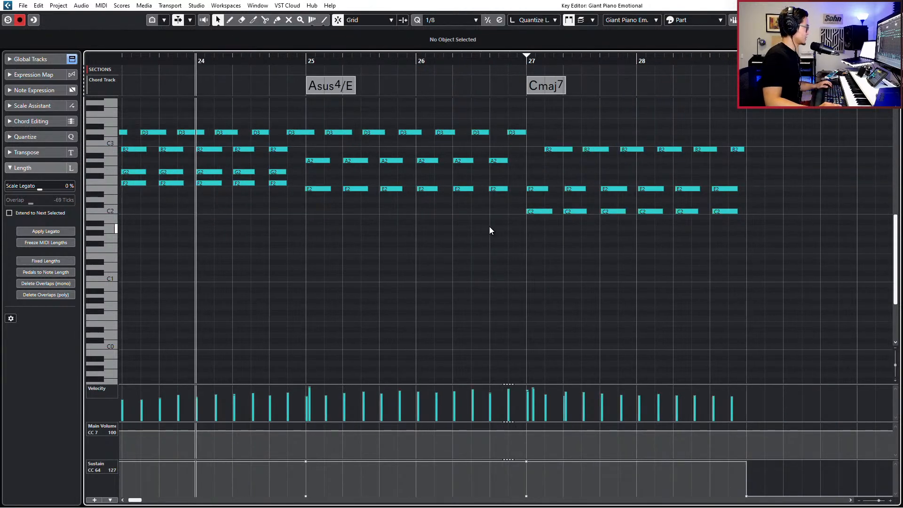
scroll(488, 248, right, 4)
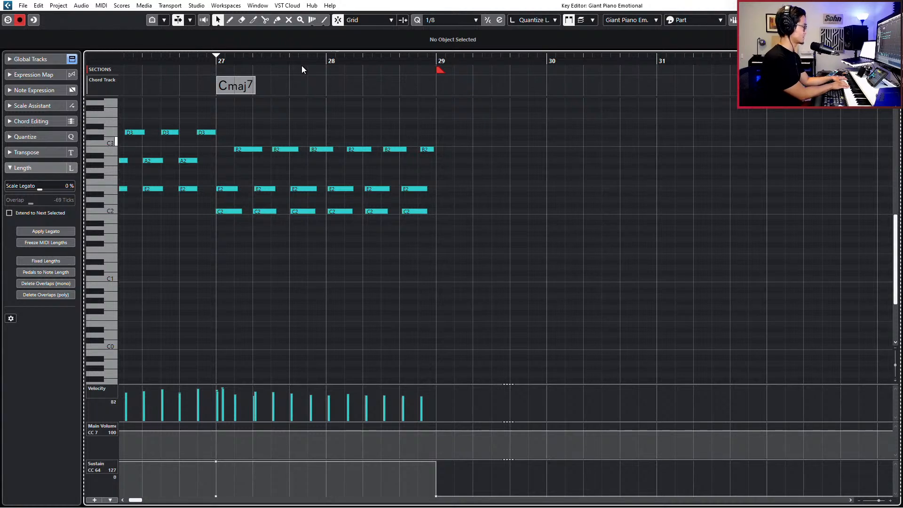
Play the part from bar 27 through bar 32 to rehearse a new continuation from bar 29
key(b)
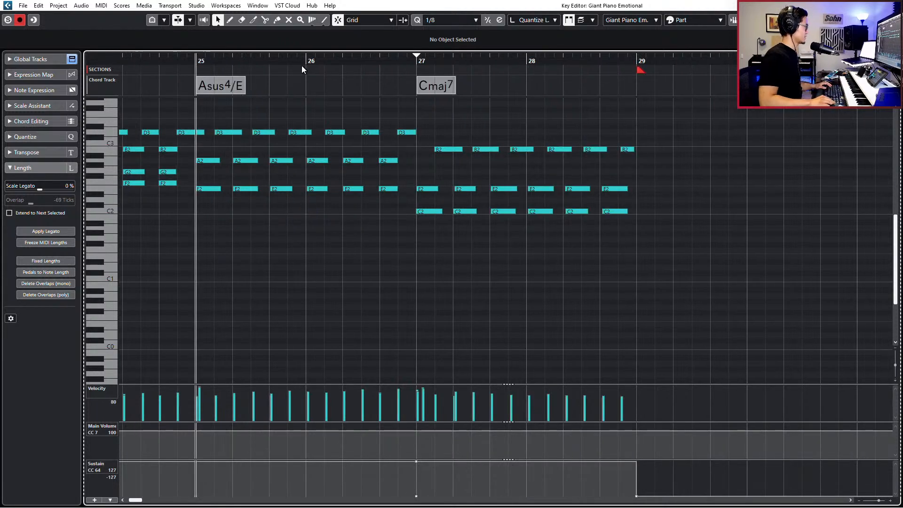
key(b)
key(n)
key(b)
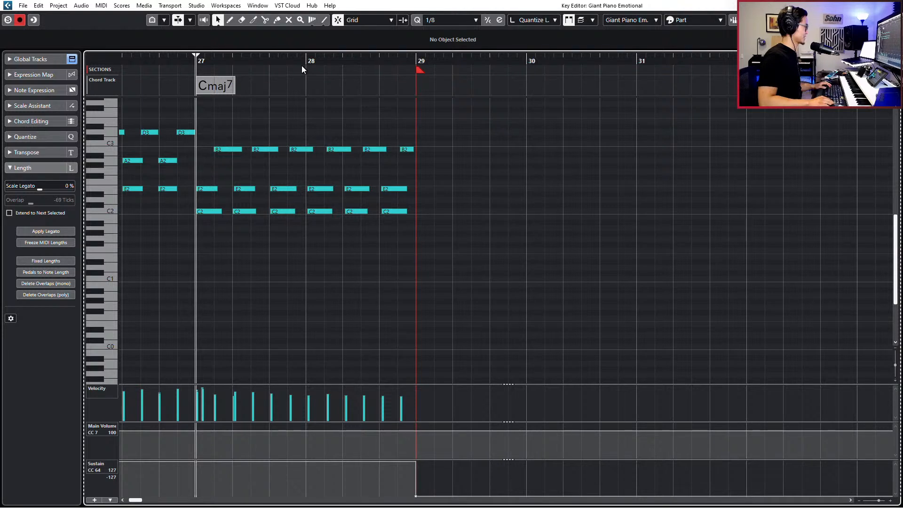
key(space)
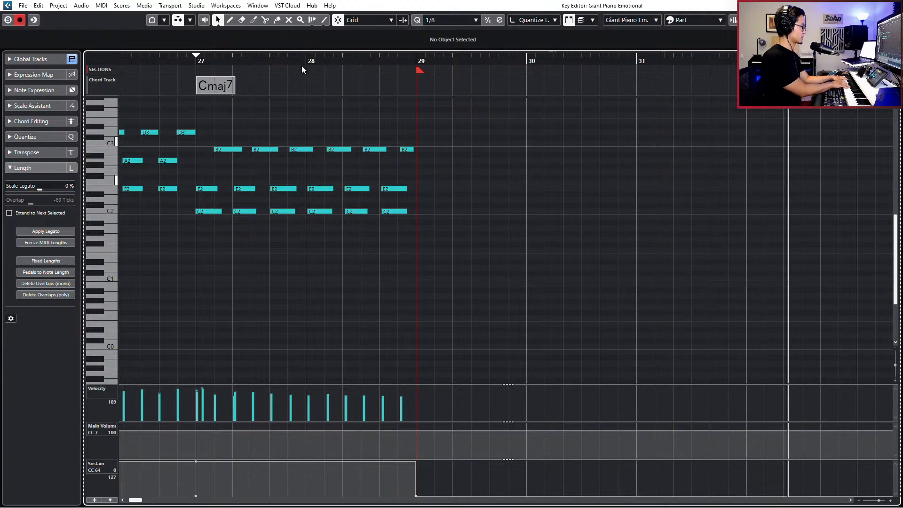
key(space)
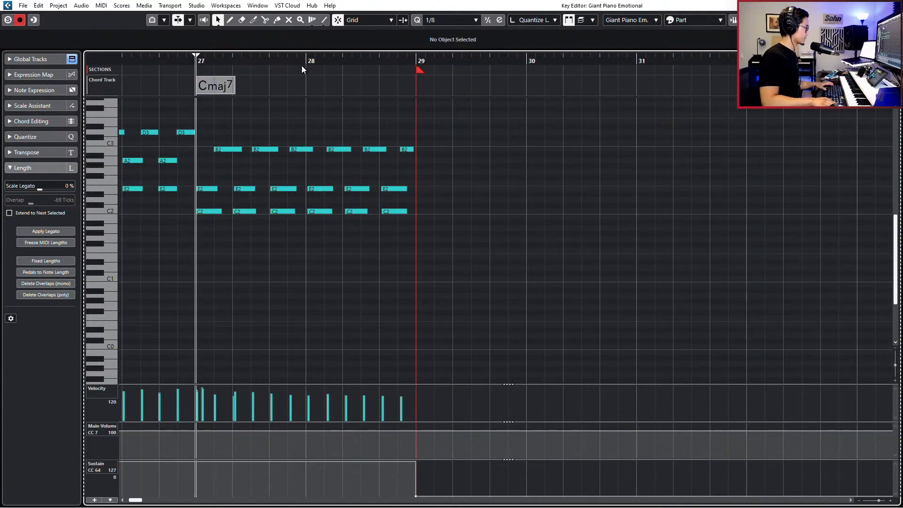
Try recording two takes of a rising F1, C2, F2, A2, C3 figure from bar 29, undoing each take
key(space)
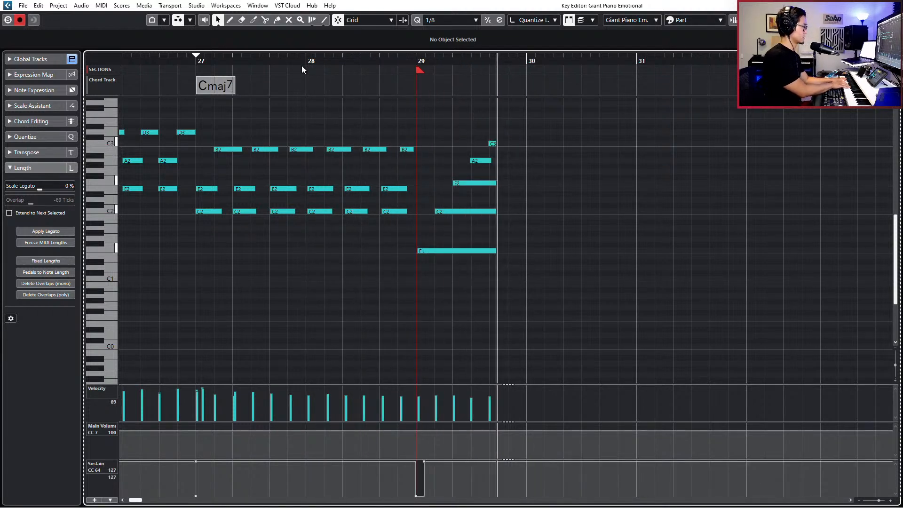
key(space)
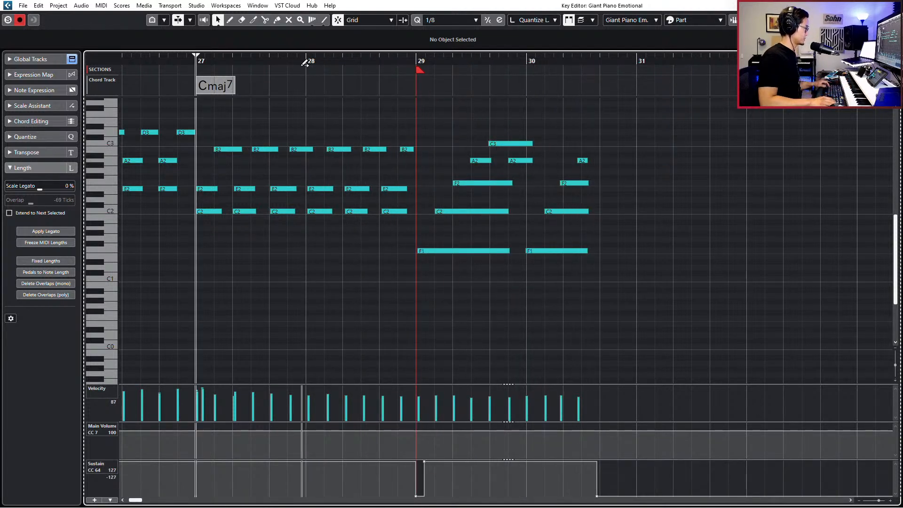
key(ctrl+z)
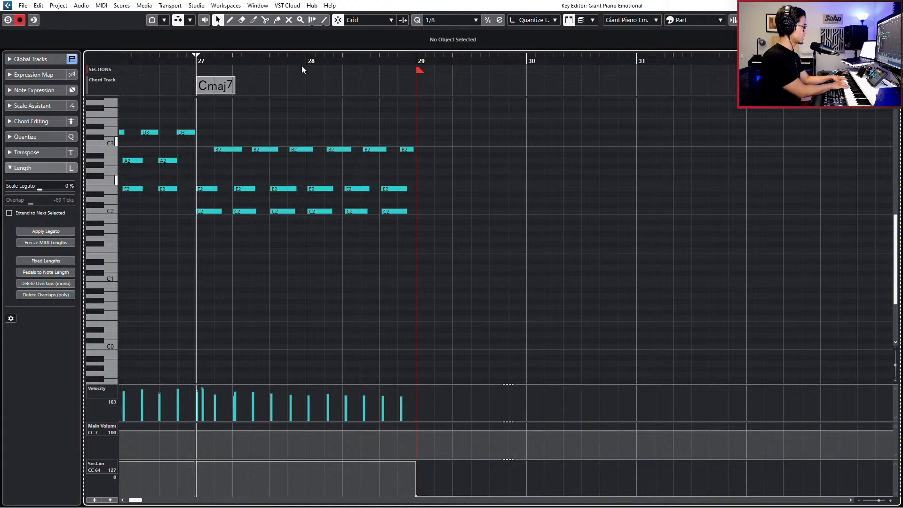
key(space)
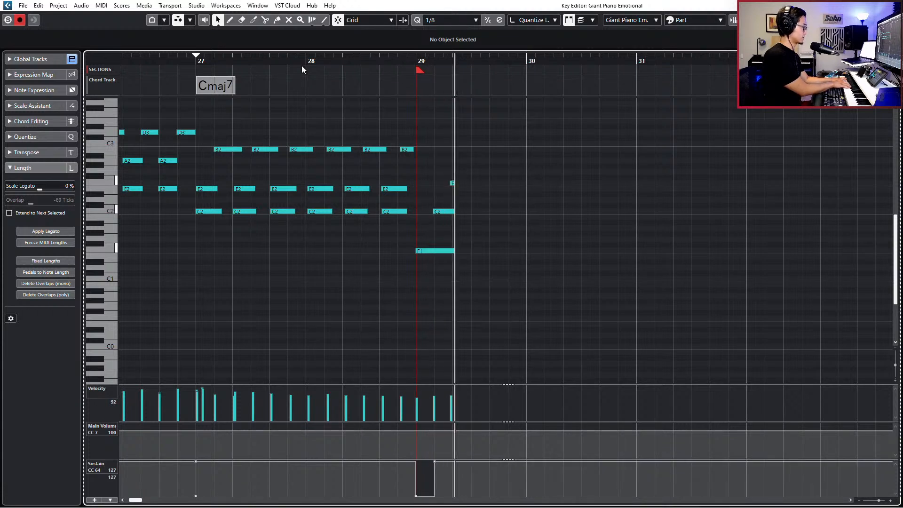
key(space)
key(ctrl+z)
Try another take of the rising figure over bars 29 and 30, ending on F1 in bar 31, and delete its notes
key(KP_Multiply)
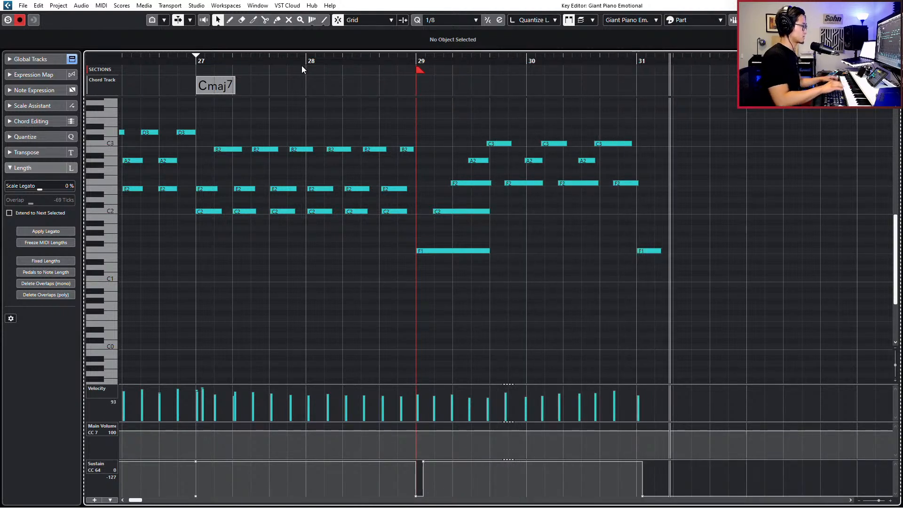
key(space)
drag(687, 213, 663, 306)
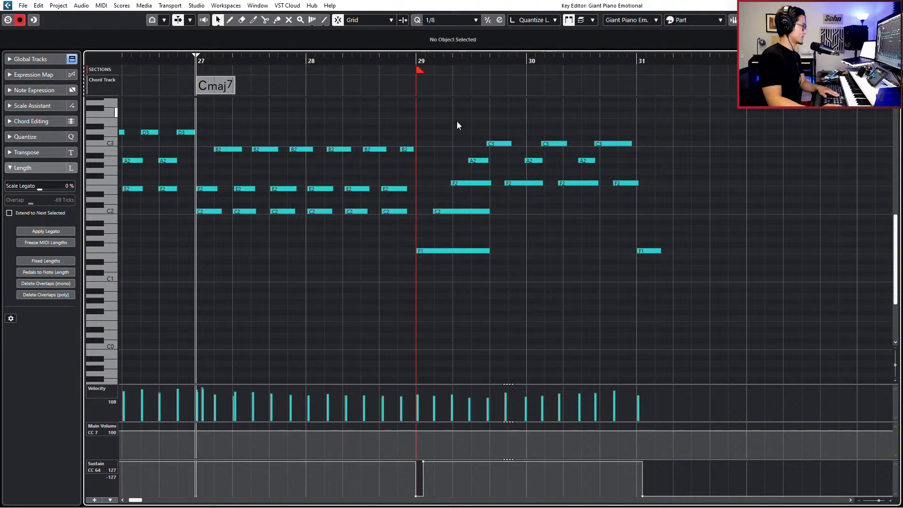
drag(456, 120, 653, 264)
key(Delete)
Record the rising F1, C2, F2, A2, C3 figure from bar 29, a held F1–G2–B2–D3 chord at bar 31, and closing notes in bar 32
key(space)
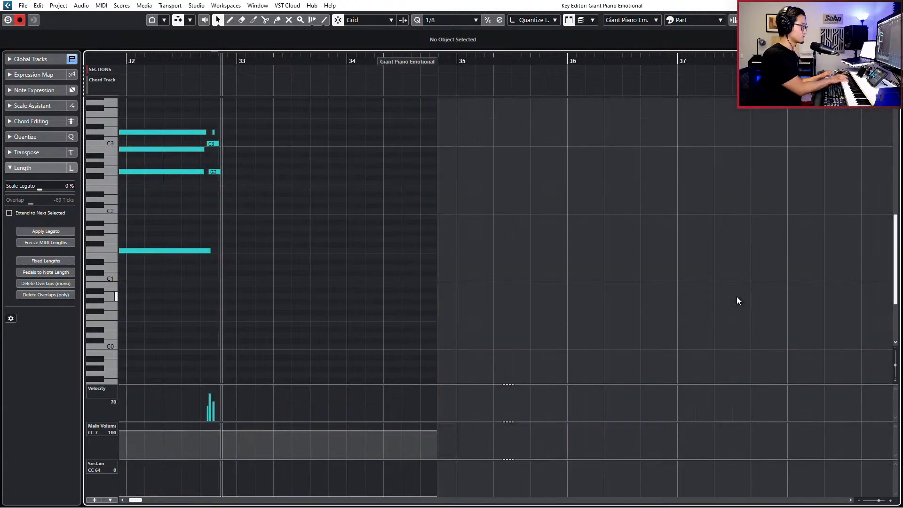
key(space)
scroll(639, 181, down, 2)
scroll(642, 141, right, 3)
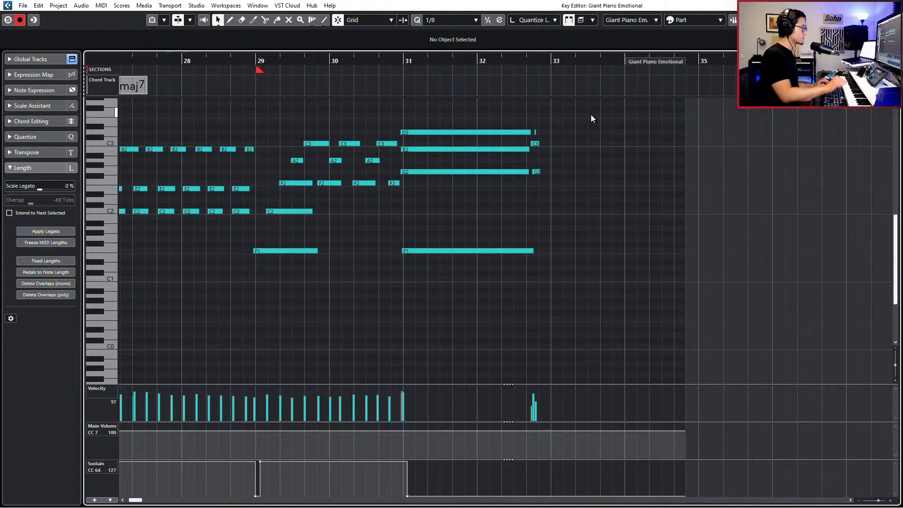
Raise the short G2 near the end of bar 32 to A2 and delete the tiny stray D3 above it
scroll(572, 113, up, 3)
click(504, 171)
key(Up)
key(Up)
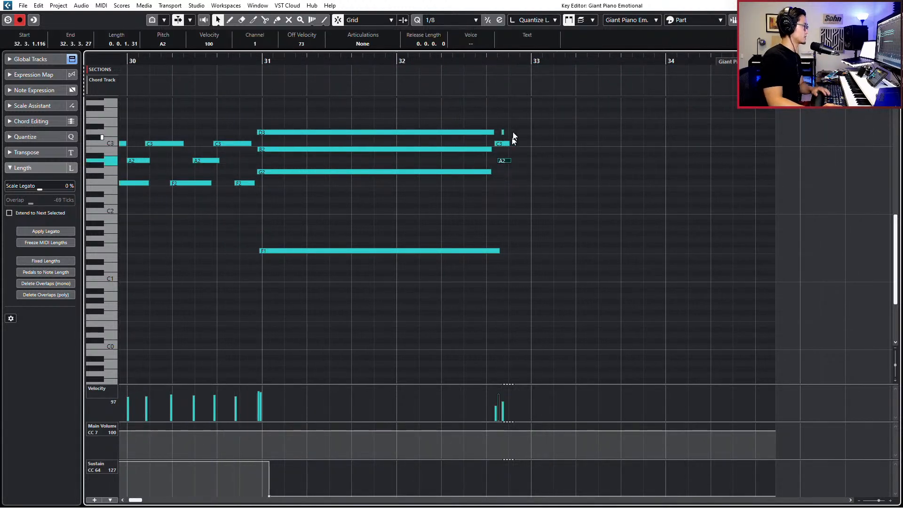
drag(517, 119, 512, 152)
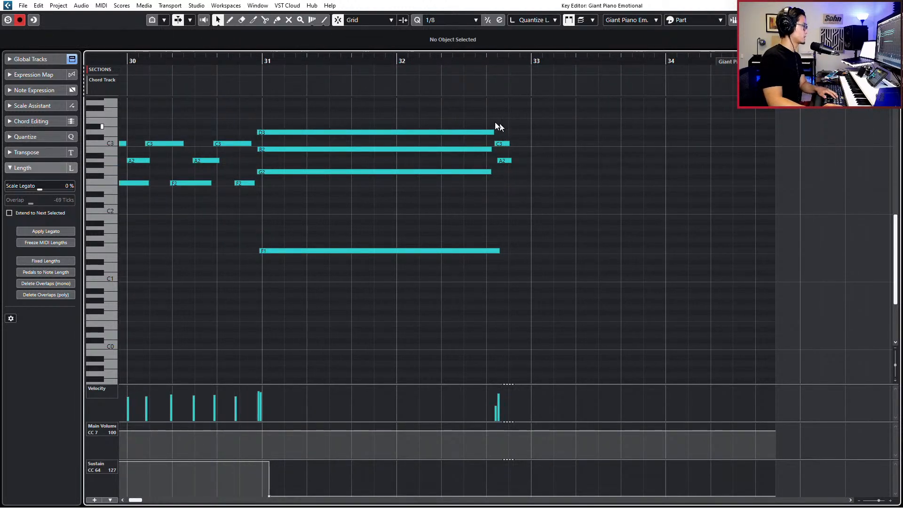
Quantize the ends of the held bar 31 chord and shorten its F1 to end at 32.3 with the other notes
drag(474, 117, 484, 266)
key(alt+q)
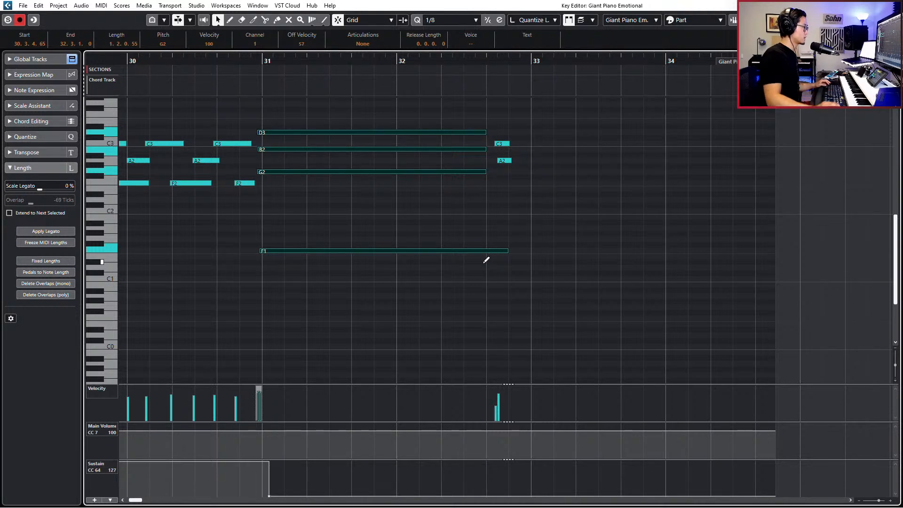
drag(489, 235, 489, 277)
key(alt+shift+Left)
Quantize the closing C3 and A2 to 32.3, lengthen them to one beat, and play the part from bar 27
drag(513, 120, 499, 182)
key(q)
key(alt+shift+Right)
key(KP_0)
key(space)
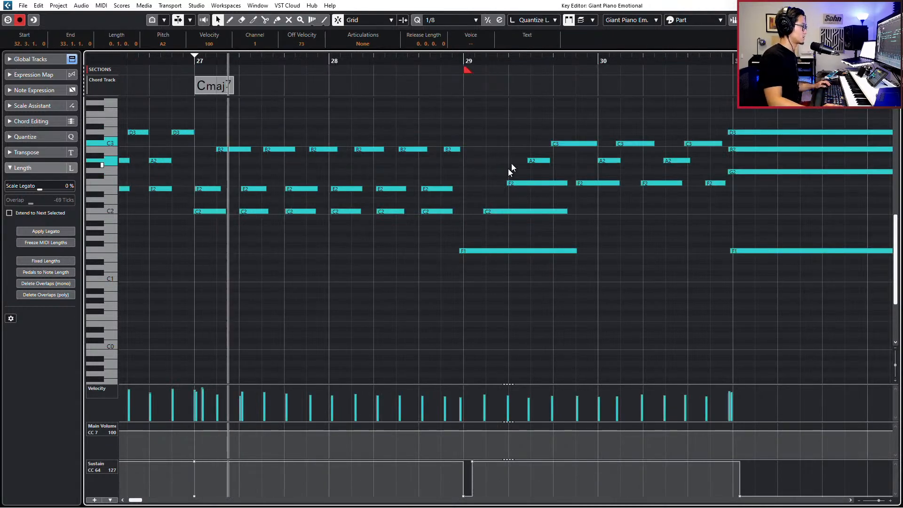
key(g)
scroll(564, 205, right, 3)
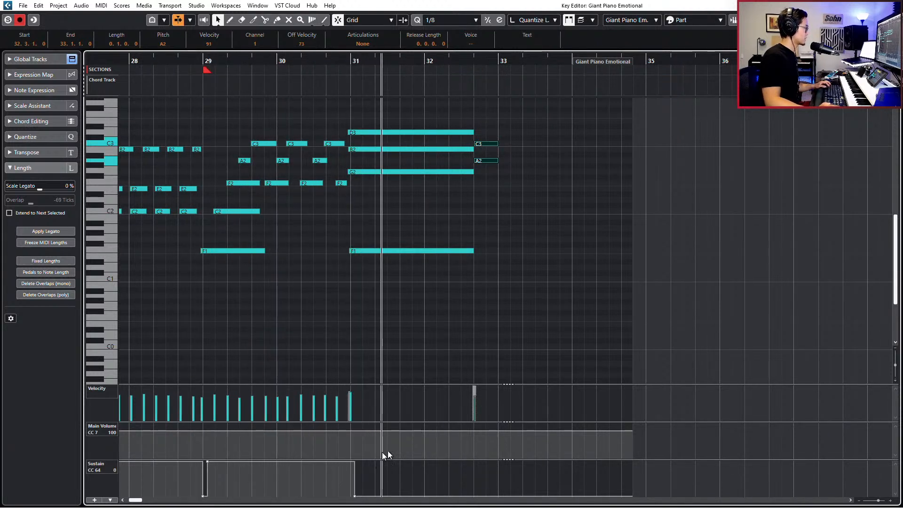
Quantize the rising figure in bars 29 and 30 to the 1/8 grid and play it back
drag(223, 120, 340, 299)
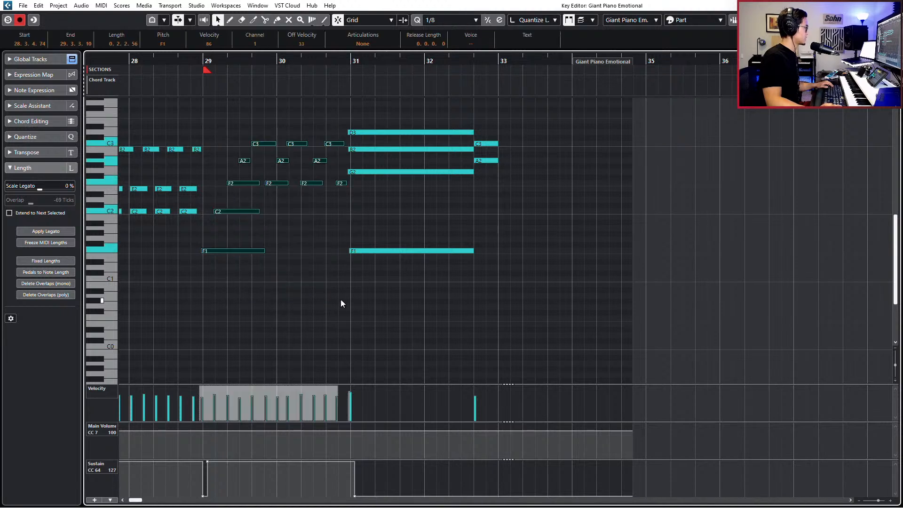
key(q)
key(space)
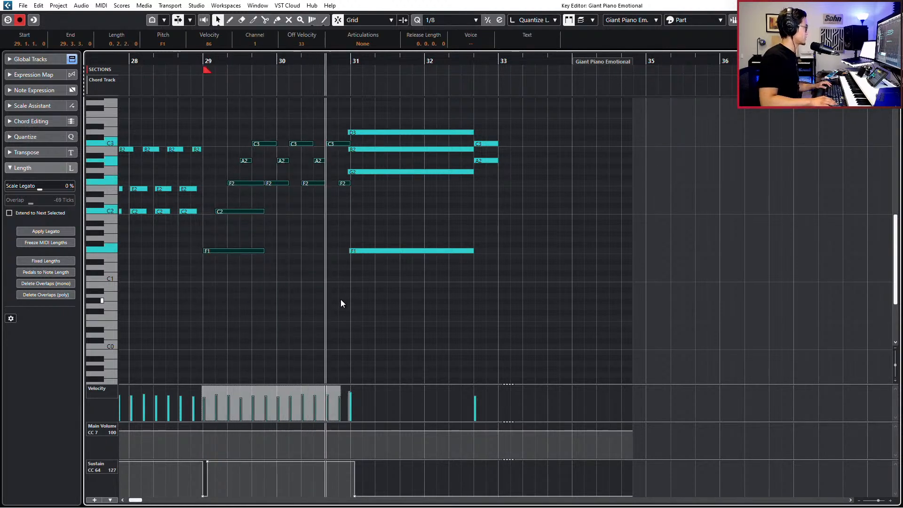
key(space)
Quantize the held chord to the start of bar 31 and shorten its D3 to end at 32.3.1
drag(388, 85, 428, 302)
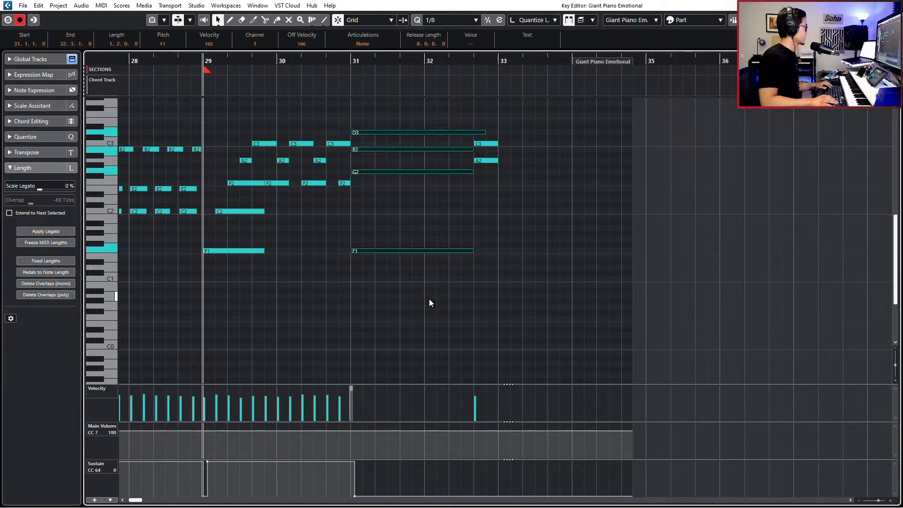
key(KP_Subtract)
click(461, 132)
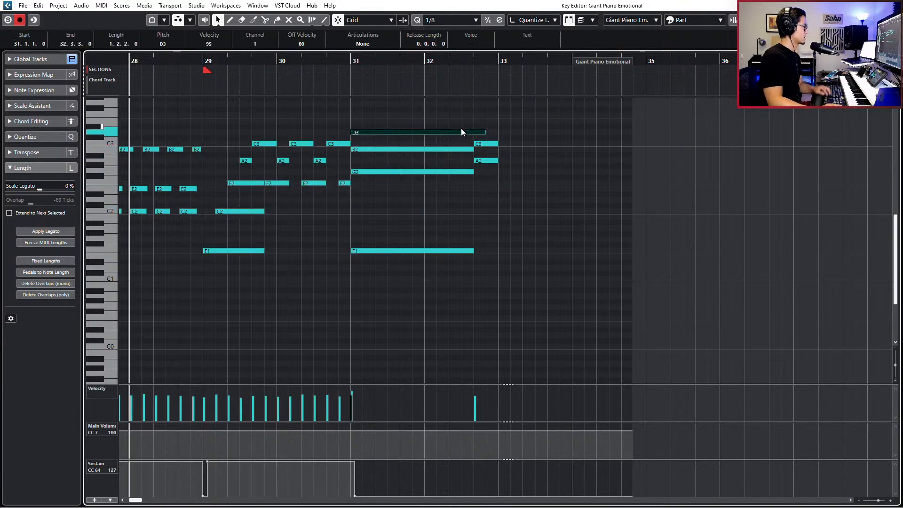
ctrl+scroll(461, 128, down, 1)
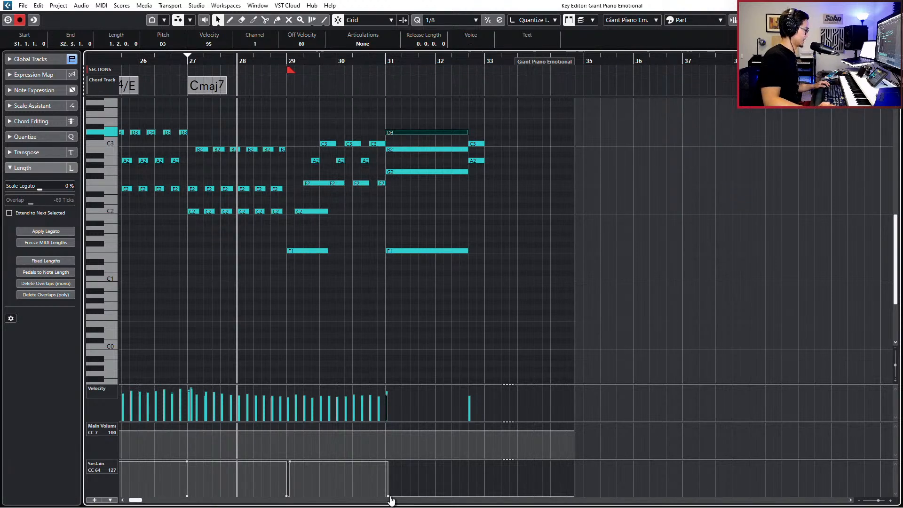
Move the last sustain pedal release earlier to 30.3.3.111, just before bar 31
drag(390, 500, 369, 499)
click(369, 498)
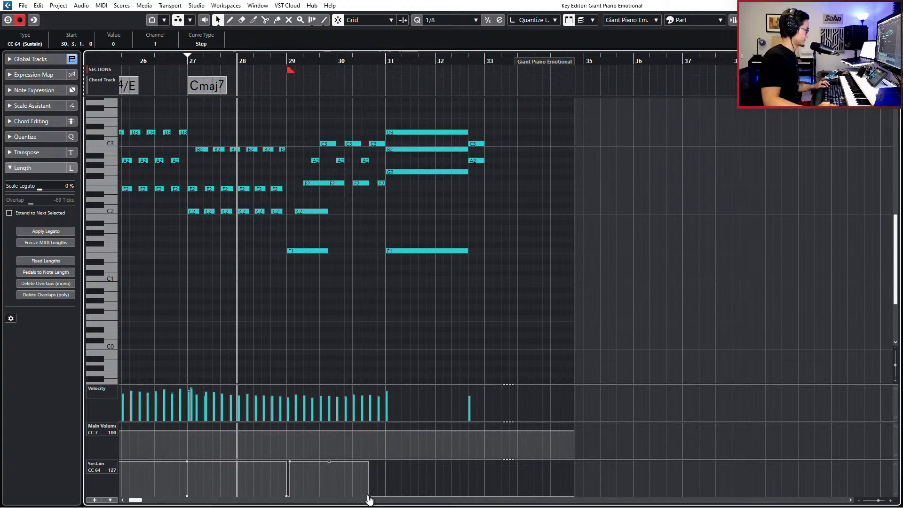
drag(369, 497, 381, 497)
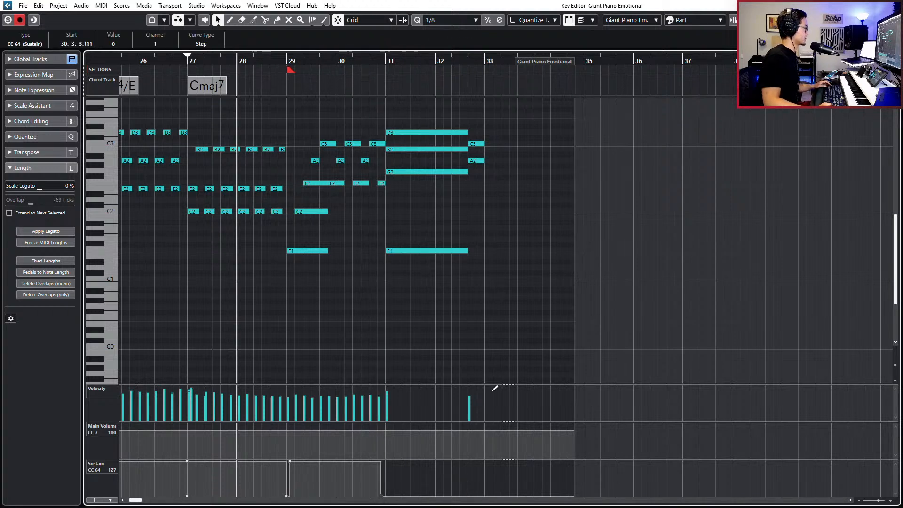
Select the notes from bar 29 onward and extend the end of the Giant Piano Emotional part past bar 35
drag(540, 121, 325, 280)
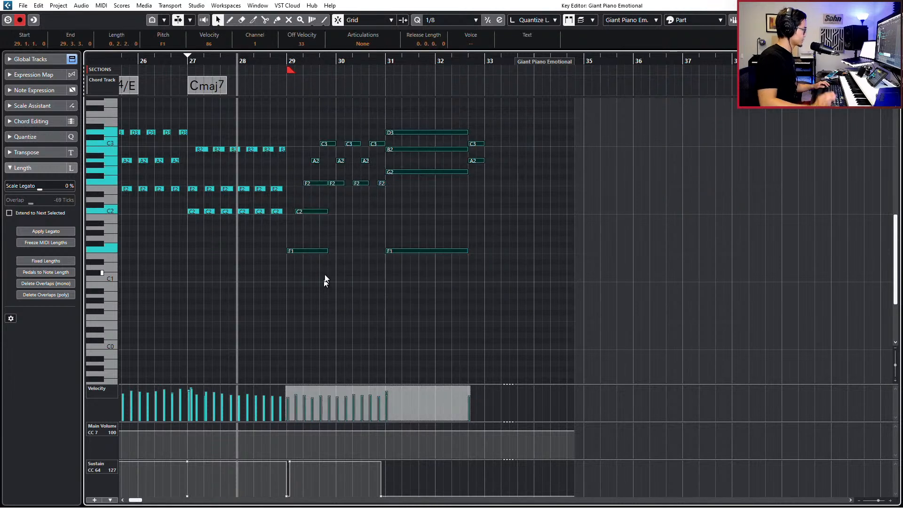
key(ctrl+KP_Add)
key(ctrl+KP_Add)
key(ctrl+KP_Add)
key(ctrl+KP_Add)
key(ctrl+KP_Add)
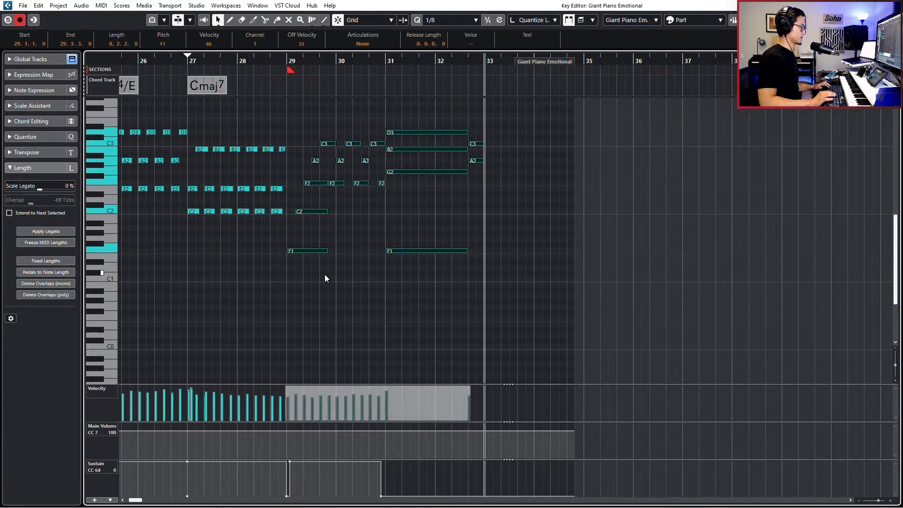
drag(535, 63, 560, 64)
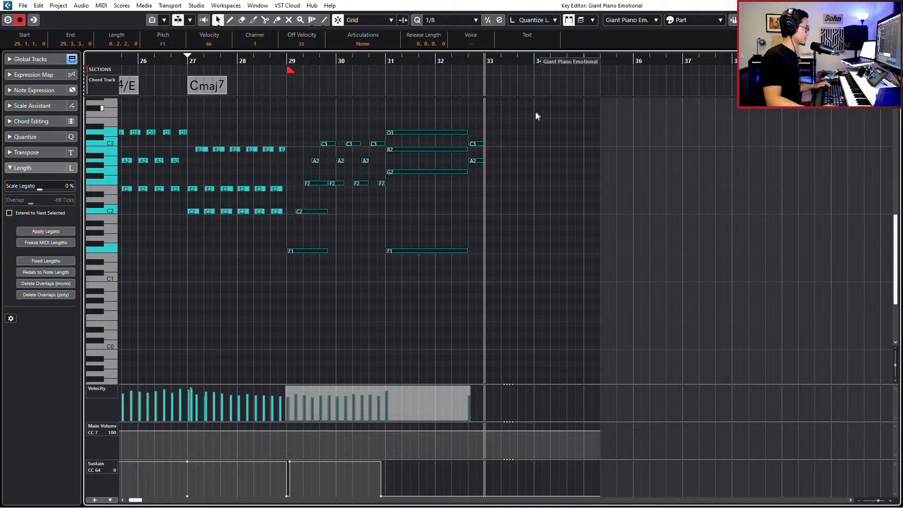
Copy the notes from bar 29 onward with the cursor at their start, and return to the project arrangement
drag(535, 116, 319, 298)
key(l)
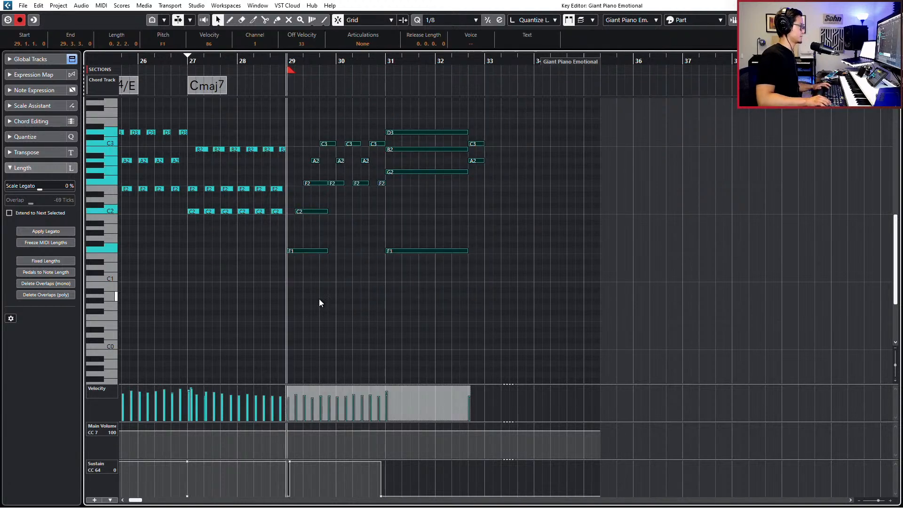
key(Return)
scroll(478, 197, down, 2)
scroll(475, 186, right, 4)
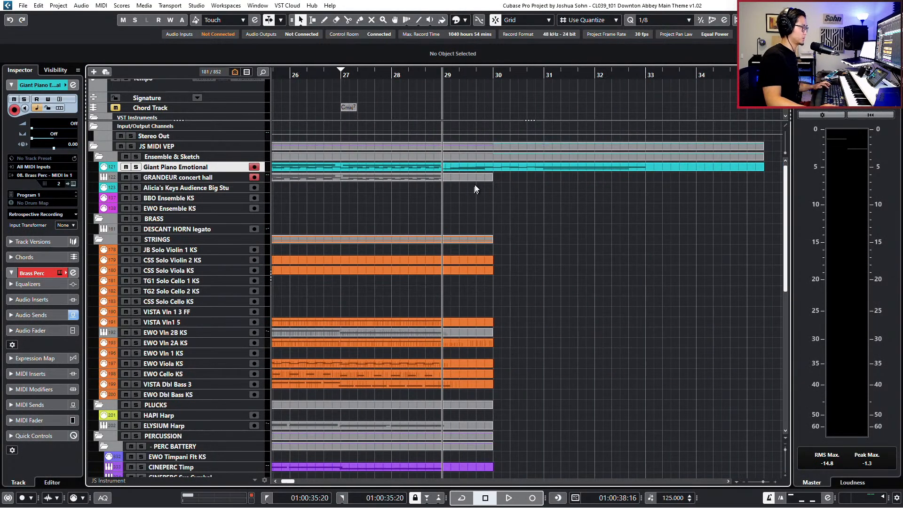
Extend the GRANDEUR concert hall part to the end of the Giant Piano Emotional part and open it for note editing
drag(489, 183, 745, 182)
key(Return)
scroll(705, 194, right, 3)
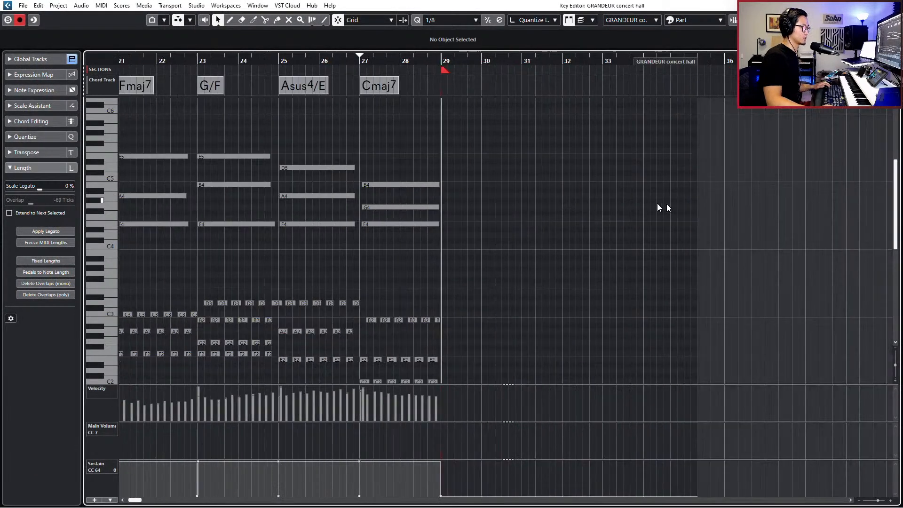
Paste the copied notes at bar 29 and add a sustain pedal-down point shortly after the start of bar 29
key(ctrl+v)
scroll(635, 221, down, 3)
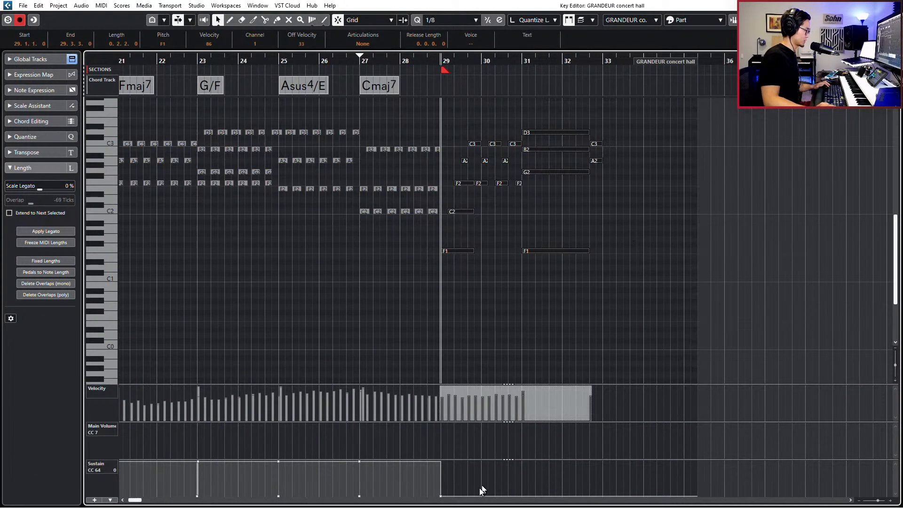
click(450, 460)
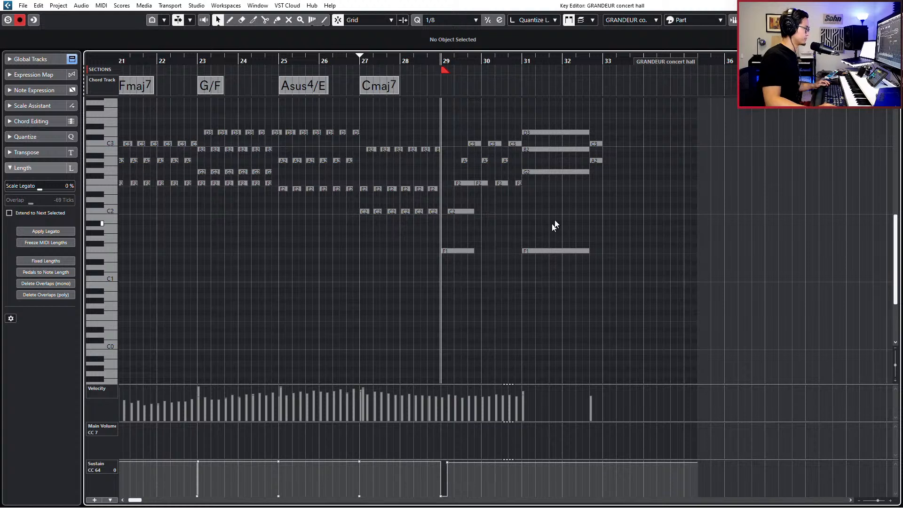
Play back the bars around bar 29 through the bar 31 chord in the GRANDEUR concert hall part
scroll(568, 224, up, 3)
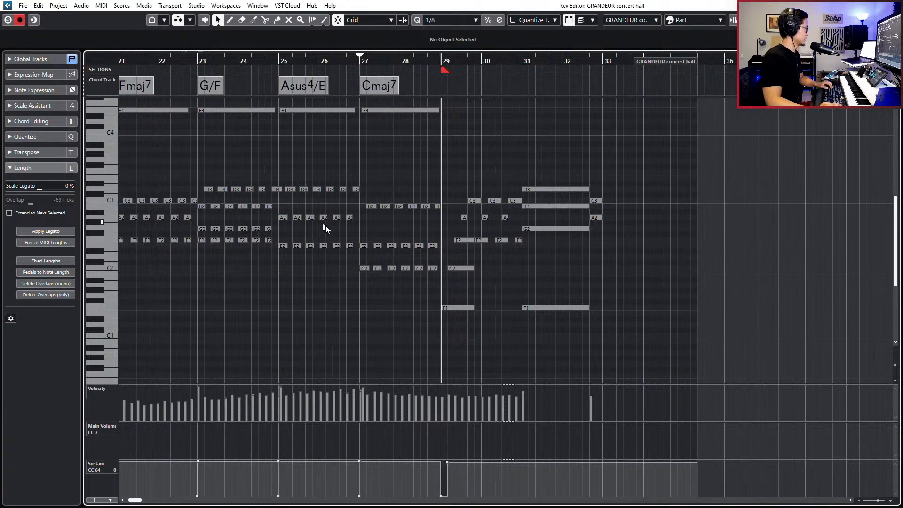
key(space)
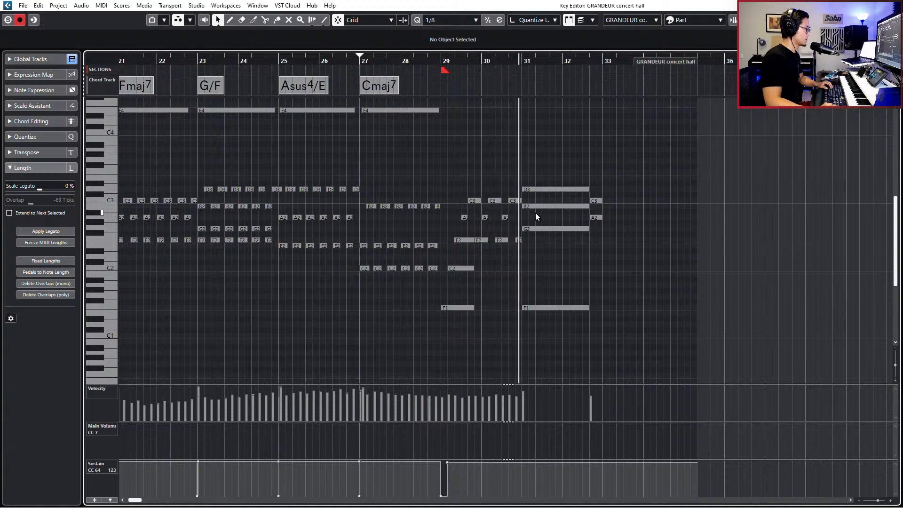
key(space)
key(n)
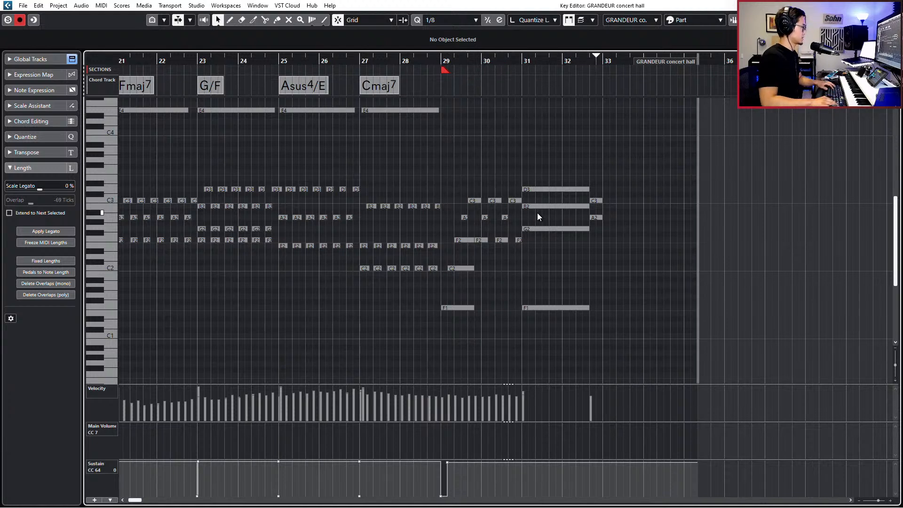
key(b)
key(b)
key(b)
key(space)
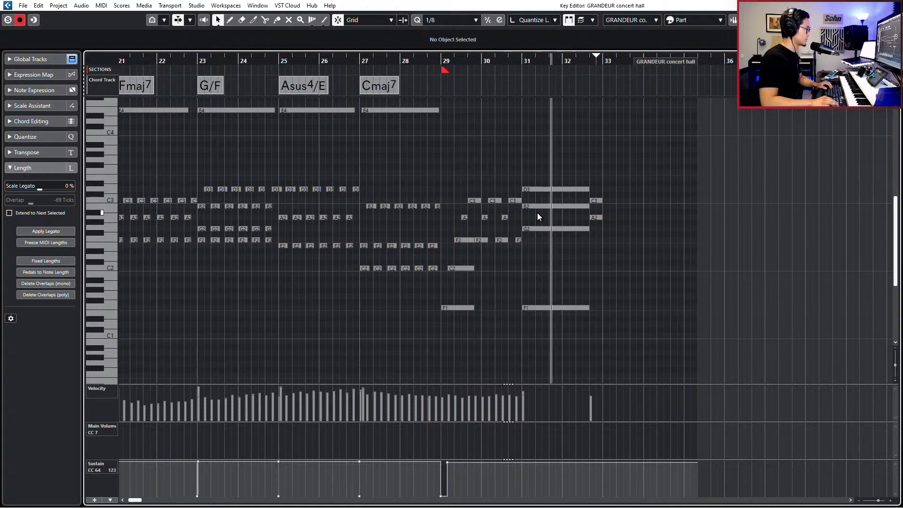
key(space)
Lower the velocity of the bar 31 chord and drop the sustain pedal to 0 at the start of bar 31
drag(570, 152, 554, 363)
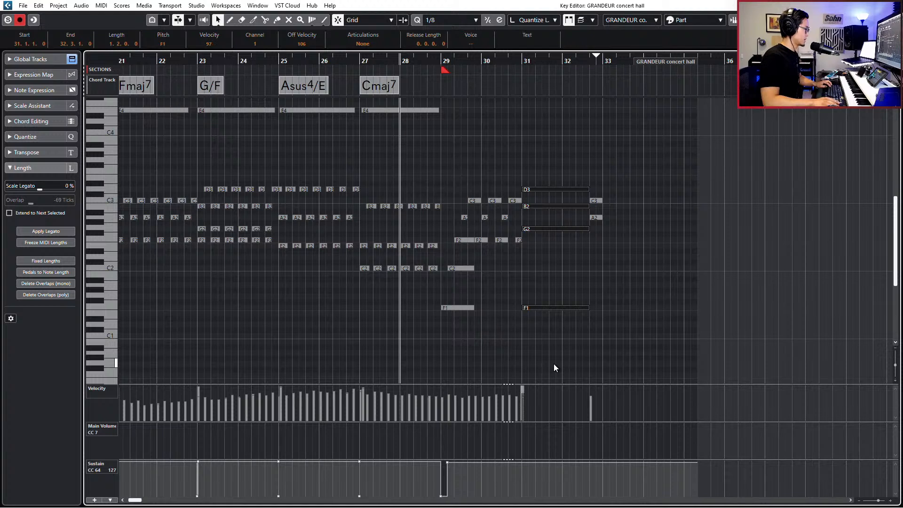
key(alt+Down)
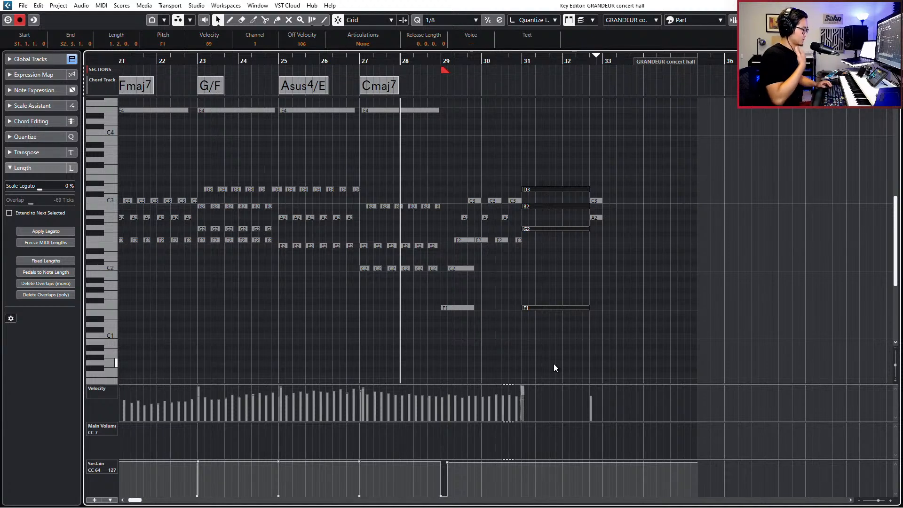
mouse_move(526, 464)
mouse_down()
mouse_move(517, 507)
mouse_move(518, 499)
mouse_up()
key(ctrl+z)
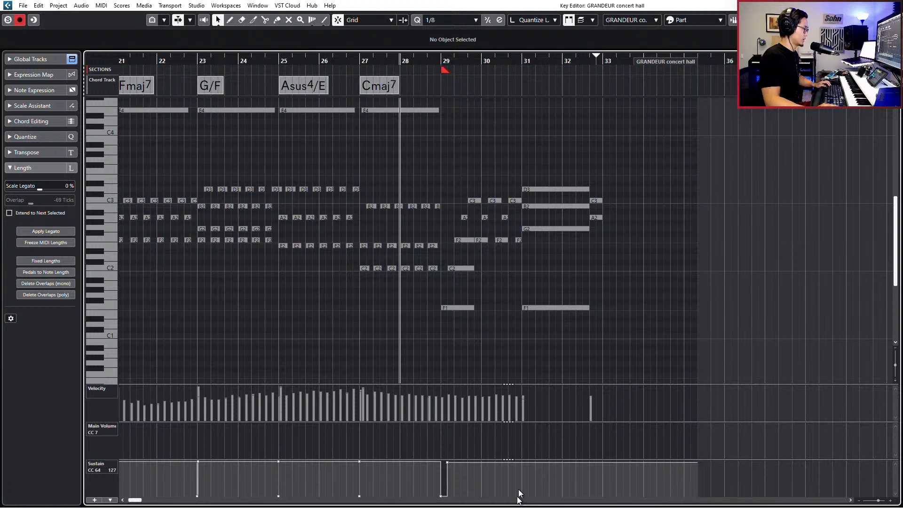
drag(521, 469, 523, 499)
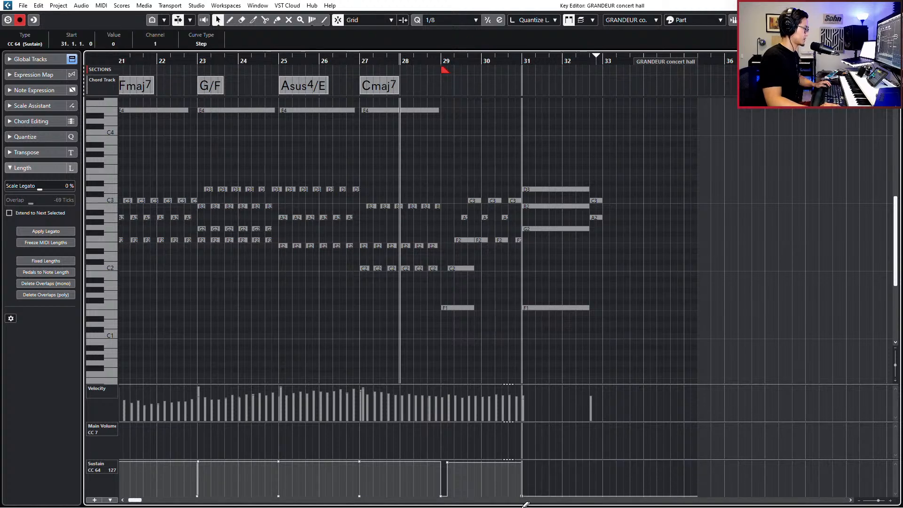
click(589, 496)
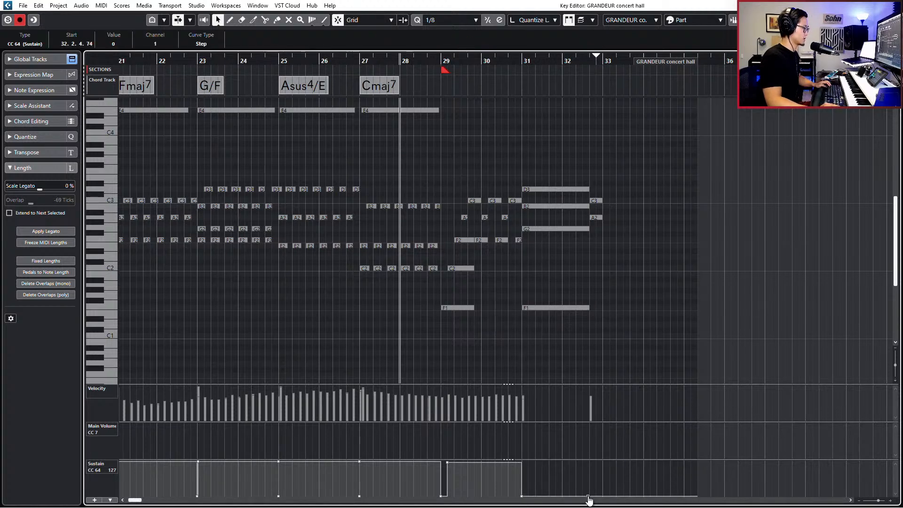
click(627, 466)
key(Return)
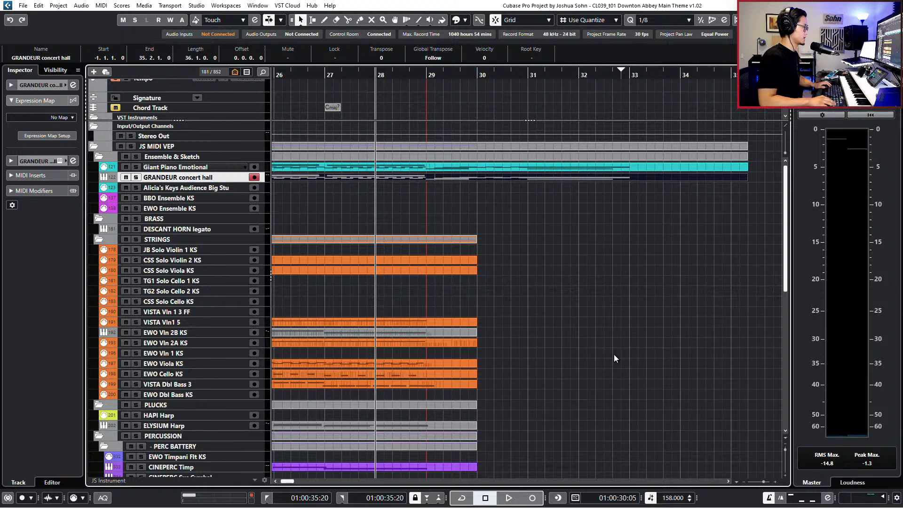
Split the Giant Piano Emotional and GRANDEUR concert hall parts at bar 29 and copy the pieces from bar 29 onward
key(KP_Add)
drag(582, 208, 586, 167)
alt+click(428, 170)
key(ctrl+c)
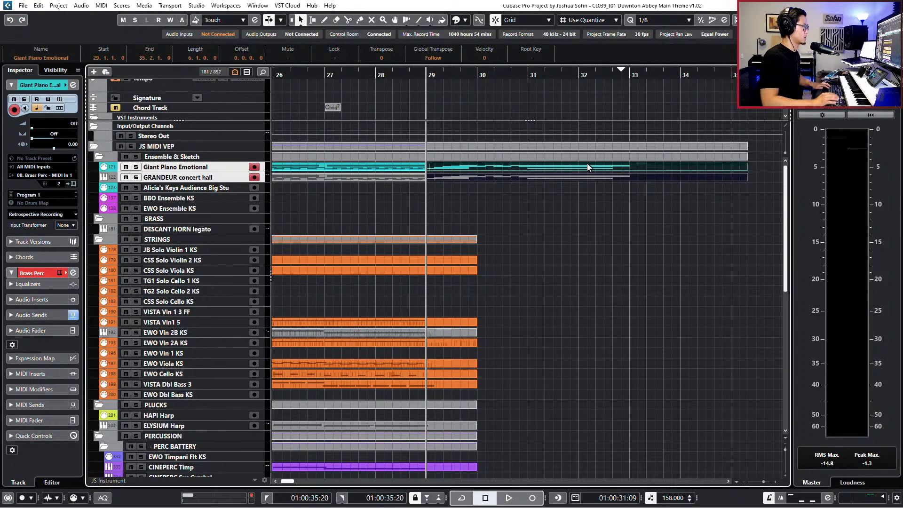
Paste the copied parts of both piano tracks at bar 33 and move the project cursor back before bar 29
key(KP_Add)
key(KP_Add)
key(KP_Add)
key(KP_Add)
key(ctrl+v)
key(KP_Subtract)
key(KP_Subtract)
key(KP_Subtract)
key(KP_Subtract)
key(KP_Subtract)
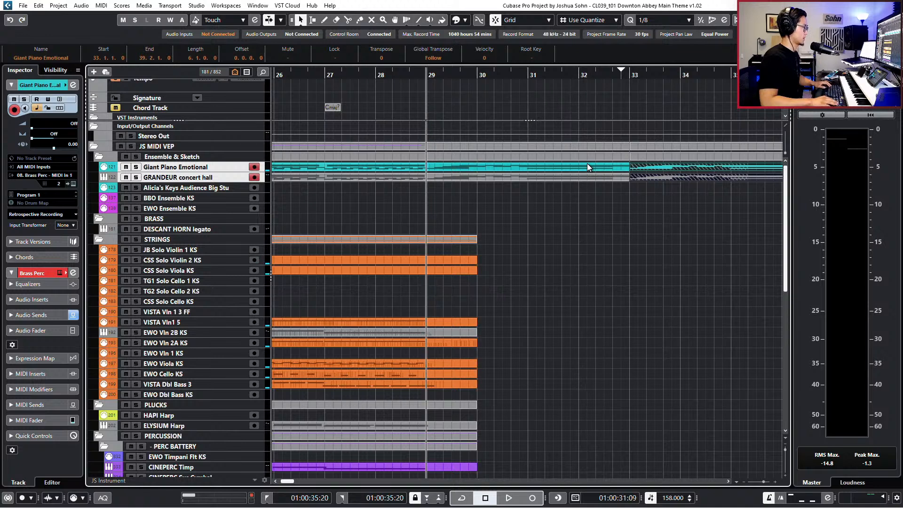
Glue the earlier, bar 29 and bar 33 parts into one continuous part on each piano track
click(616, 181)
drag(618, 170, 625, 173)
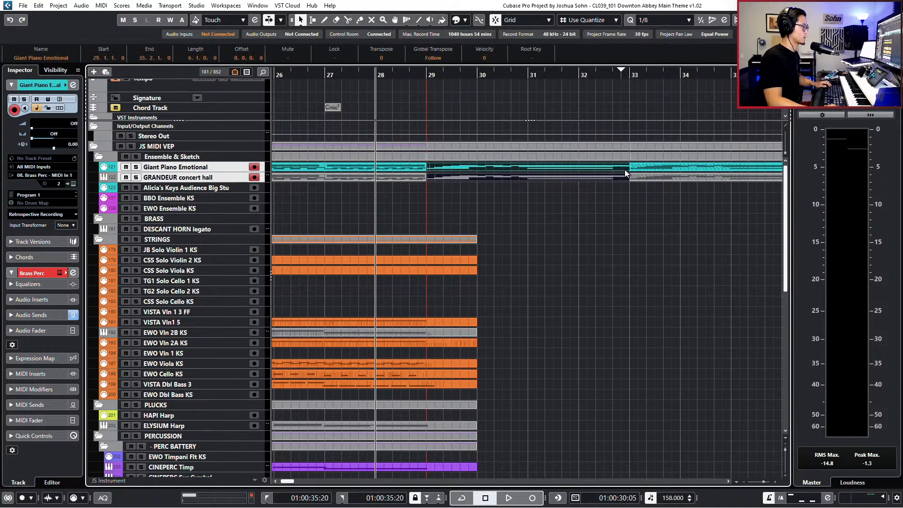
click(656, 168)
drag(629, 180, 612, 166)
key(ctrl+g)
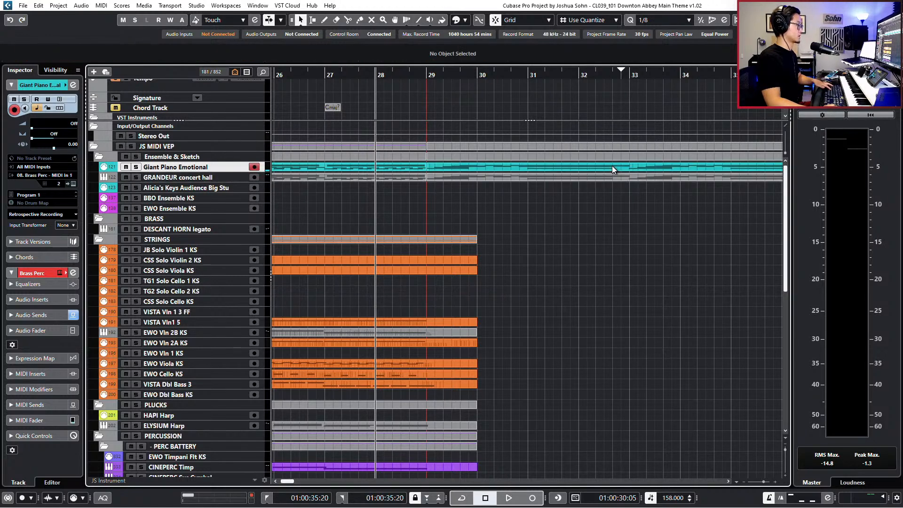
drag(587, 203, 520, 166)
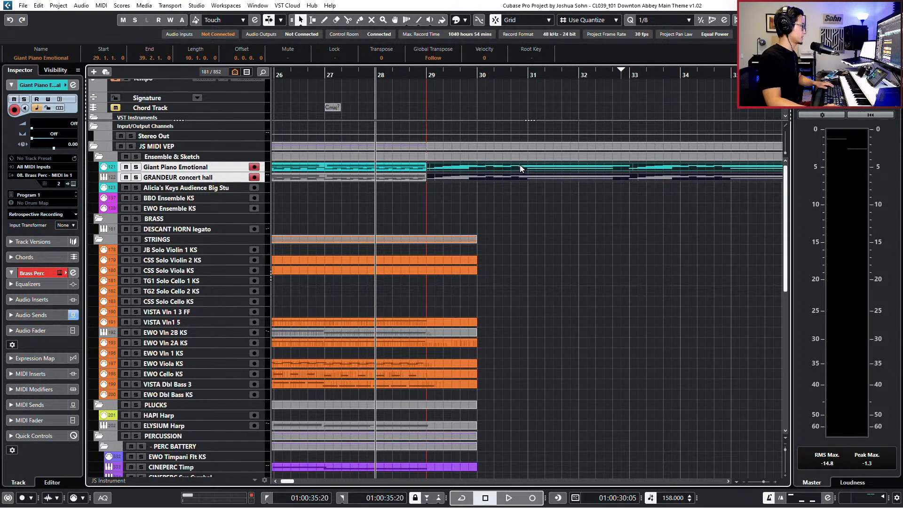
drag(412, 188, 444, 165)
key(ctrl+g)
Open both piano parts together for note editing and play back the passage through the repeated figure at bar 33
key(space)
drag(556, 185, 574, 168)
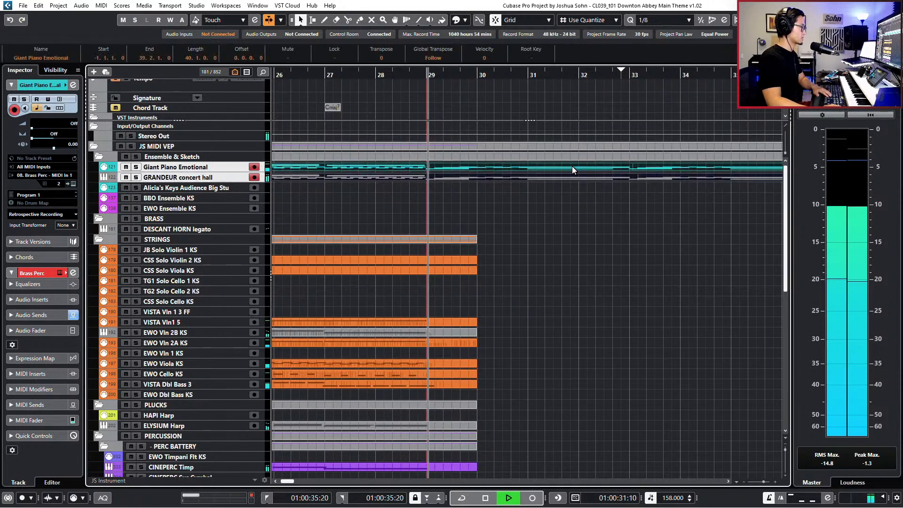
key(Return)
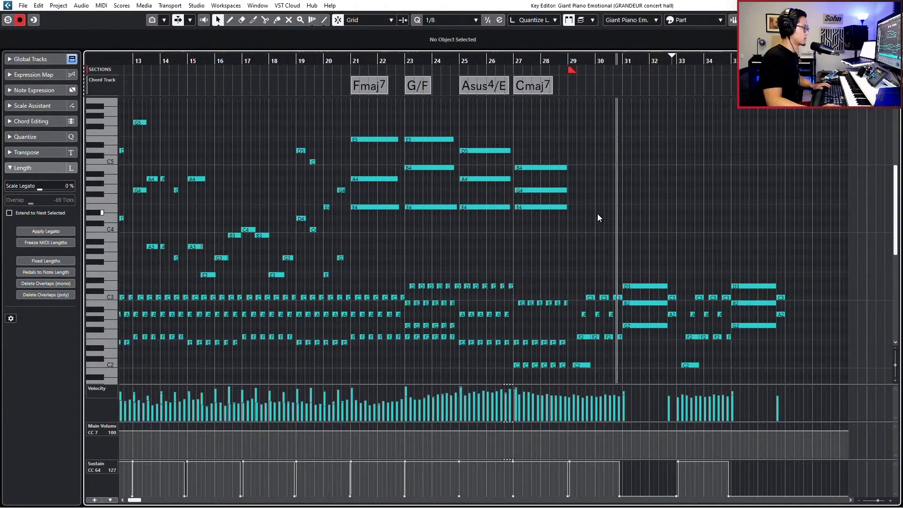
key(f)
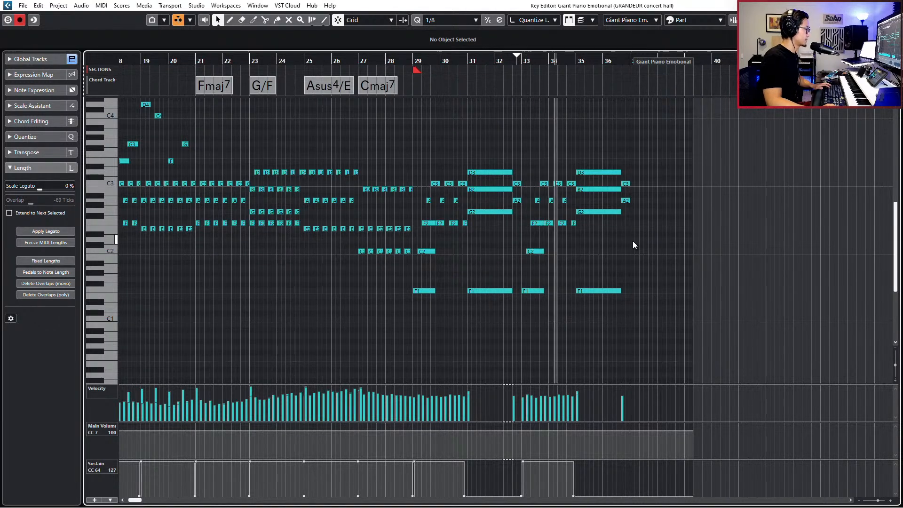
key(space)
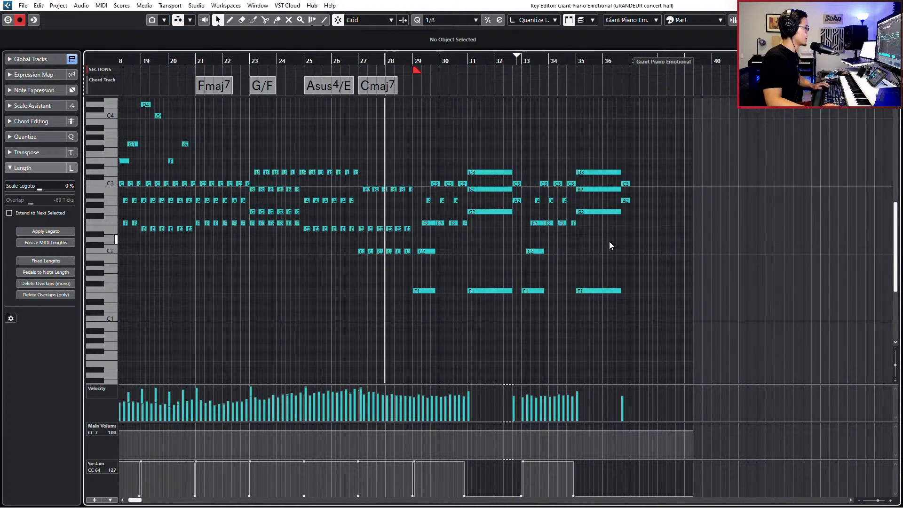
Switch the part editing mode to edit both parts together and raise the D3 of the bar 35 chord to E3
scroll(611, 225, up, 1)
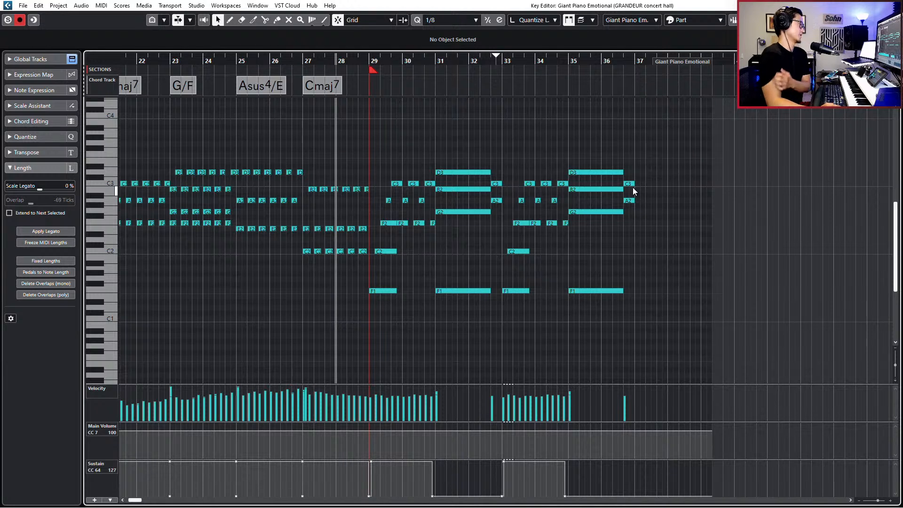
drag(605, 189, 603, 184)
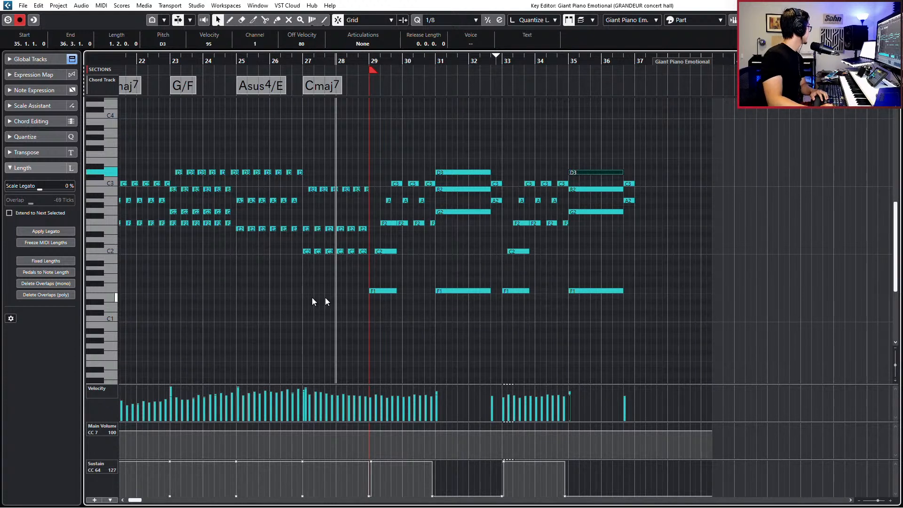
click(609, 225)
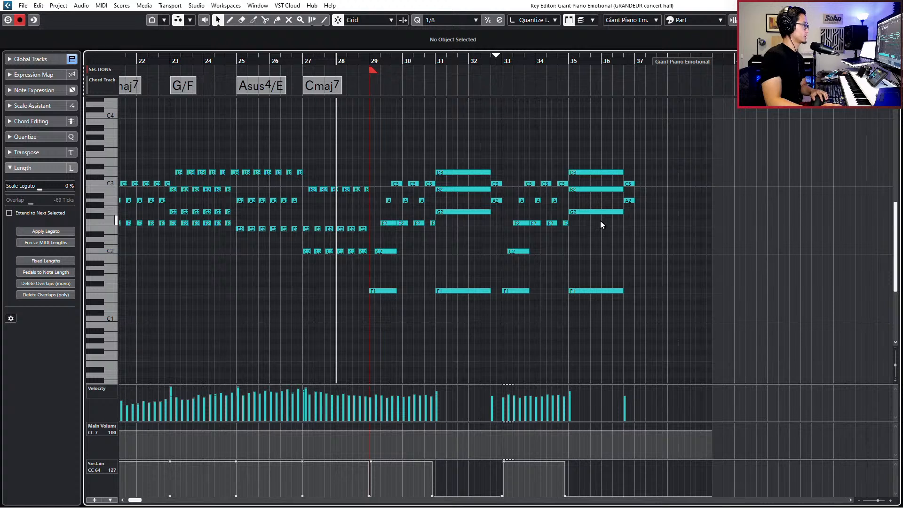
click(594, 173)
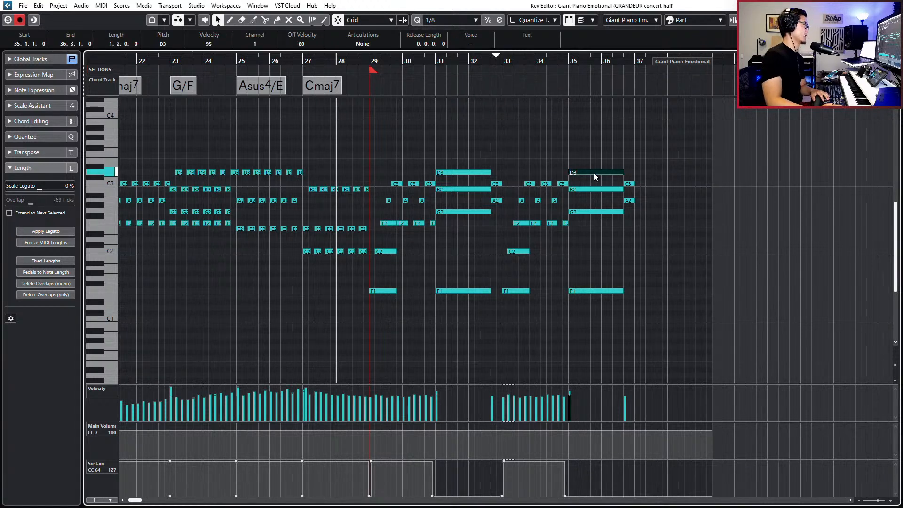
mouse_move(594, 173)
mouse_down()
mouse_move(596, 165)
mouse_move(597, 182)
mouse_up()
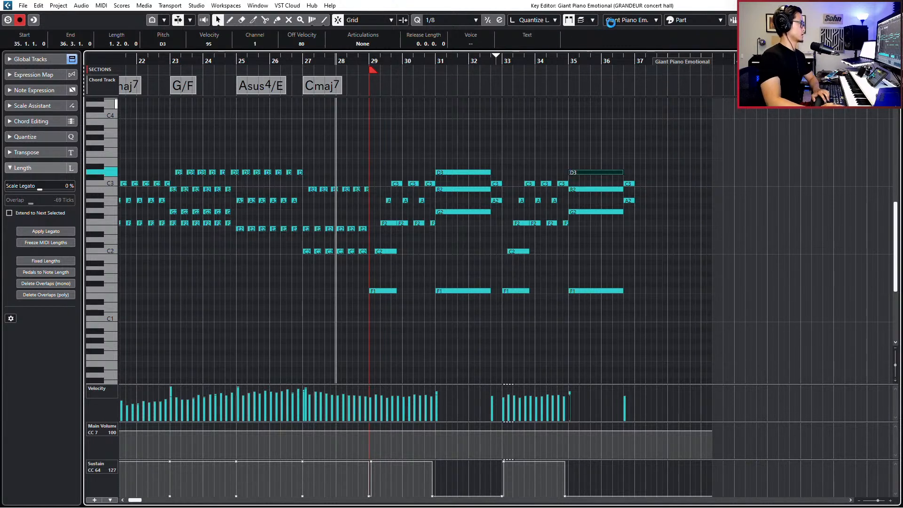
click(593, 21)
click(595, 32)
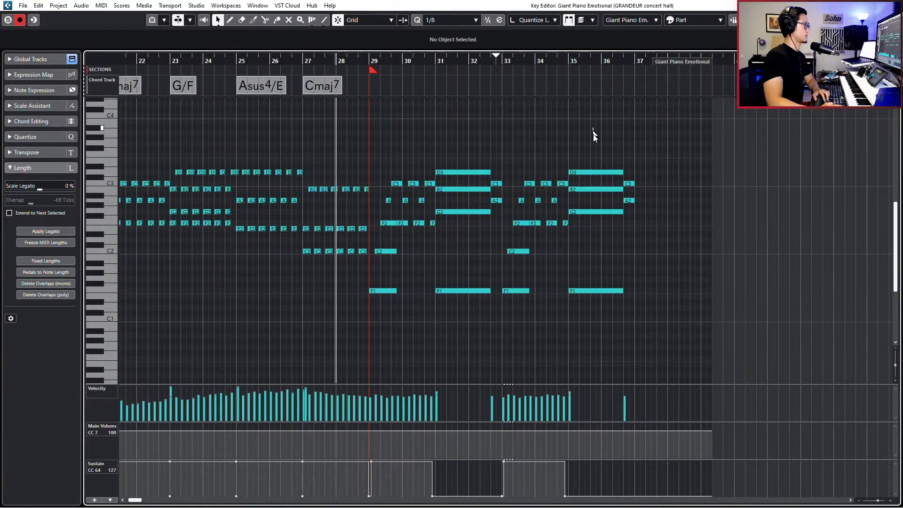
click(594, 172)
key(Up)
key(Up)
Lower the B2 of the bar 35 chord to A2
click(600, 198)
click(603, 212)
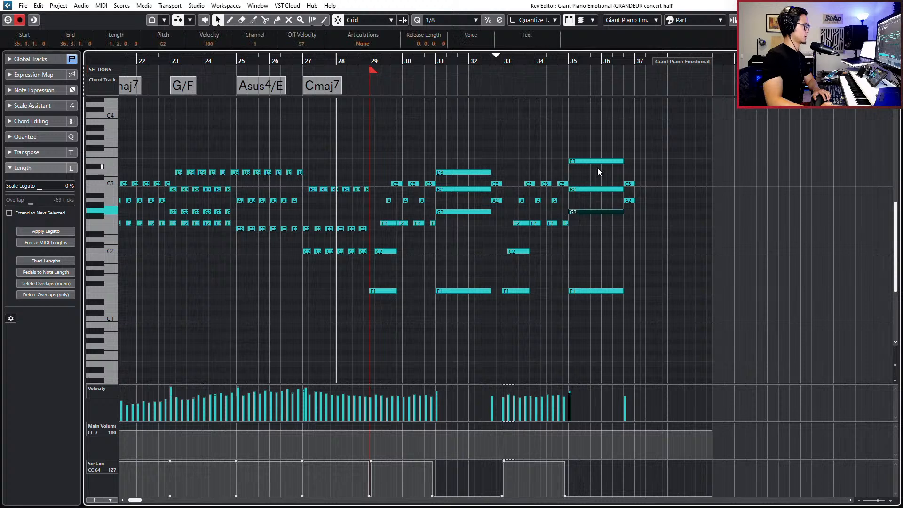
click(598, 171)
click(598, 191)
key(Down)
key(Down)
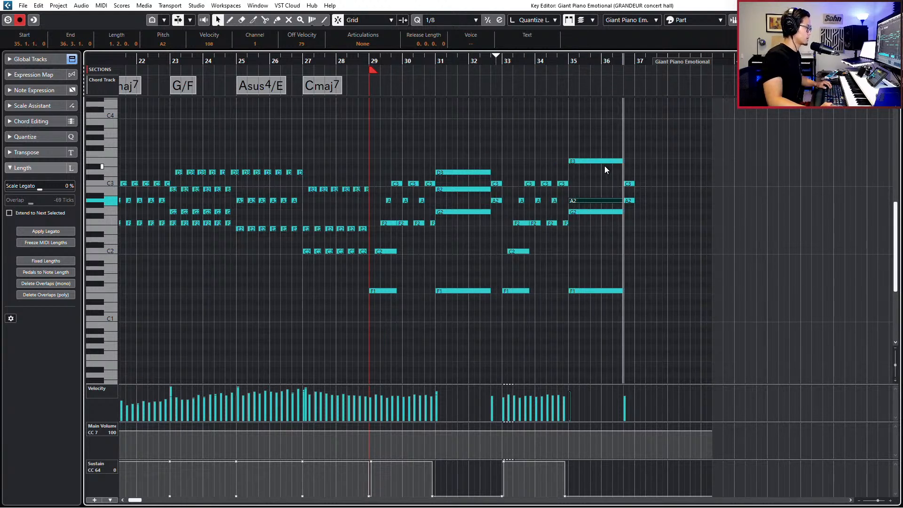
Raise the two short notes just before bar 37 to D3 and B2 and play back the ending
key(space)
drag(638, 173, 628, 209)
key(Up)
key(Up)
key(Up)
key(Up)
key(space)
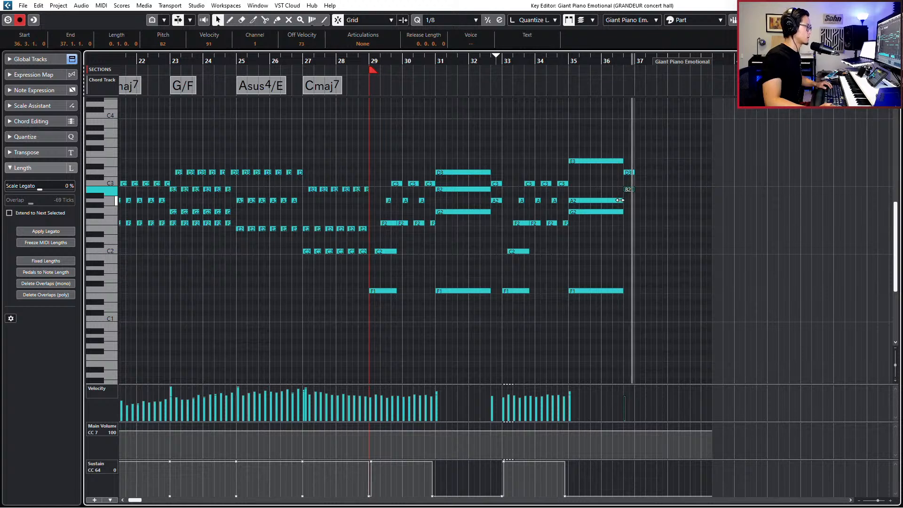
key(space)
Play back the passage and lower the velocity of the last F2 notes before bars 31 and 35 to 69
key(KP_Subtract)
scroll(567, 220, up, 2)
click(567, 218)
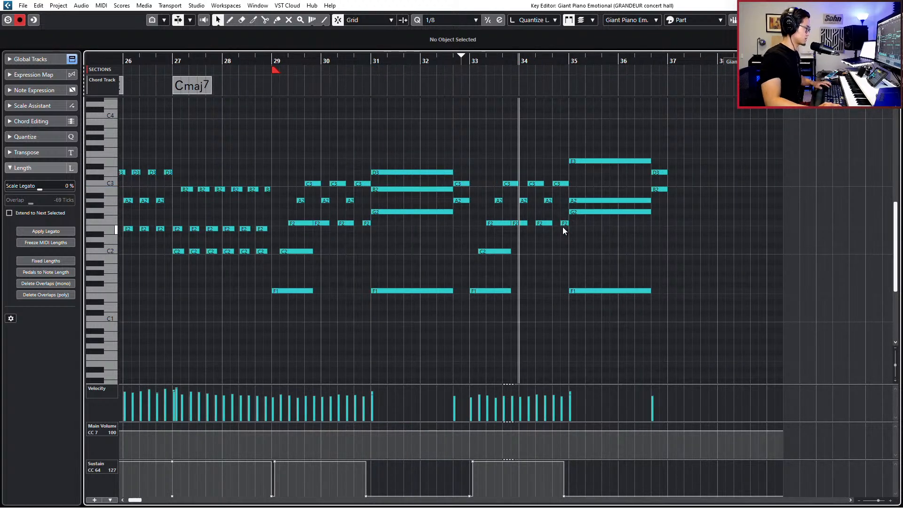
click(563, 225)
click(367, 223)
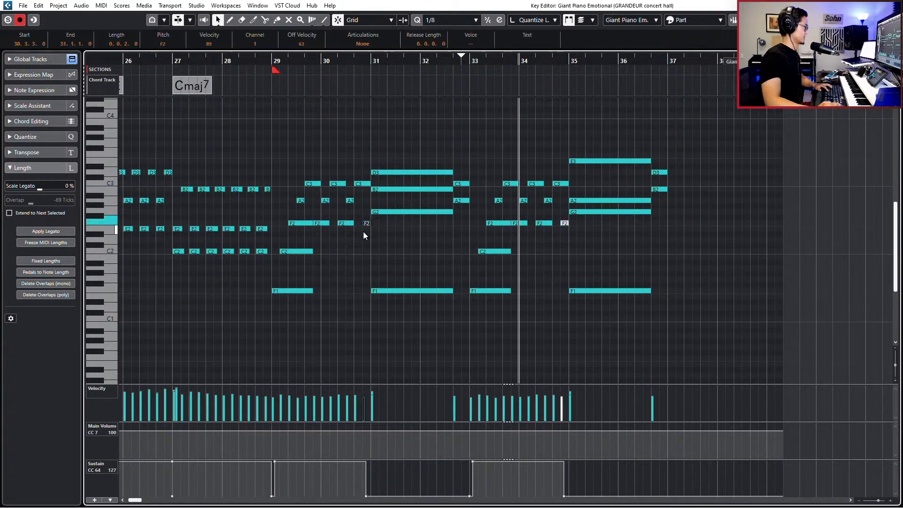
key(shift+m)
key(KP_Subtract)
key(KP_Subtract)
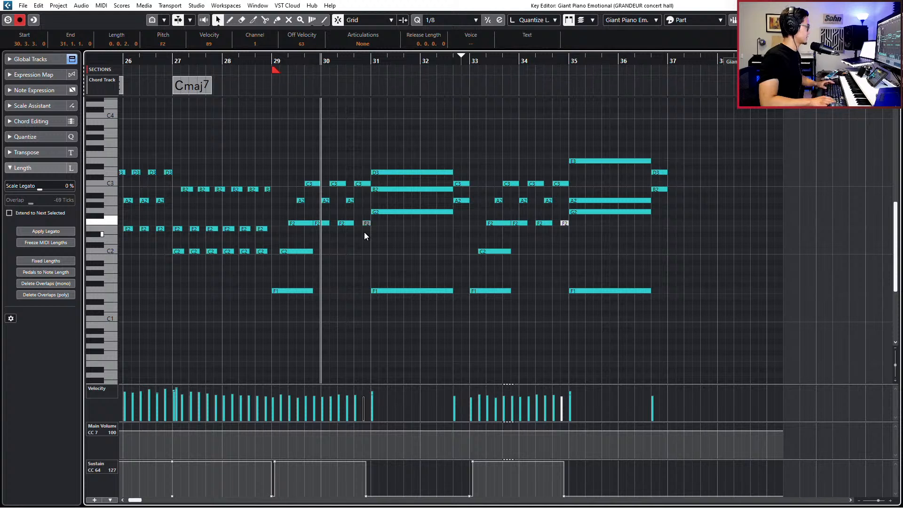
key(KP_Subtract)
key(space)
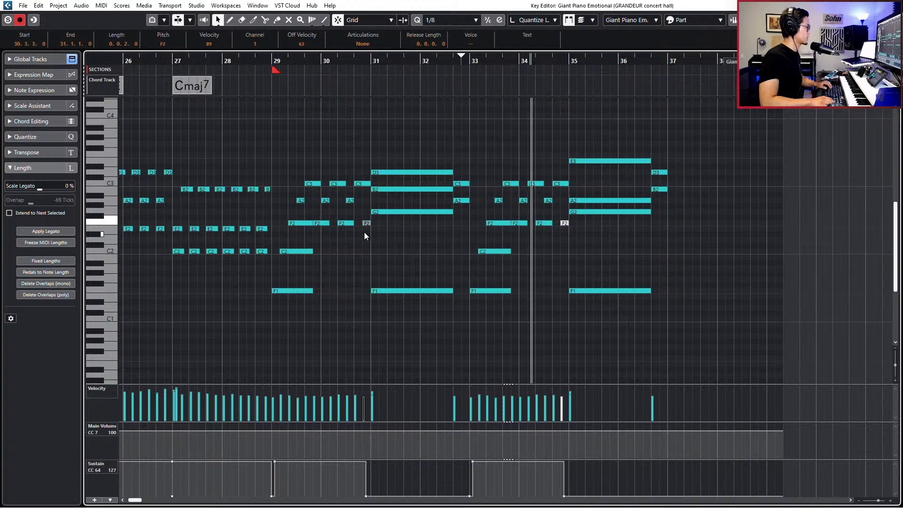
key(space)
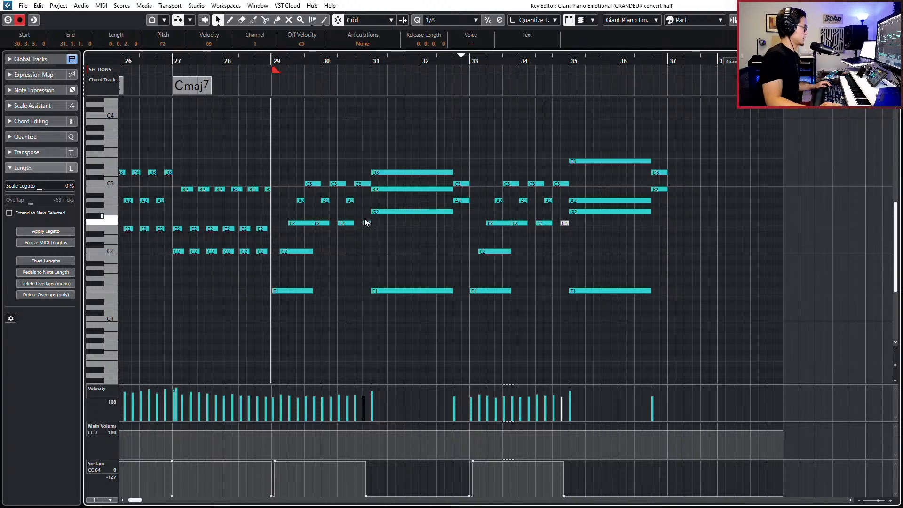
drag(605, 252, 568, 214)
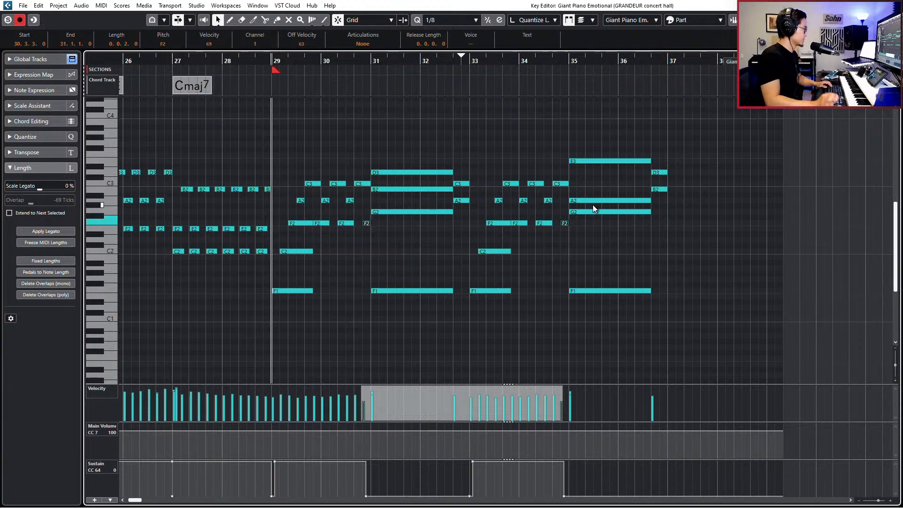
Delay the start of the upper three notes of the bar 35 chord slightly behind its F1 bass note
drag(448, 162, 399, 306)
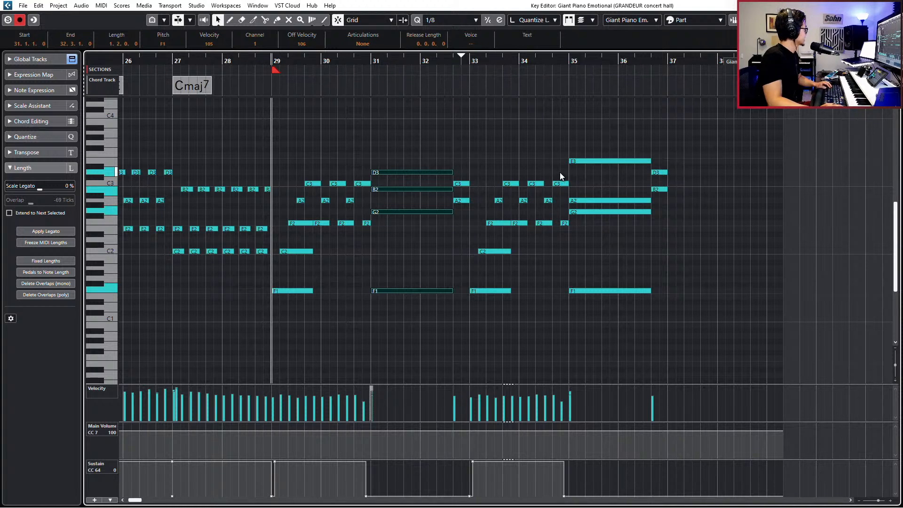
drag(590, 150, 598, 240)
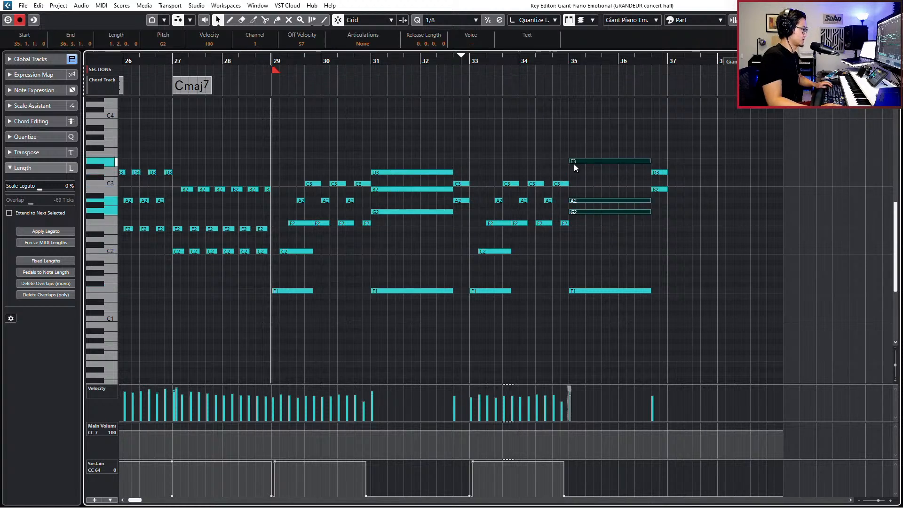
click(572, 161)
drag(572, 161, 574, 161)
Stagger the starts of the G2, B2 and D3 in the bar 31 chord slightly after the F1, with D3 entering last
drag(418, 160, 392, 216)
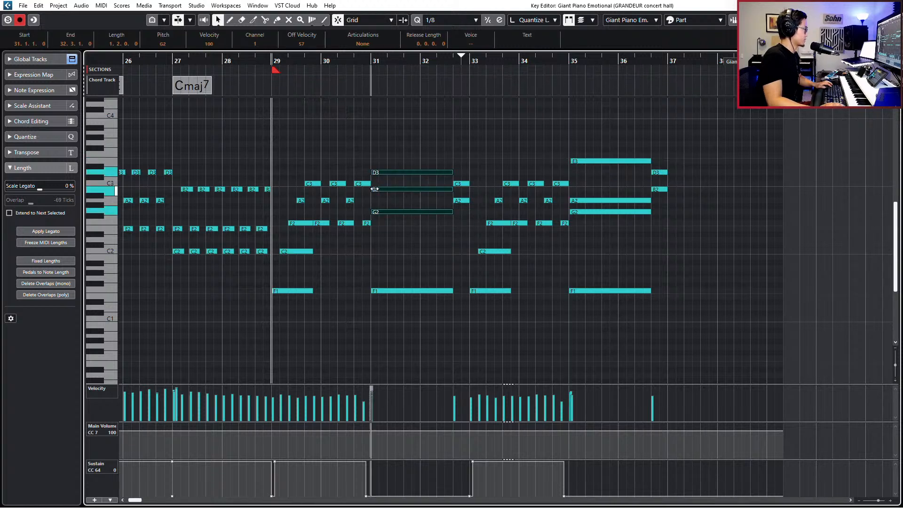
click(379, 173)
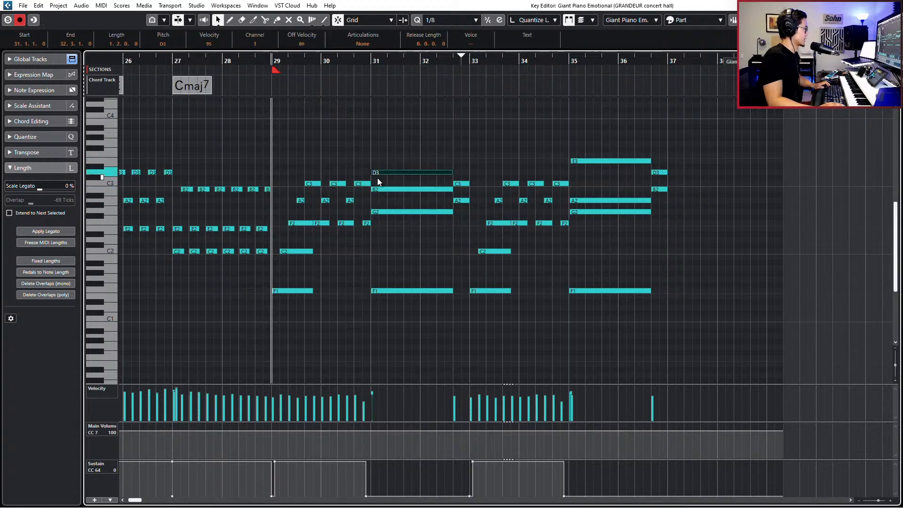
click(373, 172)
click(374, 189)
Delay the E3 of the bar 35 chord to start at 35.1.1.58 and play back the rolled chords
click(575, 161)
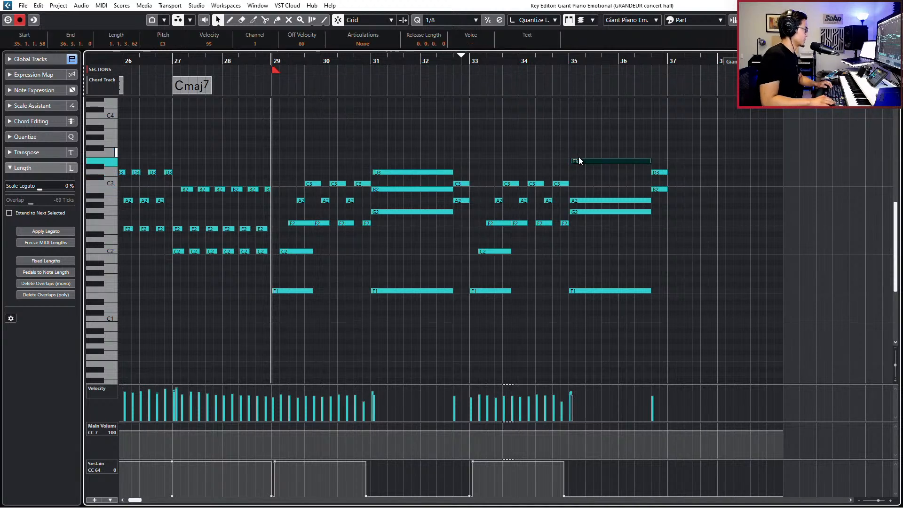
key(space)
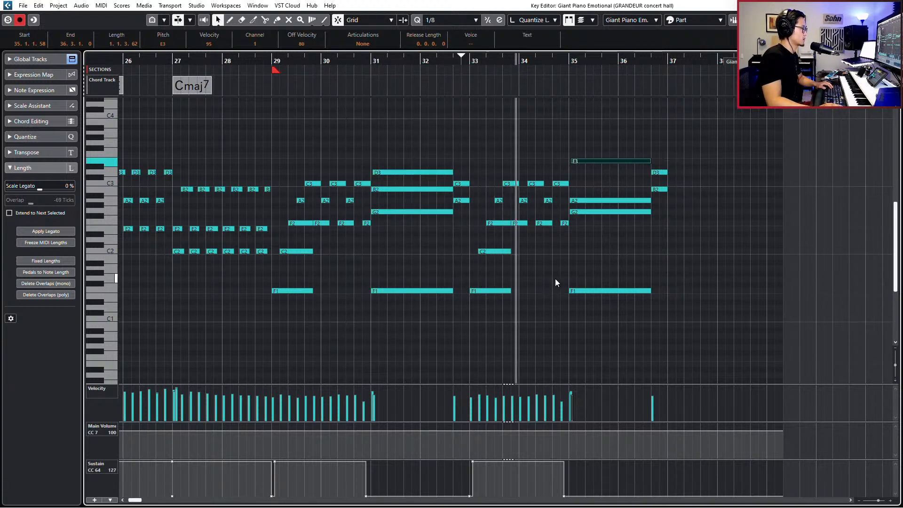
key(space)
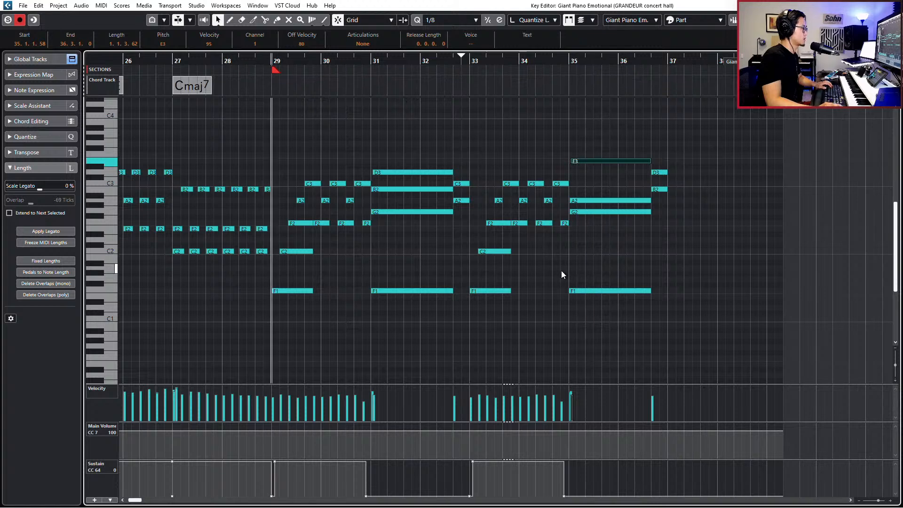
Lower the short F2 just before bar 35 to C2 with a velocity of 77 and play back the passage
scroll(561, 273, up, 3)
click(564, 258)
click(572, 221)
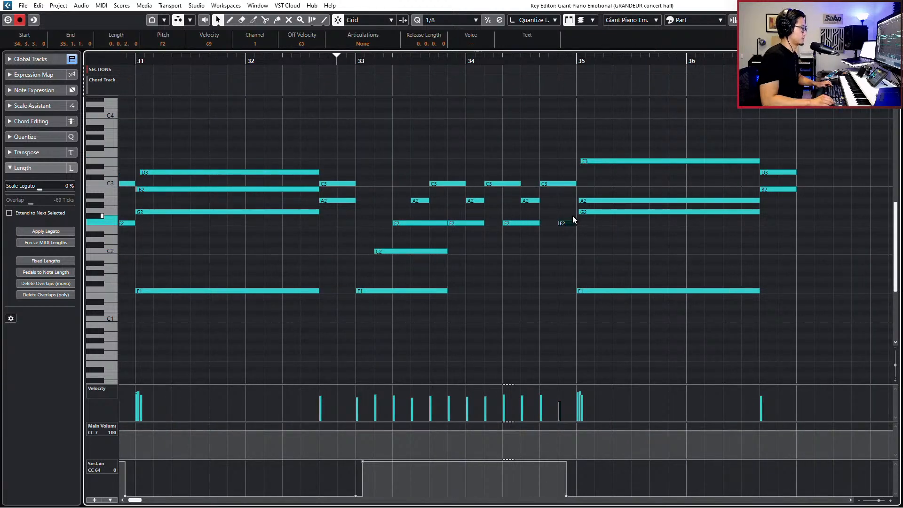
key(l)
key(KP_Subtract)
key(Down)
key(Down)
key(Down)
key(Down)
key(Down)
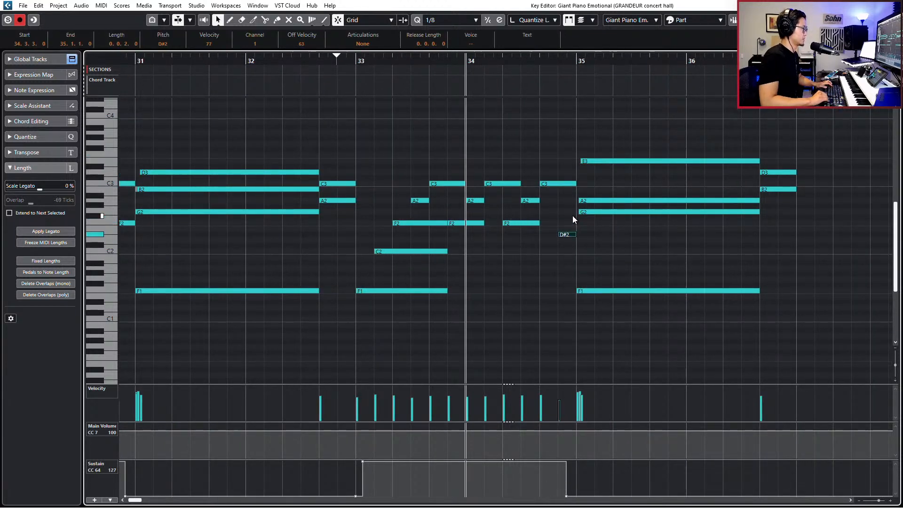
key(KP_Subtract)
key(KP_Subtract)
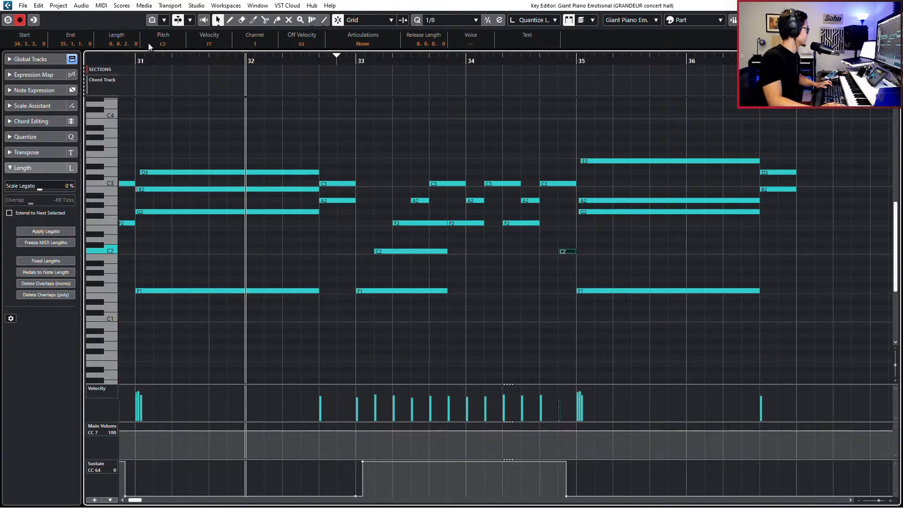
key(space)
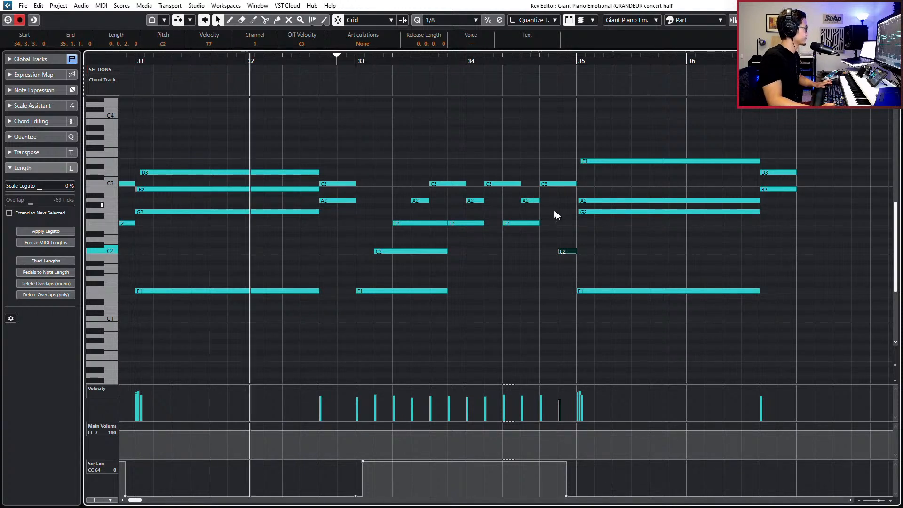
Audition the passage from bar 32 and shorten the C3 and A2 notes just before bar 33 to a length of 0.0.3.90
scroll(569, 228, down, 2)
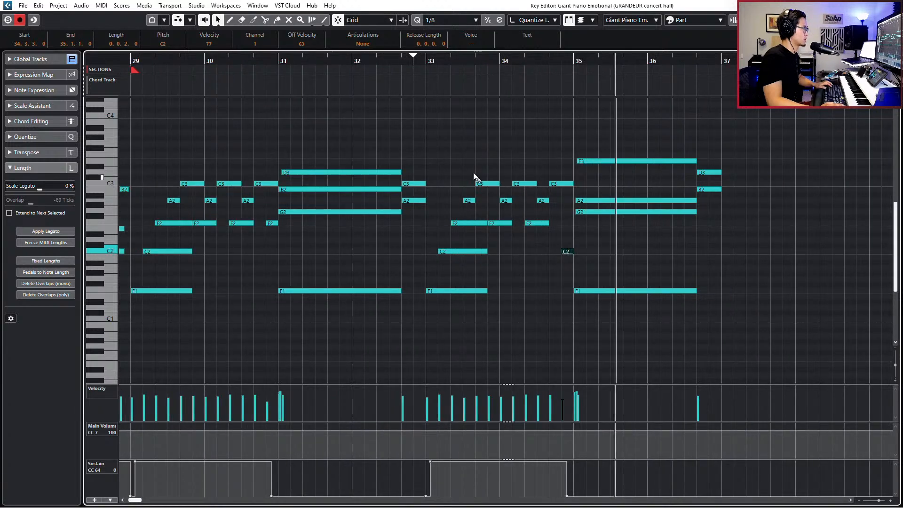
key(space)
click(415, 164)
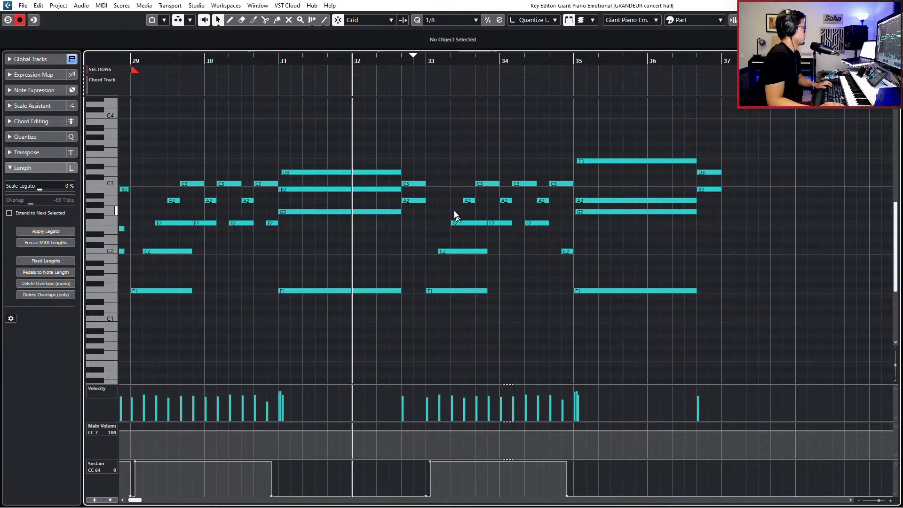
click(420, 200)
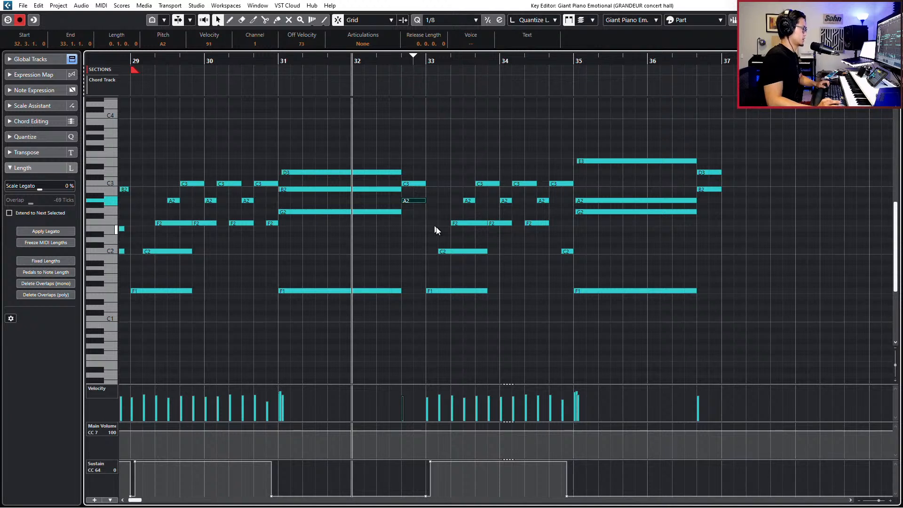
drag(415, 129, 412, 222)
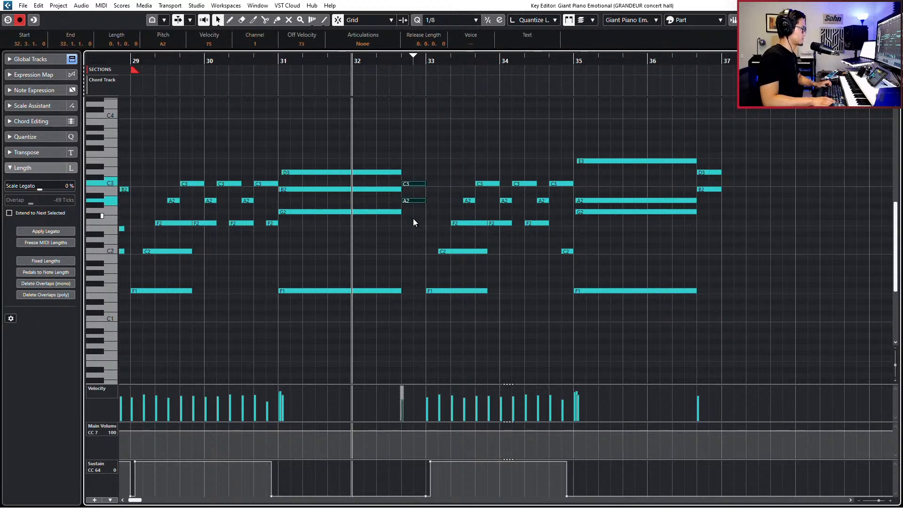
key(space)
key(space)
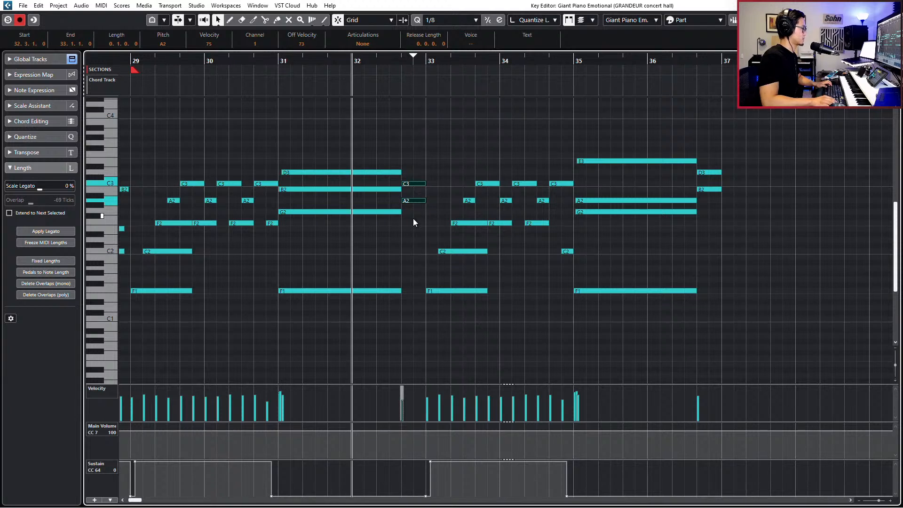
key(space)
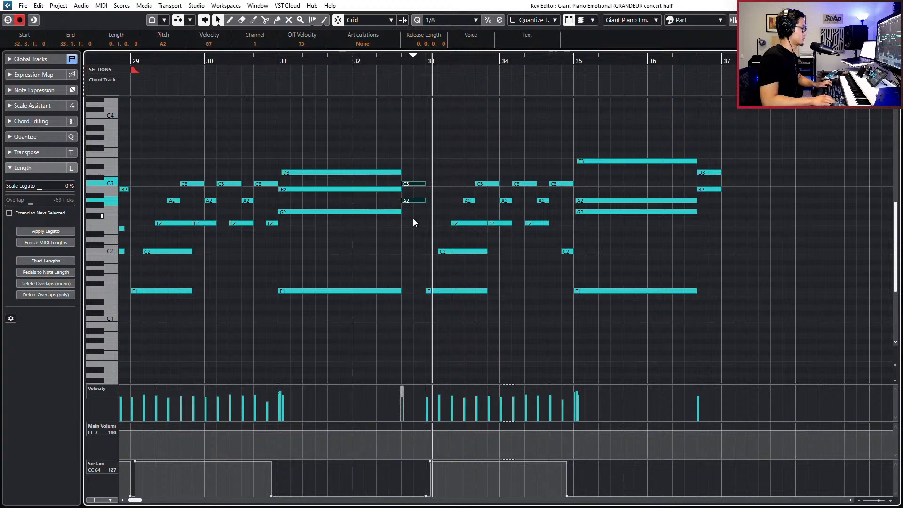
key(space)
drag(423, 200, 420, 200)
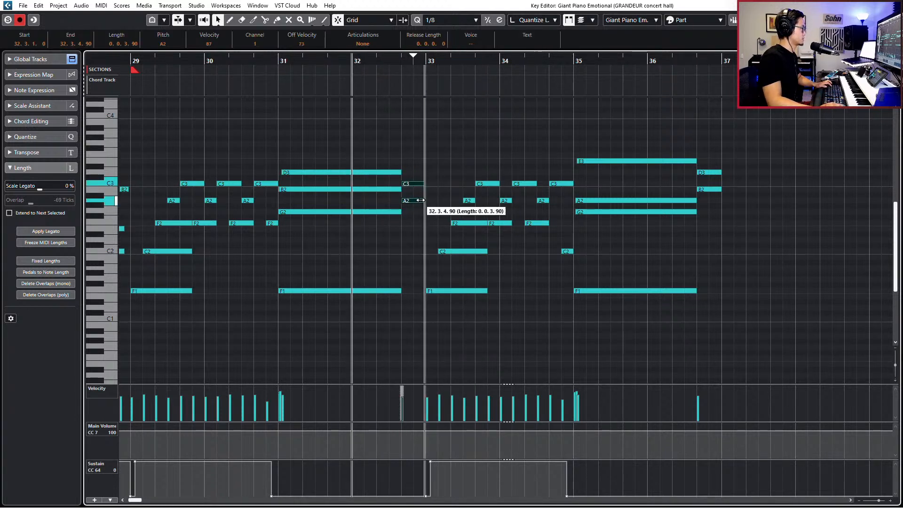
key(space)
Select the D3 and B2 notes before bar 37, and record sustain pedal (CC 64) changes over bars 31 to 36 during playback
drag(728, 158, 716, 190)
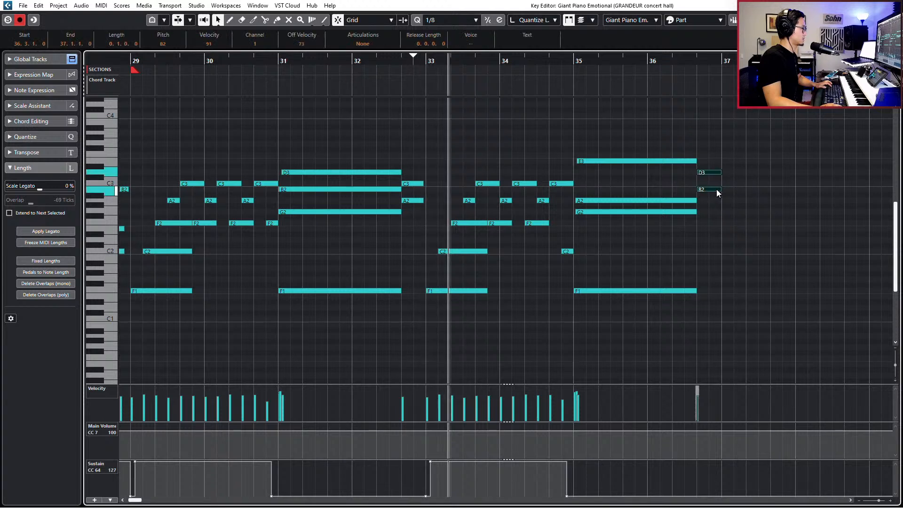
key(space)
key(KP_Subtract)
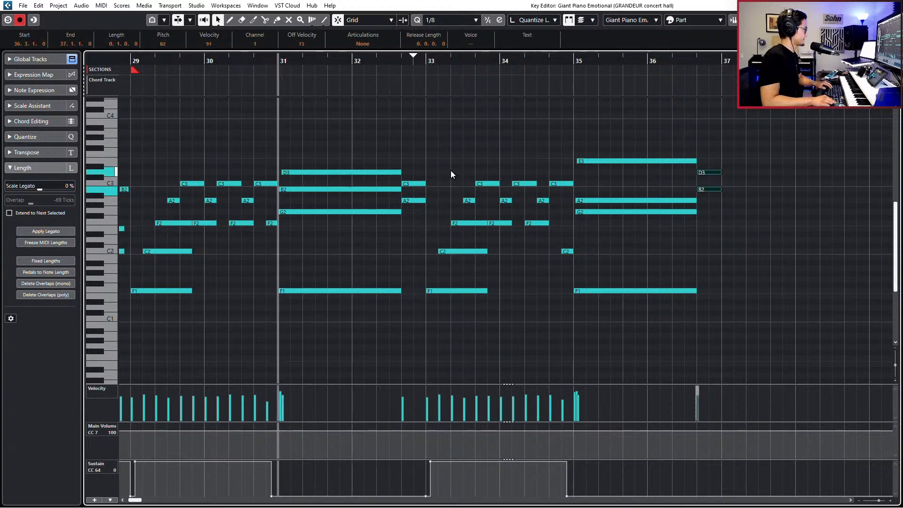
key(space)
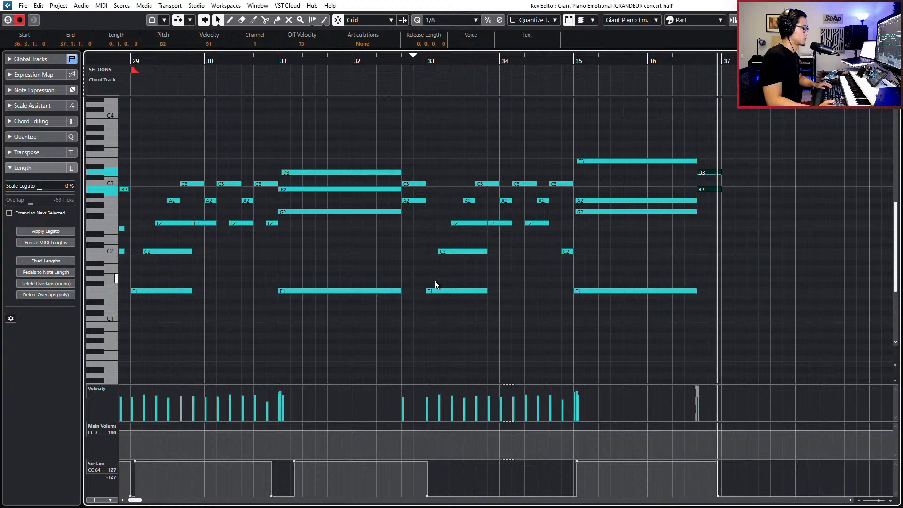
key(space)
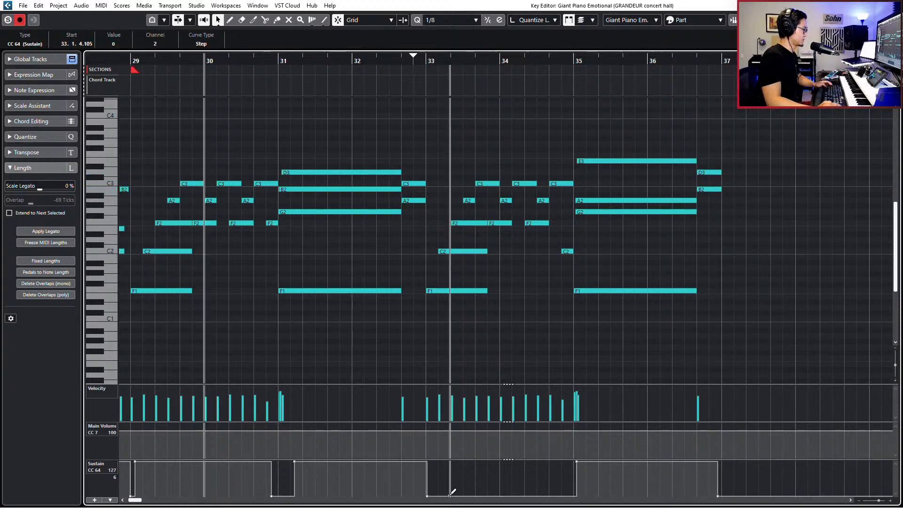
Set sustain to 127 at 33.1.3.0 and to 0 at 35.1.1.0, and close the Key Editor
drag(451, 489, 437, 456)
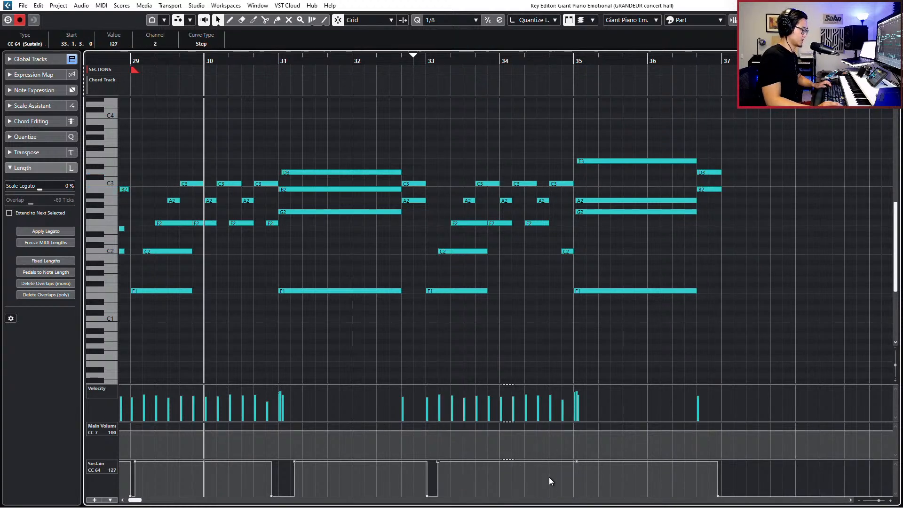
click(574, 495)
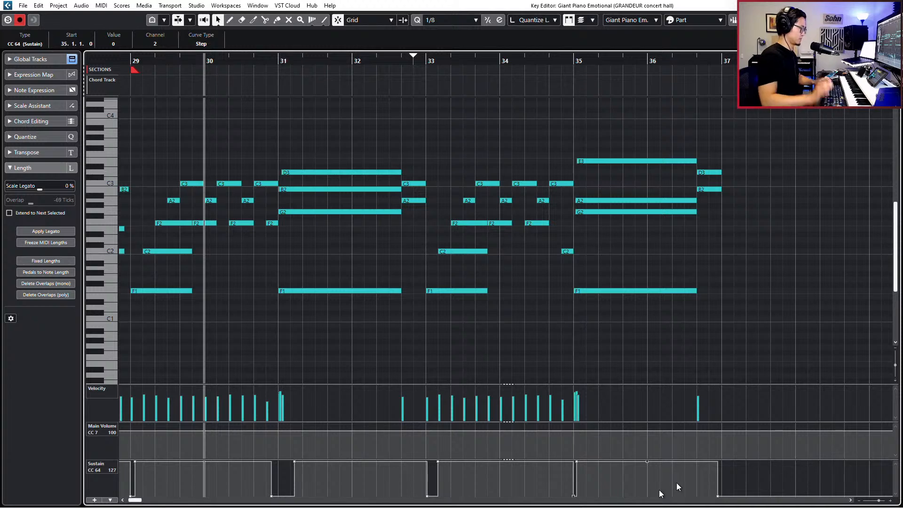
key(Escape)
Review the two piano parts in the arrangement and inspect the Giant Piano Emotional track's channel settings
scroll(572, 234, right, 4)
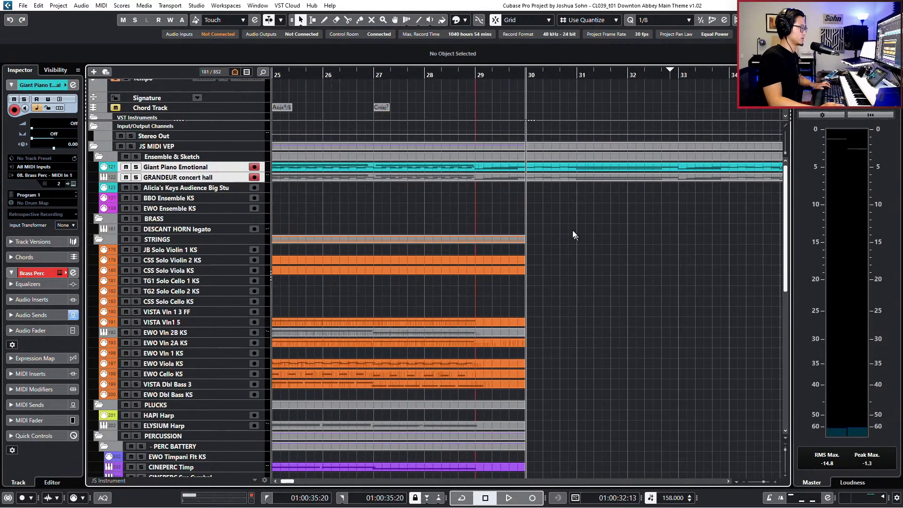
scroll(484, 168, up, 2)
scroll(483, 167, down, 2)
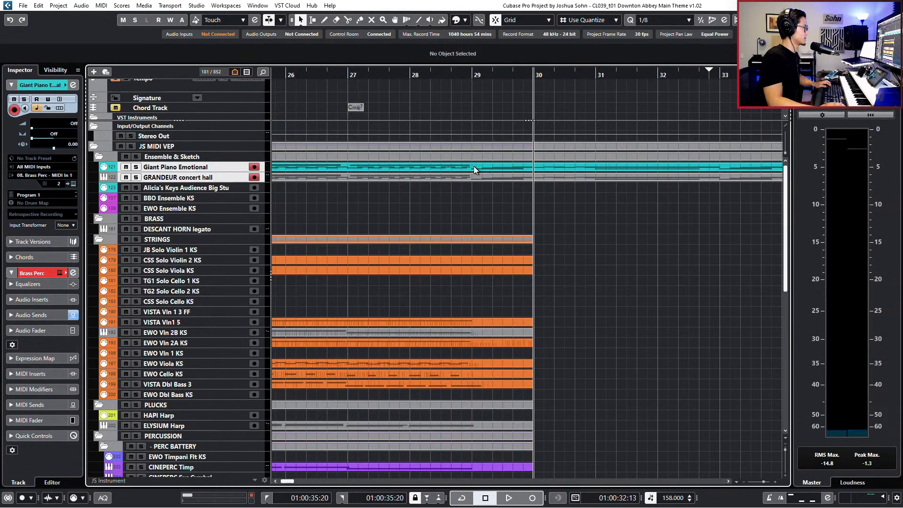
alt+click(474, 166)
scroll(532, 174, down, 4)
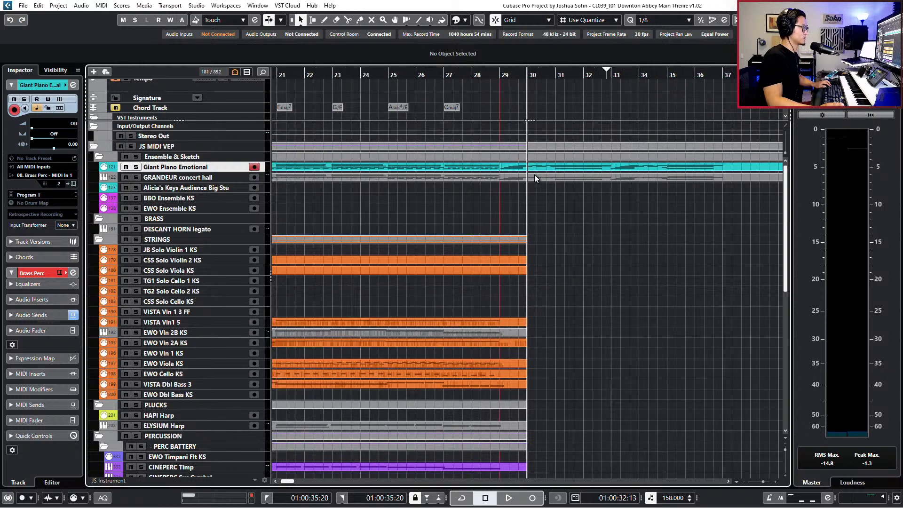
scroll(527, 175, right, 2)
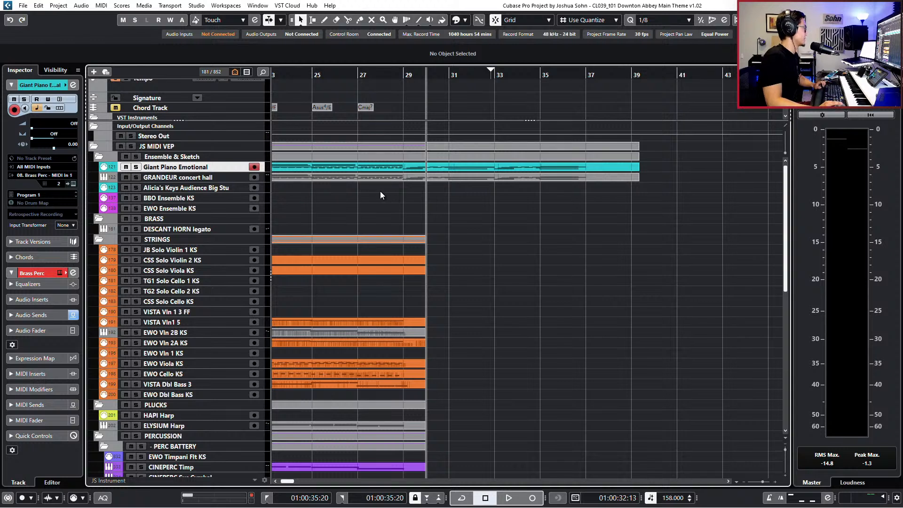
scroll(453, 178, down, 1)
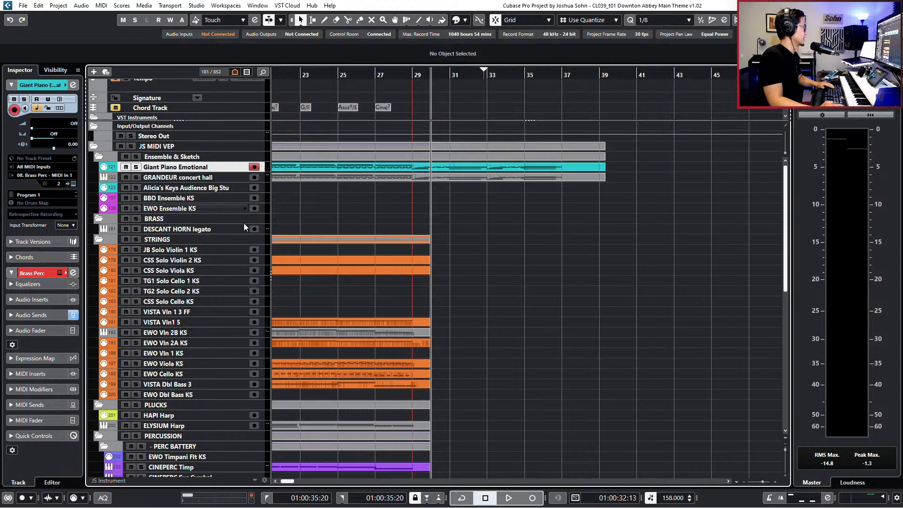
key(e)
drag(171, 113, 297, 116)
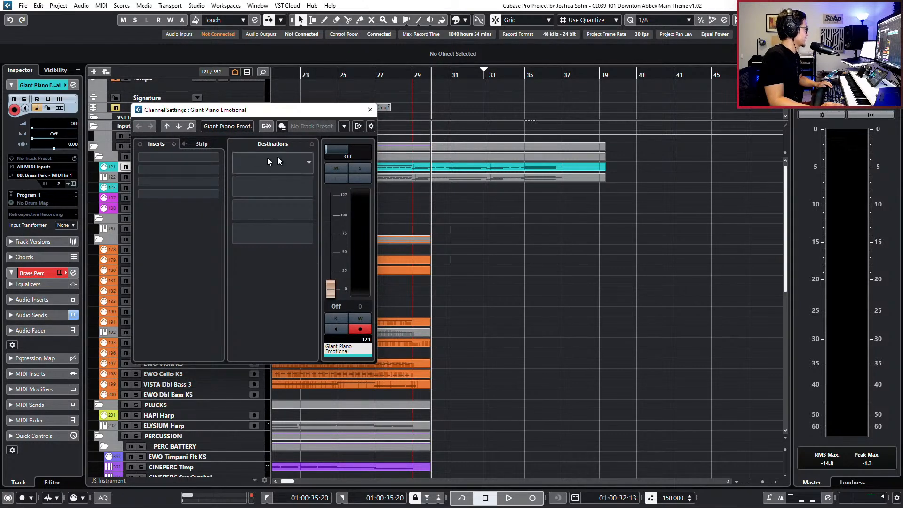
click(370, 110)
Delete the GRANDEUR concert hall track's part and select the Giant Piano Emotional track
drag(535, 204, 392, 179)
key(Delete)
click(218, 168)
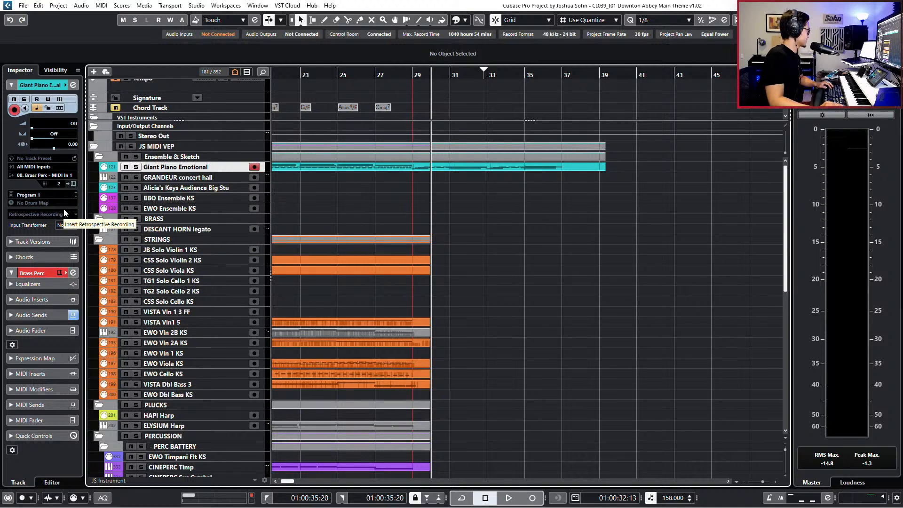
Activate the first MIDI send on the Giant Piano Emotional track and look through its available effects without choosing one
click(47, 403)
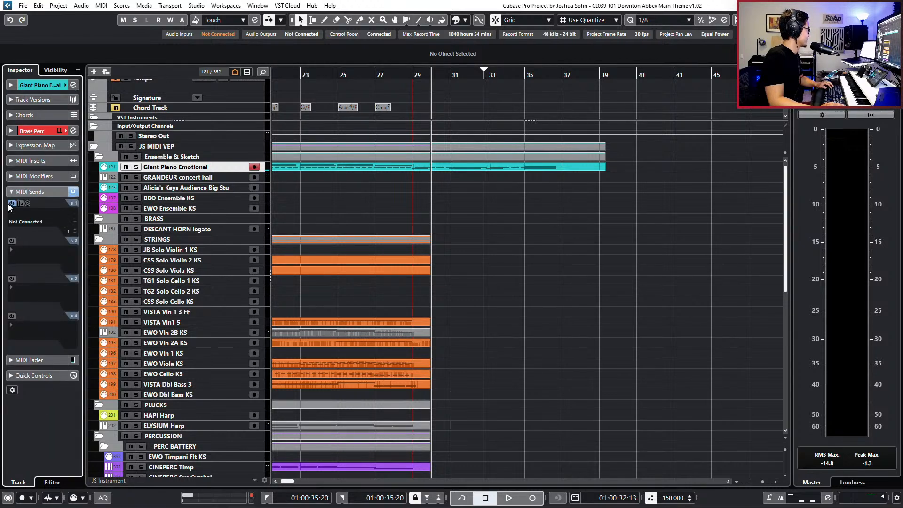
click(30, 213)
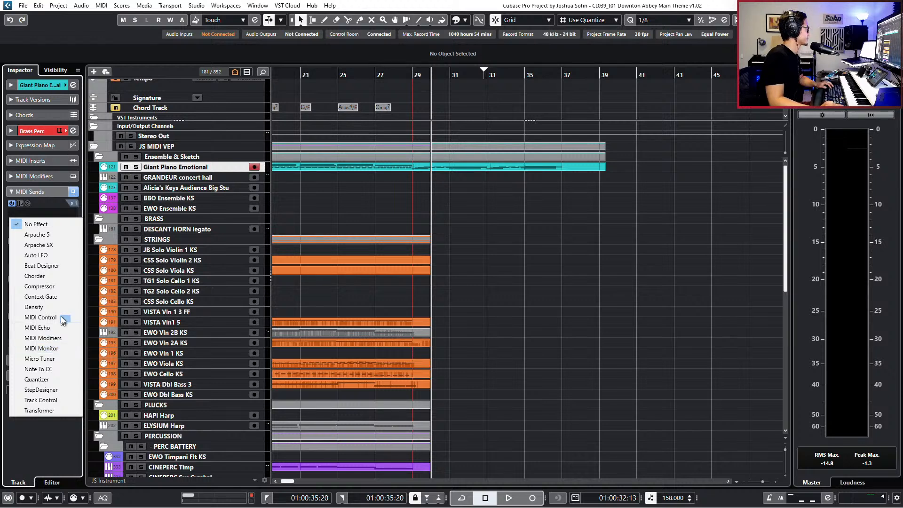
click(445, 214)
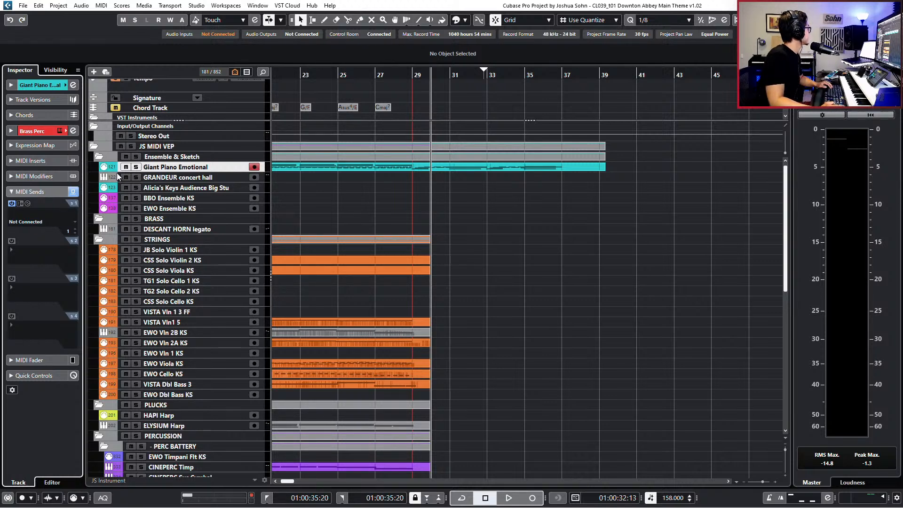
Route the first MIDI send's output to "01. GRANDEUR concert hall - Event Input"
scroll(216, 103, down, 6)
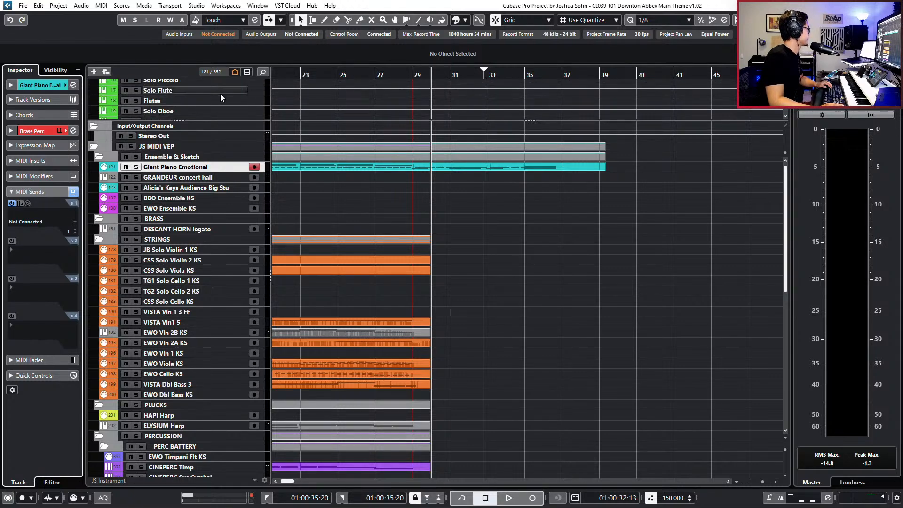
click(25, 222)
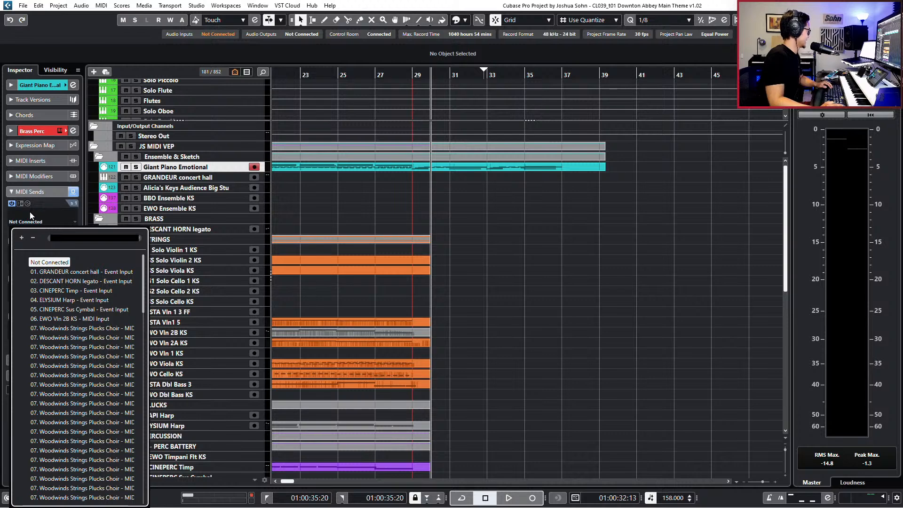
scroll(82, 372, down, 5)
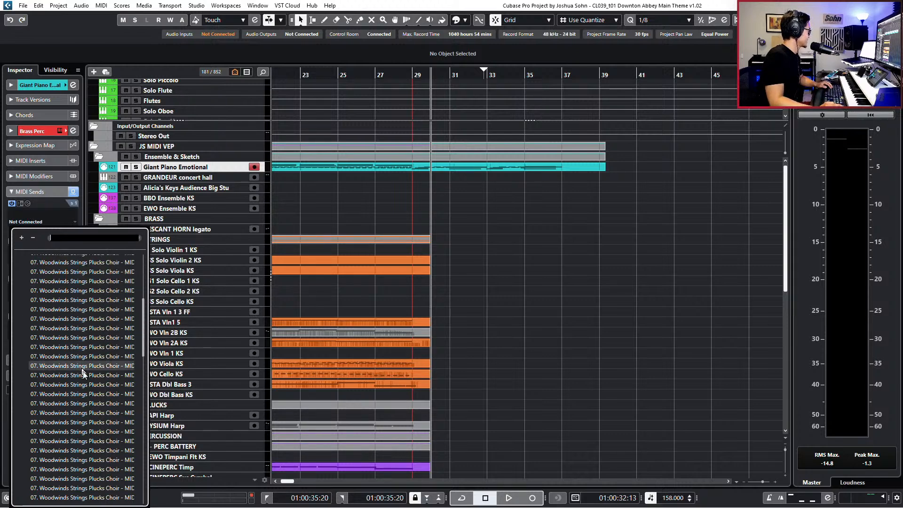
scroll(82, 373, down, 15)
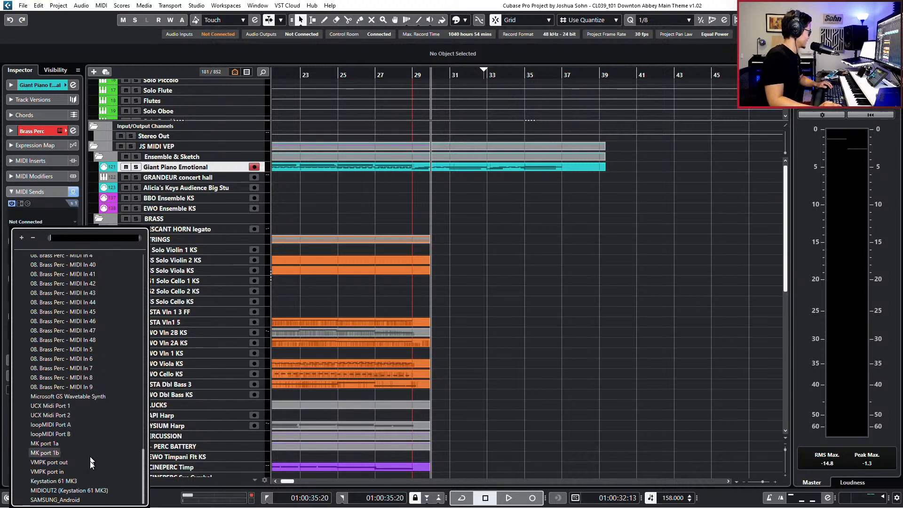
scroll(61, 392, up, 10)
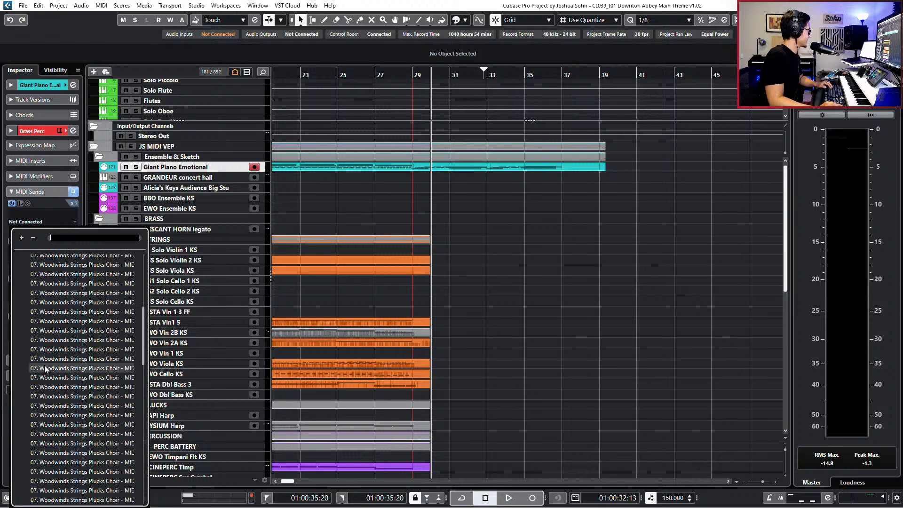
scroll(44, 365, up, 5)
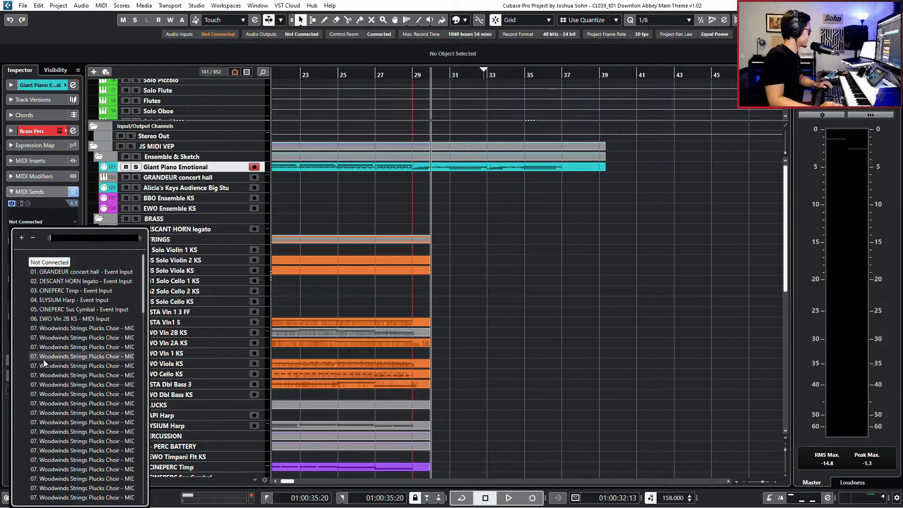
click(75, 272)
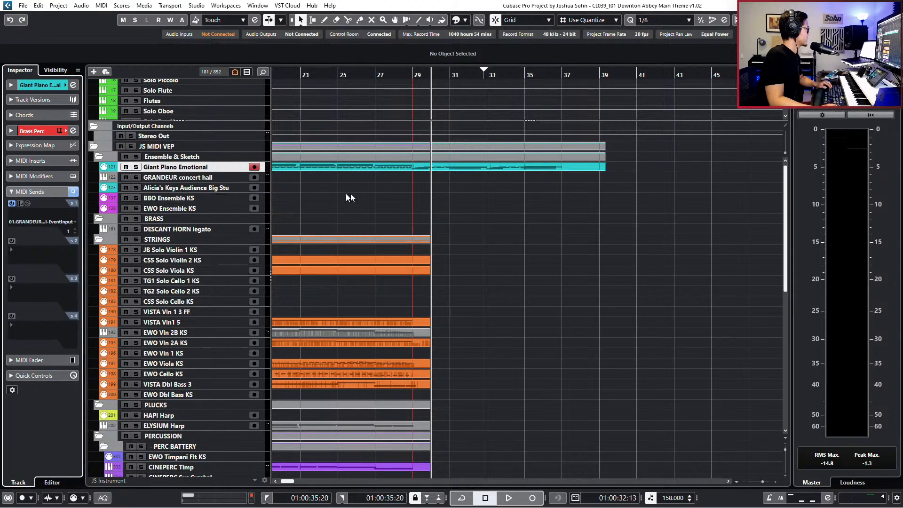
Solo the Giant Piano Emotional part and play it back to check the MIDI send
click(372, 167)
key(s)
key(space)
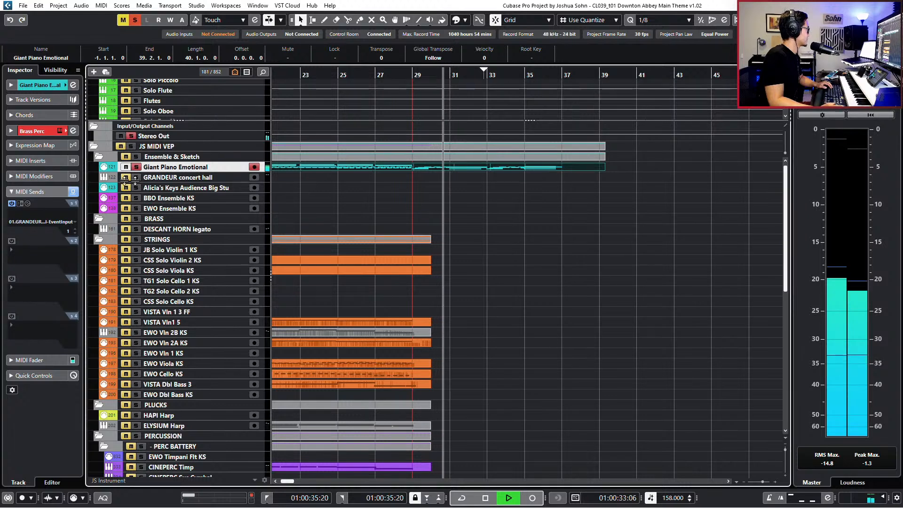
key(space)
Audition the passage with the GRANDEUR concert hall track selected, clear the solo and return to the Giant Piano Emotional track
click(164, 181)
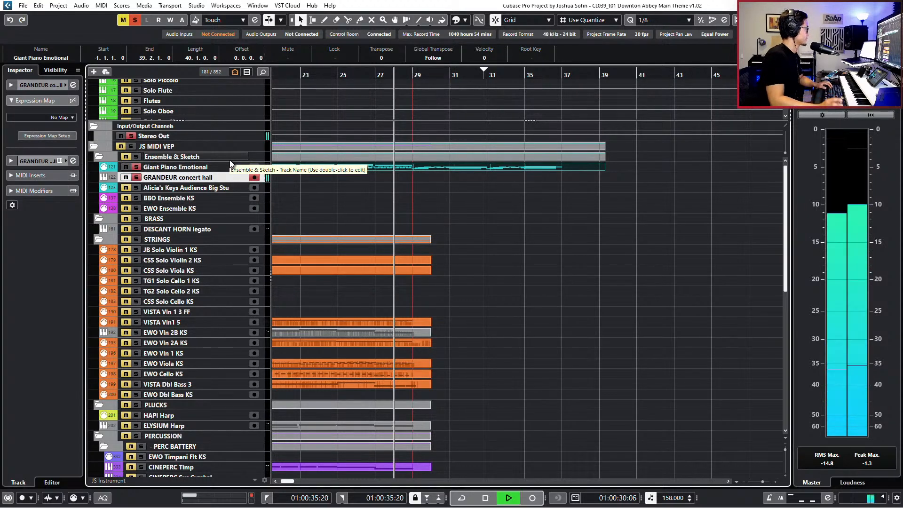
key(space)
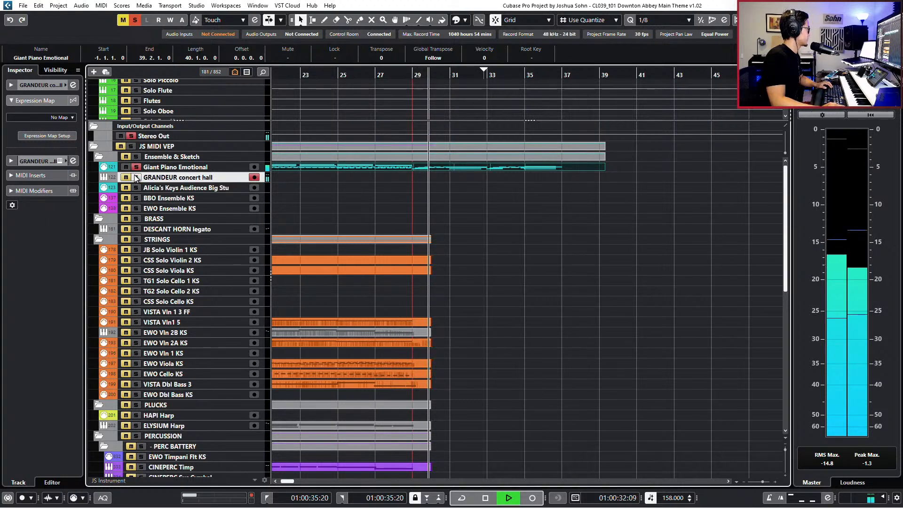
key(space)
click(136, 177)
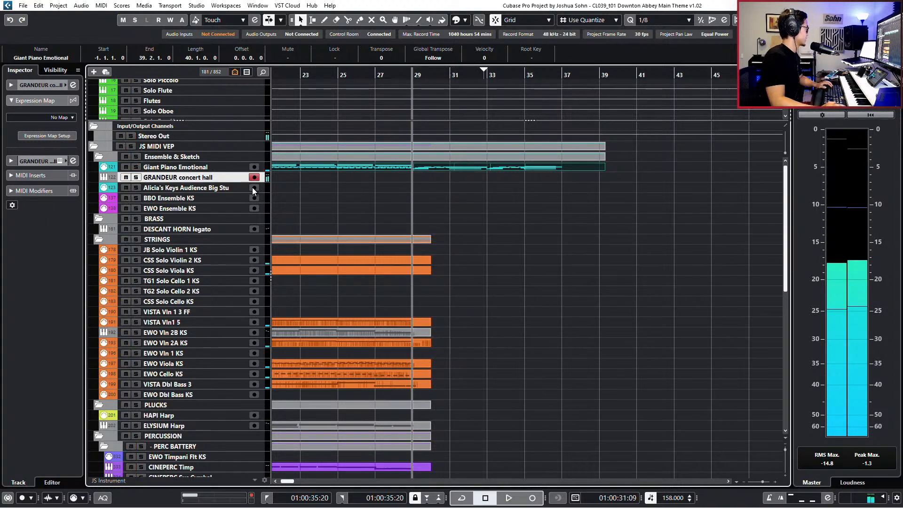
click(207, 165)
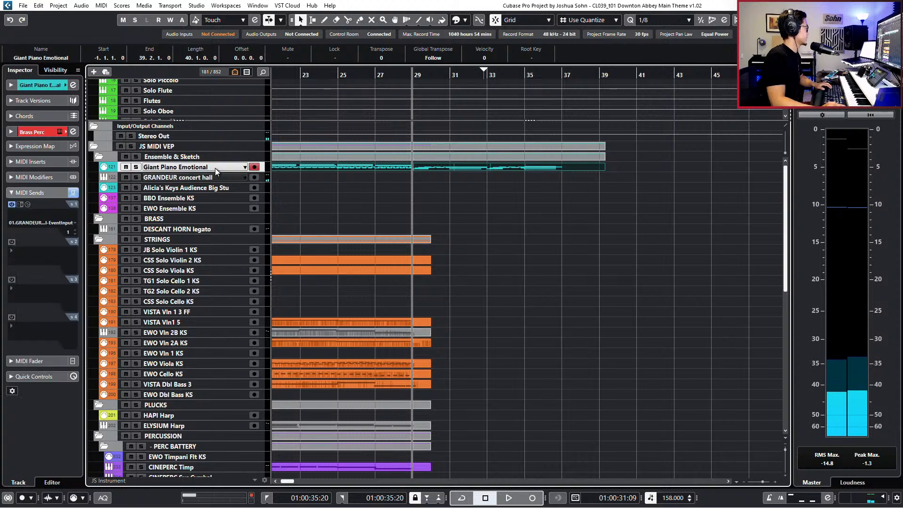
Check the effect list of the Giant Piano Emotional track's first MIDI send and redisplay its send settings
click(27, 214)
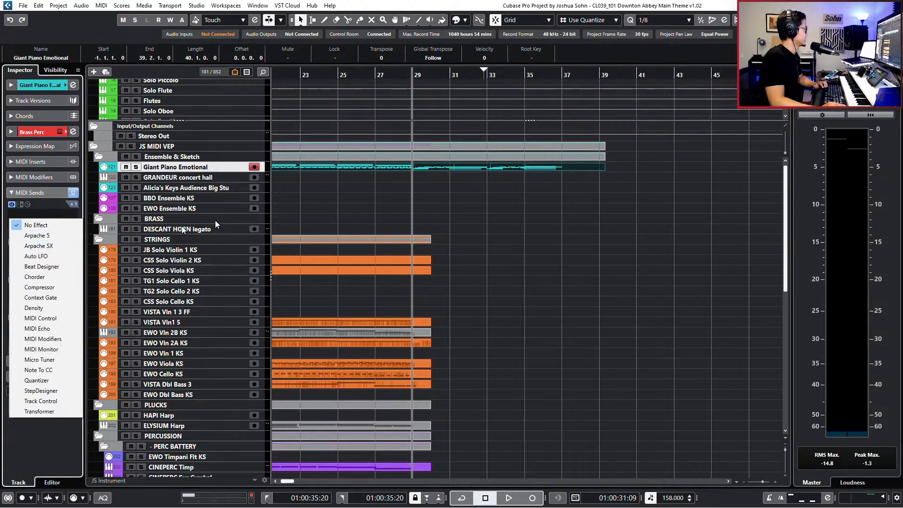
click(217, 163)
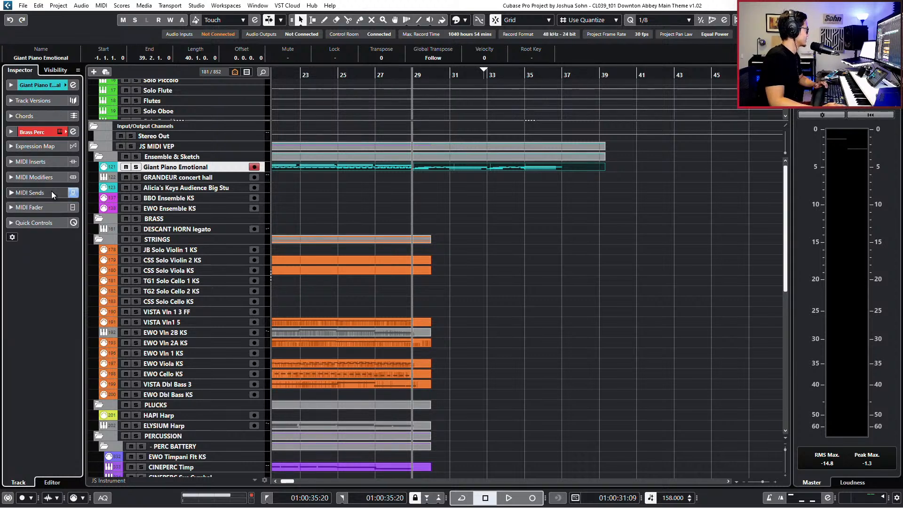
click(72, 193)
Open the channel settings for Giant Piano Emotional and show the output chain in that window
key(e)
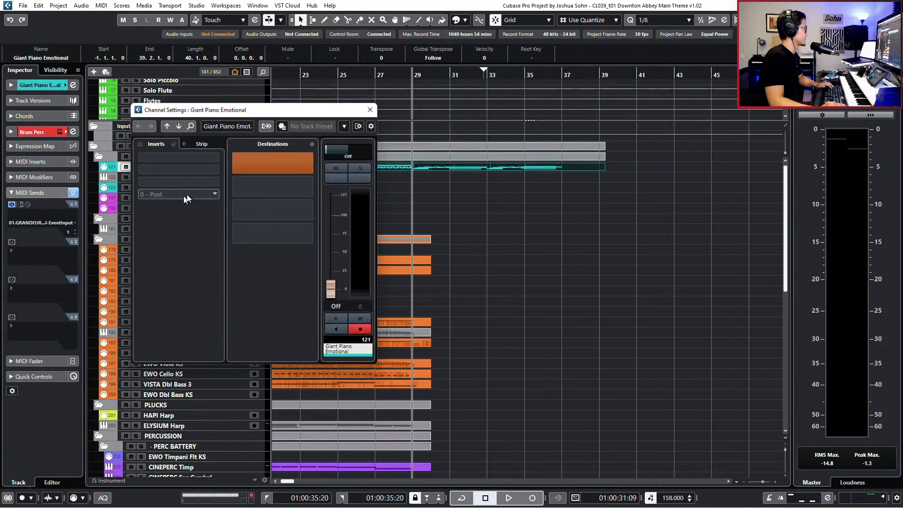
drag(278, 114, 453, 125)
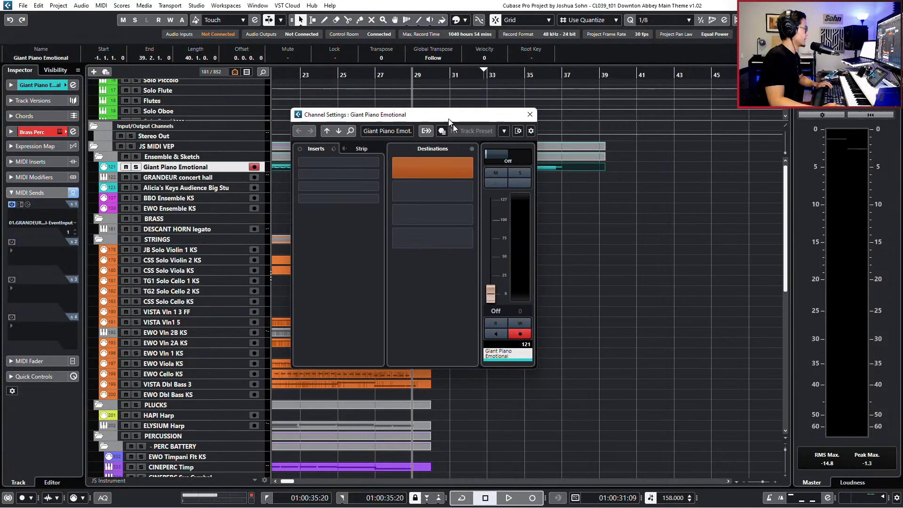
click(518, 130)
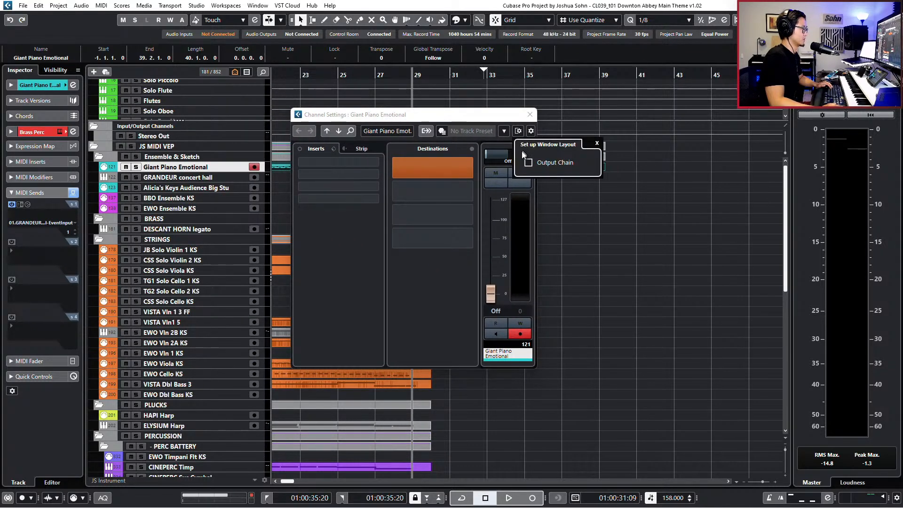
click(528, 162)
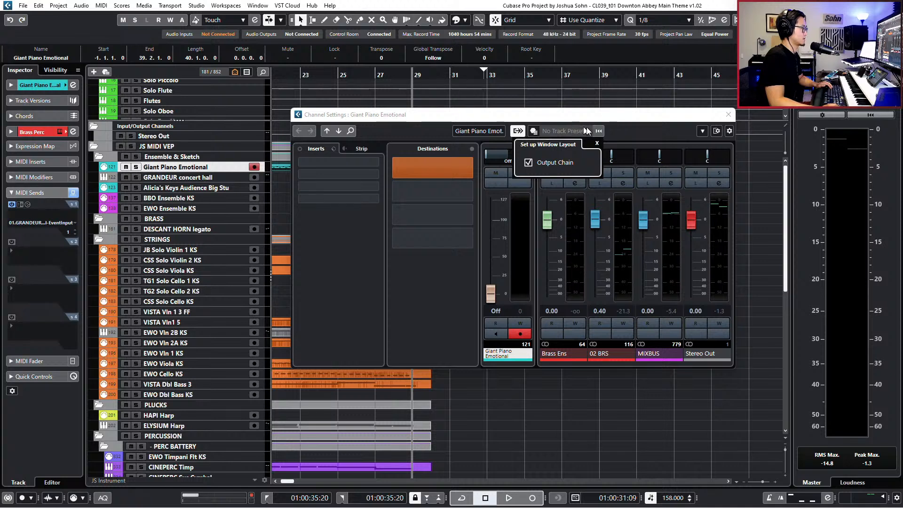
click(702, 131)
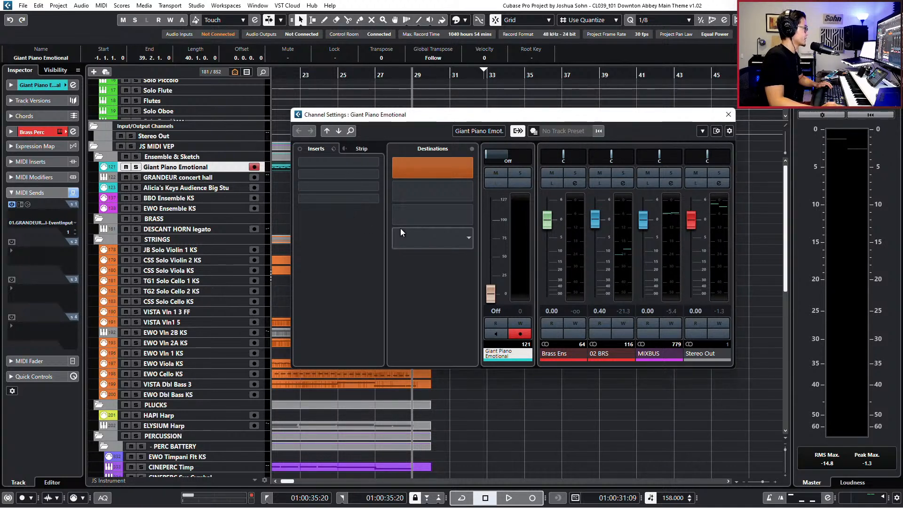
Look through the effects offered for the channel's first send destination without choosing one, and close the channel settings
click(467, 169)
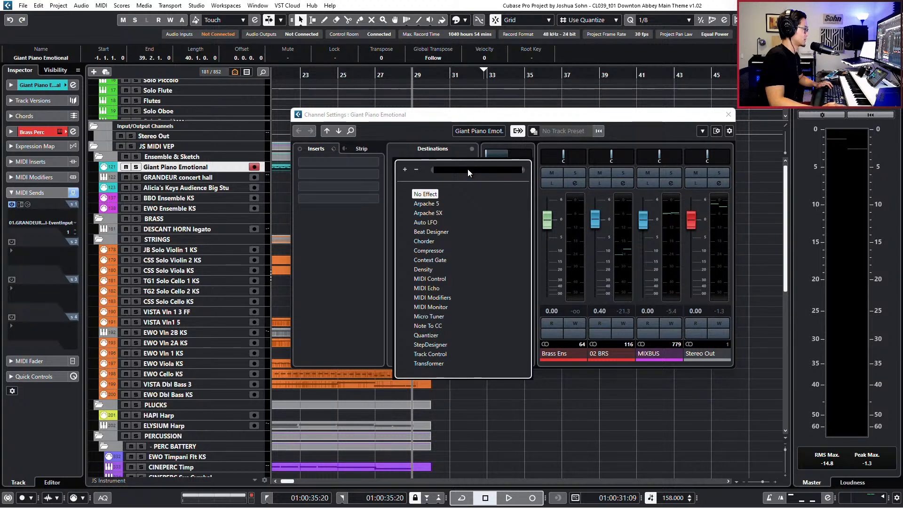
click(352, 262)
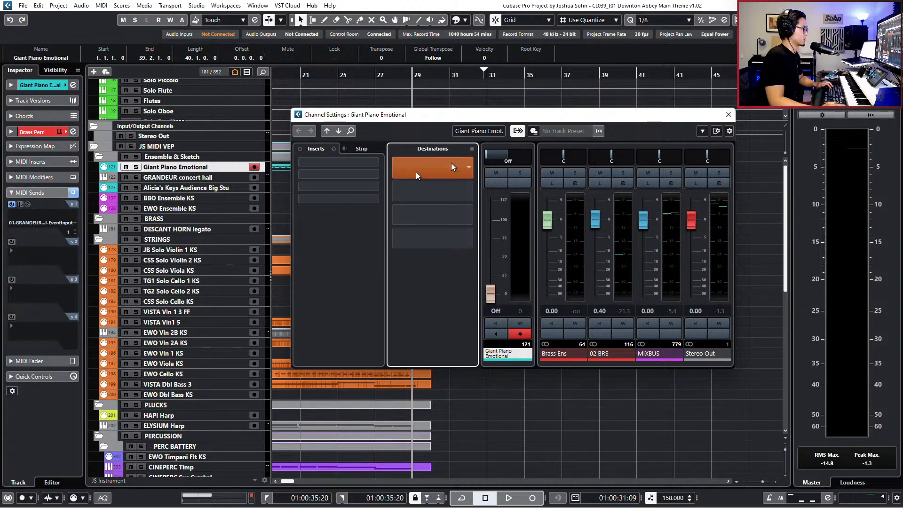
click(728, 112)
key(g)
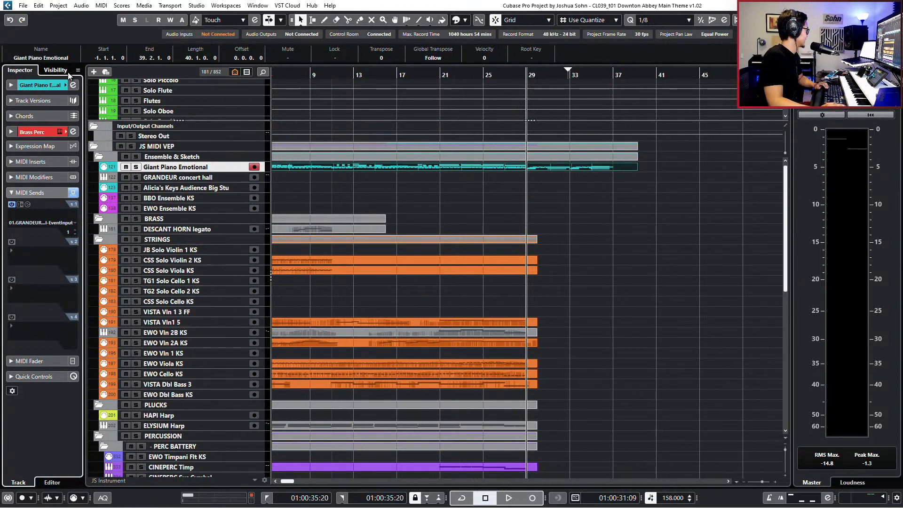
Show the Giant Piano Emotional track's basic settings and extend its part to bar 60
click(39, 85)
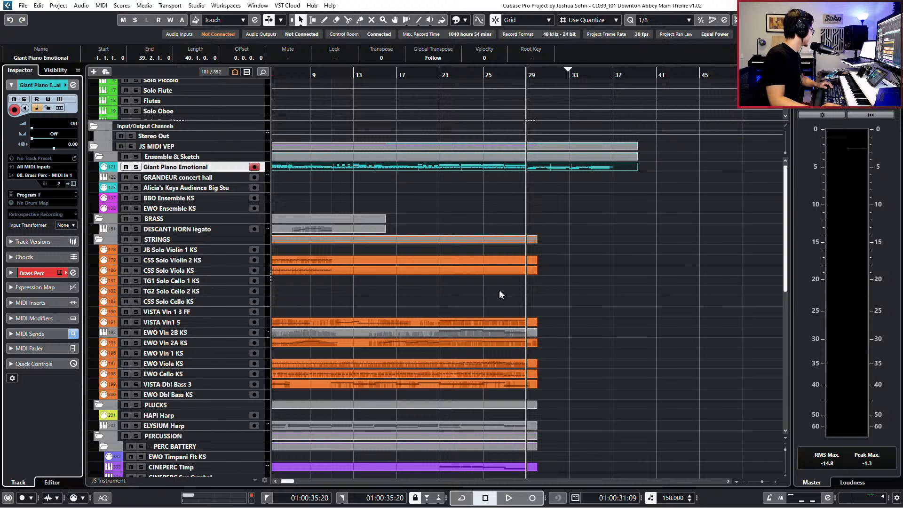
click(736, 239)
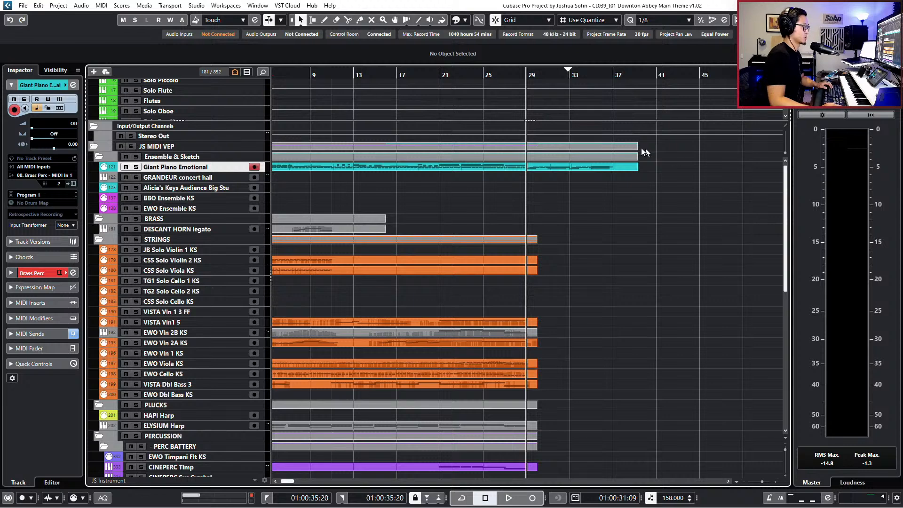
drag(635, 169, 697, 173)
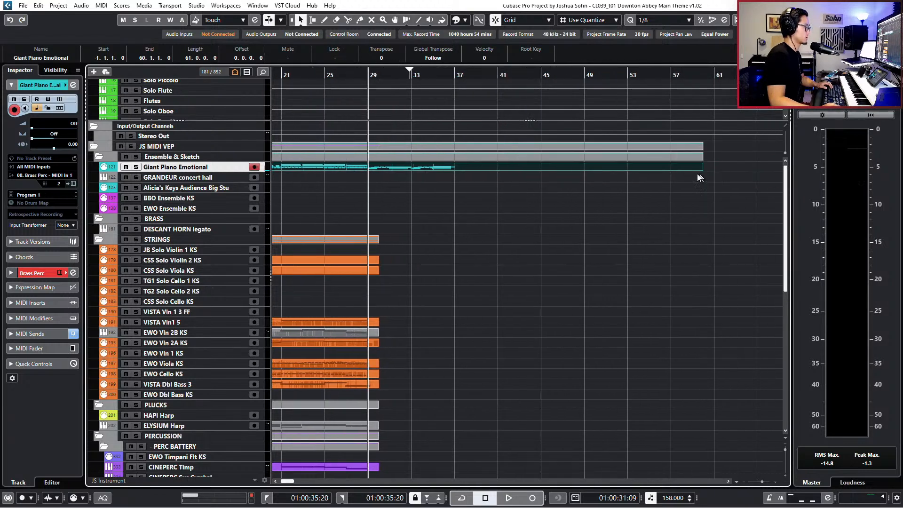
key(h)
Split the Giant Piano Emotional part at bars 33 and 29
key(alt+x)
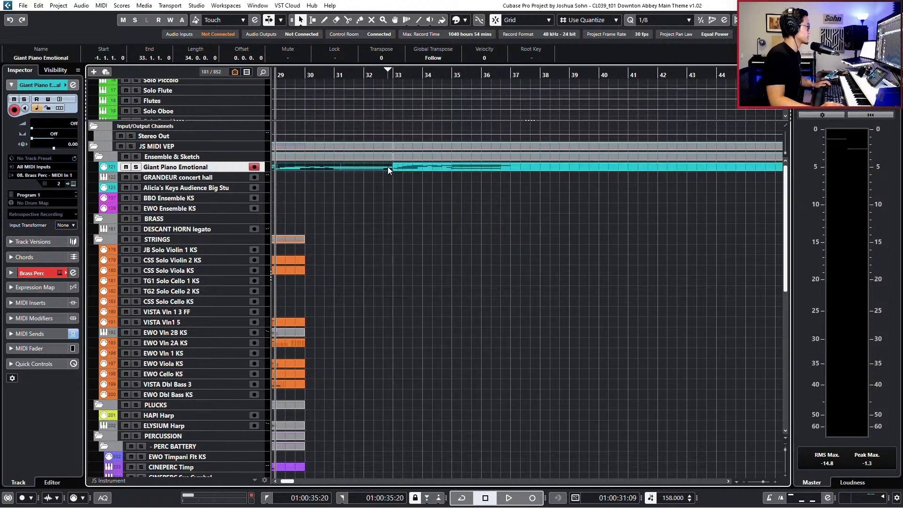
scroll(541, 117, left, 2)
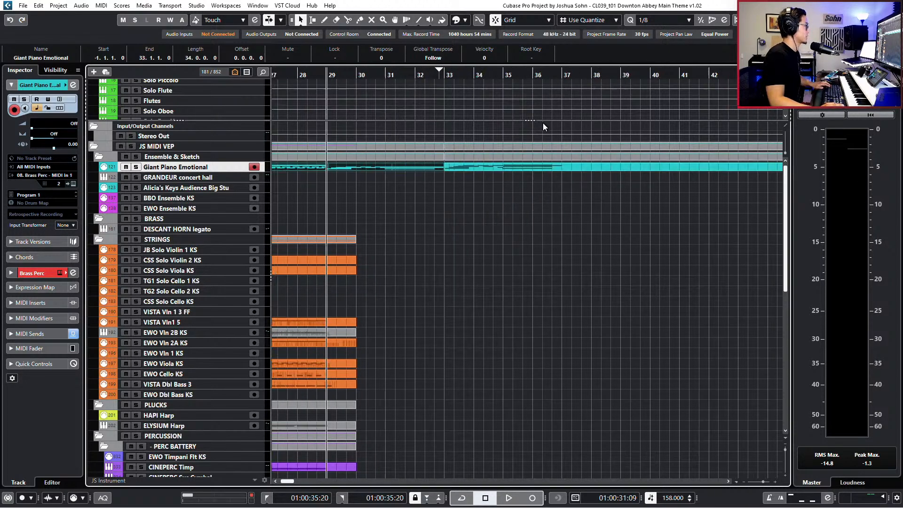
alt+click(329, 171)
Copy the piano section from bars 29 to 33 and paste it at bar 37
click(346, 170)
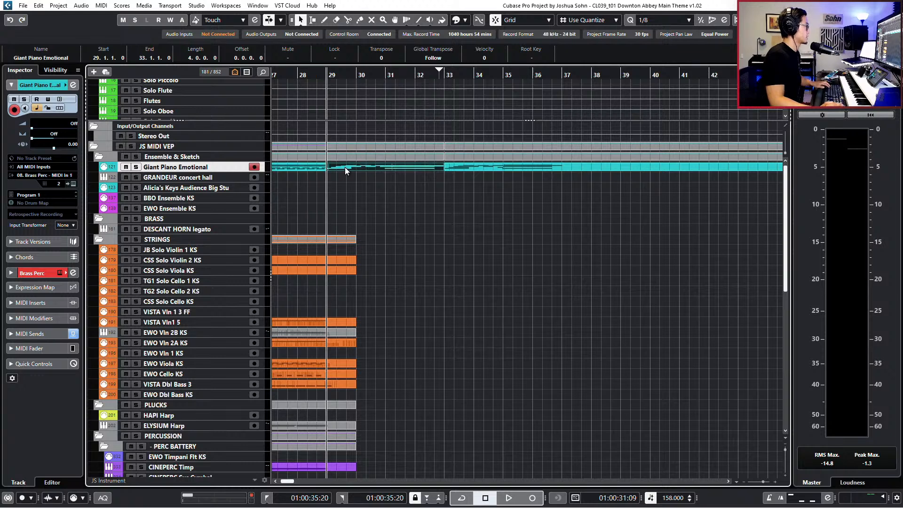
click(550, 79)
key(ctrl+KP_Add)
key(ctrl+v)
key(ctrl+KP_Subtract)
key(ctrl+KP_Subtract)
key(ctrl+KP_Subtract)
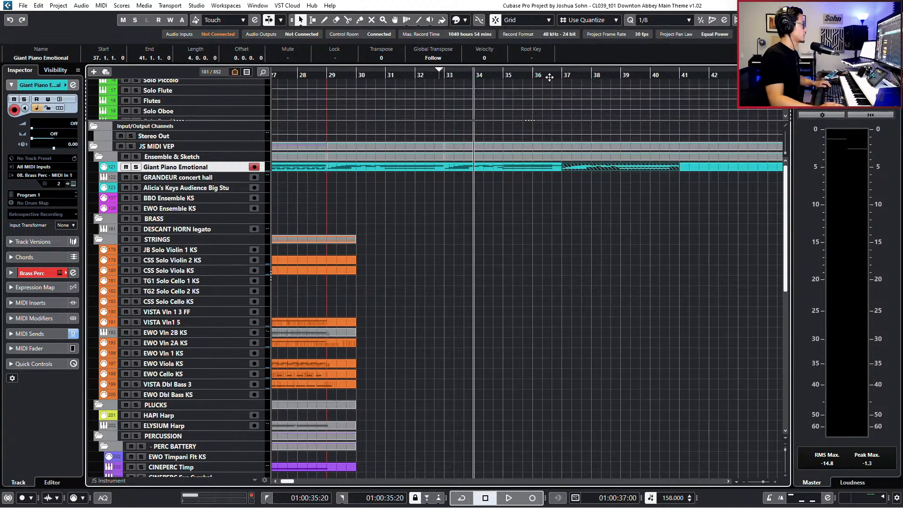
Glue all the Giant Piano Emotional sections into one part and start playback of the extended passage
drag(329, 198, 604, 168)
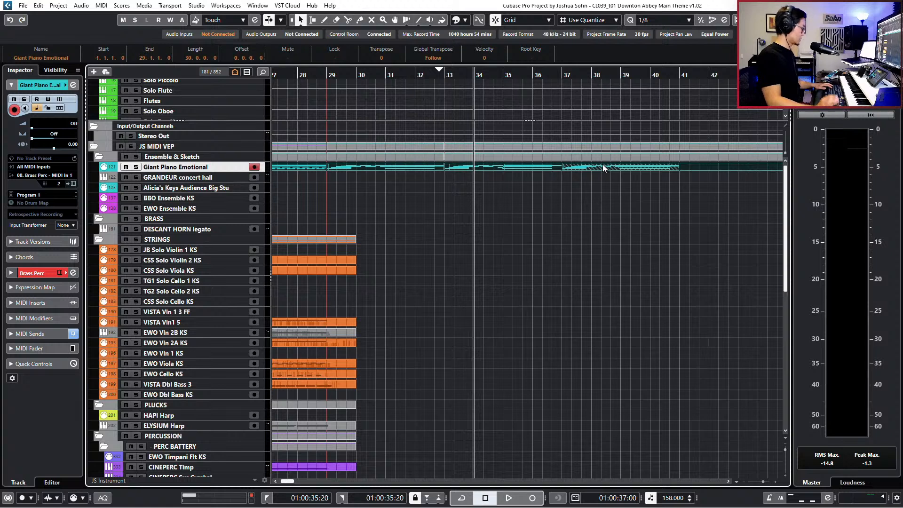
key(ctrl+j)
key(ctrl+KP_Subtract)
key(ctrl+KP_Subtract)
key(ctrl+KP_Subtract)
key(ctrl+KP_Subtract)
key(ctrl+KP_Subtract)
key(space)
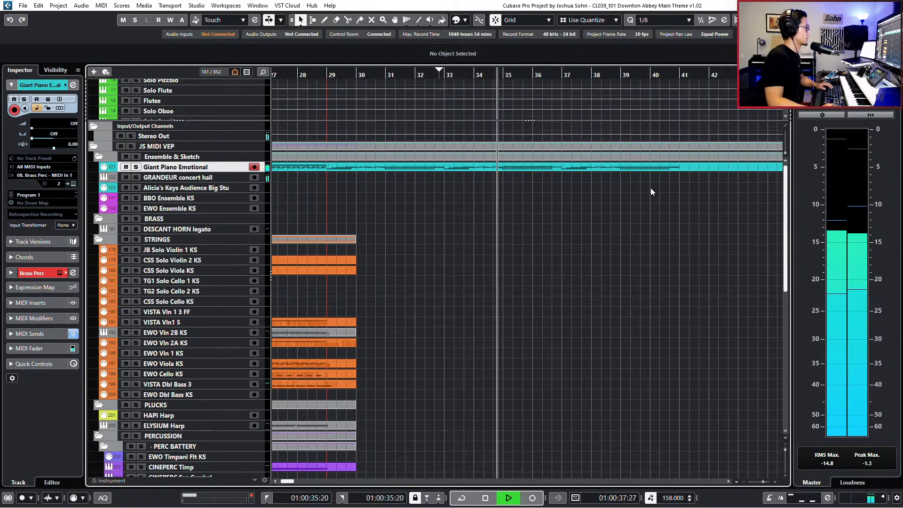
Set the GRANDEUR concert hall track's volume to -3.67 during playback, and stop the playback
click(165, 178)
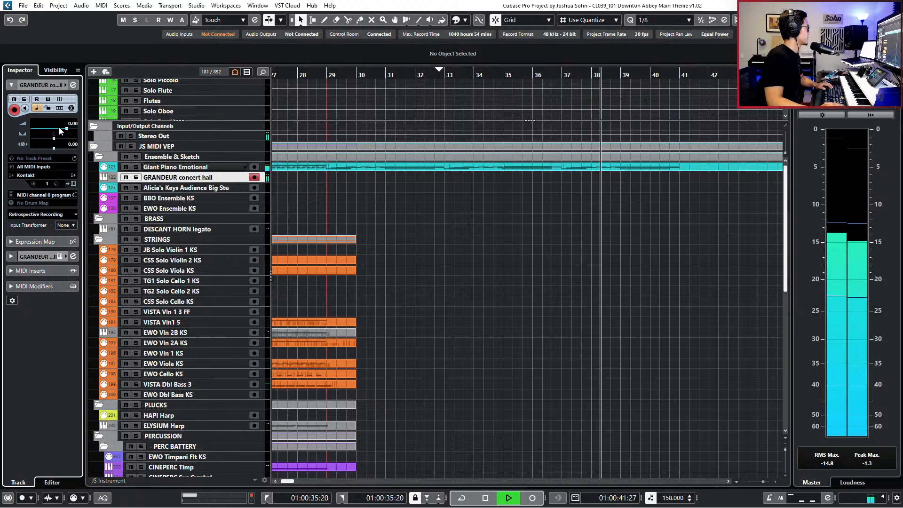
click(60, 129)
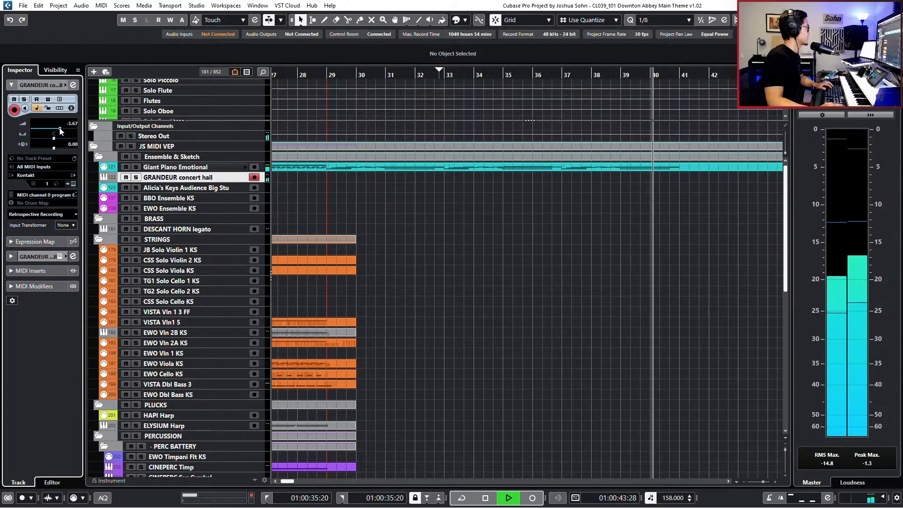
key(space)
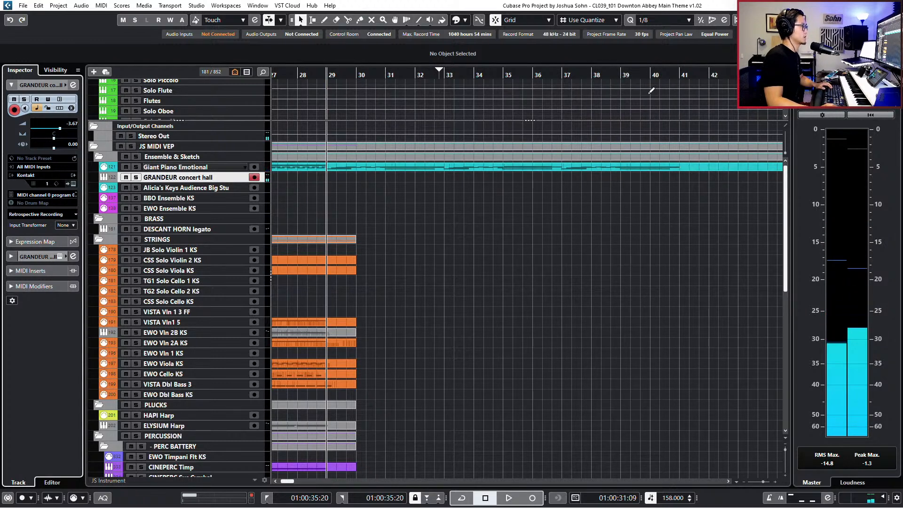
Open the piano part for note editing at bar 37 and transpose the two short notes ending bar 40 up to D3 and B2
click(606, 75)
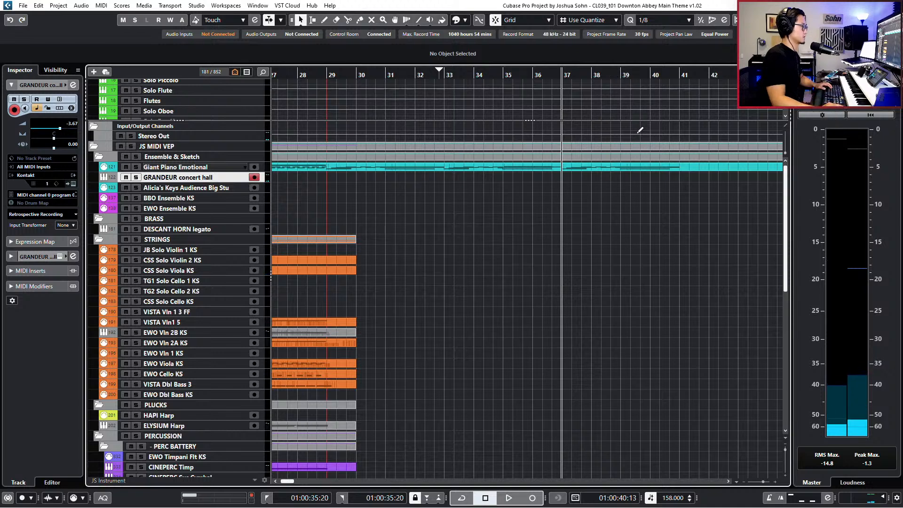
double_click(639, 167)
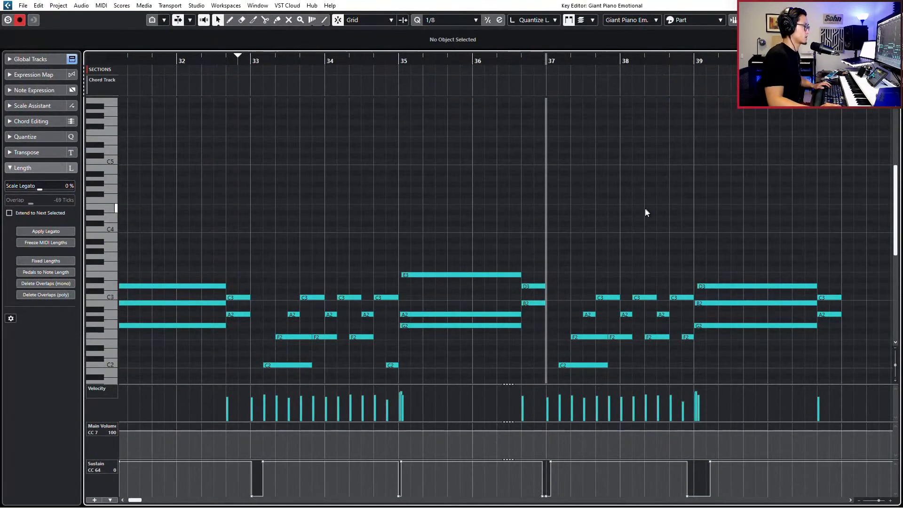
scroll(644, 209, down, 1)
scroll(641, 230, right, 2)
drag(641, 269, 645, 332)
key(Up)
key(Up)
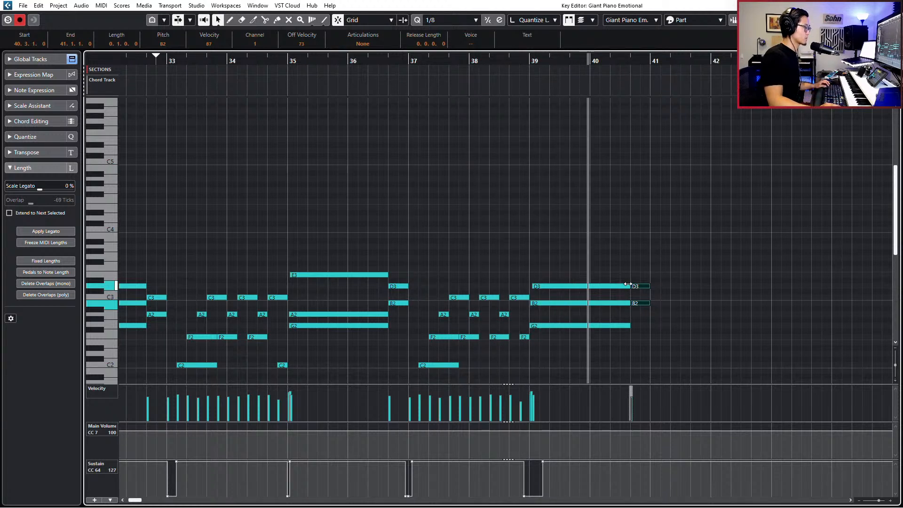
Trim the start of the D3 and B2 notes in bar 40 to 40.3.1.15
drag(633, 286, 634, 285)
key(space)
key(KP_Subtract)
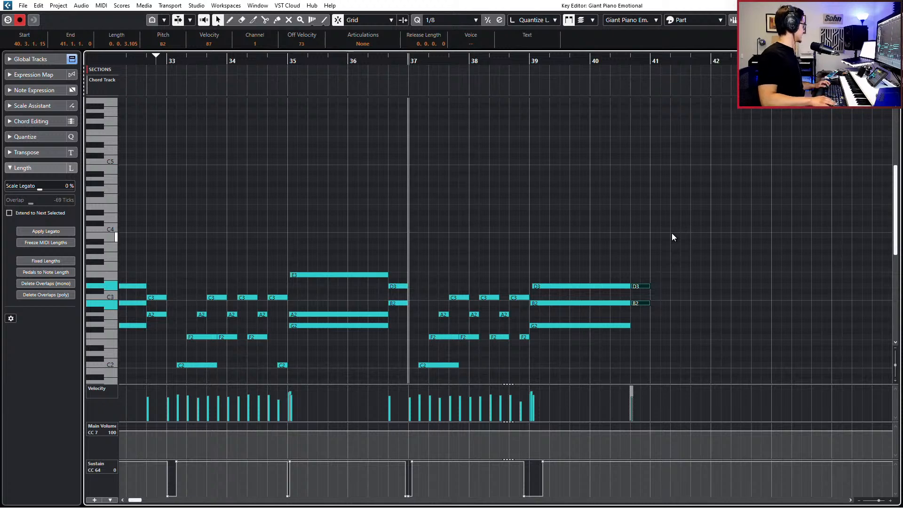
Record a broken-chord piano figure across bars 41 to 44, following the held chord in bars 39 and 40
key(g)
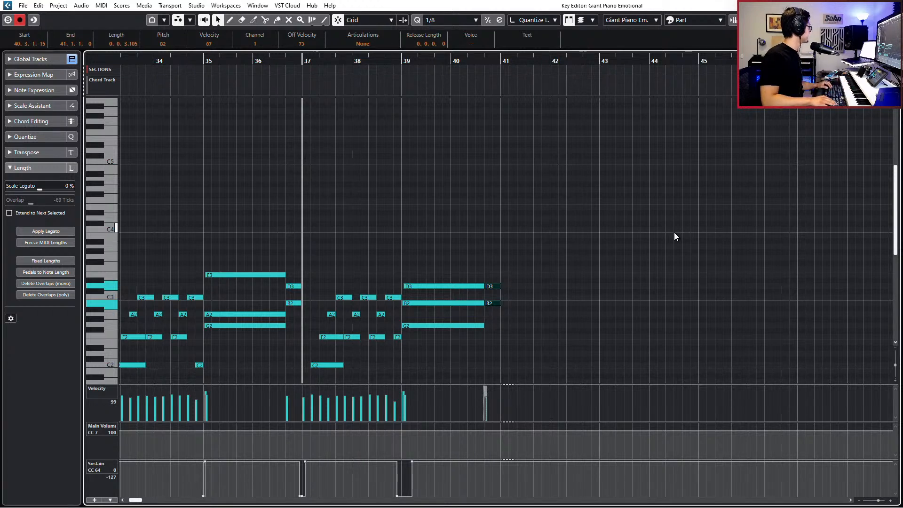
scroll(682, 219, down, 4)
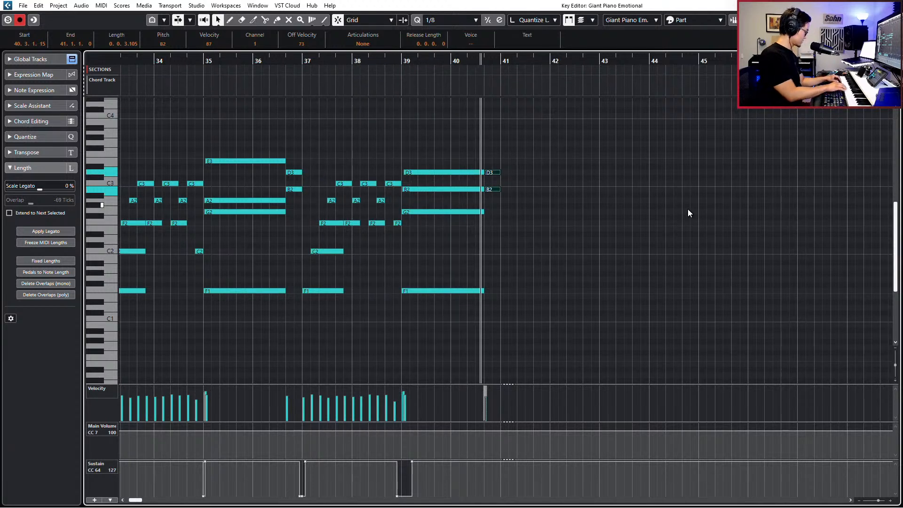
key(space)
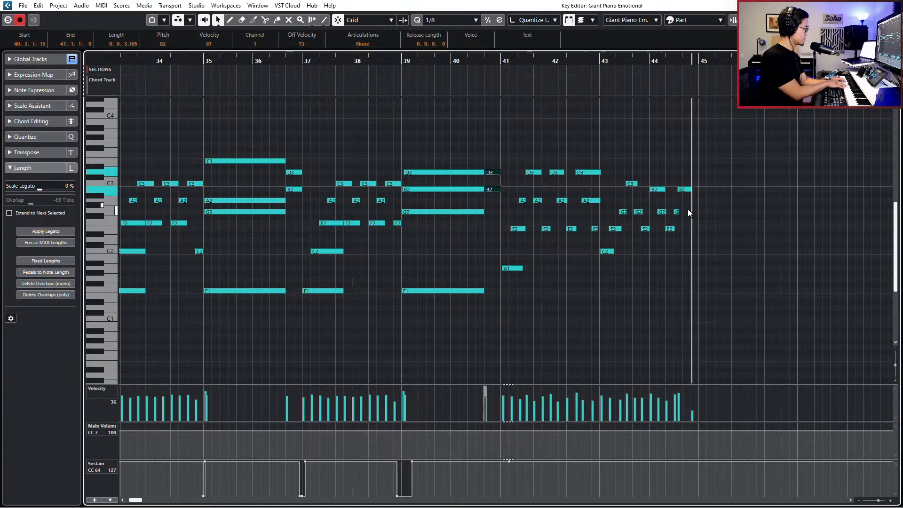
key(space)
Delete the stray note at the end of the recorded bar 44 and restart playback
scroll(706, 179, up, 3)
drag(701, 199, 682, 223)
key(Delete)
key(space)
scroll(685, 221, down, 1)
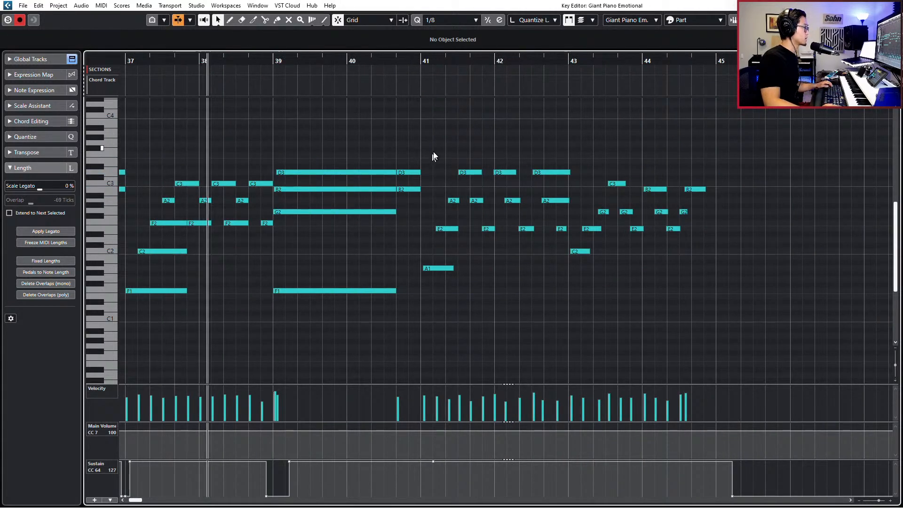
Apply iterative quantize on the 1/8 grid to the notes in bars 41 to 44
drag(433, 150, 693, 330)
click(488, 20)
key(q)
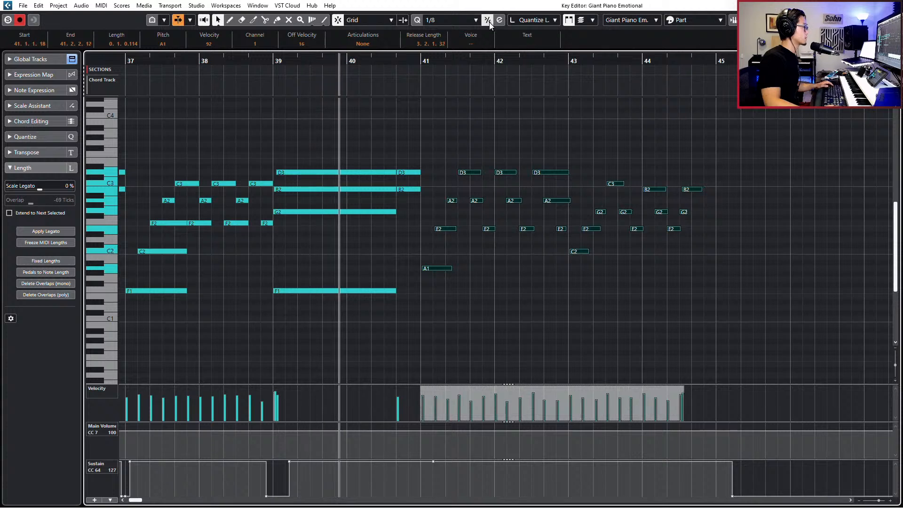
click(488, 21)
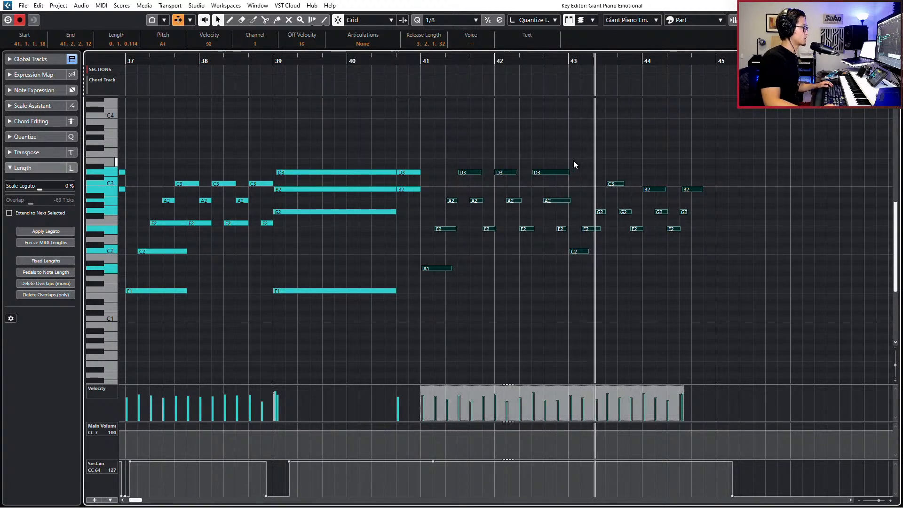
Stop playback and lower the C3 note in bar 43 to B2
key(space)
drag(606, 167, 615, 185)
drag(616, 185, 622, 192)
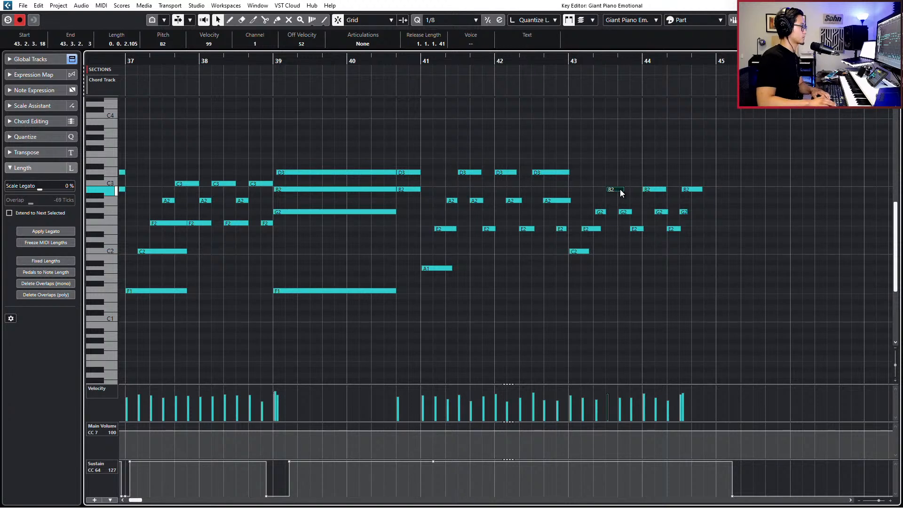
Play back the phrase around bar 43 to check the B2 correction
key(space)
key(l)
key(KP_Subtract)
key(space)
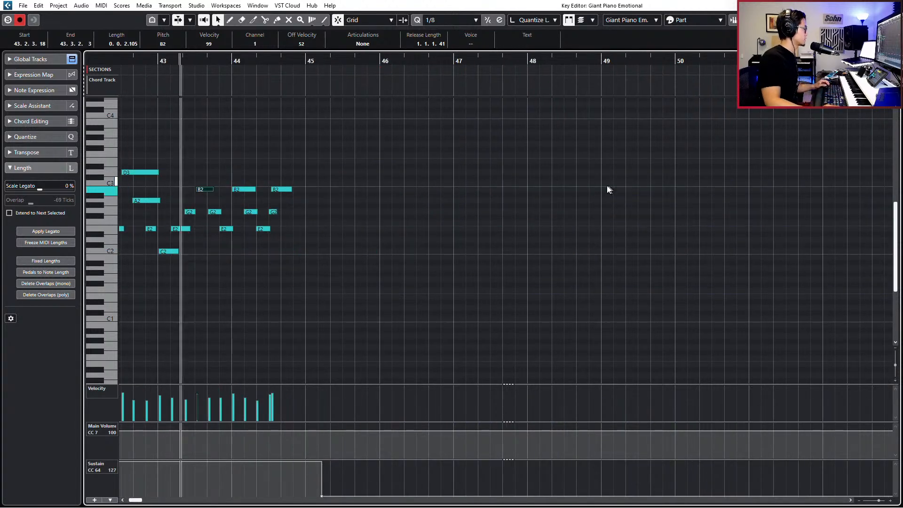
scroll(587, 207, down, 1)
scroll(558, 250, left, 1)
scroll(465, 359, left, 1)
key(space)
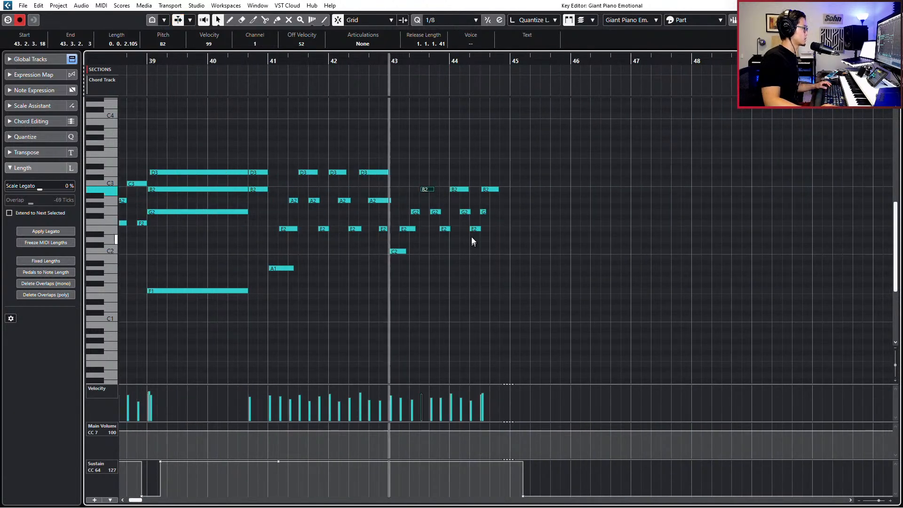
Move the last B2 in bar 44 so that it starts at 44.3.1
click(488, 171)
click(493, 189)
drag(496, 191, 518, 186)
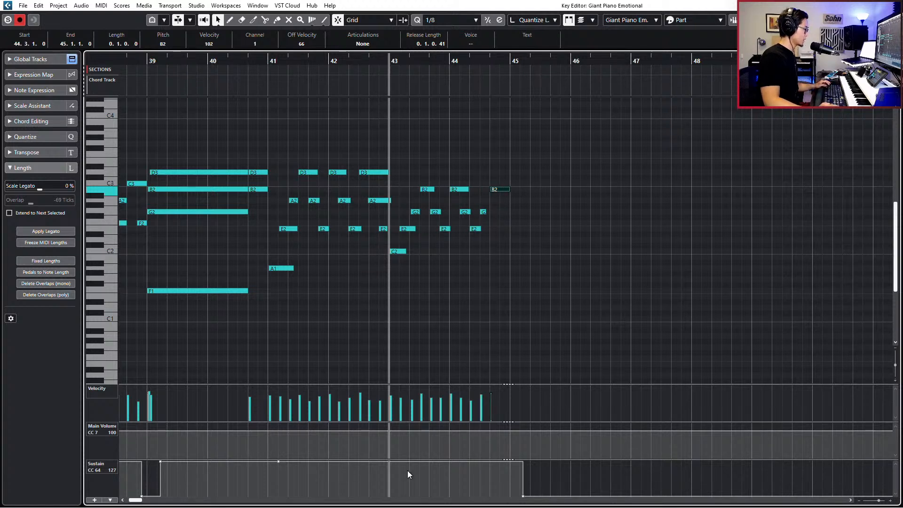
Record a sustain pedal change at the start of bar 43 and delete the stray pedal release just after it
key(KP_Multiply)
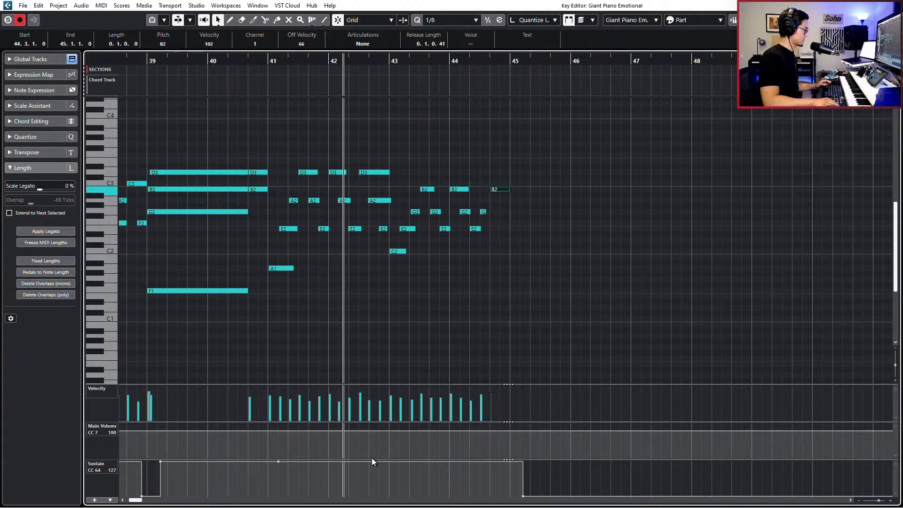
key(space)
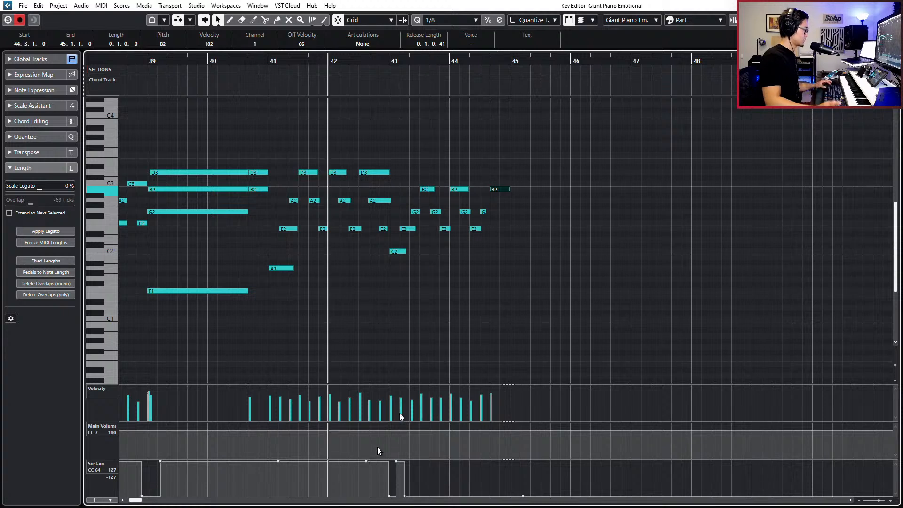
drag(415, 486, 405, 507)
key(Delete)
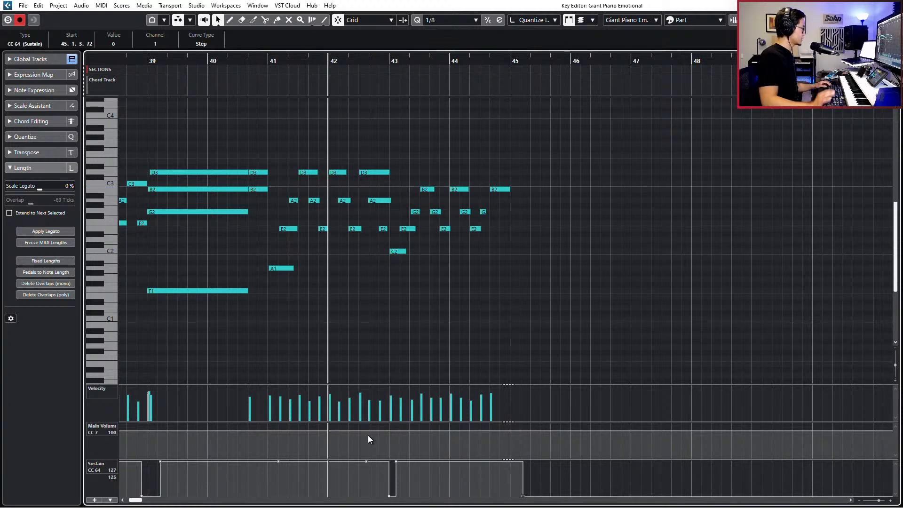
Add a sustain pedal release with value 0 at the start of bar 41
key(KP_Subtract)
key(KP_Subtract)
drag(257, 463, 270, 507)
Play back the phrase from bar 38 into bar 44 to check the new pedal changes
ctrl+scroll(355, 384, down, 2)
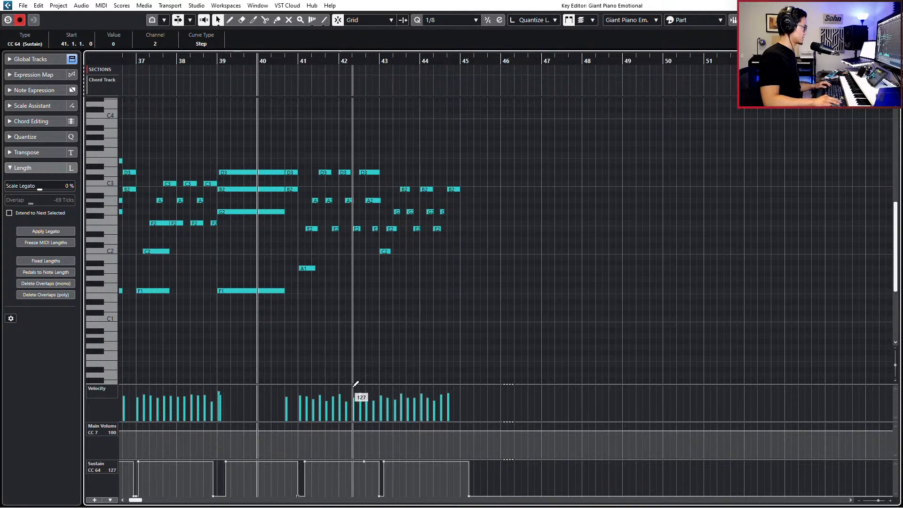
key(KP_Subtract)
key(KP_Subtract)
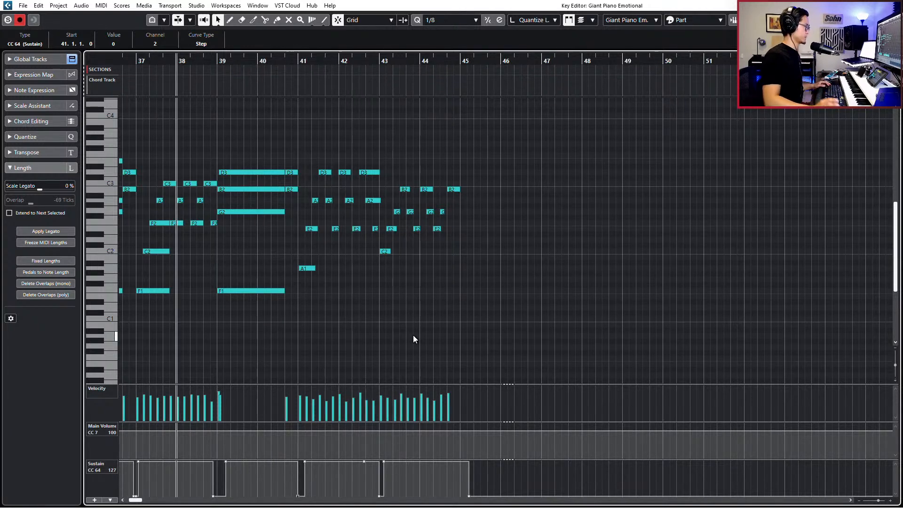
ctrl+scroll(413, 335, down, 2)
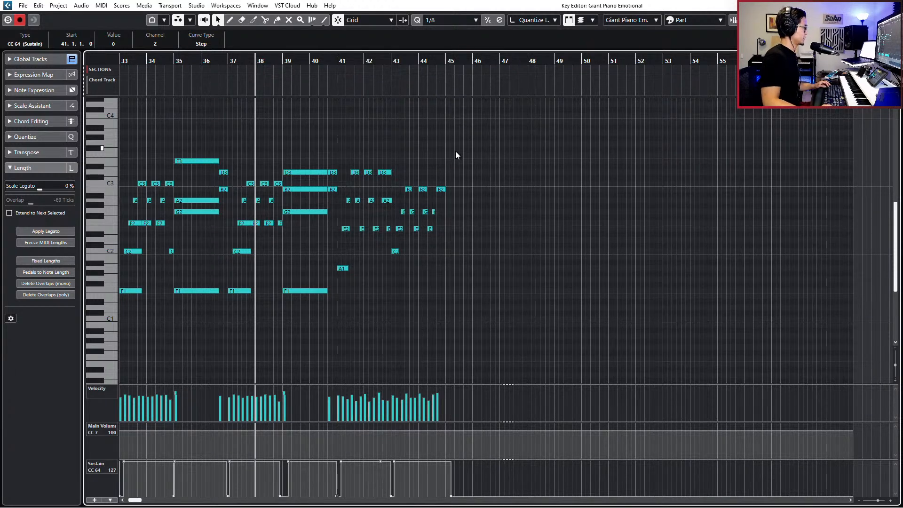
ctrl+scroll(437, 183, up, 3)
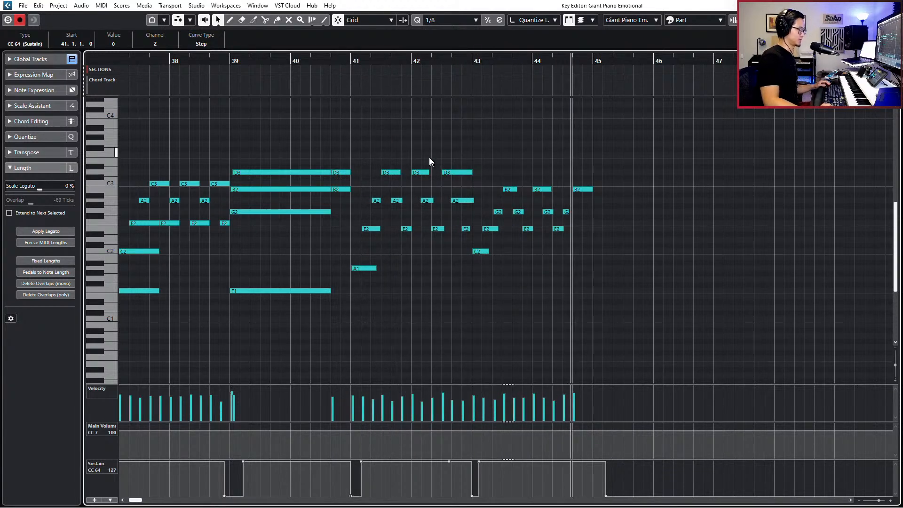
key(space)
Lengthen the last G2 in bar 44 to end at 44.3.1 and return the playhead to bar 43
click(567, 211)
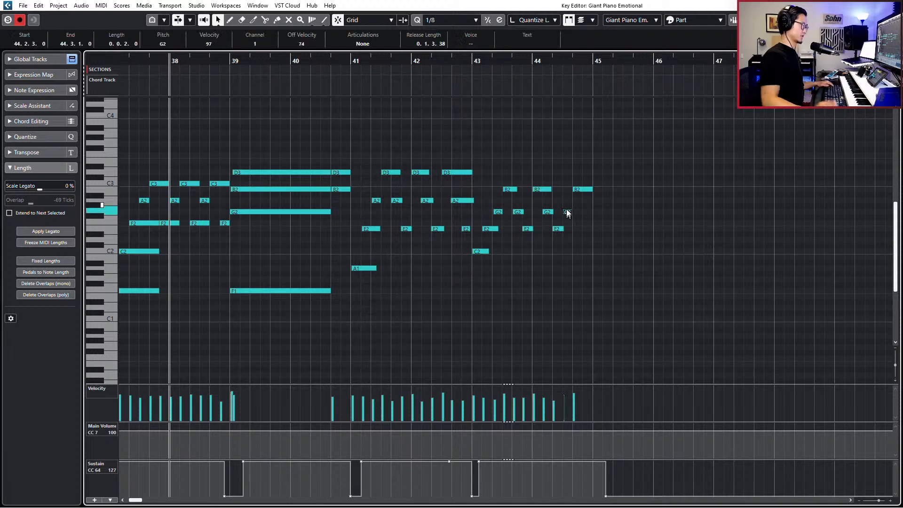
key(l)
key(KP_Subtract)
key(KP_Subtract)
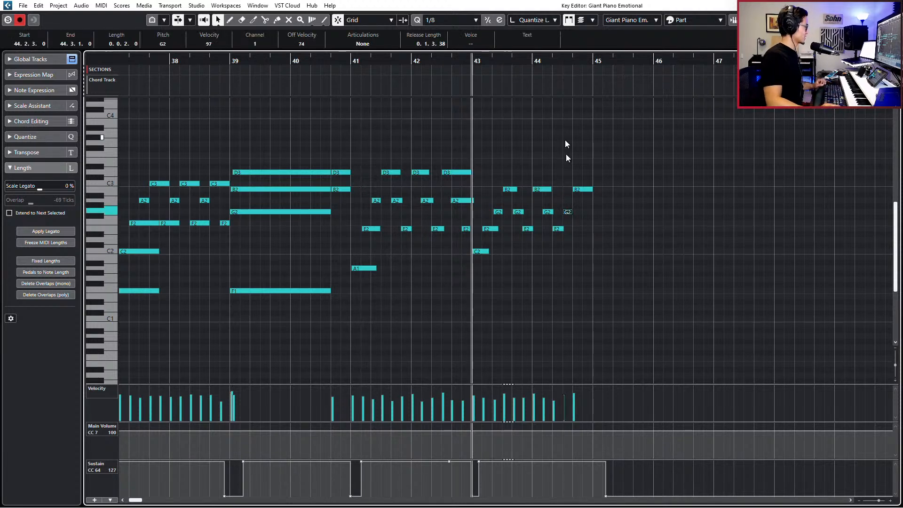
Try to resize the first E2 in bar 43 together with the last G2 in bar 44 and play the phrase
click(491, 229)
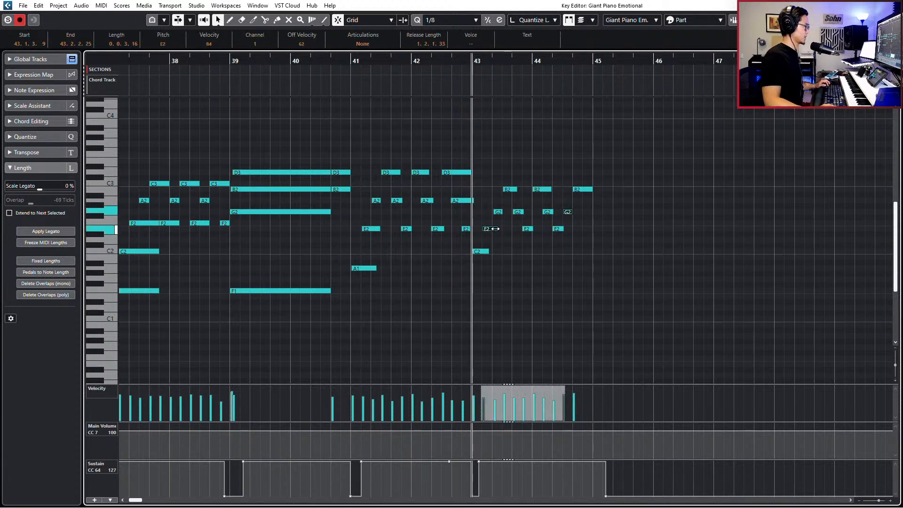
key(space)
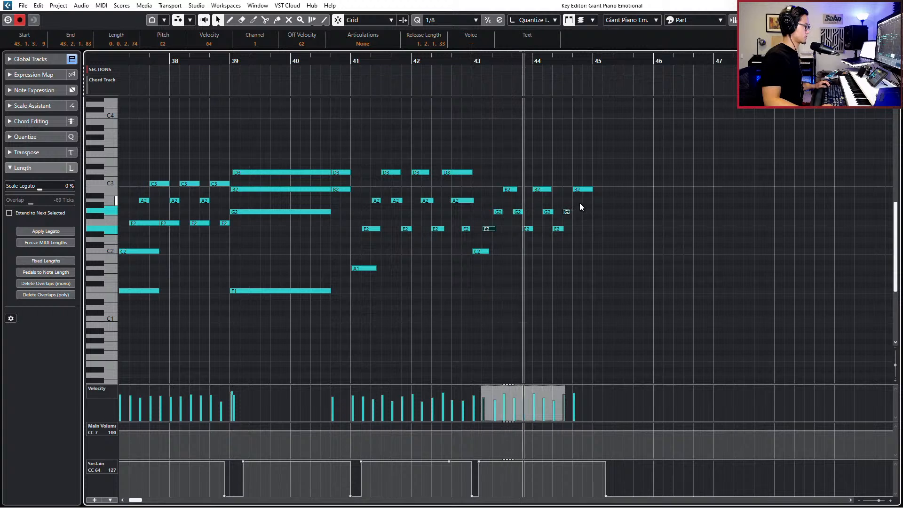
click(570, 215)
key(space)
click(567, 212)
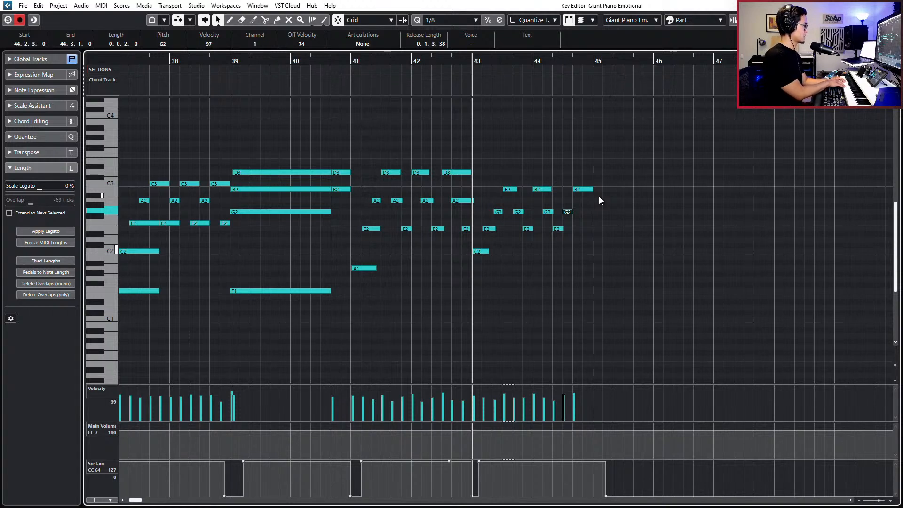
Lower the last G2 in bar 44 to C2
click(564, 203)
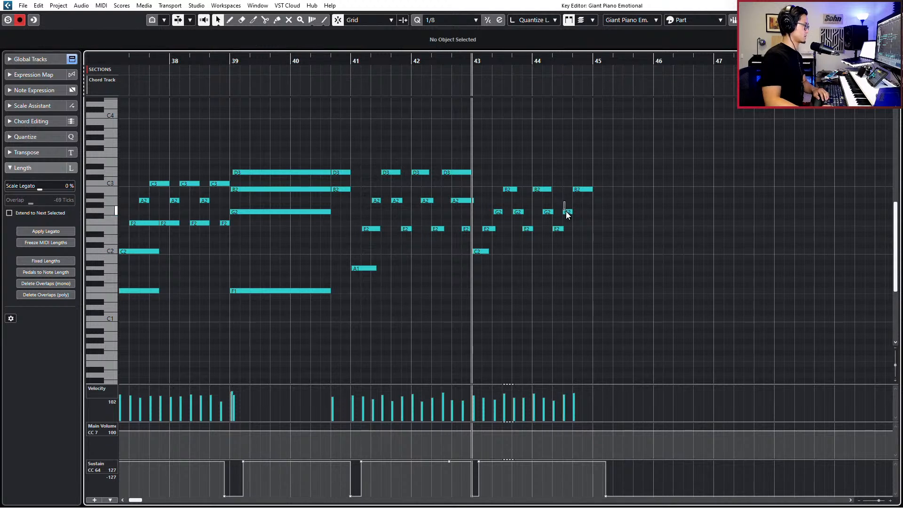
click(567, 212)
key(Down)
key(Down)
key(Down)
key(Down)
key(Down)
key(Down)
key(Down)
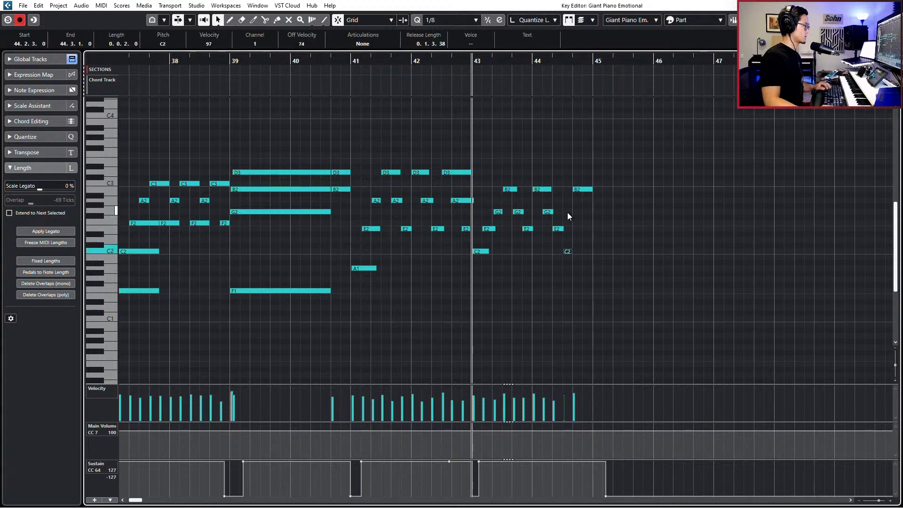
Split the final B2 in bar 44 into two notes and lower the first half to E2
click(582, 190)
alt+click(583, 189)
key(Down)
key(Down)
key(Down)
key(Down)
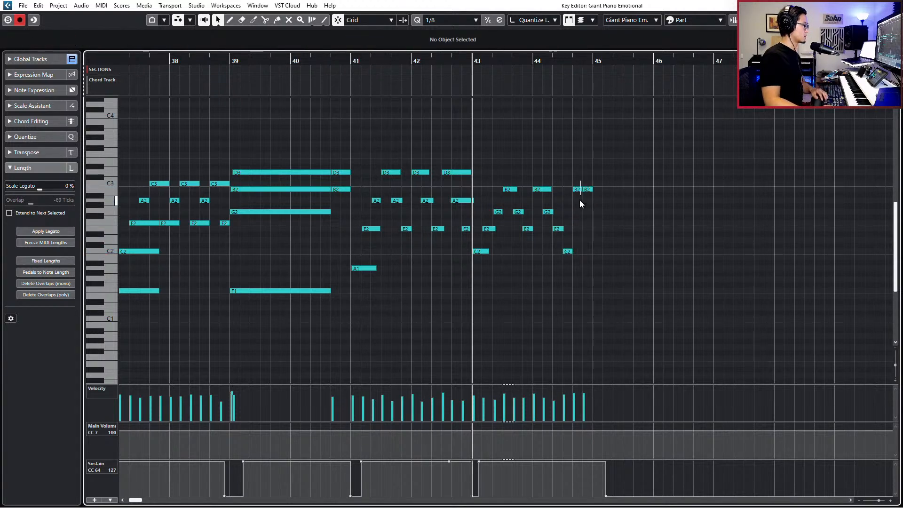
key(Down)
key(Down)
key(Down)
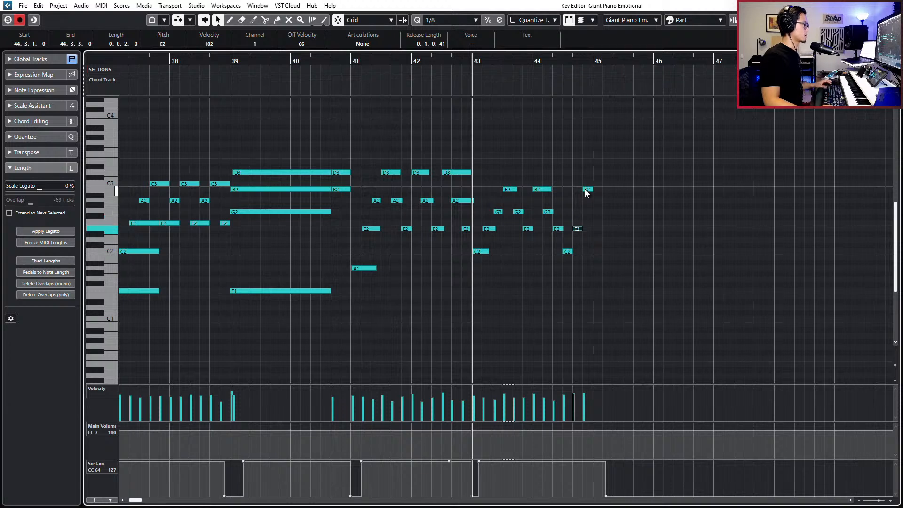
Audition the end of bar 44 and reduce the velocities of its last C2 and E2, setting the C2 to 81
key(space)
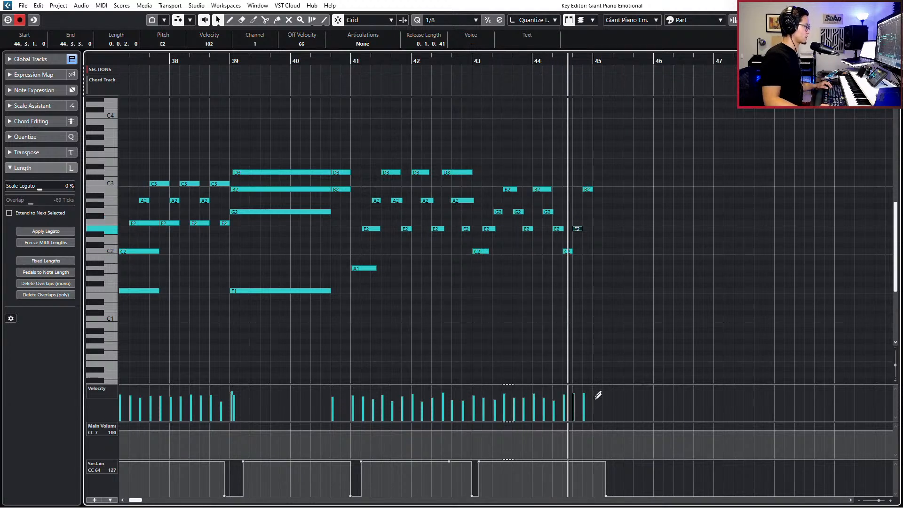
key(space)
click(574, 396)
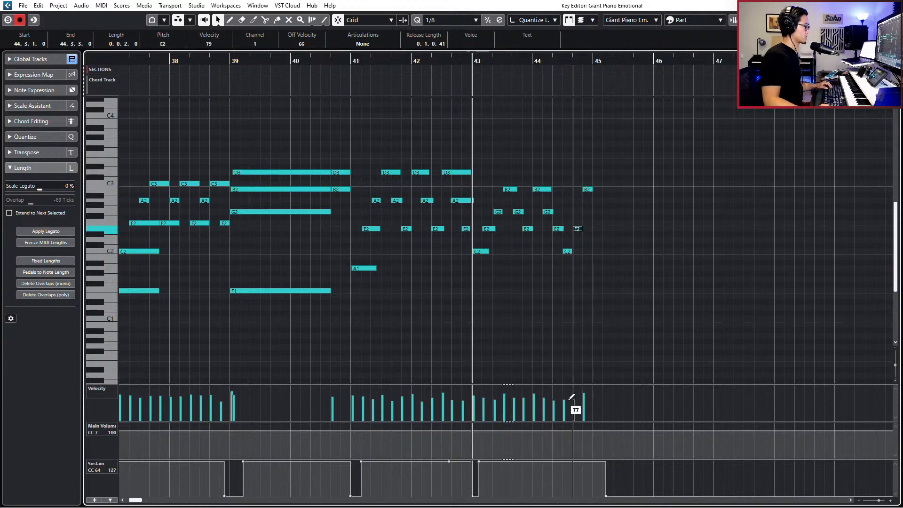
key(space)
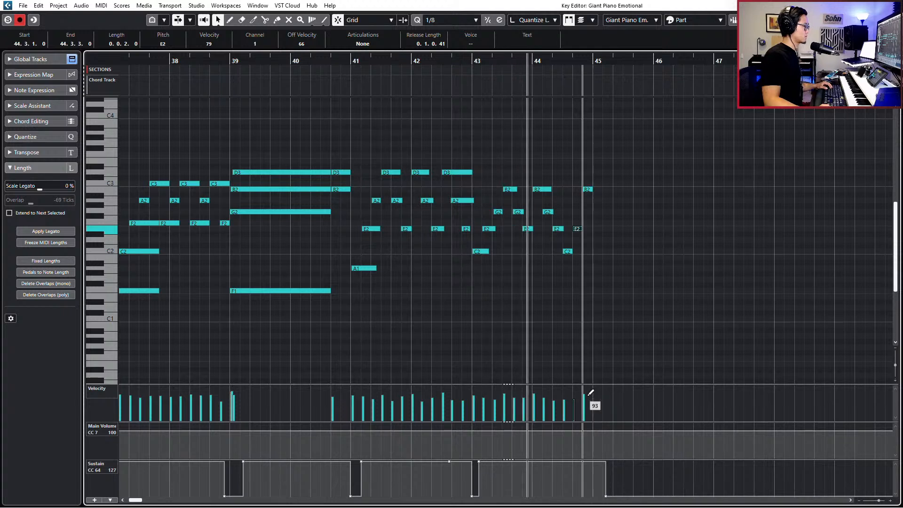
key(space)
key(Left)
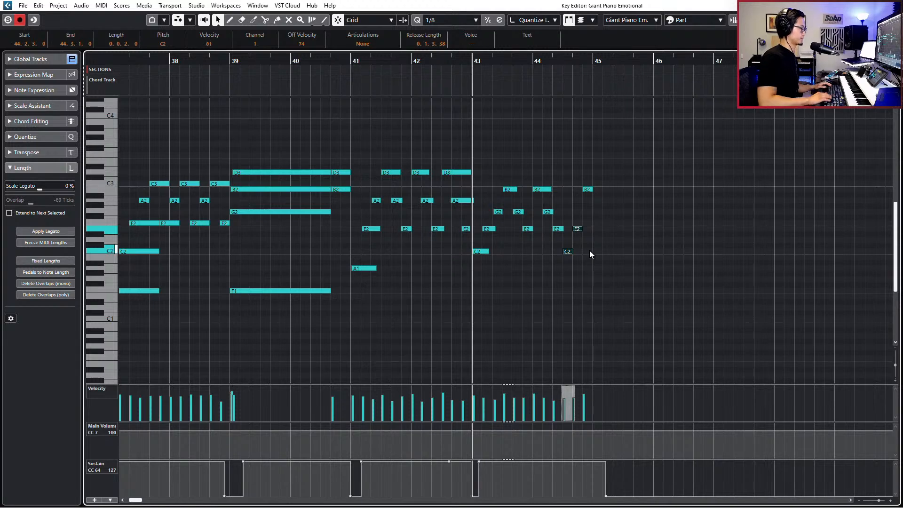
Move the final sustain pedal release back to the start of bar 45 and return to the project arrangement
click(615, 343)
drag(605, 496, 593, 497)
key(Return)
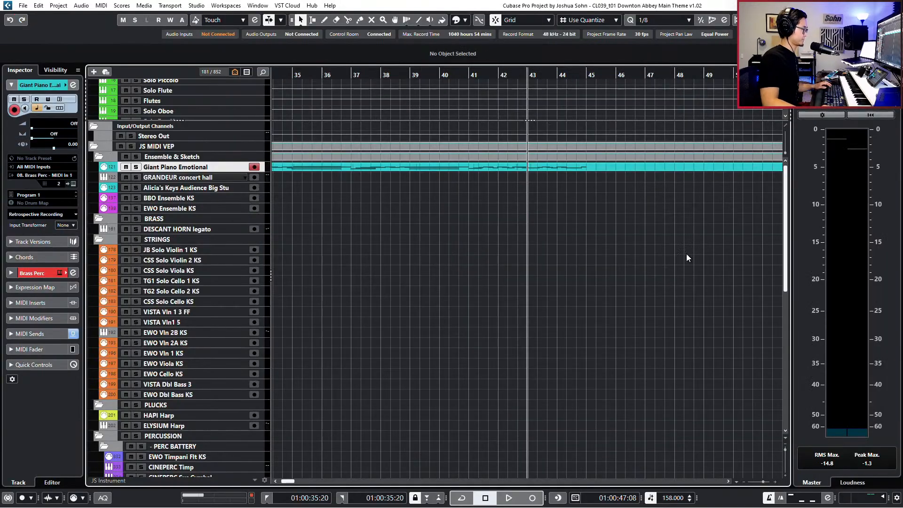
Set the left locator to bar 29 and the right locator to bar 45
scroll(685, 259, down, 2)
key(KP_Add)
key(KP_Add)
key(ctrl+KP_2)
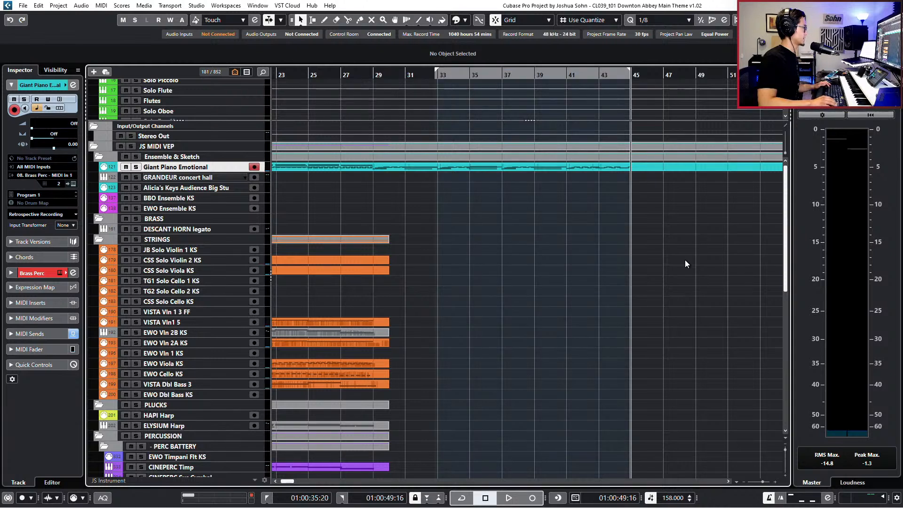
key(KP_Subtract)
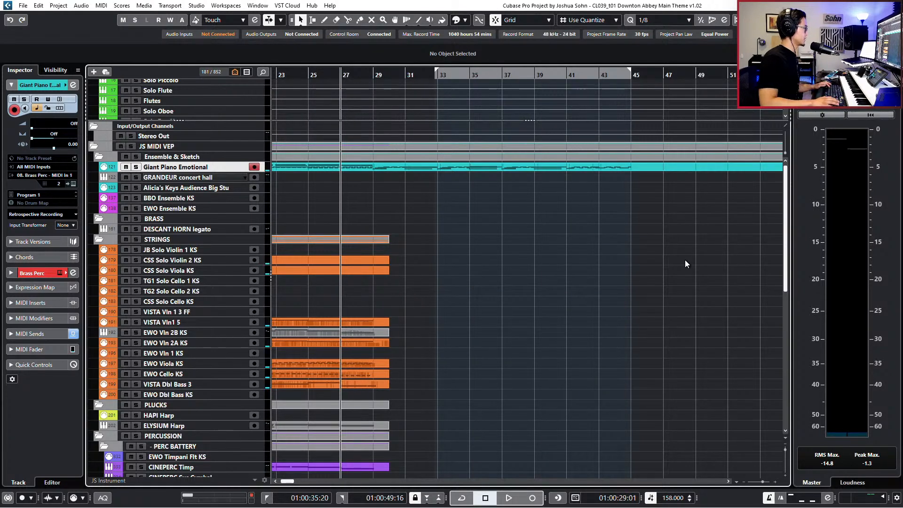
key(KP_Add)
key(KP_Add)
key(ctrl+KP_1)
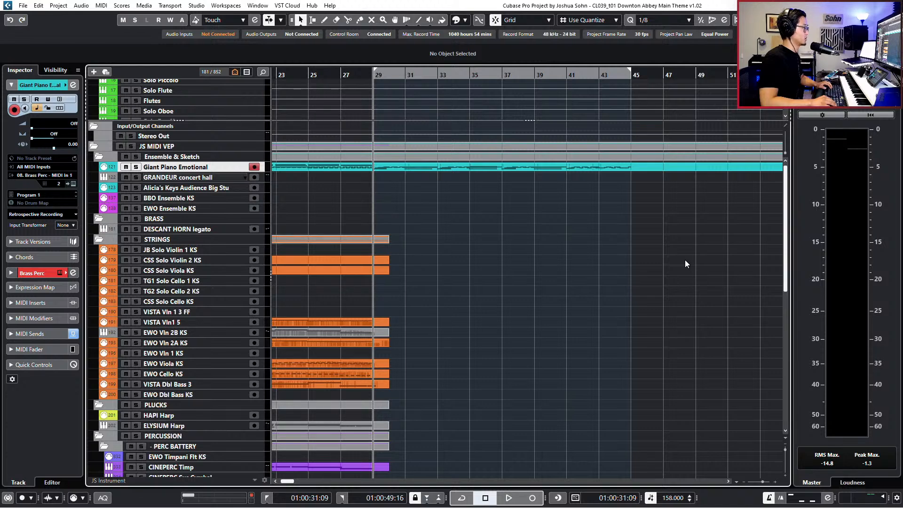
key(KP_Subtract)
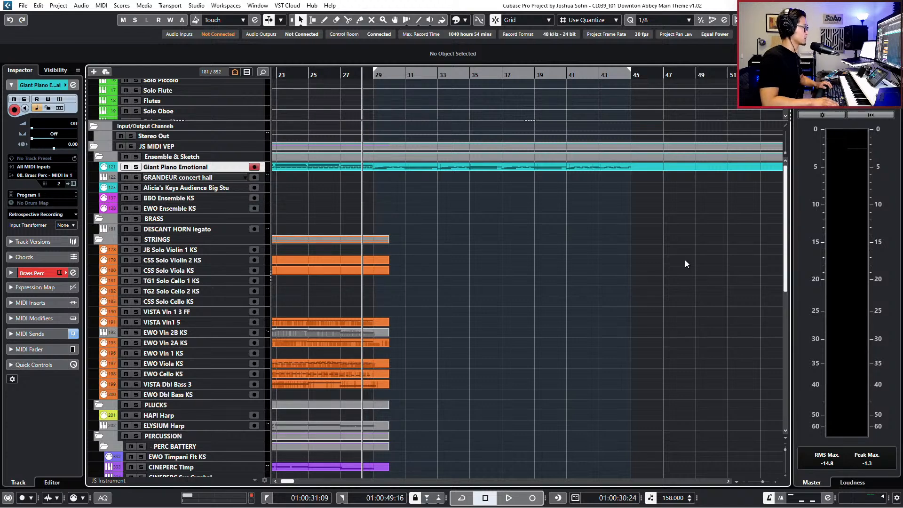
Add parts between the locators on VISTA Dbl Bass 3 and EWO Cello KS to extend both tracks to bar 45
key(g)
scroll(670, 232, right, 3)
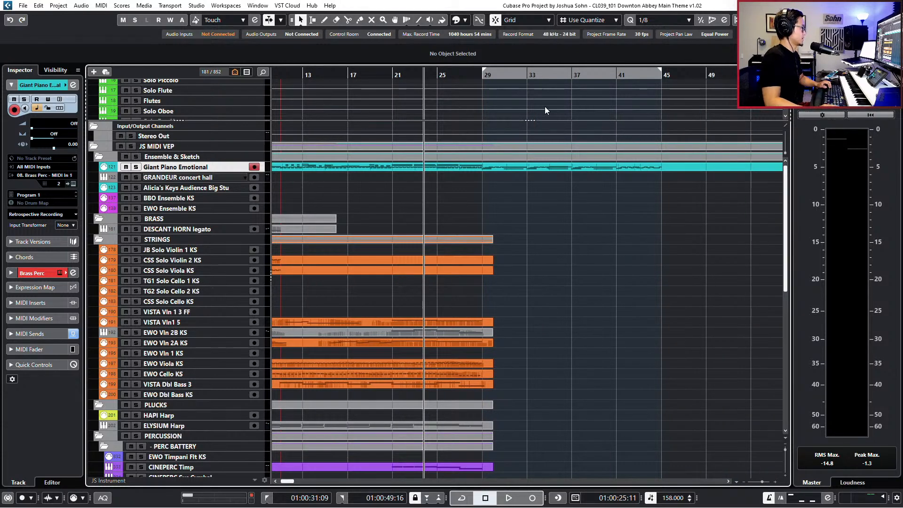
scroll(544, 106, up, 5)
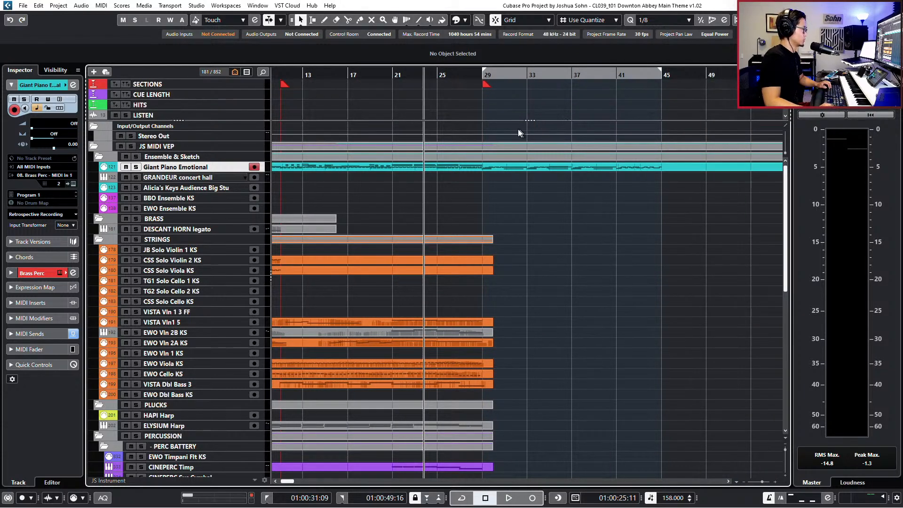
scroll(474, 202, down, 3)
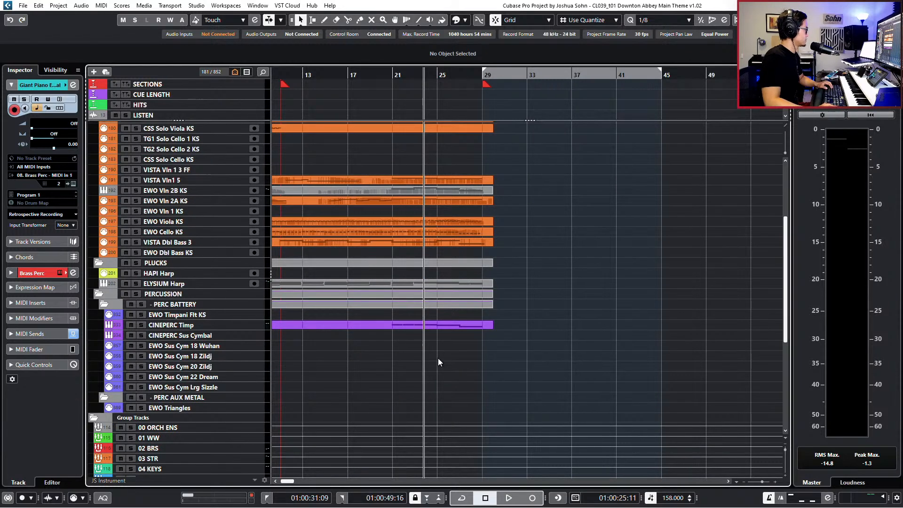
scroll(442, 357, up, 5)
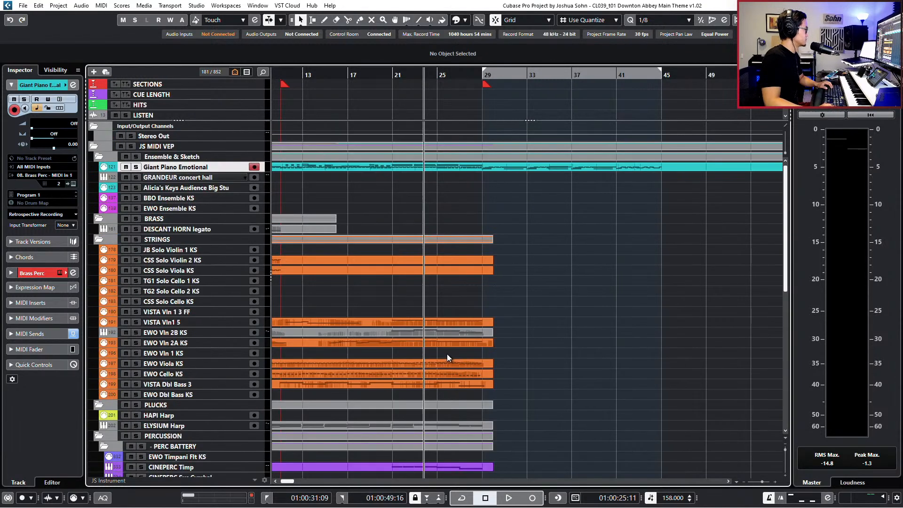
click(215, 384)
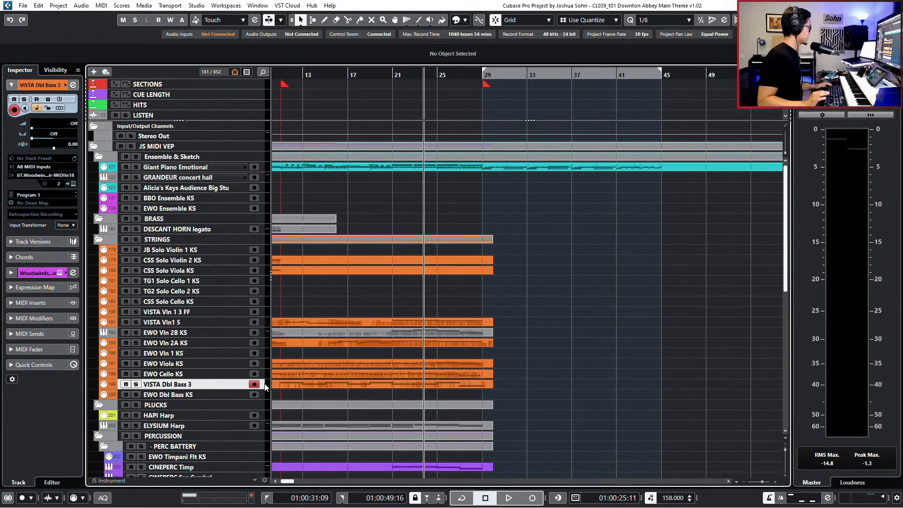
double_click(503, 383)
key(g)
double_click(503, 376)
key(g)
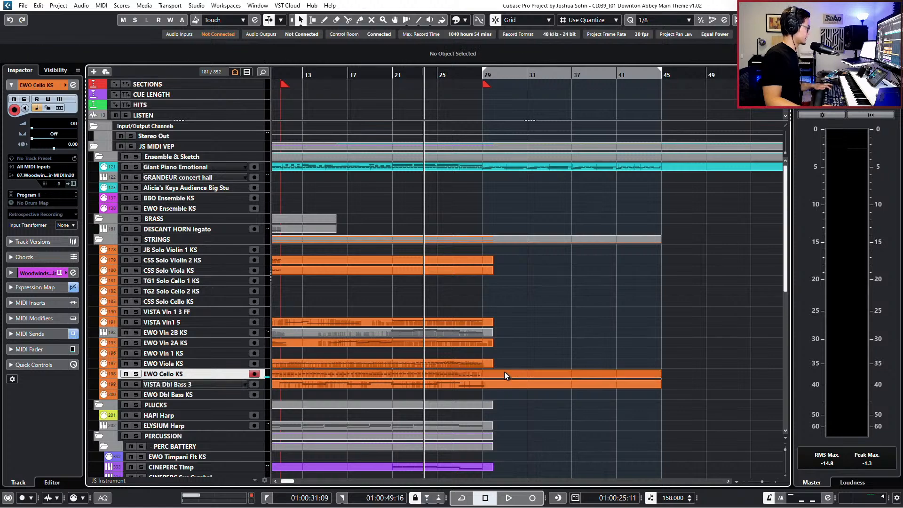
Open the VISTA Dbl Bass 3 part in the Key Editor and position the playhead at bar 25
double_click(509, 385)
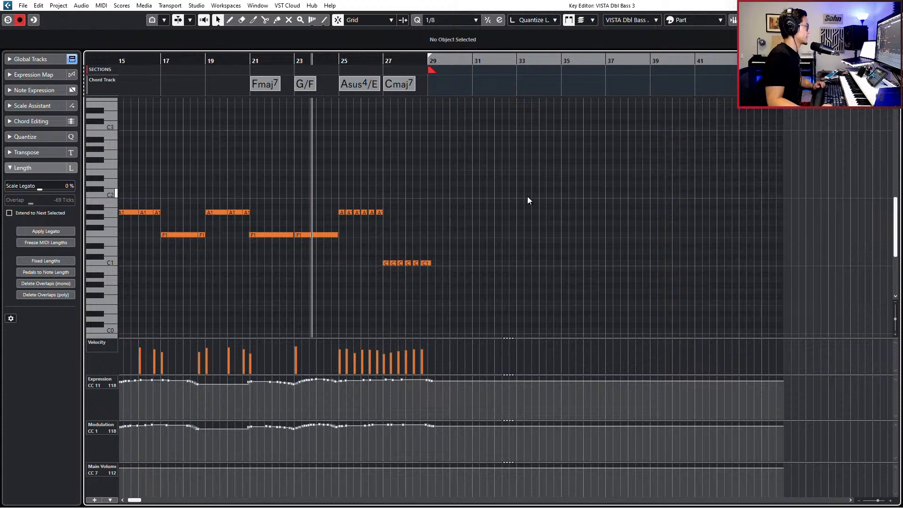
key(KP_Subtract)
key(KP_Add)
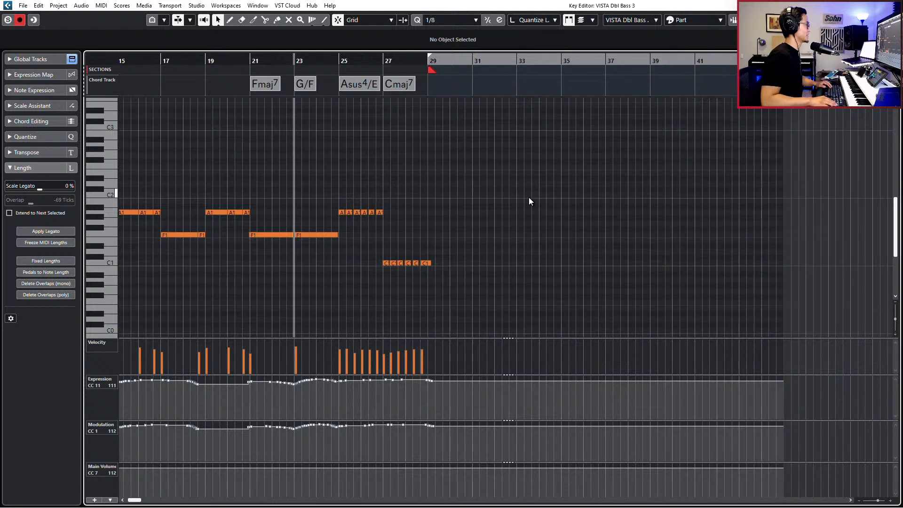
key(KP_Subtract)
key(KP_Subtract)
key(KP_Add)
key(KP_Add)
key(KP_Add)
key(KP_Add)
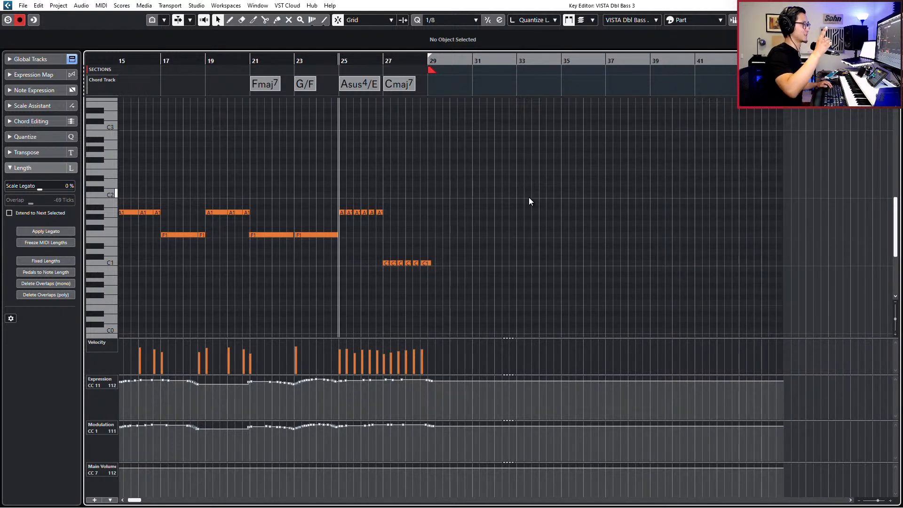
Add chord events at bars 29 and 31 on the chord track and set the bar 29 chord to F major
scroll(540, 170, down, 1)
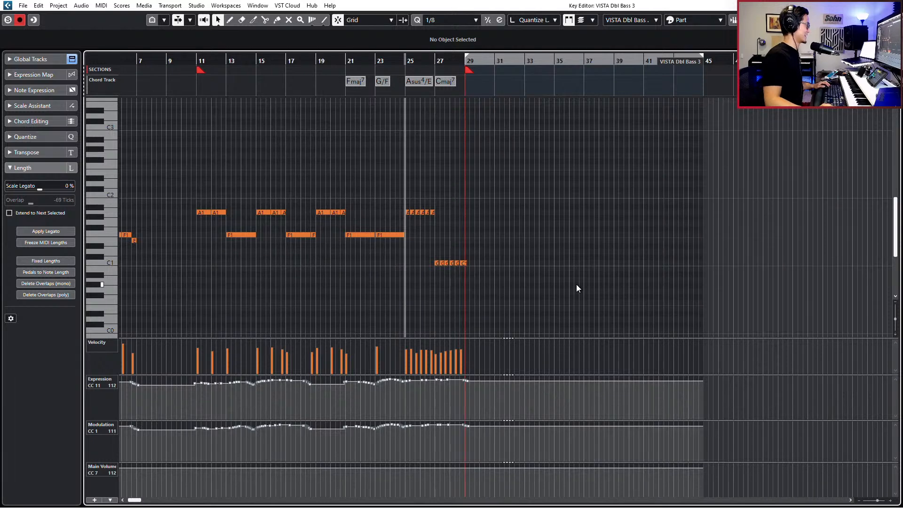
scroll(576, 284, up, 1)
scroll(577, 284, up, 1)
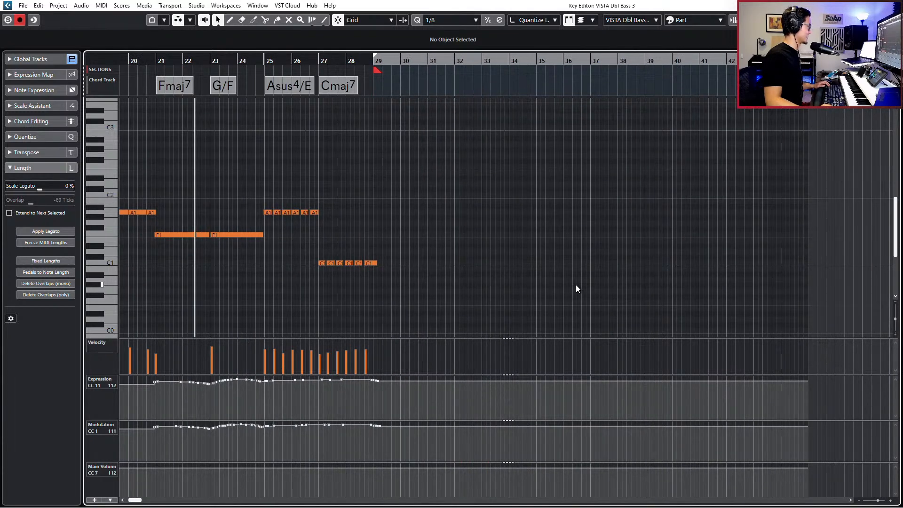
scroll(575, 284, up, 1)
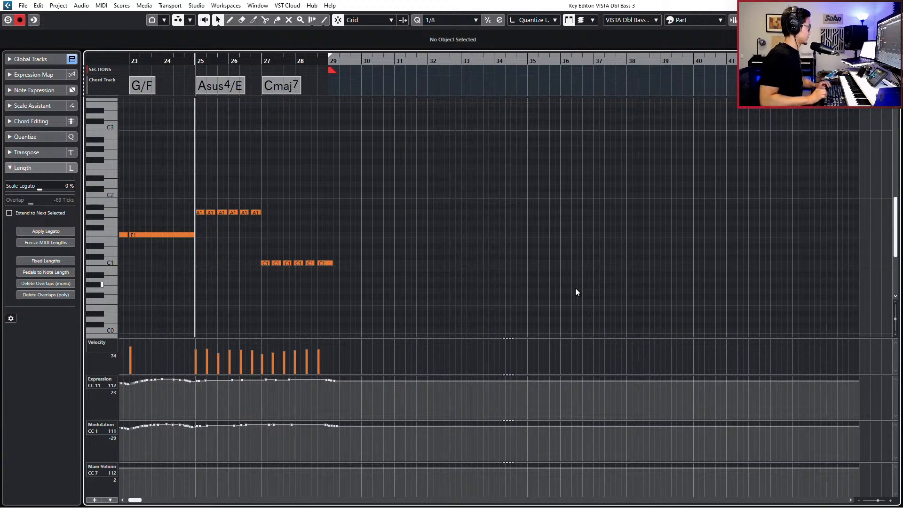
click(332, 86)
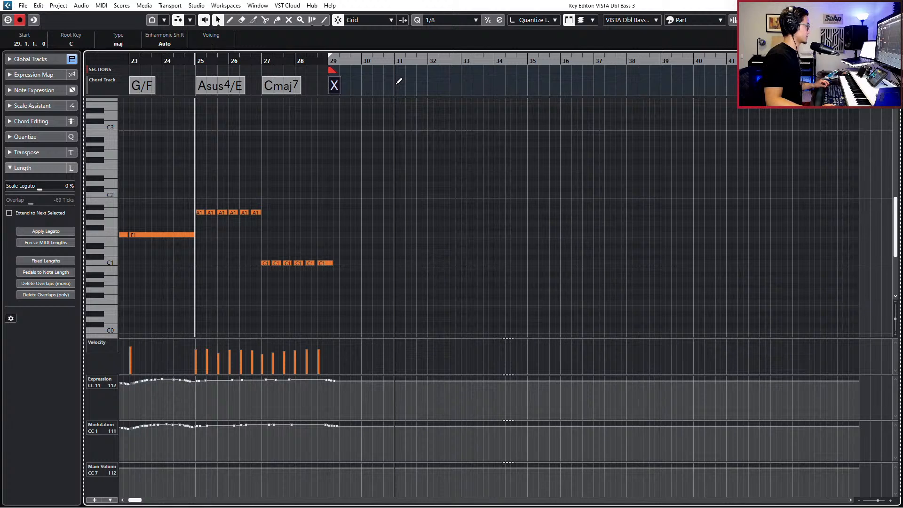
click(396, 85)
double_click(340, 82)
click(280, 166)
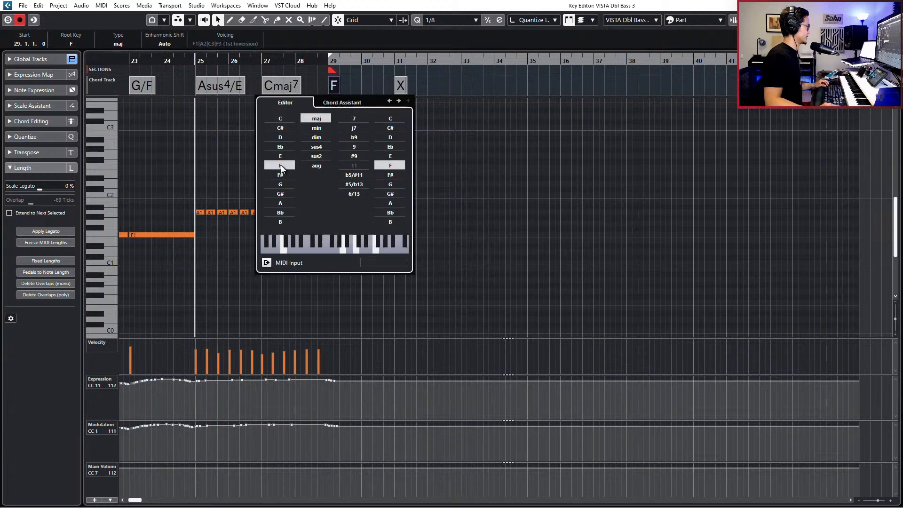
Set the bar 31 chord to G major over an F bass, then play the passage to check it
double_click(399, 86)
click(348, 184)
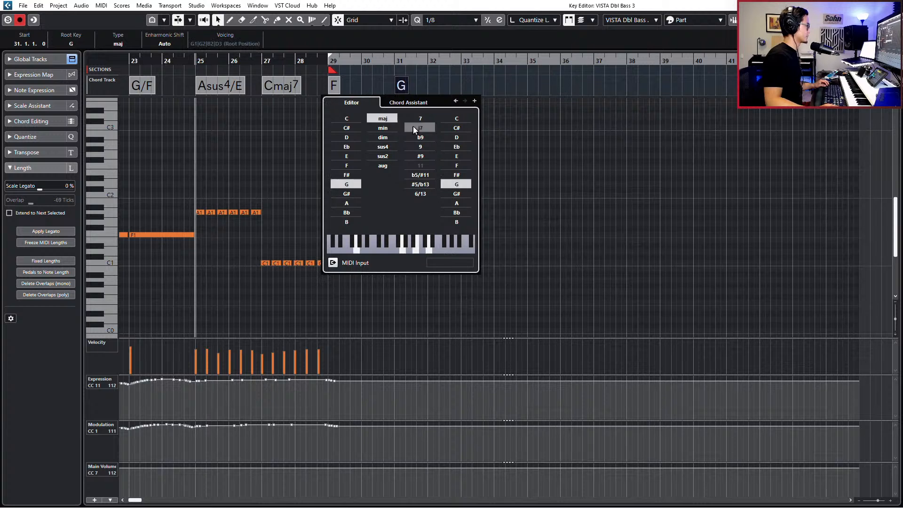
click(456, 165)
key(space)
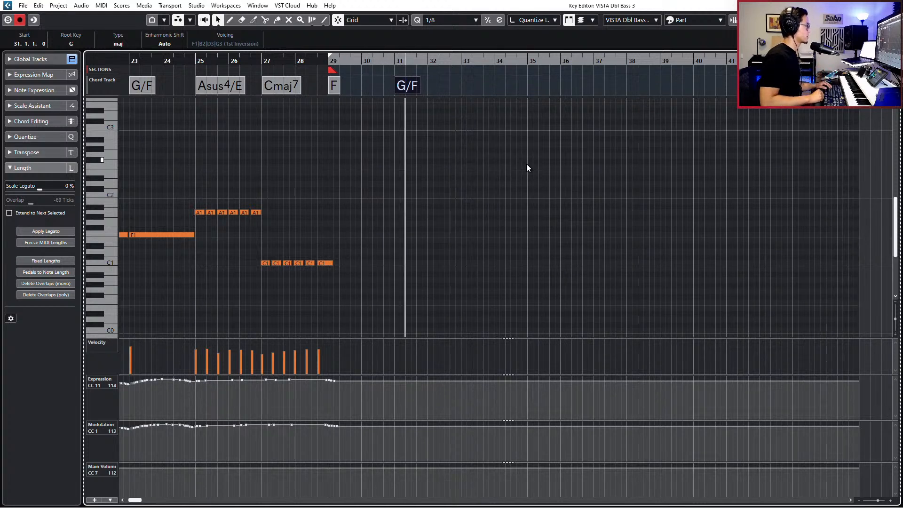
key(space)
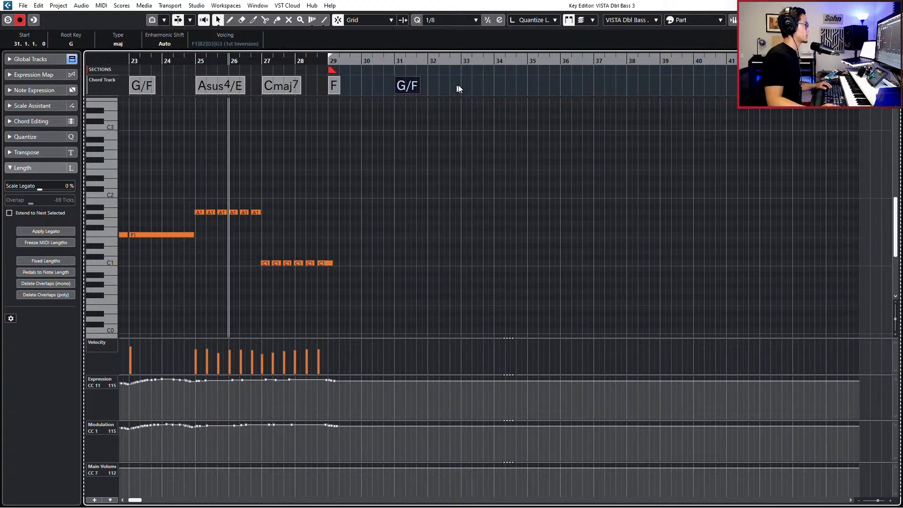
Copy the F and G/F chords from bars 29 and 31 to bars 33 and 35
drag(324, 88, 535, 89)
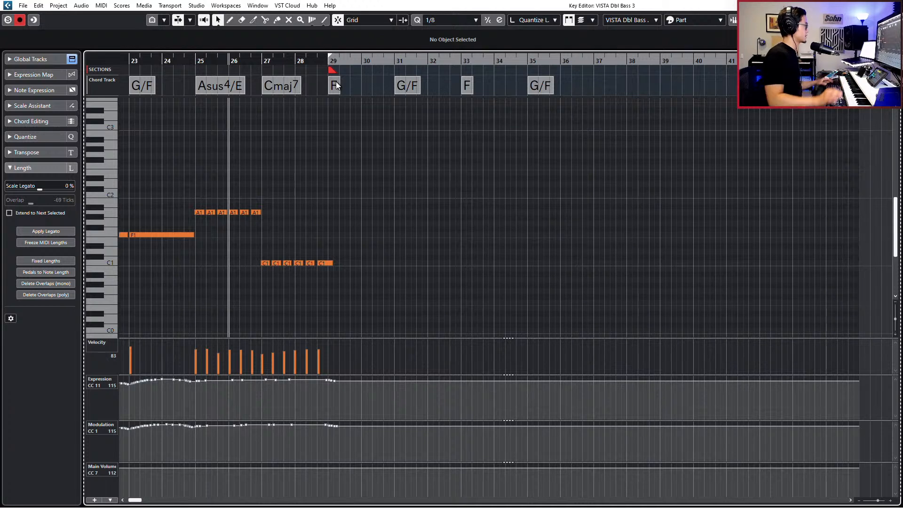
click(462, 59)
scroll(492, 95, right, 3)
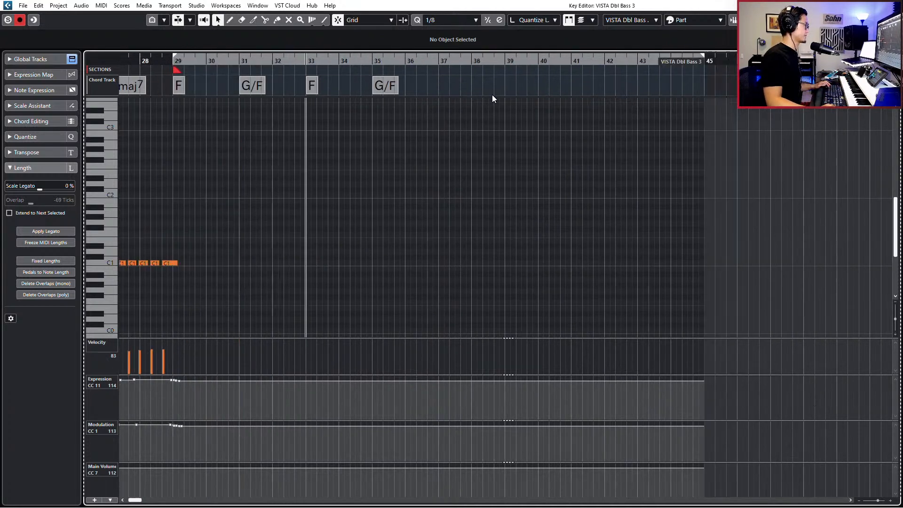
Change the bar 35 chord to G9 by adding a 9 tension and removing the F bass
double_click(394, 85)
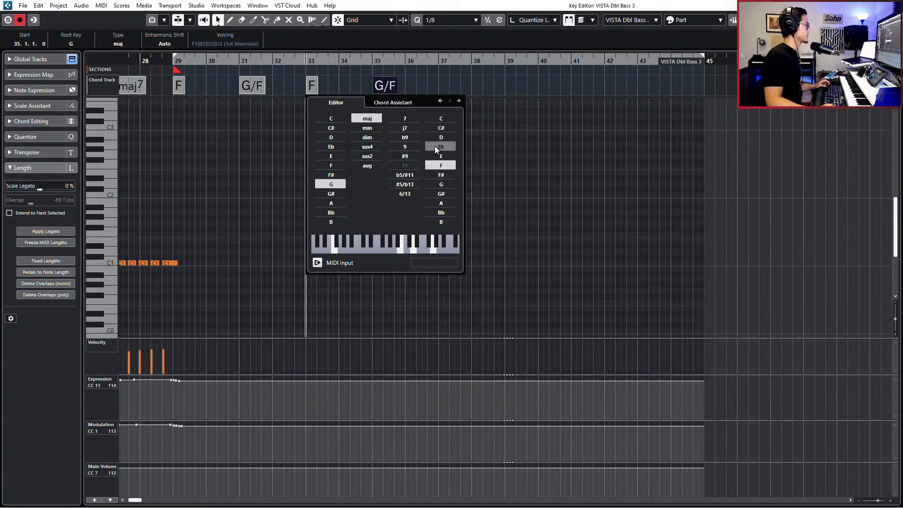
click(410, 150)
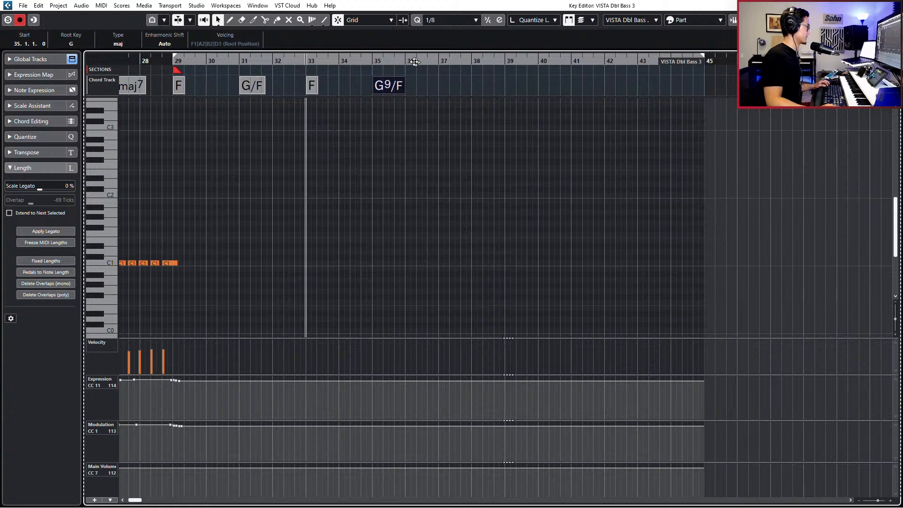
double_click(391, 86)
click(445, 163)
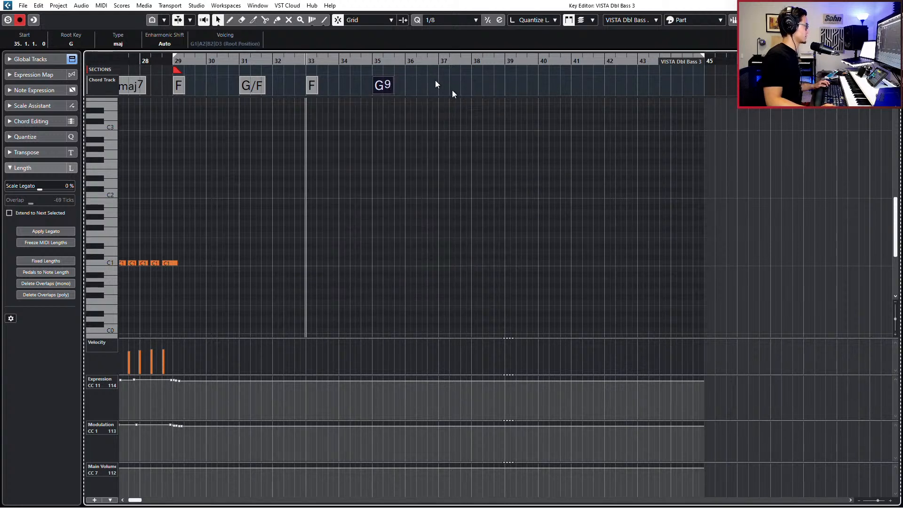
Copy the F and G/F chords to bars 37 and 39, and the Asus4/E and Cmaj7 chords to bars 41 and 43
click(429, 61)
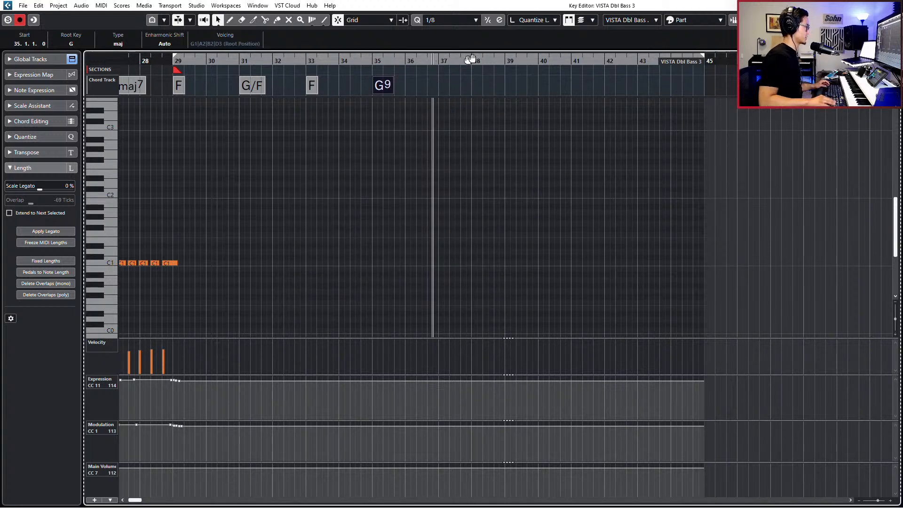
drag(166, 86, 516, 92)
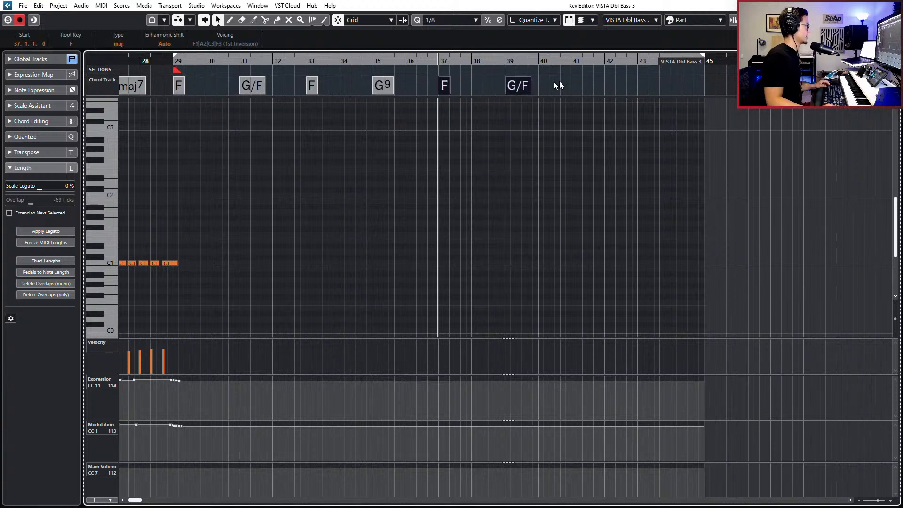
key(g)
drag(176, 81, 265, 80)
drag(209, 83, 564, 89)
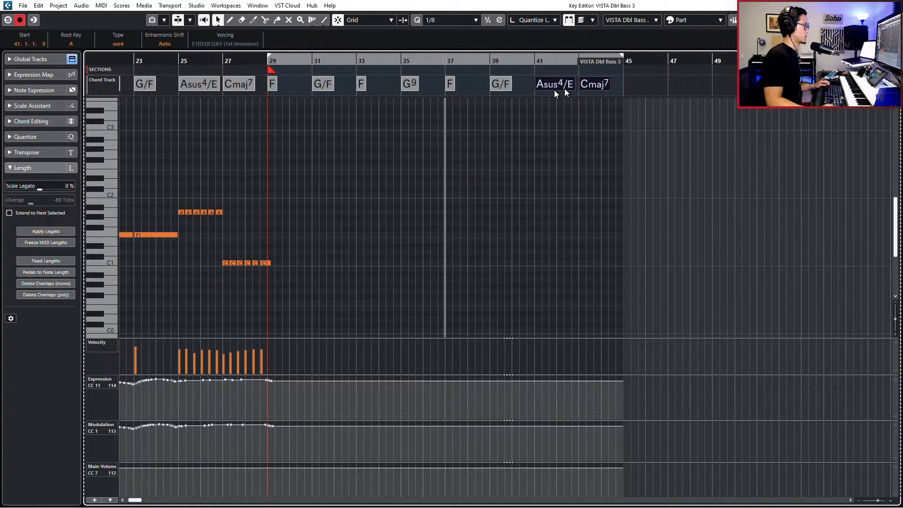
click(632, 84)
Play back from bar 27 to rehearse the bass line over the new chords
click(272, 57)
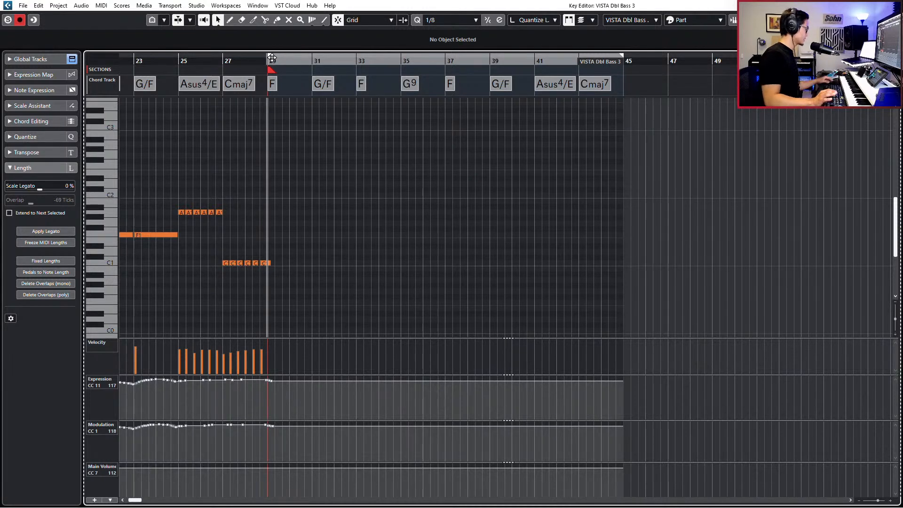
key(KP_Subtract)
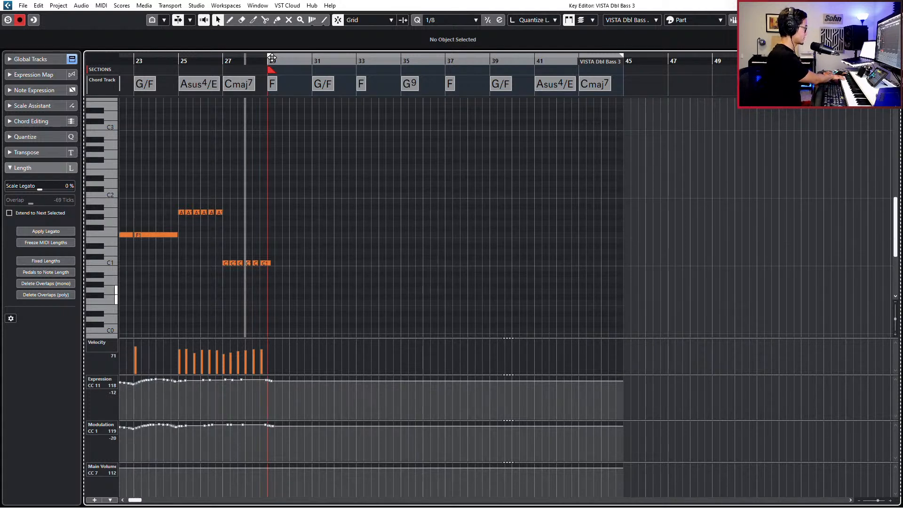
key(KP_Subtract)
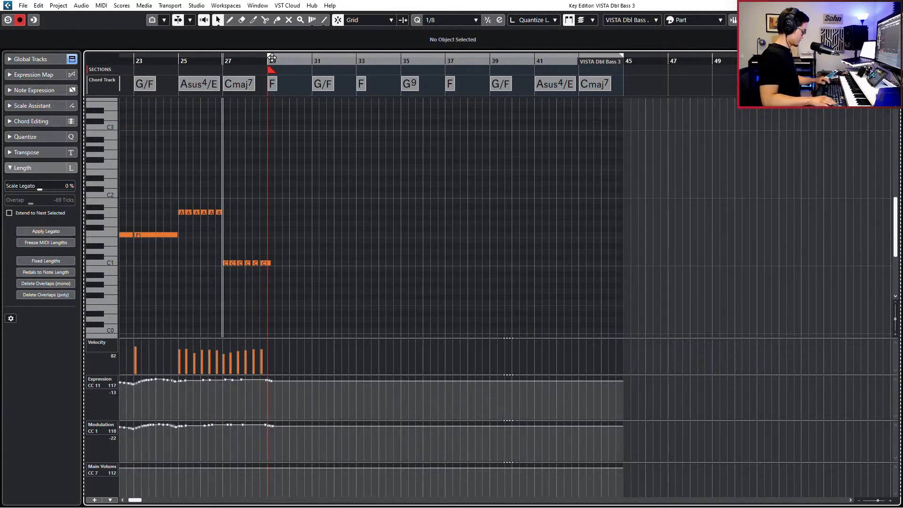
key(space)
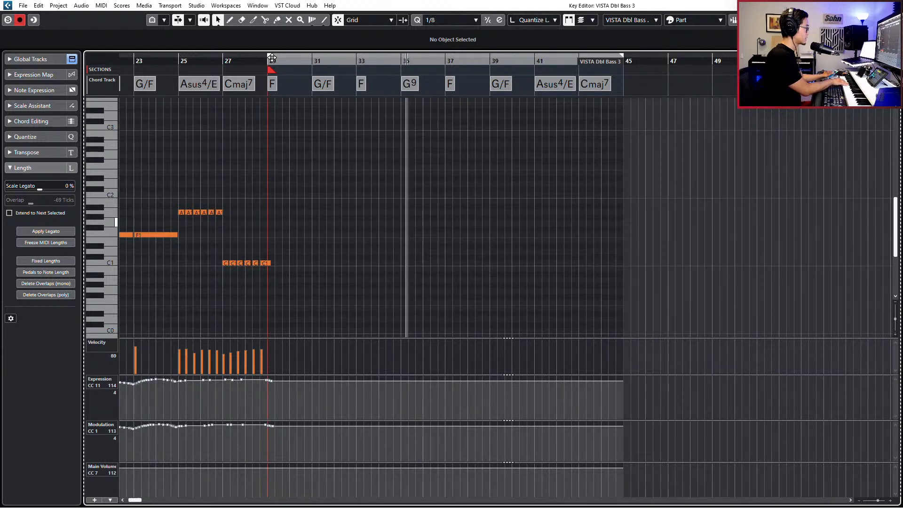
key(space)
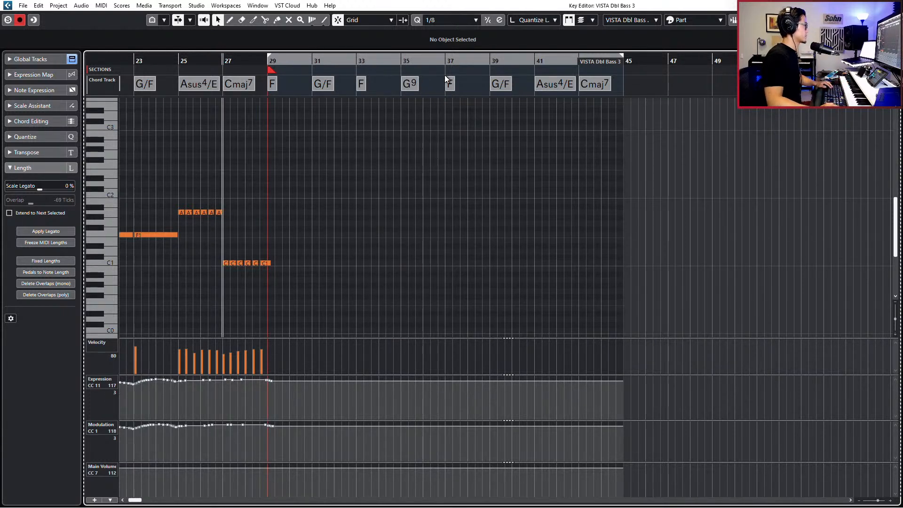
Change the bar 35 chord's root to F, making it F9
double_click(404, 83)
click(358, 164)
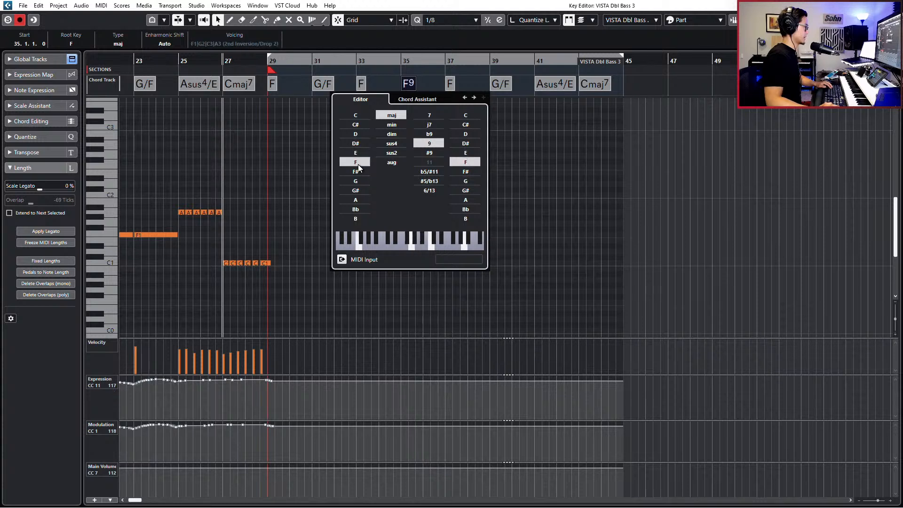
click(606, 179)
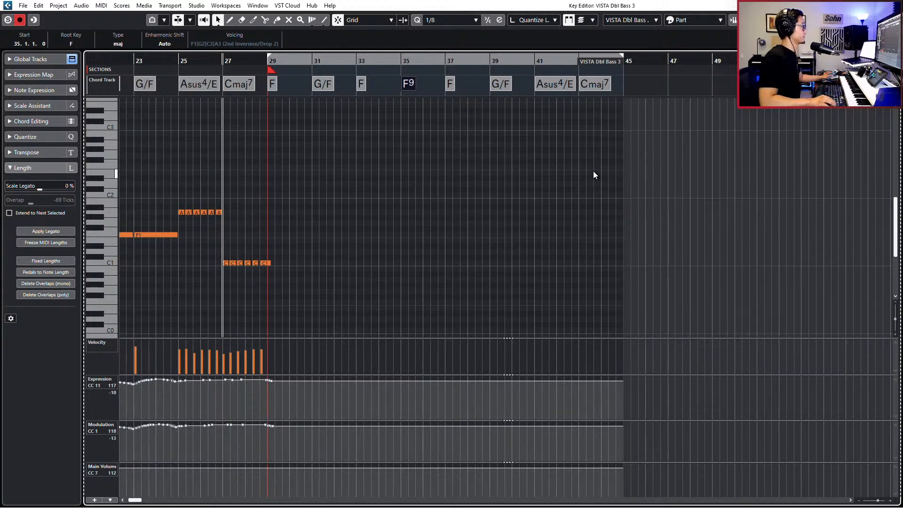
Record sustained double bass notes with Expression and Modulation swells from bar 29 to bar 45, following the chords with F1, A1 and G1
key(space)
key(KP_Multiply)
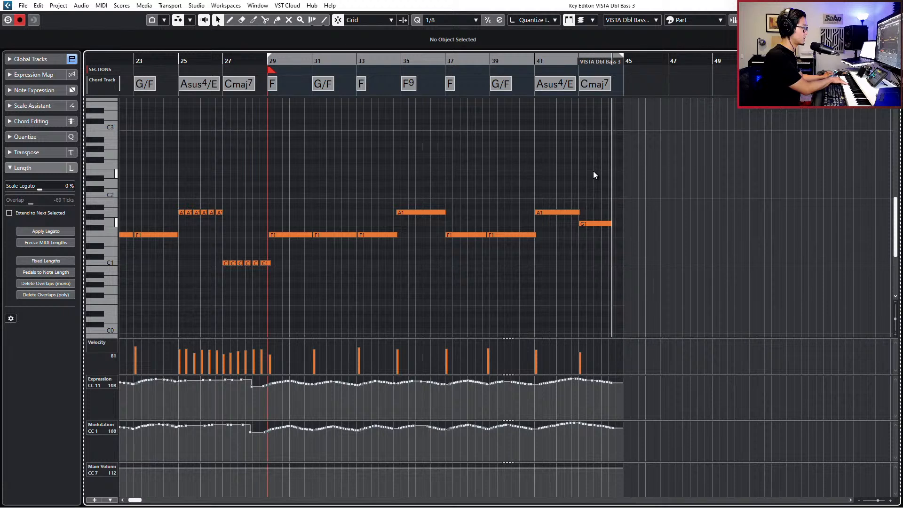
key(space)
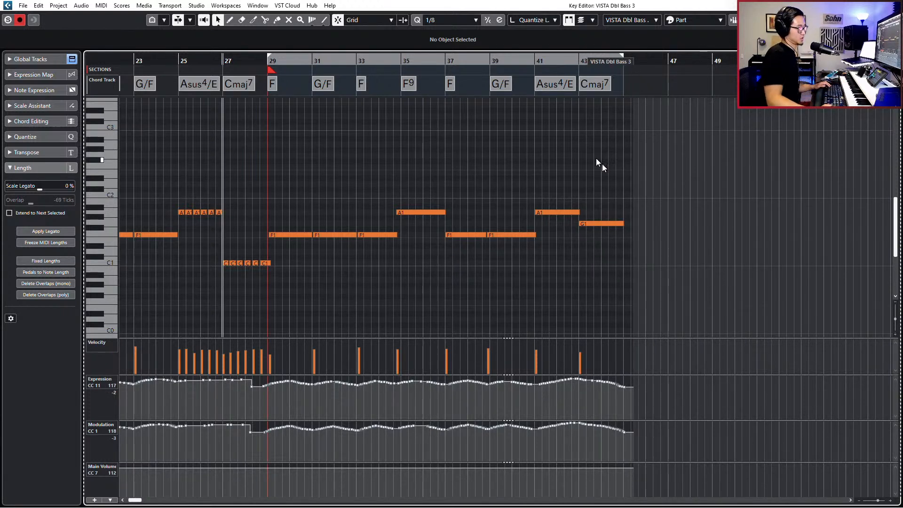
Quantize the recorded bass notes from bar 29 to bar 45 with a 1/1 setting
click(604, 224)
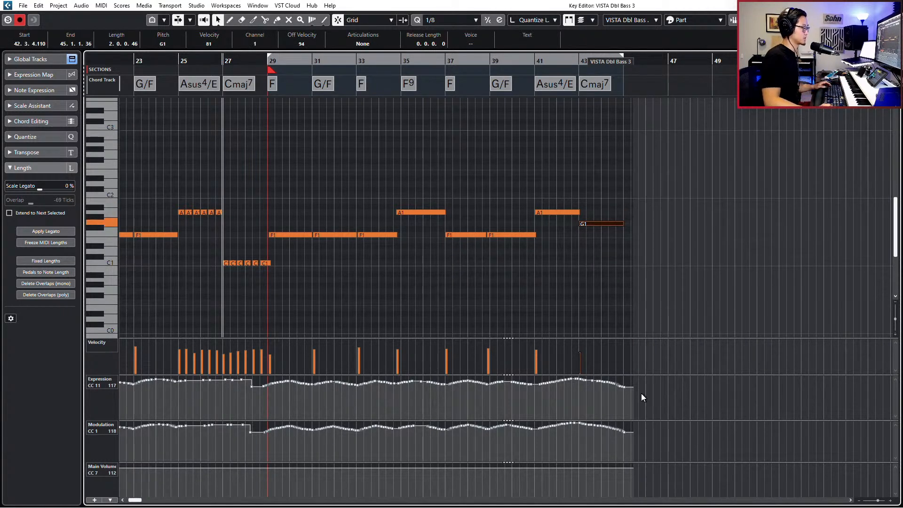
drag(284, 206, 495, 265)
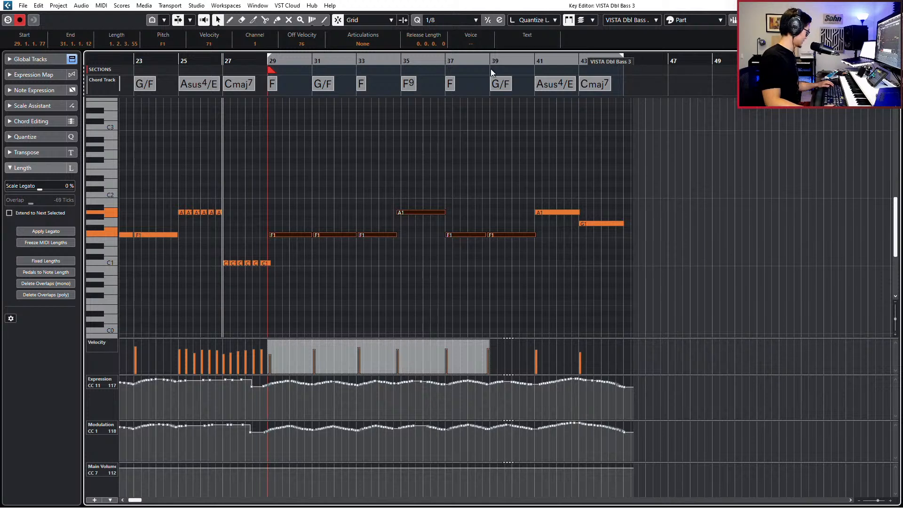
key(alt+1)
drag(288, 183, 527, 269)
key(q)
drag(532, 169, 637, 244)
key(q)
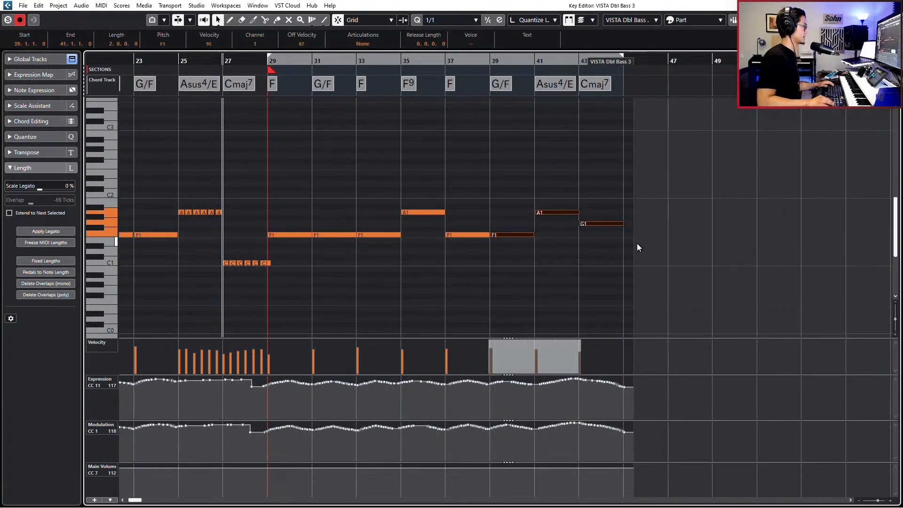
Play the quantized bass line from bar 29 to check it, and clear the note selection
key(l)
key(KP_Subtract)
key(KP_1)
key(space)
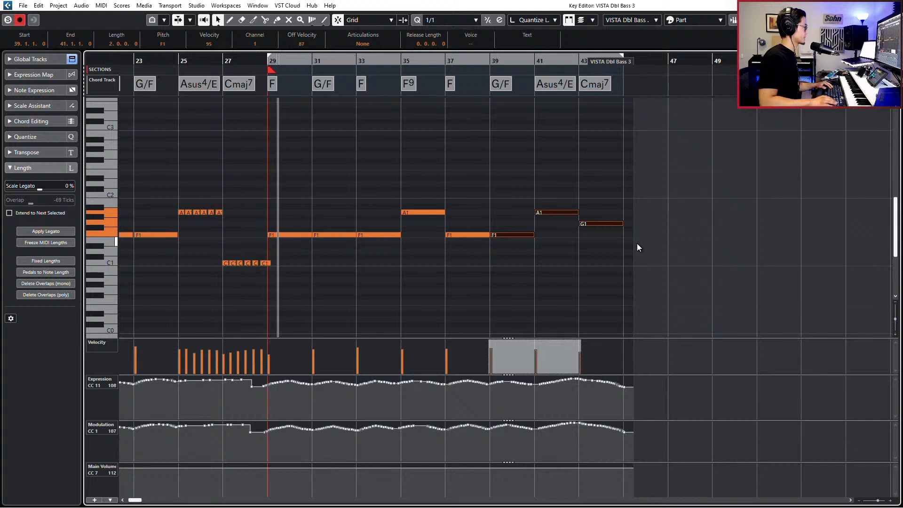
key(space)
key(Escape)
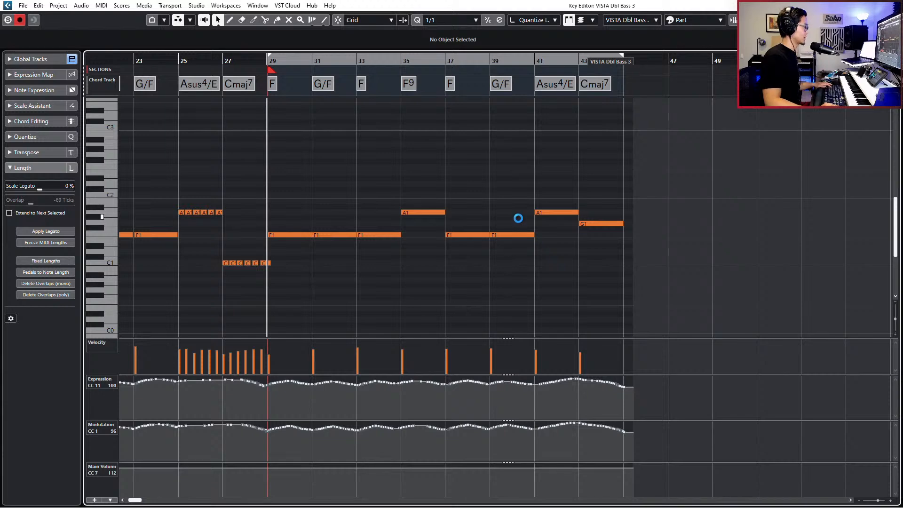
Place the playhead at bar 27 and solo the VISTA Dbl Bass 3 part with the whole bass line in view
key(g)
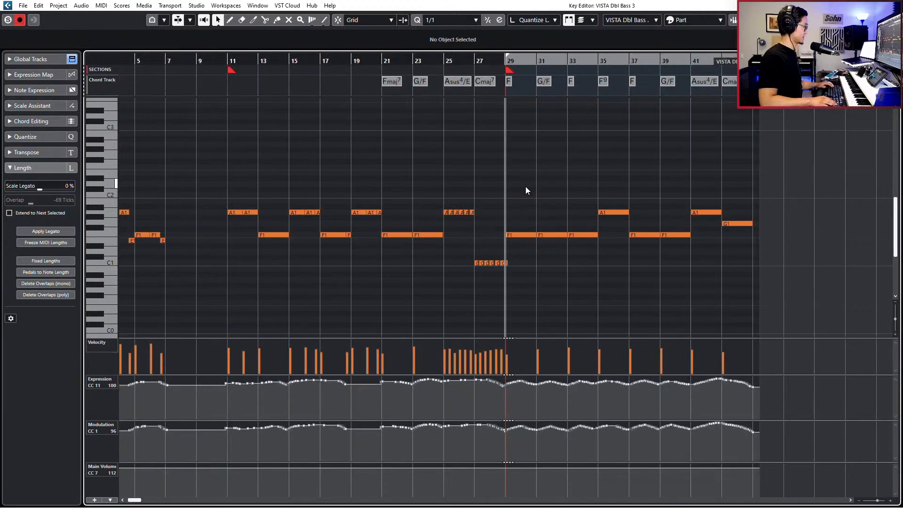
key(h)
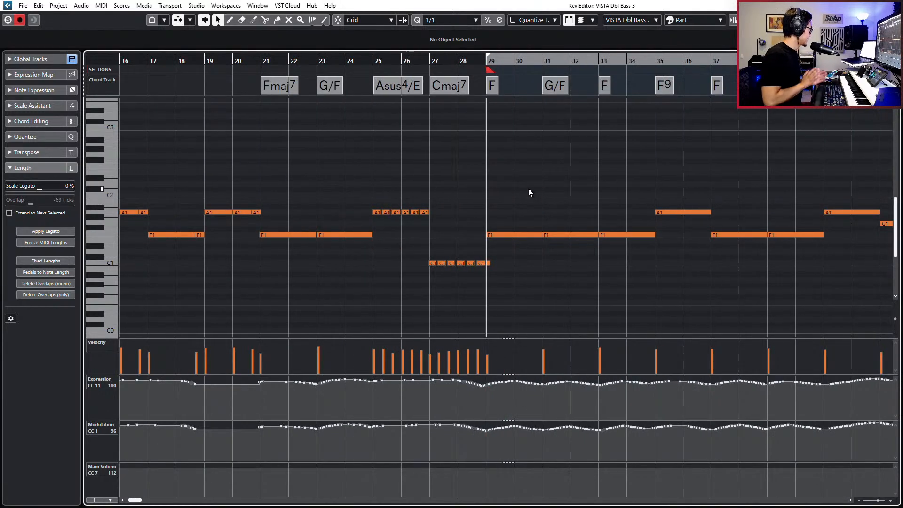
key(KP_Subtract)
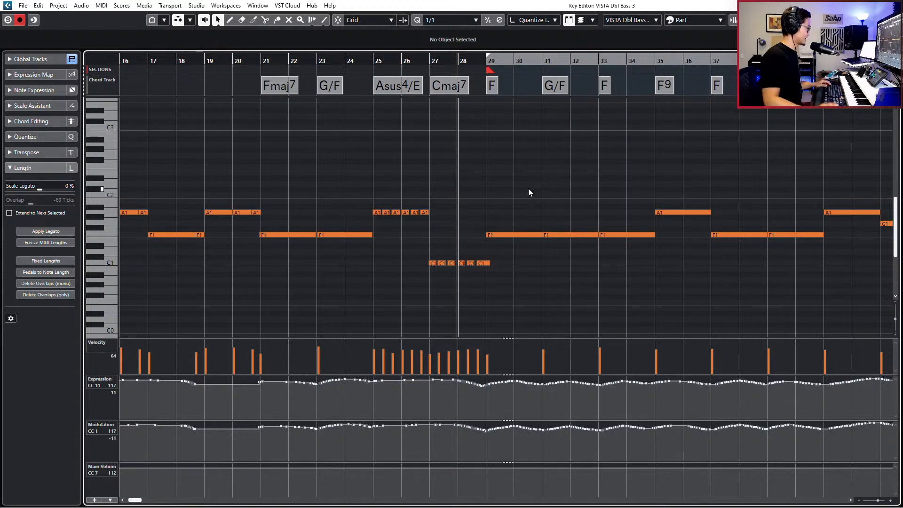
key(g)
key(g)
key(g)
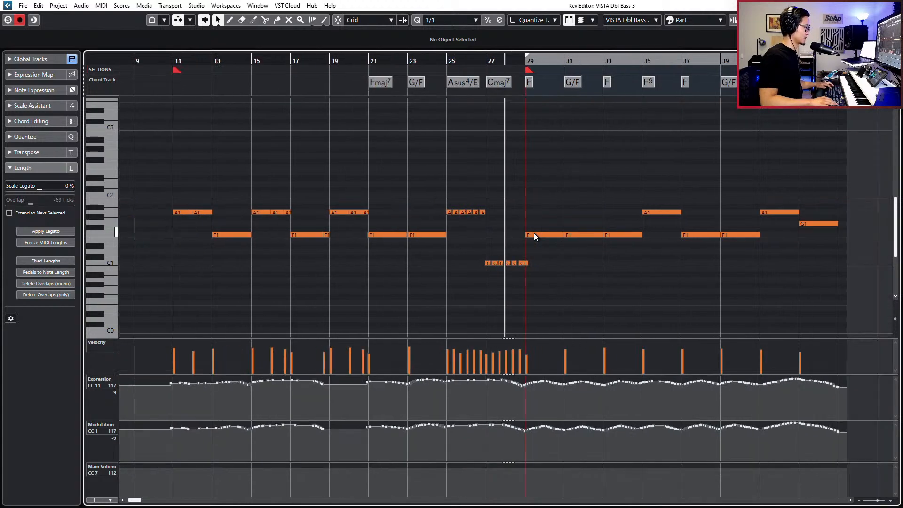
key(KP_Subtract)
key(s)
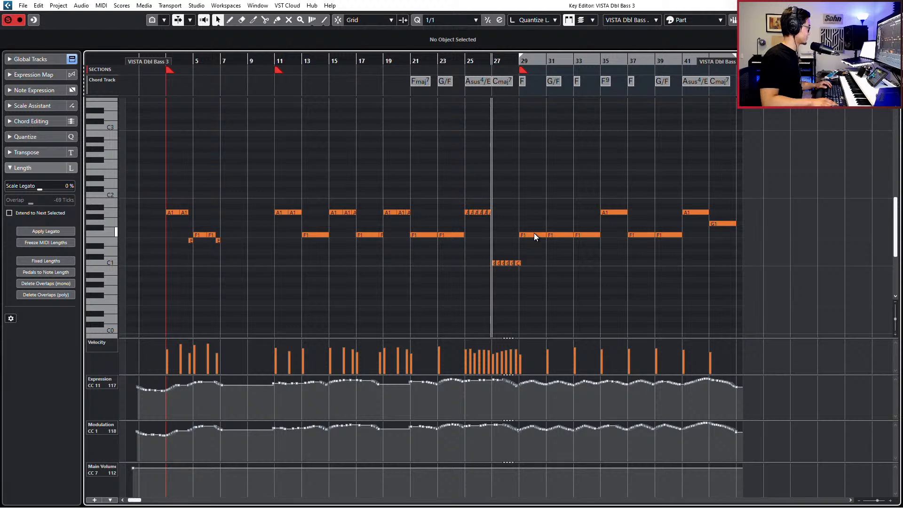
Try recording an Expression and Modulation dip over the bass line from bar 27, and undo the take
key(KP_Multiply)
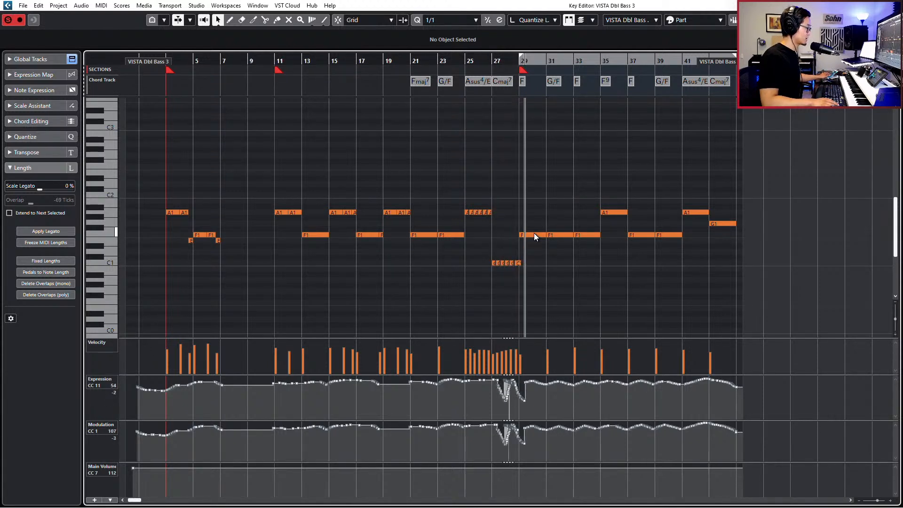
key(KP_0)
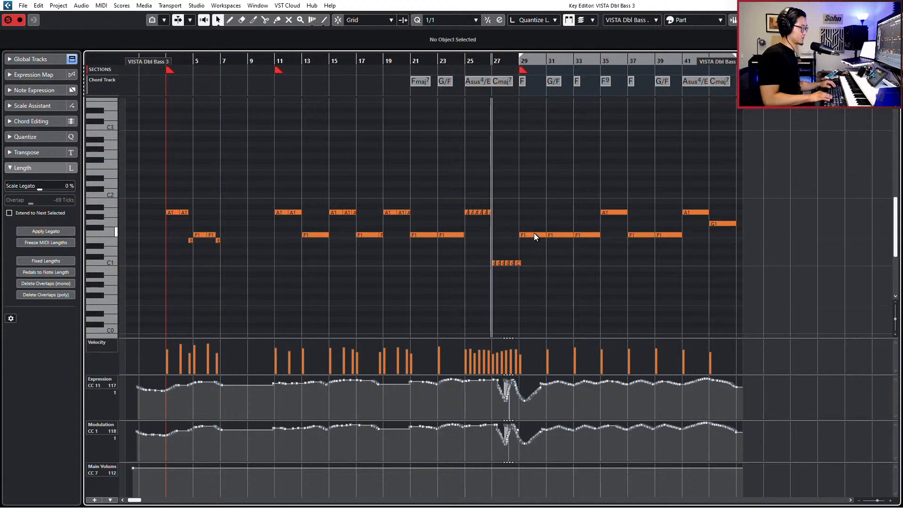
key(ctrl+z)
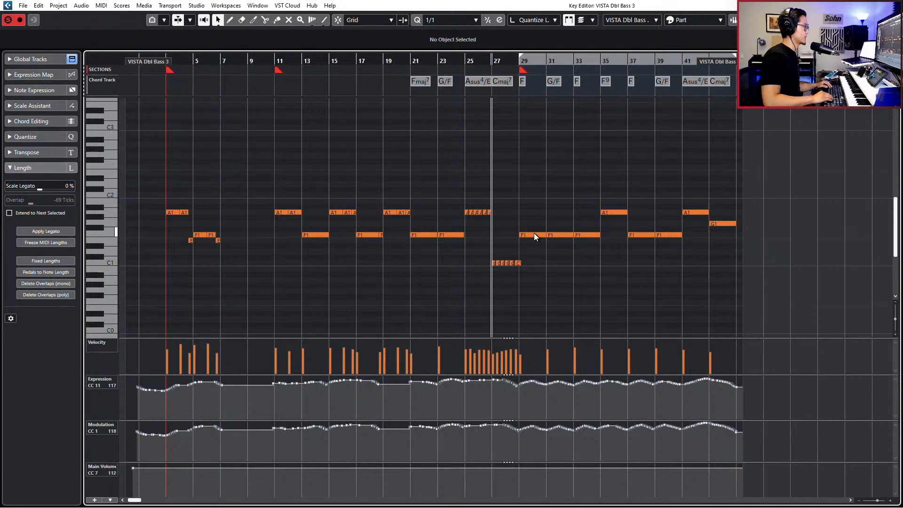
Reopen the VISTA Dbl Bass 3 part and listen to the swells of its notes from bar 29
key(Return)
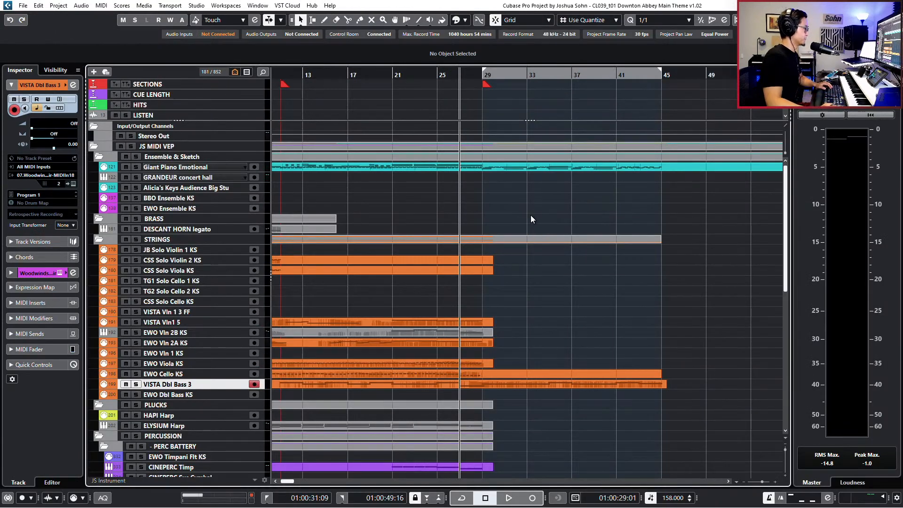
double_click(586, 384)
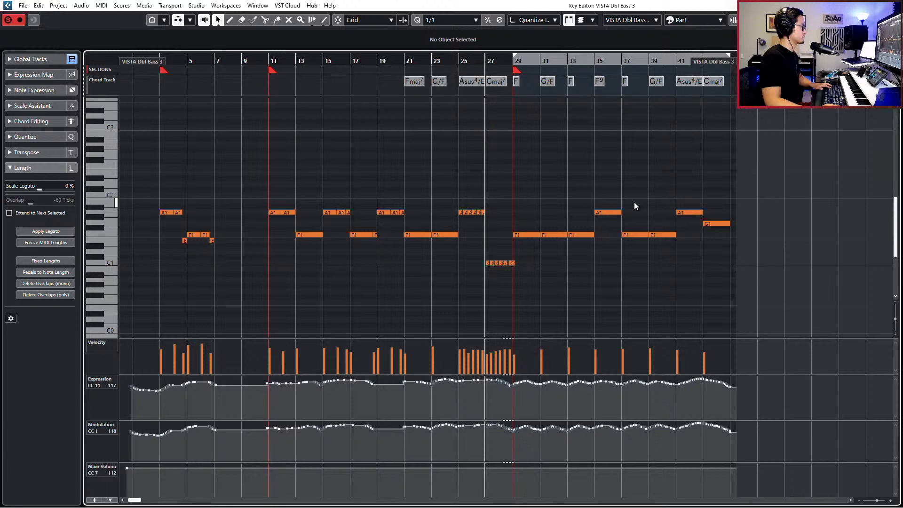
drag(540, 182, 770, 265)
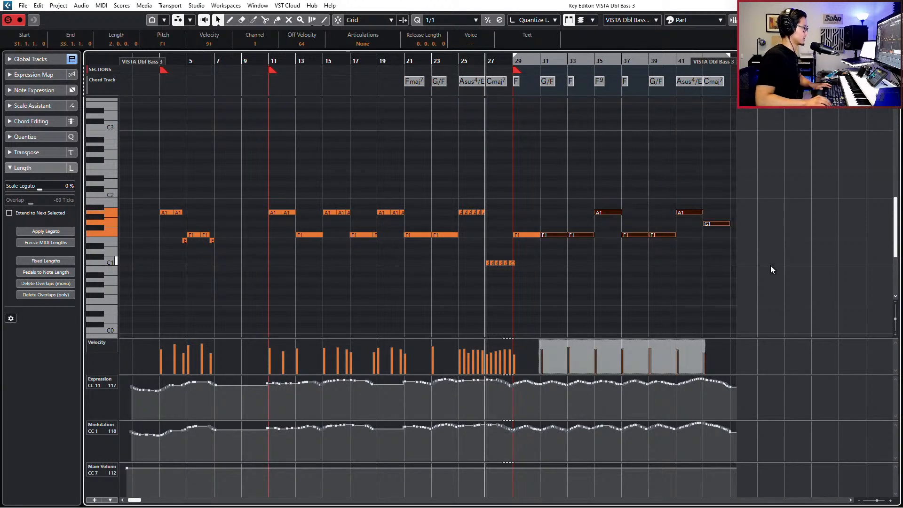
key(KP_Add)
key(KP_Subtract)
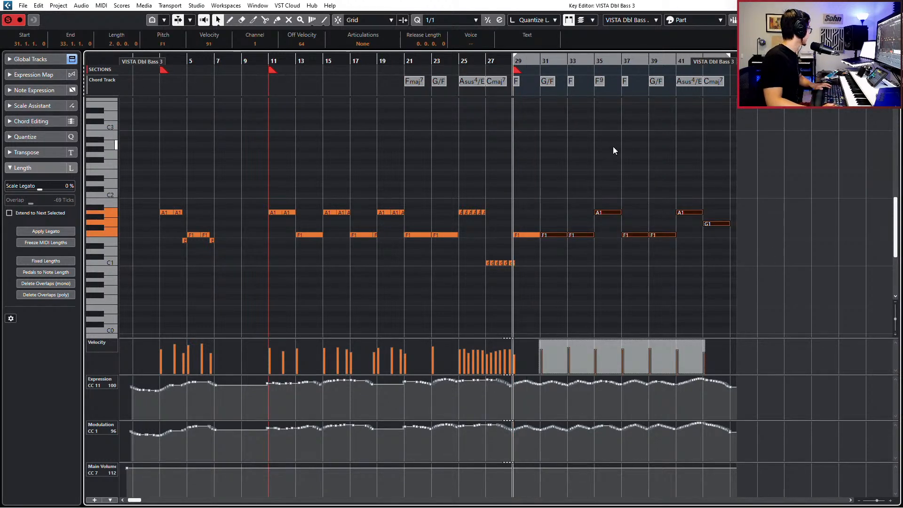
click(536, 193)
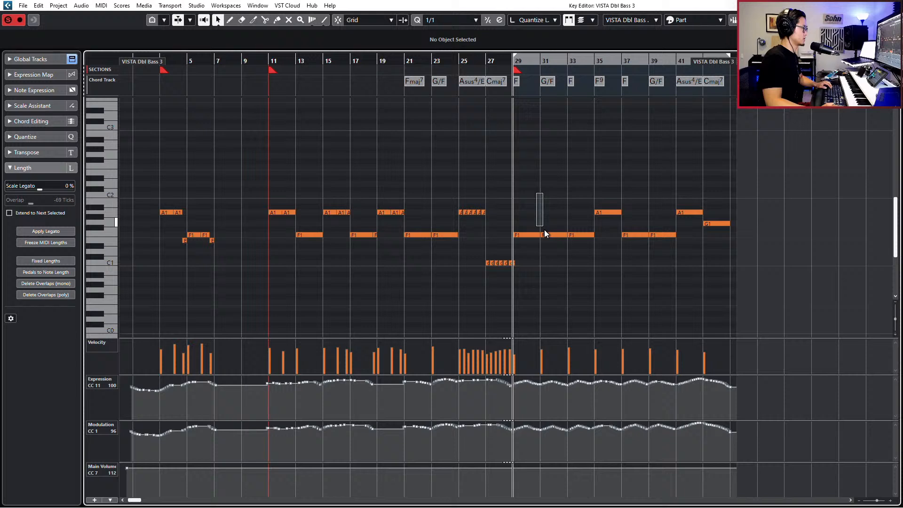
click(576, 233)
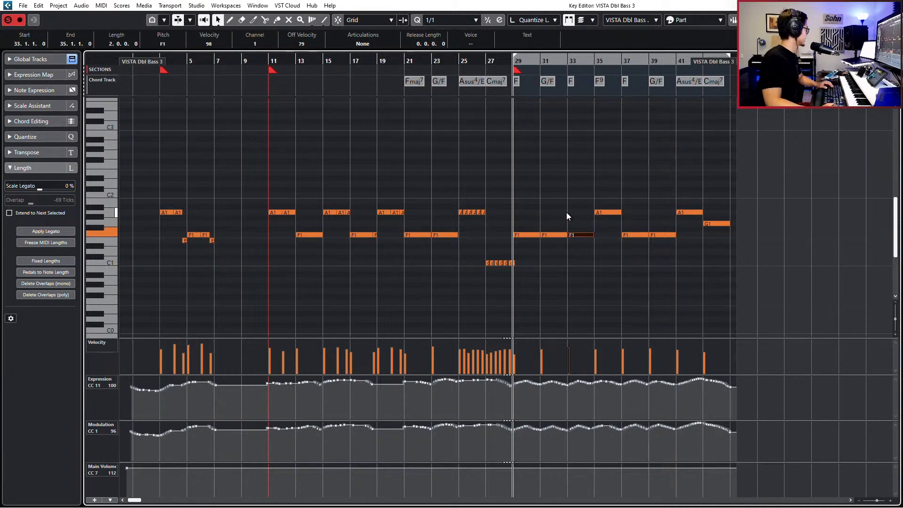
key(space)
key(space)
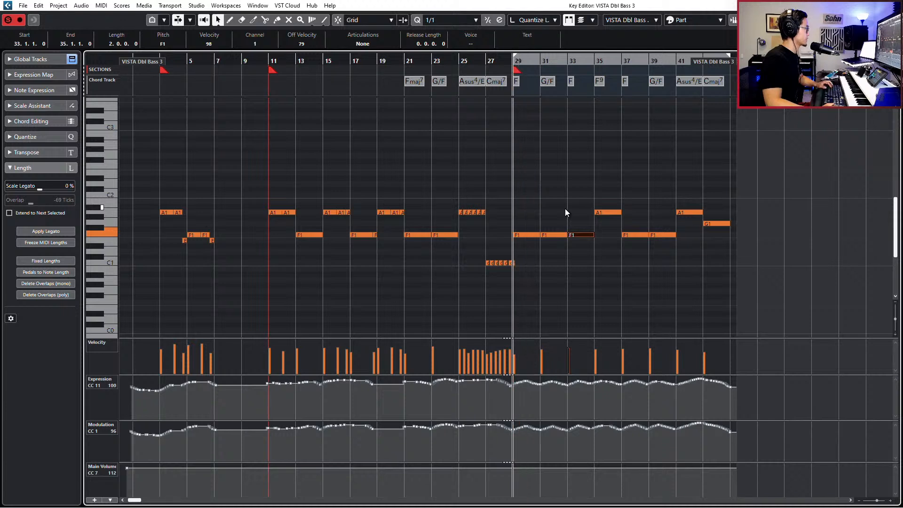
key(space)
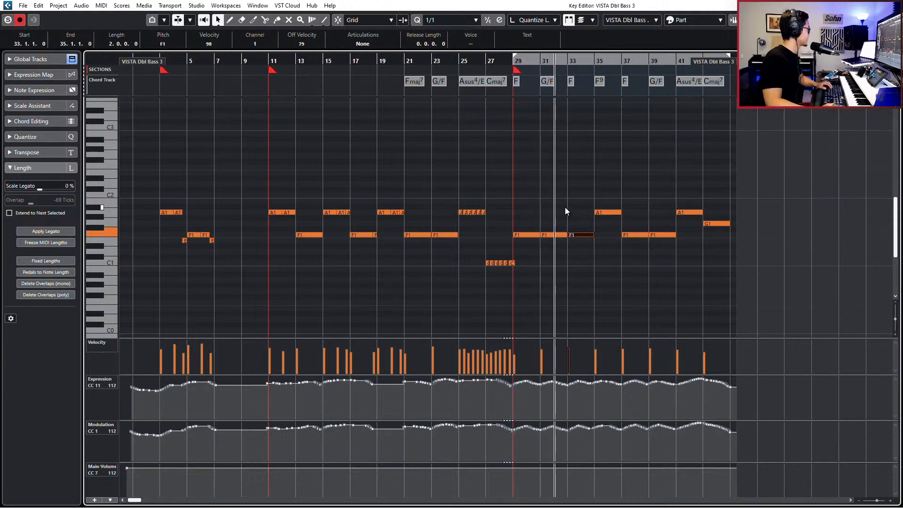
key(space)
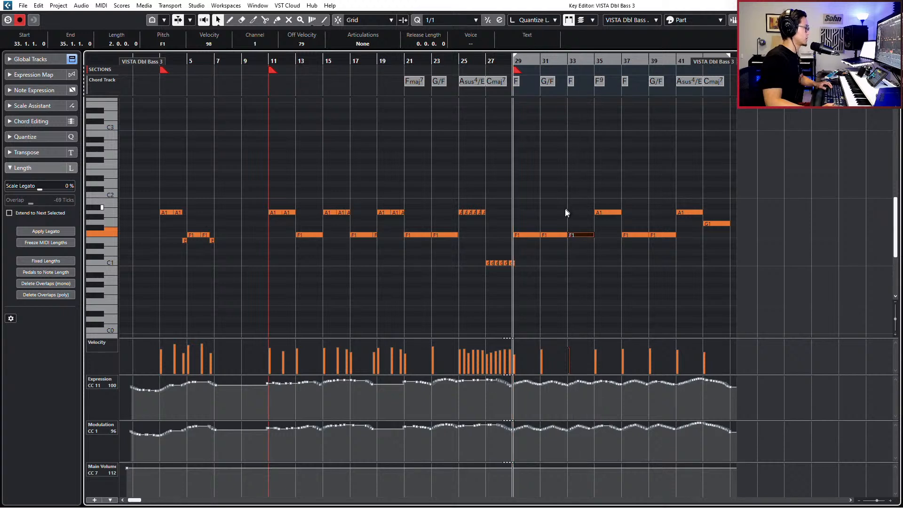
scroll(567, 281, up, 3)
key(space)
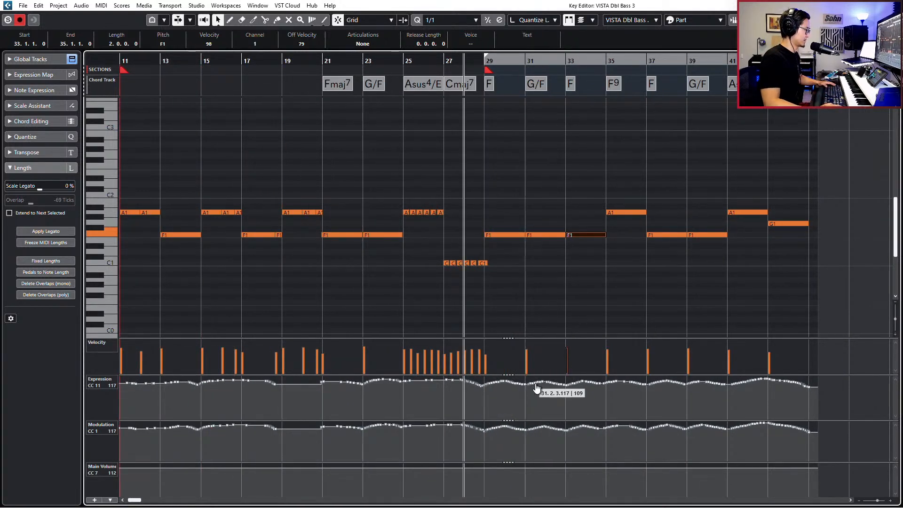
Draw a deeper dip in the Expression and Modulation curves leading into the F1 note at bar 33, and play the passage
drag(536, 387, 565, 389)
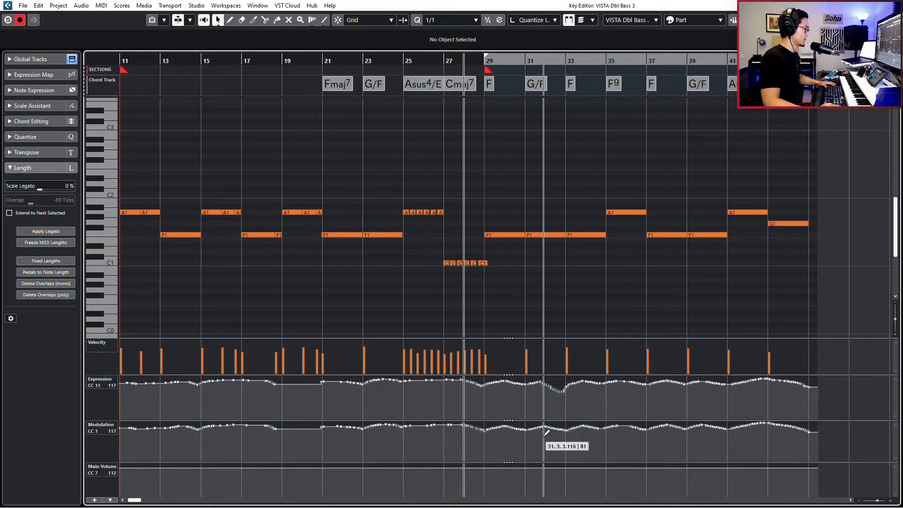
drag(543, 429, 572, 435)
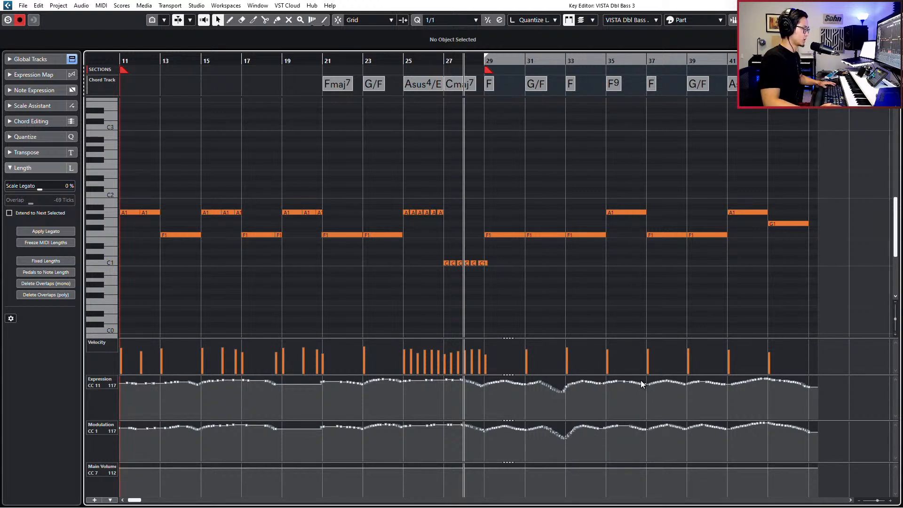
key(KP_1)
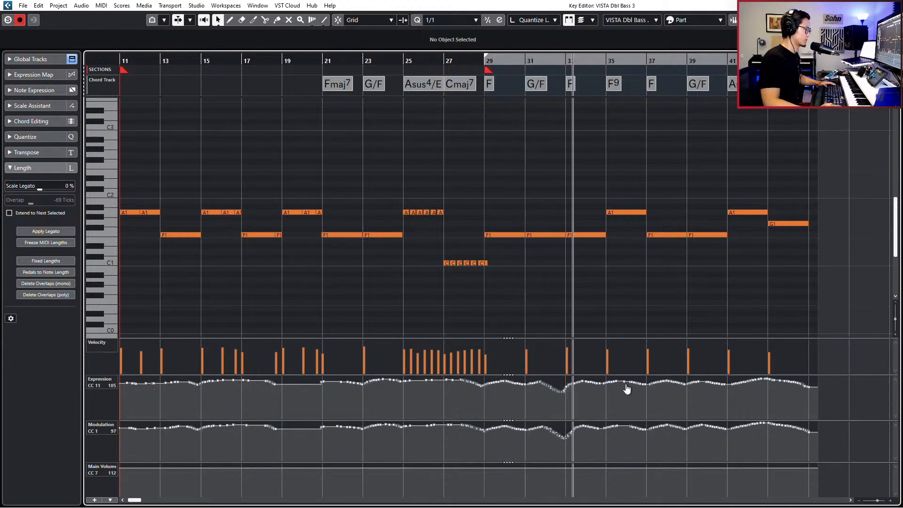
Draw a dip in the Expression and Modulation curves at the end of the A1 note, just before bar 37
drag(621, 380, 643, 387)
key(space)
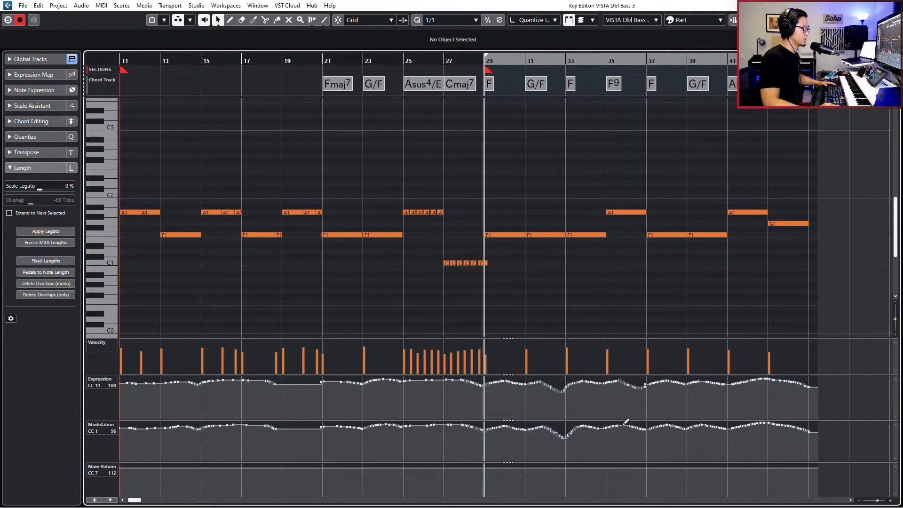
drag(626, 429, 644, 432)
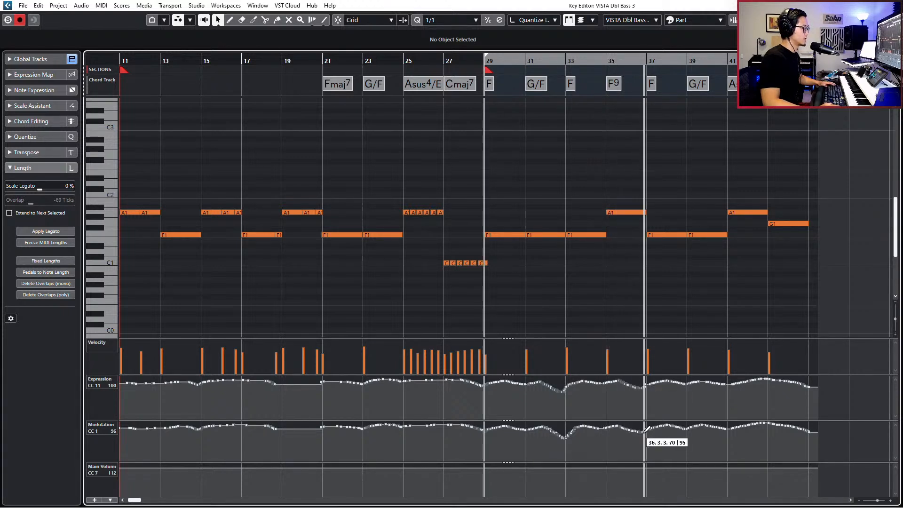
Set the quantize value to 1/4 and shorten the A1 note at bar 35 to one bar
drag(646, 183, 634, 215)
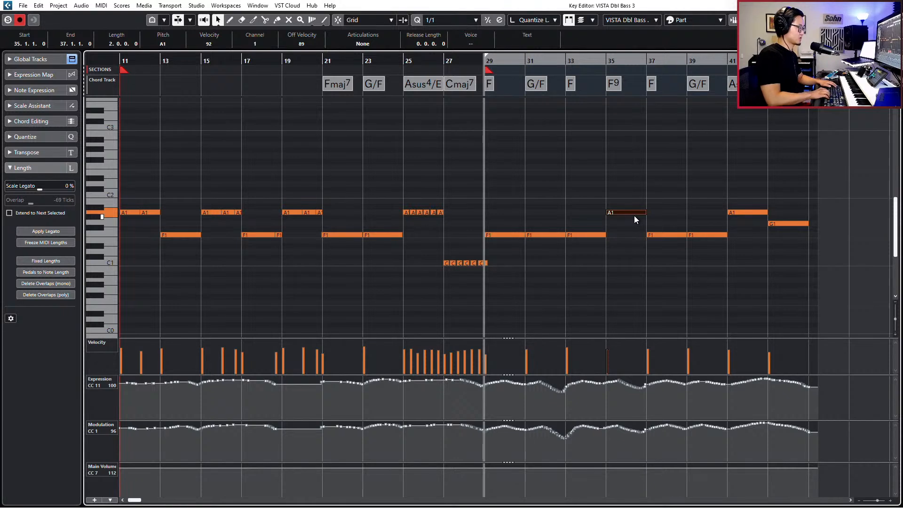
key(alt+3)
key(alt+shift+Left)
key(alt+shift+Left)
key(alt+shift+Left)
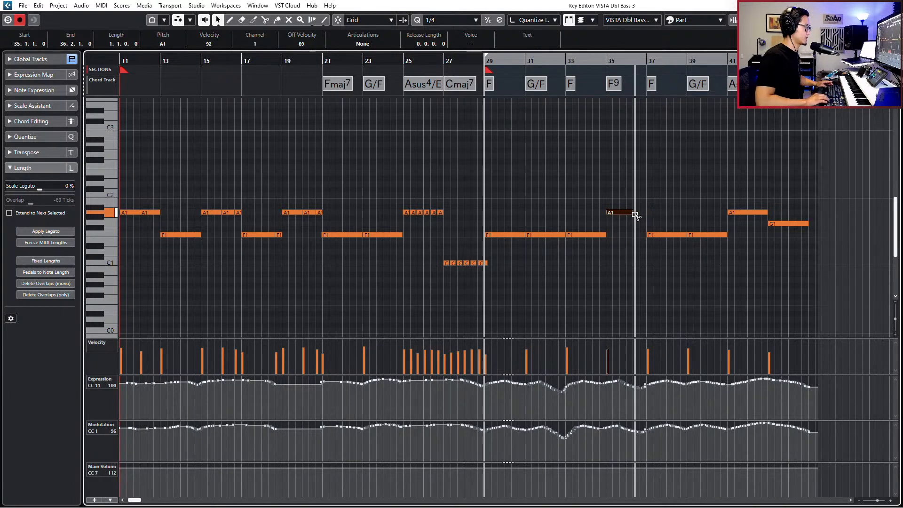
Try a duplicate of the shortened A1 note at bar 36, lowered to F#1, and delete the copy
key(ctrl+d)
key(Down)
key(Down)
key(Down)
key(Down)
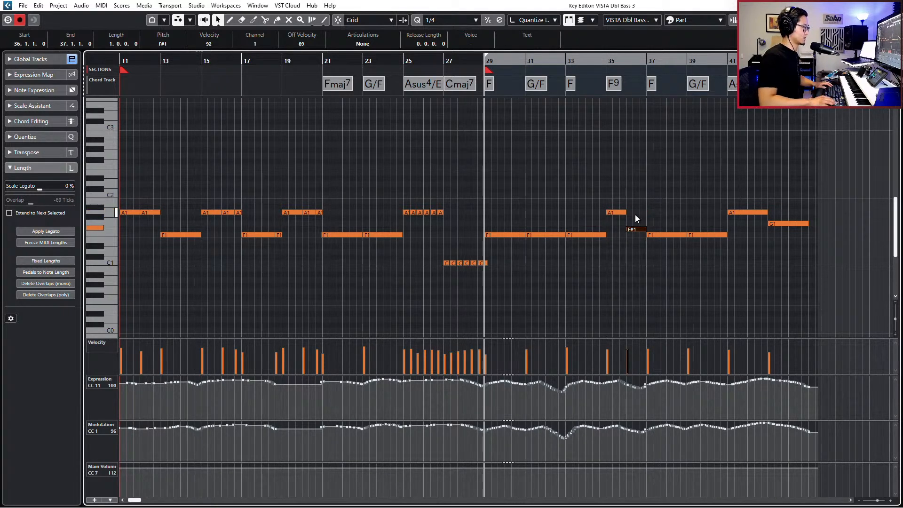
key(ctrl+KP_Add)
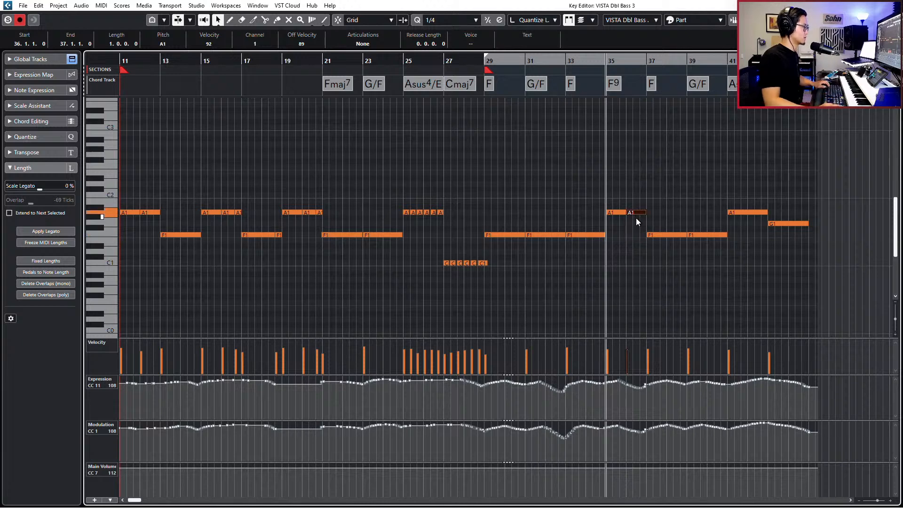
key(Delete)
Lengthen the A1 note at bar 35 by two beats so it ends at beat 3 of bar 36
scroll(639, 214, up, 3)
drag(623, 199, 604, 223)
key(alt+shift+Right)
key(alt+shift+Right)
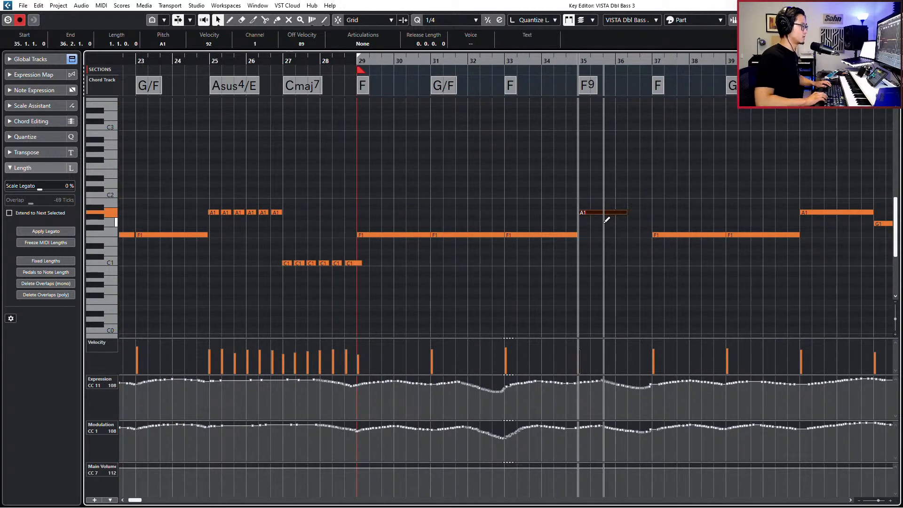
Duplicate the A1 note and turn the copy into a one-beat G1 on beat 3 of bar 36
key(ctrl+d)
key(alt+shift+Left)
key(alt+shift+Left)
key(alt+shift+Left)
key(alt+shift+Left)
key(alt+shift+Left)
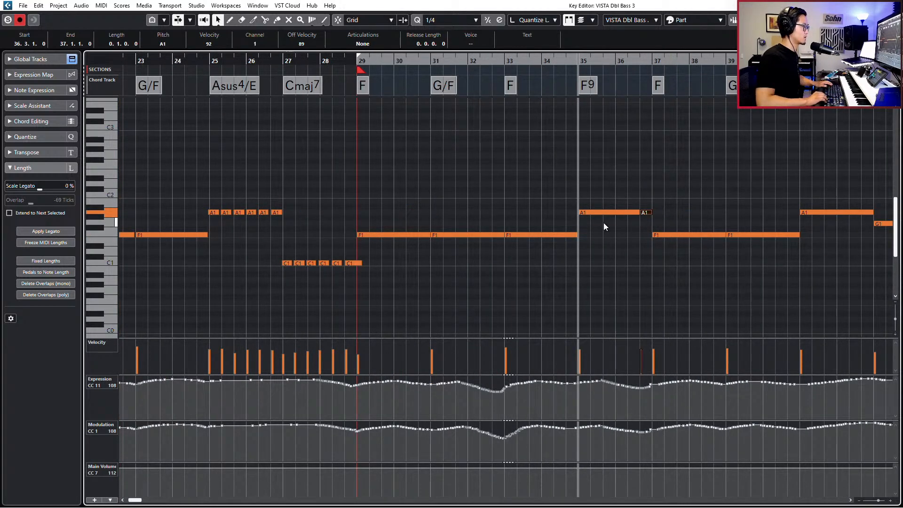
key(Down)
key(Down)
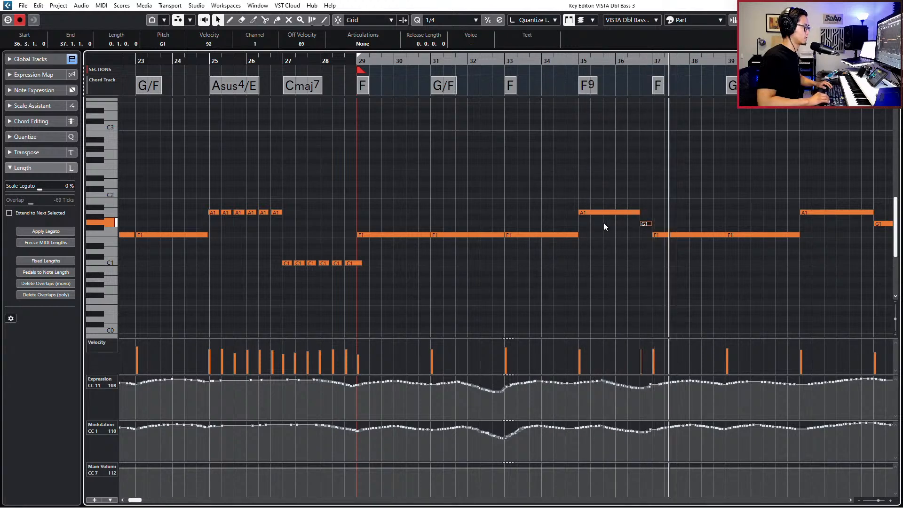
key(space)
Draw a dip in the Expression and Modulation curves just before bar 41, and close the bass editor
scroll(604, 224, down, 1)
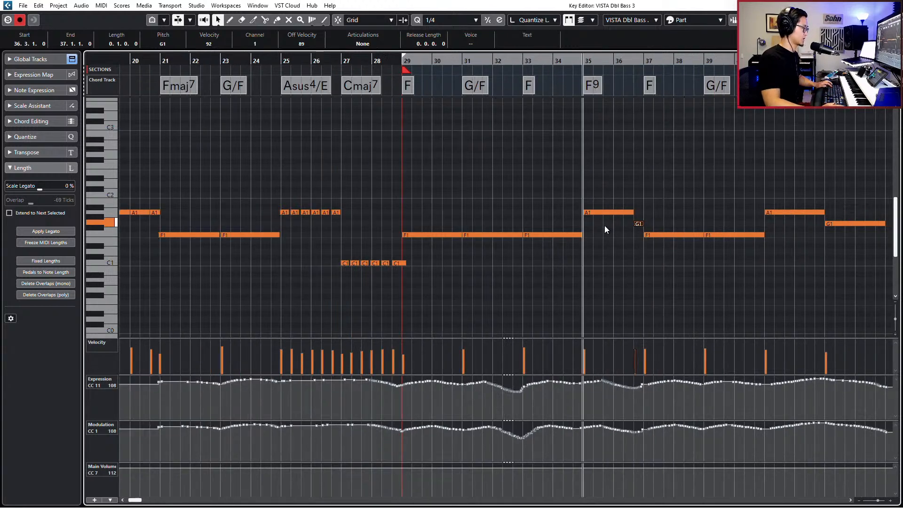
scroll(670, 330, right, 2)
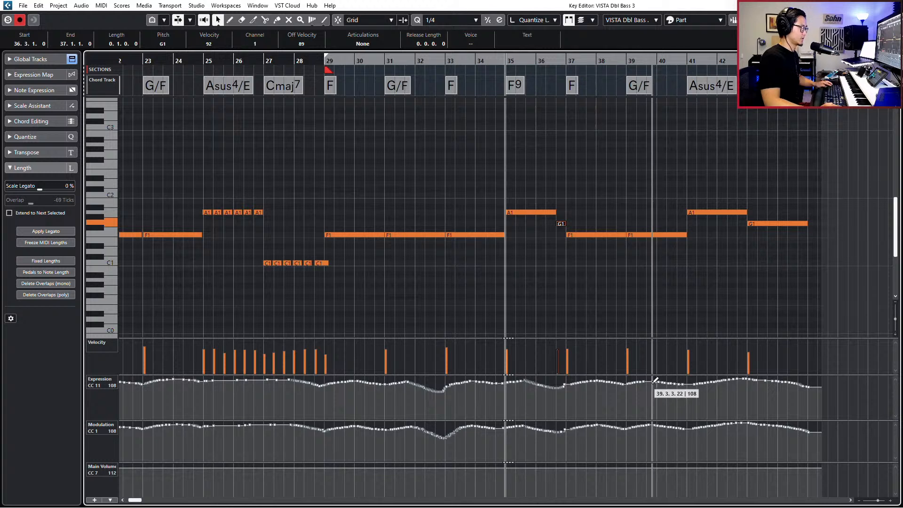
mouse_move(653, 382)
mouse_down()
mouse_move(677, 393)
mouse_move(691, 382)
mouse_up()
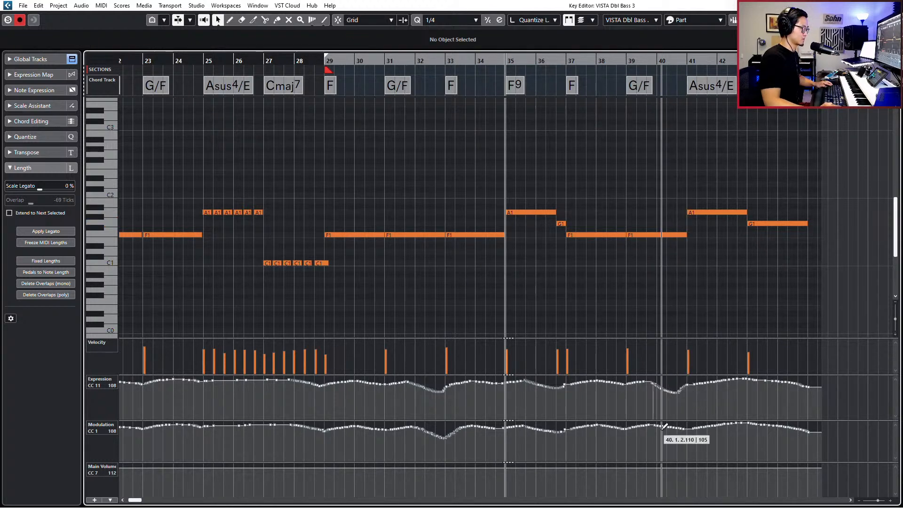
mouse_move(660, 427)
mouse_down()
mouse_move(677, 435)
mouse_move(694, 427)
mouse_up()
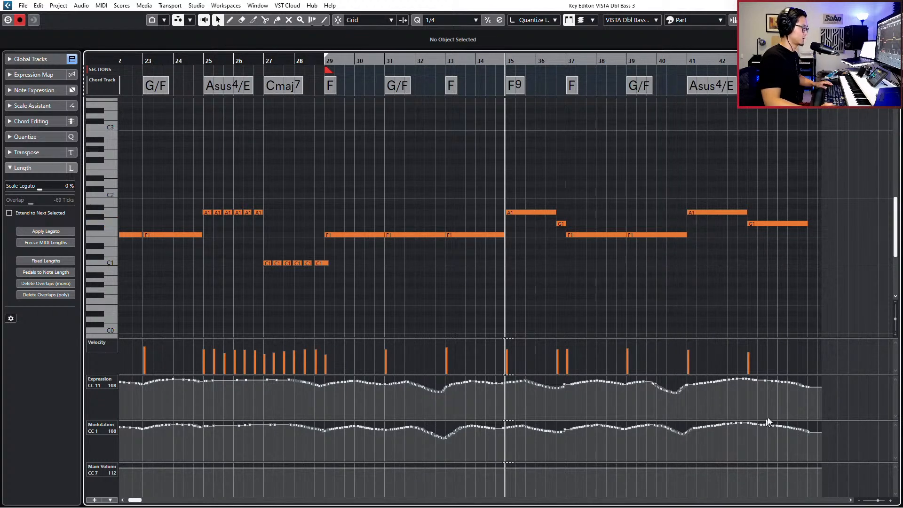
key(space)
key(space)
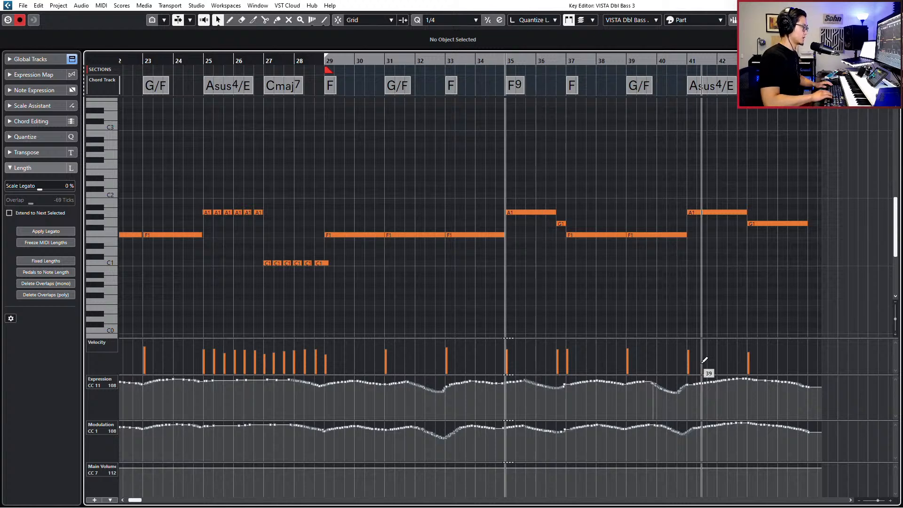
key(Escape)
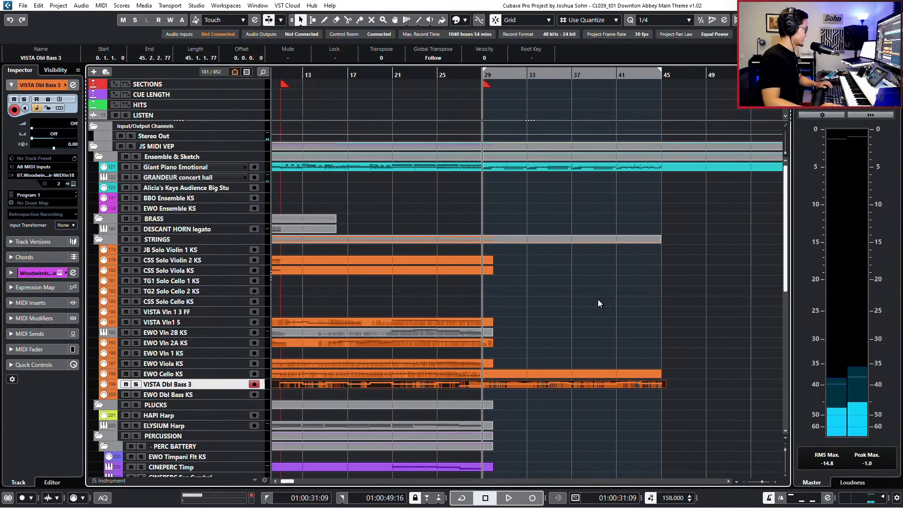
Select the EWO Cello KS part, play the music from bar 29, and open the part with bars 29 to 45 in view
click(519, 373)
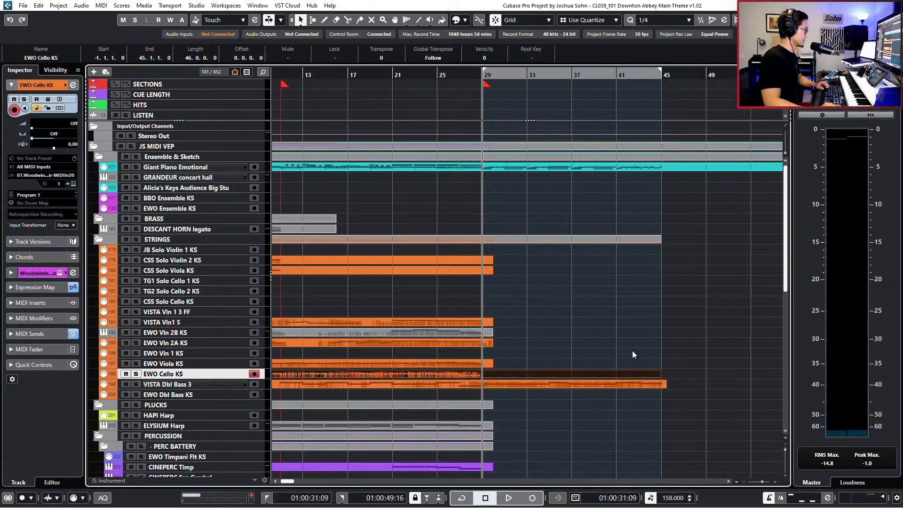
key(space)
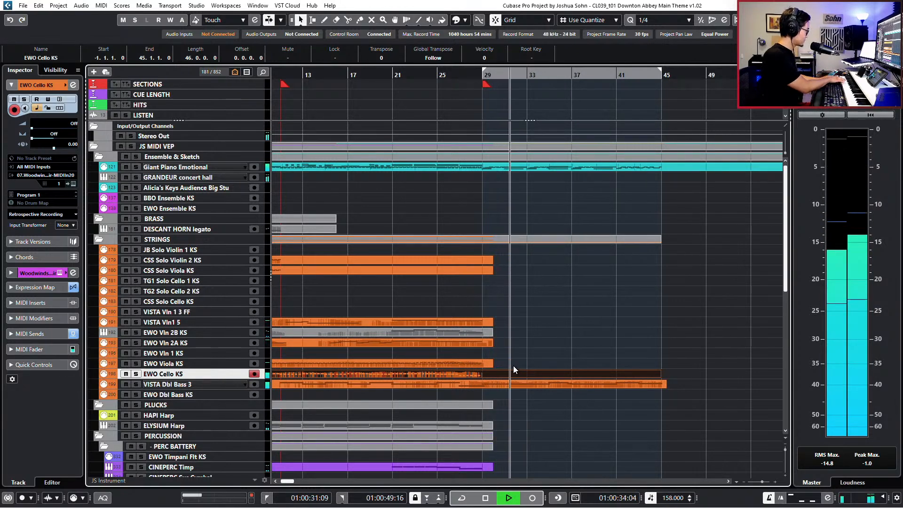
key(space)
double_click(513, 372)
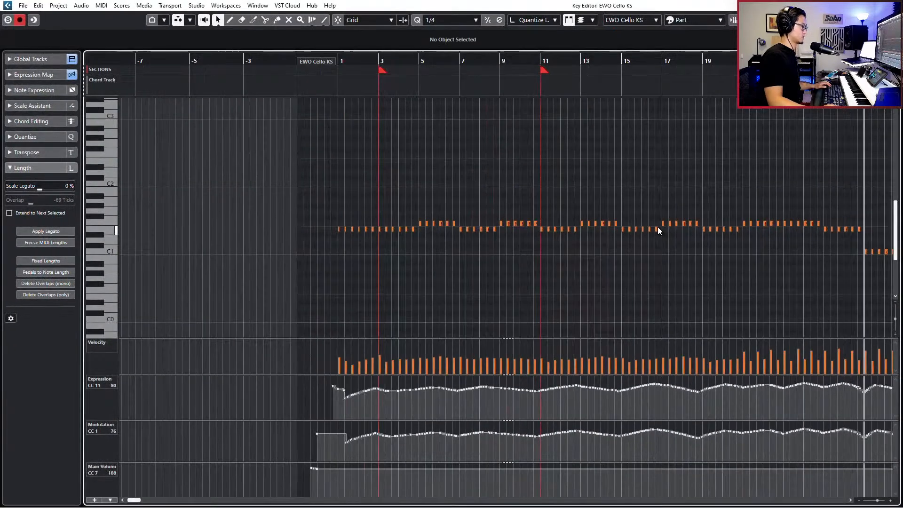
scroll(657, 227, down, 2)
scroll(653, 229, right, 5)
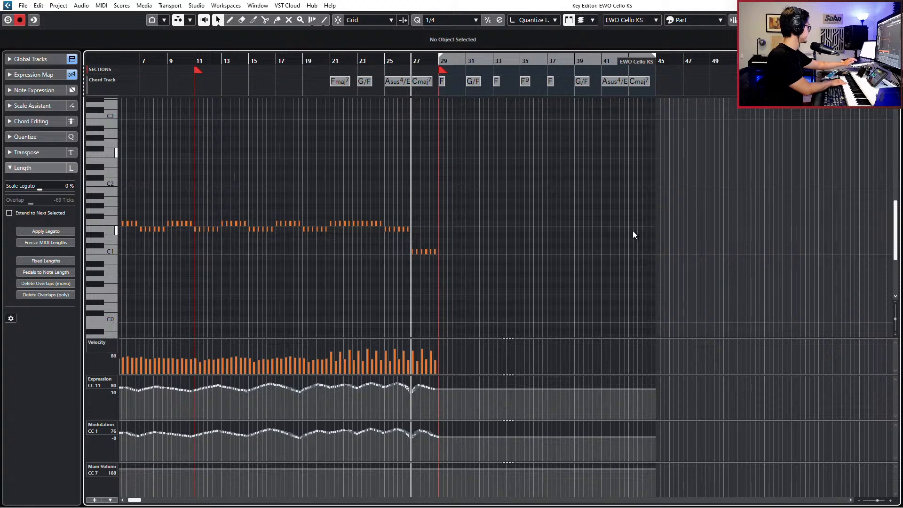
Play the music from bar 27 to rehearse the cello line over the bars from 29 onward
scroll(633, 230, down, 5)
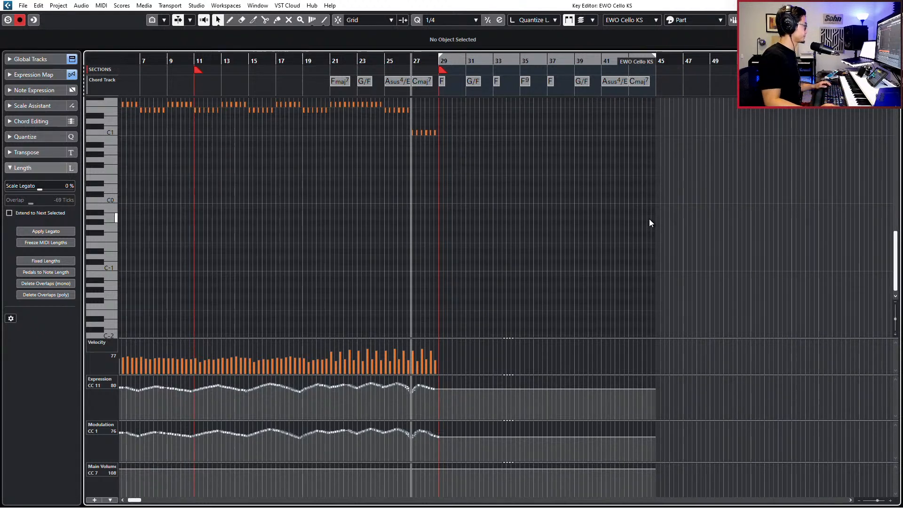
key(space)
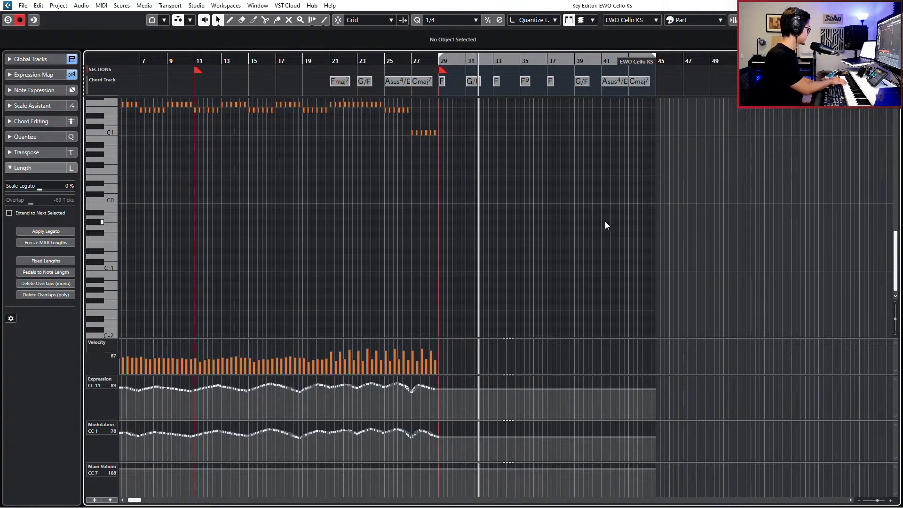
key(space)
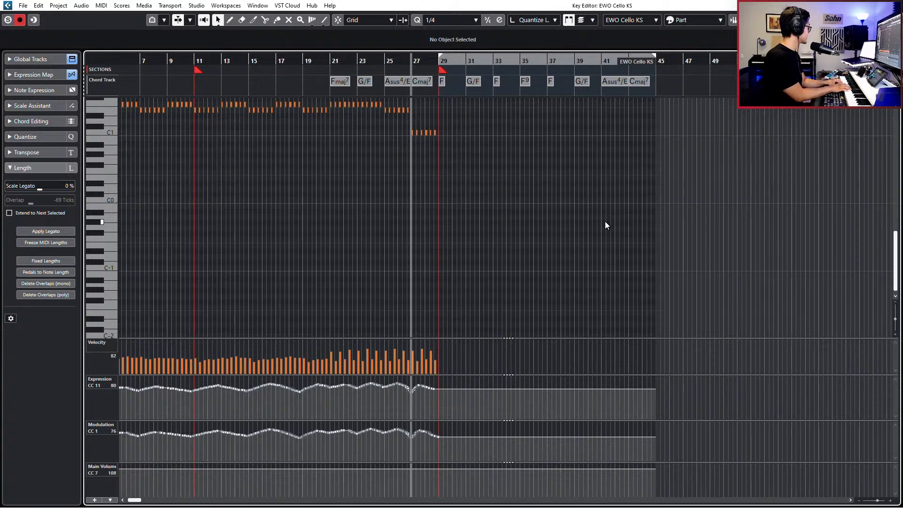
scroll(605, 221, up, 3)
scroll(605, 221, down, 3)
scroll(605, 221, left, 1)
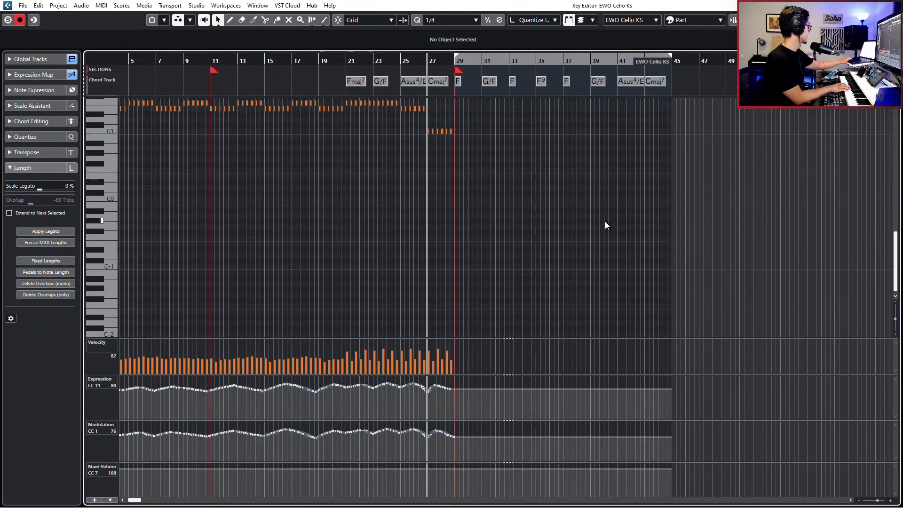
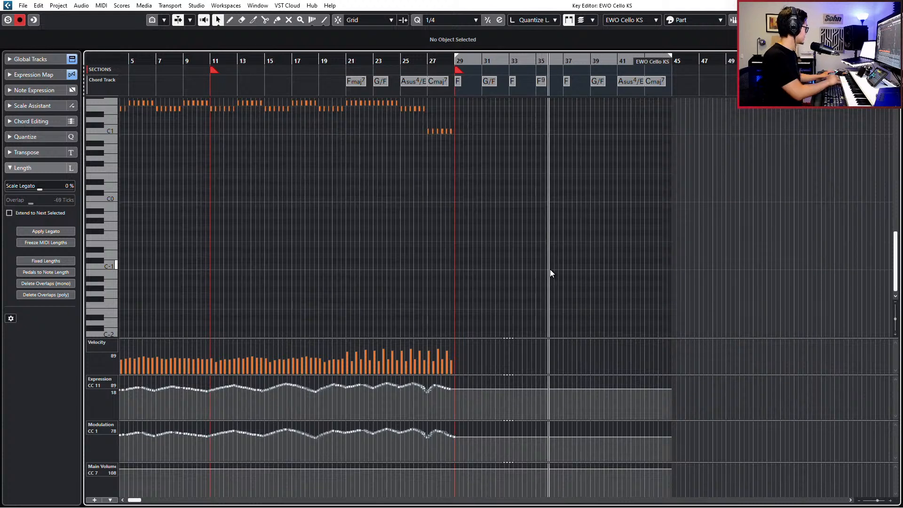
key(space)
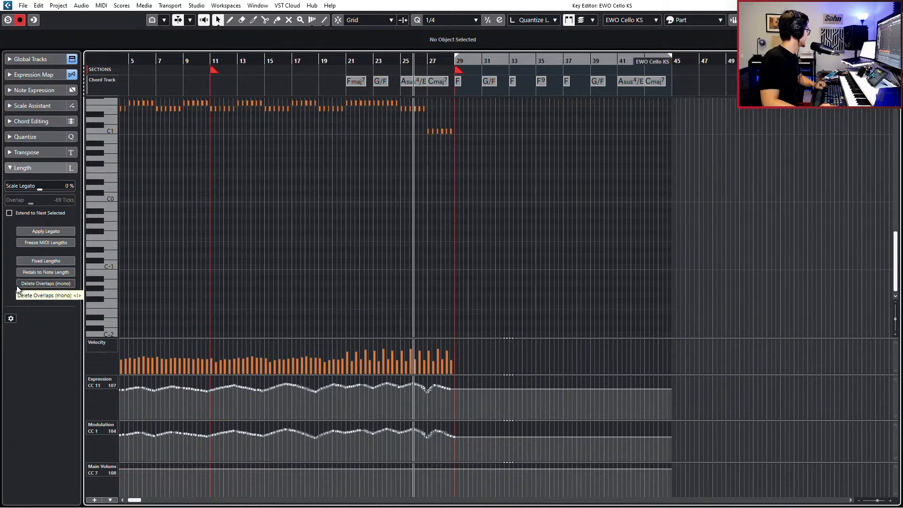
scroll(428, 209, up, 2)
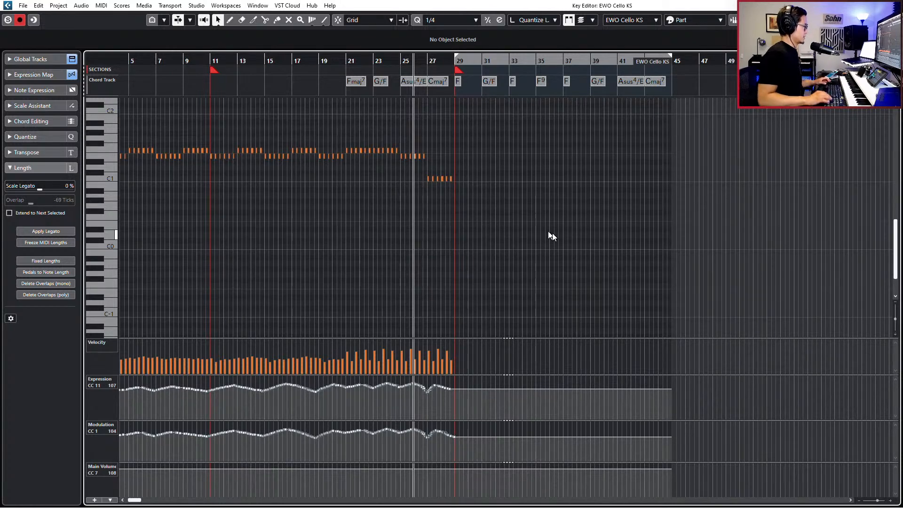
Record the cello line with its Expression and Modulation dynamics over bars 29 to 45
key(Return)
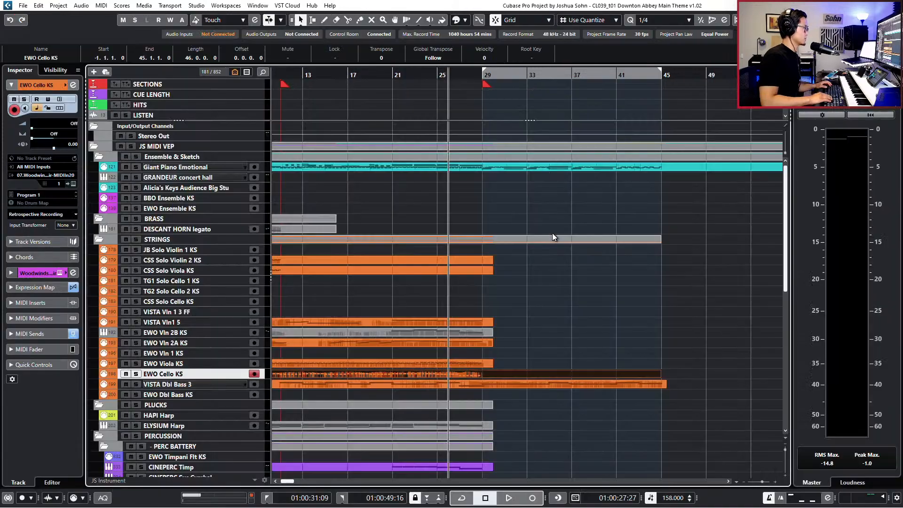
key(Return)
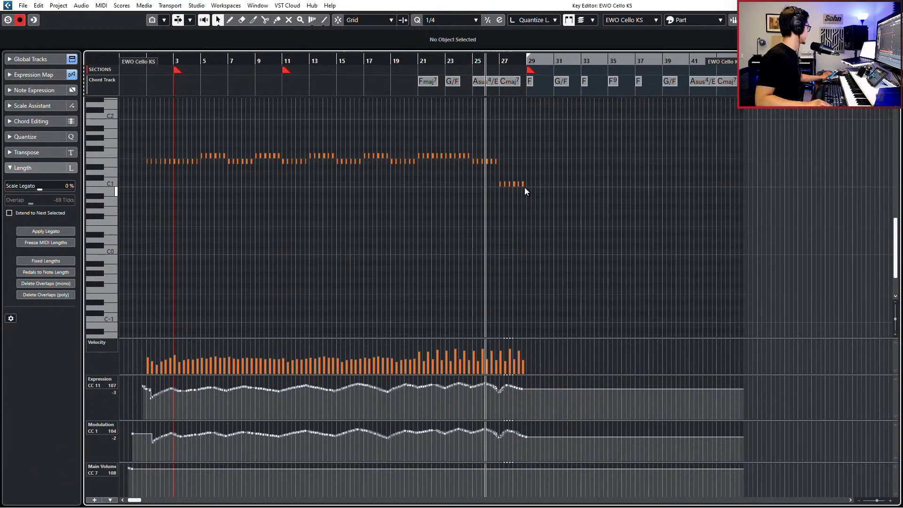
key(space)
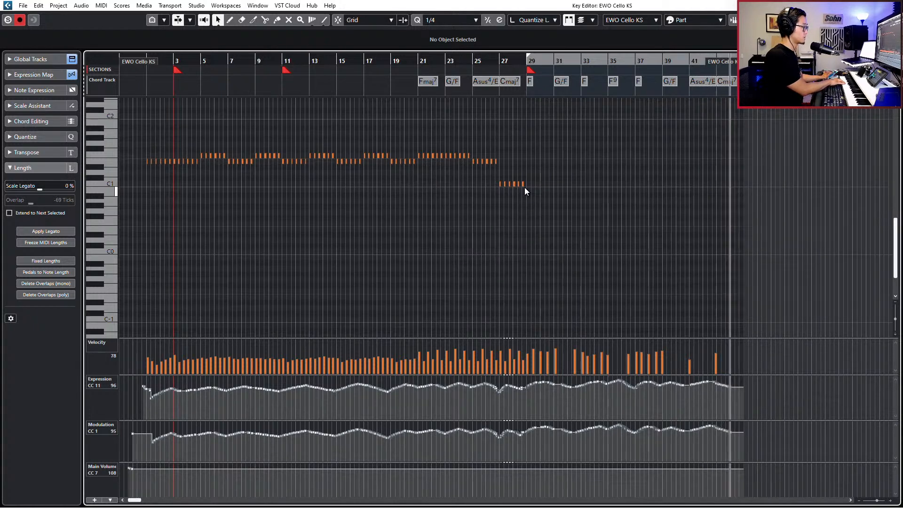
key(space)
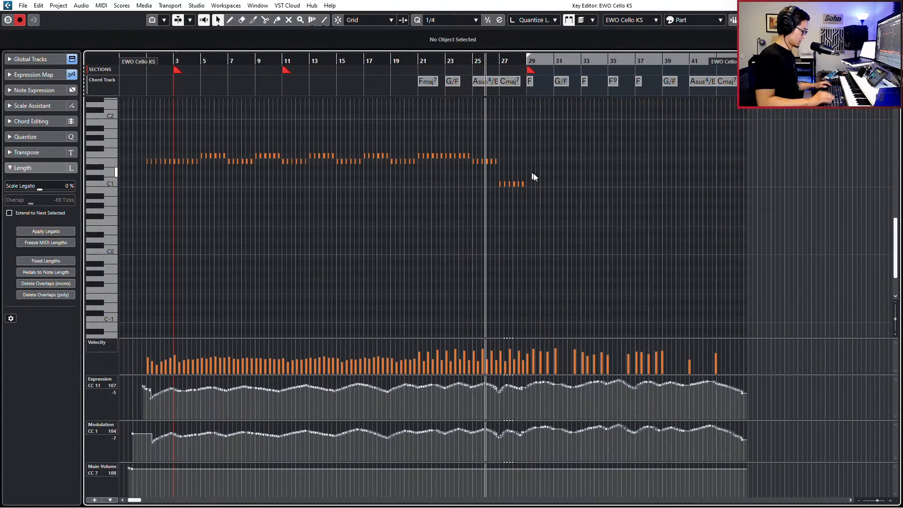
key(shift+KP_Multiply)
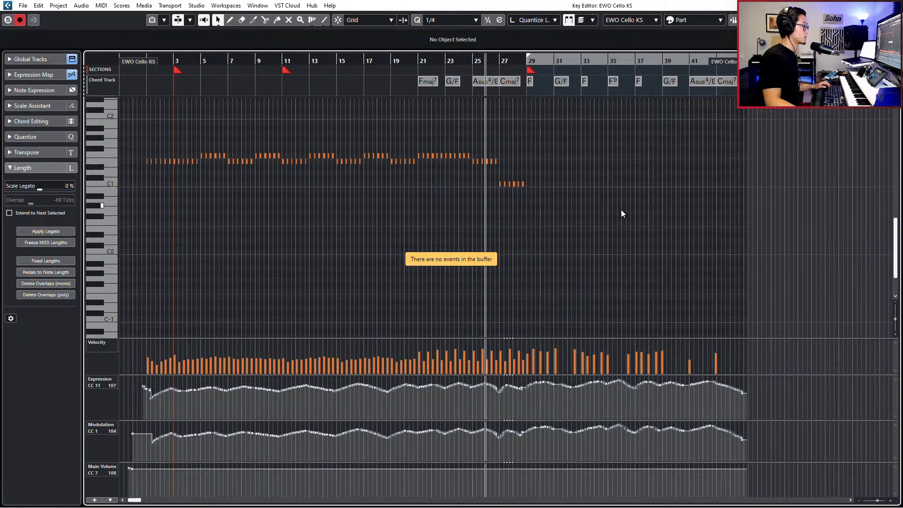
Try the recorded cello notes in bars 29 to 44 an octave lower and return them to their original pitch
scroll(620, 210, up, 4)
drag(503, 119, 822, 215)
key(h)
key(h)
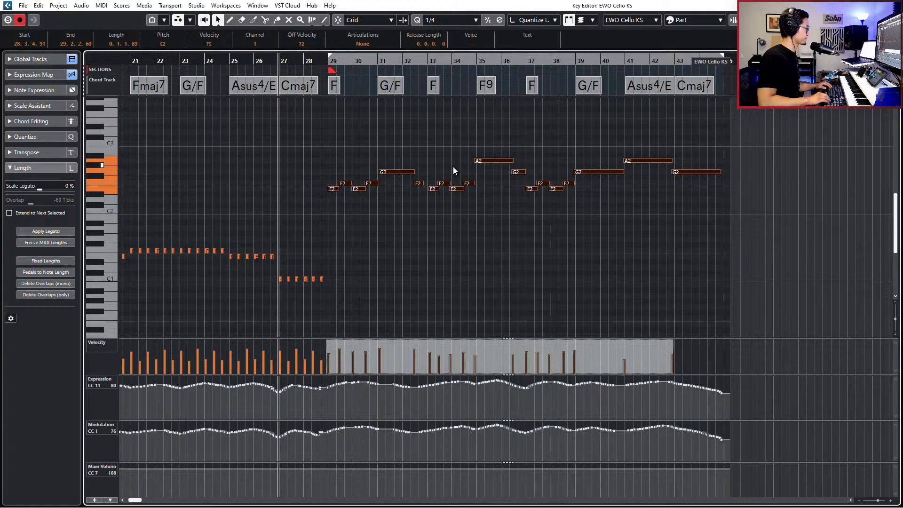
key(shift+Down)
key(shift+Up)
Open the EWO Cello KS and VISTA Dbl Bass 3 parts together in the Key Editor and play into bar 29
key(Return)
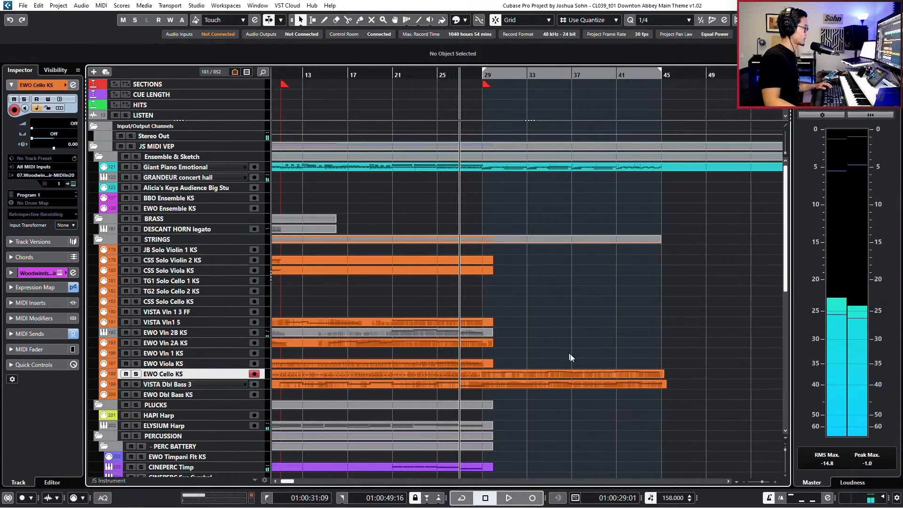
double_click(574, 374)
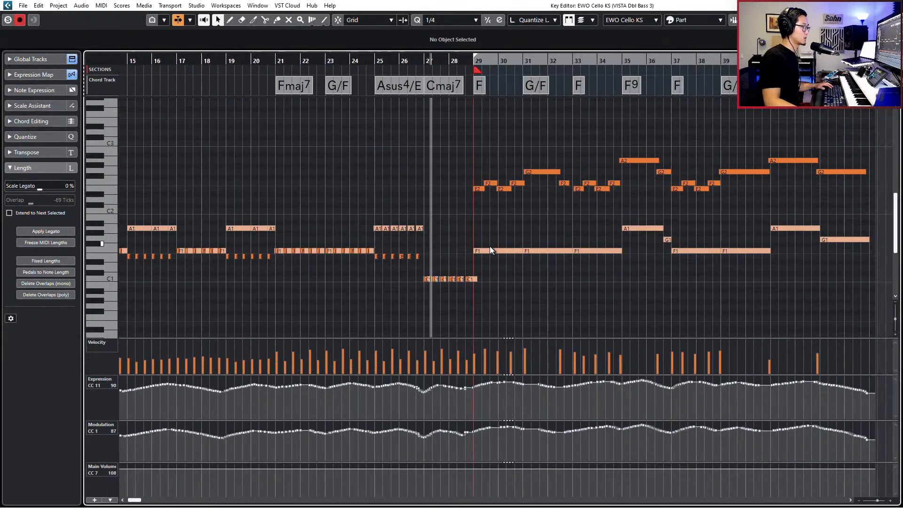
scroll(490, 247, up, 1)
scroll(552, 252, down, 1)
scroll(552, 253, up, 1)
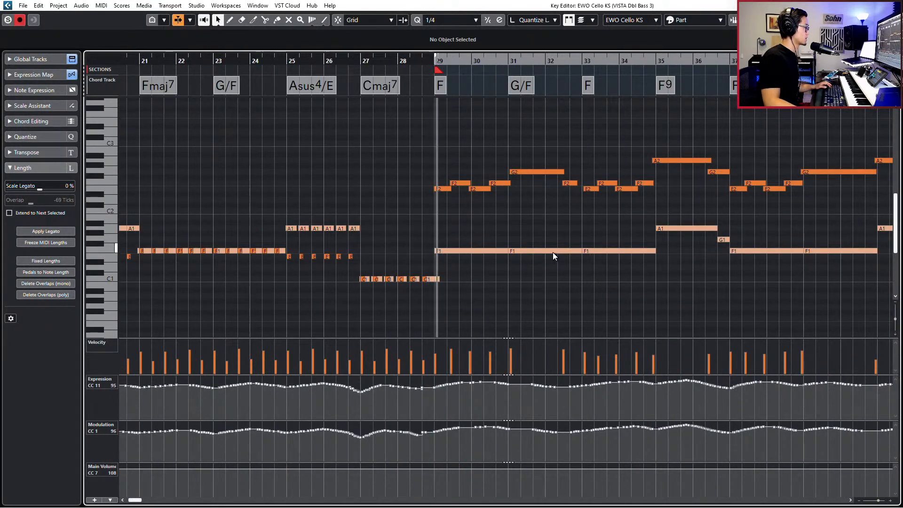
key(space)
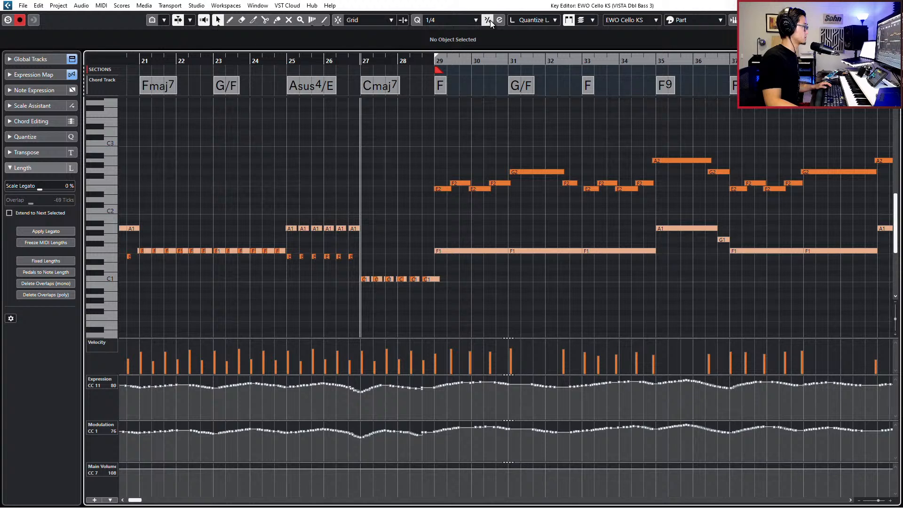
click(575, 20)
click(588, 43)
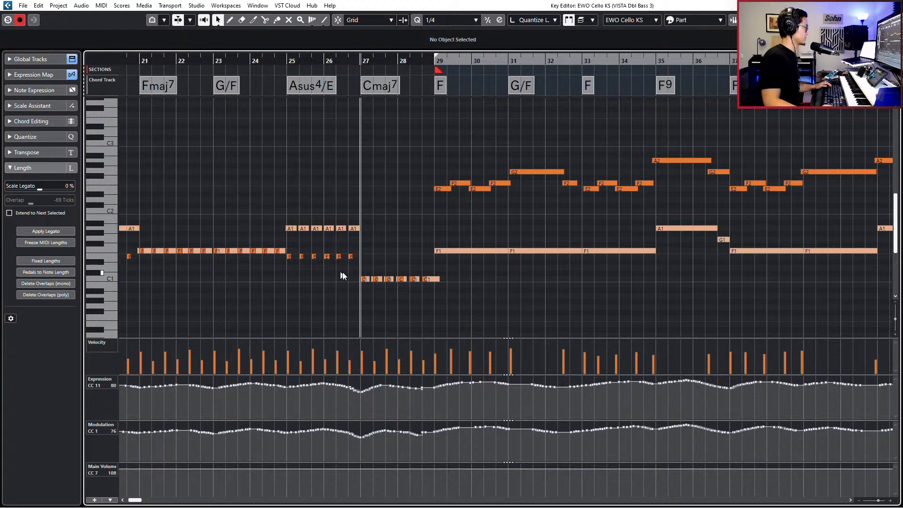
Transpose the cello's repeated C1 notes in bars 27 and 28 up an octave to C2
drag(341, 272, 524, 292)
ctrl+scroll(522, 289, down, 2)
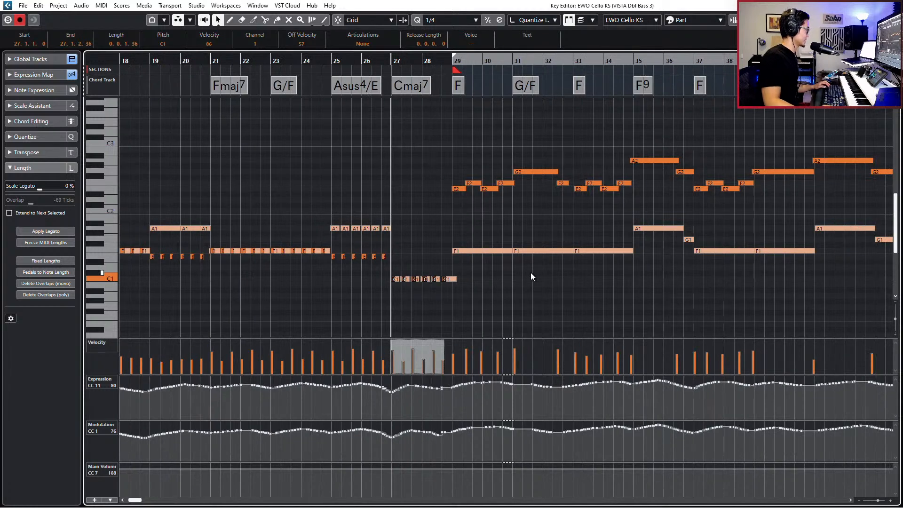
key(shift+Up)
Rewind to the start of the piece and play the opening with the cello and double bass notes in view
key(KP_Subtract)
key(KP_Subtract)
key(KP_Subtract)
key(KP_Subtract)
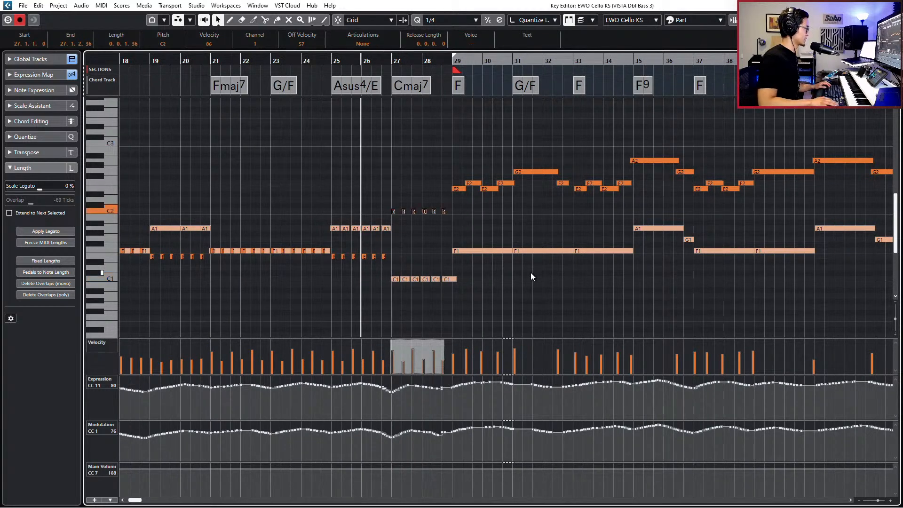
scroll(551, 181, left, 3)
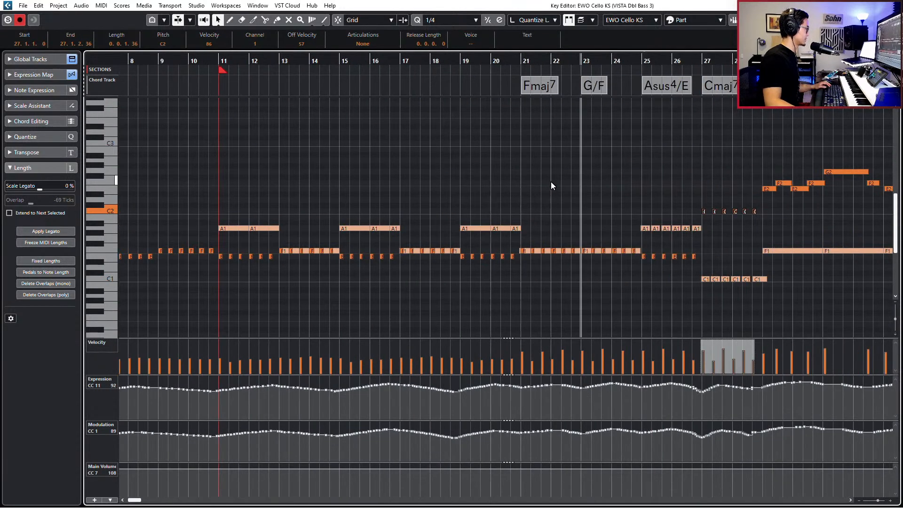
key(KP_Subtract)
key(KP_Subtract)
key(KP_Subtract)
key(KP_Subtract)
key(KP_Subtract)
key(KP_Subtract)
key(KP_Subtract)
key(KP_Subtract)
key(KP_Subtract)
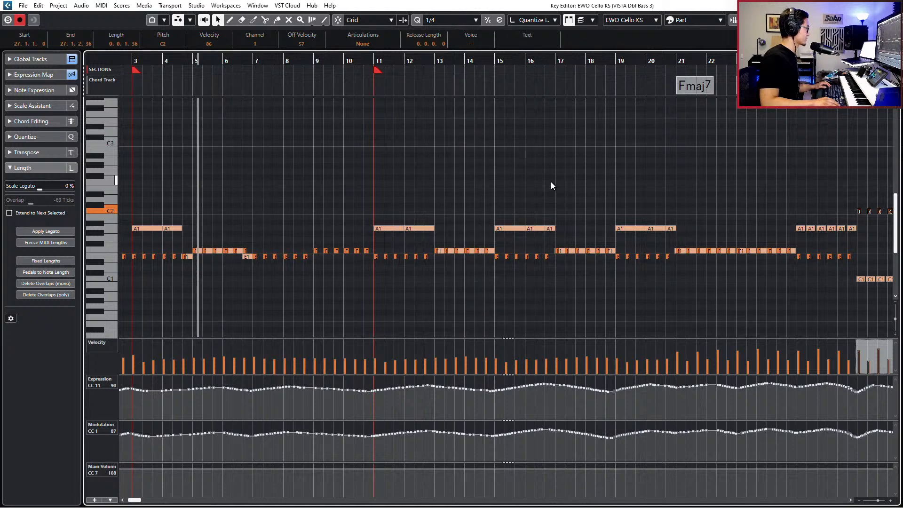
key(g)
key(KP_Subtract)
key(g)
key(KP_Subtract)
key(KP_Add)
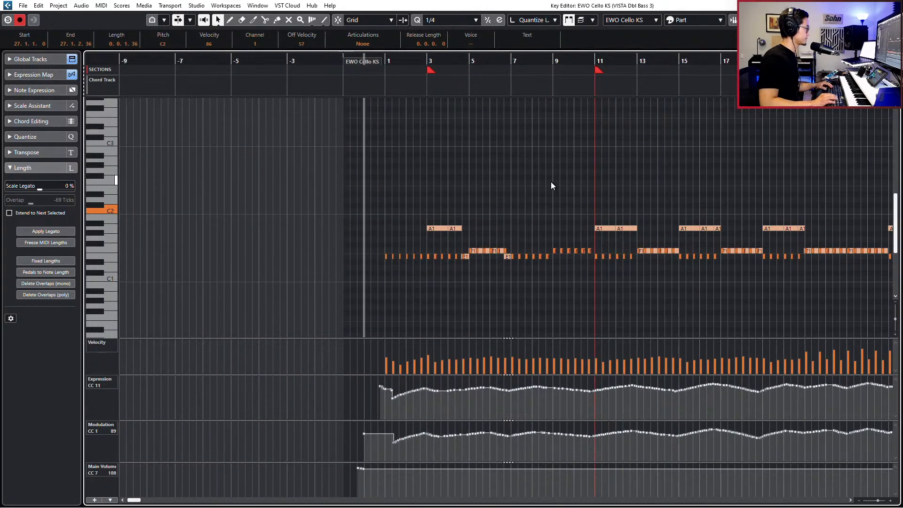
key(space)
key(g)
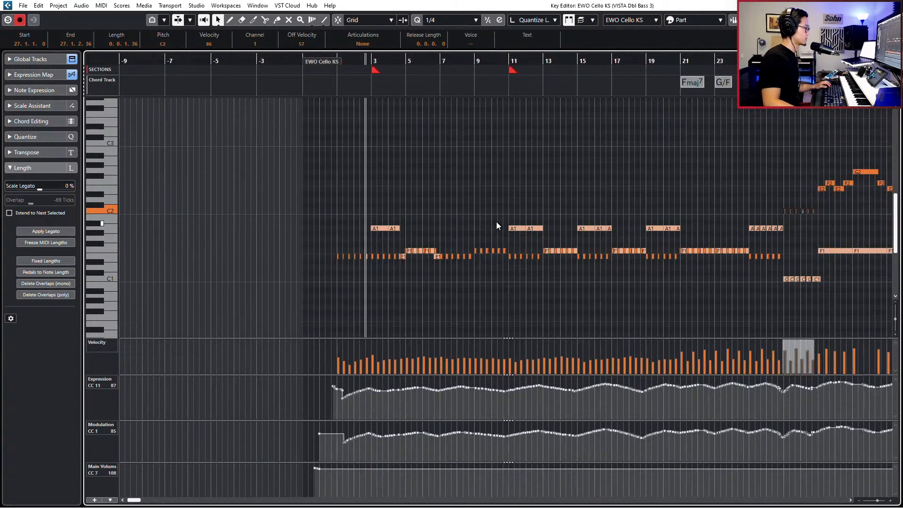
key(space)
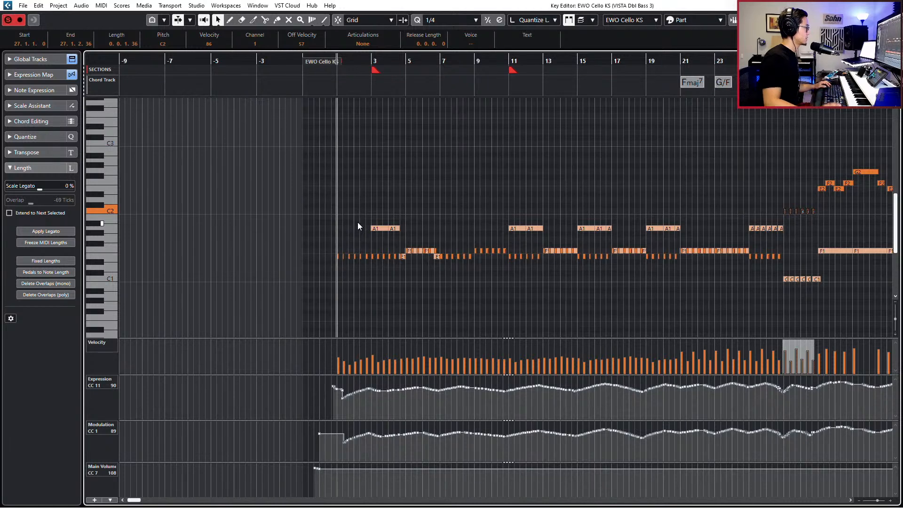
Clear the note selection and make VISTA Dbl Bass 3 the active part for editing
drag(307, 197, 780, 262)
click(809, 219)
scroll(805, 219, right, 1)
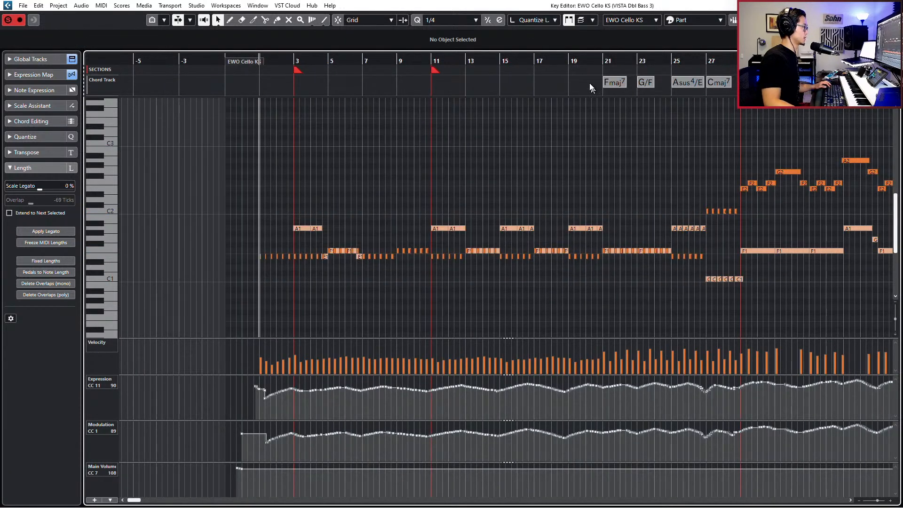
click(583, 23)
click(655, 20)
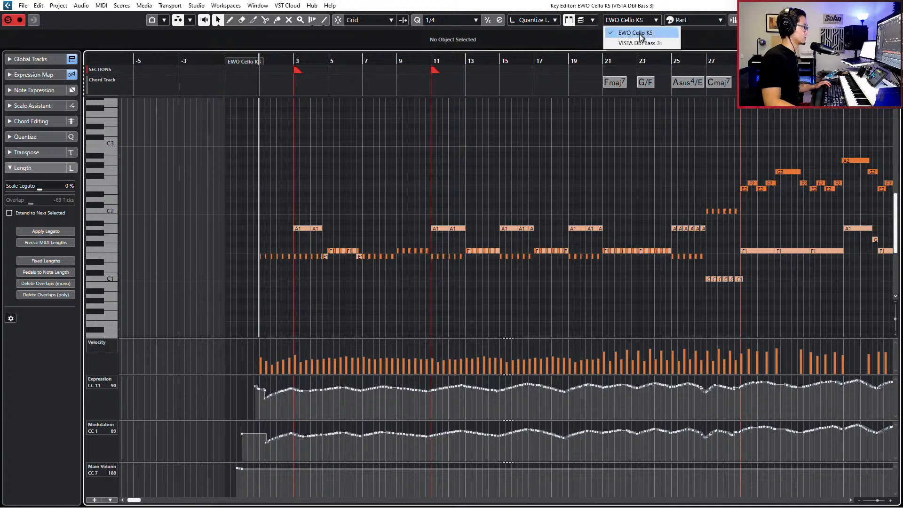
click(639, 43)
Try the double bass notes in bars 3 to 26 an octave lower, play the opening, and move them back up
drag(433, 269, 704, 252)
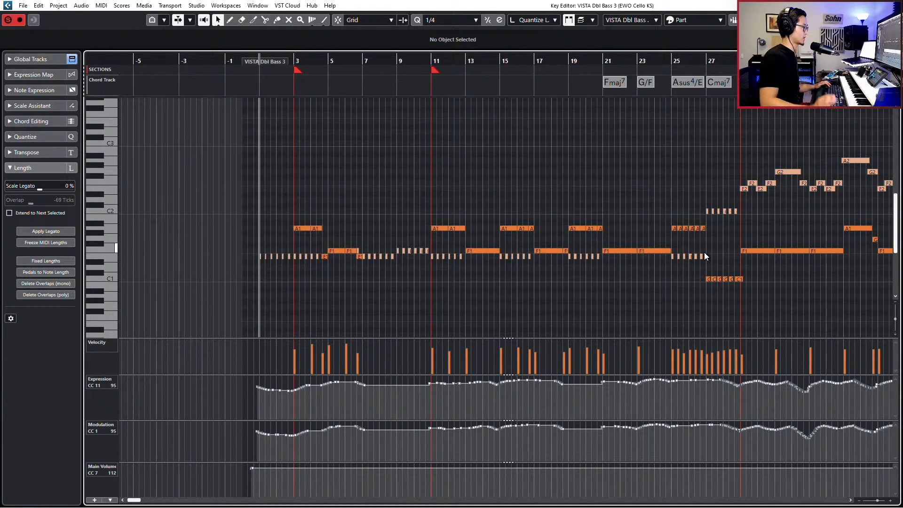
key(shift+Down)
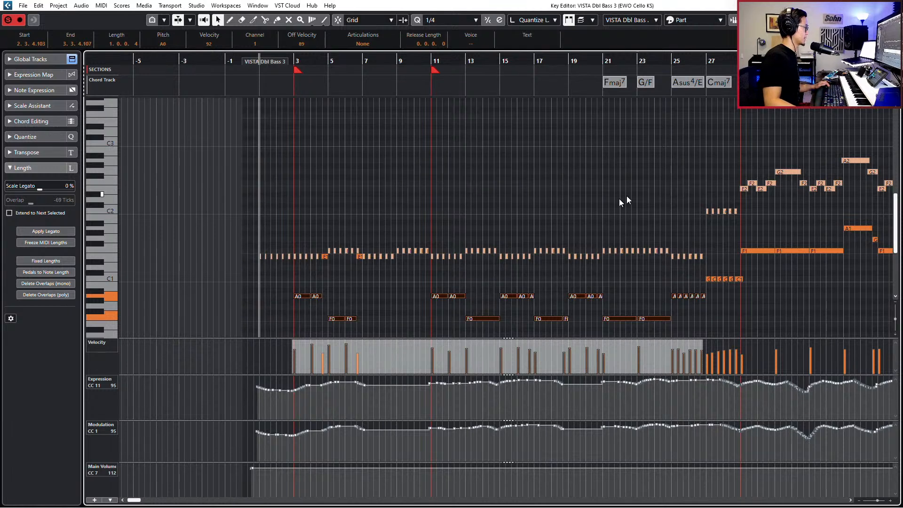
key(shift+Up)
drag(260, 194, 452, 283)
key(shift+Down)
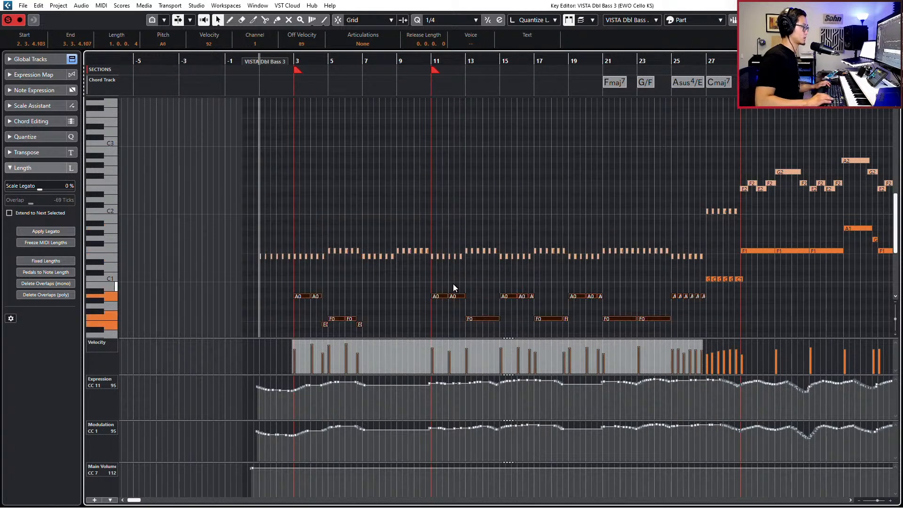
key(space)
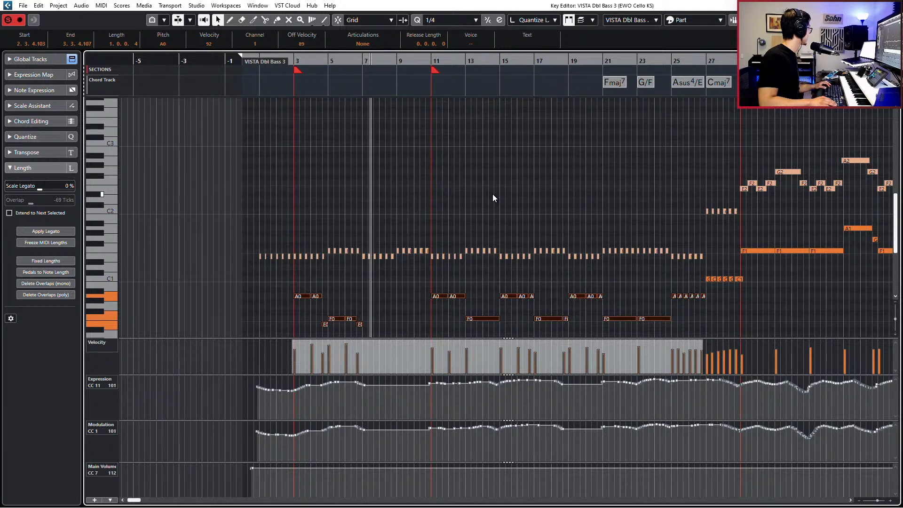
key(shift+Up)
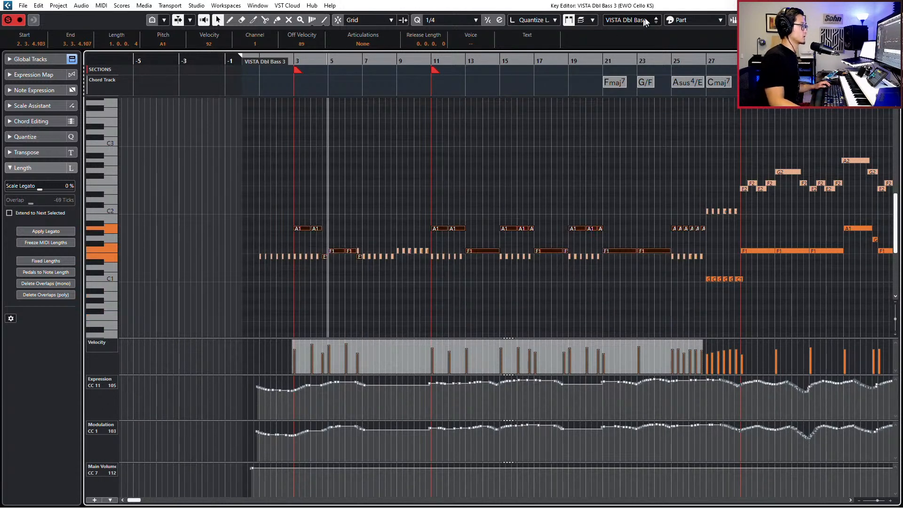
Make EWO Cello KS the active part and transpose its notes in bars 1 to 26 up an octave
click(613, 24)
click(628, 42)
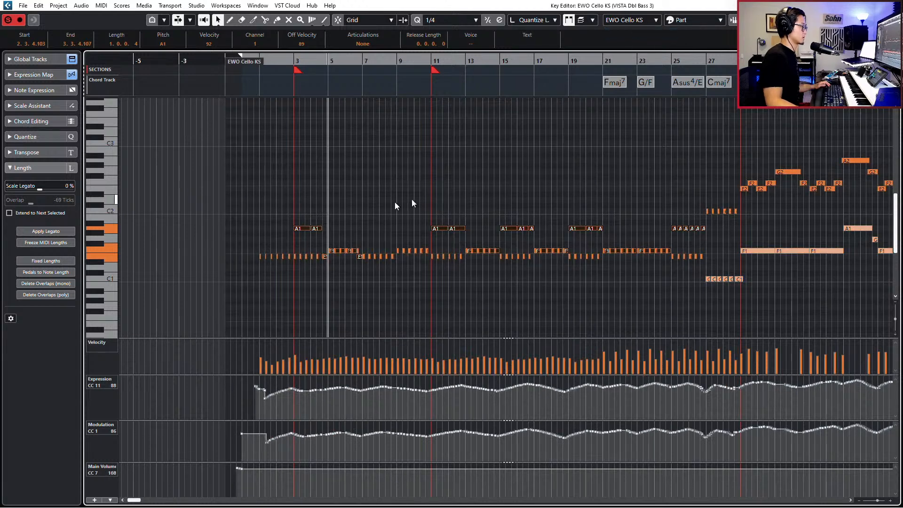
drag(228, 197, 701, 292)
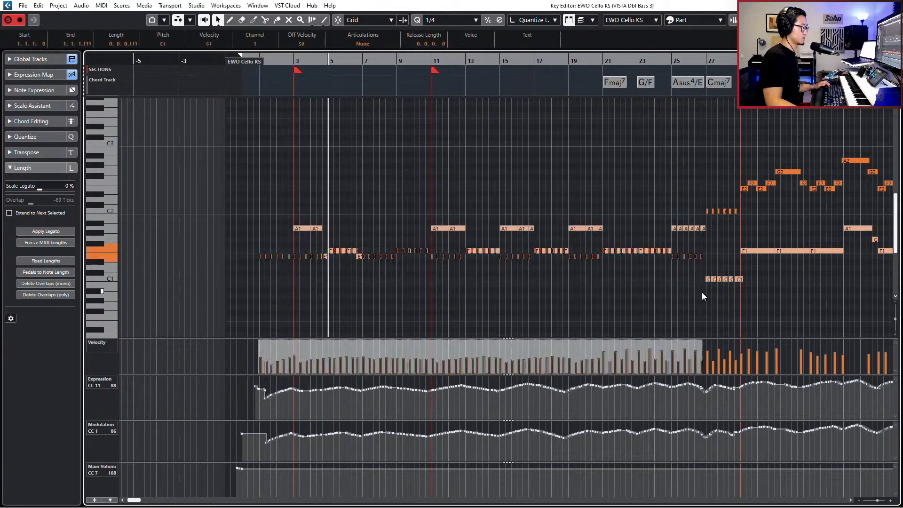
key(shift+Up)
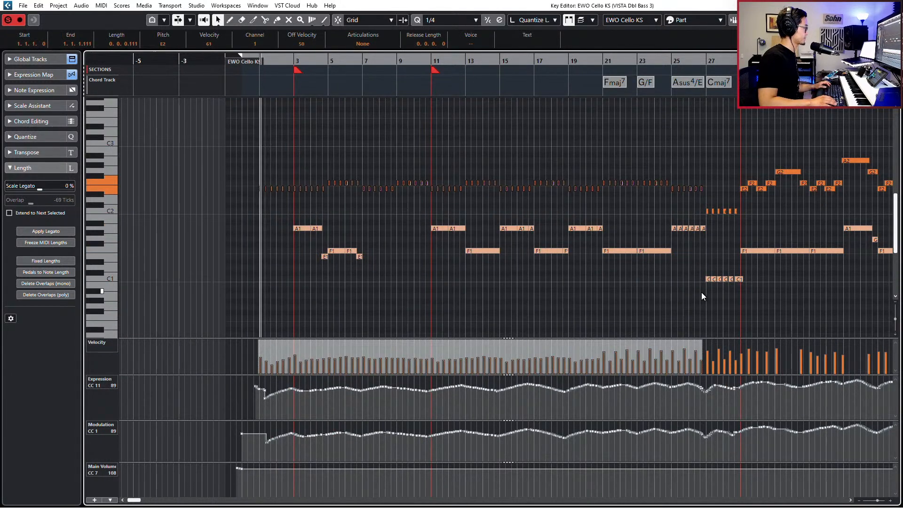
Smooth out the dip at the start of the cello's expression and modulation curves around bars 1 to 3
key(s)
key(space)
key(space)
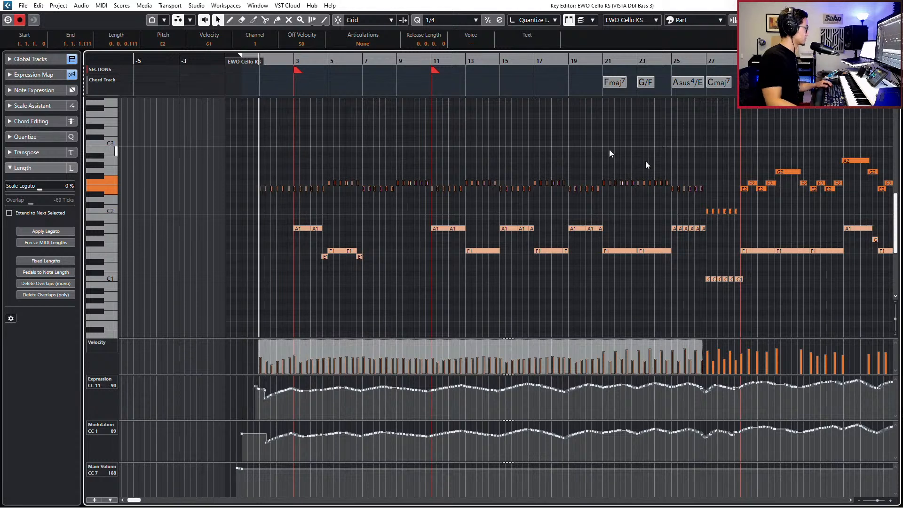
click(260, 379)
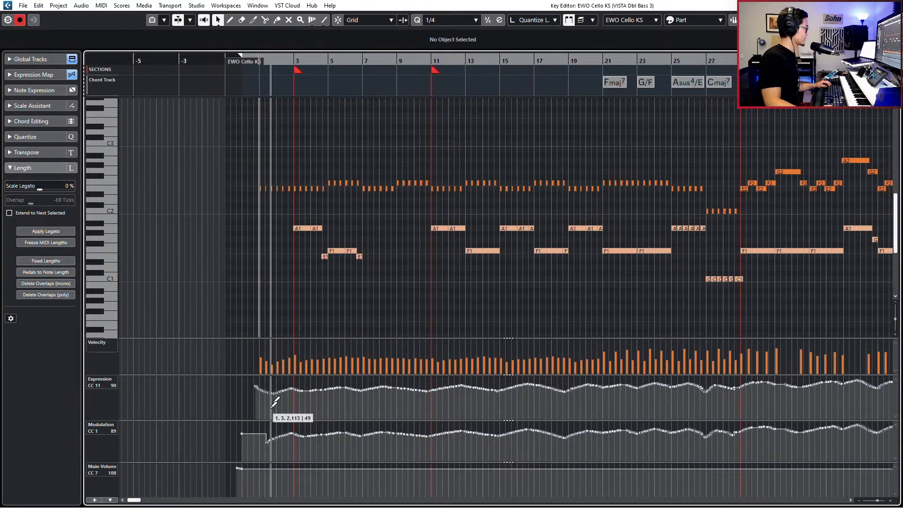
drag(252, 431, 299, 429)
Play the opening bars and slightly lower the velocity of the cello note at bar 3
key(space)
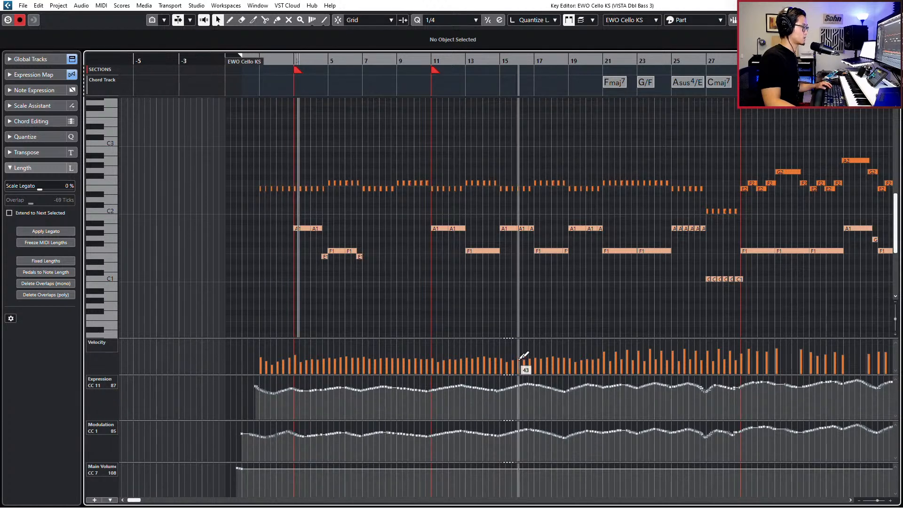
key(f)
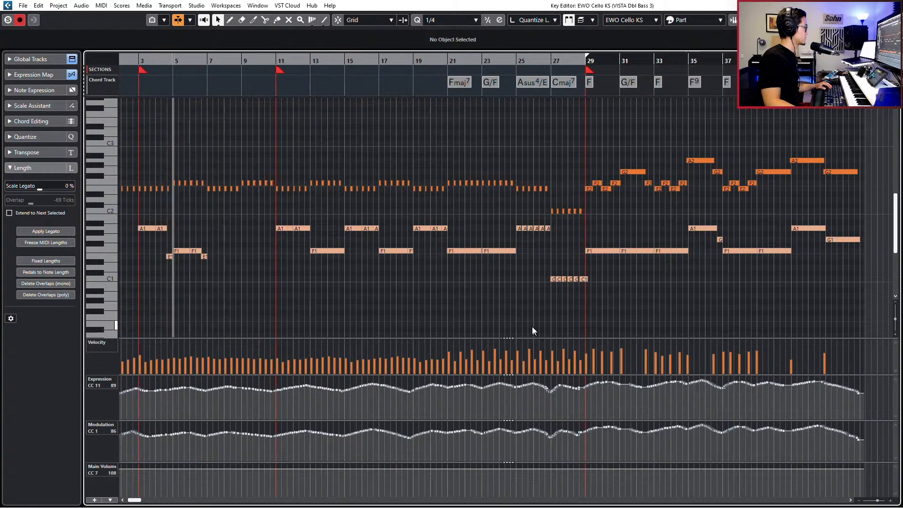
scroll(532, 326, left, 1)
drag(218, 359, 218, 360)
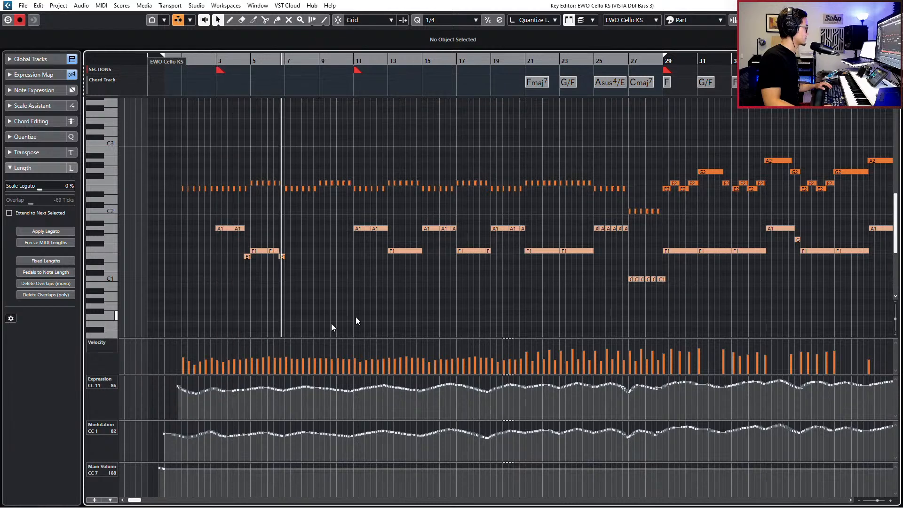
key(space)
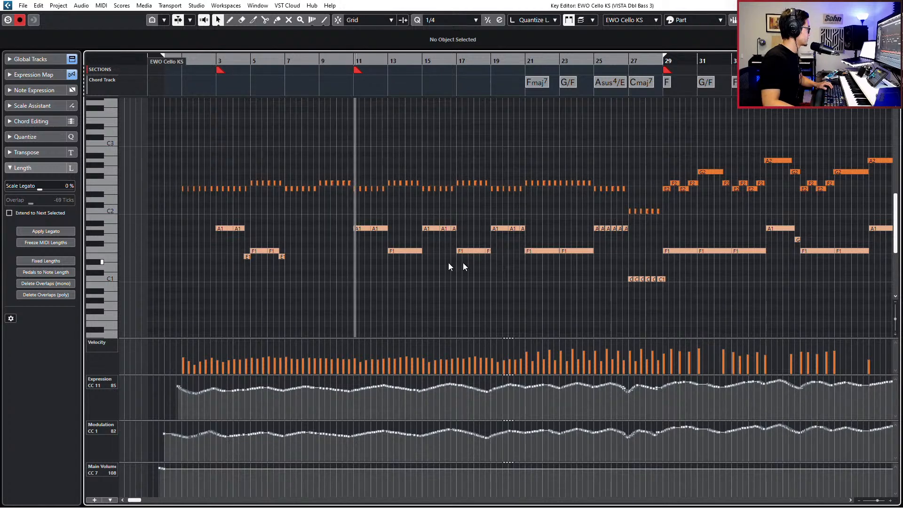
Make VISTA Dbl Bass 3 the active part and raise its modulation curve slightly from the start up to bar 11
click(225, 229)
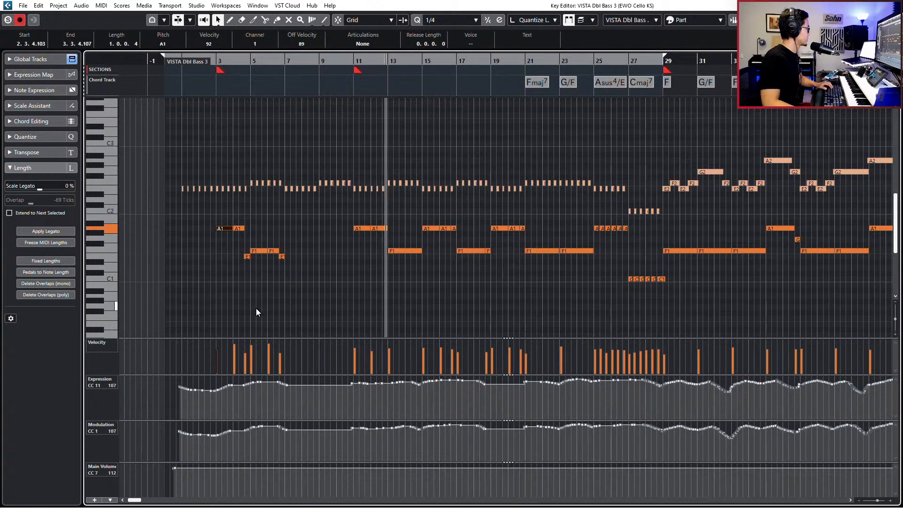
drag(169, 406, 288, 377)
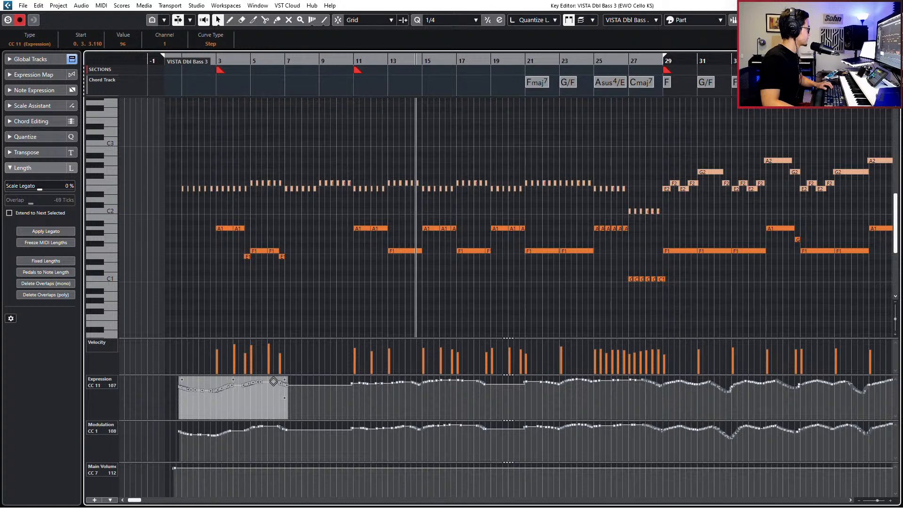
drag(177, 450, 354, 422)
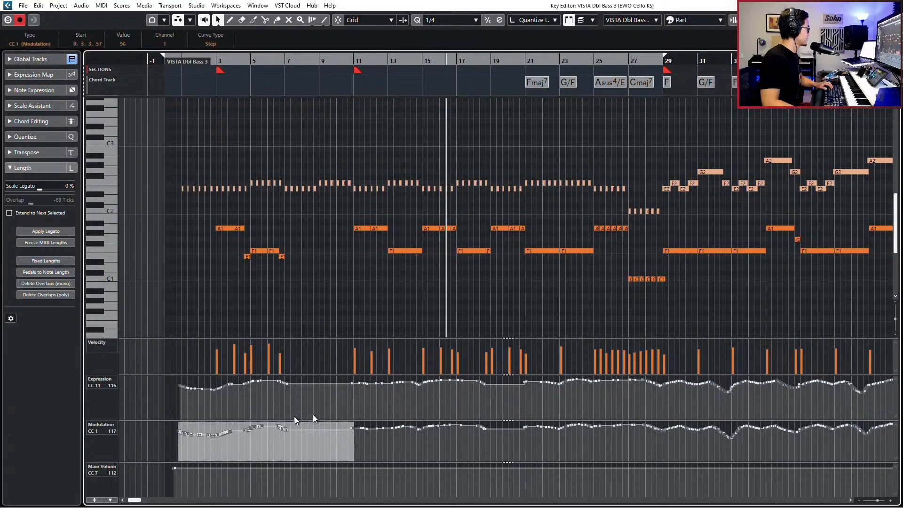
drag(280, 422, 281, 418)
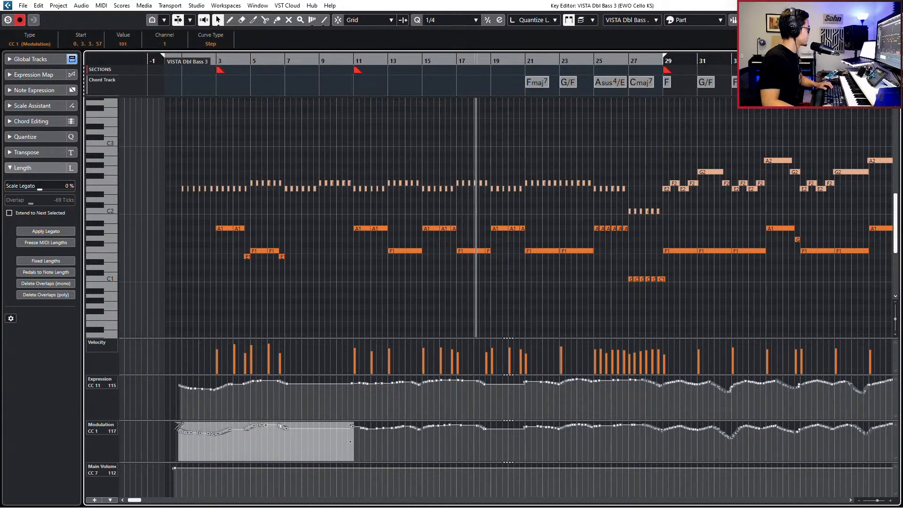
Skip the playback forward to bar 28 and make EWO Cello KS the active part for editing
scroll(431, 390, right, 1)
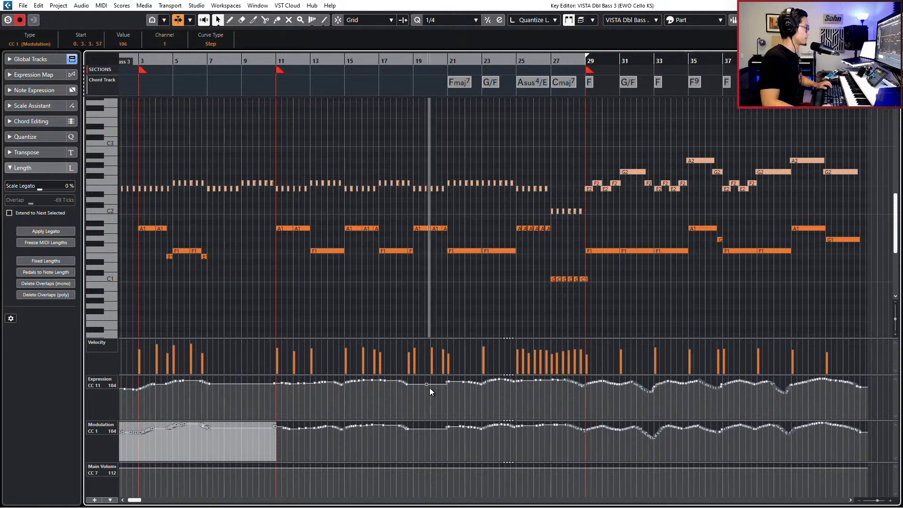
key(KP_Add)
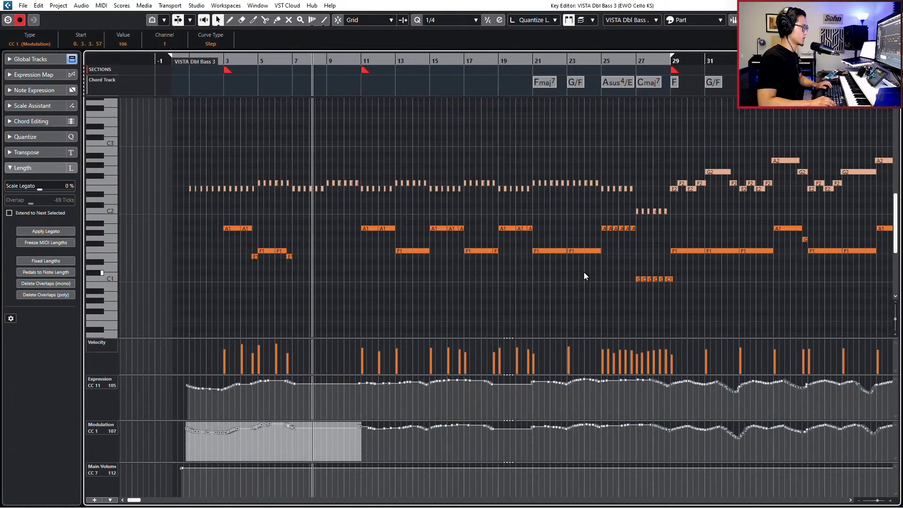
scroll(583, 272, right, 5)
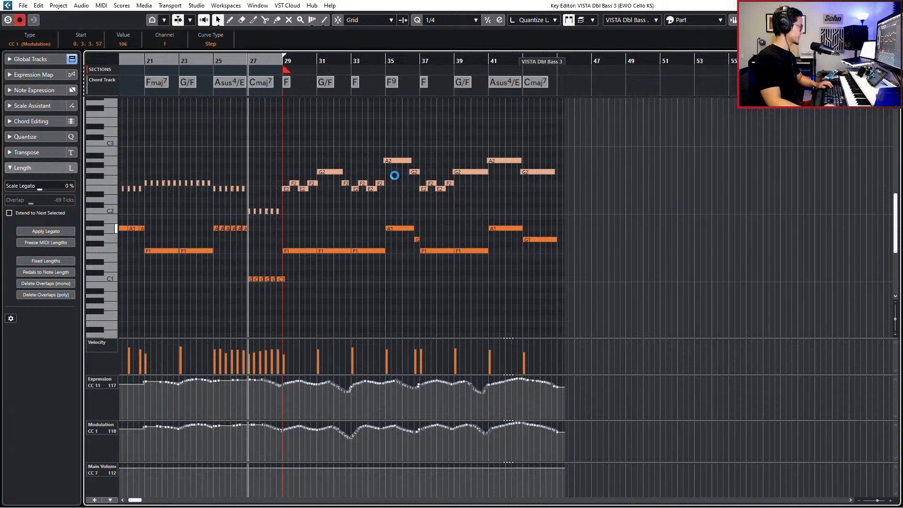
key(KP_Add)
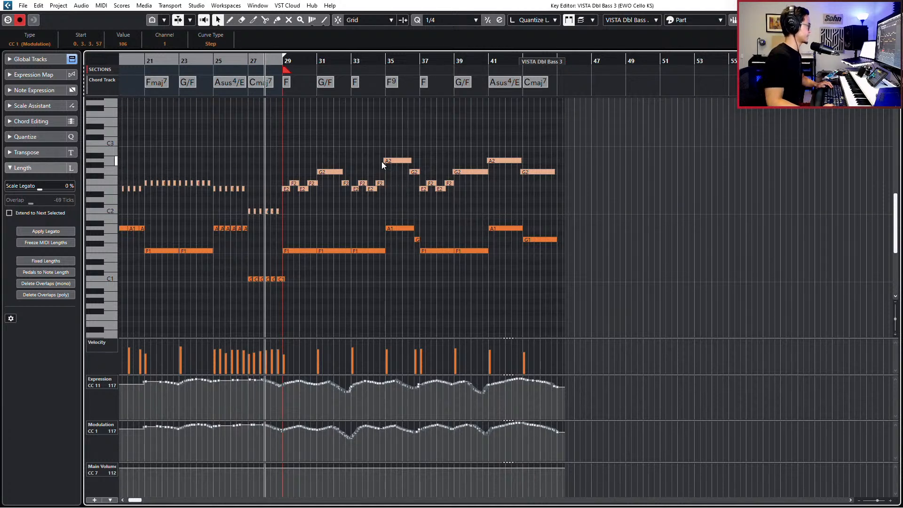
click(288, 189)
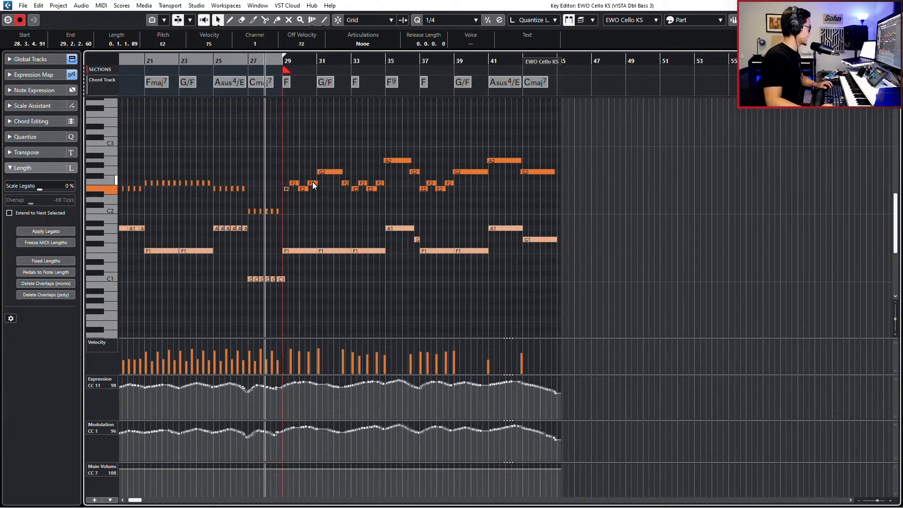
Play the cello line into bar 32, then trim the end of bar 31's G2 and start the following F2 slightly earlier
key(space)
scroll(334, 185, up, 3)
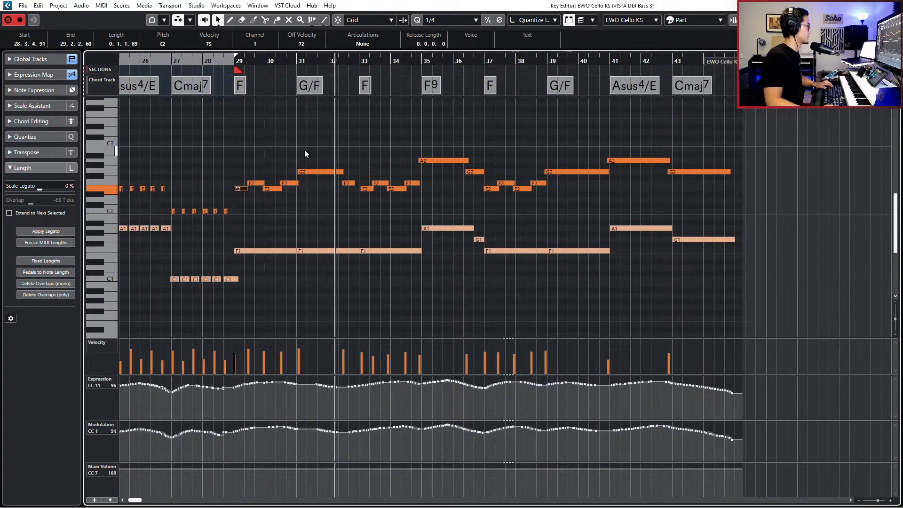
key(space)
click(352, 175)
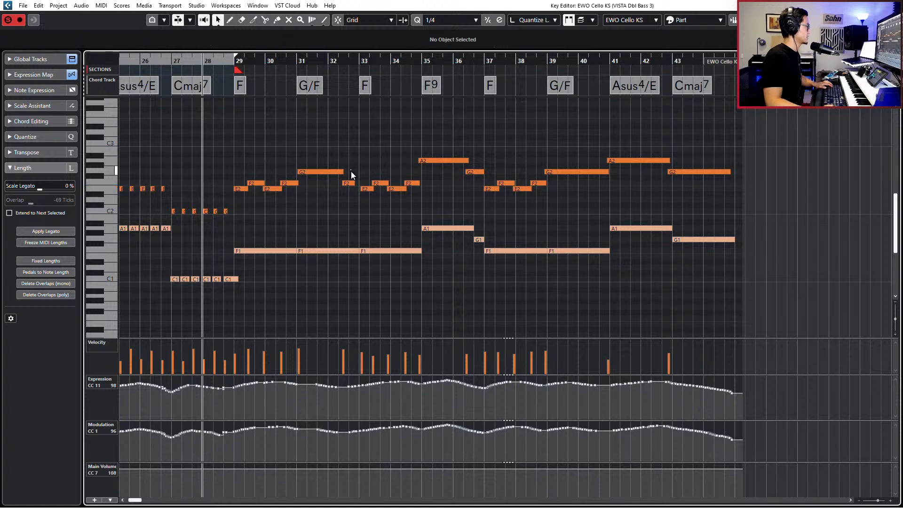
mouse_move(344, 185)
mouse_down()
mouse_move(354, 184)
mouse_move(340, 170)
mouse_up()
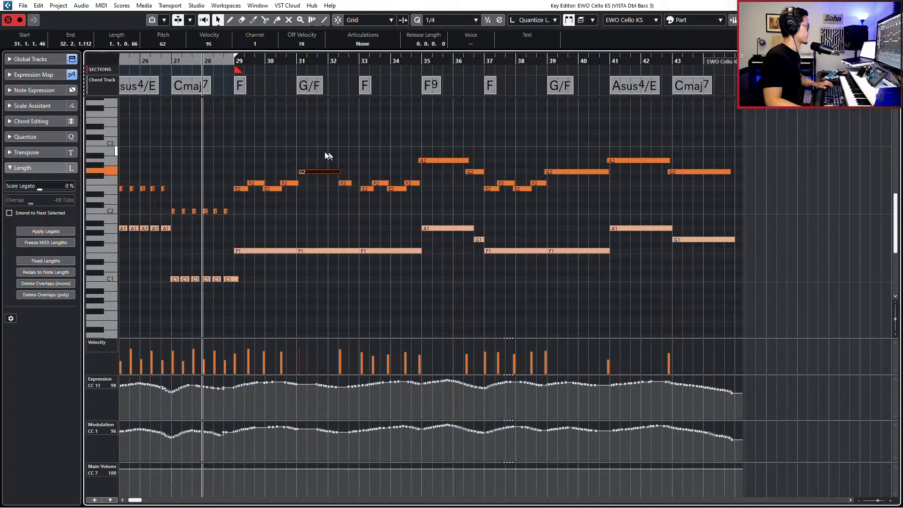
Assign the Leg articulation to all cello notes from bar 29 to the end and play the result
drag(224, 151, 715, 190)
click(367, 44)
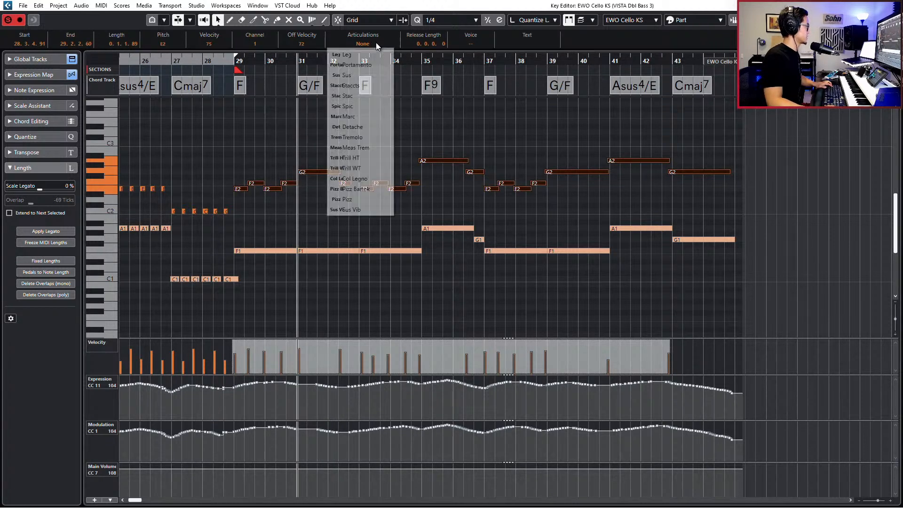
click(371, 55)
key(space)
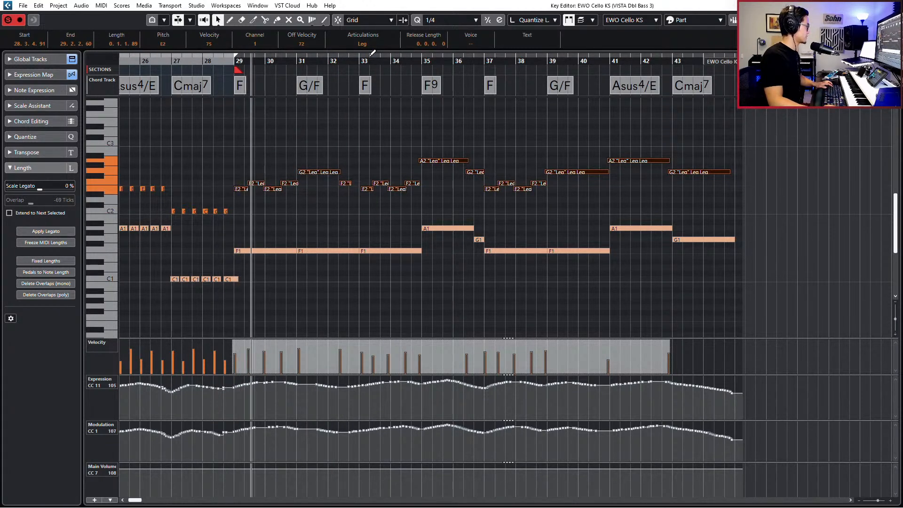
key(space)
Try the Portamento articulation on the selected cello notes, play it, and switch them back to Leg
click(367, 43)
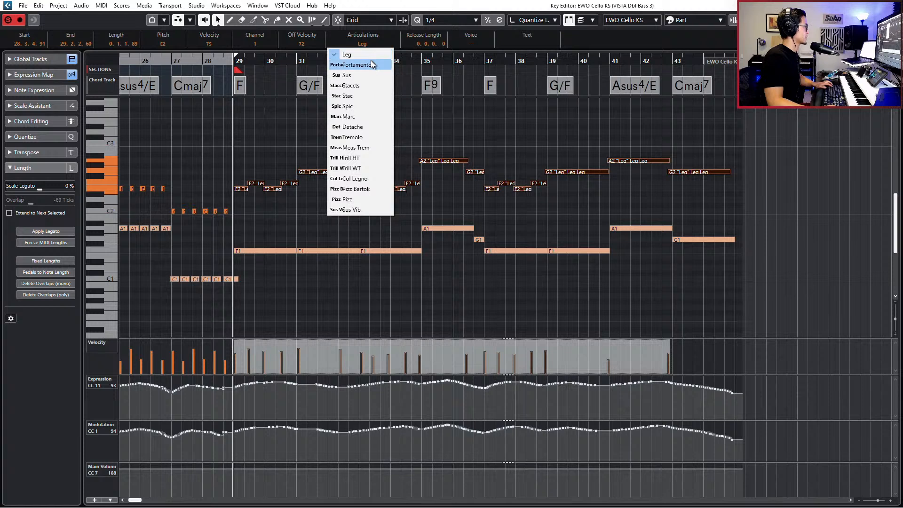
click(371, 64)
key(space)
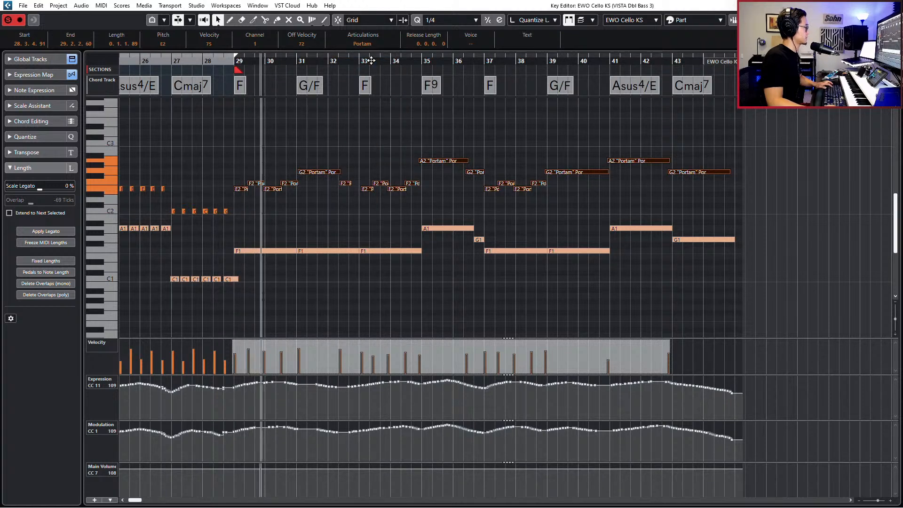
key(space)
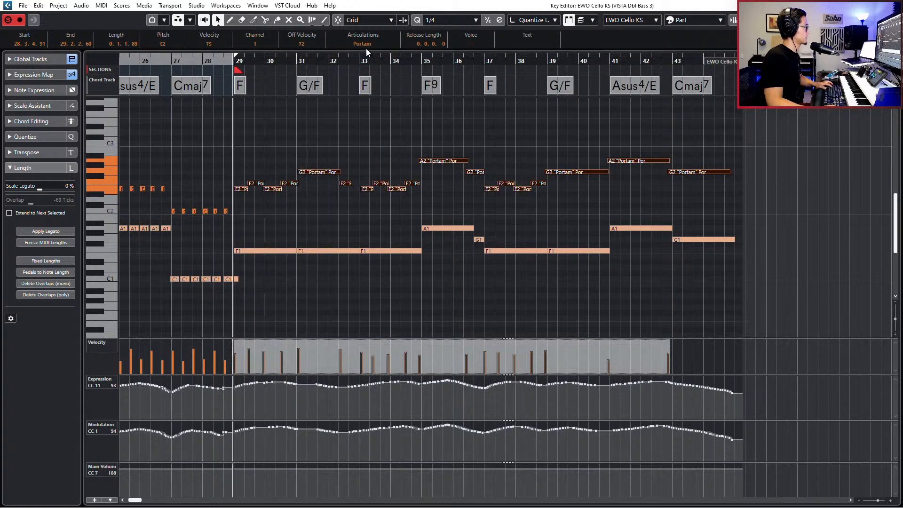
click(366, 46)
click(365, 53)
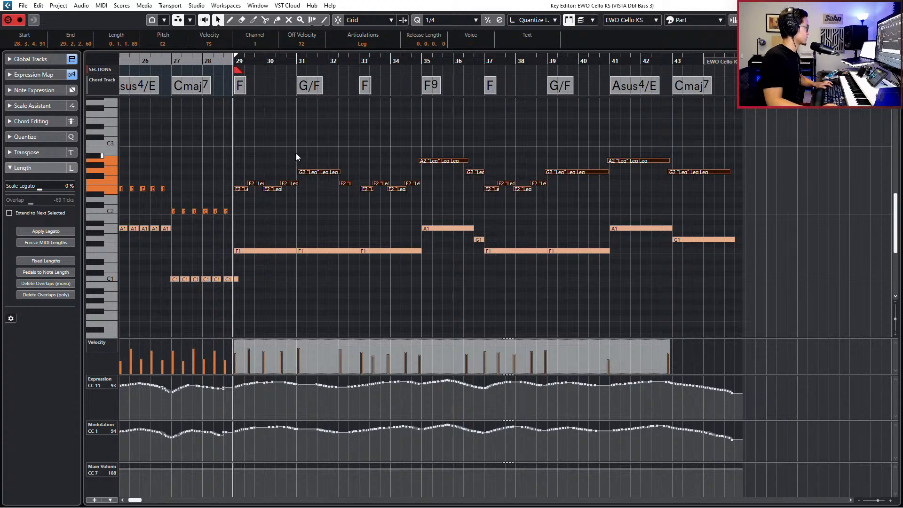
Play the legato cello phrase from bar 29 and quantize the selected notes to 1/8
key(space)
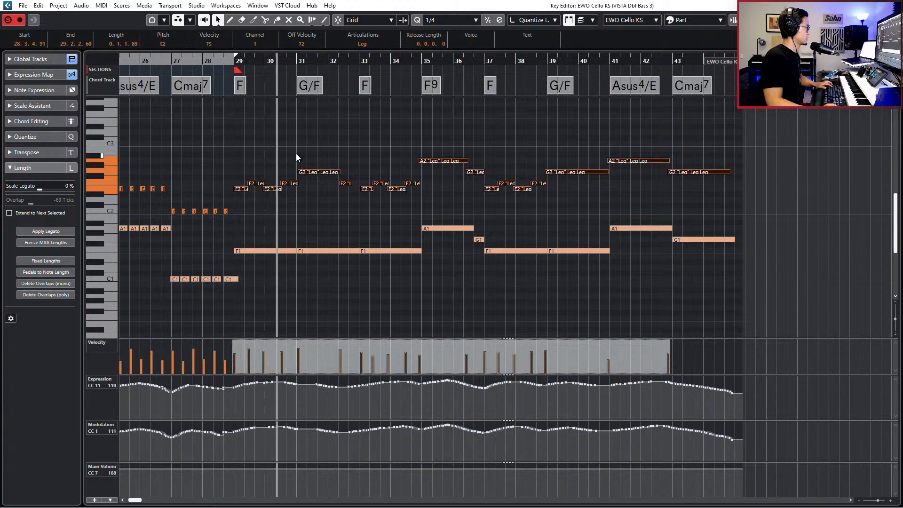
key(space)
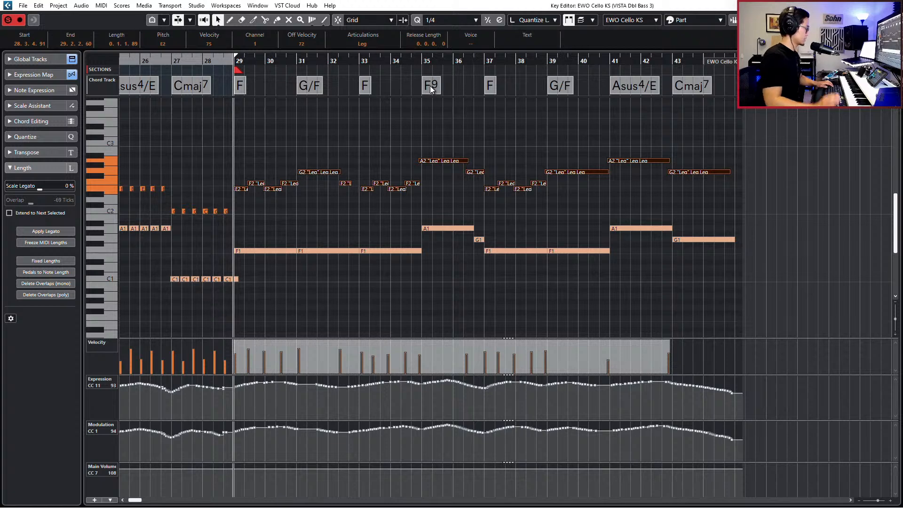
scroll(442, 105, up, 2)
key(space)
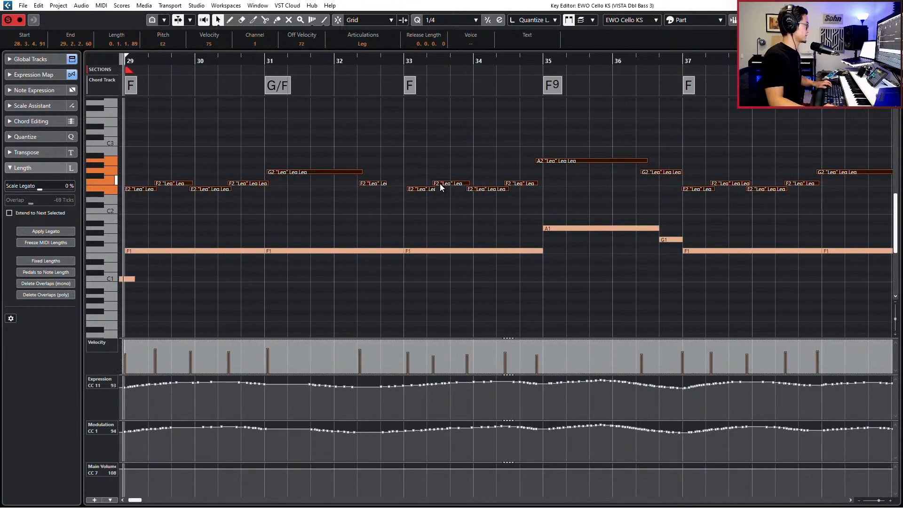
scroll(440, 187, down, 1)
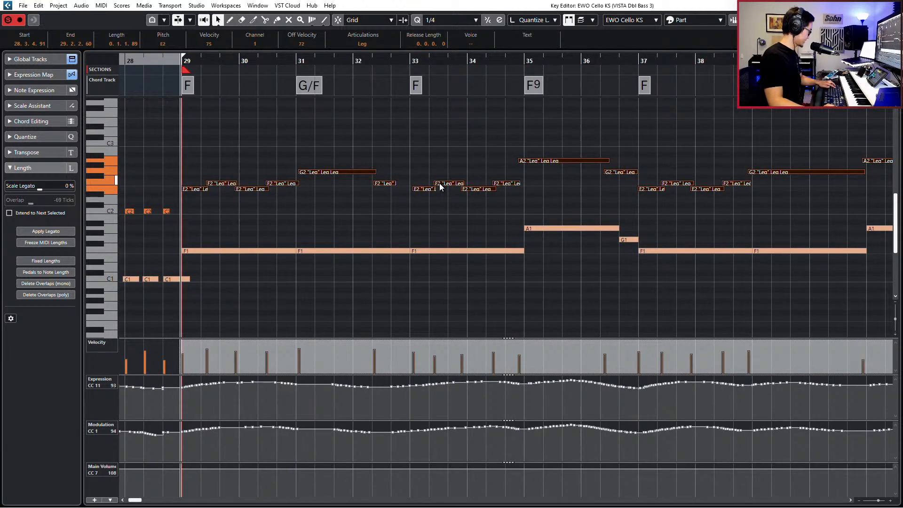
key(q)
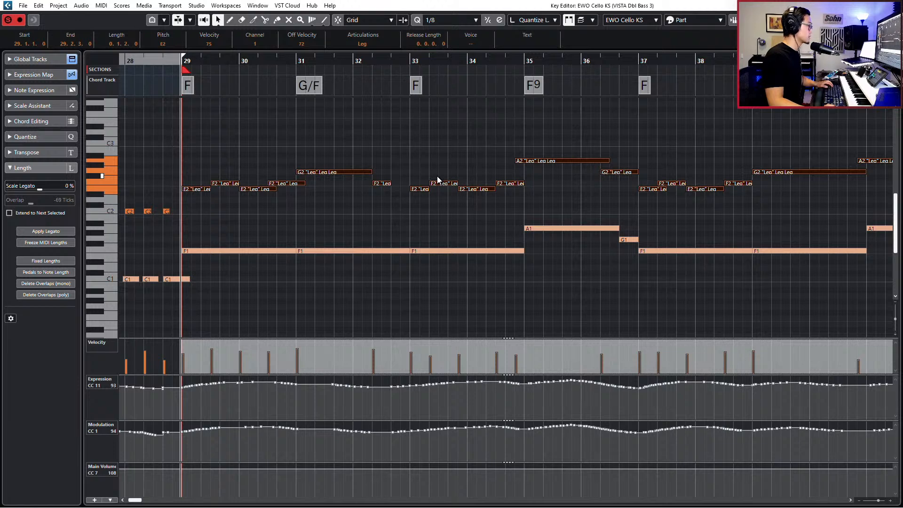
Shorten the last F2 cello note of bar 30 to end at the start of bar 31, and play the phrase
click(334, 184)
drag(305, 183, 298, 184)
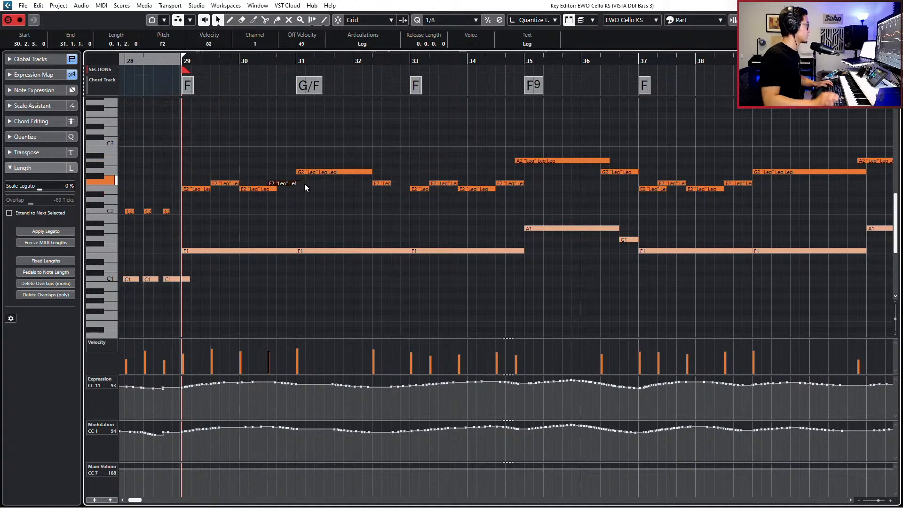
key(space)
scroll(377, 212, right, 3)
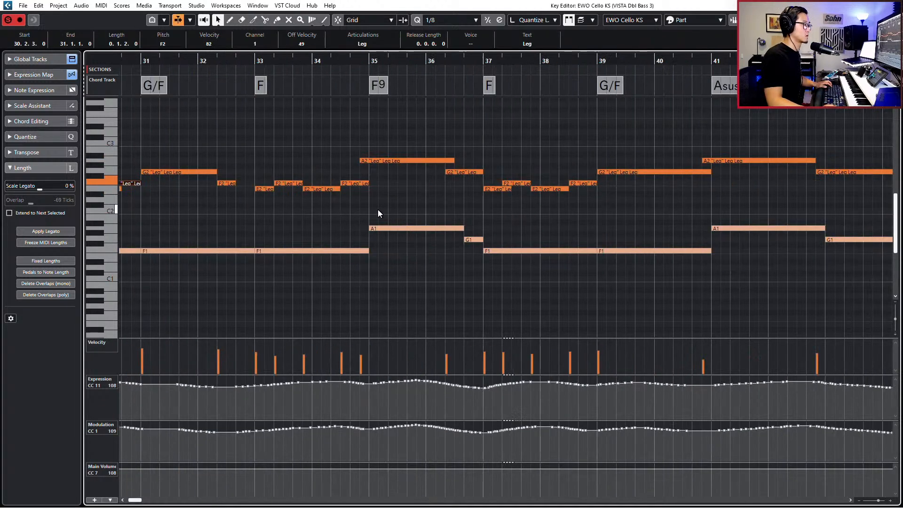
scroll(378, 211, down, 1)
key(space)
Move the cello's A2 note to the start of bar 41 and its final G2 note to the start of bar 43
click(644, 160)
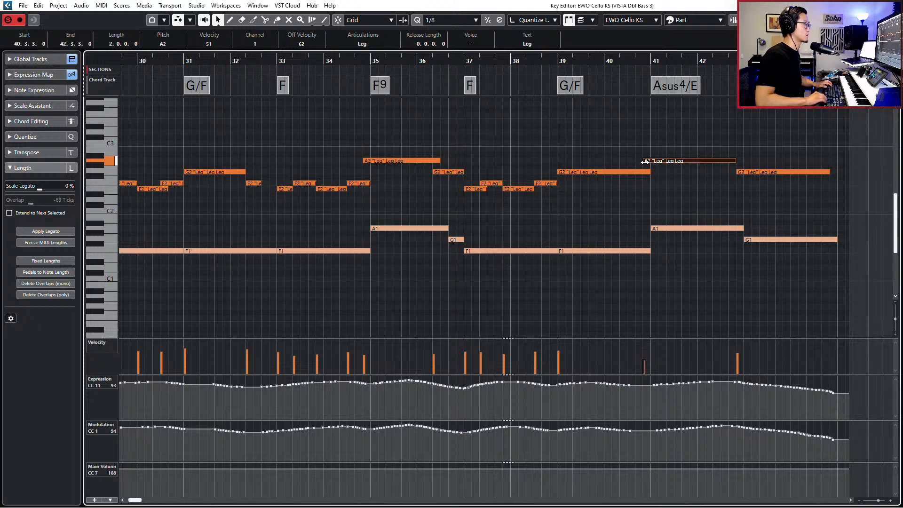
key(ctrl+Right)
scroll(643, 164, down, 2)
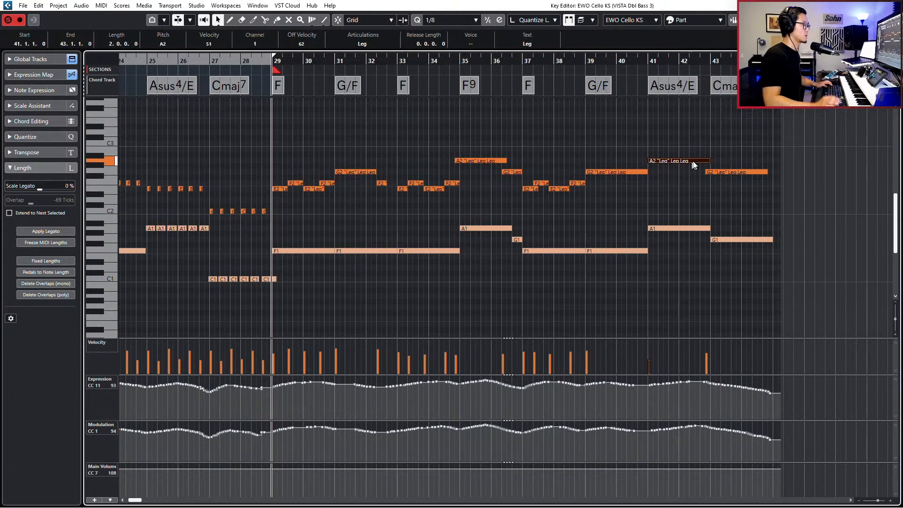
key(Right)
key(ctrl+Right)
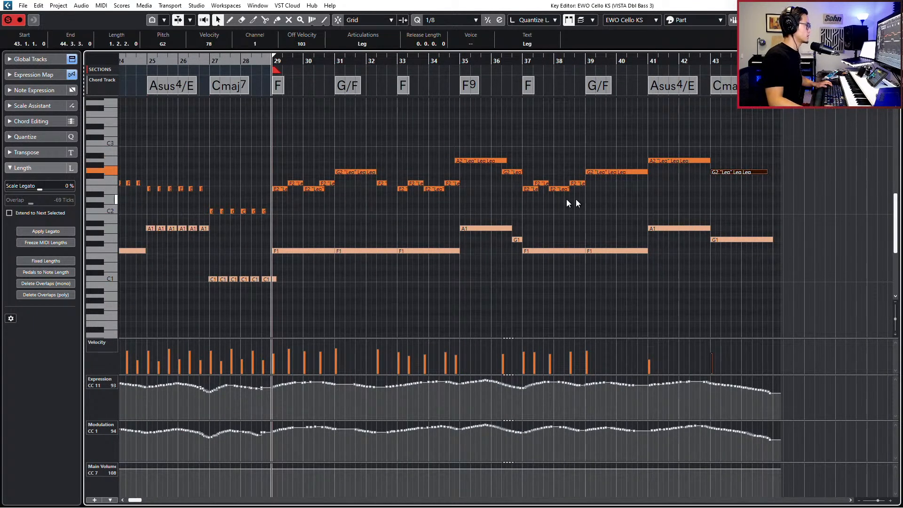
Trim the start of the first F2 cello note in bar 37 to 37.2.3.0 and turn snapping on
scroll(547, 195, up, 2)
drag(529, 183, 535, 183)
key(j)
scroll(563, 183, down, 2)
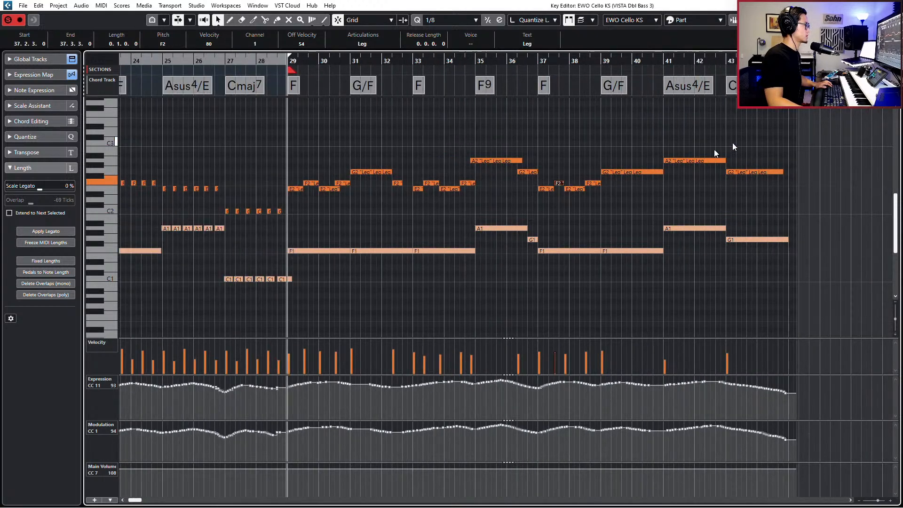
Nudge all legato cello notes from bar 29 onward earlier so the phrase starts at 28.3.3.60, and play it
drag(798, 143, 300, 203)
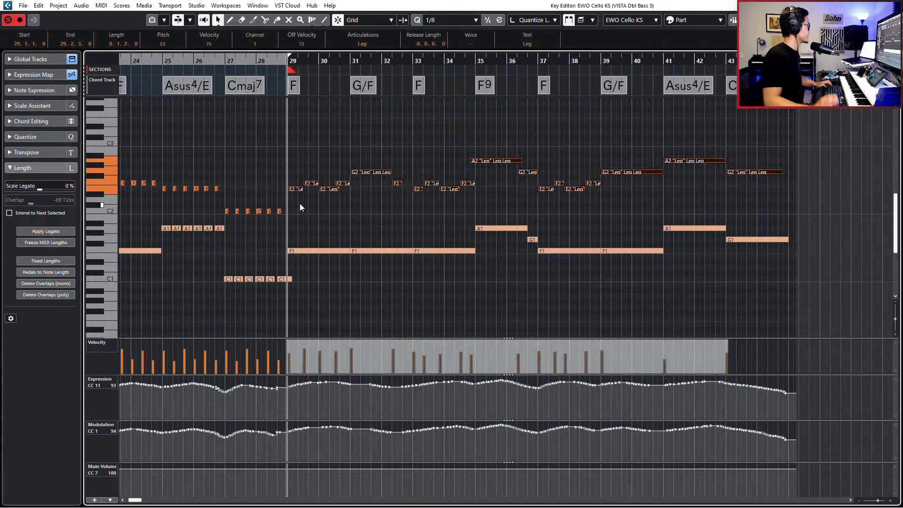
key(ctrl+Left)
key(ctrl+Left)
key(ctrl+Left)
key(ctrl+Left)
key(ctrl+Left)
key(ctrl+Left)
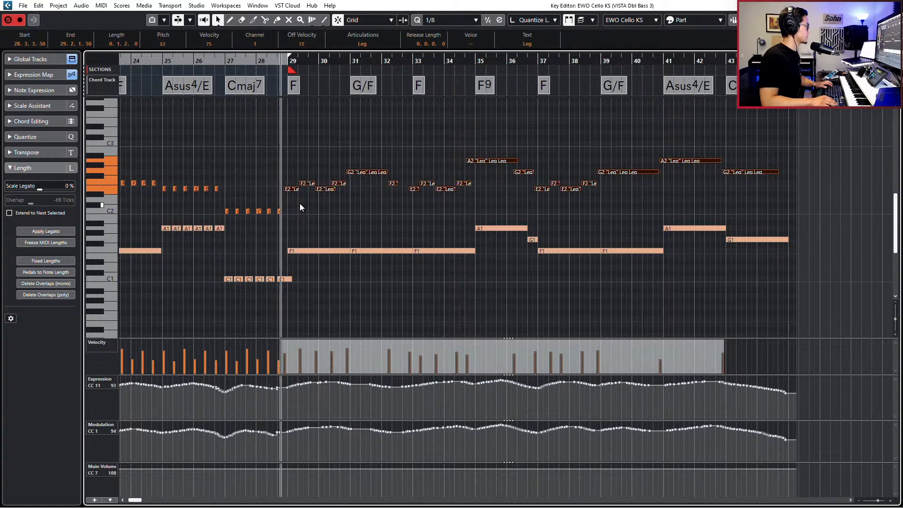
key(space)
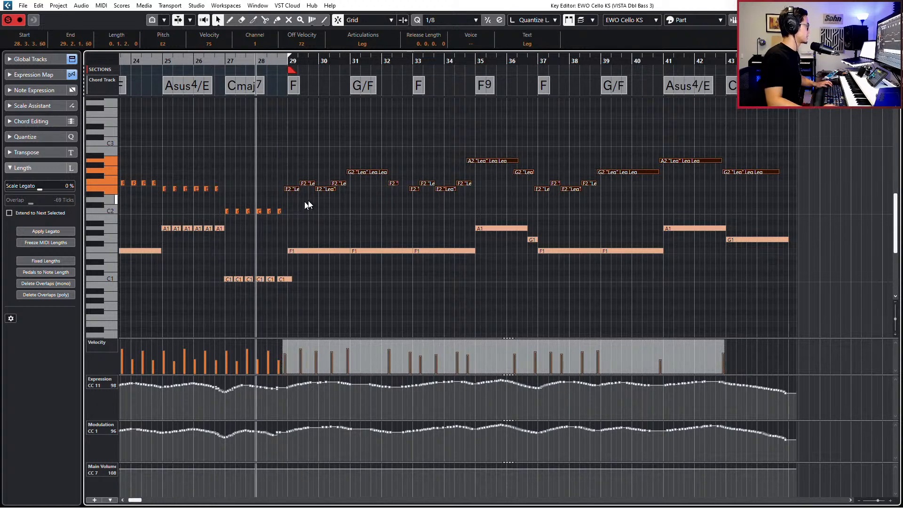
Set the first E2 cello note of bar 29 to run from 29.1.1.0 to 29.2.2.7, and play the transition from bar 27
click(286, 187)
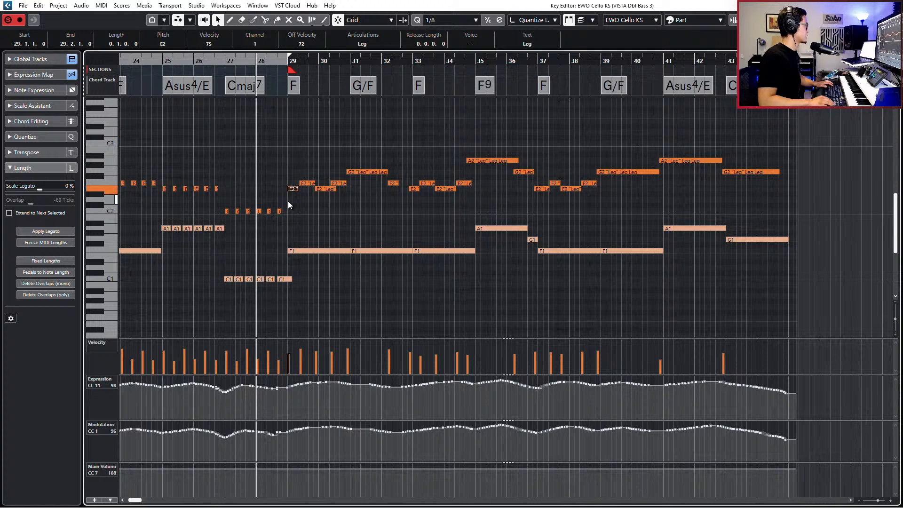
key(l)
key(space)
key(space)
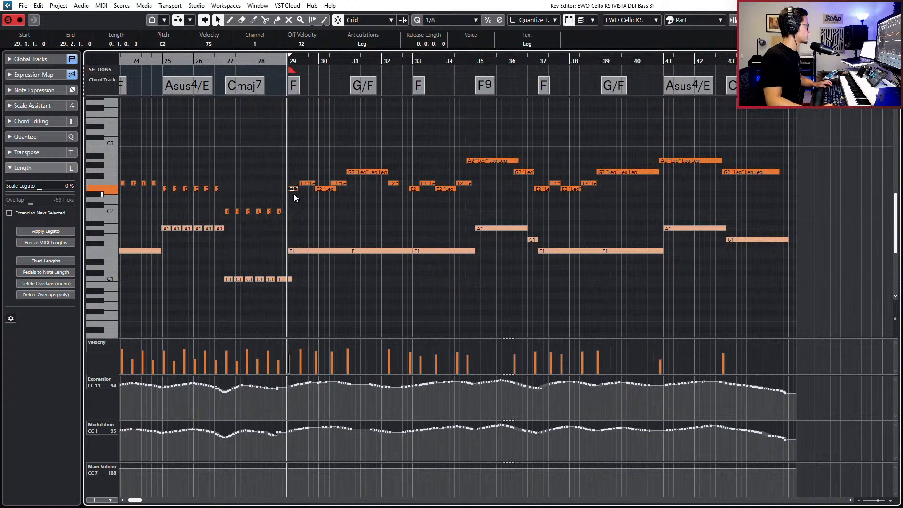
drag(297, 189, 299, 188)
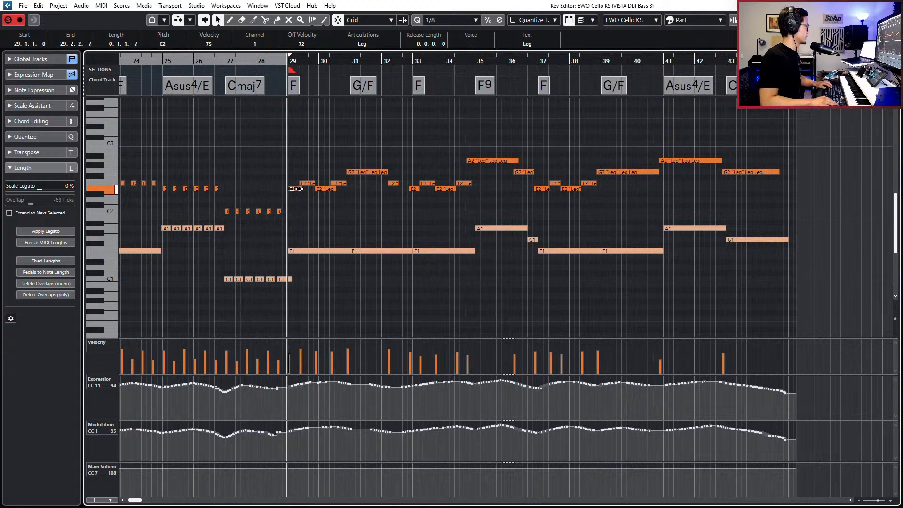
key(KP_Subtract)
key(KP_Subtract)
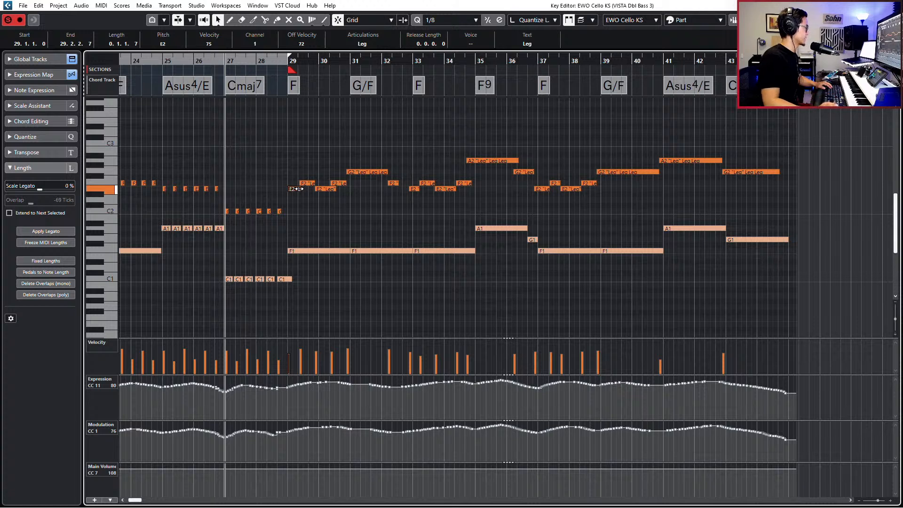
key(space)
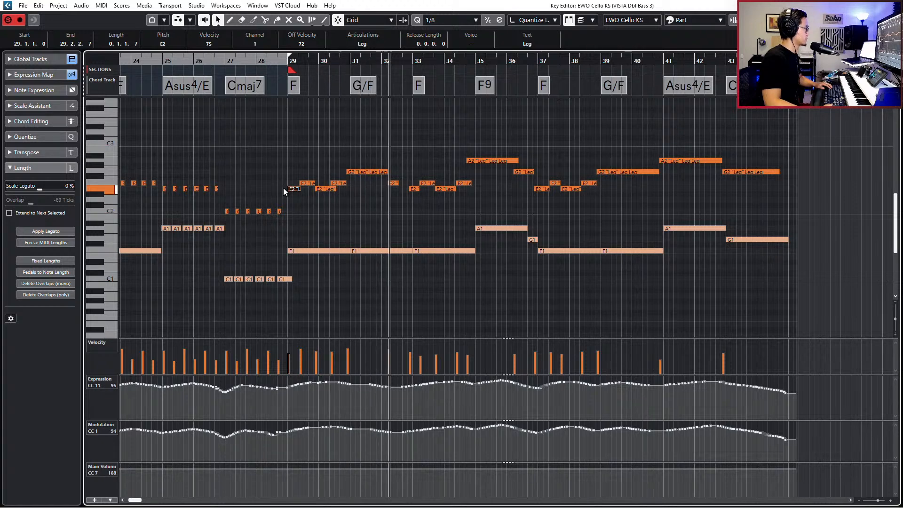
Extend the end of the G2 cello note in bar 31 to 32.2.2.3, and play the phrase
key(space)
mouse_move(398, 158)
mouse_down()
mouse_move(384, 175)
mouse_move(397, 172)
mouse_move(405, 188)
mouse_move(405, 172)
mouse_up()
ctrl+scroll(383, 178, up, 3)
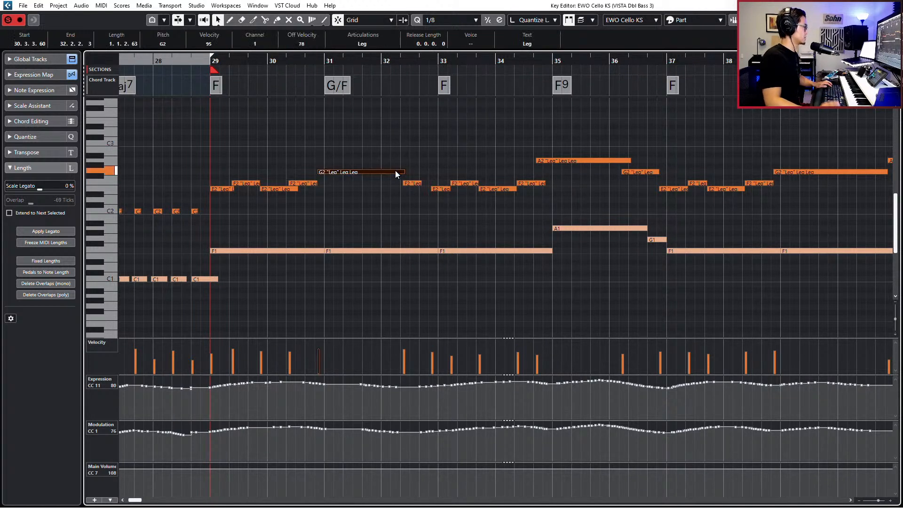
key(space)
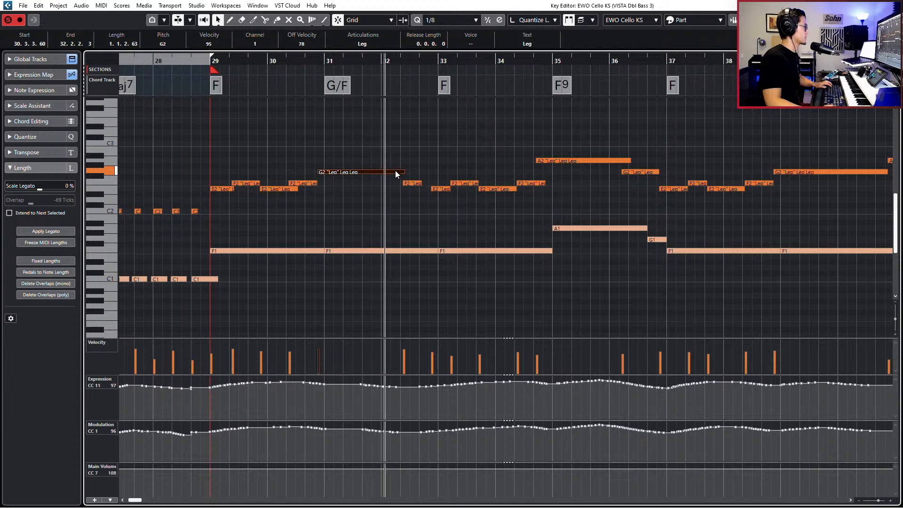
key(space)
Set the E2 cello note at bar 33 to run from 33.1.1.0 to 33.2.1.95, and play from there
click(440, 188)
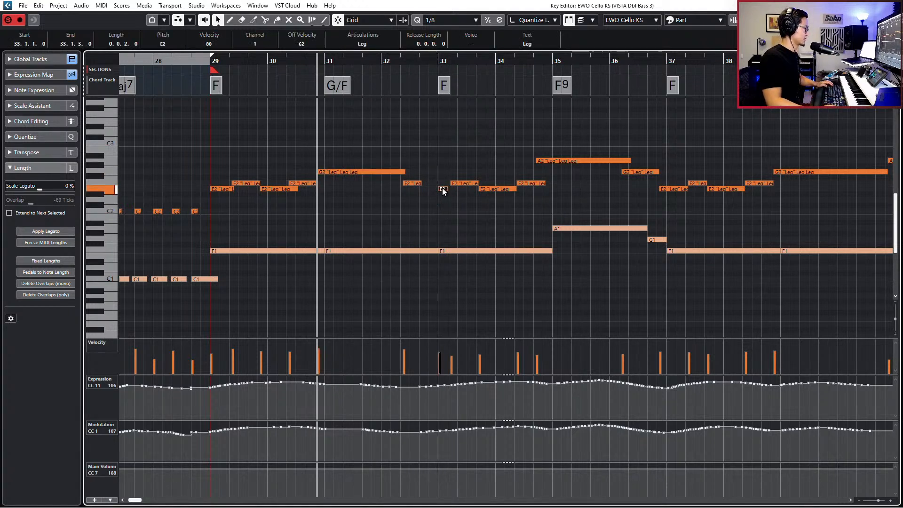
drag(446, 189, 462, 191)
scroll(465, 191, down, 2)
scroll(470, 190, right, 2)
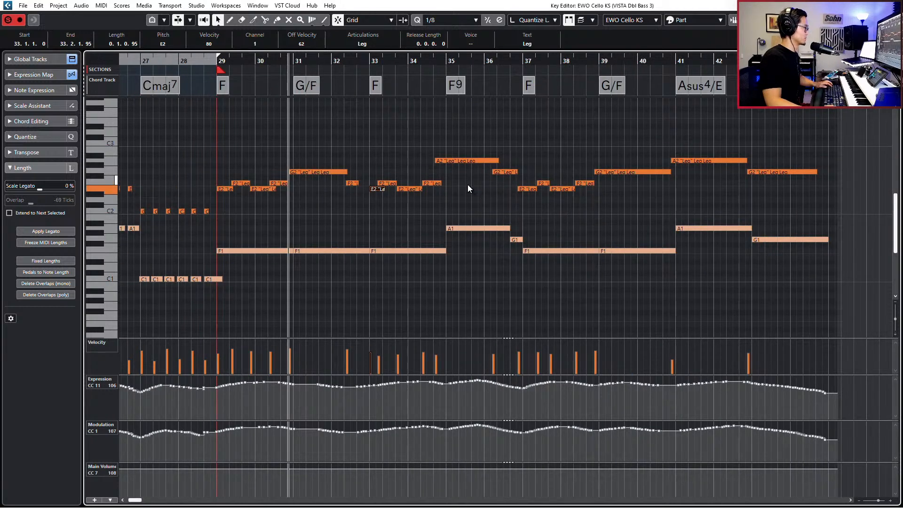
key(KP_Add)
key(KP_Add)
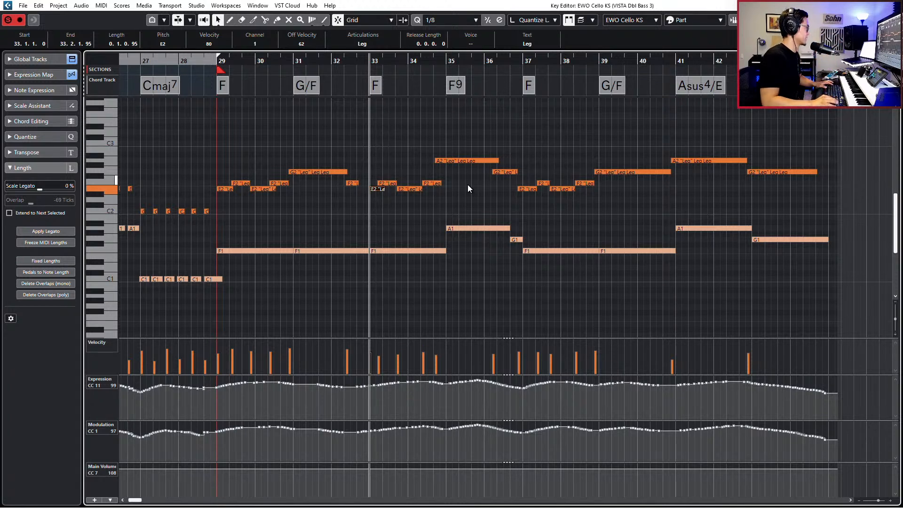
key(space)
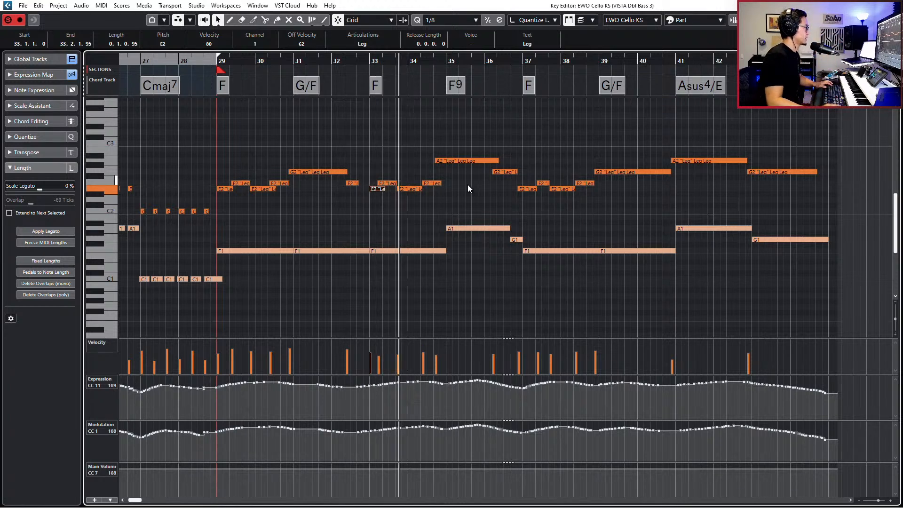
Shift the F2, E2 and F2 cello notes in bars 33 and 34 later to start at 33.2.1.9, and play them
key(space)
drag(390, 151, 430, 207)
scroll(429, 201, up, 2)
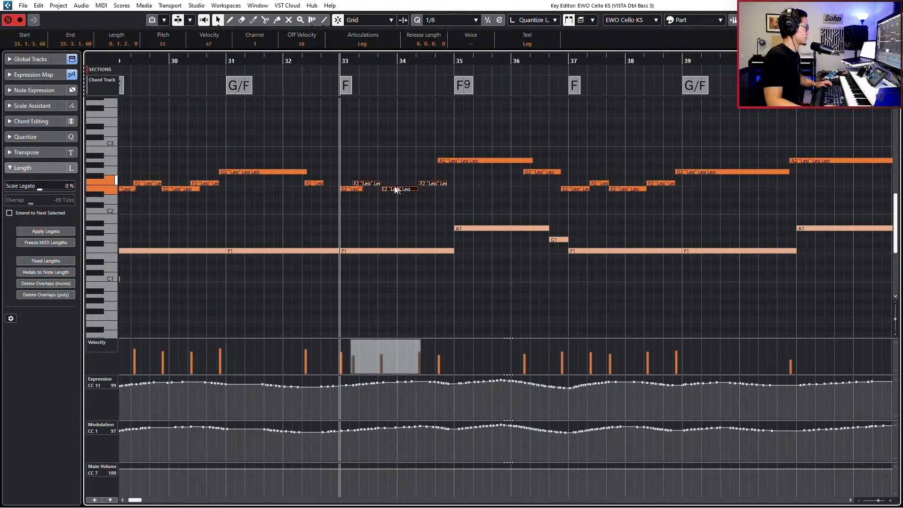
drag(371, 183, 373, 183)
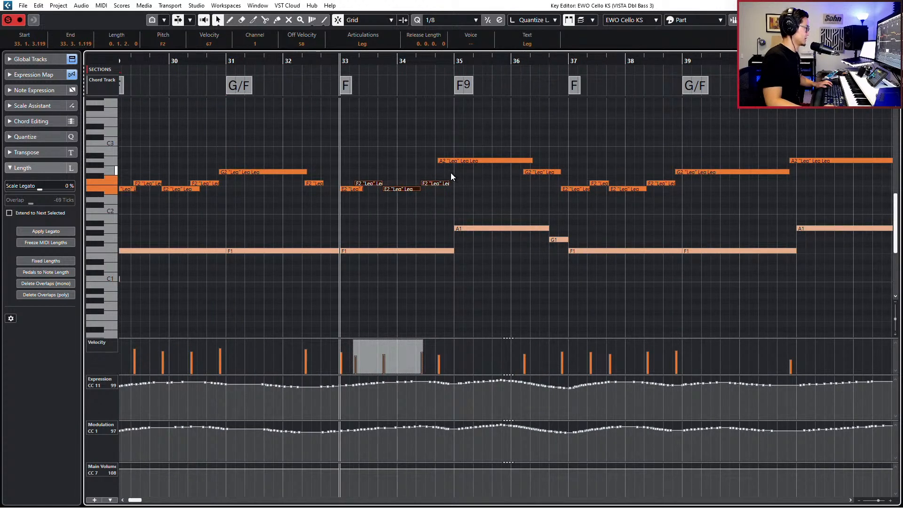
key(space)
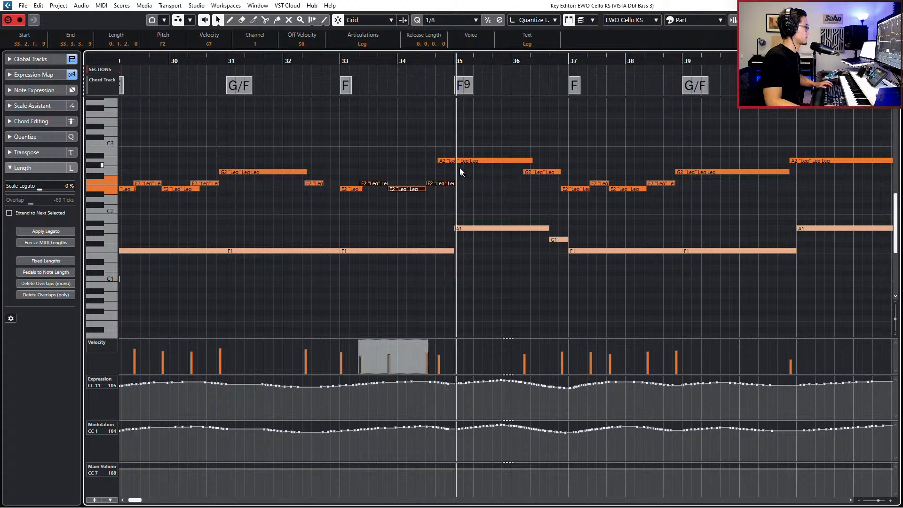
Trim the start of the A2 cello note before bar 35 to 34.3.4.24, and play it with auto-scroll on
key(space)
drag(438, 161, 450, 161)
key(space)
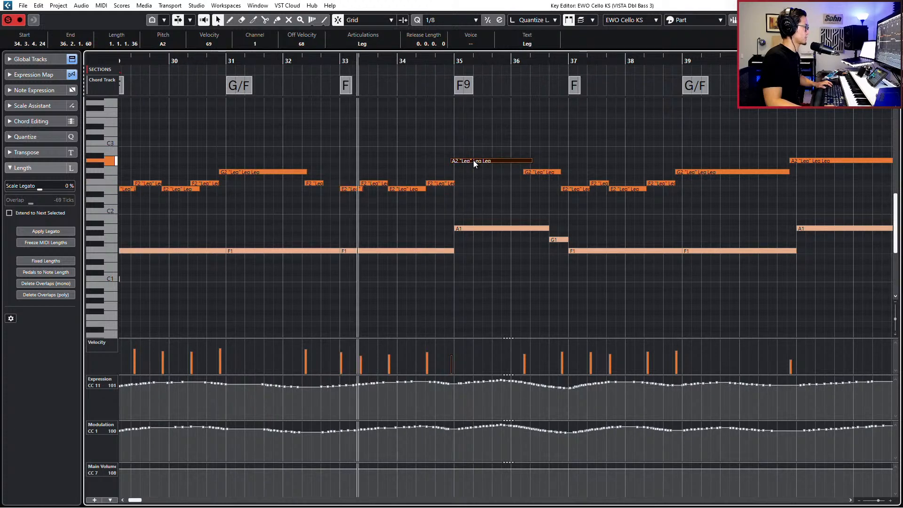
key(f)
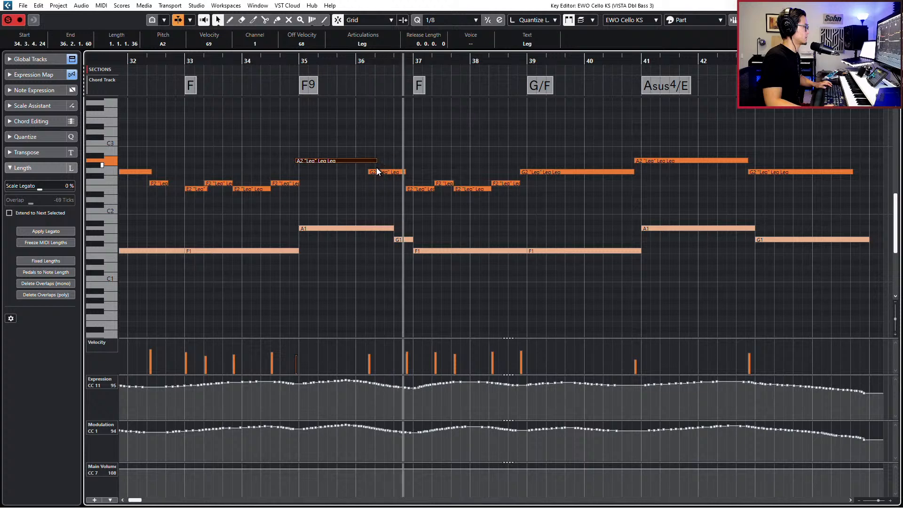
key(space)
Move the cello notes of bars 37 to 39 later, starting at 37.1.1.50, and align the final A2 and G2 with bars 41 and 43
drag(368, 171, 504, 174)
scroll(404, 150, down, 2)
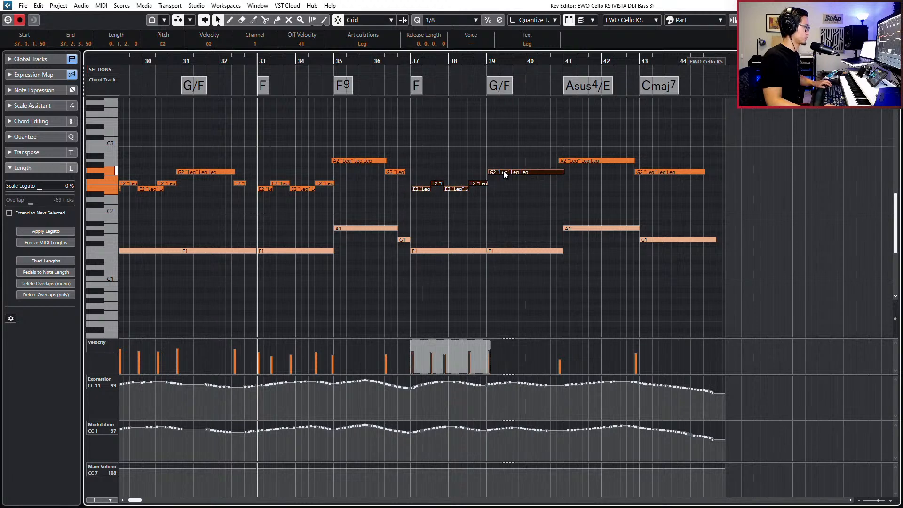
drag(540, 150, 642, 185)
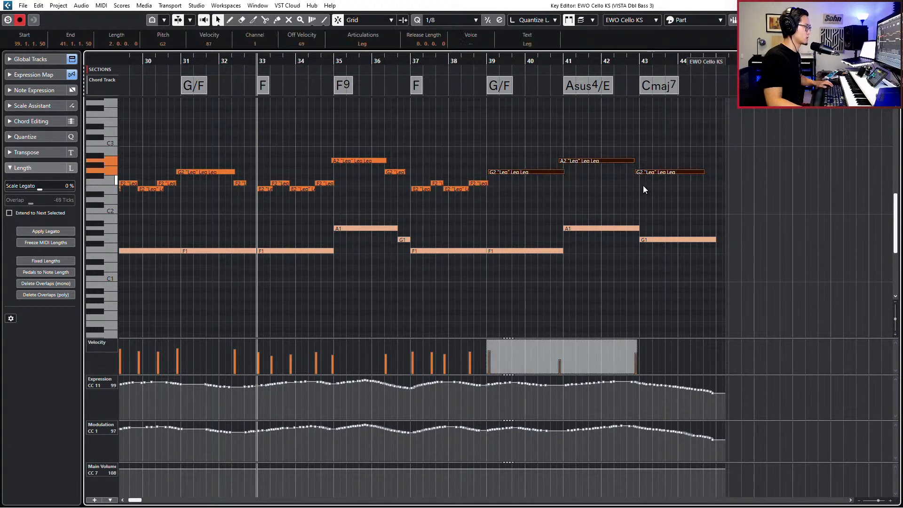
drag(627, 132, 645, 184)
drag(599, 160, 605, 163)
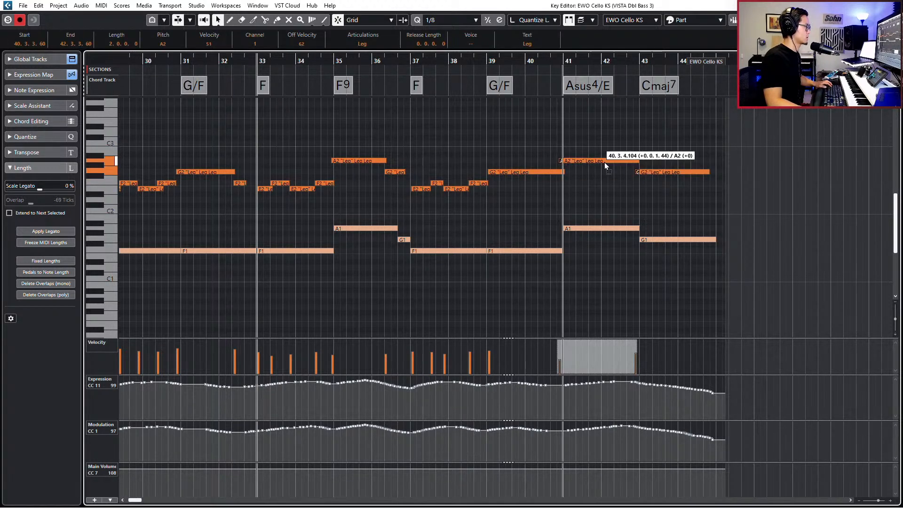
Quantize the cello notes from bar 37 through the G2 at bar 39 to 1/8
drag(532, 159, 426, 211)
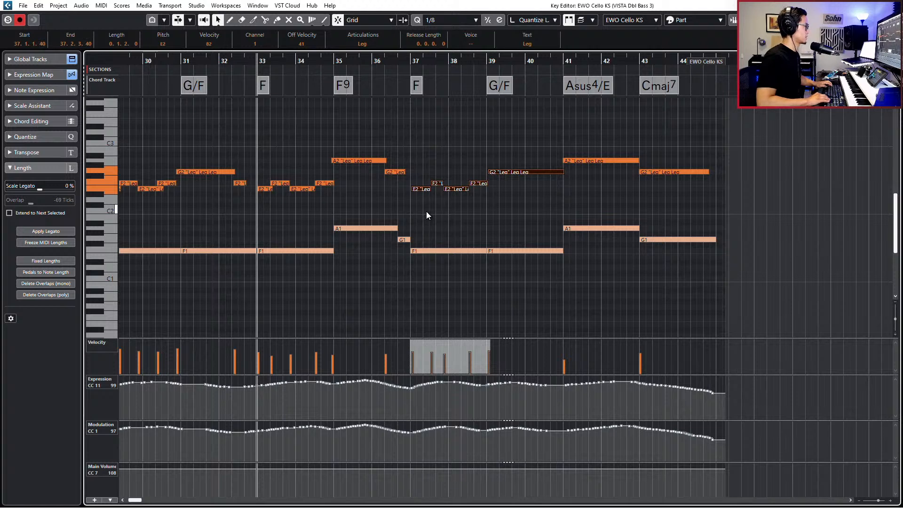
key(q)
click(403, 182)
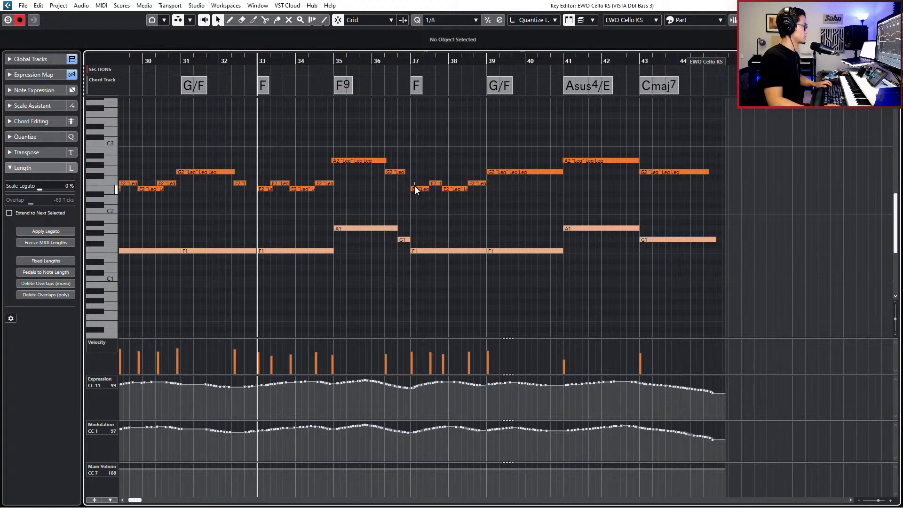
Extend the start of the first F2 cello note in bar 37 back to 37.2.2.8
click(415, 189)
drag(430, 179, 427, 182)
scroll(435, 182, down, 1)
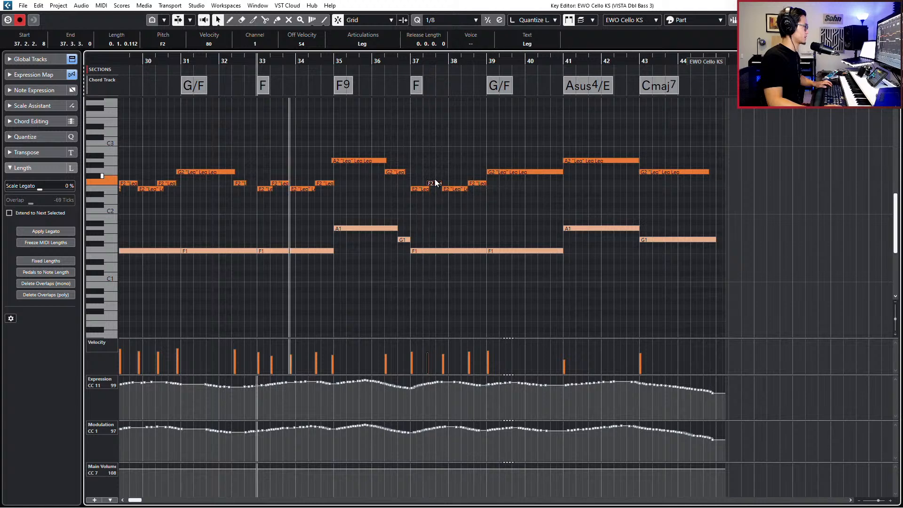
drag(508, 140, 332, 210)
click(493, 184)
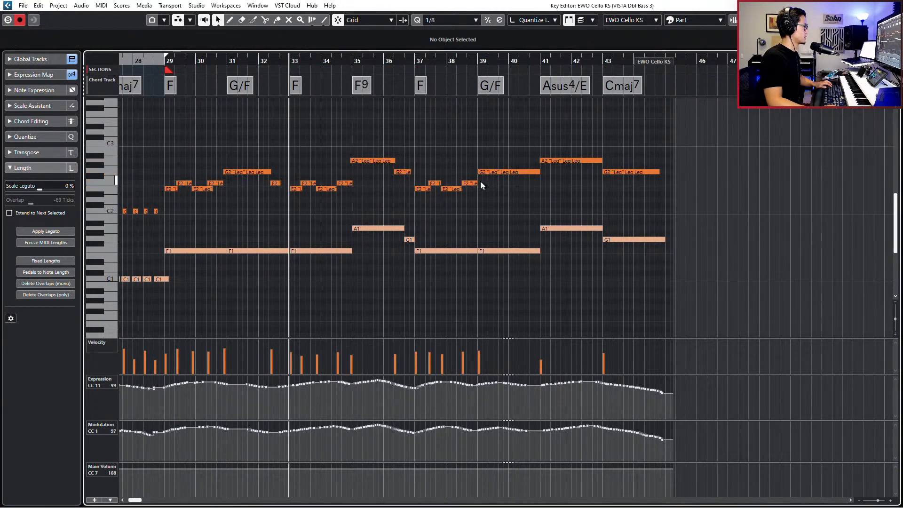
Extend the starts of the last G2, A2 and G2 cello notes slightly ahead of their bars, the first to 38.3.4.36, and play
drag(479, 171, 477, 172)
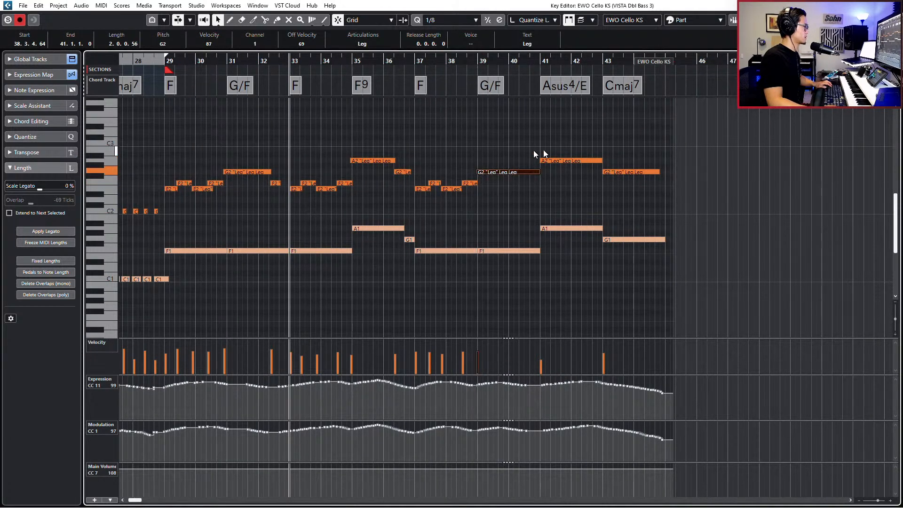
drag(520, 151, 603, 172)
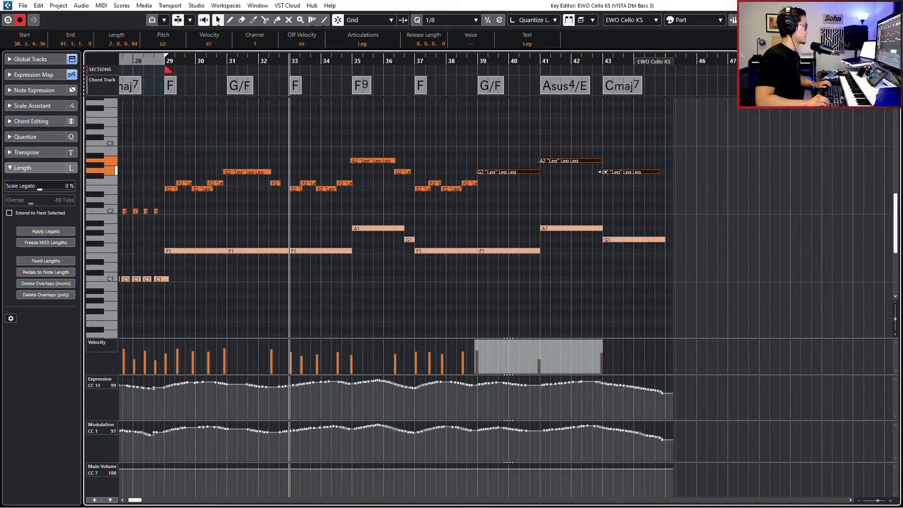
key(l)
key(KP_Subtract)
key(KP_Subtract)
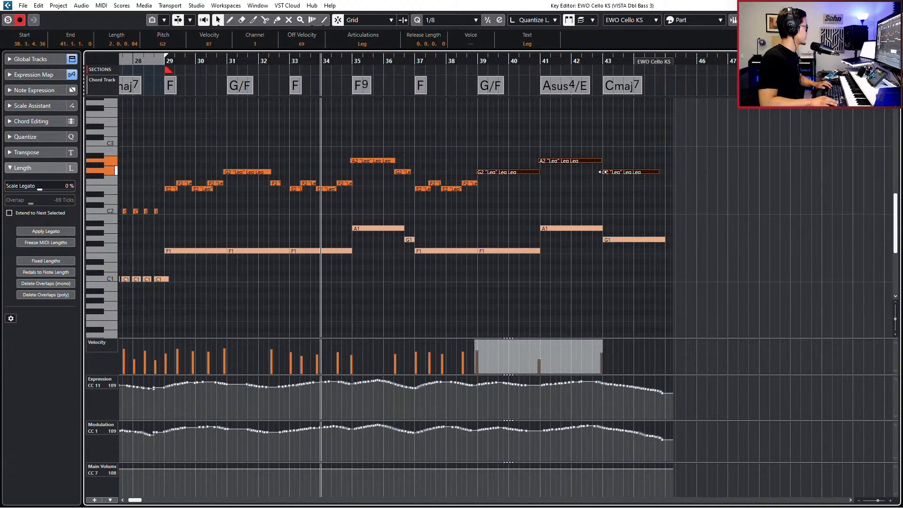
key(space)
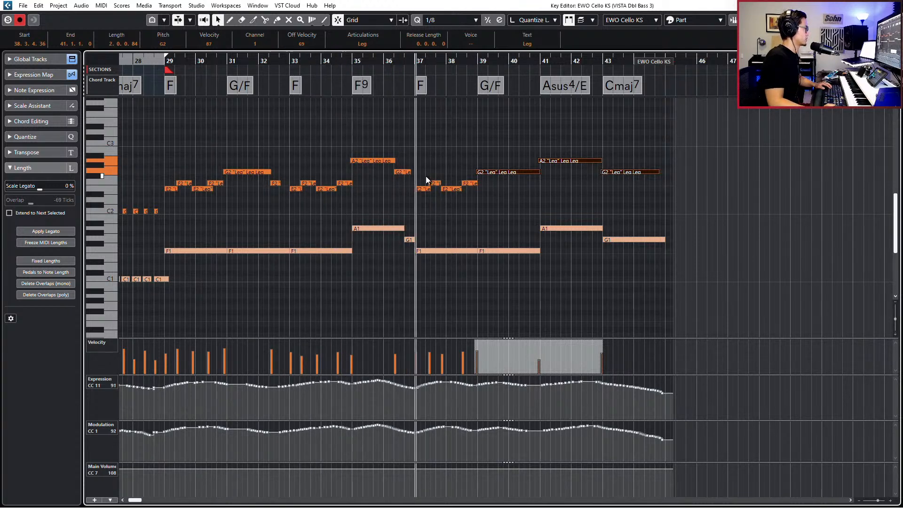
Set the bar 35 A2 cello note to run from 34.3.4.69 to 36.2.3.39, start the following G2 at 36.2.2.51, and play the passage
key(space)
click(399, 172)
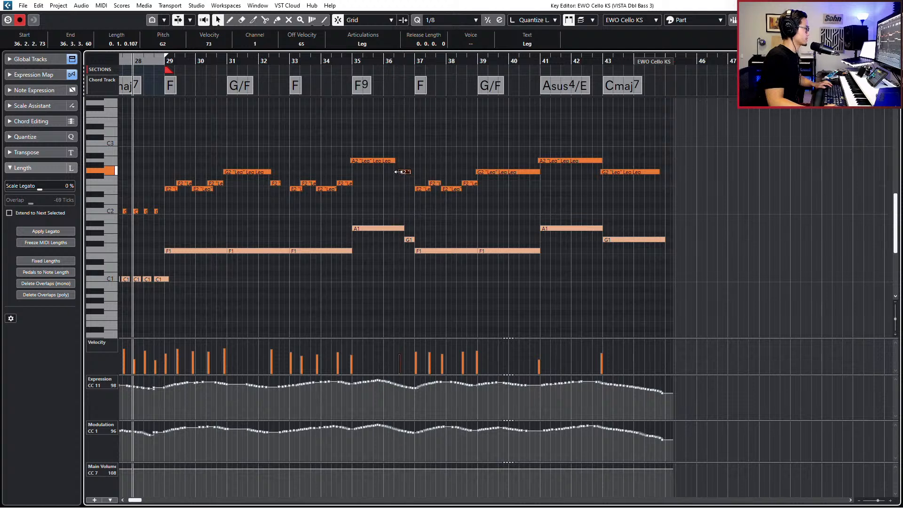
drag(395, 161, 355, 160)
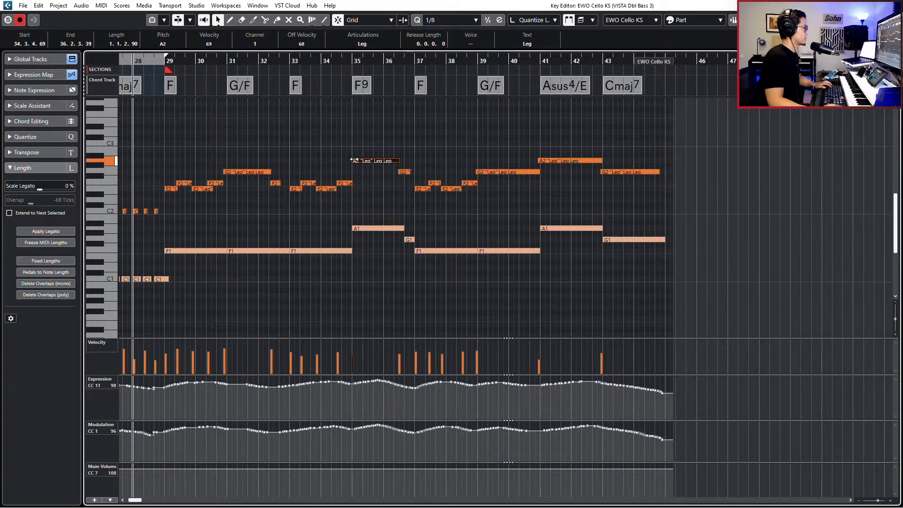
key(alt+space)
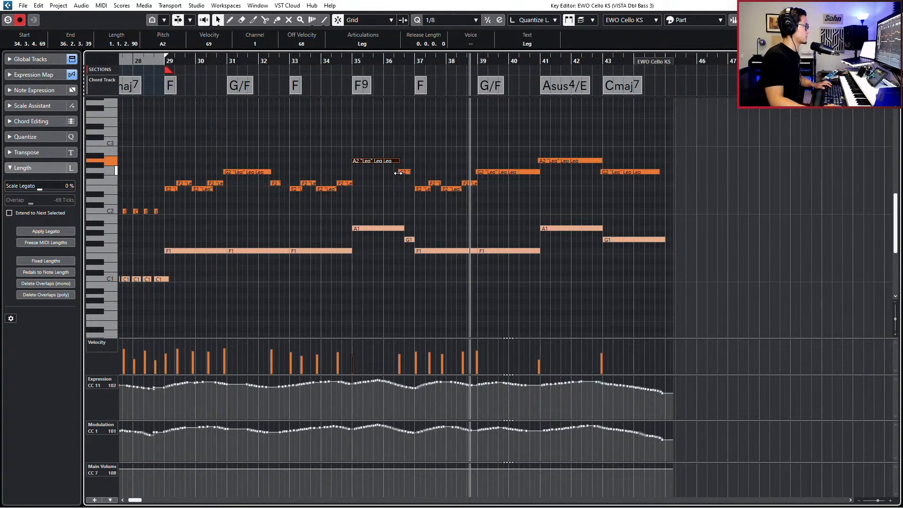
drag(397, 172, 397, 172)
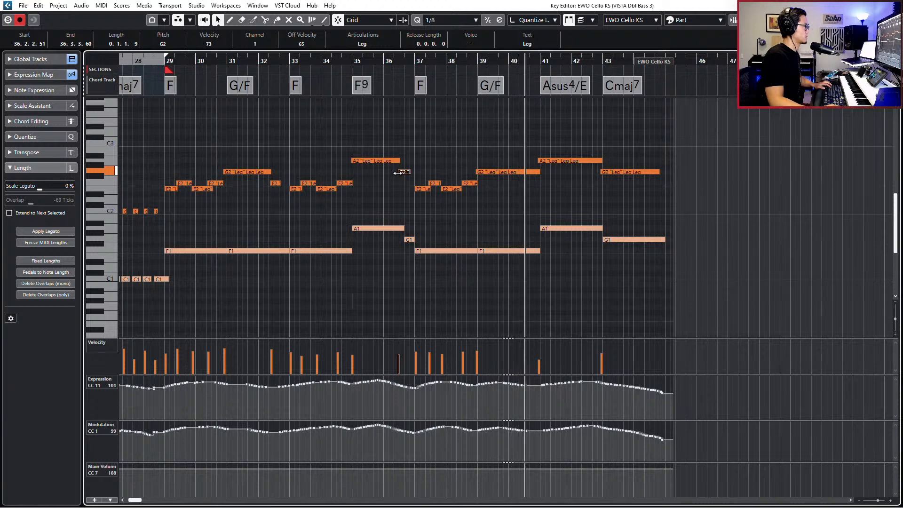
scroll(430, 211, down, 4)
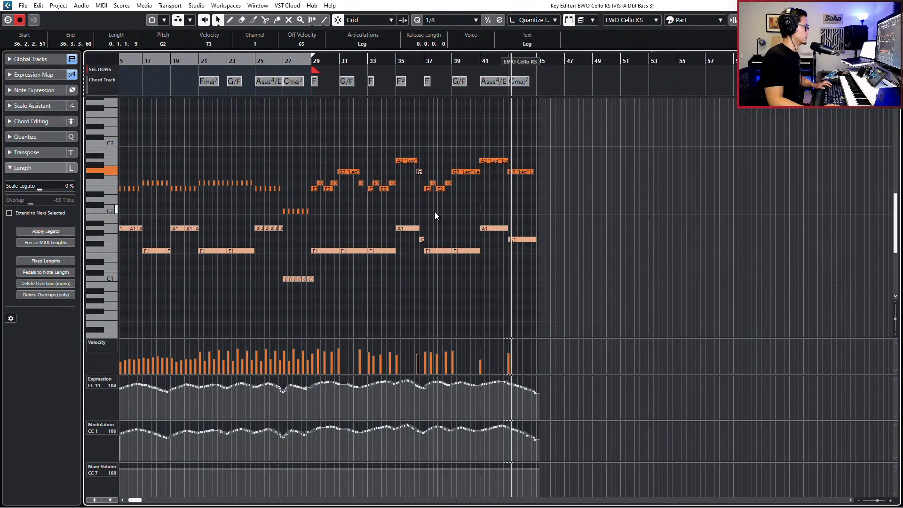
Lower the A2 cello note at bar 41 to E2
click(487, 160)
scroll(487, 159, up, 3)
key(Down)
key(Down)
key(Down)
key(Down)
key(Down)
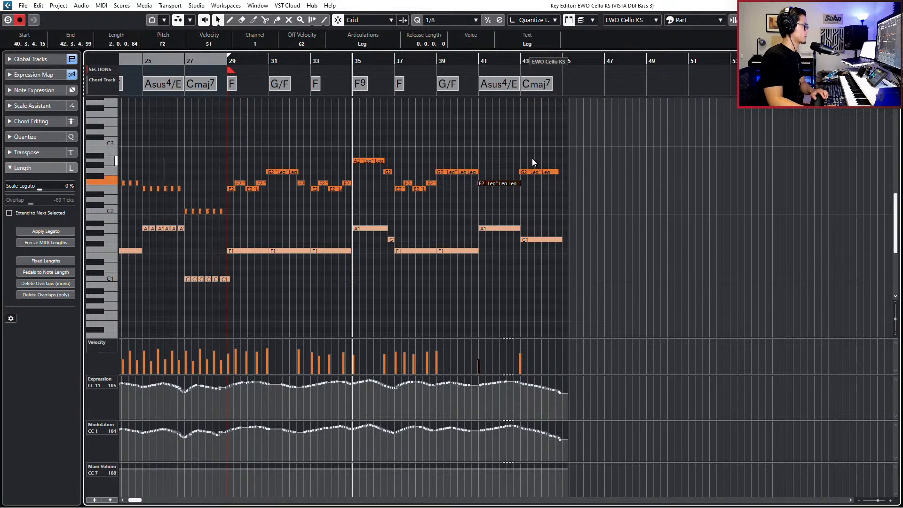
Lower the G2 cello note at bar 43 to C2 and play the passage from around bar 41
click(543, 172)
key(Down)
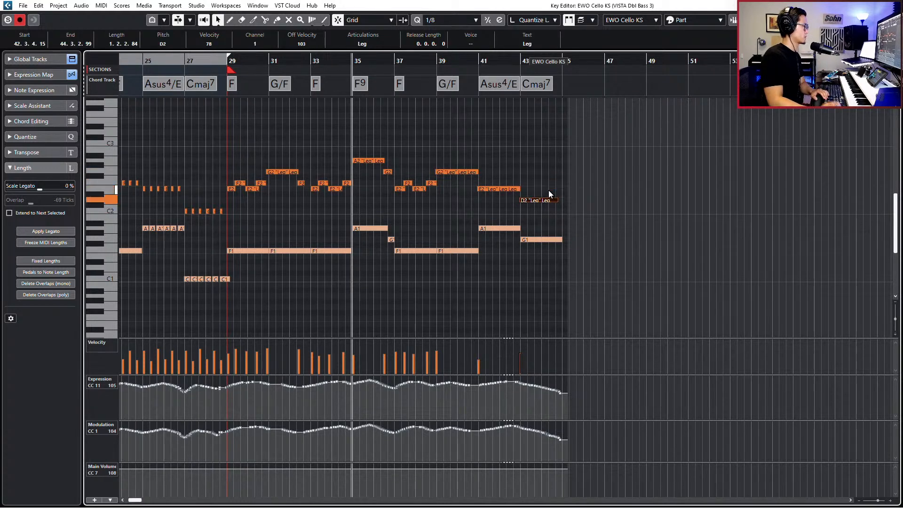
key(l)
key(ctrl+KP_Subtract)
key(ctrl+KP_Subtract)
key(space)
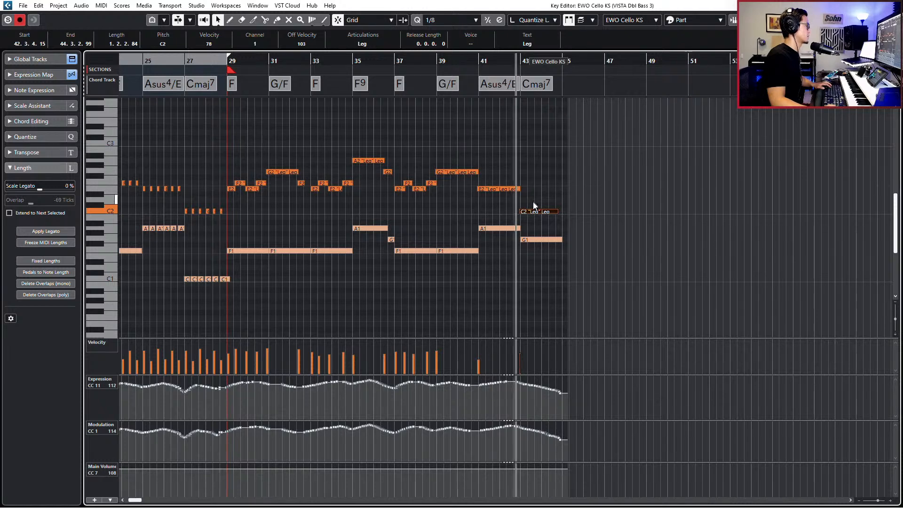
key(space)
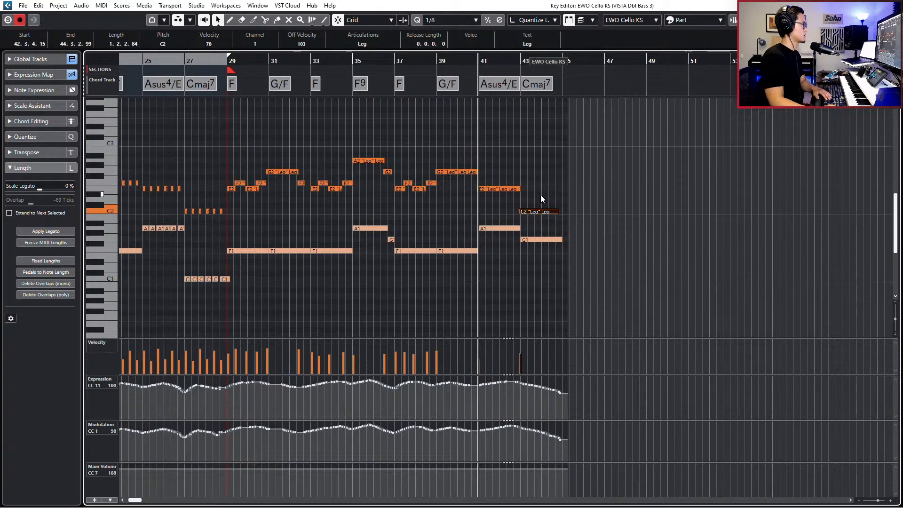
Change the bar 43 cello note to E2, set its start to 42.3.4.80 and play the passage
key(Down)
key(space)
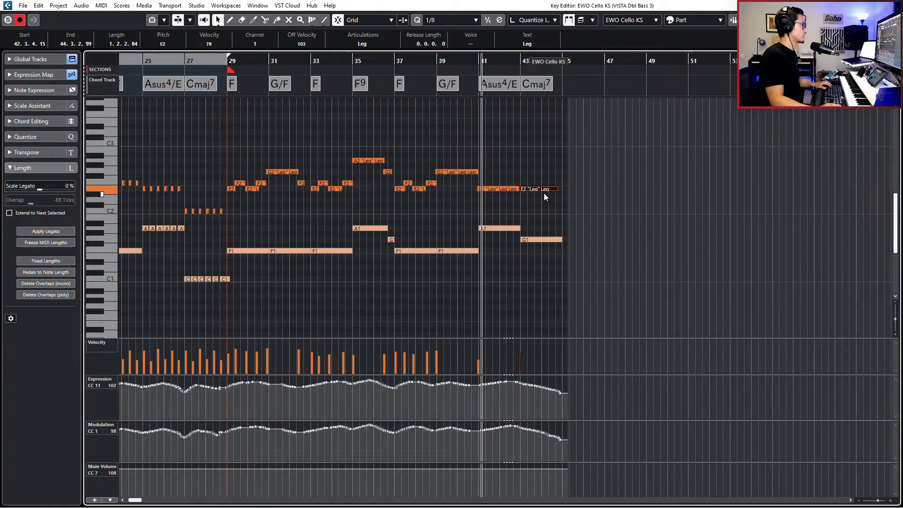
scroll(554, 187, up, 2)
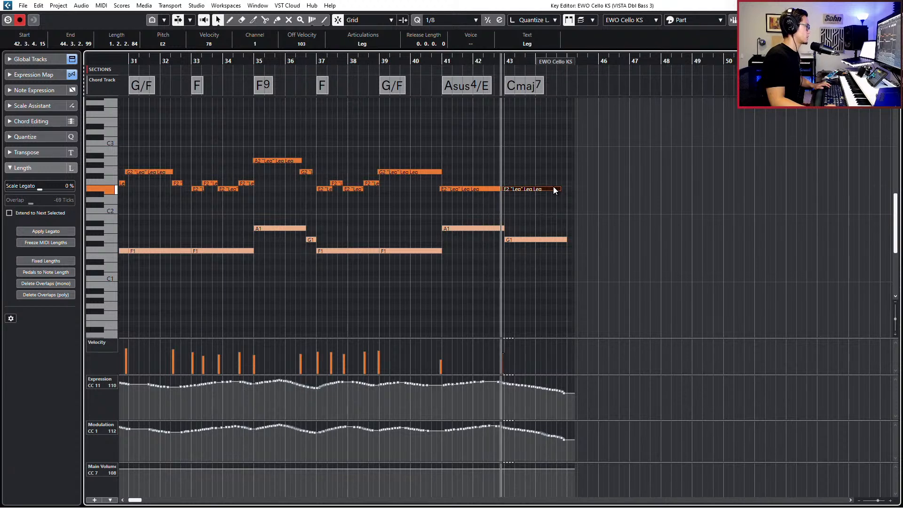
drag(483, 172, 505, 189)
key(space)
click(512, 176)
key(space)
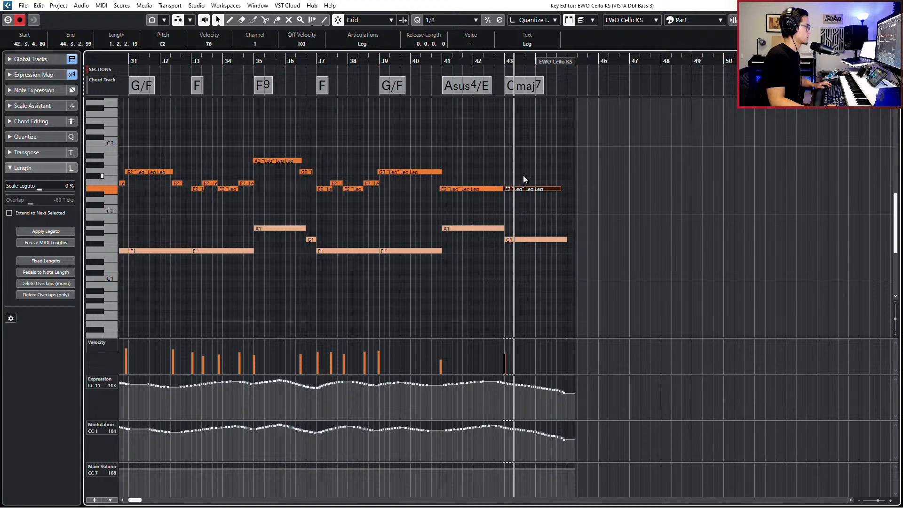
key(space)
Try gluing the two E2 cello notes at bars 41 and 43 into one, play it and undo the glue
drag(502, 173, 512, 196)
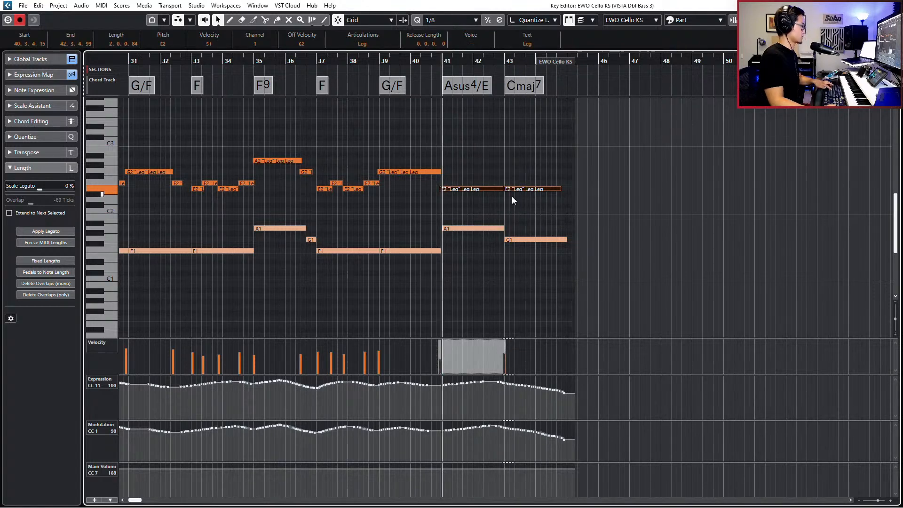
key(alt+g)
key(space)
scroll(512, 196, down, 1)
scroll(517, 199, down, 2)
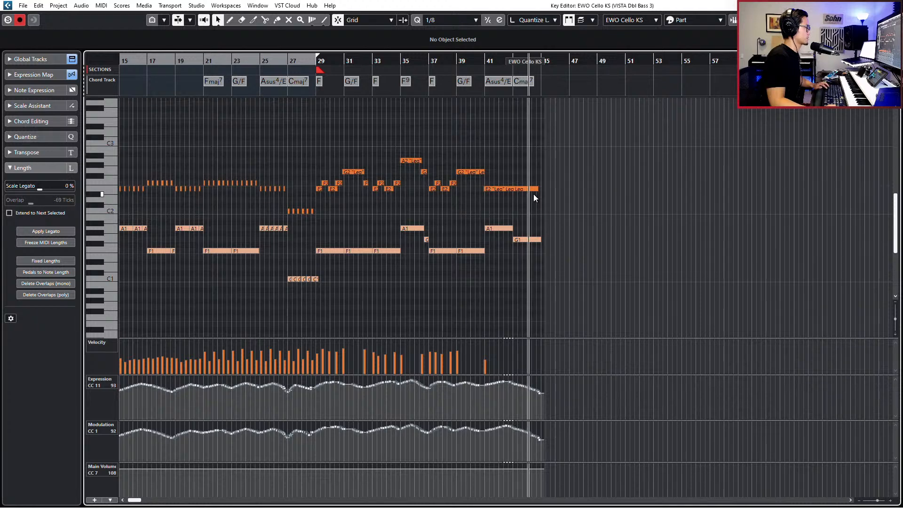
key(space)
key(ctrl+z)
Lower the E2 cello note at bar 43 to C2
scroll(533, 194, up, 2)
click(522, 189)
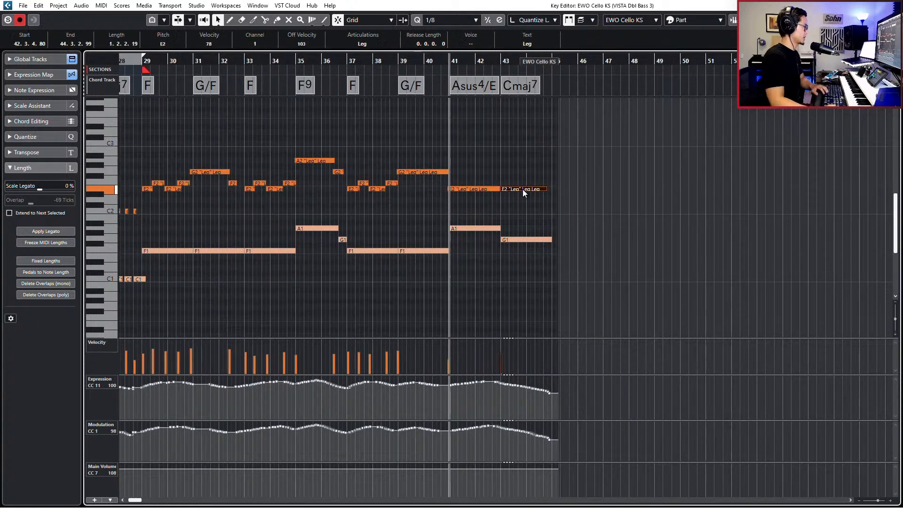
key(Down)
key(Down)
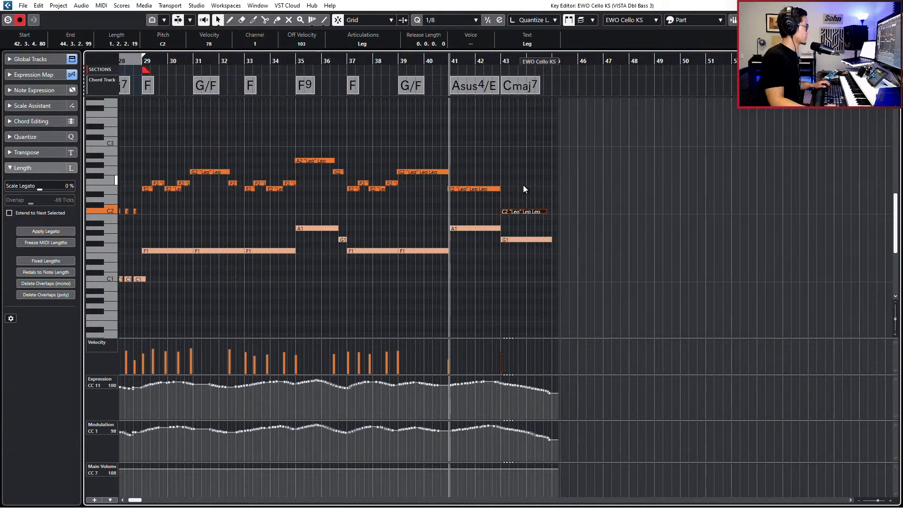
Lower the G1 double bass note at bar 43 to C1 and play the ending
scroll(524, 187, down, 1)
click(530, 233)
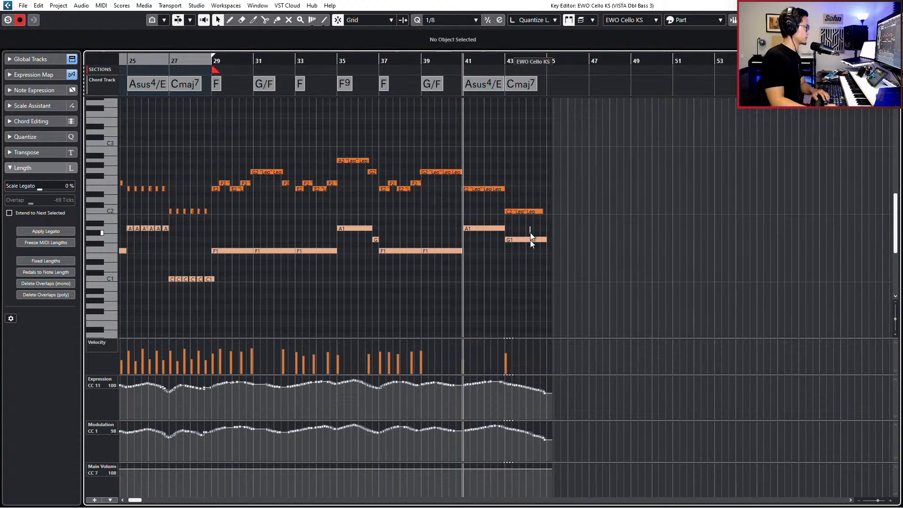
click(529, 238)
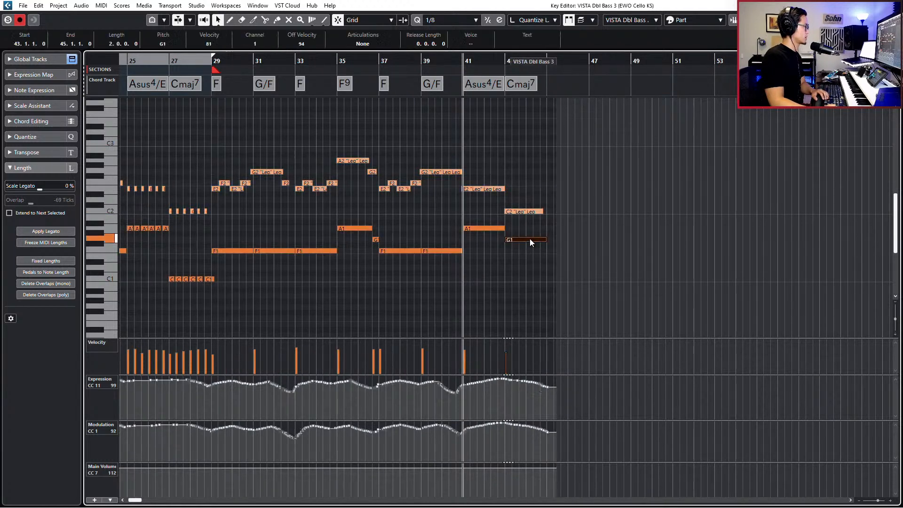
click(488, 230)
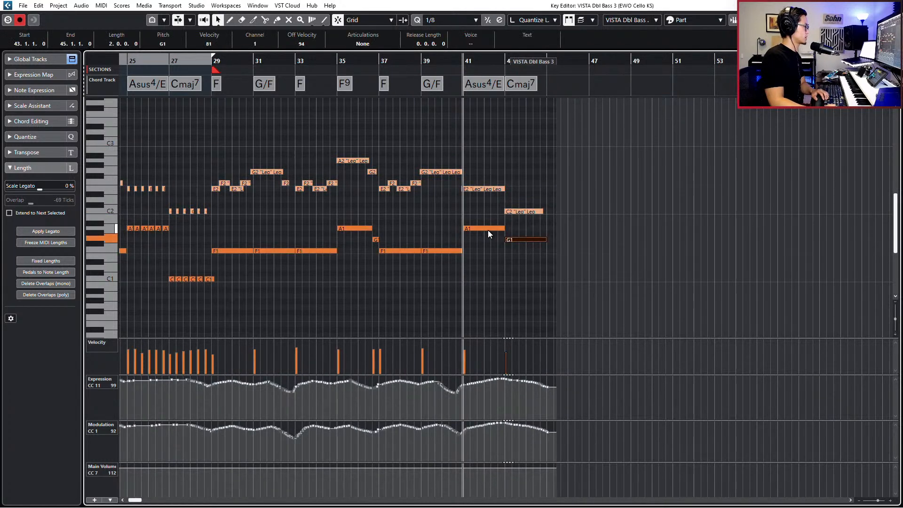
click(527, 240)
key(Down)
key(Down)
key(Down)
key(Down)
key(Down)
key(Down)
key(Down)
key(Down)
key(Down)
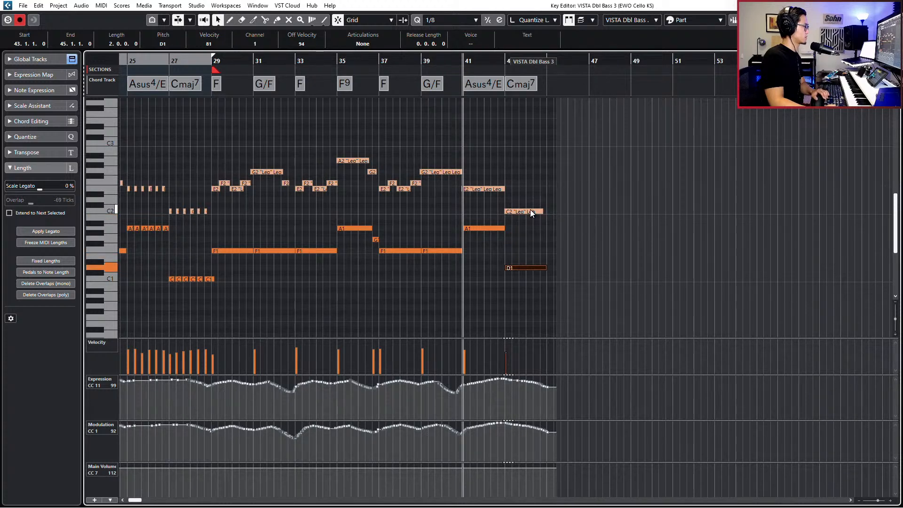
key(Down)
key(Down)
key(space)
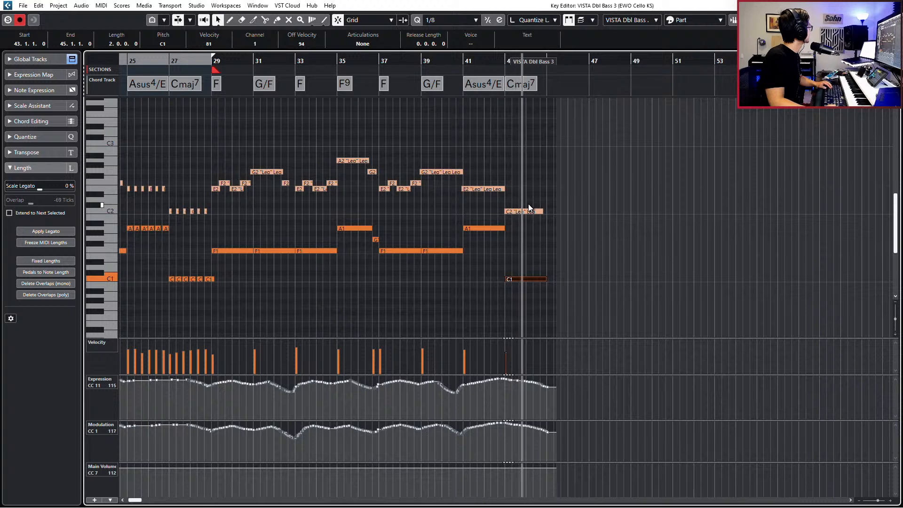
key(space)
Lower the last cello note at bar 43 to B1 and play the passage
click(528, 211)
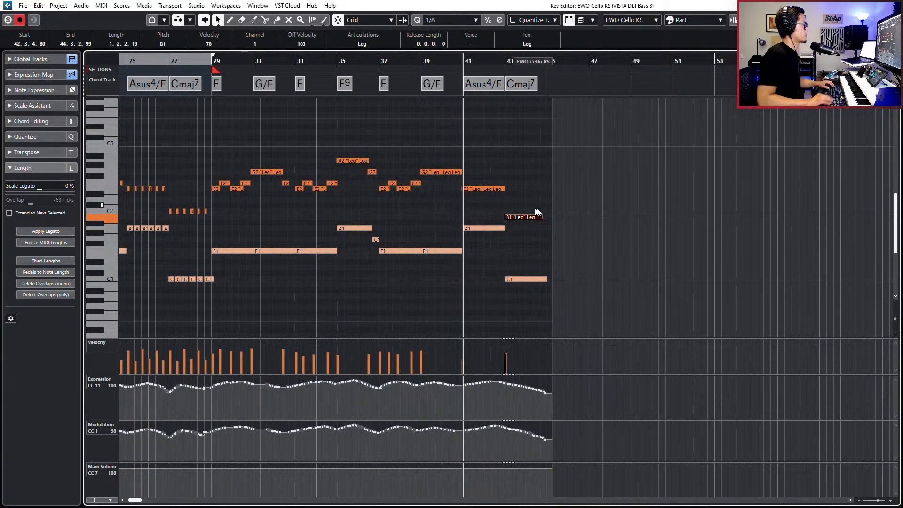
key(space)
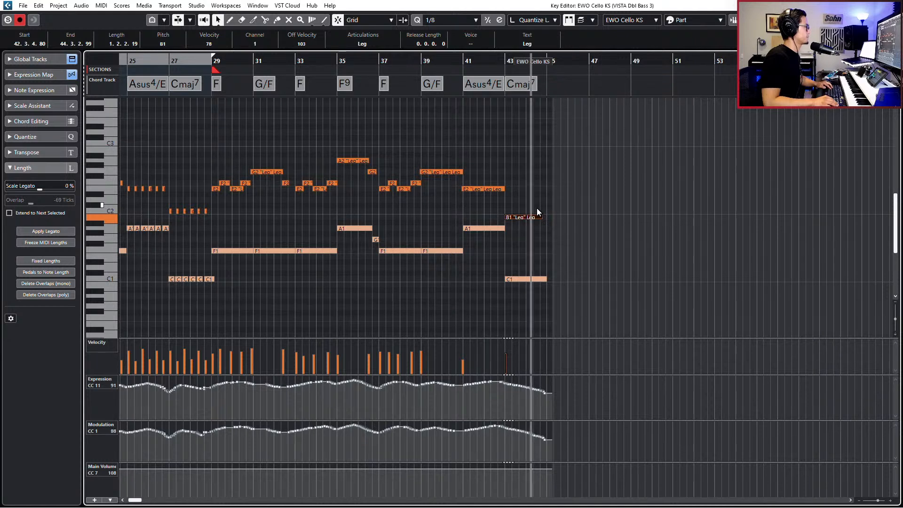
key(g)
key(space)
Extend the last B1 cello note to run from 42.3.3.21 to 45.1.1.0
key(KP_Subtract)
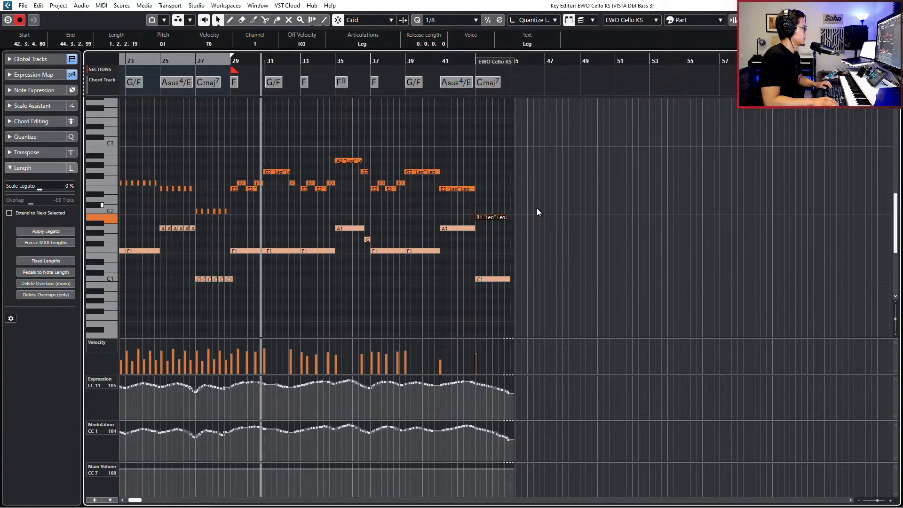
click(523, 201)
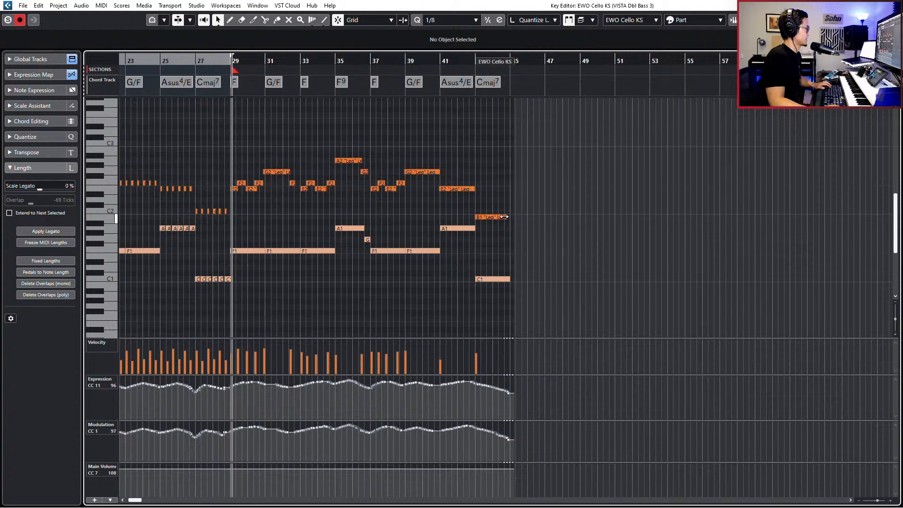
drag(504, 216, 514, 214)
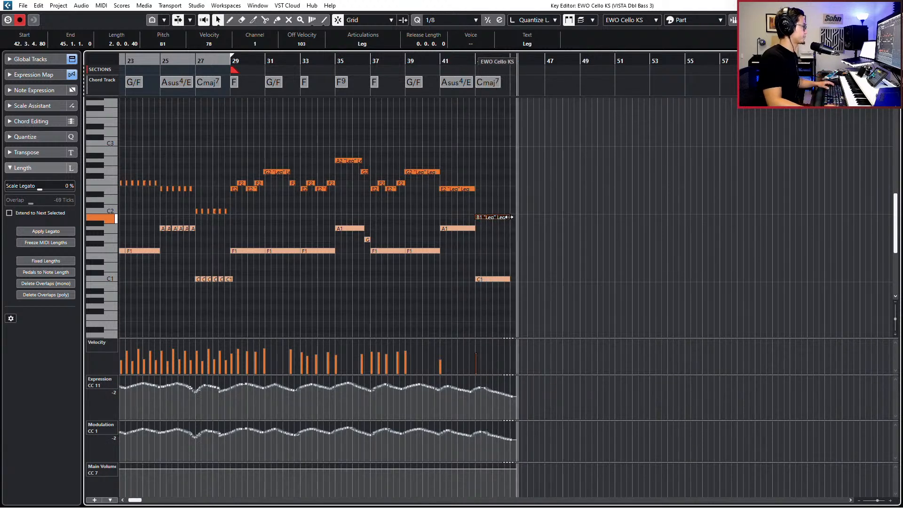
key(space)
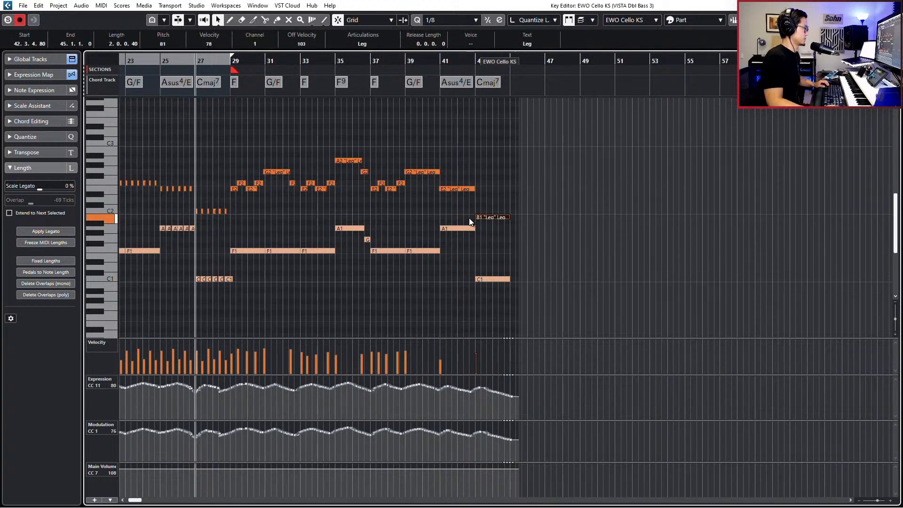
drag(475, 217, 473, 217)
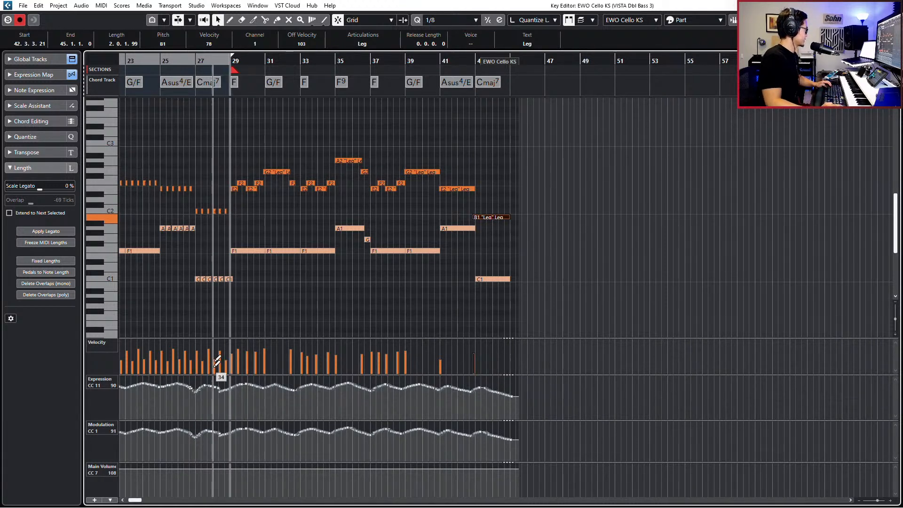
Redraw the cello's Expression and Modulation curves from about bar 28 up to bar 29, and play the transition
drag(214, 387, 230, 387)
drag(207, 429, 229, 431)
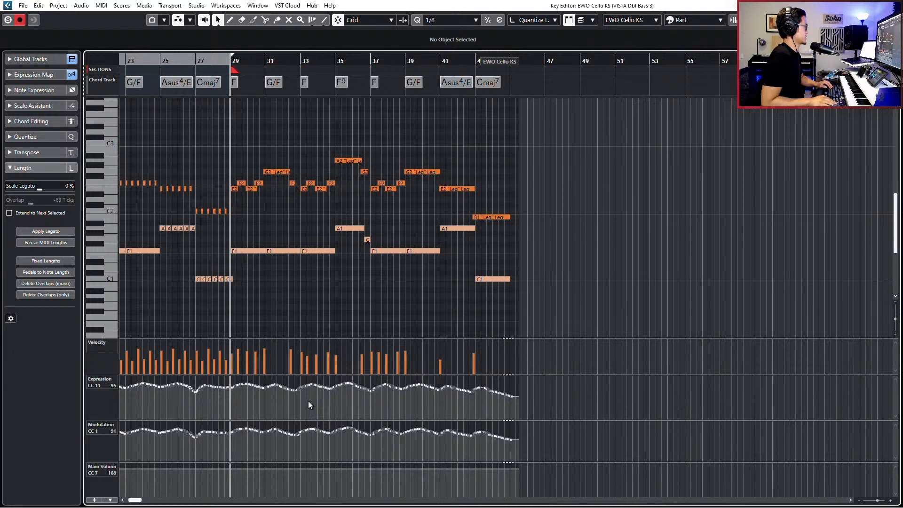
key(KP_Subtract)
key(KP_Subtract)
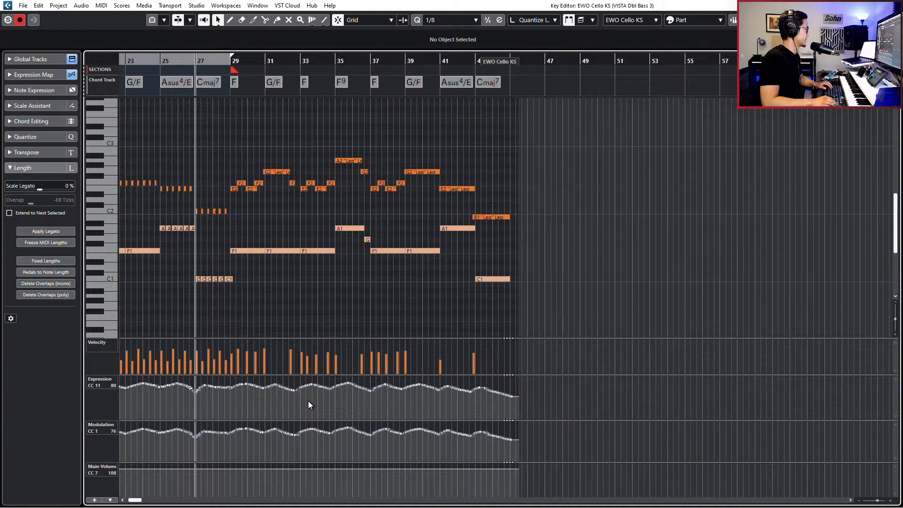
key(h)
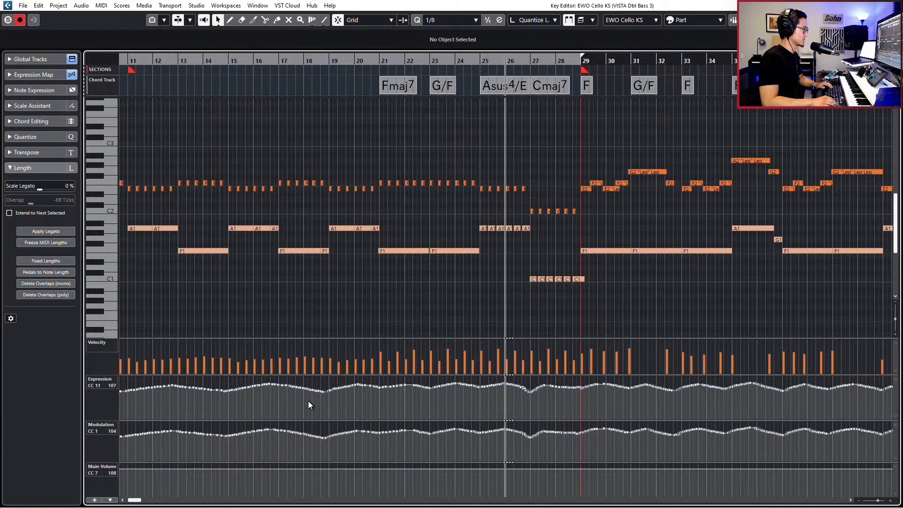
key(h)
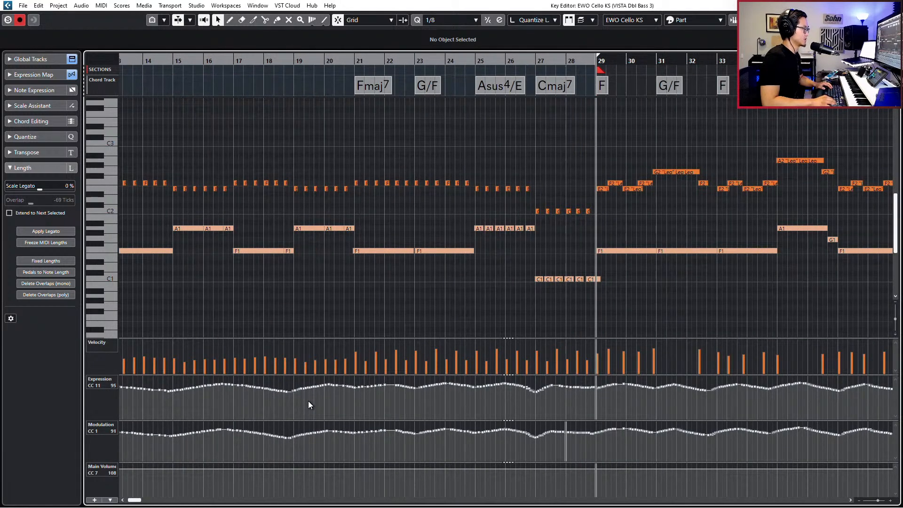
Return to the project arrangement and open the EWO Cello KS part on its own for note editing
key(ctrl+e)
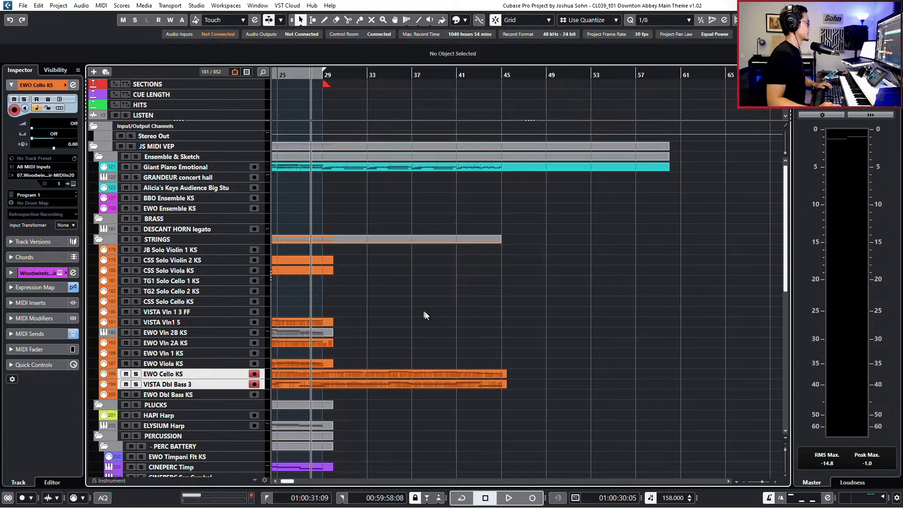
scroll(433, 348, down, 1)
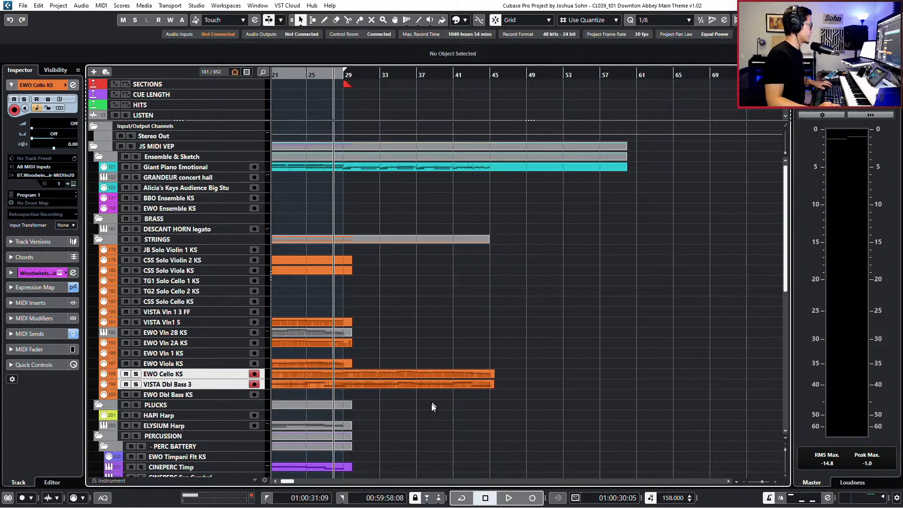
scroll(430, 407, down, 1)
scroll(405, 387, up, 1)
double_click(386, 375)
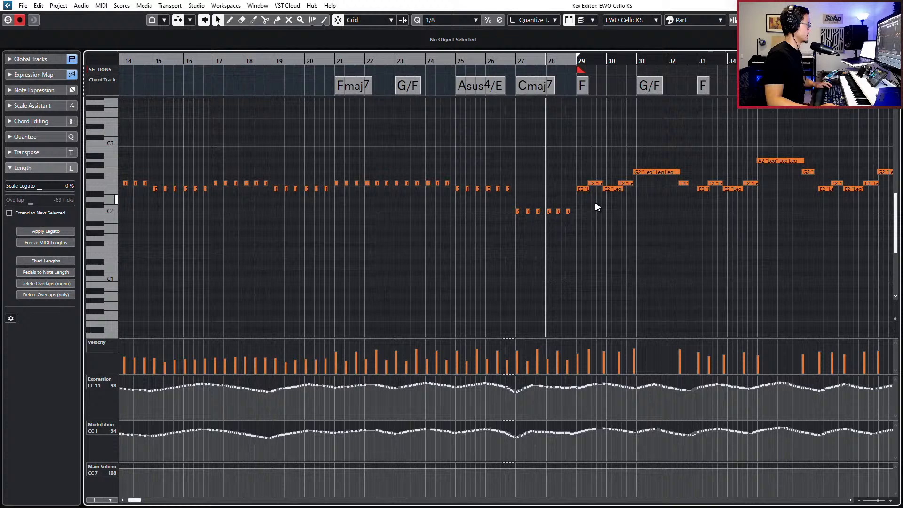
drag(594, 204, 475, 224)
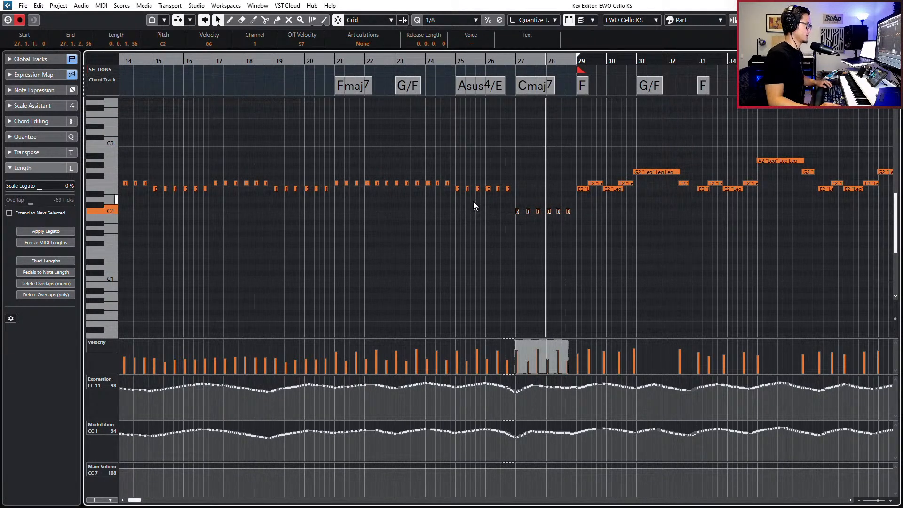
drag(408, 176, 509, 212)
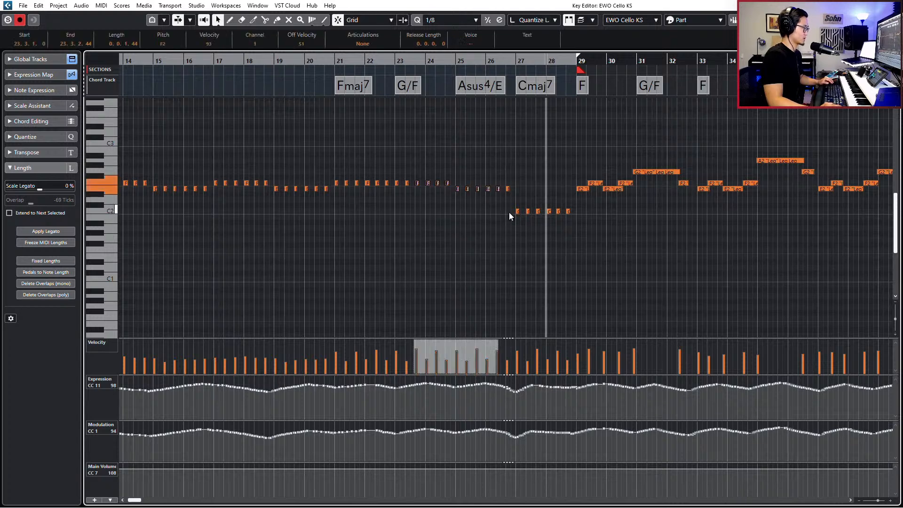
drag(548, 181, 400, 201)
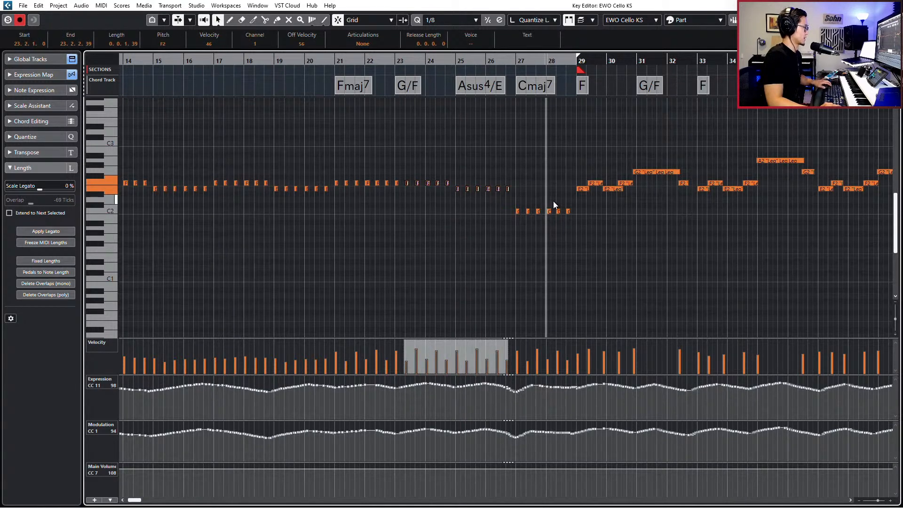
Select the cello's legato notes from bar 29 through the final B1 note, and return to the project arrangement
scroll(548, 200, right, 3)
scroll(538, 195, down, 1)
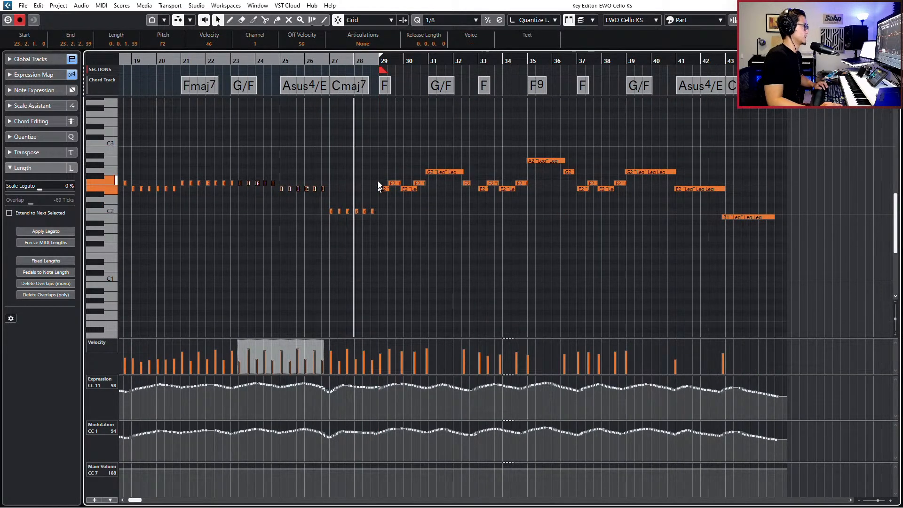
drag(373, 141, 762, 195)
shift+click(759, 217)
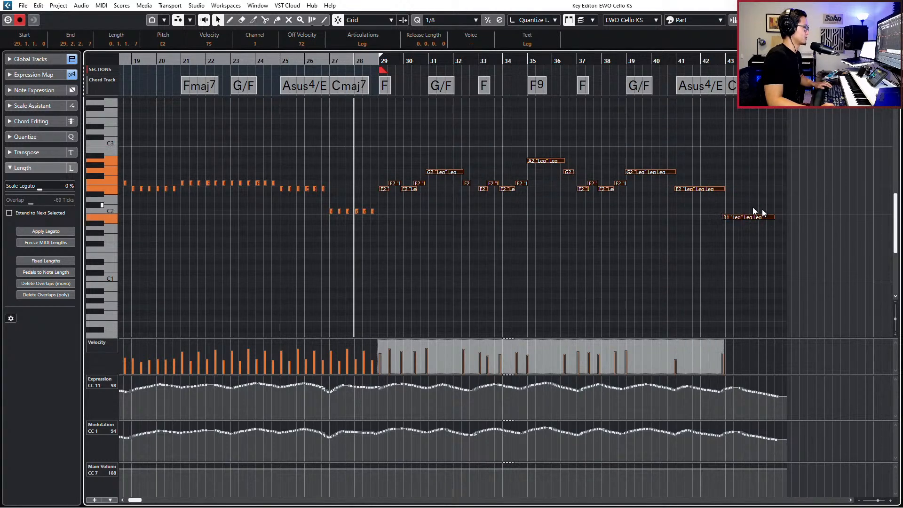
key(Return)
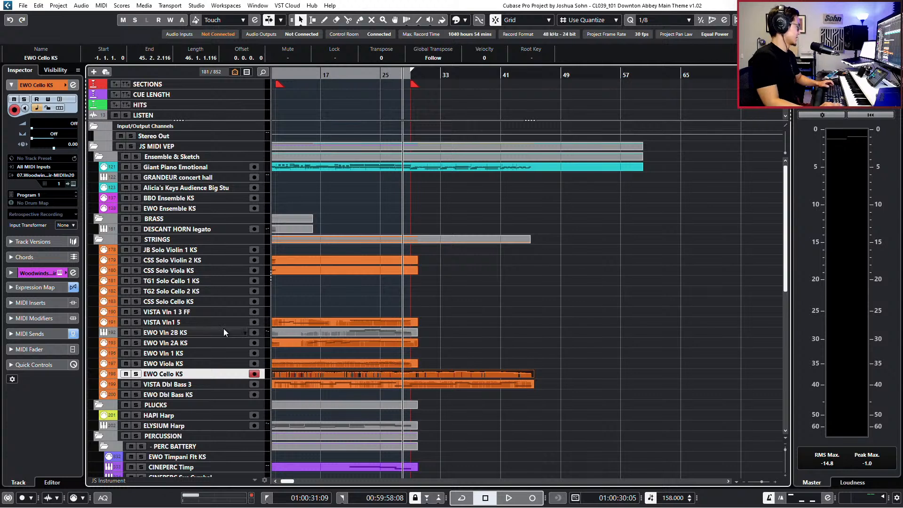
Reopen the EWO Cello KS part to review the transition from bar 27 into bar 29, and return to the arrangement
click(500, 360)
click(503, 374)
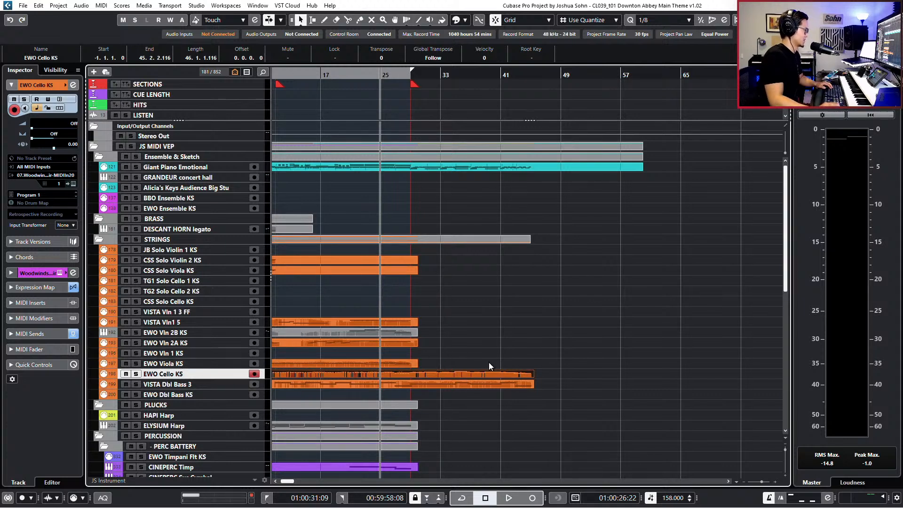
key(KP_Add)
key(KP_Add)
key(KP_Add)
key(KP_Add)
key(Return)
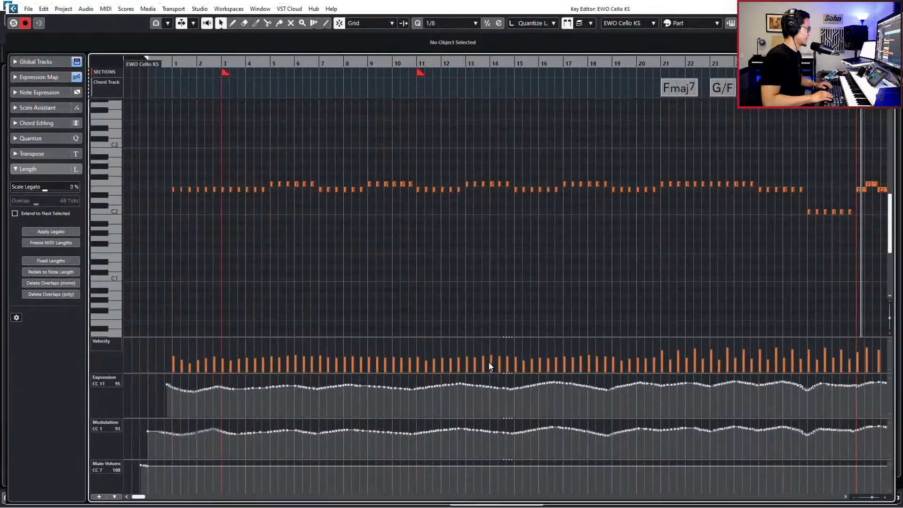
scroll(523, 256, right, 3)
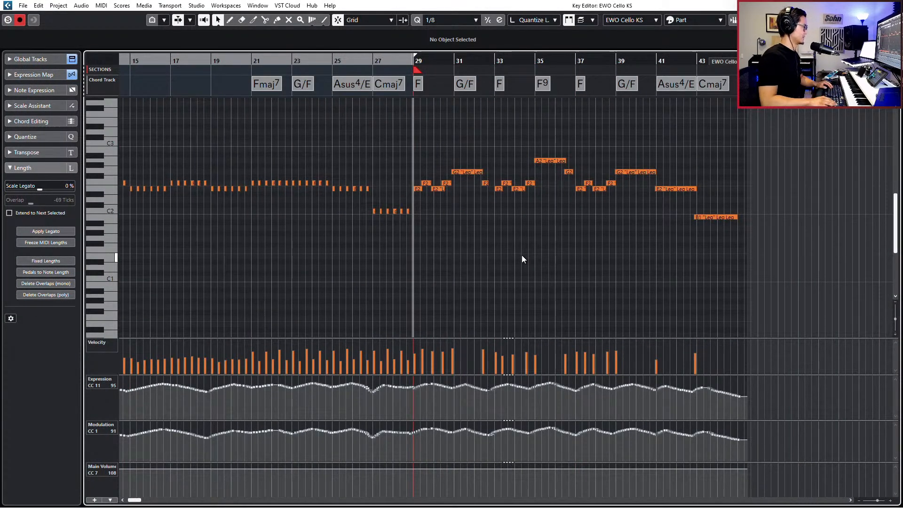
key(KP_Subtract)
key(KP_Subtract)
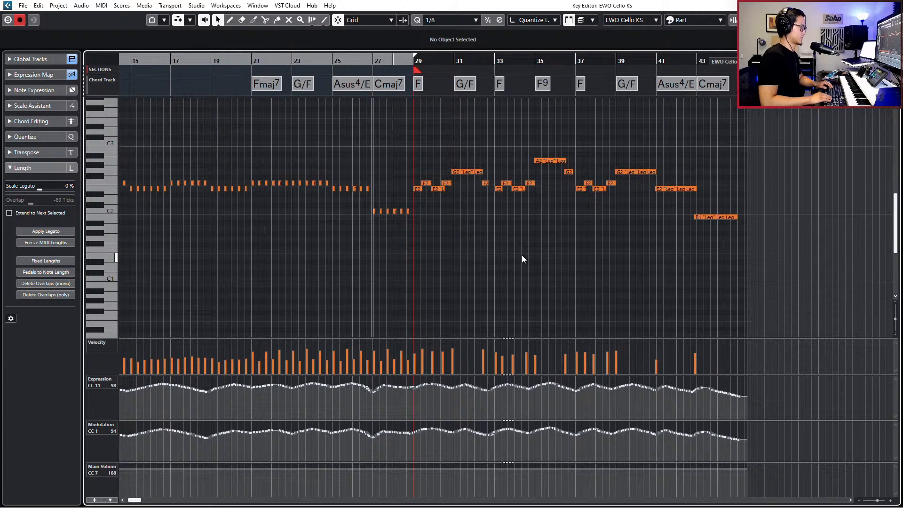
key(Return)
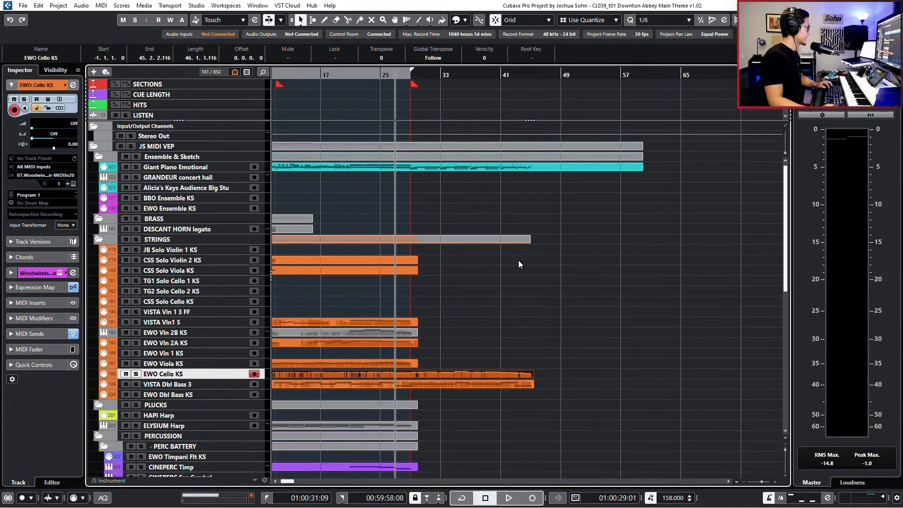
Extend the EWO Viola KS part to end at 46.1.3.0 and open it for note editing
click(211, 360)
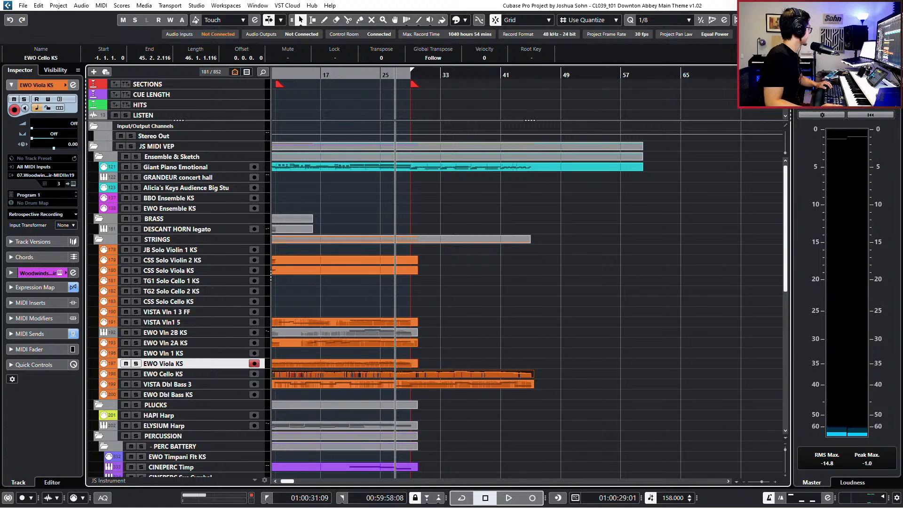
click(512, 328)
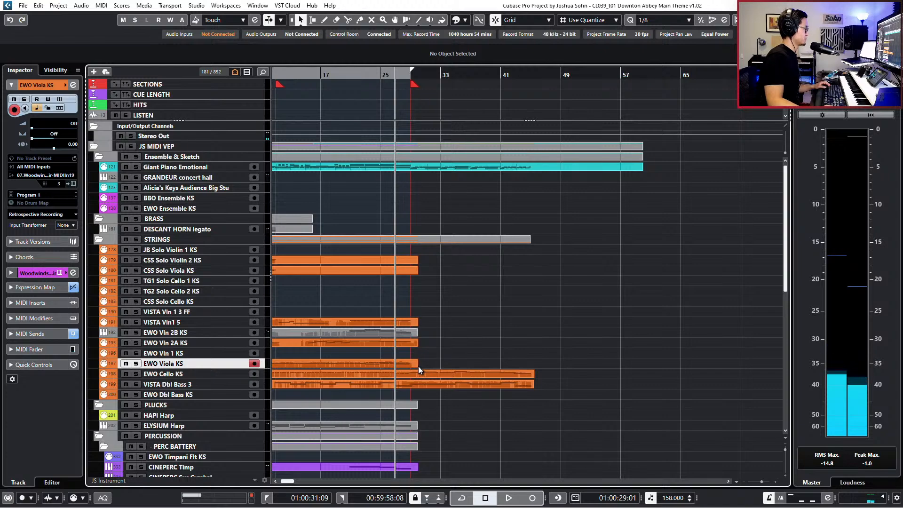
drag(418, 365, 535, 366)
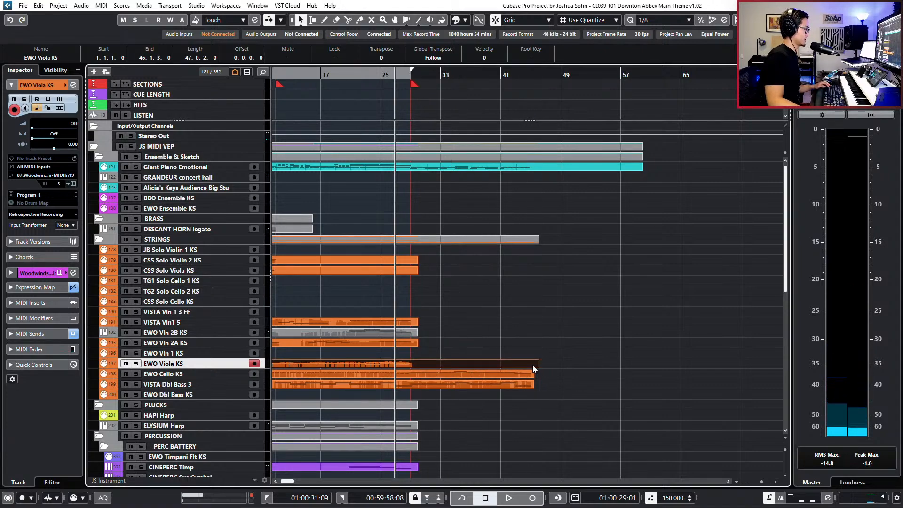
double_click(533, 365)
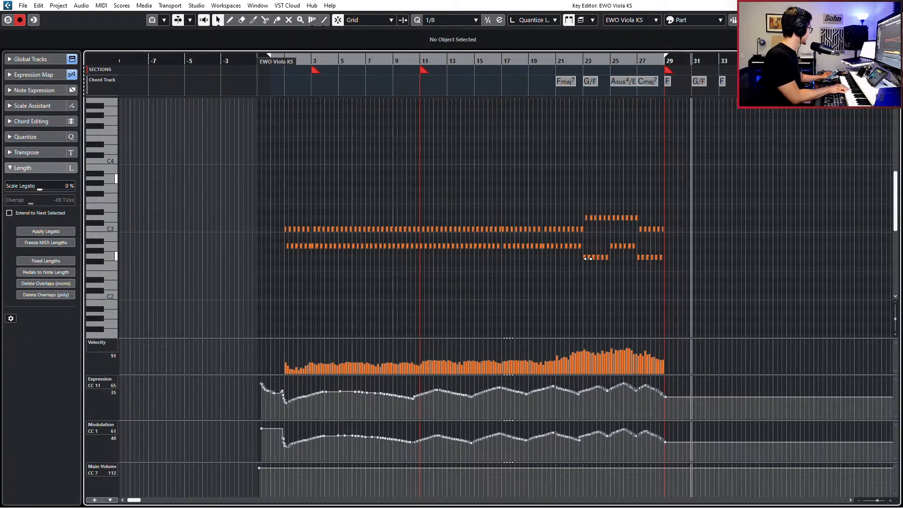
Record the viola line over bars 29 to 45 with its Expression and Modulation, and return to the project arrangement
key(space)
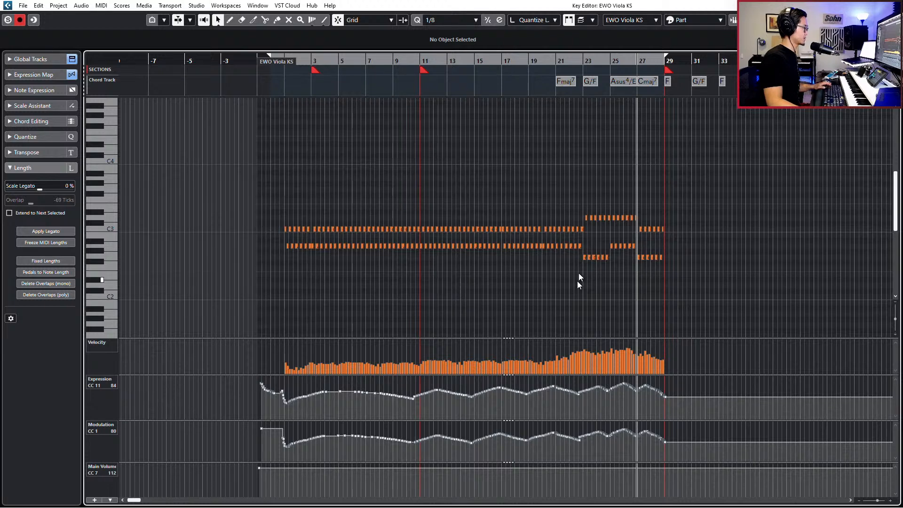
key(h)
key(h)
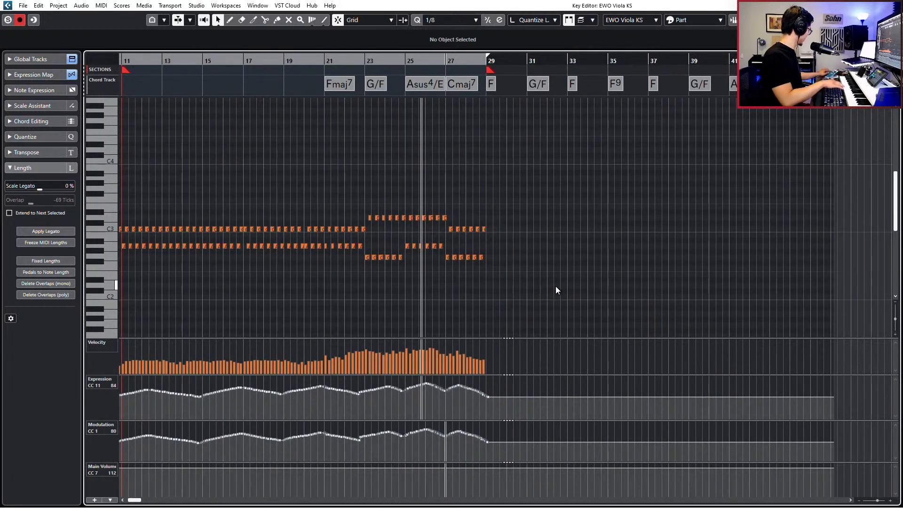
key(h)
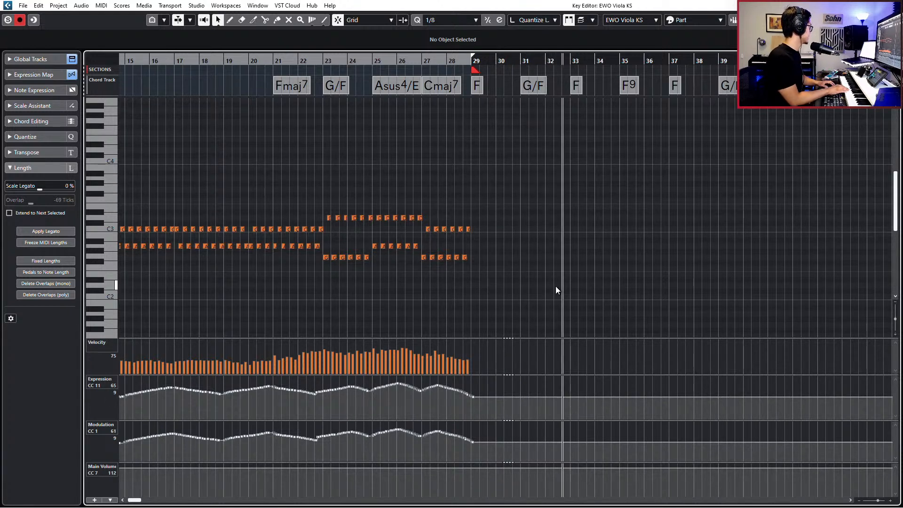
key(space)
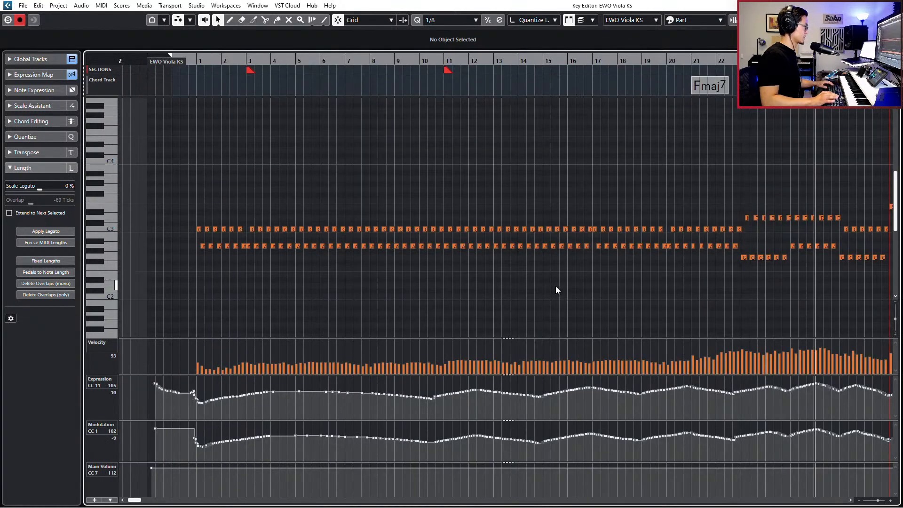
key(Escape)
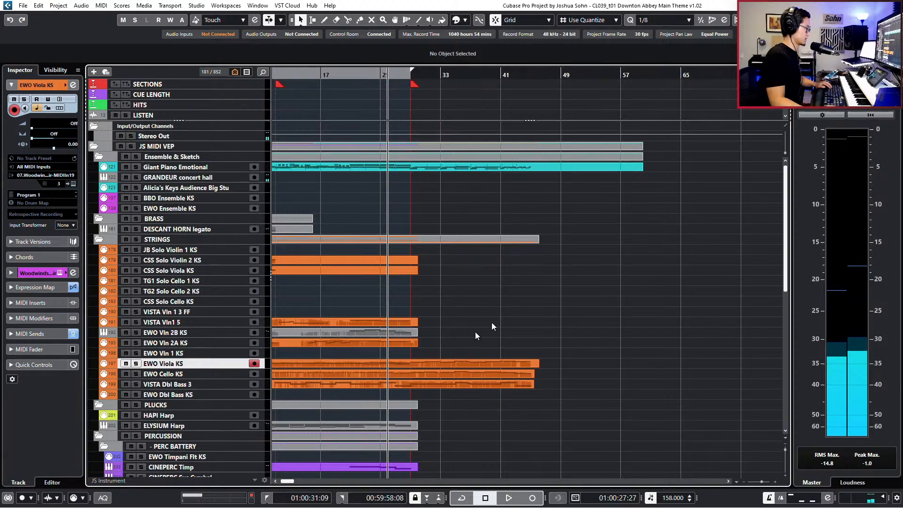
Raise the last cello note at bar 43 to C2 and play the ending from the project arrangement
double_click(499, 373)
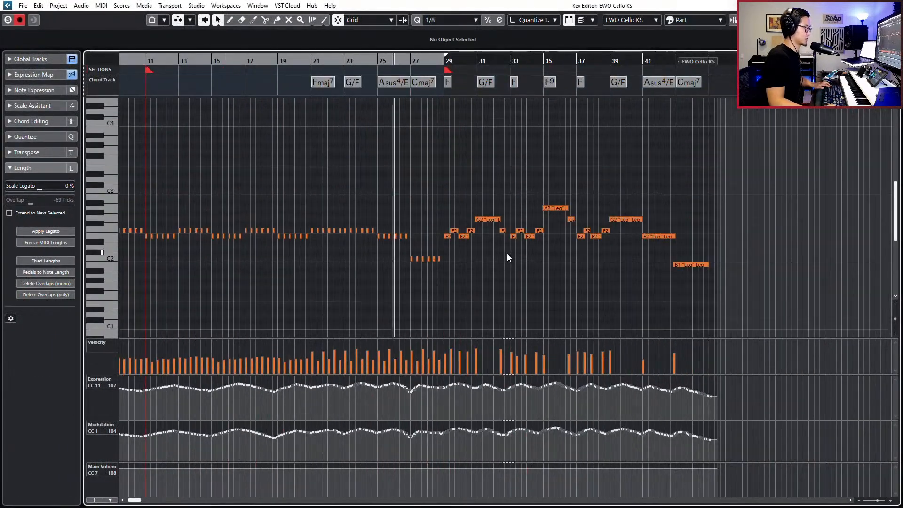
key(Left)
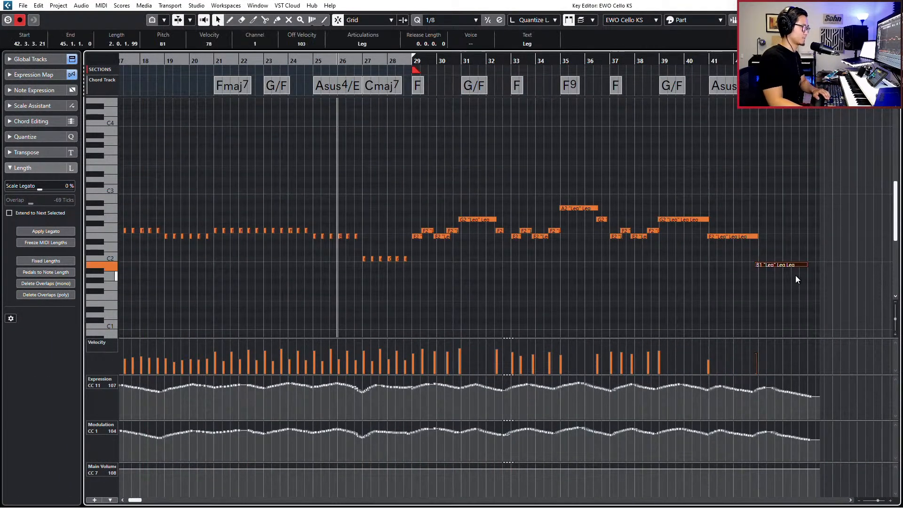
key(Up)
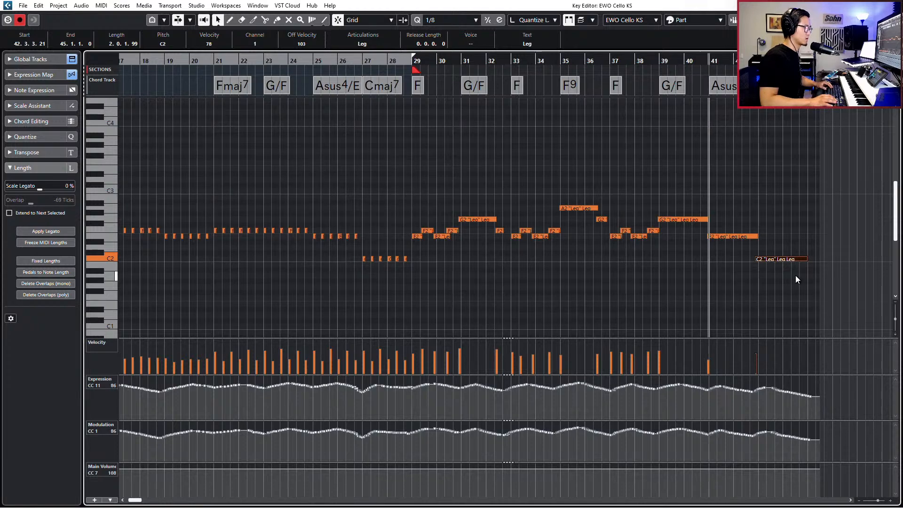
key(ctrl+e)
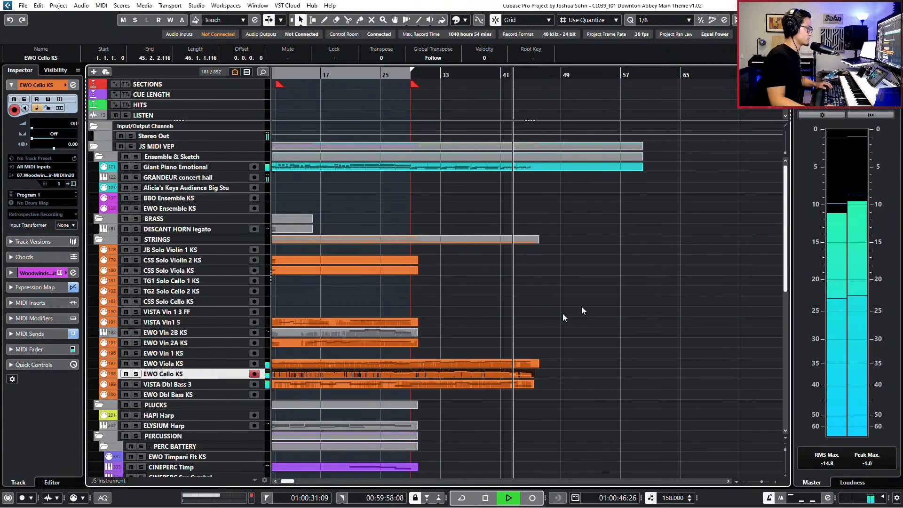
key(space)
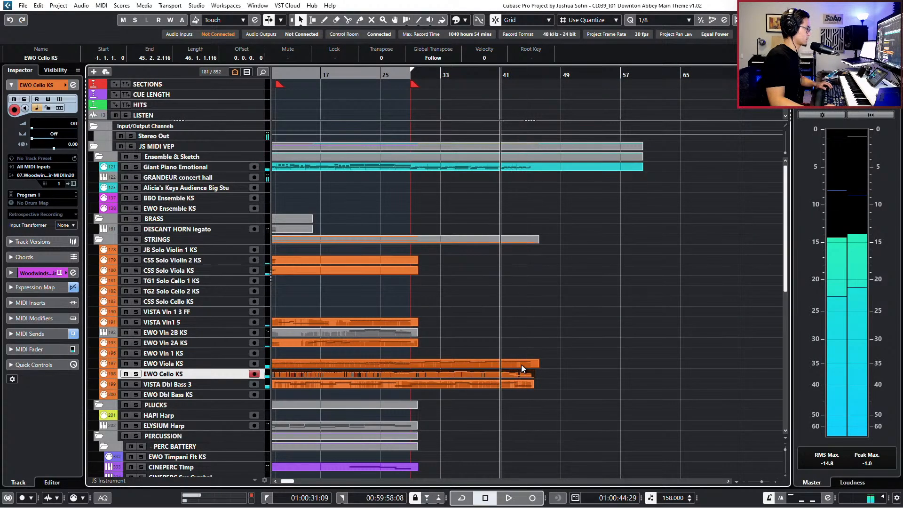
Open the EWO Viola KS part and lower the long A3 note at bar 41 to D3
click(521, 365)
key(ctrl+e)
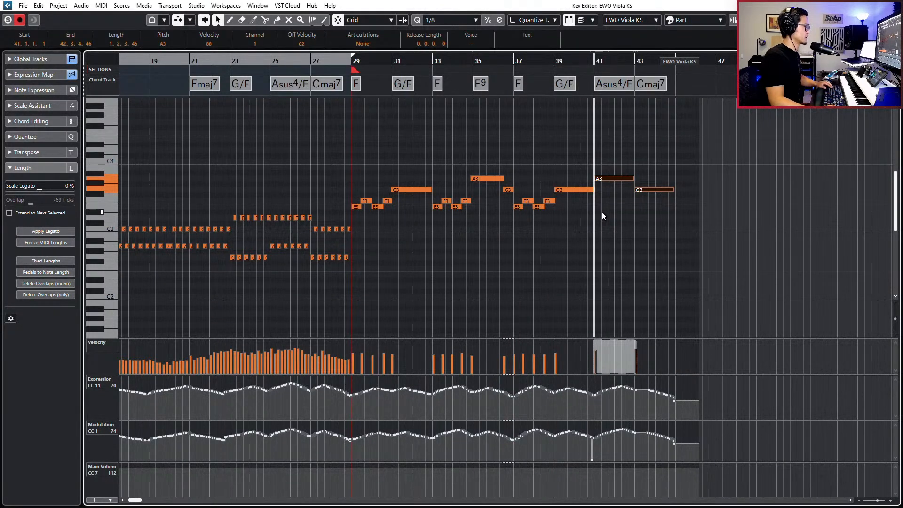
scroll(609, 207, up, 3)
click(614, 174)
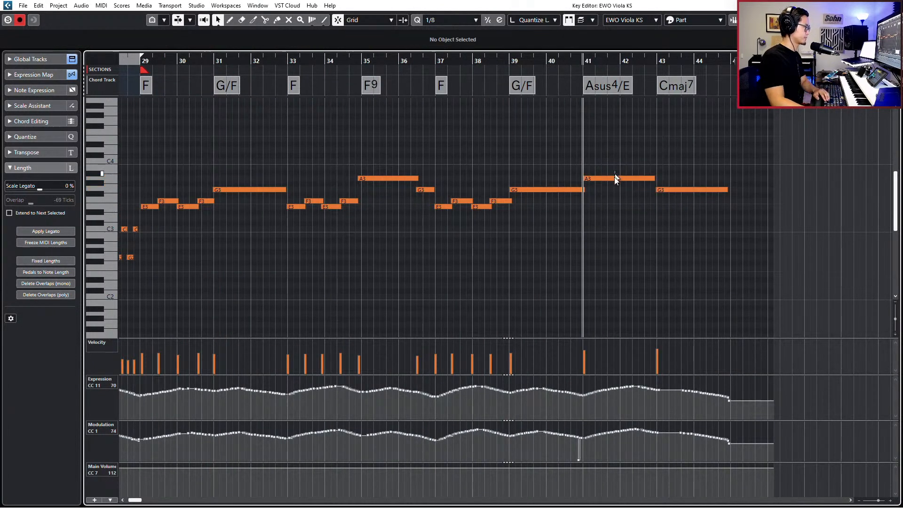
drag(614, 177, 612, 199)
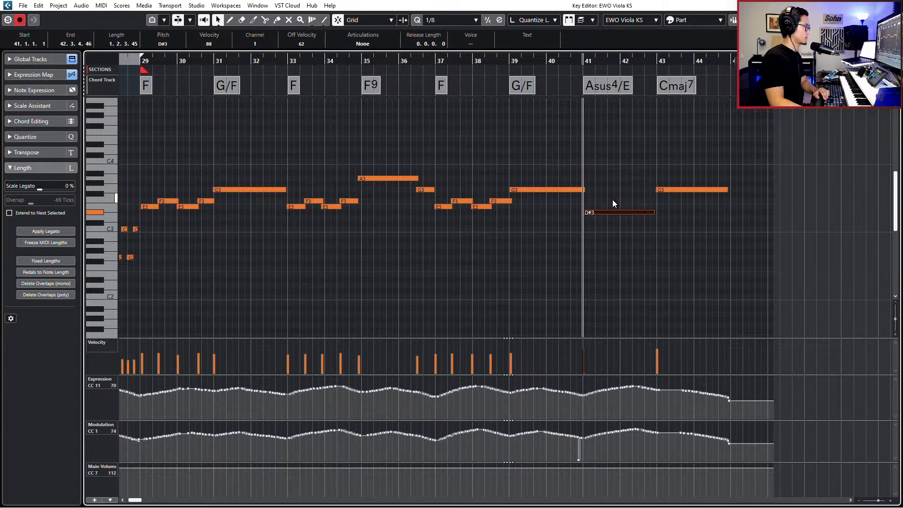
key(Down)
Lower the last viola note at bar 43 from G3 to C3 and play the ending
drag(655, 164, 688, 218)
key(Down)
key(Down)
key(Down)
key(Down)
key(Down)
key(Down)
key(Down)
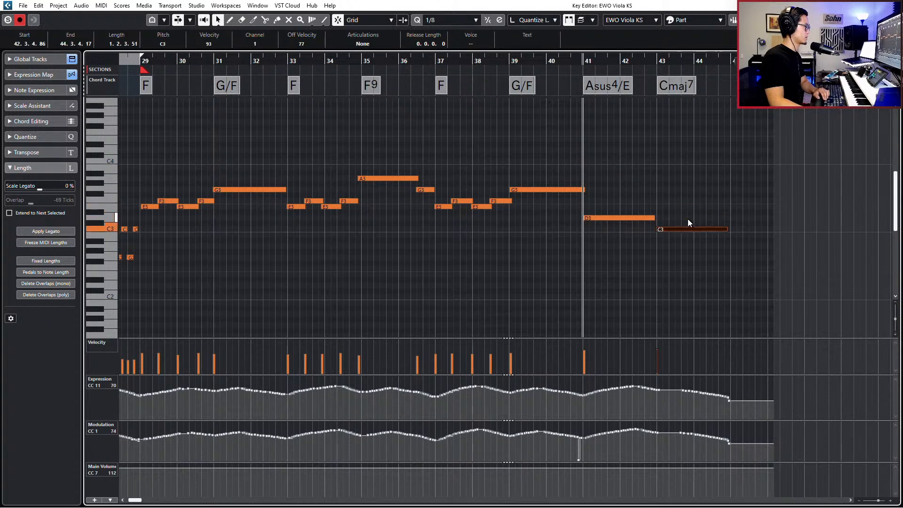
key(space)
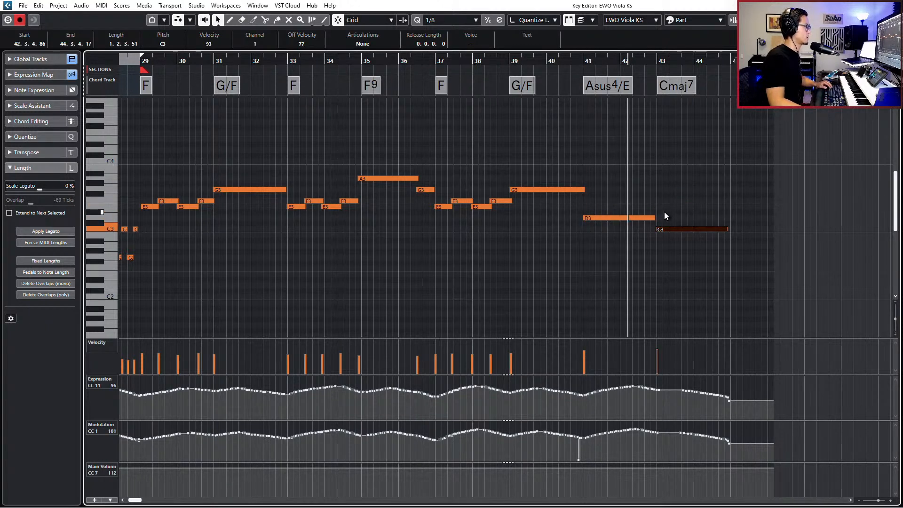
key(space)
Lower the last viola note at bar 43 to B2 and play the two closing notes
click(672, 246)
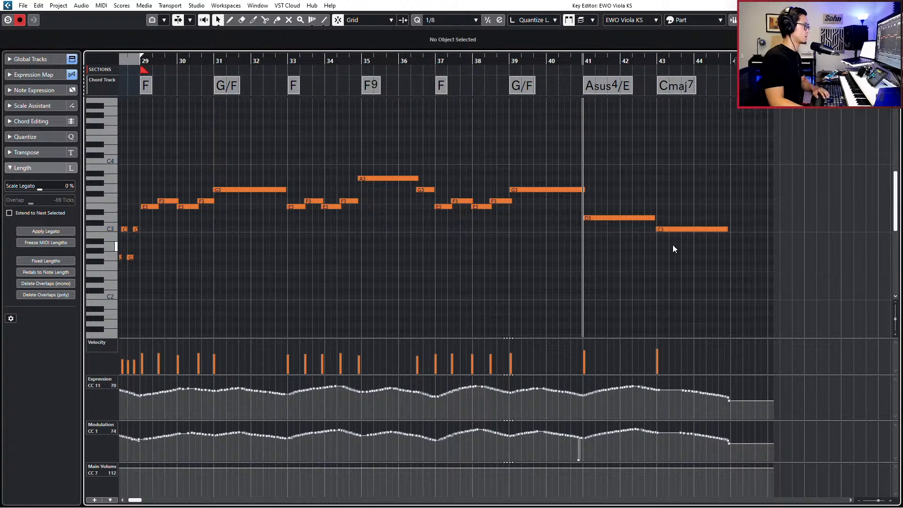
drag(647, 204, 673, 245)
key(Down)
key(space)
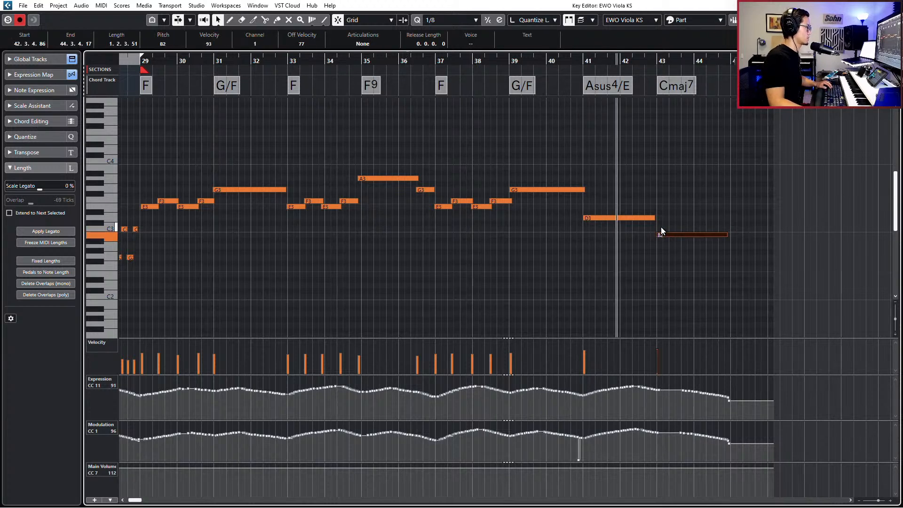
ctrl+scroll(661, 227, down, 2)
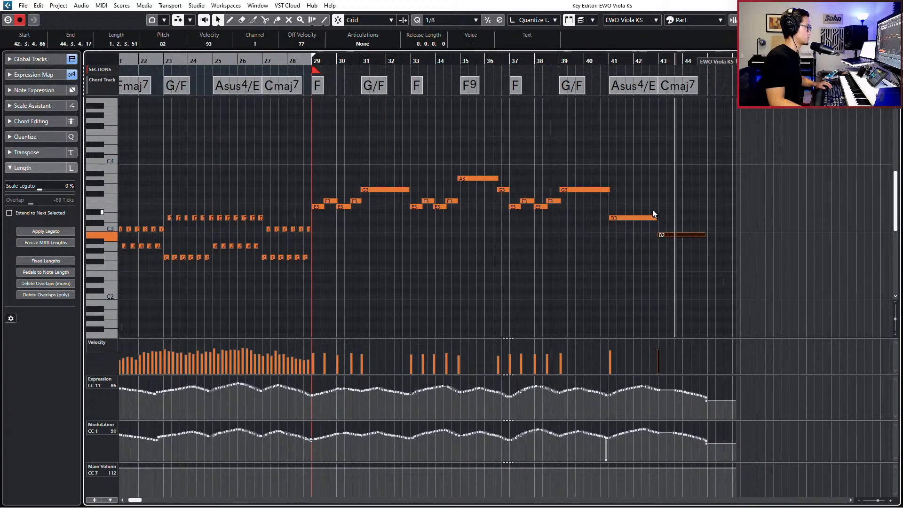
key(space)
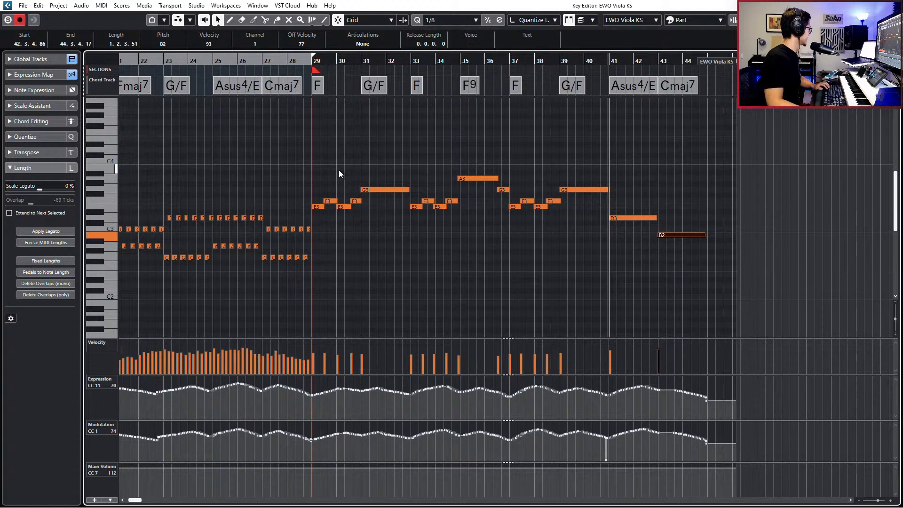
Play the viola ending from bar 41 again and the opening phrase from bar 29 to bar 31
key(space)
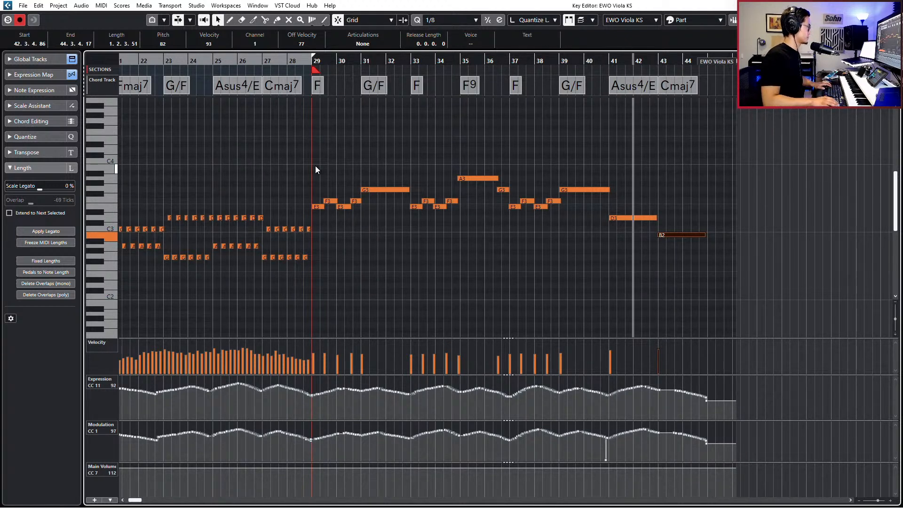
key(KP_Subtract)
key(KP_Add)
key(KP_Add)
key(space)
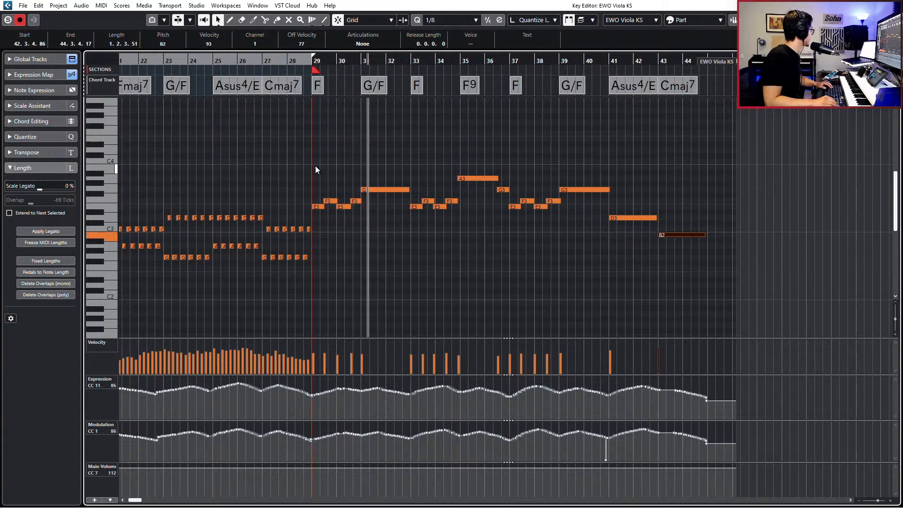
key(space)
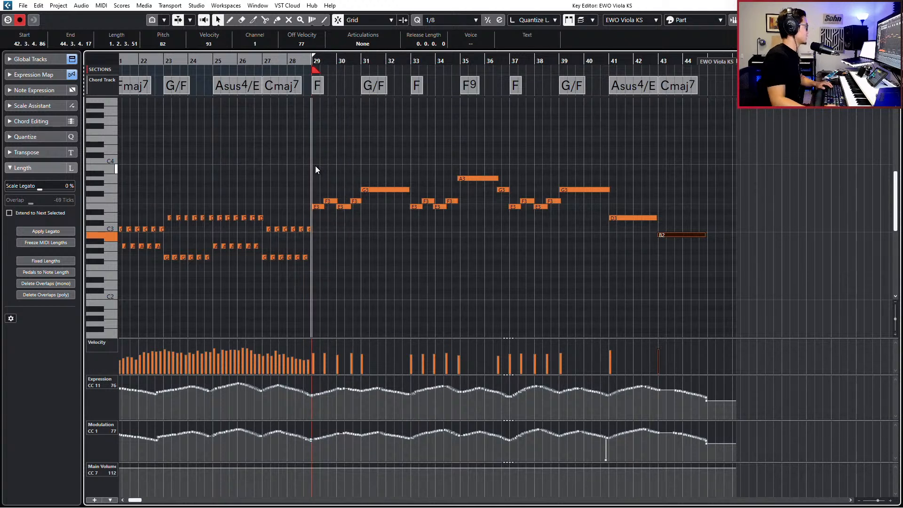
Split the long viola G3 note of bars 31 and 32 at bar 32 and delete its second half
click(315, 165)
click(386, 190)
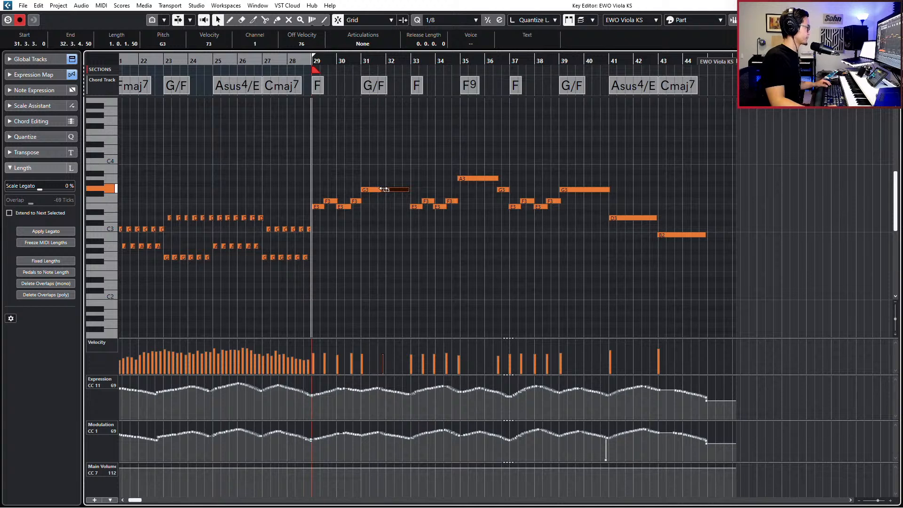
alt+click(386, 189)
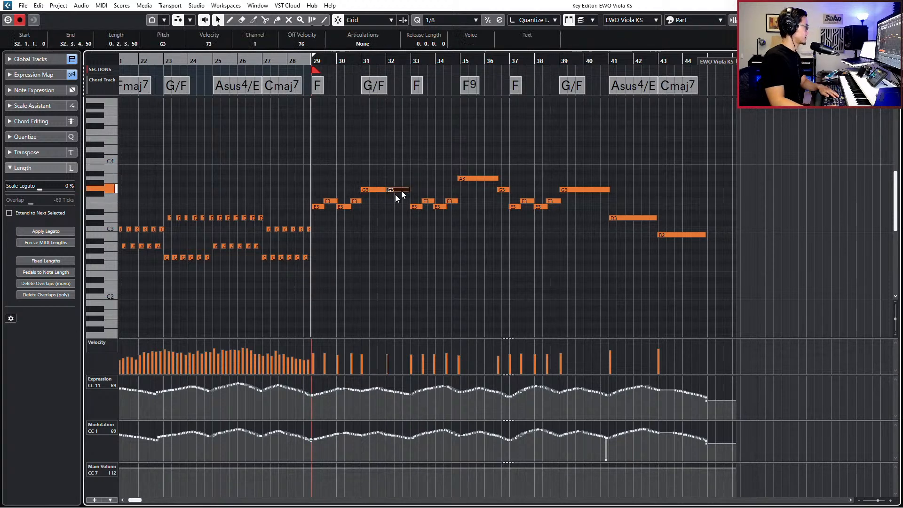
key(Delete)
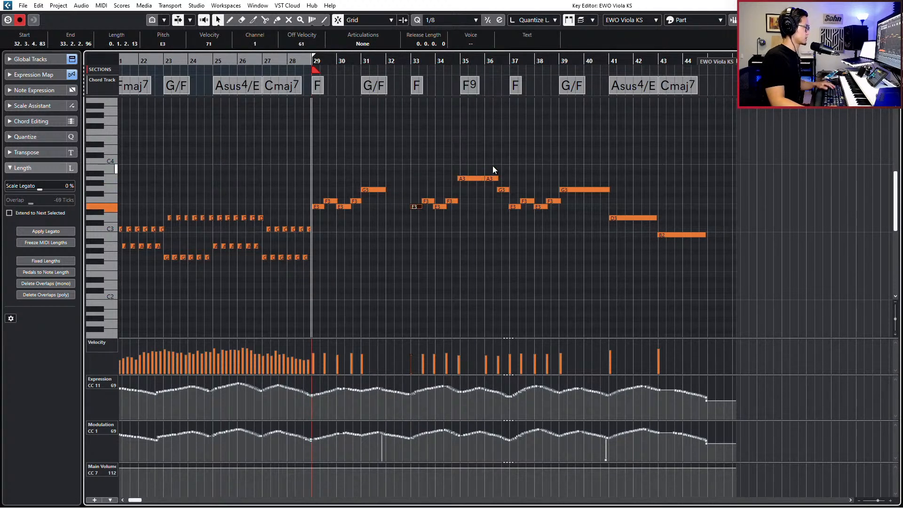
Split the long A3 note at bar 36 and delete its tail together with the short G3 that follows
alt+click(492, 178)
click(492, 179)
key(Delete)
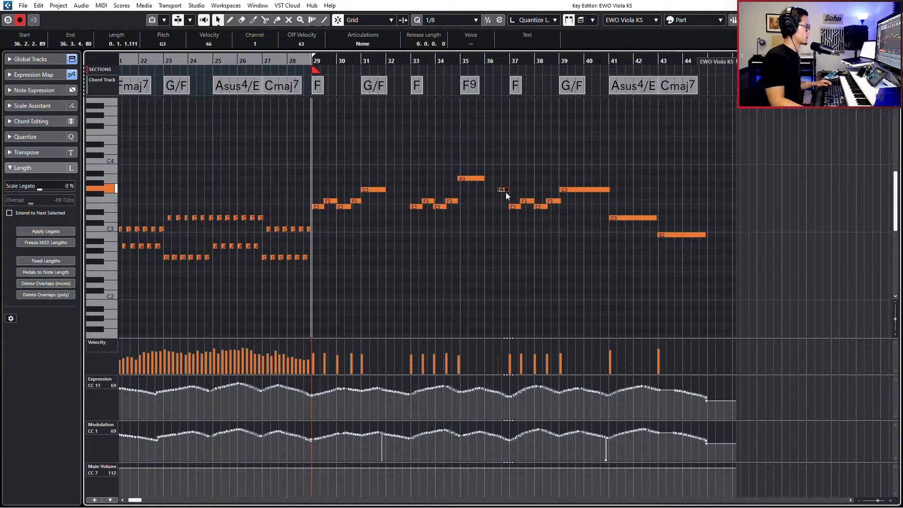
key(Delete)
Split the long G3 note that starts at bar 39 near bar 40 and delete its second half
alt+click(579, 188)
click(581, 189)
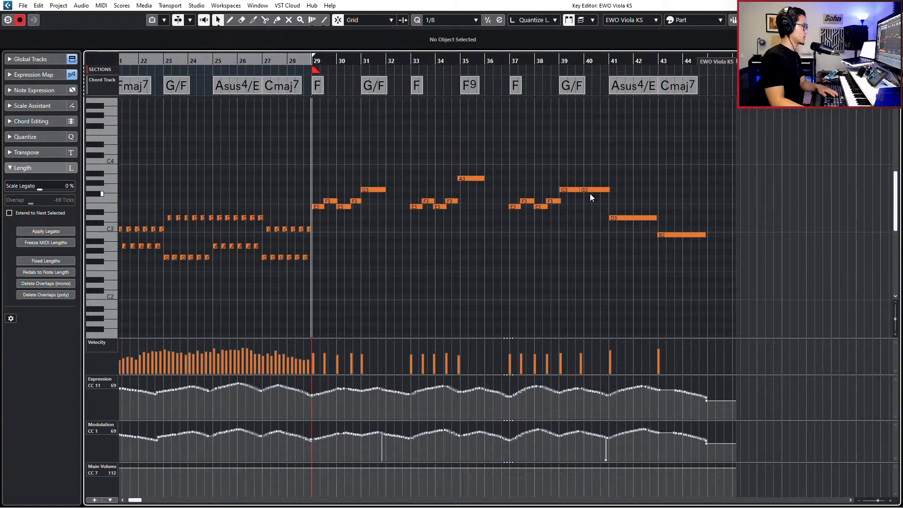
key(Delete)
click(578, 189)
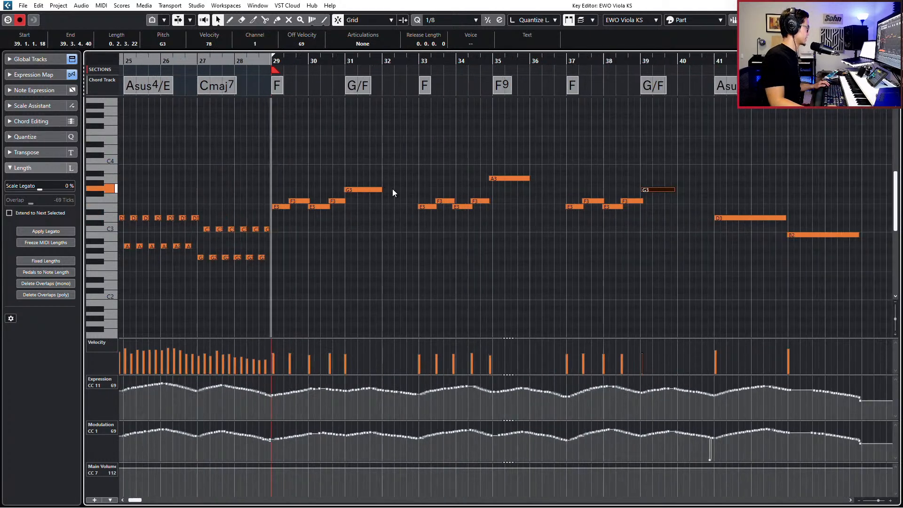
Assign the Sus articulation to all viola notes from bar 29 to the end of the line
scroll(395, 188, up, 2)
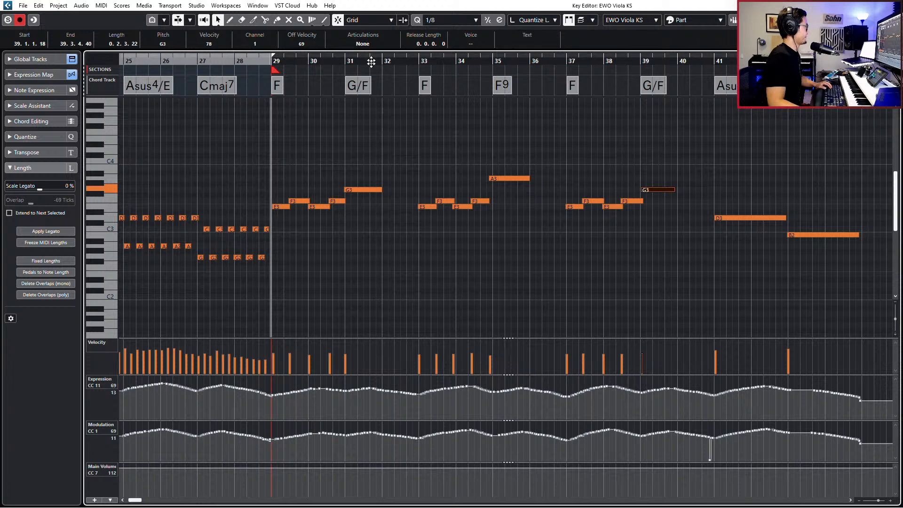
click(364, 44)
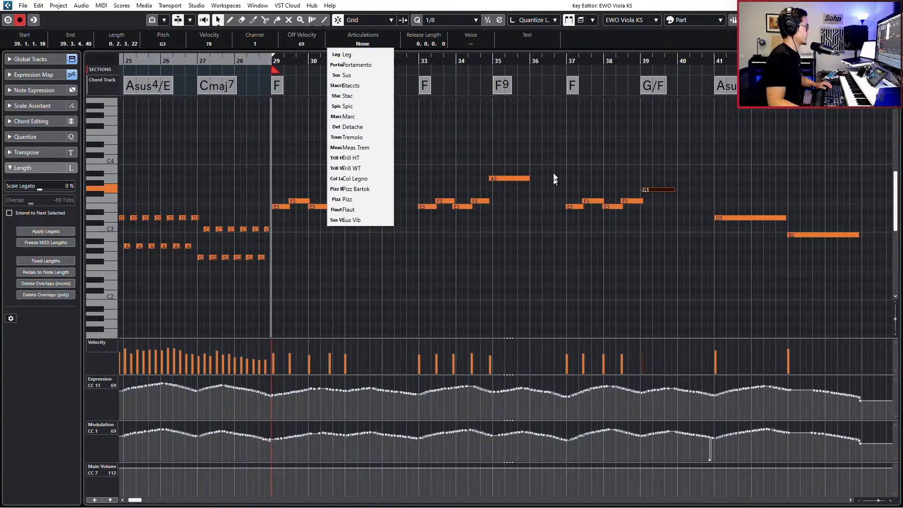
click(489, 146)
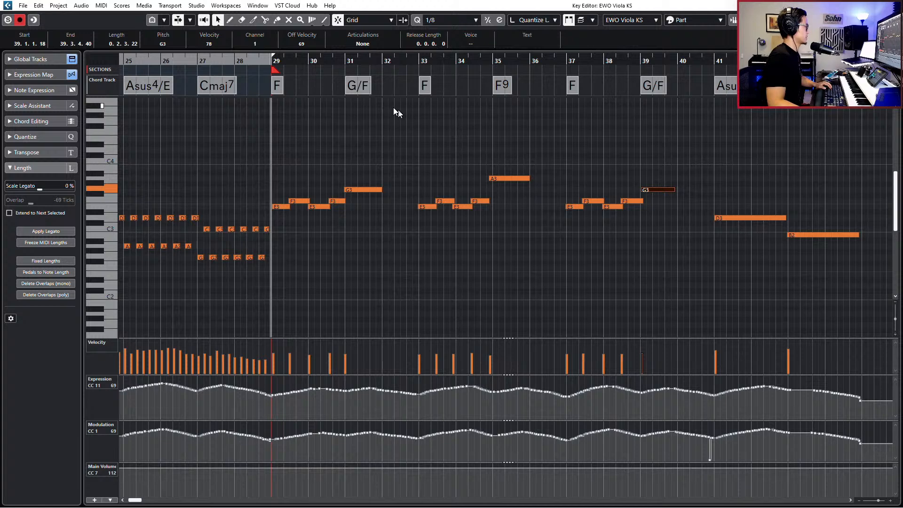
drag(284, 155, 727, 275)
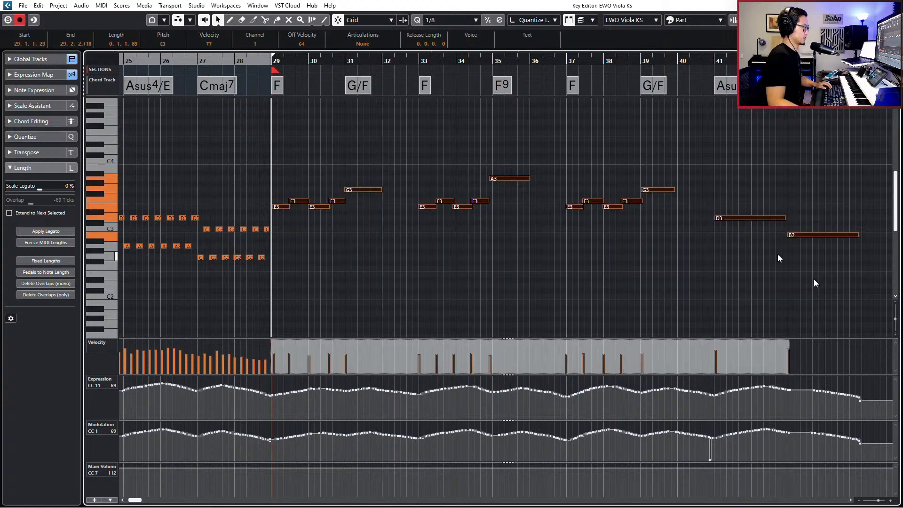
click(360, 44)
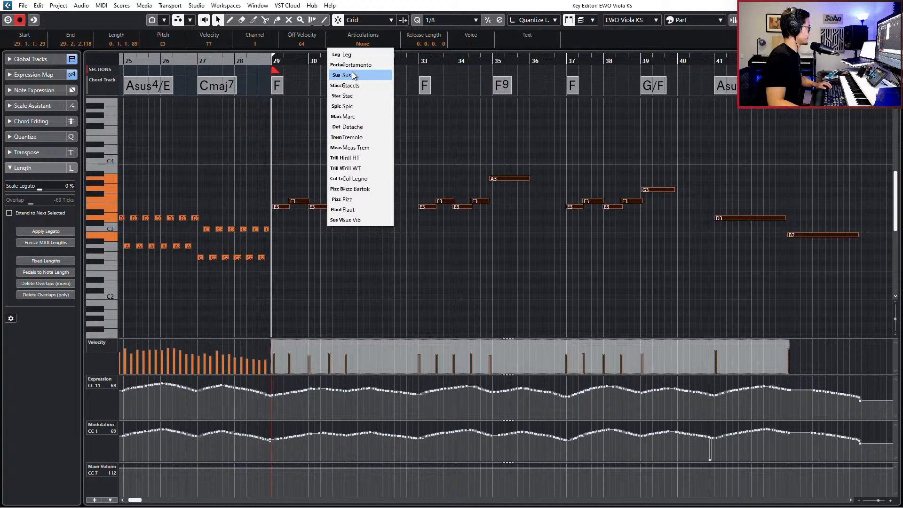
click(352, 75)
click(421, 179)
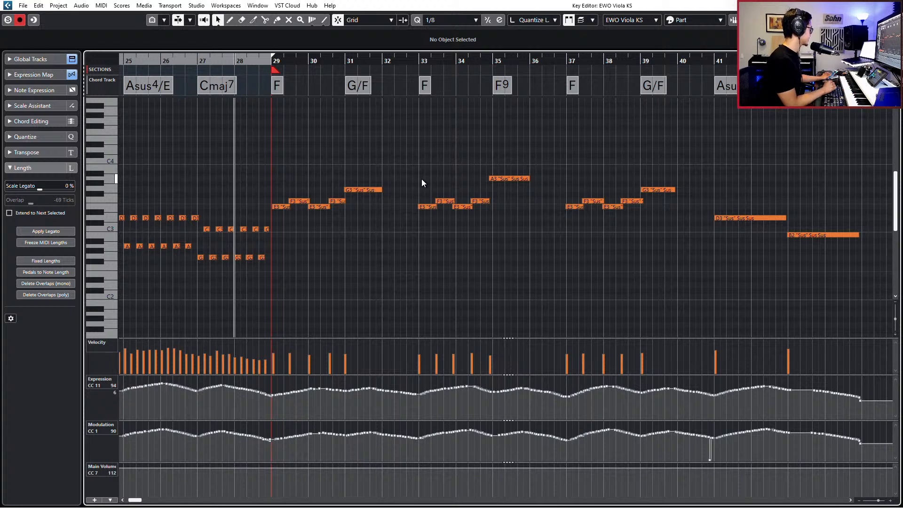
Delete all viola notes from bar 29 to the end, keeping the earlier repeated-note pattern
drag(279, 146, 824, 276)
key(Delete)
key(KP_0)
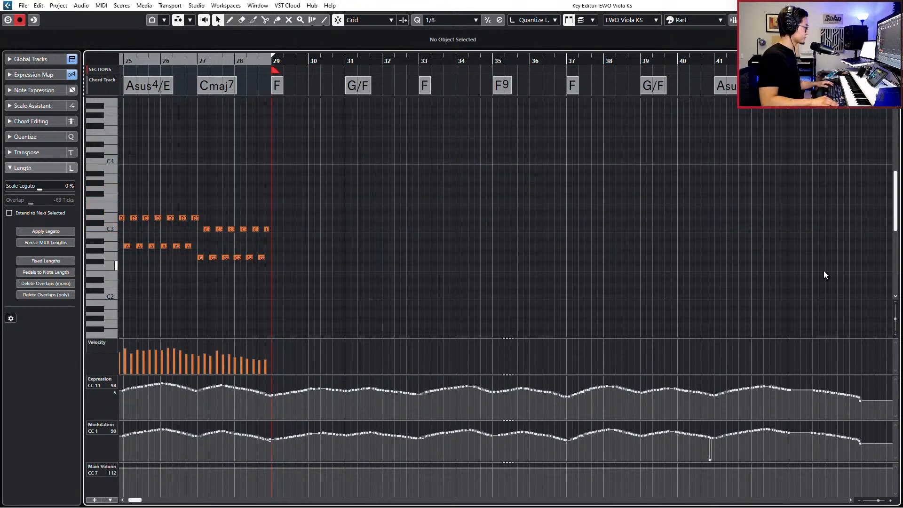
Try recording a viola line from bar 29 with alternating E3 and F3 leading to A3, G3 and C4, and undo the take
scroll(528, 315, down, 2)
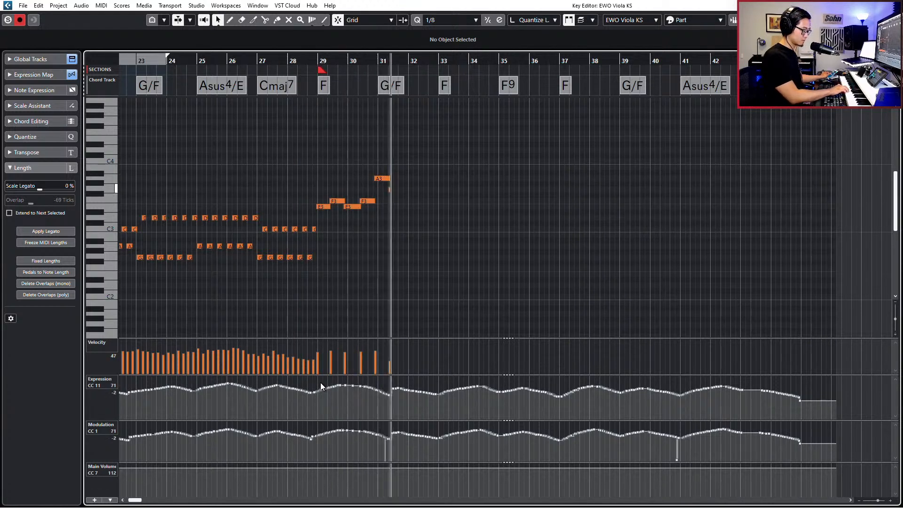
key(space)
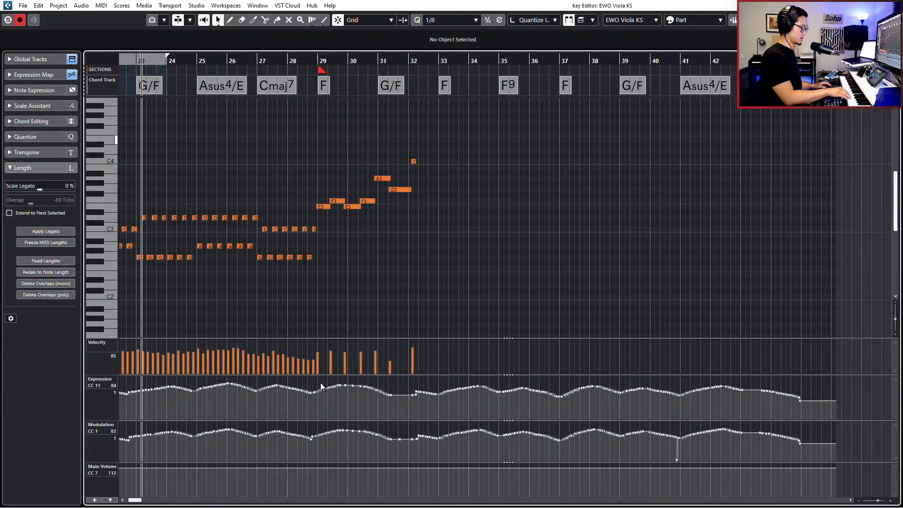
key(KP_Add)
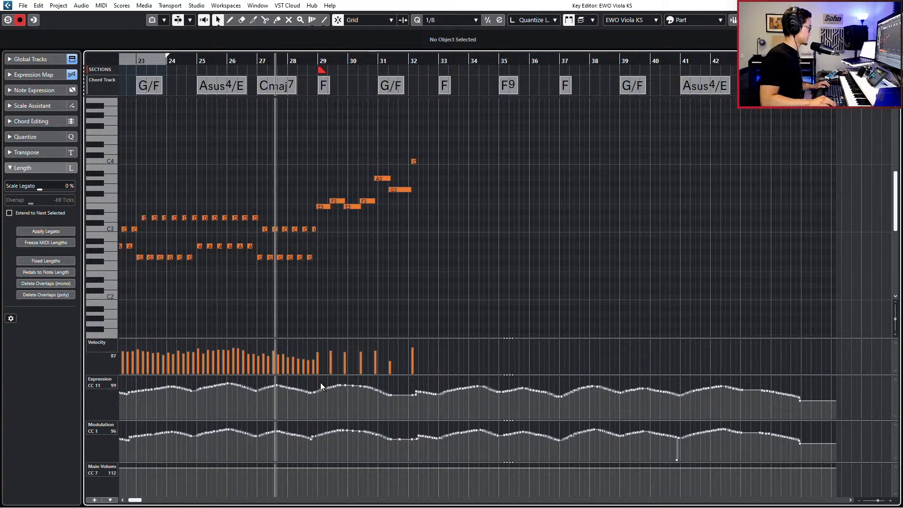
key(ctrl+z)
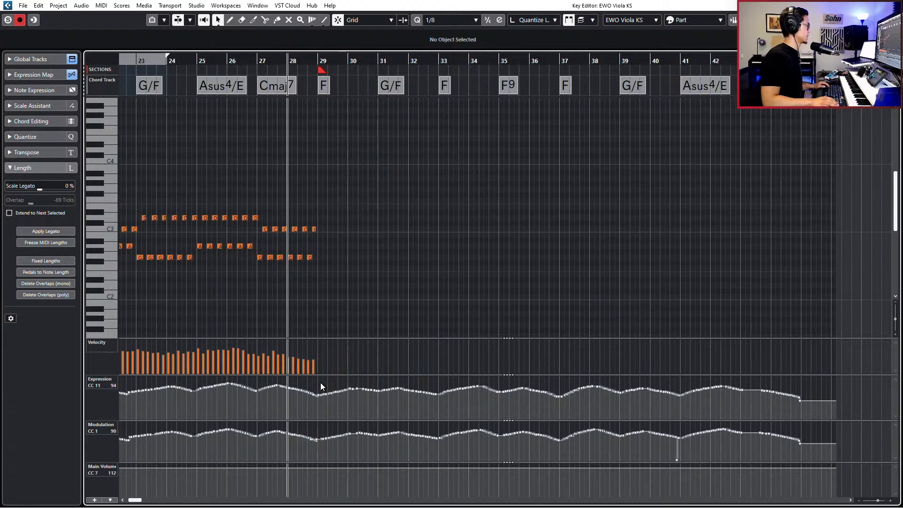
Try further viola takes from bar 29, alternating E3 and F3 before a held G3 and higher notes at bar 32, and undo them
key(KP_Multiply)
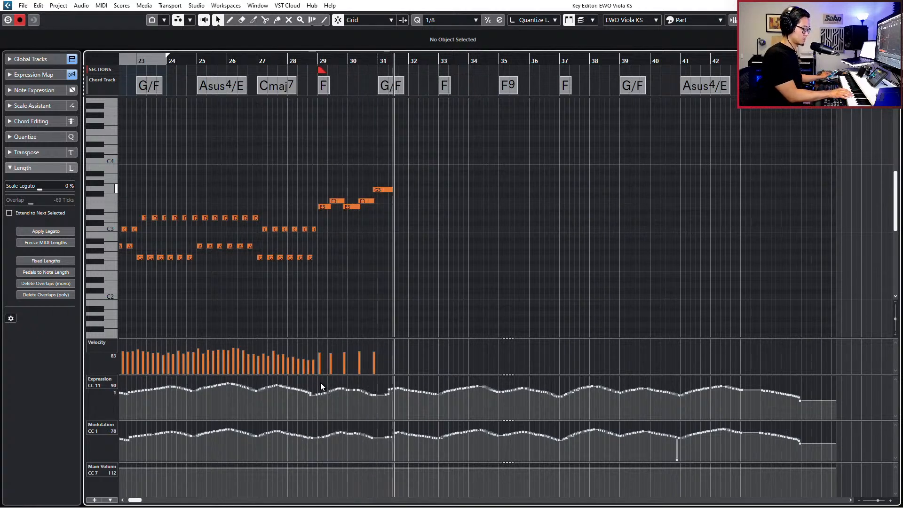
key(space)
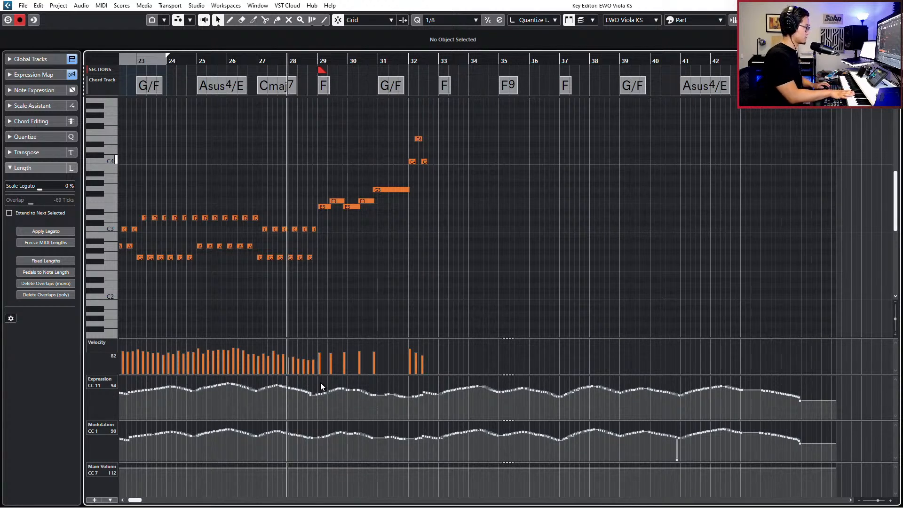
key(ctrl+z)
key(KP_Multiply)
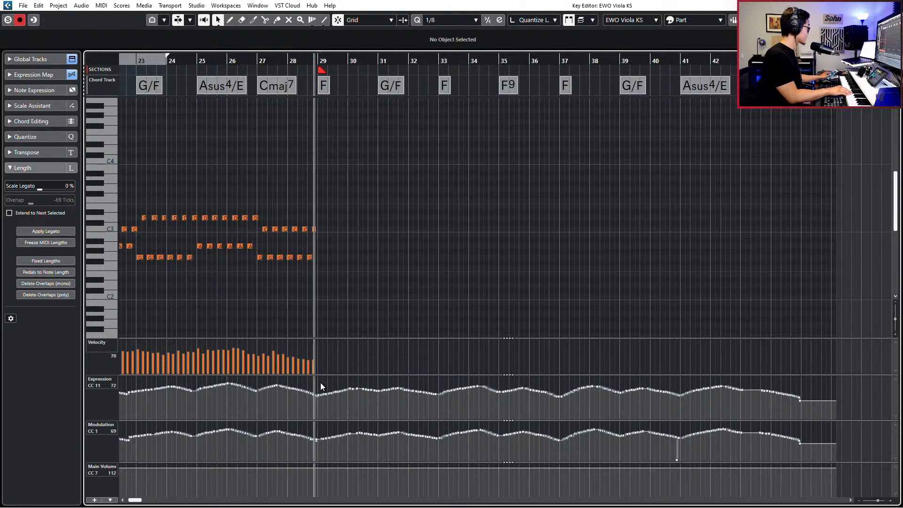
key(space)
key(ctrl+z)
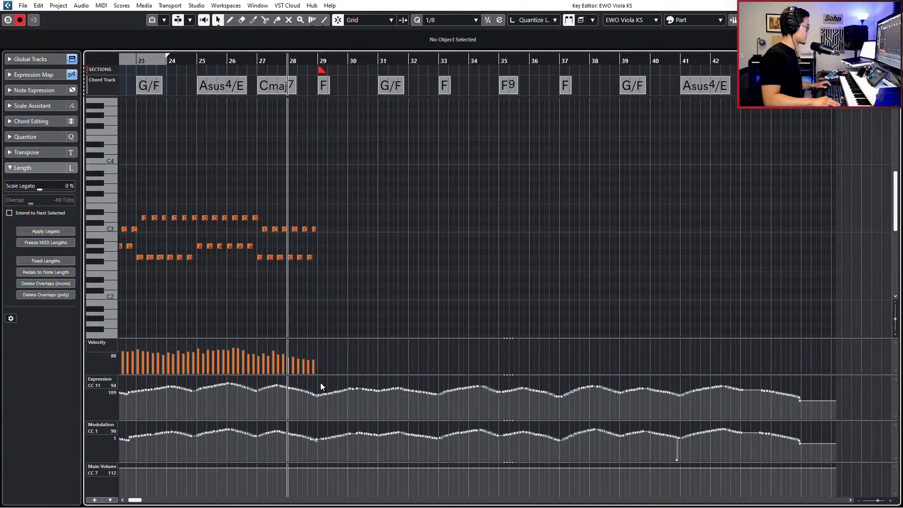
Record a viola phrase from bar 29: E3, F3, E3, F3 and a long G3, followed by short E4, F4, E4, C4 and A3 notes
key(KP_Multiply)
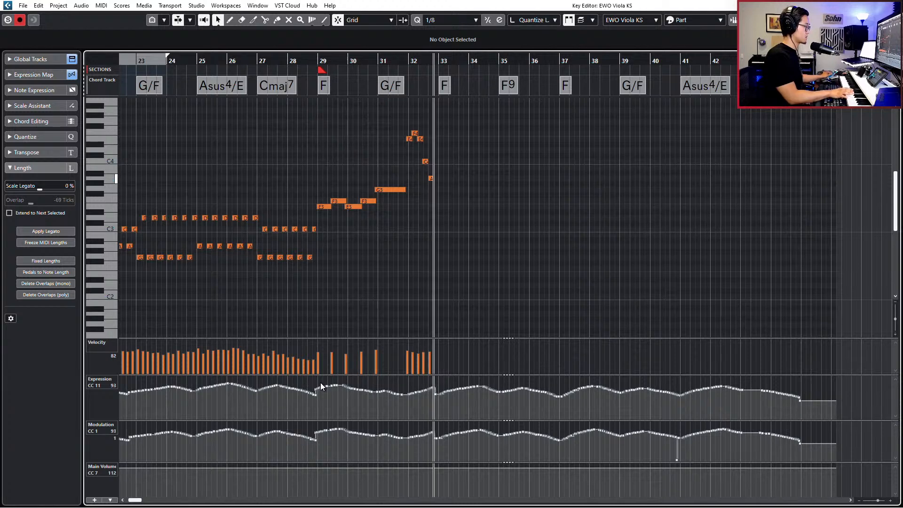
key(space)
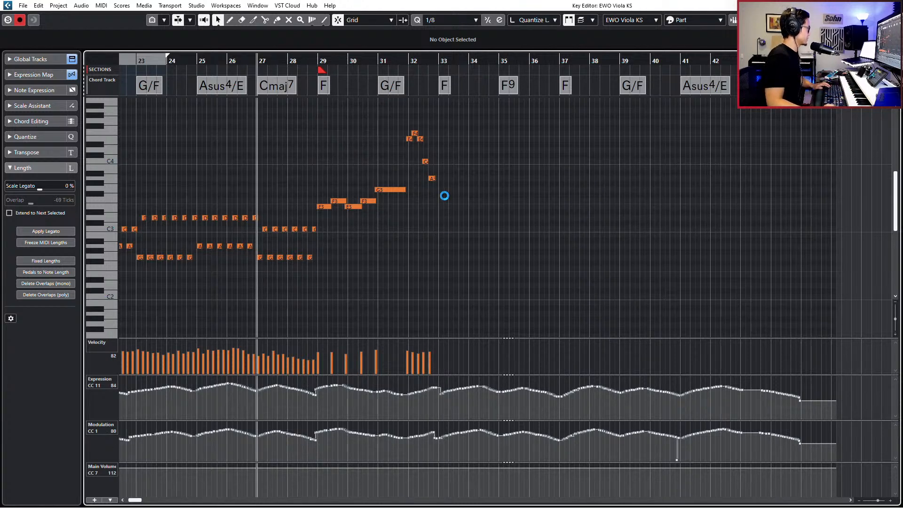
scroll(452, 182, up, 4)
scroll(457, 182, up, 2)
scroll(447, 203, down, 2)
Shift the five short viola notes at bar 32 slightly later and assign a staccato articulation to them
drag(376, 202, 446, 270)
scroll(446, 270, down, 2)
scroll(422, 249, up, 1)
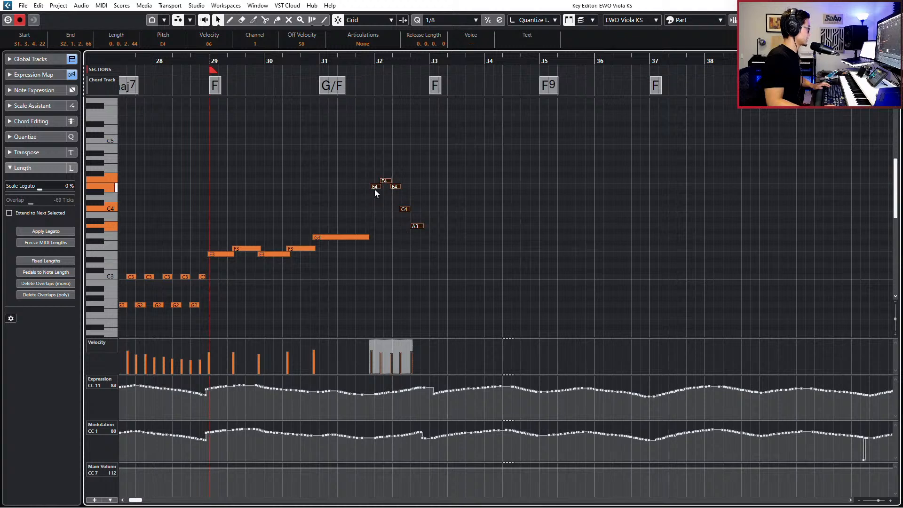
drag(383, 189, 378, 193)
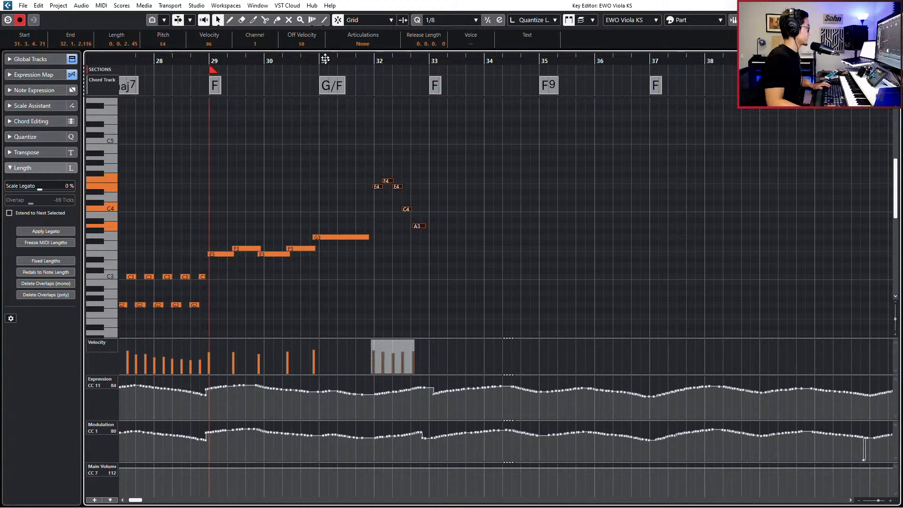
click(358, 44)
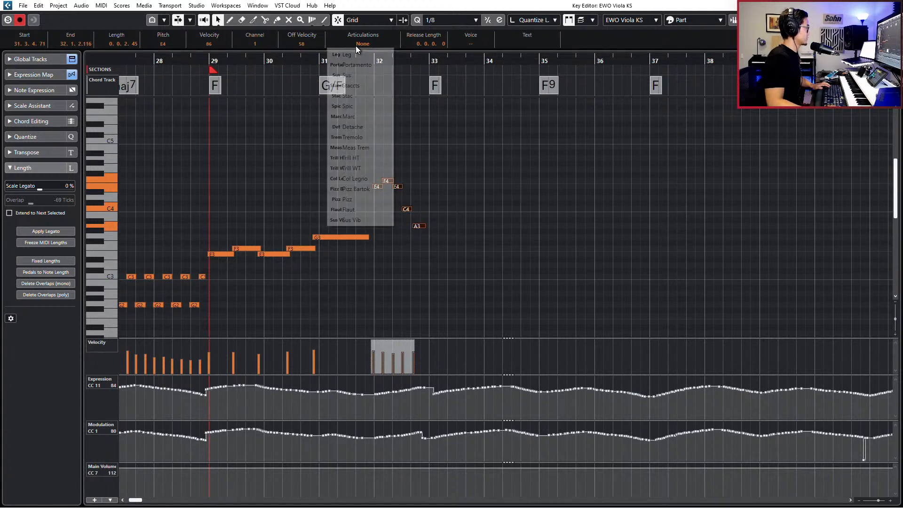
click(372, 92)
Assign the Sus articulation to the five sustained viola notes in bars 29 to 31
drag(221, 263, 348, 190)
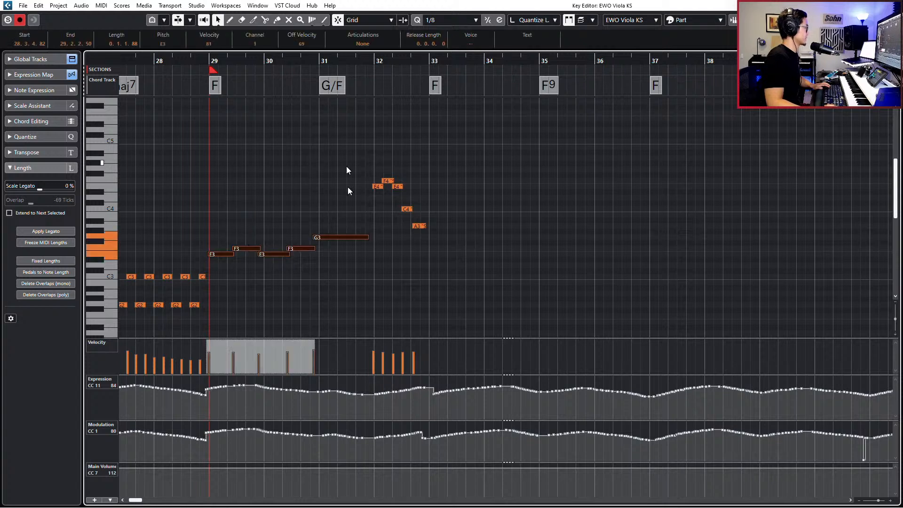
click(331, 47)
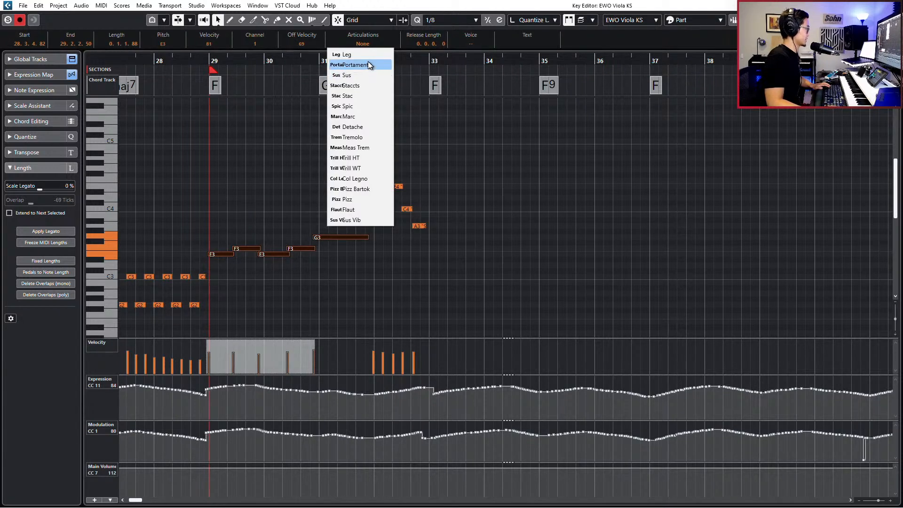
click(365, 75)
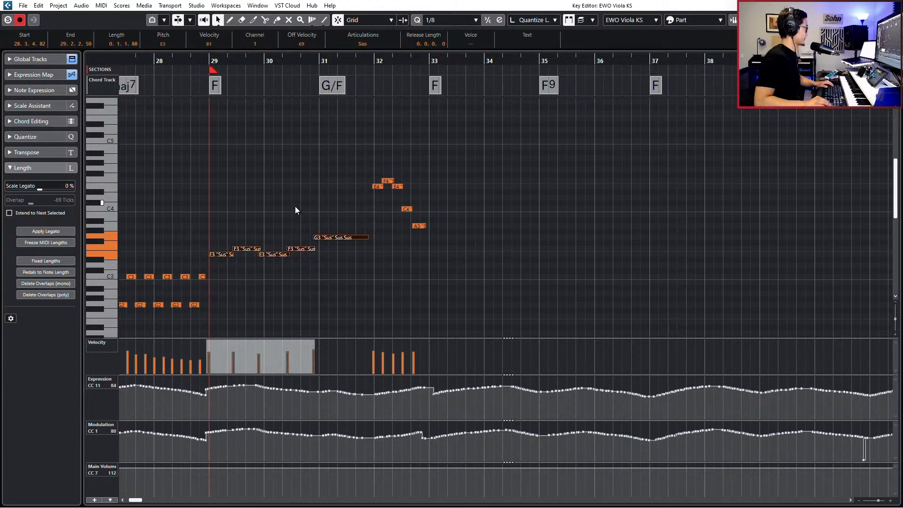
Play the new viola phrase through bars 29 to 31 to check its articulations
key(l)
key(ctrl+KP_1)
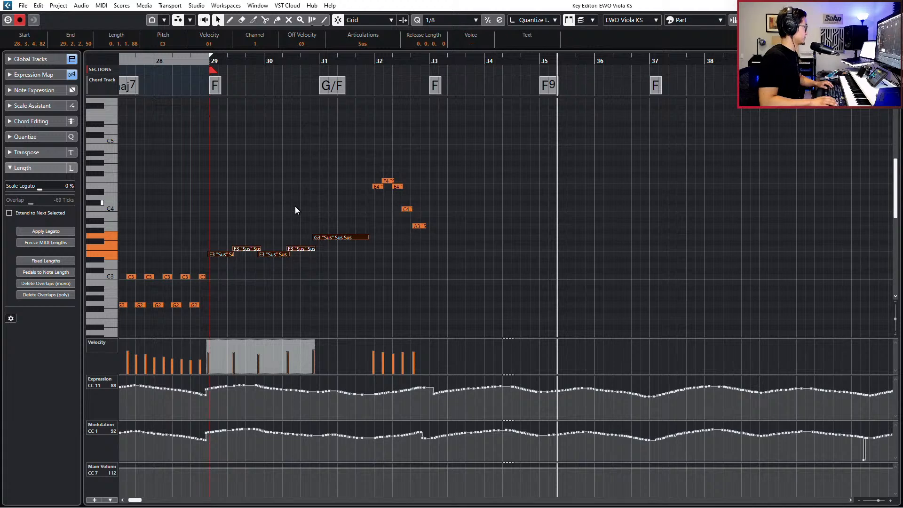
key(l)
key(KP_Subtract)
key(space)
scroll(390, 152, down, 2)
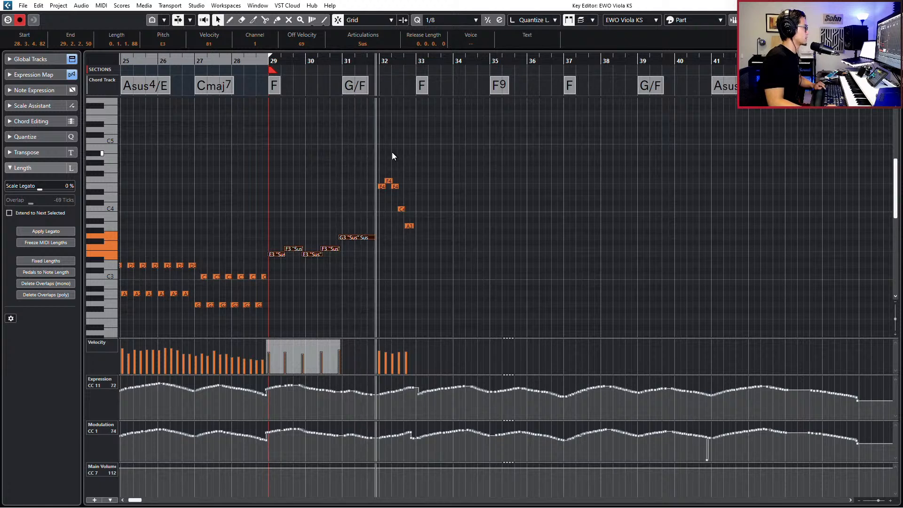
key(space)
Raise the long viola G3 note at bar 31 to D4 and play the phrase
click(366, 237)
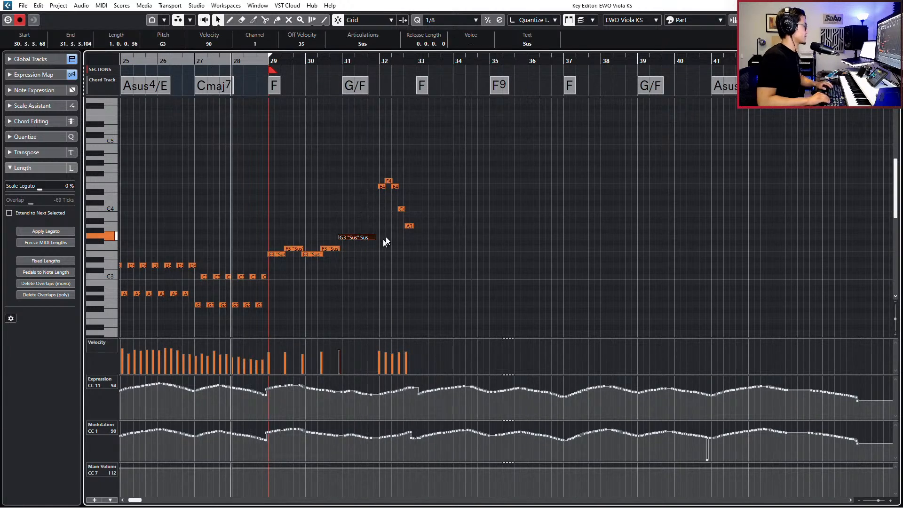
key(Up)
key(Up)
key(Up)
key(Up)
key(Up)
key(Up)
key(Up)
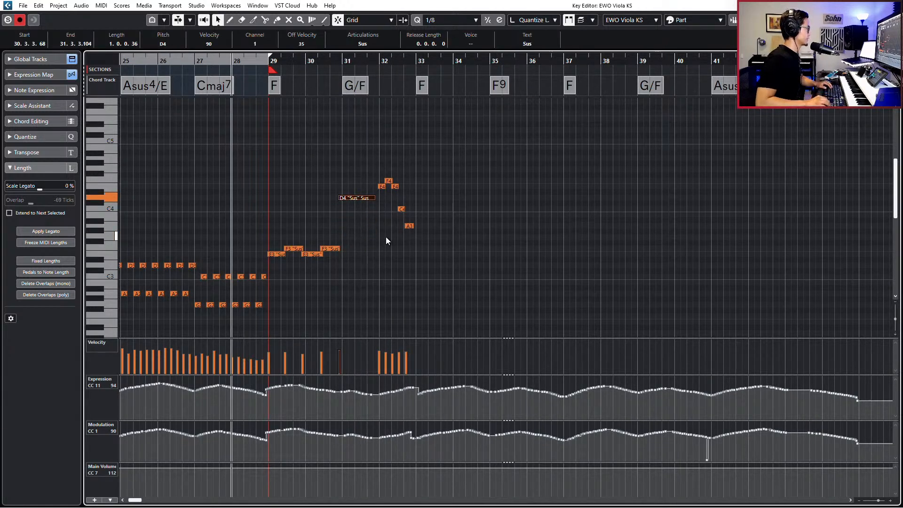
key(space)
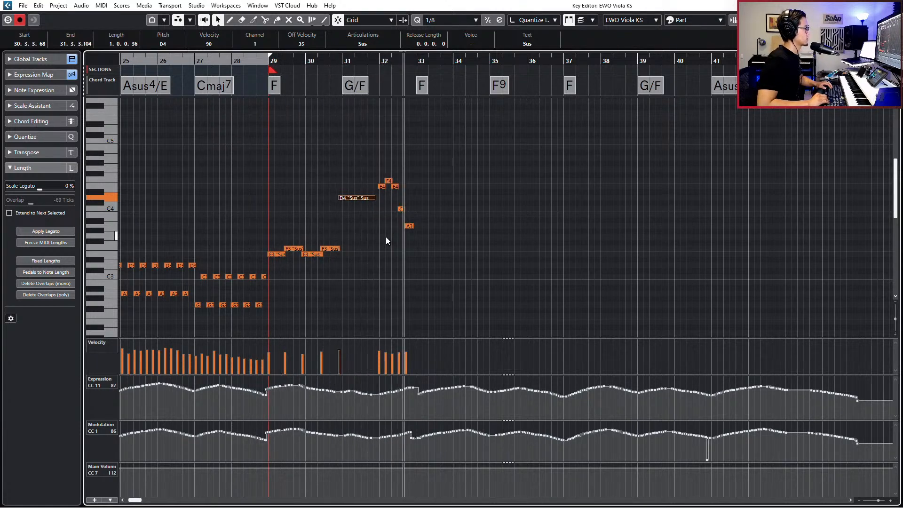
Lower the long sustained note at bar 31 to B3
key(space)
key(Down)
key(Down)
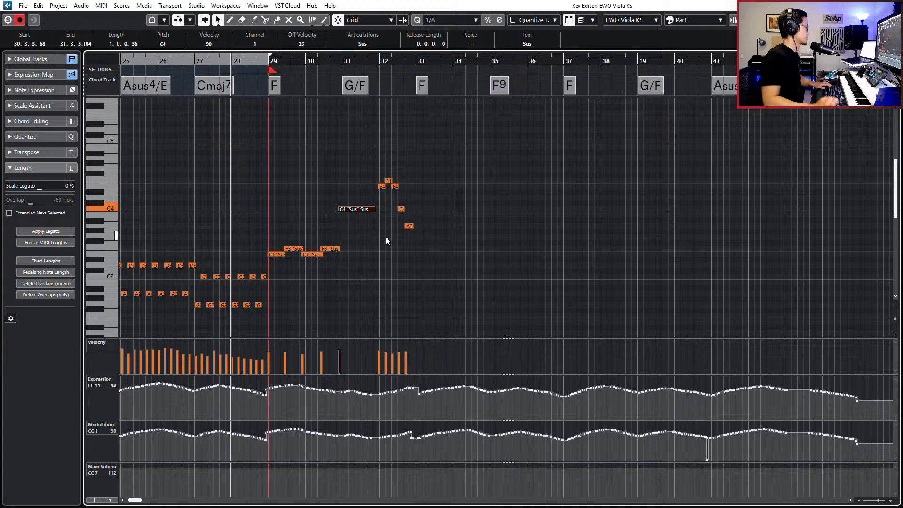
key(Down)
Shift the five sustained notes in bars 29 to 31 slightly later so the phrase starts at 28.3.4.119
scroll(300, 181, up, 2)
drag(274, 185, 356, 256)
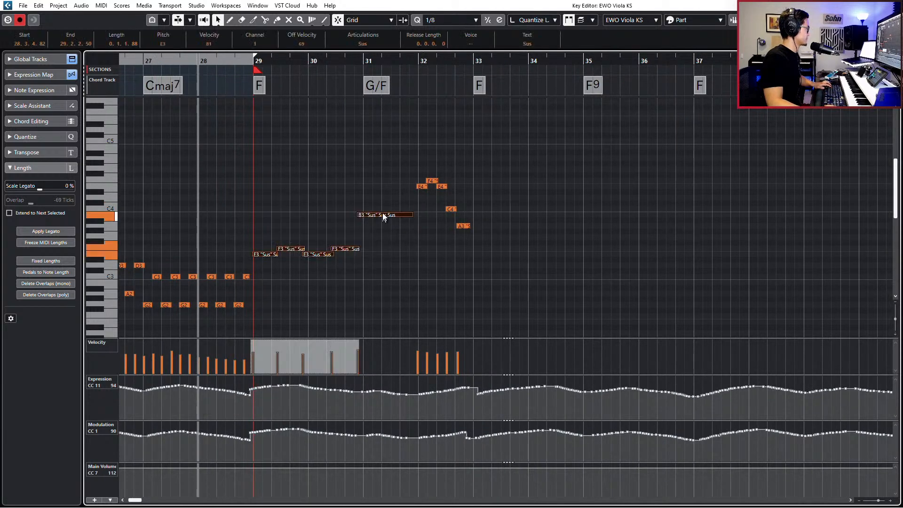
click(386, 214)
drag(381, 194, 264, 261)
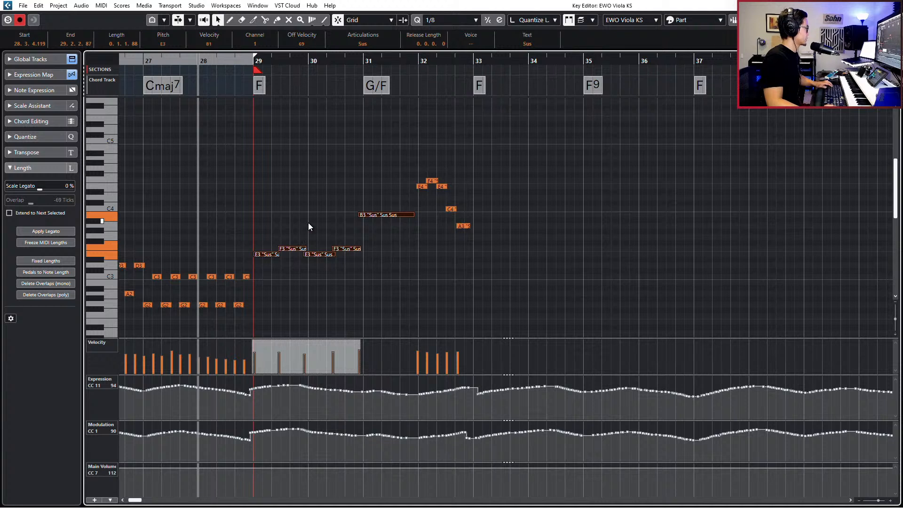
Nudge the last three sustained notes, from bar 30 onward, later to start at 29.3.4.66 and listen to the timing
drag(319, 229, 339, 263)
shift+drag(341, 192, 375, 233)
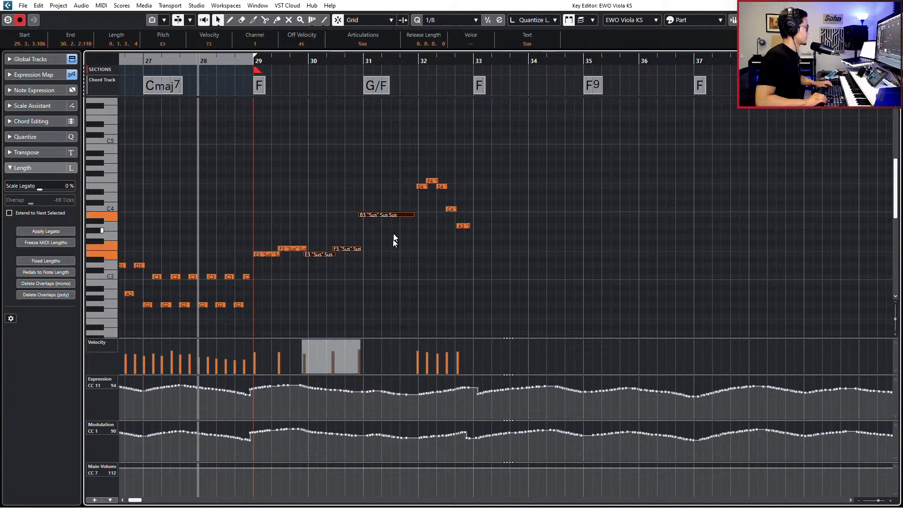
key(ctrl+Right)
key(ctrl+Right)
key(ctrl+Right)
key(ctrl+Right)
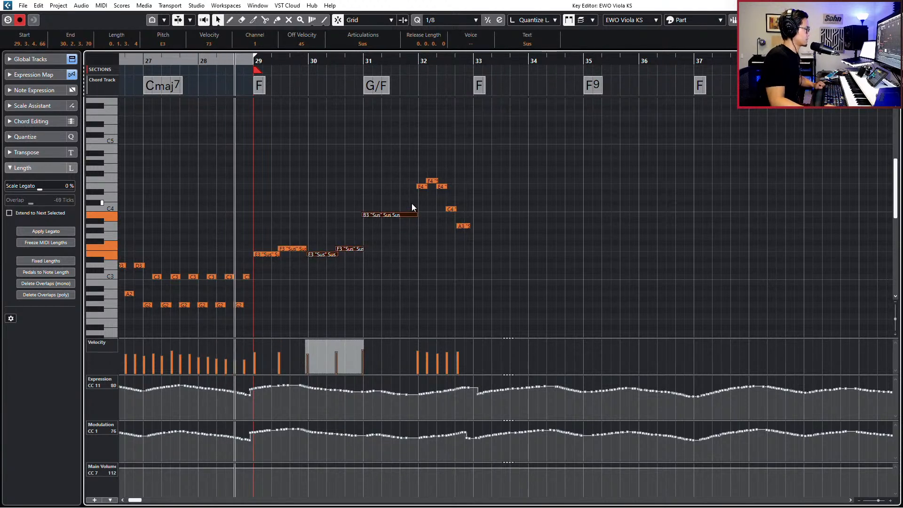
click(455, 244)
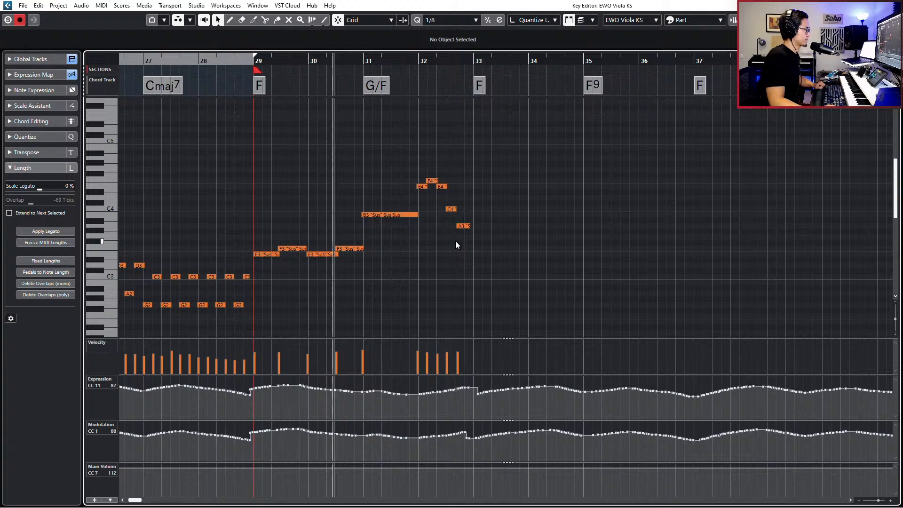
key(space)
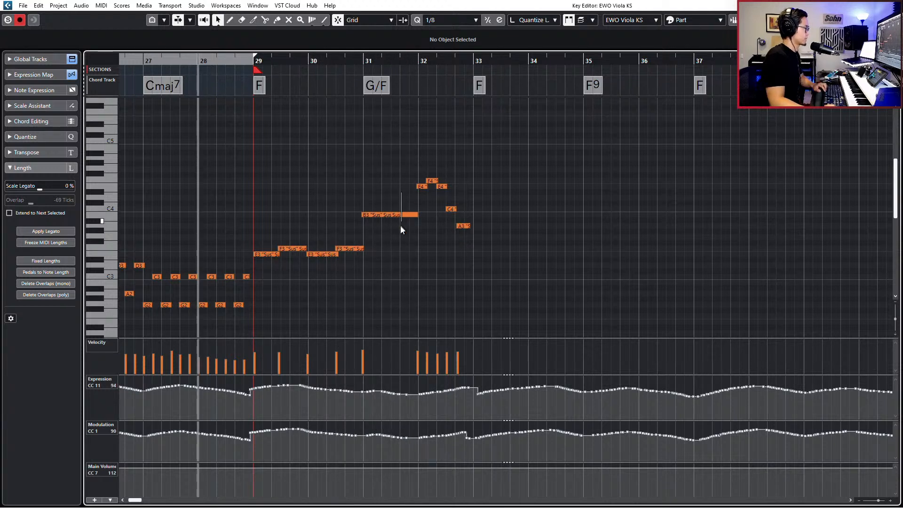
Raise the long sustained note at bar 31 to D4 and play it back in context
drag(401, 192, 400, 227)
key(Up)
key(Up)
key(Up)
key(l)
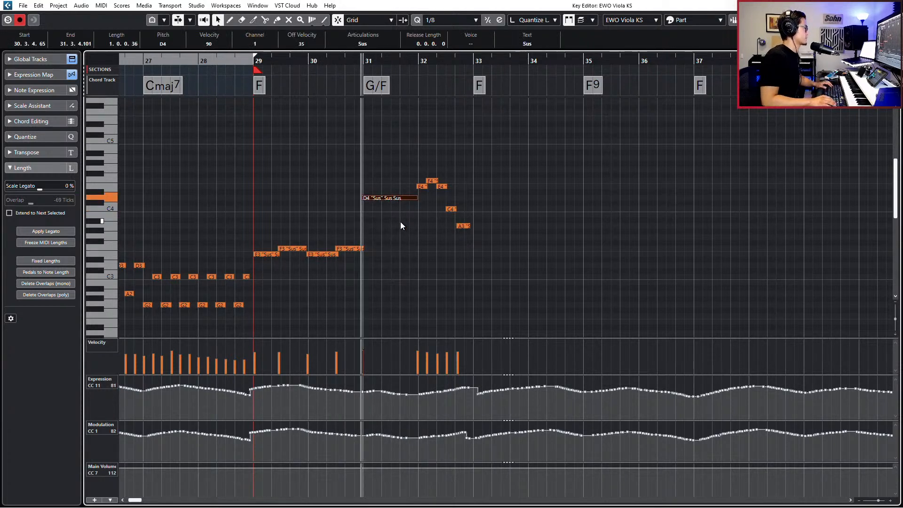
key(space)
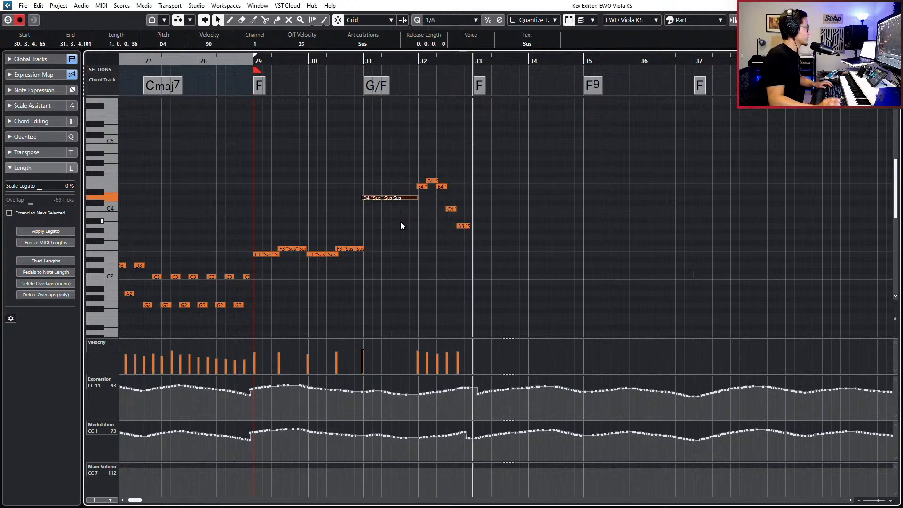
key(space)
Lower the long sustained note at bar 31 to G3
key(Down)
key(Down)
key(Down)
key(Down)
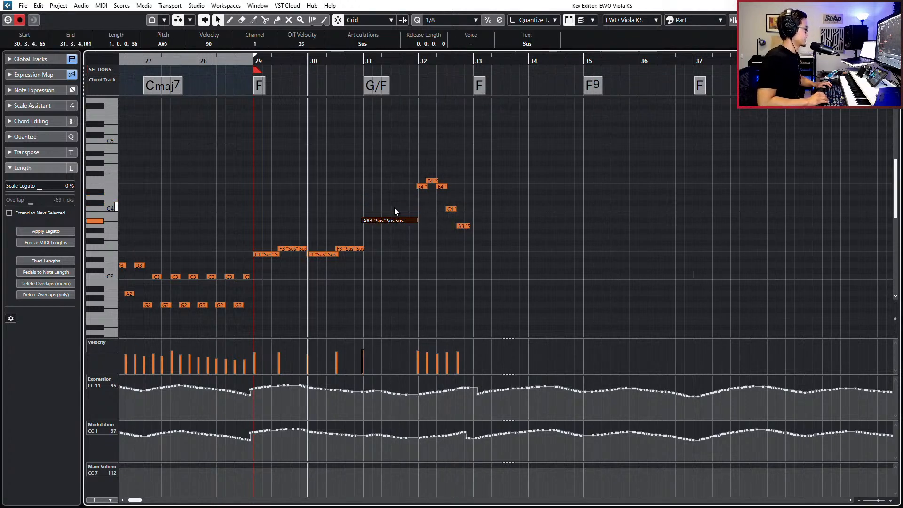
key(Down)
key(Down)
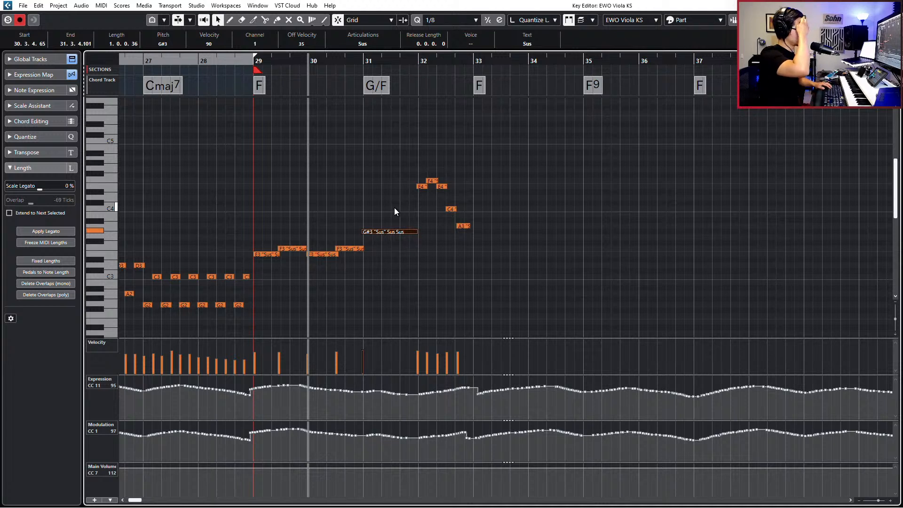
key(Down)
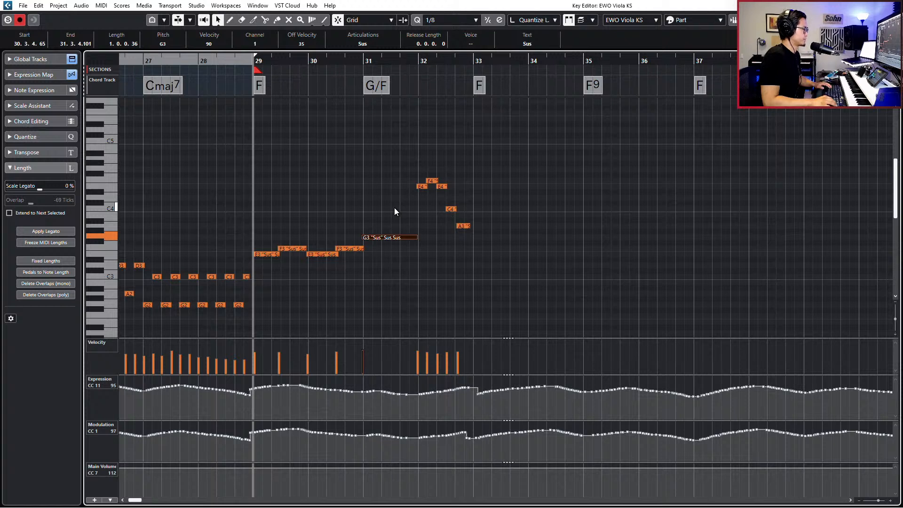
Set the articulation of the five short notes in bar 32 to Spic and audition them
drag(417, 162, 472, 230)
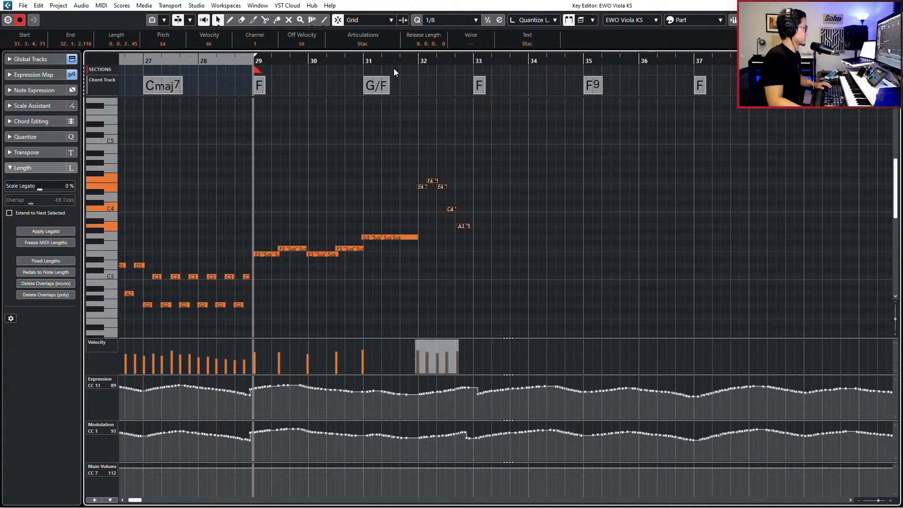
click(380, 46)
click(379, 107)
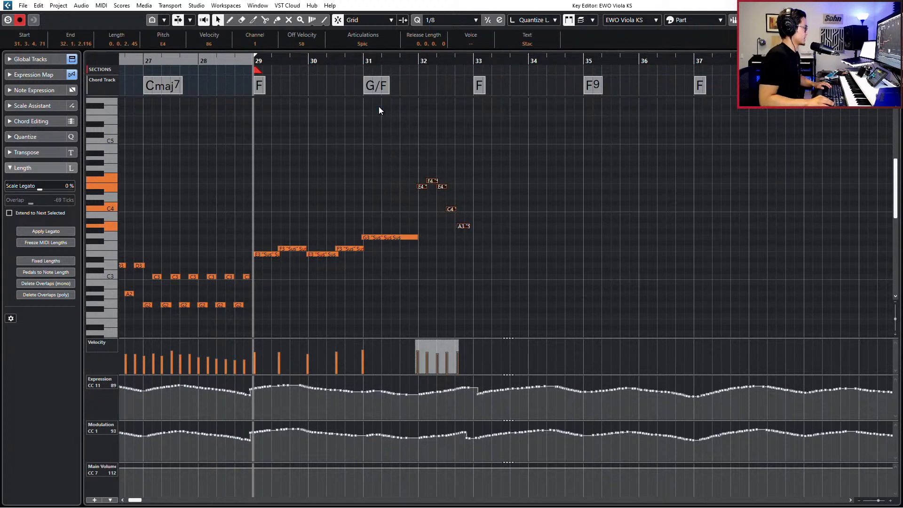
key(shift+g)
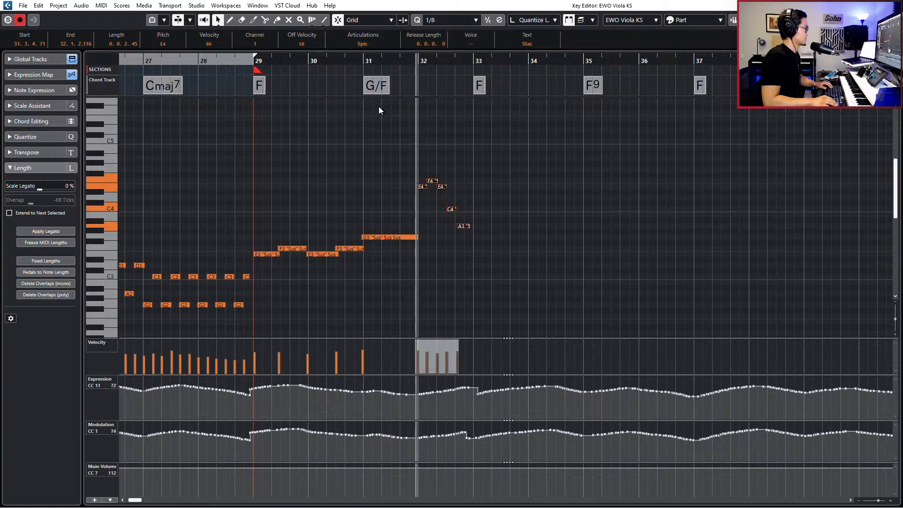
Switch the five short notes in bar 32 to the Staccts articulation and audition the phrase
click(359, 43)
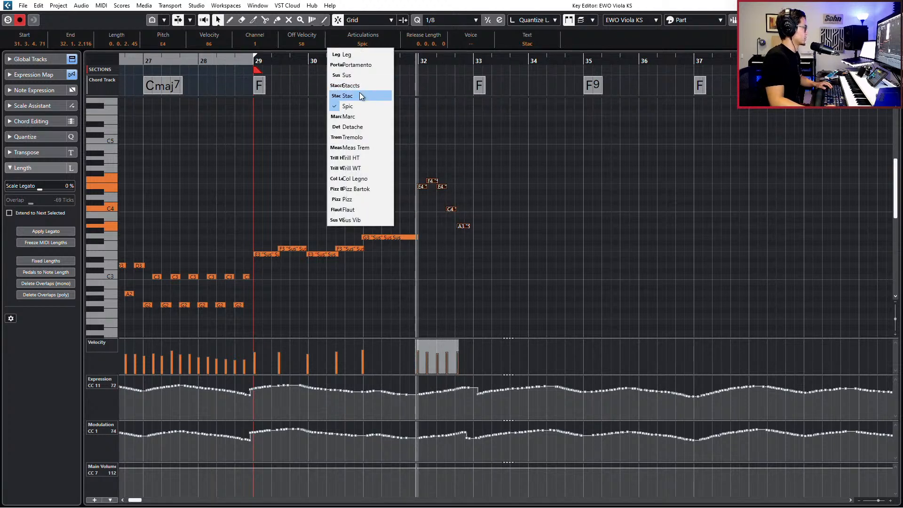
click(360, 86)
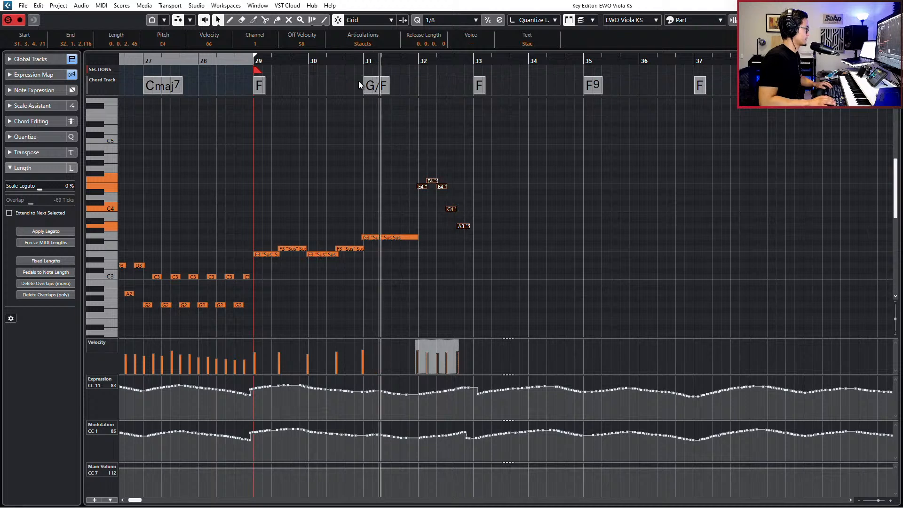
key(space)
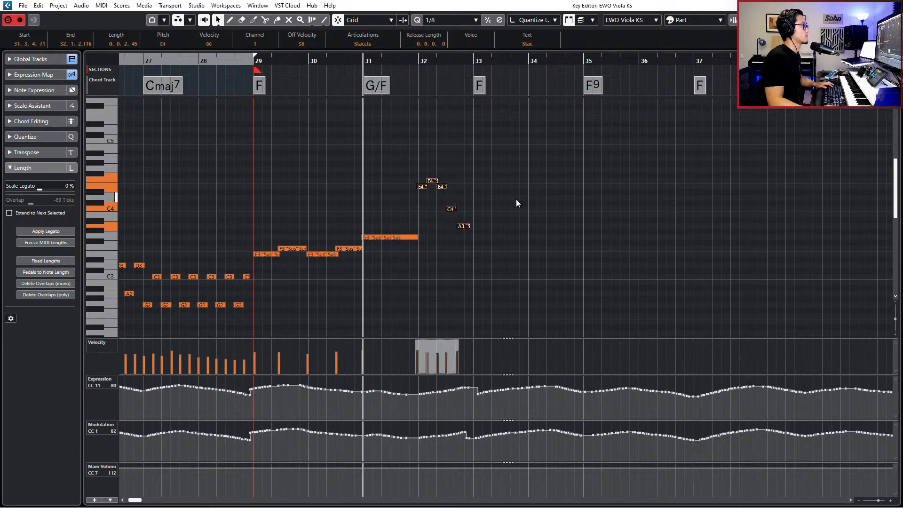
Align the final short A3 note in bar 32 to start at 32.3.1.0
drag(516, 199, 467, 244)
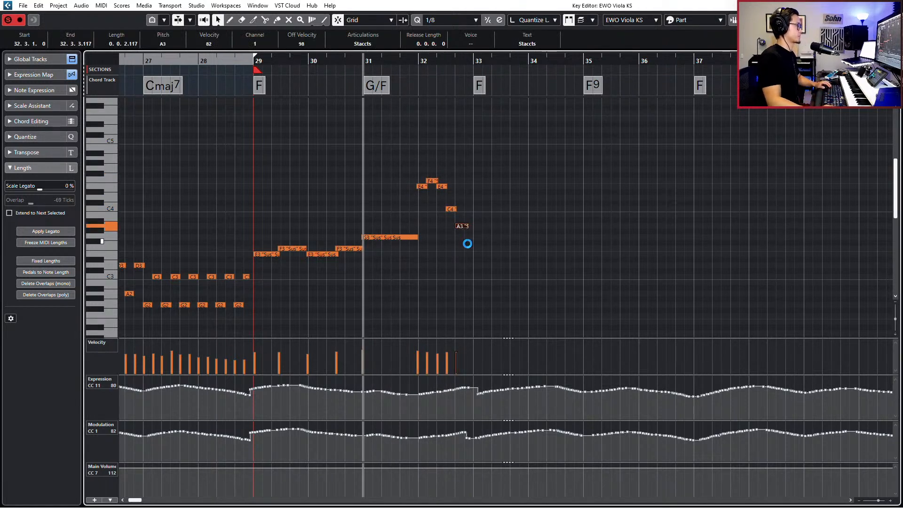
key(space)
Delete the Expression and Modulation controller points after the last note in bar 32, including the Modulation drop near bar 41
scroll(473, 394, down, 4)
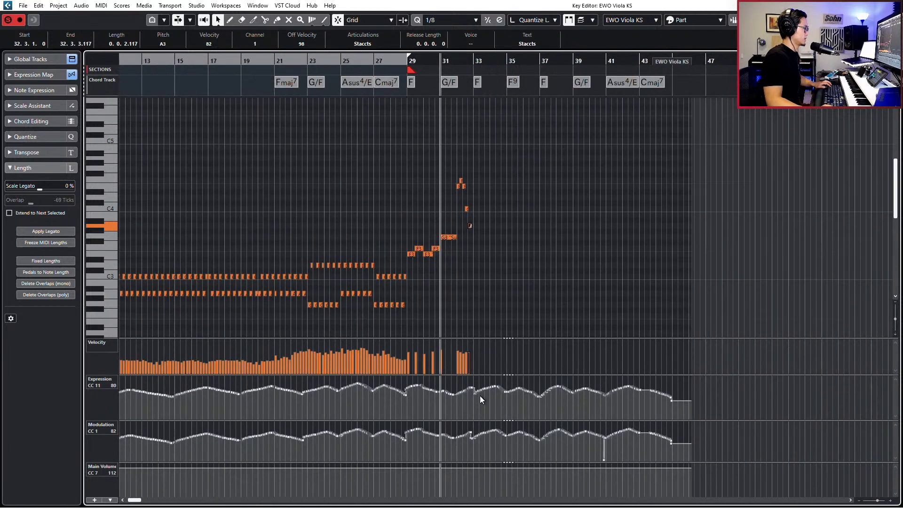
mouse_move(473, 399)
mouse_down()
mouse_move(572, 386)
mouse_move(672, 387)
mouse_up()
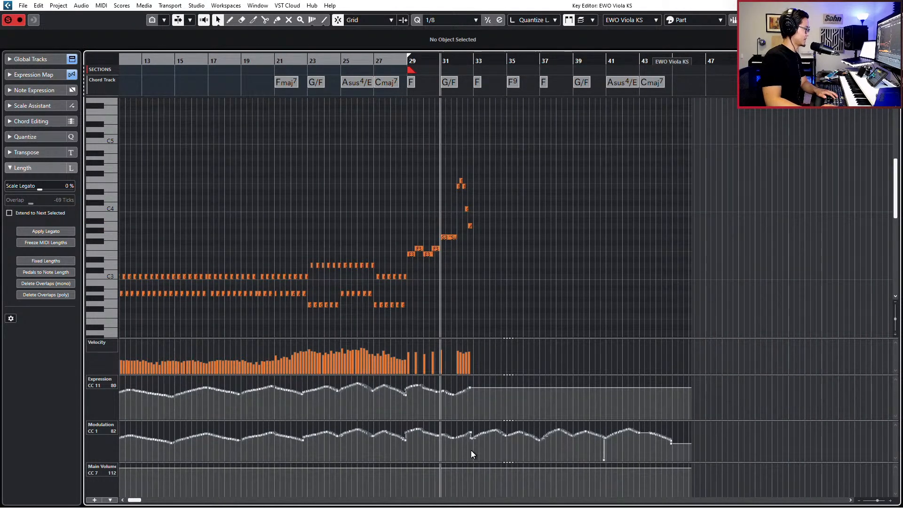
drag(470, 450, 673, 447)
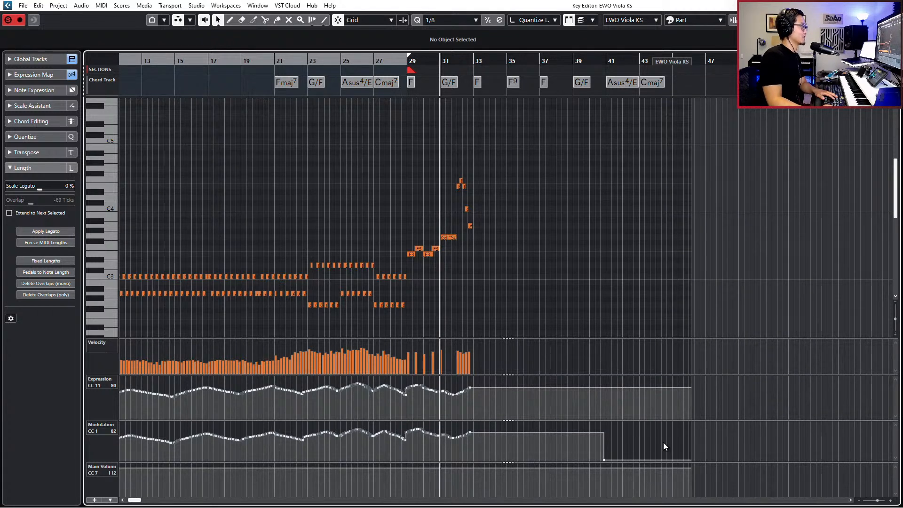
drag(610, 436, 598, 465)
key(Delete)
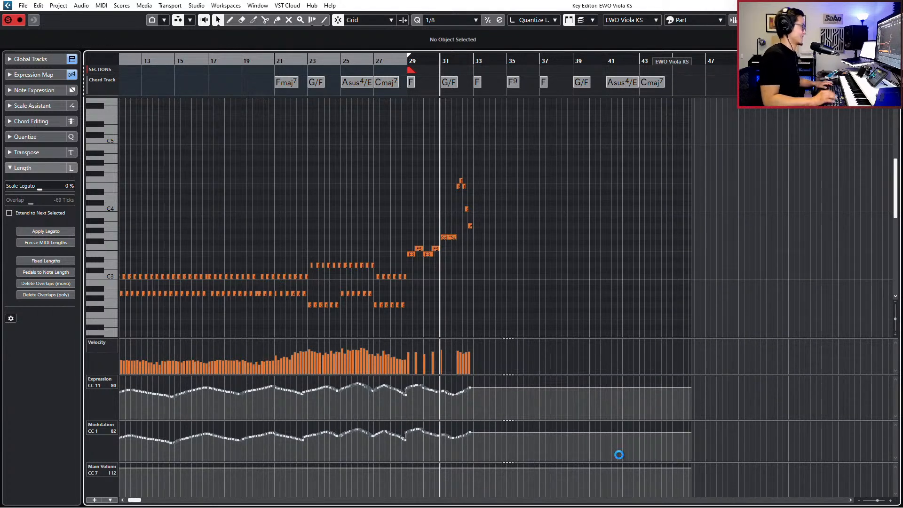
Play back the viola part around bars 29 to 32 to check the edited phrase
key(KP_Subtract)
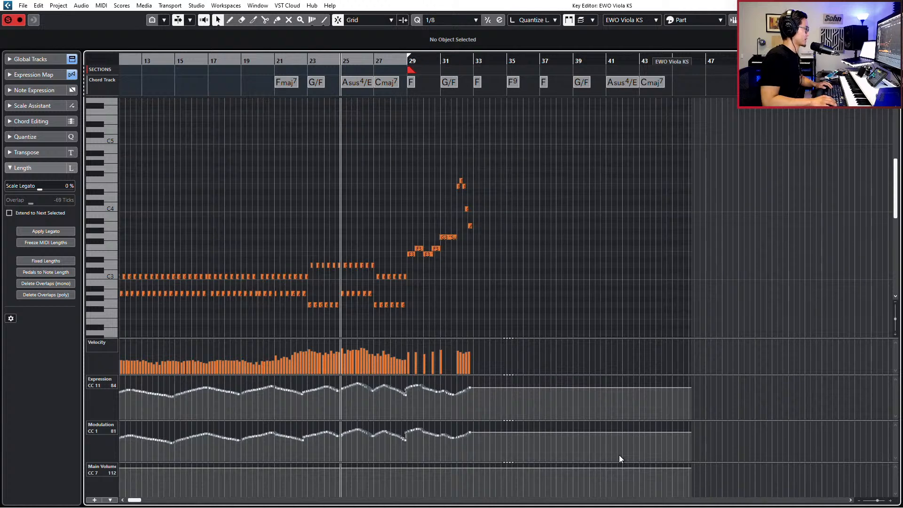
key(KP_Add)
key(KP_Subtract)
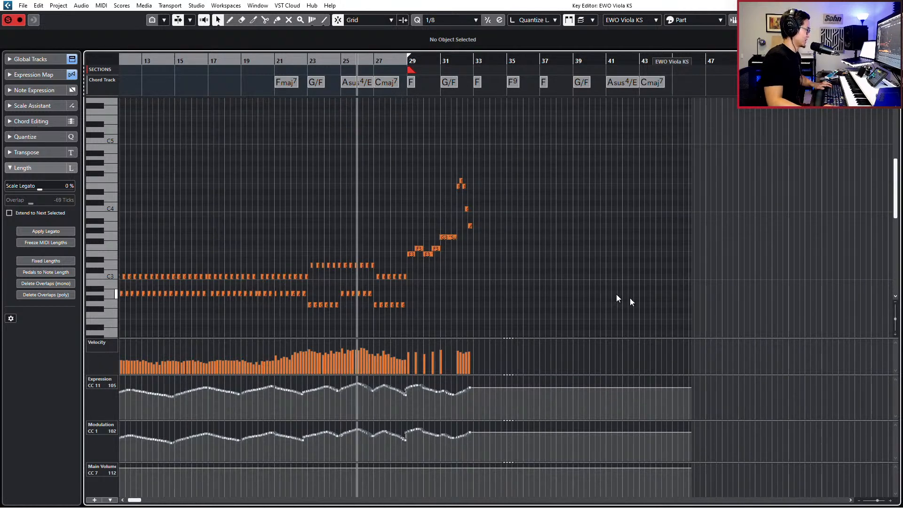
scroll(604, 294, up, 2)
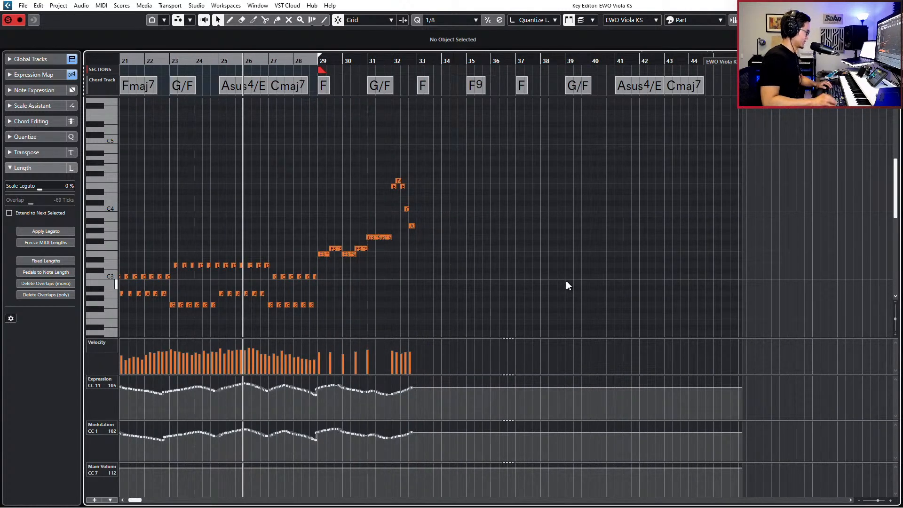
key(KP_Add)
key(KP_Add)
key(KP_Add)
key(space)
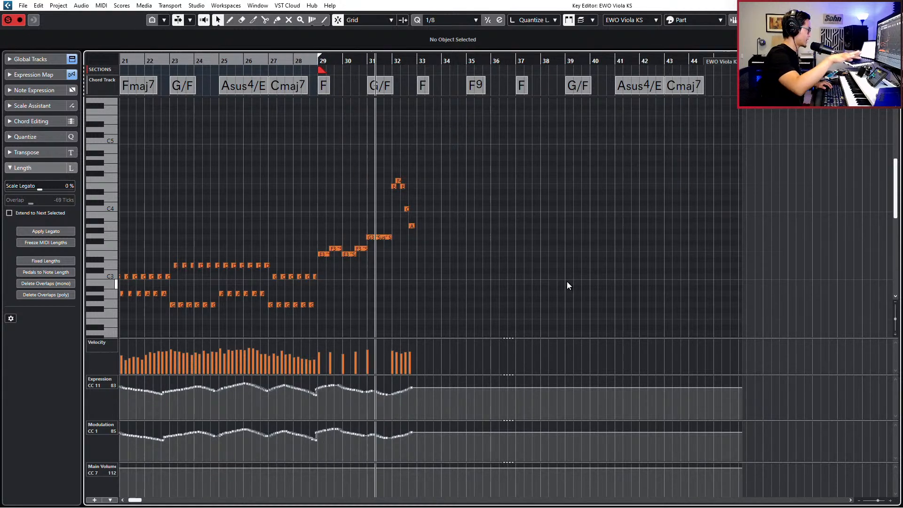
key(space)
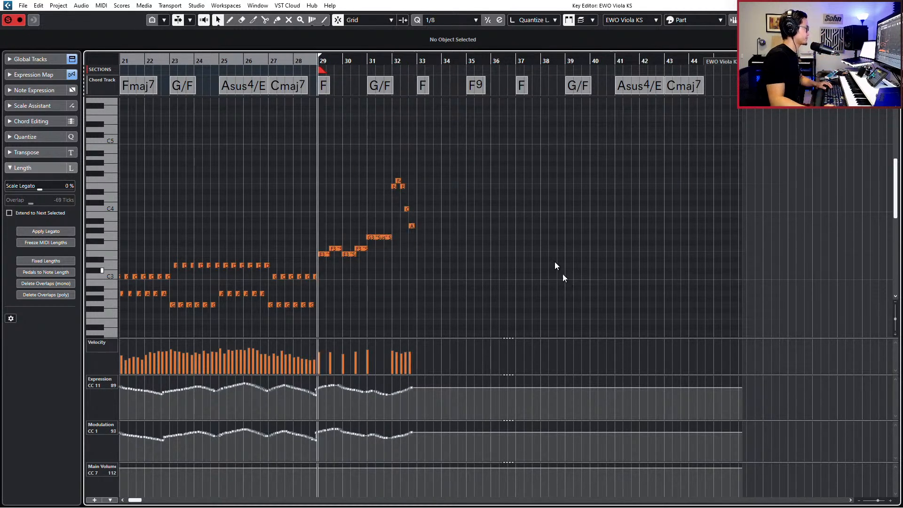
Set the articulation of the five short notes in bar 32 to Stac and audition the phrase from bar 29
drag(445, 147, 387, 219)
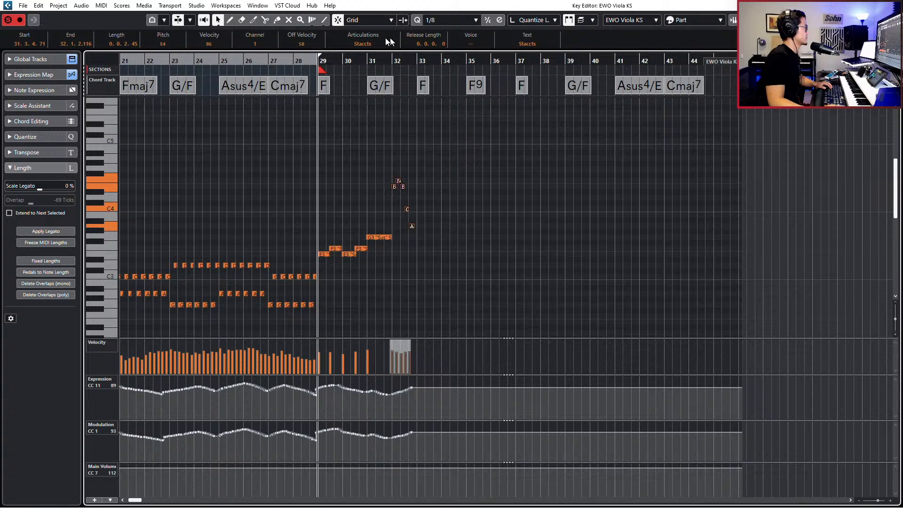
click(371, 45)
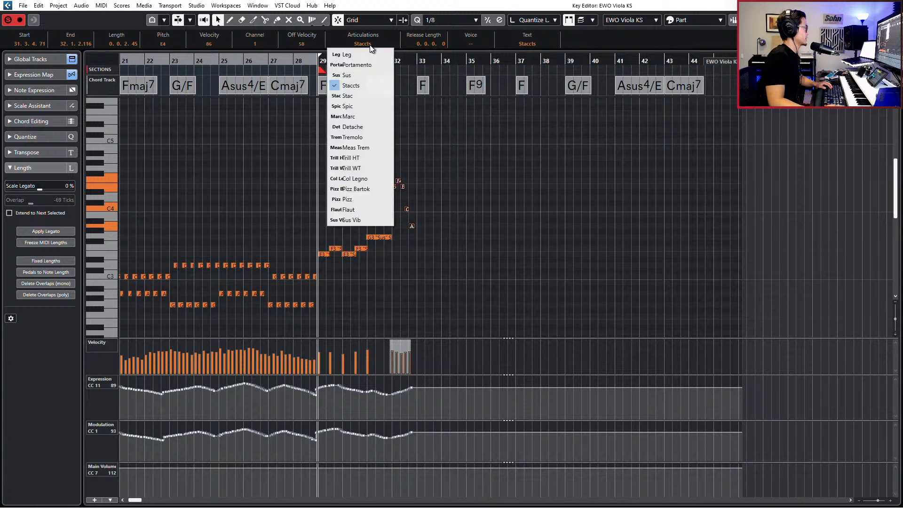
click(371, 93)
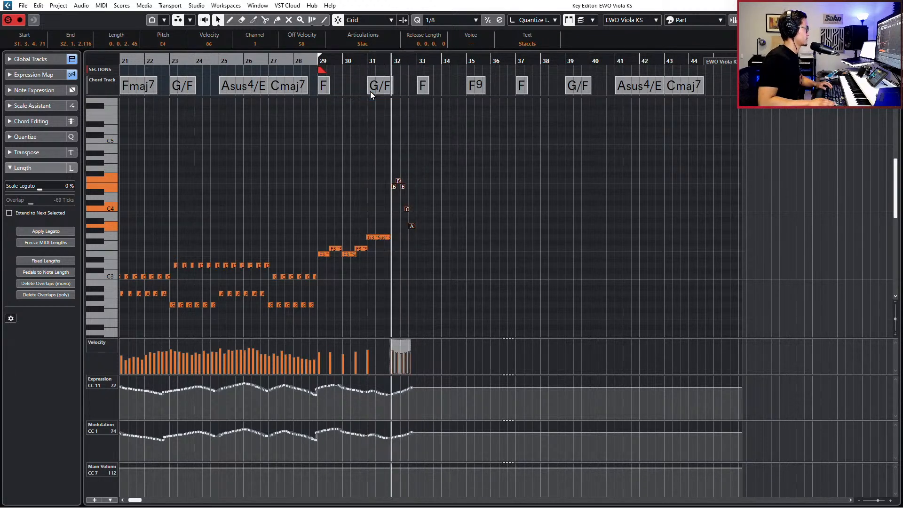
key(space)
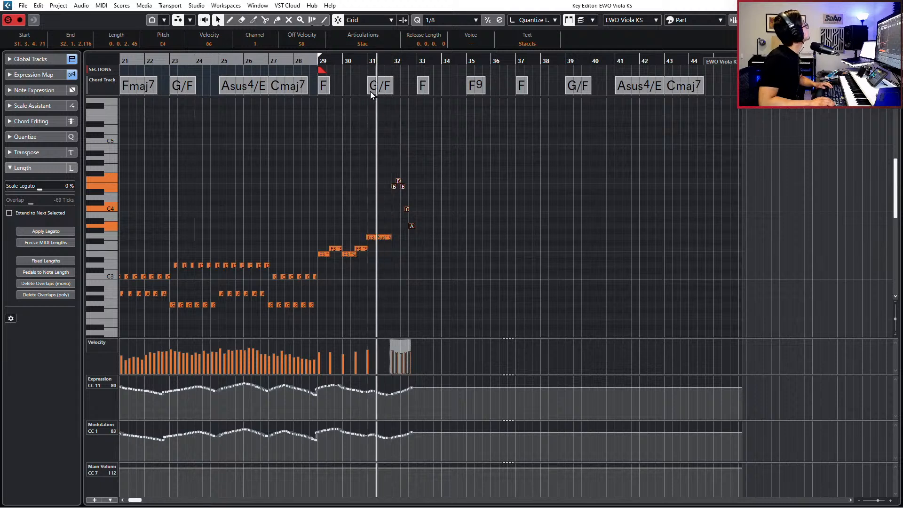
key(space)
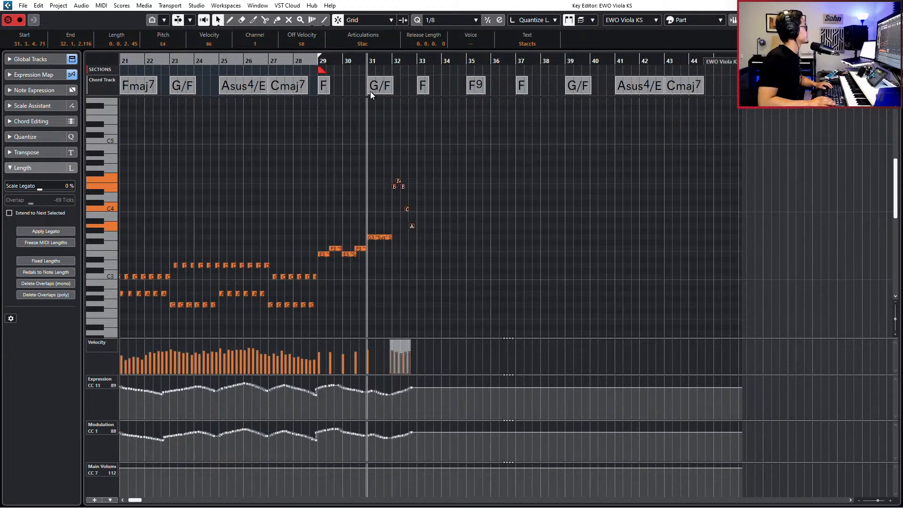
key(KP_Subtract)
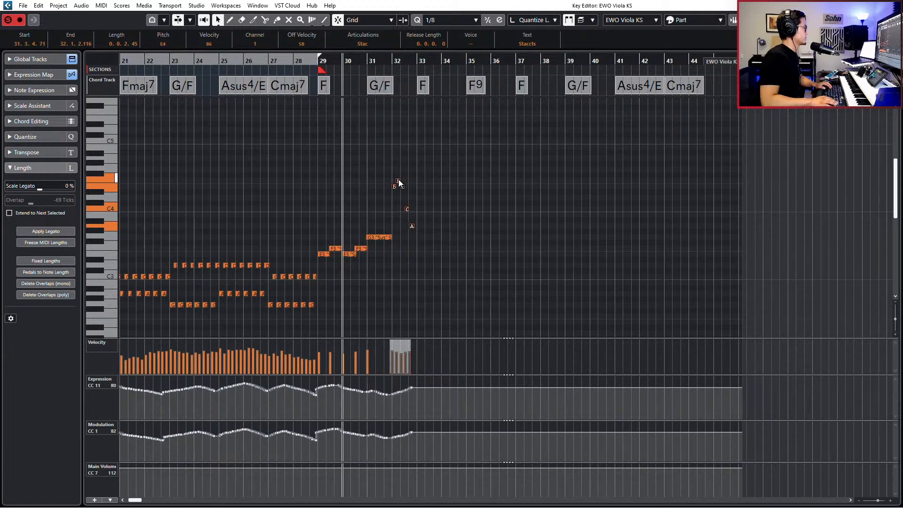
key(KP_Subtract)
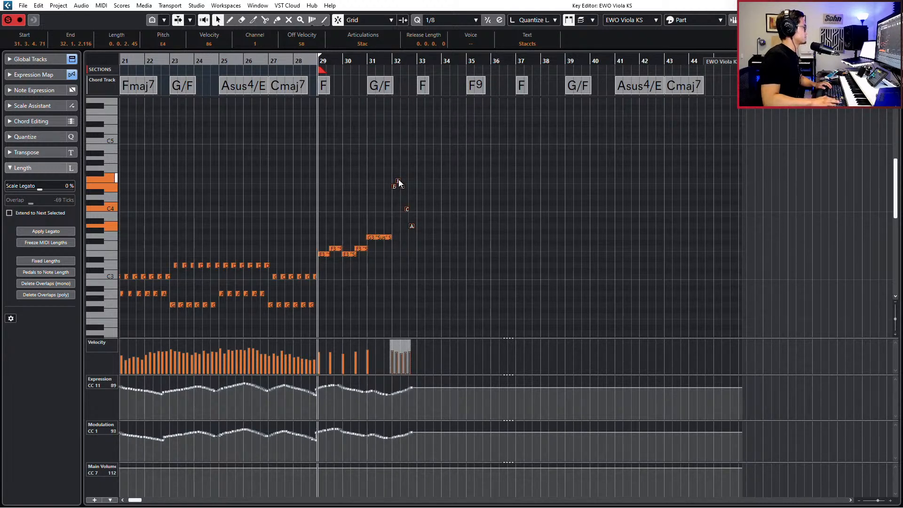
Change the articulation of the five short notes in bar 32 to Staccts and audition the lead-in from around bar 27
click(361, 43)
click(369, 85)
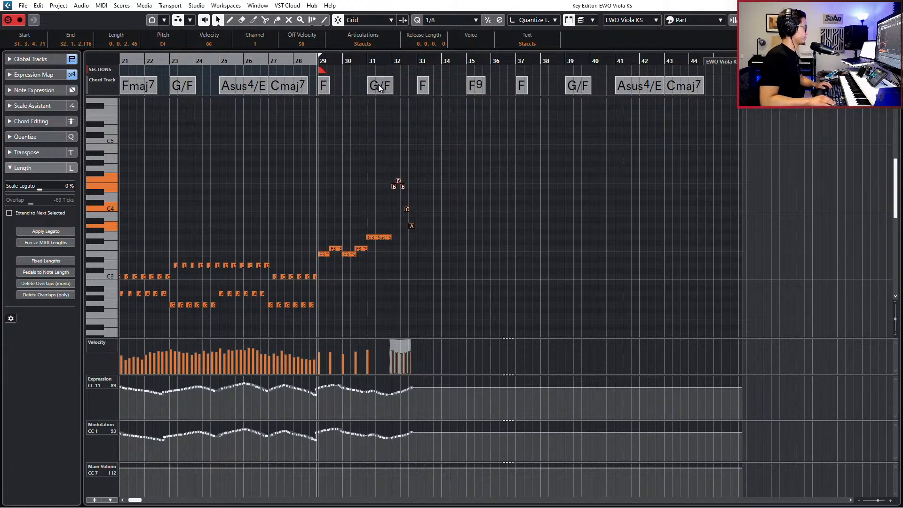
key(KP_Subtract)
key(KP_Subtract)
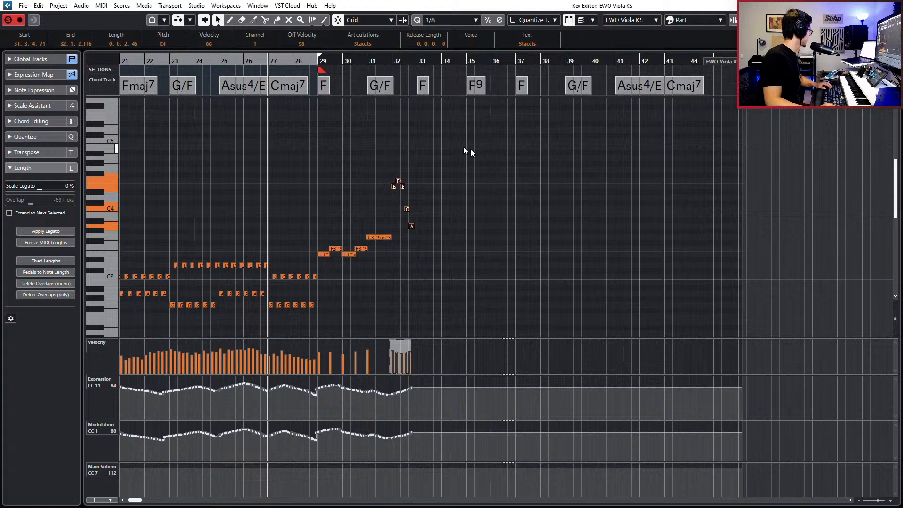
key(KP_Add)
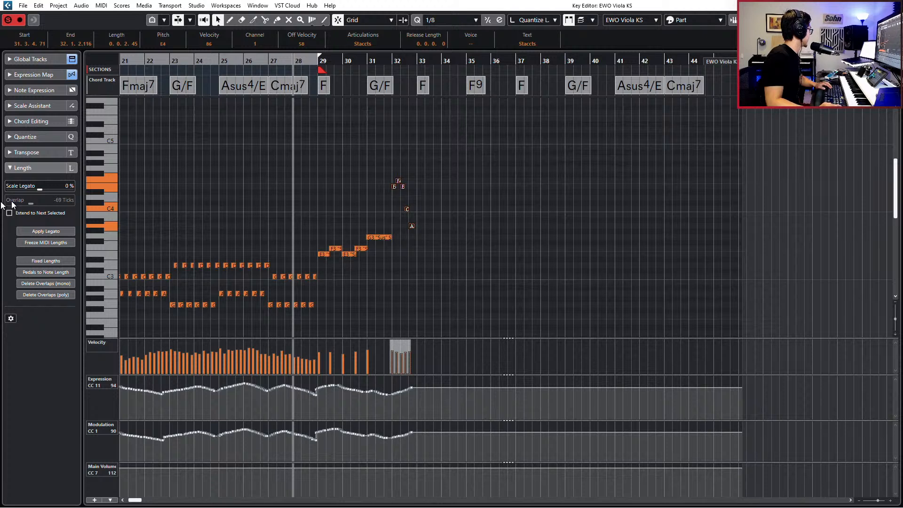
click(665, 255)
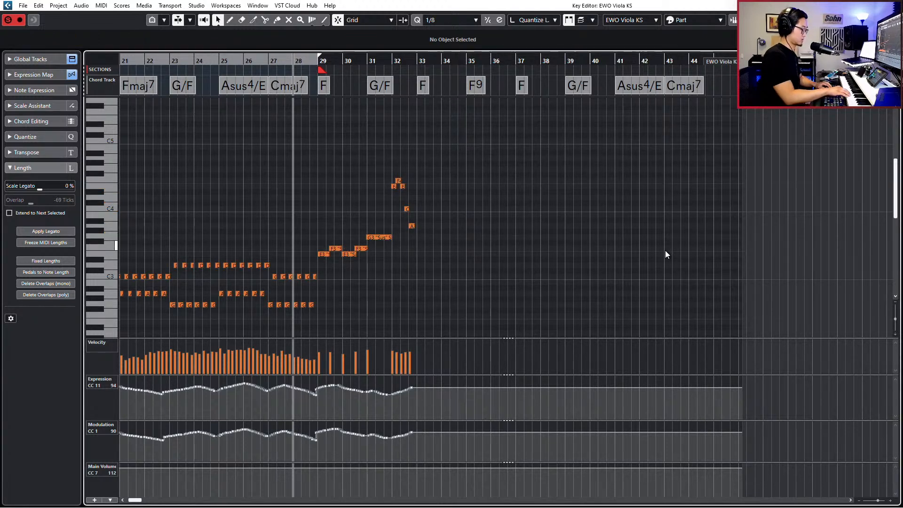
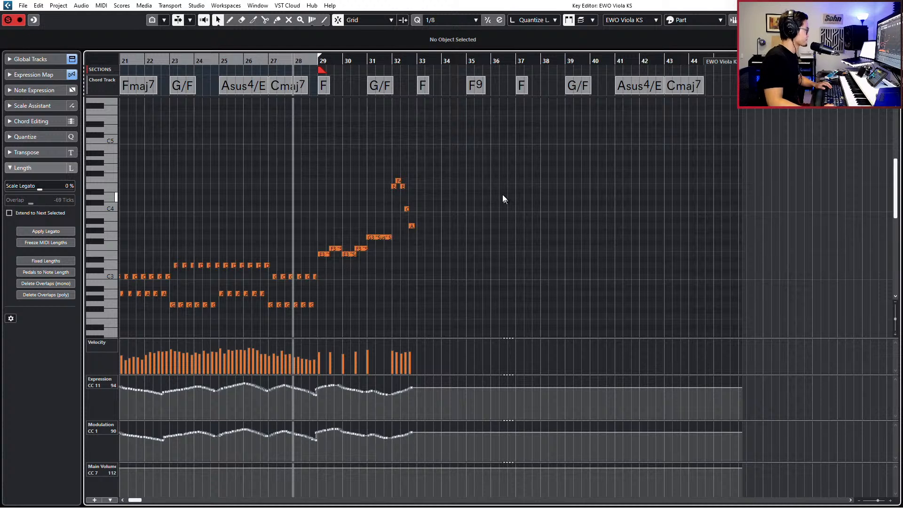
Duplicate the whole phrase from bars 29–32 into bars 33–36 and nudge the copied notes into line with the bar
key(space)
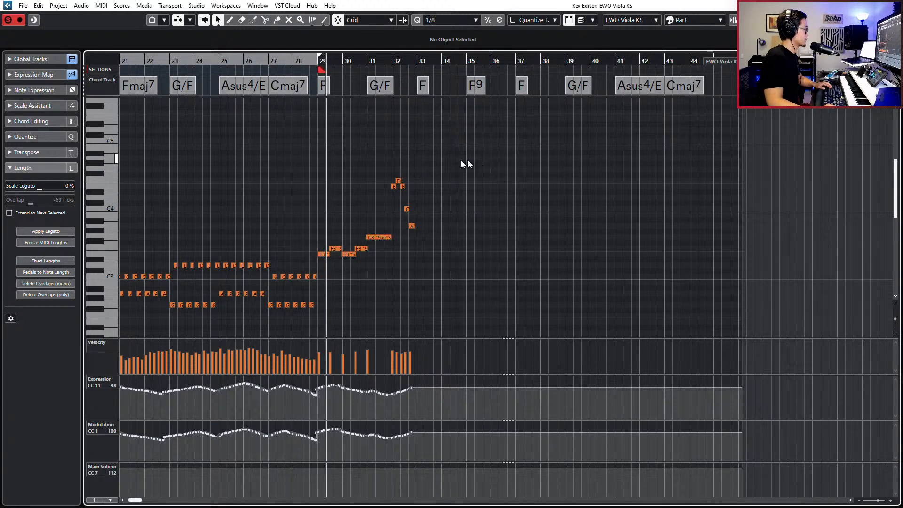
drag(460, 160, 316, 257)
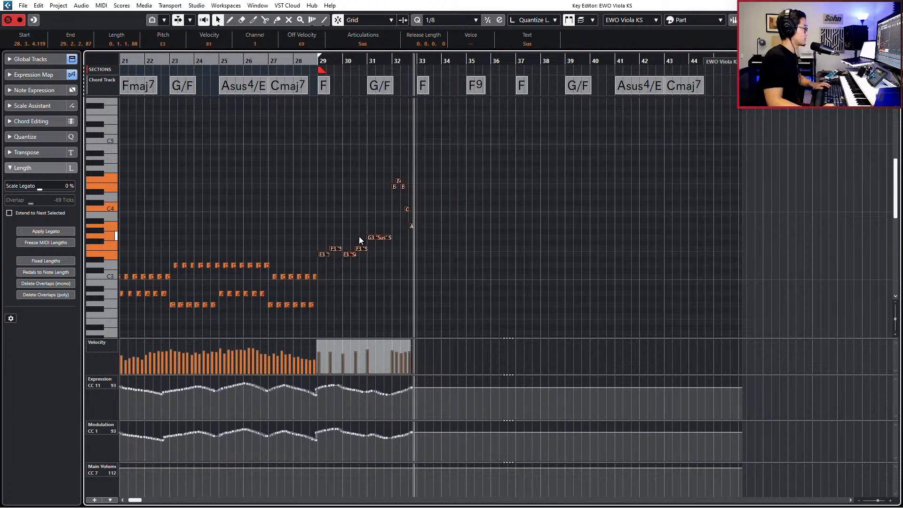
key(alt+d)
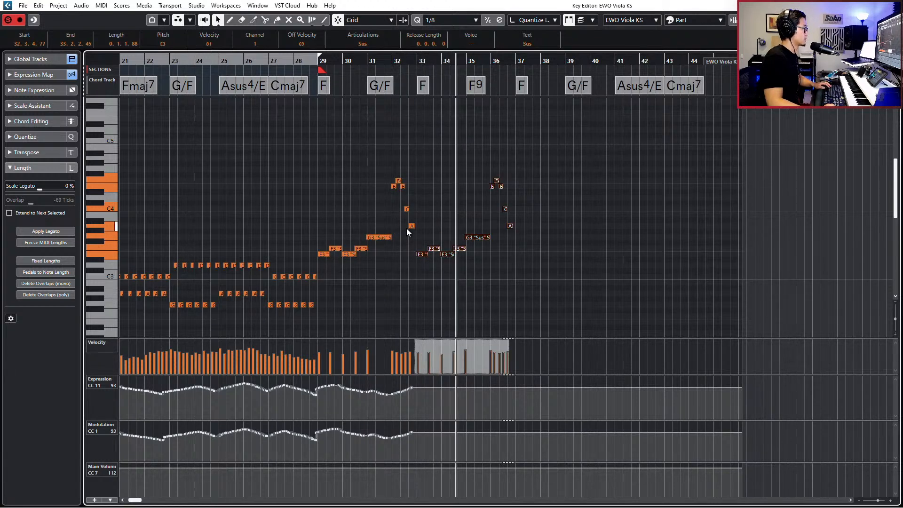
key(h)
drag(470, 236, 472, 236)
key(space)
scroll(526, 217, down, 1)
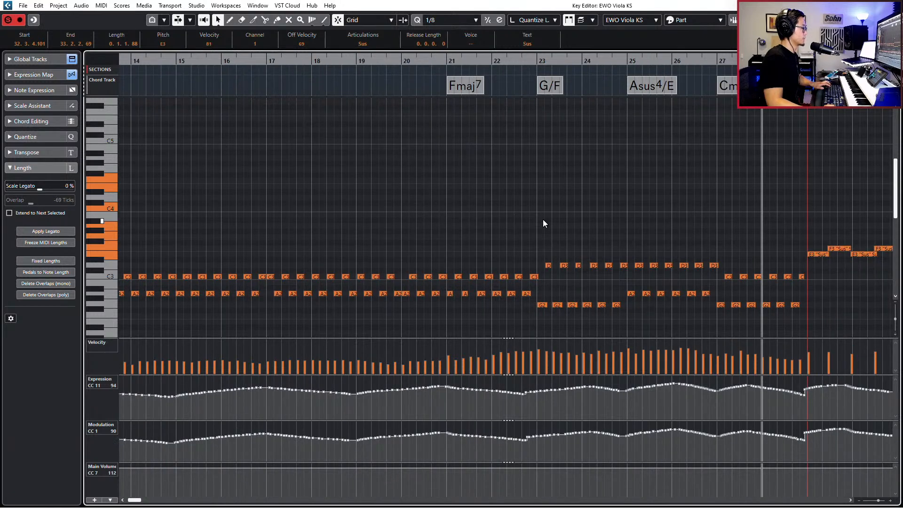
scroll(543, 219, down, 2)
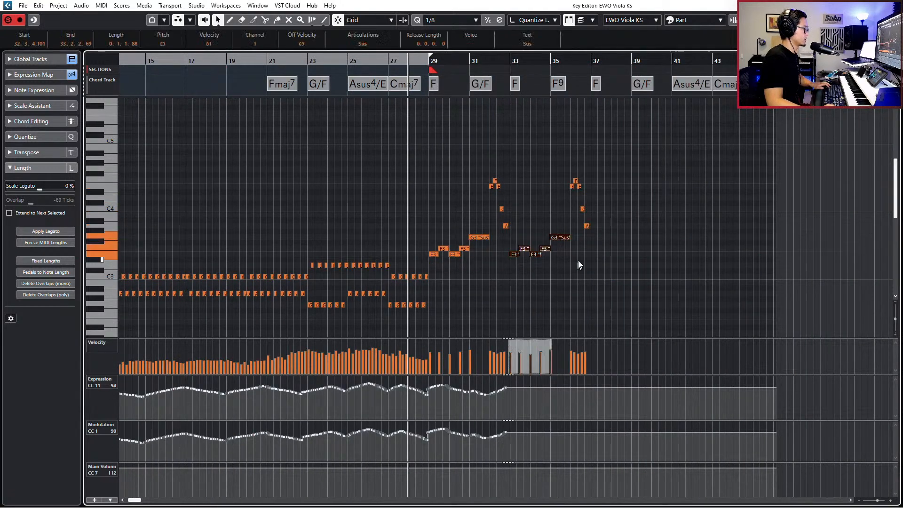
Paste a copy of the five sustained notes from bars 33–35 at 37.1.1.0
key(n)
key(n)
key(n)
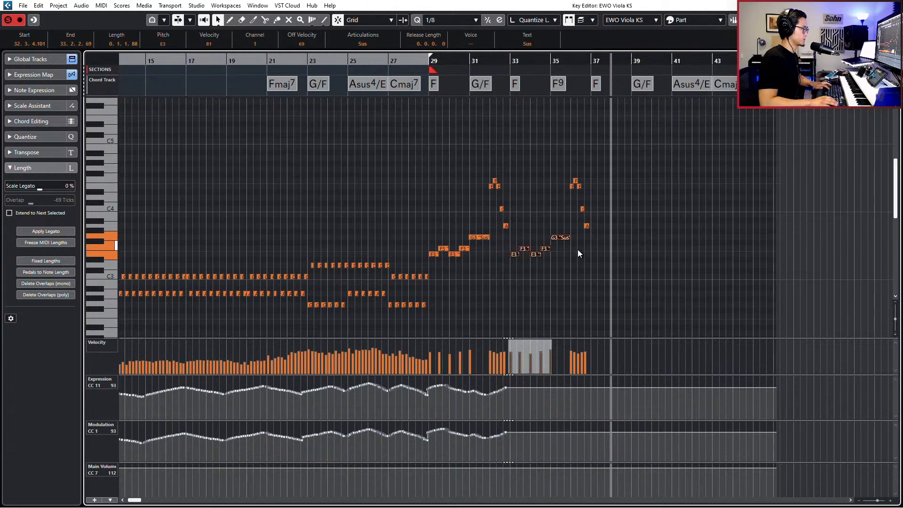
key(KP_Subtract)
key(ctrl+v)
key(KP_Subtract)
key(KP_Add)
key(space)
Lengthen the sustained G3 note in bar 39 so that it lasts until bar 41
scroll(577, 232, up, 2)
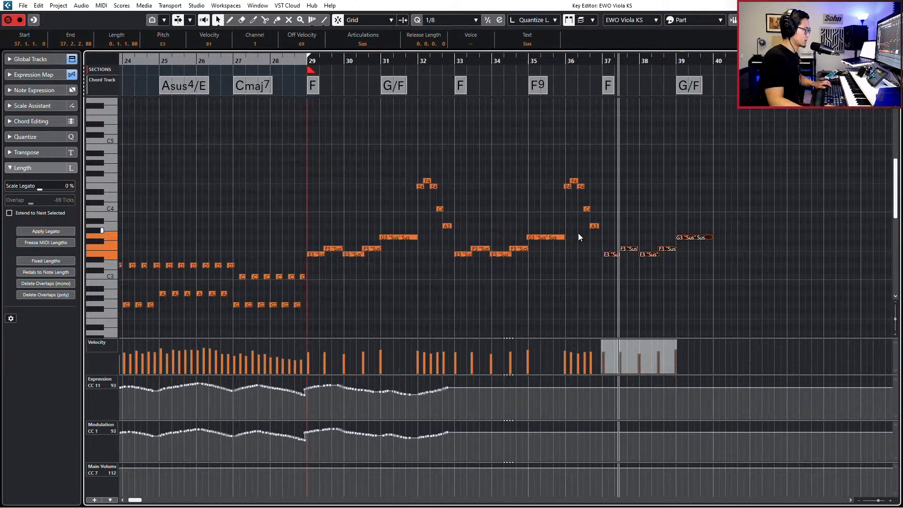
scroll(615, 216, down, 1)
scroll(616, 215, right, 2)
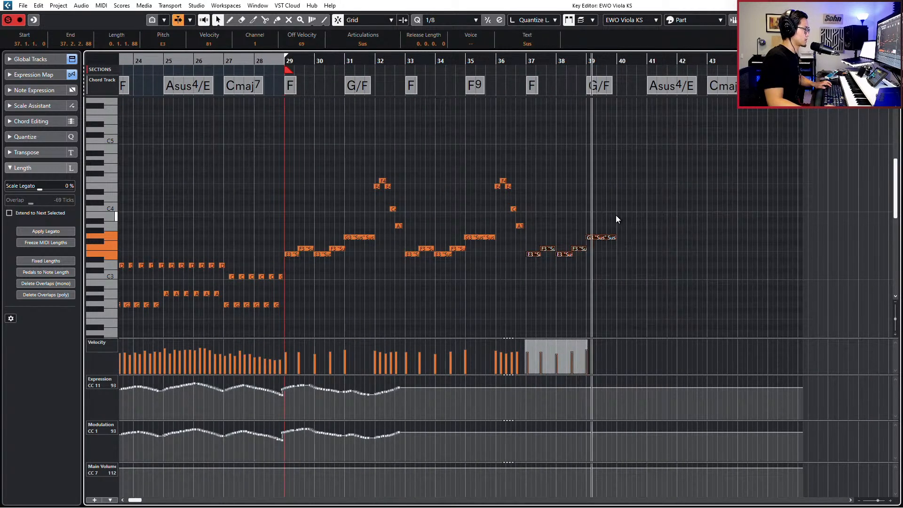
click(605, 238)
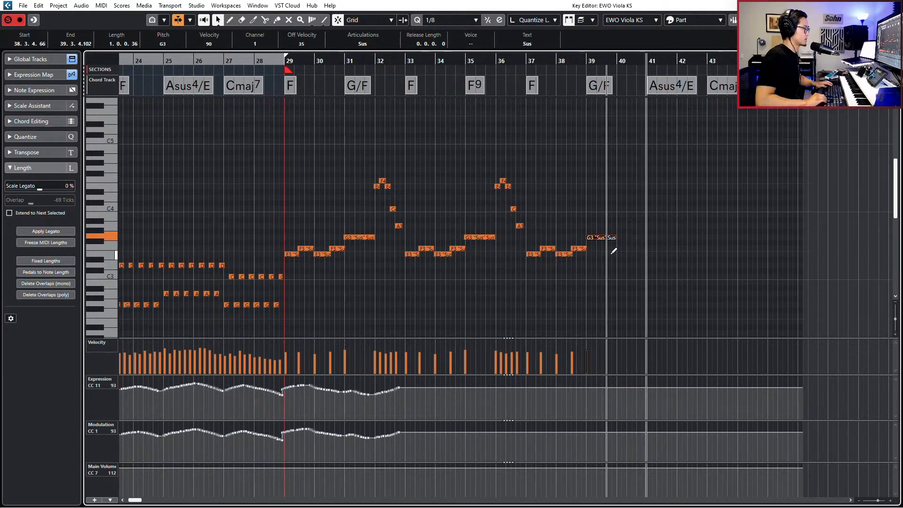
key(alt+shift+Right)
key(space)
click(620, 215)
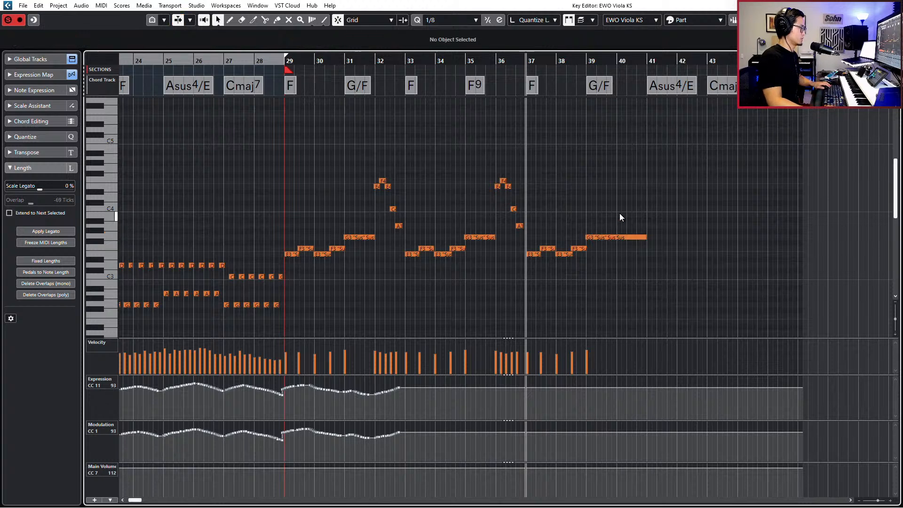
Duplicate the long G3 note into bar 41 and transpose the copy to E3
click(618, 237)
key(ctrl+d)
key(Up)
key(Up)
key(l)
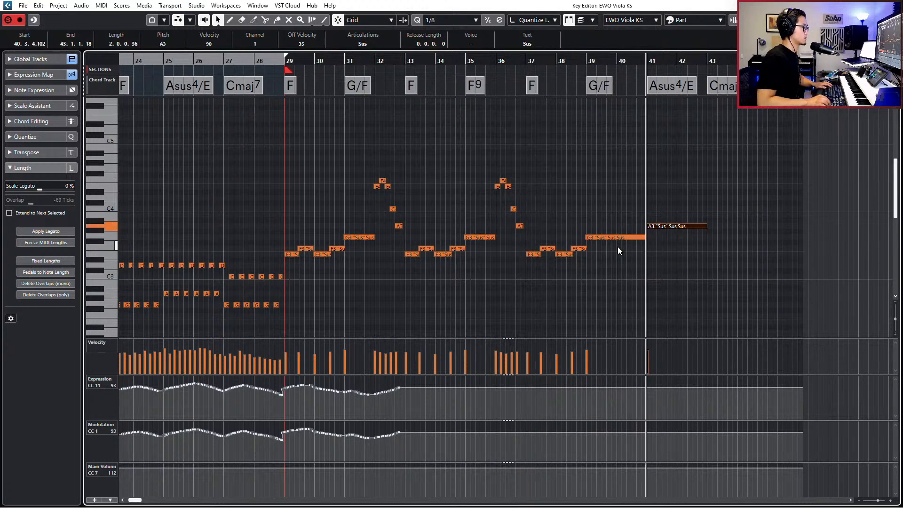
key(Down)
key(Down)
key(Down)
key(Down)
key(Down)
key(space)
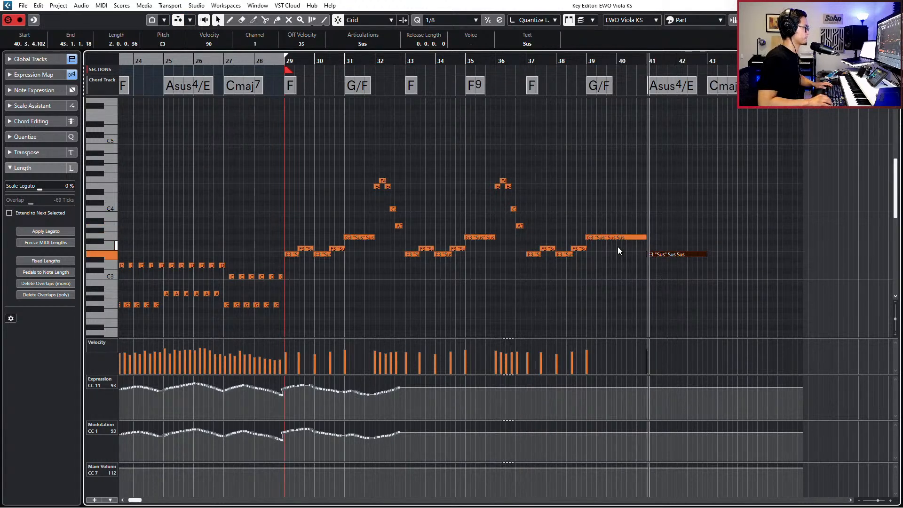
Duplicate the long E3 note into bar 43 and shorten the bar 41 original to end at 42.3.4.88
key(ctrl+d)
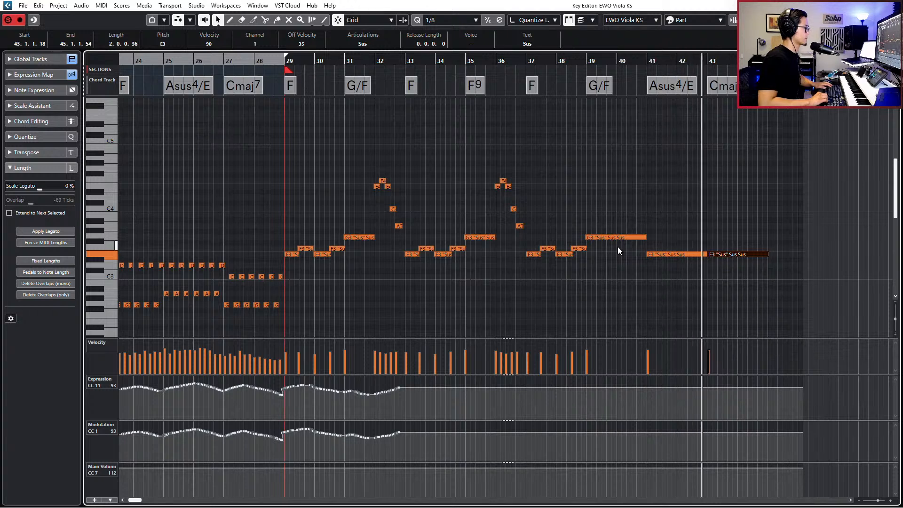
click(703, 253)
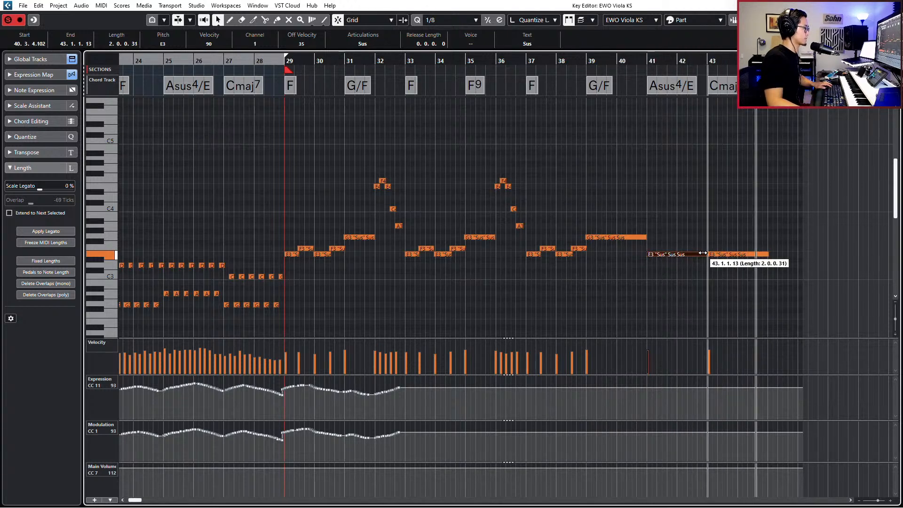
key(space)
Record a pass of Expression and Modulation controller data from the end of bar 32 through the last long note
key(KP_Subtract)
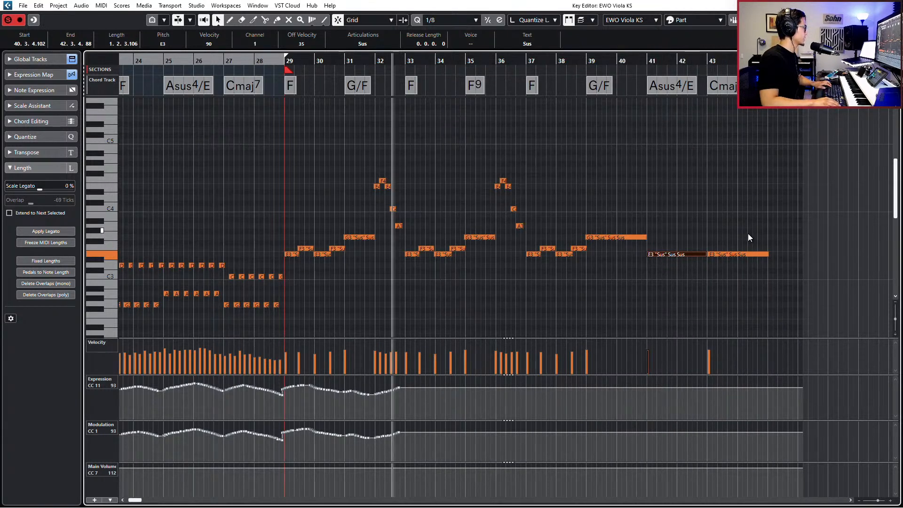
key(space)
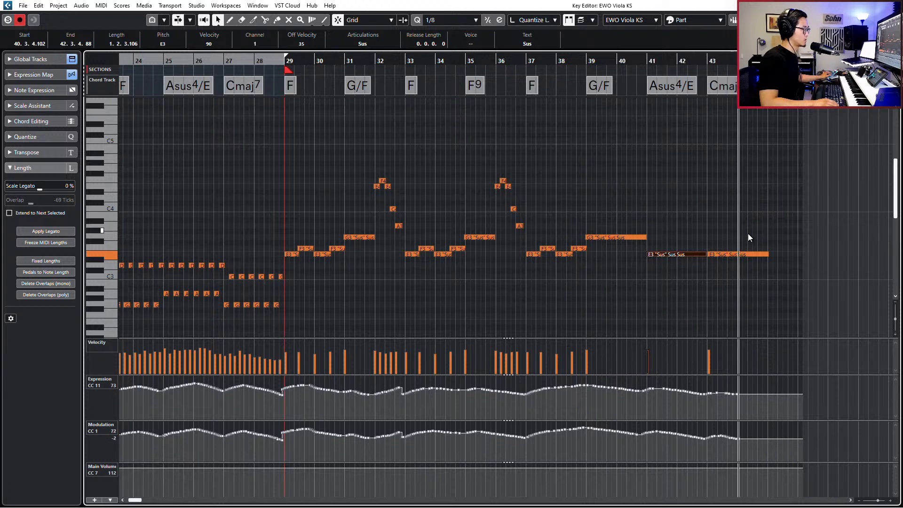
key(space)
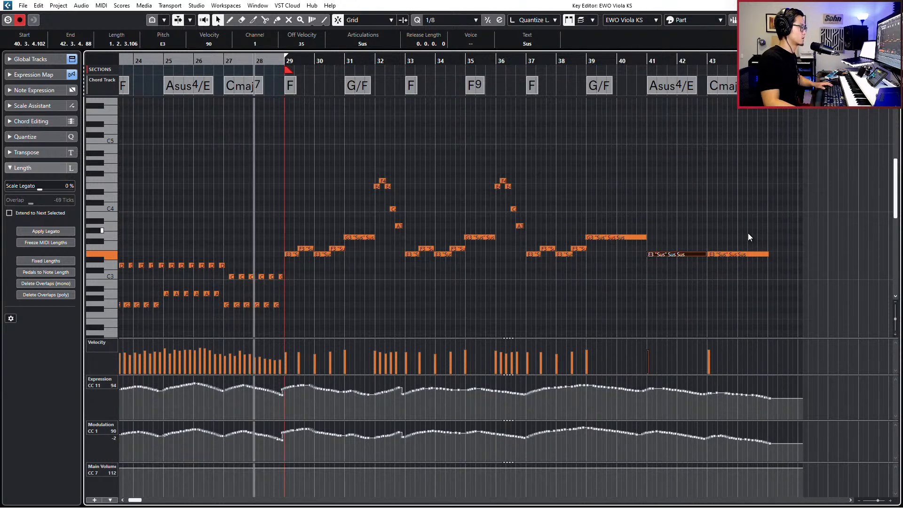
Transpose the last long note down to C3 and quantize it to start at 43.1.1.0
click(747, 253)
key(Down)
key(Down)
key(Down)
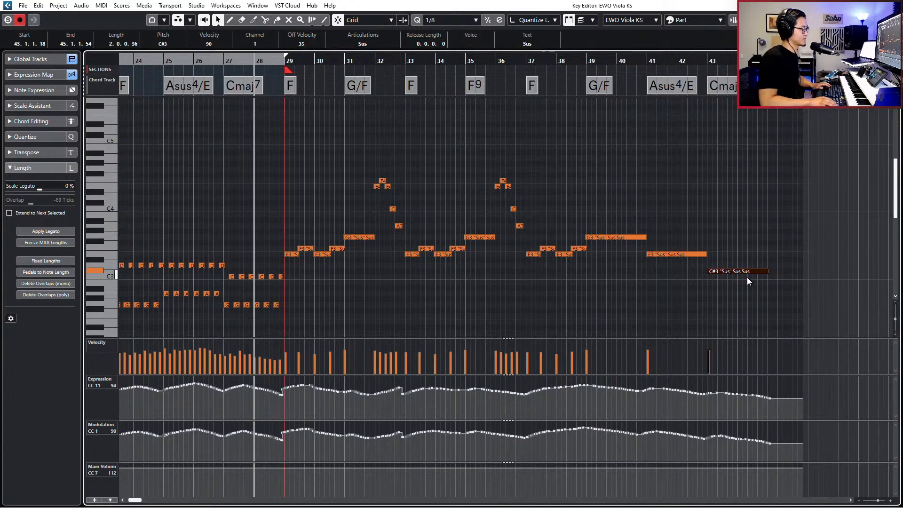
key(Down)
key(q)
key(l)
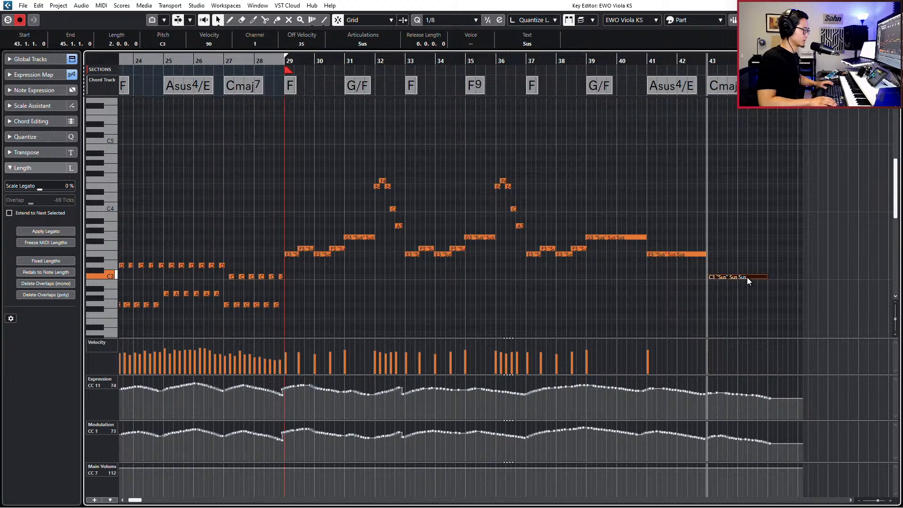
Audition the last long note in bar 43 and lower its pitch to B2
key(space)
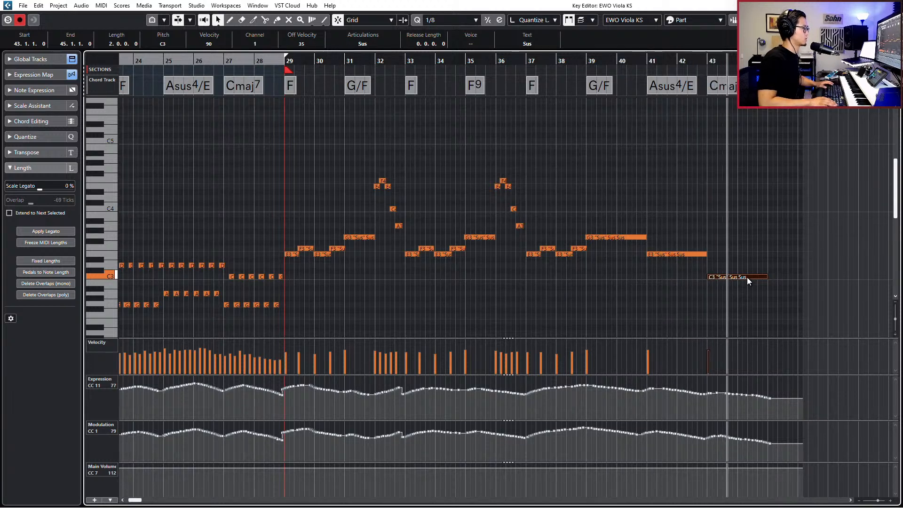
key(space)
key(KP_Subtract)
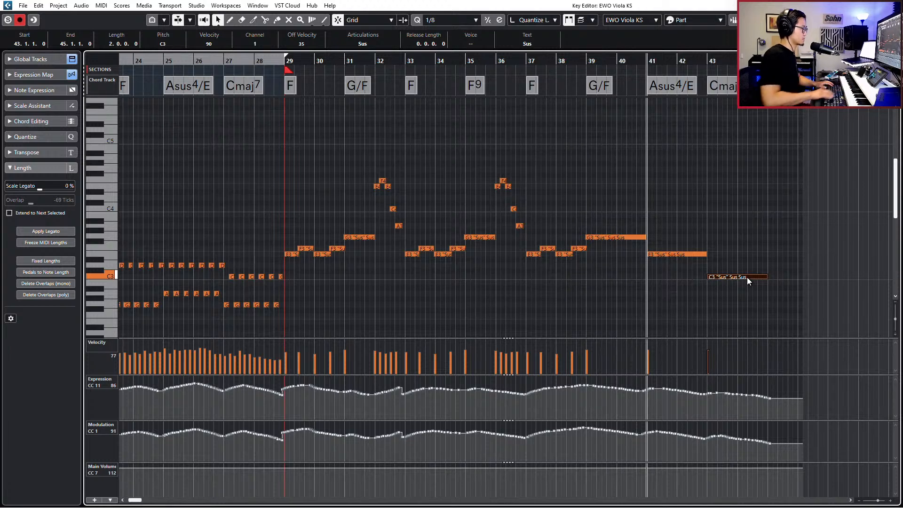
key(Down)
Record new Expression and Modulation data under the final long notes and smooth both curves just before bar 43
key(space)
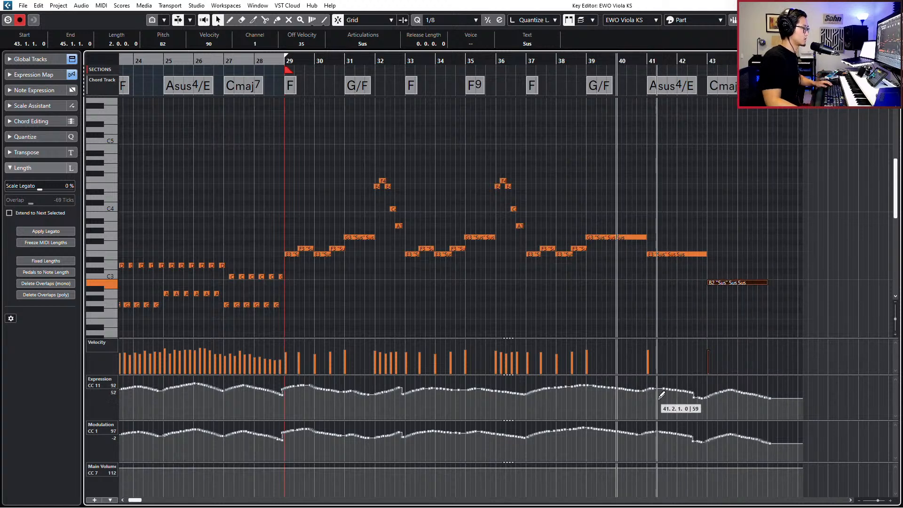
drag(689, 392, 711, 394)
drag(689, 434, 707, 441)
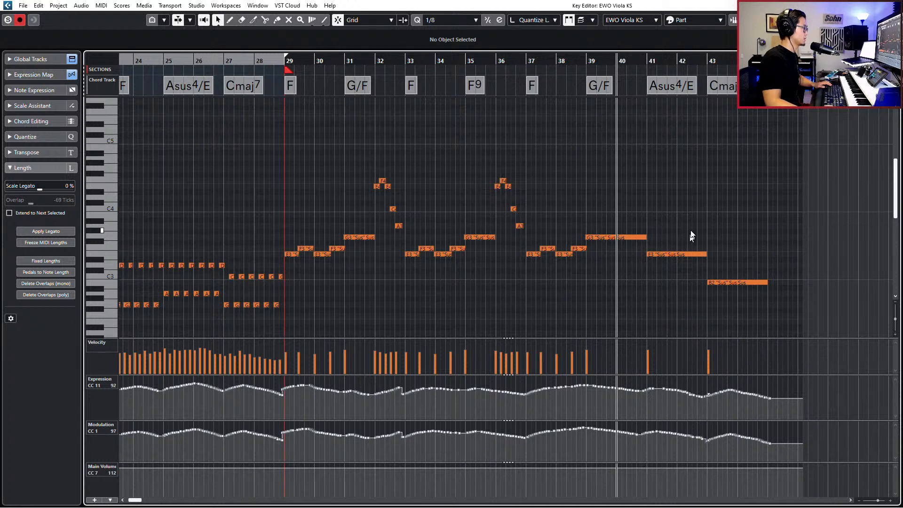
Raise the sustained G3 note in bar 35 to A3 and play back the phrase around it
click(290, 254)
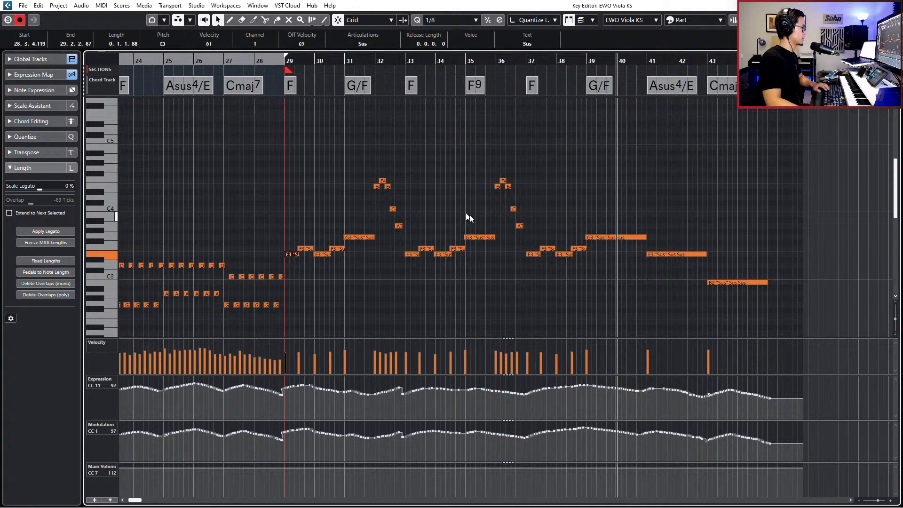
click(479, 237)
key(Up)
key(Up)
key(alt+space)
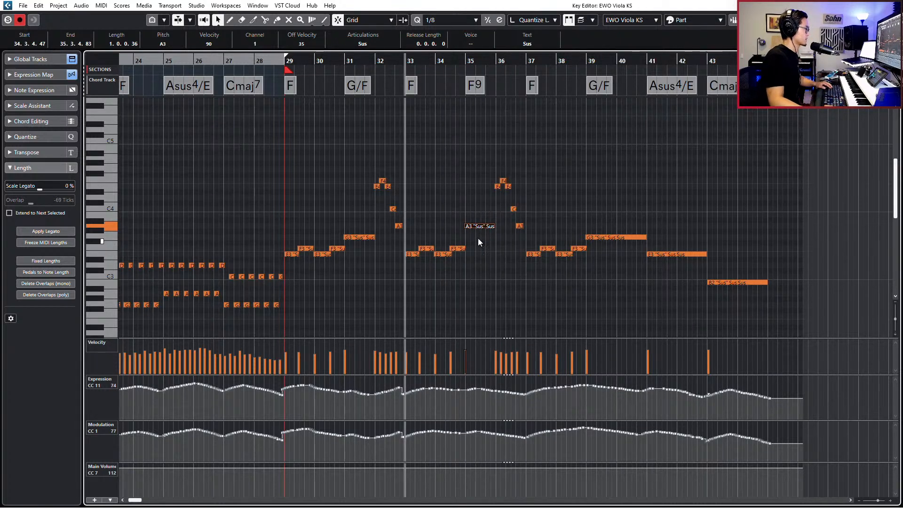
Close the viola part and open the EWO Cello KS part for editing around bars 29 to 39
key(Return)
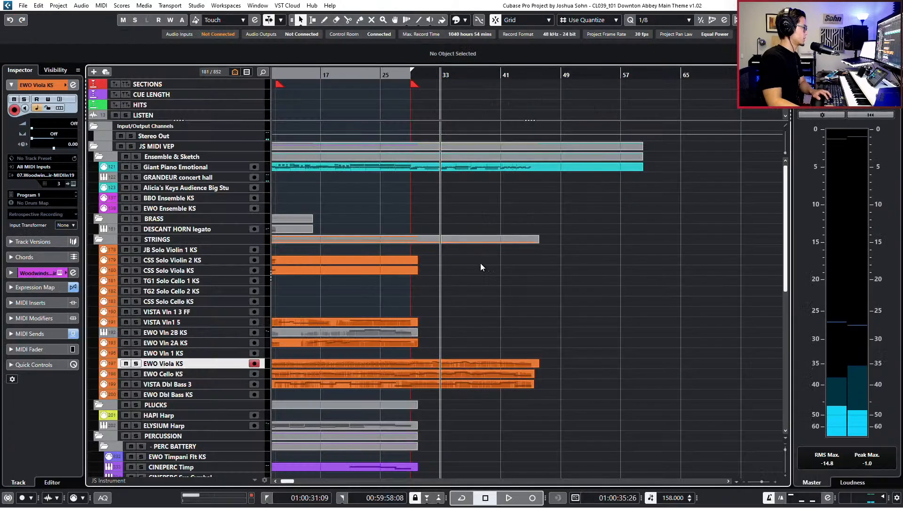
double_click(463, 375)
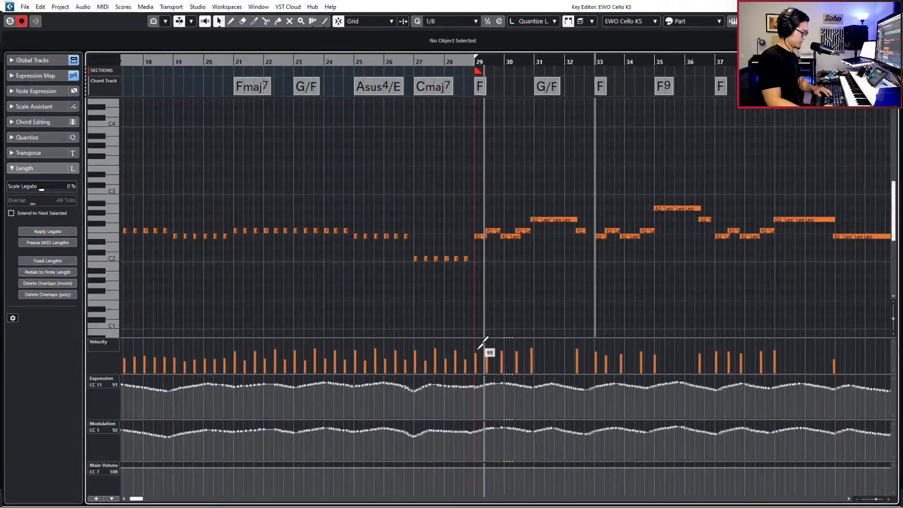
key(h)
key(h)
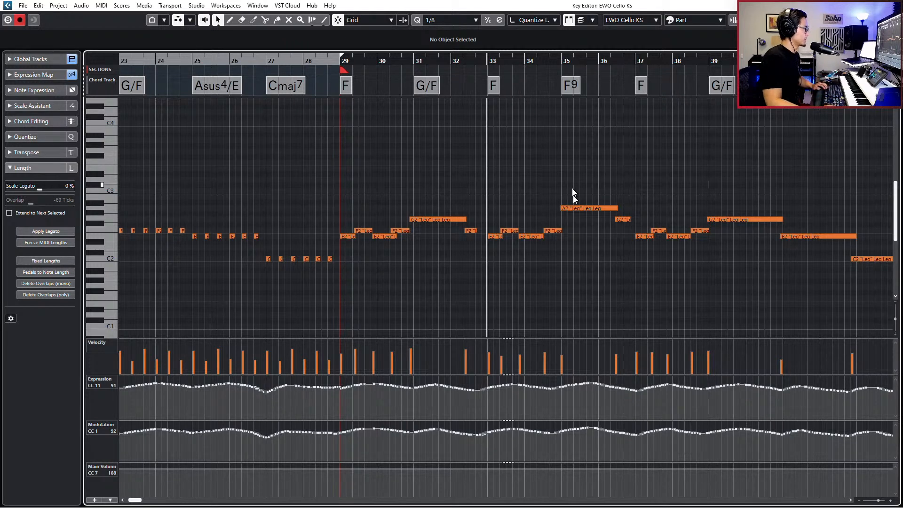
Transpose the long A2 cello note in bar 35 down to F2
click(574, 210)
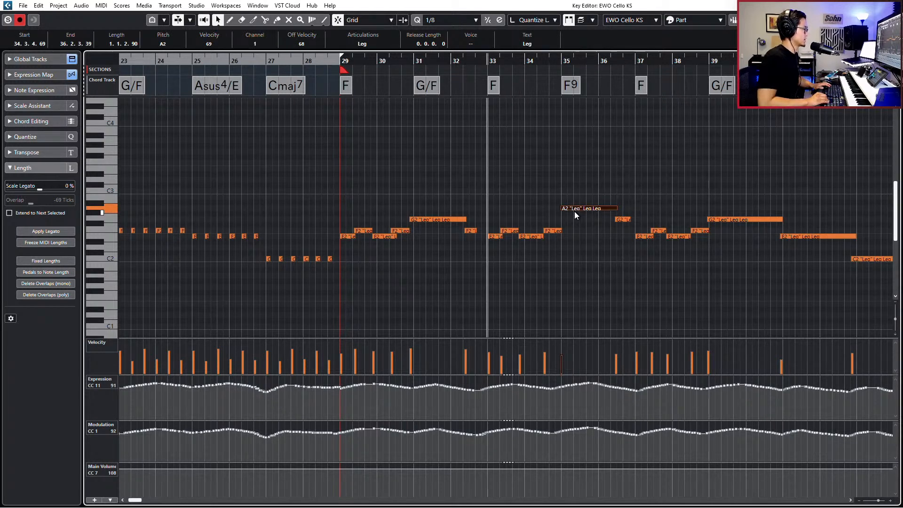
key(Down)
key(Down)
key(Down)
key(Down)
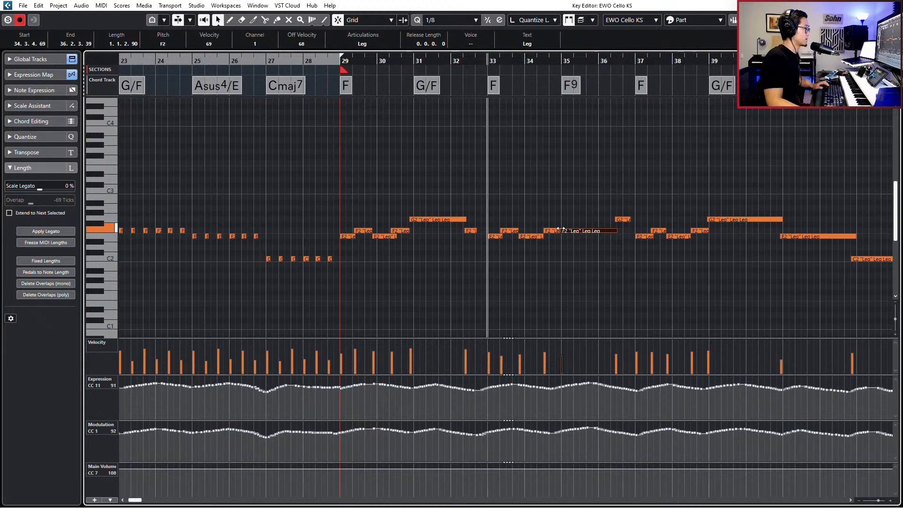
Shorten the F2 cello note just before bar 35 so it ends at 34.3.4.5, clear of the following long note
click(557, 231)
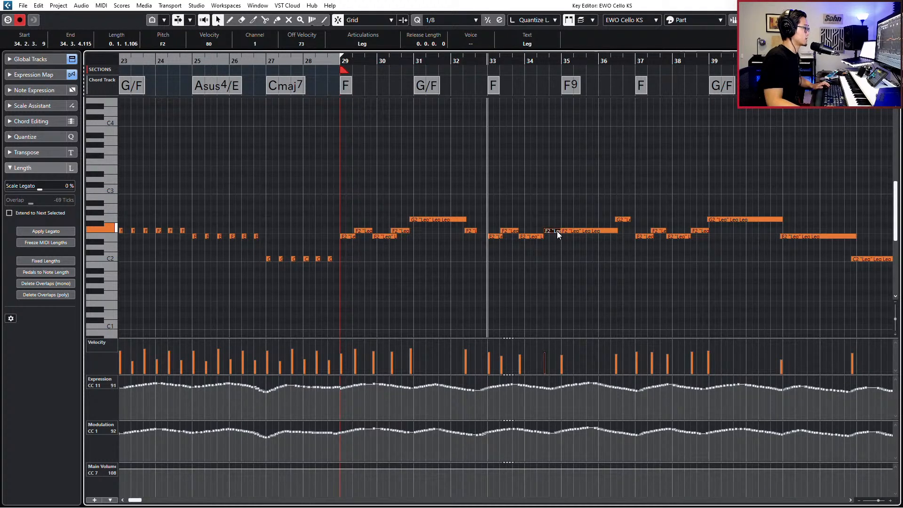
drag(558, 230, 556, 231)
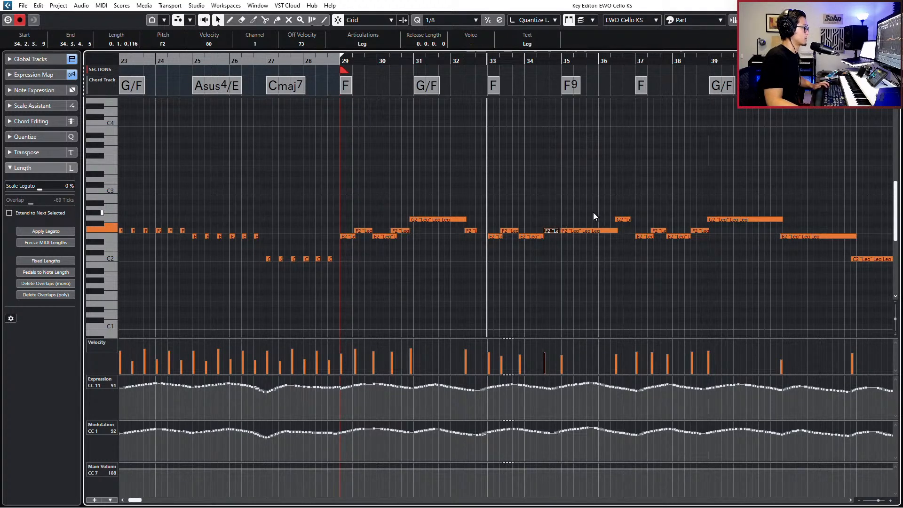
scroll(595, 224, up, 2)
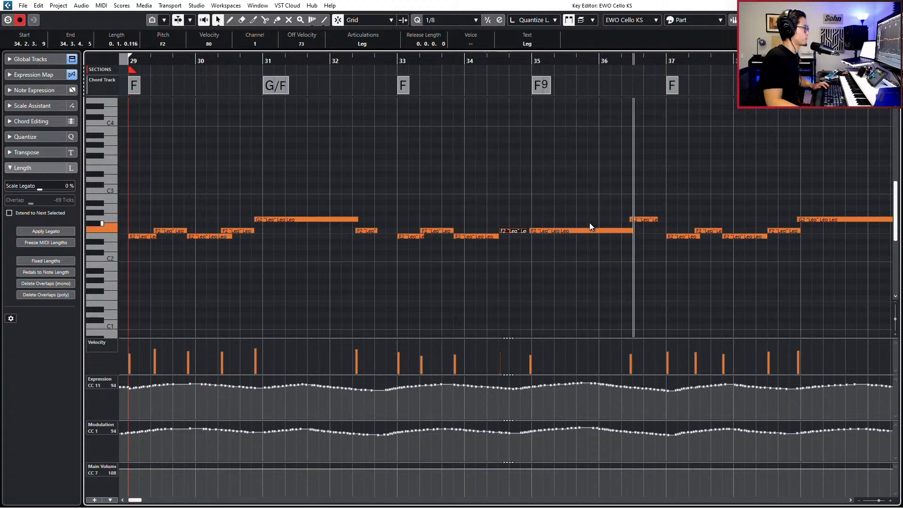
Transpose the long cello note in bar 35 up to G2 as a trial, and settle it on E2
click(584, 230)
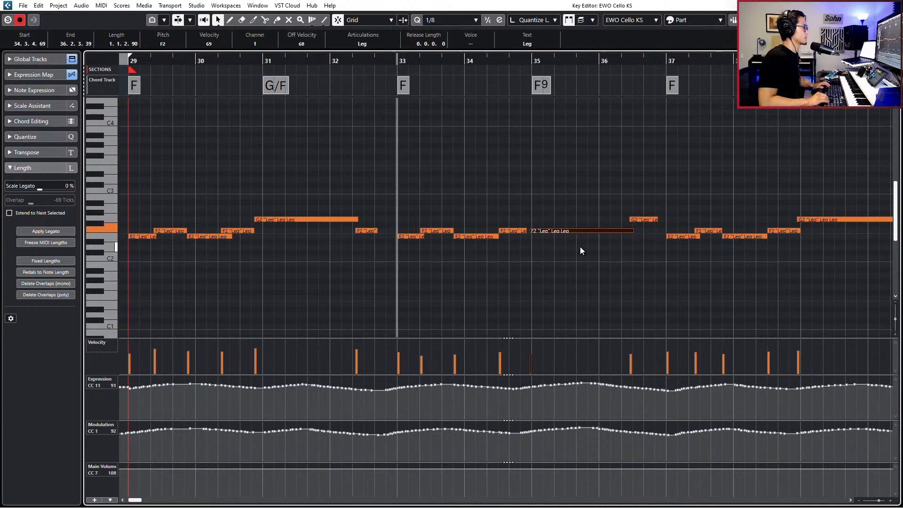
key(Up)
key(Up)
key(Up)
key(Up)
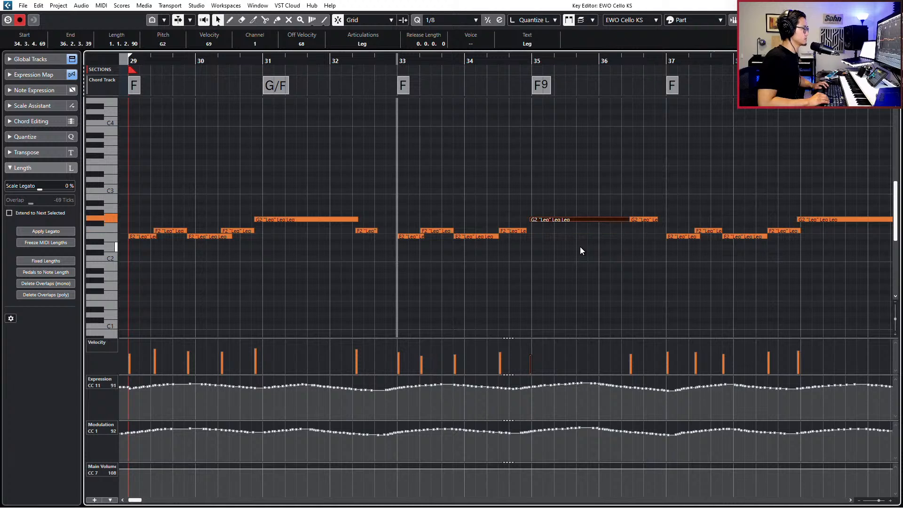
key(Down)
key(Down)
key(Down)
key(Down)
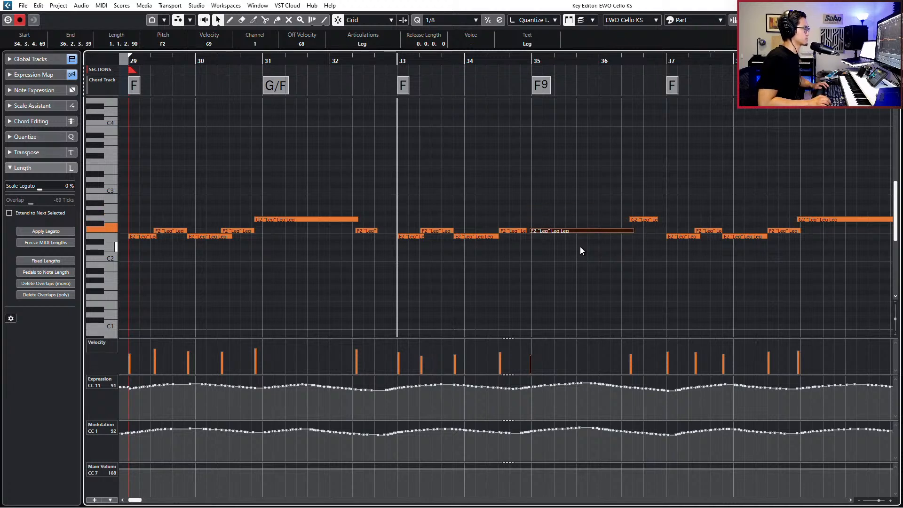
key(Down)
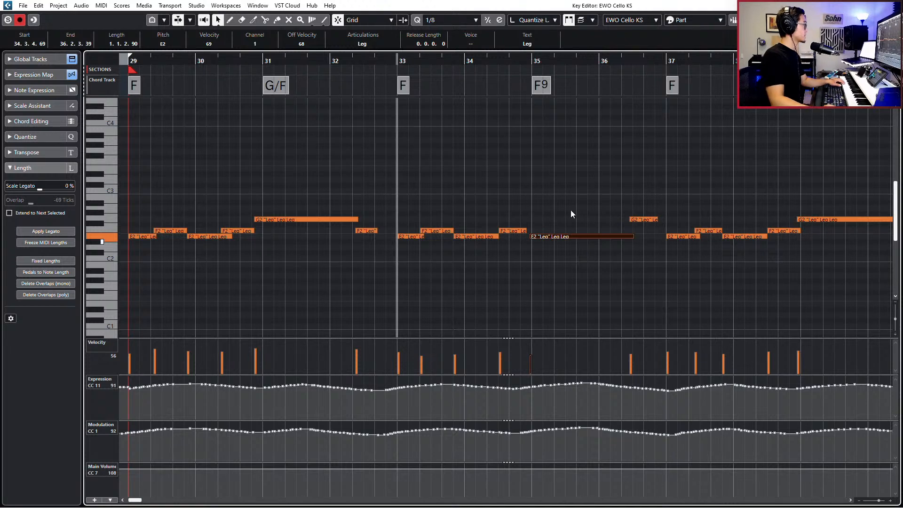
Change the articulation of the long E2 cello note in bar 35 from legato to Sus
click(369, 21)
double_click(382, 6)
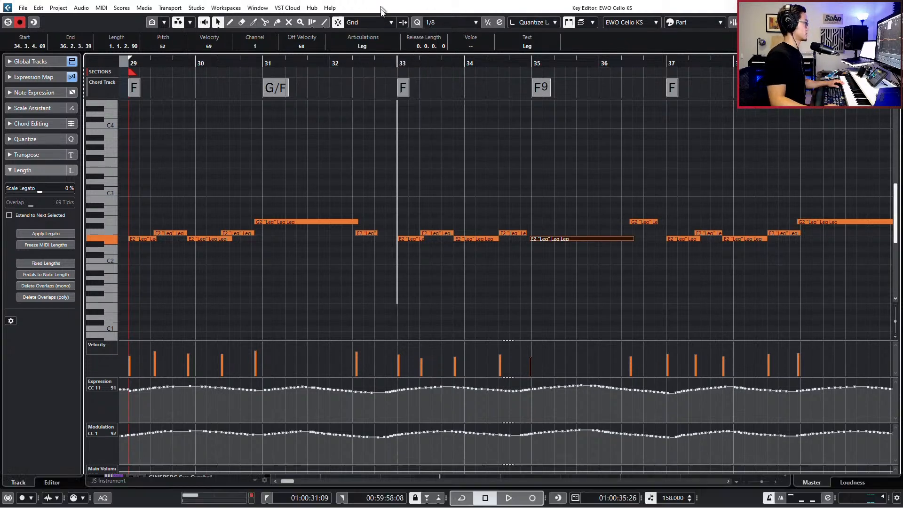
click(368, 66)
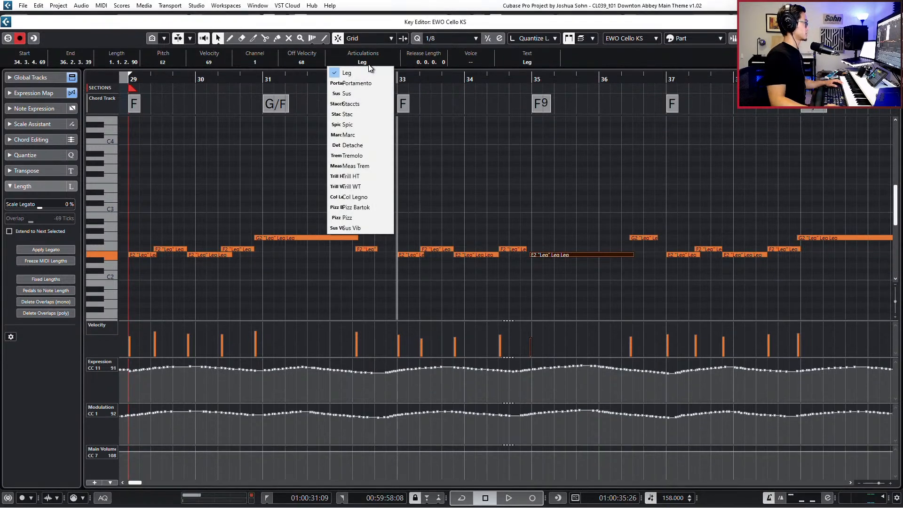
click(366, 99)
double_click(437, 22)
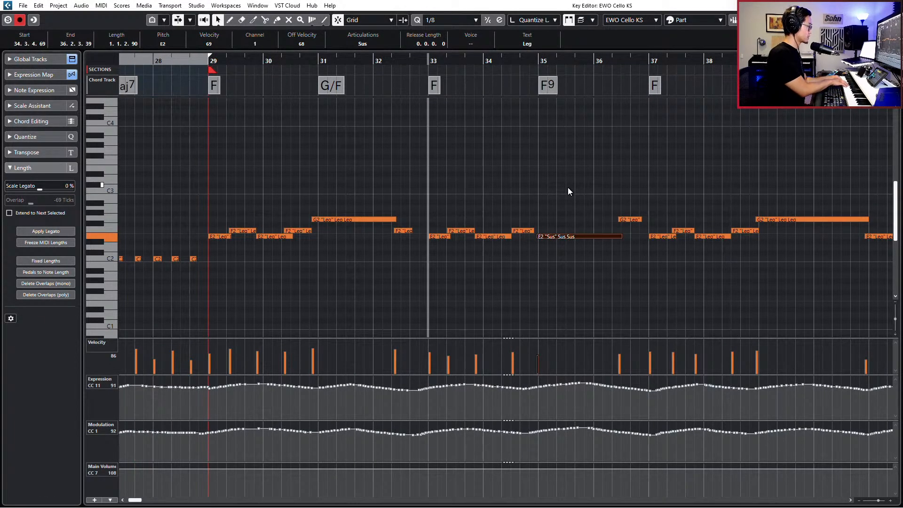
Play back the cello phrase from bar 33 repeatedly to check the long sustained note in bar 35
drag(568, 187, 580, 252)
key(l)
key(space)
key(space)
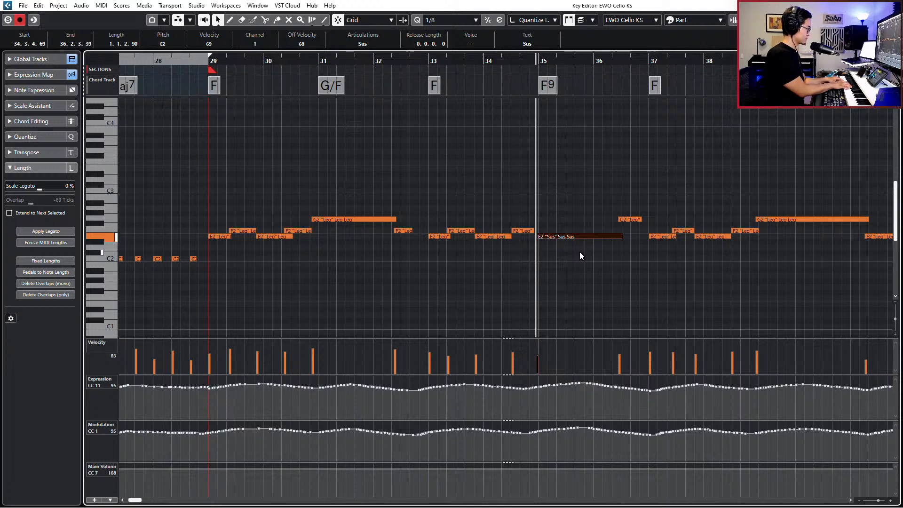
key(KP_Subtract)
key(KP_Subtract)
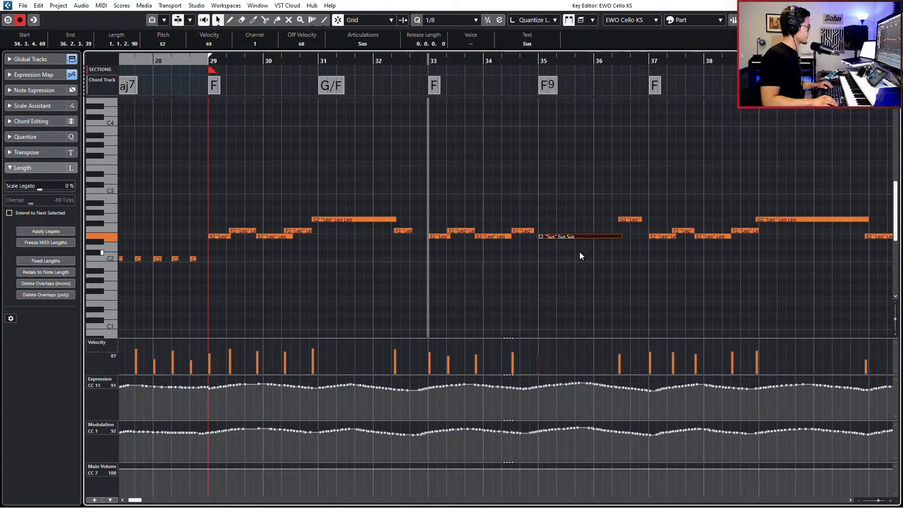
key(space)
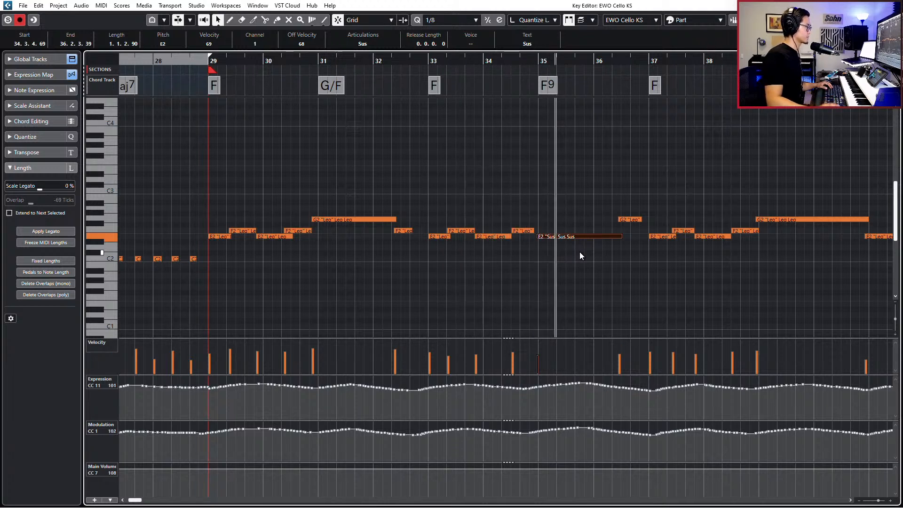
key(space)
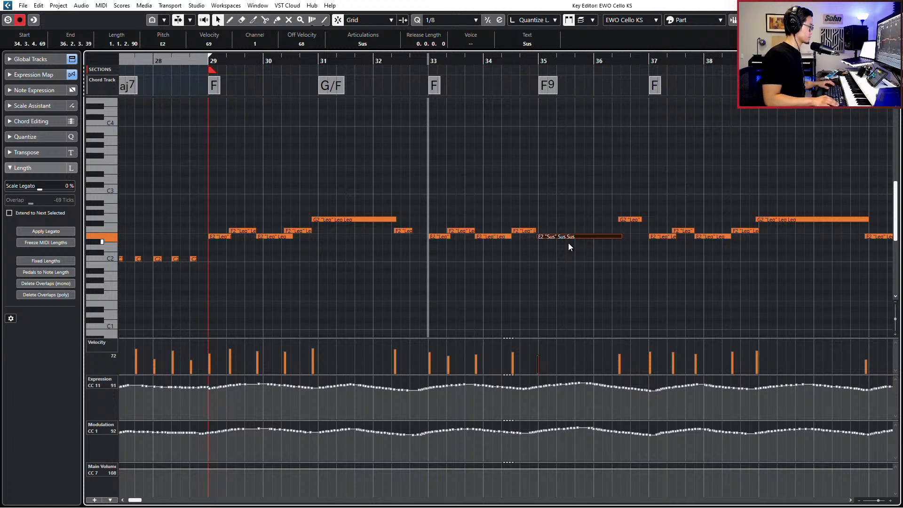
Raise the long Sus cello note in bar 35 to A2
key(Up)
key(Up)
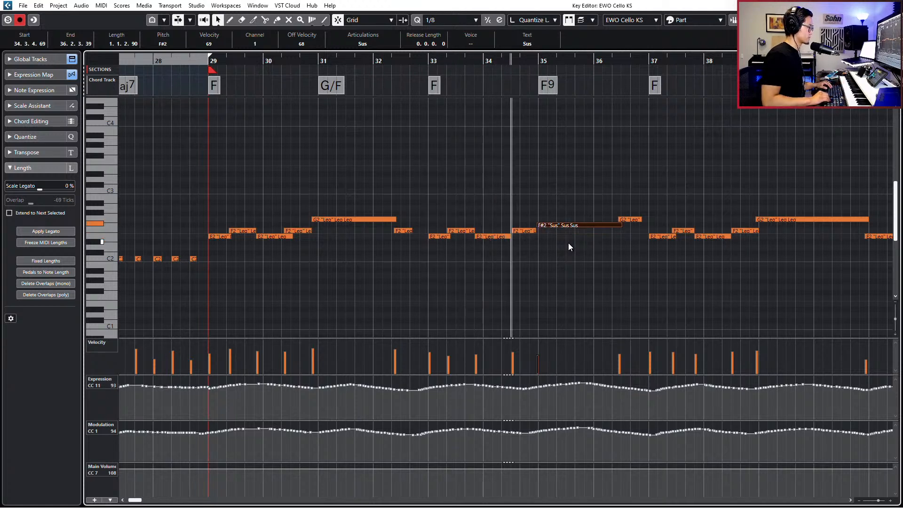
key(Up)
key(Up)
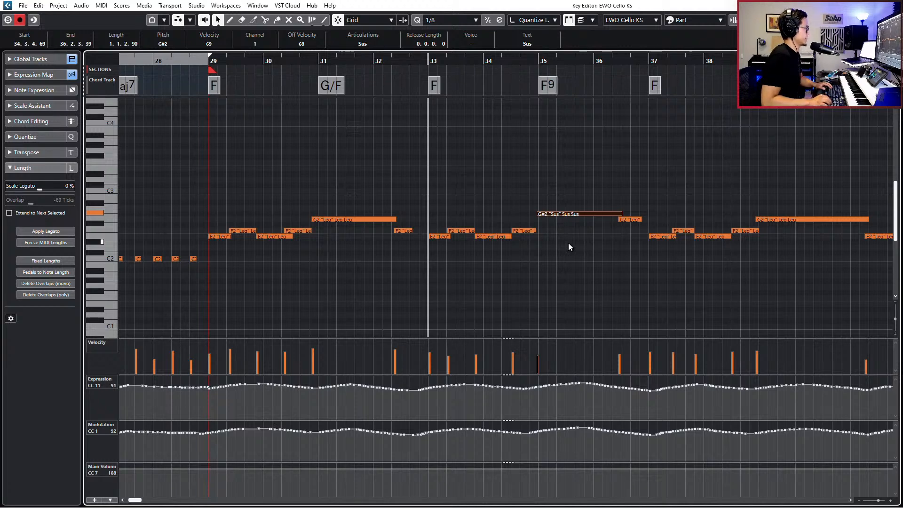
Close the cello part and open the EWO Viola KS and EWO Cello KS parts together around bars 29 to 40
key(ctrl+e)
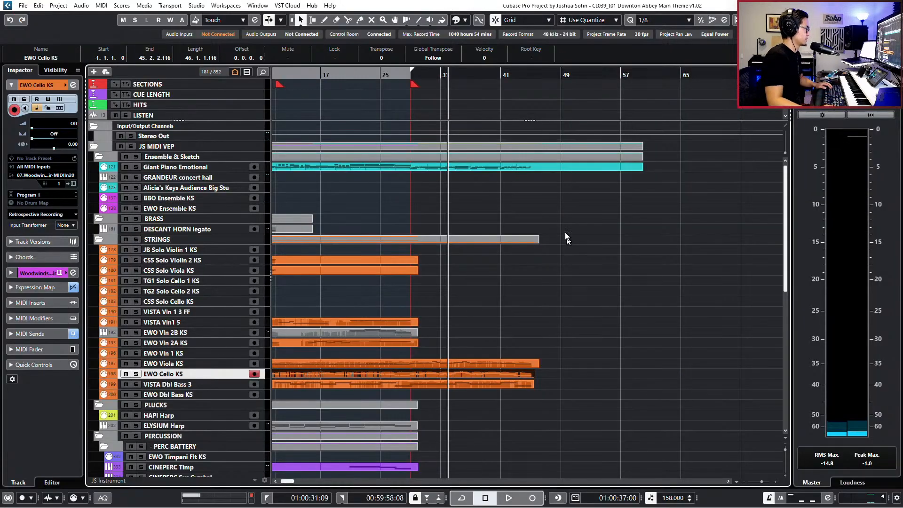
click(503, 362)
drag(499, 348, 493, 372)
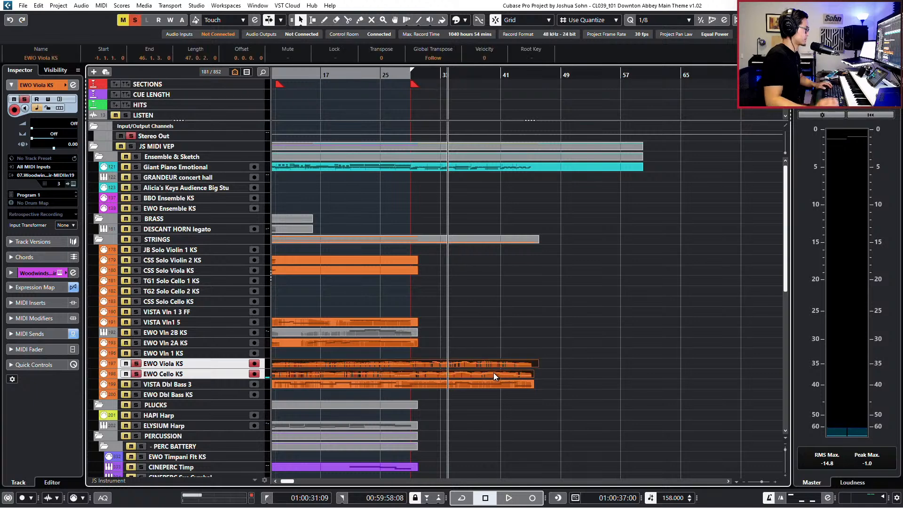
key(ctrl+e)
scroll(545, 229, down, 2)
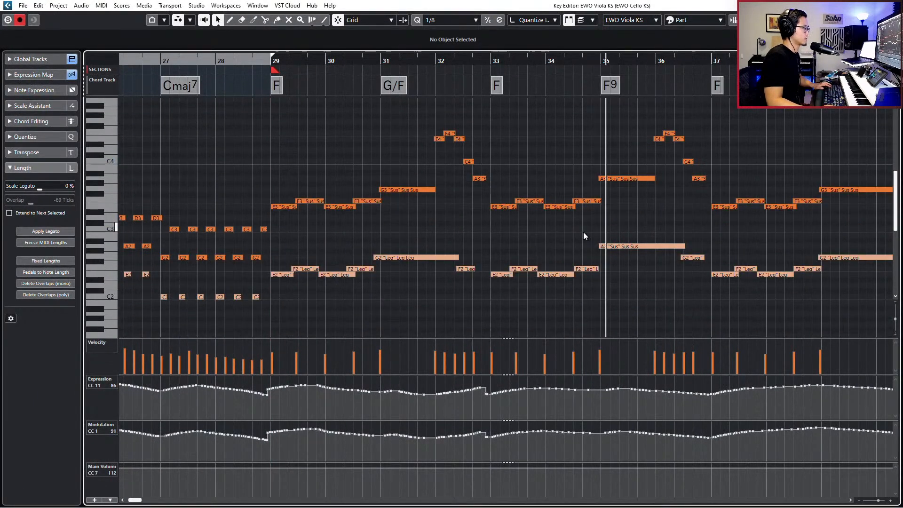
key(f)
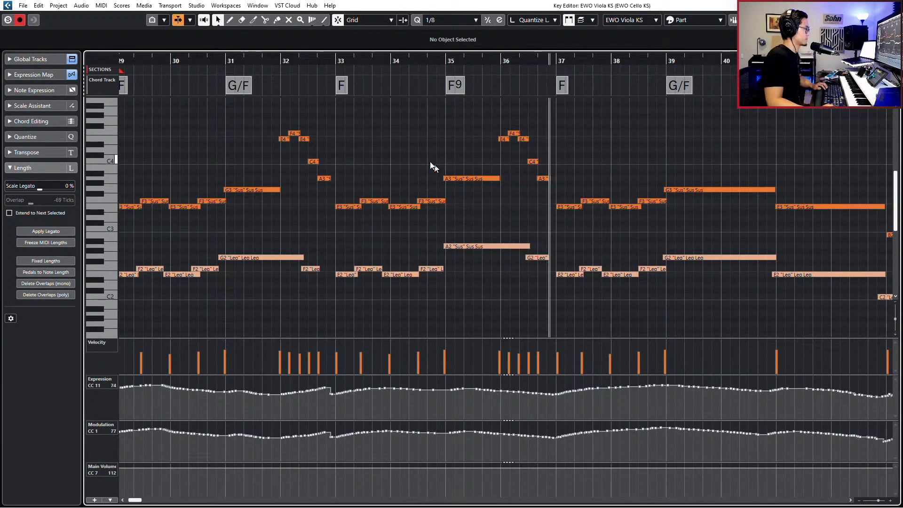
key(f)
key(space)
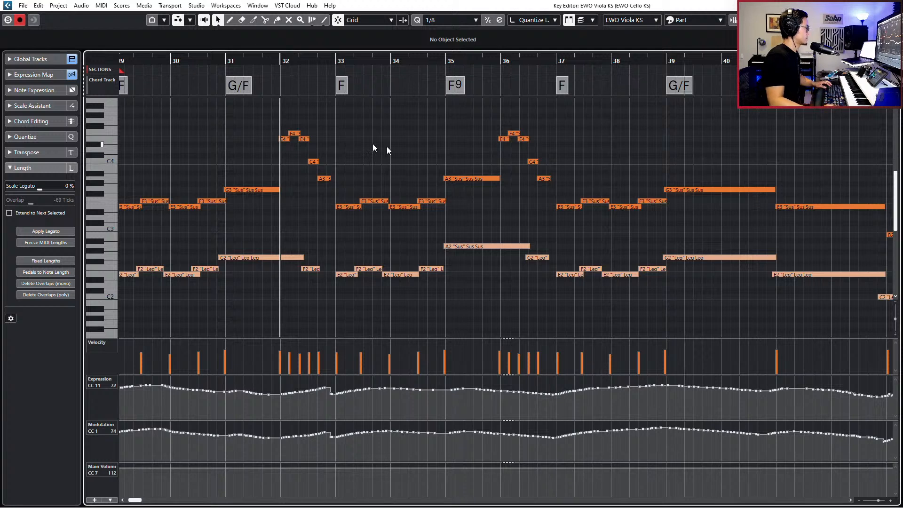
Undo the last pitch changes to the long viola note in bar 35 and play the phrase back
key(ctrl+z)
key(ctrl+z)
key(ctrl+z)
key(space)
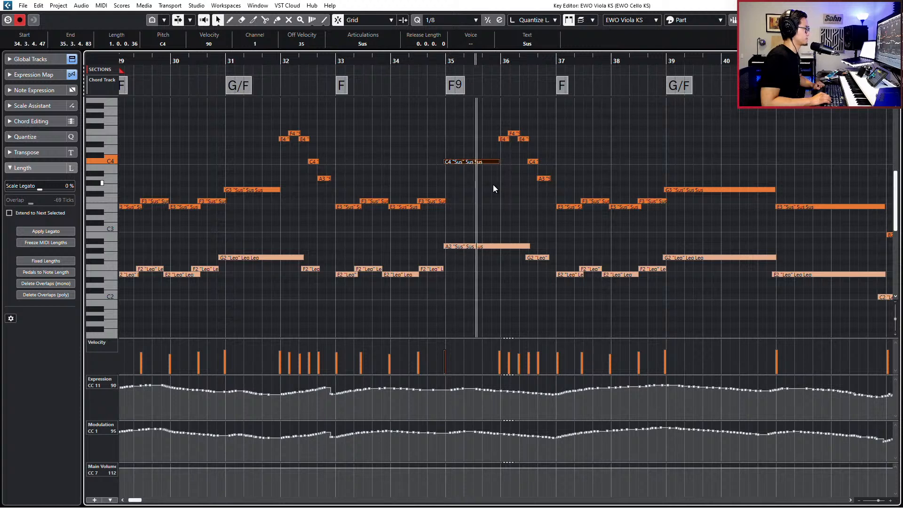
key(space)
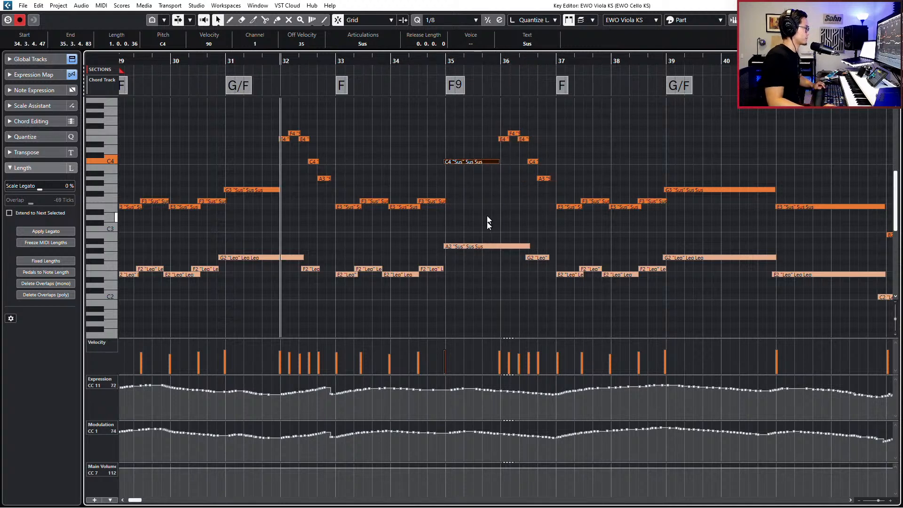
Record new Expression and Modulation data on the cello part around its long A2 note, from bar 34 to bar 37
click(487, 216)
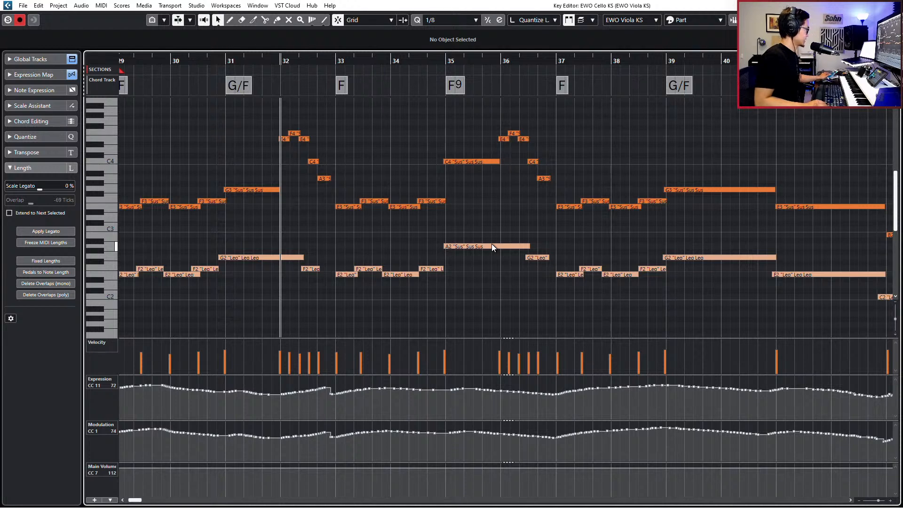
click(492, 245)
key(space)
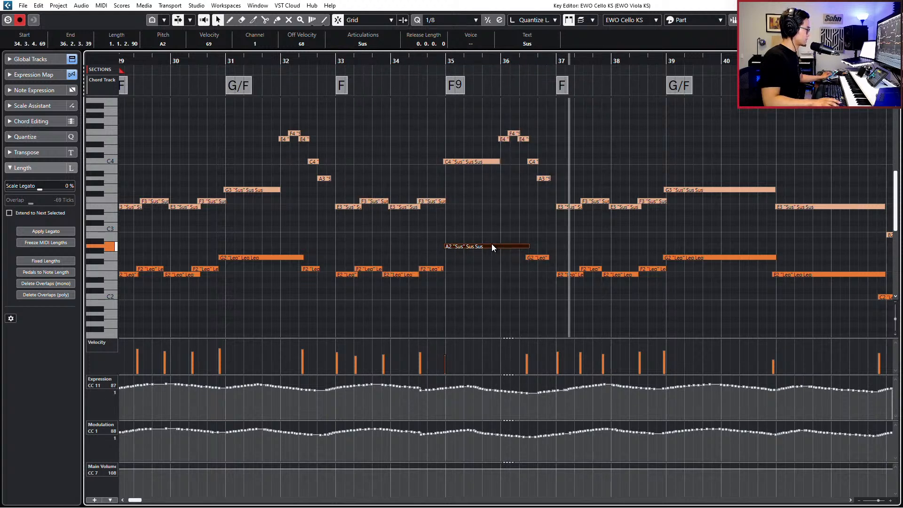
key(space)
Redraw the cello's Expression and Modulation curves as a smooth dip around the start of bar 35
click(414, 388)
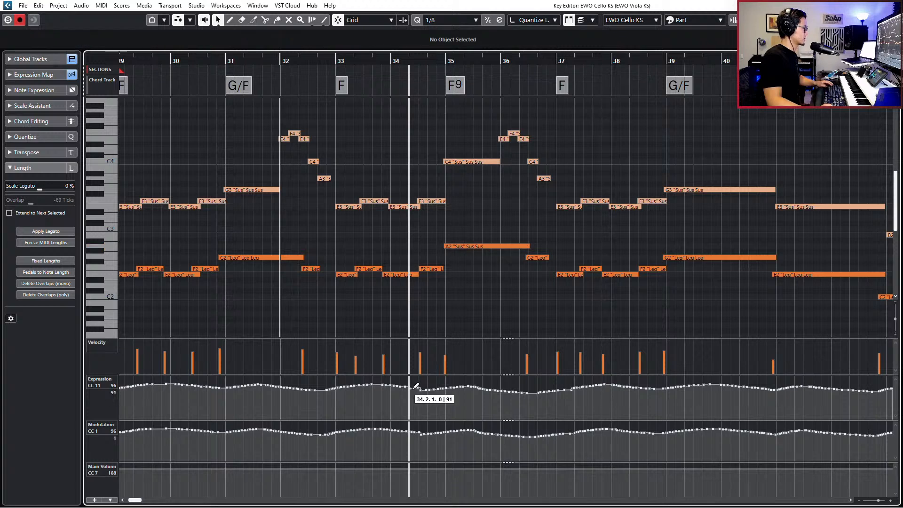
mouse_move(416, 386)
mouse_down()
mouse_move(432, 395)
mouse_move(481, 387)
mouse_up()
mouse_move(426, 431)
mouse_down()
mouse_move(524, 434)
mouse_move(445, 438)
mouse_up()
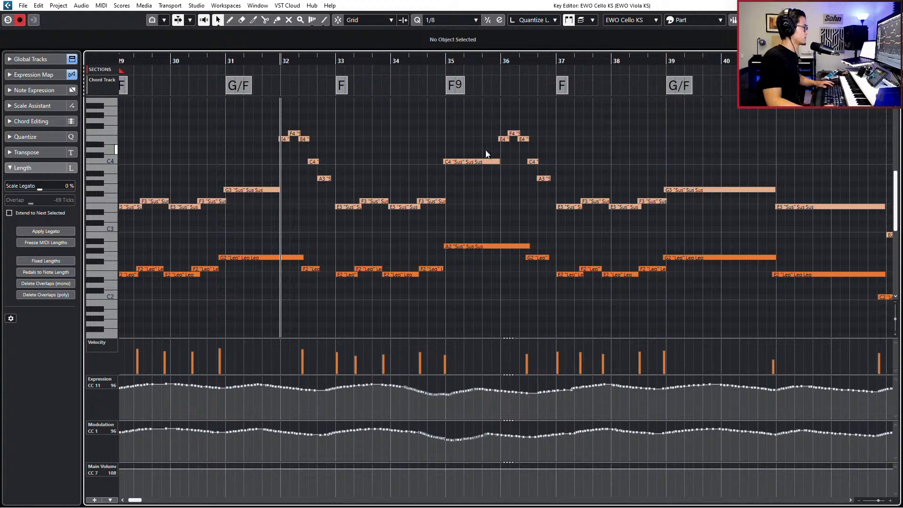
Lower the long viola note in bar 35 to A3
click(495, 163)
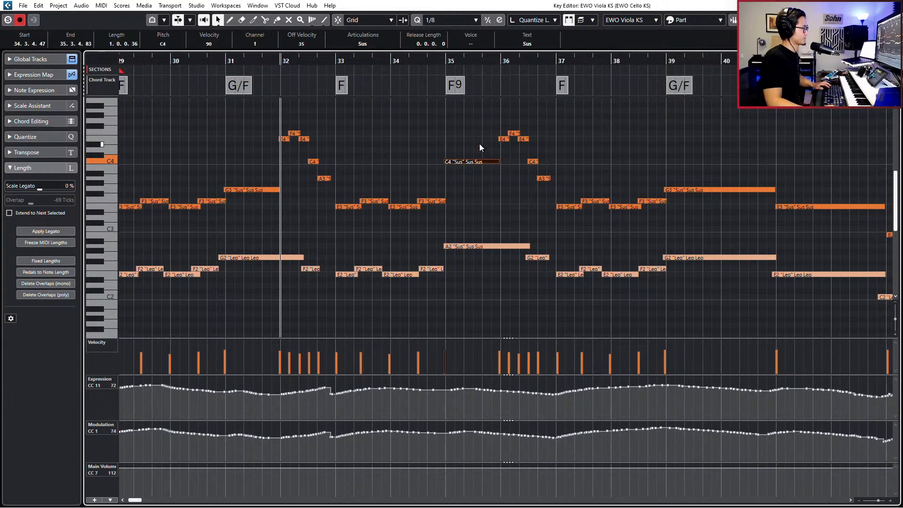
key(Down)
key(Down)
key(Down)
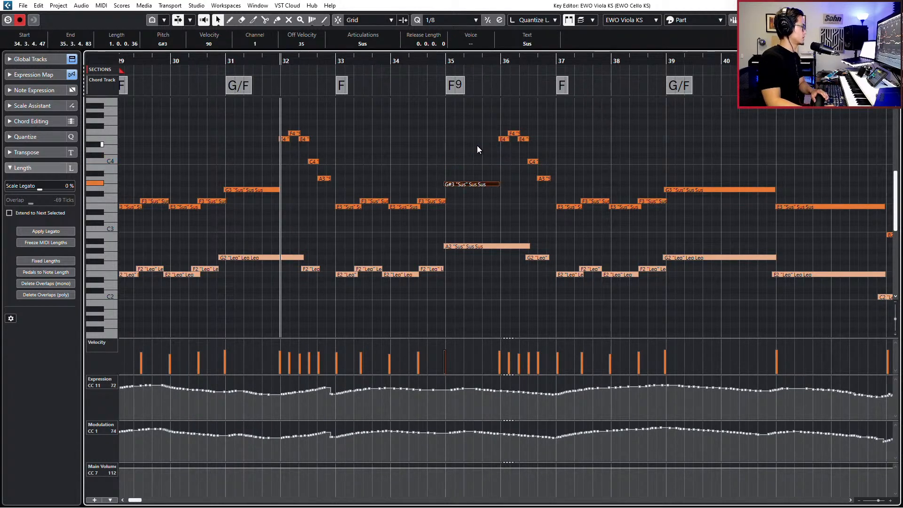
key(Down)
key(Up)
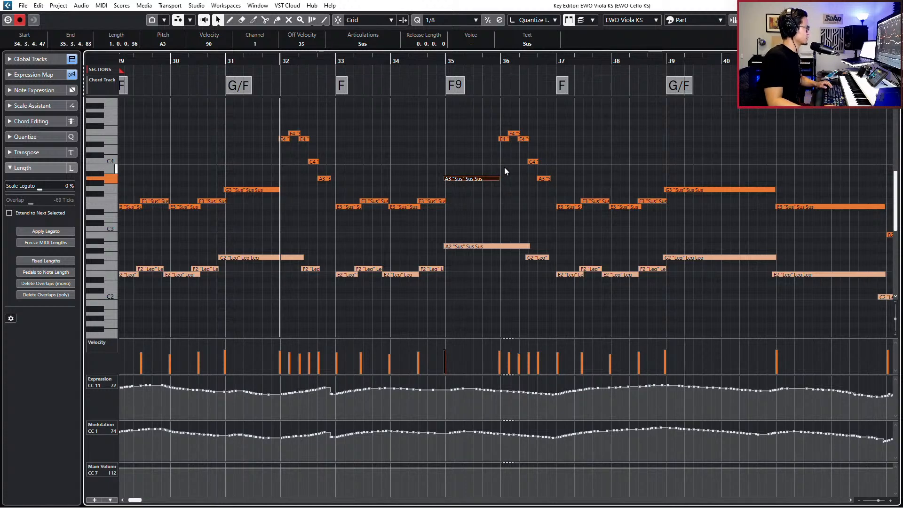
Play back the combined viola and cello phrase around bars 32 to 36, and close the note editor
key(space)
scroll(505, 157, down, 1)
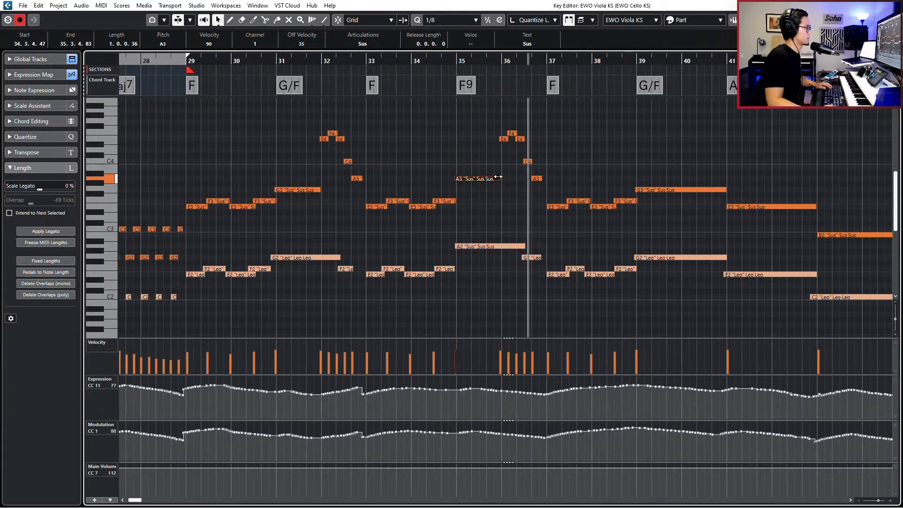
key(space)
key(Escape)
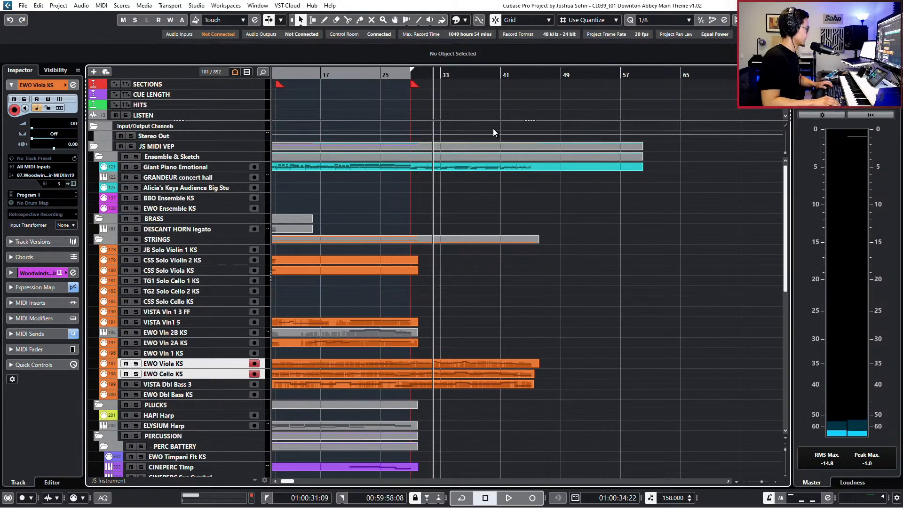
Select the VISTA Vln1 5, EWO Vln 2B KS and EWO Vln 2A KS parts together in the arrangement
key(KP_Subtract)
key(KP_Add)
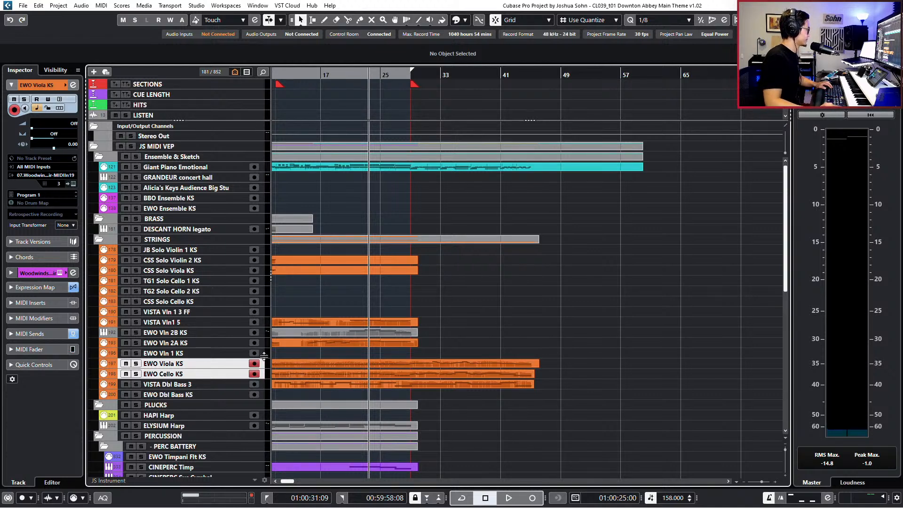
click(194, 342)
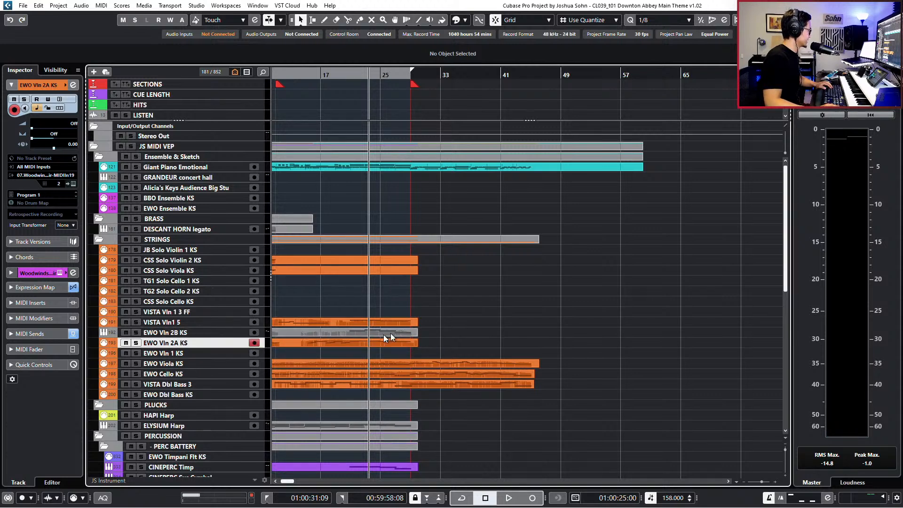
drag(406, 344, 406, 345)
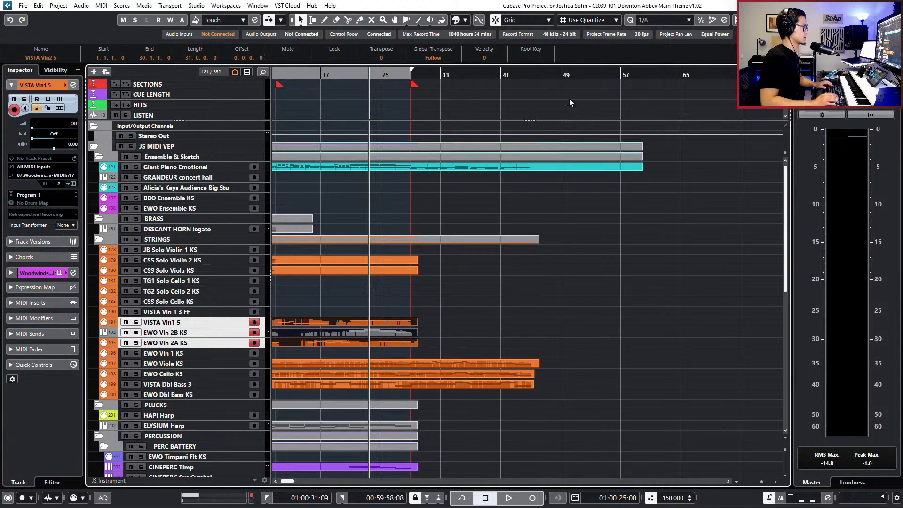
Set the locators to span from bar 29 to about bar 46, and return the playhead to the range start
key(KP_Add)
key(KP_Subtract)
key(KP_Subtract)
key(KP_Subtract)
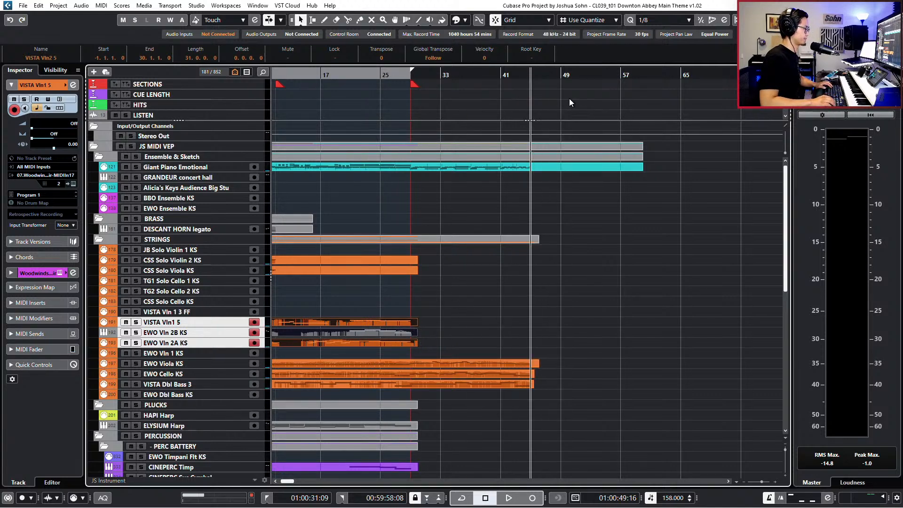
key(ctrl+KP_2)
key(KP_1)
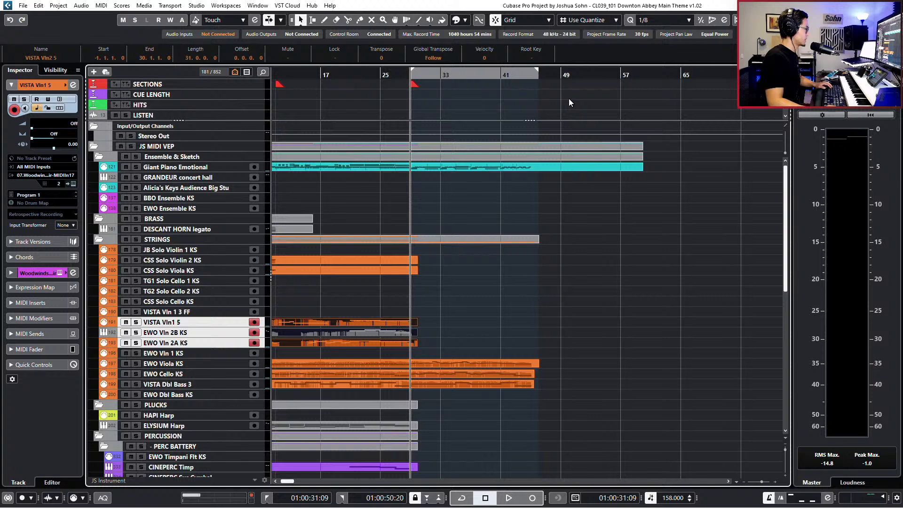
Extend the EWO Vln 2A KS part to about bar 46 and open it in the note editor
click(446, 332)
click(416, 343)
drag(417, 346, 537, 344)
double_click(537, 343)
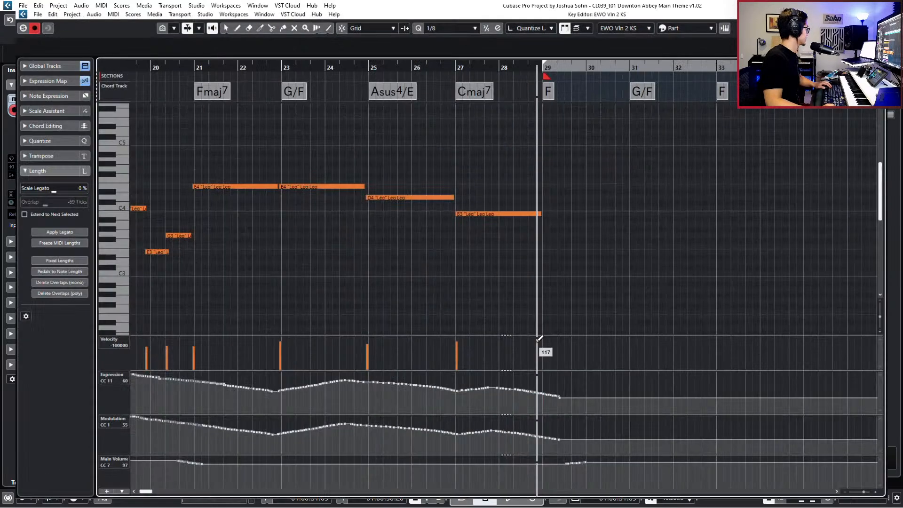
Try recording a rising C3, F3, A3 arpeggio on EWO Vln 2A KS from bar 29, and undo the take
key(g)
key(g)
key(g)
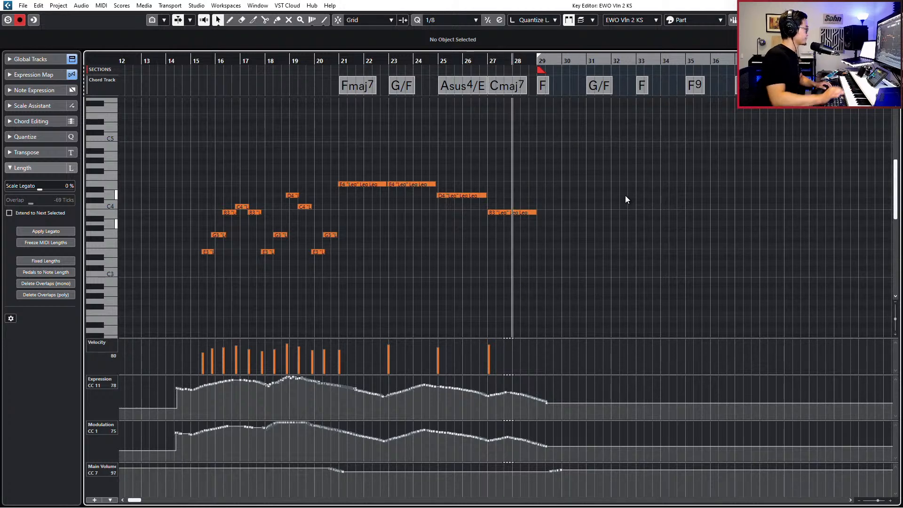
scroll(625, 196, up, 1)
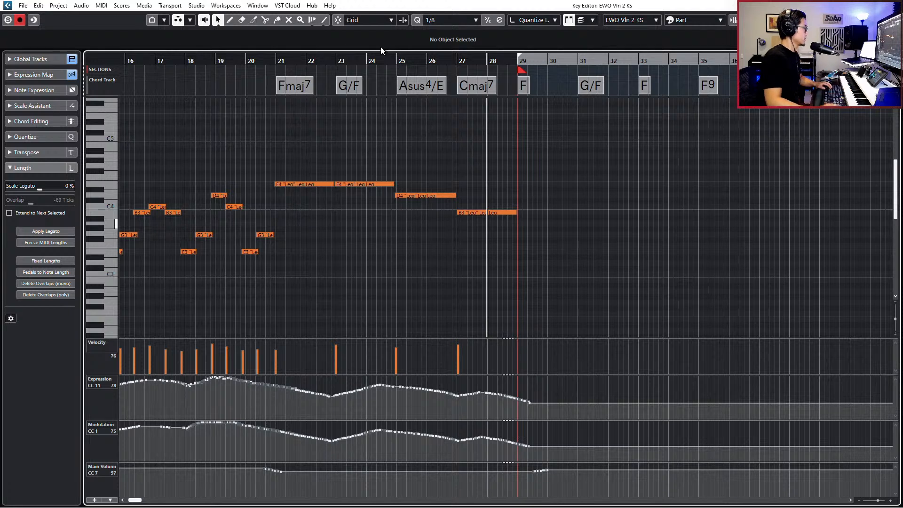
scroll(547, 201, up, 2)
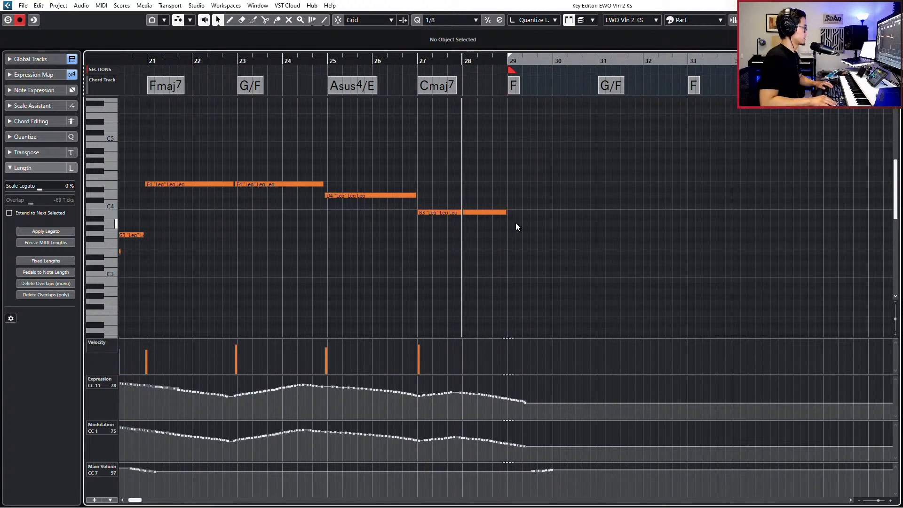
key(KP_Subtract)
key(KP_Subtract)
key(KP_Subtract)
key(s)
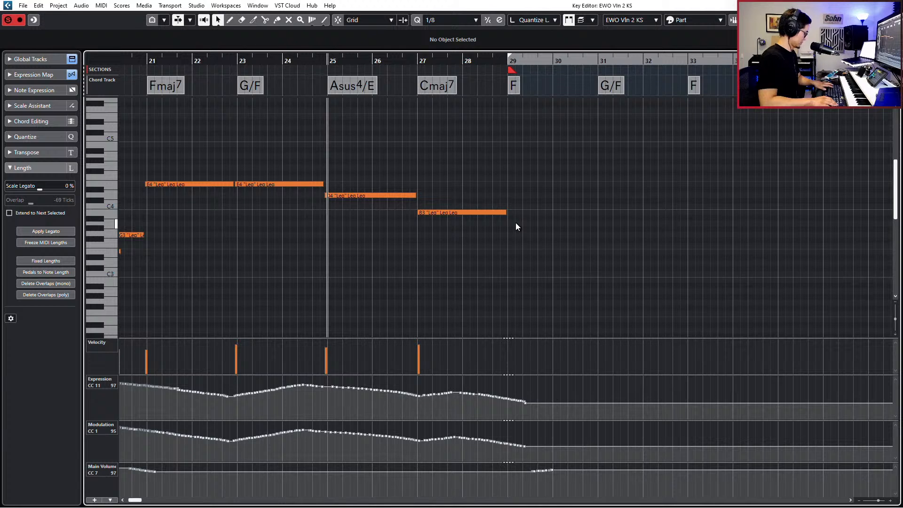
key(KP_Multiply)
key(KP_Add)
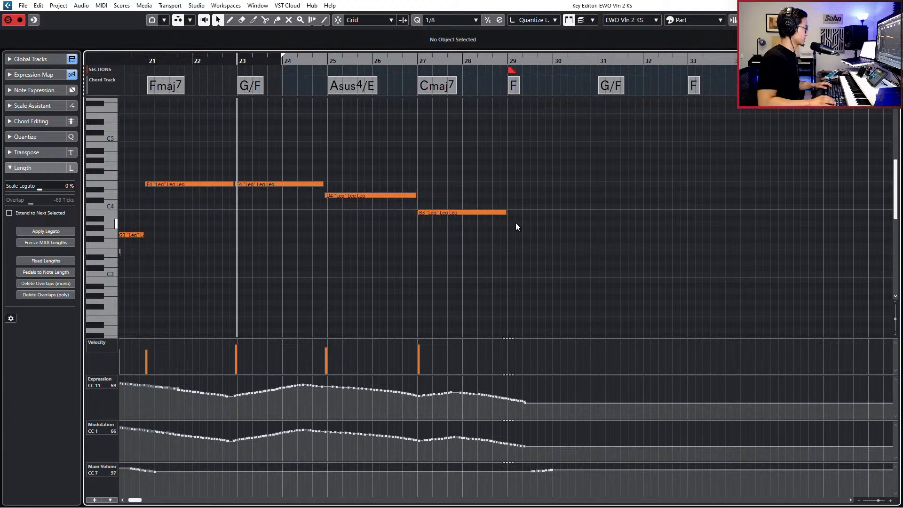
key(space)
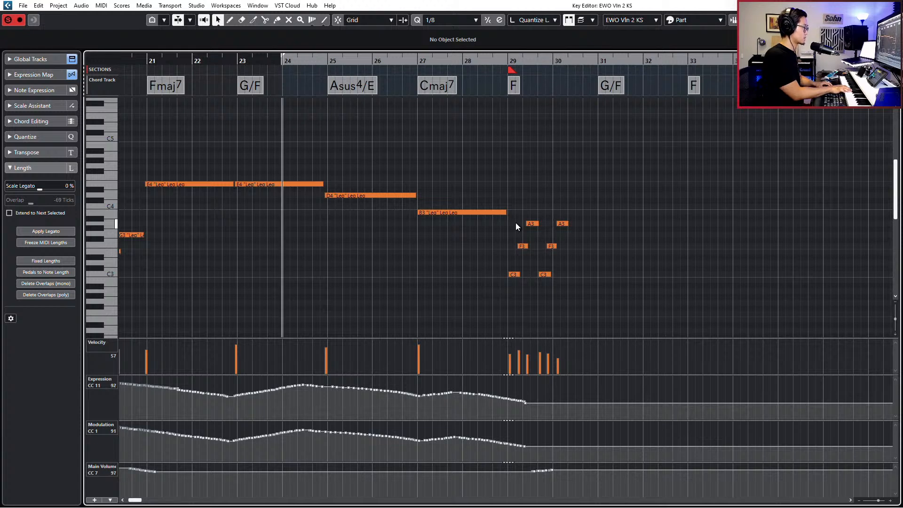
key(ctrl+z)
Retry the C3, F3, A3 arpeggio take with a lead-in from bar 27, and undo it
key(KP_Add)
key(KP_Add)
key(KP_Add)
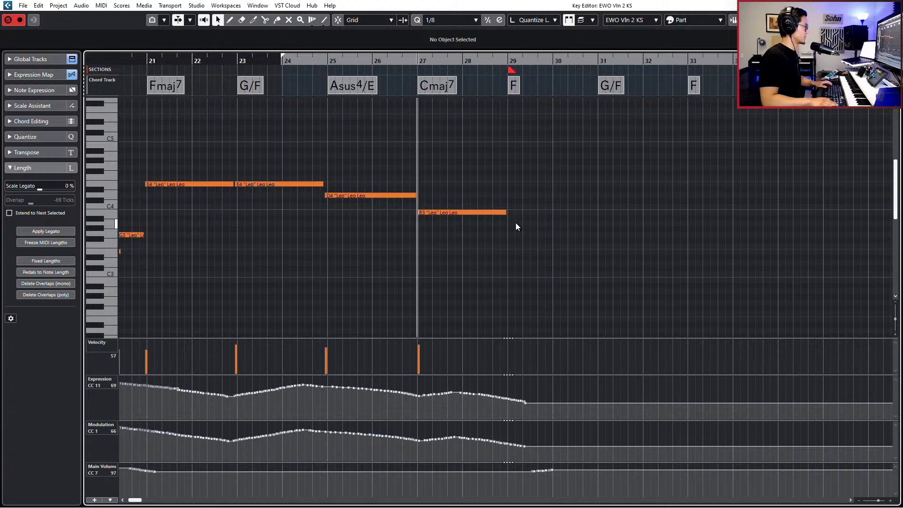
key(space)
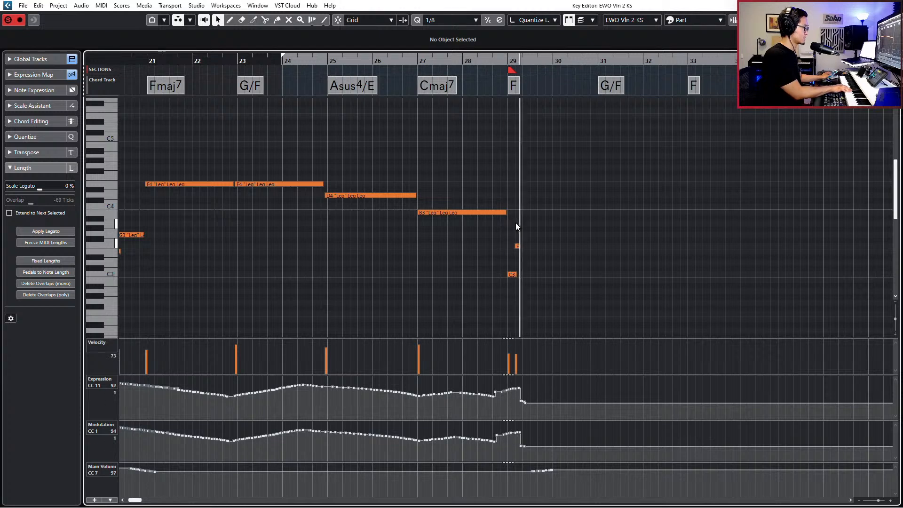
key(space)
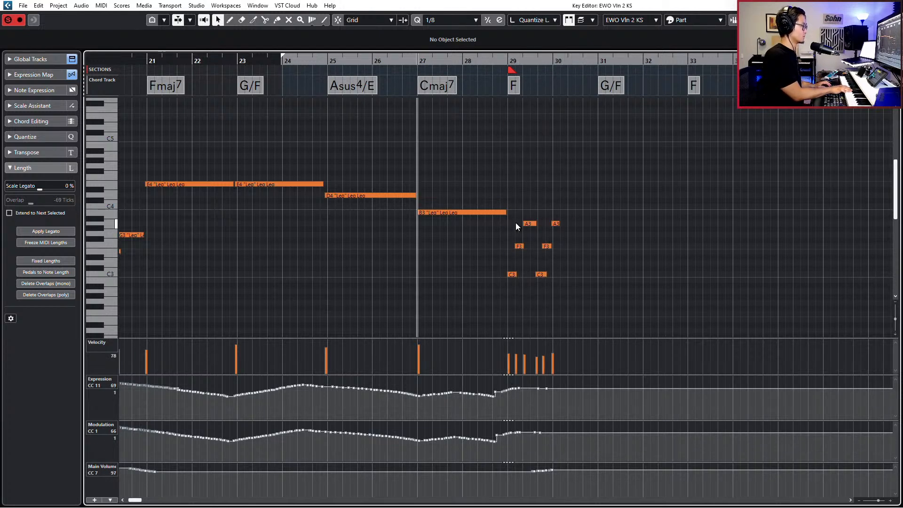
key(ctrl+z)
Record a repeating C3, F3, A3 arpeggio across bars 29 and 30, with a lead-in from bar 27
key(space)
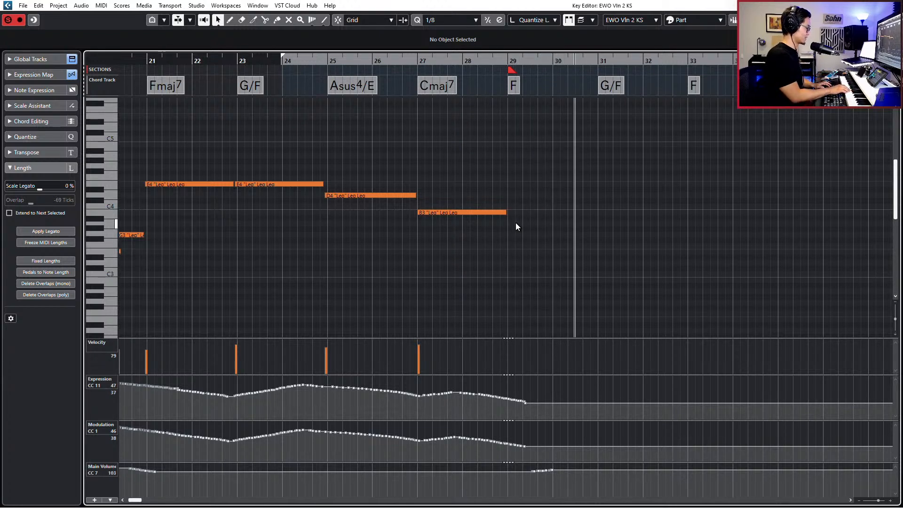
key(space)
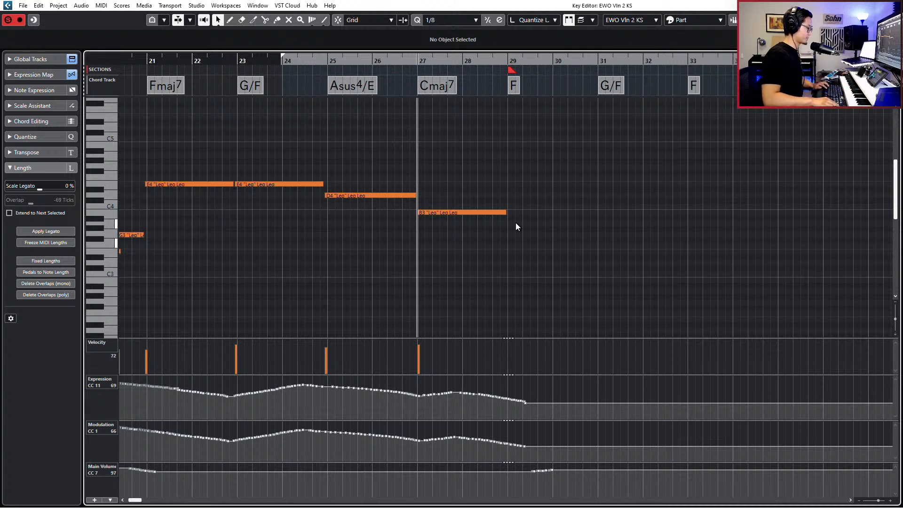
key(space)
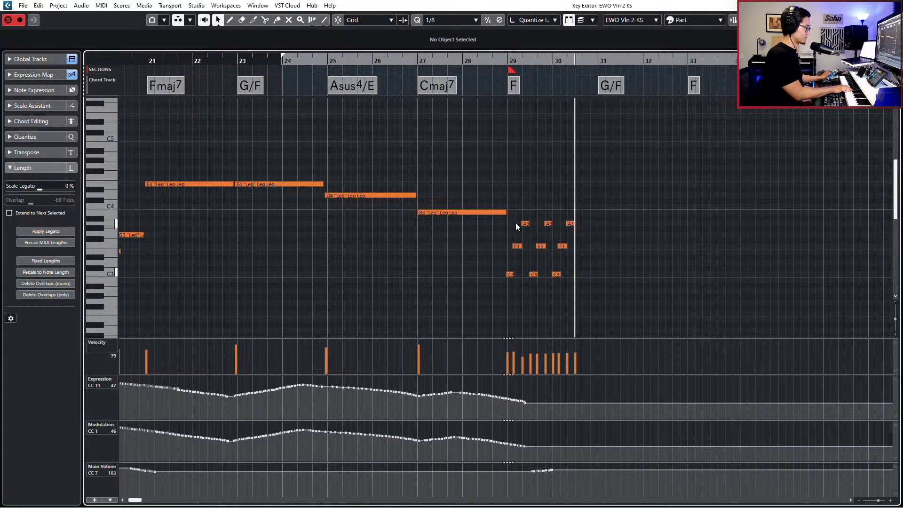
key(space)
Quantize all the recorded arpeggio notes in bars 29 and 30, and play them back from bar 29
scroll(625, 195, up, 2)
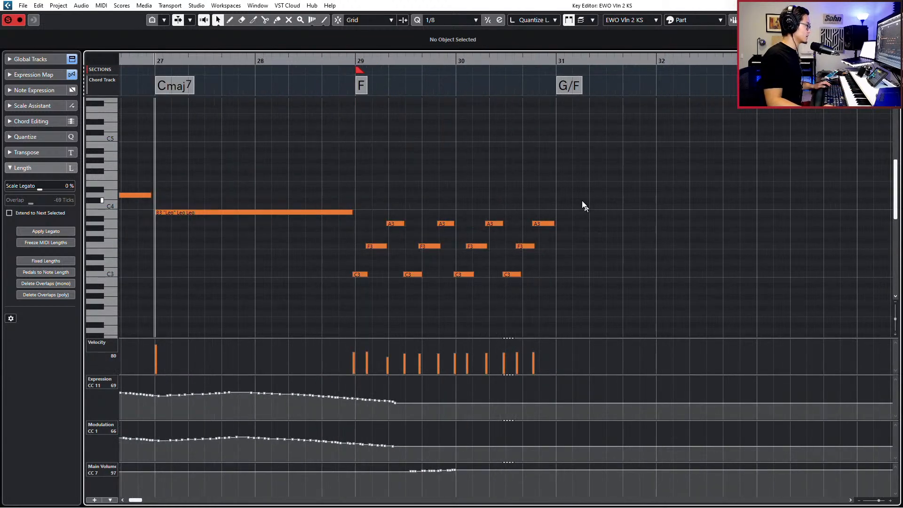
drag(578, 193, 368, 276)
click(366, 275)
key(q)
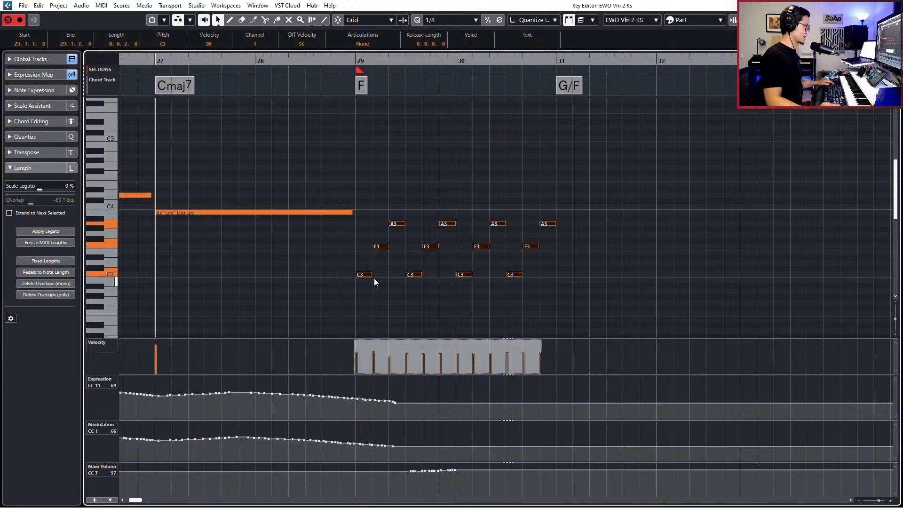
key(l)
key(space)
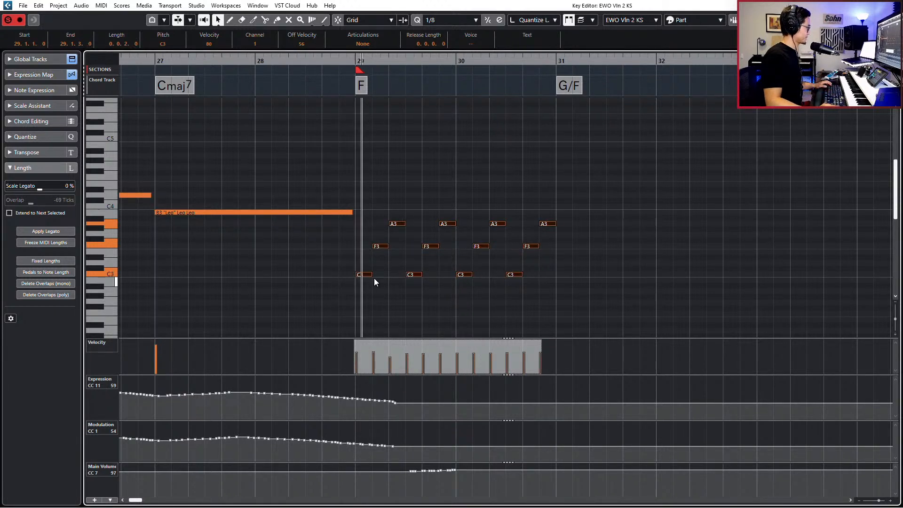
key(space)
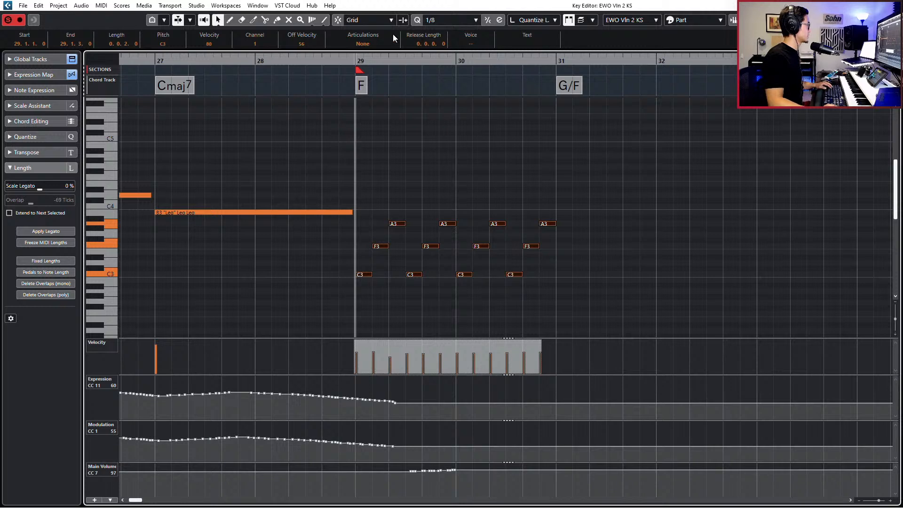
Try the Stac articulation on the selected arpeggio notes and audition it
click(372, 41)
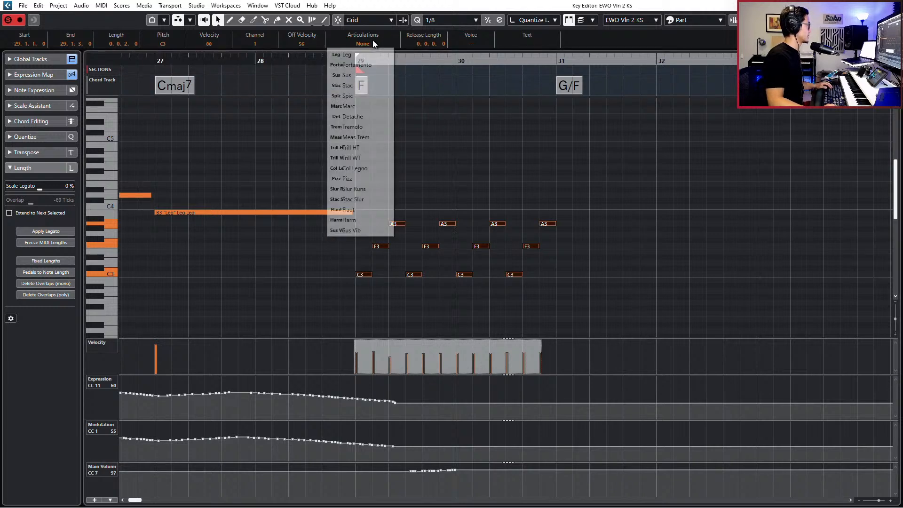
click(361, 86)
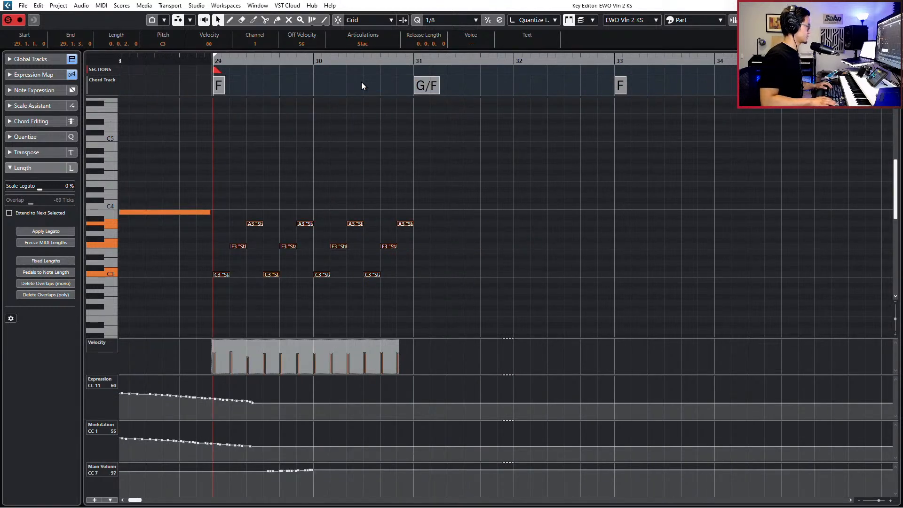
key(space)
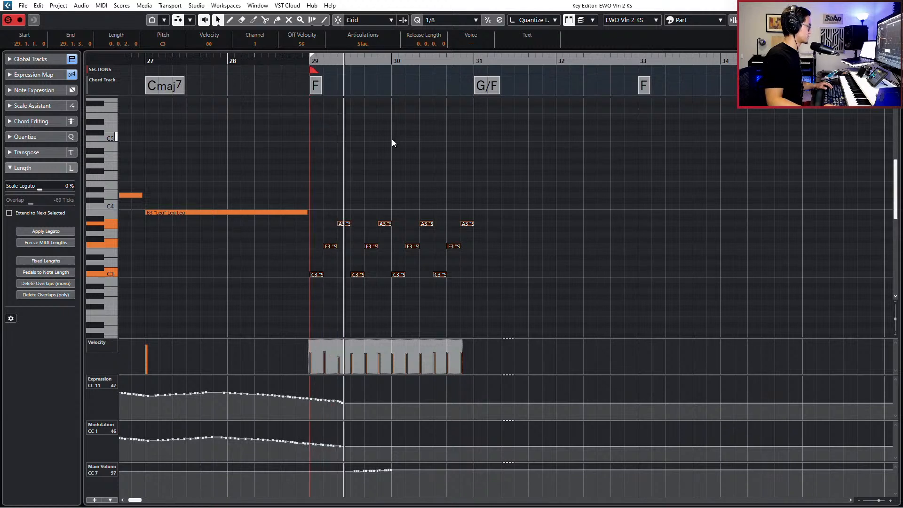
Assign the Leg articulation to the arpeggio notes, lengthen them to 0.0.2.41, and play them back
click(362, 43)
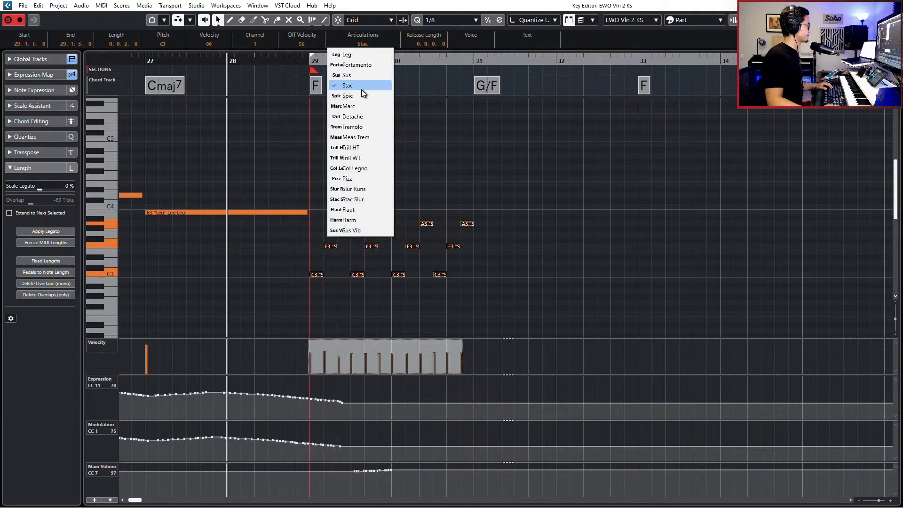
click(357, 55)
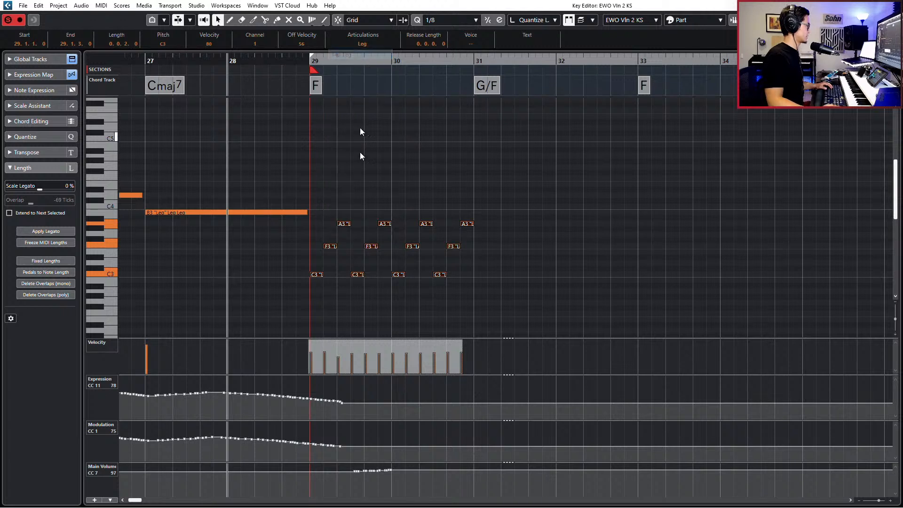
drag(348, 223, 351, 224)
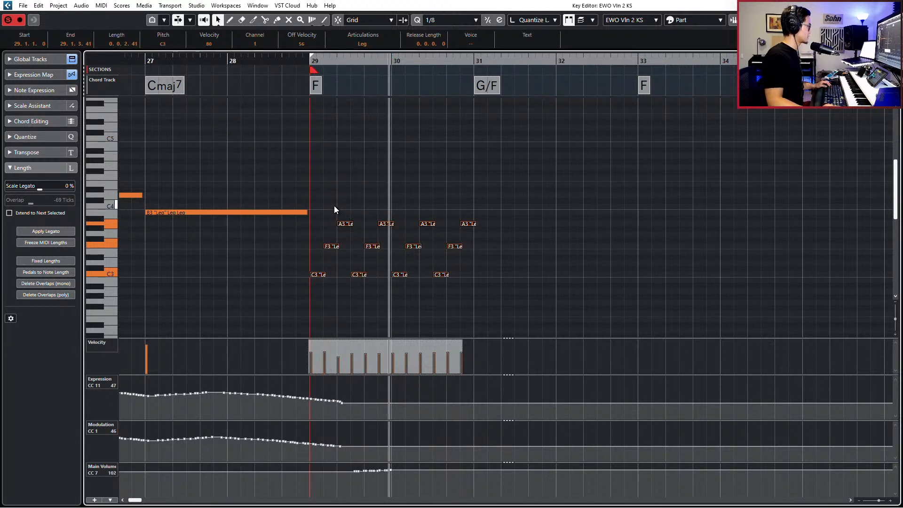
key(space)
Shift every arpeggio note after the first C3 slightly earlier, starting at 29.1.2.80, and audition the timing
drag(334, 205, 482, 288)
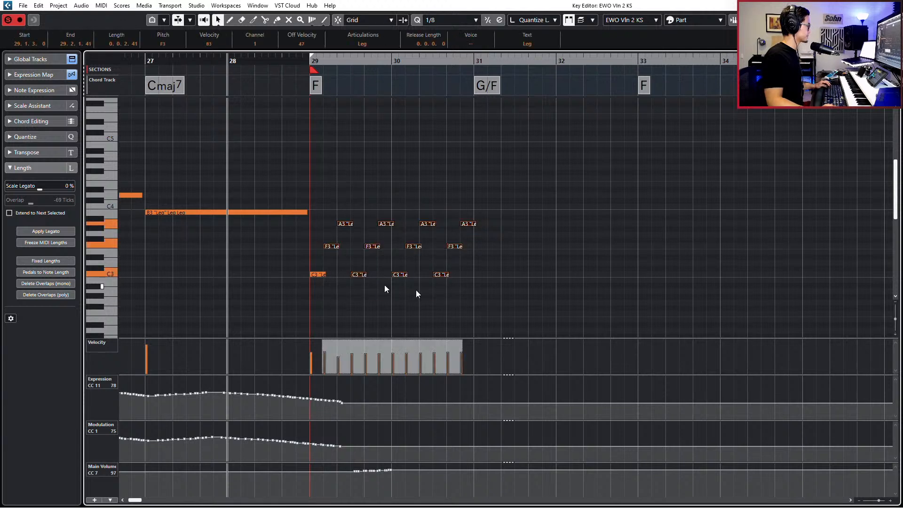
key(ctrl+Left)
key(ctrl+Left)
key(ctrl+Left)
key(ctrl+Left)
key(space)
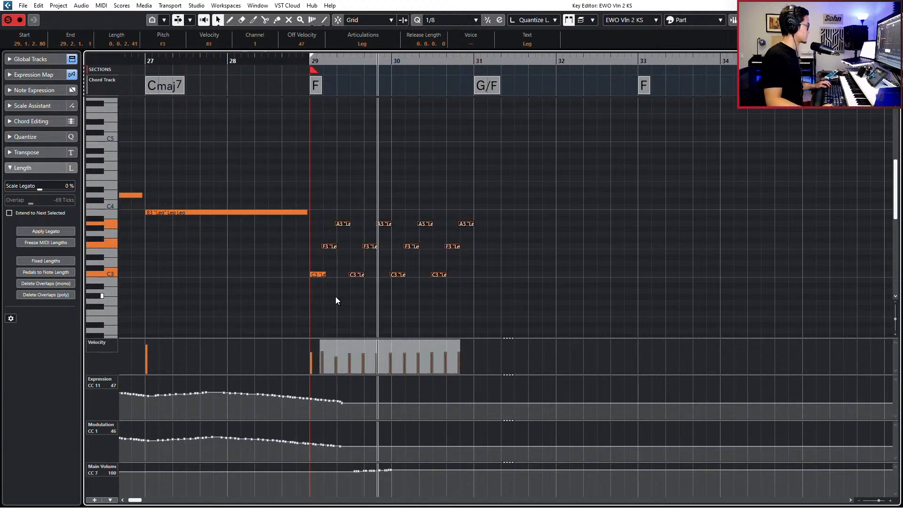
key(space)
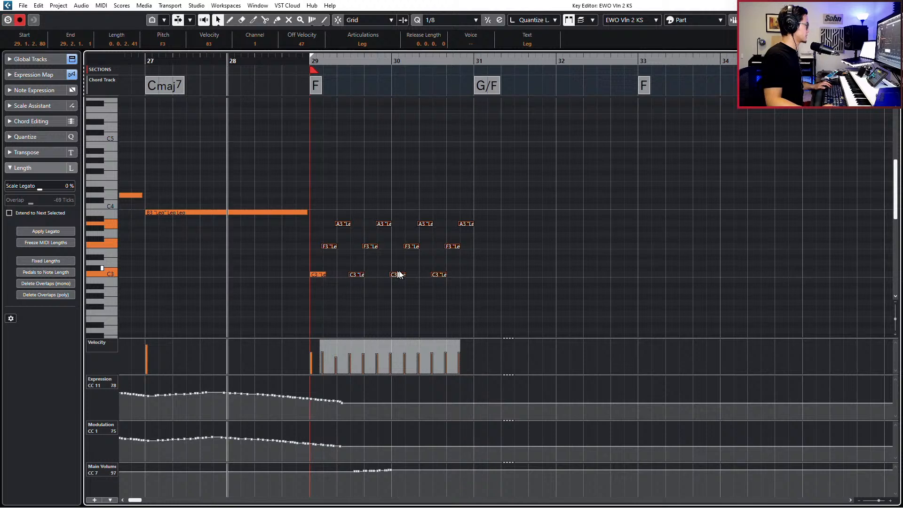
Extend the EWO Vln 2B KS part to 46.2.1 and copy the whole Violin 2A arpeggio into it at bar 29
key(g)
drag(492, 207, 332, 304)
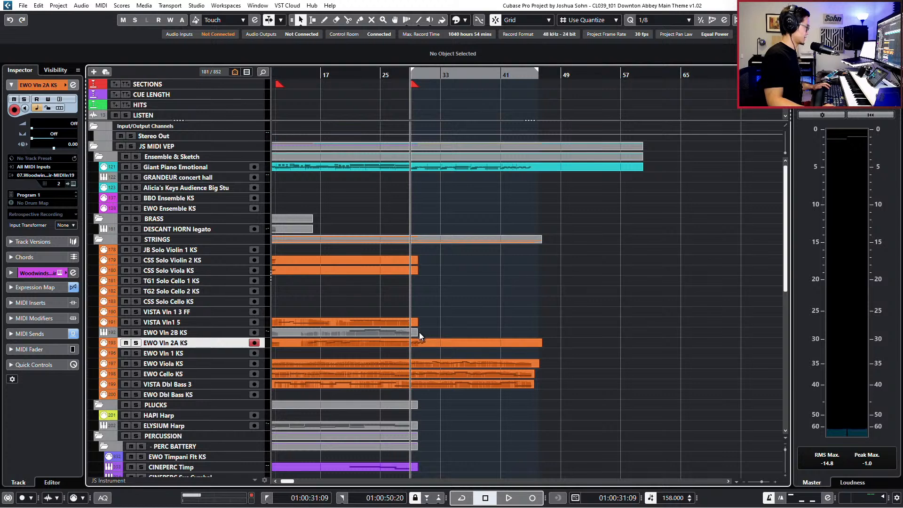
drag(417, 325, 535, 335)
double_click(527, 333)
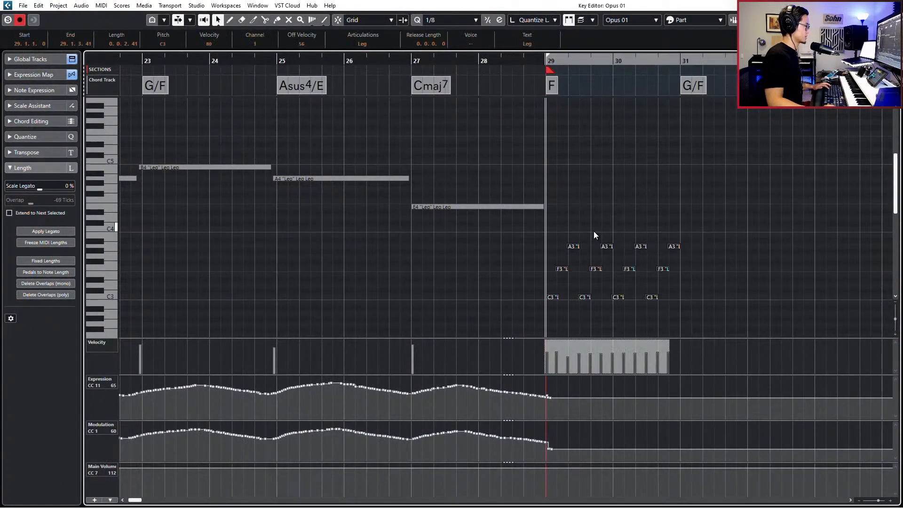
scroll(549, 274, right, 3)
key(Return)
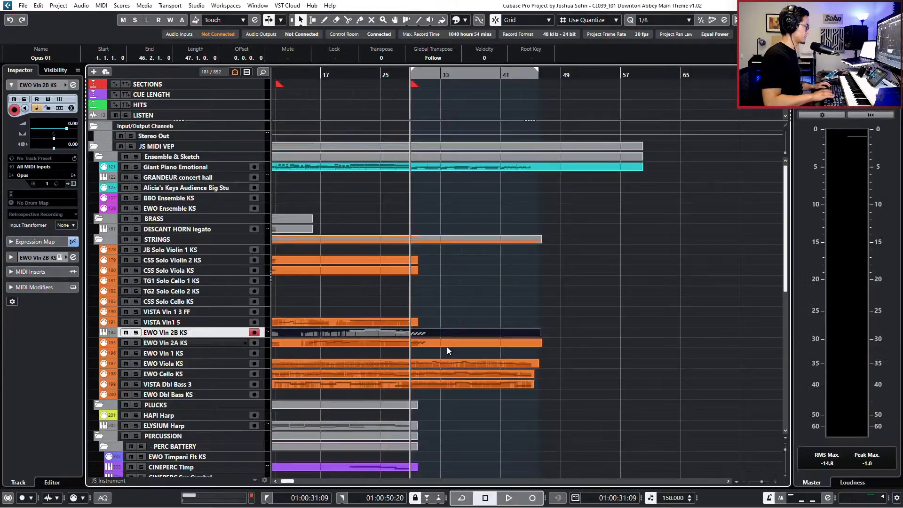
Paste the arpeggio into a VISTA Vln1 5 part spanning bars 29 to 46, and transpose it up five semitones
click(439, 322)
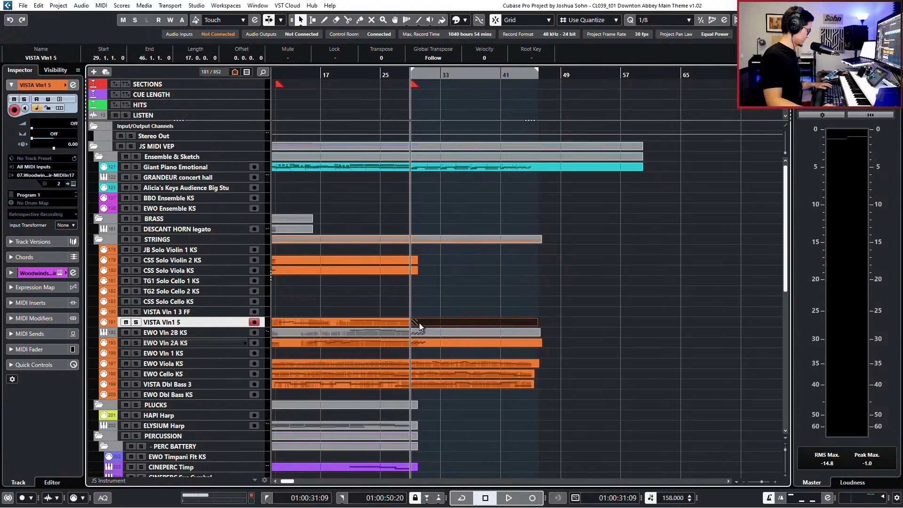
double_click(419, 323)
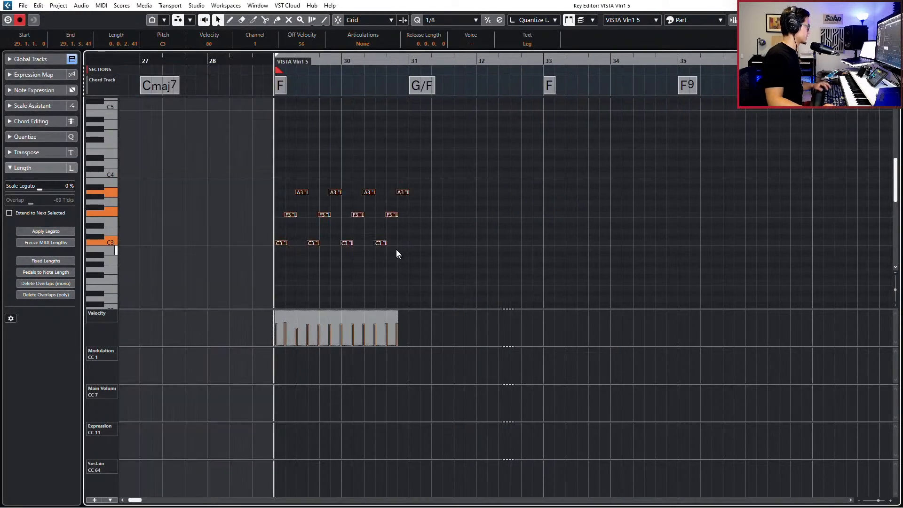
key(Up)
key(Up)
key(Up)
key(Up)
key(Up)
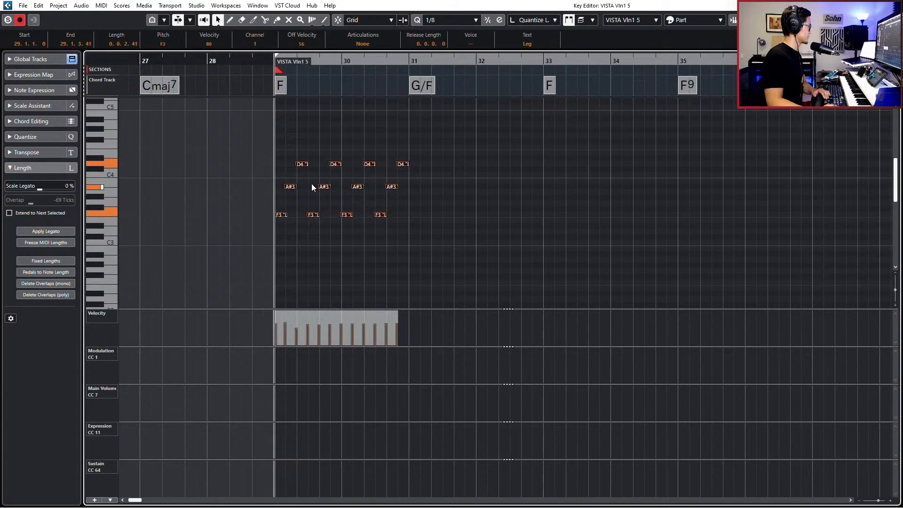
Lower the VISTA Vln1 5 arpeggio's A#3 notes to A3 and its D4 notes to C4, and close the part
drag(278, 177, 424, 192)
key(Down)
drag(297, 139, 459, 171)
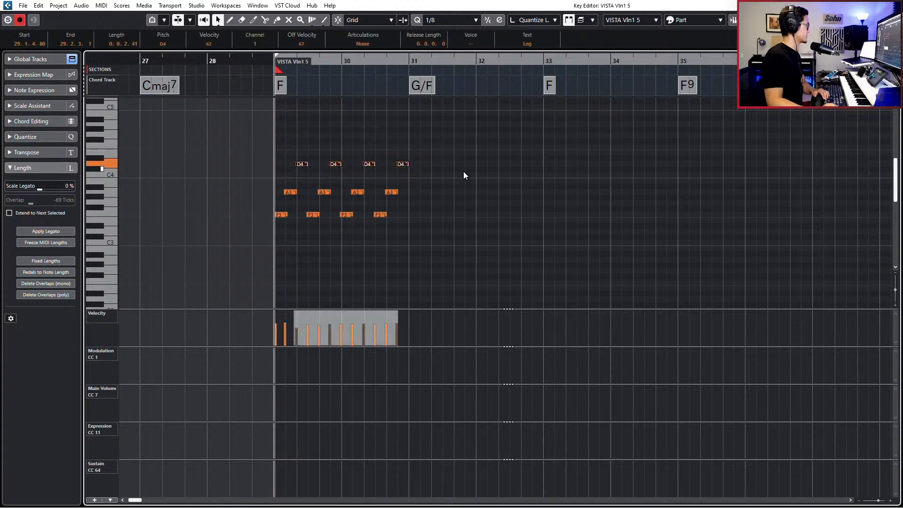
key(Return)
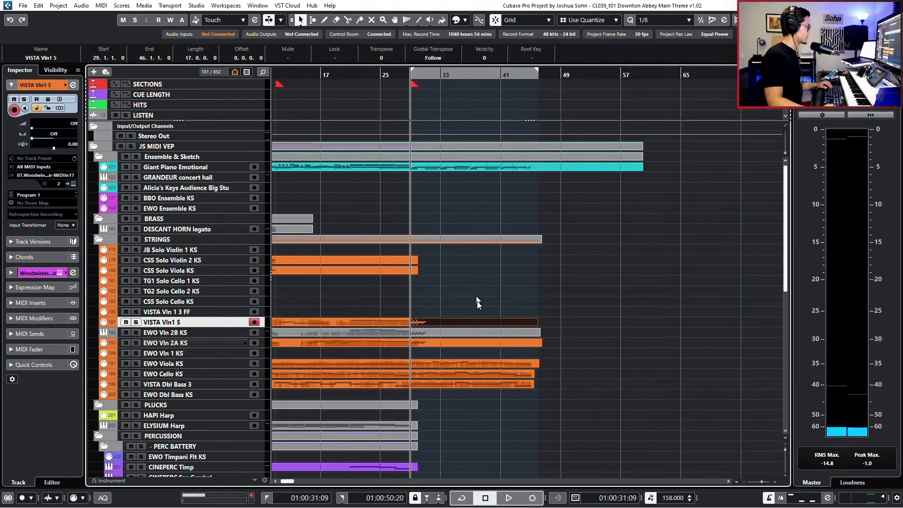
Audition the VISTA Vln1 5, EWO Vln 2B and EWO Vln 2A parts soloed, then with the full arrangement from bar 27
drag(477, 301, 473, 354)
key(s)
key(space)
key(h)
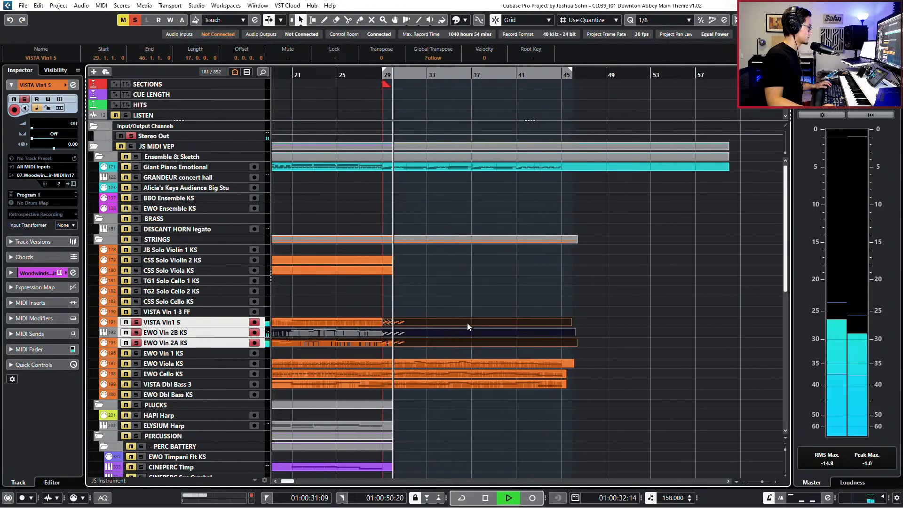
key(space)
key(KP_Subtract)
key(KP_Subtract)
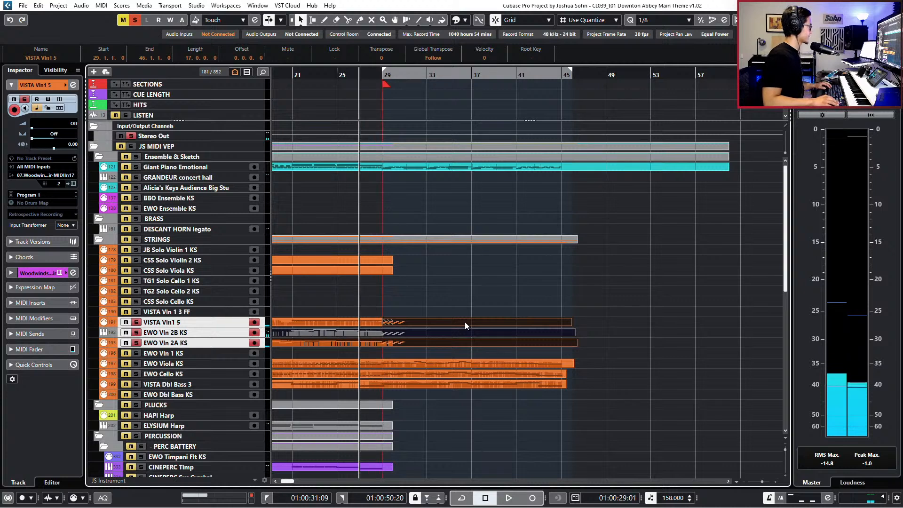
key(s)
key(space)
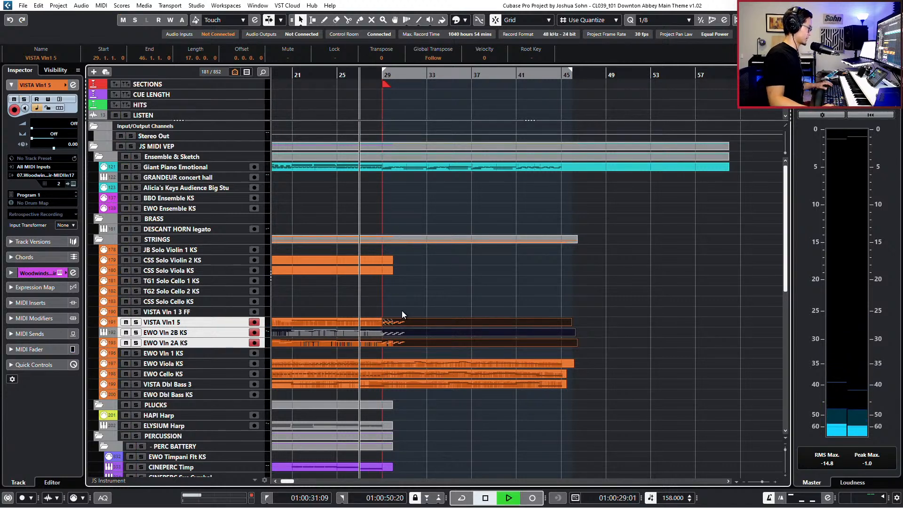
Glue the earlier and new parts together on VISTA Vln1 5, EWO Vln 2B KS and EWO Vln 2A KS
click(373, 322)
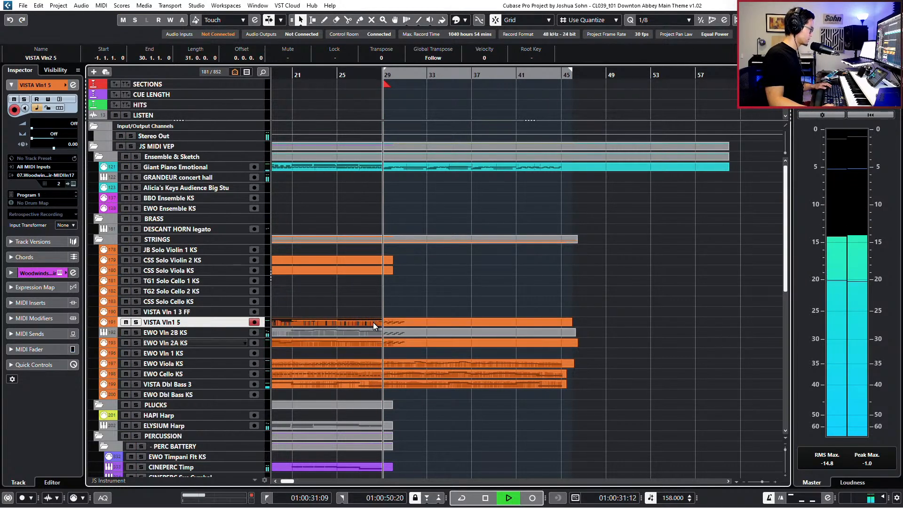
drag(363, 309, 428, 354)
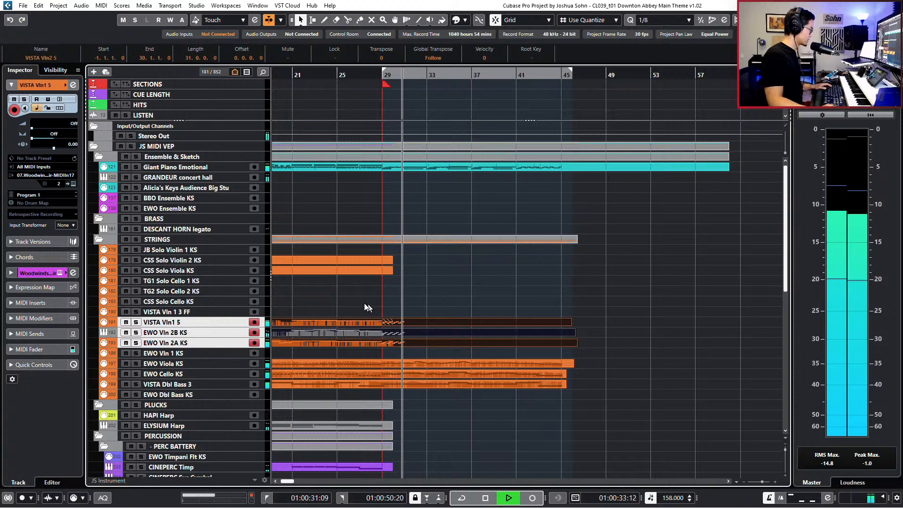
click(405, 321)
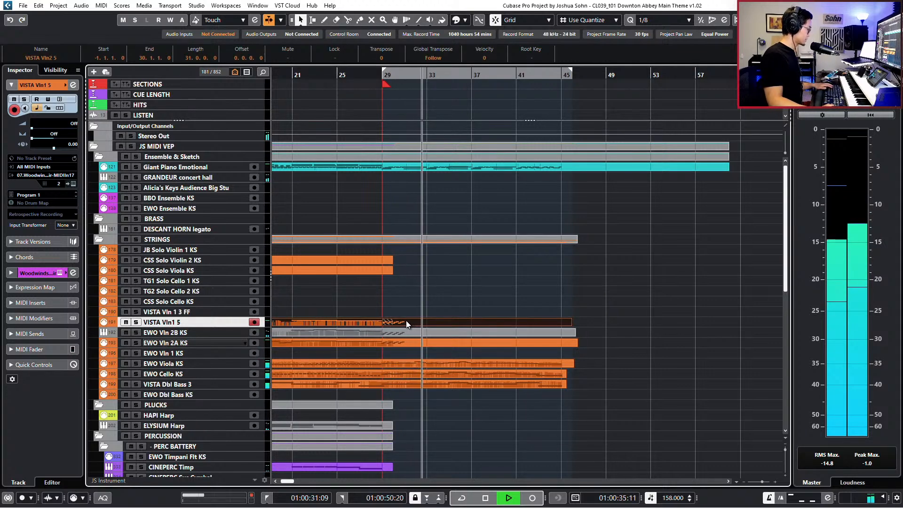
key(space)
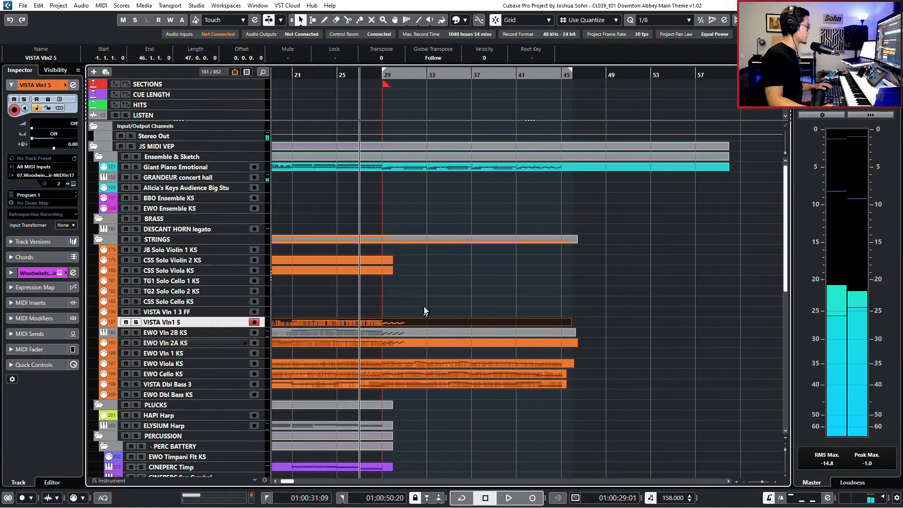
Open the three joined violin parts together in the Key Editor and make EWO Vln 2 KS the active part
drag(424, 308, 425, 342)
key(Return)
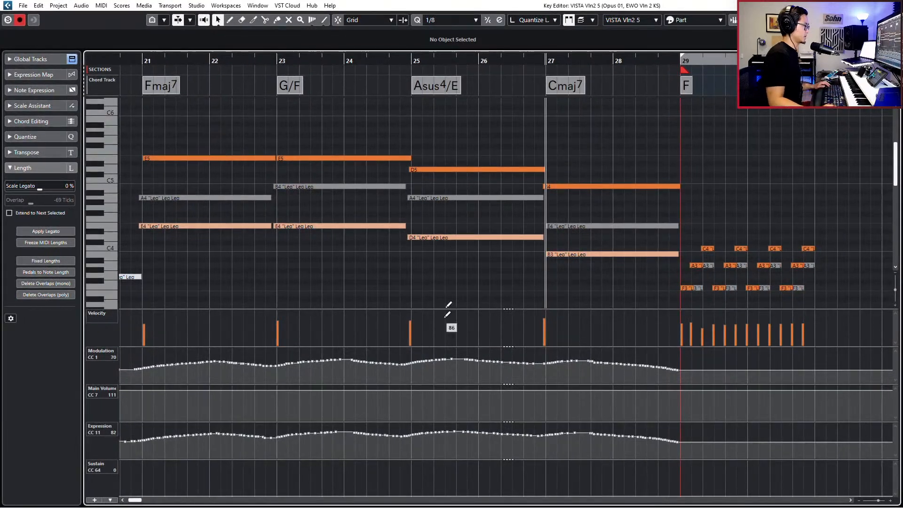
scroll(450, 299, down, 1)
scroll(493, 224, right, 2)
scroll(519, 219, down, 1)
scroll(522, 212, right, 1)
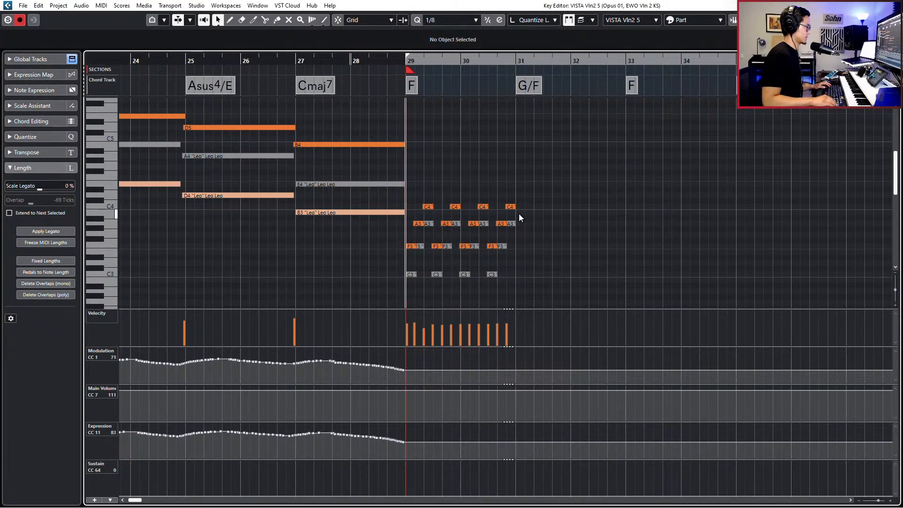
click(493, 276)
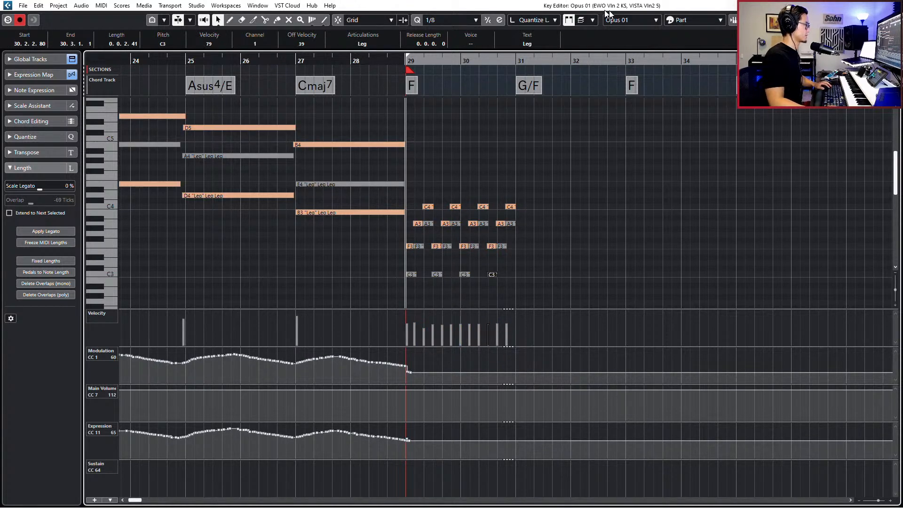
click(628, 19)
click(635, 53)
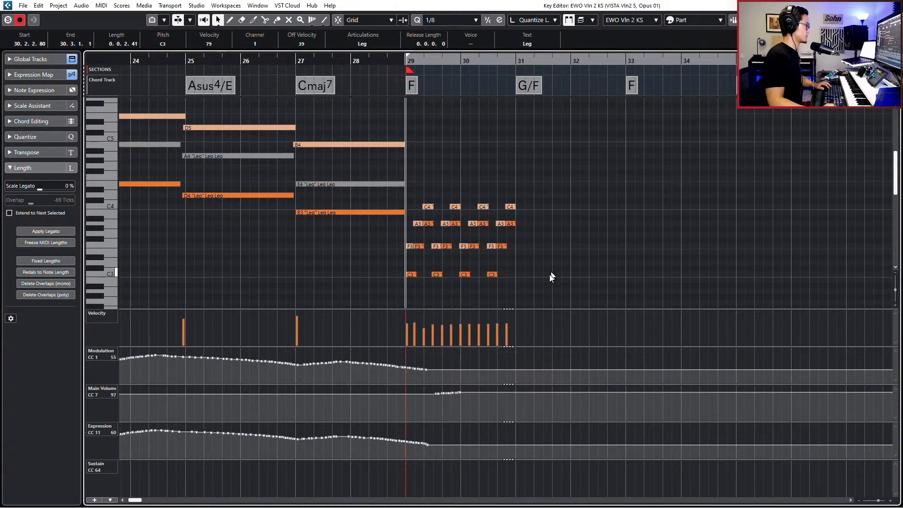
Switch editing to all parts, and return to editing only the active part
scroll(539, 267, up, 2)
drag(560, 177, 394, 279)
drag(441, 252, 554, 181)
click(593, 20)
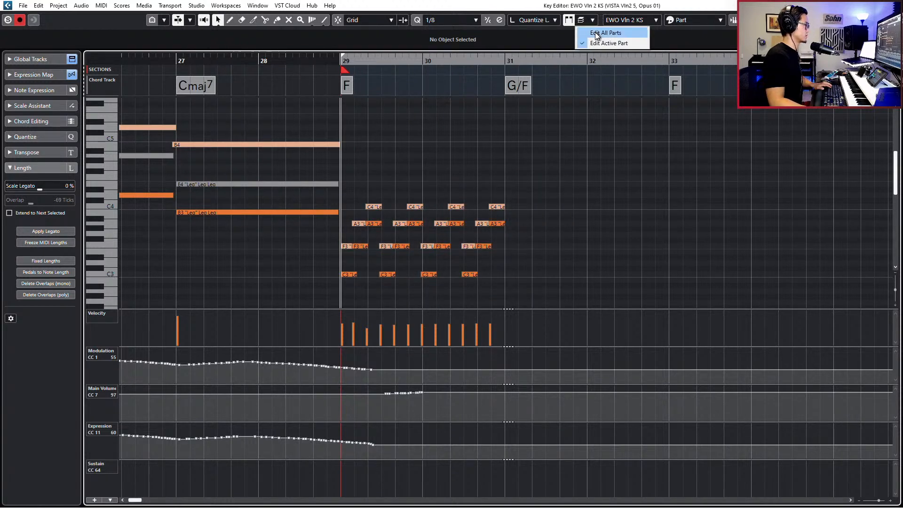
click(598, 33)
click(593, 20)
click(595, 45)
drag(585, 154, 581, 194)
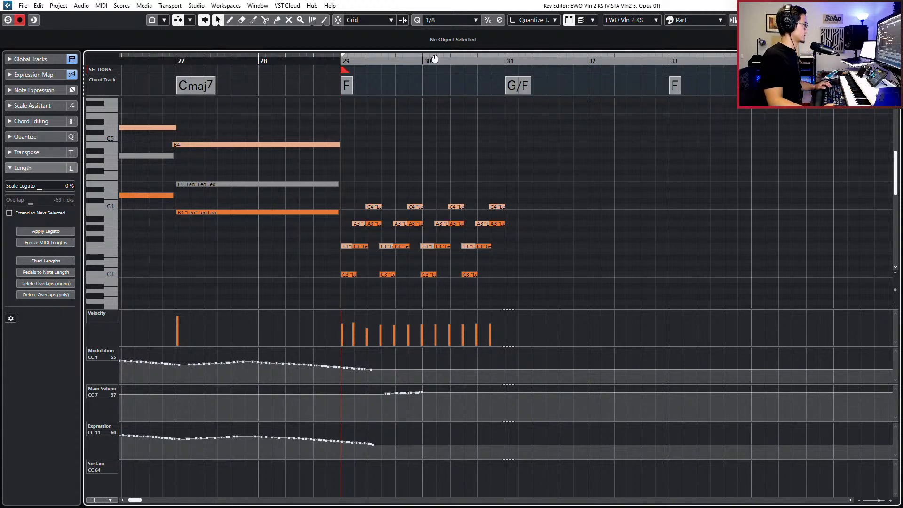
click(498, 224)
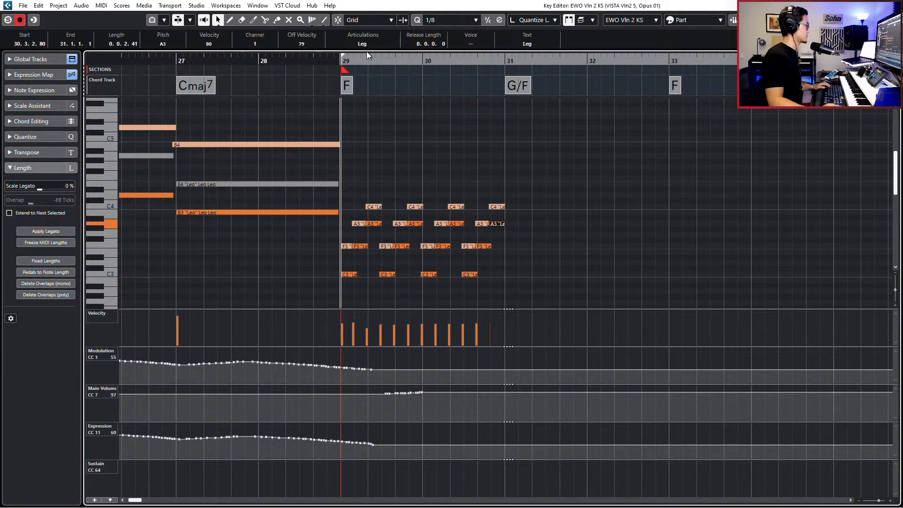
key(KP_Add)
key(KP_Add)
key(KP_Add)
key(KP_Subtract)
key(ctrl+v)
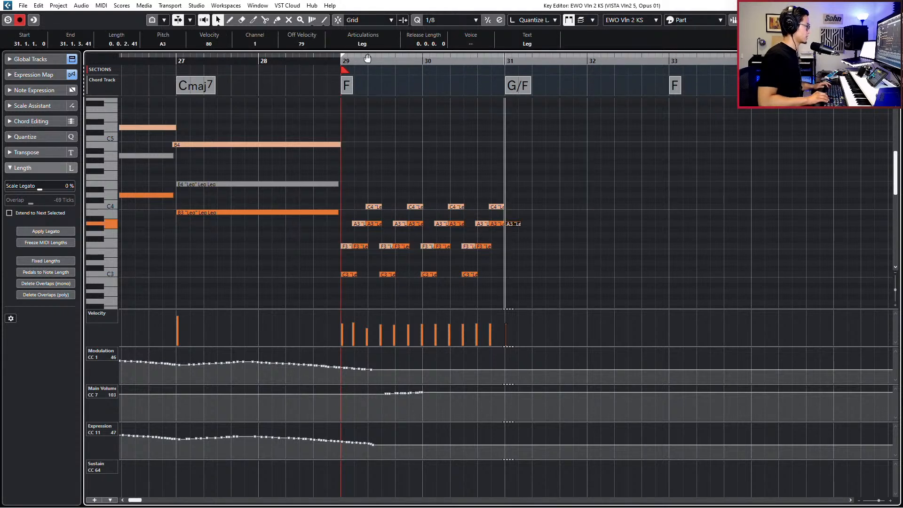
key(Delete)
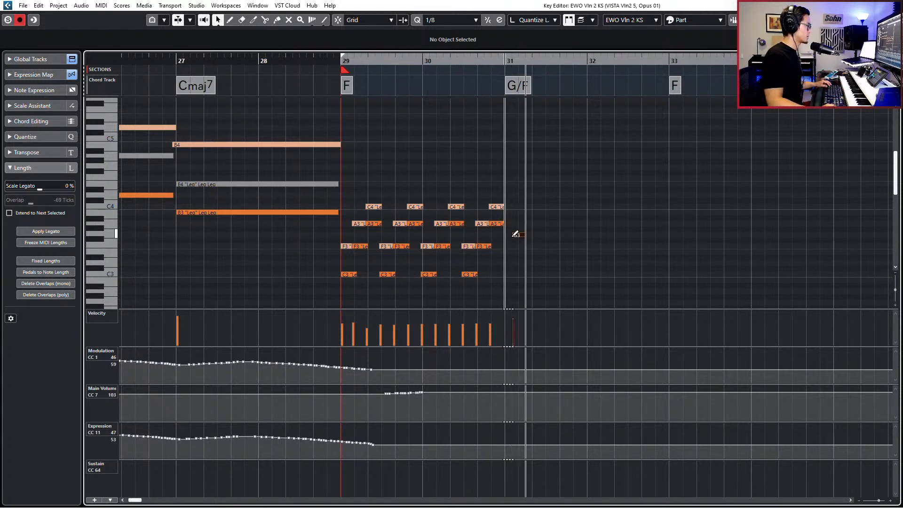
Add a G3 note at 31.1.1.0 in the EWO Vln 2 KS part and lengthen it to two bars, ending at bar 33
click(515, 235)
key(ctrl+Left)
key(alt+shift+Right)
key(alt+shift+Right)
key(alt+shift+Right)
key(alt+shift+Right)
key(alt+shift+Right)
key(alt+shift+Right)
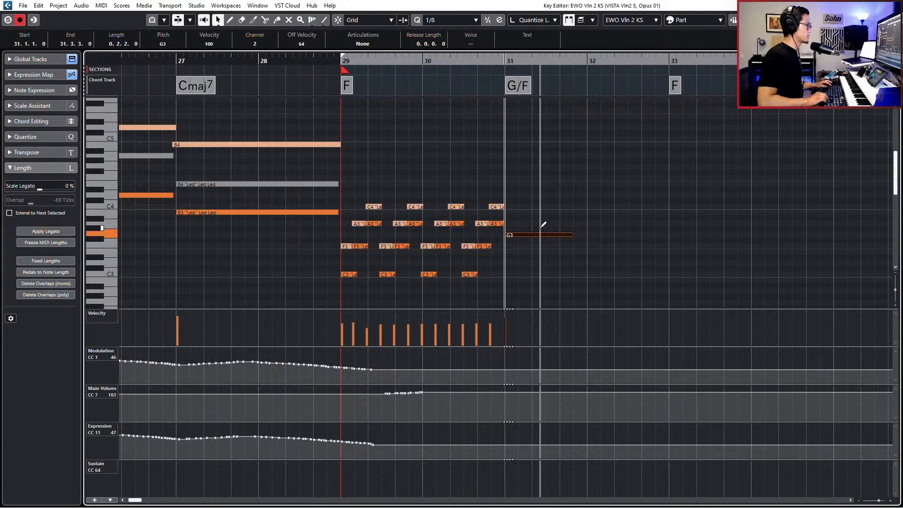
key(alt+shift+Right)
key(alt+shift+Right)
key(alt+shift+Right)
key(alt+shift+Right)
key(alt+shift+Right)
key(alt+shift+Right)
key(alt+shift+Right)
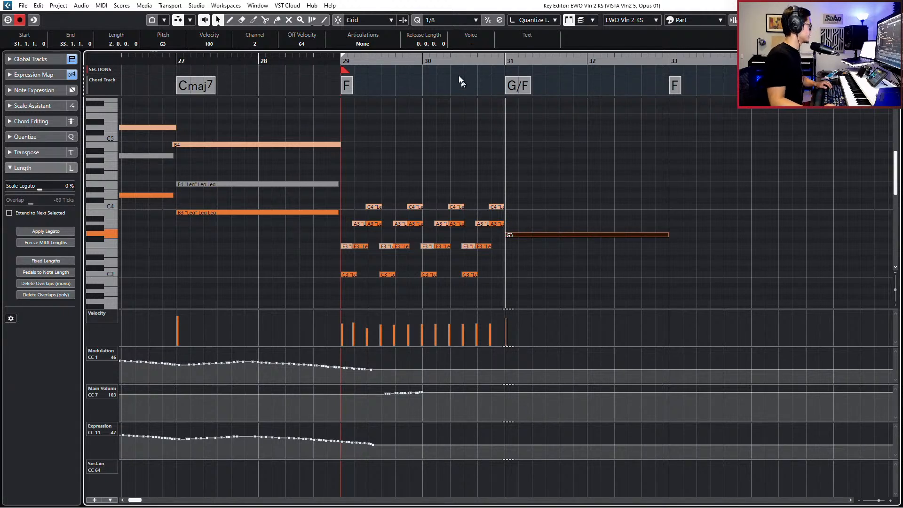
Assign the Trill WT articulation to the G3 note at bar 31 and play the passage back
click(362, 44)
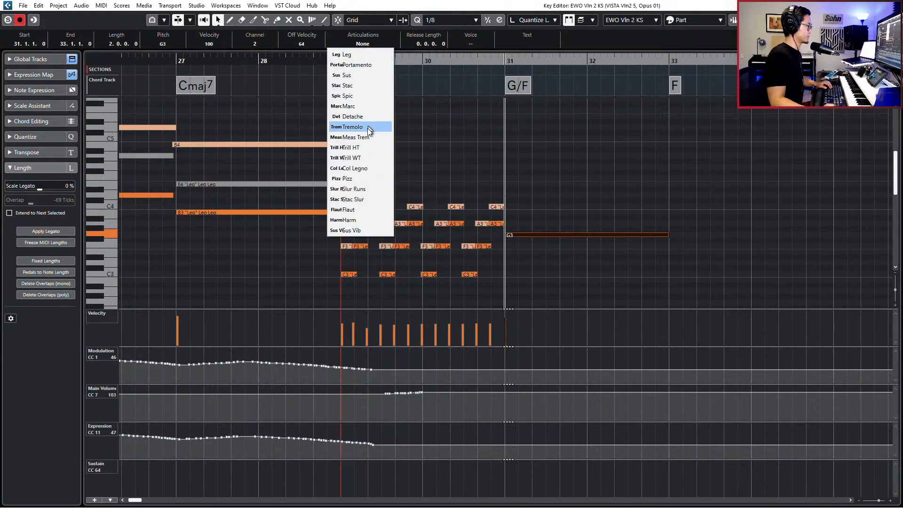
click(364, 158)
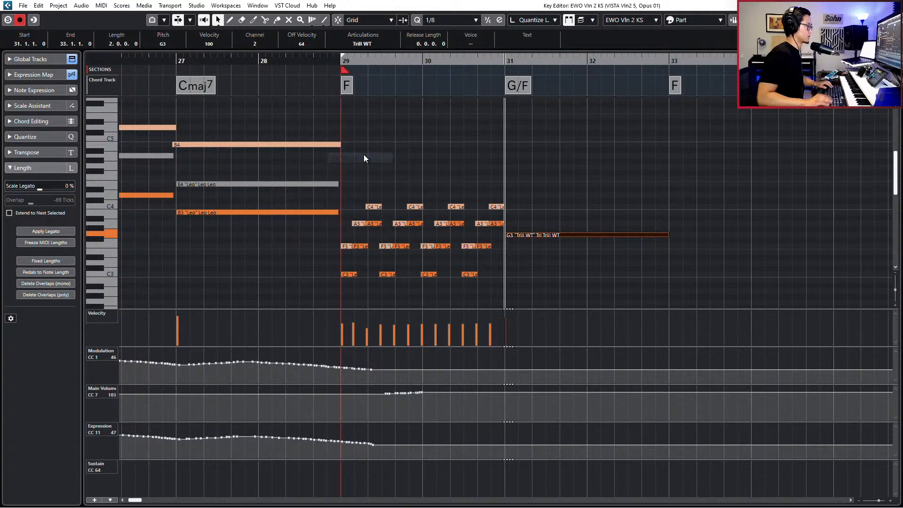
key(KP_Subtract)
key(space)
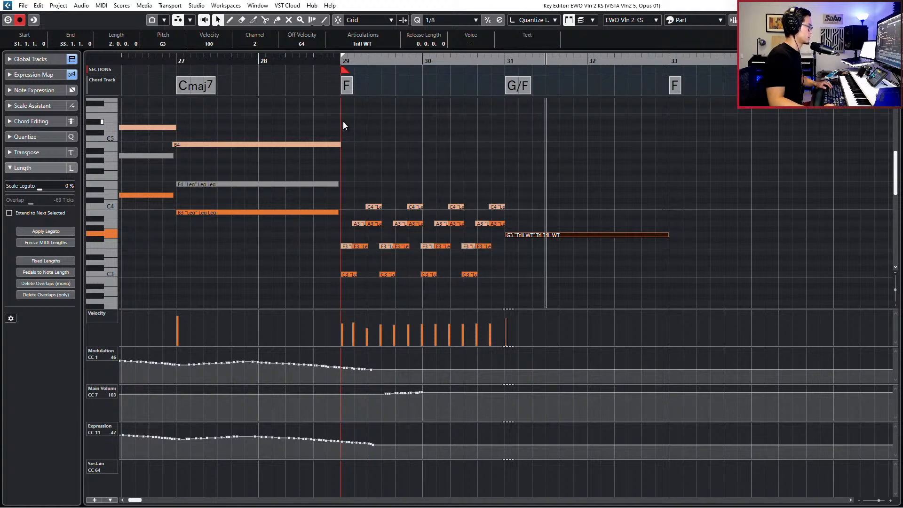
key(space)
key(space)
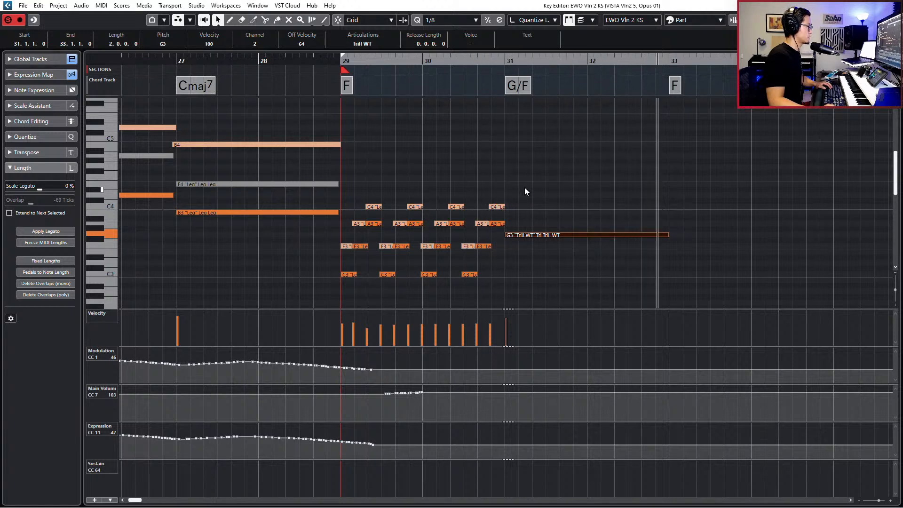
key(space)
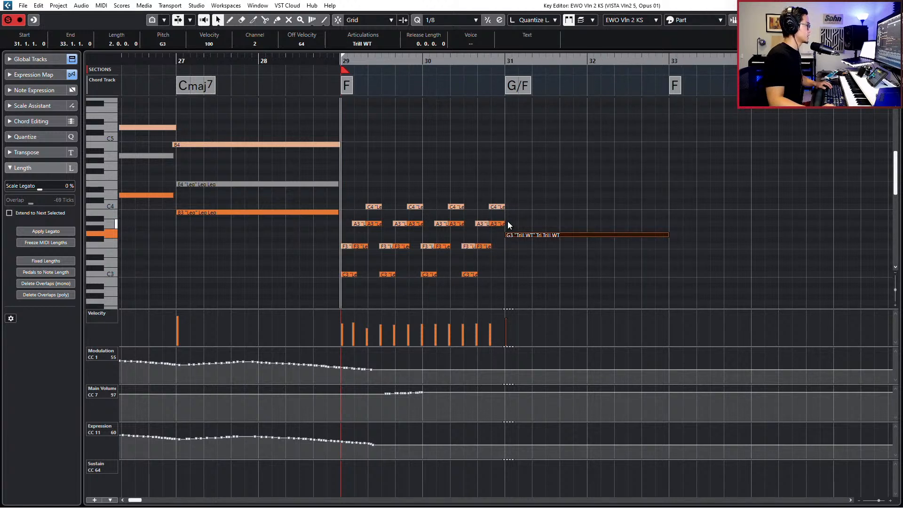
Duplicate the last C4 of VISTA Vln2 5 at bar 31, lengthen it to 2.0.0.41, and raise it to D4
click(500, 207)
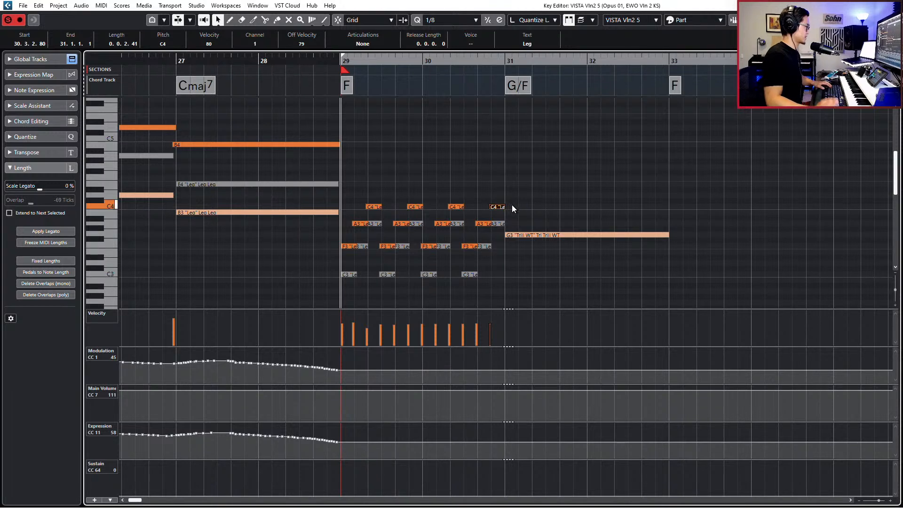
key(ctrl+d)
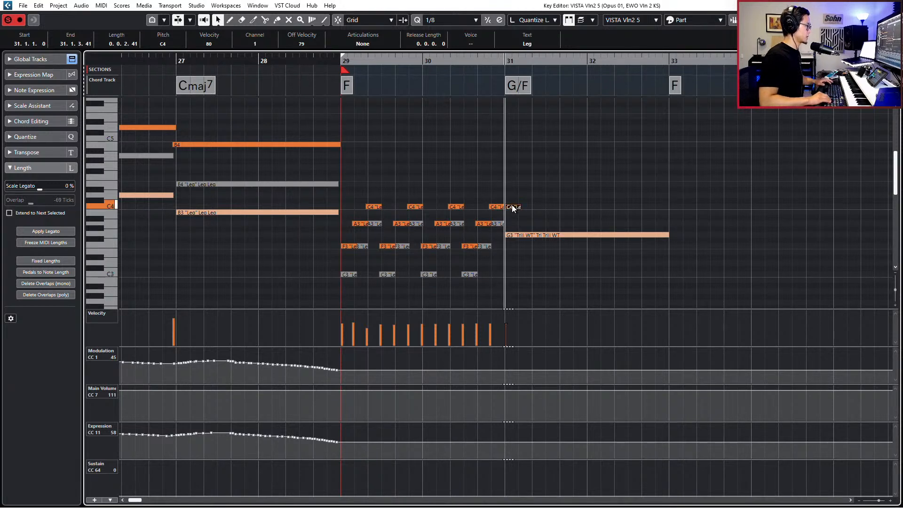
key(alt+shift+Right)
key(alt+shift+Right)
key(alt+shift+Right)
key(alt+shift+Right)
key(alt+shift+Right)
key(alt+shift+Right)
key(alt+shift+Right)
key(alt+shift+Right)
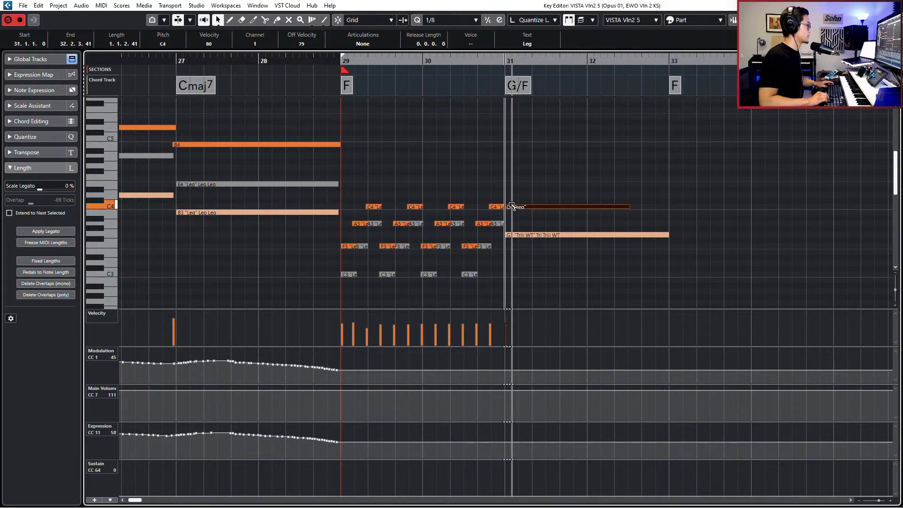
key(alt+shift+Right)
key(alt+shift+Right)
key(alt+shift+Right)
key(alt+shift+Right)
key(alt+shift+Right)
key(Up)
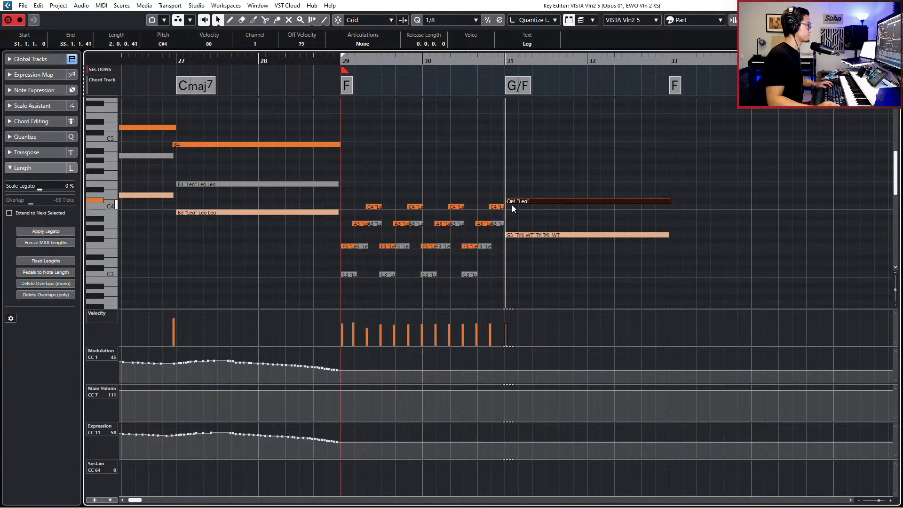
key(Up)
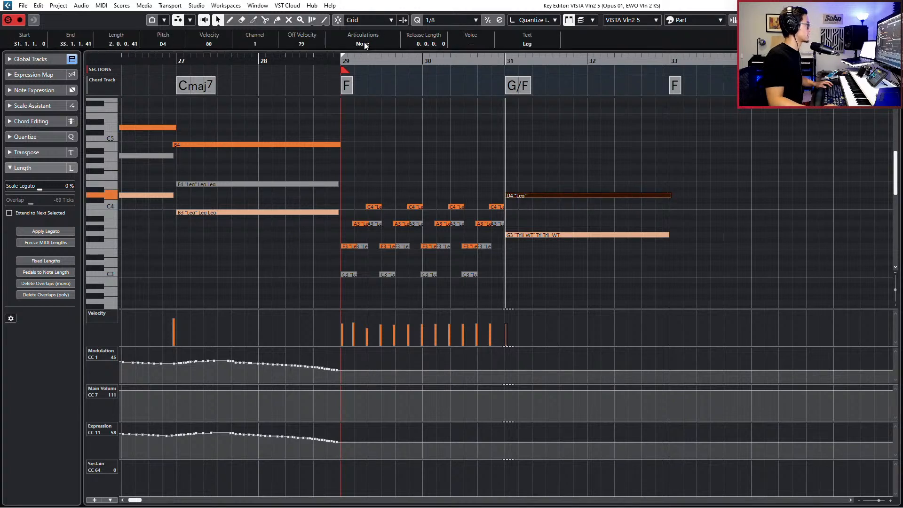
Check the VISTA Vln2 5 part's expression map assignment and the list of available maps
click(34, 89)
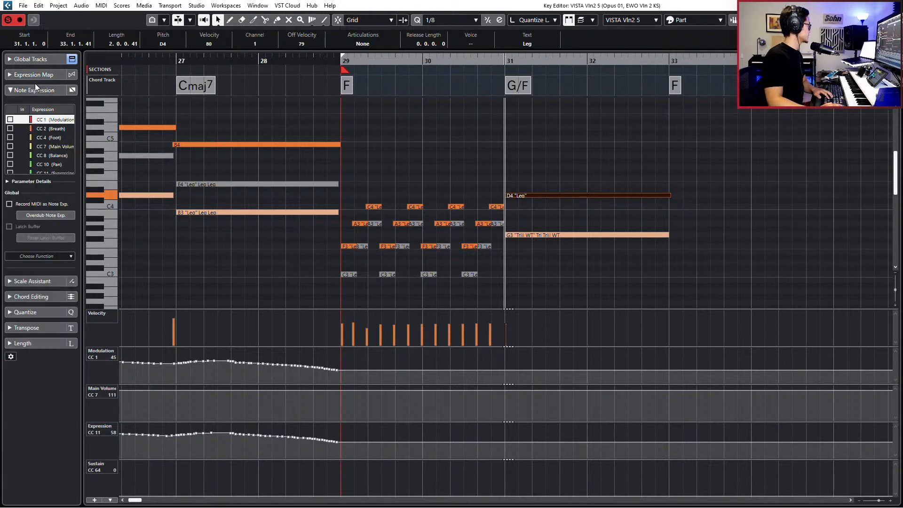
click(36, 75)
click(37, 92)
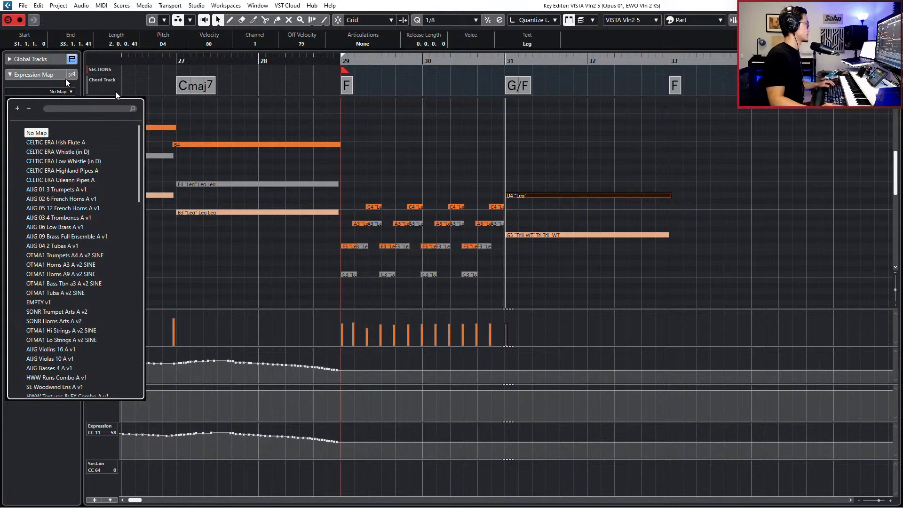
click(548, 154)
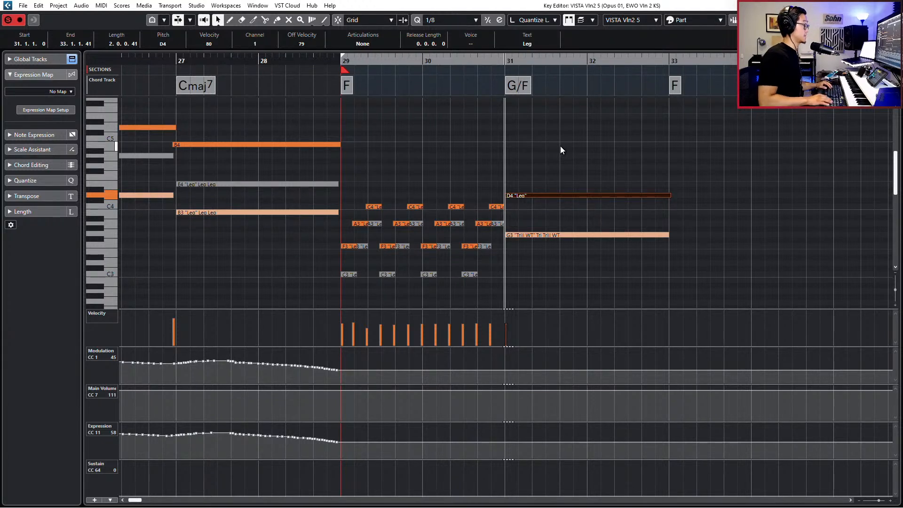
Copy the G3 Trill WT note of the EWO Vln 2 KS part, paste it at bar 31, and raise the copy to B3
key(KP_1)
key(KP_Add)
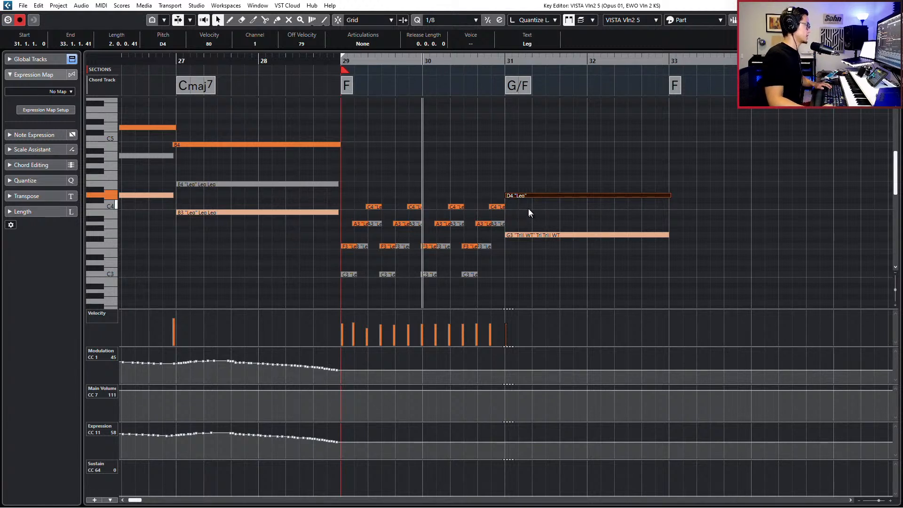
click(532, 238)
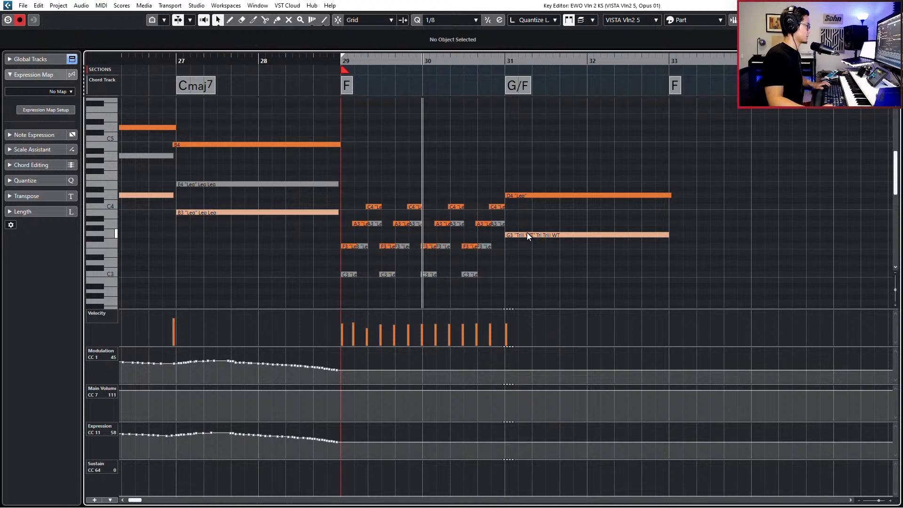
click(528, 234)
key(ctrl+c)
key(KP_Add)
key(ctrl+v)
key(Up)
key(Up)
key(Up)
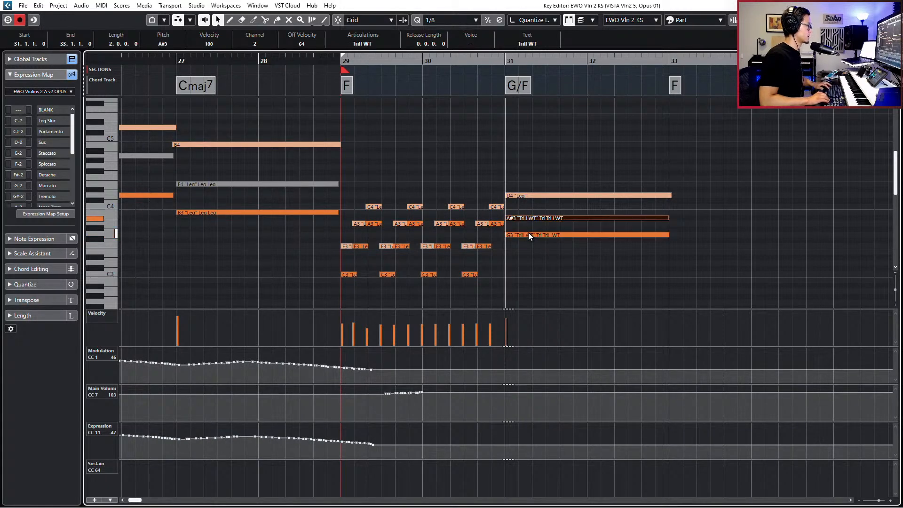
key(Up)
Duplicate the last A3 of the Opus 01 part at bar 31, raise it to D4, and lengthen it to 2.0.0.41
key(Page_Down)
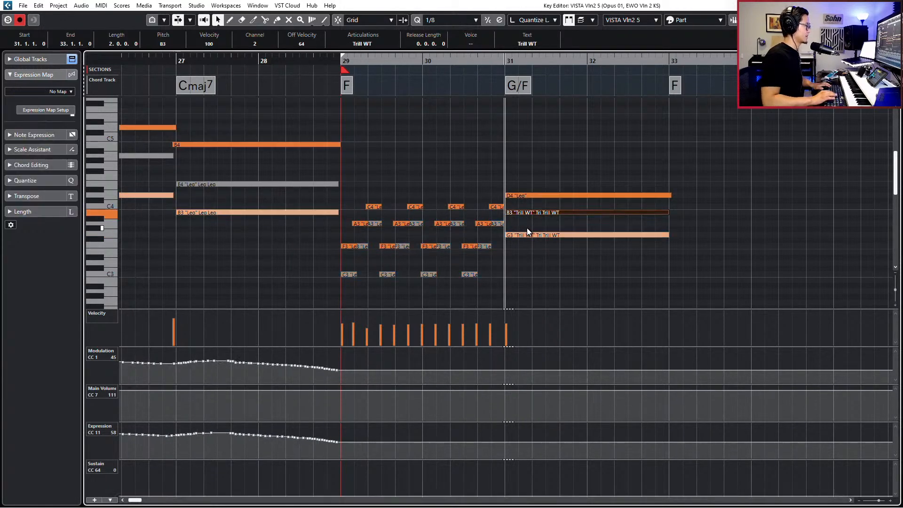
click(498, 223)
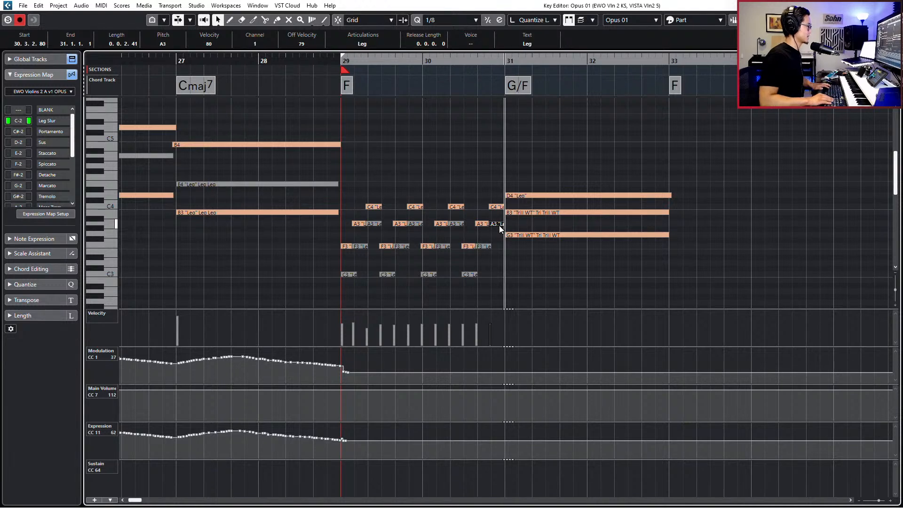
key(ctrl+v)
key(Up)
key(Up)
key(Up)
key(alt+shift+Right)
key(alt+shift+Right)
key(alt+shift+Right)
key(alt+shift+Right)
key(alt+shift+Right)
key(alt+shift+Right)
key(alt+shift+Right)
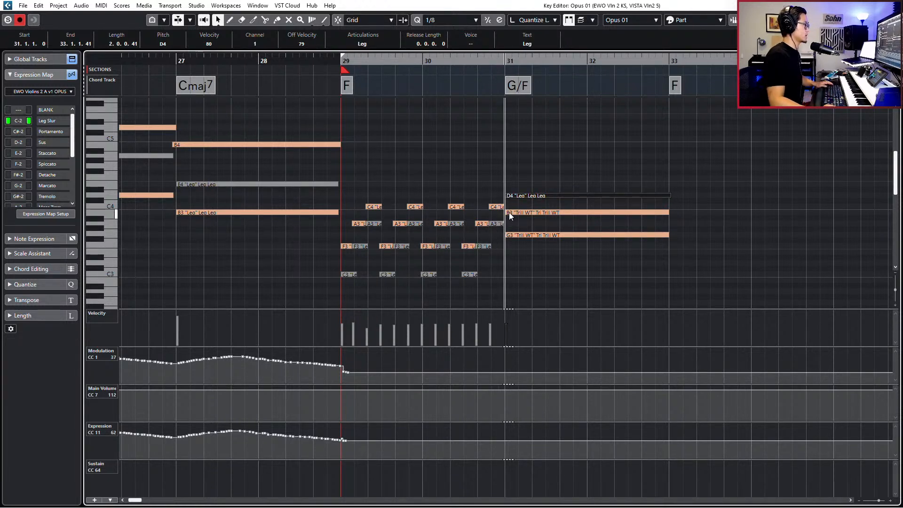
Play back the stacked bar 31 trills and delete the B3 trill from the EWO Vln 2 KS part
click(525, 211)
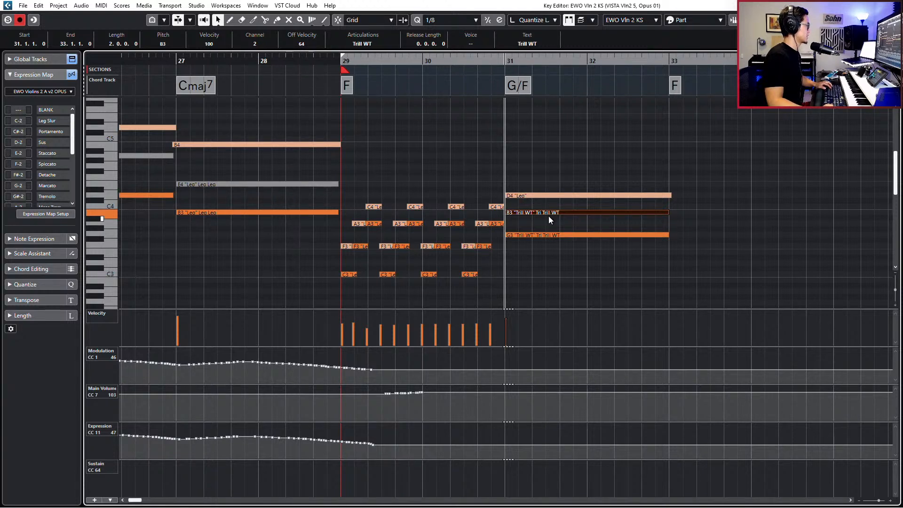
key(space)
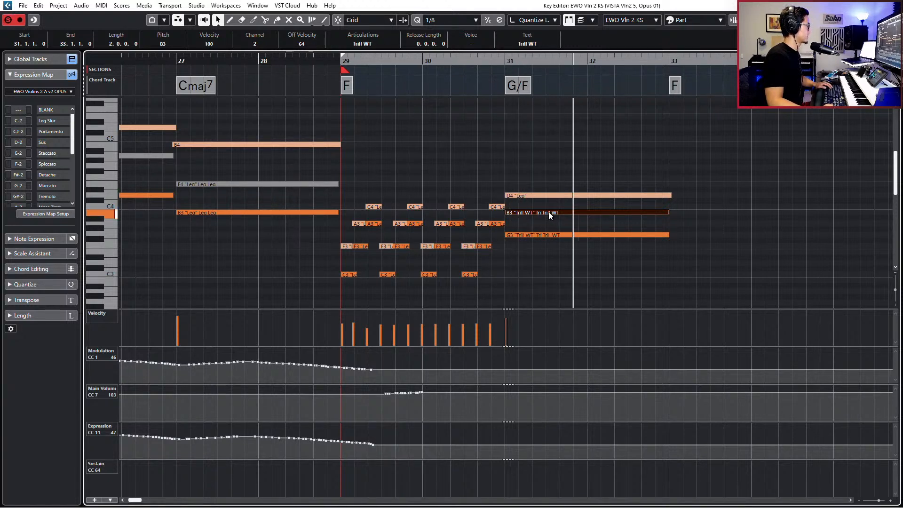
key(space)
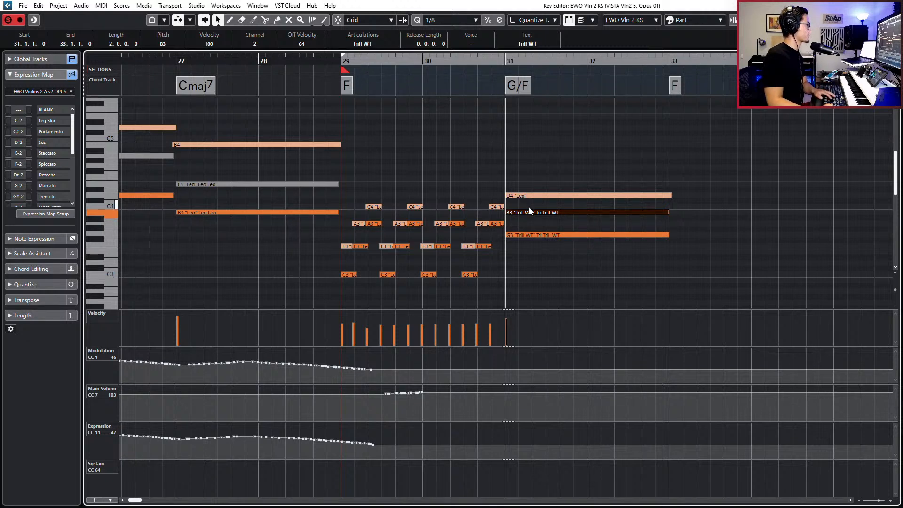
key(Delete)
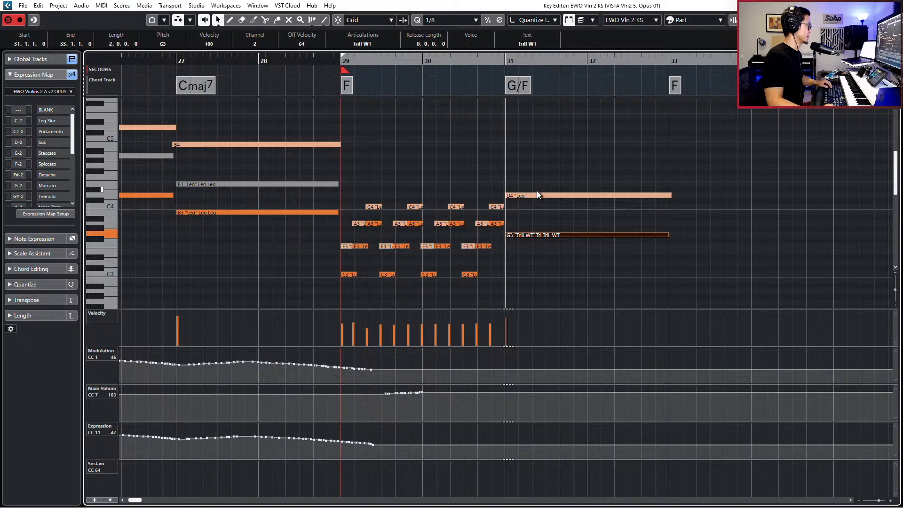
Turn off solo and play the passage back from bar 29 into bar 31
key(space)
key(space)
key(s)
key(KP_Subtract)
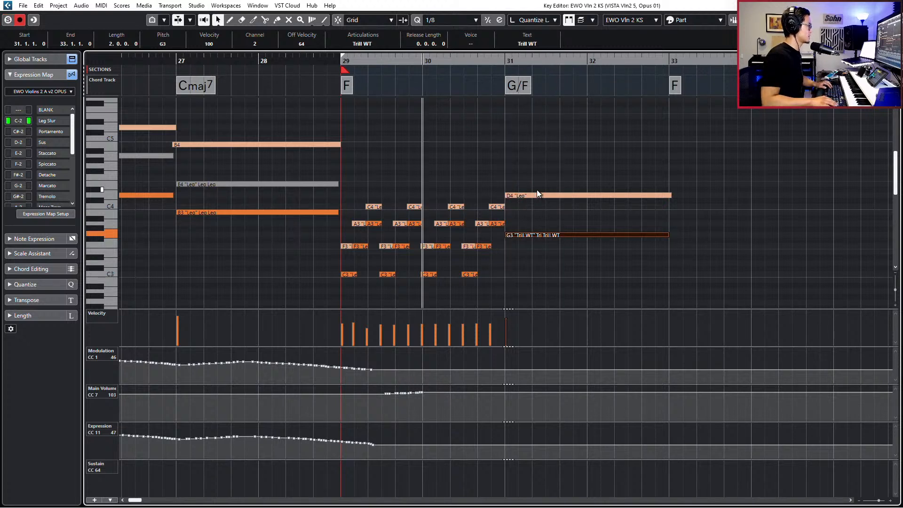
key(KP_Subtract)
key(space)
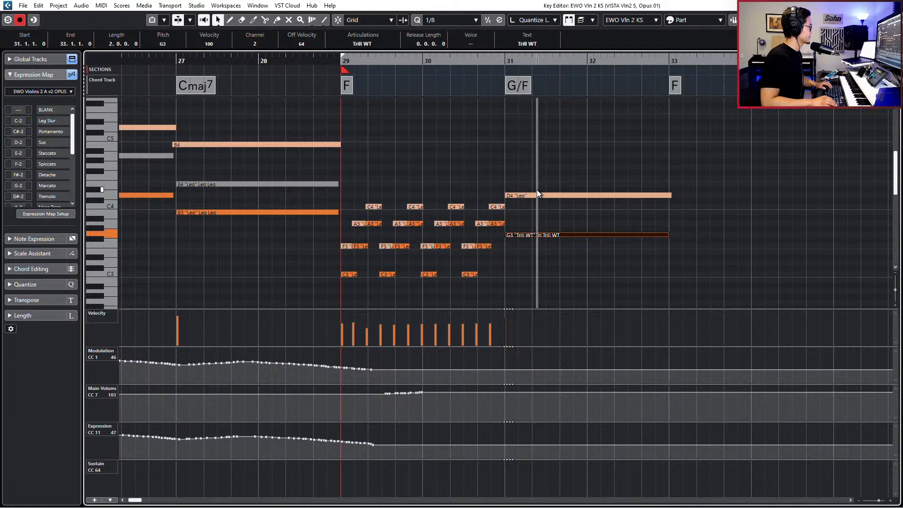
key(space)
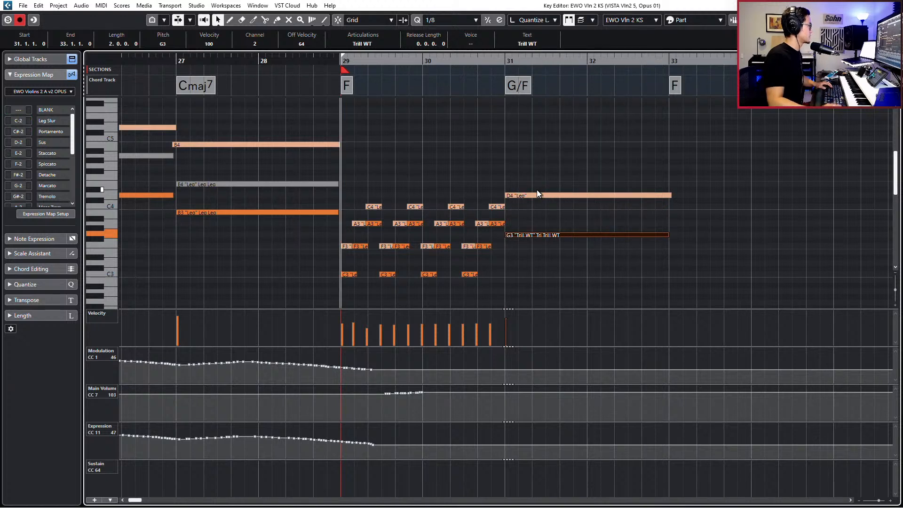
Record modulation (CC 1) and expression (CC 11) curves for the Opus 01 part from bar 29 through bar 33
click(565, 196)
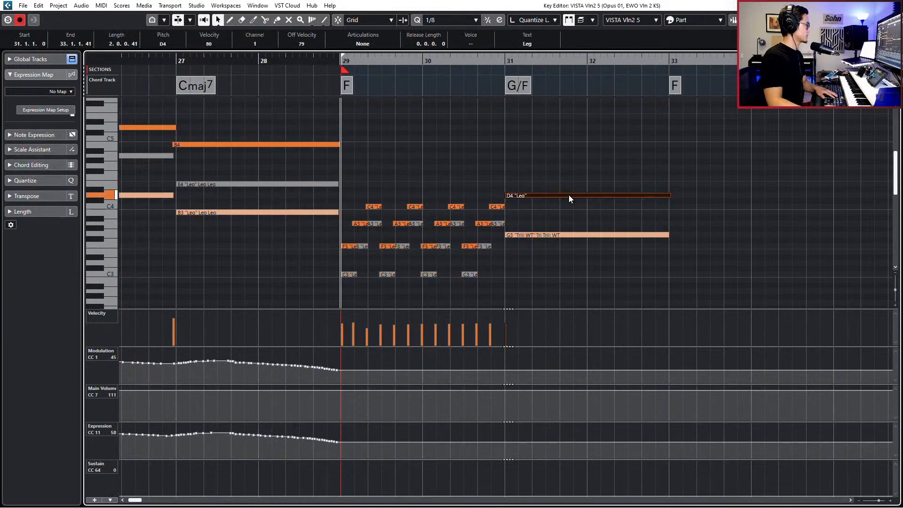
key(Tab)
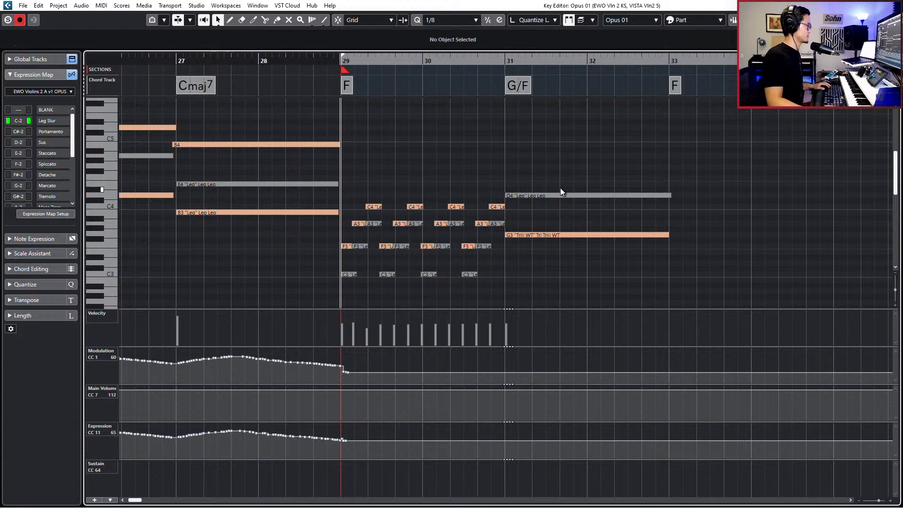
click(562, 195)
key(space)
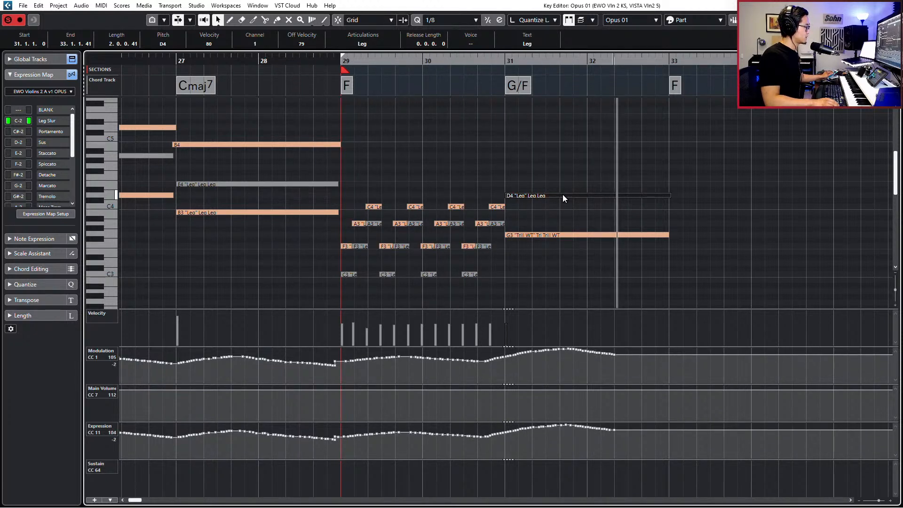
key(space)
click(581, 211)
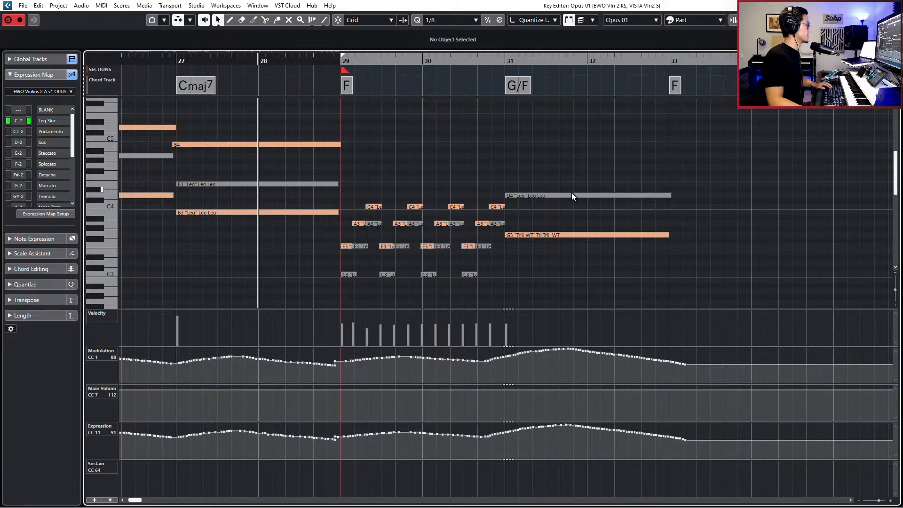
Assign the Trill WT articulation to the Opus 01 part's D4 note at bar 31
click(571, 193)
click(377, 44)
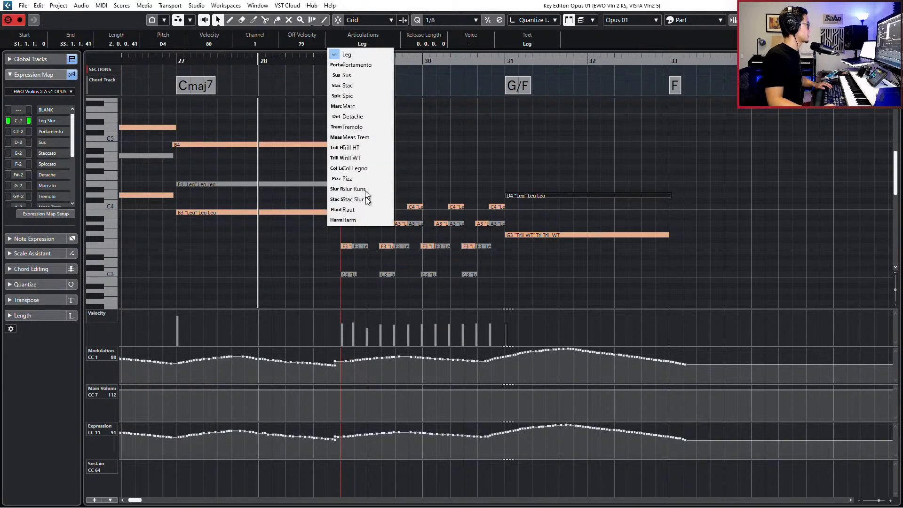
click(360, 158)
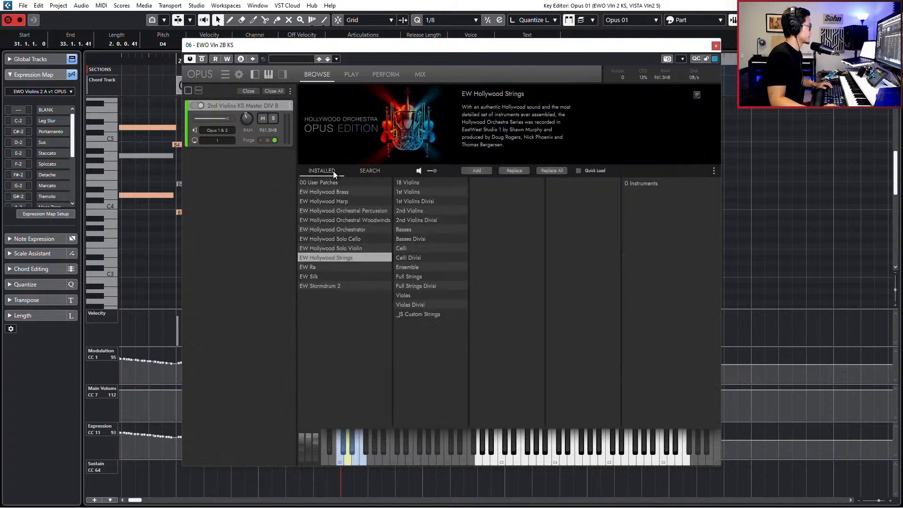
Show the articulations of the 2nd Violins KS Master DIV B instrument, then load and activate Trill HT WT MOD
click(380, 72)
click(352, 74)
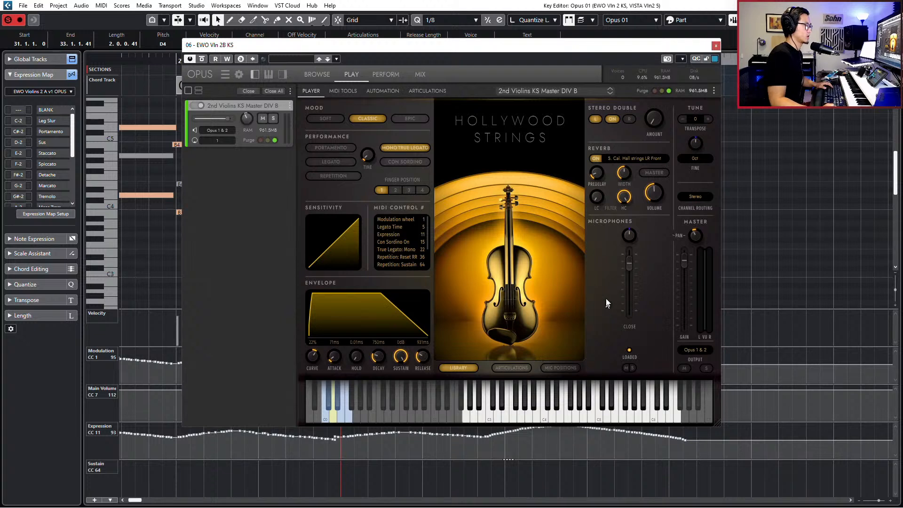
click(431, 91)
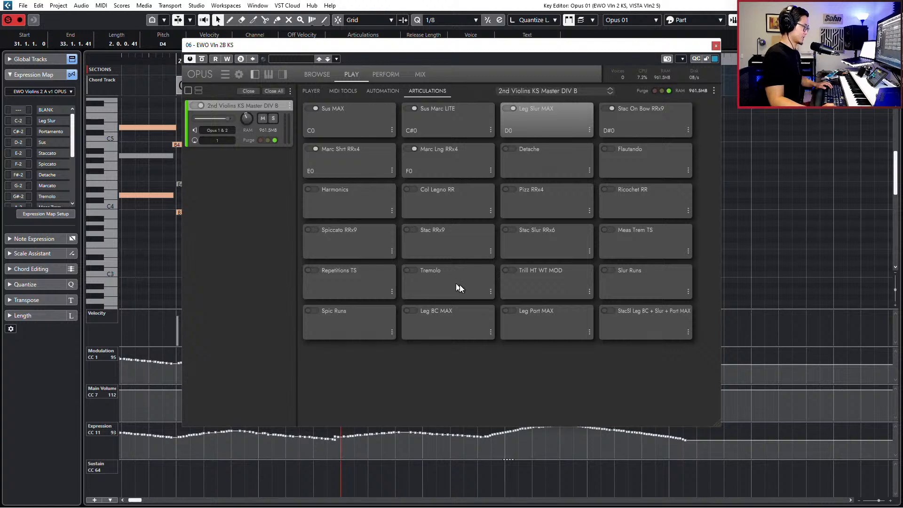
click(508, 271)
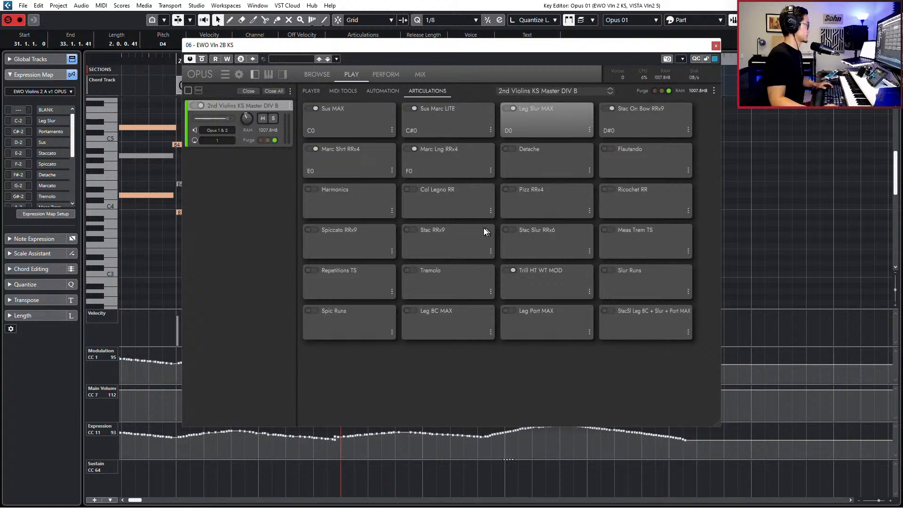
click(557, 272)
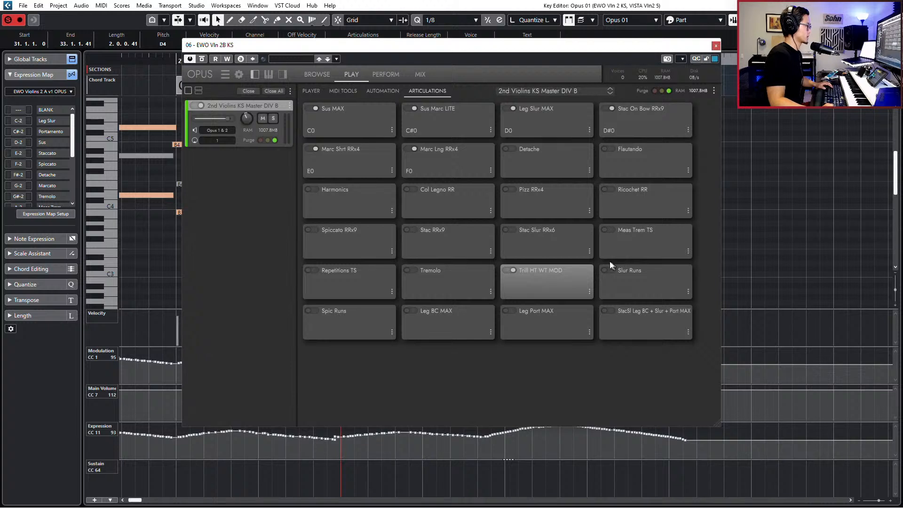
Find the Trill WT slot and open the expression map setup on the EWO Violins 2 A v1 OPUS map
scroll(69, 164, down, 3)
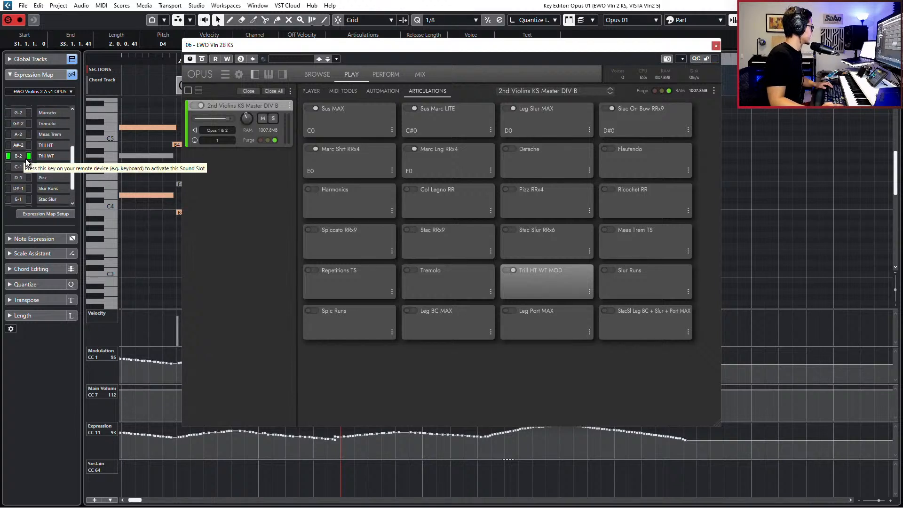
click(54, 214)
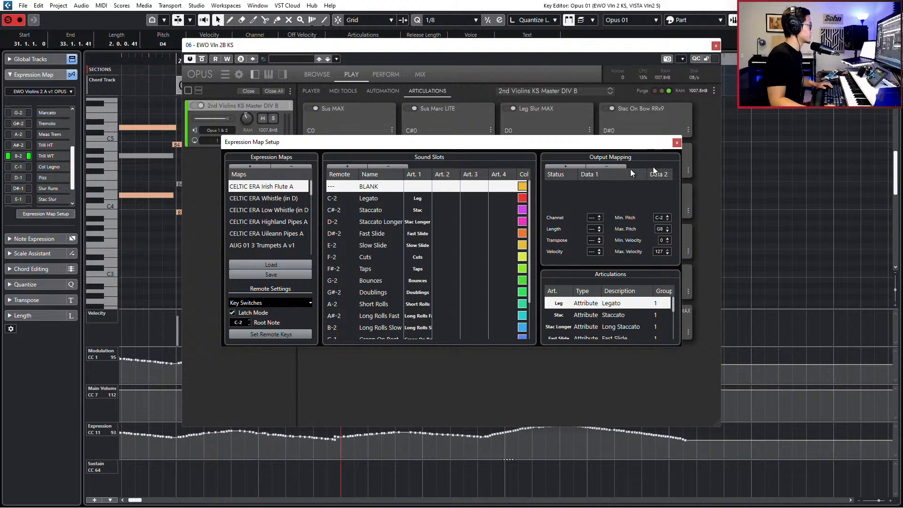
click(680, 140)
click(35, 92)
text(ex)
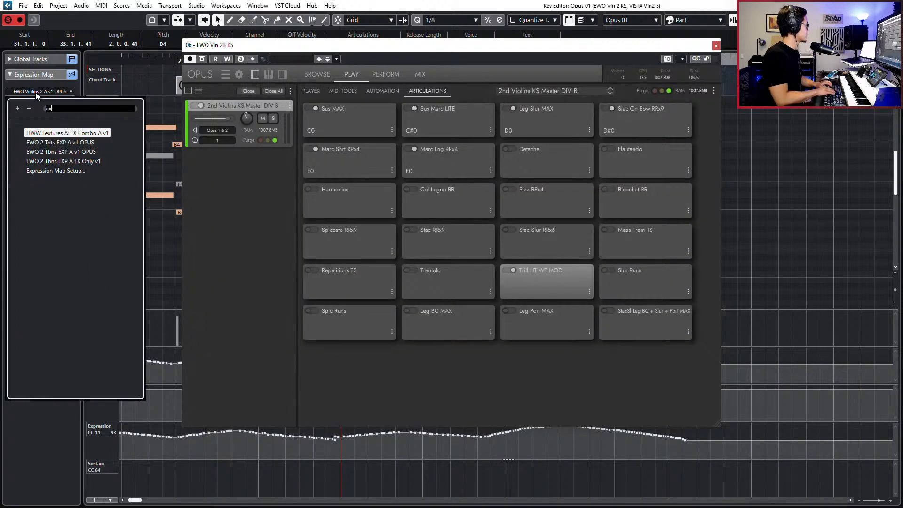
text(r)
key(BackSpace)
text(pr)
key(Return)
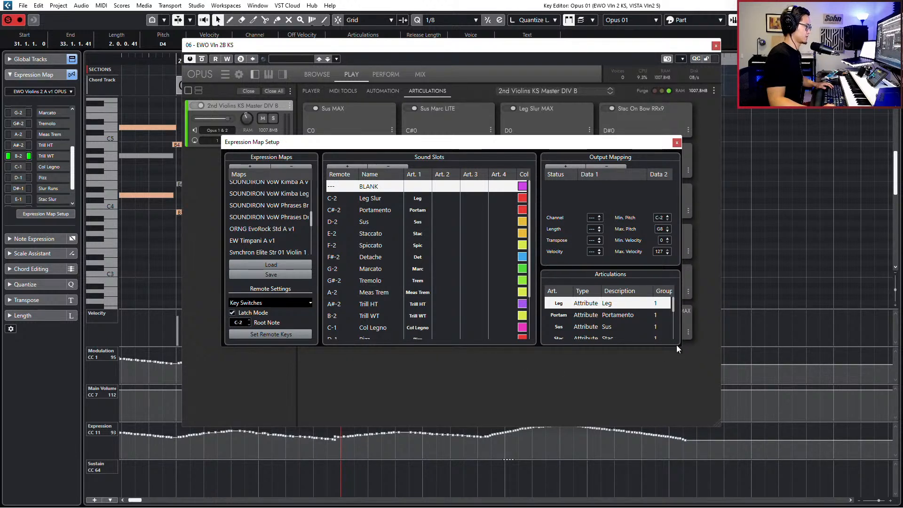
Enlarge the expression map setup and examine the output mappings of the Trill WT and Trill HT sound slots
drag(680, 347, 678, 505)
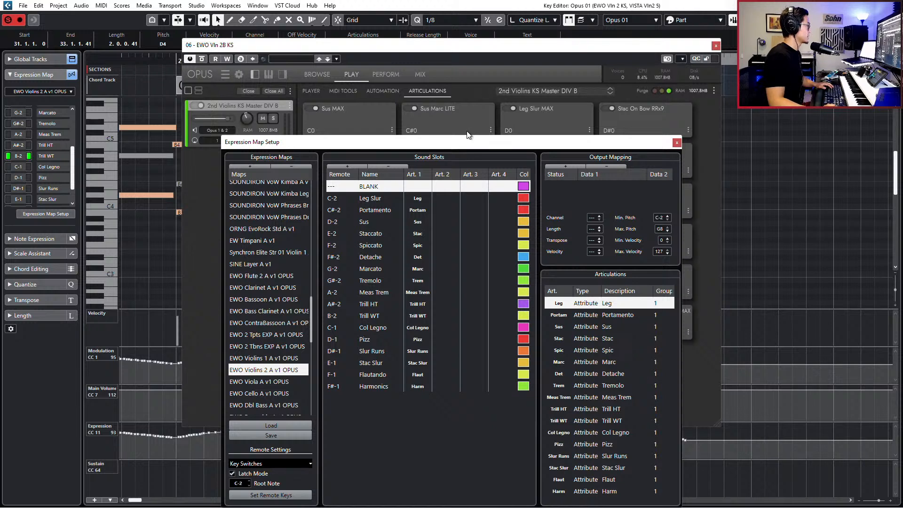
drag(465, 148, 463, 109)
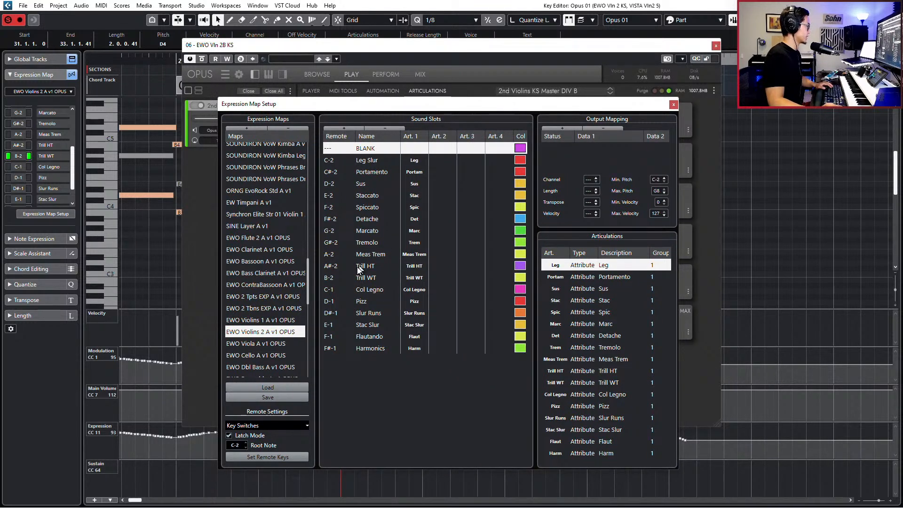
click(371, 276)
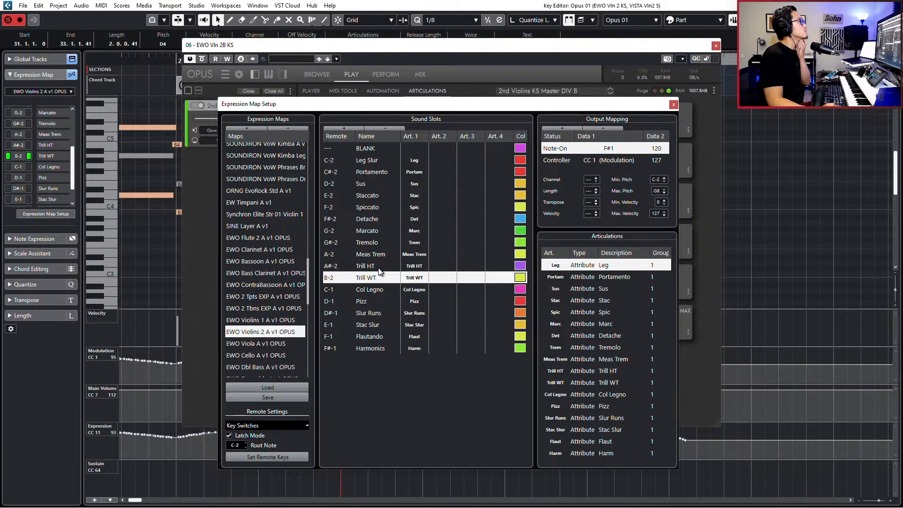
click(378, 267)
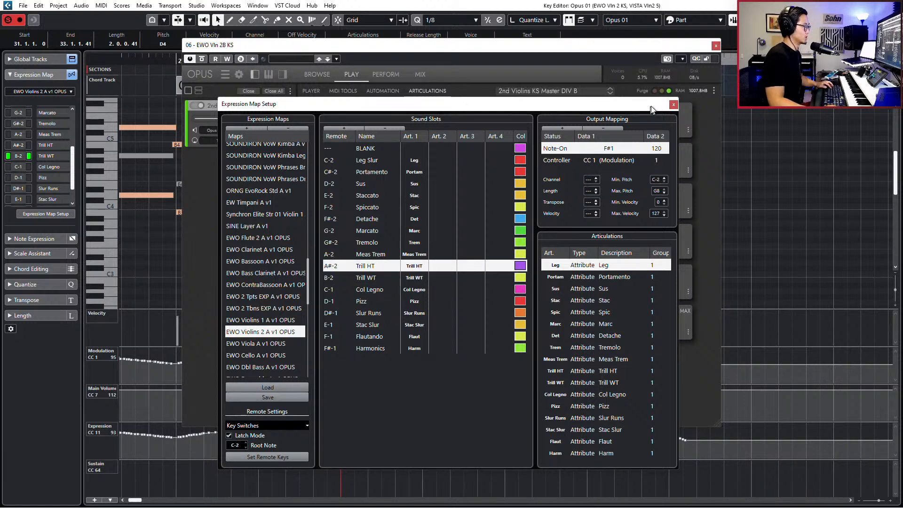
click(673, 105)
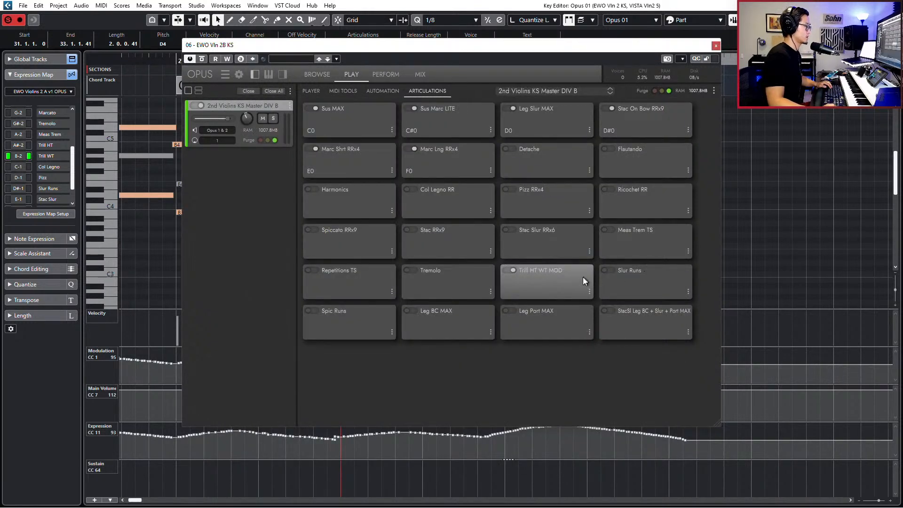
Assign key switch F#1 to the Trill HT WT MOD articulation
click(590, 290)
click(588, 317)
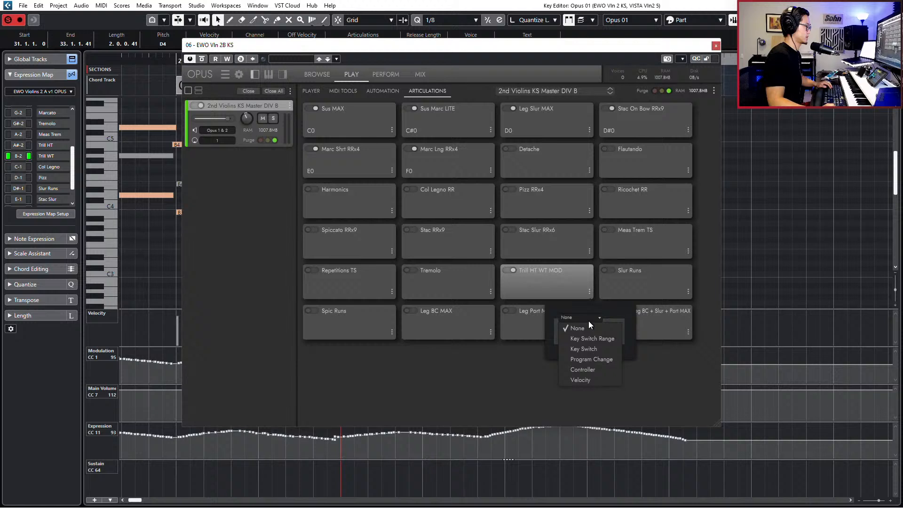
click(583, 348)
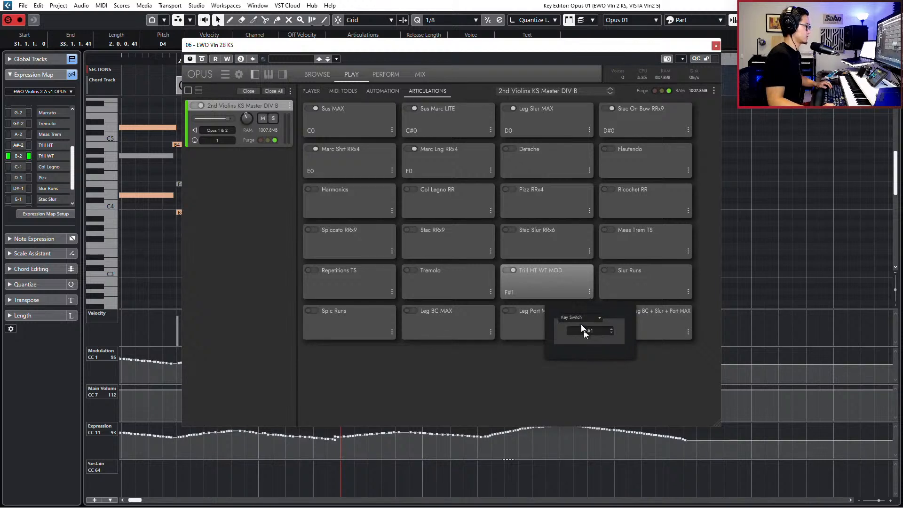
click(548, 292)
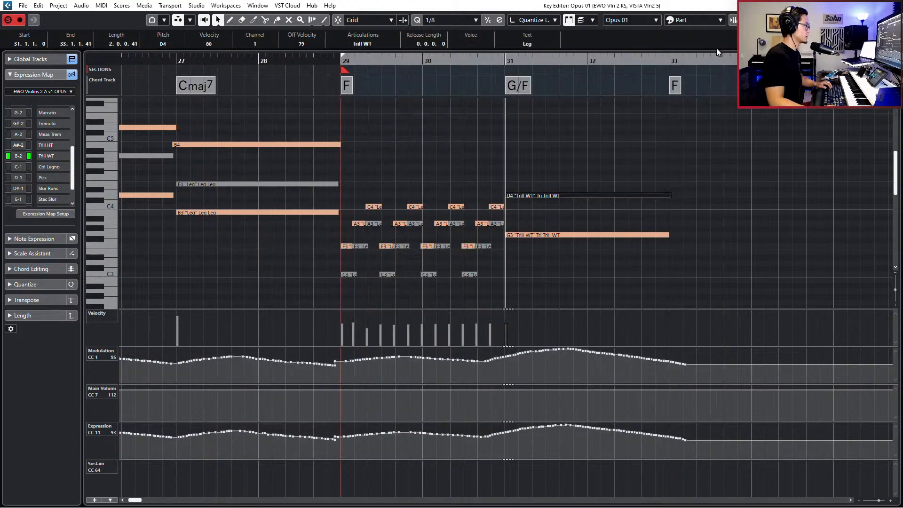
Play back the violin trill notes under the G/F chord from bar 31
click(716, 46)
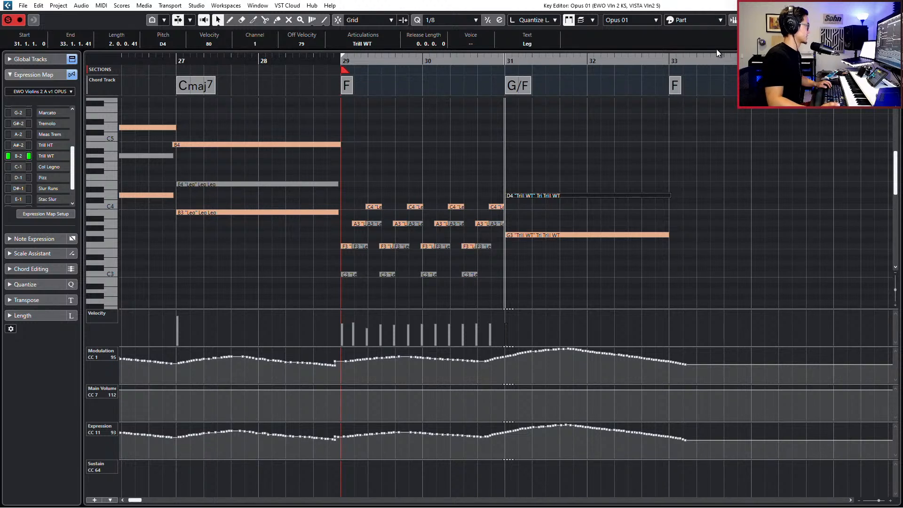
key(space)
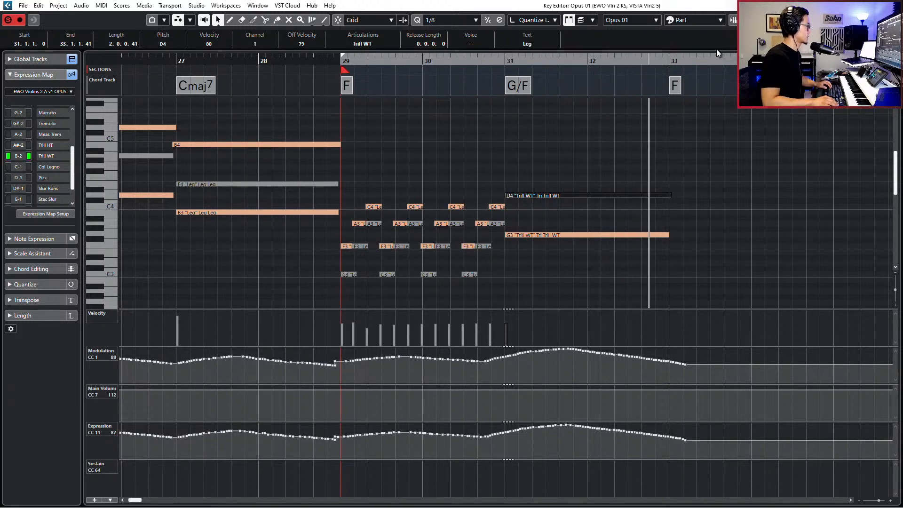
key(space)
Record a new pass of modulation and expression dynamics on the Opus 01 part through bar 32, restarting from before bar 29
key(KP_Subtract)
key(KP_Subtract)
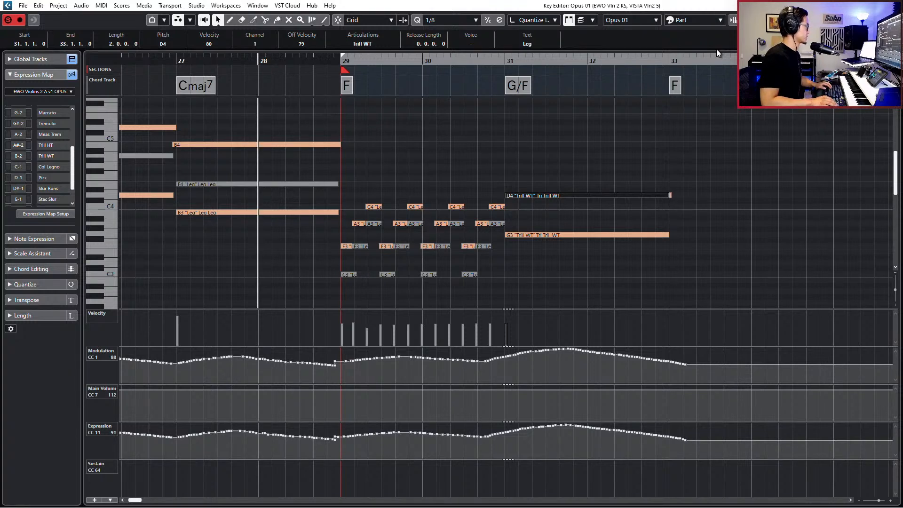
key(KP_Add)
key(space)
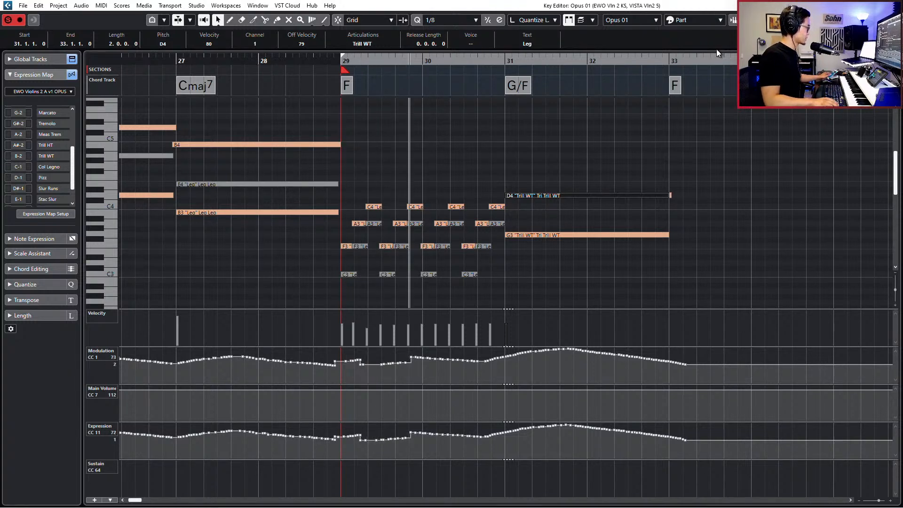
key(space)
key(KP_Subtract)
key(KP_Subtract)
key(space)
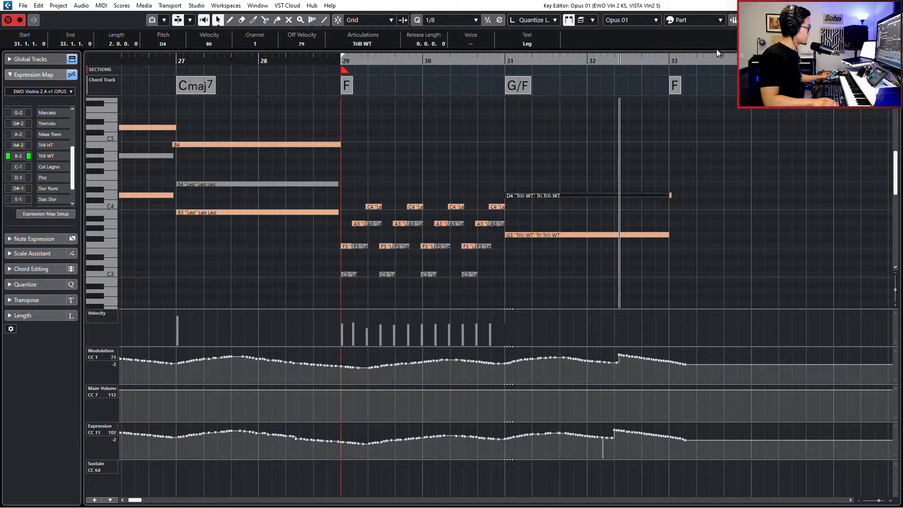
key(space)
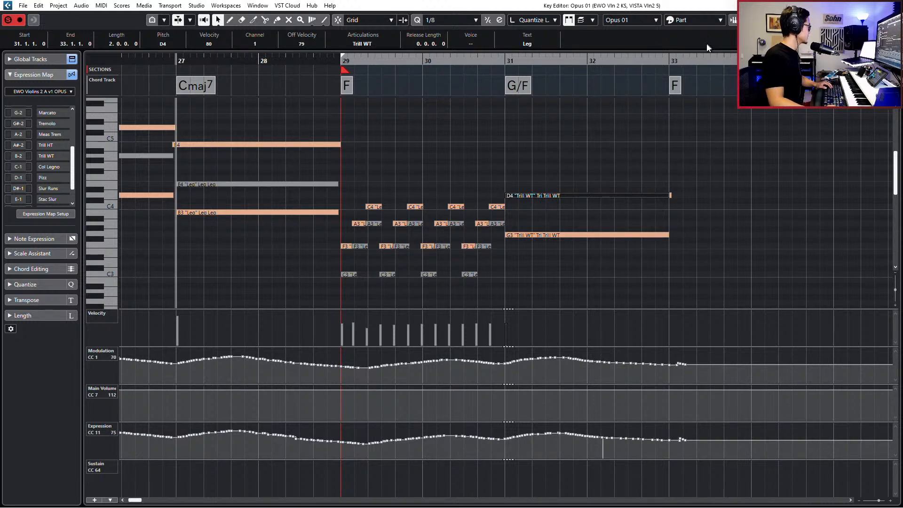
Shorten the Opus 01 D4 trill at bar 31 to one bar and undo the same trim on the VISTA Vln2 5 note
drag(669, 195, 585, 192)
click(662, 192)
drag(668, 196, 582, 195)
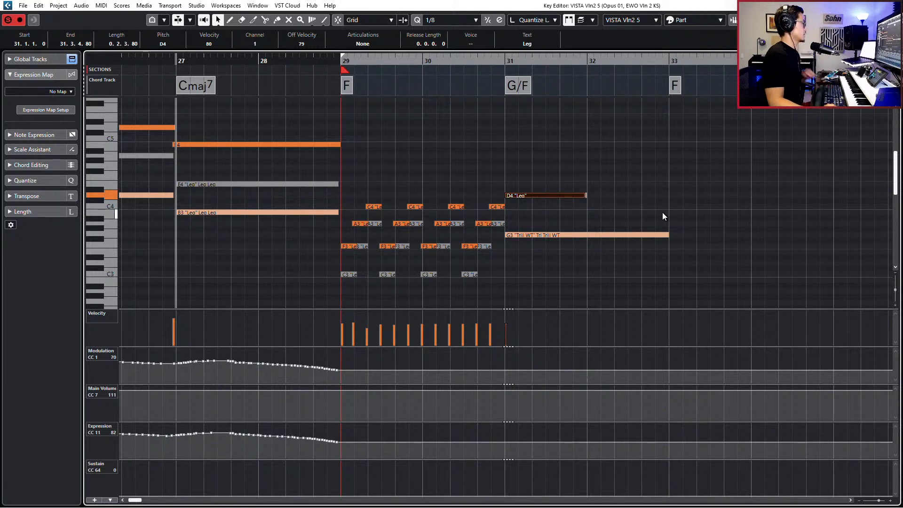
key(ctrl+z)
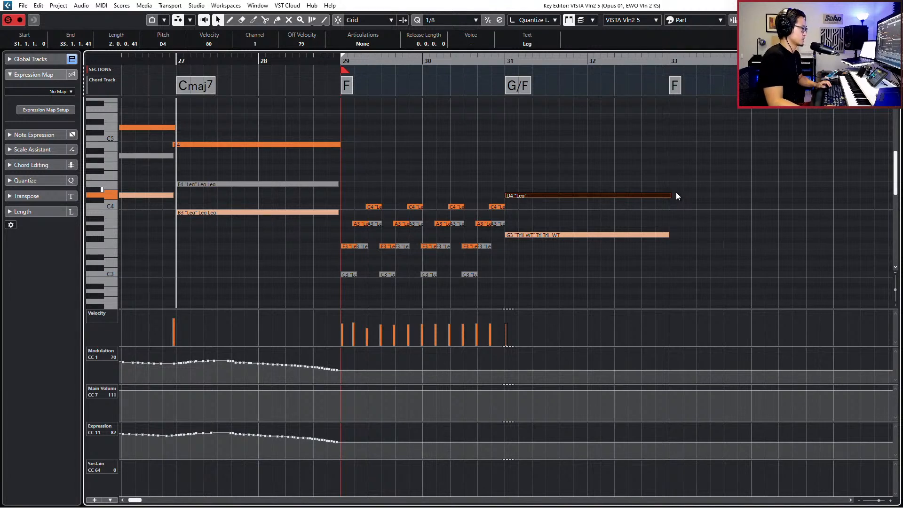
key(Tab)
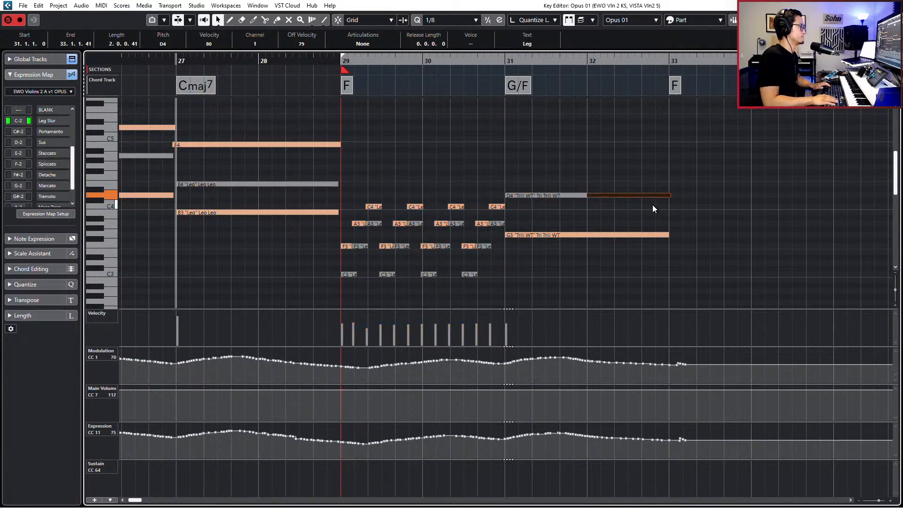
Split the VISTA Vln2 5 D4 note late in bar 32 and transpose its second part down to C4
click(611, 196)
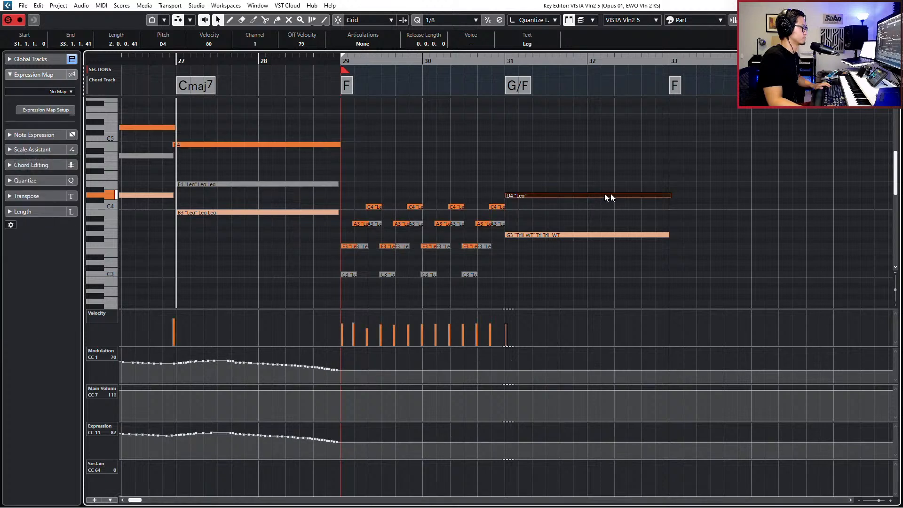
alt+click(641, 195)
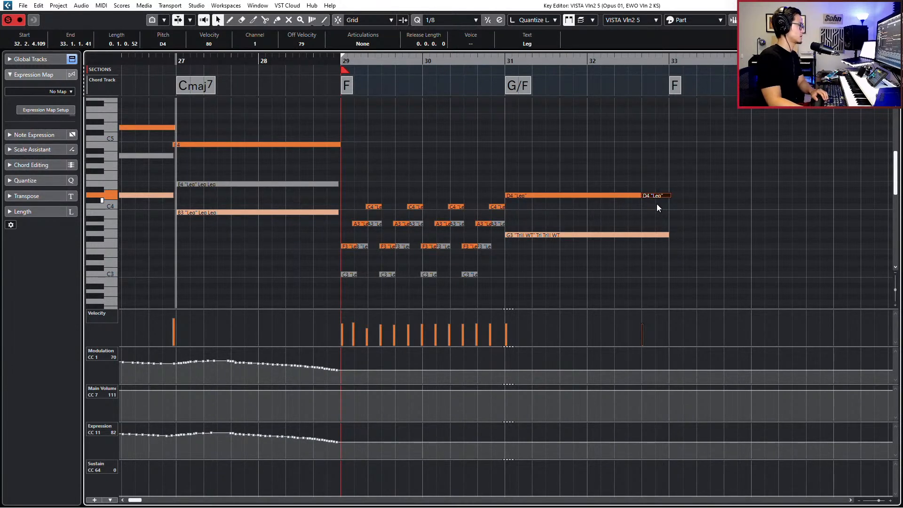
key(Down)
key(Down)
key(Page_Down)
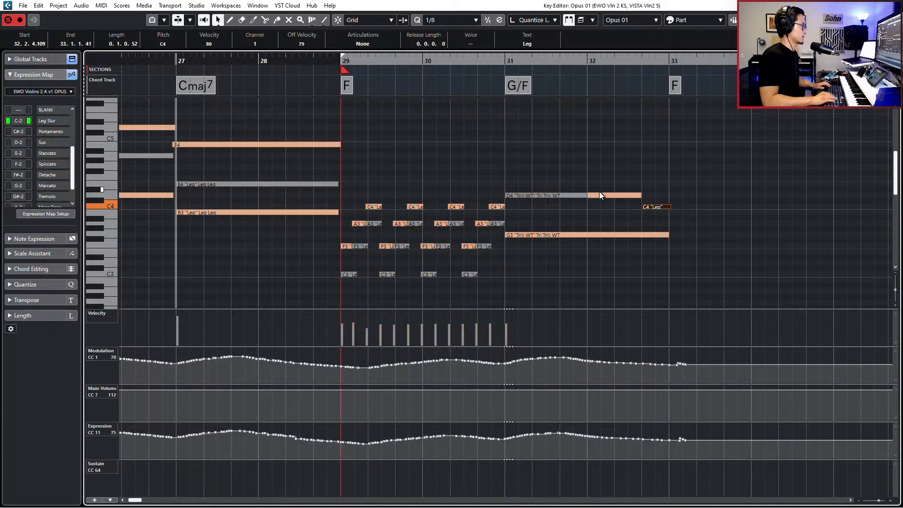
Try adding a B3 copy of the Opus 01 D4 trill at bar 31, and remove the copy
click(568, 196)
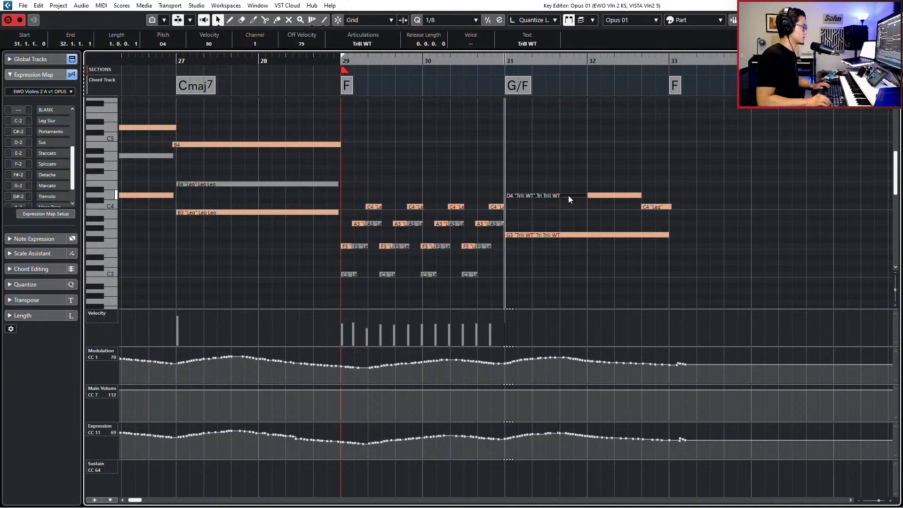
key(Down)
key(Down)
key(Down)
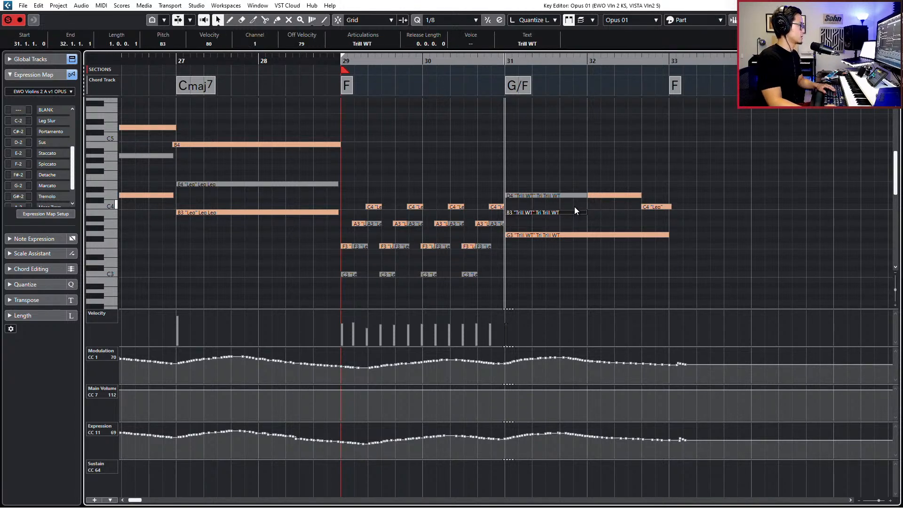
key(Delete)
key(space)
key(space)
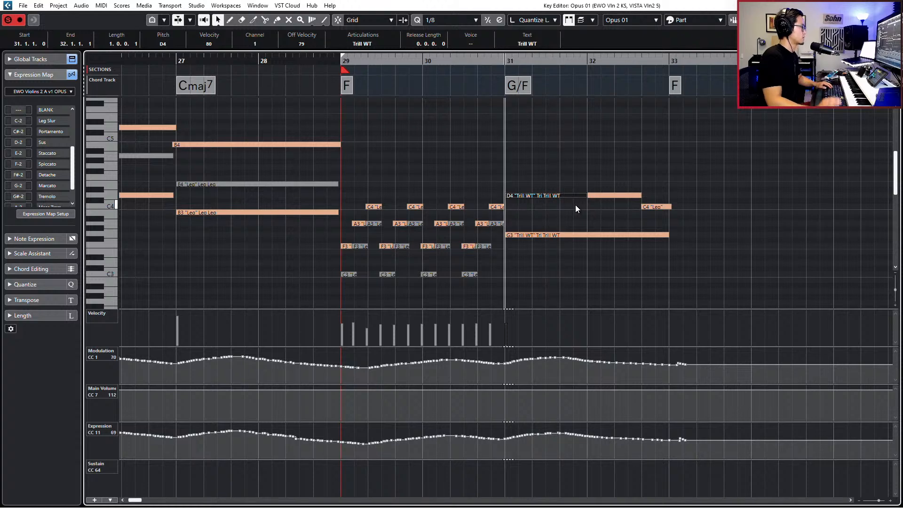
Duplicate the EWO Vln 2B KS track and delete every note in the copied part except the D4 trill at bar 31
key(Return)
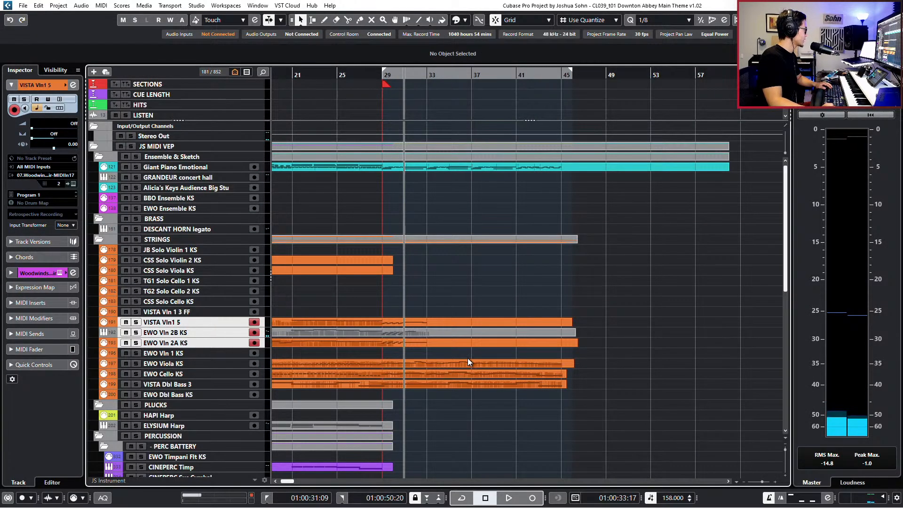
click(451, 350)
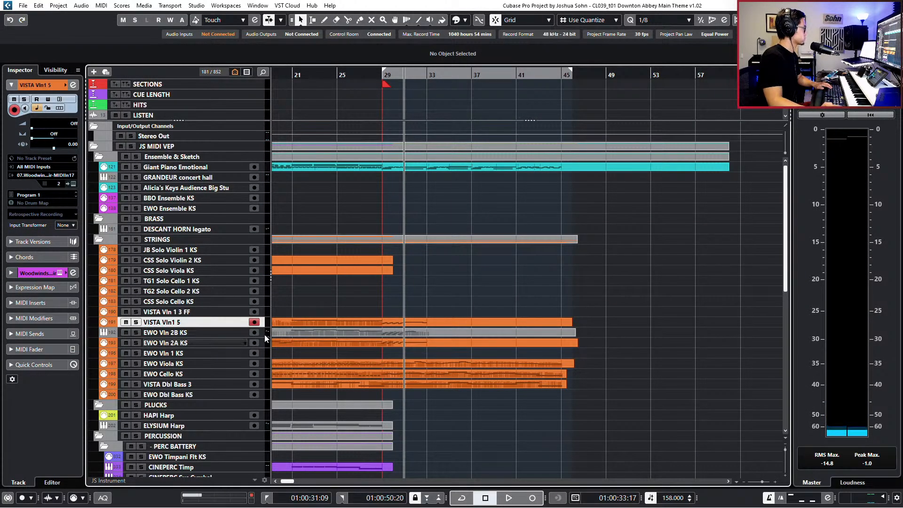
click(265, 332)
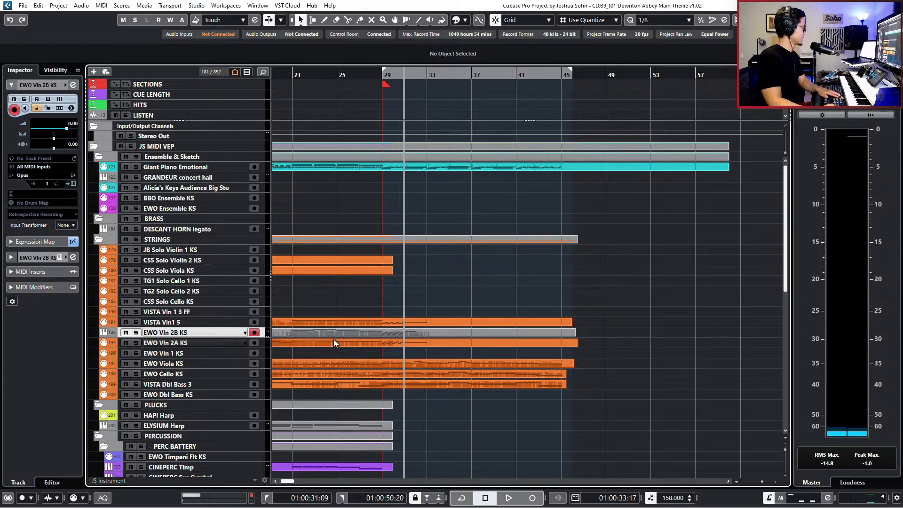
double_click(353, 340)
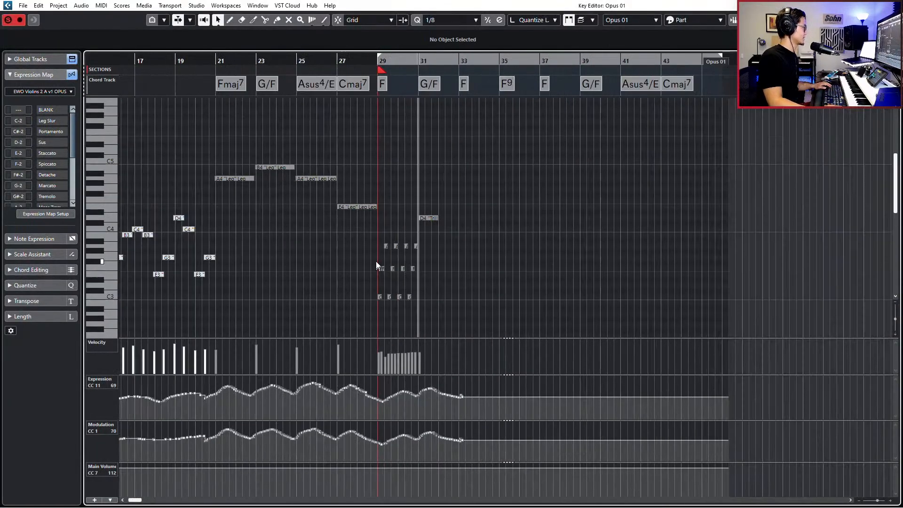
drag(417, 143, 154, 338)
key(Delete)
Set the duplicated part's trill at bar 31 to Trill HT, transpose it down to B3 and play it back
scroll(577, 266, right, 10)
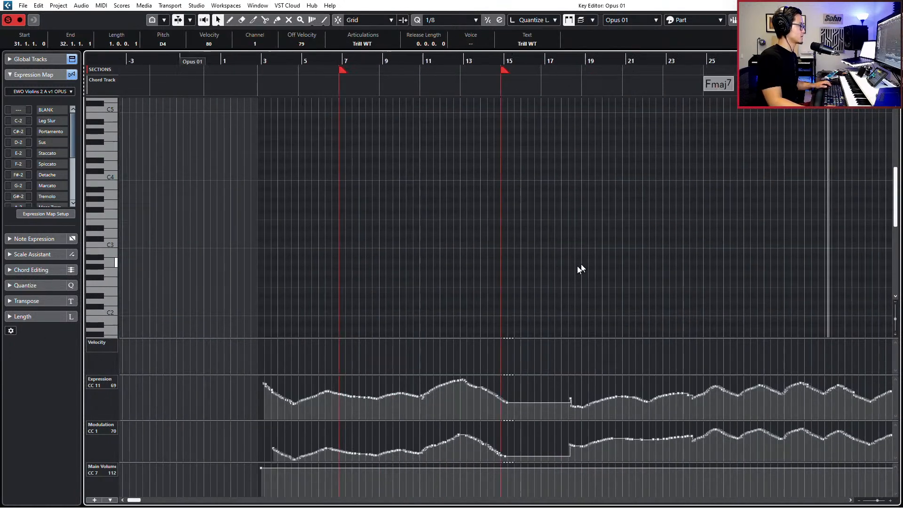
scroll(544, 258, up, 2)
click(374, 45)
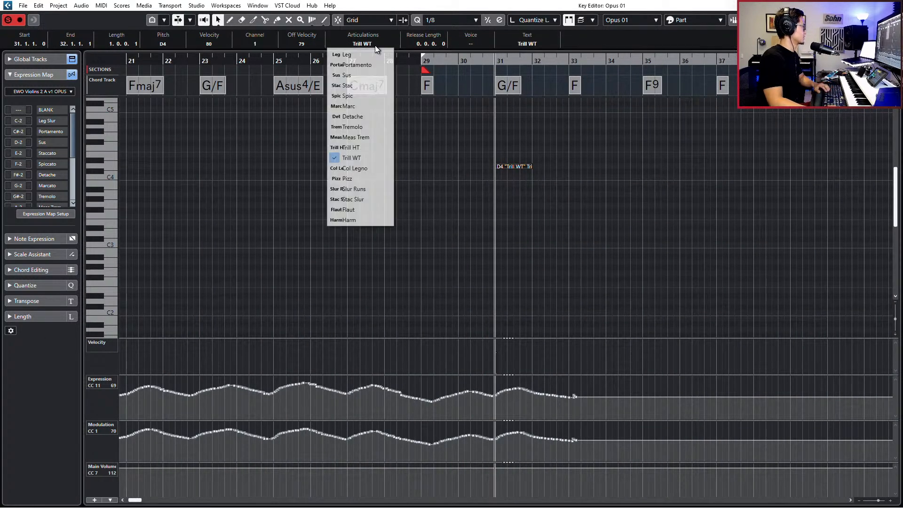
click(371, 149)
key(Down)
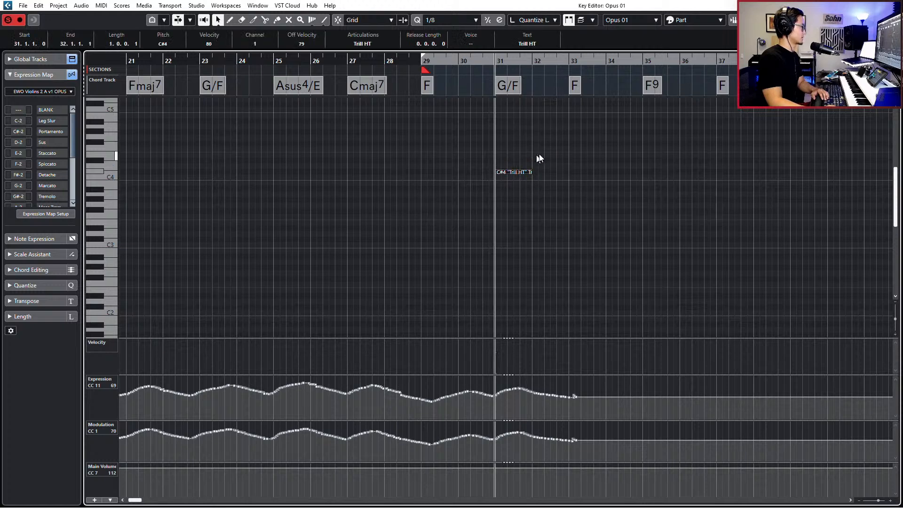
key(Down)
key(Down)
key(space)
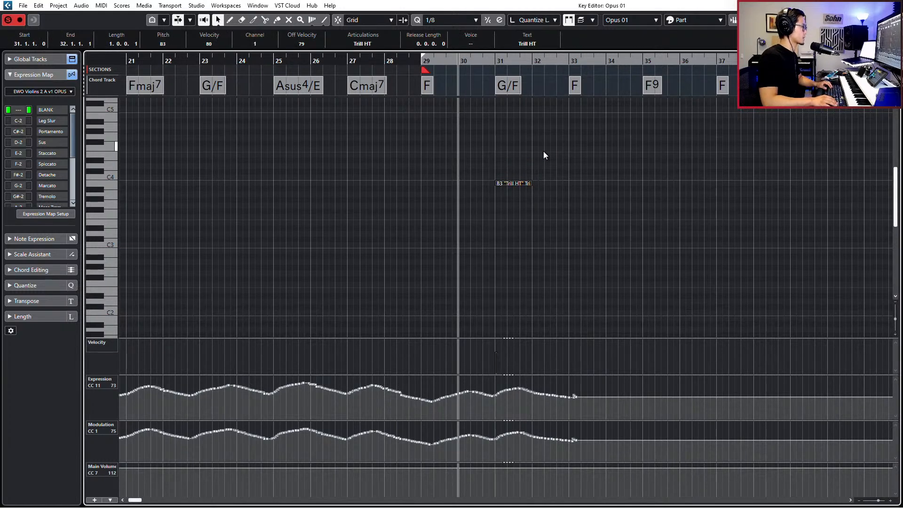
key(space)
Play the trill passage with only VISTA Vln1 5, EWO Vln 2A KS, EWO Vln 2B KS and its duplicate soloed, and clear the solo
key(Return)
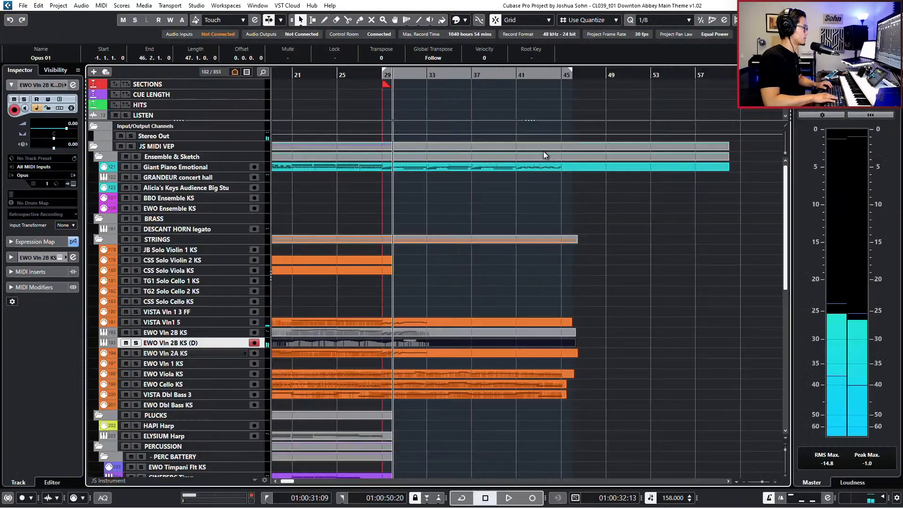
key(s)
key(space)
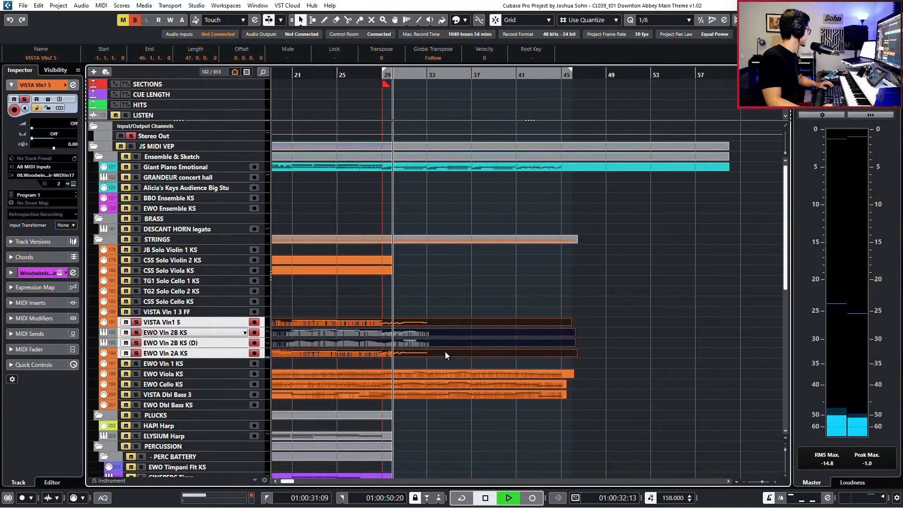
key(h)
key(h)
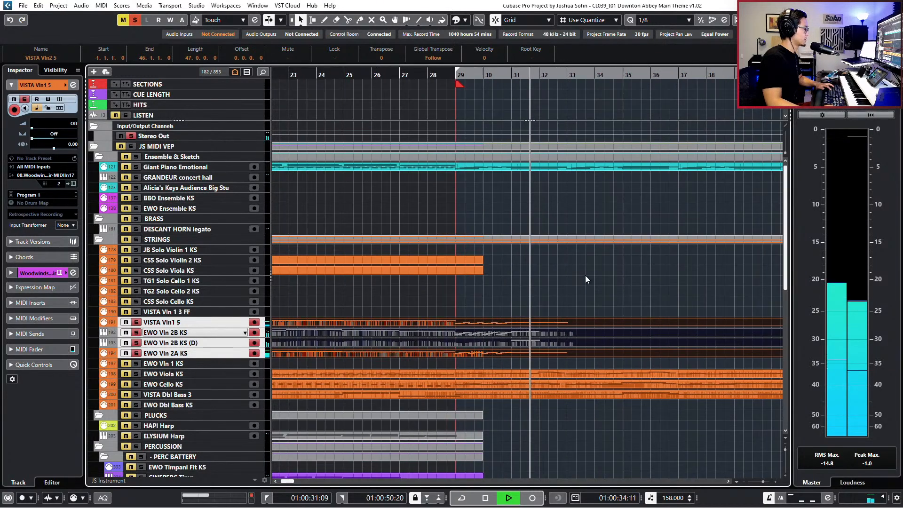
key(space)
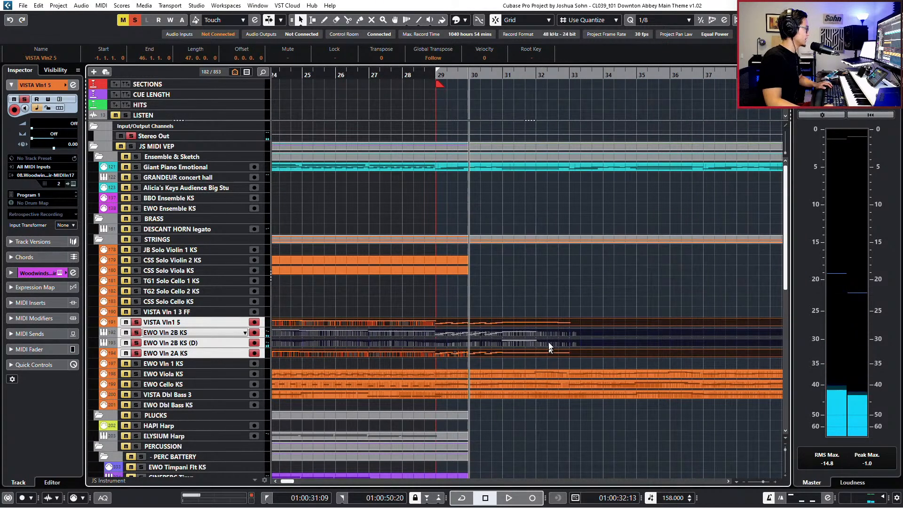
key(s)
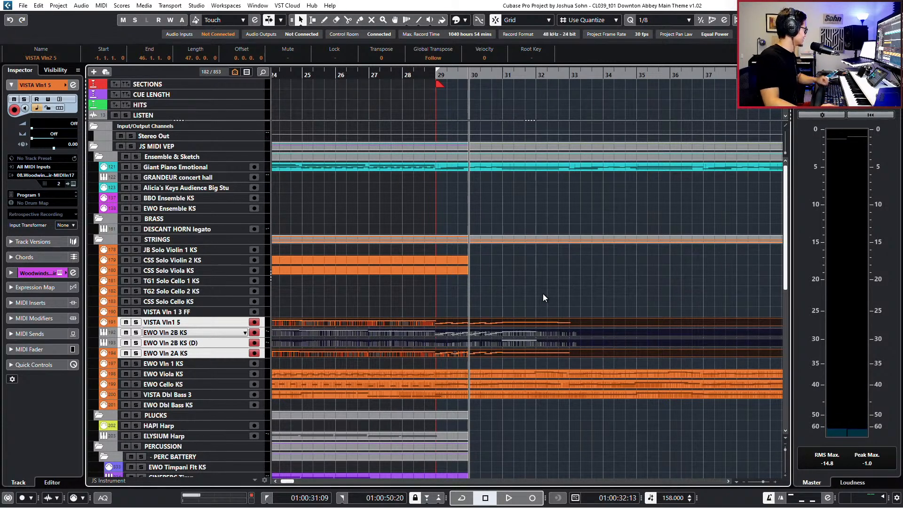
key(KP_1)
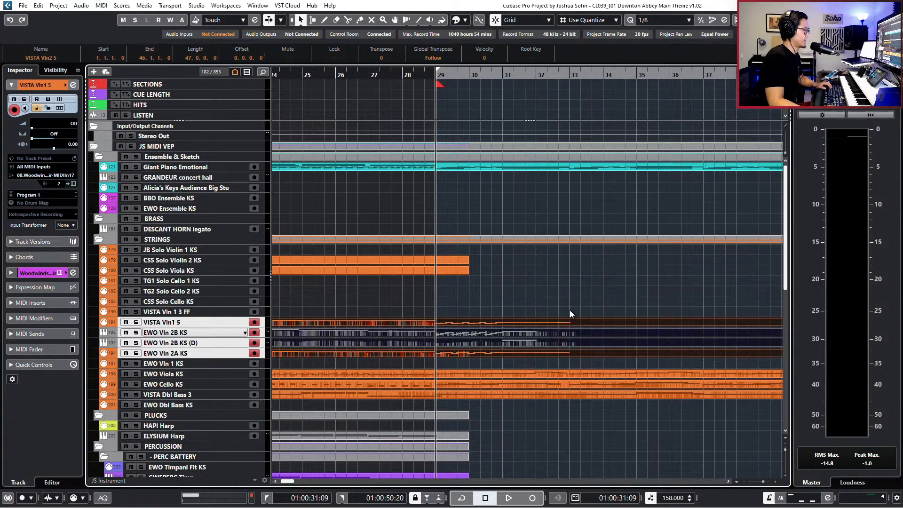
Open the EWO Vln 2A KS part and shorten its G3 trill at bar 31 to one bar
click(568, 343)
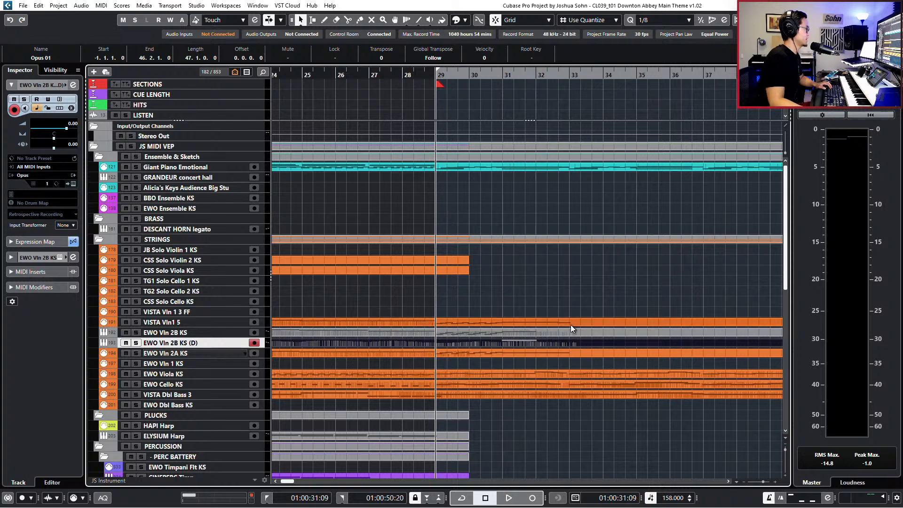
click(564, 333)
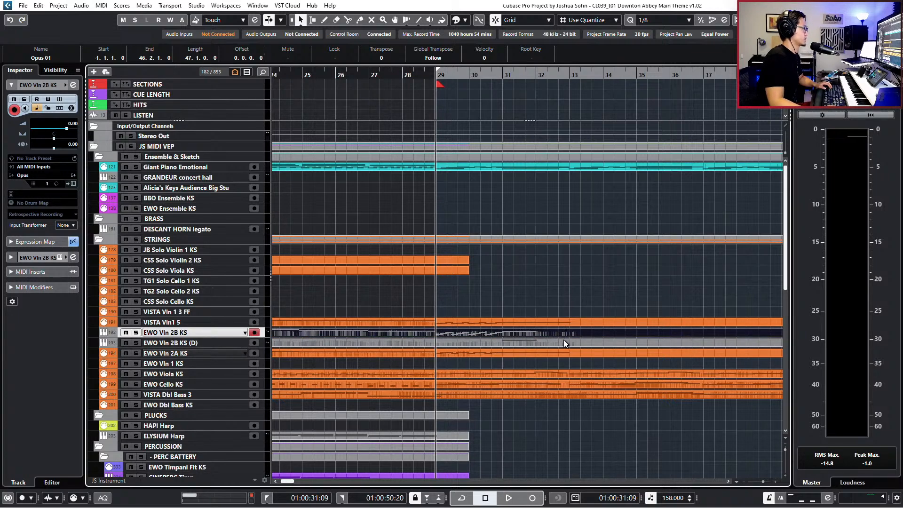
double_click(540, 354)
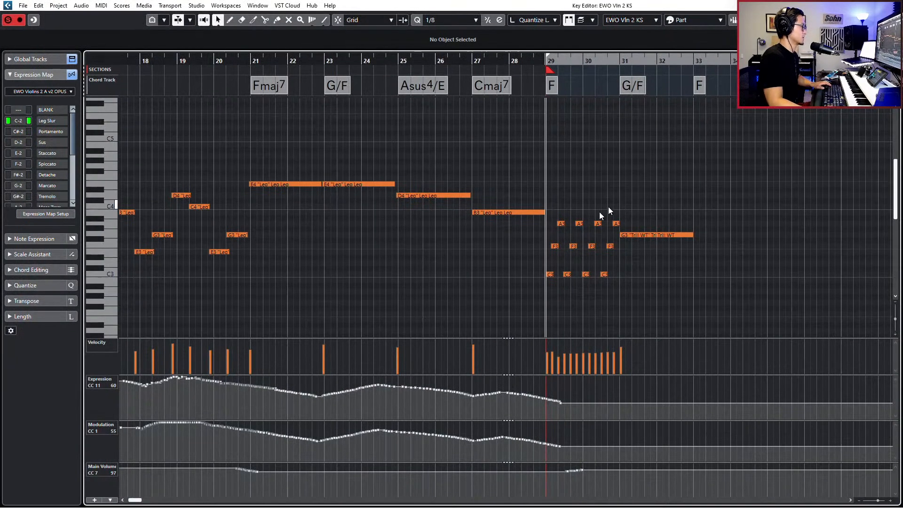
key(alt+shift+Left)
key(alt+shift+Left)
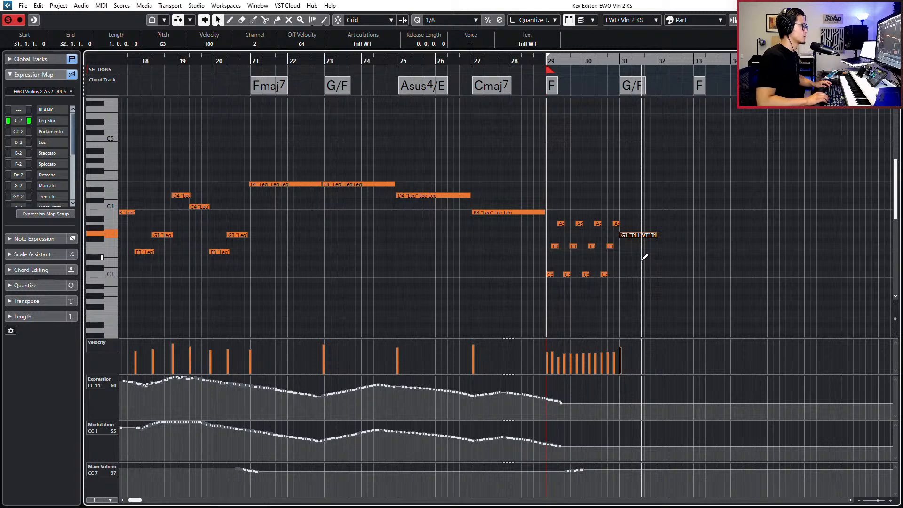
Try recording a short E4–F4–E4 run at bar 32 in the EWO Vln 2A KS part and undo the take
scroll(628, 259, up, 2)
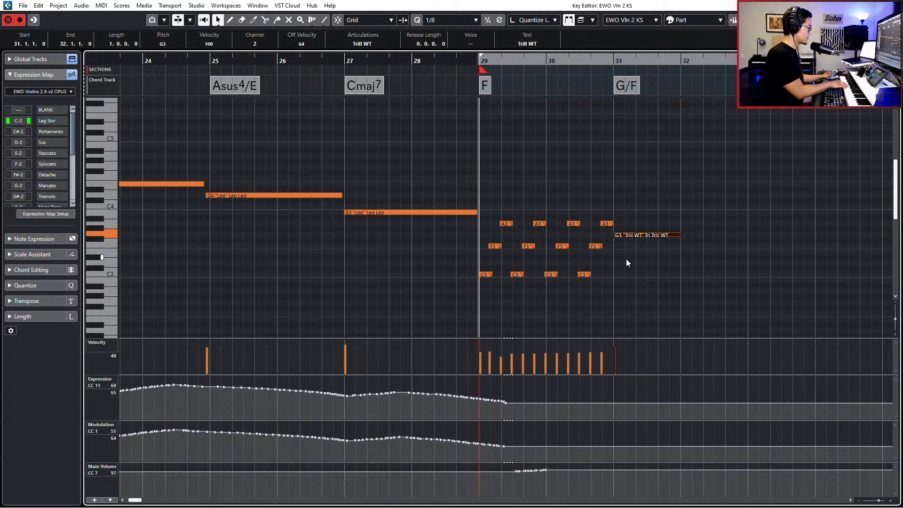
click(375, 45)
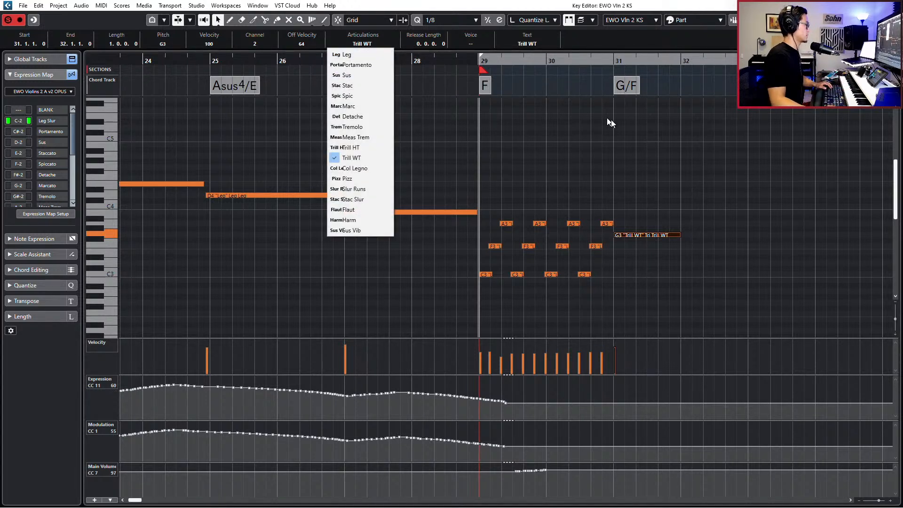
click(676, 145)
scroll(667, 140, right, 3)
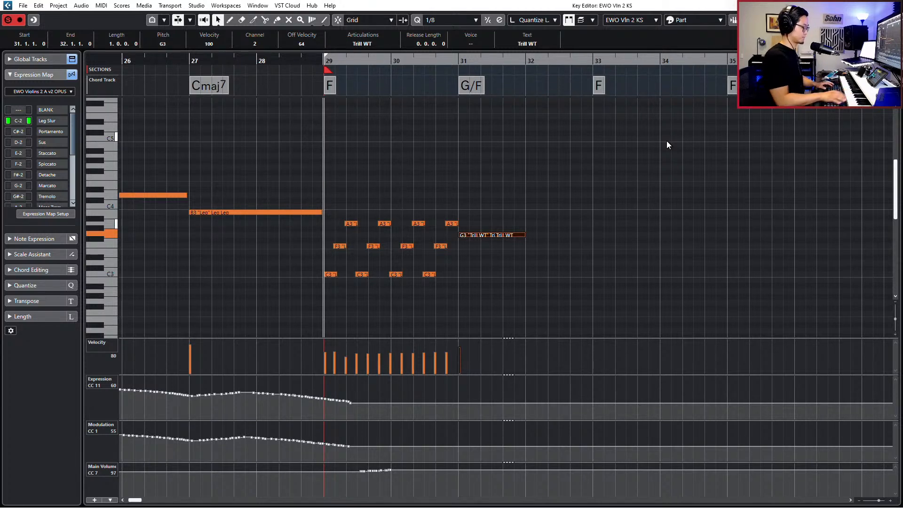
key(space)
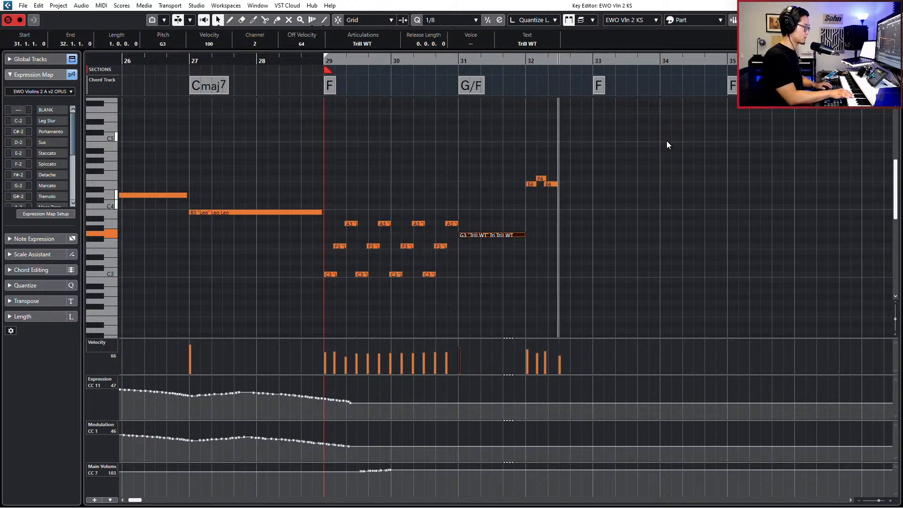
key(space)
key(ctrl+z)
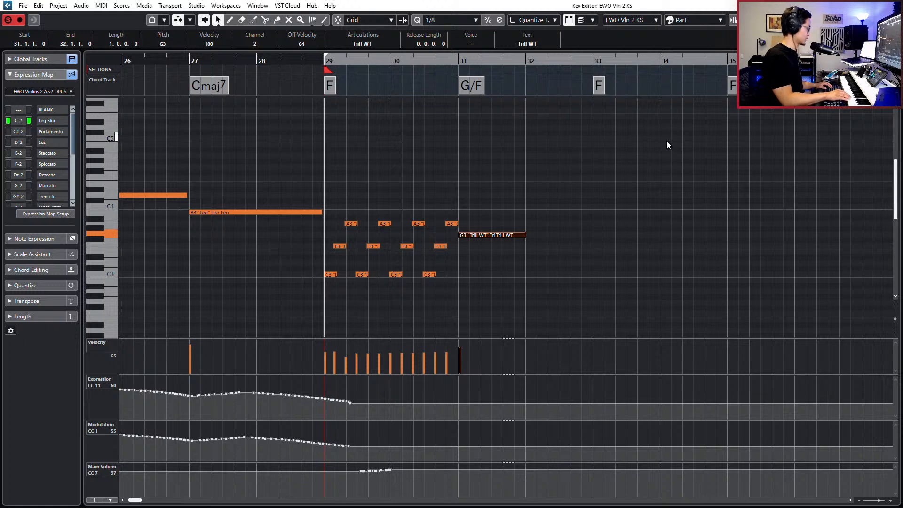
Record the run E4, F4, E4, C4, A3 from bar 32 in the EWO Vln 2A KS part
key(space)
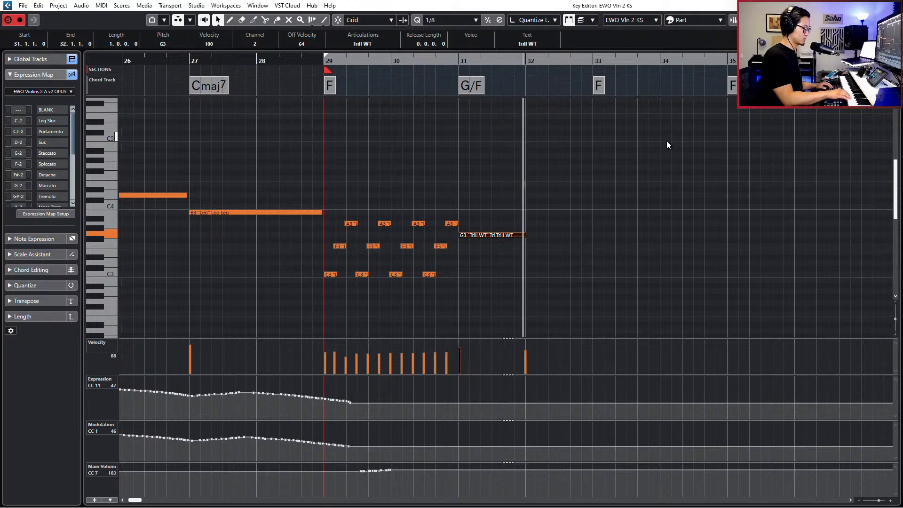
key(space)
scroll(611, 150, up, 1)
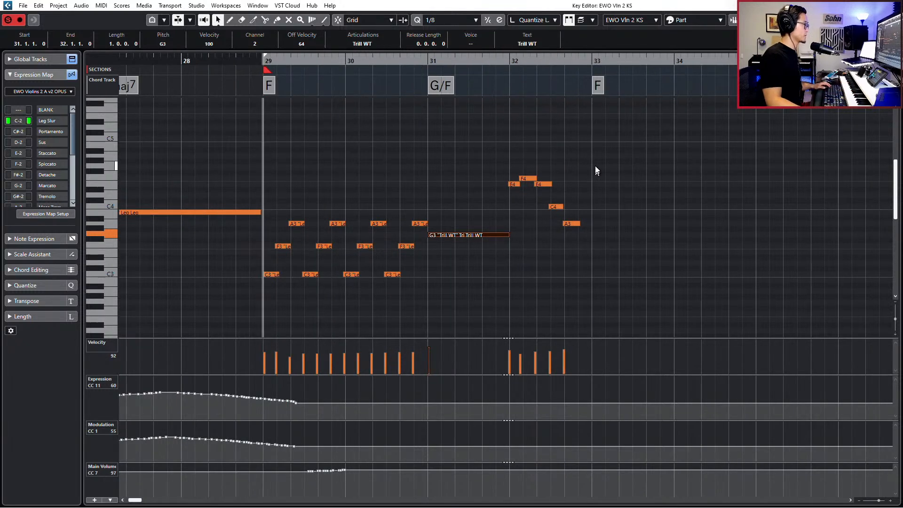
Set the five notes of the bar 32 run to Stac, quantize their starts and lengths to eighth notes, and play the passage
drag(594, 162, 514, 266)
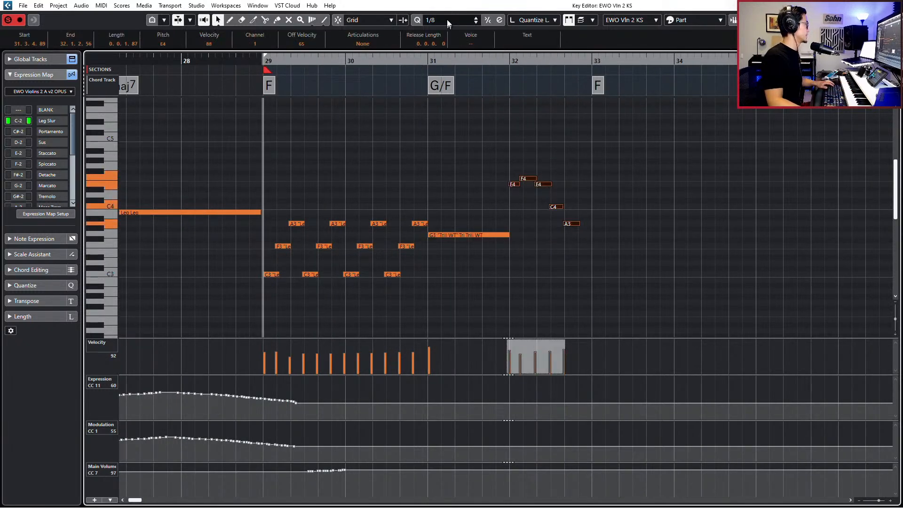
click(383, 43)
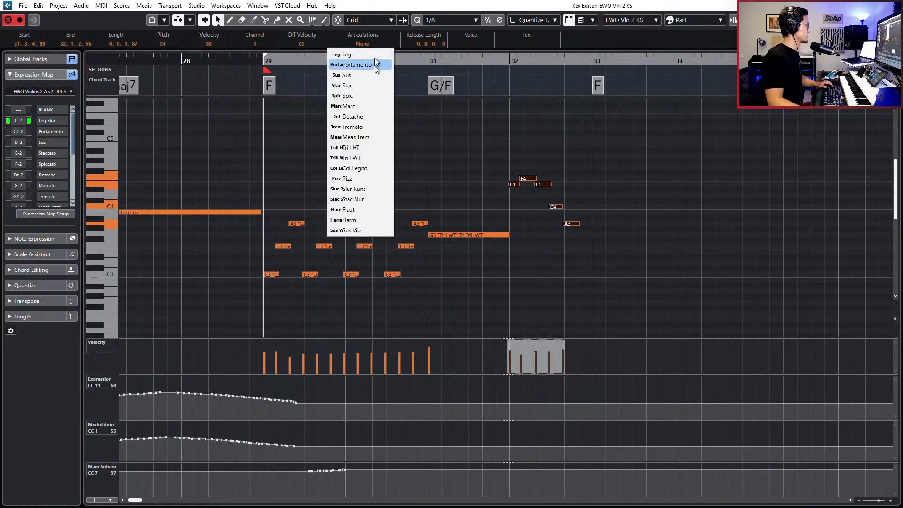
click(373, 85)
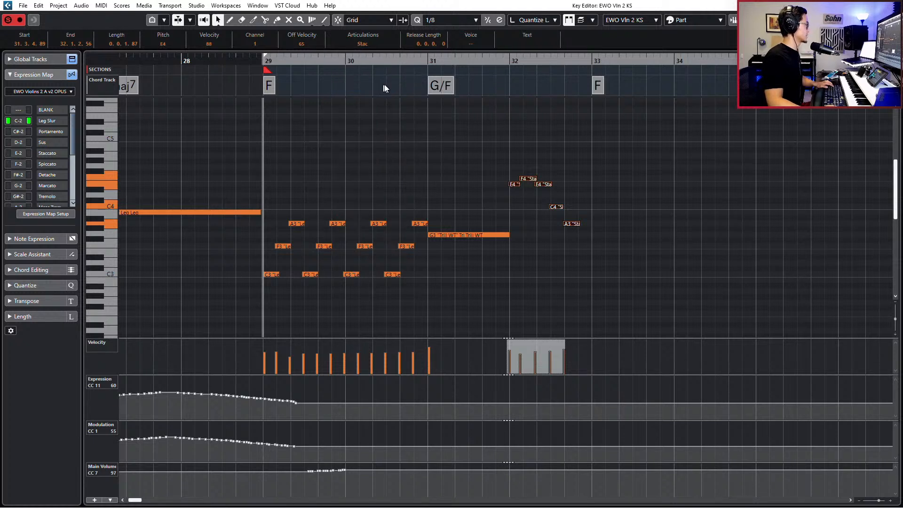
key(space)
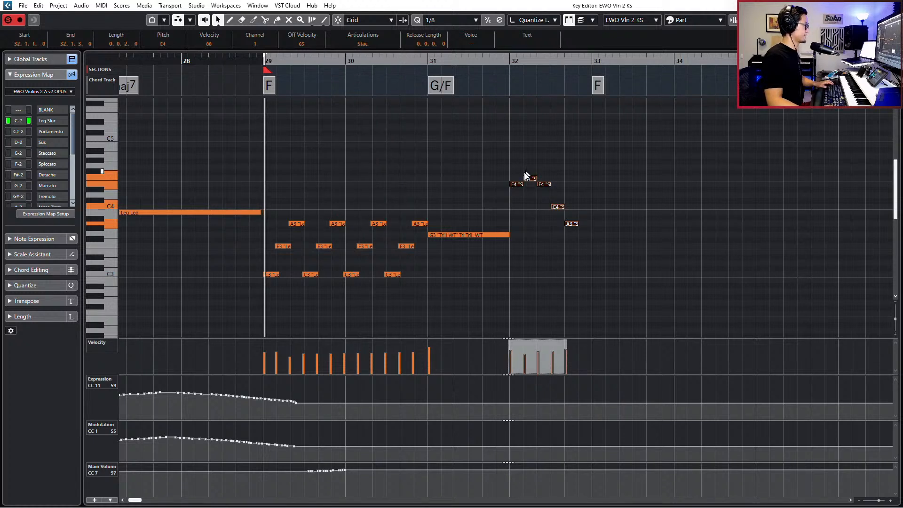
click(506, 235)
click(544, 230)
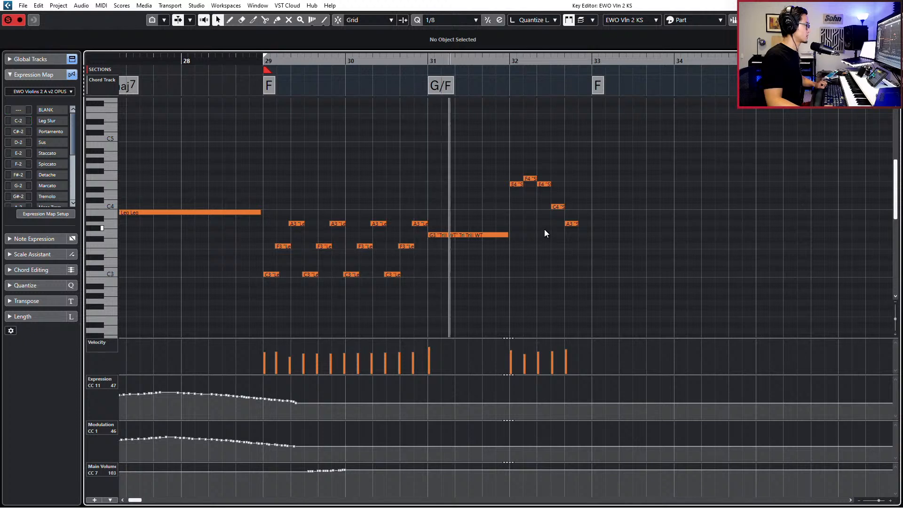
key(space)
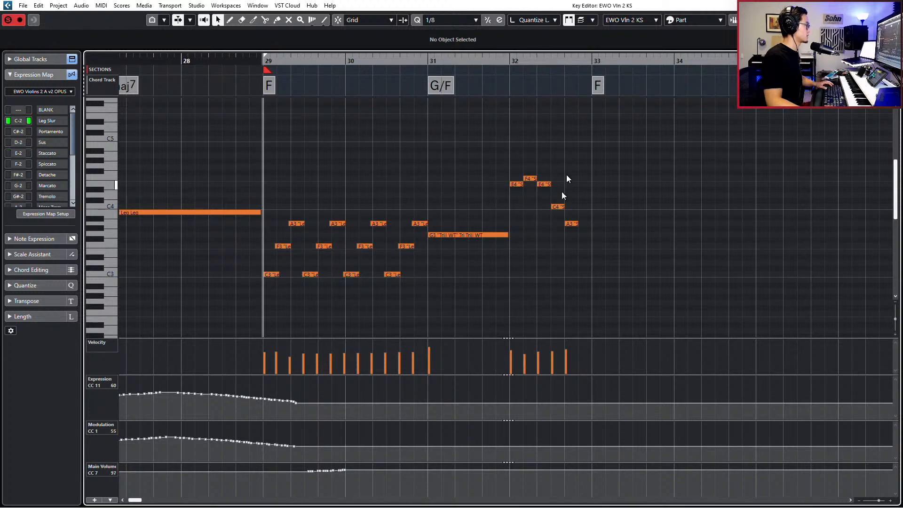
drag(521, 154, 594, 244)
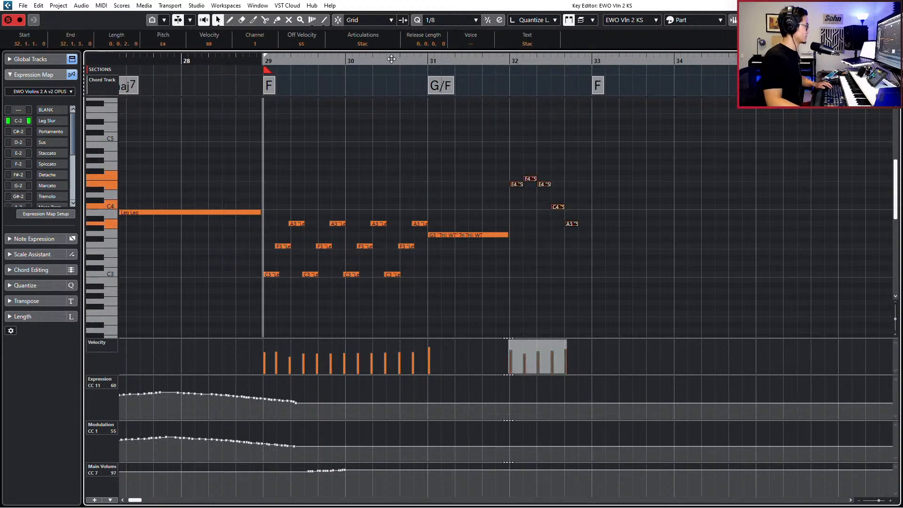
Record Expression and Modulation swells from bar 27 to bar 33 in the EWO Vln 2A KS part
scroll(434, 101, down, 2)
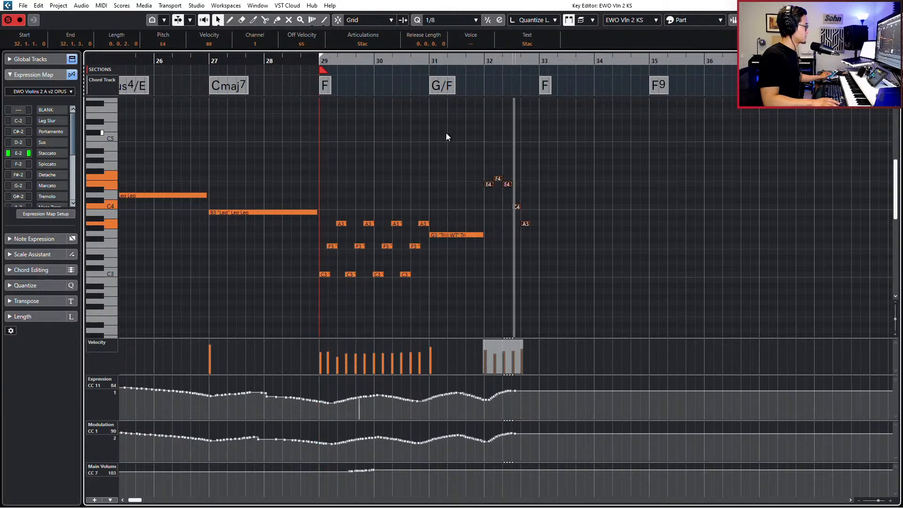
key(space)
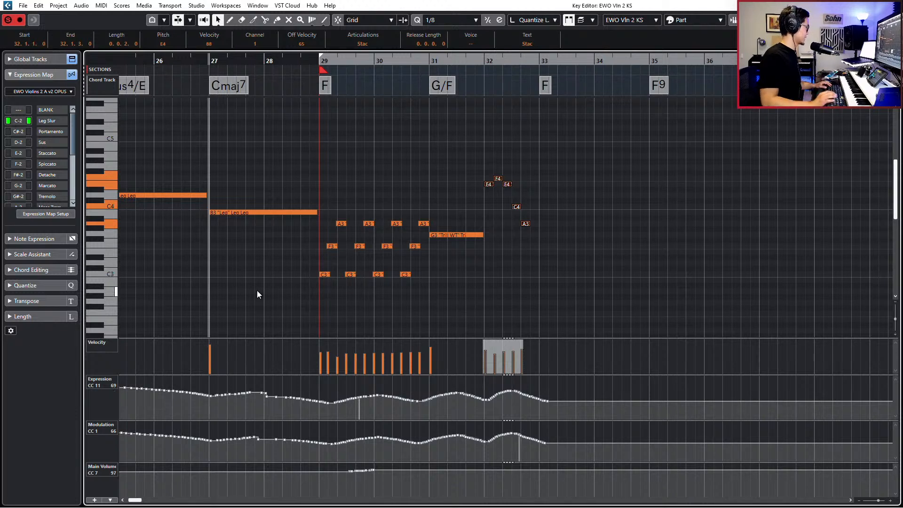
key(space)
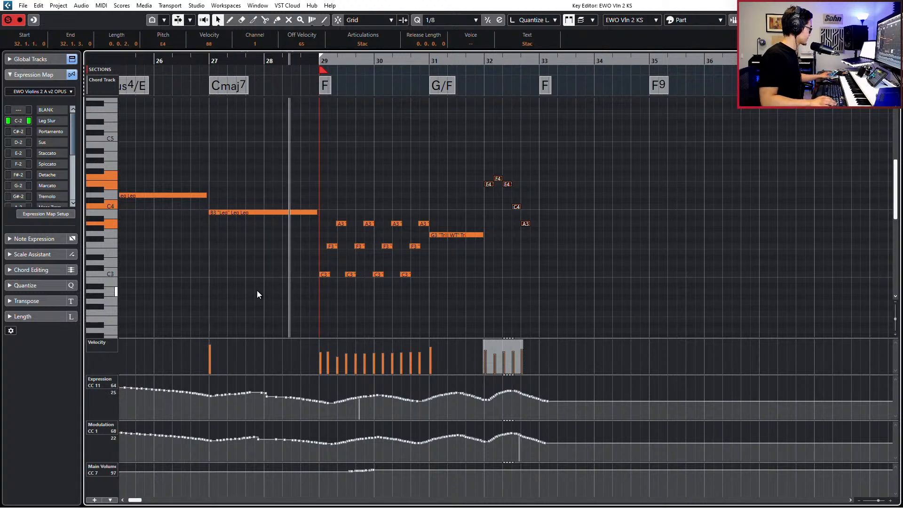
key(space)
key(space)
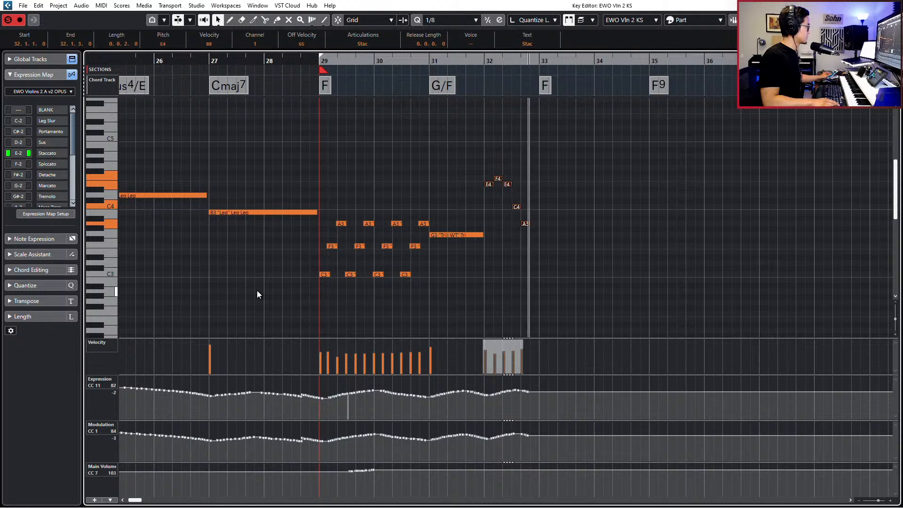
key(space)
Redraw the Expression and Modulation curves to dip just before bar 32, smooth both curves before bar 29, and save the project
drag(461, 397, 483, 396)
key(ctrl+s)
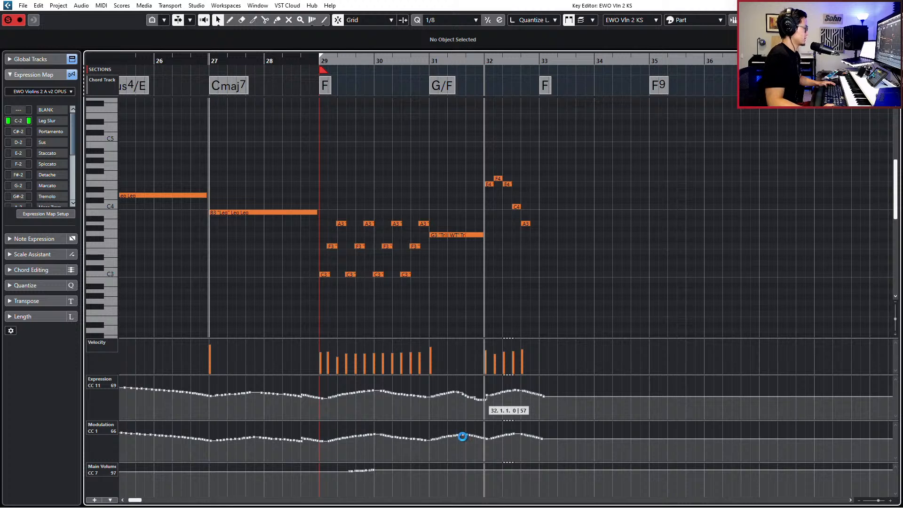
drag(458, 436, 492, 439)
mouse_move(467, 399)
mouse_down()
mouse_move(487, 399)
mouse_move(459, 395)
mouse_move(484, 400)
mouse_up()
key(j)
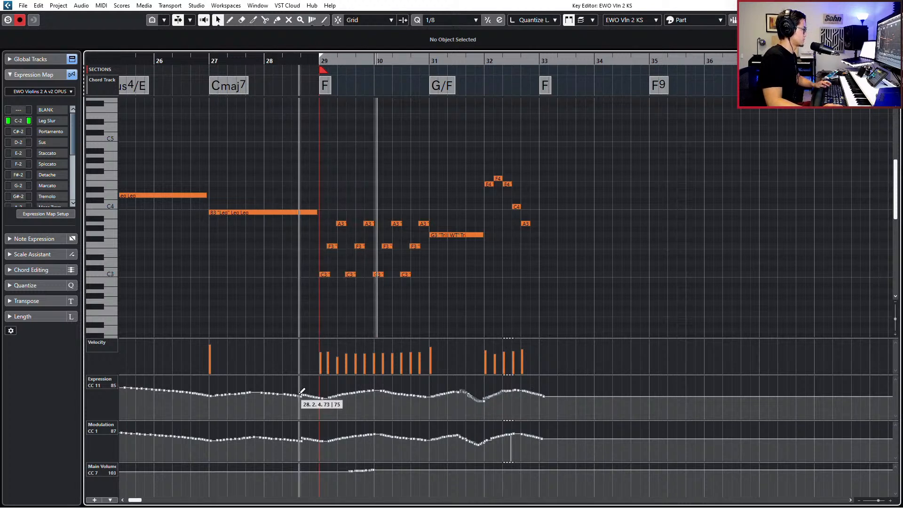
drag(300, 396, 322, 399)
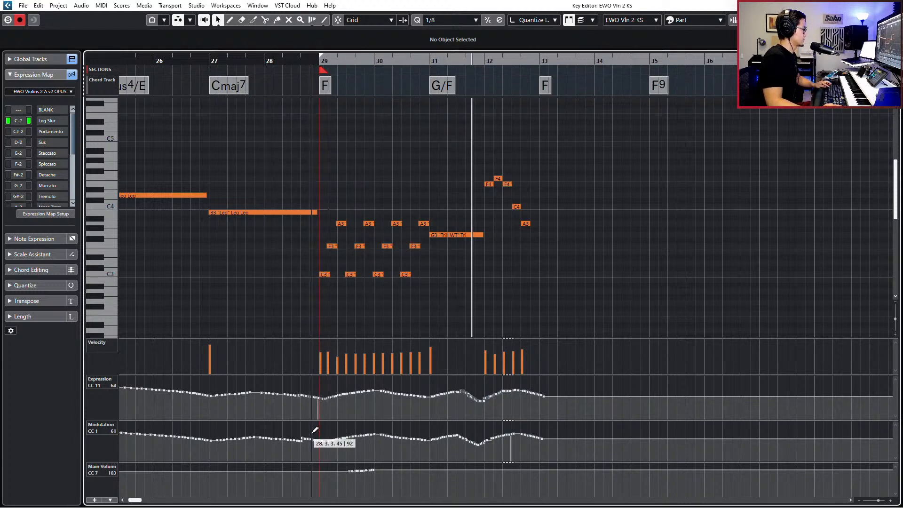
mouse_move(299, 435)
mouse_down()
mouse_move(241, 435)
mouse_move(316, 440)
mouse_move(221, 444)
mouse_move(230, 439)
mouse_up()
Review the whole Expression and Modulation curves, close the part and play the arrangement past the trills at bar 31
scroll(230, 439, left, 5)
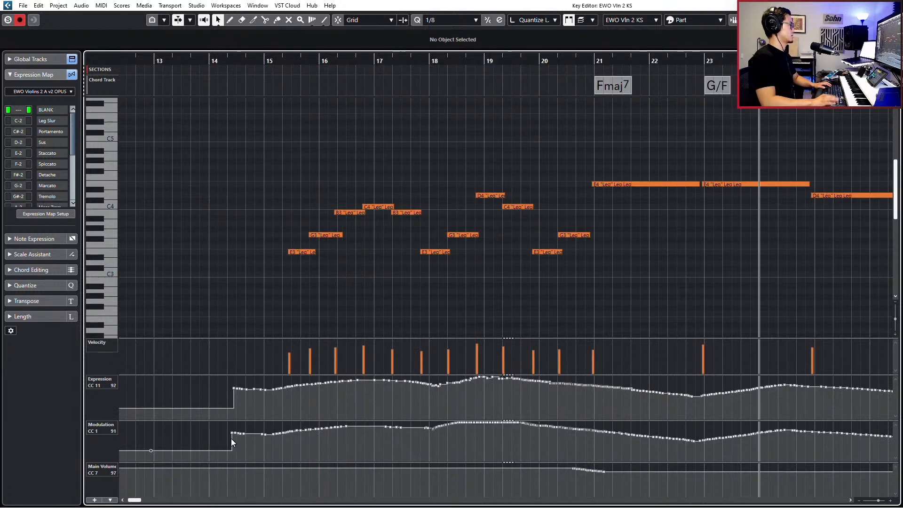
scroll(463, 266, down, 3)
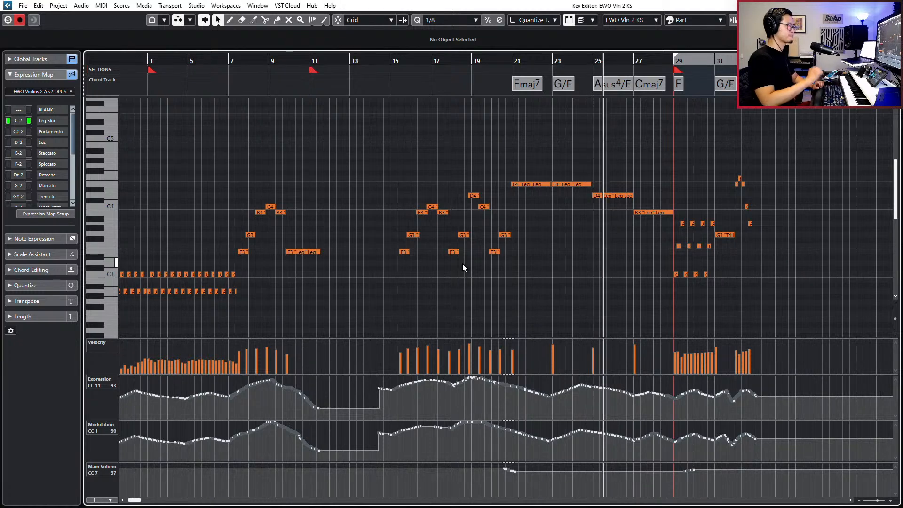
key(Return)
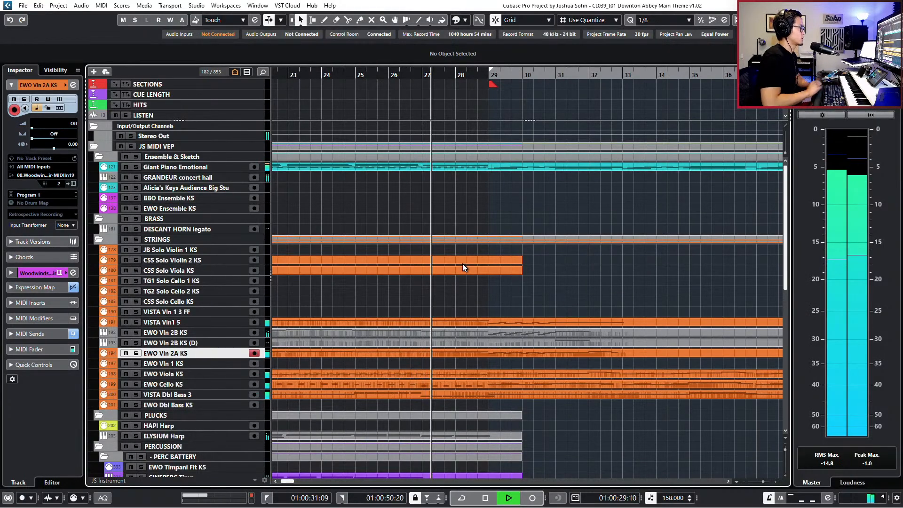
scroll(462, 263, down, 3)
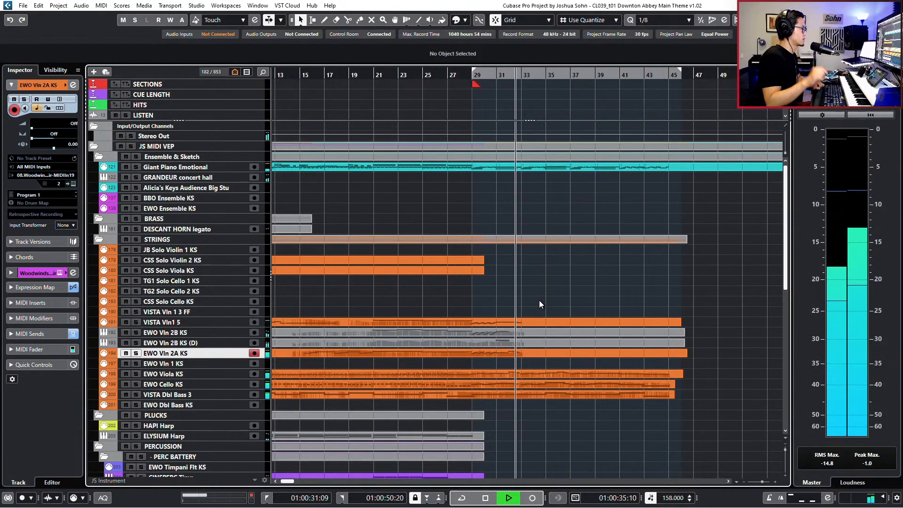
key(space)
Open the EWO Vln 2B KS and EWO Vln 2B KS (D) parts together and enable editing across both parts
click(523, 339)
double_click(526, 332)
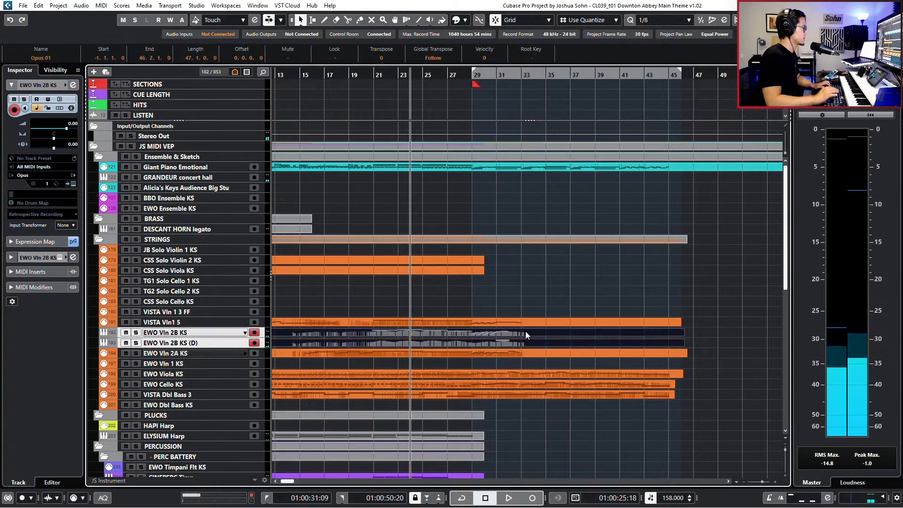
scroll(557, 250, up, 2)
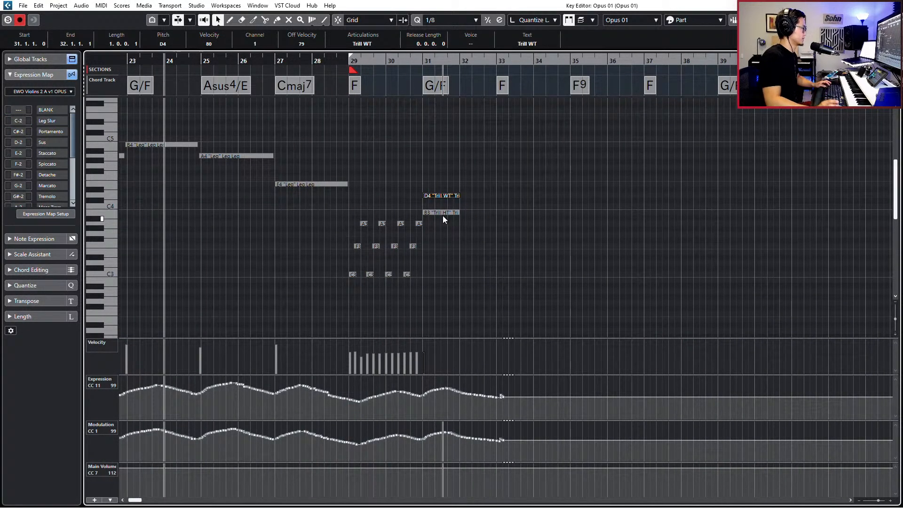
drag(490, 124, 446, 243)
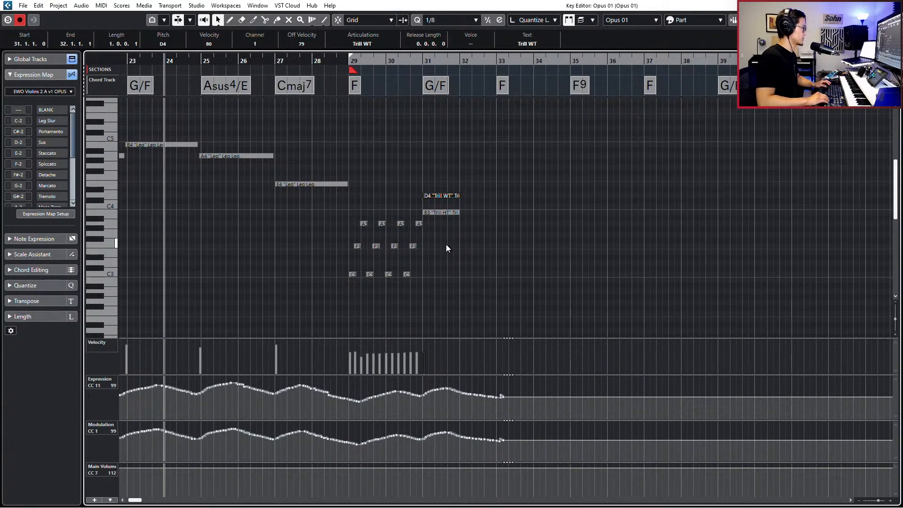
click(433, 250)
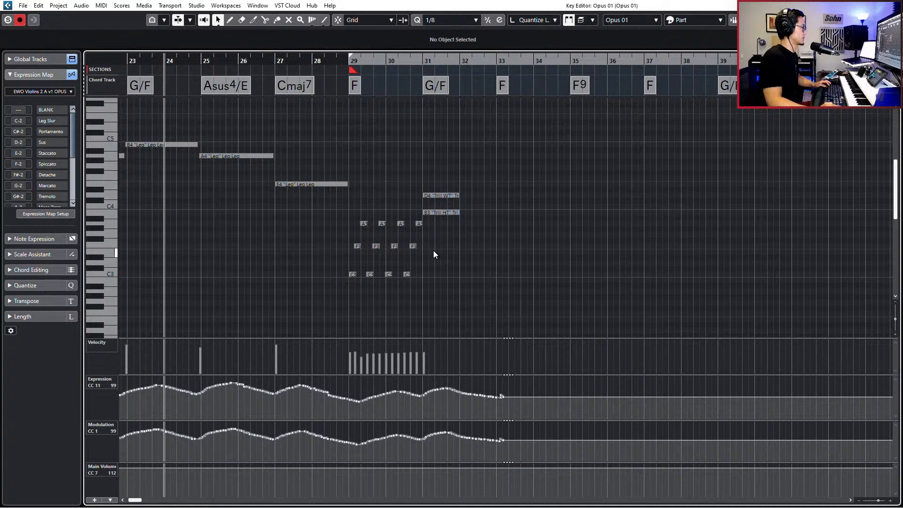
key(ctrl+z)
click(433, 250)
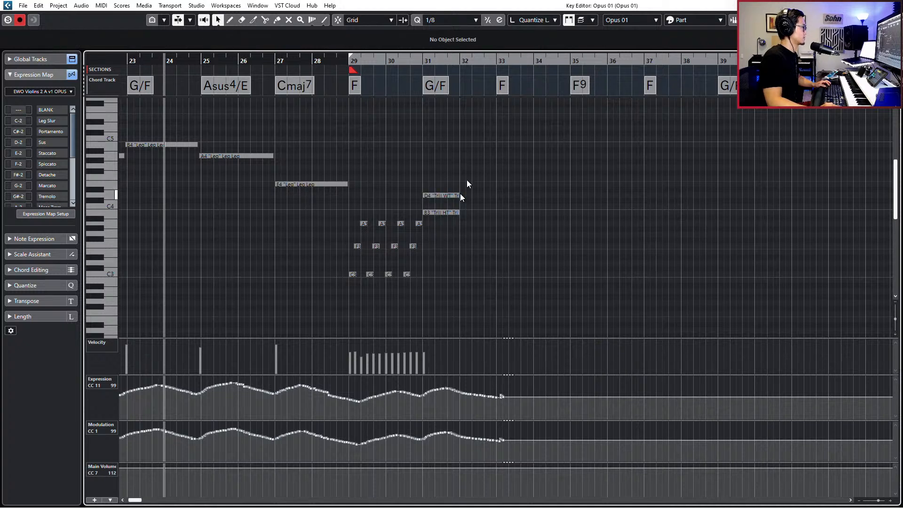
click(584, 20)
click(589, 34)
Extend the D4 and B3 trills to bar 32 beat 3 and duplicate them as one-beat trills on C4 and A3
drag(496, 184, 453, 227)
key(alt+Right)
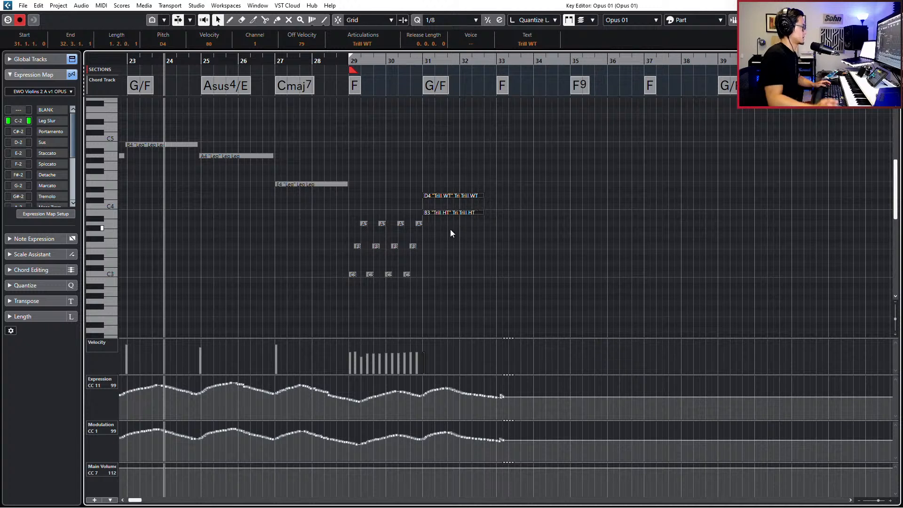
key(ctrl+d)
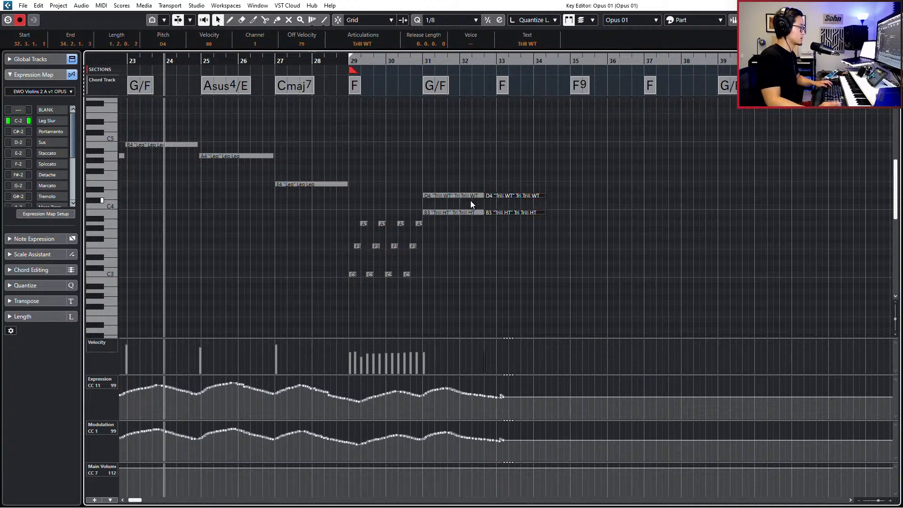
key(alt+Left)
key(alt+Left)
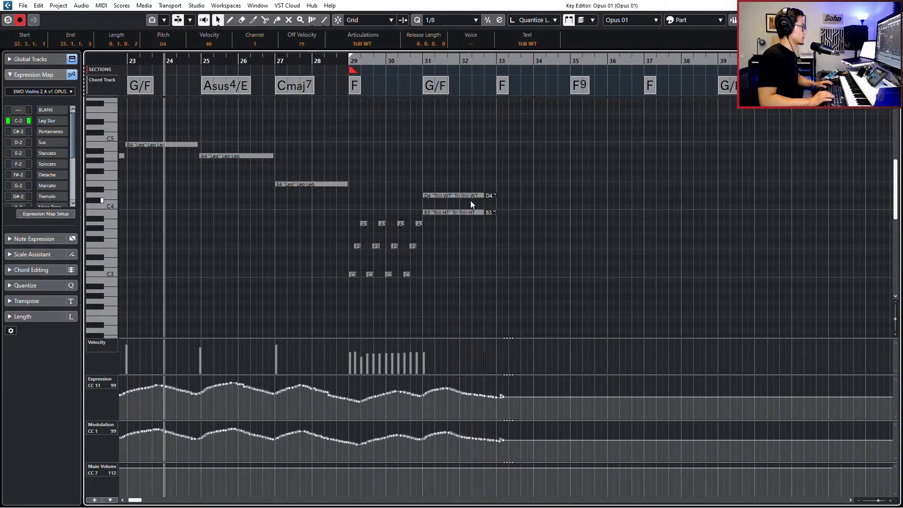
key(Down)
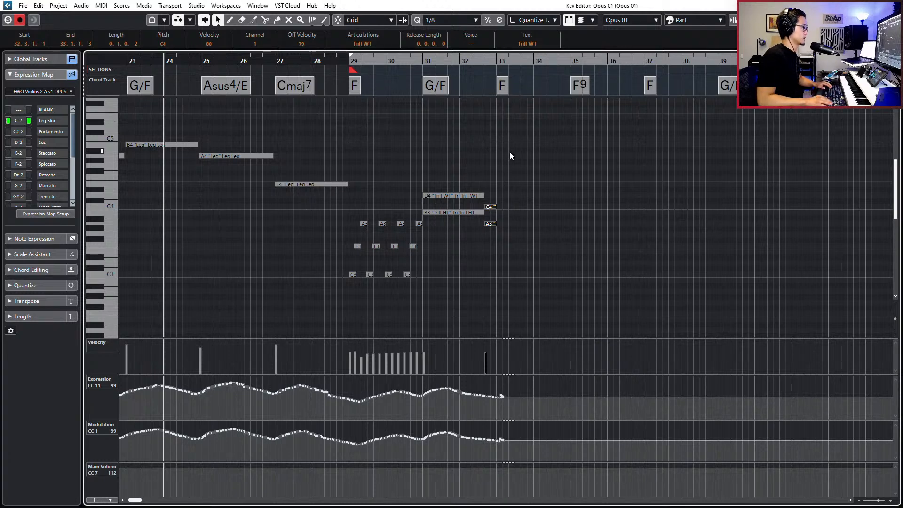
Play the combined violin parts from before bar 31 through the trills to check the end of bar 32
key(l)
key(h)
key(h)
key(h)
key(KP_Subtract)
key(KP_Subtract)
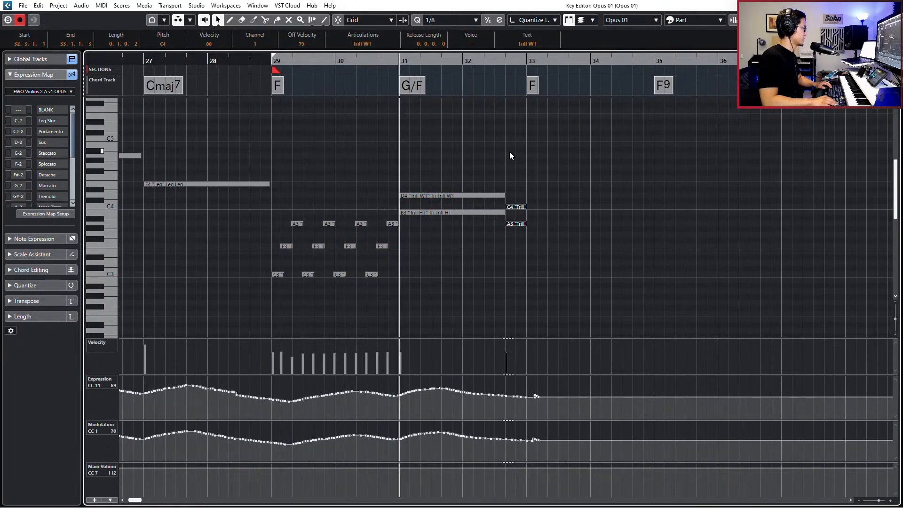
key(KP_Subtract)
key(KP_Subtract)
key(space)
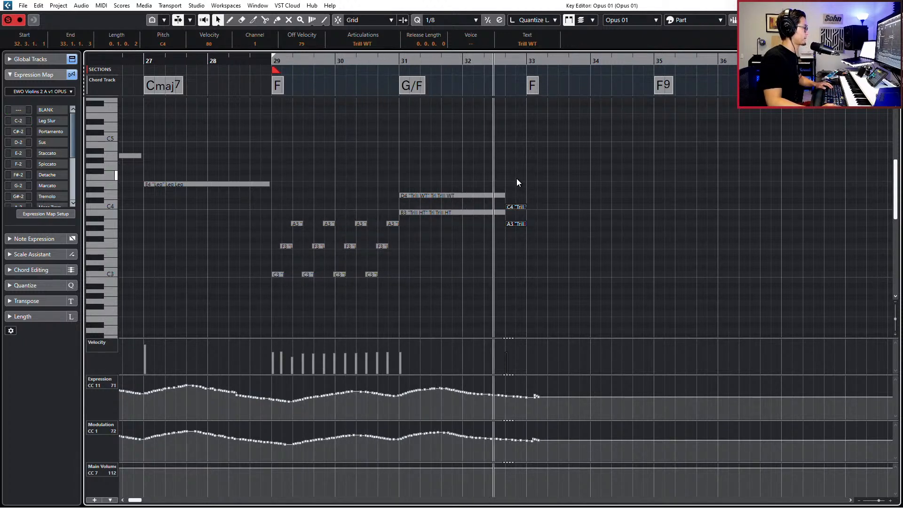
key(space)
Try the Sus articulation on the C4 note at the end of bar 32 and play it back
click(377, 44)
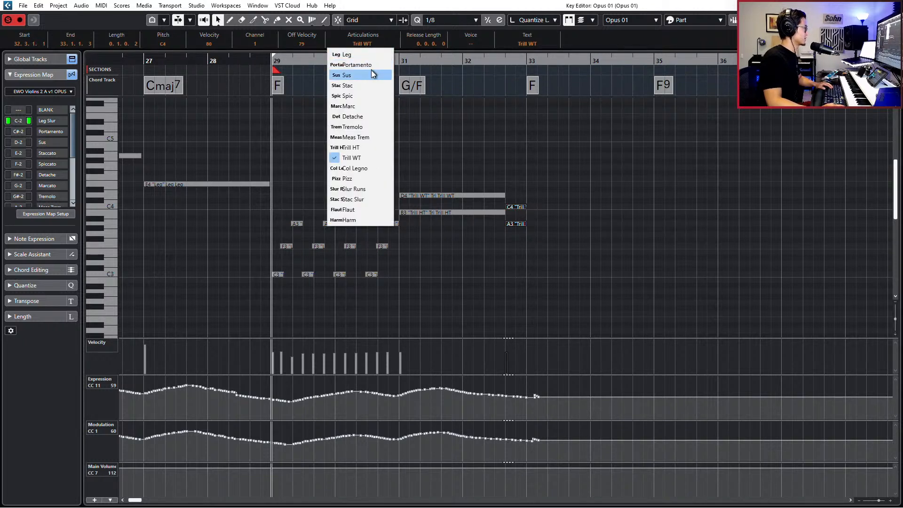
click(371, 75)
key(space)
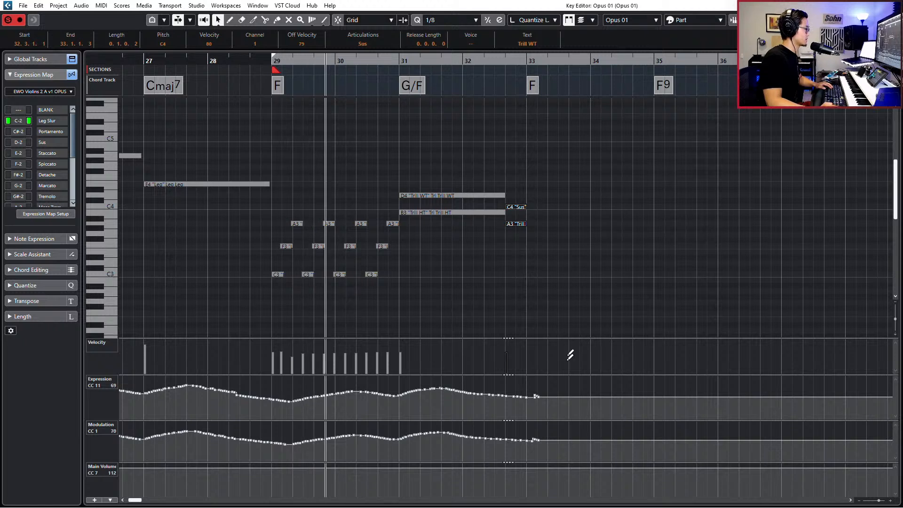
Delete the stray Expression and Modulation points just after bar 33
drag(536, 392, 546, 403)
key(Delete)
drag(529, 444, 544, 433)
key(Delete)
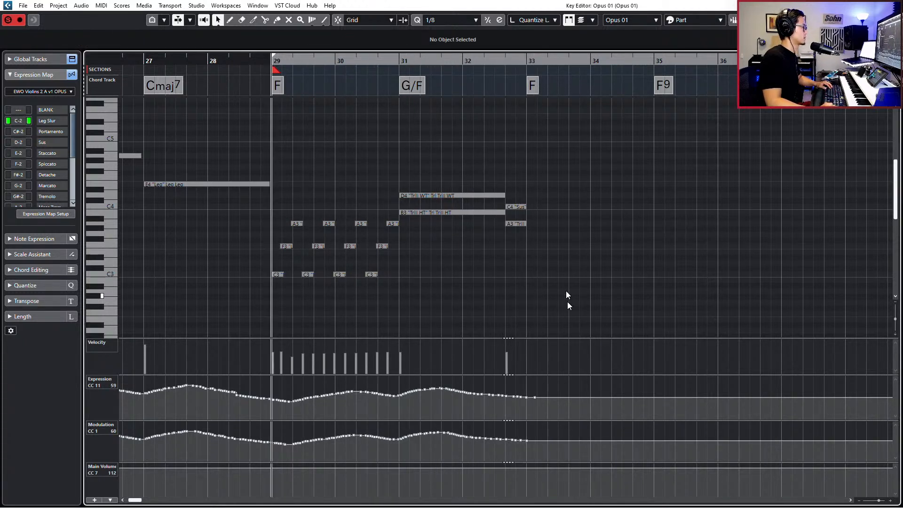
Set the articulation of both the C4 and A3 notes at the end of bar 32 to Stac
drag(505, 174, 525, 245)
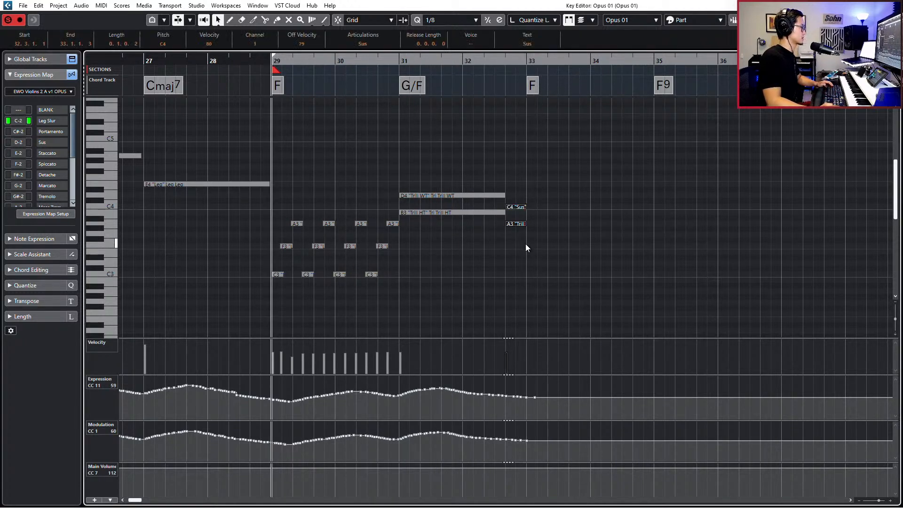
click(367, 45)
click(370, 83)
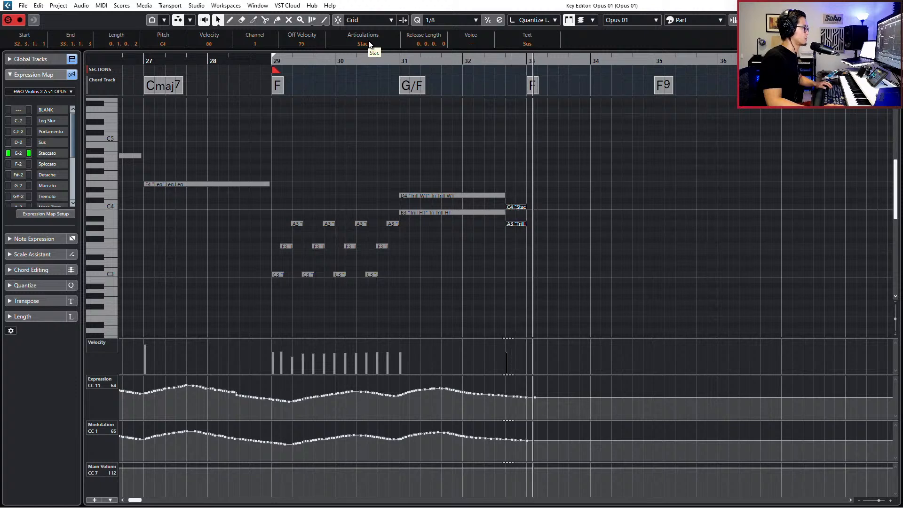
drag(473, 146, 489, 220)
click(520, 223)
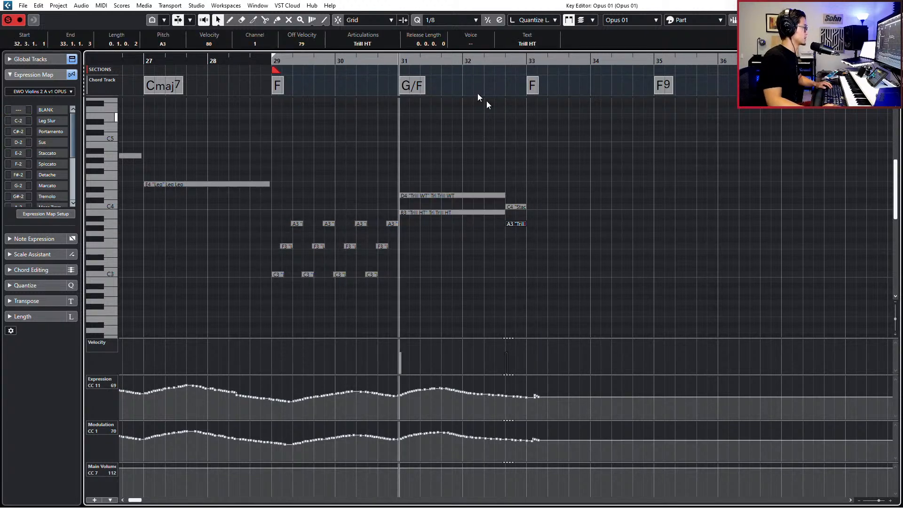
click(372, 46)
click(366, 98)
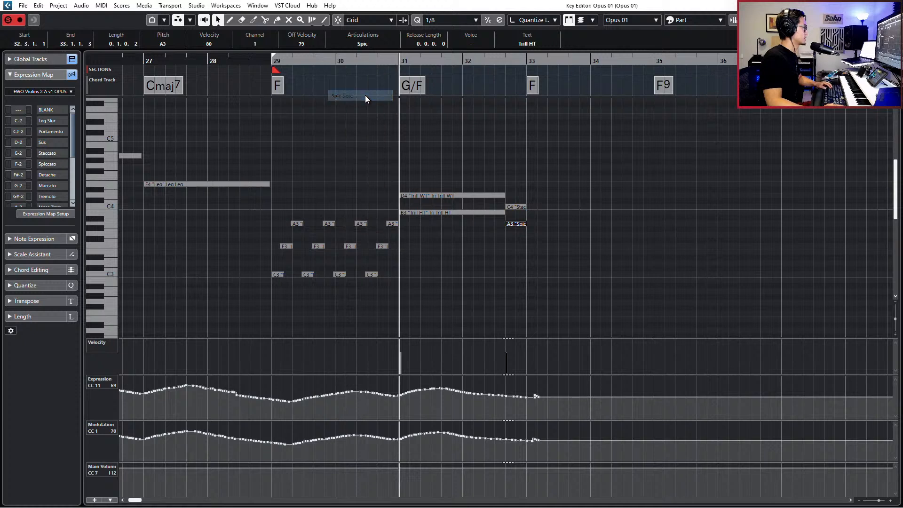
click(356, 45)
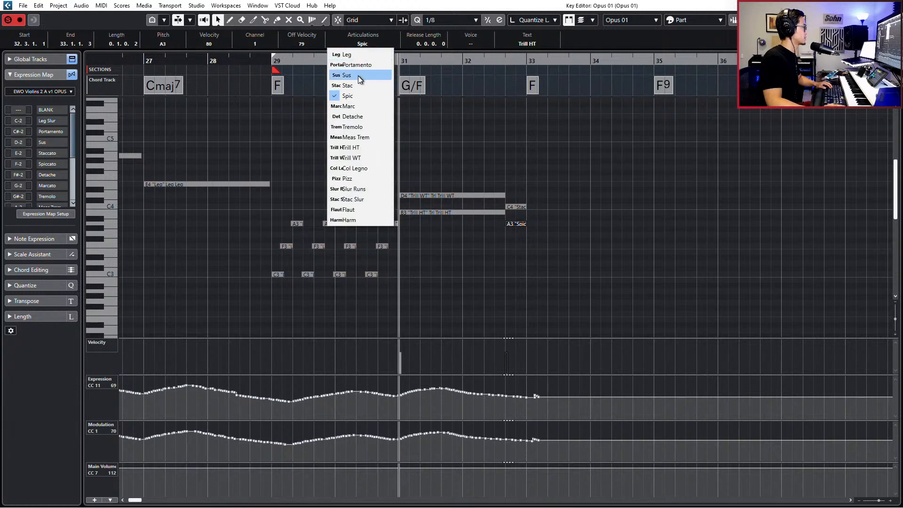
click(358, 79)
Play from bar 31 to audition the trills leading into the staccato C4 and A3, and close the editor
key(space)
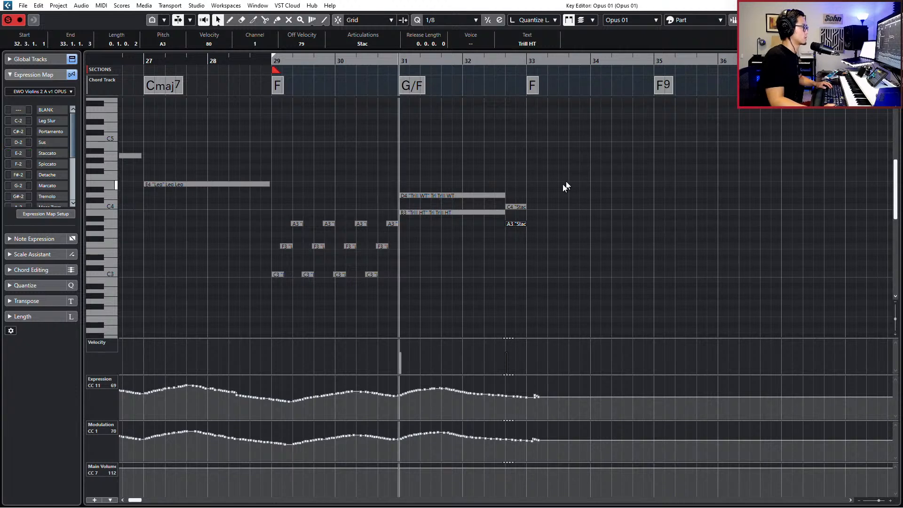
key(space)
key(space)
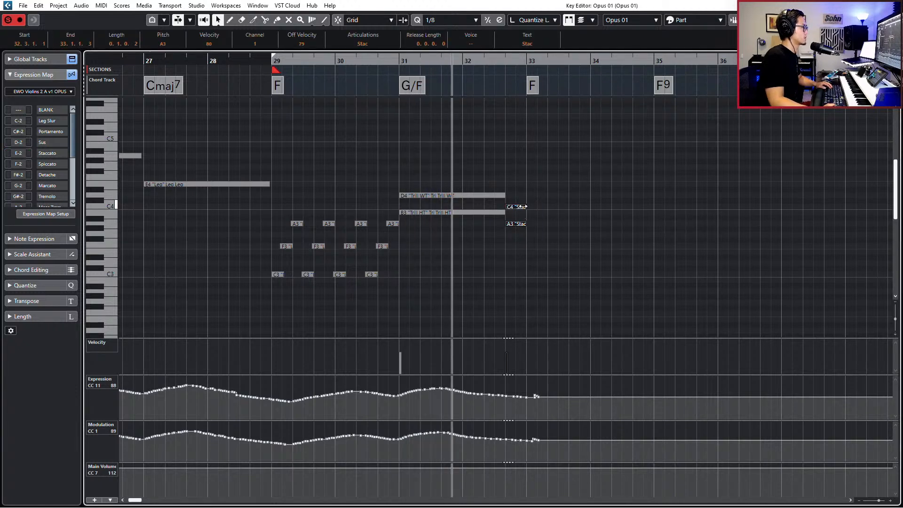
key(space)
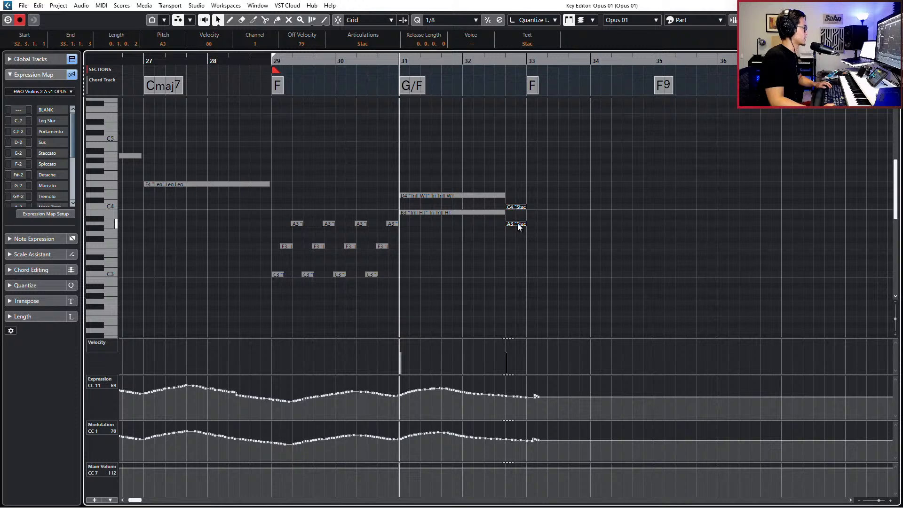
key(Return)
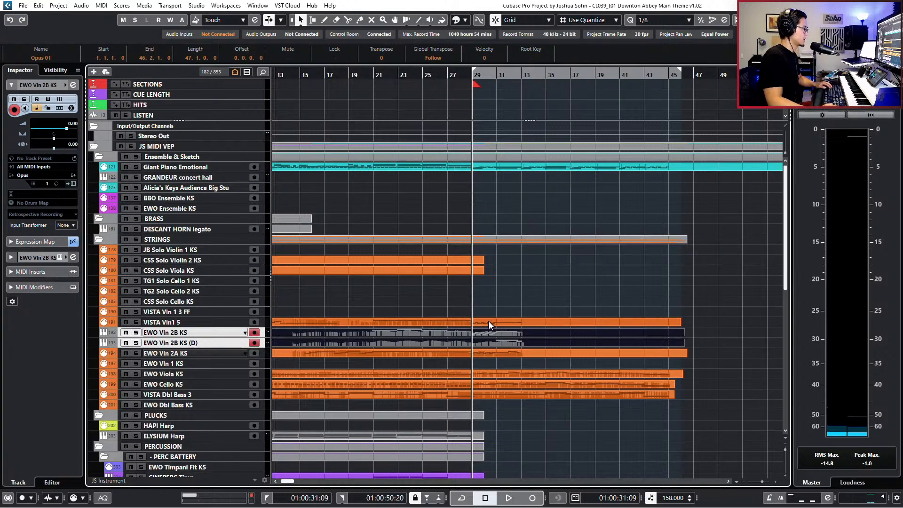
Open the VISTA Vln2 5 part and record Modulation and Expression swells from bar 28 up to bar 33
key(Return)
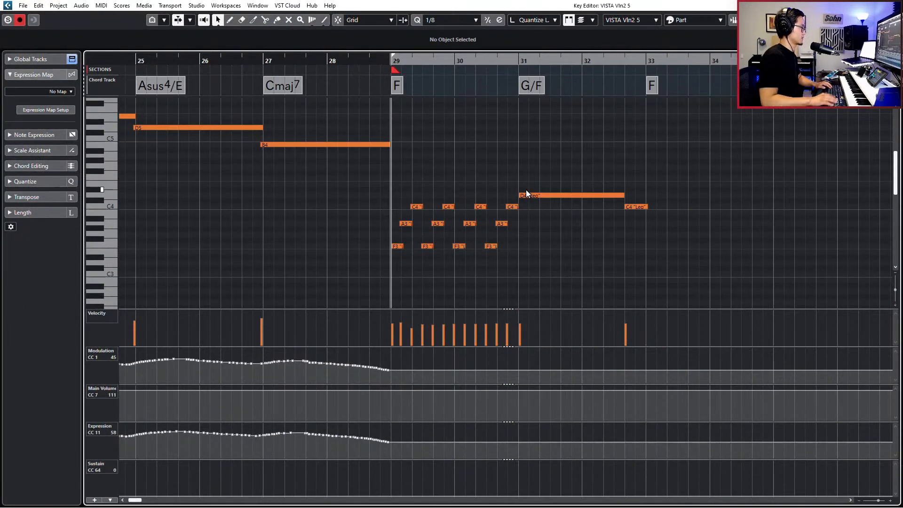
key(KP_Subtract)
key(KP_Multiply)
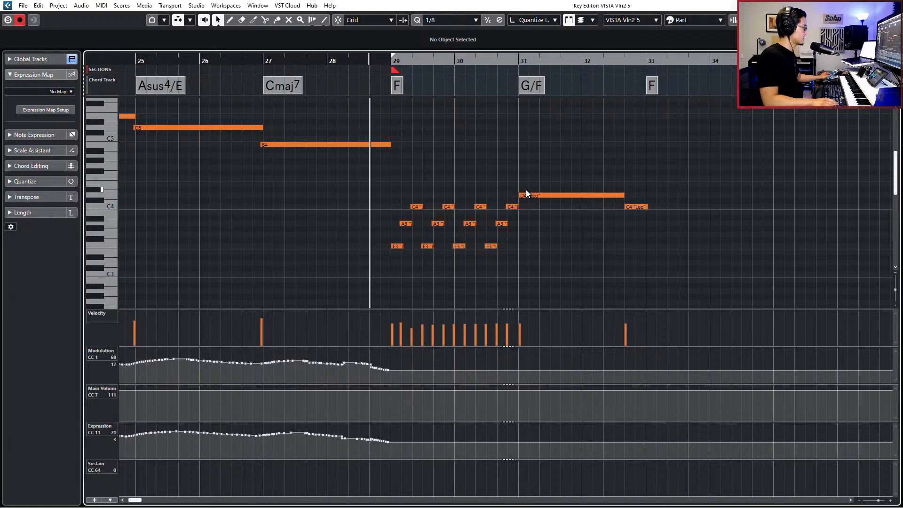
key(KP_0)
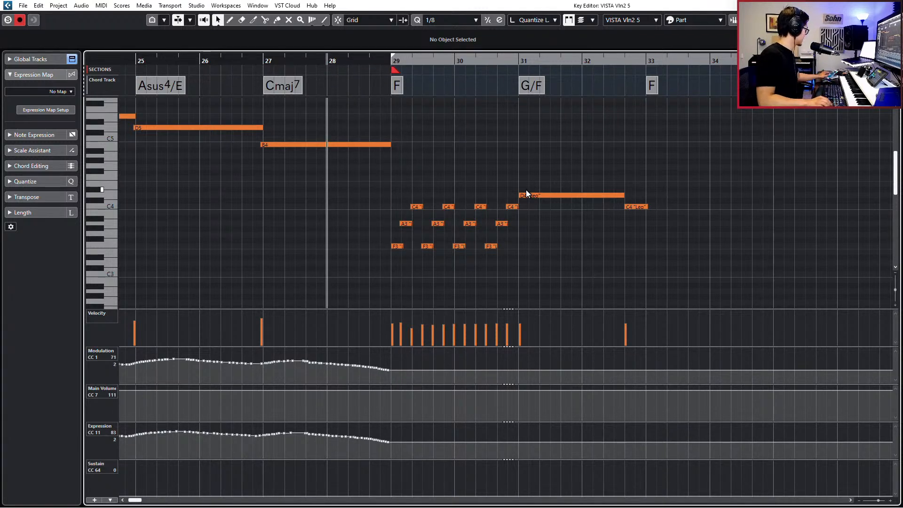
key(KP_Multiply)
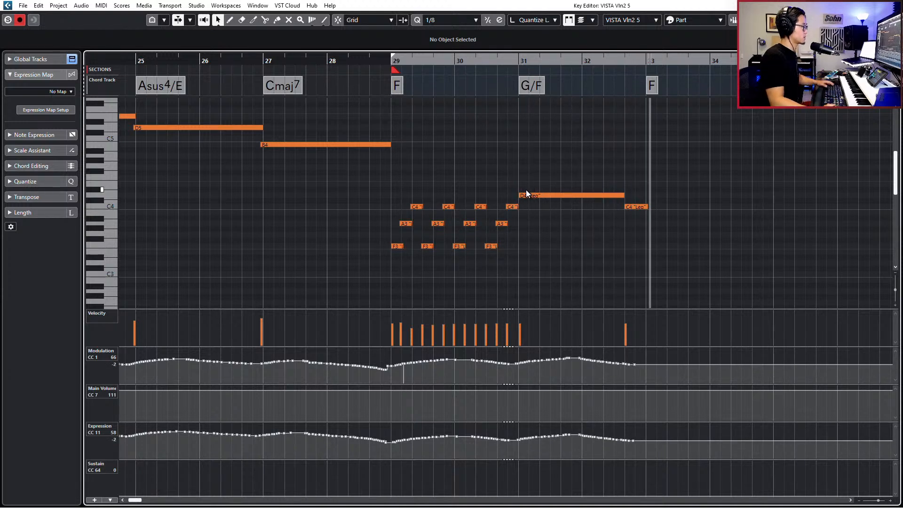
key(space)
Redraw the Modulation curve across the start of bar 29 to smooth its rise
click(602, 195)
drag(680, 181, 625, 237)
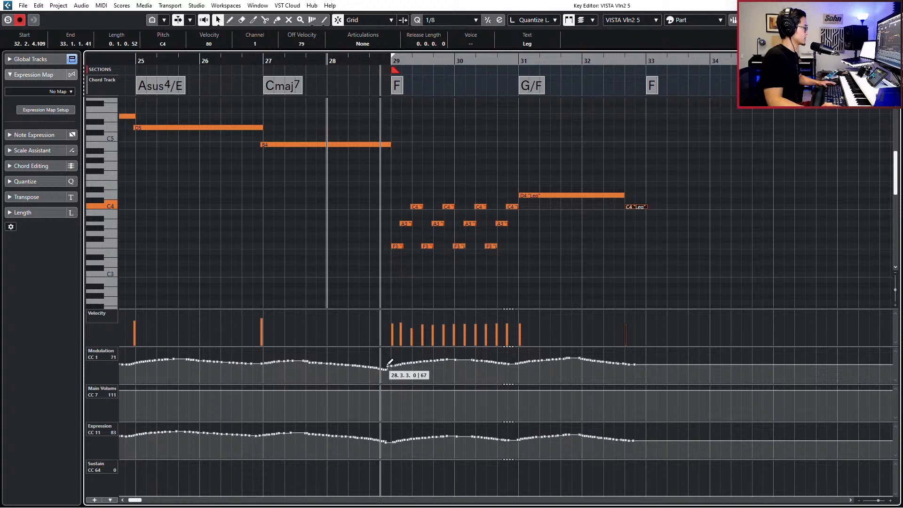
drag(399, 364, 383, 367)
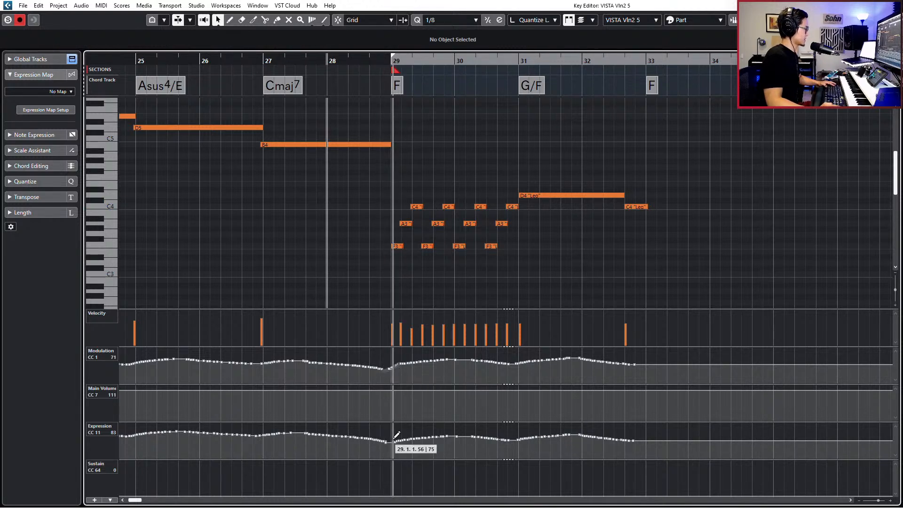
click(635, 207)
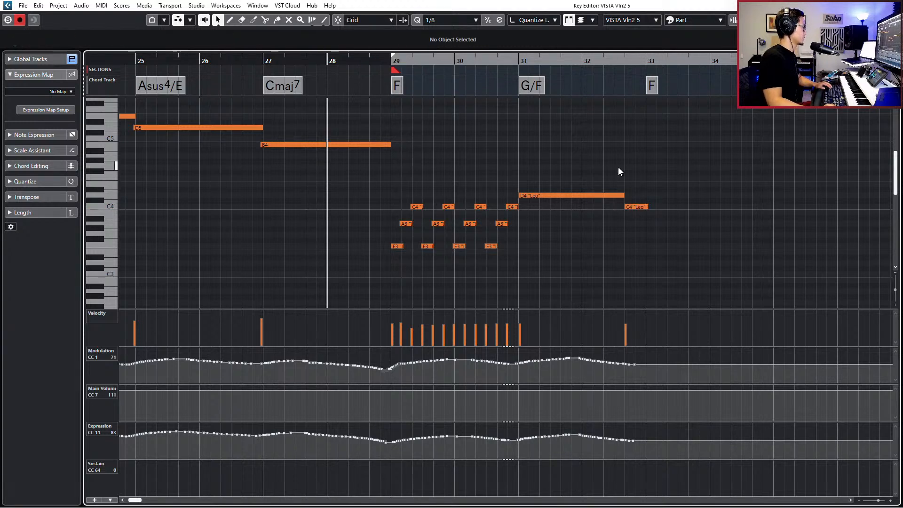
Play the VISTA part from bar 31 to audition the long legato D4 note
click(579, 195)
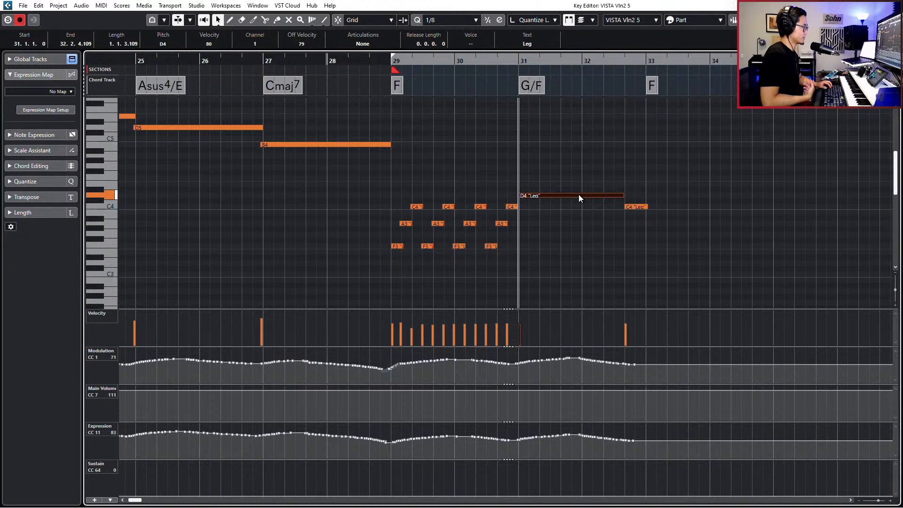
key(space)
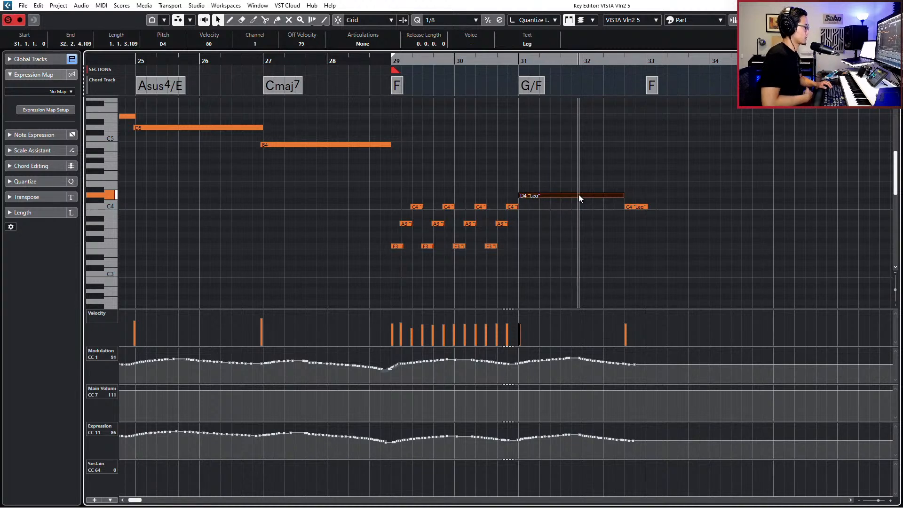
key(space)
key(s)
key(KP_Subtract)
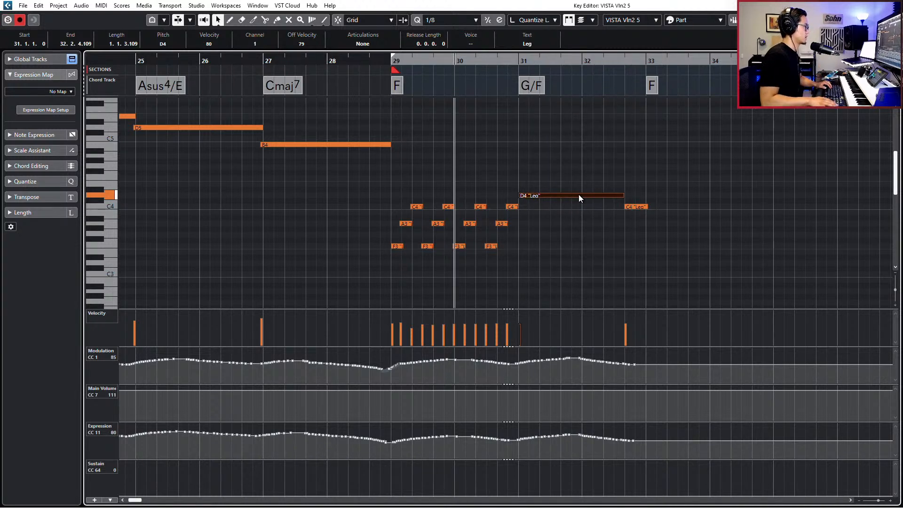
Shorten the C4 note at the end of bar 32 to a length of 0.0.3.22 and play it back
click(637, 207)
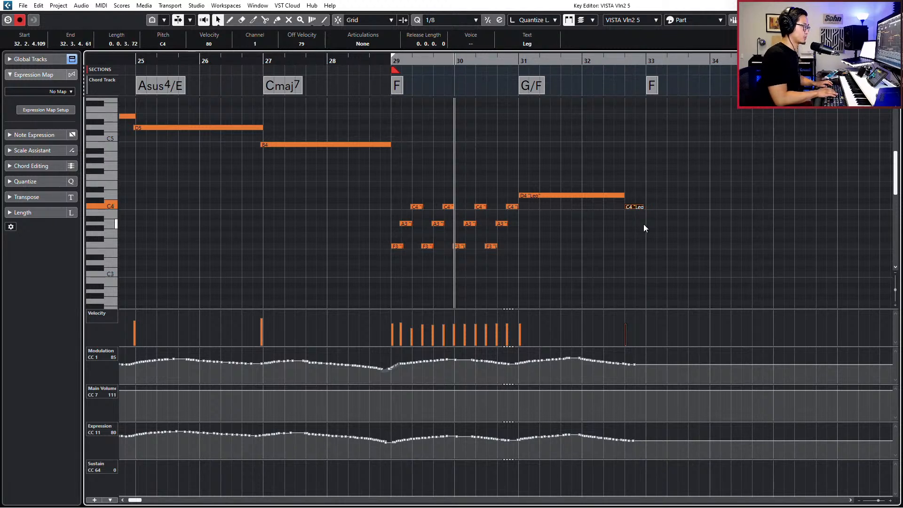
key(space)
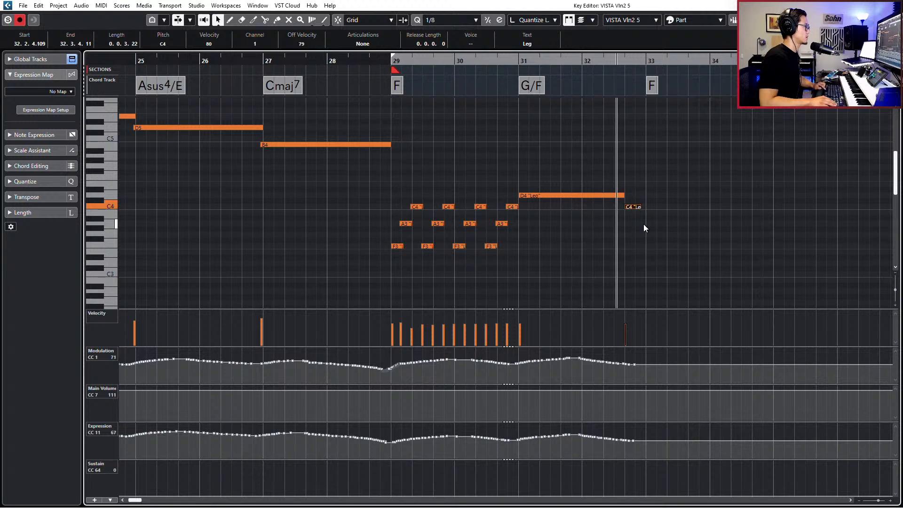
key(space)
Re-record the Modulation and Expression swells from just after bar 30 to just past bar 33
key(KP_Subtract)
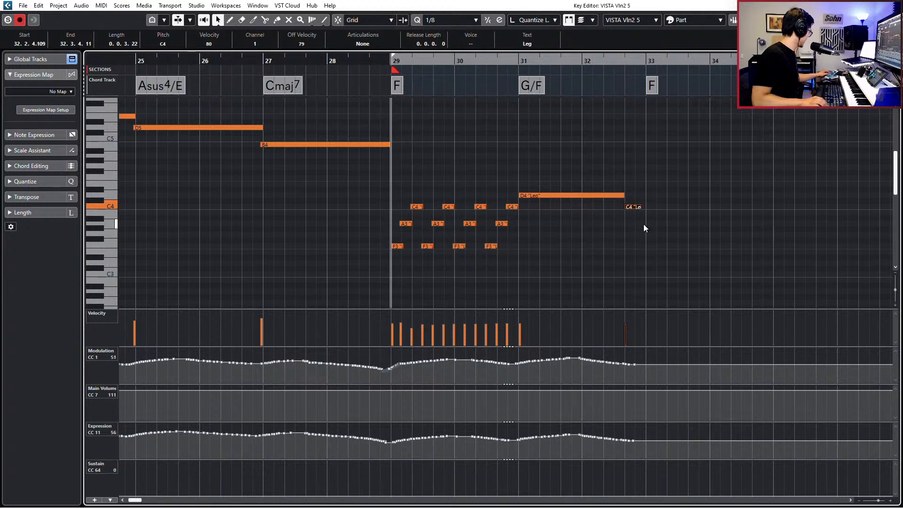
key(KP_Multiply)
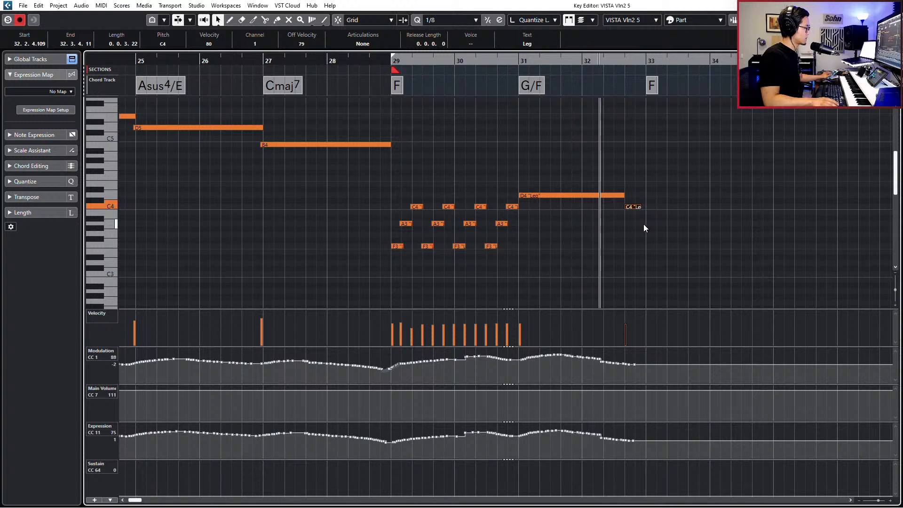
key(space)
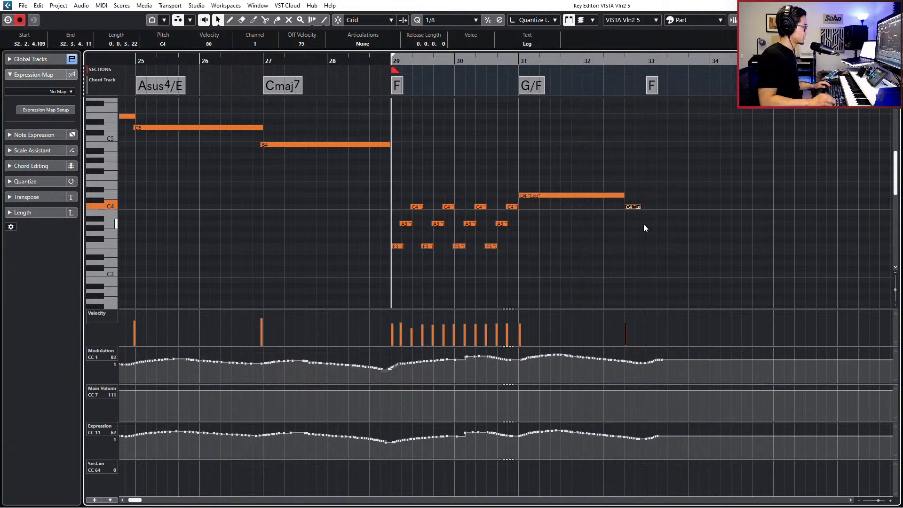
Redraw the Modulation and Expression curves between bars 29 and 31 as smooth arcs peaking around bar 30
click(644, 226)
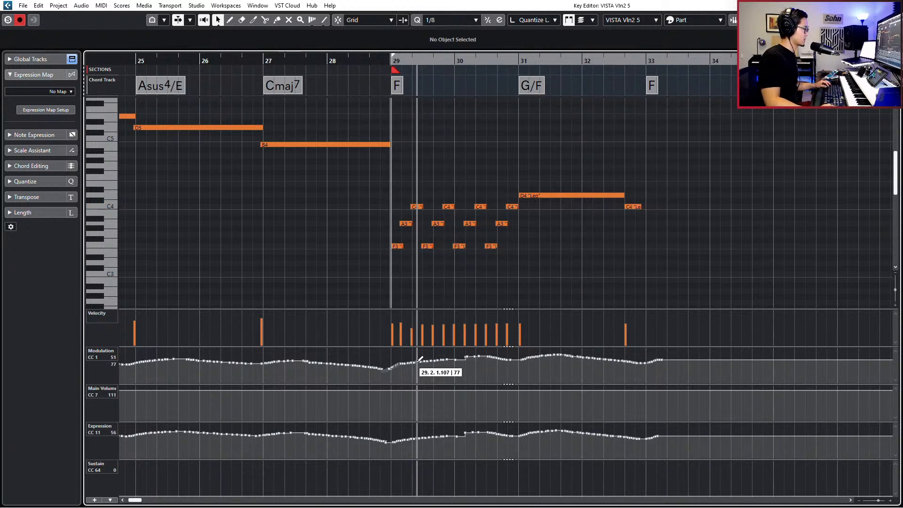
drag(420, 359, 517, 362)
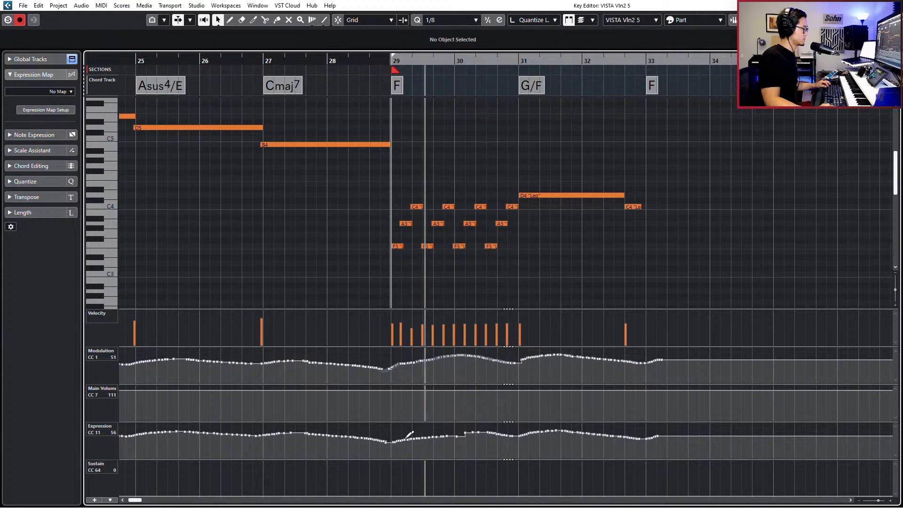
mouse_move(407, 437)
mouse_down()
mouse_move(397, 440)
mouse_move(520, 436)
mouse_up()
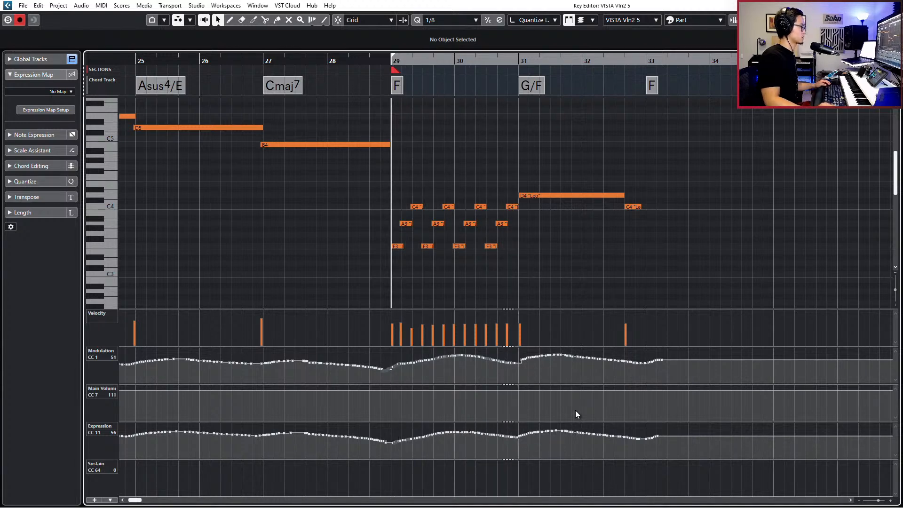
Close the editor and select the VISTA, EWO Vln 2B KS, EWO Vln 2B KS (D) and EWO Vln 2A KS parts together
key(ctrl+e)
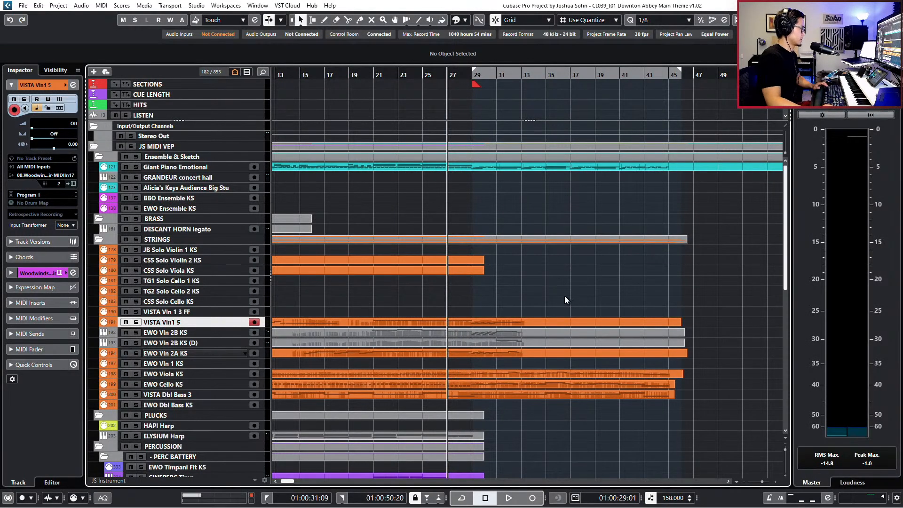
drag(553, 350, 555, 348)
ctrl+scroll(557, 347, up, 2)
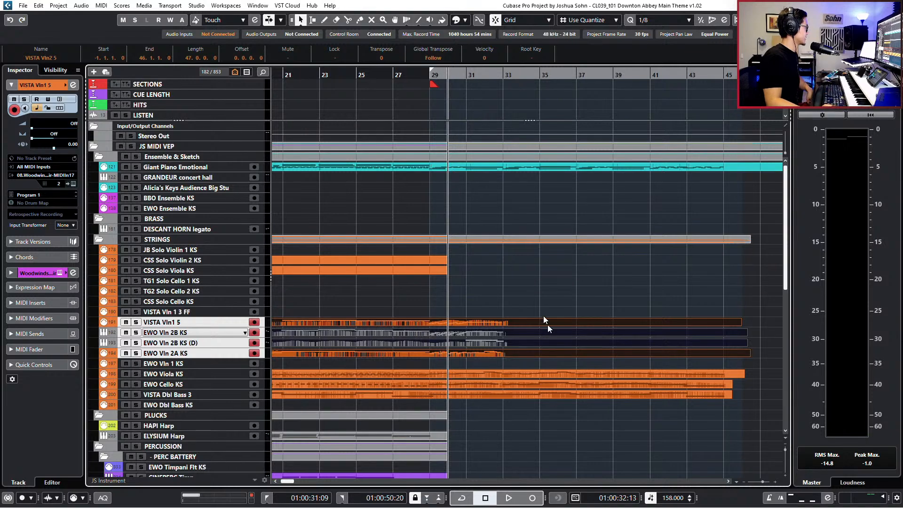
drag(527, 289, 532, 356)
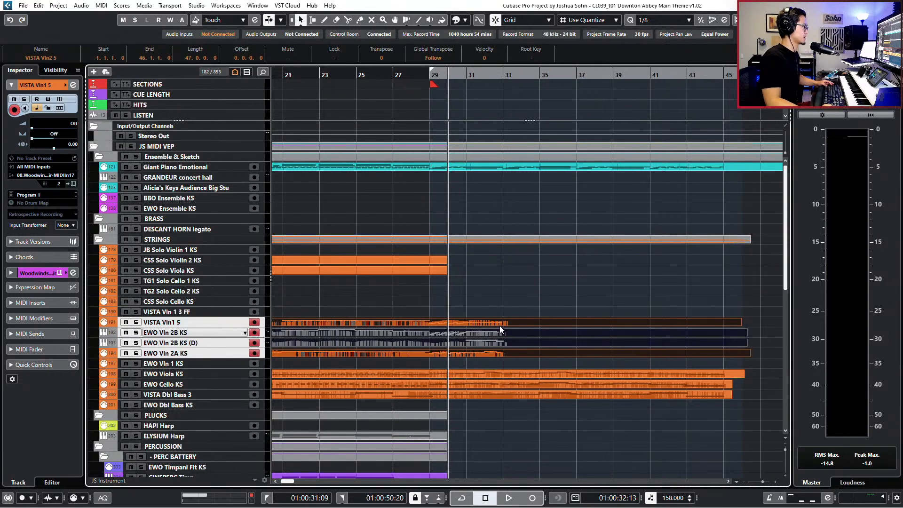
Trim the four selected violin parts at bar 33, deleting everything beyond it
drag(532, 306, 536, 366)
key(Delete)
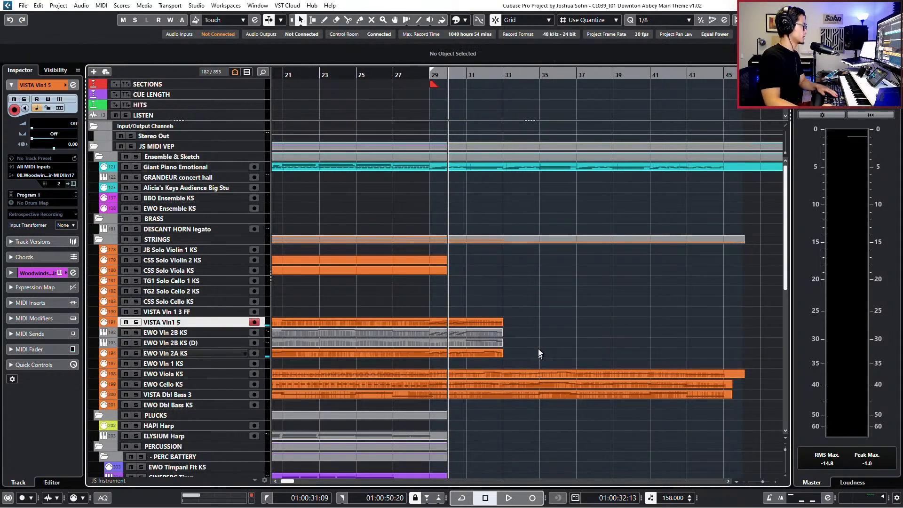
key(KP_1)
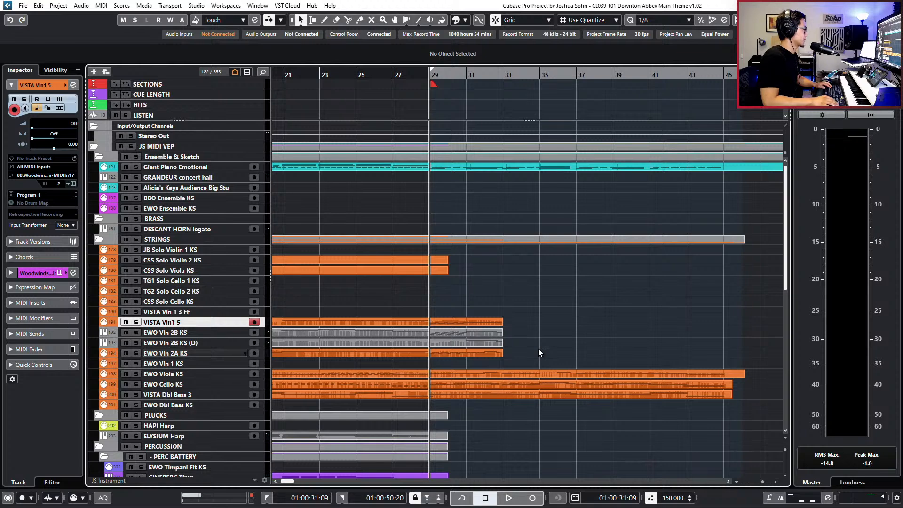
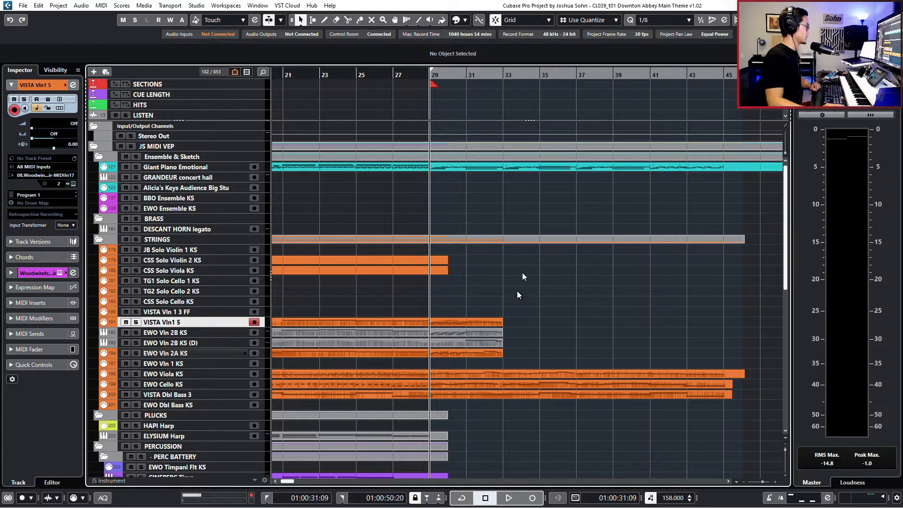
Extend the VISTA Vln1 5, EWO Vln 2B KS, 2B KS (D) and 2A KS parts together to 46.1.3.0
drag(502, 353, 503, 342)
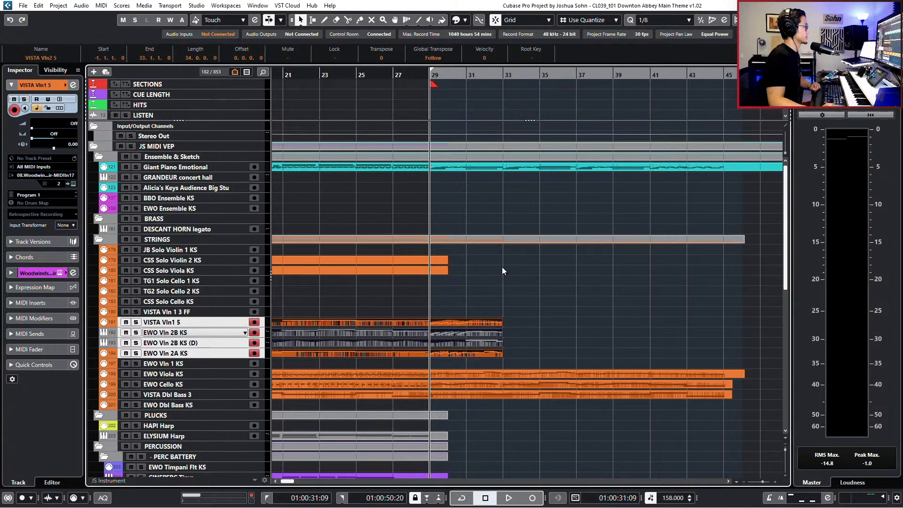
drag(501, 267, 501, 352)
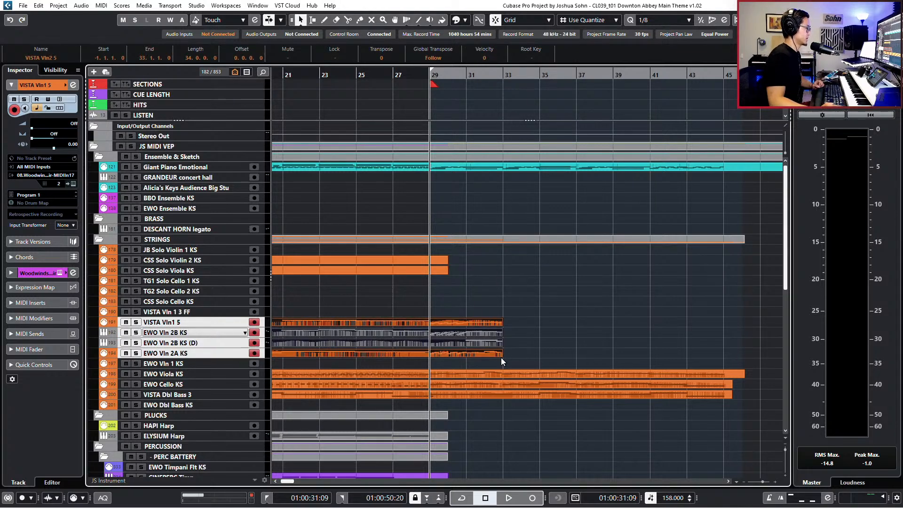
click(501, 354)
drag(516, 322, 746, 339)
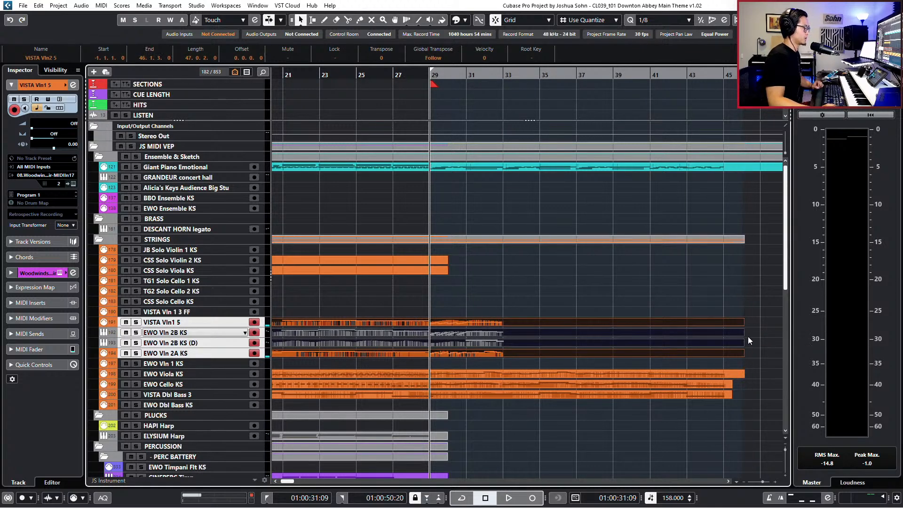
key(space)
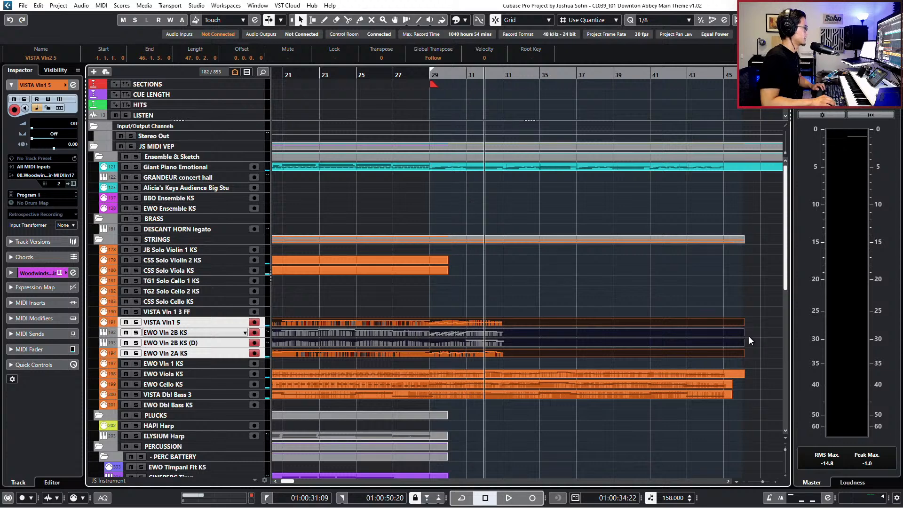
click(594, 106)
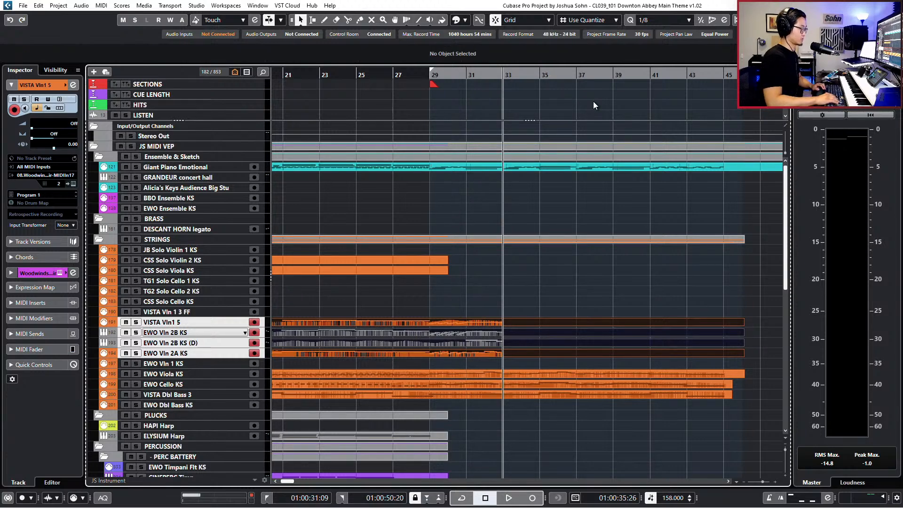
Move the Chord Track up so that it sits between CUE LENGTH and HITS
scroll(243, 94, down, 2)
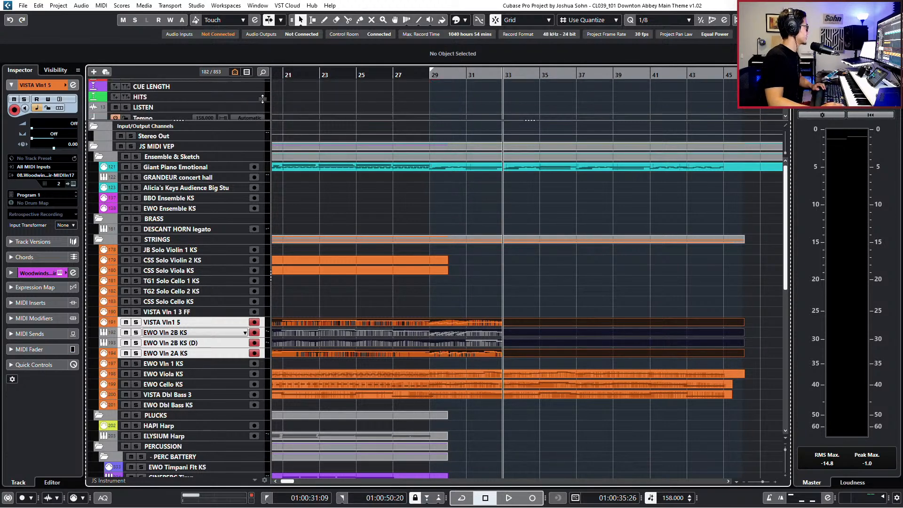
scroll(213, 101, down, 4)
scroll(296, 96, down, 1)
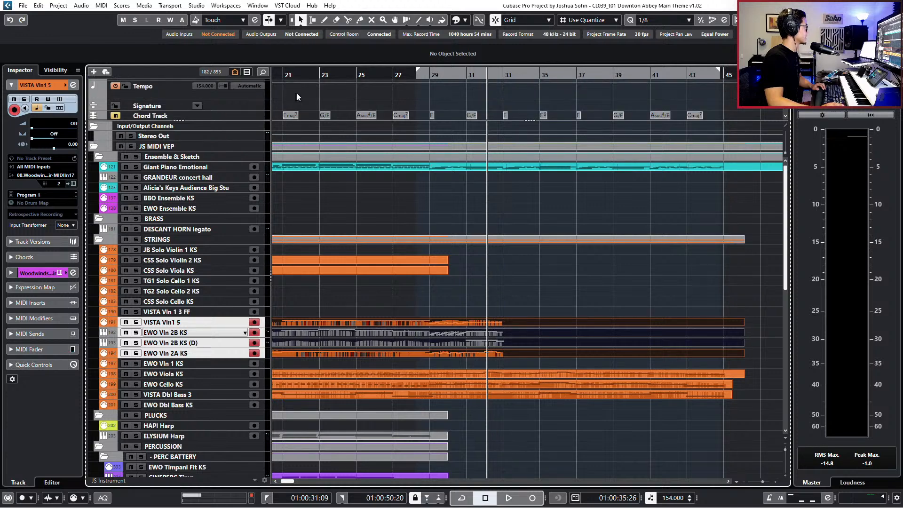
click(247, 113)
scroll(247, 92, up, 4)
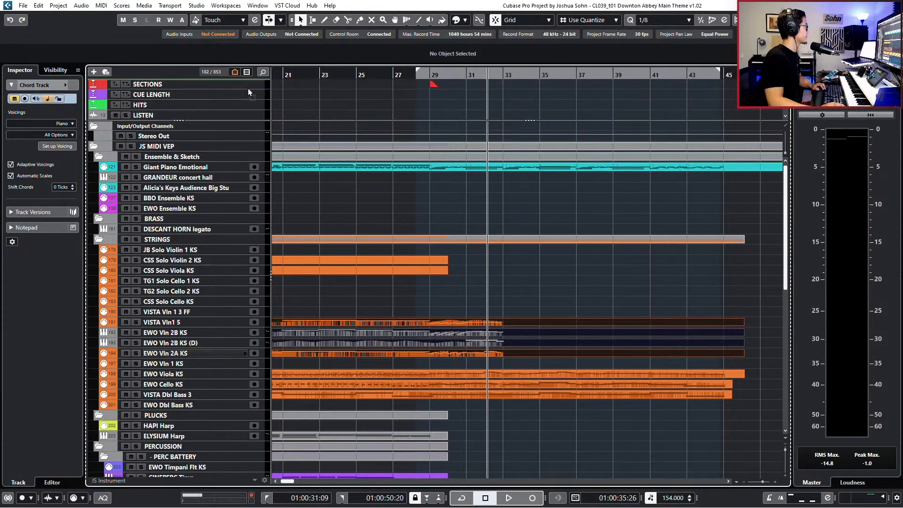
Set the tempo point at -1.1.1.0 to 158 and lock the Tempo track
scroll(287, 96, down, 4)
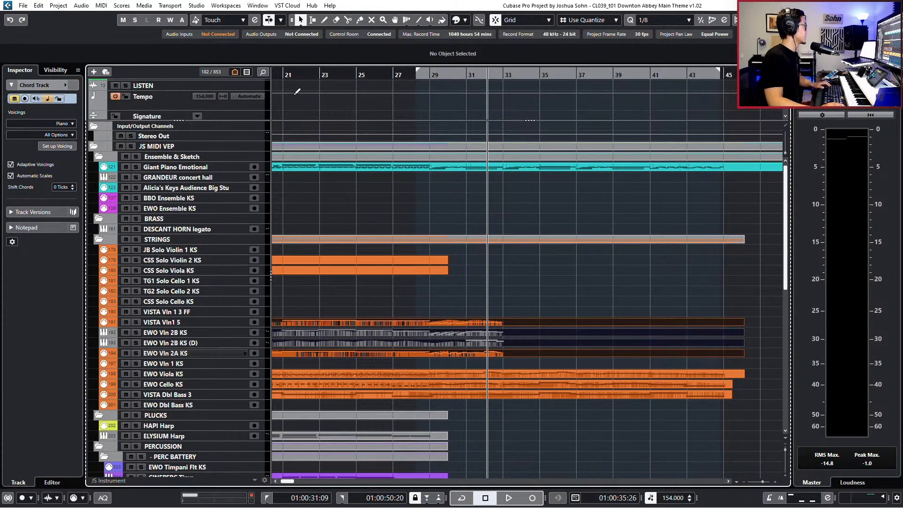
scroll(201, 91, down, 2)
scroll(207, 87, up, 2)
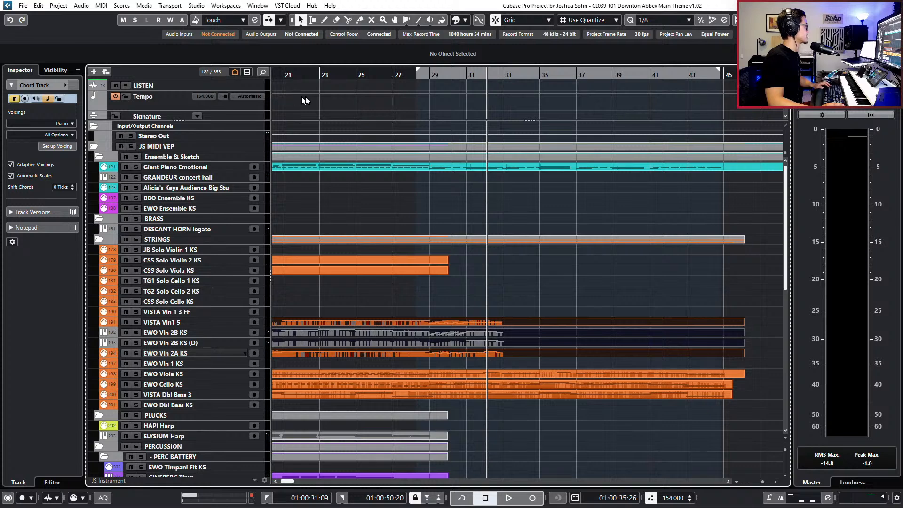
scroll(346, 101, down, 1)
scroll(361, 101, down, 4)
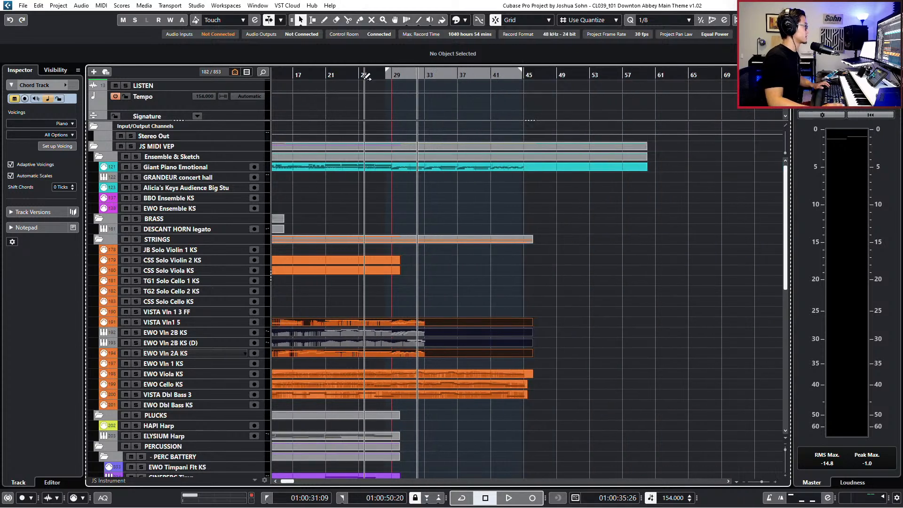
click(348, 94)
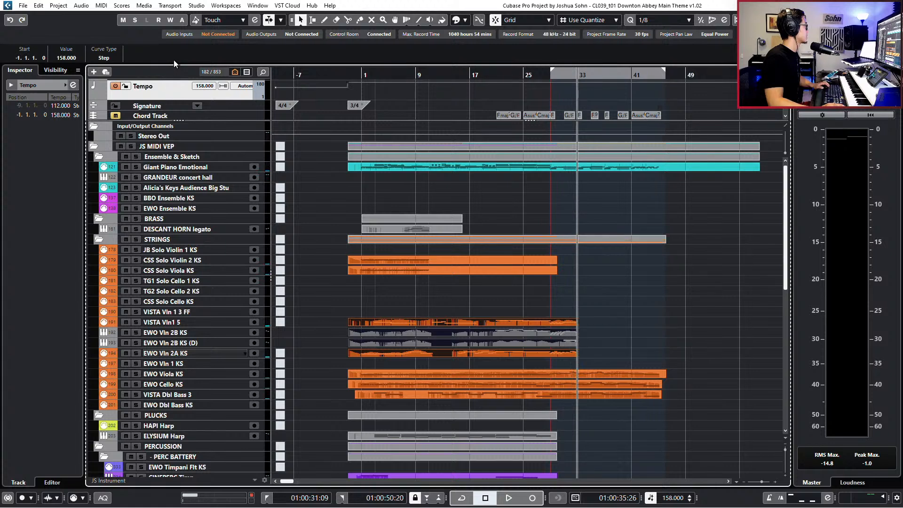
scroll(331, 83, up, 1)
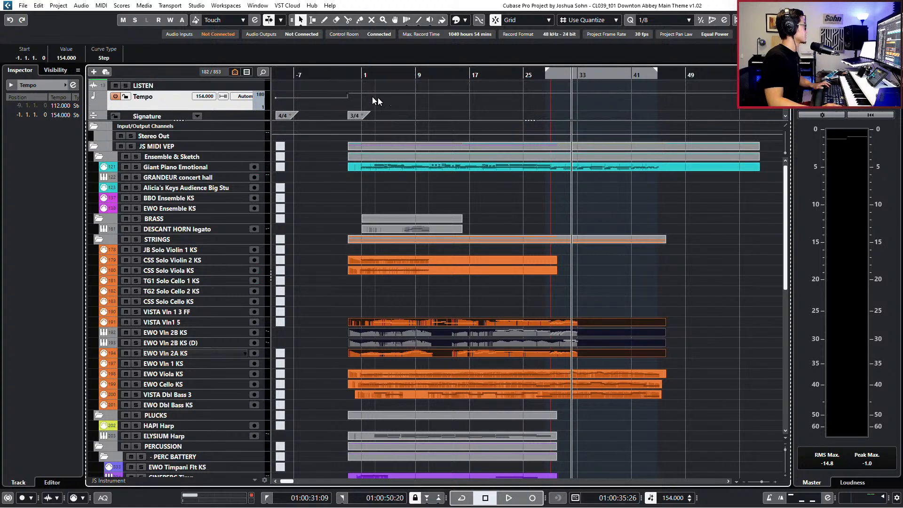
drag(383, 98, 331, 85)
click(76, 59)
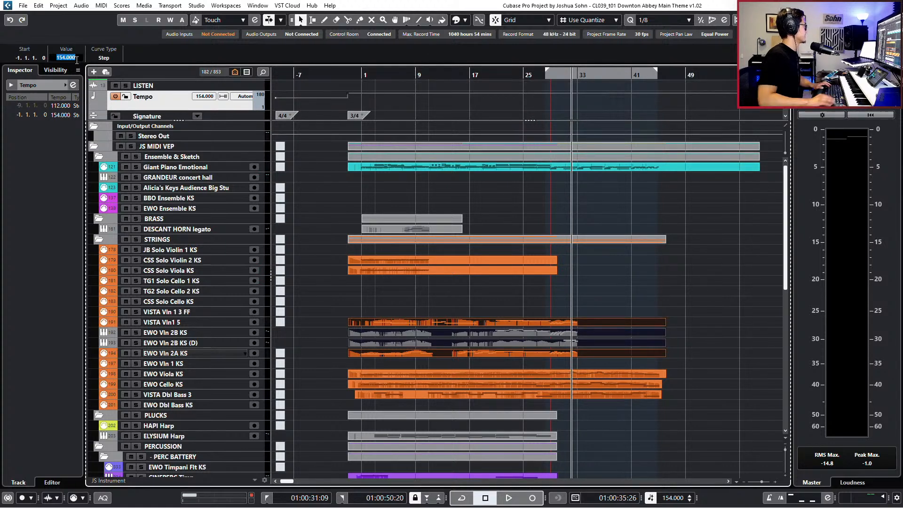
text(158)
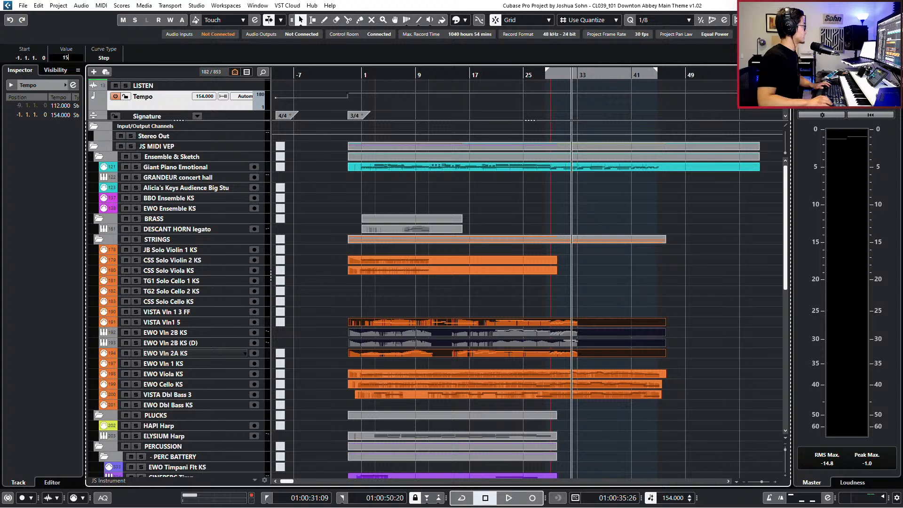
key(Return)
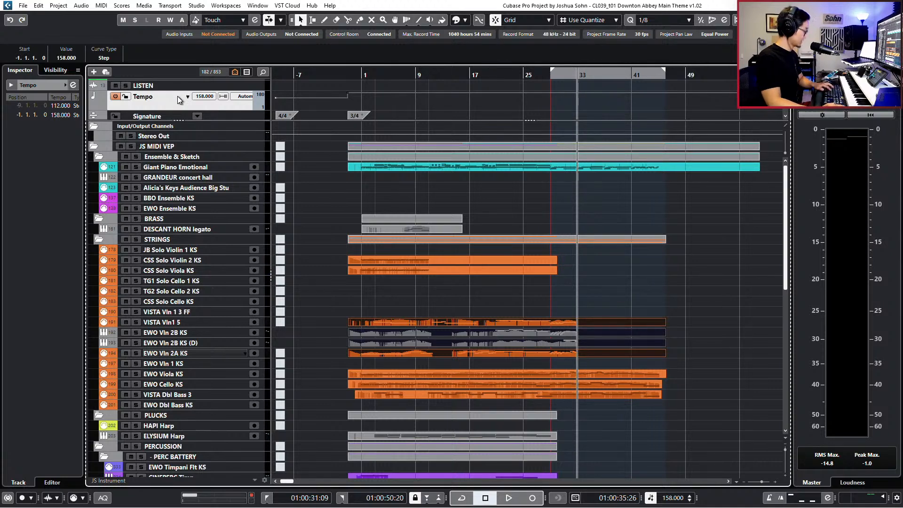
key(ctrl+shift+l)
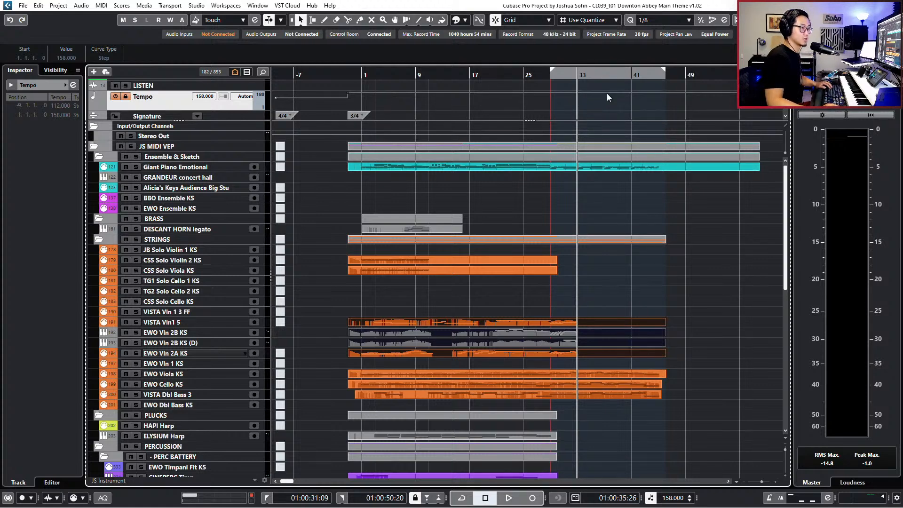
Play back the full arrangement around bars 29 to 33
scroll(607, 93, up, 3)
scroll(628, 107, up, 3)
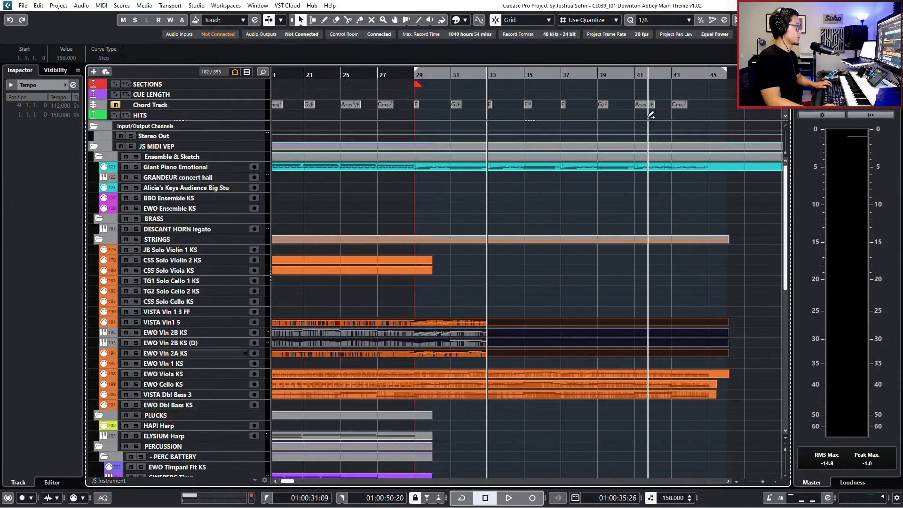
key(space)
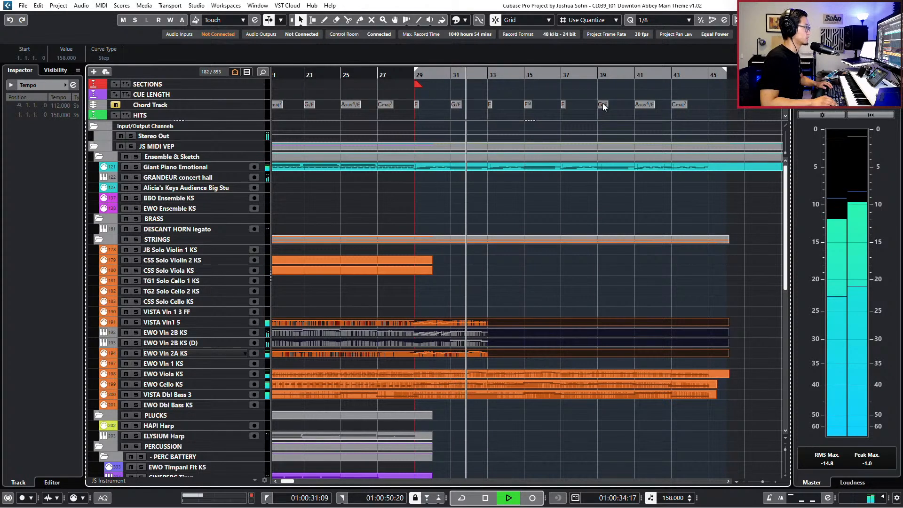
key(space)
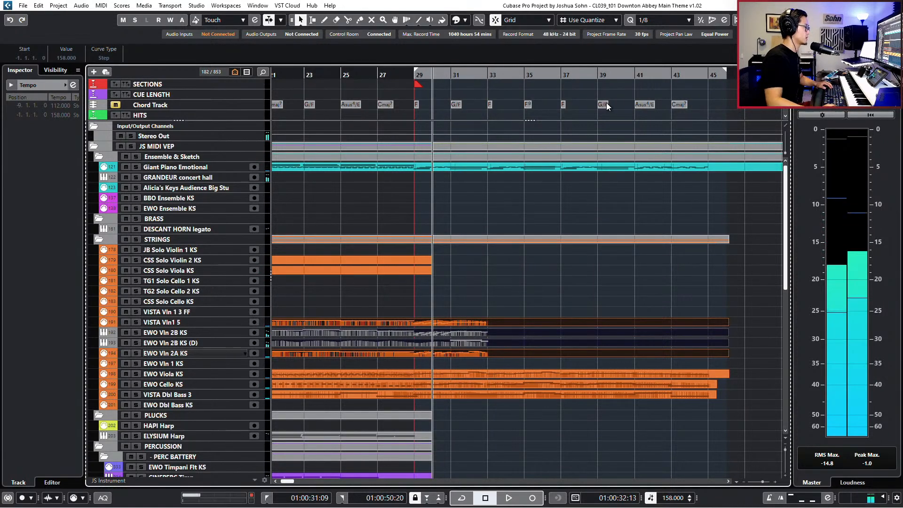
Solo the four extended violin tracks and play back the passage leading into bar 33
click(494, 309)
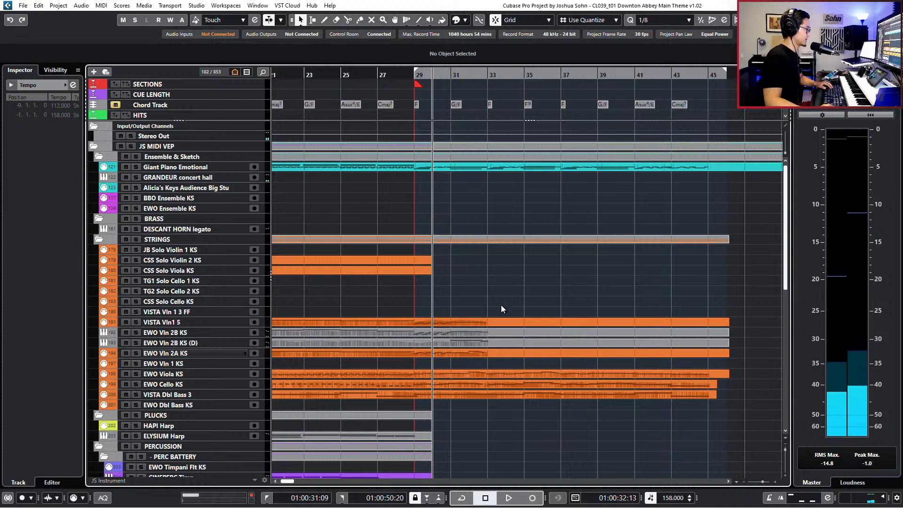
drag(500, 304, 493, 351)
key(s)
key(space)
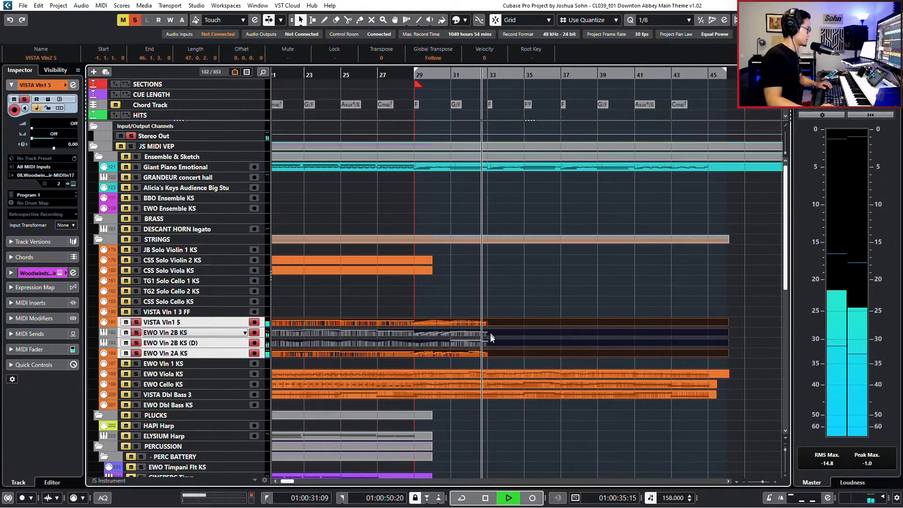
key(space)
In the EWO Vln 2B KS key editor, shorten the D4 and B3 trills at bar 31 to 1.1.3.41 and audition them
click(491, 332)
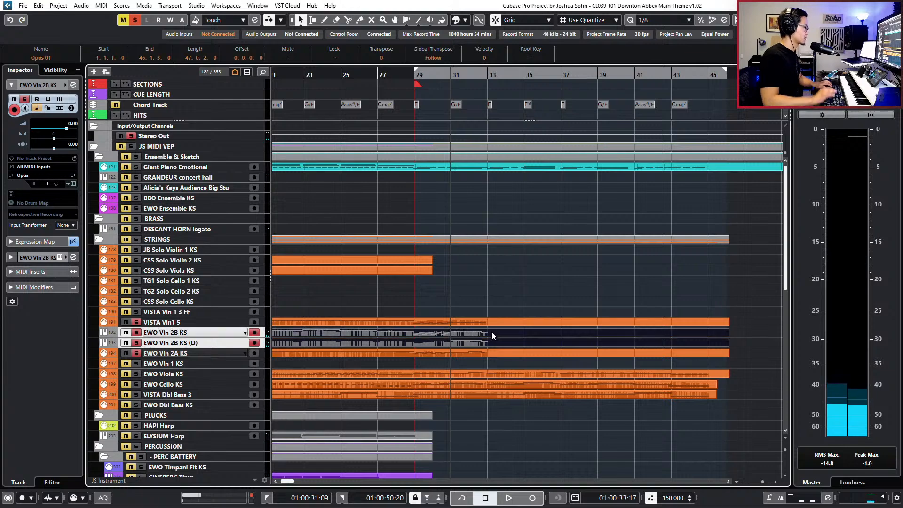
double_click(492, 331)
scroll(540, 231, right, 6)
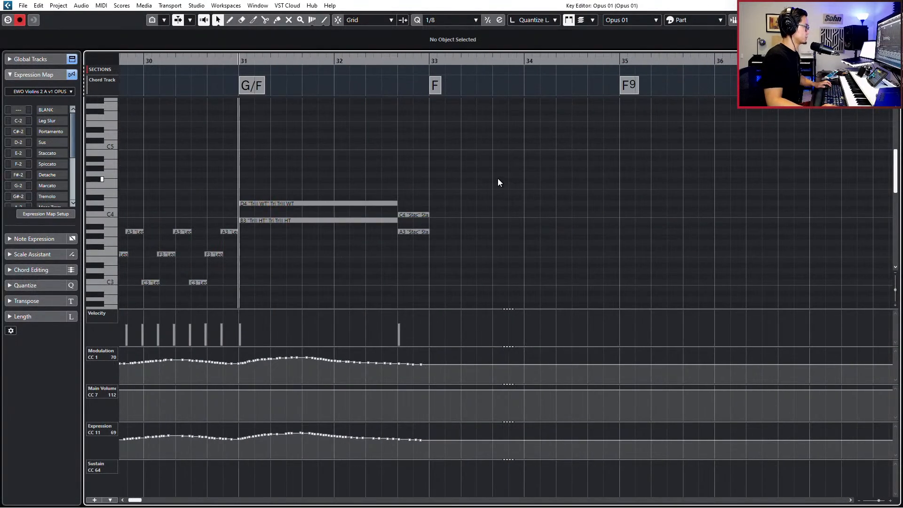
drag(385, 187, 389, 226)
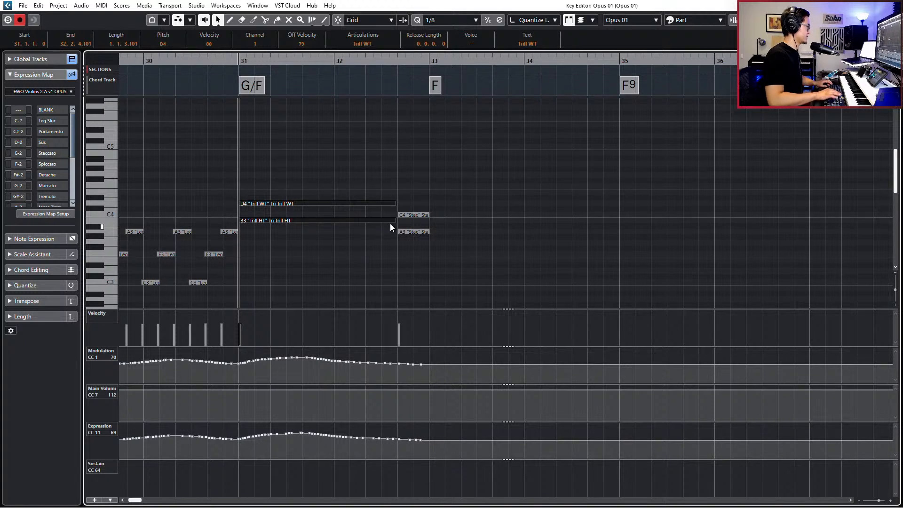
key(space)
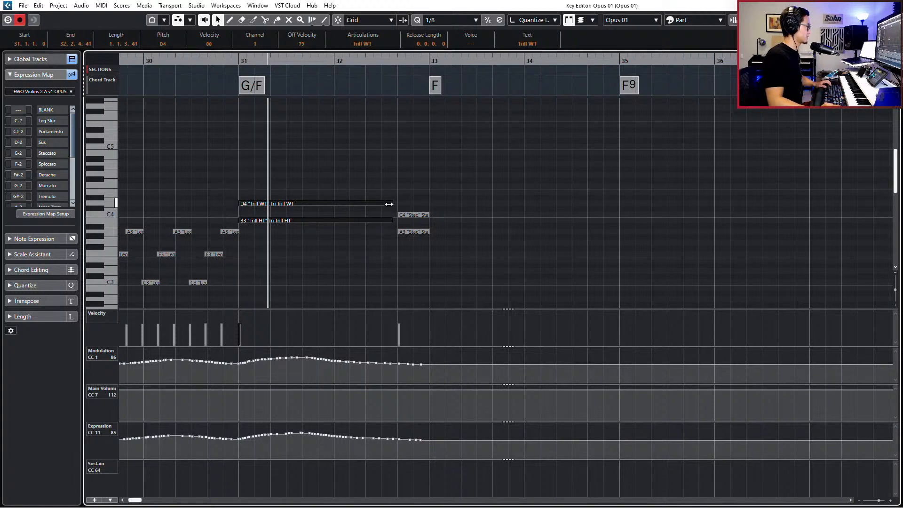
key(space)
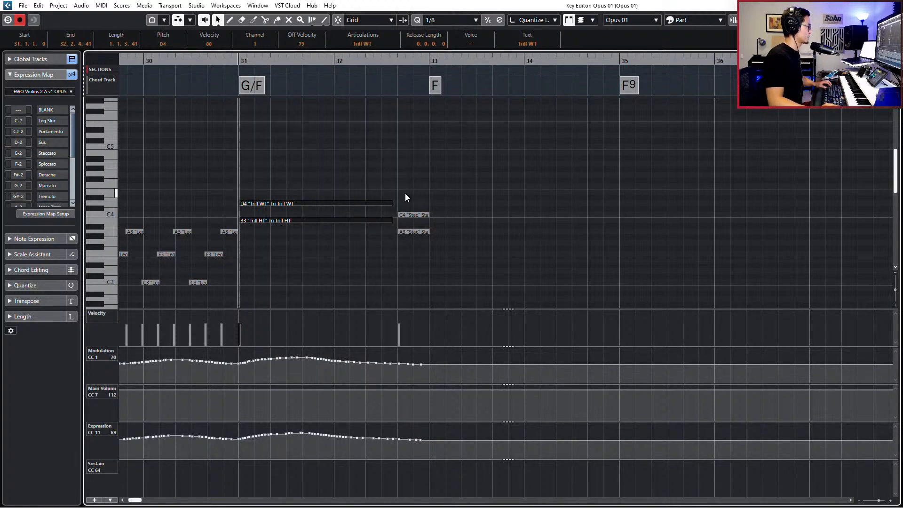
Select the C4 staccato note in bar 32 and check the Stac On Bow RRx9 articulation in the track's OPUS instrument
drag(405, 193, 411, 254)
click(419, 218)
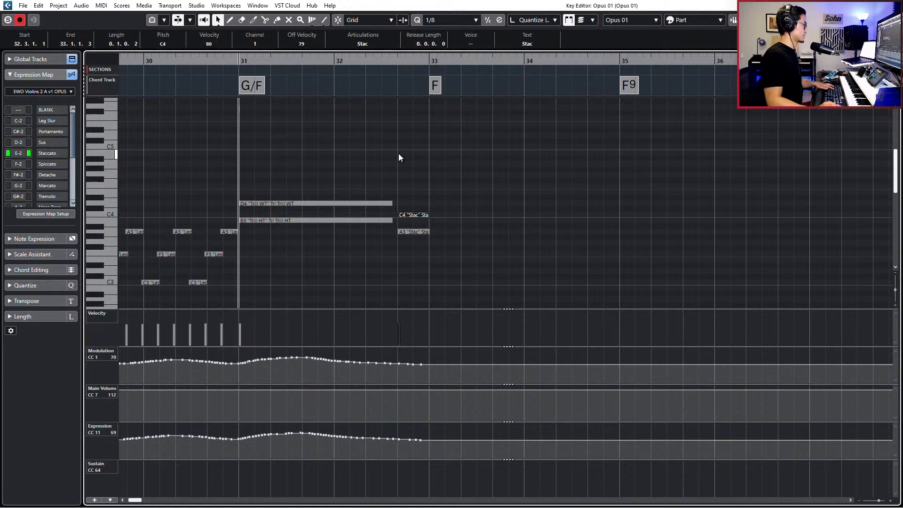
key(F11)
drag(417, 42, 549, 46)
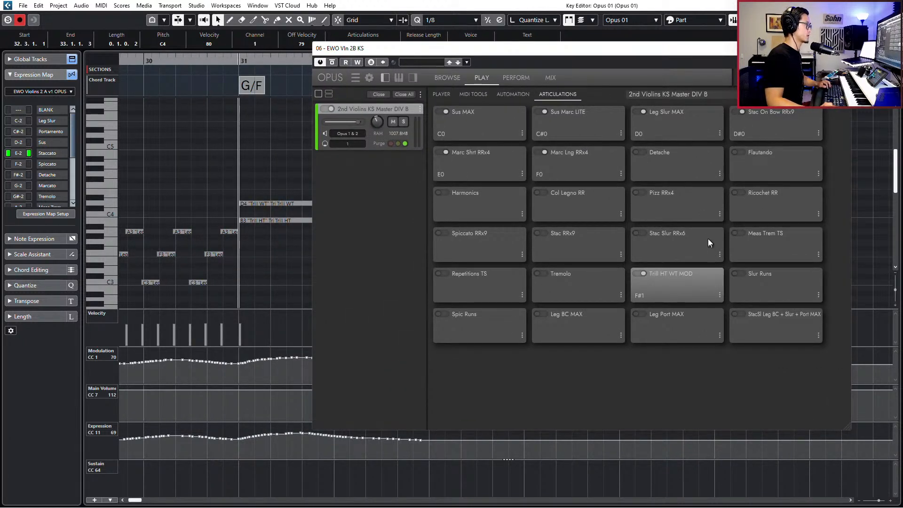
click(771, 114)
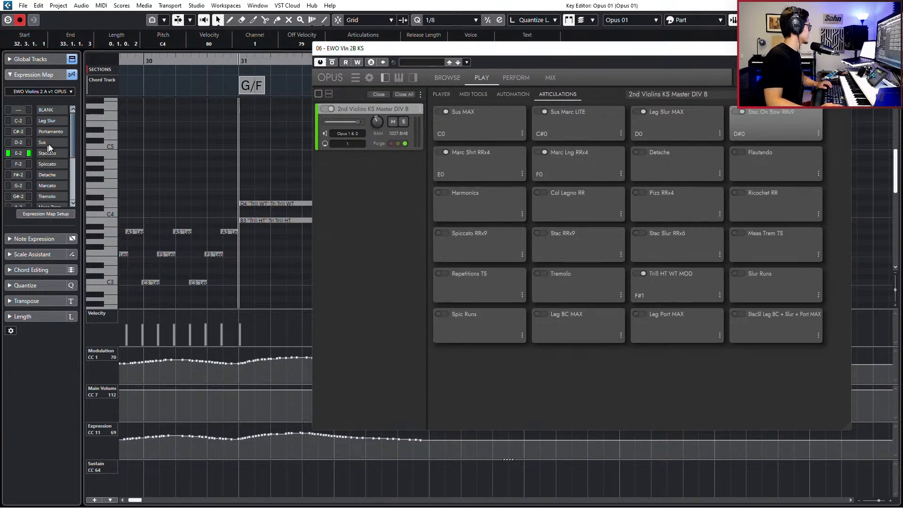
Check the Staccato slot's output mapping in the EWO Violins 2 A v1 OPUS expression map setup
click(44, 91)
text(setup)
key(Return)
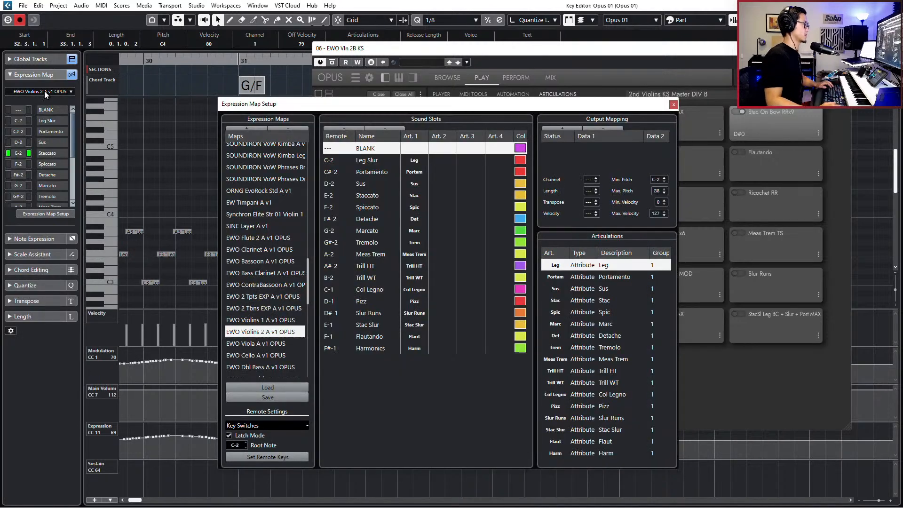
click(357, 198)
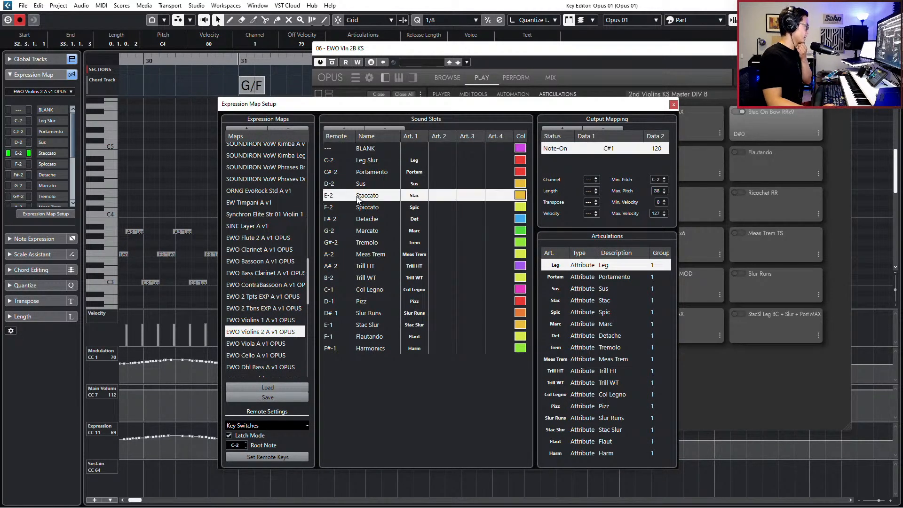
click(673, 105)
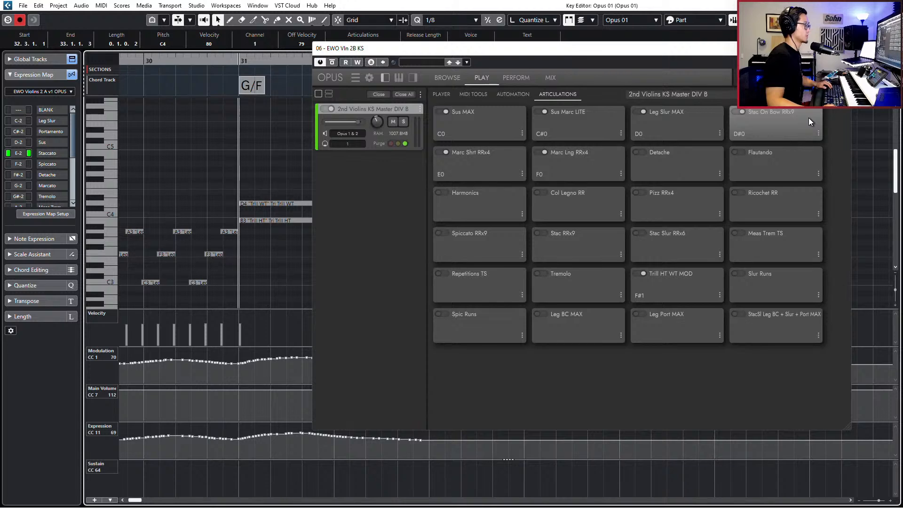
Compare the Marc Shrt RRx4 and Stac On Bow RRx9 articulations in OPUS with the expression map's Marcato slot output mapping
click(506, 168)
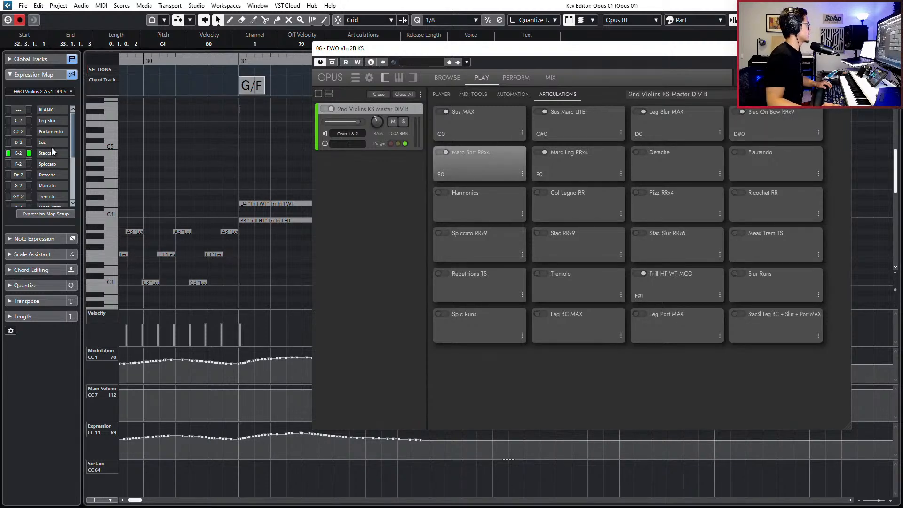
click(55, 213)
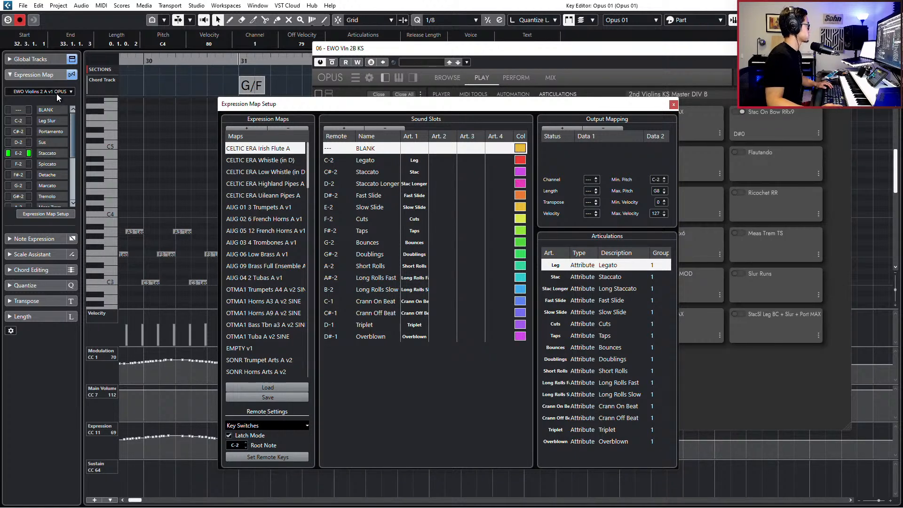
click(673, 105)
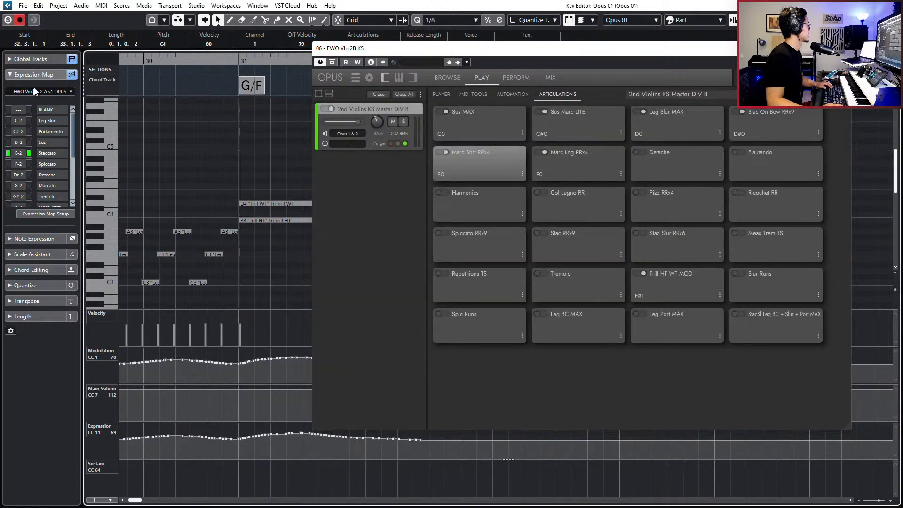
click(34, 91)
text(ex)
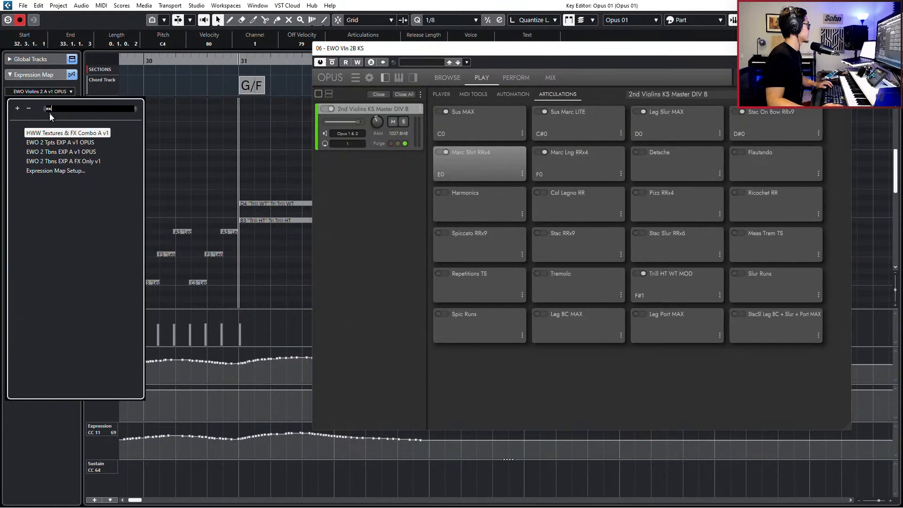
click(57, 171)
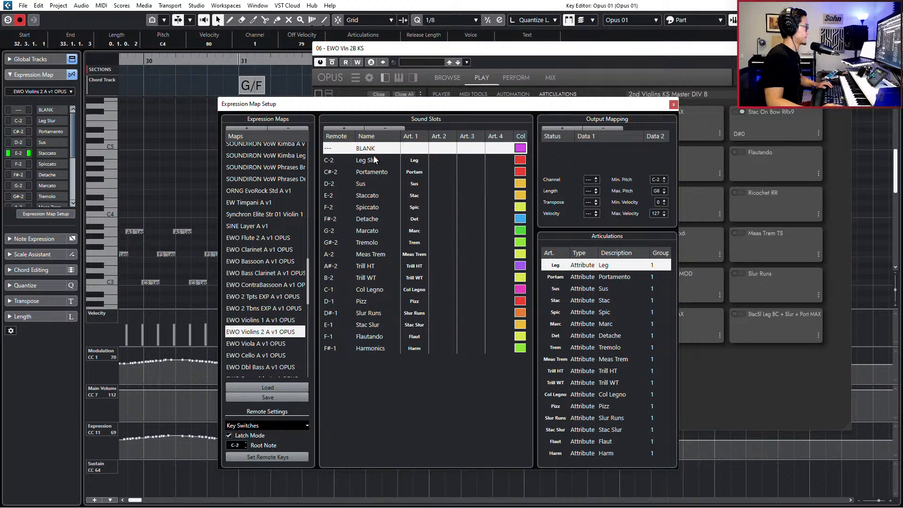
click(376, 230)
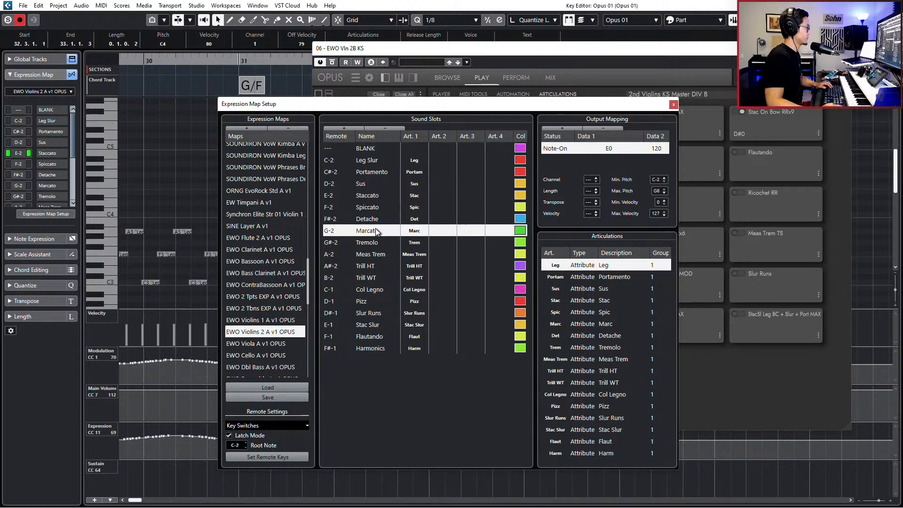
click(673, 104)
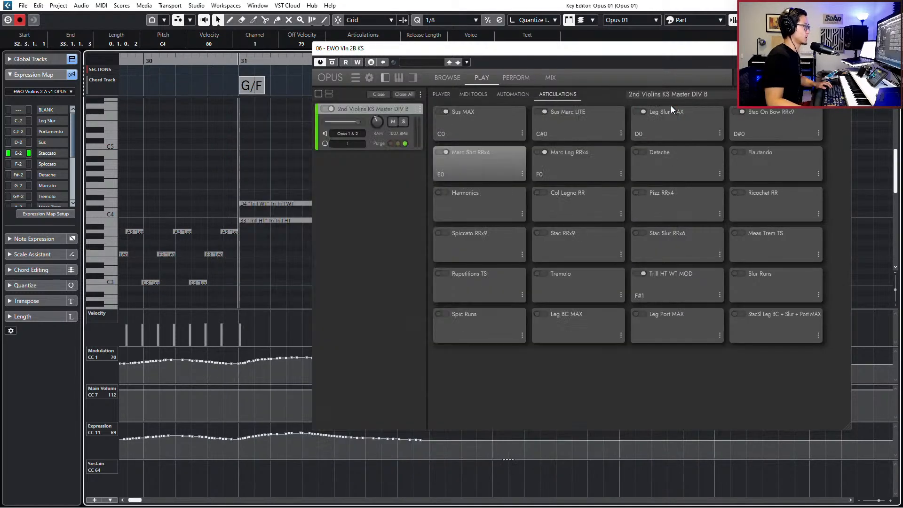
click(744, 131)
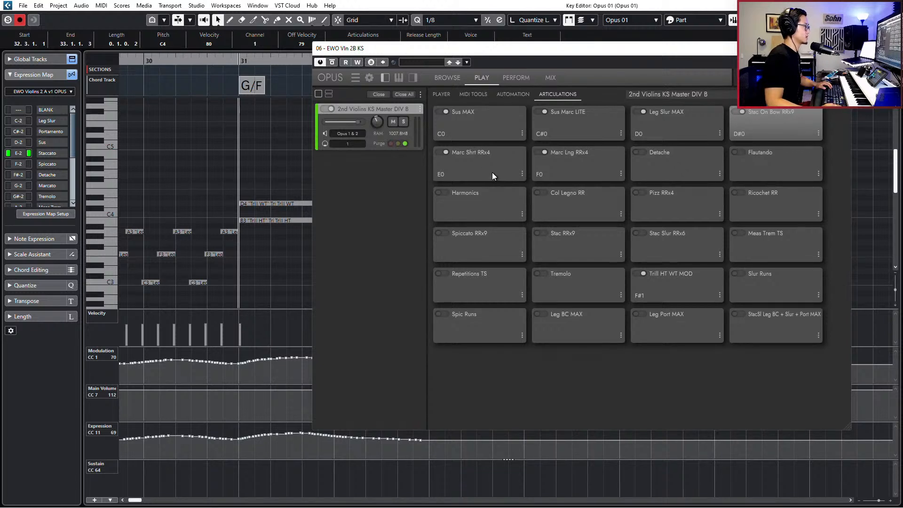
click(841, 49)
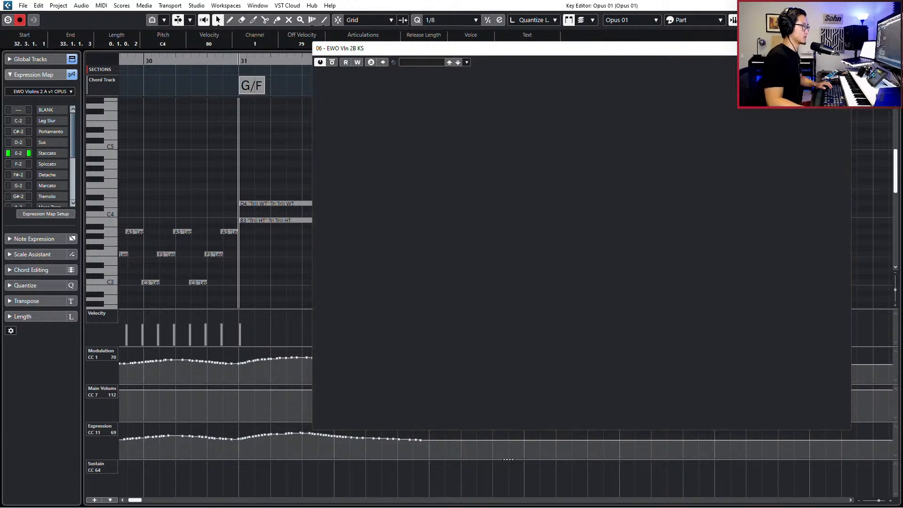
Assign the Marc articulation to the C4 and A3 notes at the end of bar 32
drag(441, 168, 398, 246)
click(362, 44)
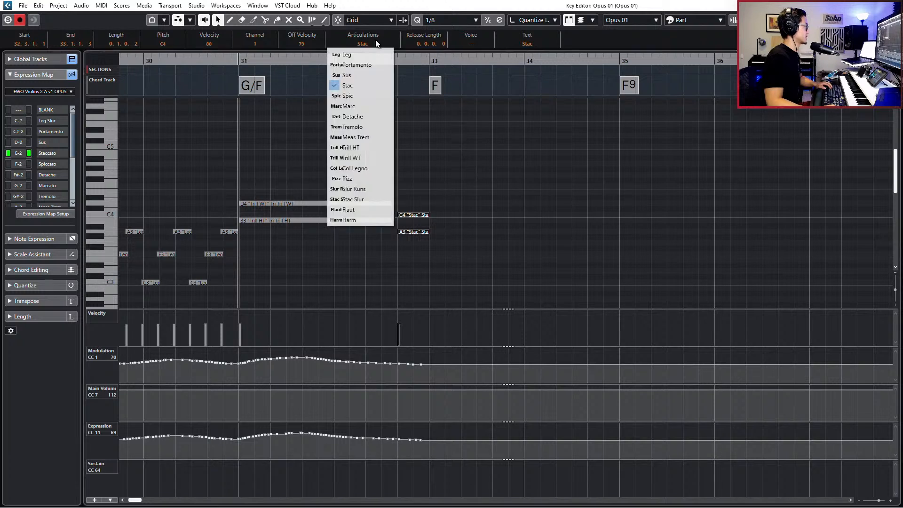
click(369, 96)
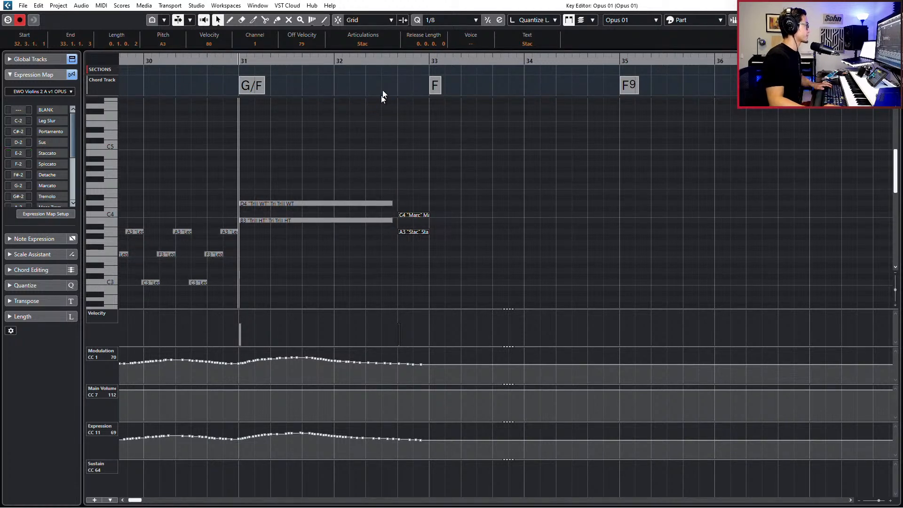
click(374, 44)
click(373, 100)
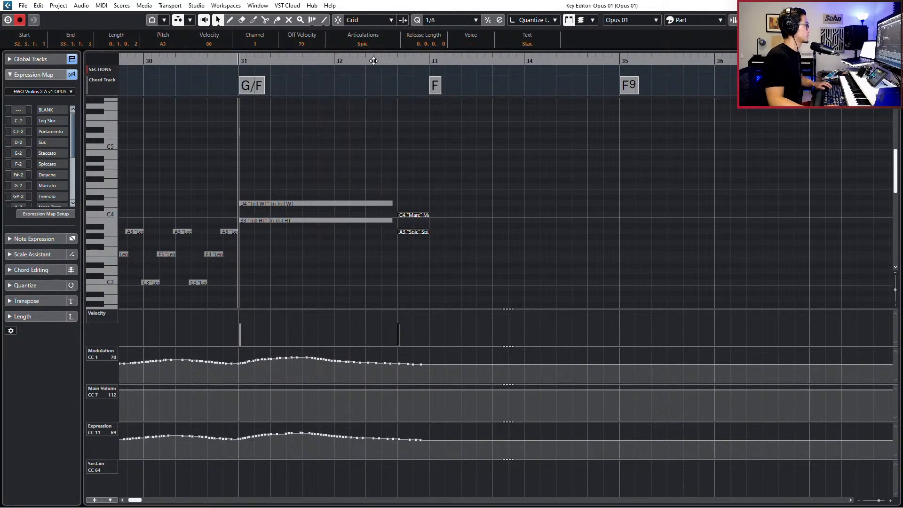
click(372, 45)
click(368, 107)
Lower the marcato notes' velocity to 32 and audition the passage from bar 30 into bar 33
key(space)
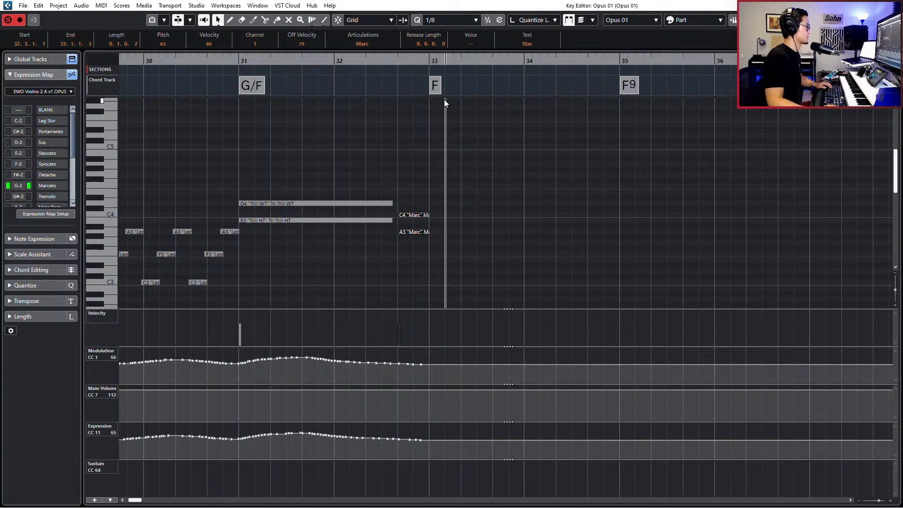
key(space)
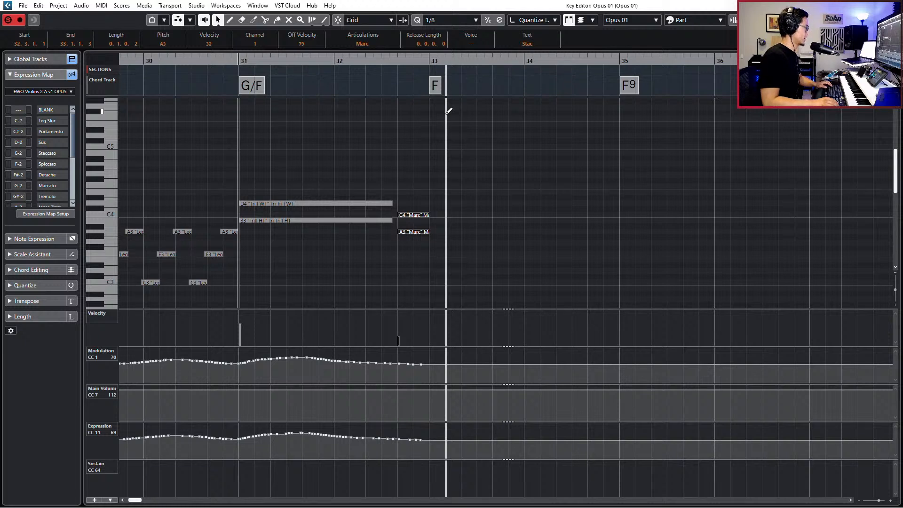
key(space)
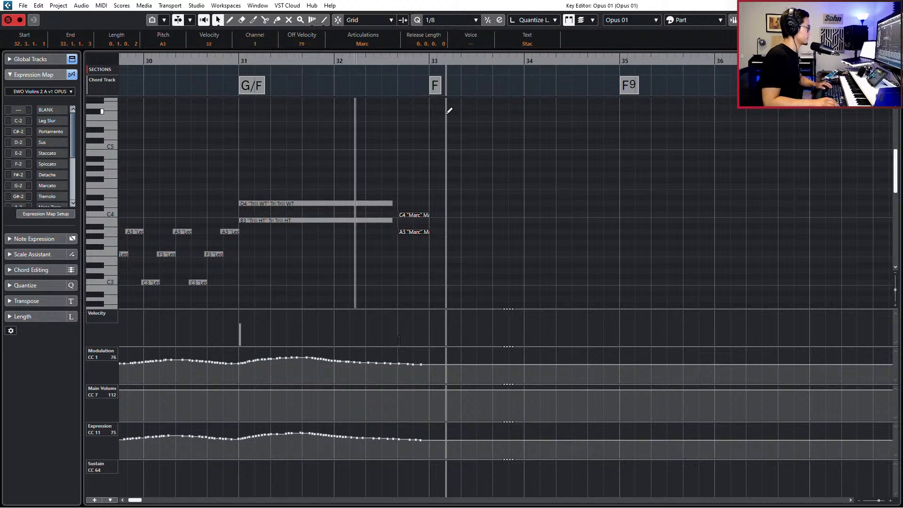
key(space)
key(KP_Subtract)
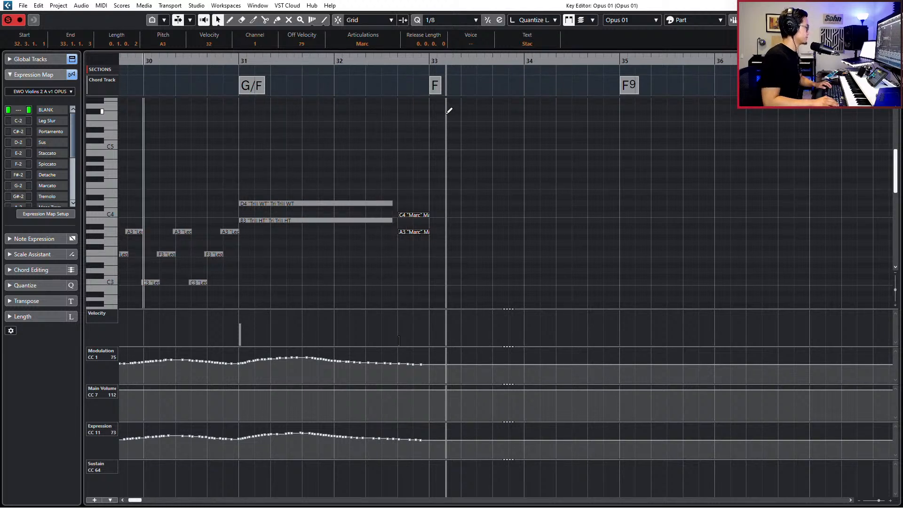
key(space)
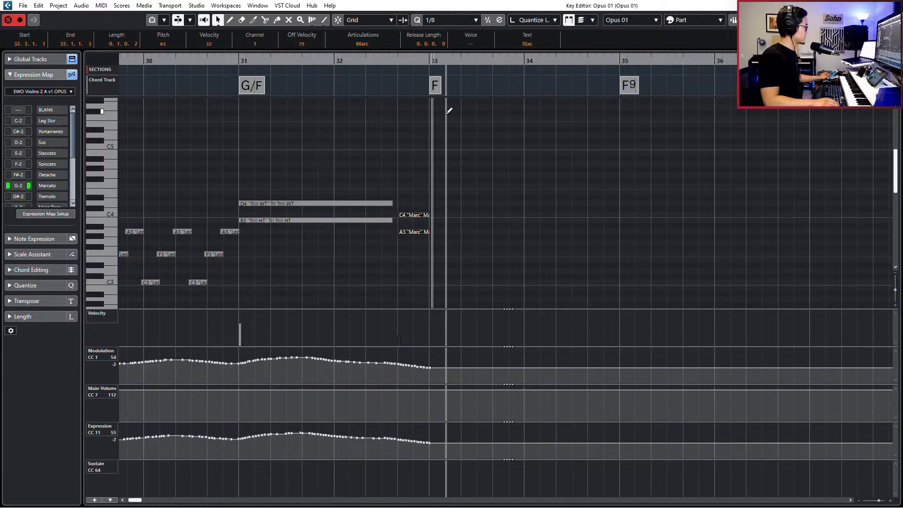
key(space)
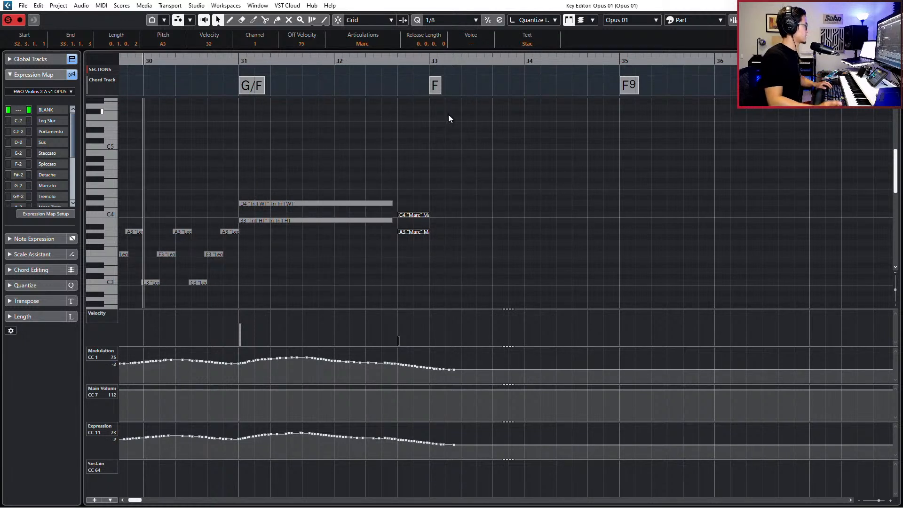
Try drawing a steep fall in the Modulation and Expression curves from mid-bar 32 into bar 33
click(389, 364)
drag(389, 364, 489, 379)
key(space)
key(Delete)
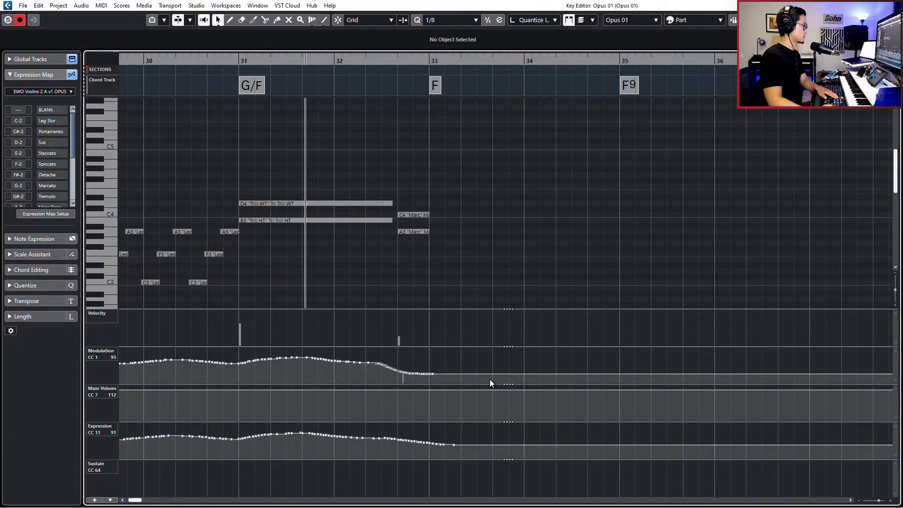
key(space)
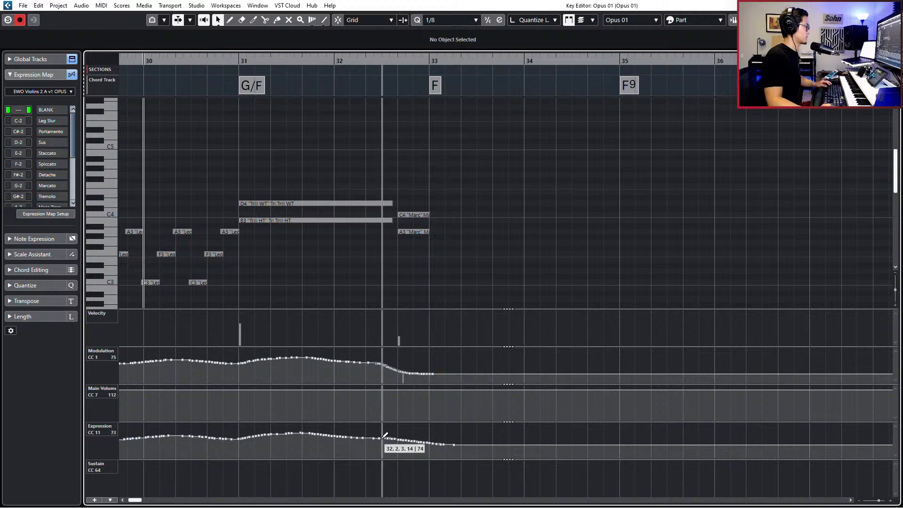
mouse_move(381, 435)
mouse_down()
mouse_move(373, 440)
mouse_move(458, 454)
mouse_up()
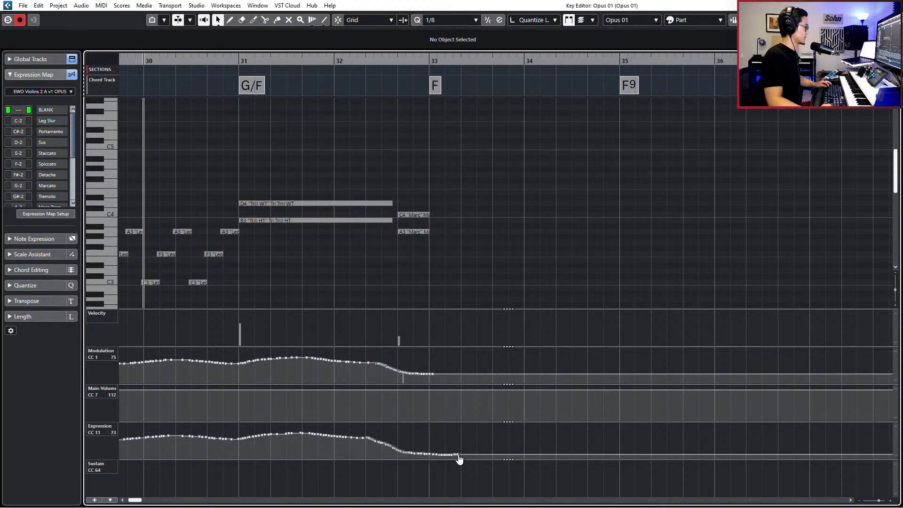
key(ctrl+z)
key(ctrl+z)
Draw a gentle fall in the Expression and Modulation curves from mid-bar 32 to bar 33 and audition it
drag(364, 438, 432, 447)
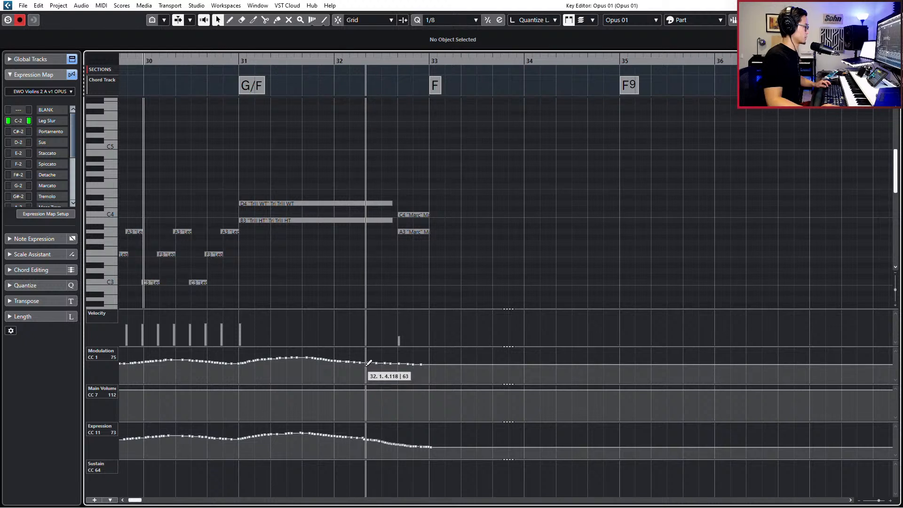
drag(369, 362, 434, 369)
key(space)
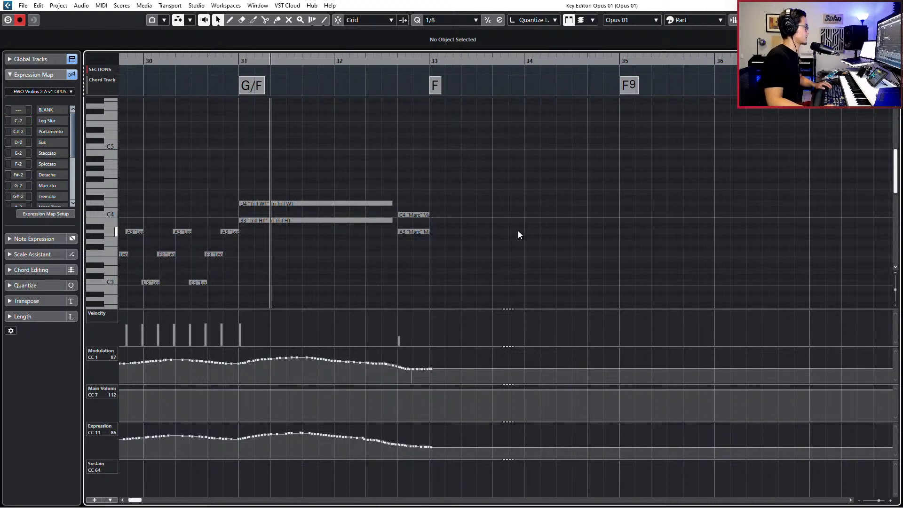
key(space)
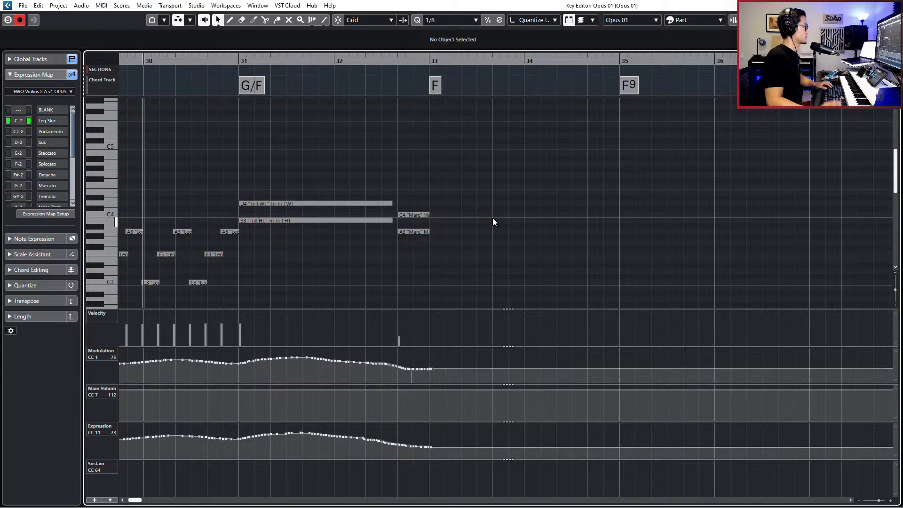
Play back the arrangement from about bar 28 through the marcato ending at bar 33
key(KP_1)
key(s)
key(KP_Subtract)
key(g)
key(g)
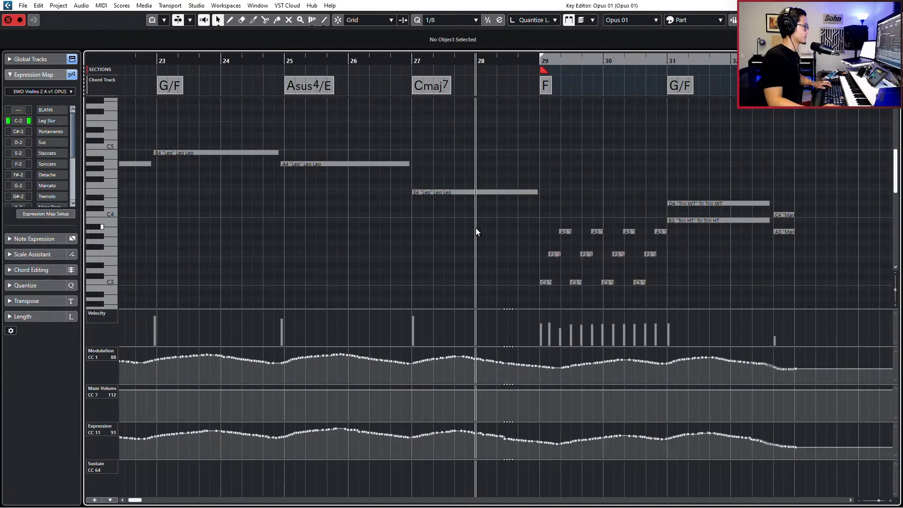
key(space)
key(h)
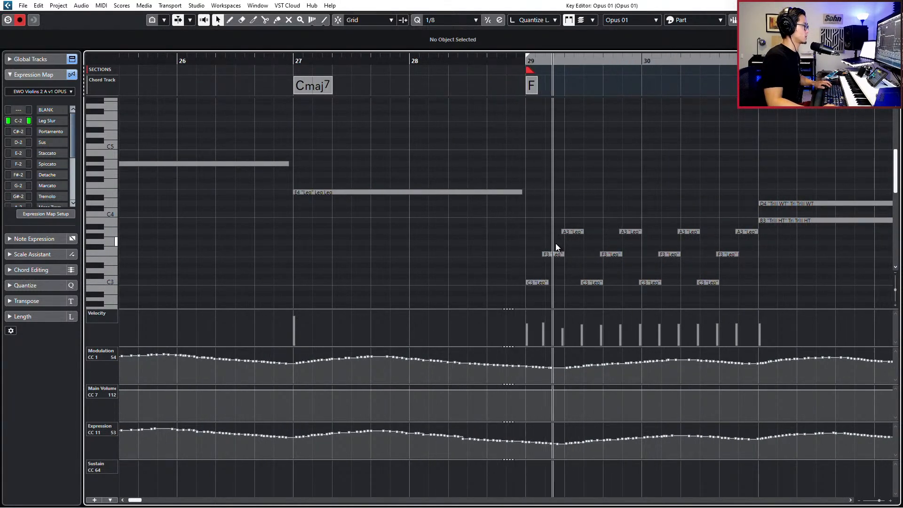
key(g)
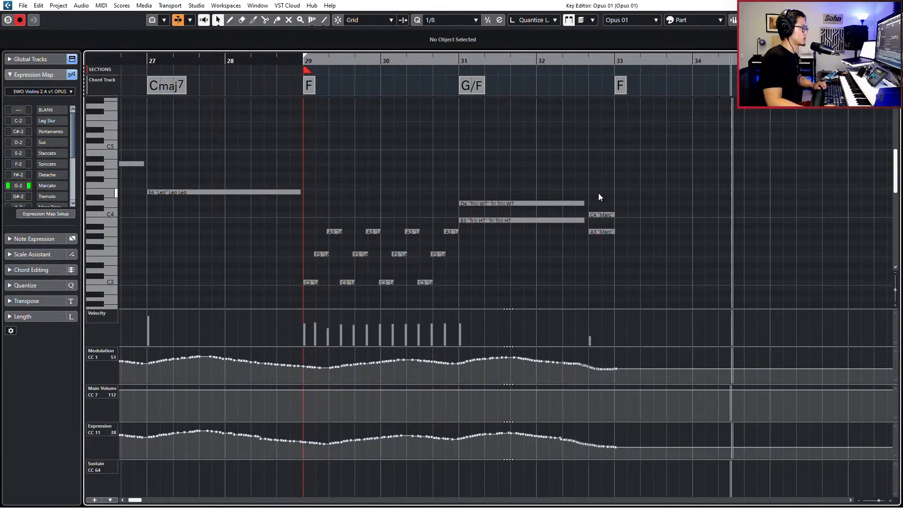
key(space)
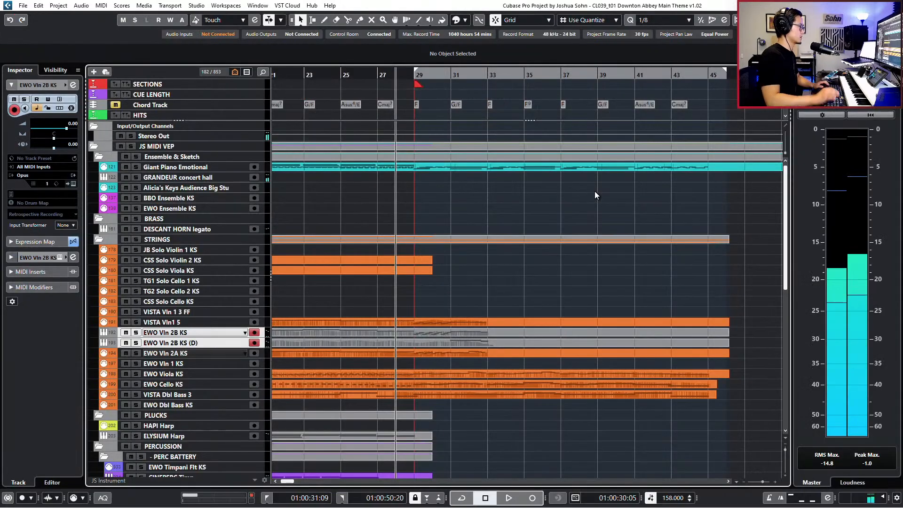
Close the key editor and split the four selected violin parts at bar 29 in the project
key(ctrl+w)
scroll(452, 303, up, 2)
drag(439, 305, 438, 364)
scroll(425, 360, up, 3)
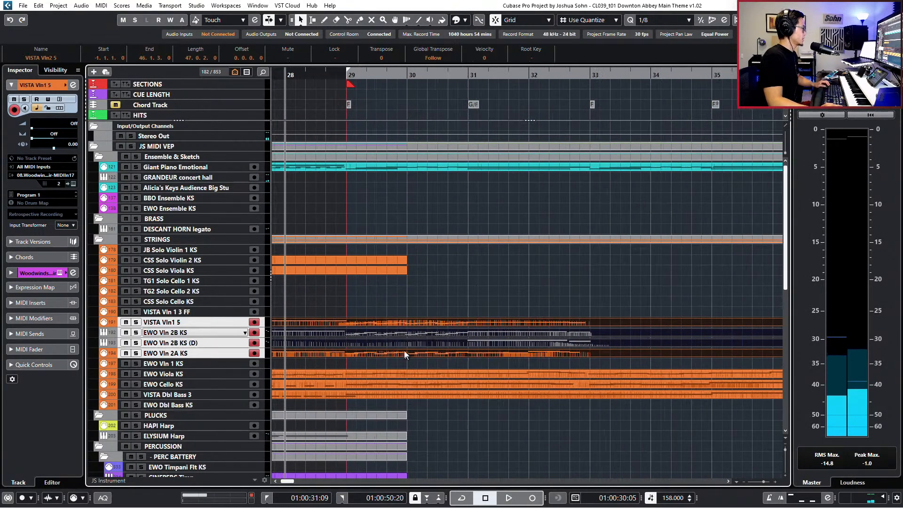
alt+click(350, 332)
click(433, 296)
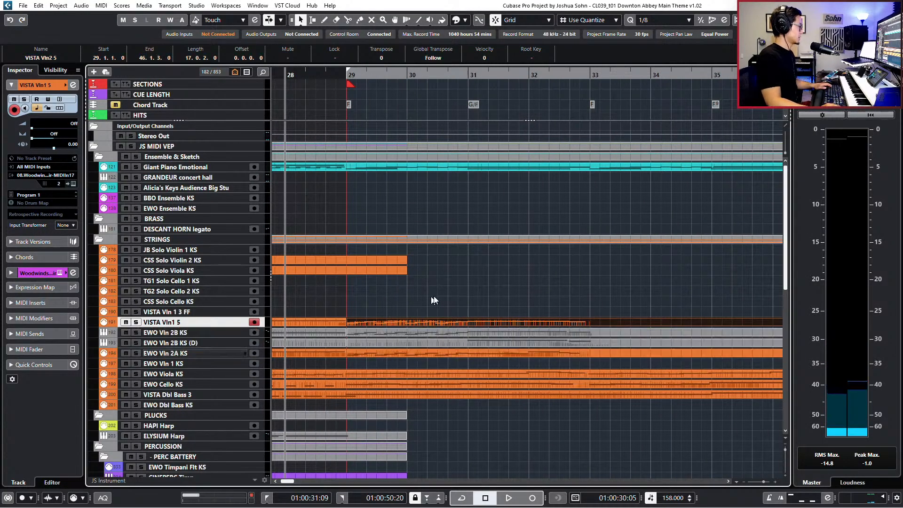
Try pasting a copy of the four violin parts from bar 29 at bar 33 and play it back
drag(438, 342, 438, 357)
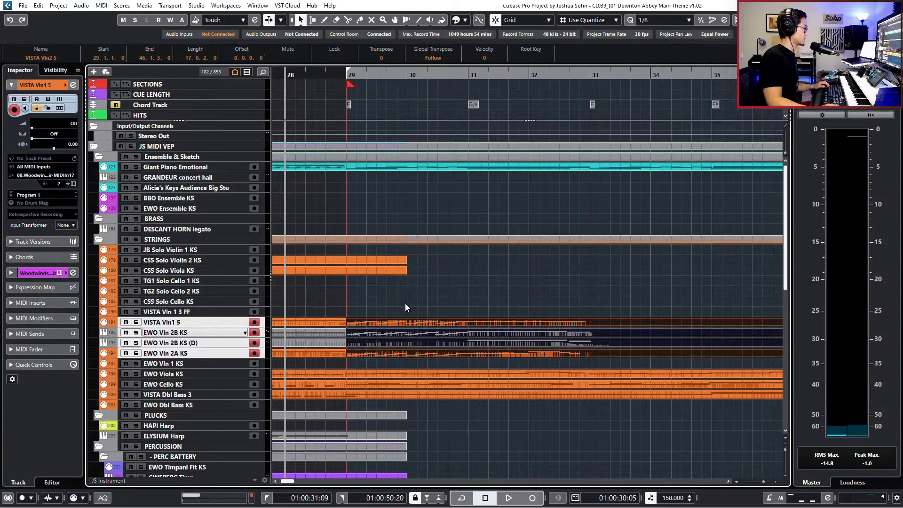
mouse_move(370, 310)
mouse_down()
mouse_move(365, 358)
mouse_move(379, 298)
mouse_up()
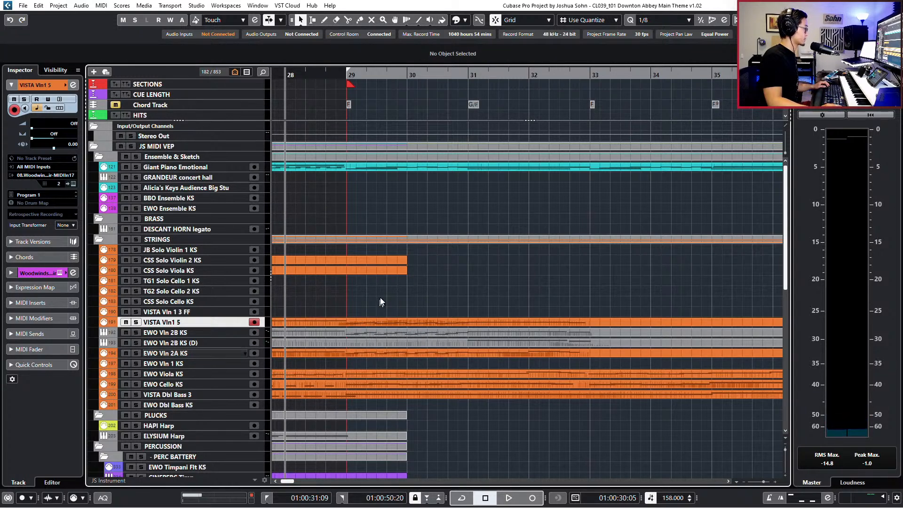
click(373, 320)
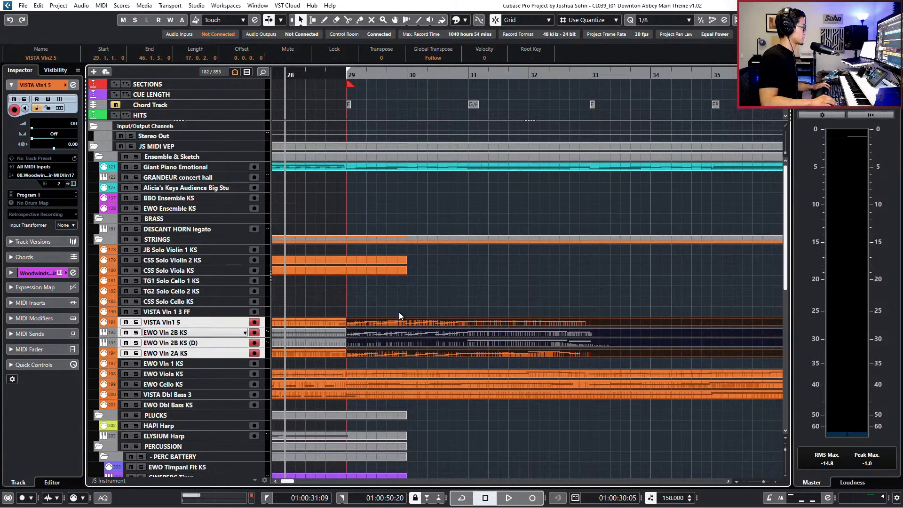
key(KP_Add)
key(KP_Subtract)
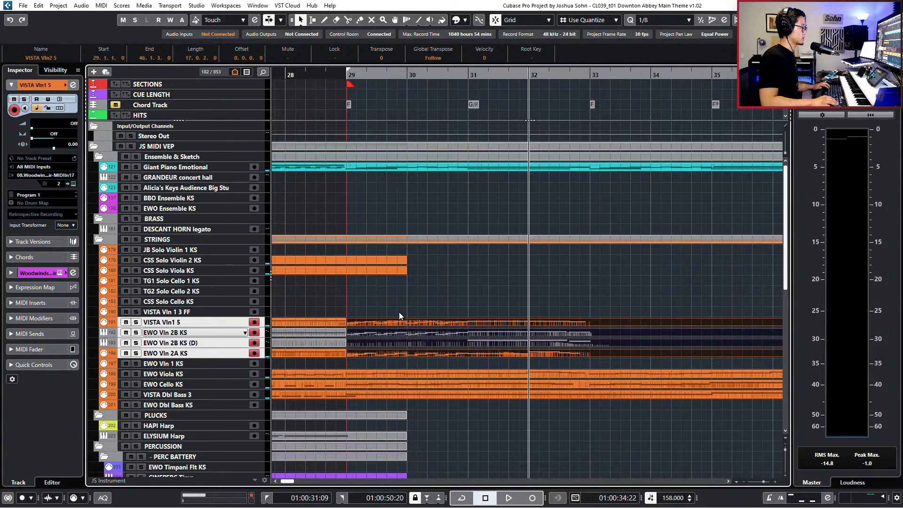
key(KP_Add)
key(ctrl+v)
key(space)
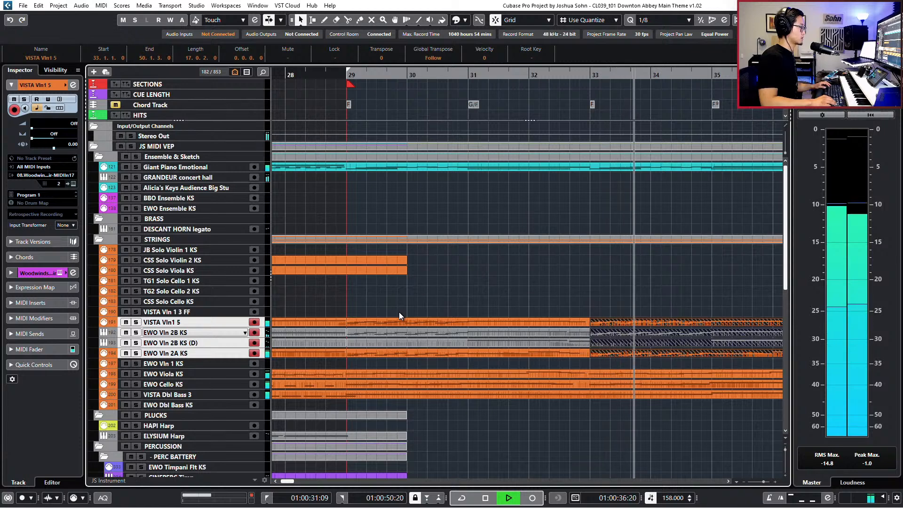
key(space)
scroll(428, 316, down, 4)
key(ctrl+z)
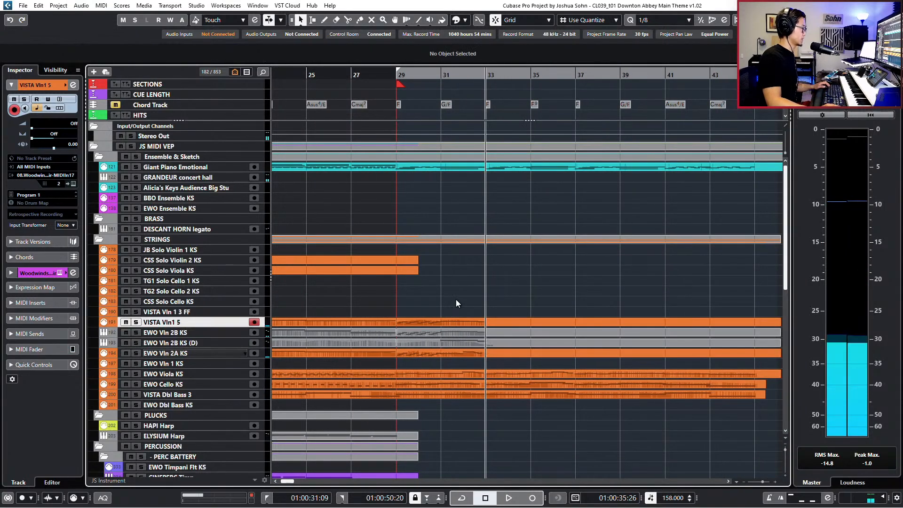
Select the four violin parts starting at bar 29
click(489, 324)
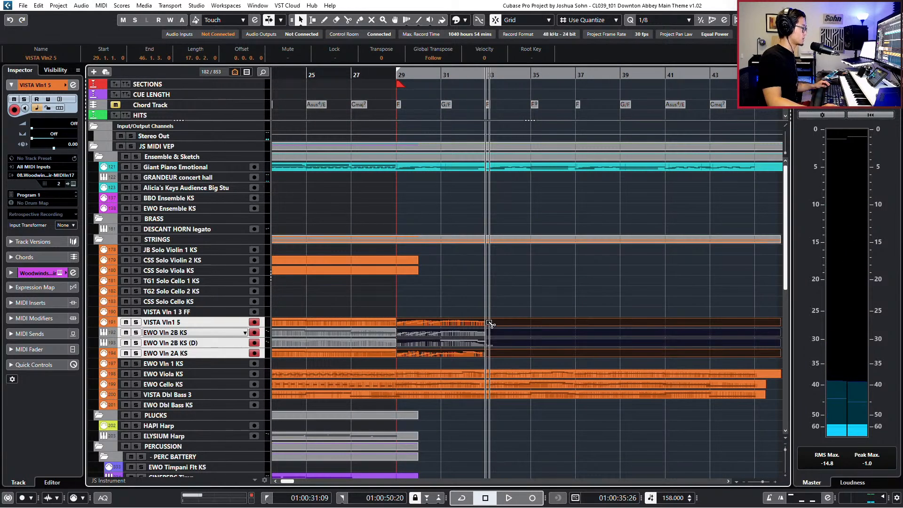
Trim the four selected violin parts at bar 33, place copies of the bar 29 parts there, and play them back
alt+click(489, 323)
key(ctrl+z)
drag(498, 312, 493, 364)
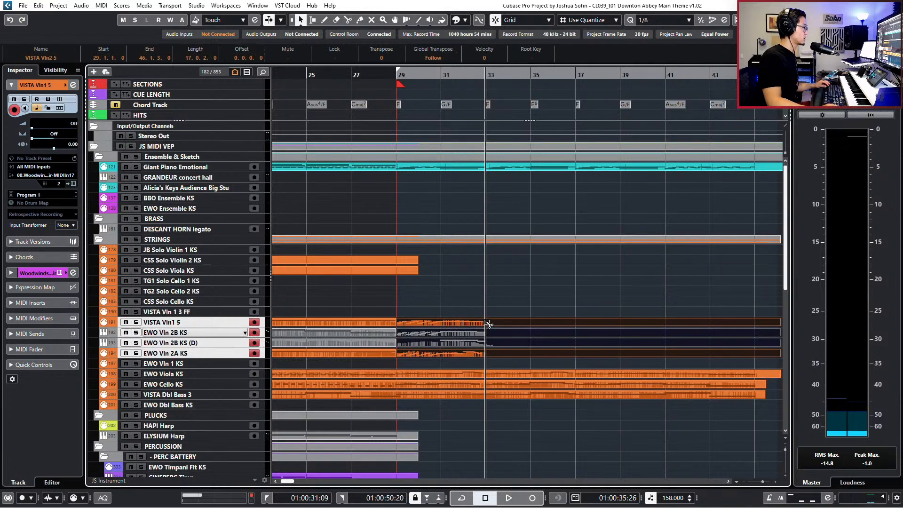
key(Delete)
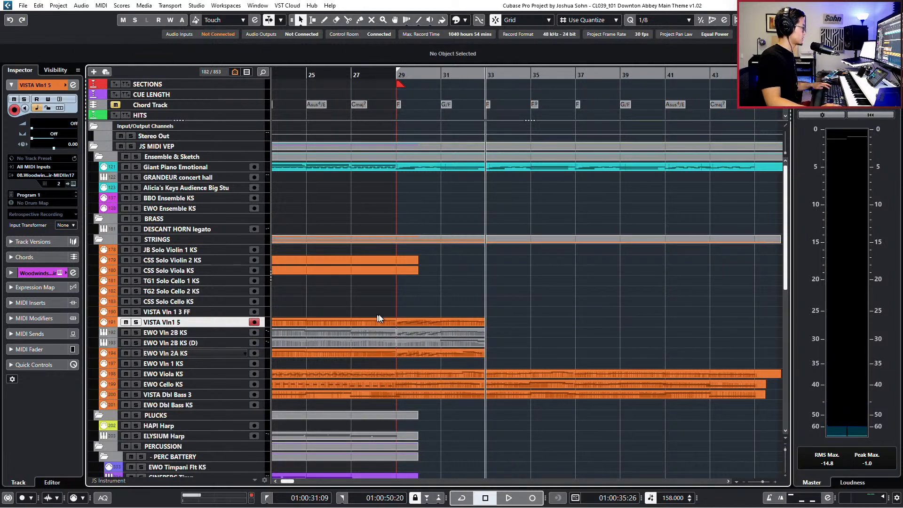
key(ctrl+z)
key(space)
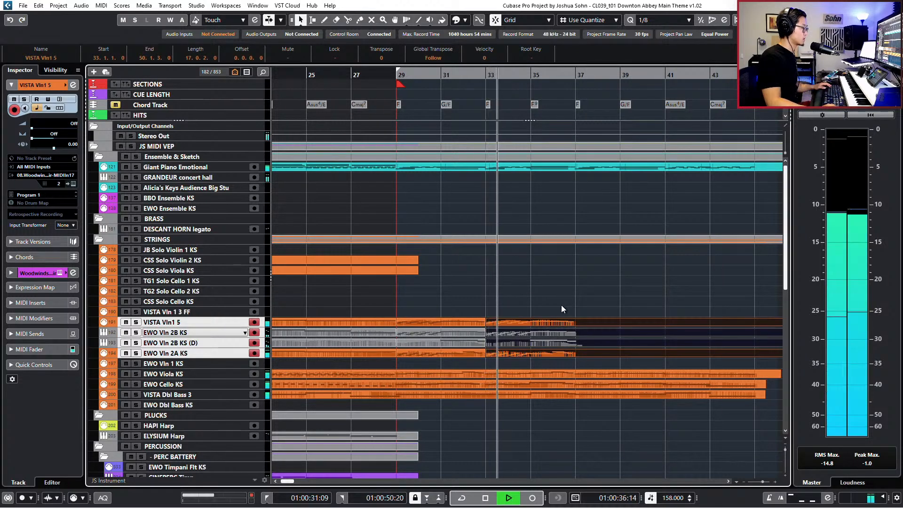
Open the copied violin parts in the Key Editor and transpose the three held notes at bar 35 up two semitones to E4, C#4 and A3
key(Return)
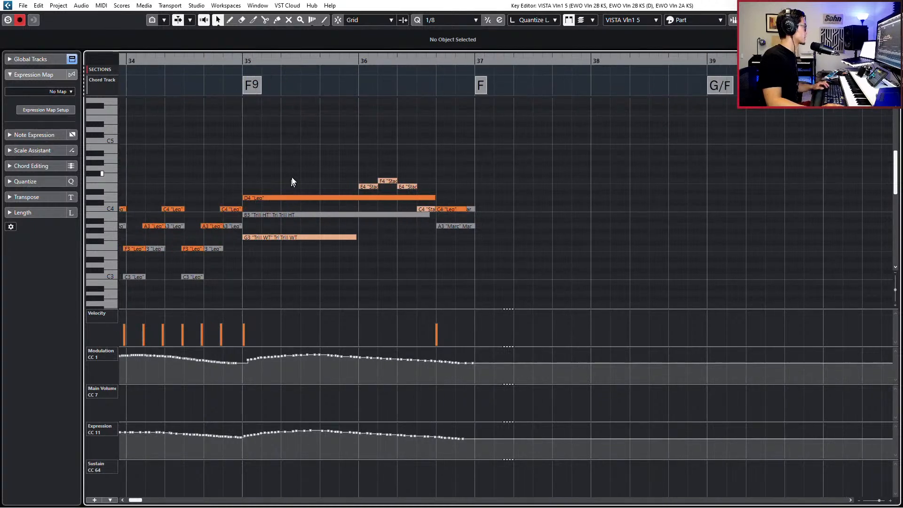
drag(293, 182, 292, 246)
key(Up)
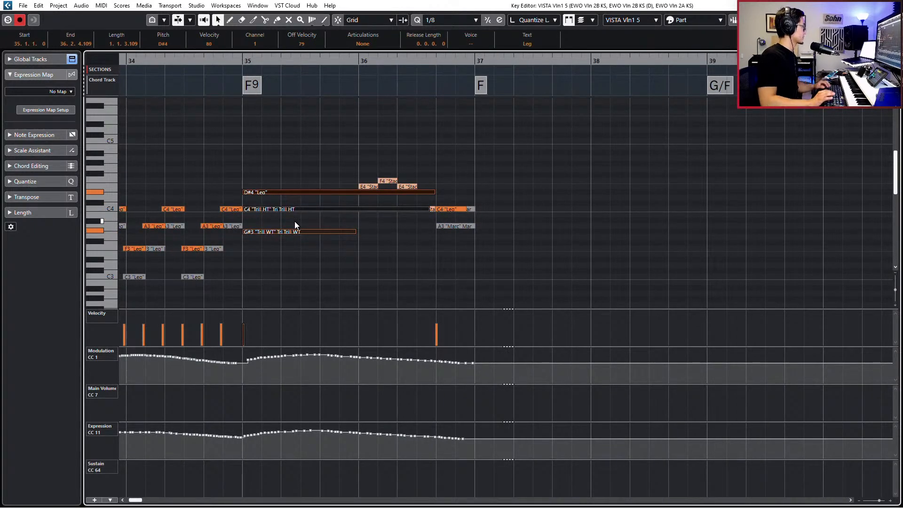
key(Up)
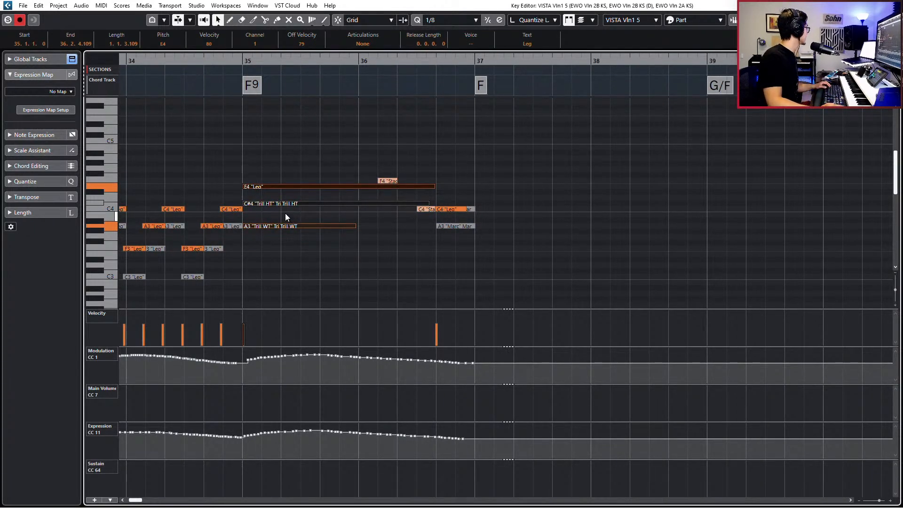
scroll(285, 213, up, 4)
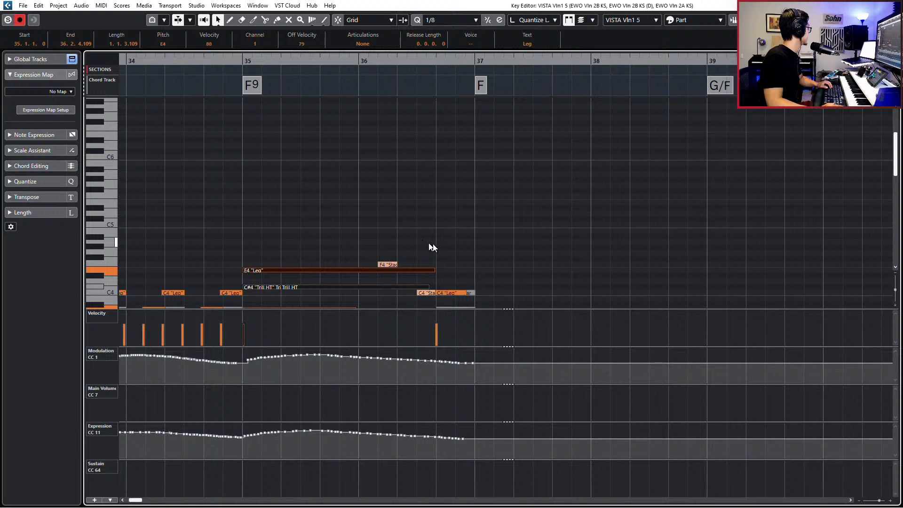
scroll(471, 230, down, 4)
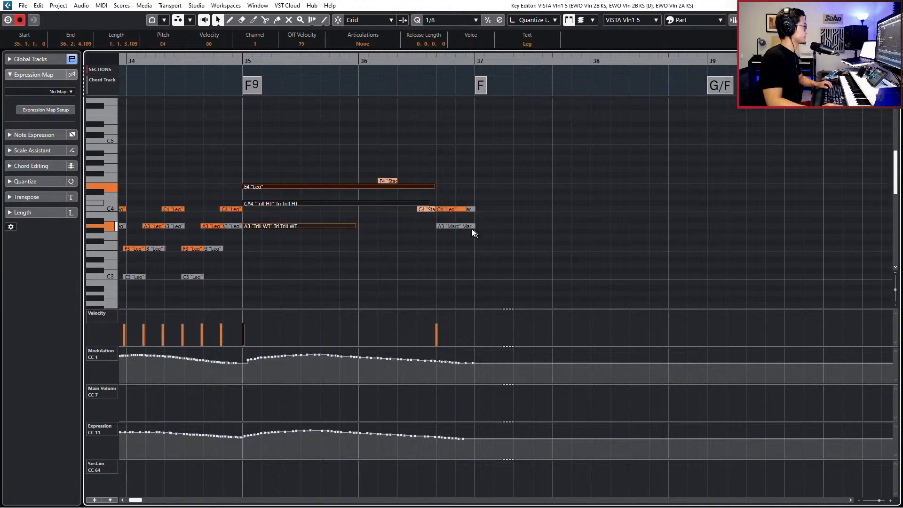
click(294, 215)
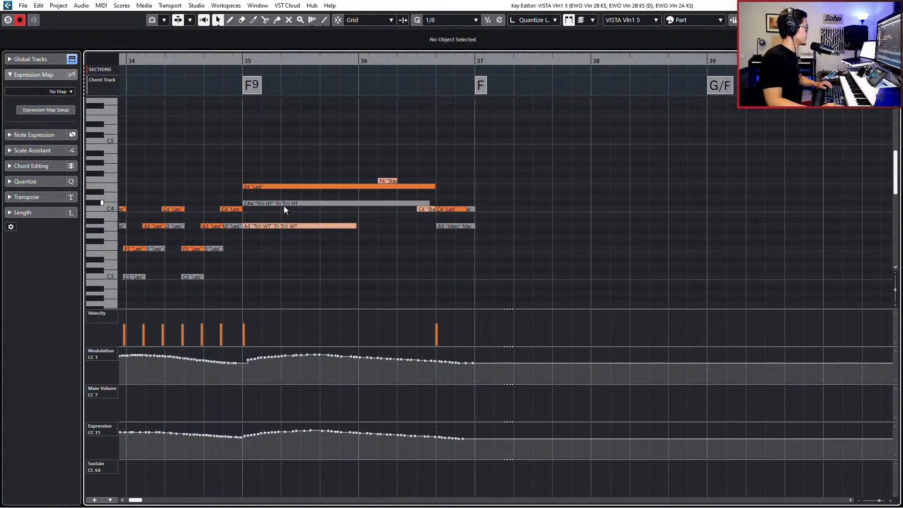
Lower the held Trill HT note at bar 35 in EWO Vln 2B KS (D) to A3
click(294, 205)
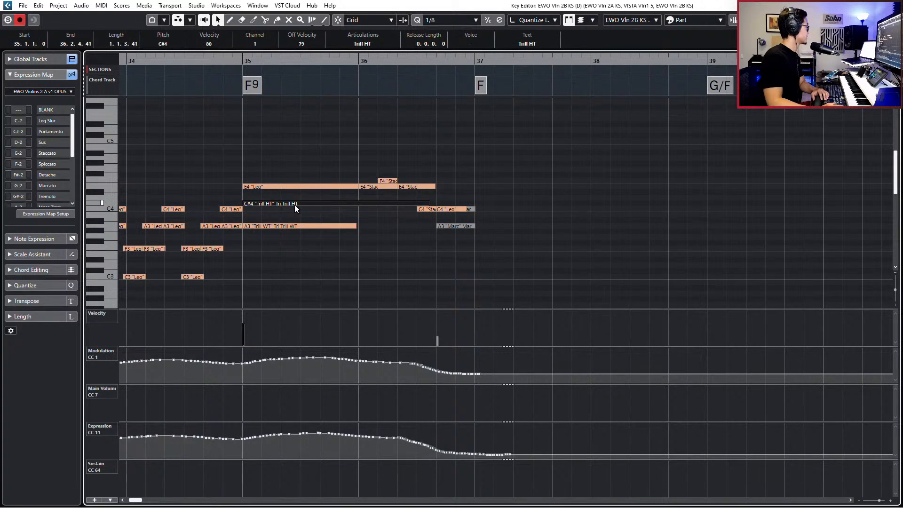
key(Down)
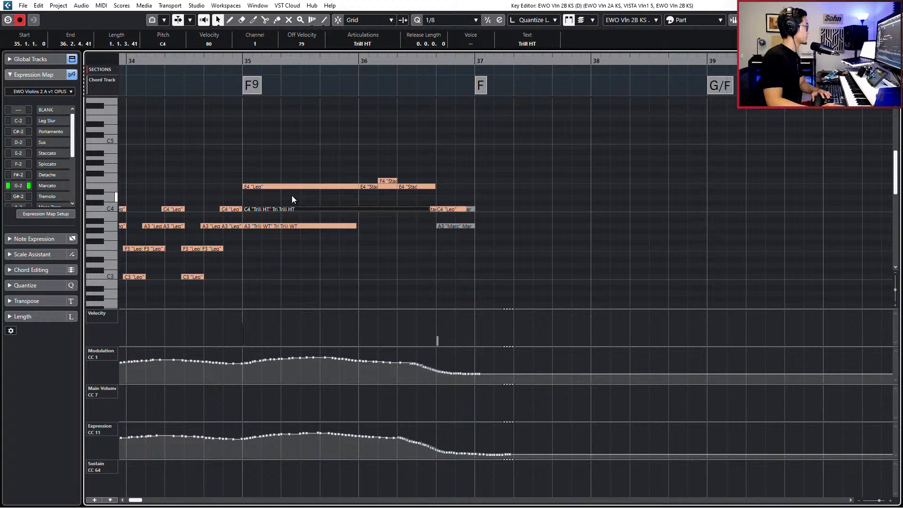
key(Down)
key(Down)
key(Down)
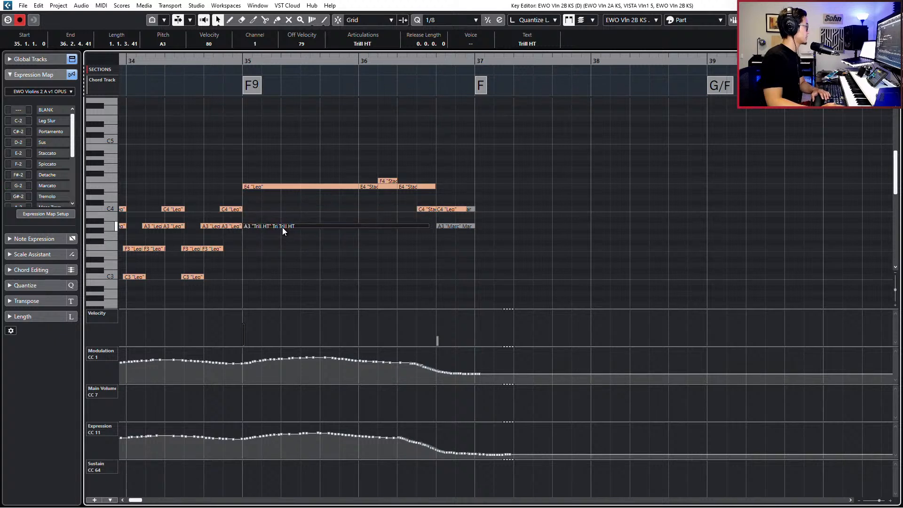
Switch to the EWO Vln 2A KS part, lower its Trill WT note at bar 35 to G3, and audition the phrase
key(ctrl+Tab)
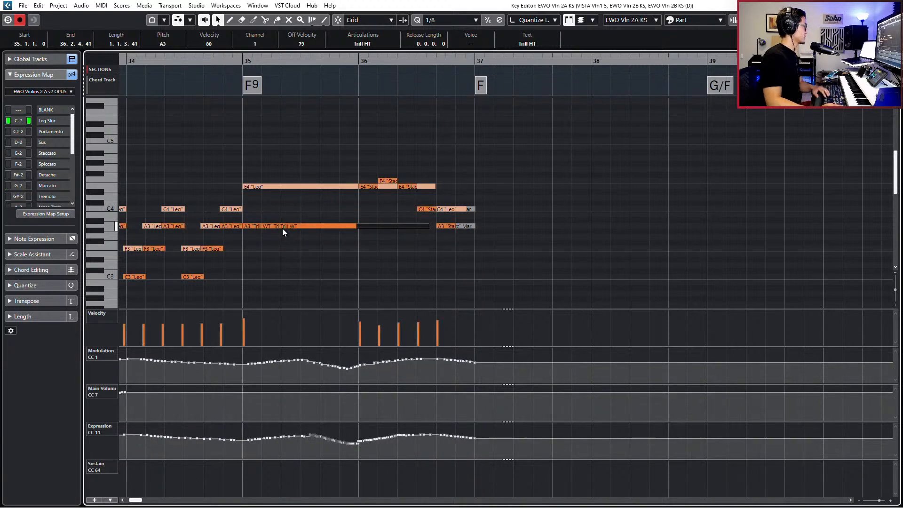
key(Down)
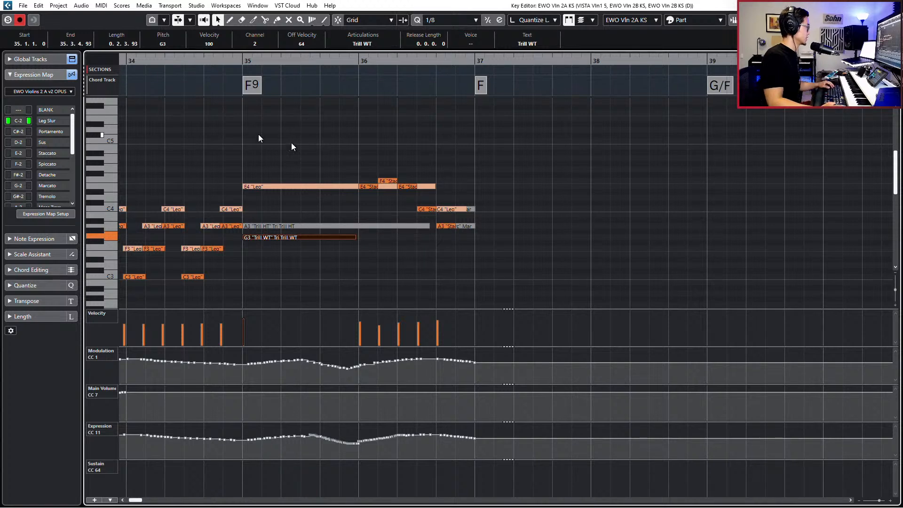
key(space)
scroll(529, 182, down, 1)
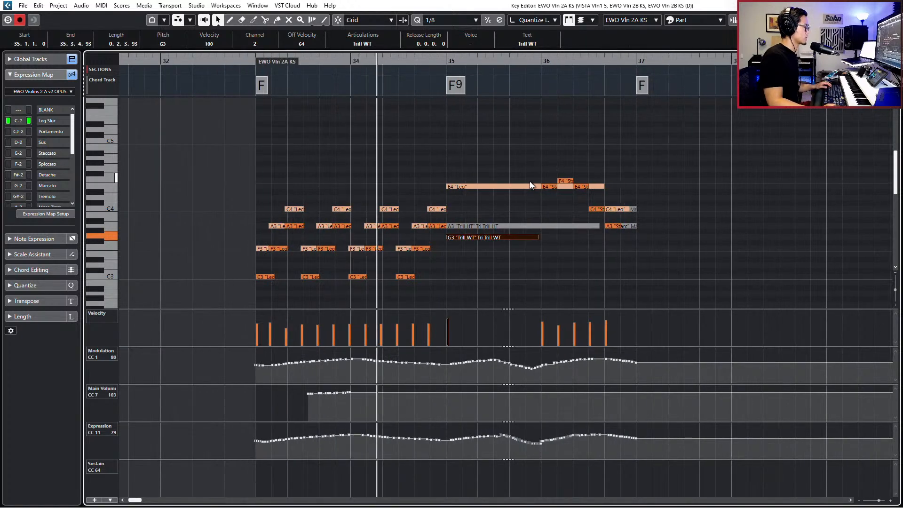
key(space)
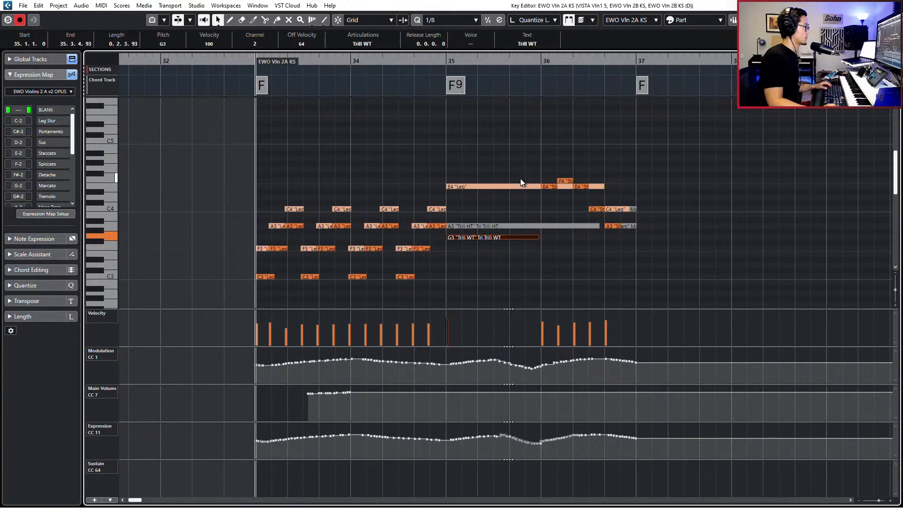
Examine the held notes at bar 35 in each of the layered violin parts, comparing their pitches and articulations
click(512, 183)
click(512, 182)
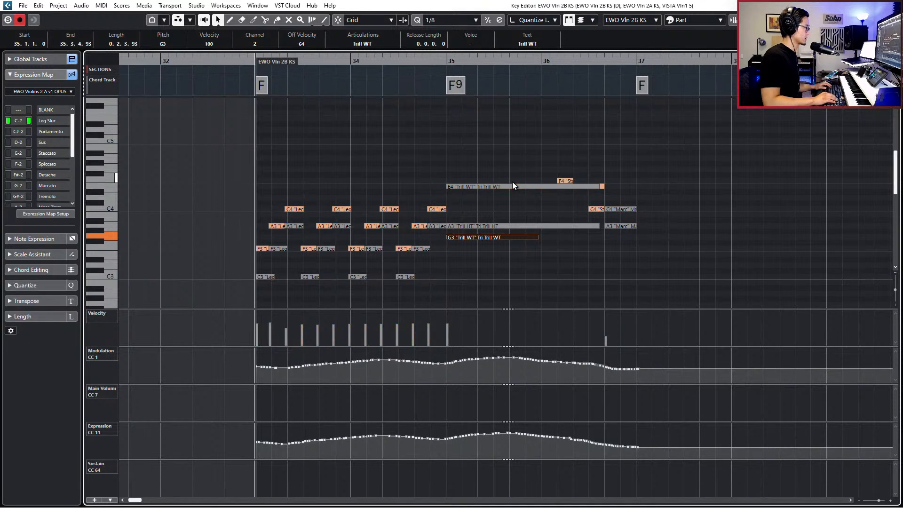
scroll(511, 201, up, 1)
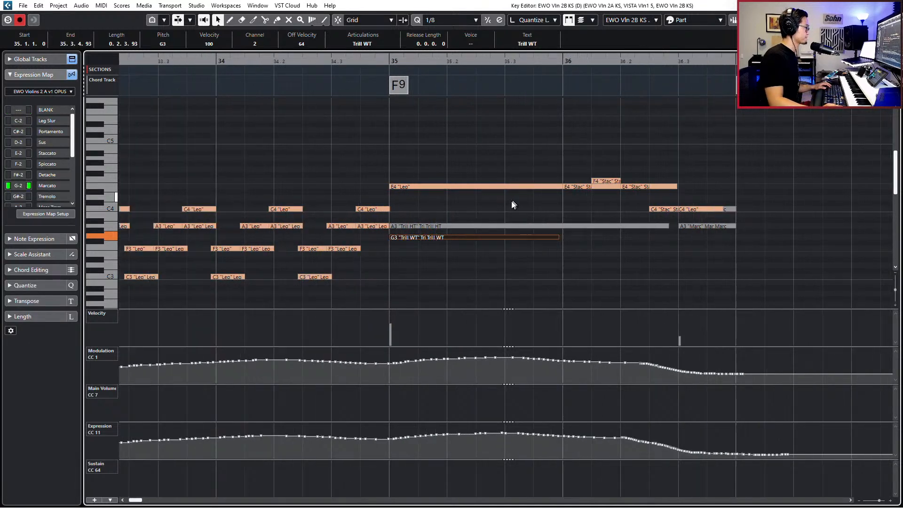
click(416, 207)
click(418, 186)
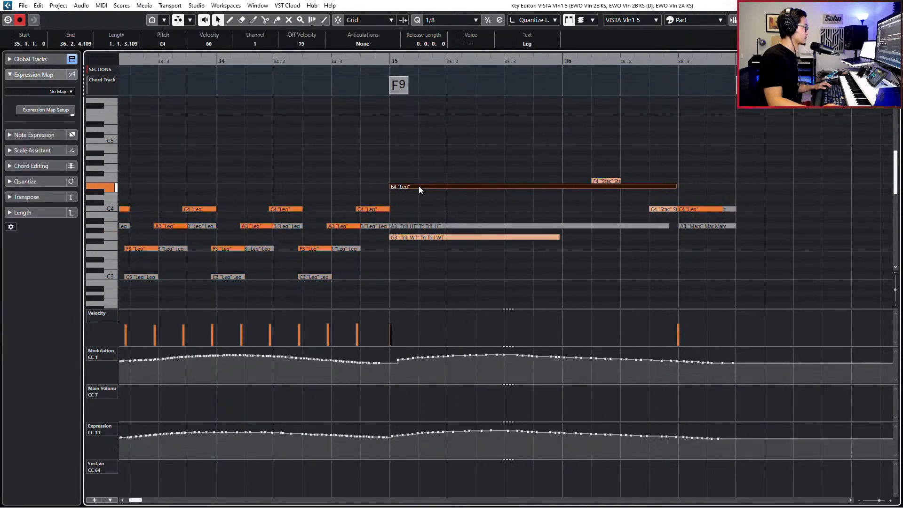
click(417, 214)
click(428, 227)
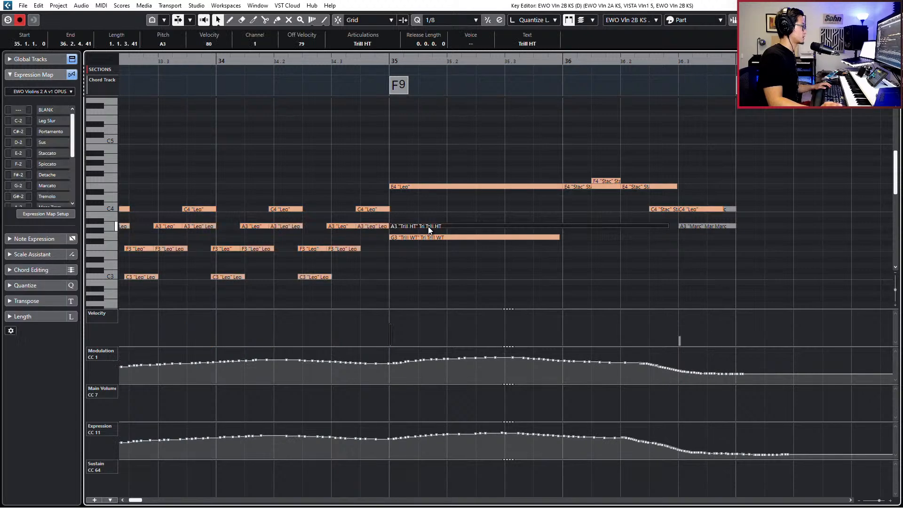
key(Tab)
key(Tab)
key(Tab)
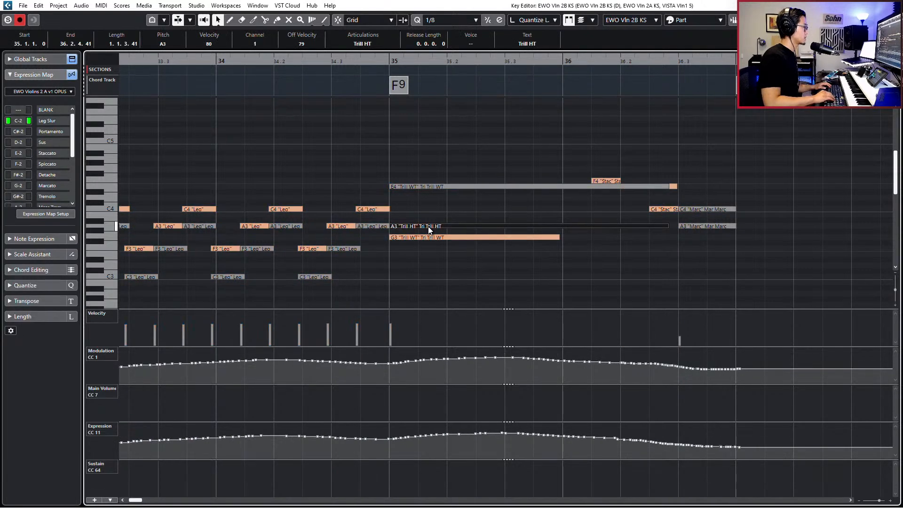
Return to the project, select the VISTA Vln1 5, EWO Vln 2B KS and EWO Vln 2B KS (D) parts at bar 33, and play them soloed
key(Return)
click(571, 306)
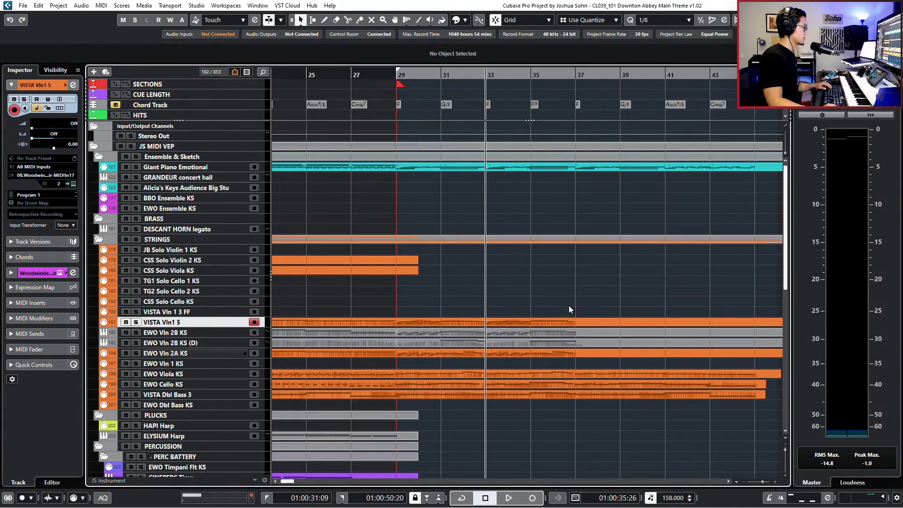
drag(566, 339, 566, 340)
key(s)
key(space)
scroll(577, 303, up, 2)
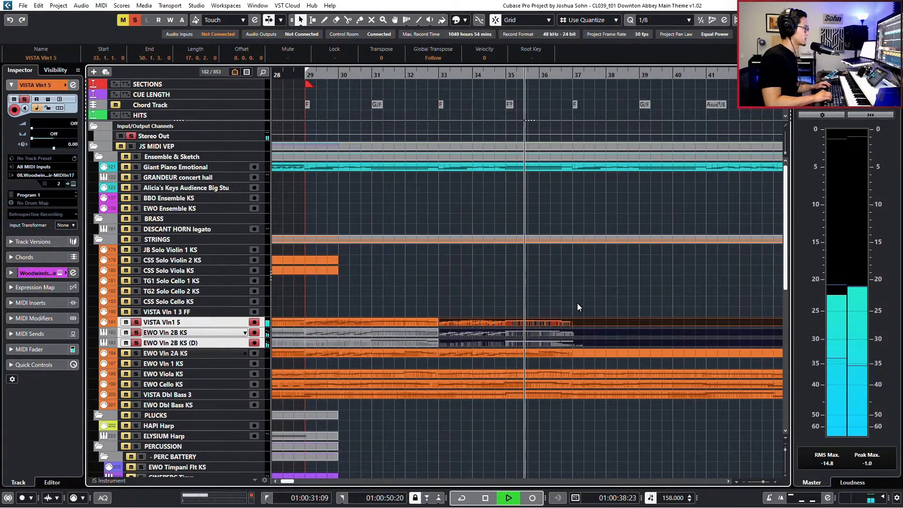
Open the three soloed violin parts in the Key Editor and listen to the phrase from bar 33
key(space)
key(Return)
key(space)
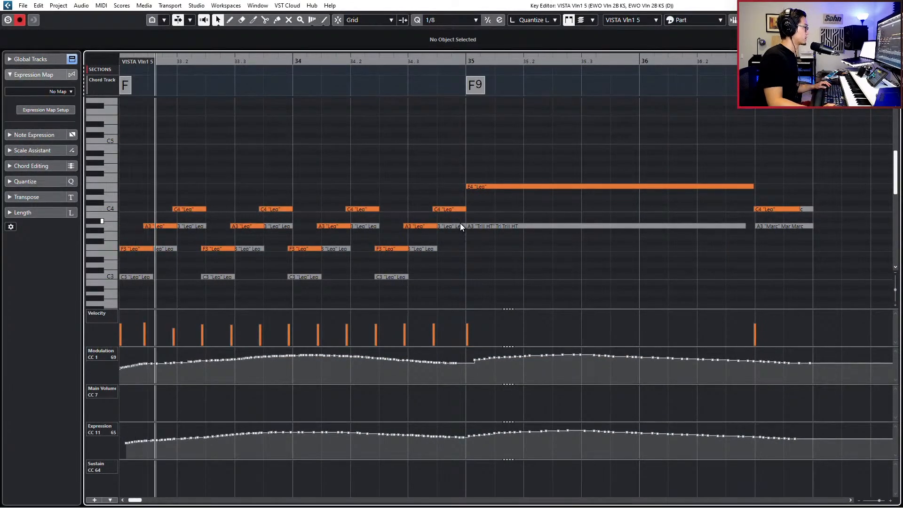
scroll(486, 212, down, 1)
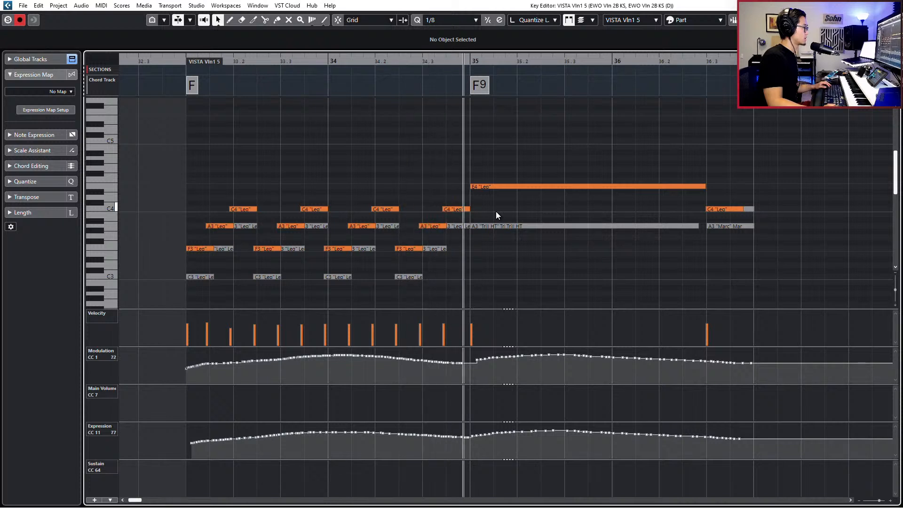
key(space)
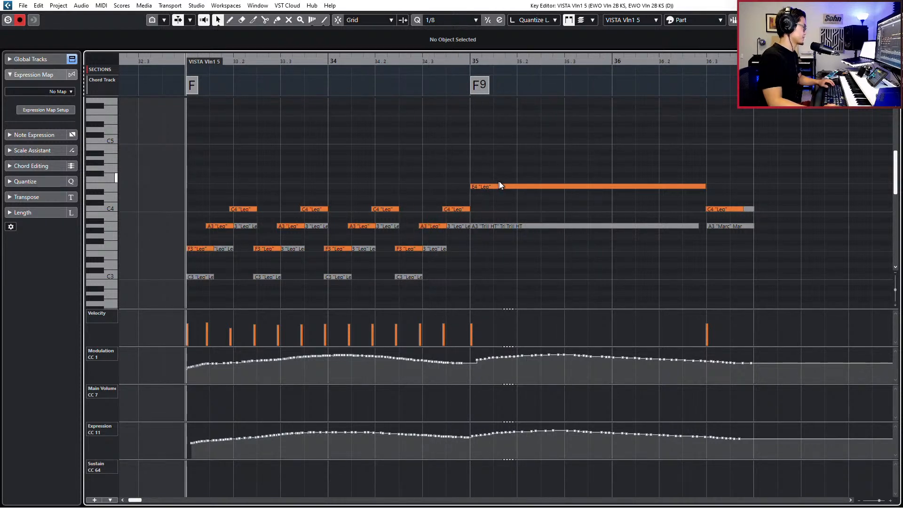
Set the articulation of the A3 note at bar 35 in EWO Vln 2B KS (D) to Trill WT and audition it
click(518, 226)
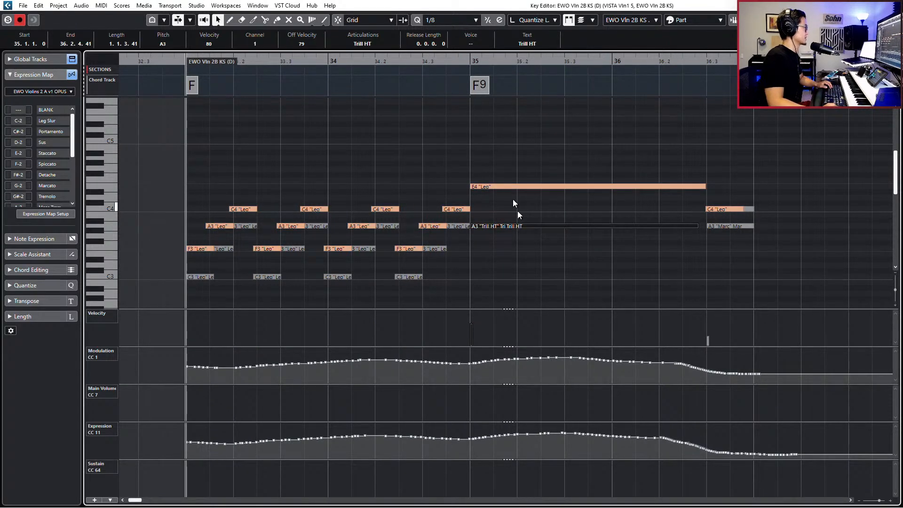
click(367, 44)
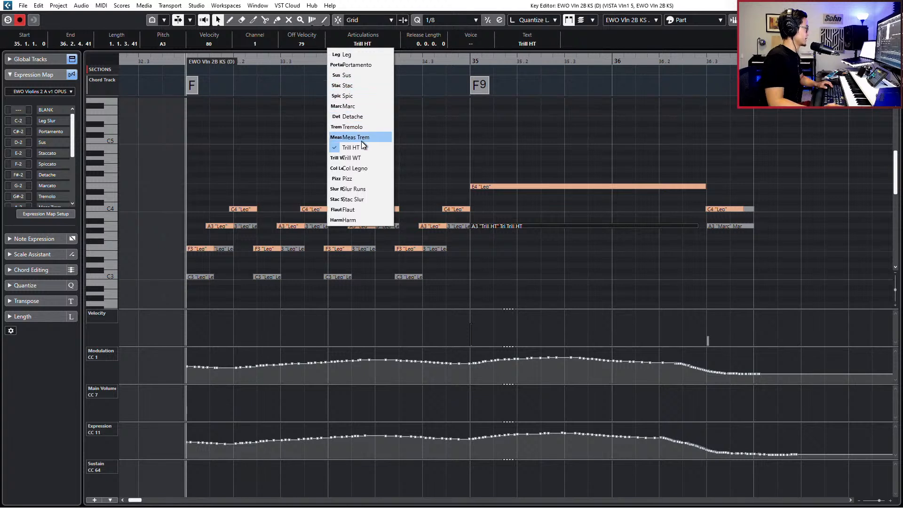
click(362, 158)
key(space)
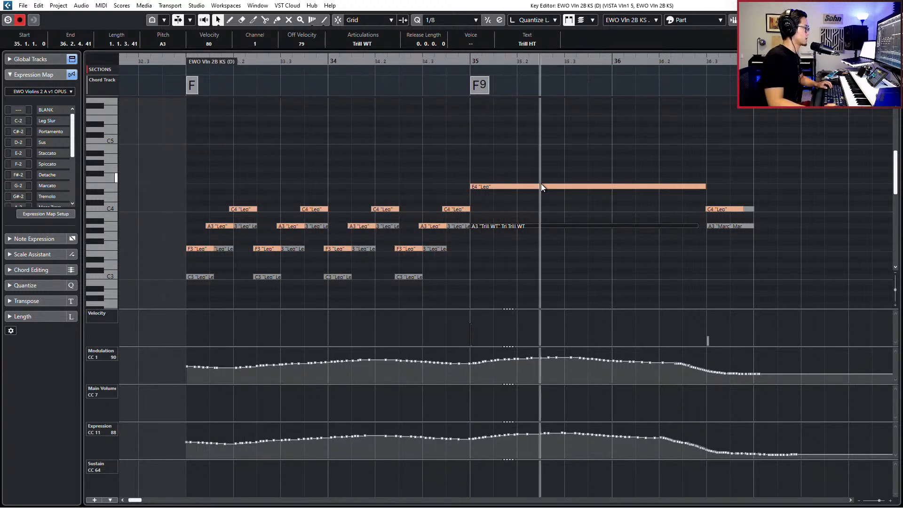
key(space)
Set the articulation of the E4 note at bar 35 in EWO Vln 2B KS to Trill HT and audition it
key(Page_Down)
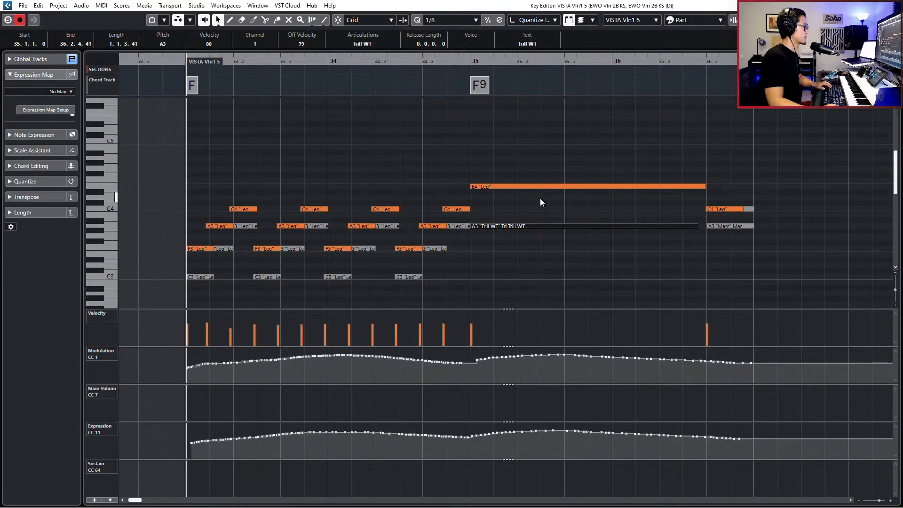
key(Page_Up)
click(547, 187)
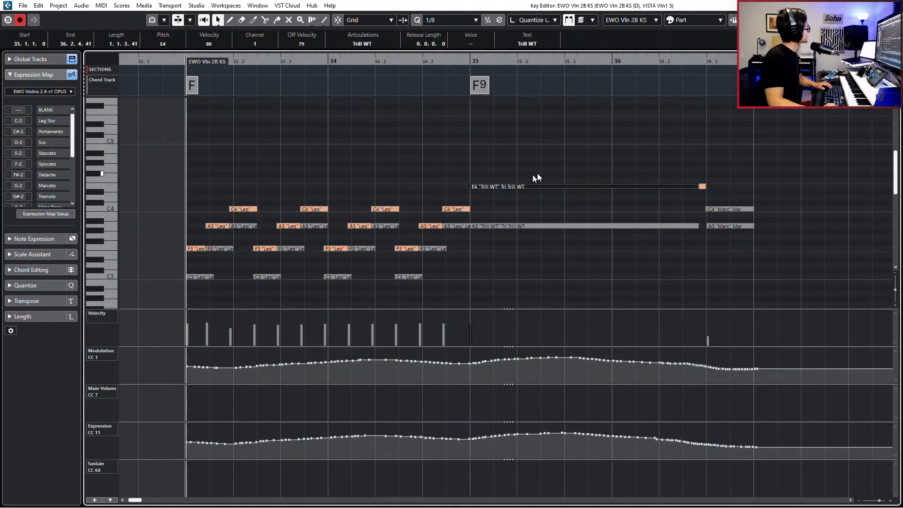
click(365, 43)
click(365, 144)
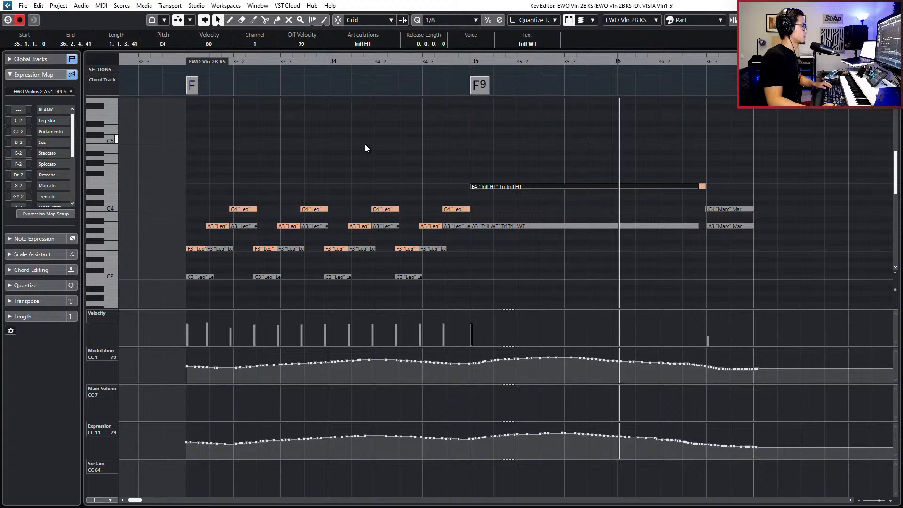
key(space)
Transpose the two Marc notes closing the phrase in bar 36 up two semitones to D4 and B3, and play the passage back
drag(677, 193, 734, 256)
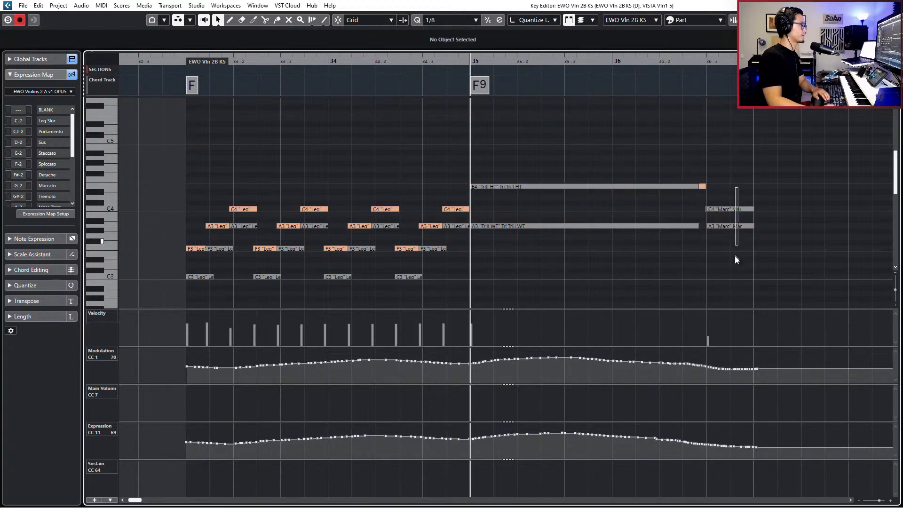
key(Up)
key(Up)
key(space)
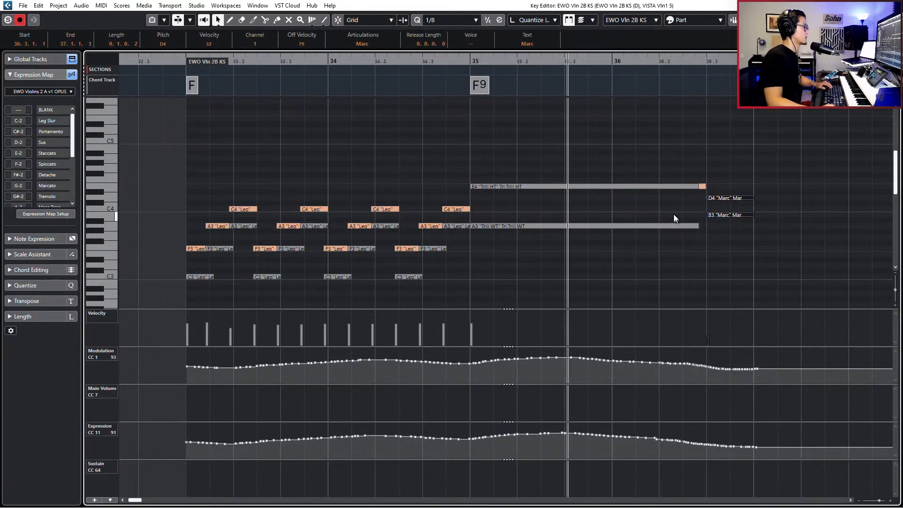
key(space)
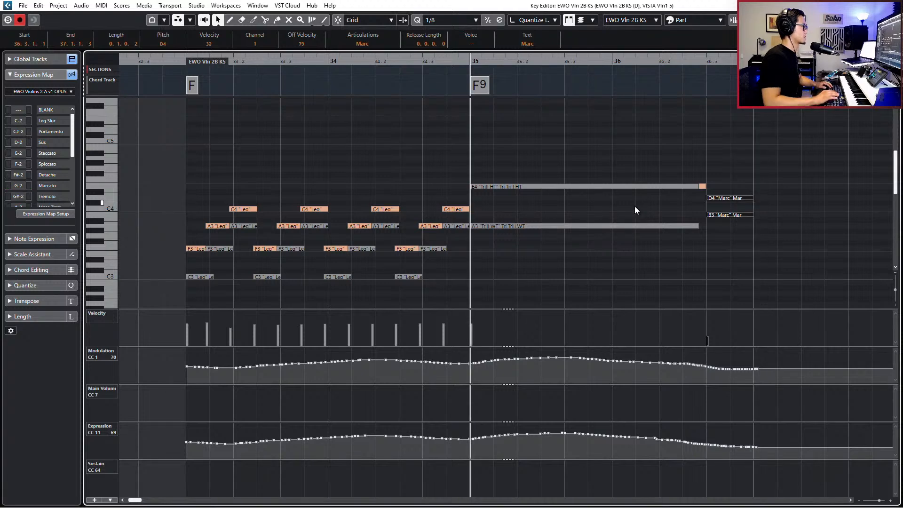
Close the Key Editor, select the four violin parts from VISTA Vln1 5 to EWO Vln 2A KS, and play them from bar 33
key(KP_Subtract)
key(KP_Subtract)
key(Return)
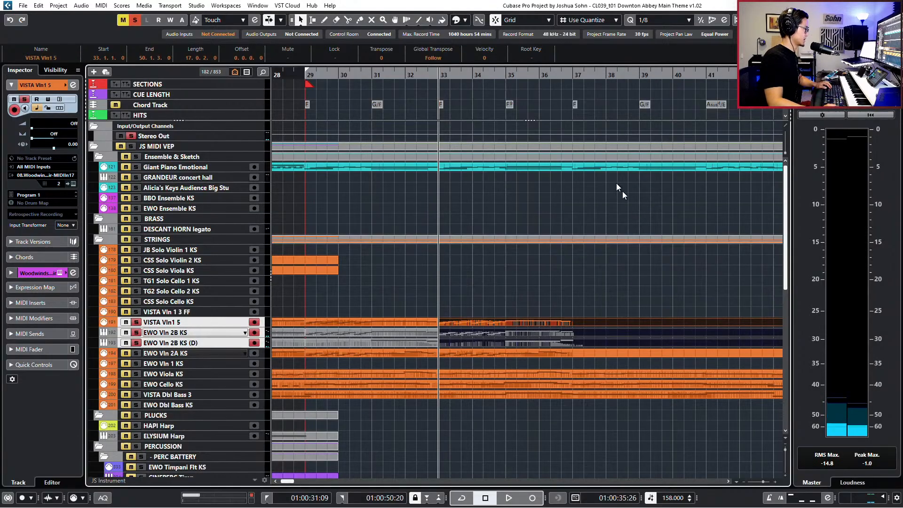
drag(518, 311, 521, 359)
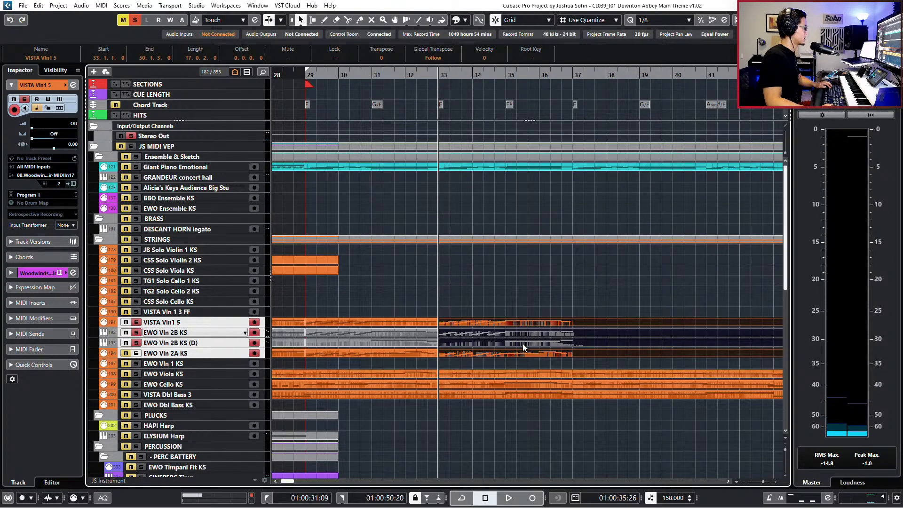
key(space)
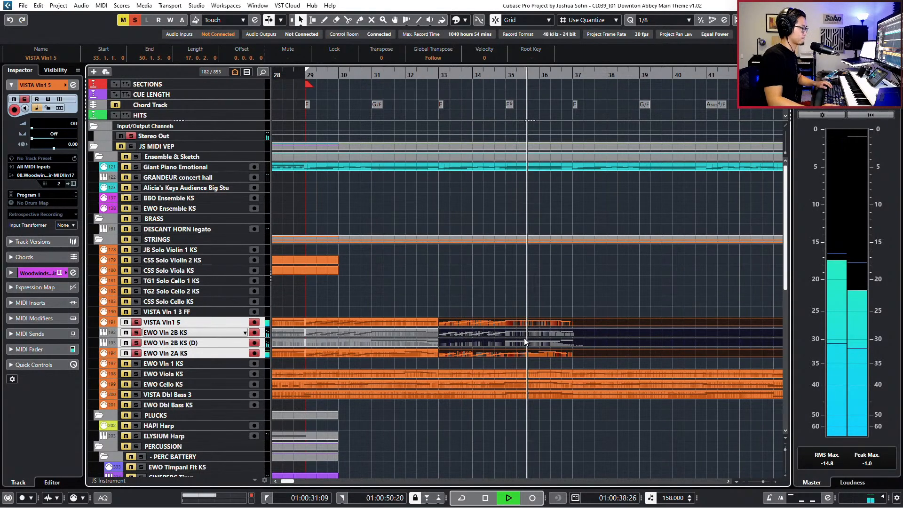
key(space)
Extend the selection to the viola, cello and VISTA Dbl Bass 3 parts and listen to the strings together from bar 33
drag(525, 294, 489, 421)
key(space)
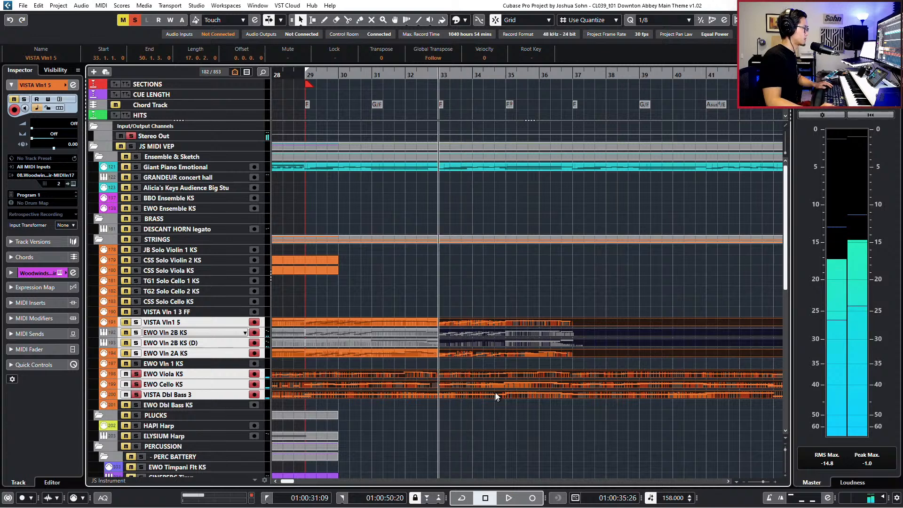
key(space)
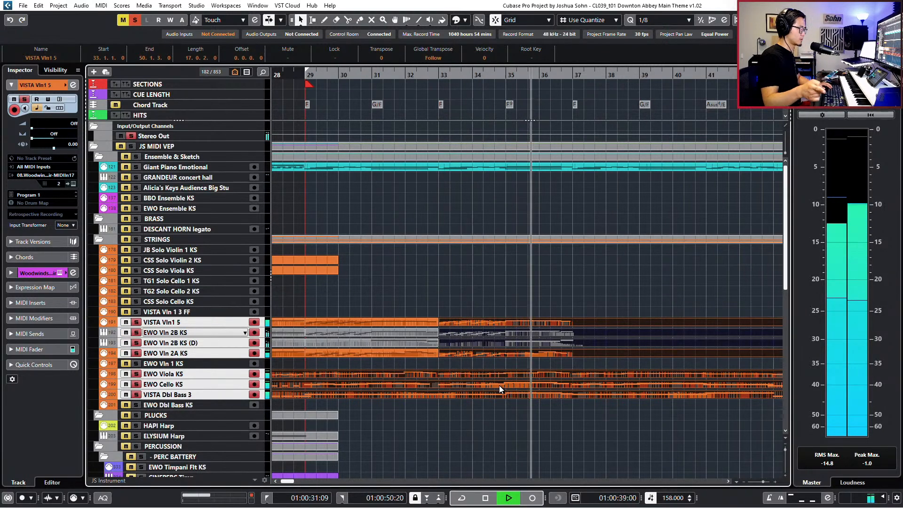
key(space)
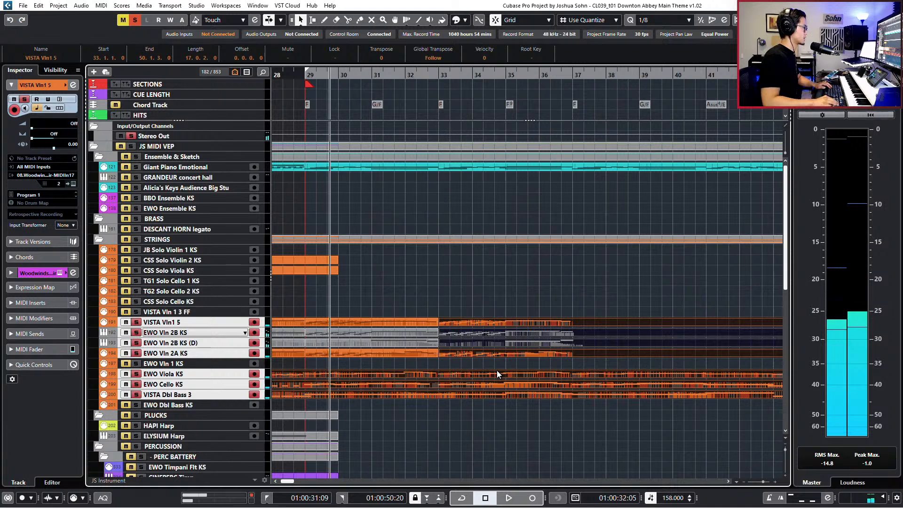
Turn off the track solos, clear the selection, and play the full arrangement from bar 29
key(KP_1)
key(s)
drag(526, 285, 457, 357)
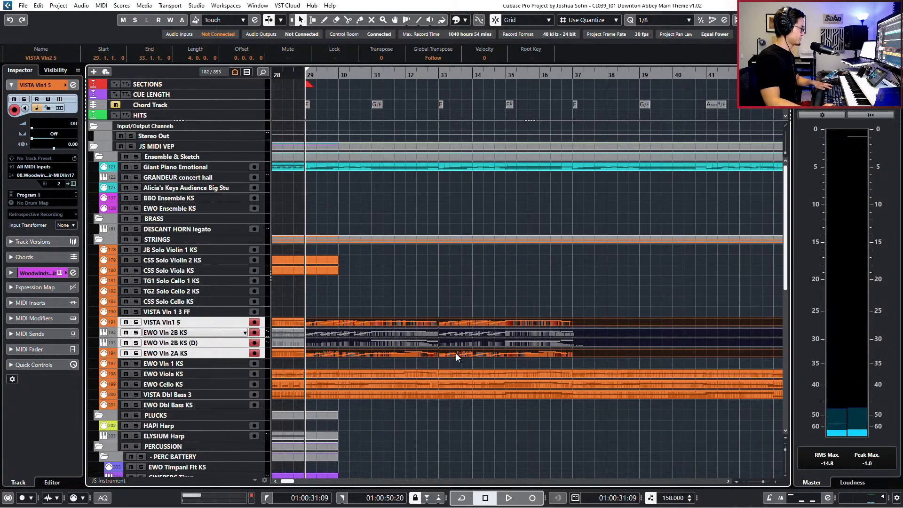
key(ctrl+shift+a)
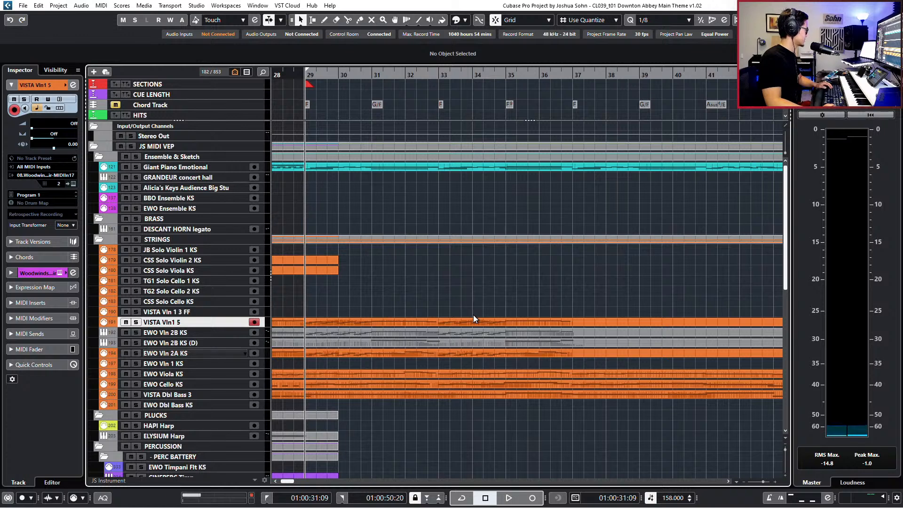
key(space)
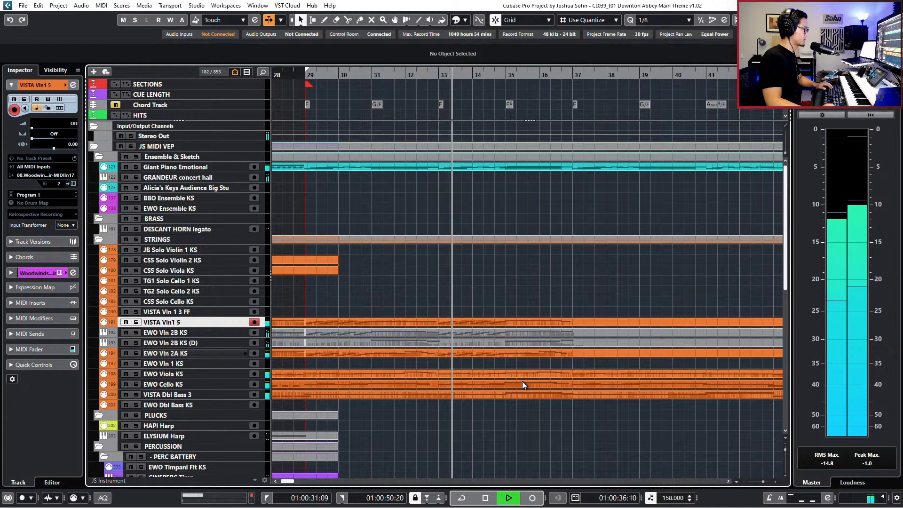
Open the EWO Viola KS and EWO Cello KS parts together in the Key Editor and listen to the phrase from bar 33
drag(538, 373, 537, 384)
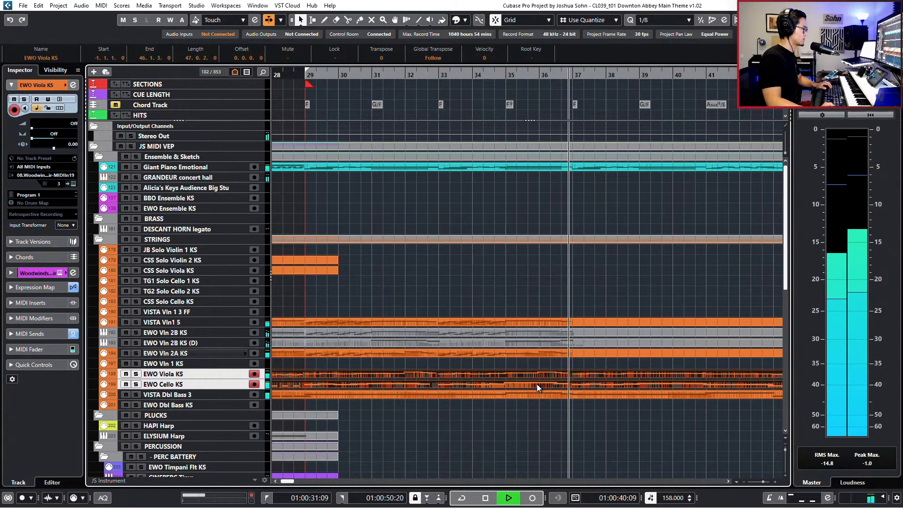
key(space)
key(space)
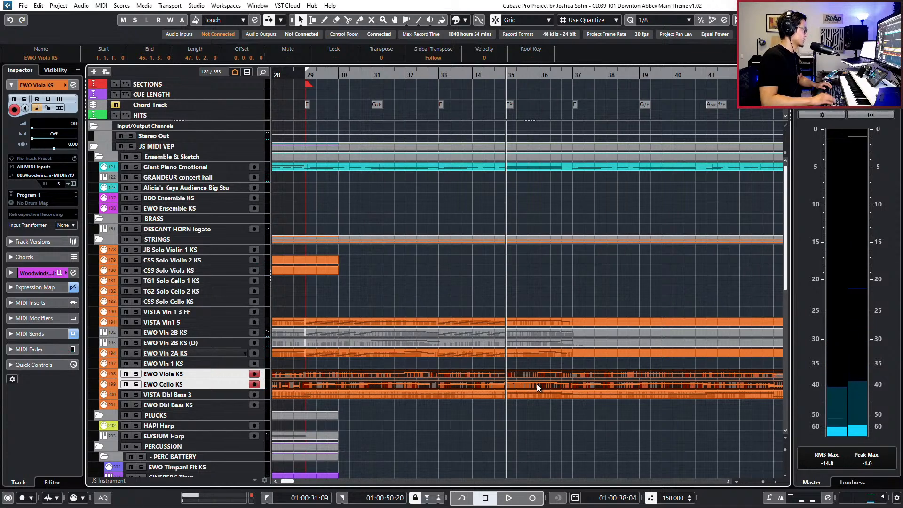
double_click(537, 383)
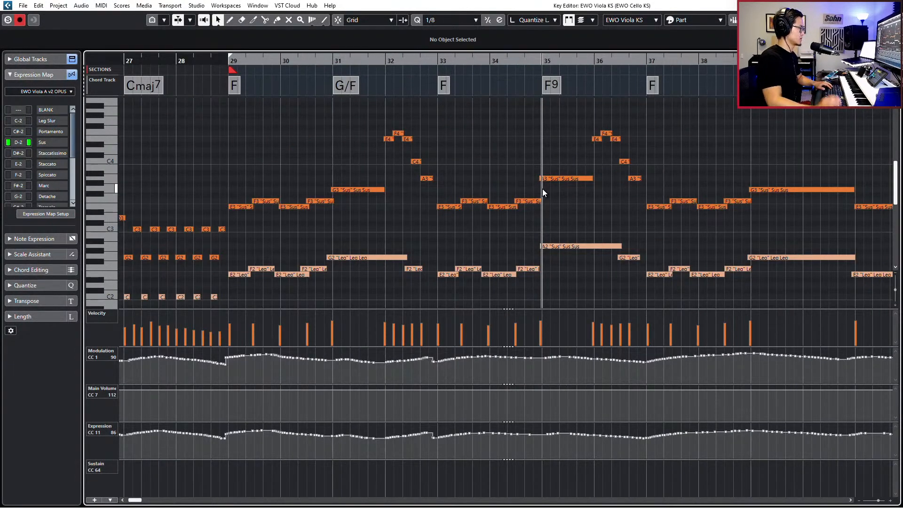
key(KP_Subtract)
key(KP_Subtract)
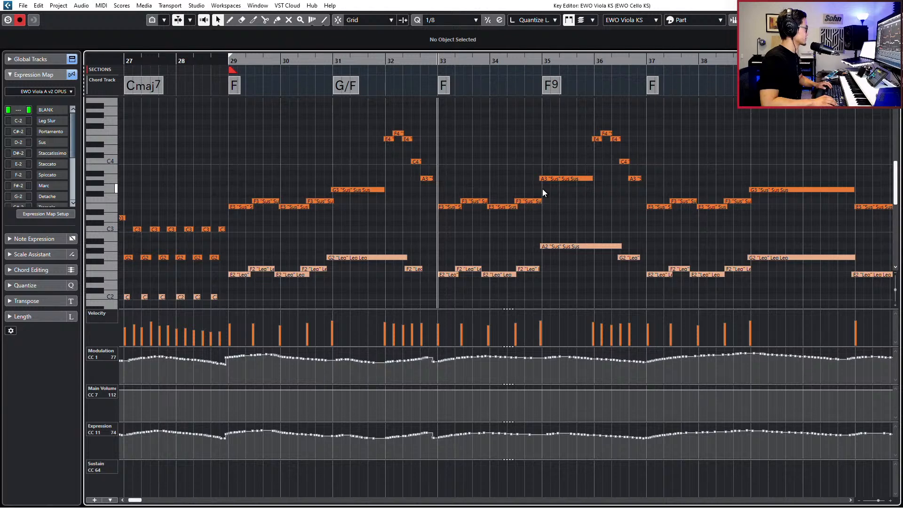
key(space)
key(f)
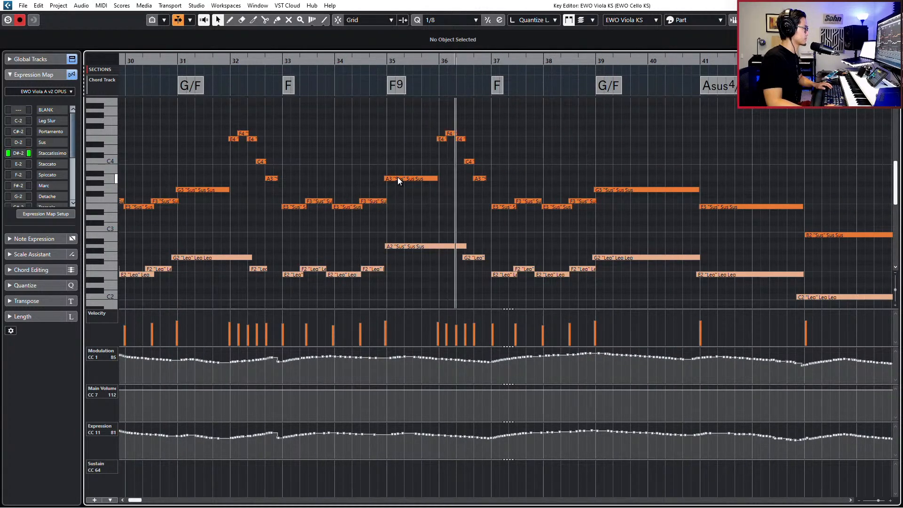
key(space)
key(f)
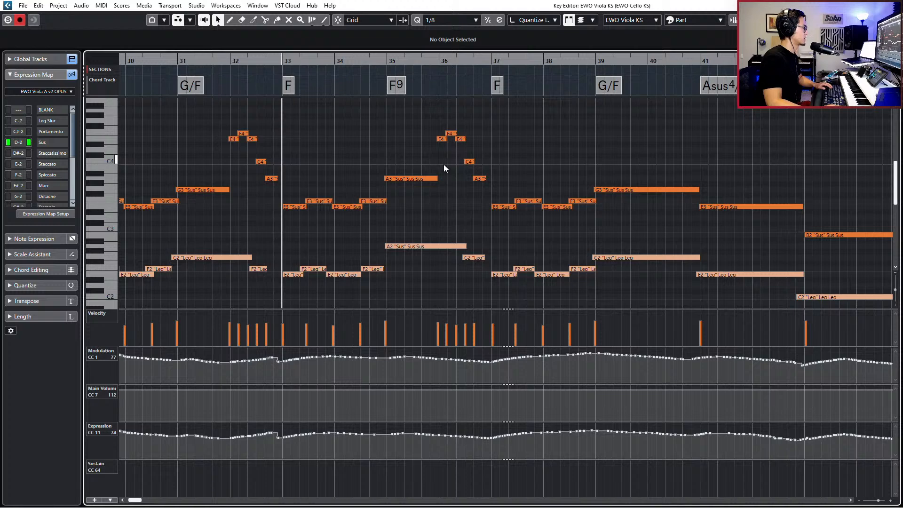
Open the EWO Viola KS part alone in the Key Editor and play its line from bar 29 into bar 36
key(Escape)
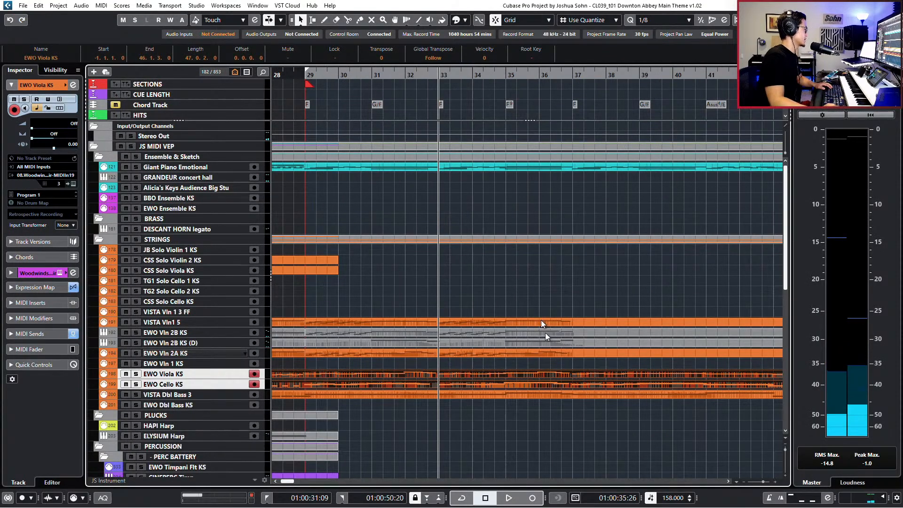
double_click(565, 371)
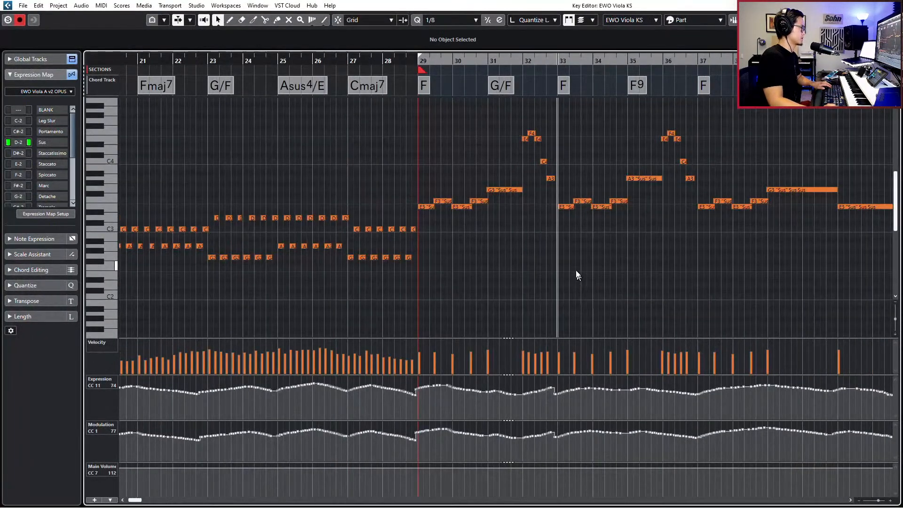
scroll(576, 270, right, 5)
key(ctrl+KP_Subtract)
key(ctrl+KP_Subtract)
key(ctrl+KP_Subtract)
key(ctrl+KP_Subtract)
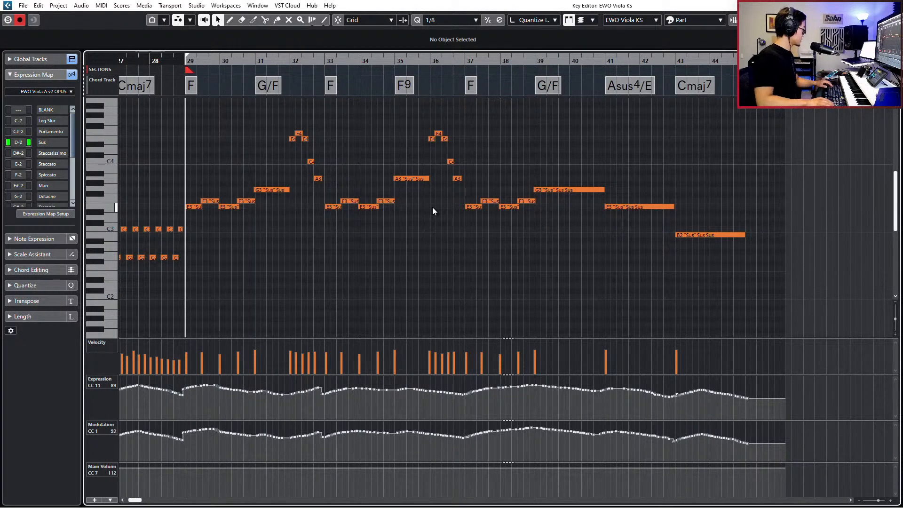
key(space)
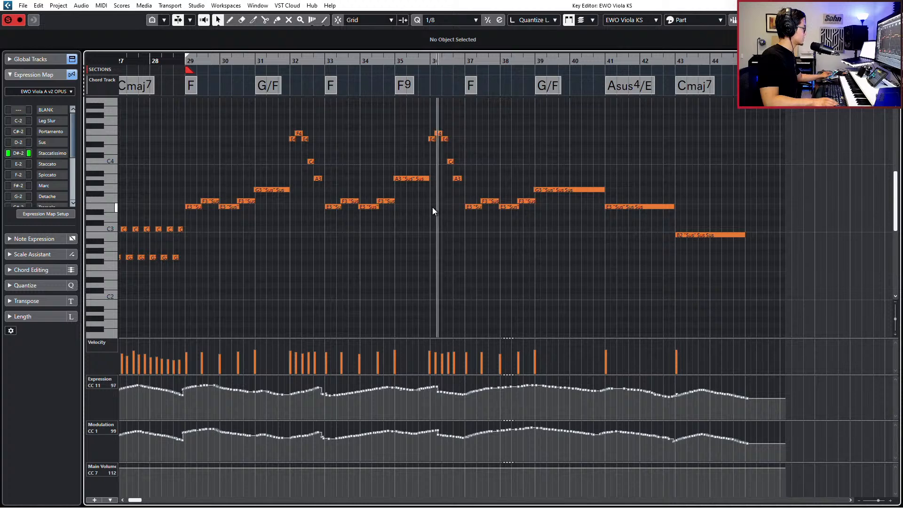
key(space)
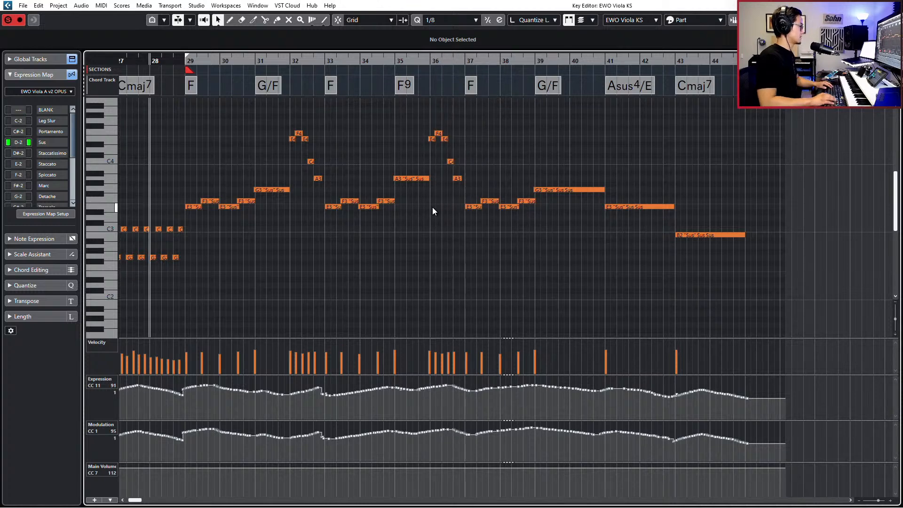
Return to the project view and play the full arrangement from bar 28 through the F9 passage
key(Escape)
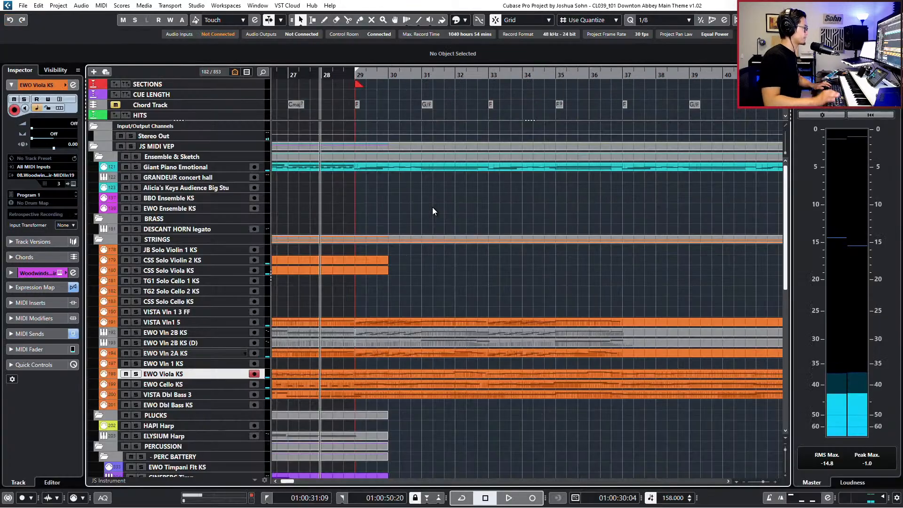
key(space)
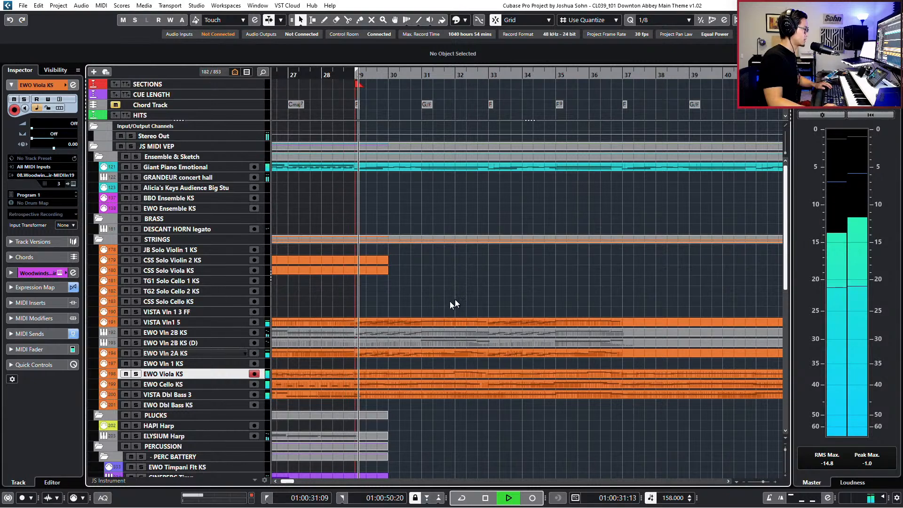
key(f)
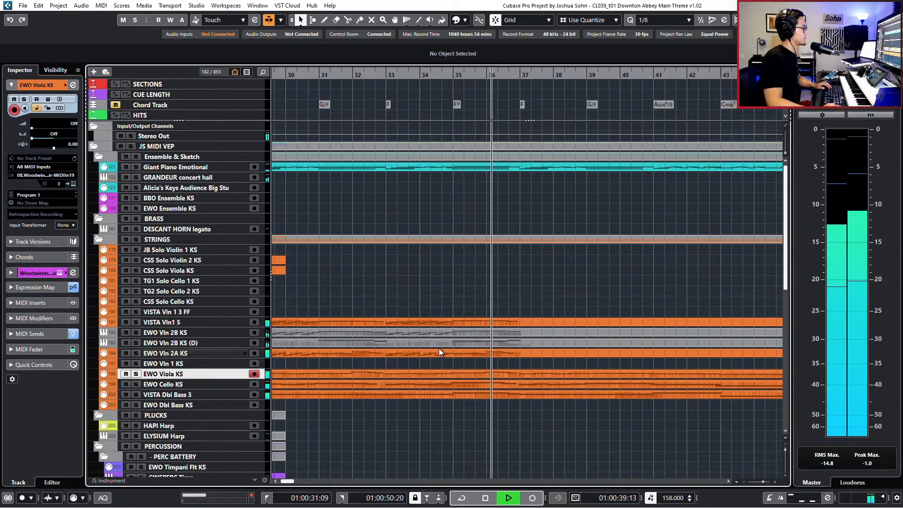
key(space)
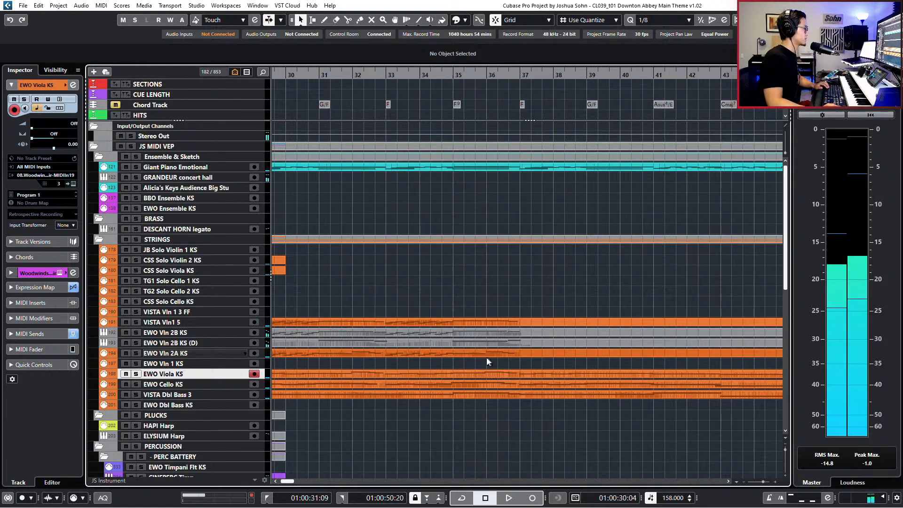
Solo the EWO Viola KS and EWO Cello KS tracks and listen to them around bar 34
click(485, 358)
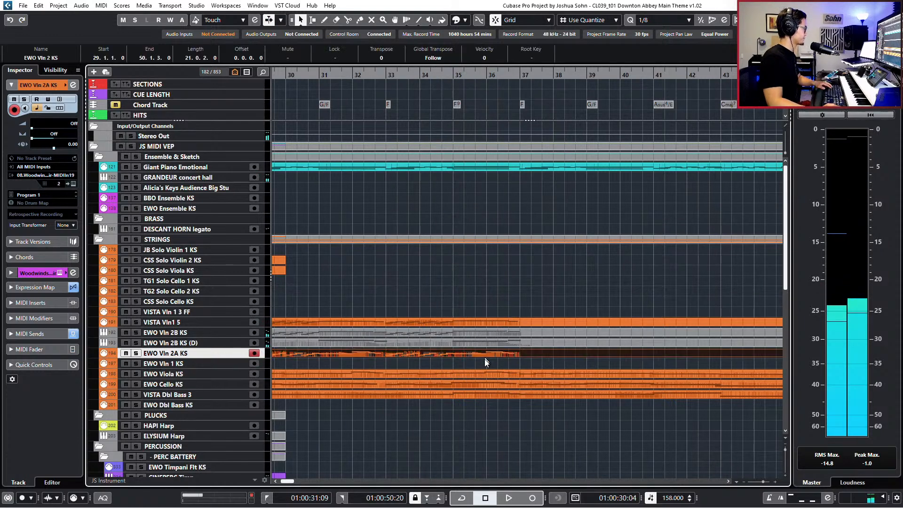
click(484, 377)
key(s)
key(space)
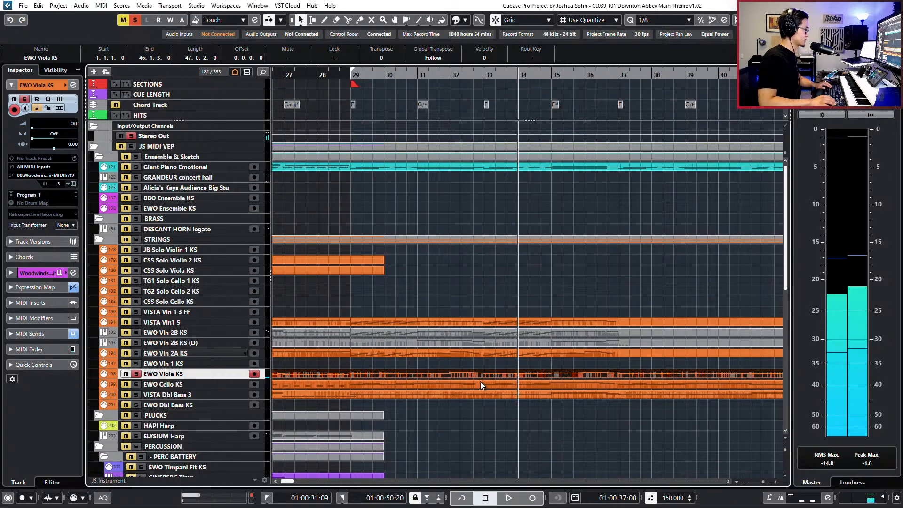
click(498, 382)
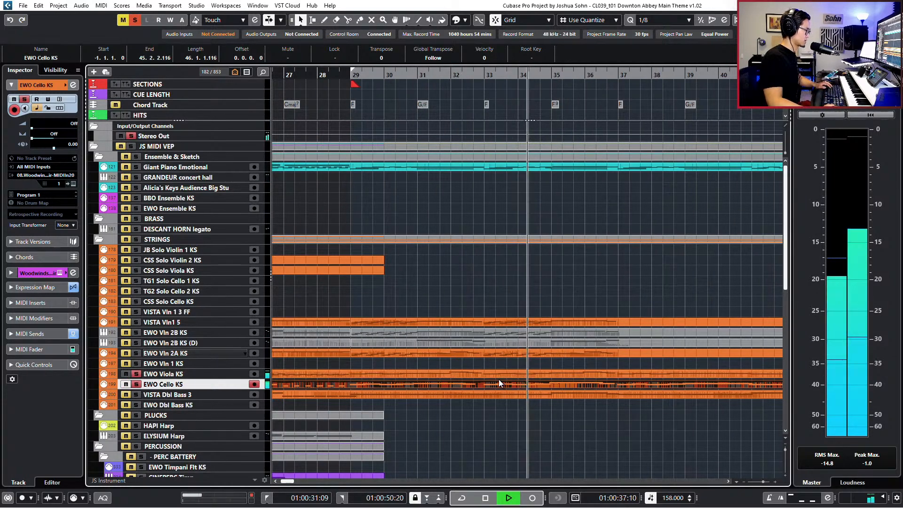
key(space)
key(s)
Open EWO Viola KS in the Key Editor, transpose the A3 Sus note at bar 35 up to C4, and audition it from bar 33
double_click(501, 373)
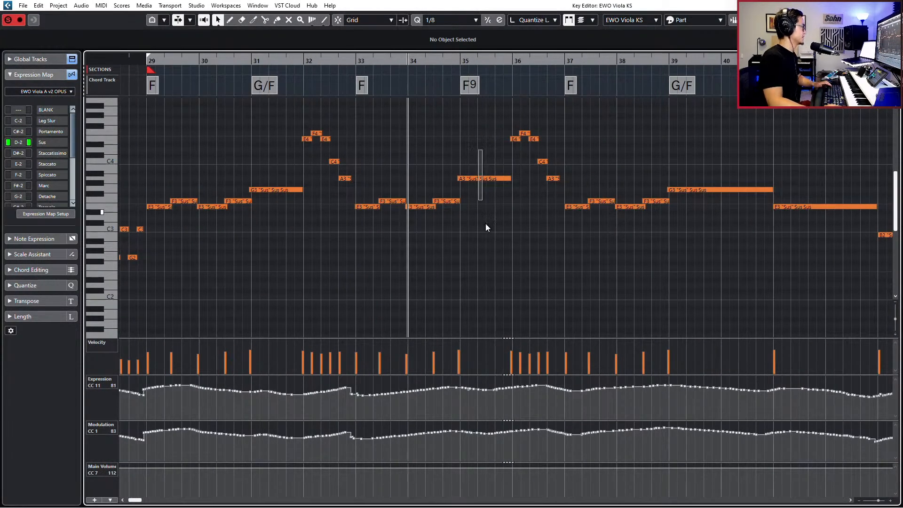
drag(479, 149, 485, 228)
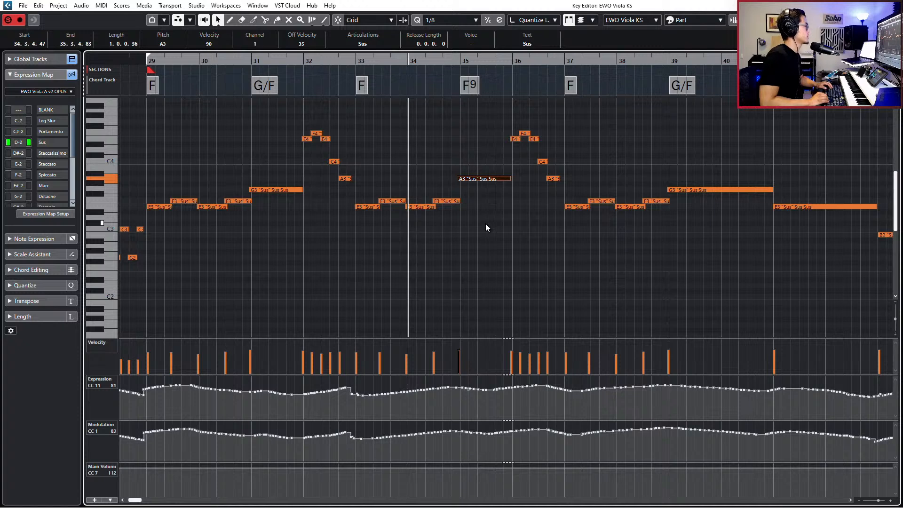
key(Up)
key(Up)
key(Up)
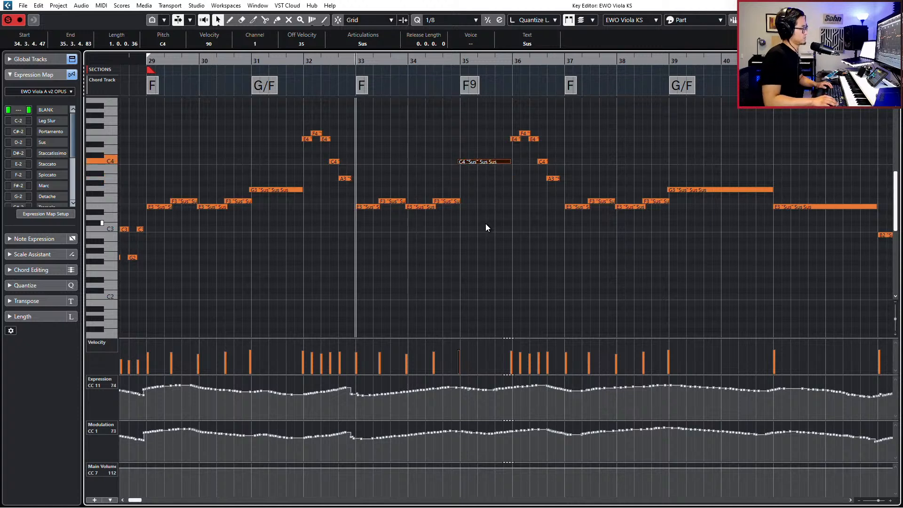
key(space)
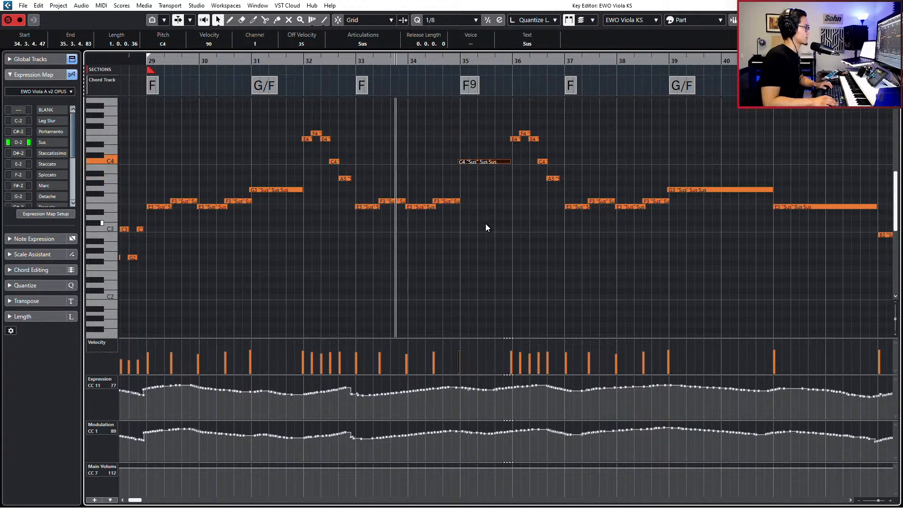
key(space)
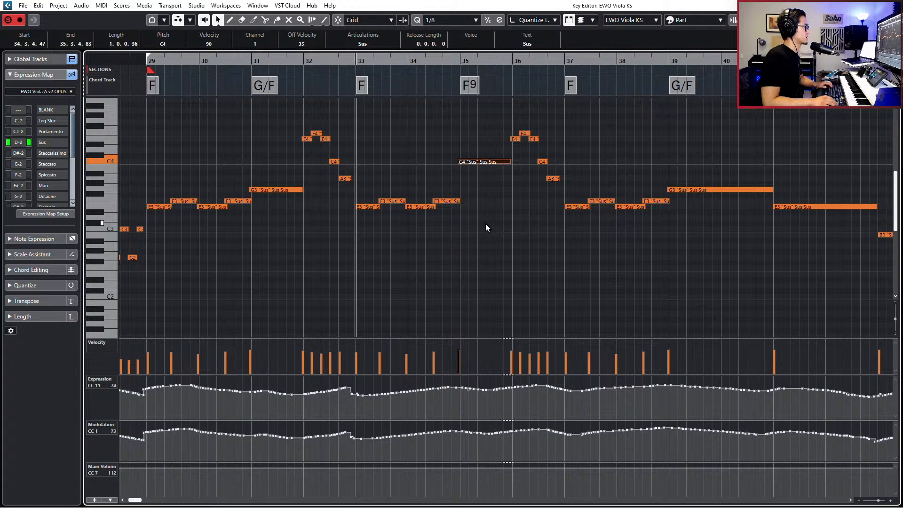
Unsolo the tracks, audition the viola note at bar 35 in context, and transpose it up two semitones to D4
key(ctrl+KP_Subtract)
key(s)
key(space)
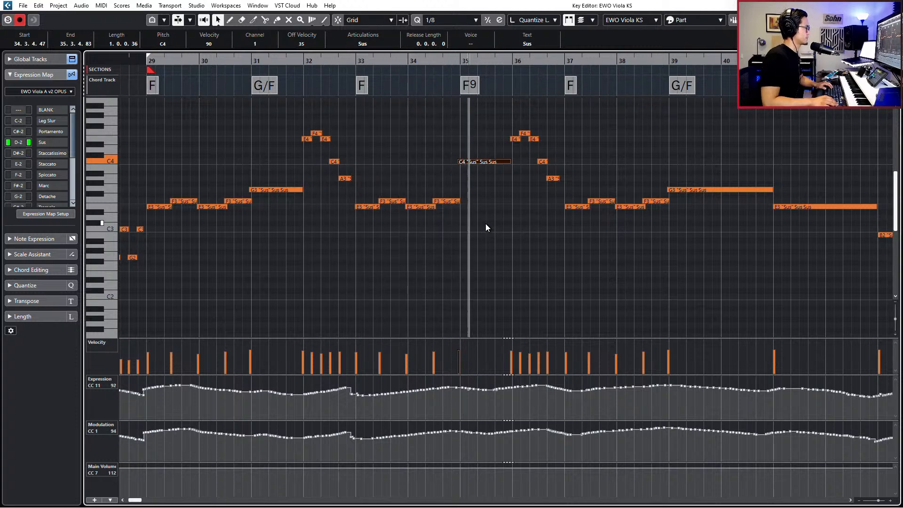
key(space)
key(Up)
key(Up)
key(Up)
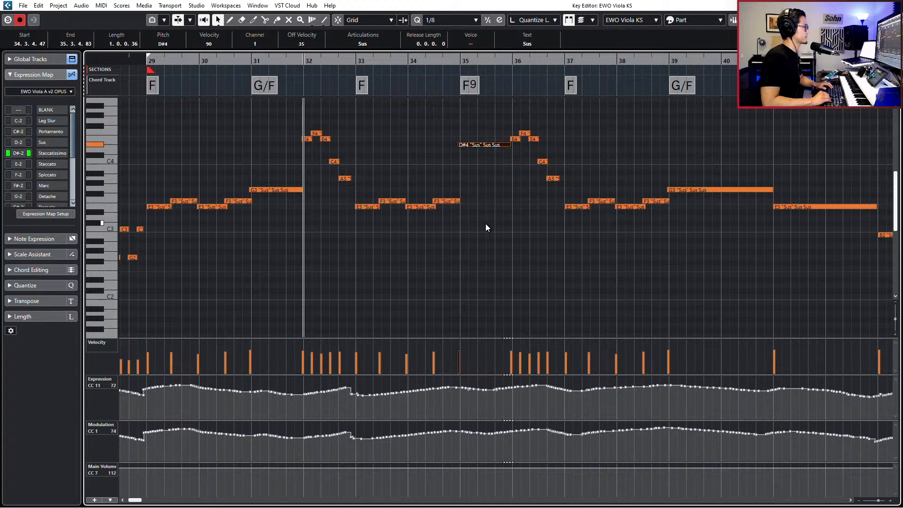
key(Down)
key(l)
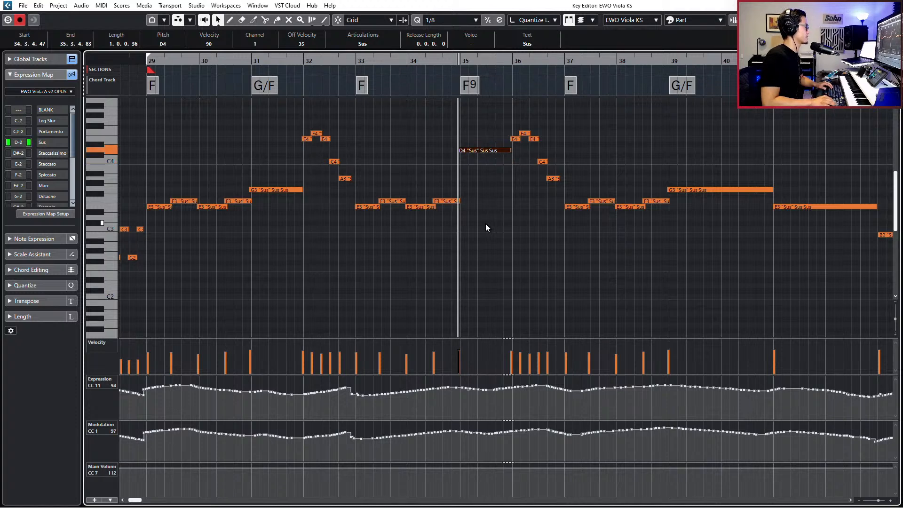
Transpose the viola's Sus note at bar 35 down to G3 and audition it in context from bar 33
key(space)
key(space)
key(Down)
key(Down)
key(Down)
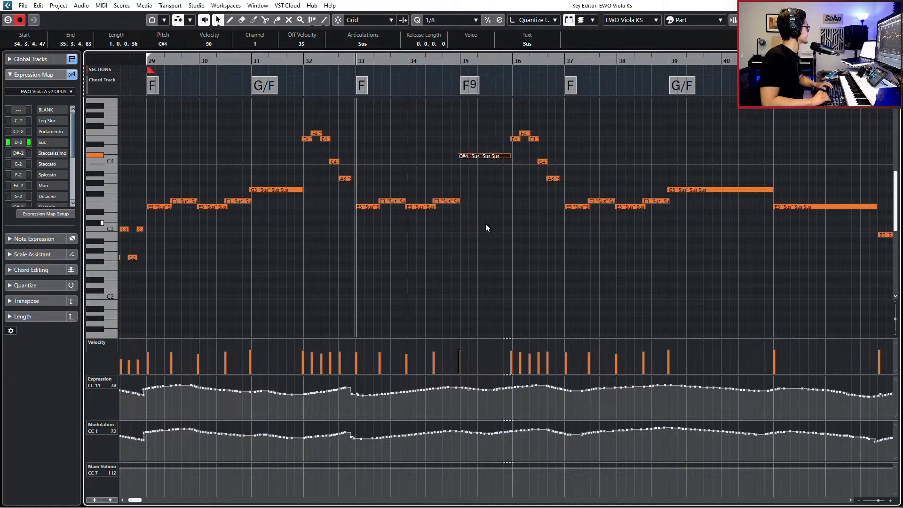
key(Down)
key(Down)
key(Down)
key(Down)
key(Down)
key(Down)
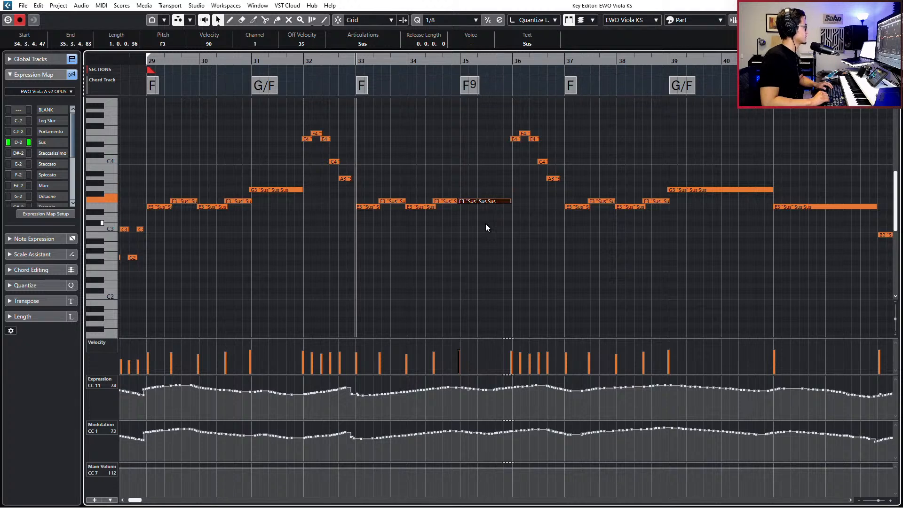
key(Up)
key(Up)
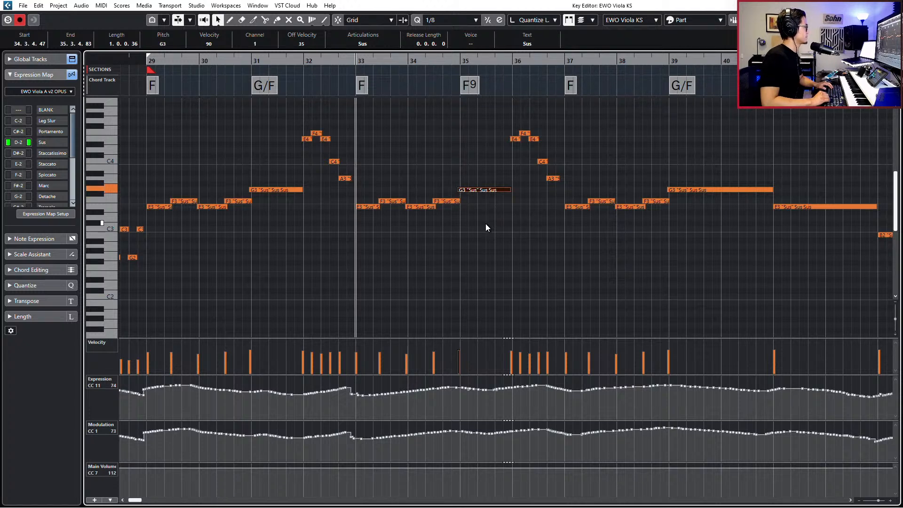
key(space)
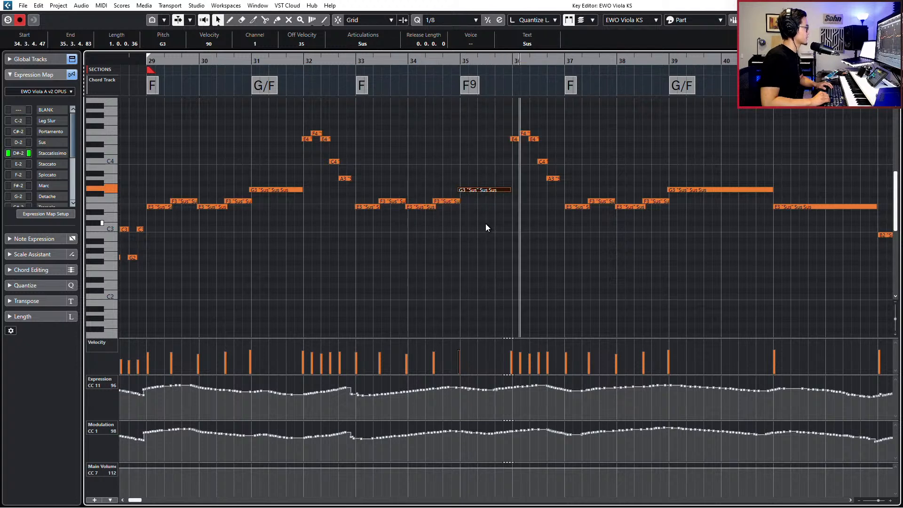
key(space)
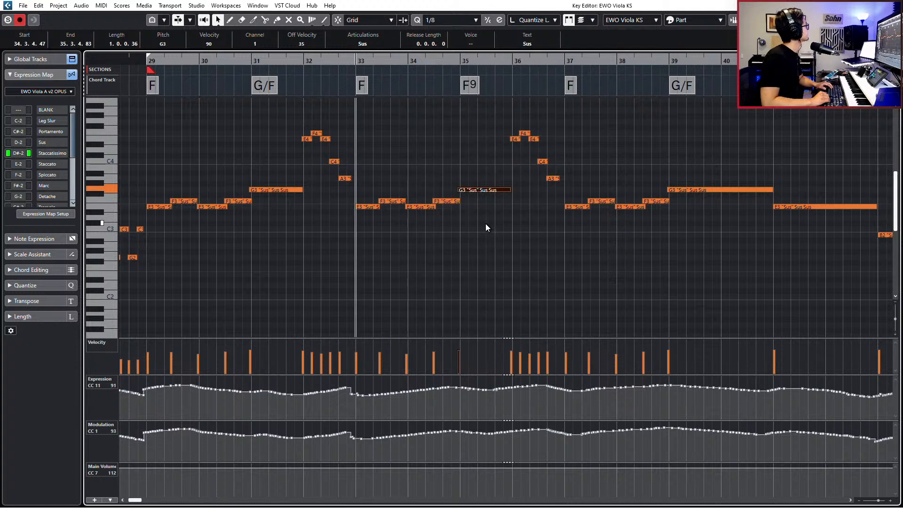
key(Up)
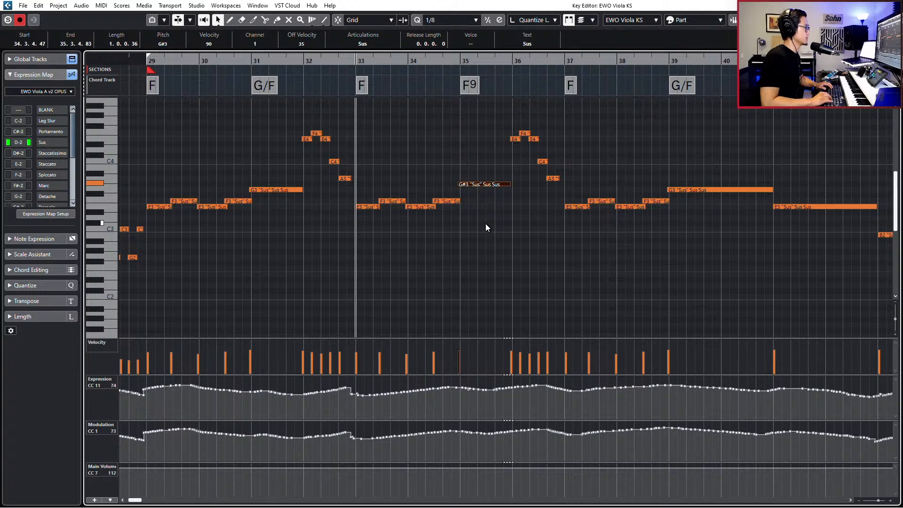
key(Down)
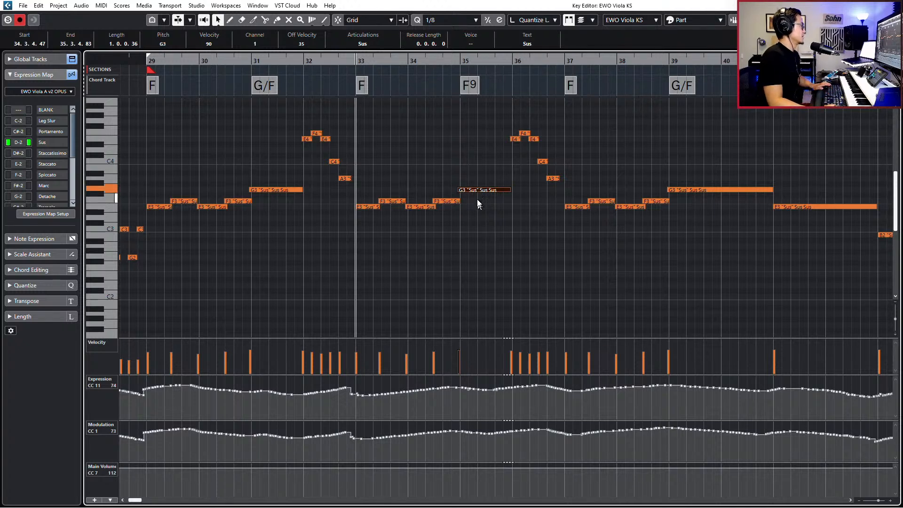
Trim the start of the viola's G3 note to 34.3.4.84 and undo the Expression and Modulation take recorded from bar 31
drag(457, 190, 460, 189)
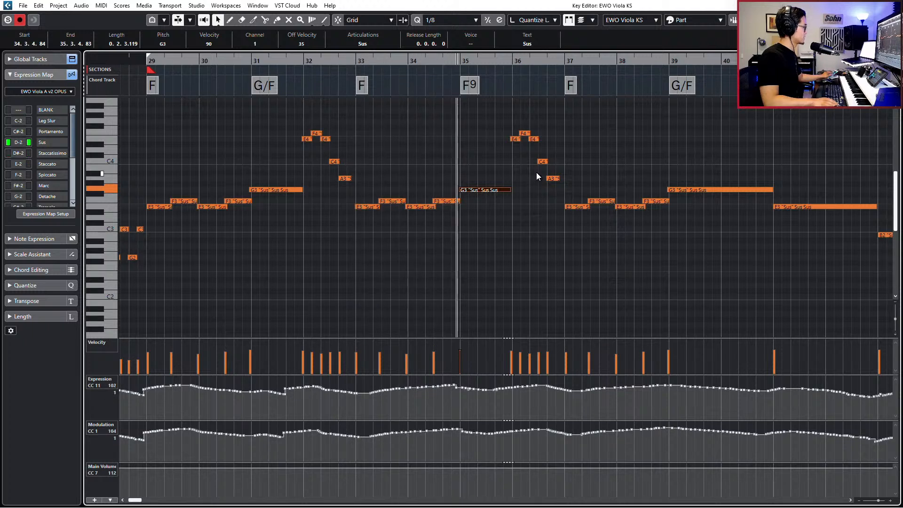
key(space)
key(ctrl+z)
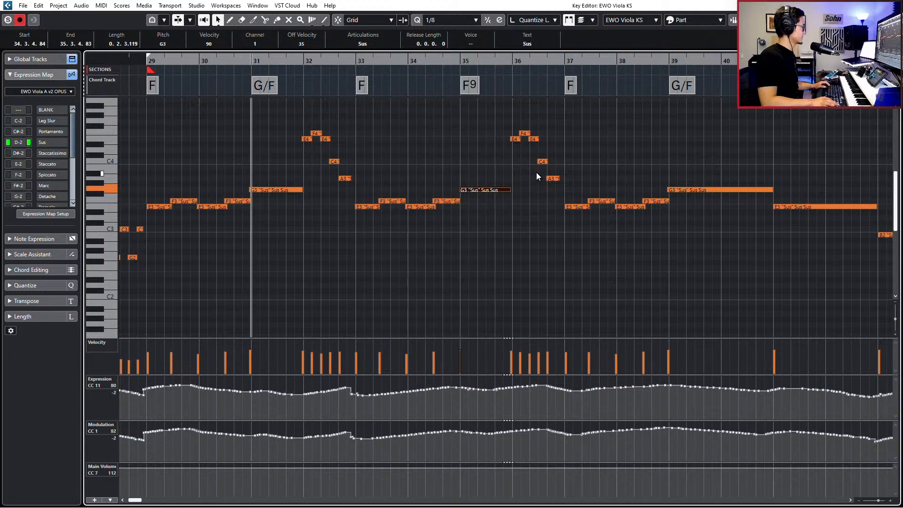
Record new Expression and Modulation curves for EWO Viola KS from bar 29 through bar 45
key(space)
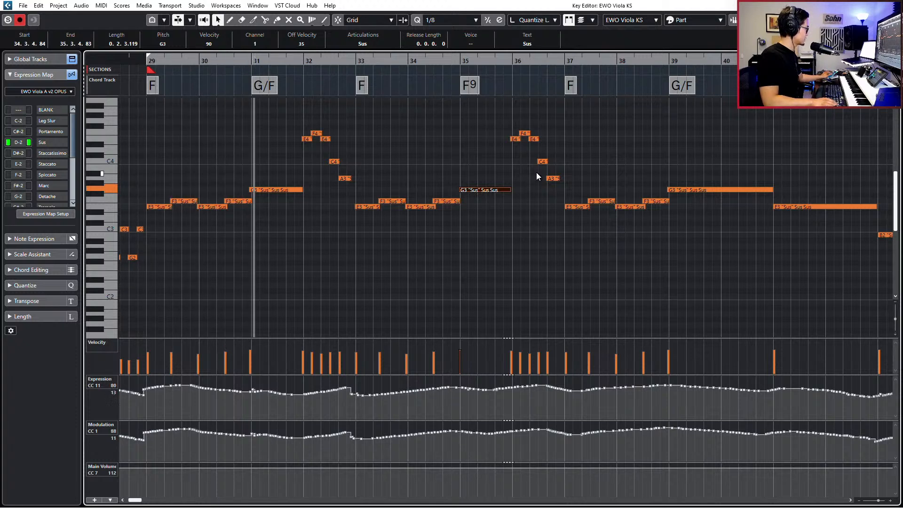
key(space)
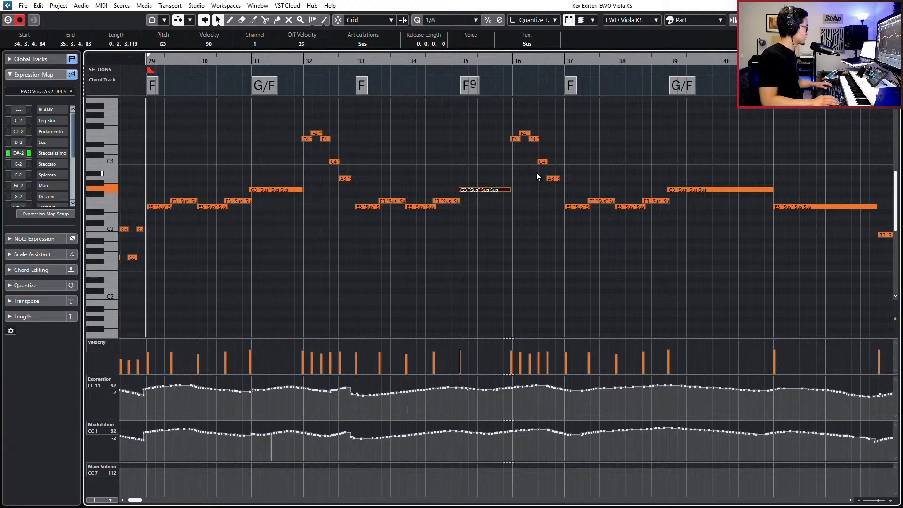
key(space)
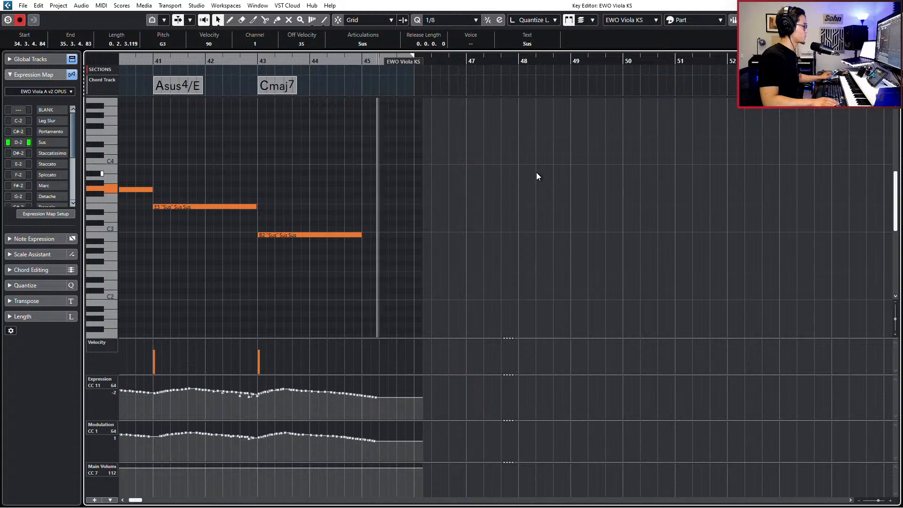
key(space)
Redraw the viola's Expression and Modulation curves under the G3 note from bar 39 to 41, dipping at its start, and audition them
key(g)
scroll(549, 216, right, 2)
click(429, 189)
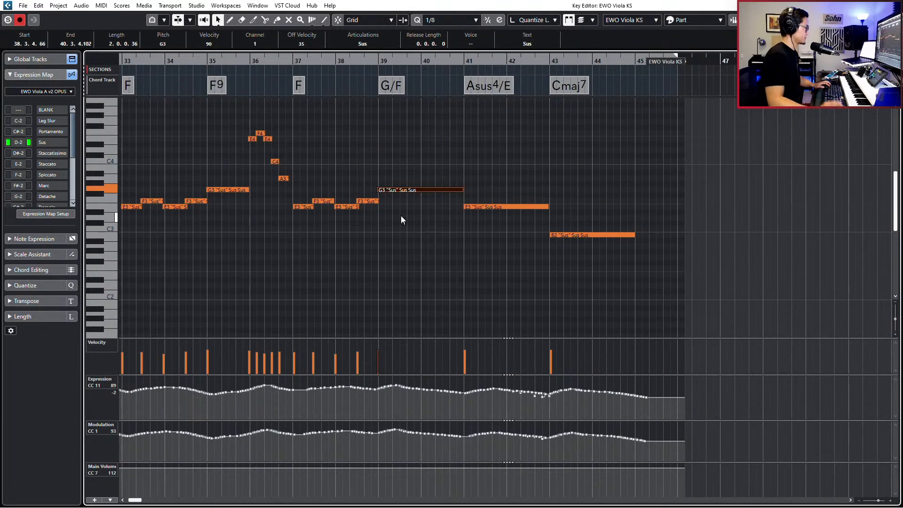
key(KP_Subtract)
key(l)
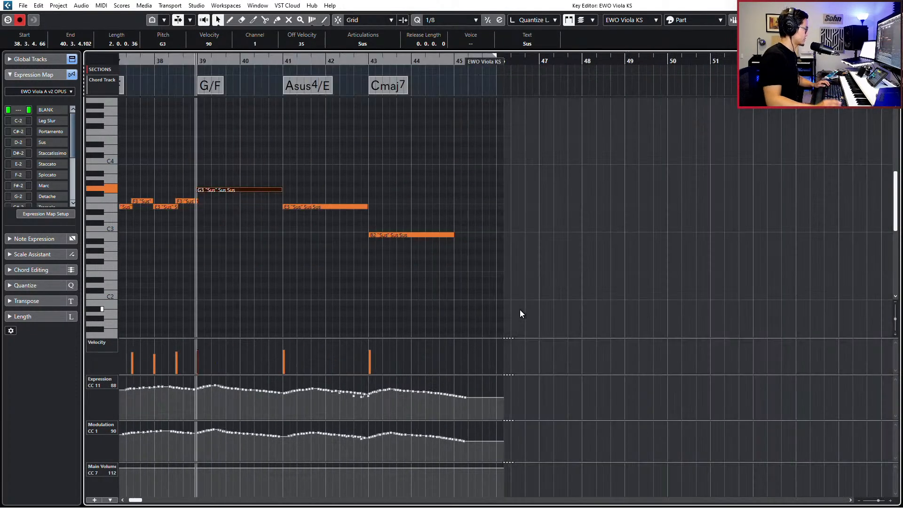
key(g)
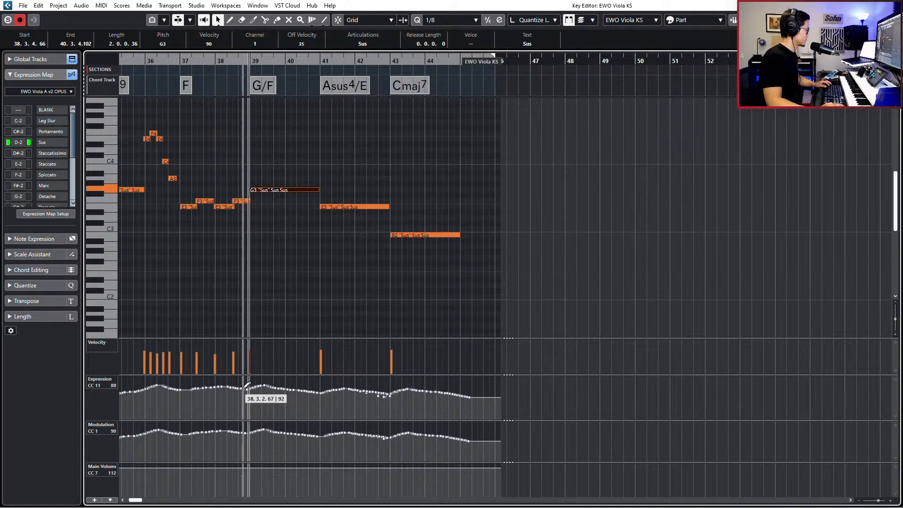
drag(246, 385, 319, 391)
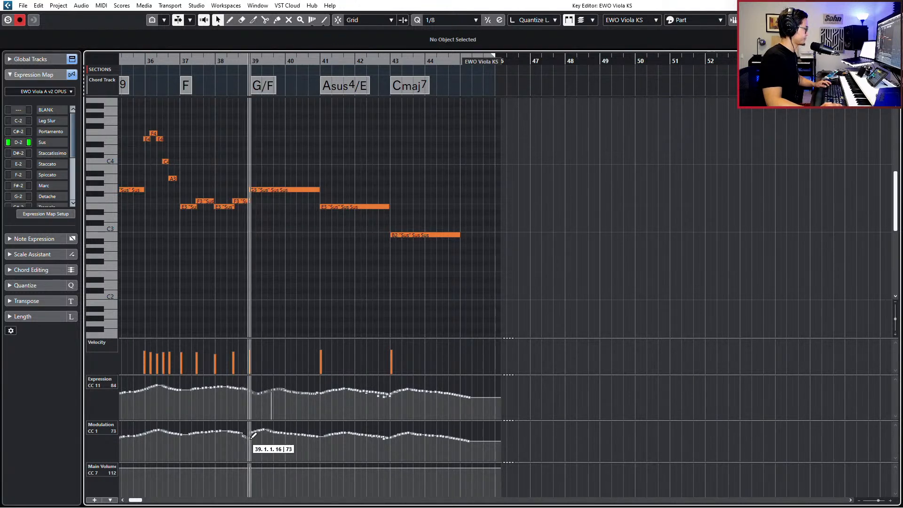
mouse_move(249, 436)
mouse_down()
mouse_move(233, 431)
mouse_move(263, 431)
mouse_move(232, 430)
mouse_move(331, 437)
mouse_up()
key(space)
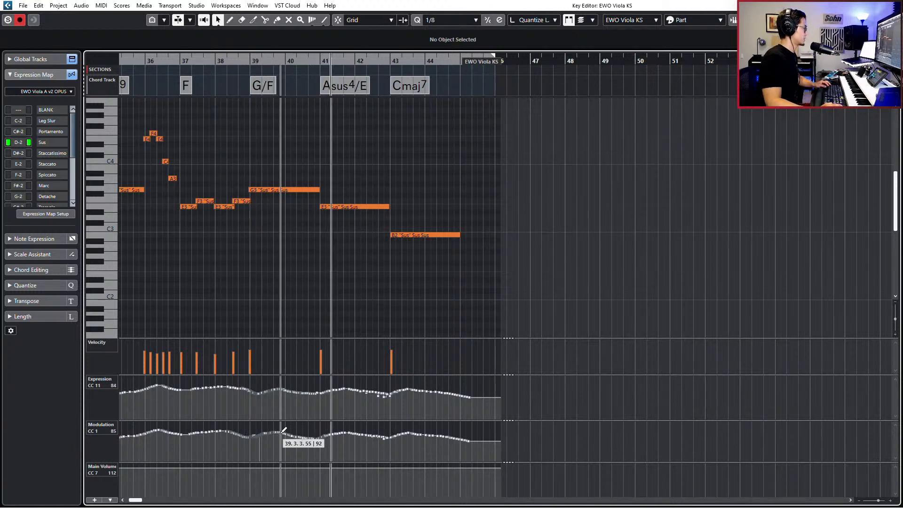
key(space)
Return to the project and open the VISTA Vln1 5, EWO Vln 2A and 2B parts from bar 29 together to examine their notes
scroll(420, 307, down, 3)
key(Escape)
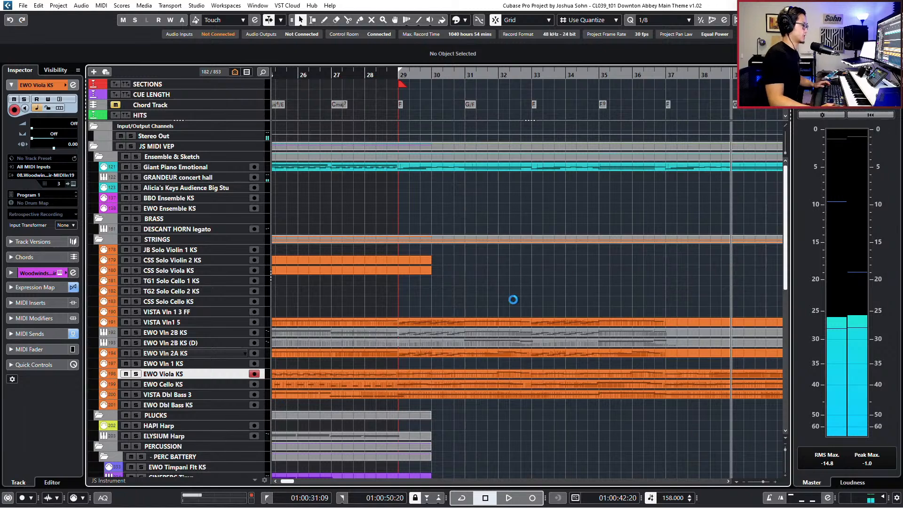
key(super)
key(super)
scroll(625, 311, right, 3)
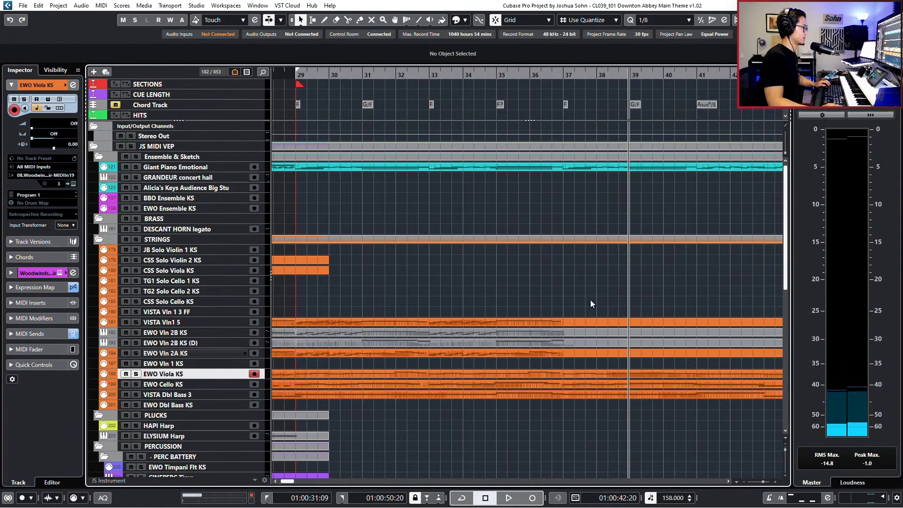
scroll(594, 300, down, 2)
scroll(588, 298, right, 3)
drag(575, 298, 547, 361)
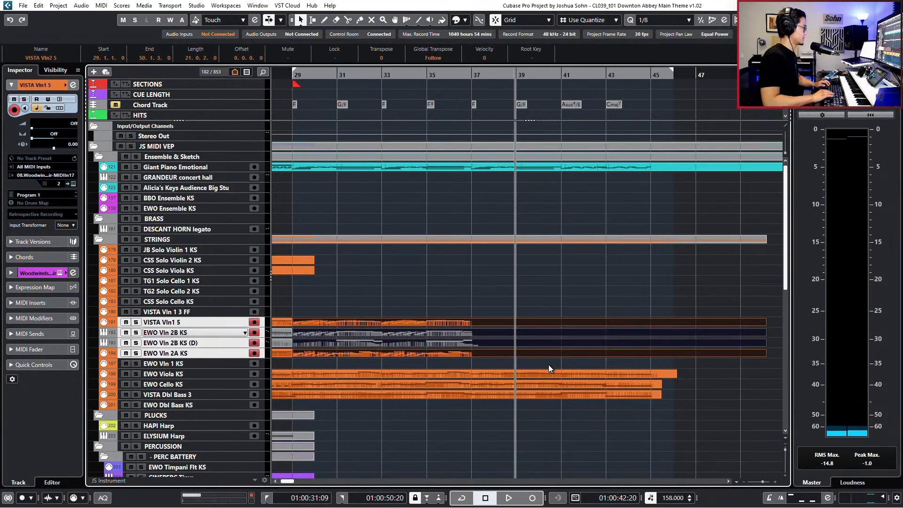
key(Return)
scroll(449, 229, left, 4)
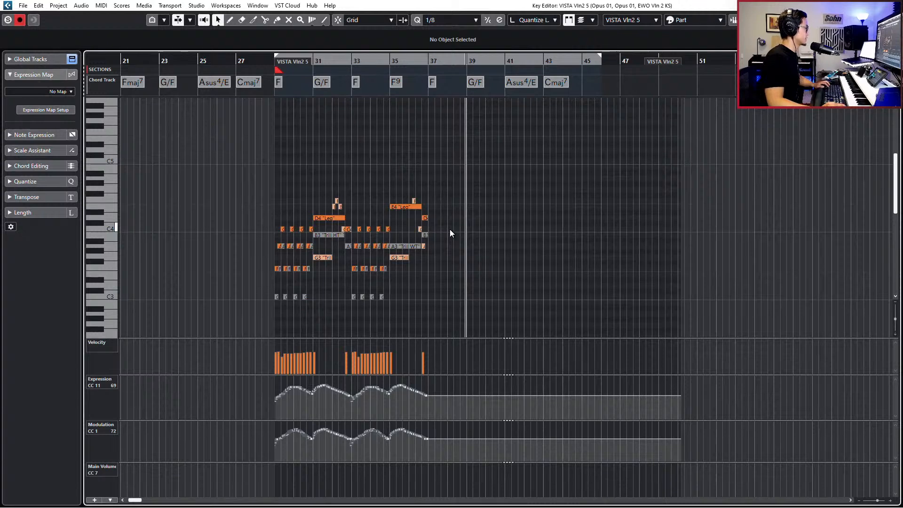
scroll(421, 252, up, 2)
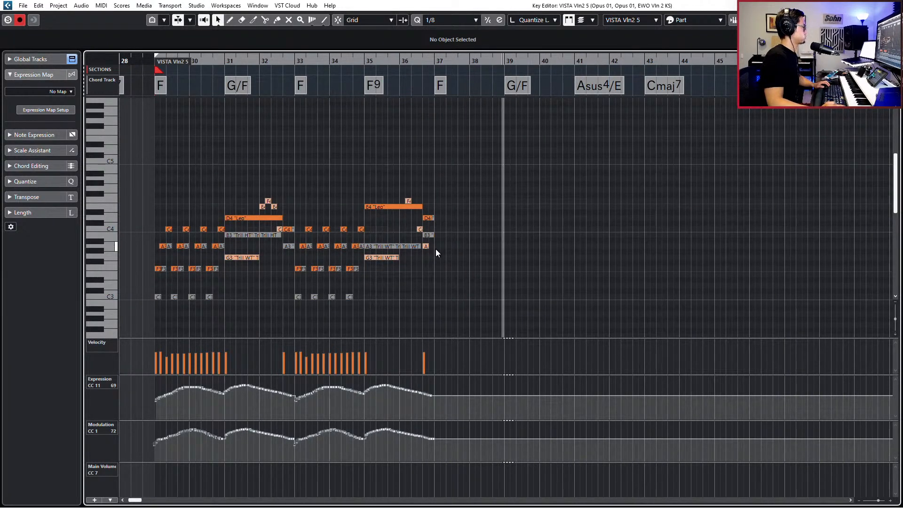
key(Return)
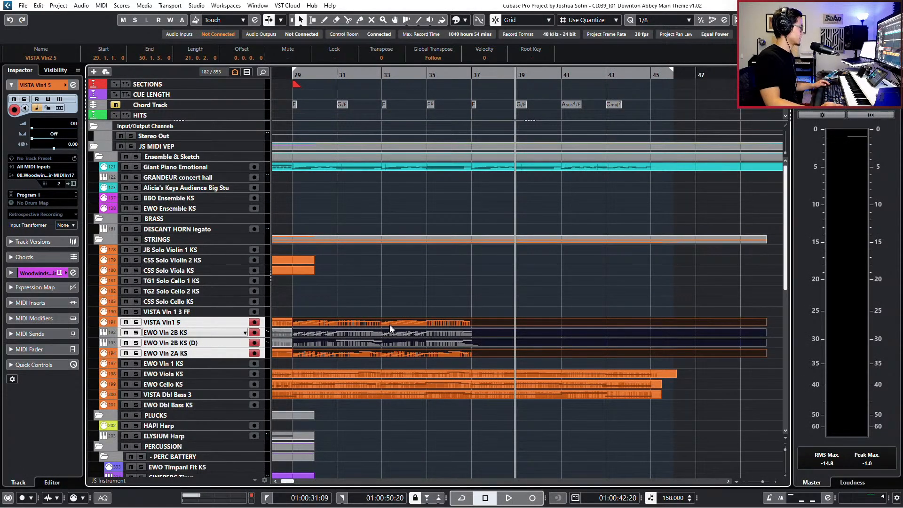
Copy the VISTA Vln1 5, EWO Vln 2B KS, 2B KS (D) and 2A KS parts from bar 29 to bar 37 and play the result
drag(380, 325, 369, 364)
key(ctrl+z)
drag(371, 292, 368, 353)
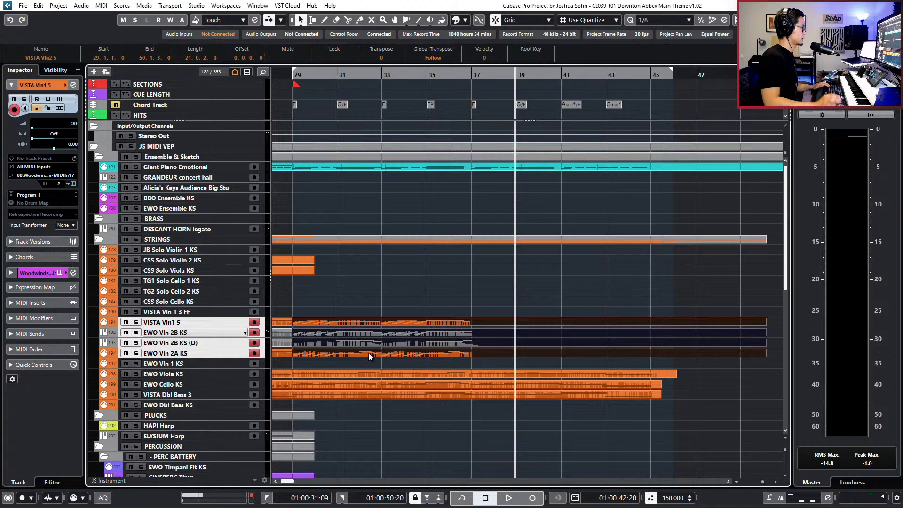
key(KP_Subtract)
key(KP_Subtract)
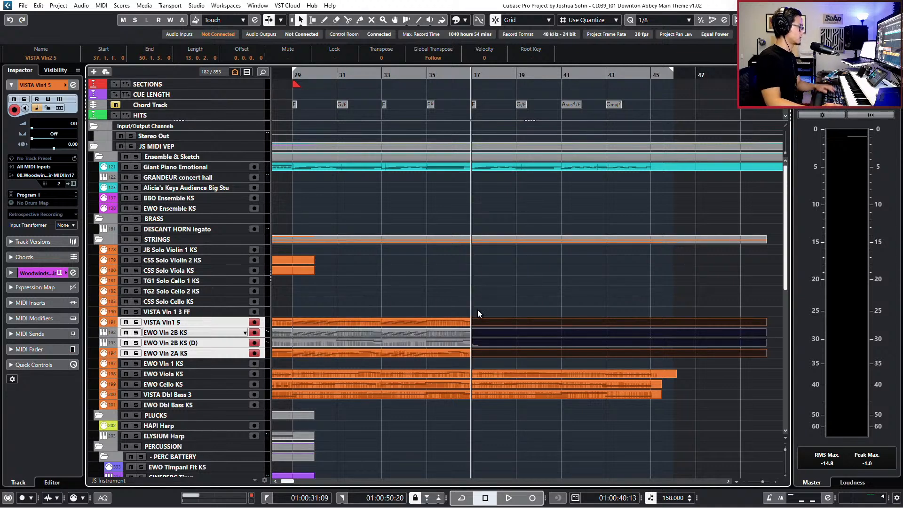
key(ctrl+v)
key(space)
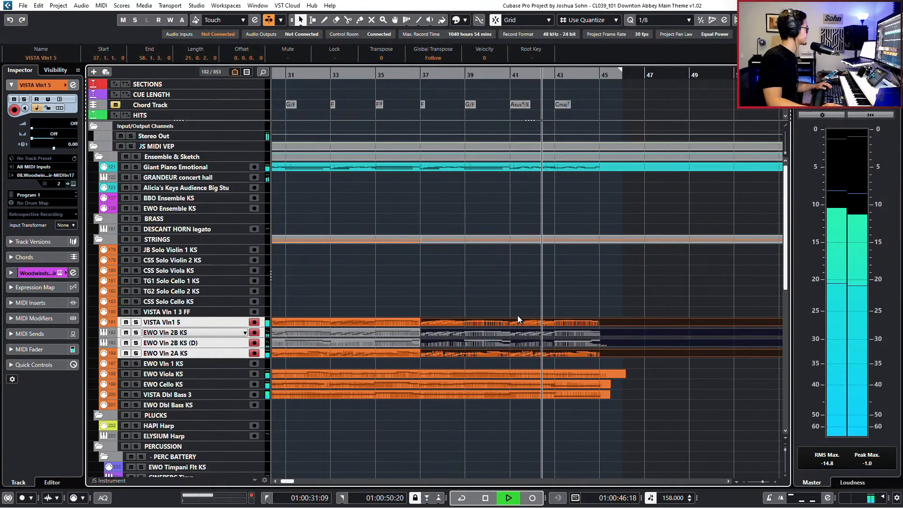
key(space)
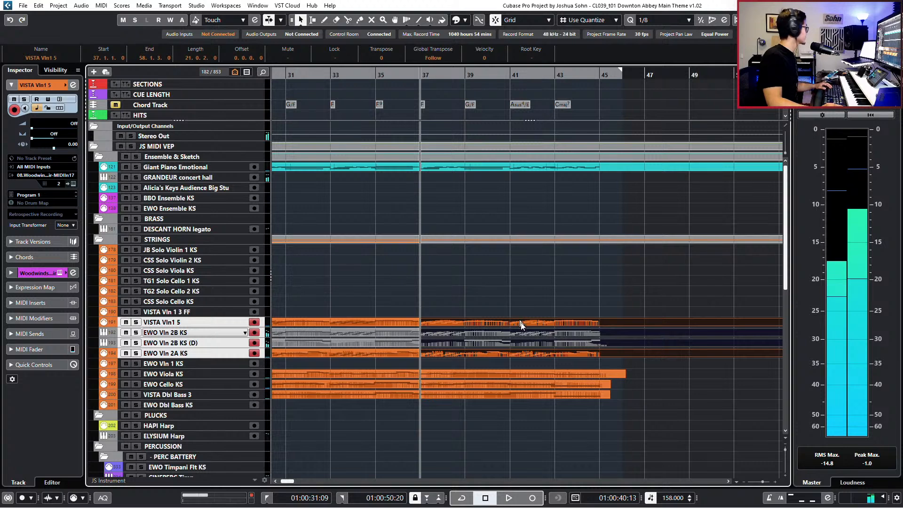
Select the EWO Cello KS part and play the full arrangement from bar 34 through the copied violin passage
click(704, 380)
key(KP_Subtract)
key(KP_Add)
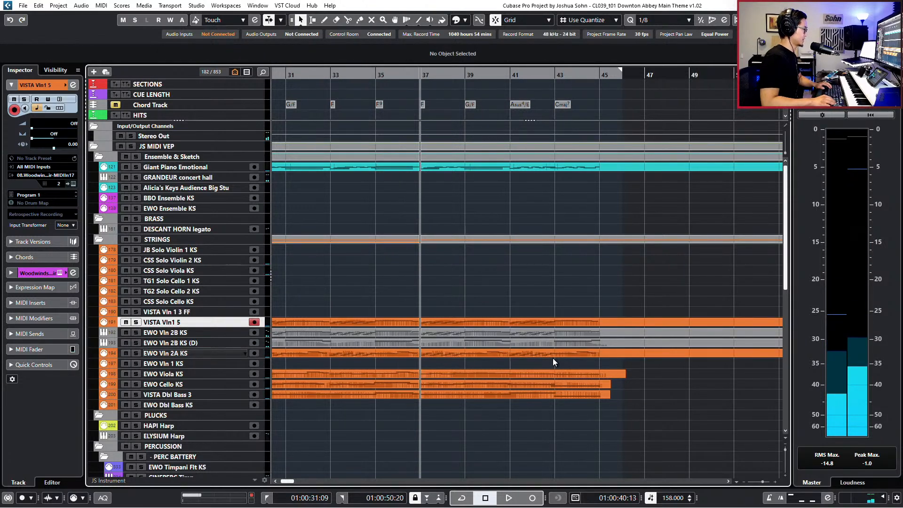
key(KP_Subtract)
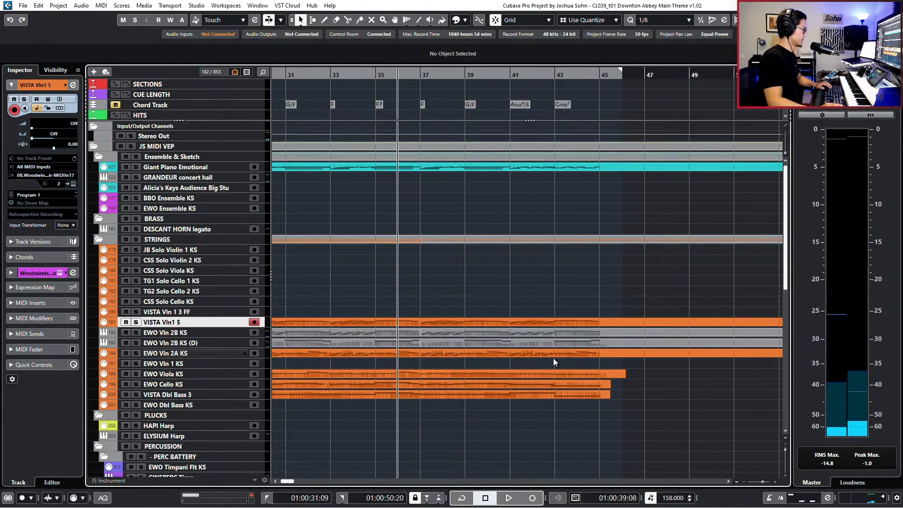
click(448, 381)
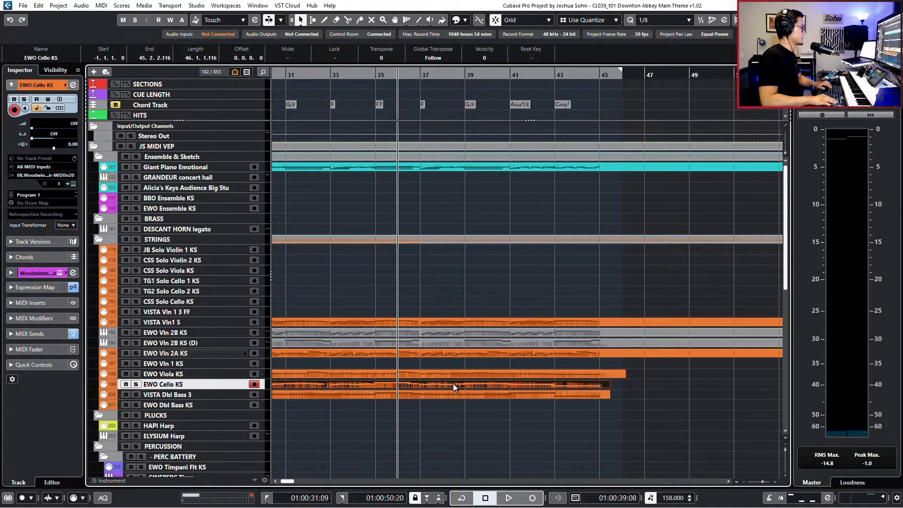
key(g)
key(KP_Add)
key(KP_Subtract)
key(KP_Subtract)
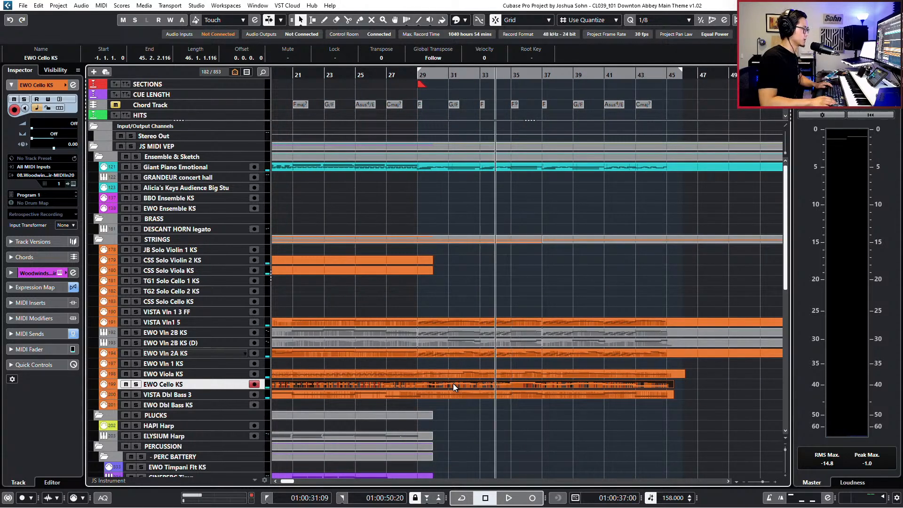
key(space)
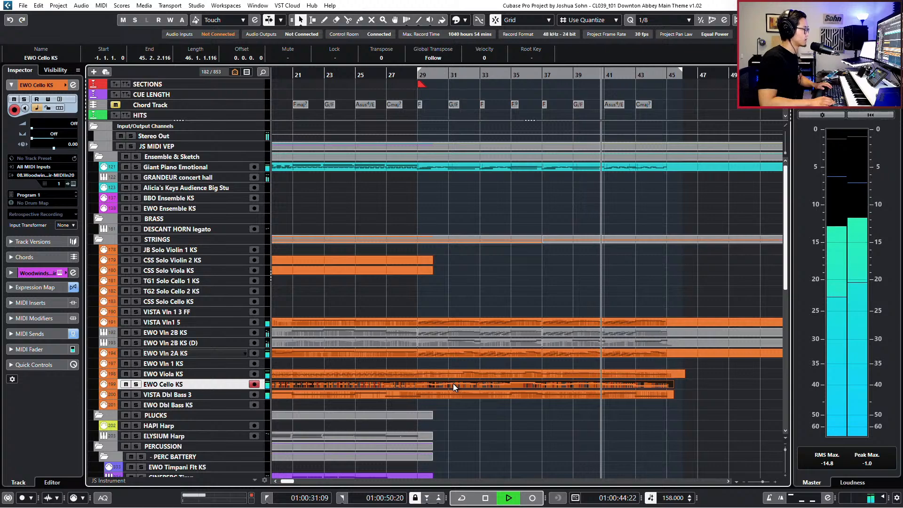
key(space)
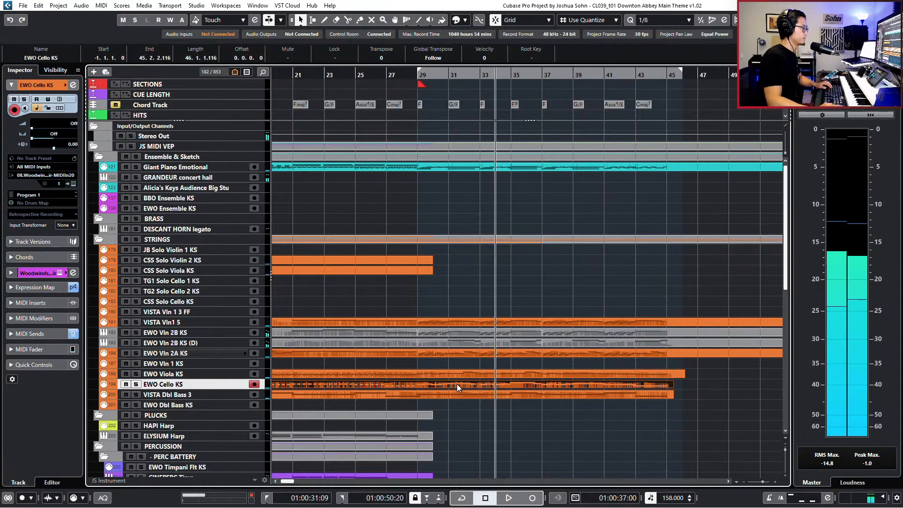
Open the copied EWO Vln 2A KS part in the Key Editor at the G/F harmony in bar 39
key(KP_Add)
double_click(594, 354)
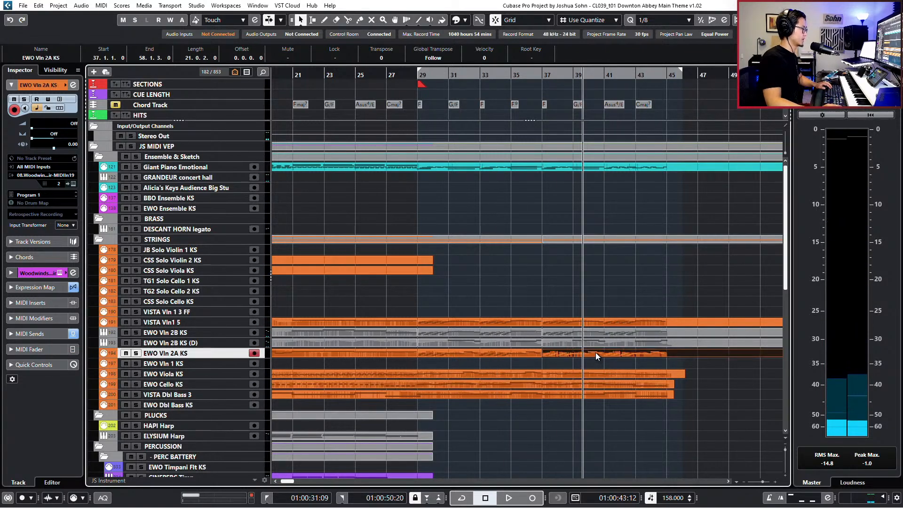
key(h)
key(h)
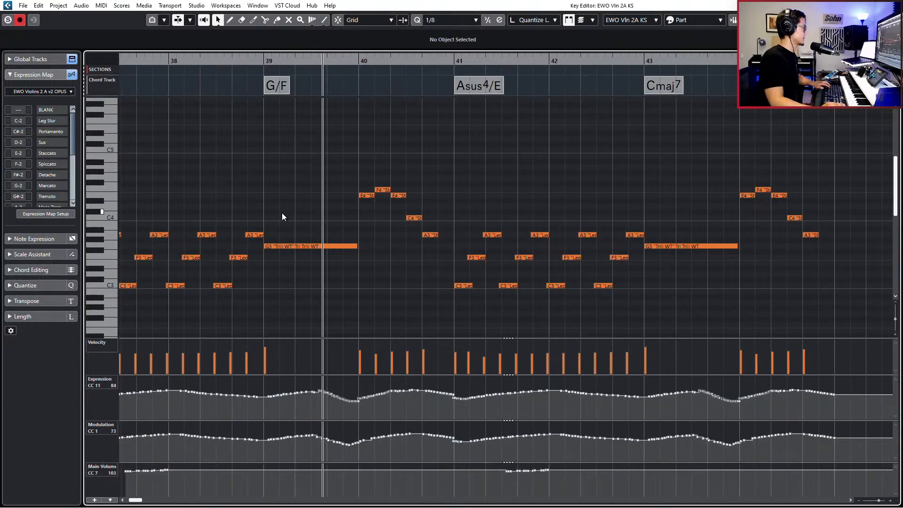
Delete the five EWO Vln 2A KS melody notes in bar 40, after the held G3
drag(320, 172, 429, 232)
drag(437, 181, 365, 260)
key(Delete)
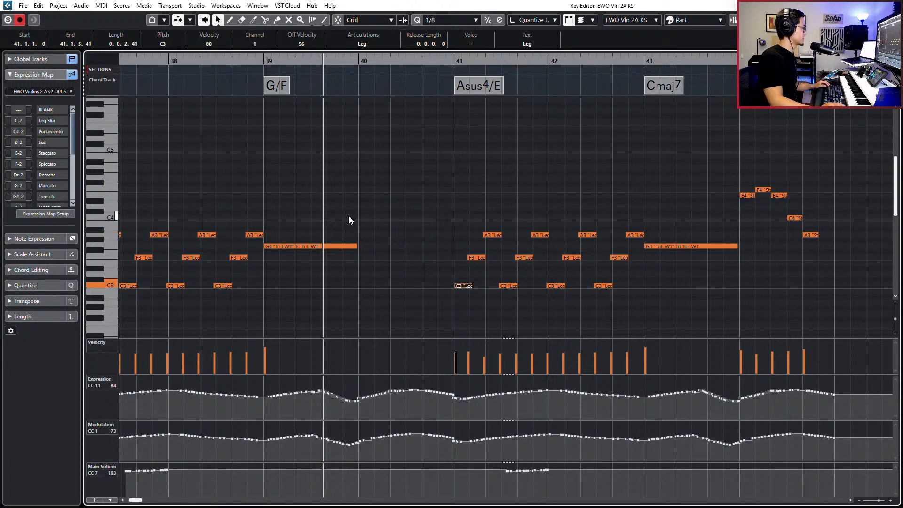
Split the copied VISTA Vln1 5, EWO Vln 2B KS, 2B KS (D) and 2A KS parts midway through bar 39 and delete the remainder
key(Return)
key(h)
key(h)
drag(605, 302, 614, 356)
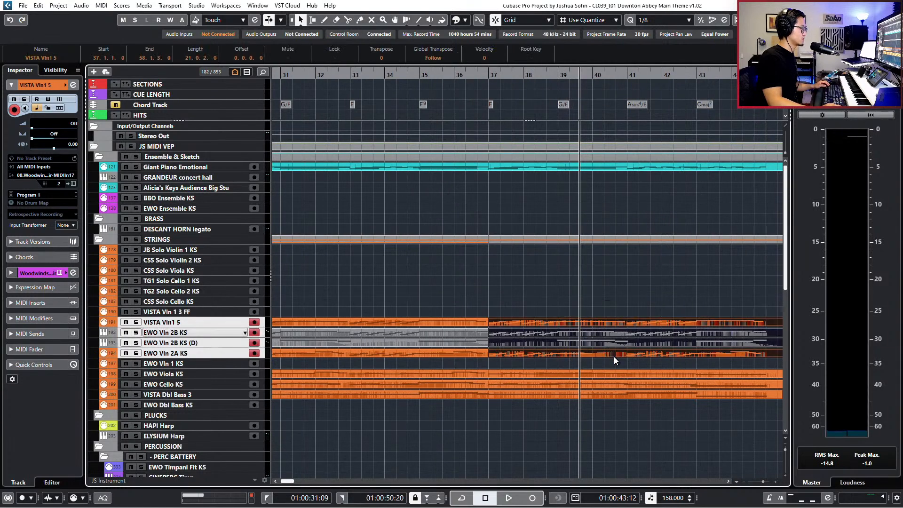
alt+click(581, 323)
drag(608, 296, 739, 369)
key(Delete)
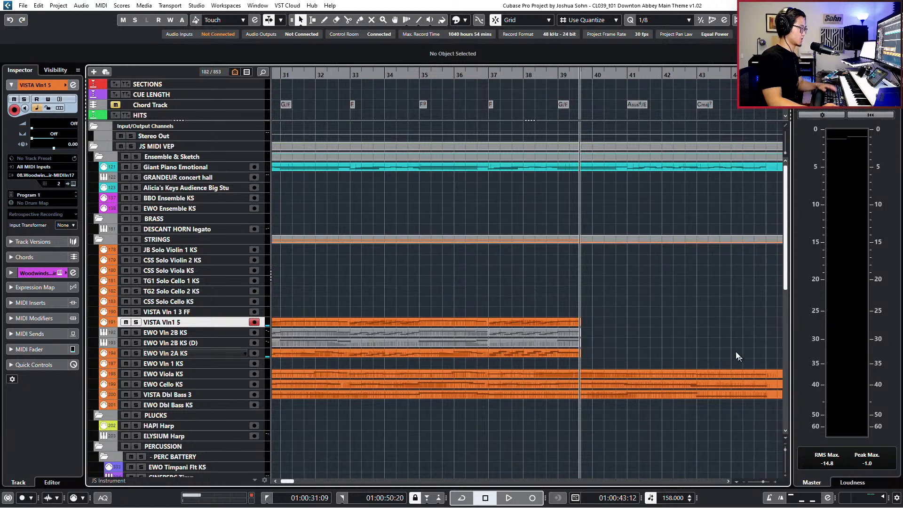
Extend the four violin parts to bar 41 and lengthen their held notes over the G/F chord to end there
drag(580, 362, 626, 355)
double_click(619, 346)
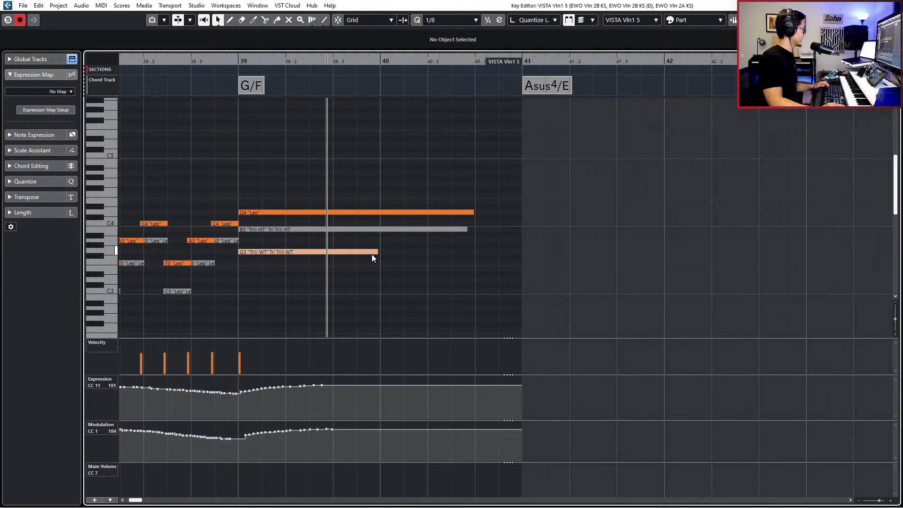
drag(377, 252, 502, 254)
scroll(425, 190, down, 3)
scroll(433, 216, down, 2)
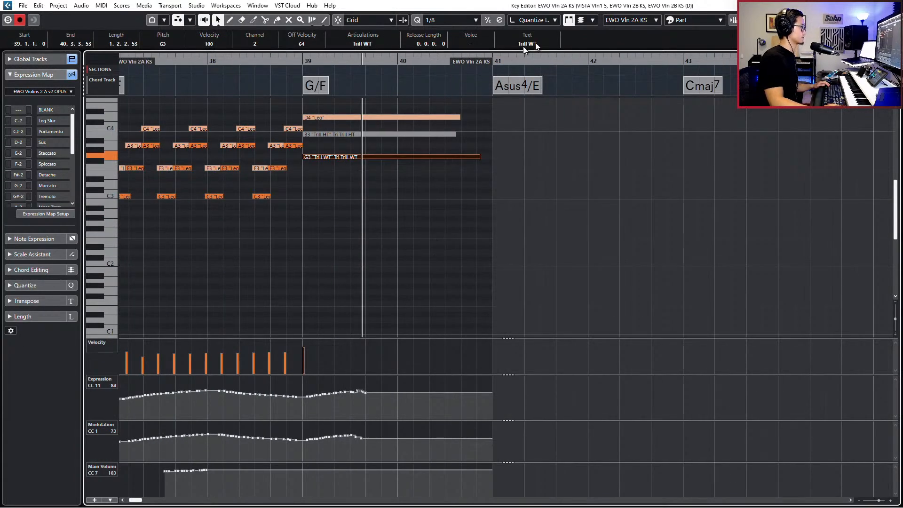
click(591, 22)
click(592, 23)
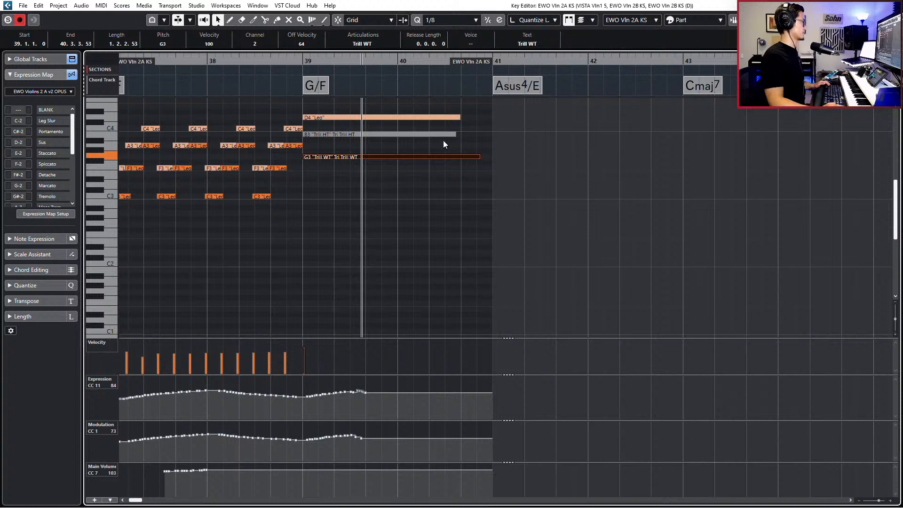
scroll(467, 196, up, 2)
click(427, 221)
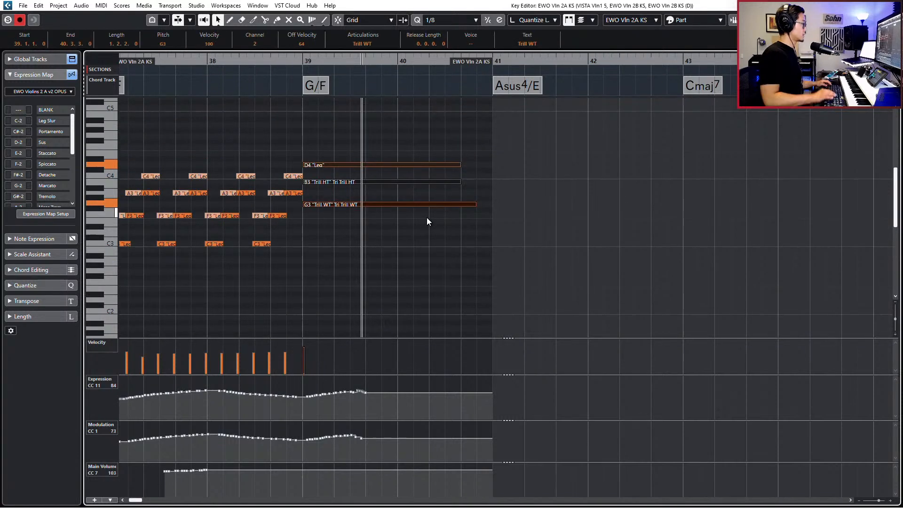
click(455, 204)
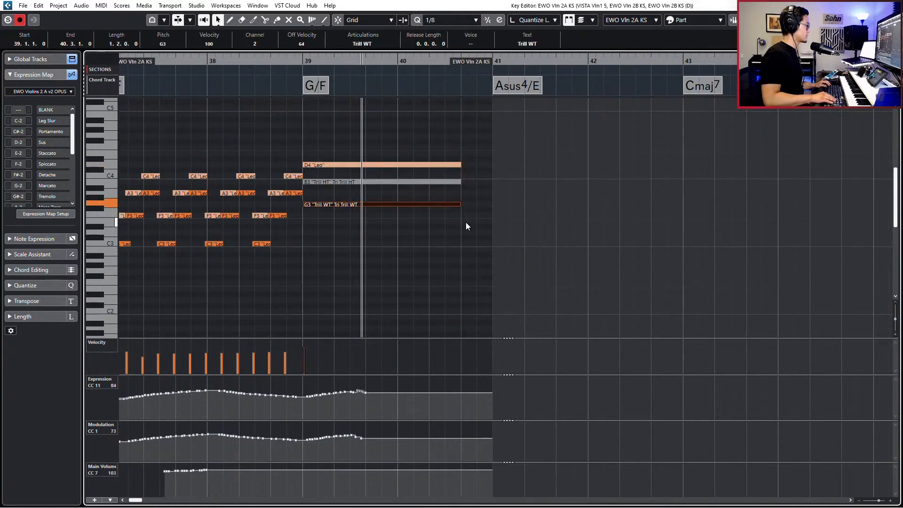
drag(471, 153, 444, 222)
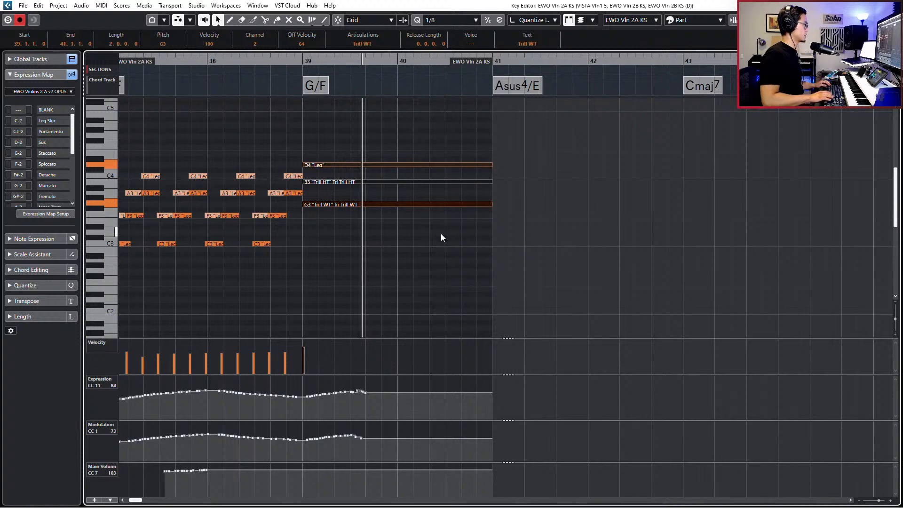
Record VISTA Vln1 5 expression and modulation from bar 37 through bar 40 and smooth both curves around the start of bar 39
key(ctrl+e)
key(KP_Subtract)
key(KP_Subtract)
key(KP_Subtract)
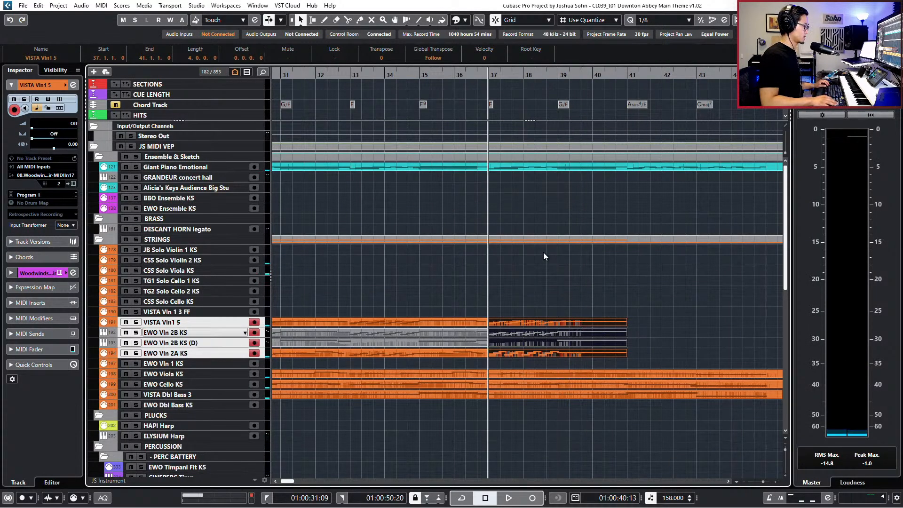
key(ctrl+e)
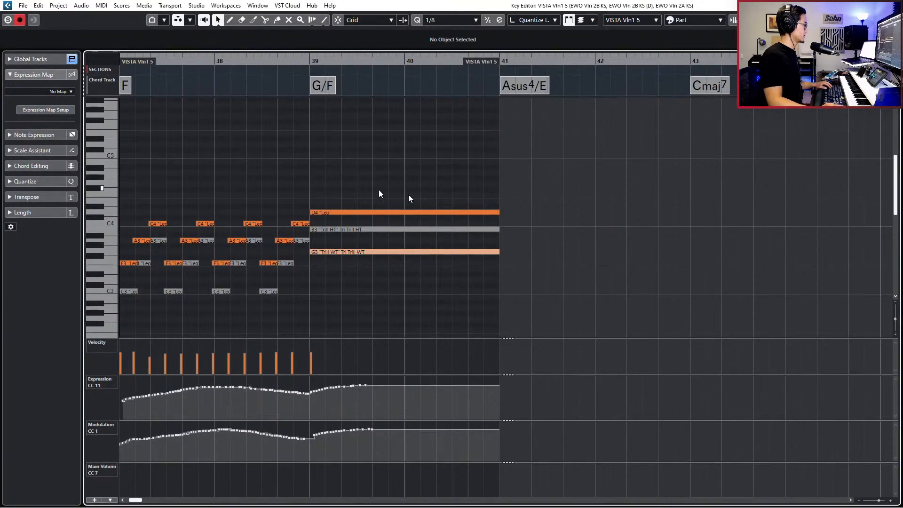
key(space)
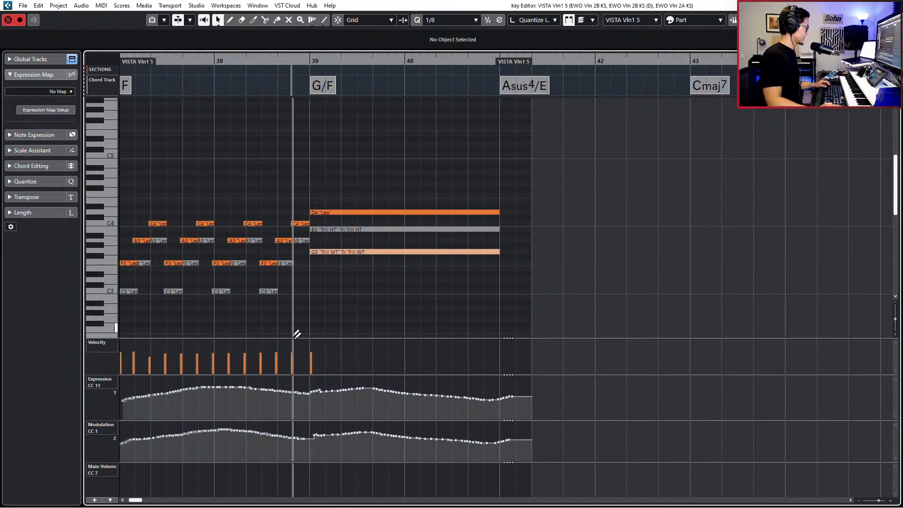
mouse_move(313, 439)
mouse_down()
mouse_move(333, 436)
mouse_move(301, 437)
mouse_up()
mouse_move(320, 389)
mouse_down()
mouse_move(329, 390)
mouse_move(309, 392)
mouse_move(339, 388)
mouse_up()
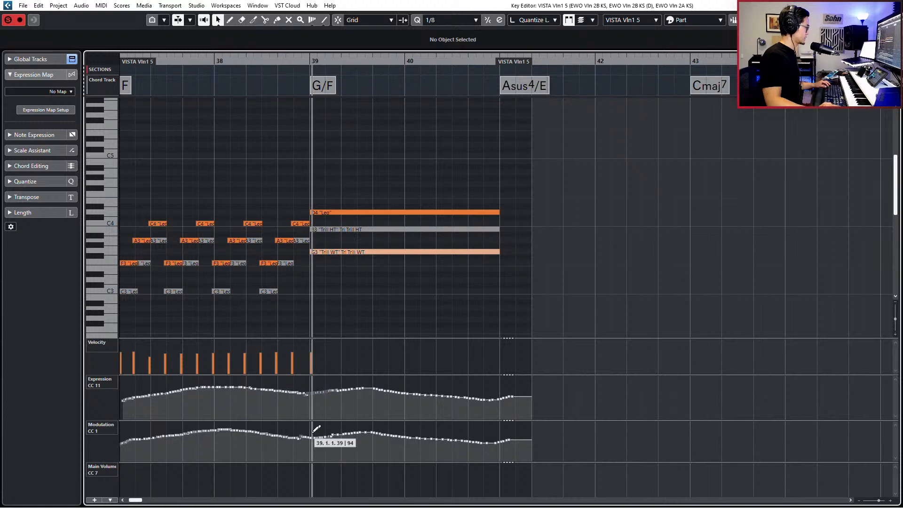
Record new expression and modulation curves for the EWO Vln 2B KS, 2B KS (D) and 2A KS parts through bar 40
key(Down)
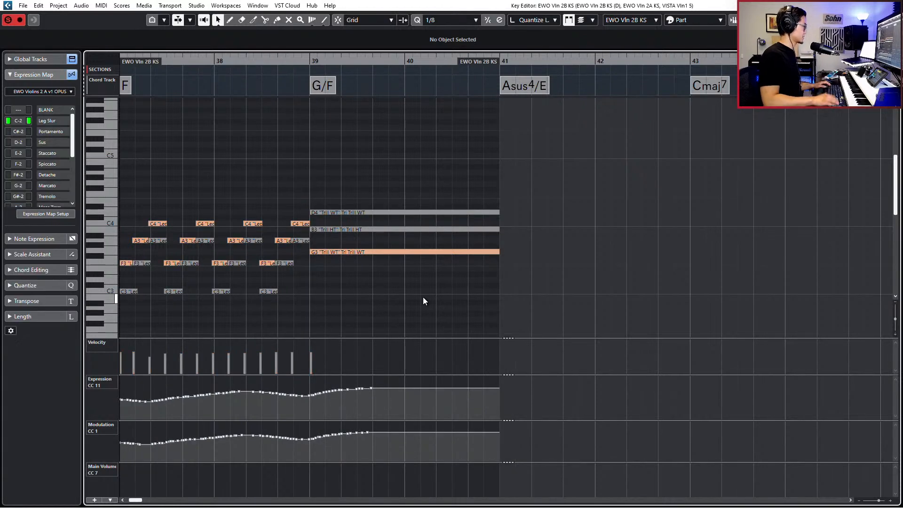
key(space)
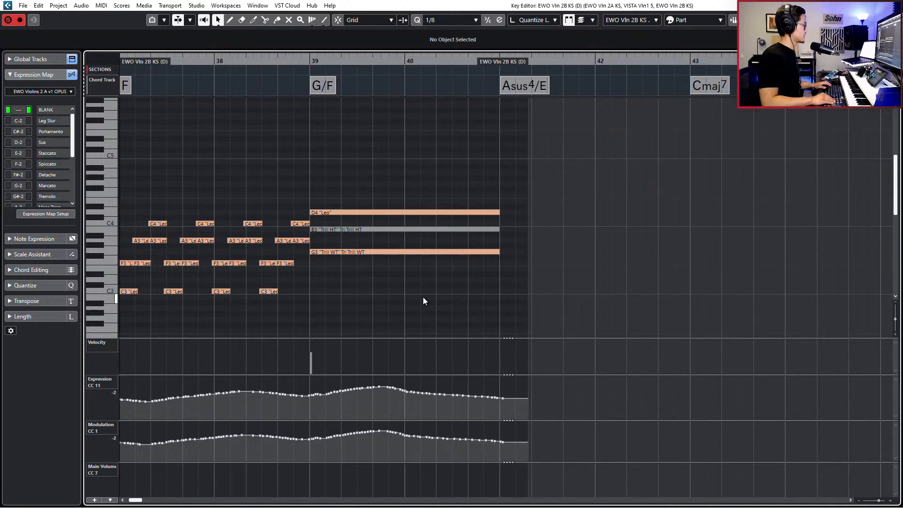
key(Down)
key(space)
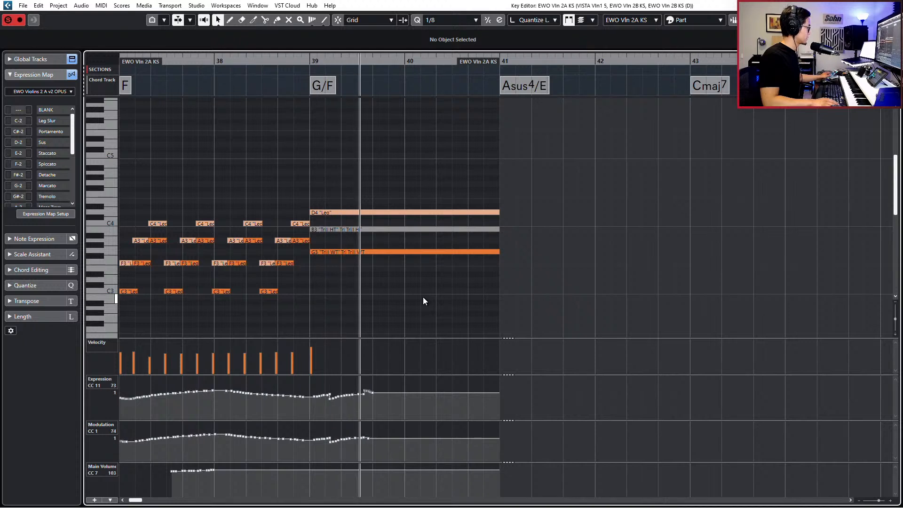
key(space)
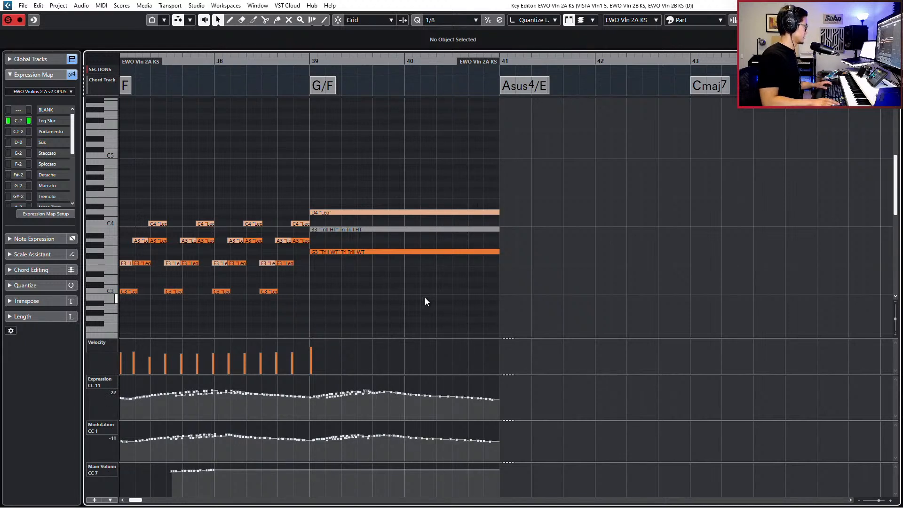
key(space)
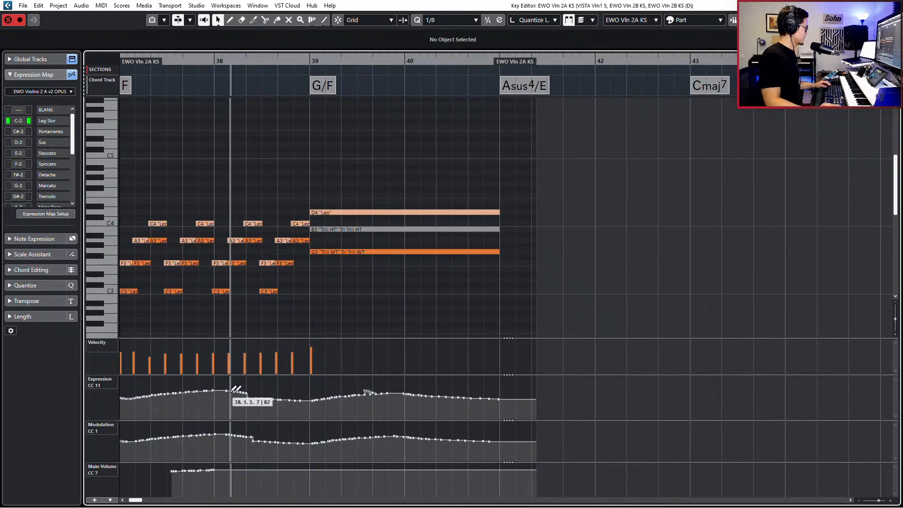
Redraw the EWO Vln 2A KS expression and modulation curves to fall smoothly through bar 38, and tidy the expression in bar 39
drag(233, 391, 277, 396)
mouse_move(254, 429)
mouse_down()
mouse_move(248, 433)
mouse_move(273, 439)
mouse_up()
drag(376, 392, 359, 394)
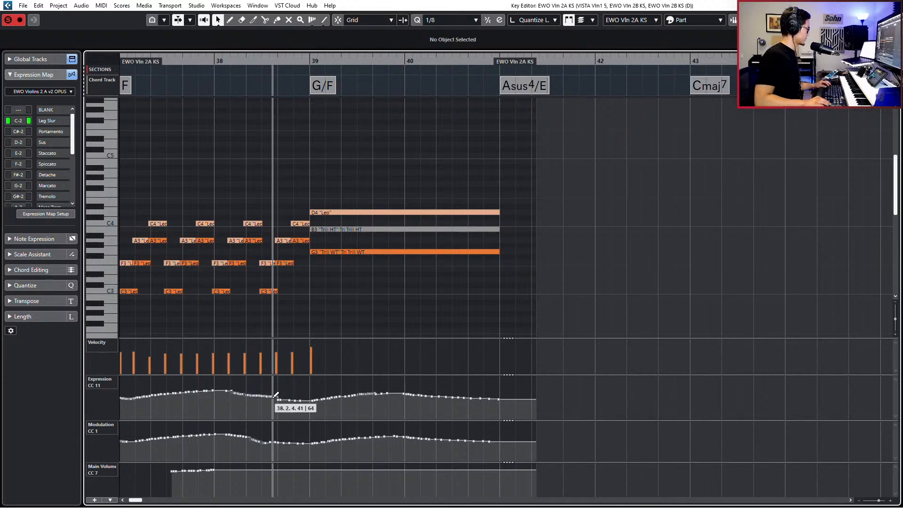
key(alt+1)
drag(262, 431, 307, 448)
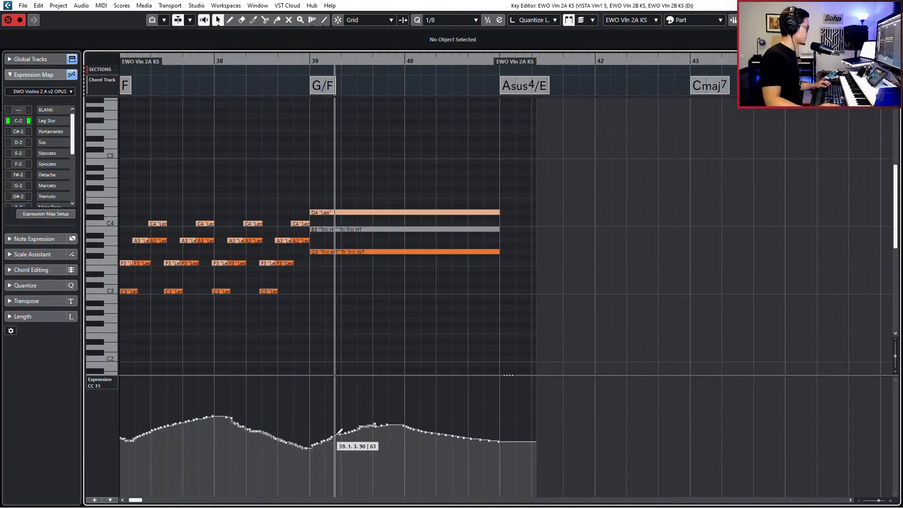
key(alt+2)
drag(245, 418, 276, 442)
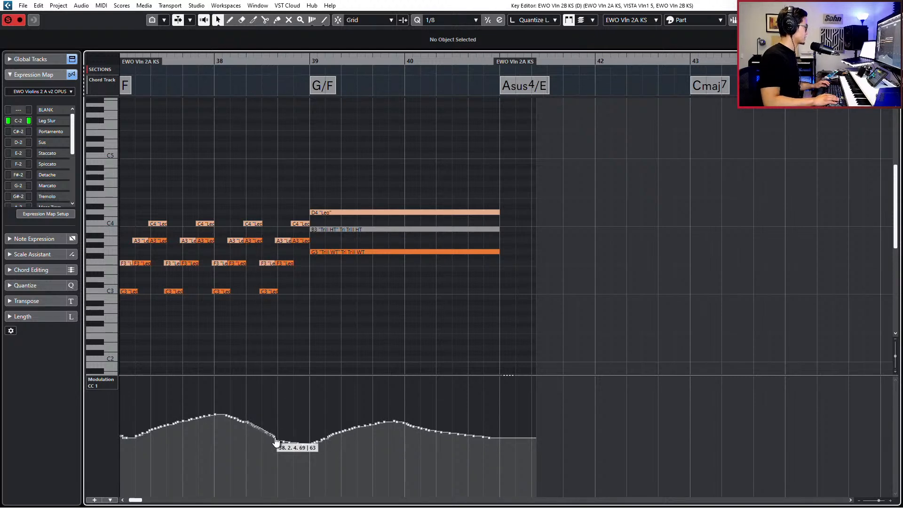
key(ctrl+Tab)
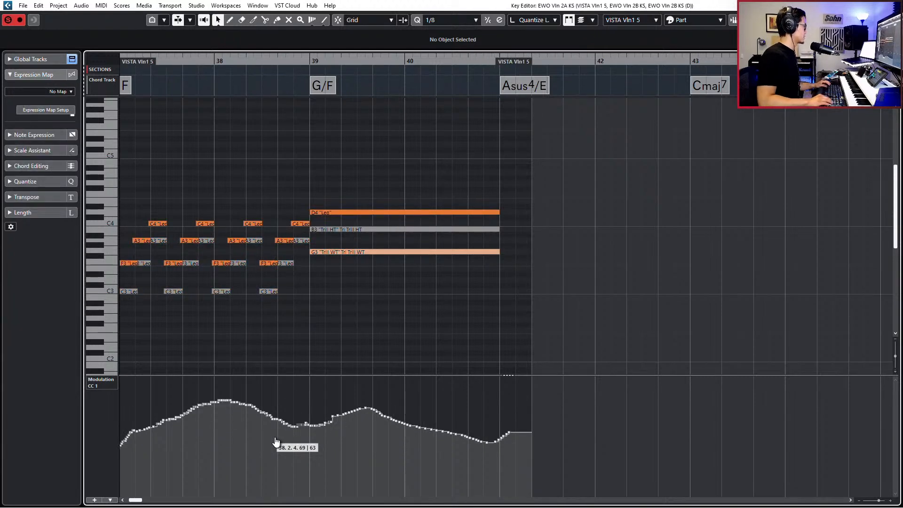
key(ctrl+Tab)
key(alt+1)
Return to the project and extend the four violin parts from bar 41 to about bar 46.3
key(Return)
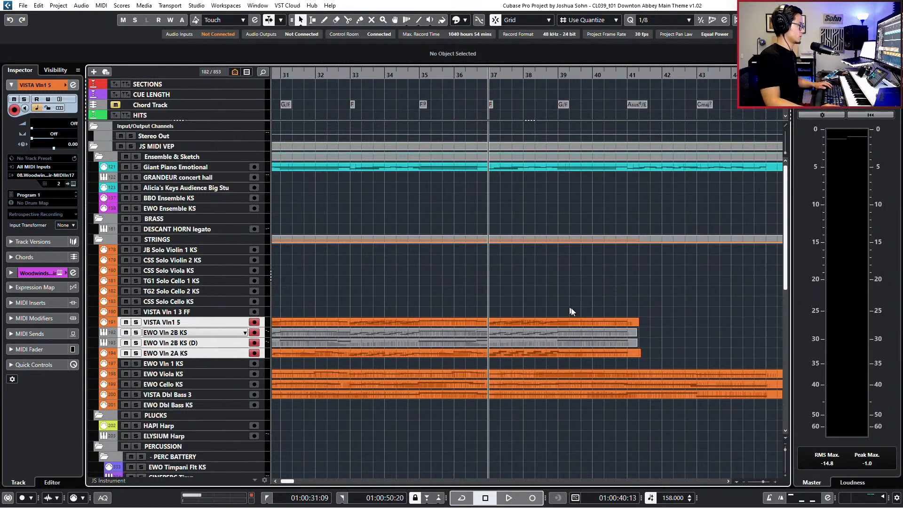
scroll(565, 310, right, 3)
drag(486, 291, 675, 356)
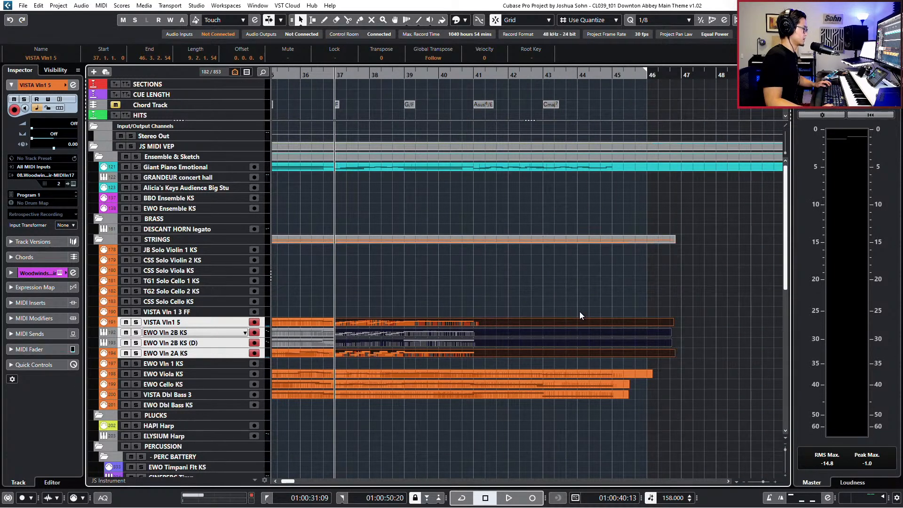
click(507, 353)
double_click(507, 354)
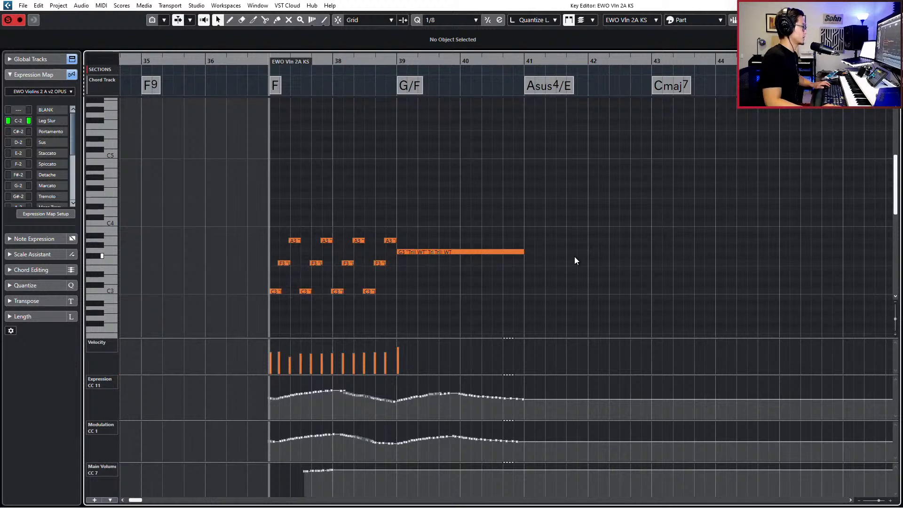
scroll(574, 256, down, 1)
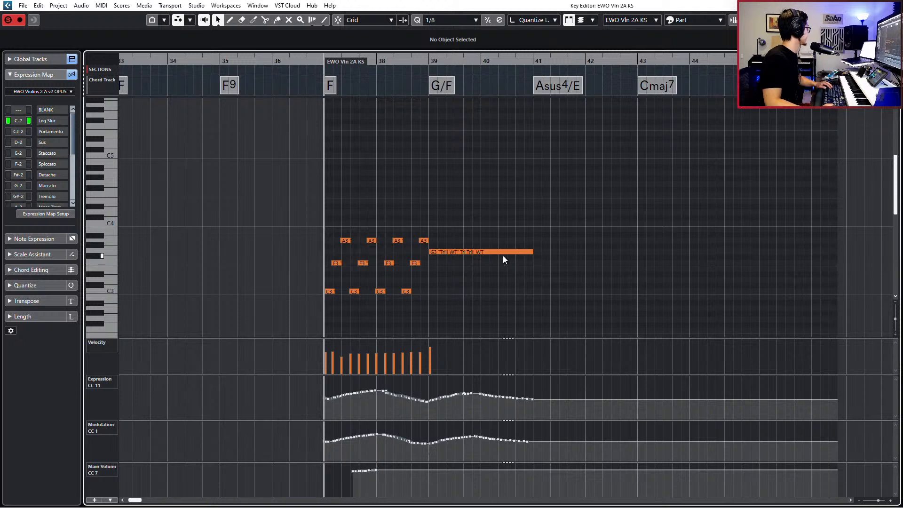
key(Escape)
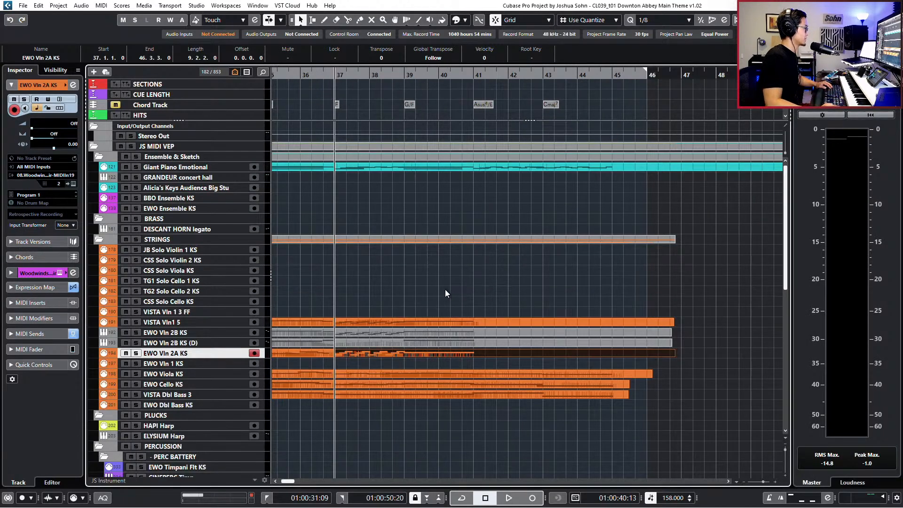
Open the four violin parts together and set the held B3 and G3 notes from bar 39 to the Leg articulation
drag(446, 349, 451, 357)
key(Return)
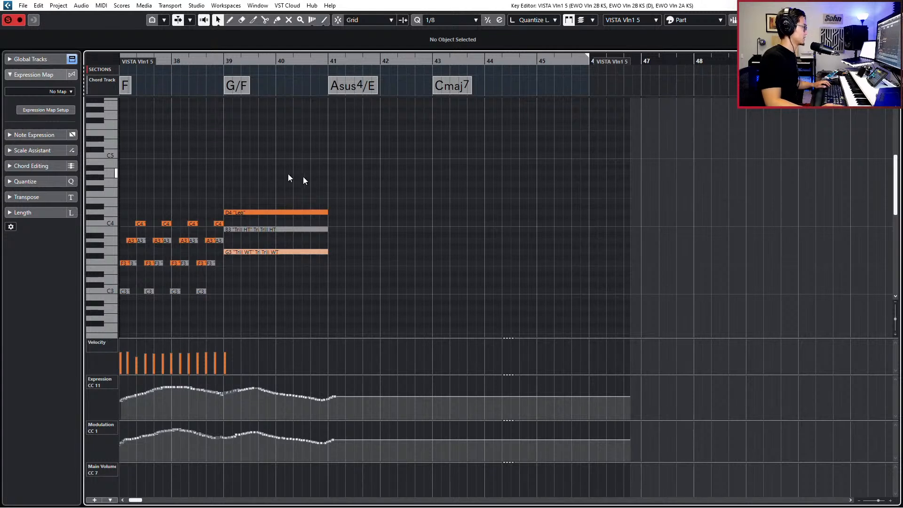
click(286, 229)
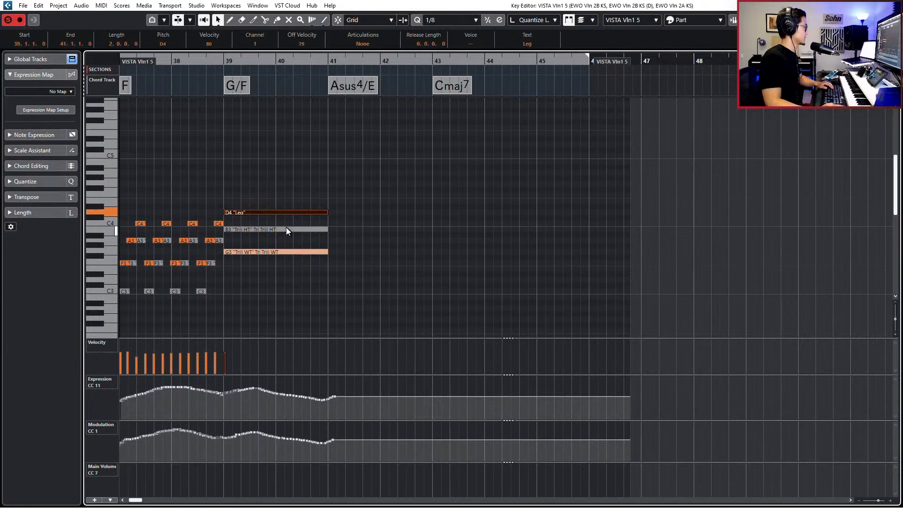
click(372, 47)
click(368, 56)
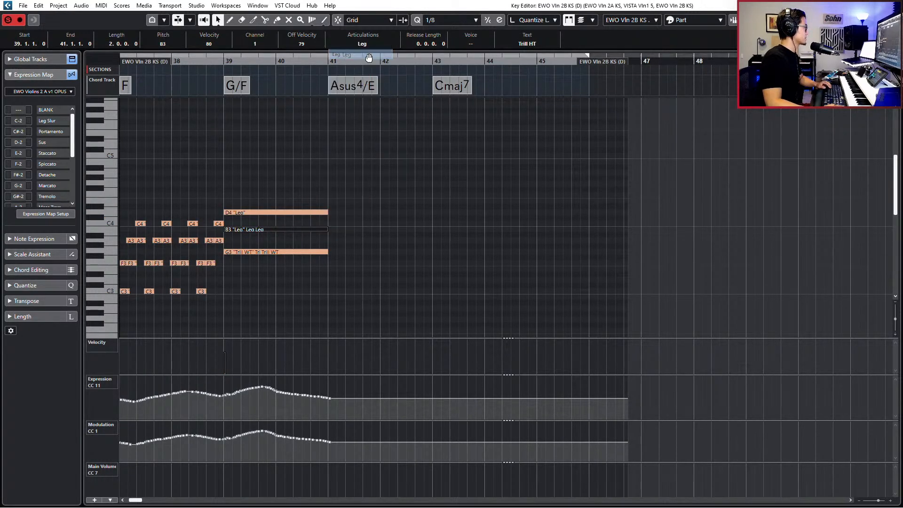
drag(327, 160, 308, 271)
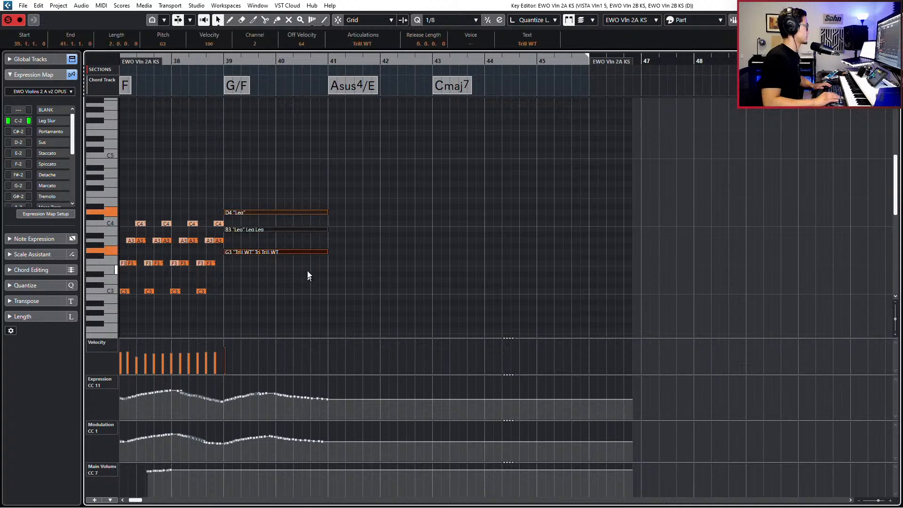
click(378, 43)
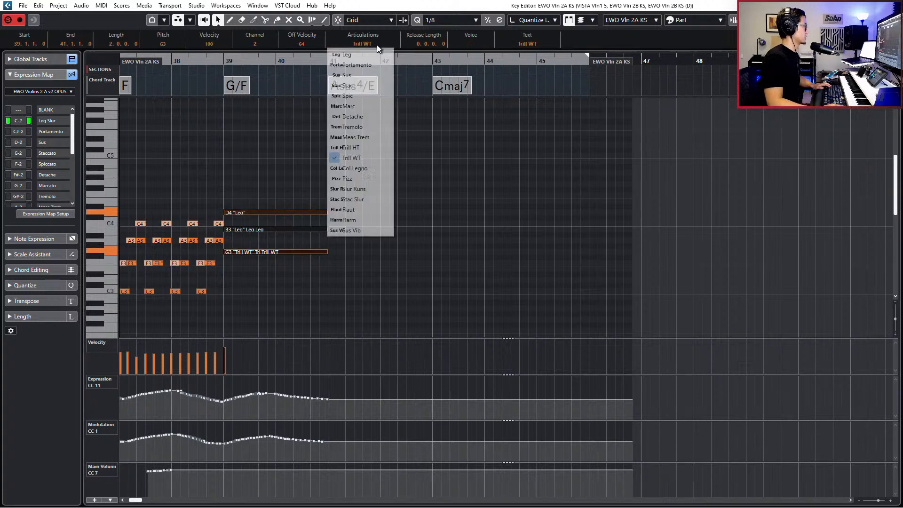
click(374, 50)
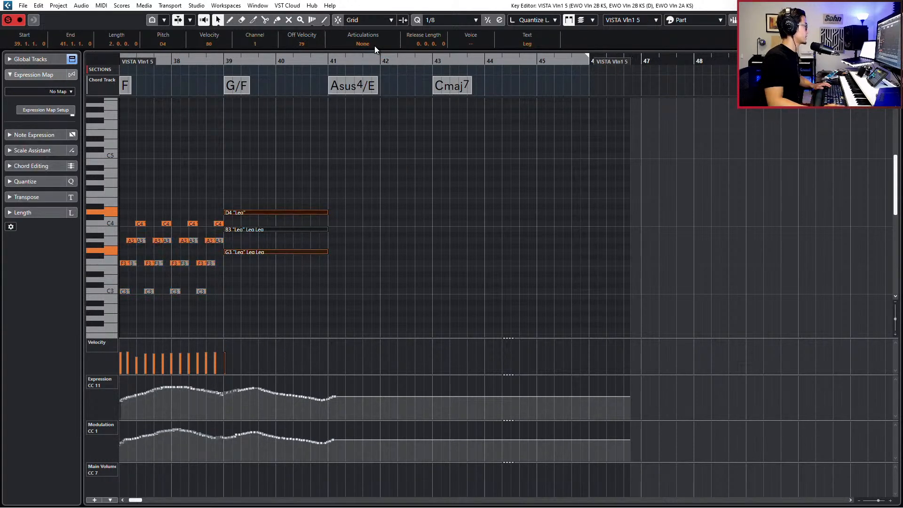
Set the held D4 from bar 39 in the EWO Vln 2B KS part to the Leg articulation and audition it
click(412, 171)
key(space)
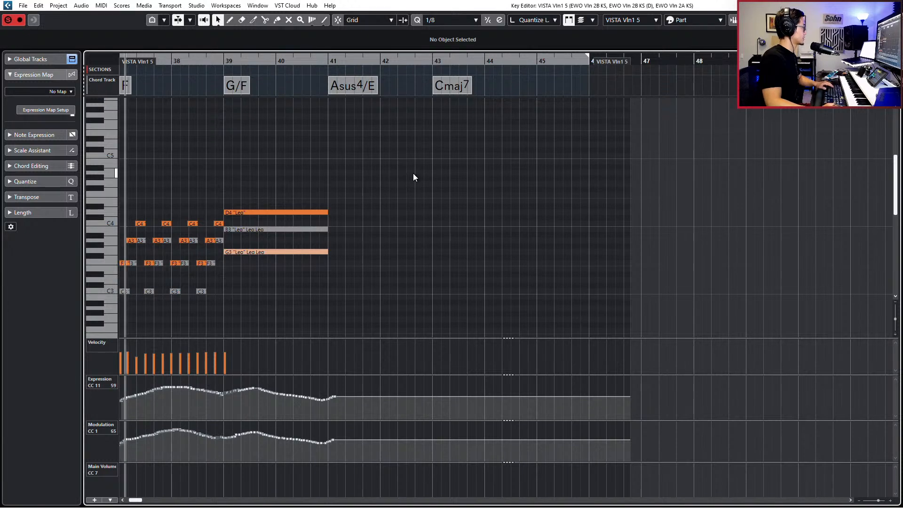
key(Down)
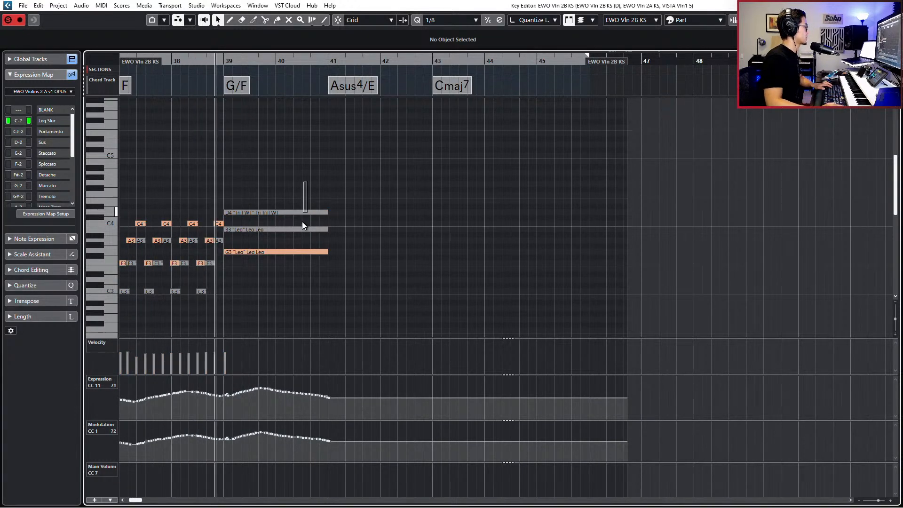
click(305, 212)
click(362, 43)
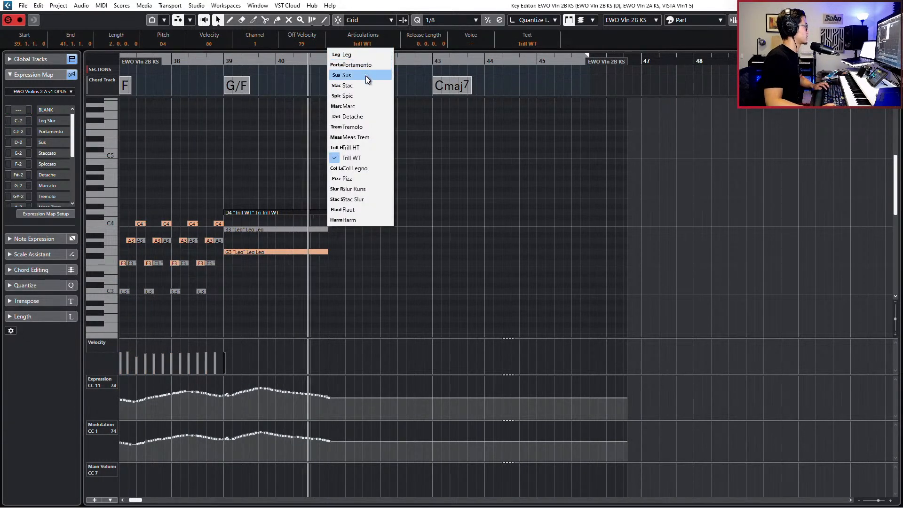
click(365, 55)
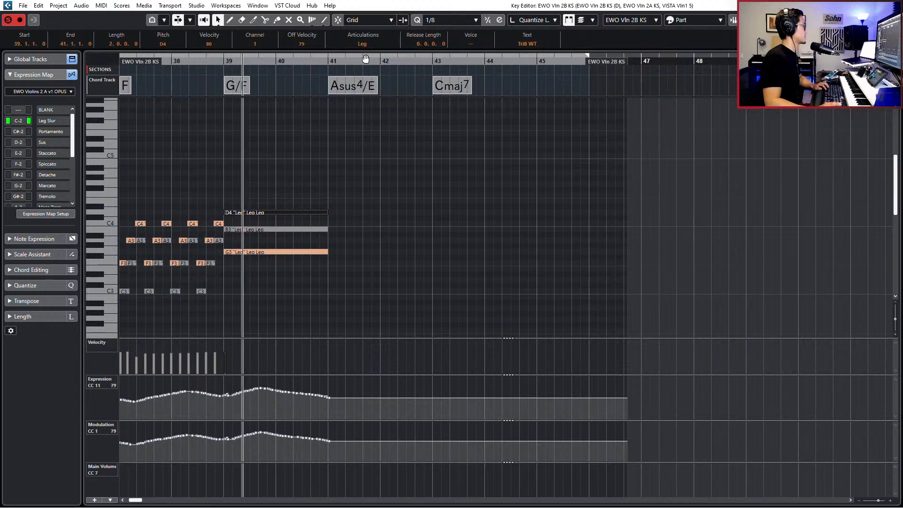
key(space)
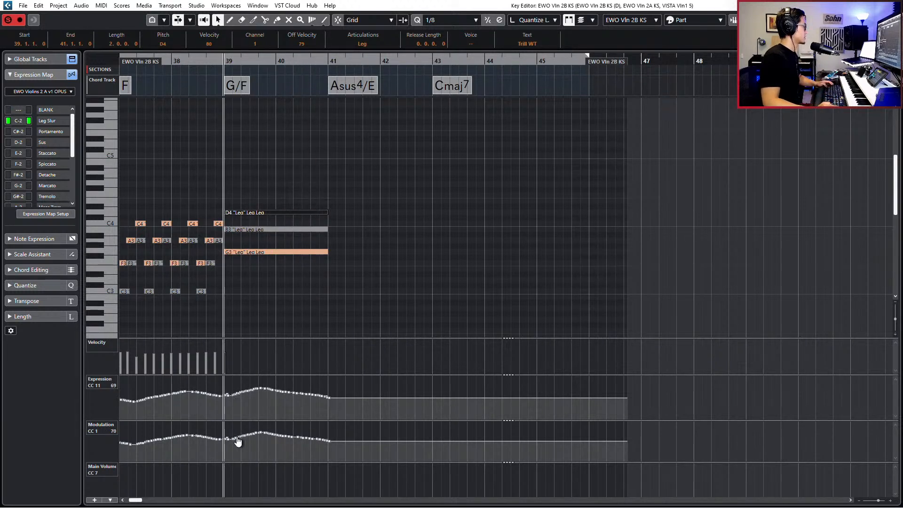
Redraw the EWO Vln 2B KS modulation curve through bars 39 and 40
click(220, 445)
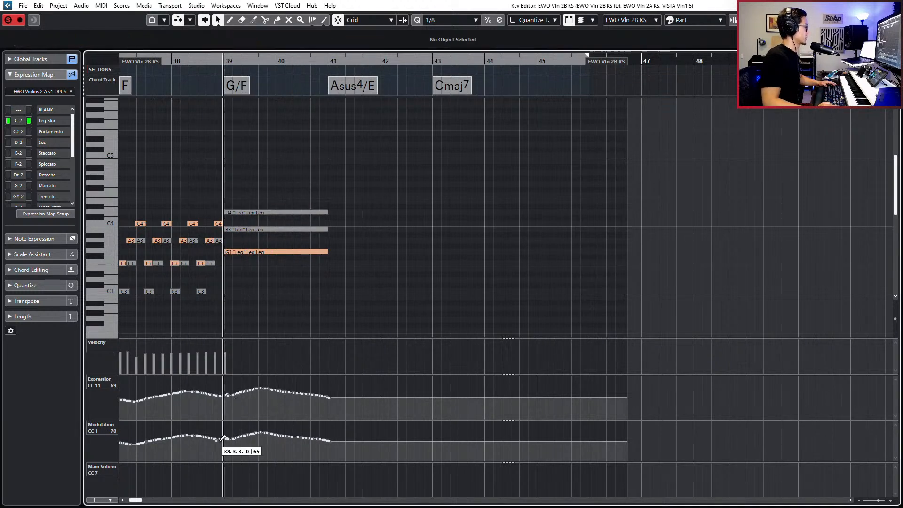
mouse_move(230, 437)
mouse_down()
mouse_move(259, 429)
mouse_move(222, 439)
mouse_move(275, 424)
mouse_move(325, 439)
mouse_up()
key(Page_Down)
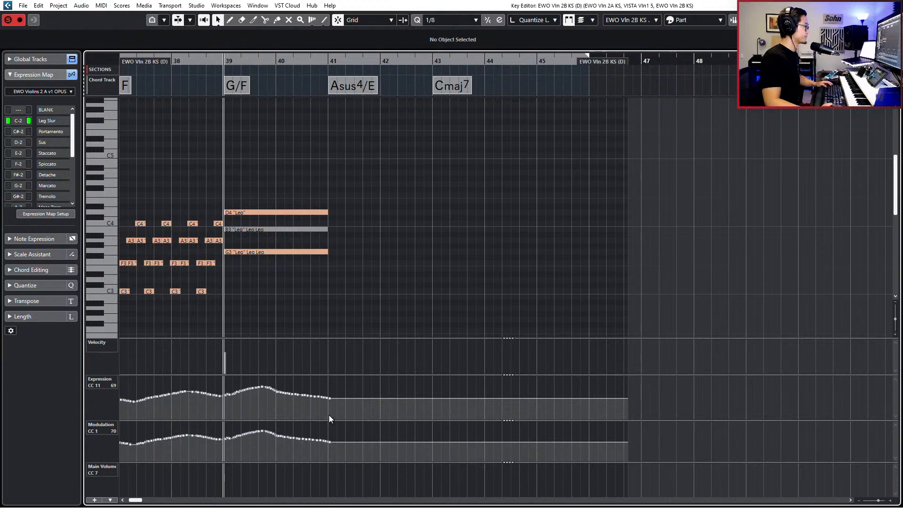
Redraw the EWO Vln 2A KS modulation with a higher swell through bars 39 and 40, and audition it
key(Page_Down)
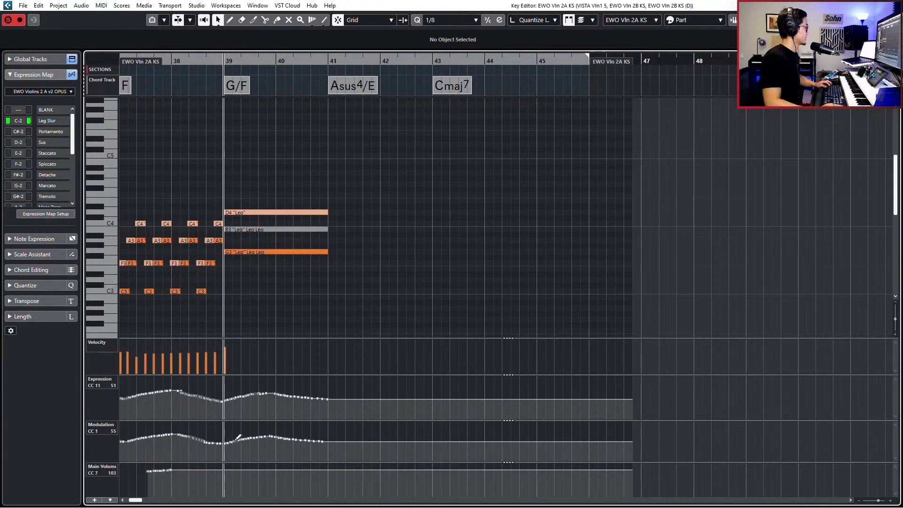
mouse_move(229, 440)
mouse_down()
mouse_move(264, 424)
mouse_move(329, 436)
mouse_up()
key(space)
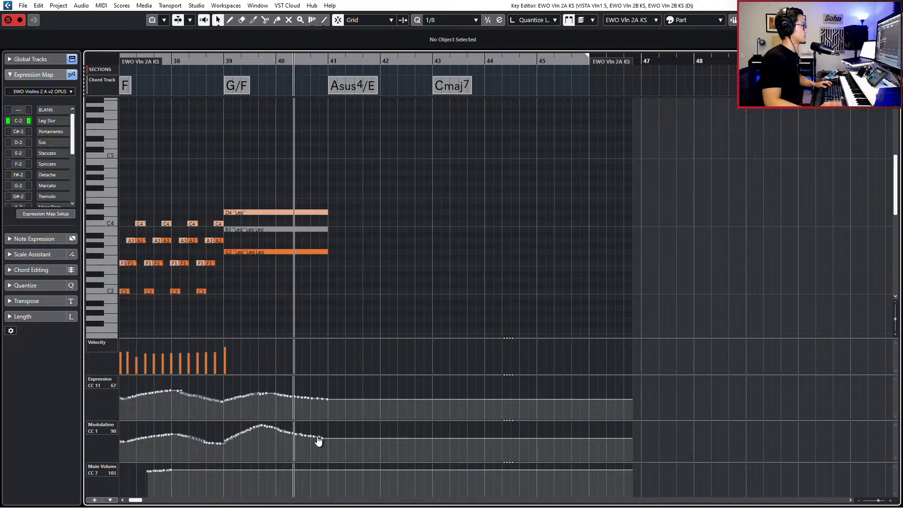
key(space)
key(Page_Down)
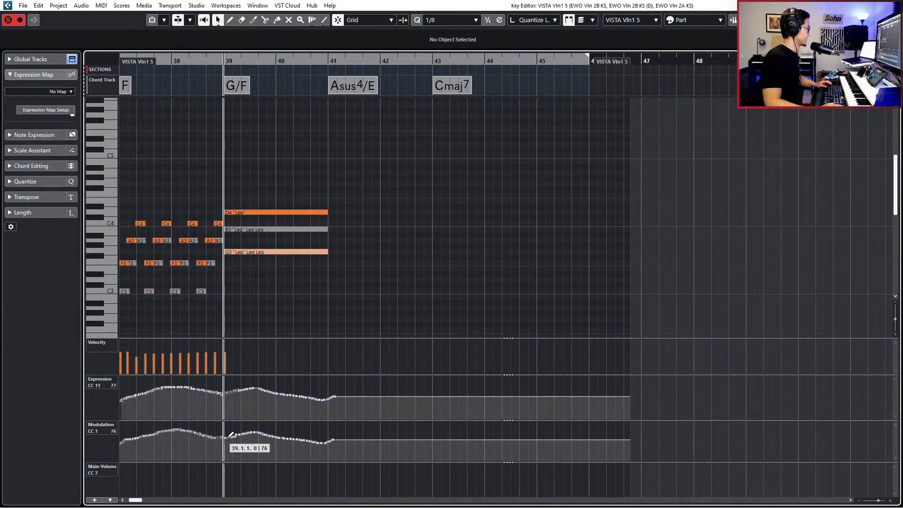
Redraw the VISTA Vln1 5 modulation swell over bars 39 and 40, and delete the stray controller points around bar 41
mouse_move(230, 435)
mouse_down()
mouse_move(259, 429)
mouse_move(328, 438)
mouse_up()
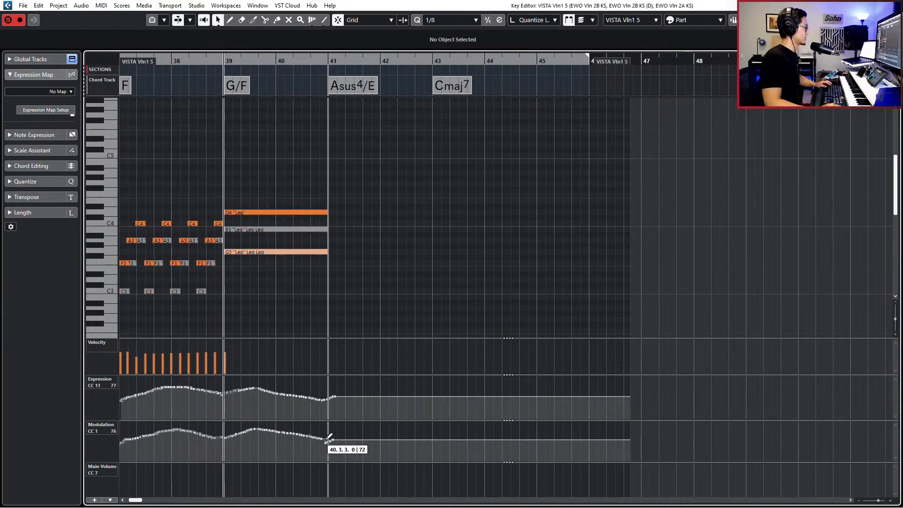
key(space)
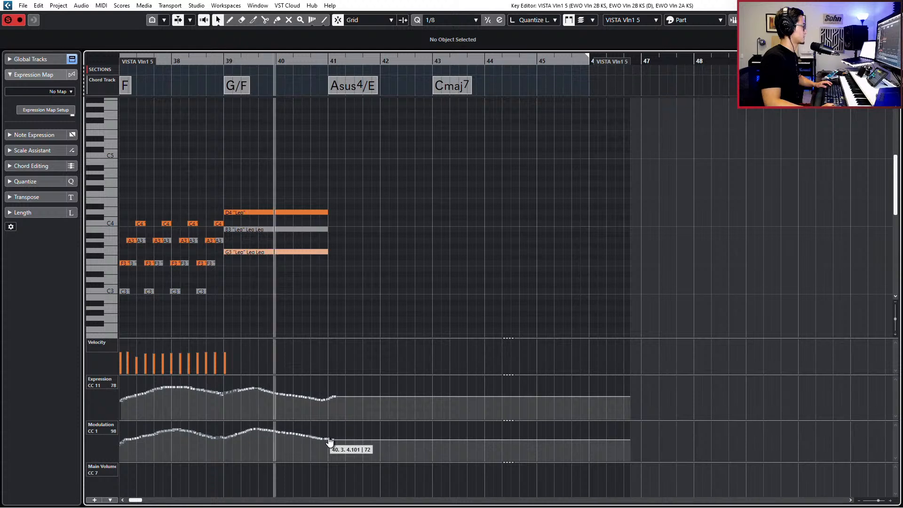
key(space)
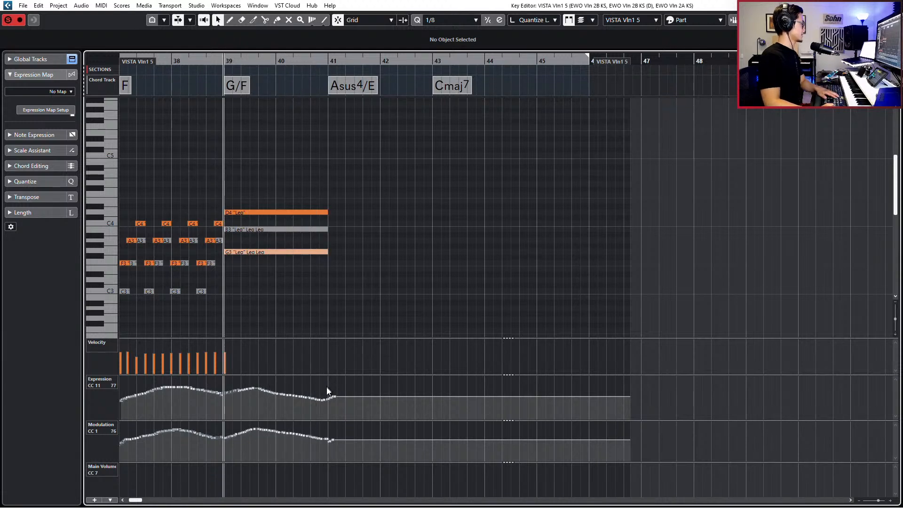
key(Delete)
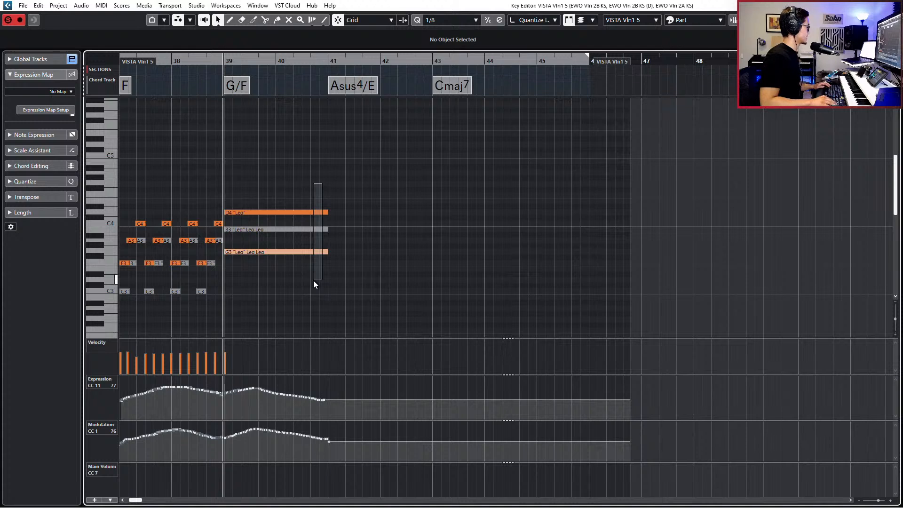
Duplicate the three held notes from bar 39 to bar 41, lowering the copied B3 to A3 and G3 to E3, and audition them
drag(313, 281, 313, 280)
key(alt+d)
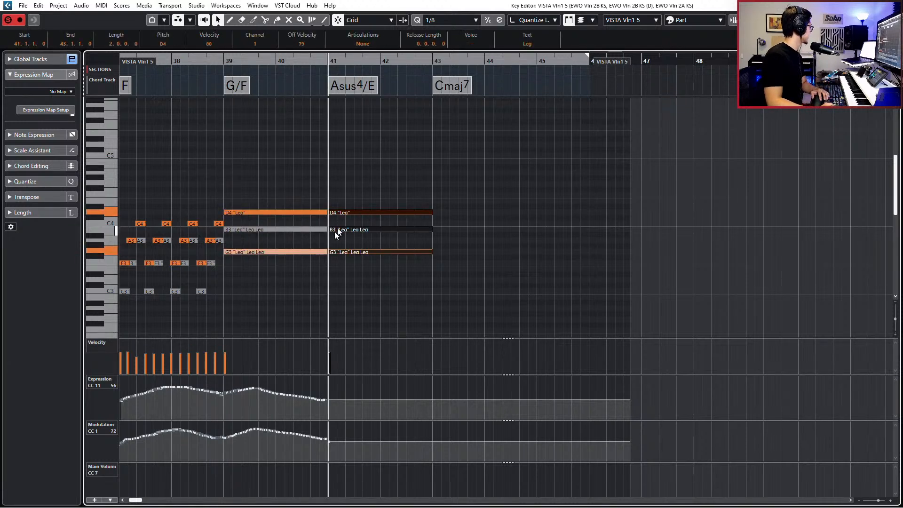
click(353, 212)
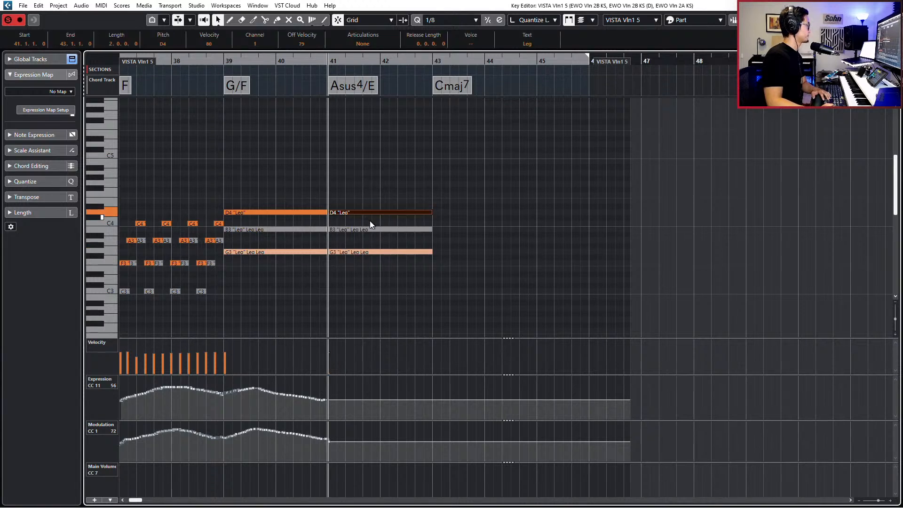
drag(370, 228, 369, 251)
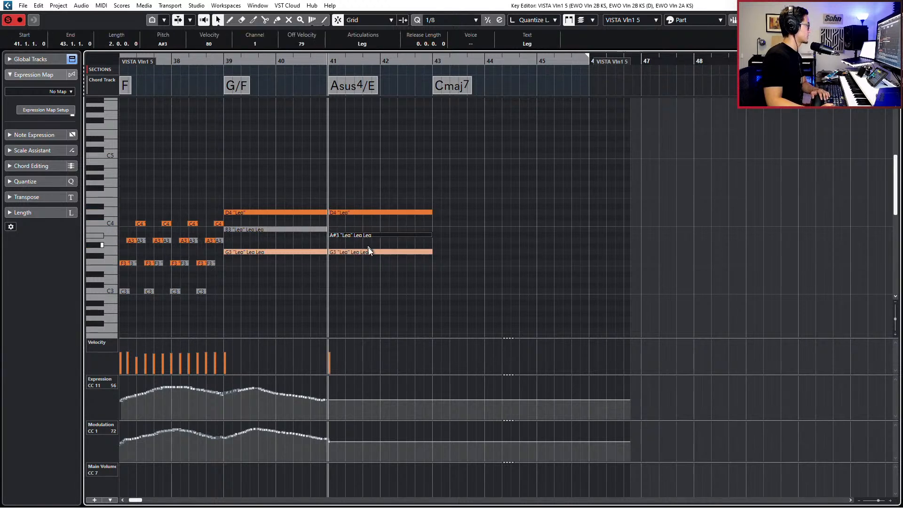
key(Down)
click(368, 252)
key(Down)
key(Down)
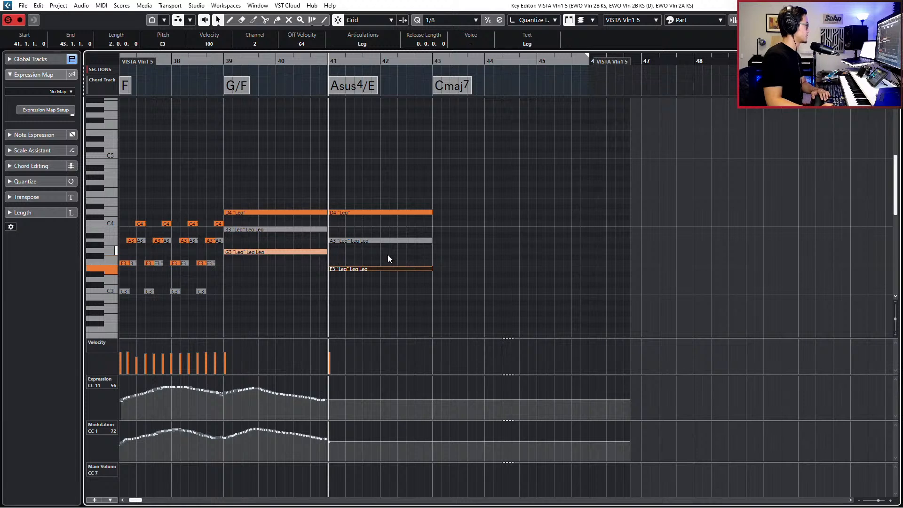
key(space)
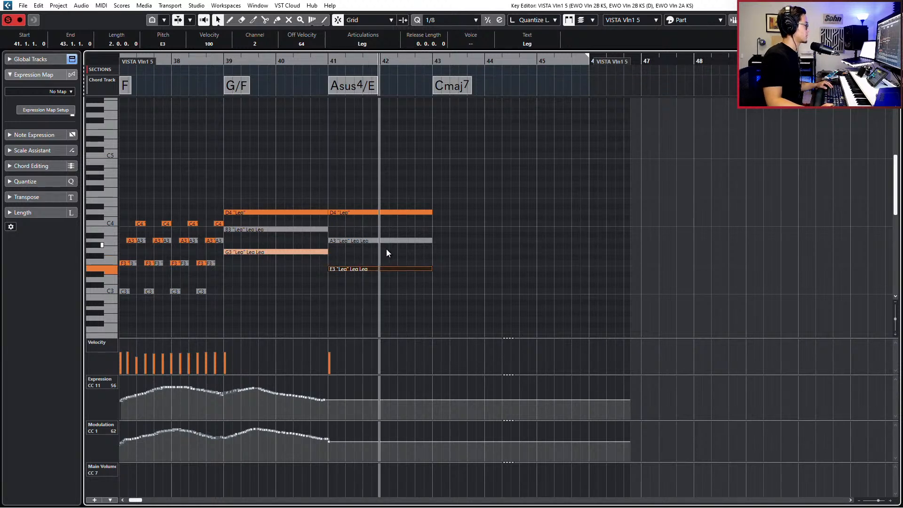
key(space)
Copy the three held notes from bar 41 to bar 43 and lower the copied D4 to C4
drag(376, 180, 380, 287)
key(ctrl+c)
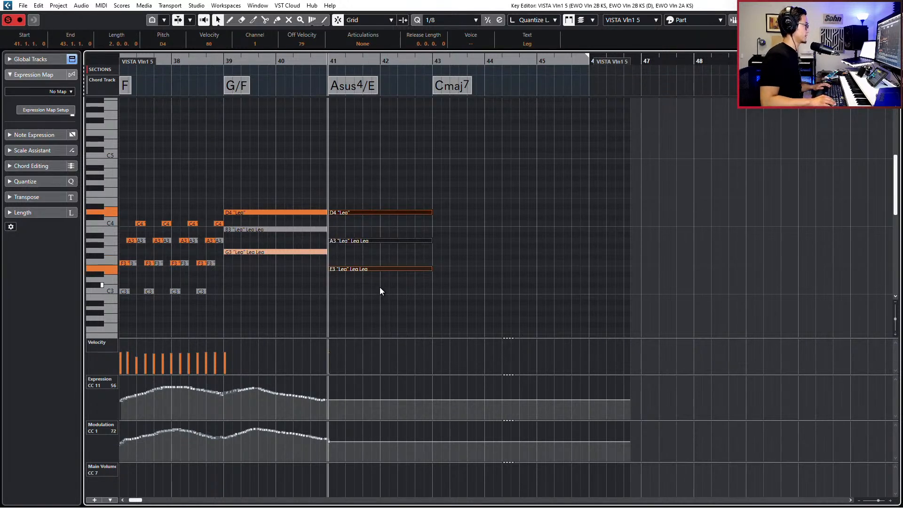
key(n)
key(ctrl+v)
click(472, 212)
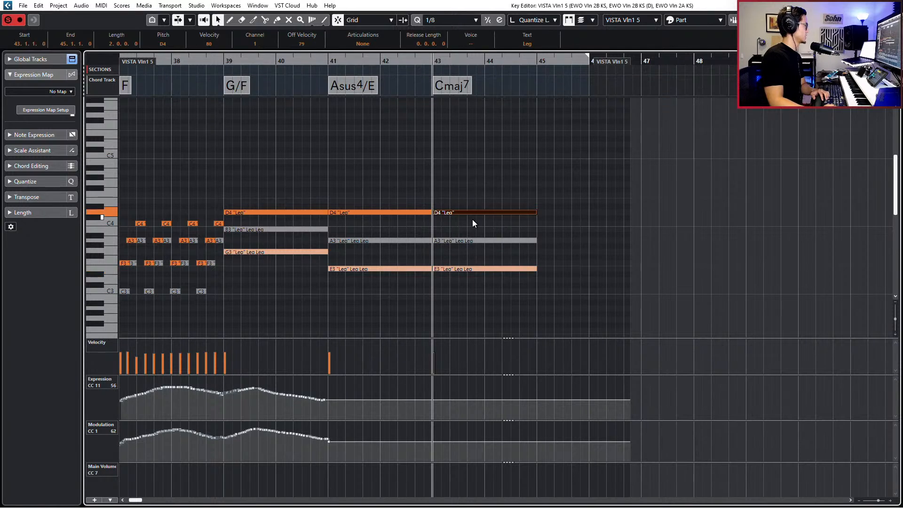
key(Down)
key(Down)
click(469, 239)
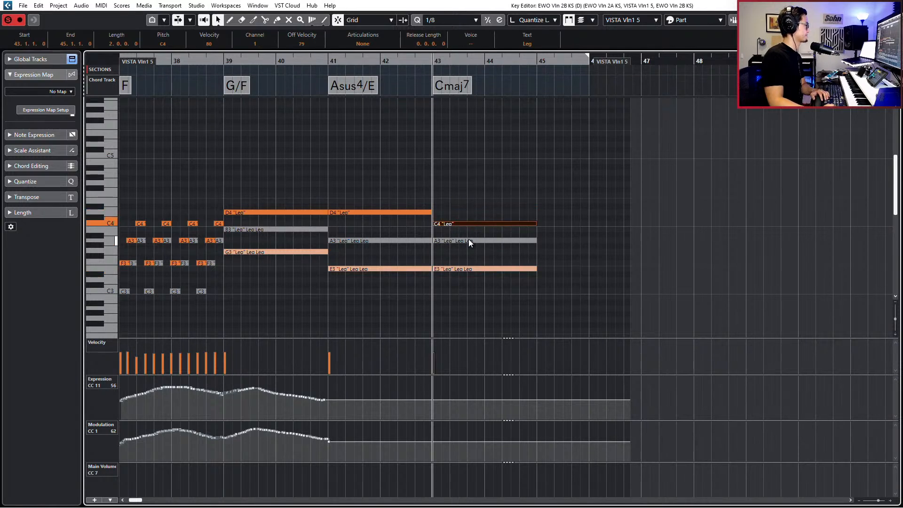
click(477, 239)
click(486, 202)
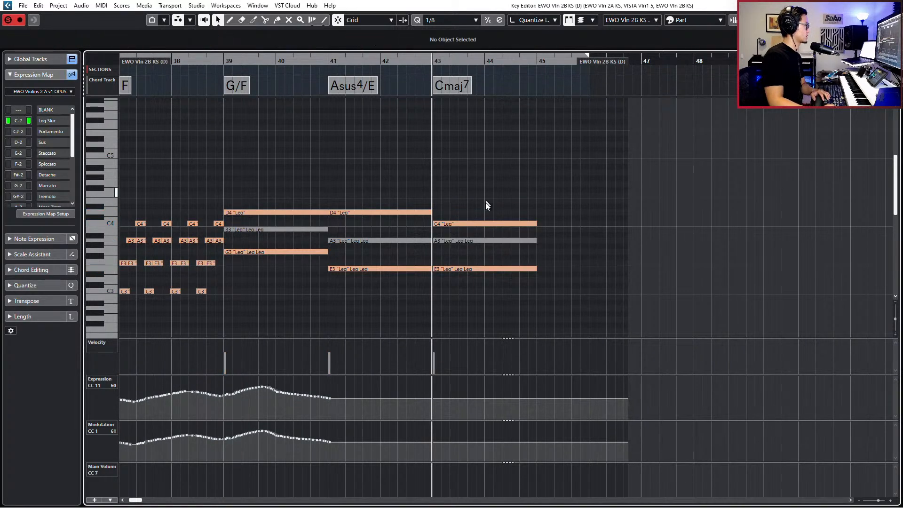
click(484, 224)
key(Up)
key(Up)
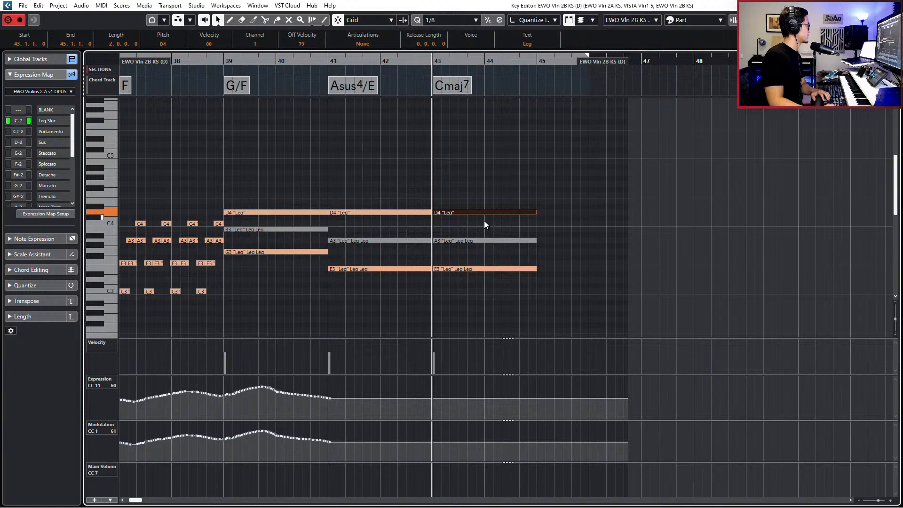
key(Up)
key(Down)
key(Down)
key(Down)
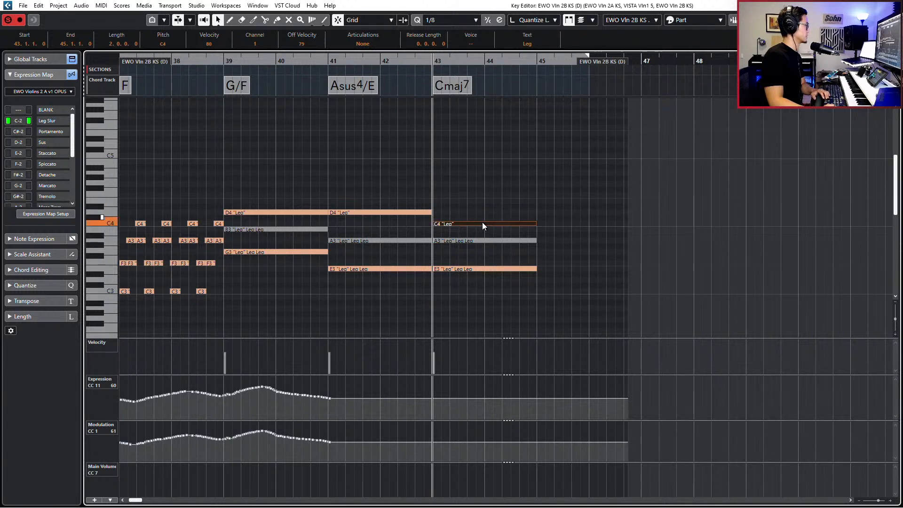
Lower the held A3 from bar 43 to G3 and the C4 above it to B3, and audition the chord
click(472, 240)
key(Down)
key(Down)
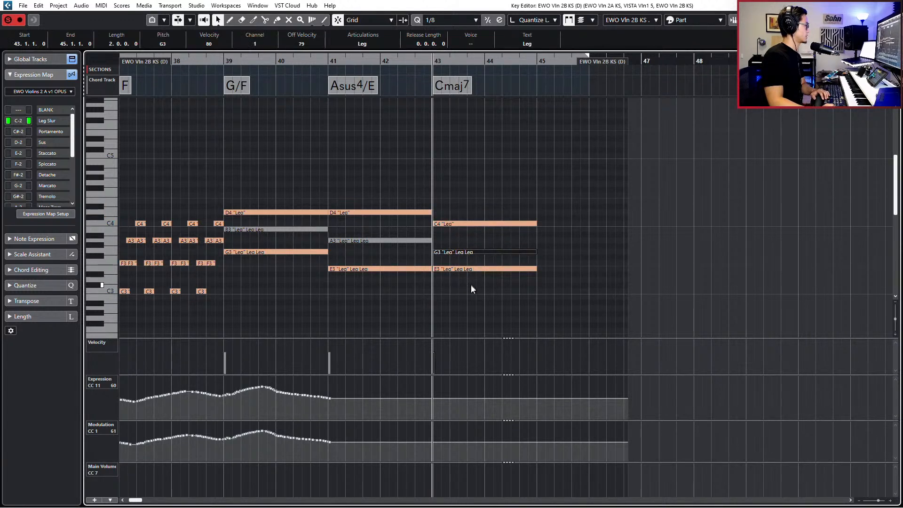
click(475, 268)
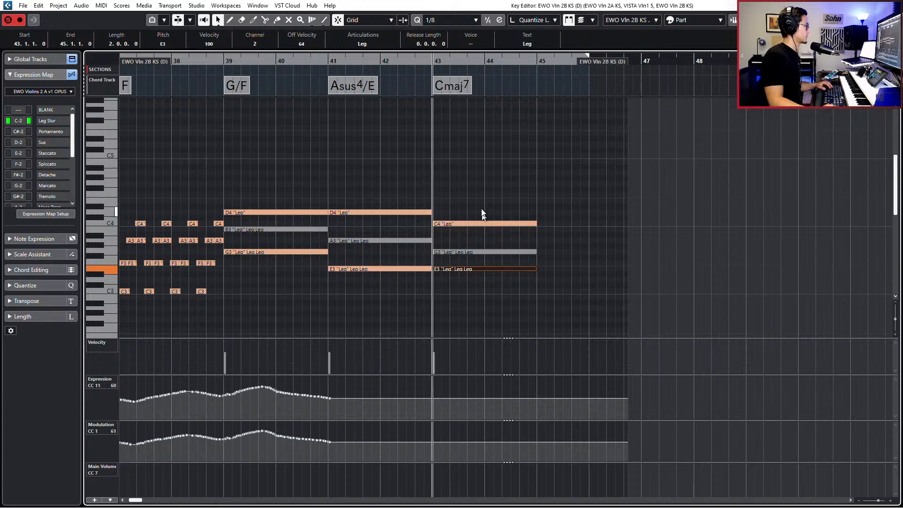
drag(481, 224, 483, 234)
key(Up)
key(space)
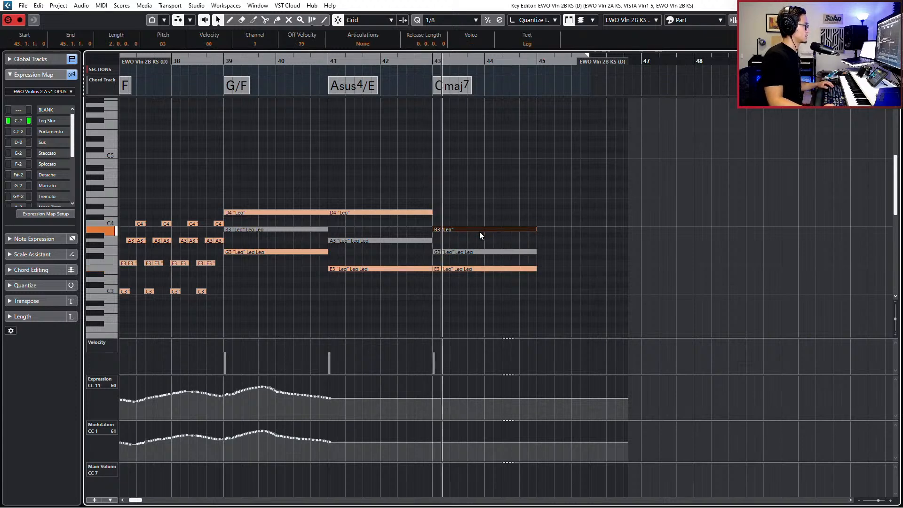
key(KP_Subtract)
key(KP_Subtract)
key(KP_Subtract)
key(KP_Subtract)
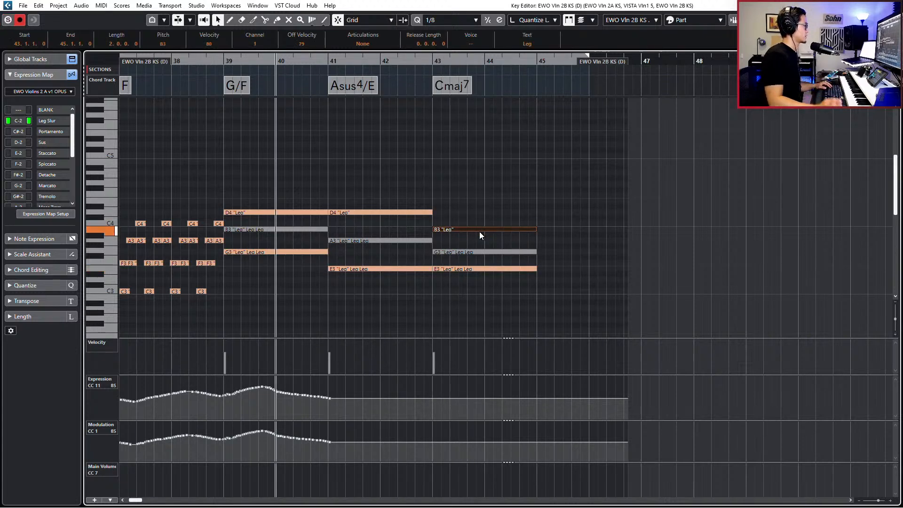
Try the lowest violin note of the Cmaj7 chord at C3 instead of E3 and audition it
key(s)
drag(482, 306, 482, 259)
key(Down)
key(Down)
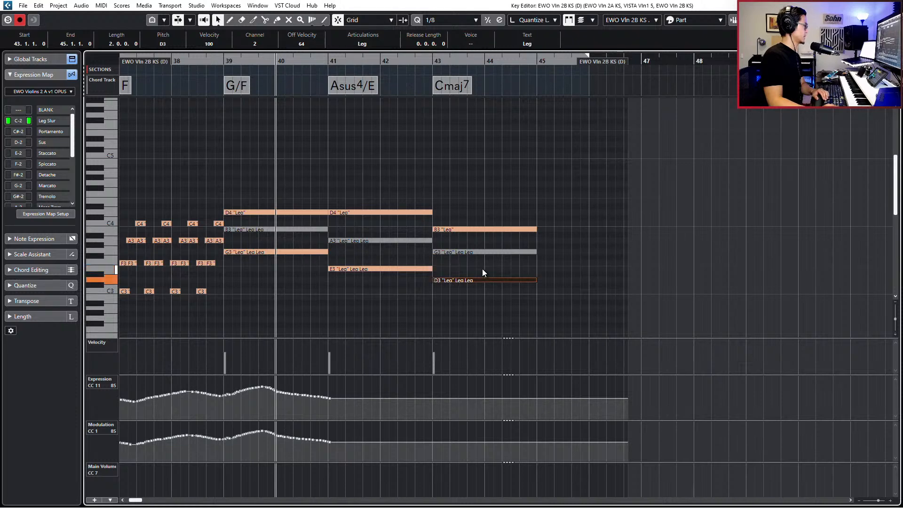
key(Down)
key(Down)
key(space)
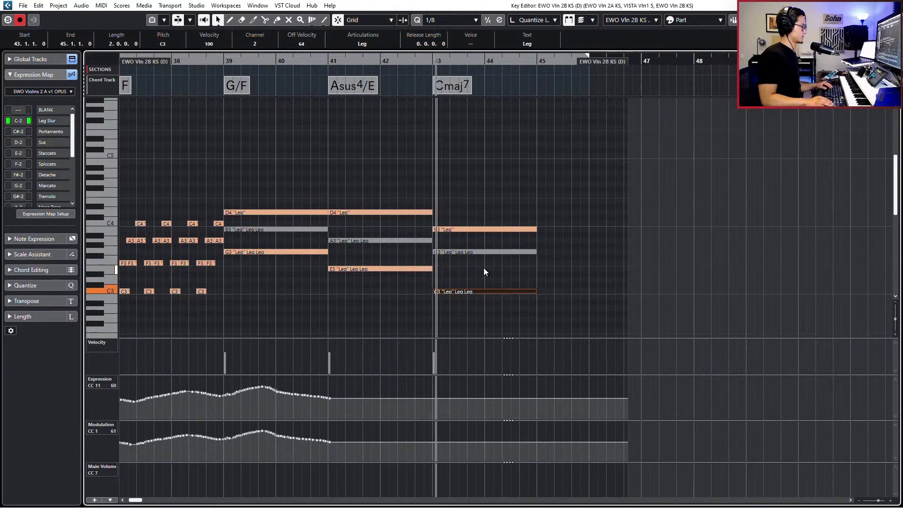
key(space)
Return to the project and open the violin parts together with the viola, cello and remaining lower string parts
key(Return)
drag(654, 301, 598, 403)
key(Return)
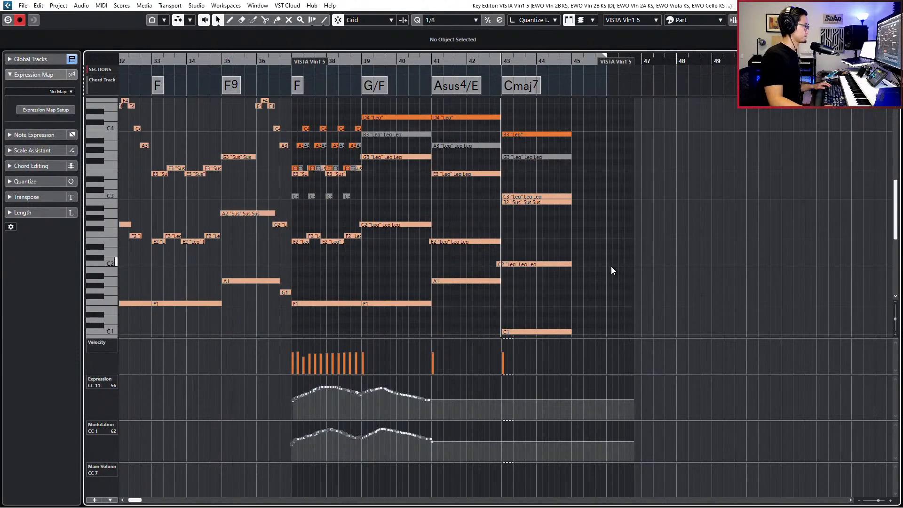
Raise the violin C3 from bar 43 to E3 and audition the chord with the lower strings
click(543, 195)
key(Up)
key(Up)
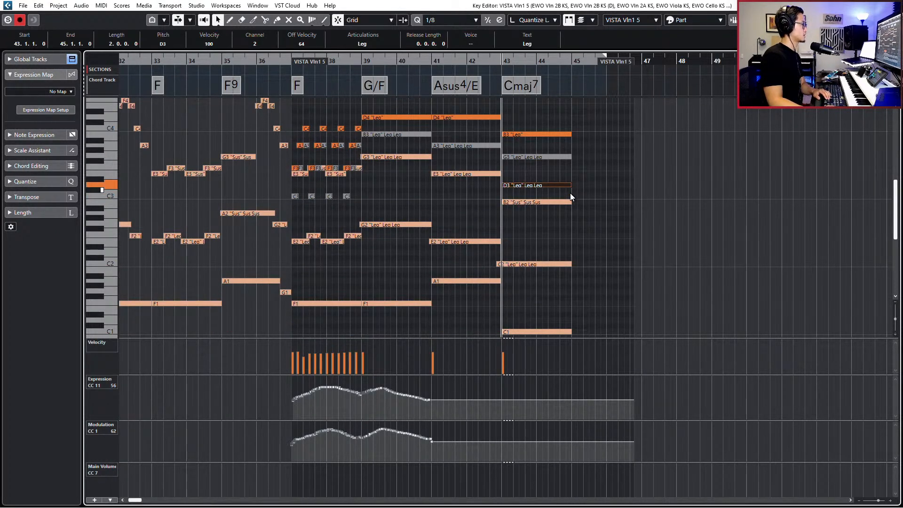
key(Up)
key(Up)
key(space)
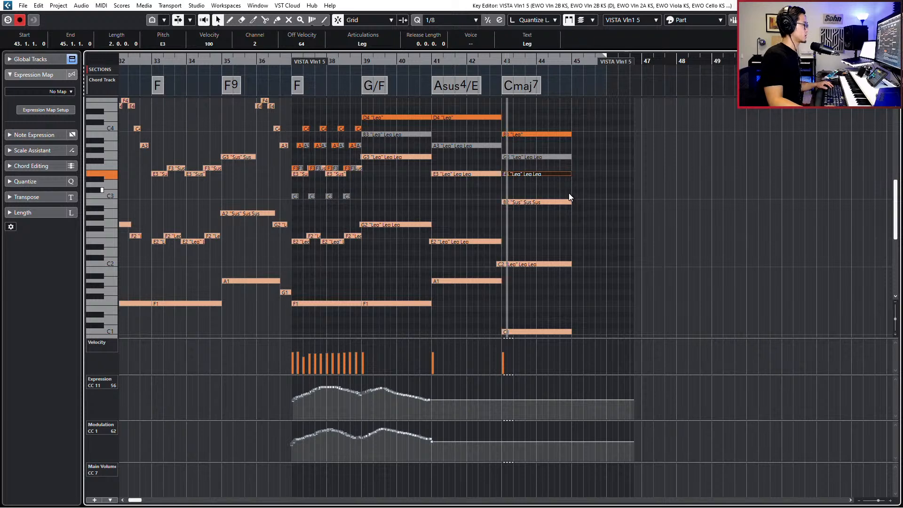
key(space)
ctrl+scroll(526, 227, down, 1)
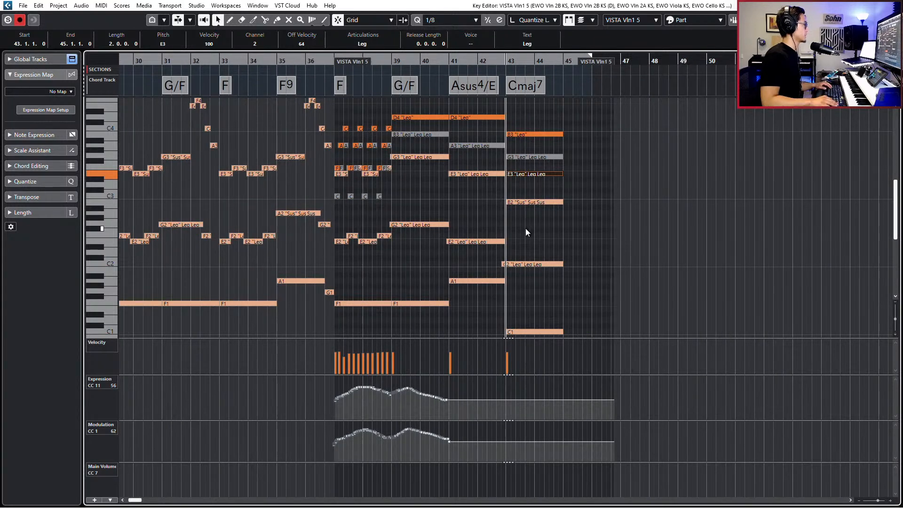
Open the VISTA Vln1 5 part on its own and record modulation and expression swells up to bar 45
key(Return)
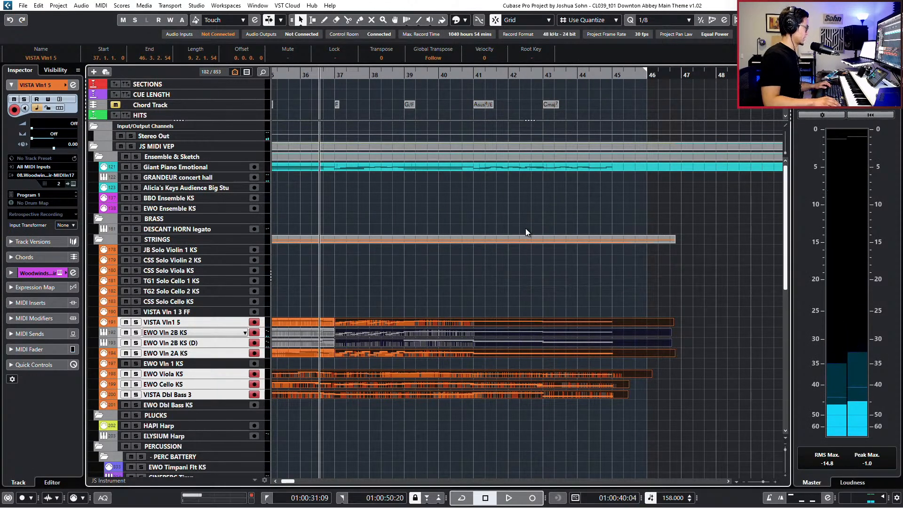
double_click(484, 323)
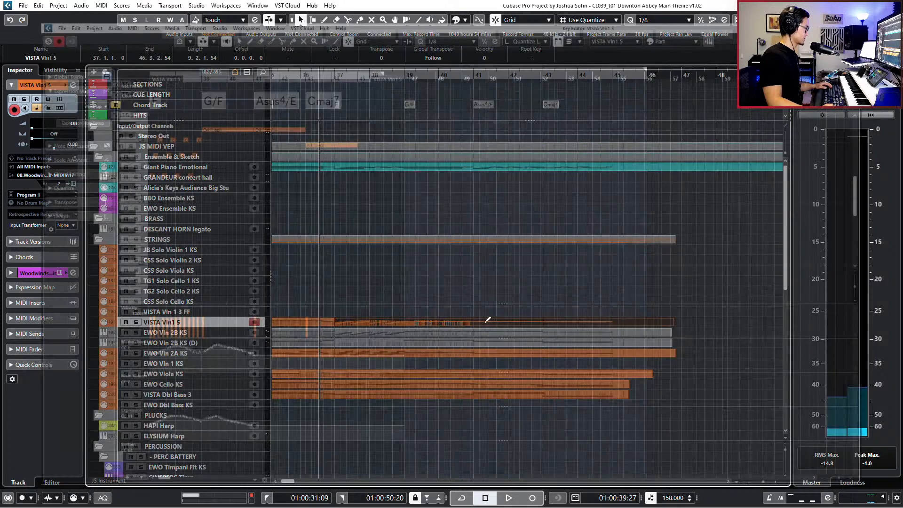
key(space)
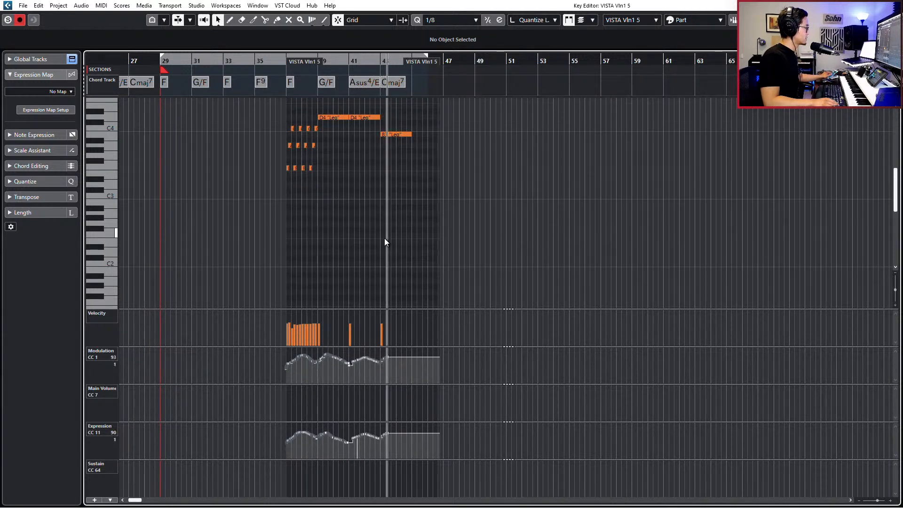
key(space)
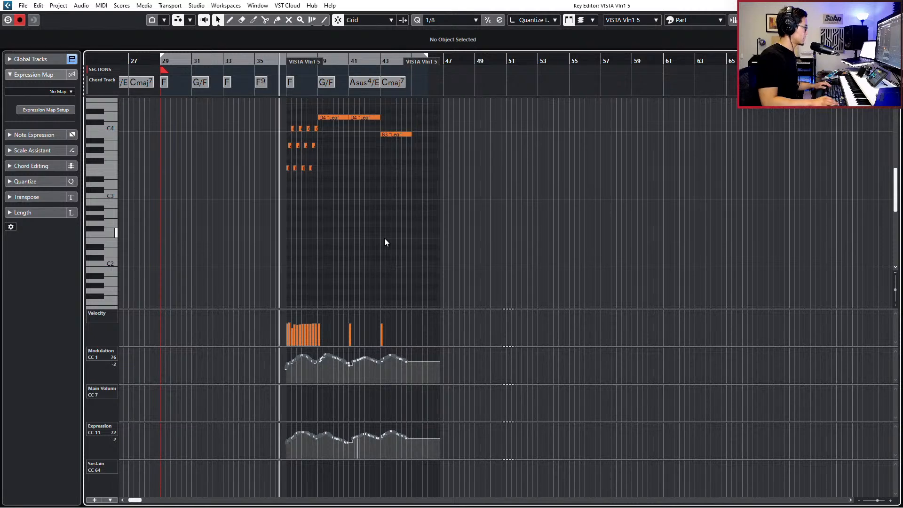
Undo the violin dynamics take and re-record the modulation and expression swells through bar 45
scroll(385, 241, up, 3)
key(KP_Add)
key(KP_Add)
key(KP_Add)
key(KP_Add)
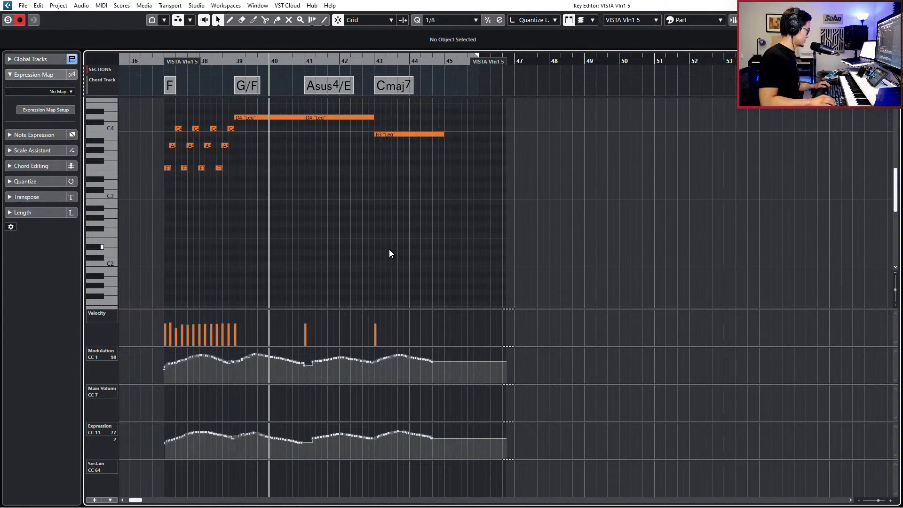
key(KP_Subtract)
key(ctrl+z)
key(KP_Multiply)
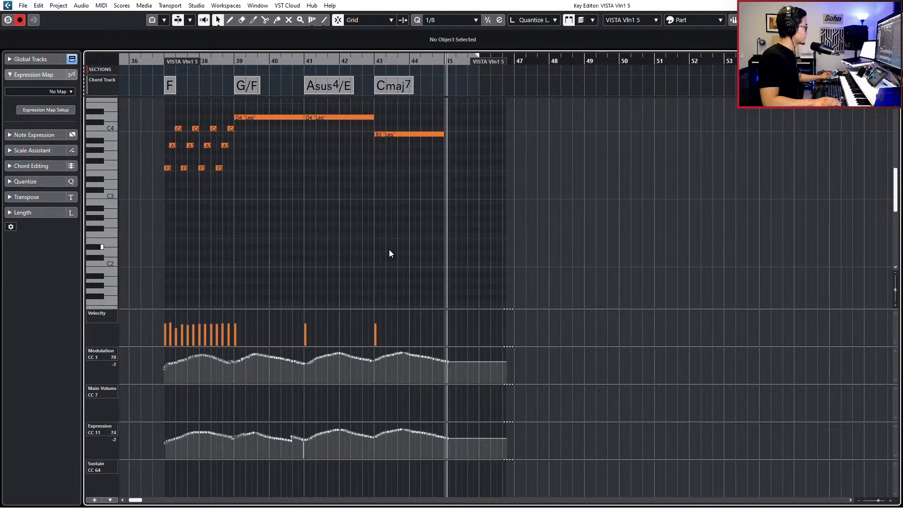
key(space)
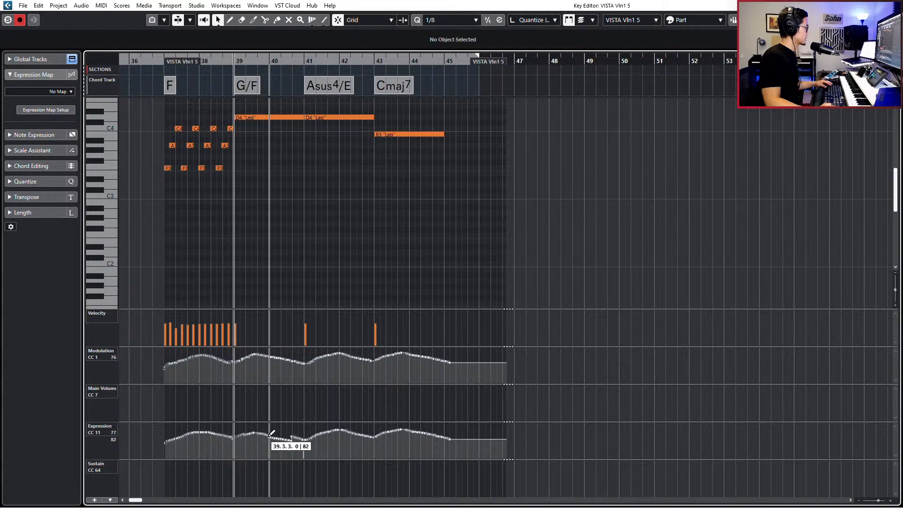
Redraw the expression curve smoothly from about bar 40 to bar 41 with snapping toggled, and return to the project
key(j)
mouse_move(279, 439)
mouse_down()
mouse_move(300, 438)
mouse_move(271, 435)
mouse_move(301, 439)
mouse_move(262, 436)
mouse_move(303, 439)
mouse_up()
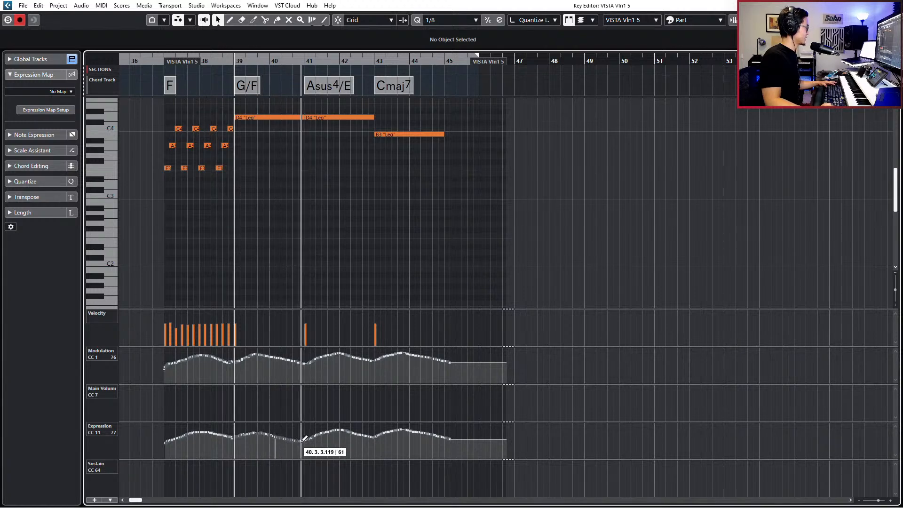
key(ctrl+e)
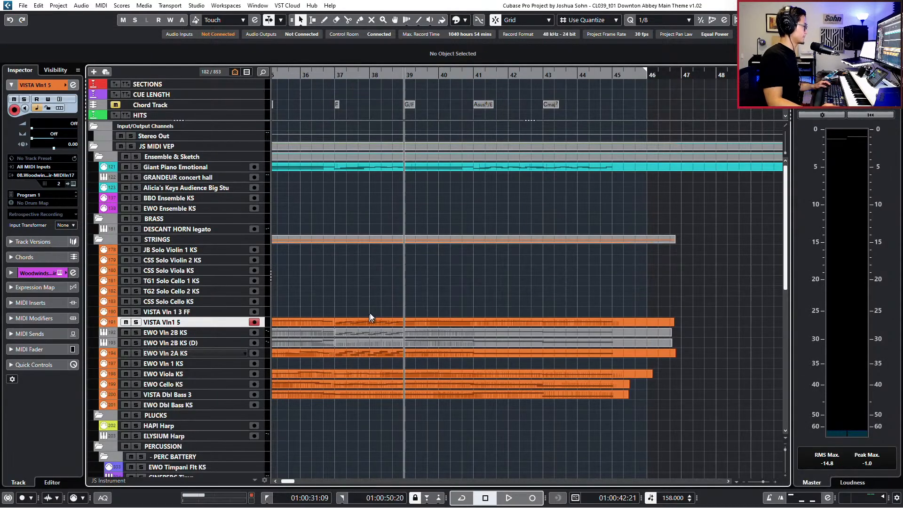
Audition the VISTA Vln1 5 track in solo from bar 39
key(s)
key(space)
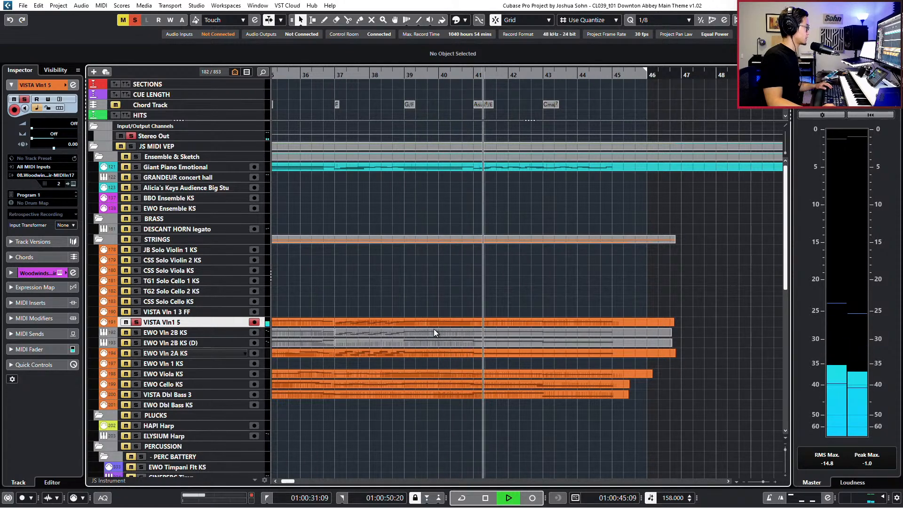
key(space)
key(s)
Open the EWO Vln 2B KS, 2B KS (D) and 2A KS parts together and redo the 2B dynamics take from bar 41
click(435, 335)
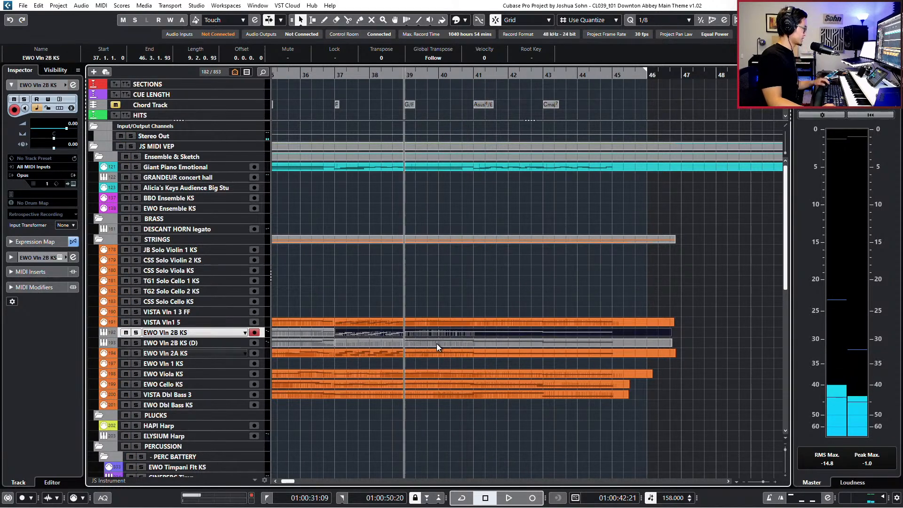
shift+click(437, 342)
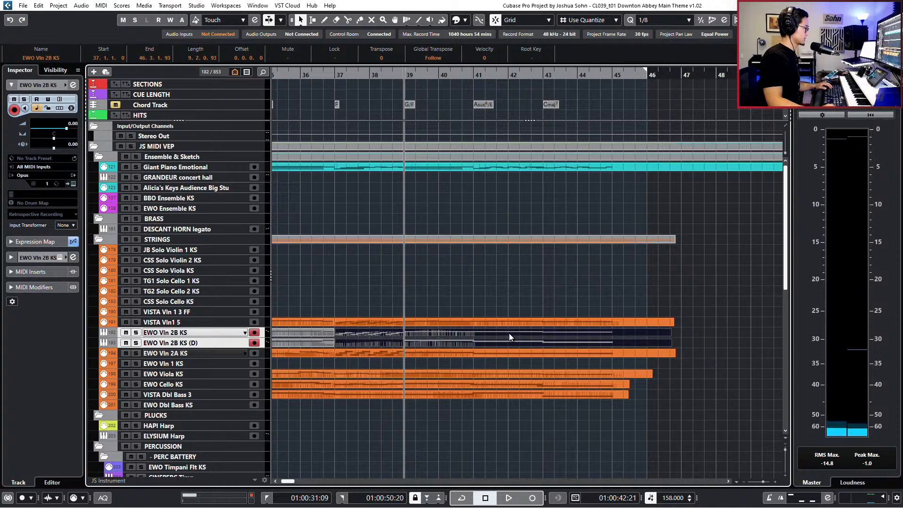
shift+click(507, 351)
double_click(508, 351)
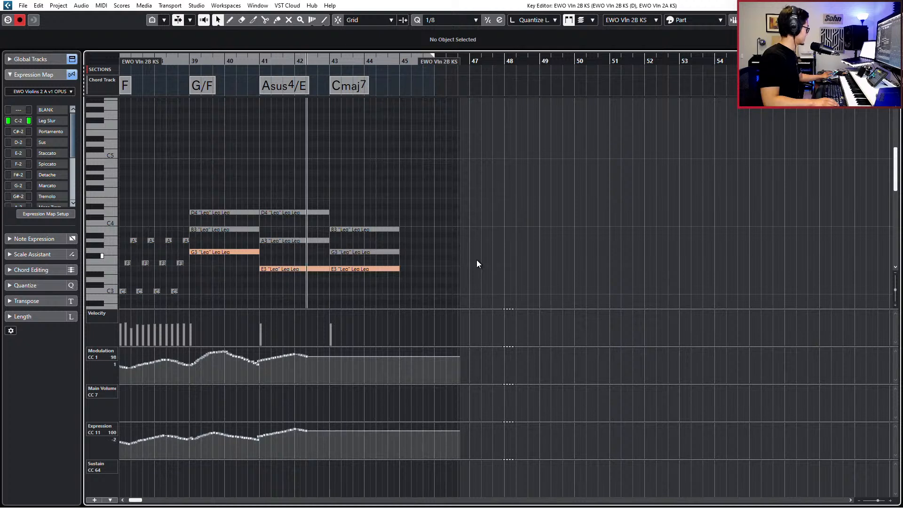
key(space)
key(ctrl+z)
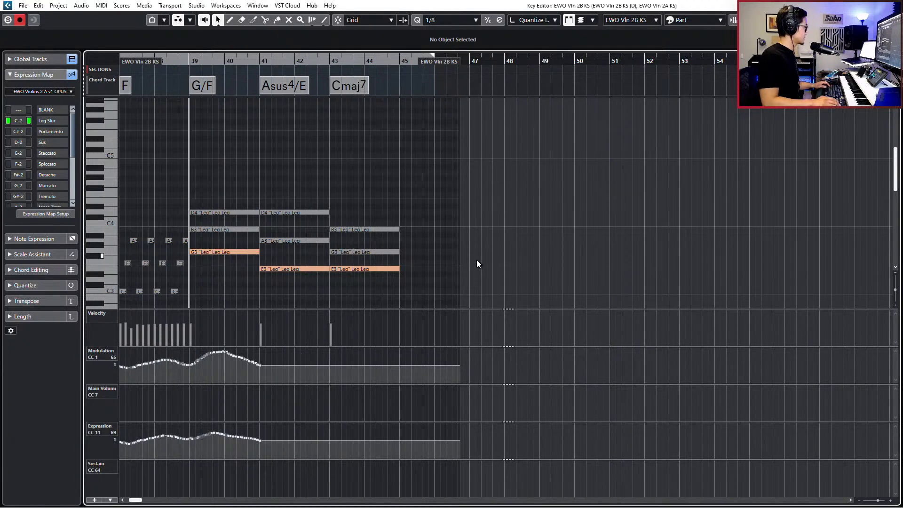
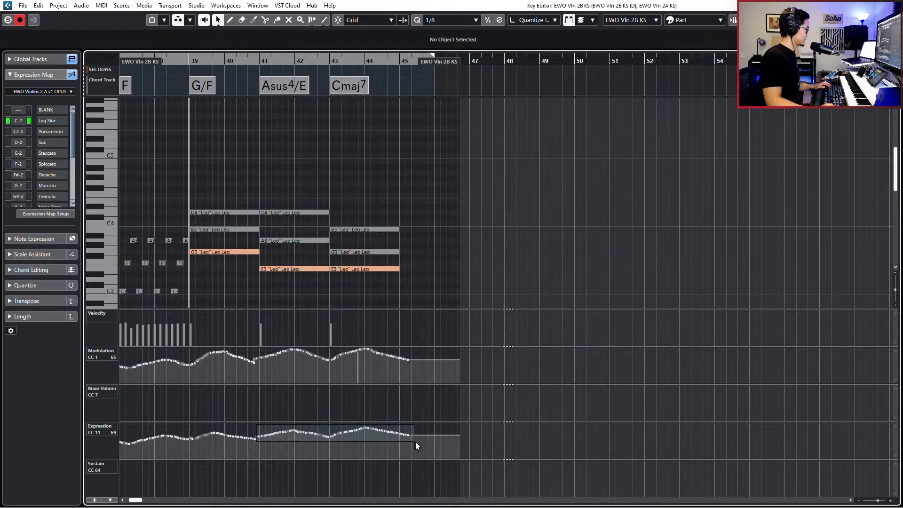
Lower the EWO Vln 2B KS expression points over bars 41 to 45 slightly and smooth the modulation curve at bar 41
drag(416, 442, 418, 442)
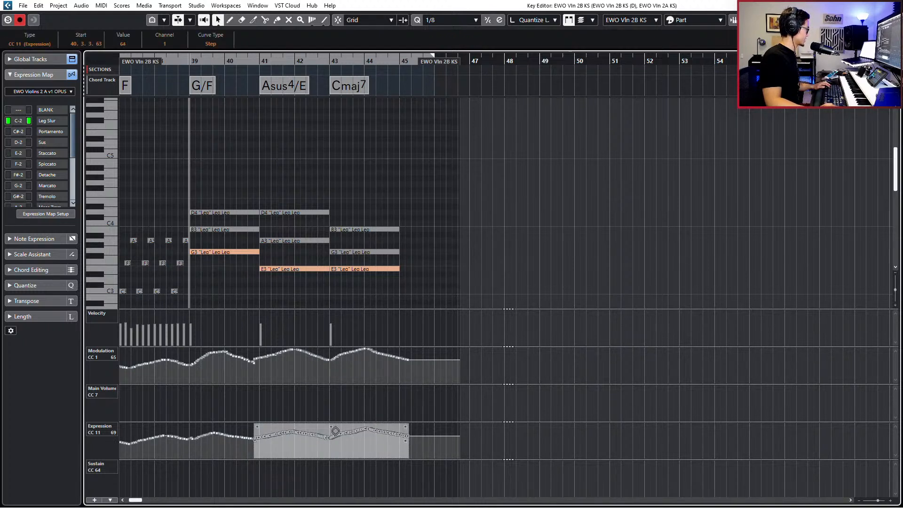
click(232, 443)
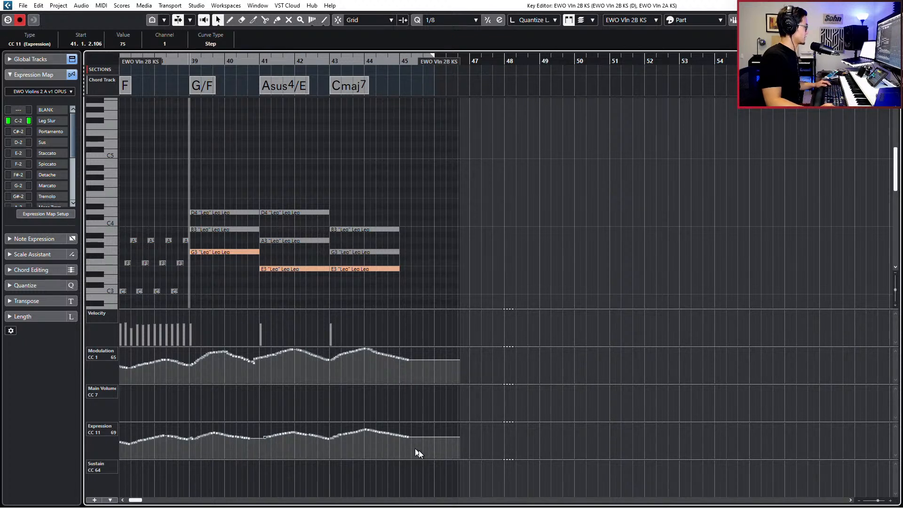
drag(409, 457, 357, 425)
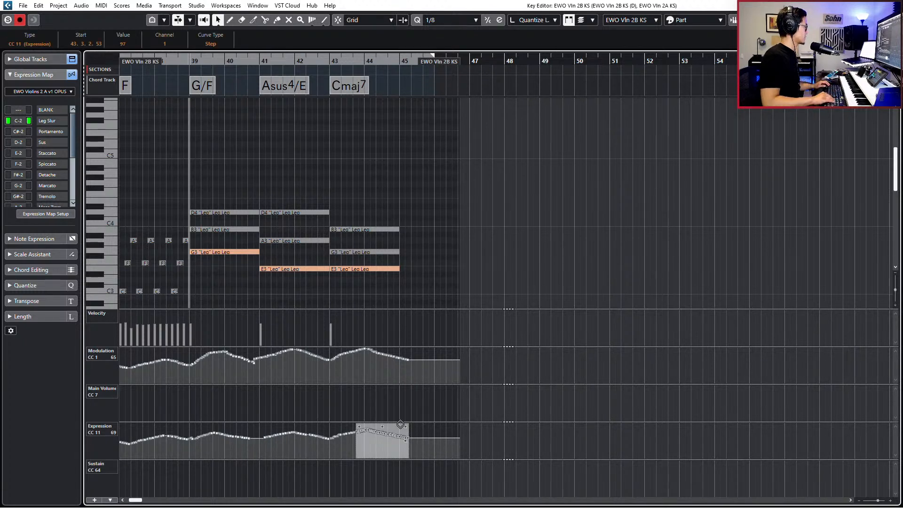
key(Down)
key(Up)
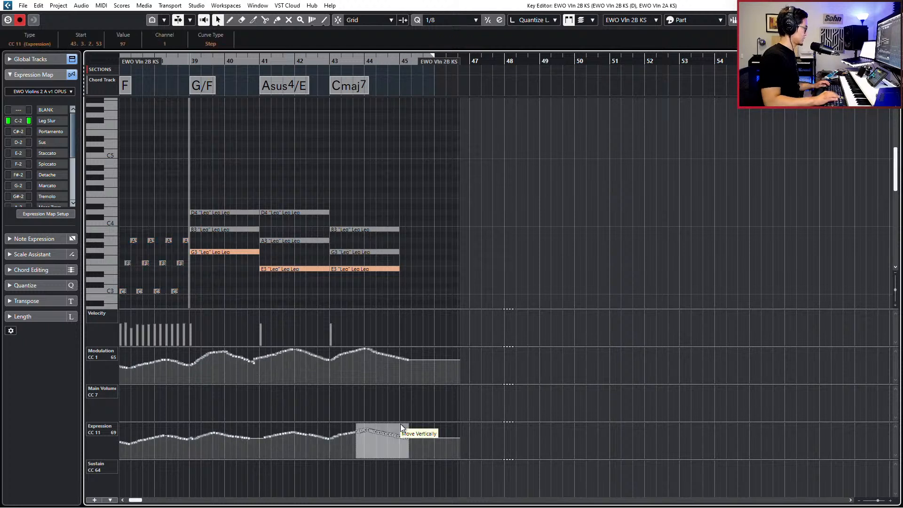
click(254, 374)
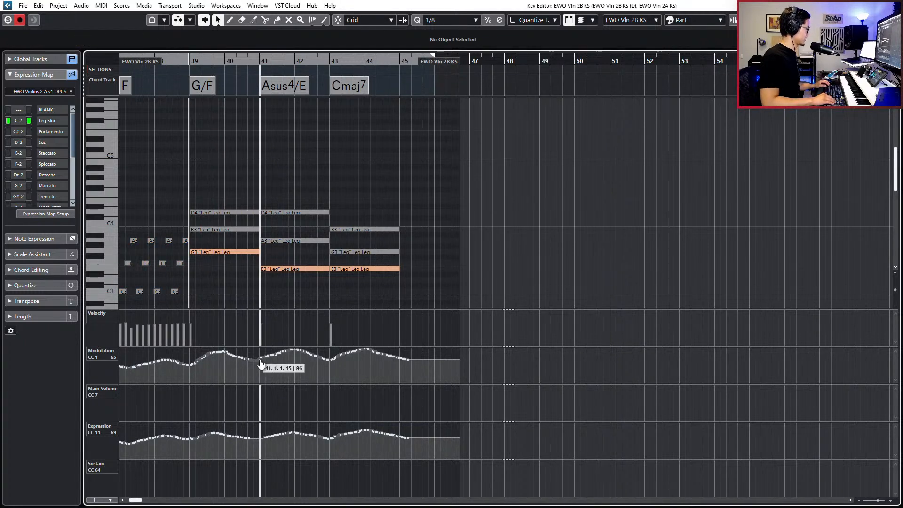
Record modulation and expression swells through bar 45 for EWO Vln 2B KS (D) and EWO Vln 2A KS, redoing the 2A take
key(Down)
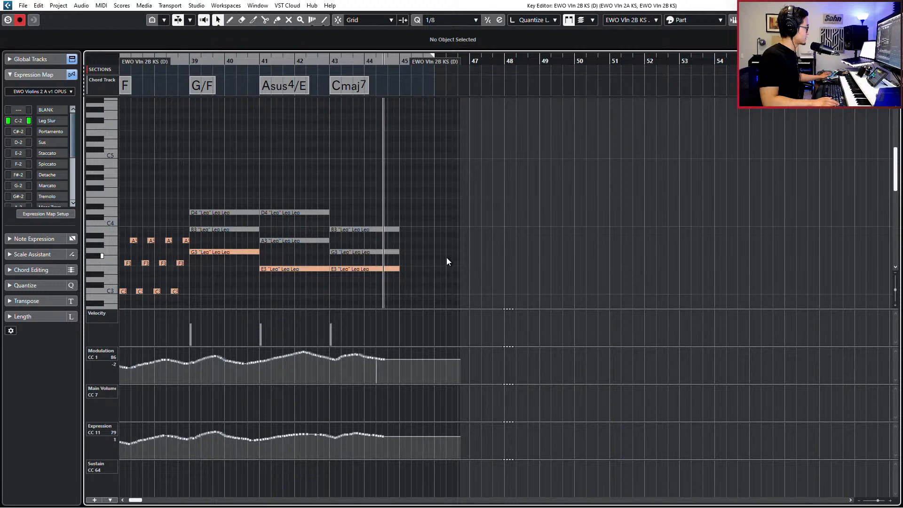
key(space)
key(Down)
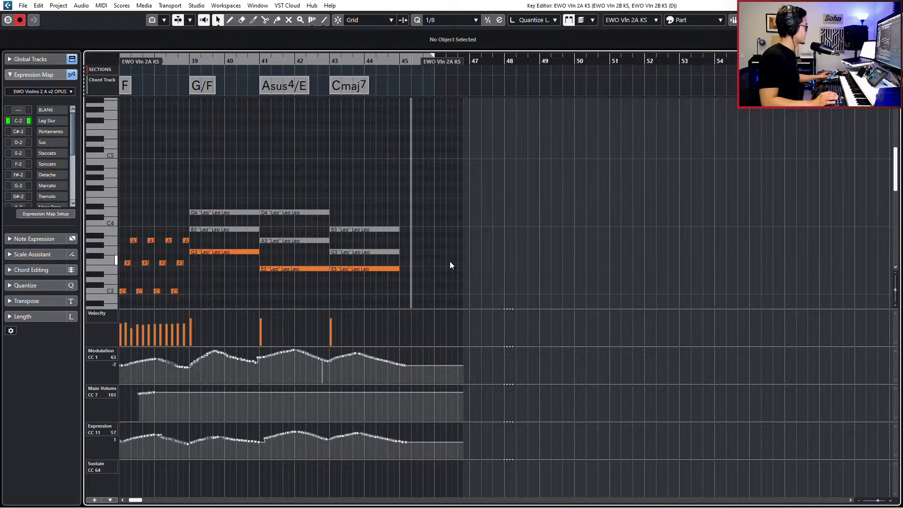
key(space)
key(ctrl+z)
key(space)
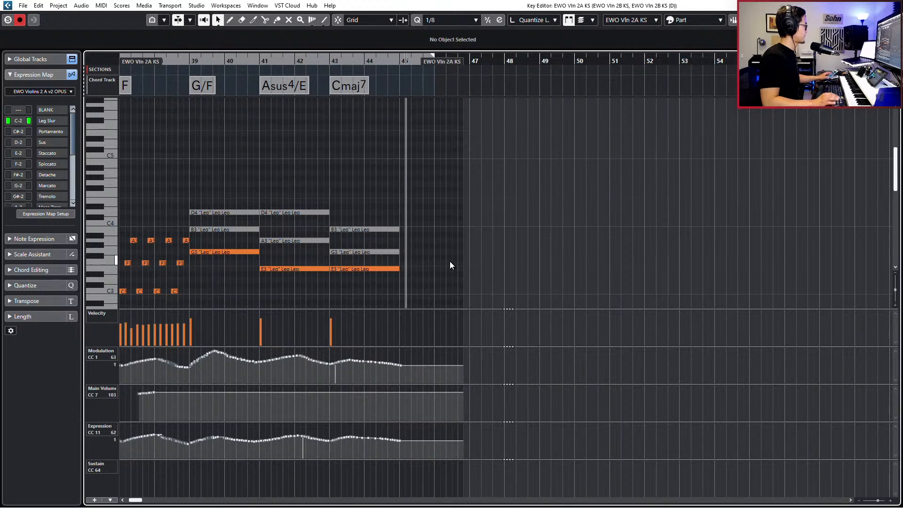
key(space)
Redraw the EWO Vln 2B KS expression curve with higher swells between bars 41 and 45 and play it back
click(275, 240)
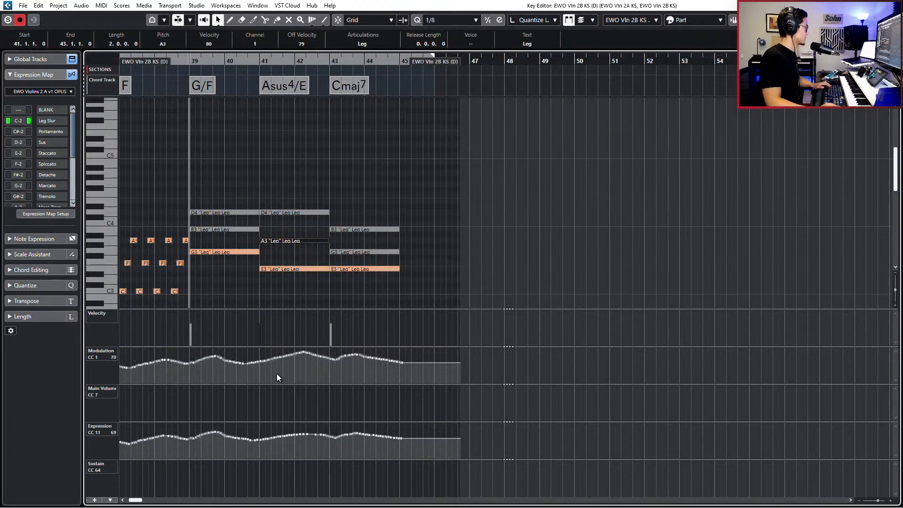
drag(262, 359, 292, 354)
key(ctrl+z)
key(ctrl+z)
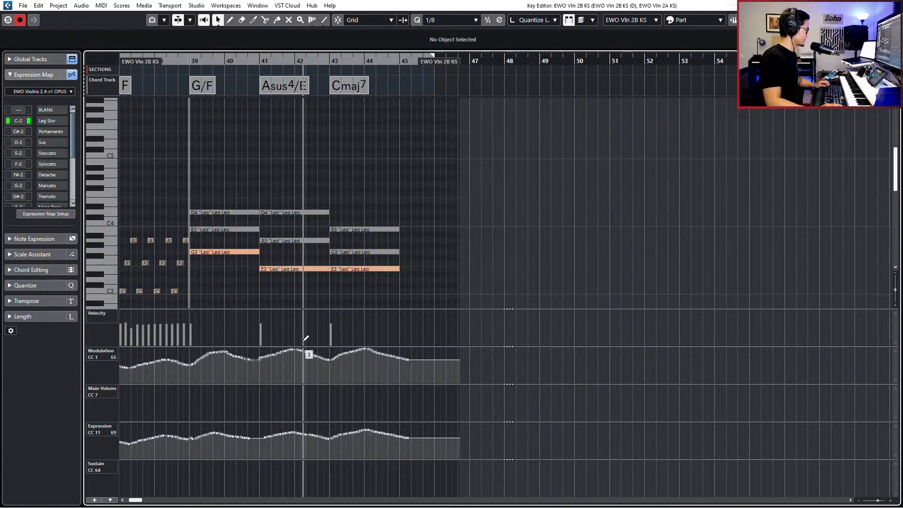
mouse_move(263, 437)
mouse_down()
mouse_move(291, 427)
mouse_move(330, 436)
mouse_up()
drag(357, 427, 408, 437)
key(space)
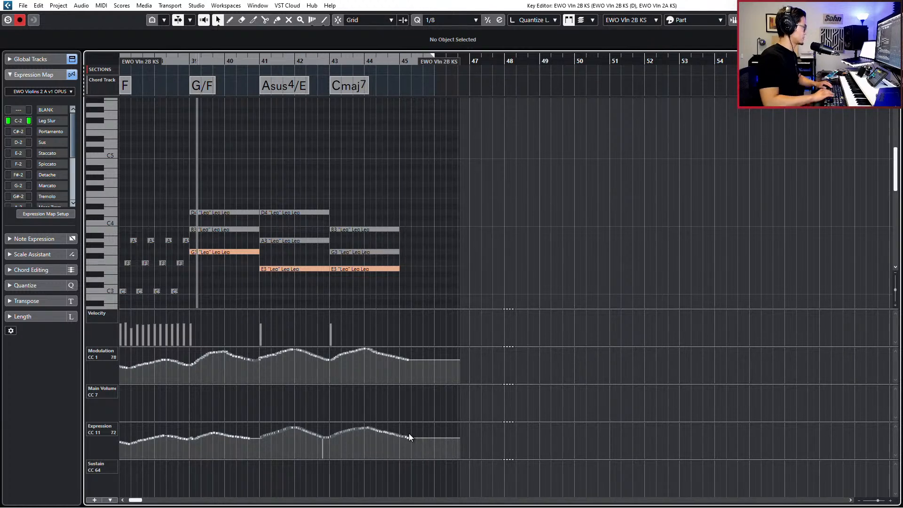
Reopen the VISTA Vln1 5 part and redraw its expression curve with stronger swells from bar 41 to bar 45
key(Return)
scroll(523, 327, down, 5)
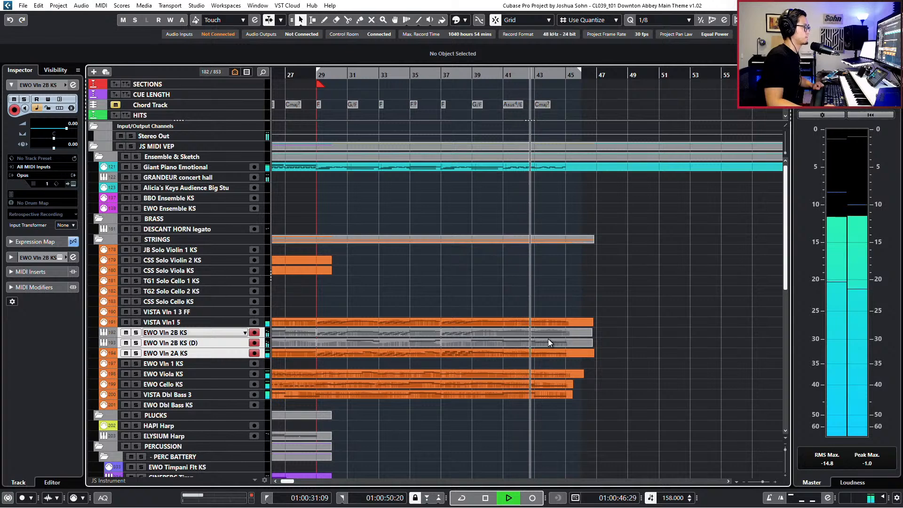
double_click(548, 323)
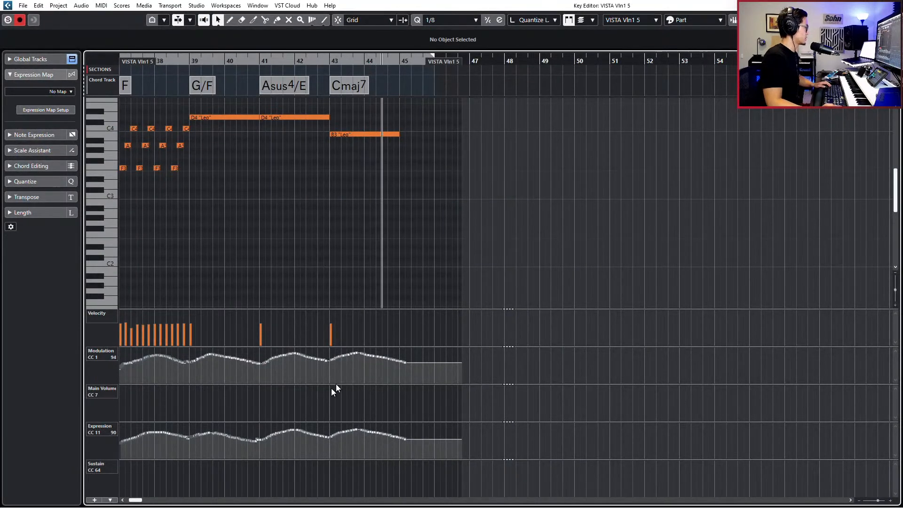
key(space)
mouse_move(256, 438)
mouse_down()
mouse_move(297, 426)
mouse_move(390, 429)
mouse_move(404, 439)
mouse_up()
key(space)
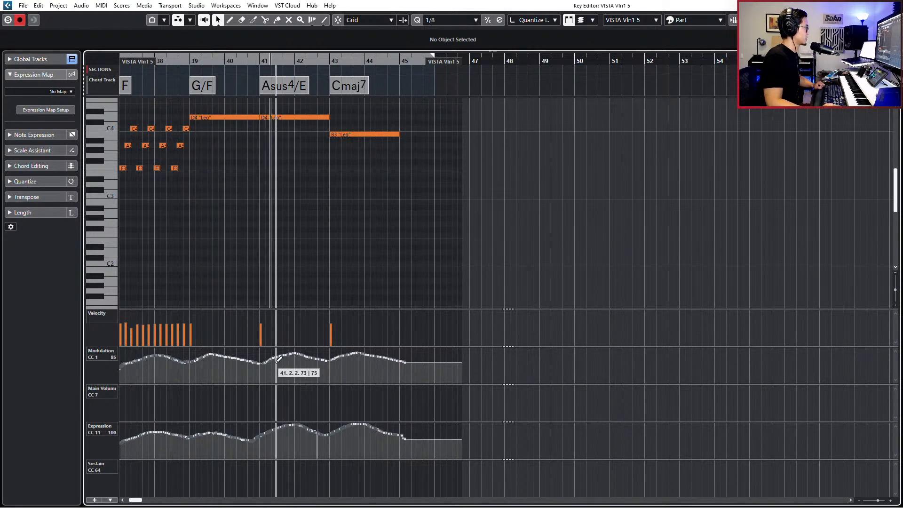
key(Return)
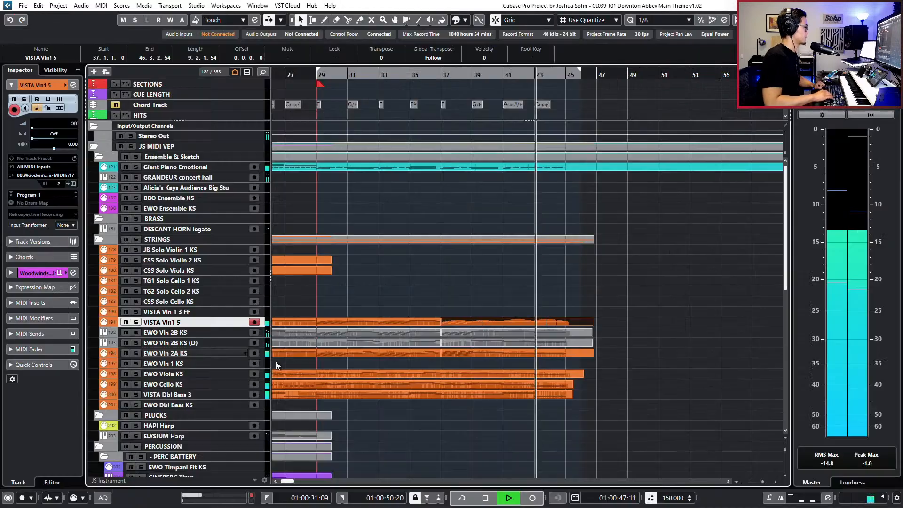
Stop playback, cue the song near bar 38 and open the EWO Viola KS part for editing
key(space)
key(KP_Subtract)
key(KP_Subtract)
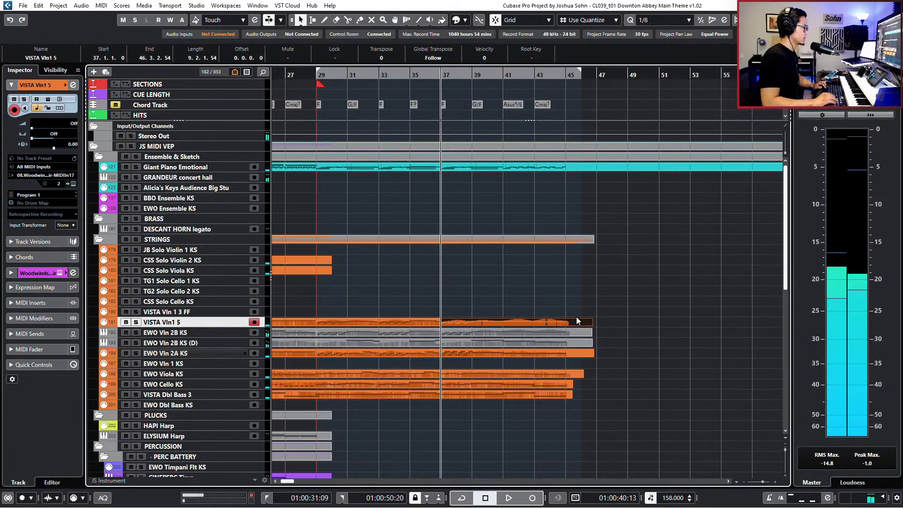
click(543, 355)
key(KP_Add)
key(KP_Add)
key(KP_Add)
key(KP_Add)
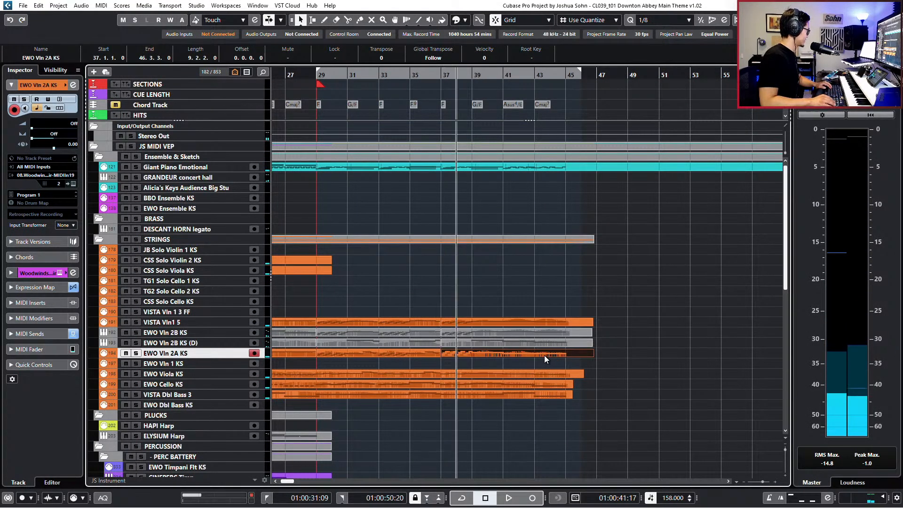
click(536, 372)
key(Return)
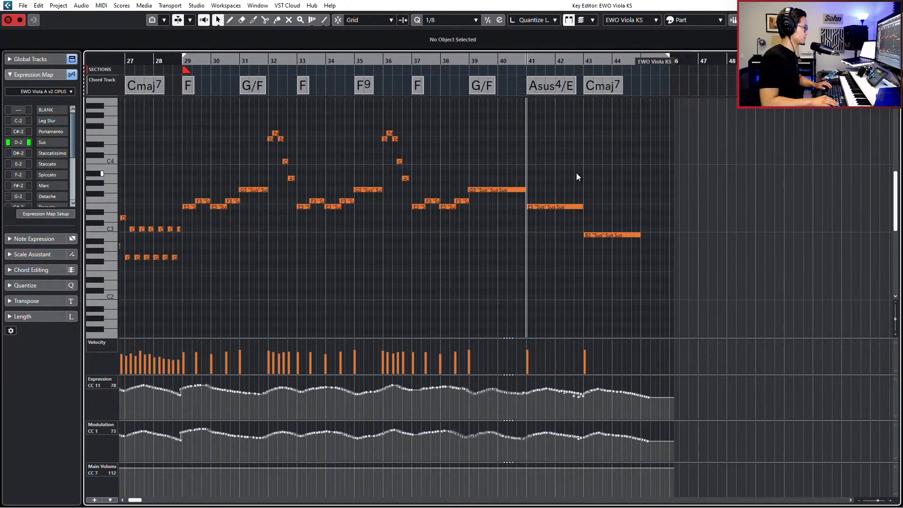
Lower the viola note held under the Asus4/E chord at bar 41 to D3 for an audition from bar 39
key(KP_Subtract)
key(KP_Subtract)
key(space)
drag(573, 180, 563, 227)
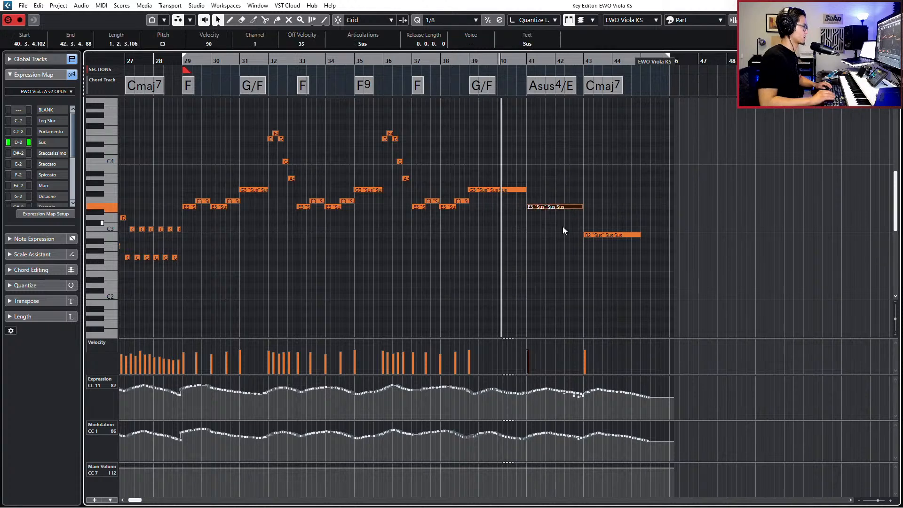
key(Down)
key(Down)
key(space)
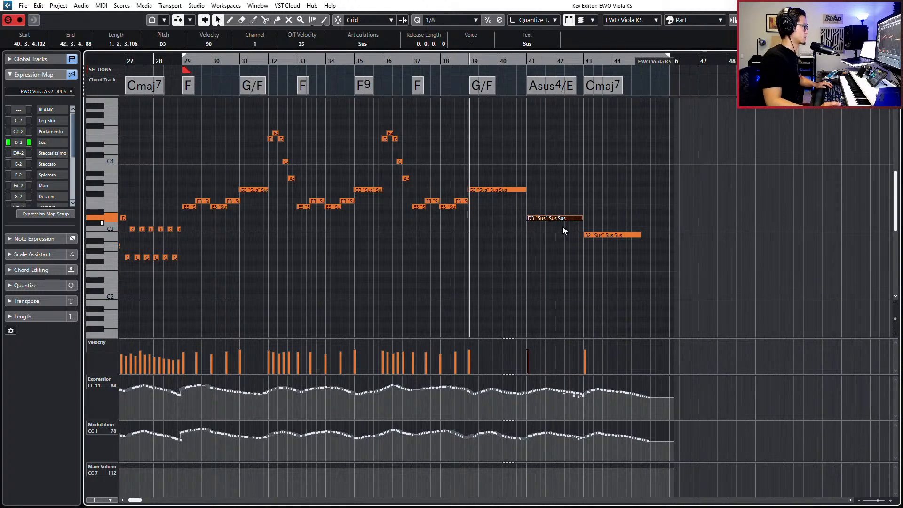
Audition the viola line through bar 43 and select its B2 note under the Cmaj7 chord
key(space)
drag(596, 210, 609, 246)
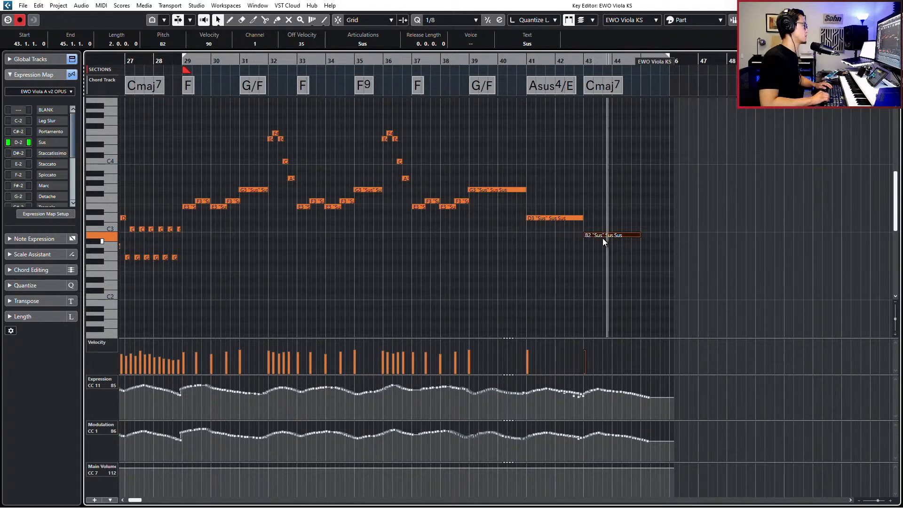
key(space)
key(KP_Subtract)
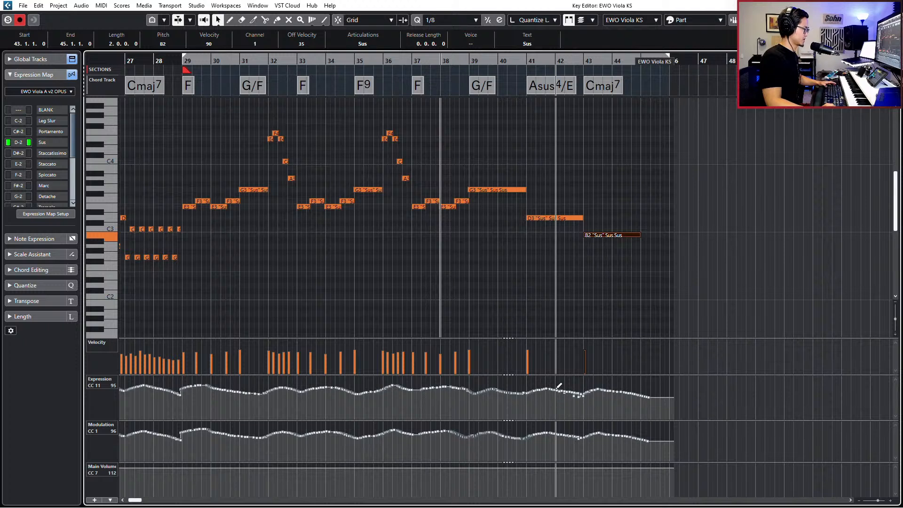
Redraw the EWO Viola KS expression and modulation curves with smooth swells from about bar 42 to bar 45, and close the editor
mouse_move(558, 385)
mouse_down()
mouse_move(551, 391)
mouse_move(649, 400)
mouse_up()
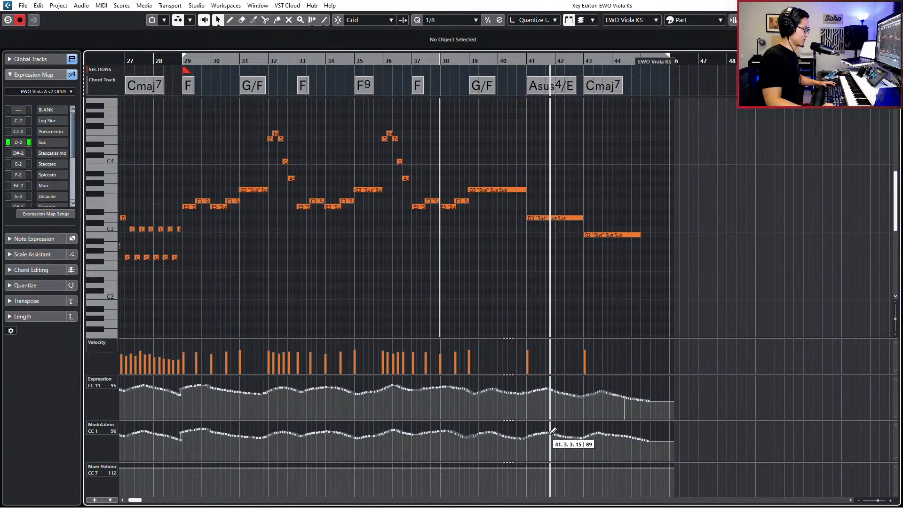
drag(550, 434, 651, 443)
key(space)
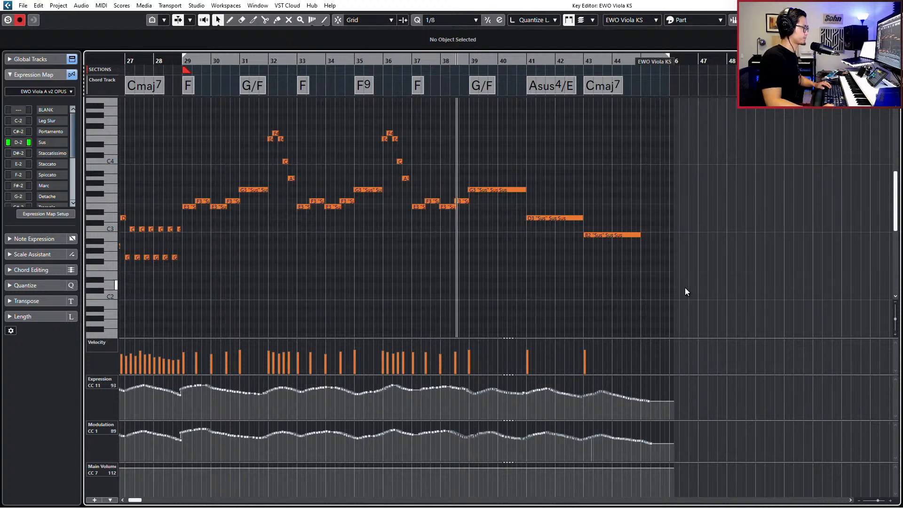
click(553, 88)
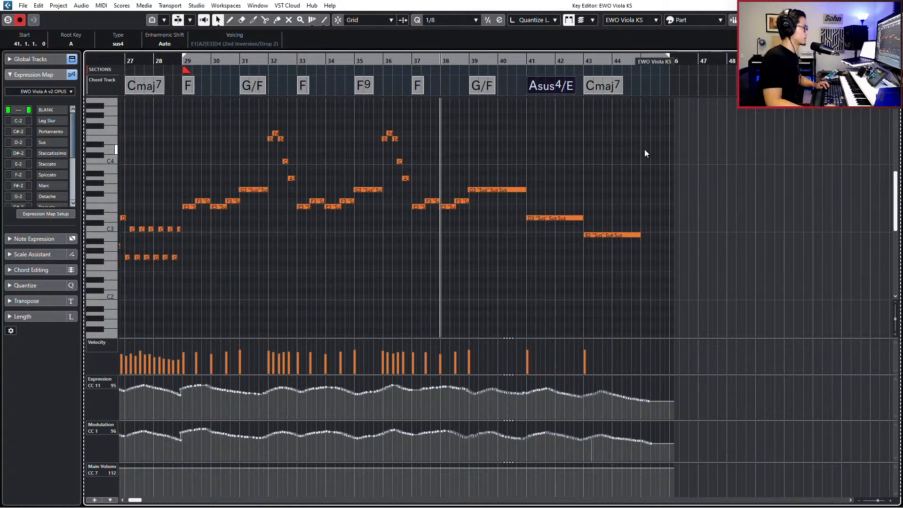
key(Return)
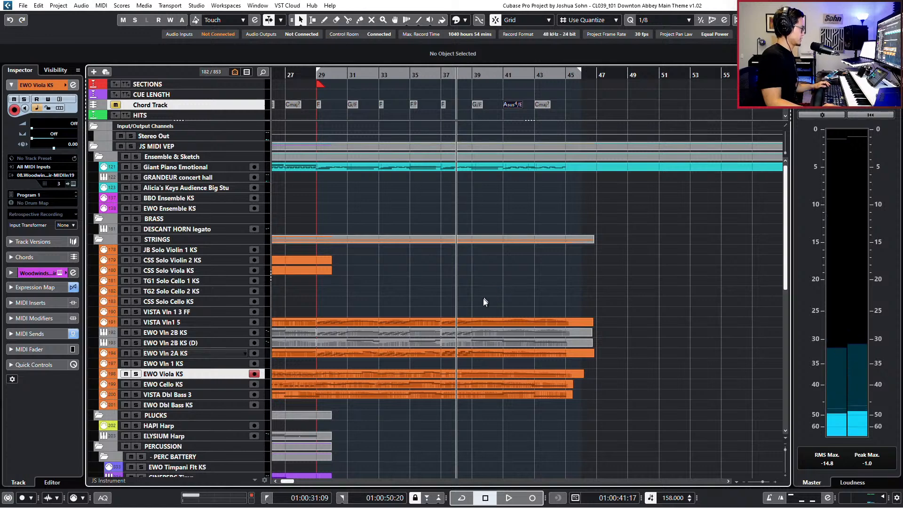
Select the violin parts from VISTA Vln1 5 through EWO Vln 2A KS and set the locators around their full length
drag(480, 306, 402, 358)
key(ctrl+j)
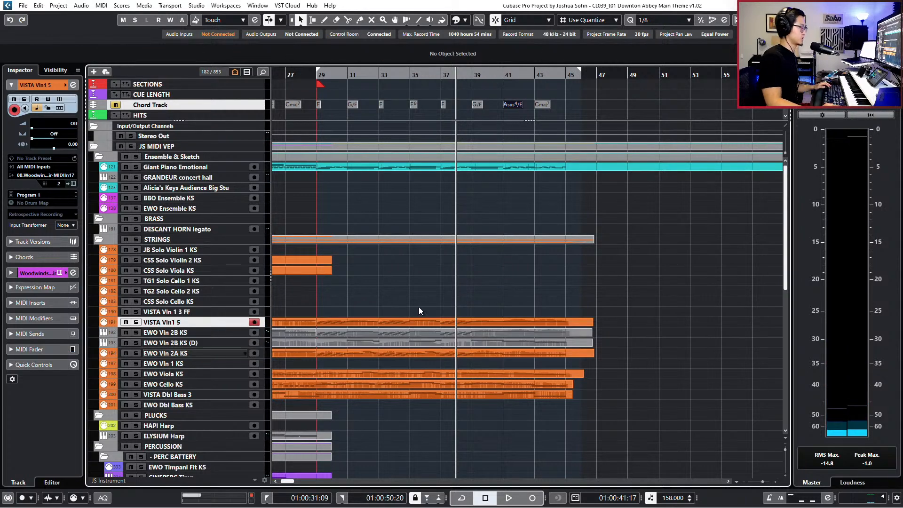
drag(328, 318, 306, 354)
key(ctrl+j)
key(KP_Subtract)
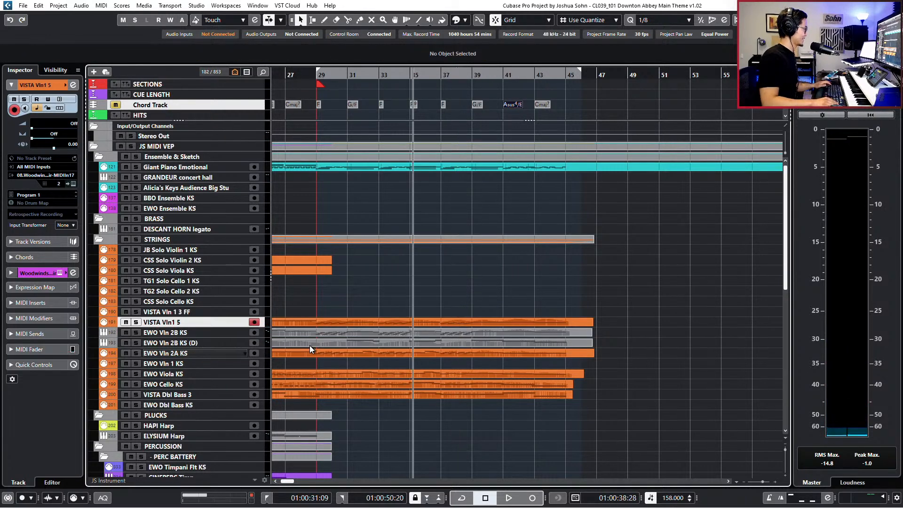
key(g)
key(g)
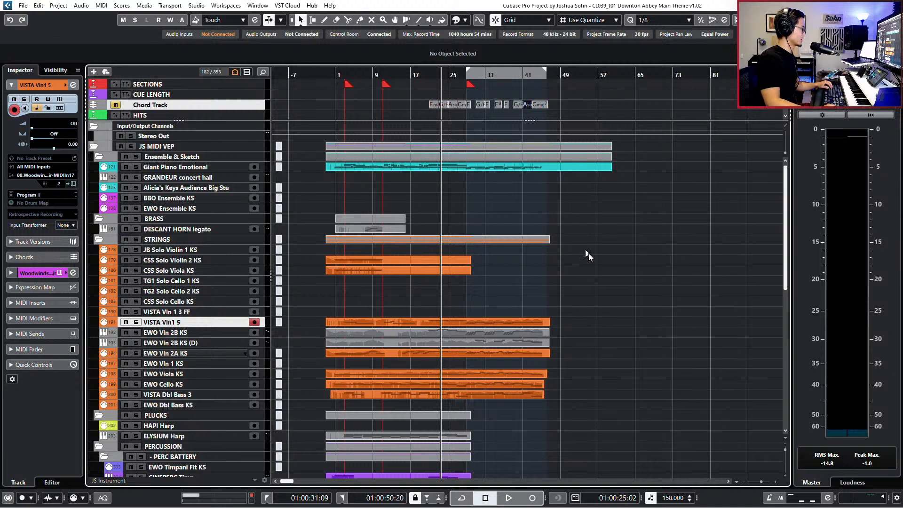
drag(583, 322, 332, 362)
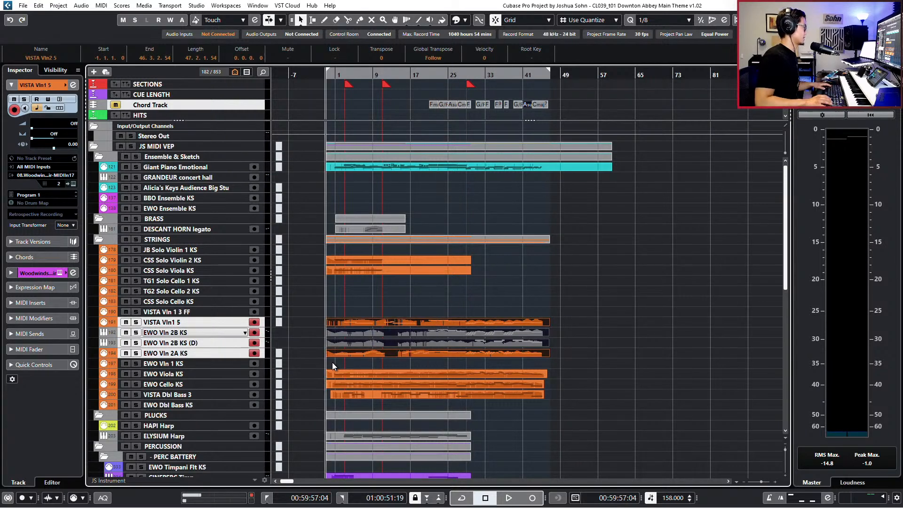
key(l)
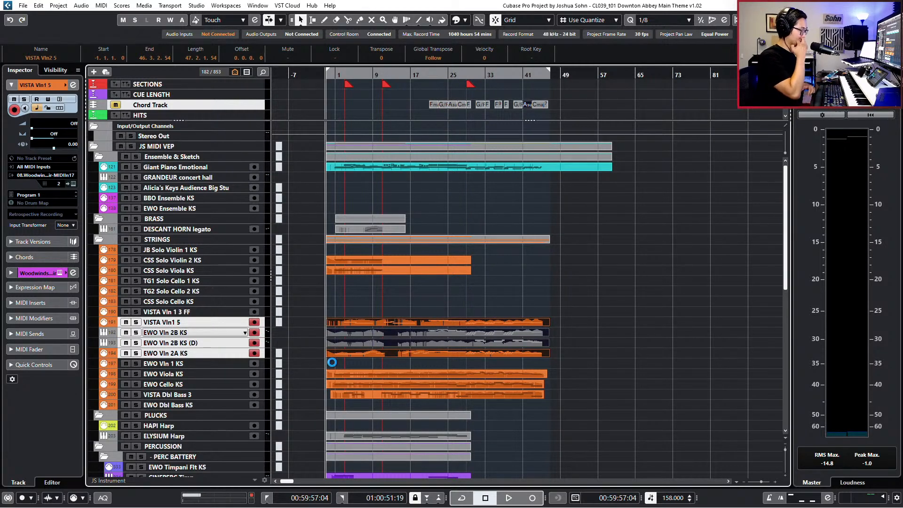
Play the full arrangement from its start past bar 10 and look over the tracks
key(space)
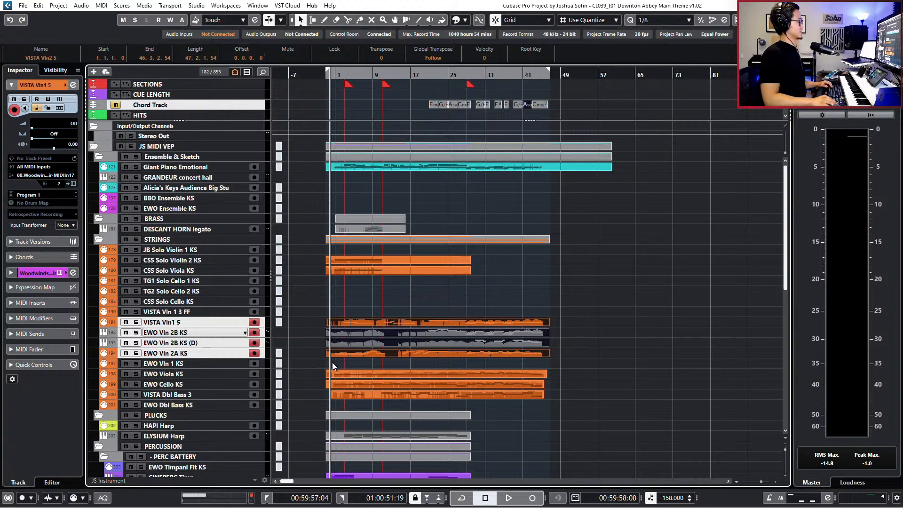
key(KP_Subtract)
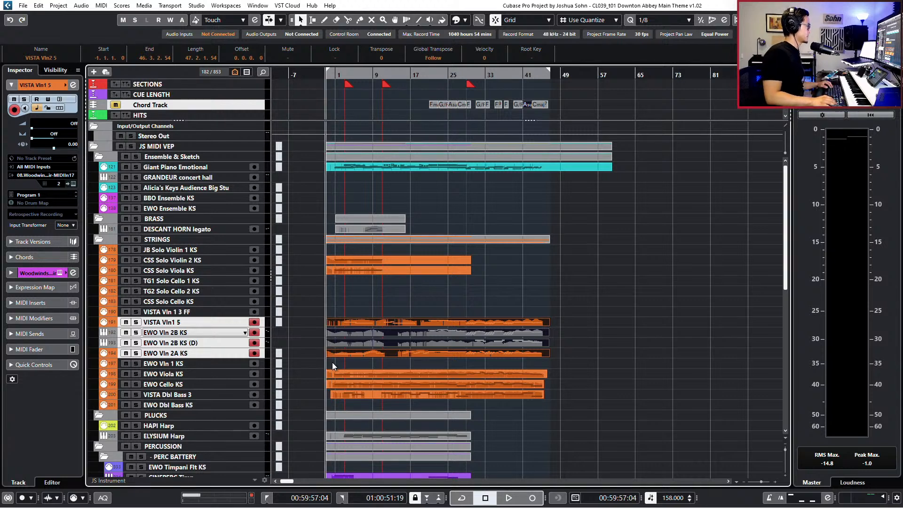
key(space)
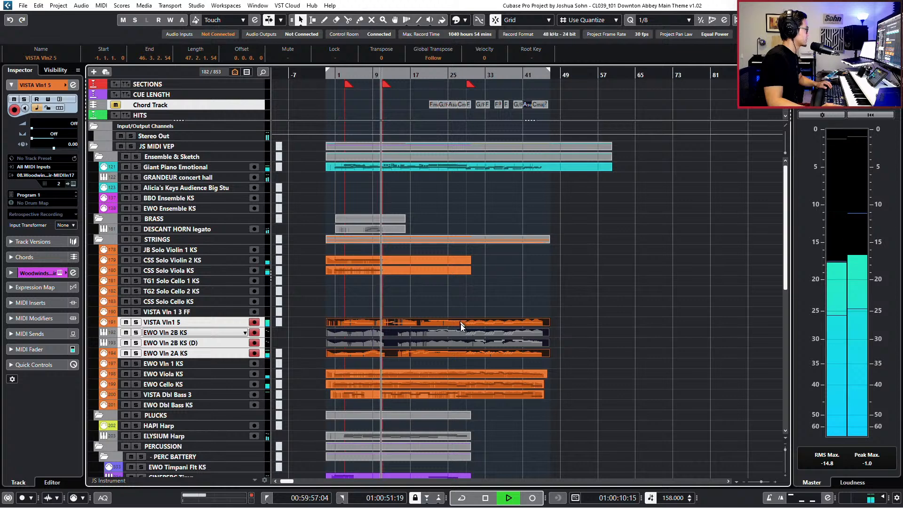
scroll(477, 333, down, 5)
scroll(493, 329, up, 5)
key(space)
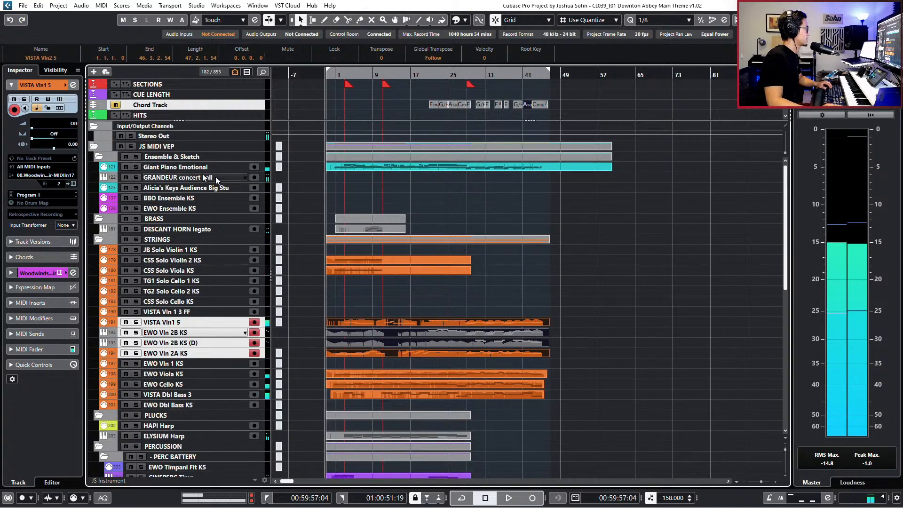
Solo the Giant Piano Emotional track and audition its opening
click(188, 167)
click(347, 168)
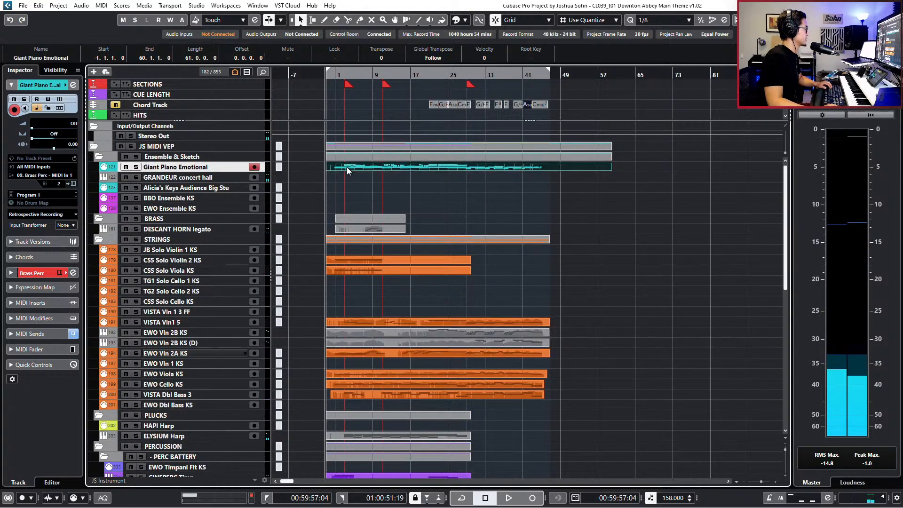
key(s)
key(space)
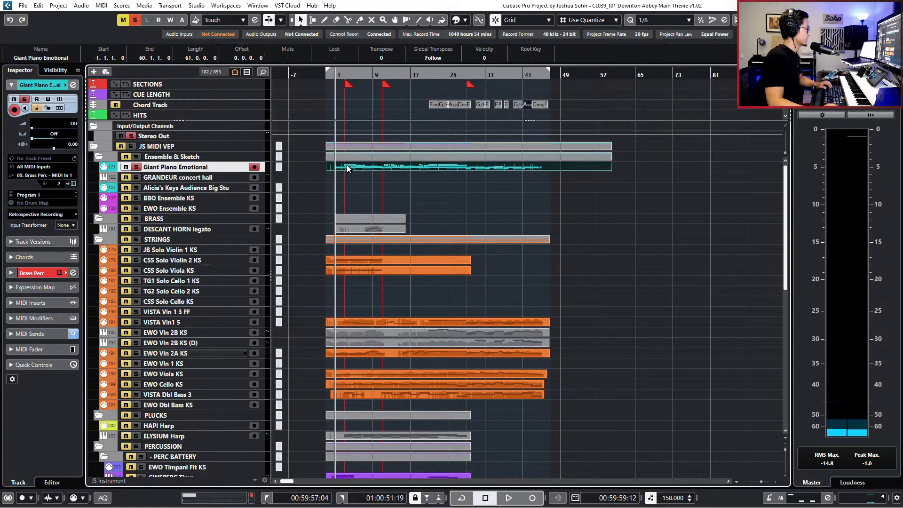
key(space)
Open the Giant Piano Emotional part and select the melody notes from bar 3 to bar 10
double_click(347, 167)
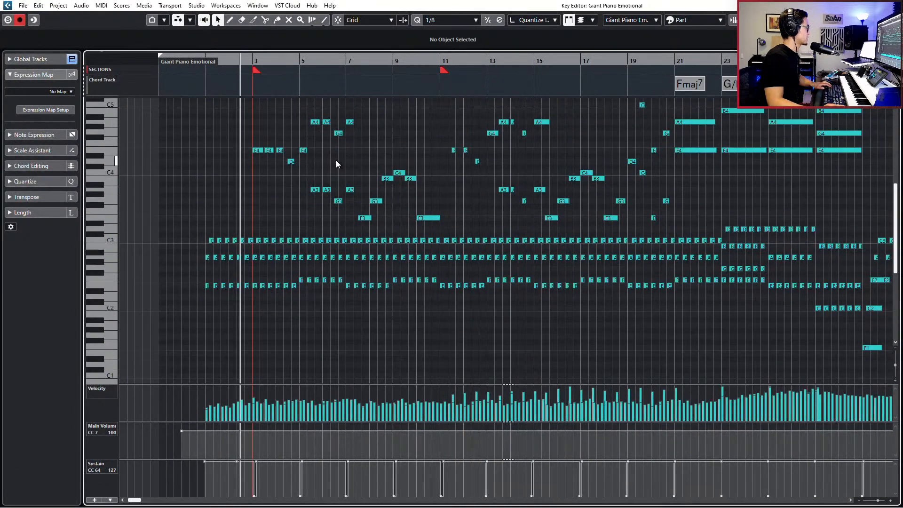
drag(227, 162, 428, 341)
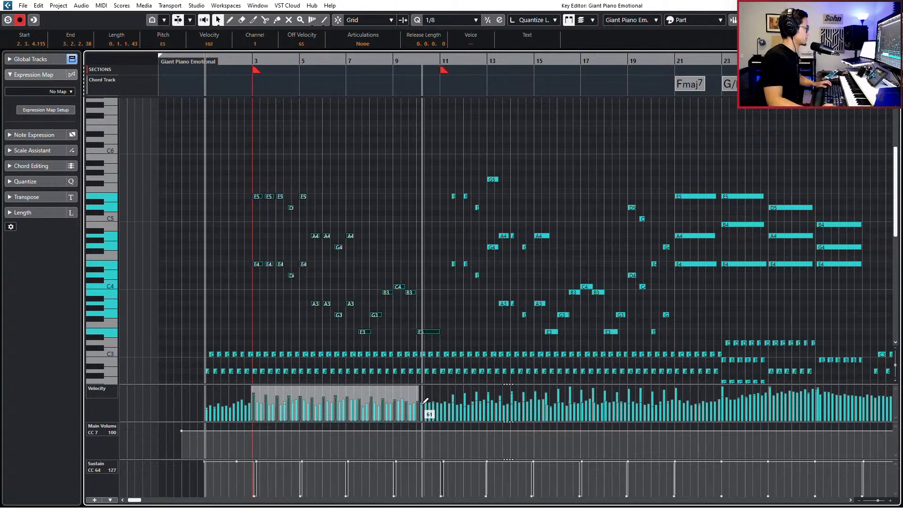
mouse_move(418, 389)
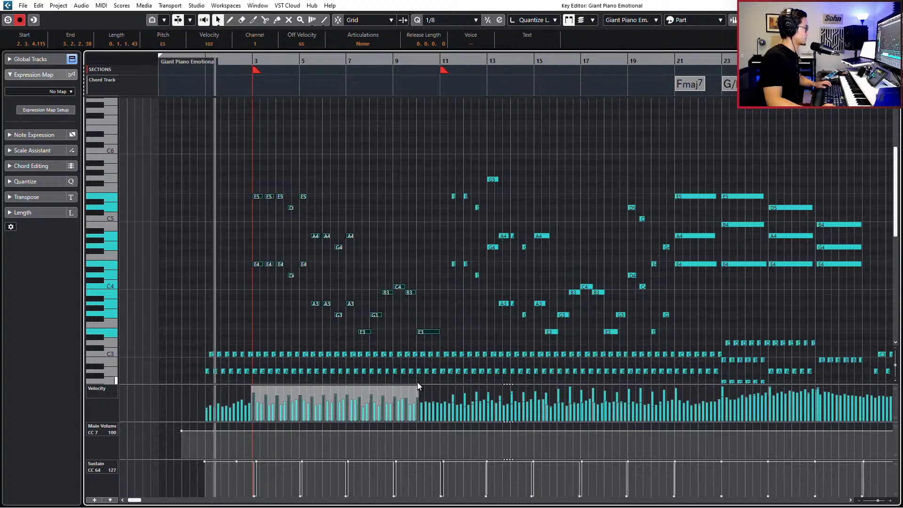
scroll(177, 273, down, 2)
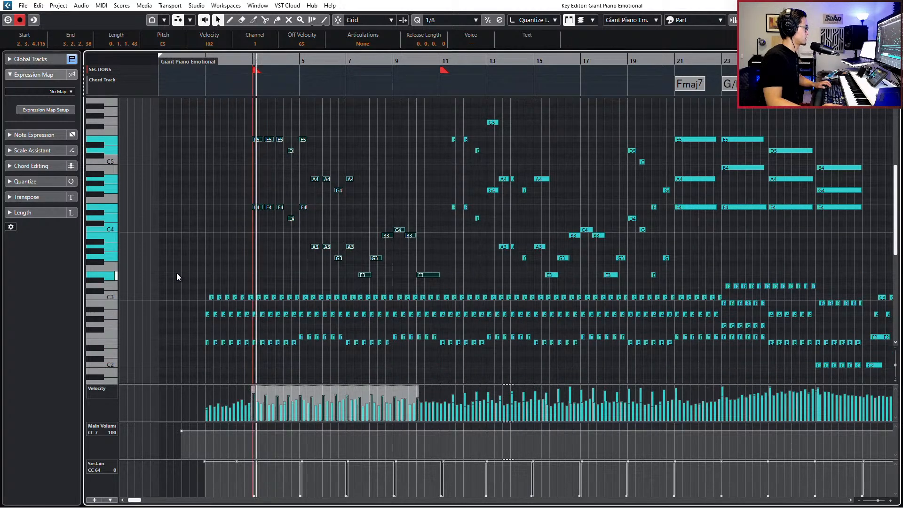
Compare the piano opening soloed and within the full mix, and close the editor
key(space)
key(s)
key(space)
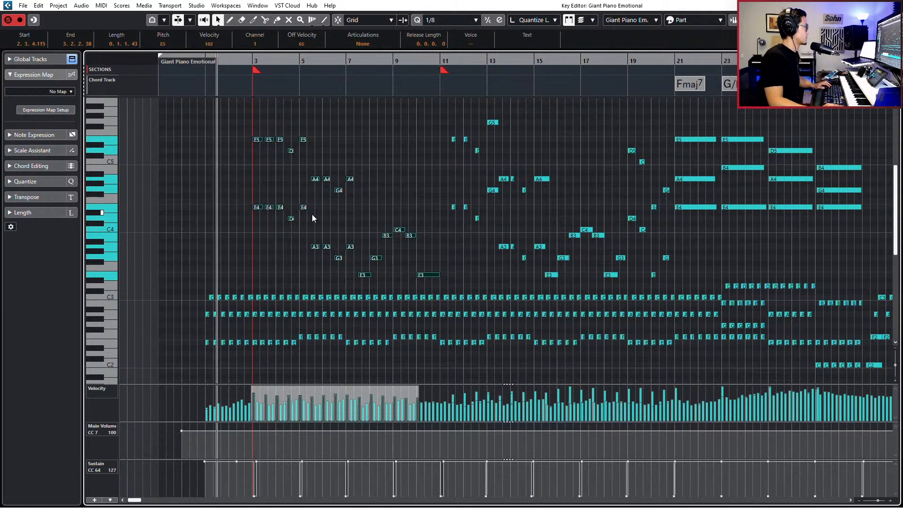
key(space)
key(s)
key(space)
key(g)
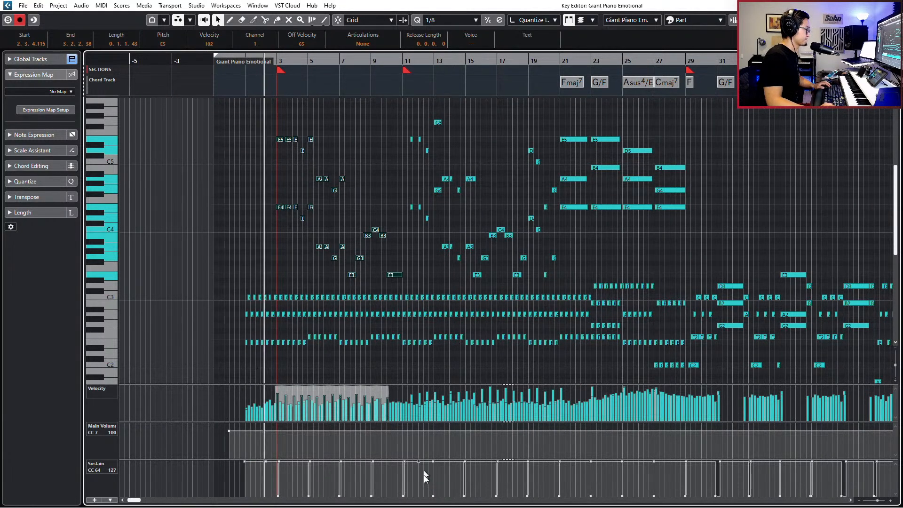
key(h)
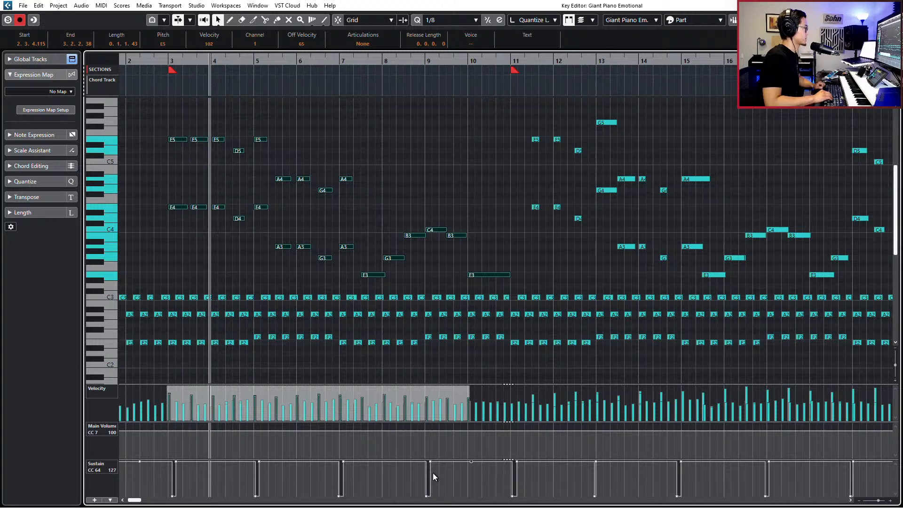
key(Return)
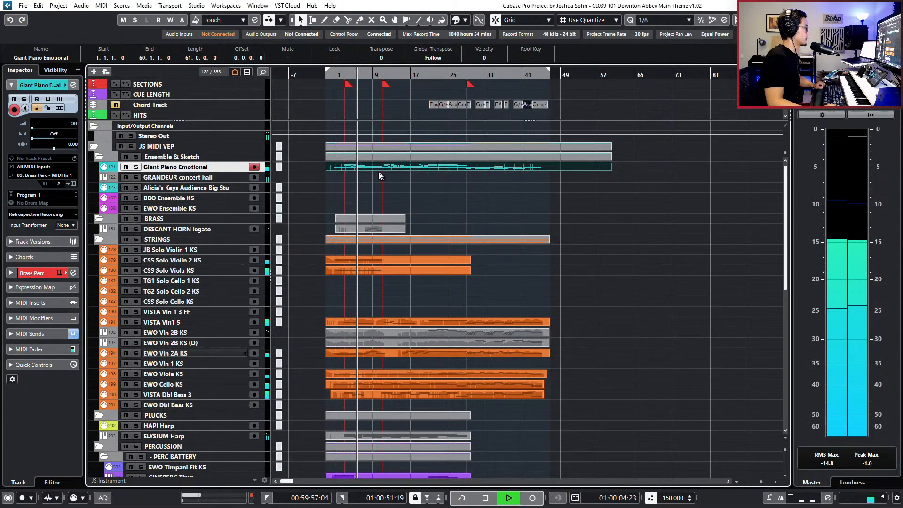
Reopen the piano part, select its melody notes from bar 5 to bar 7 and follow playback into the section after bar 29
double_click(362, 168)
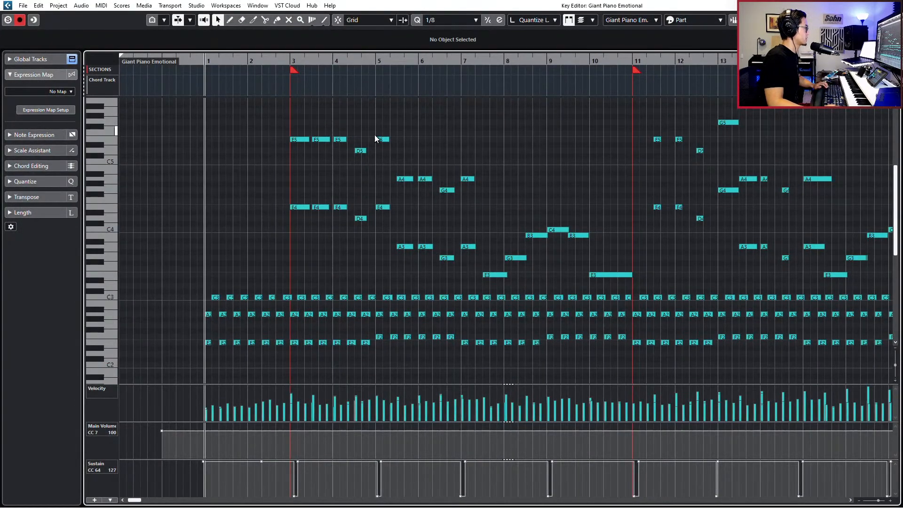
drag(429, 201, 501, 273)
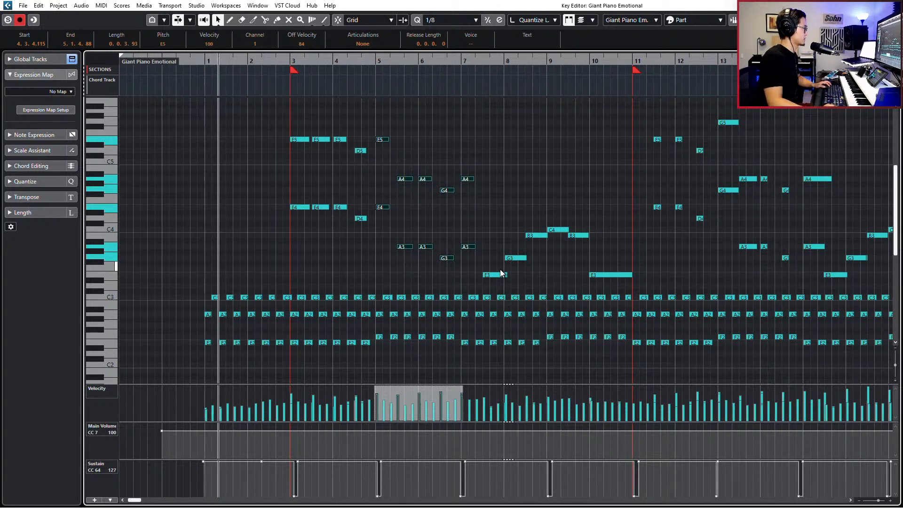
scroll(506, 260, right, 1)
scroll(506, 259, down, 1)
scroll(504, 256, right, 1)
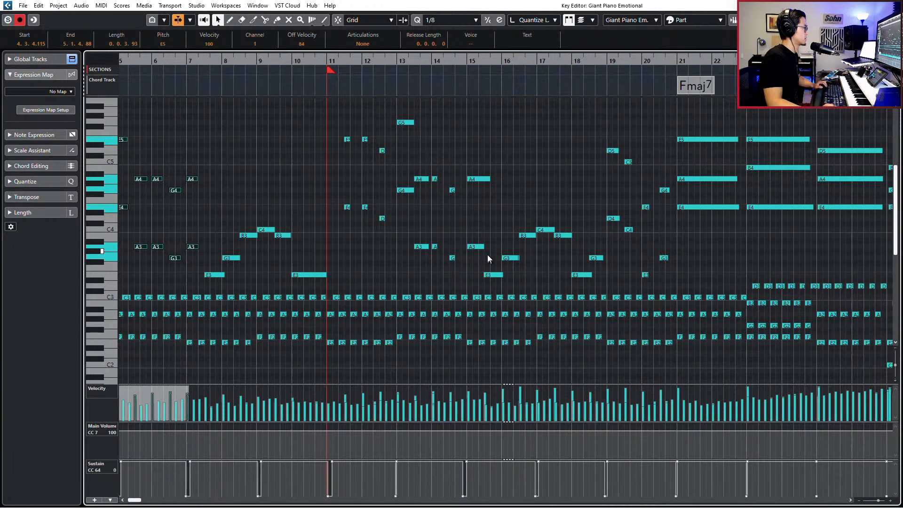
scroll(481, 239, down, 1)
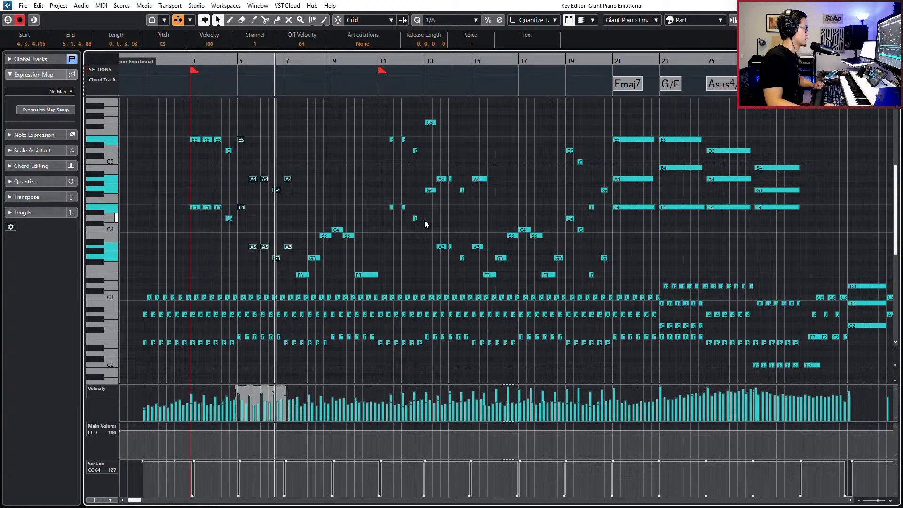
key(Return)
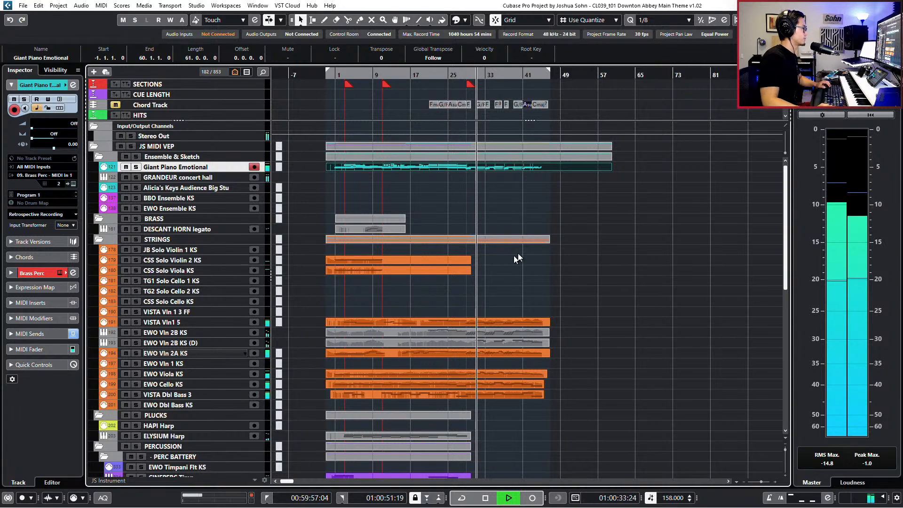
scroll(535, 244, down, 5)
scroll(554, 272, up, 5)
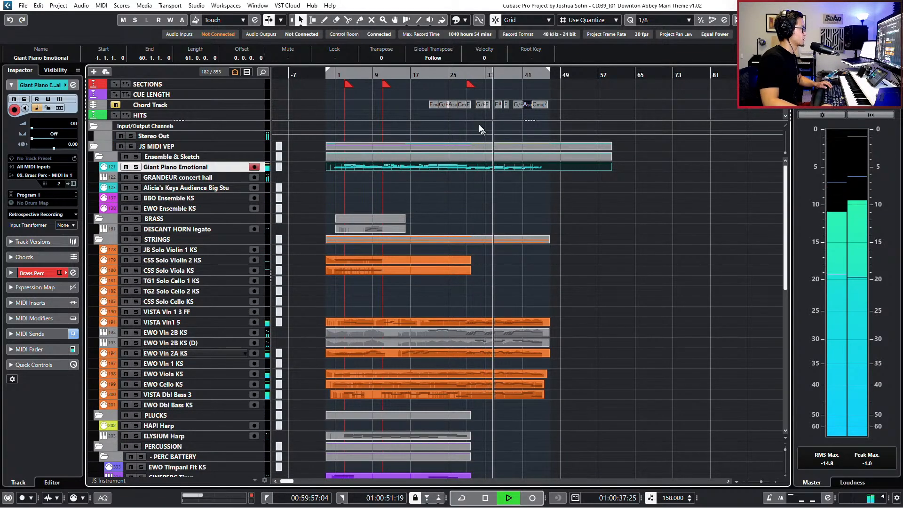
Open the Giant Piano Emotional part, raise the velocities of all notes from bar 29 onward, bringing the first to 102, and audition them
key(space)
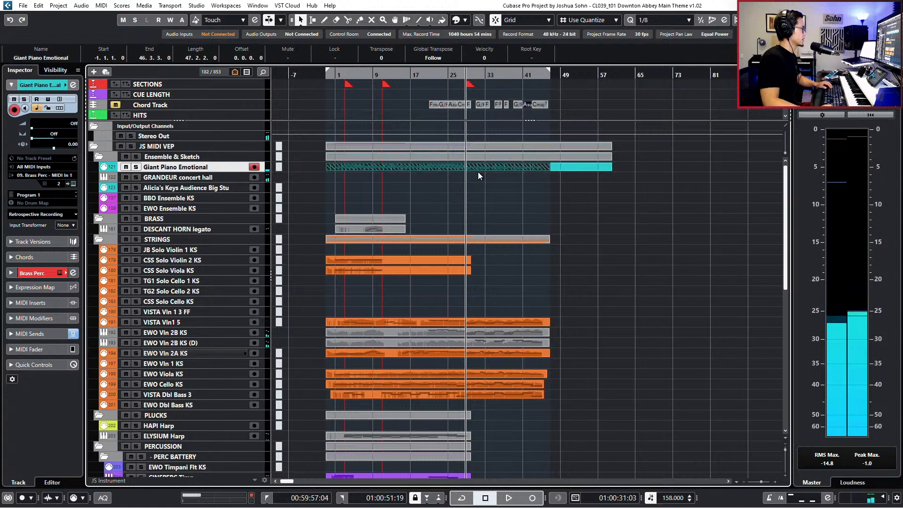
double_click(480, 166)
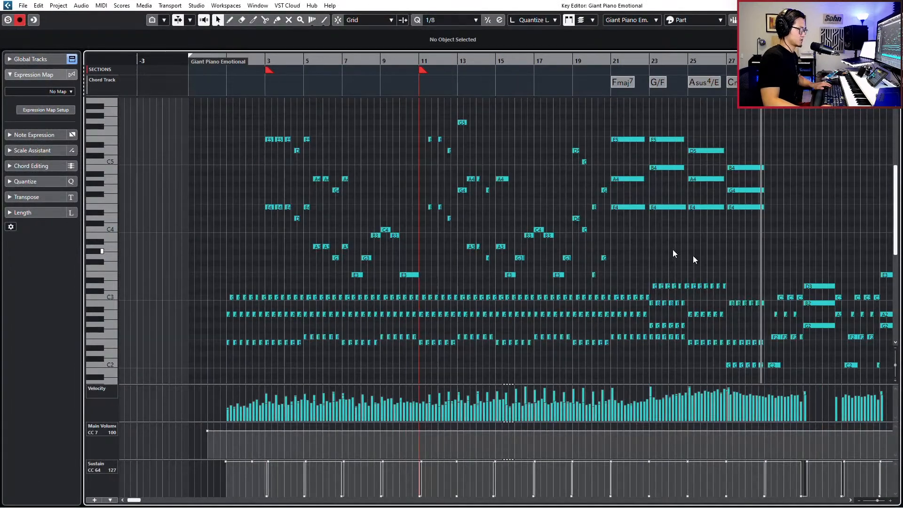
scroll(658, 251, right, 2)
scroll(638, 255, down, 2)
scroll(509, 210, up, 2)
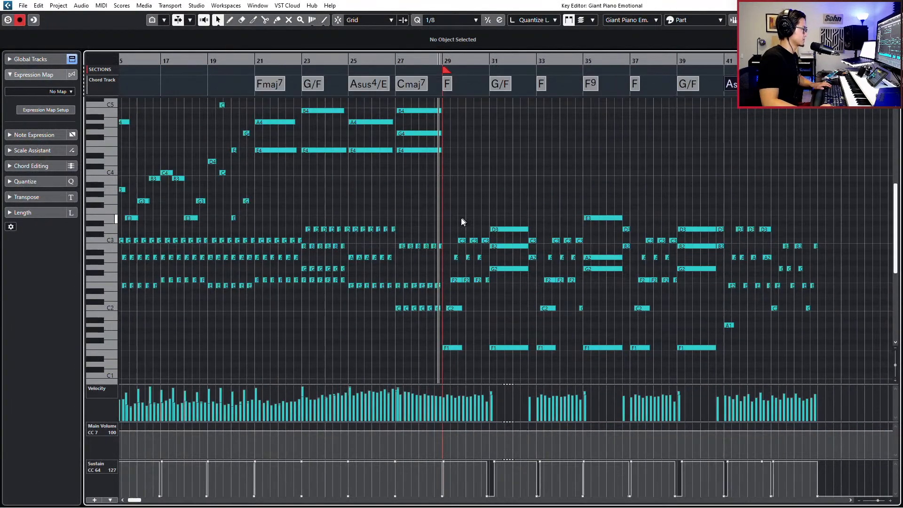
drag(448, 212, 820, 375)
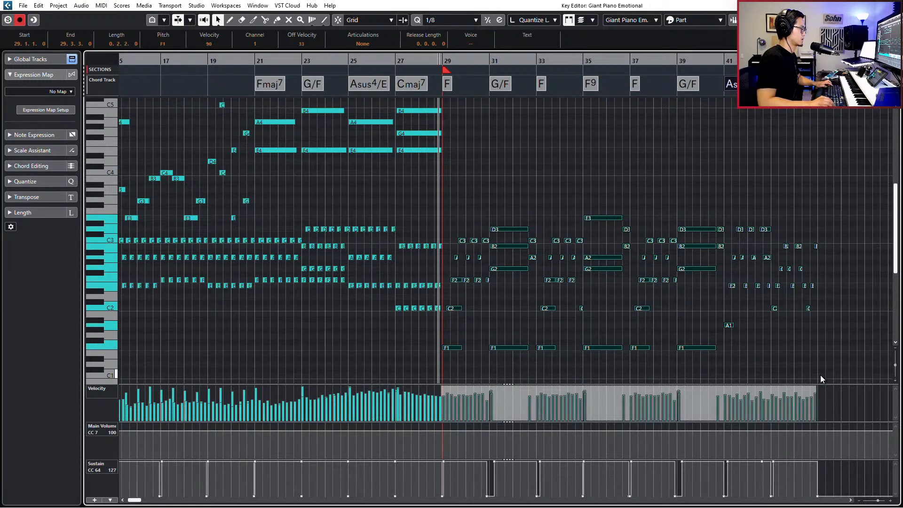
key(ctrl+Up)
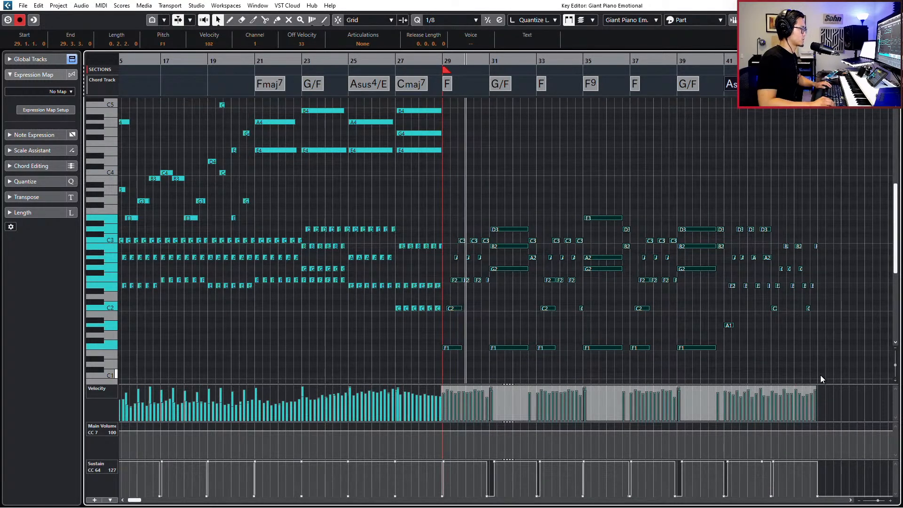
key(space)
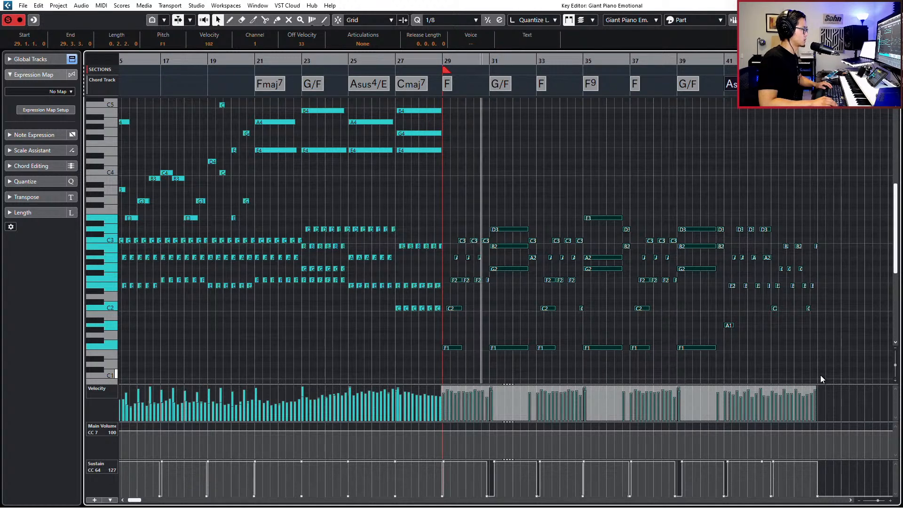
key(space)
key(space)
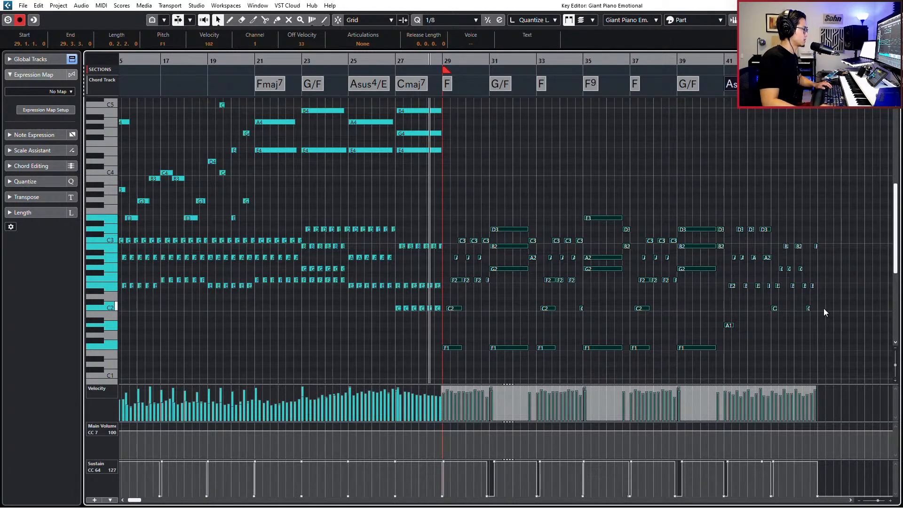
key(space)
Select the held piano chords at bars 31, 35 and 39 and lower their velocities, bringing the first note to 101
drag(510, 192, 507, 386)
drag(585, 177, 600, 395)
drag(697, 169, 700, 345)
key(alt+Down)
key(alt+Down)
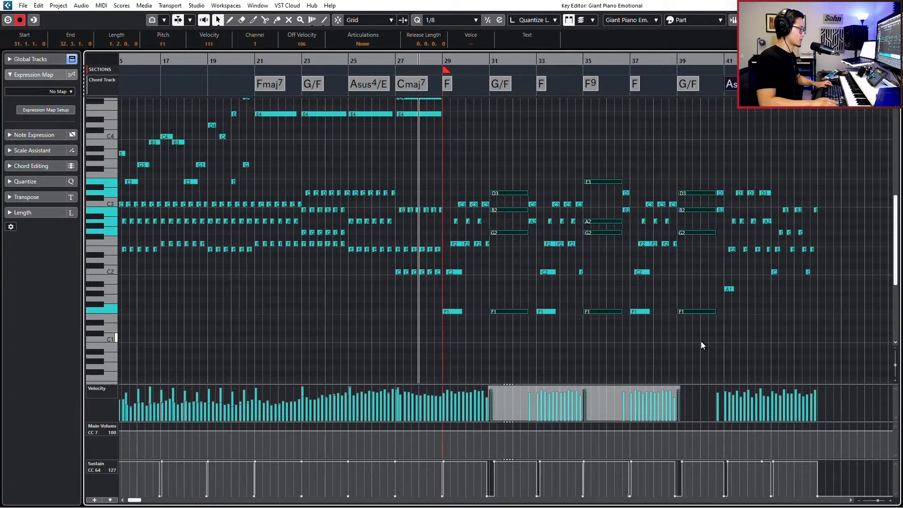
Close the piano editor, audition the full arrangement from just before bar 29, and clear the part selection
key(space)
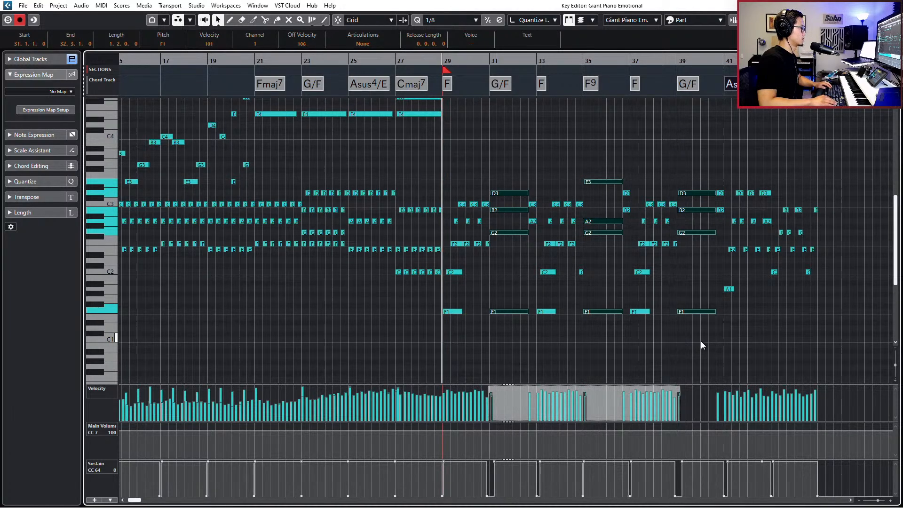
key(Return)
scroll(663, 227, down, 3)
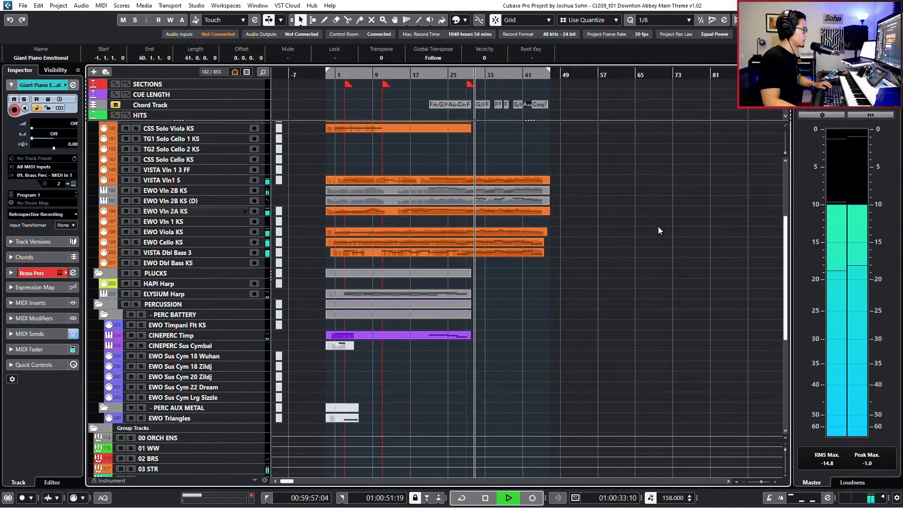
scroll(656, 224, up, 3)
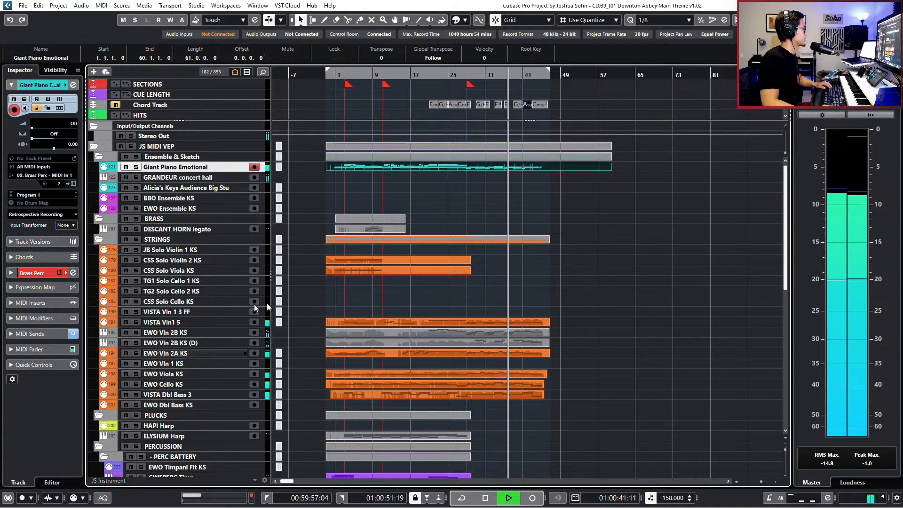
scroll(285, 92, down, 2)
scroll(286, 92, down, 2)
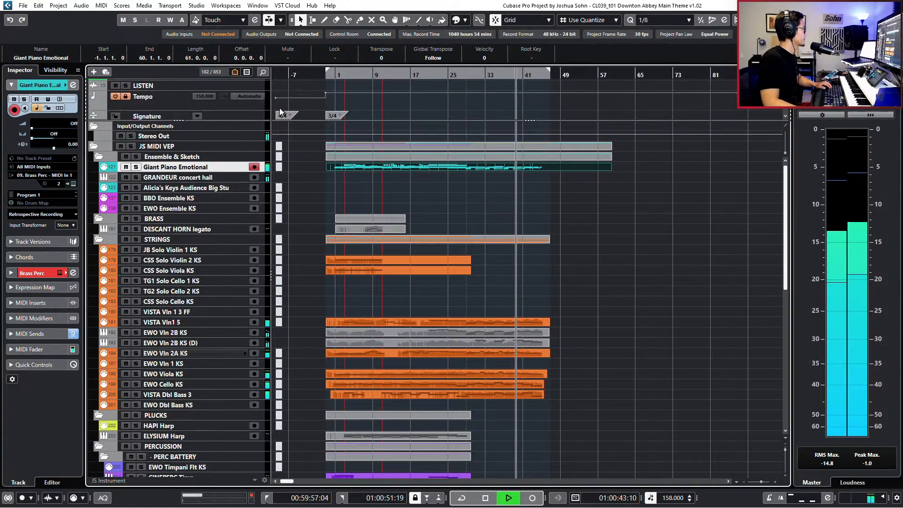
key(space)
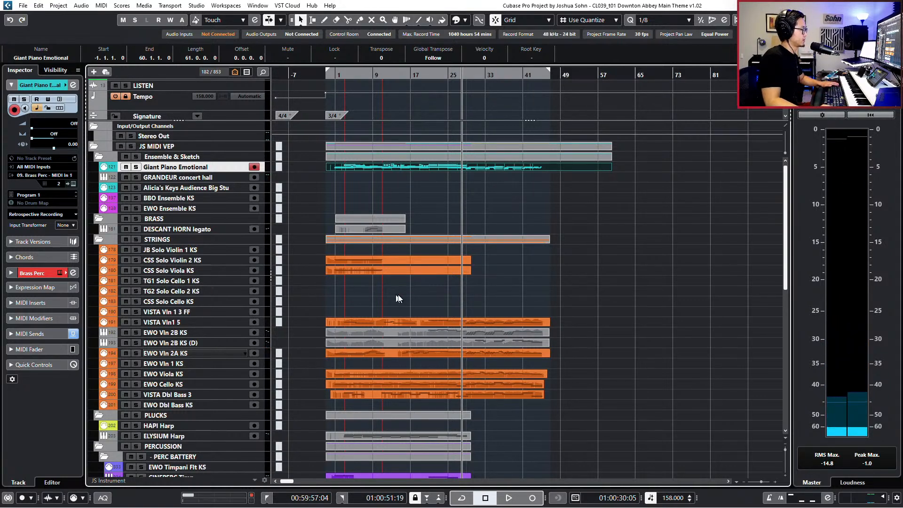
click(488, 291)
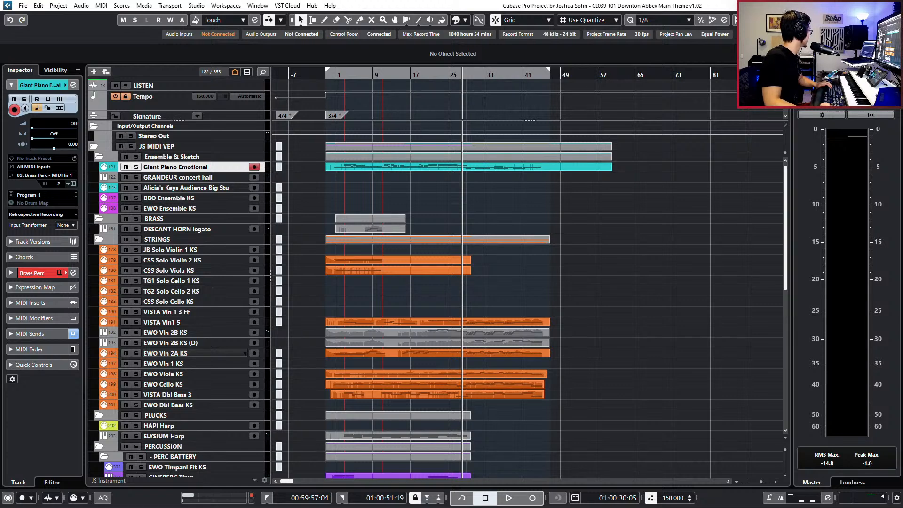
Insert Soundtoys EffectRack in the first insert slot of the 03 STR group and add the Devil-Loc module to the rack
click(149, 299)
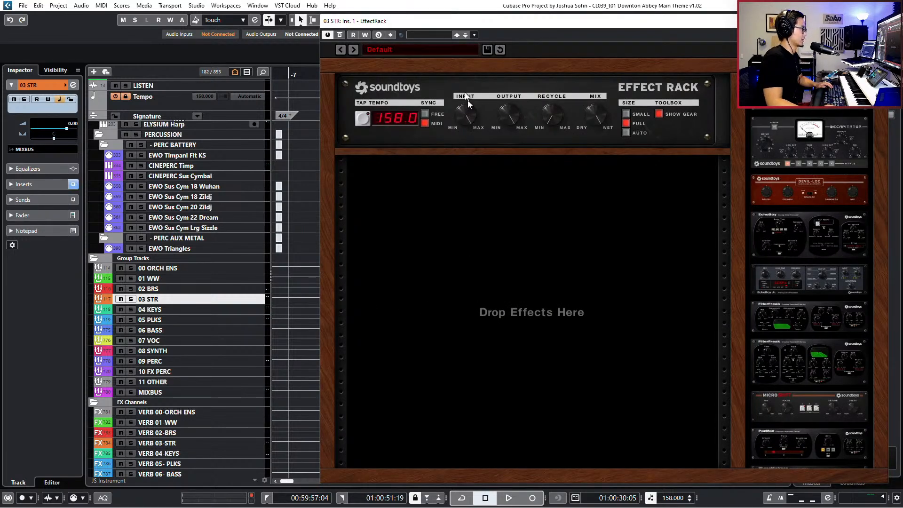
drag(505, 28, 487, 28)
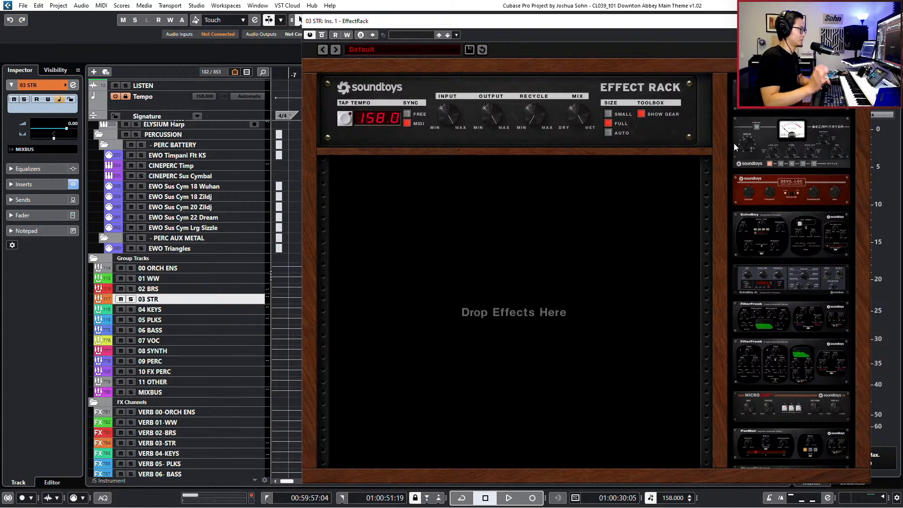
scroll(784, 198, down, 5)
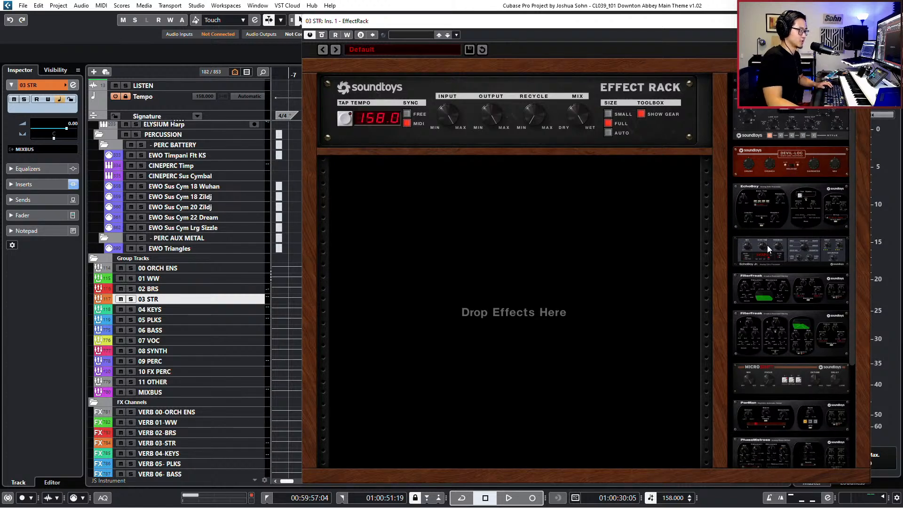
scroll(833, 237, up, 4)
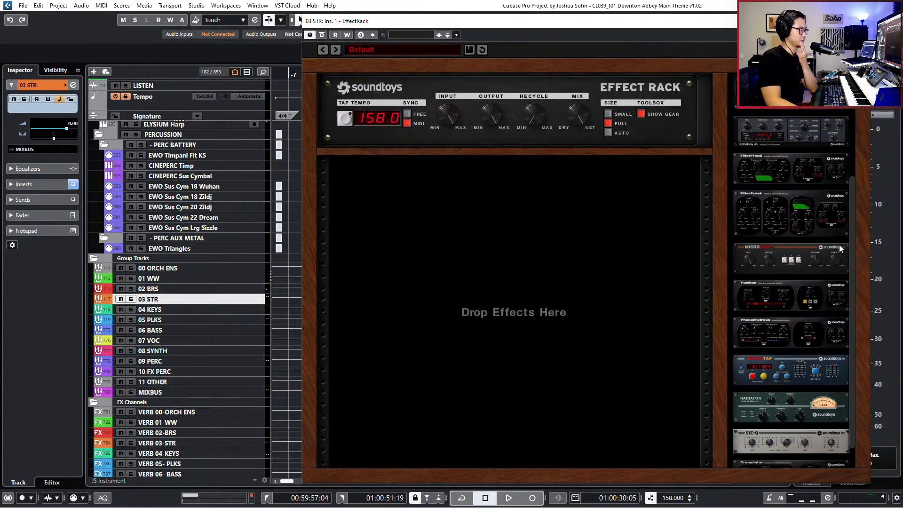
scroll(832, 247, up, 1)
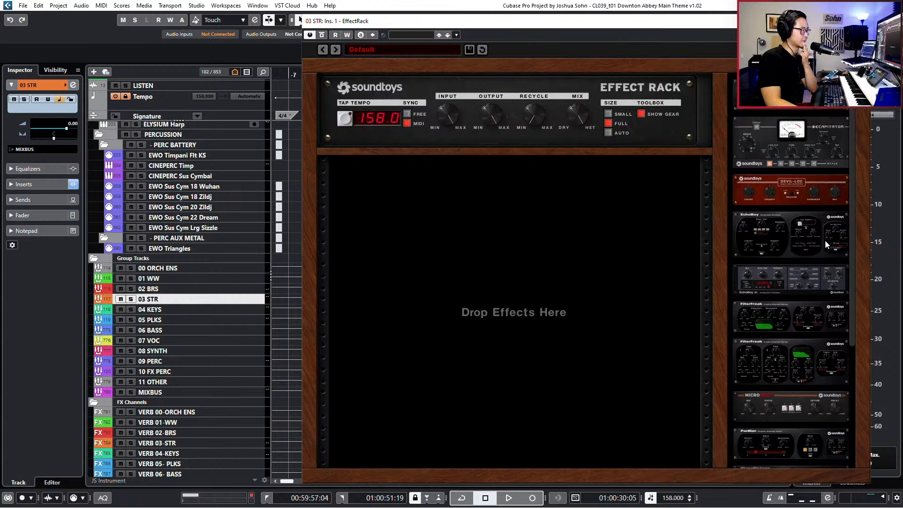
drag(810, 193, 522, 254)
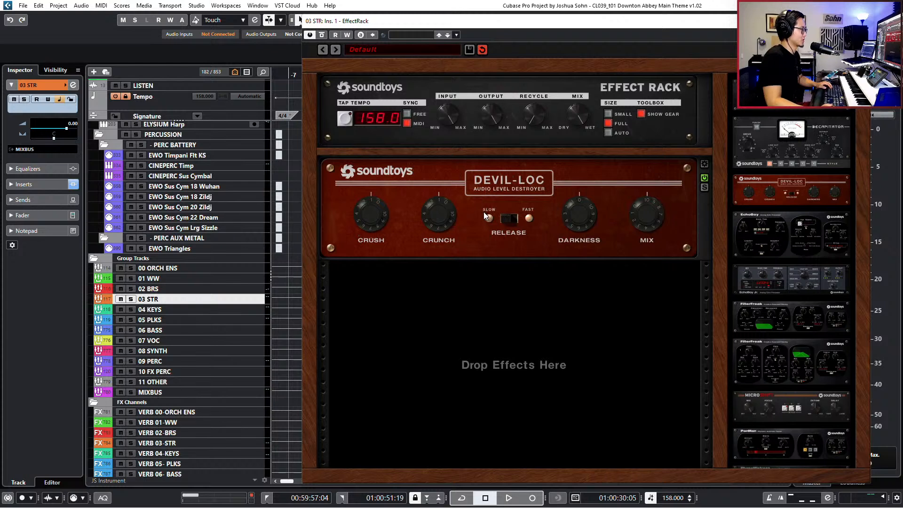
Solo the 03 STR group and adjust Devil-Loc's Crunch, Crush and Darkness amounts
key(s)
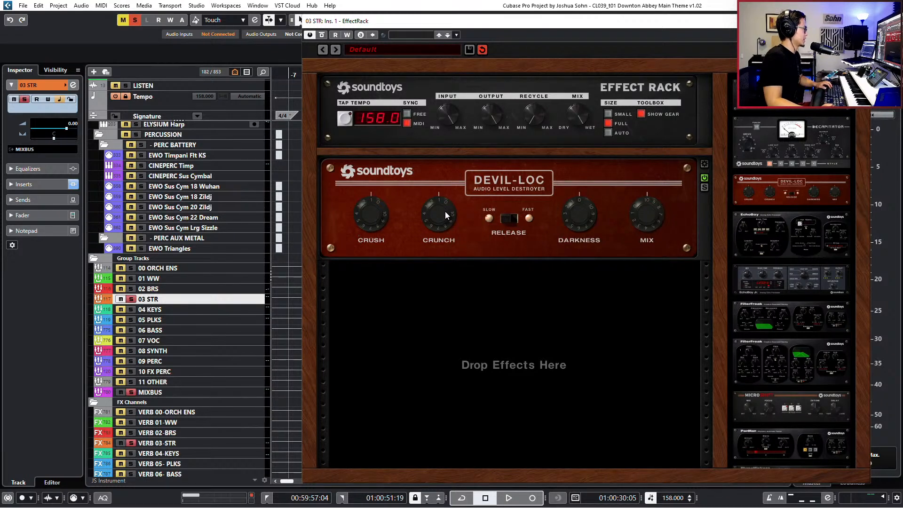
drag(444, 213, 444, 197)
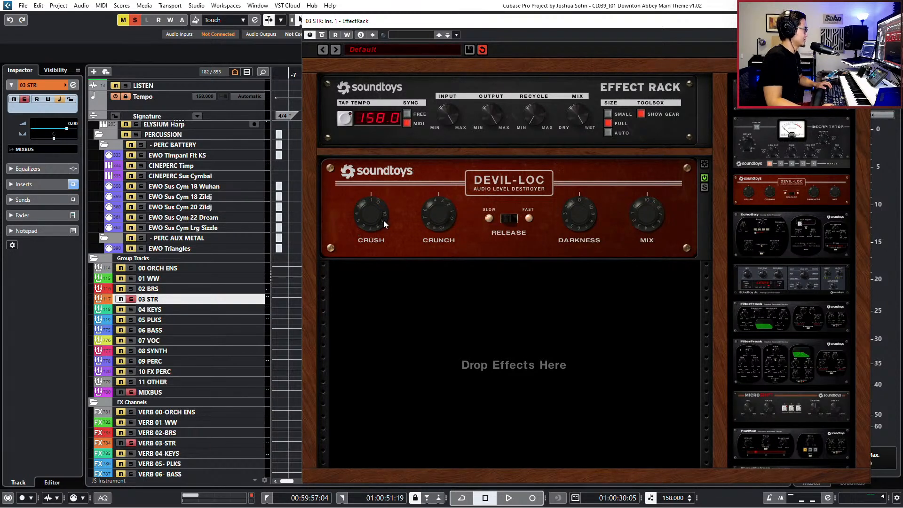
drag(383, 224, 382, 210)
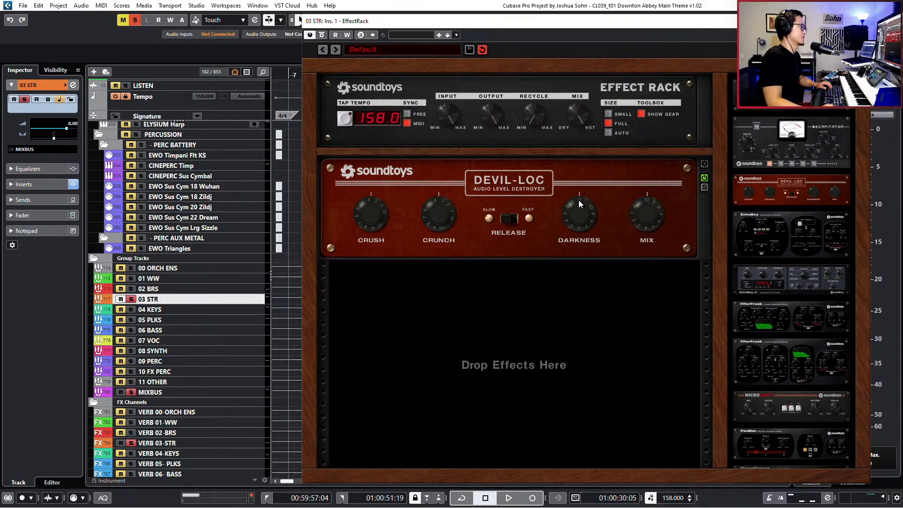
drag(574, 207, 577, 190)
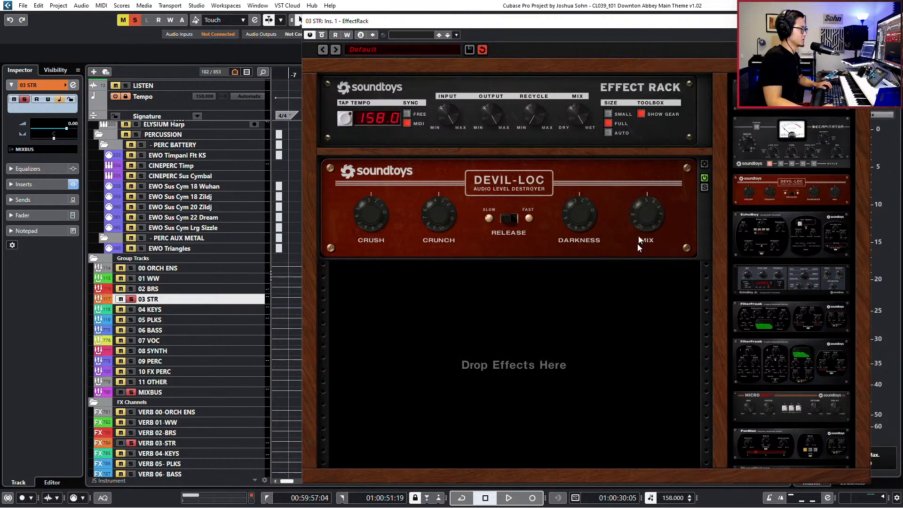
Toggle Devil-Loc's Release, set the 03 STR volume to -5.10, and fine-tune Crunch and Crush during soloed playback before unsoloing the group
key(space)
click(511, 219)
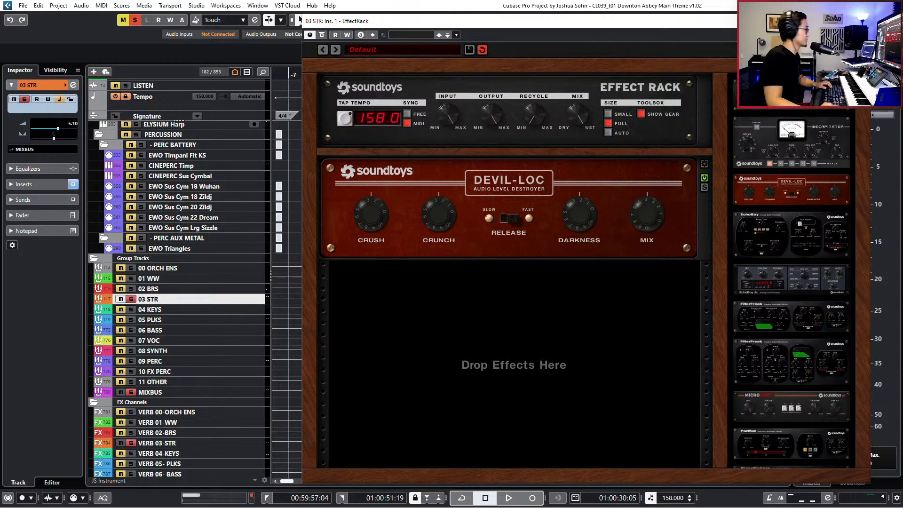
key(space)
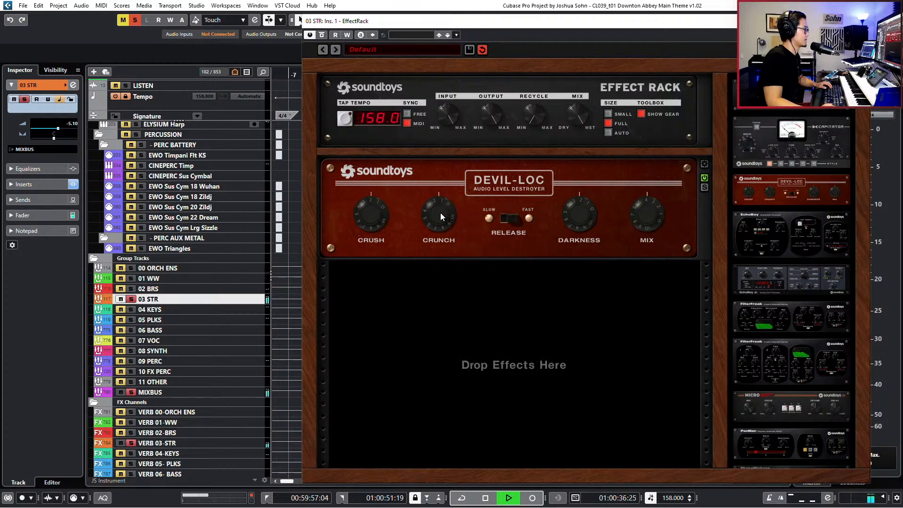
drag(441, 213, 375, 216)
key(space)
key(s)
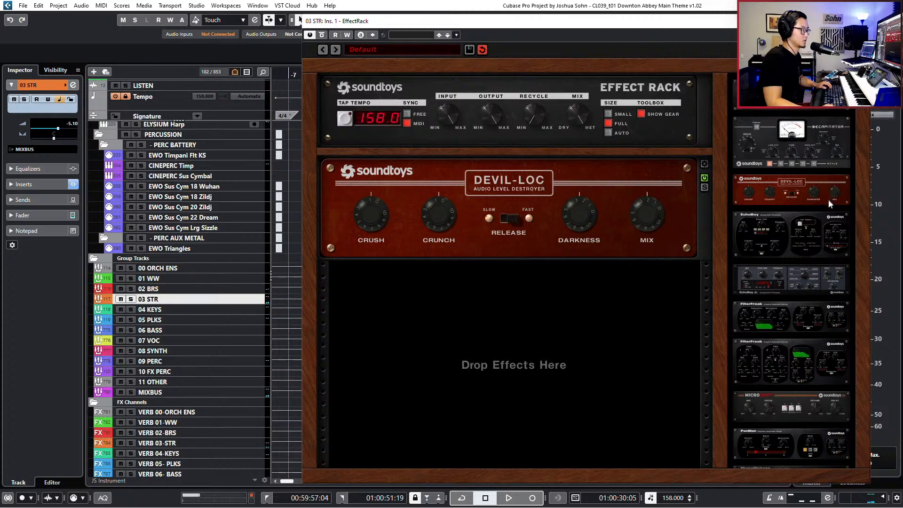
Add soothe2 as the second insert on the 03 STR group and dismiss its guided tutorial hint
scroll(828, 199, down, 5)
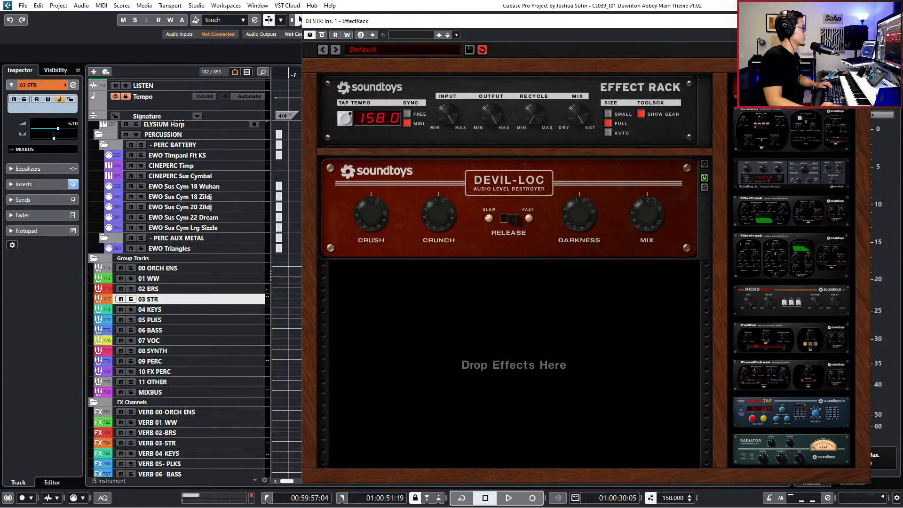
key(Return)
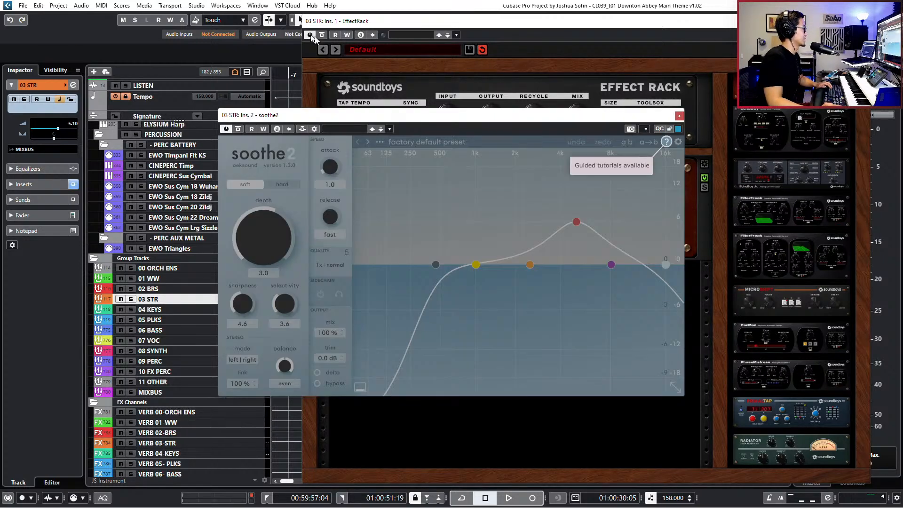
click(358, 130)
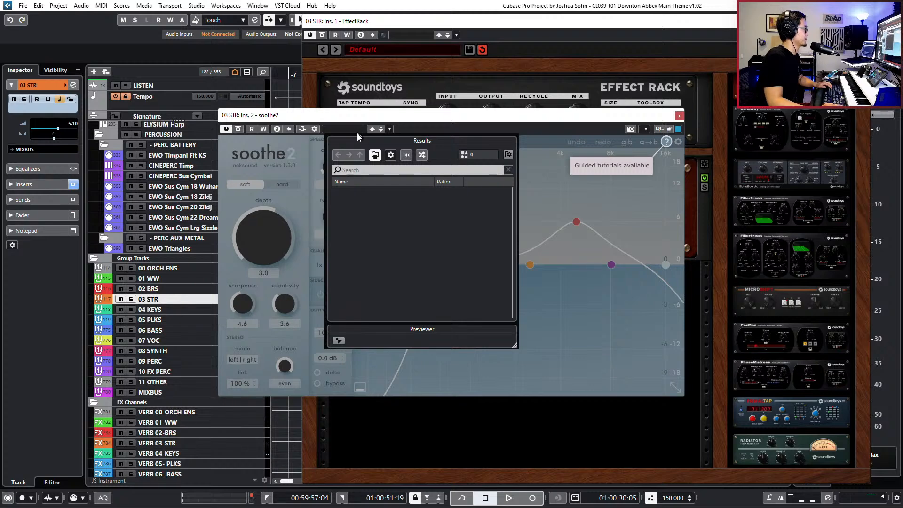
click(285, 164)
click(613, 180)
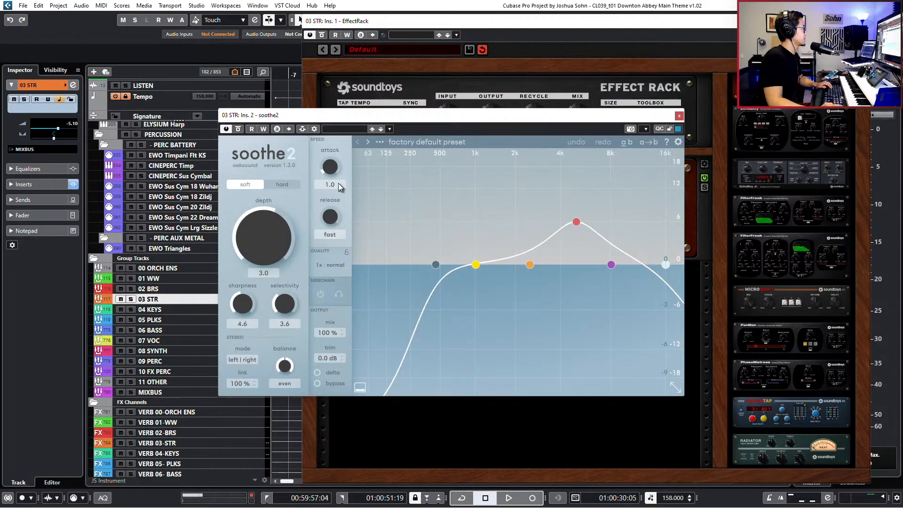
Load the De-shrill violin preset from soothe2's Orchestral category and solo the 03 STR group
click(380, 142)
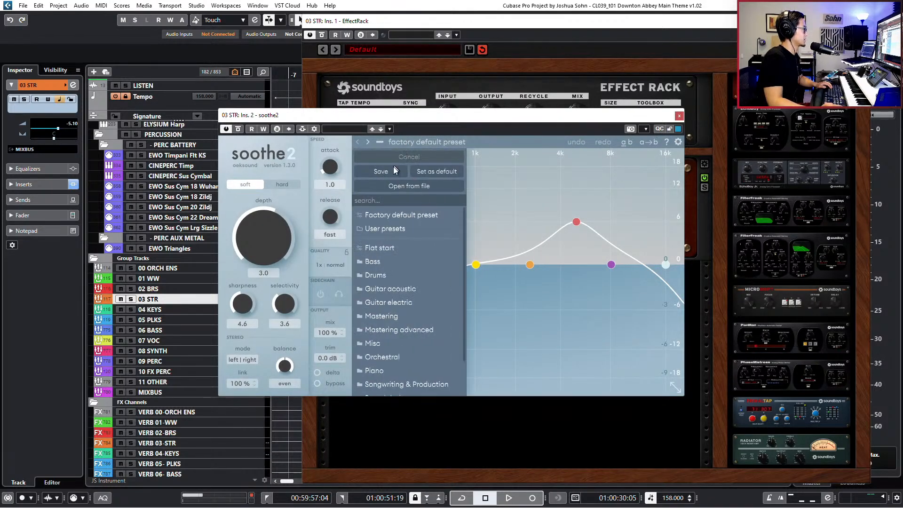
scroll(395, 273, down, 1)
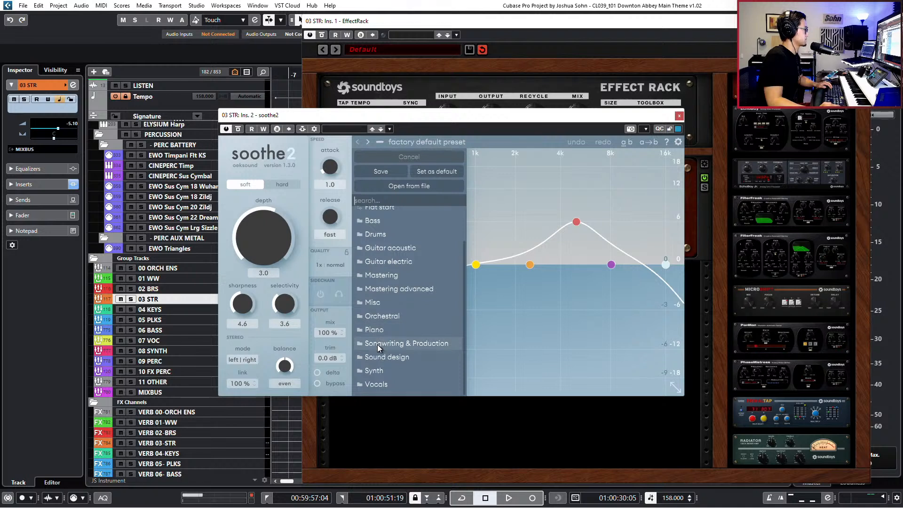
mouse_move(386, 316)
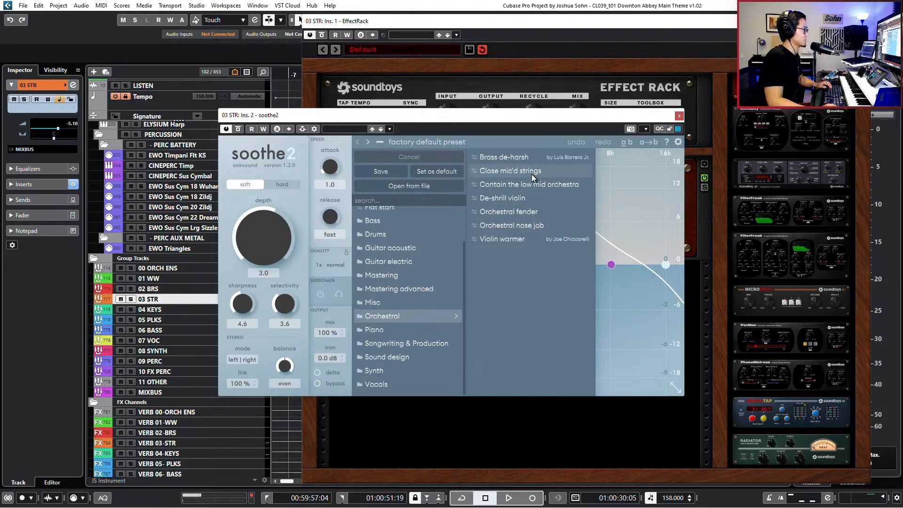
click(534, 201)
key(s)
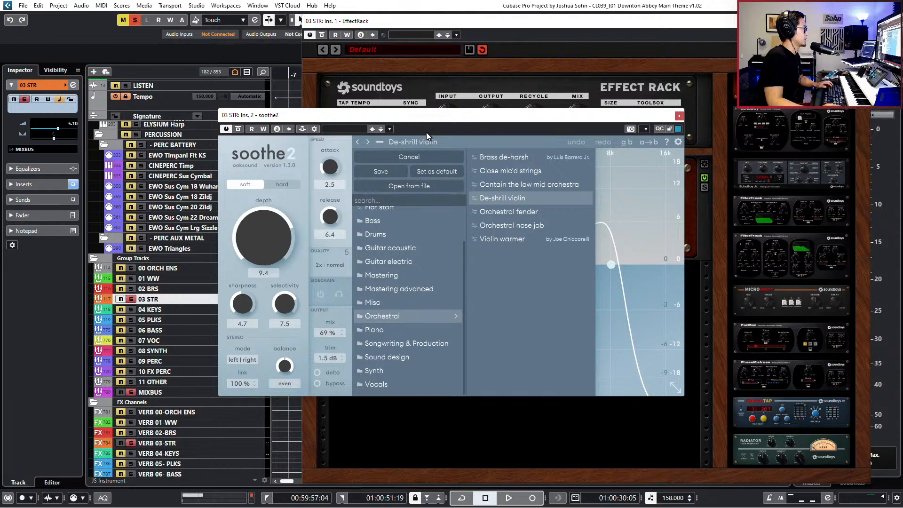
Play the soloed strings, lower soothe2's depth to 7.7, and compare the sound with the plug-in bypassed and active
key(space)
drag(505, 120, 507, 199)
drag(411, 199, 422, 101)
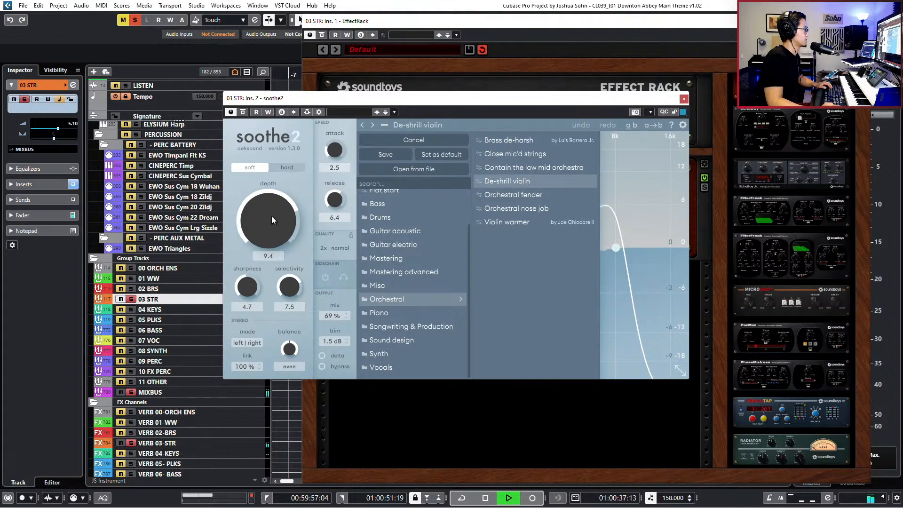
drag(273, 213, 275, 227)
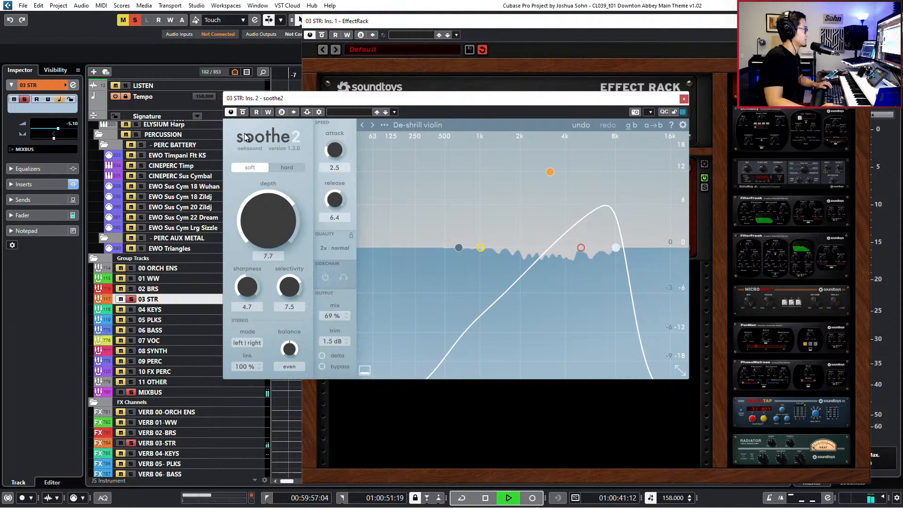
click(242, 112)
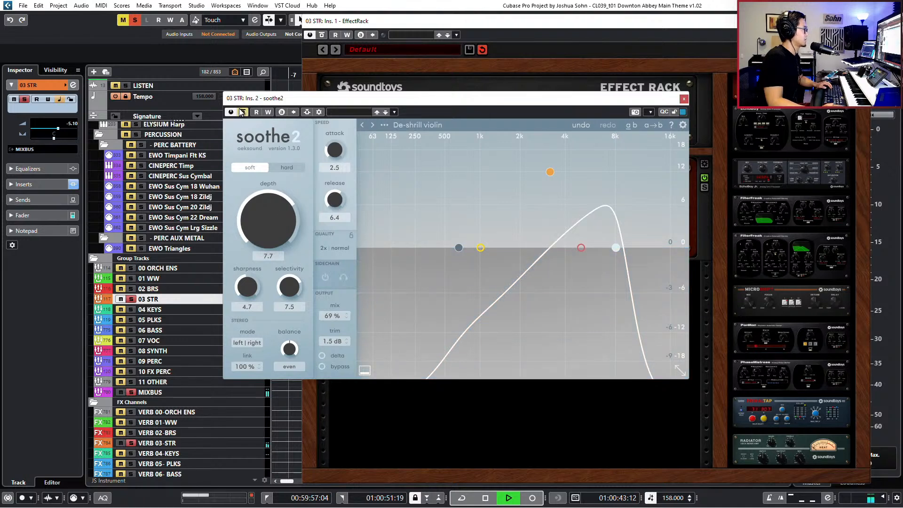
click(241, 112)
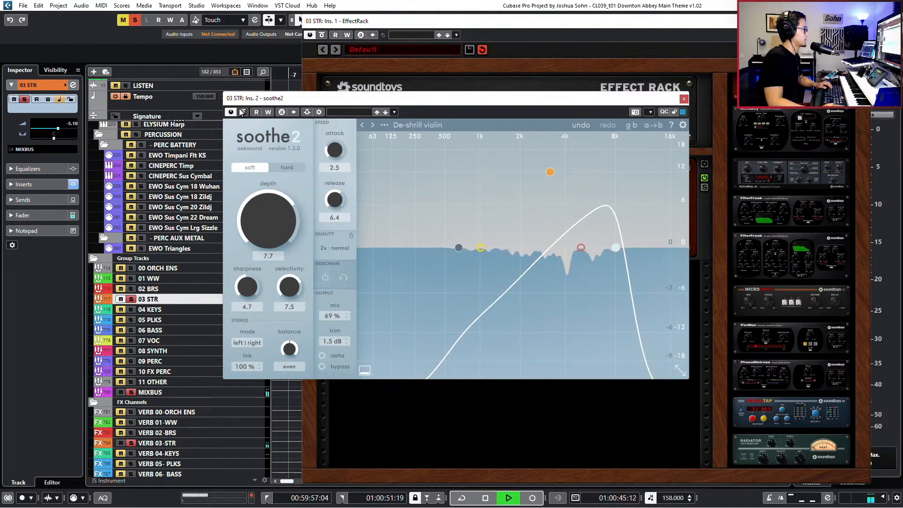
click(241, 111)
click(241, 112)
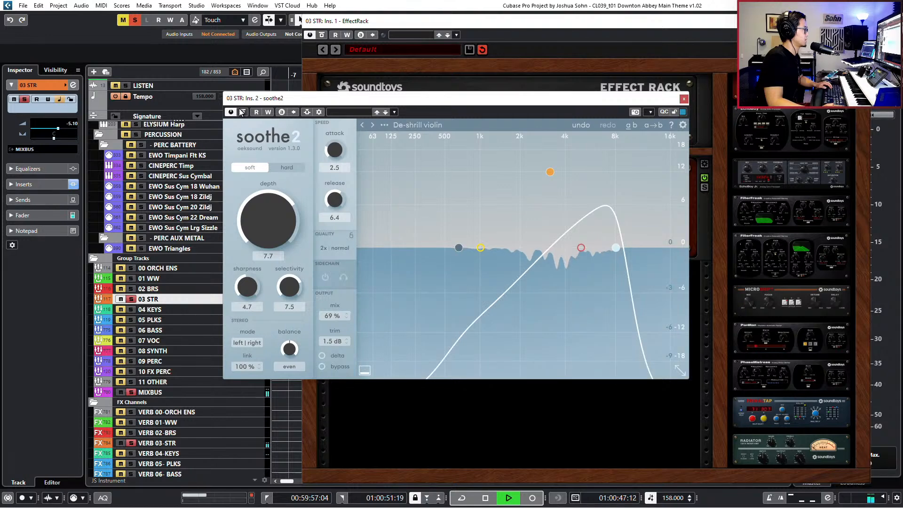
Set soothe2's depth to 3.0, stop playback, and close the soothe2 window
drag(275, 207, 282, 254)
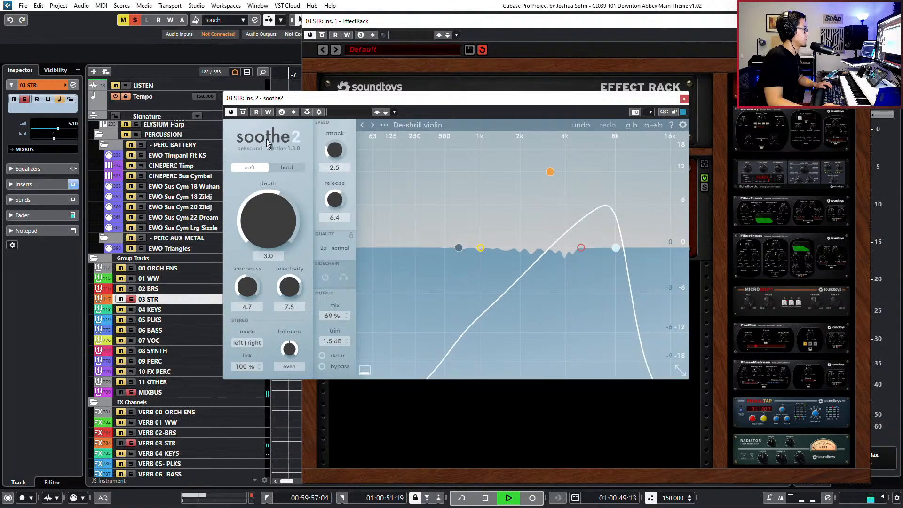
key(space)
click(683, 100)
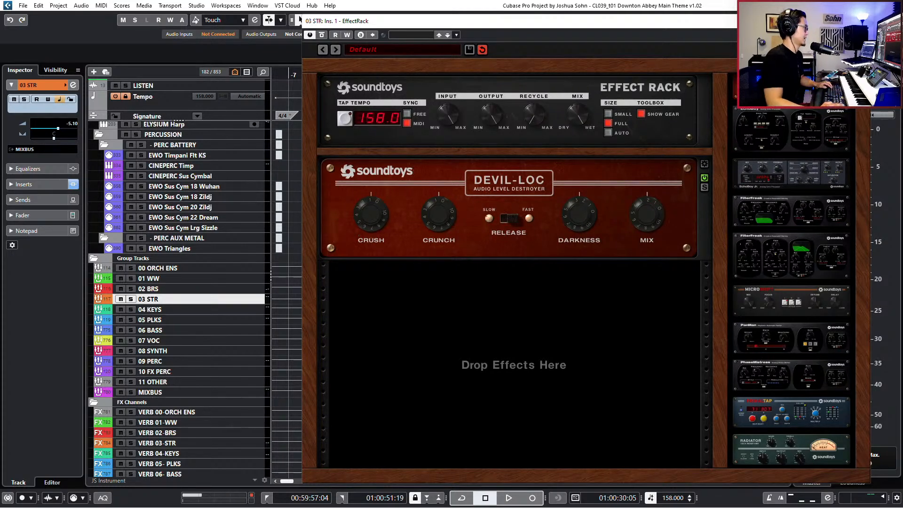
Add Saturation Knob as the third insert on 03 STR, raise its saturation slightly during playback, and close both plug-in windows
key(alt+3)
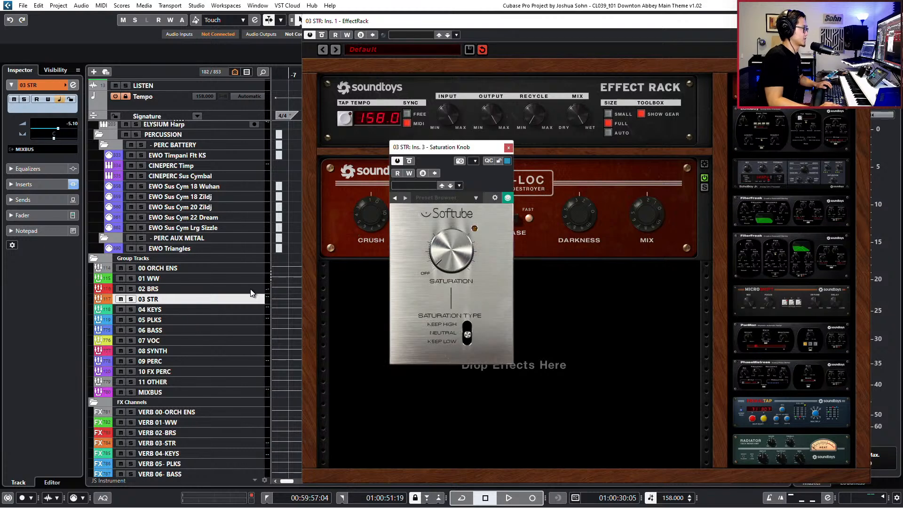
key(space)
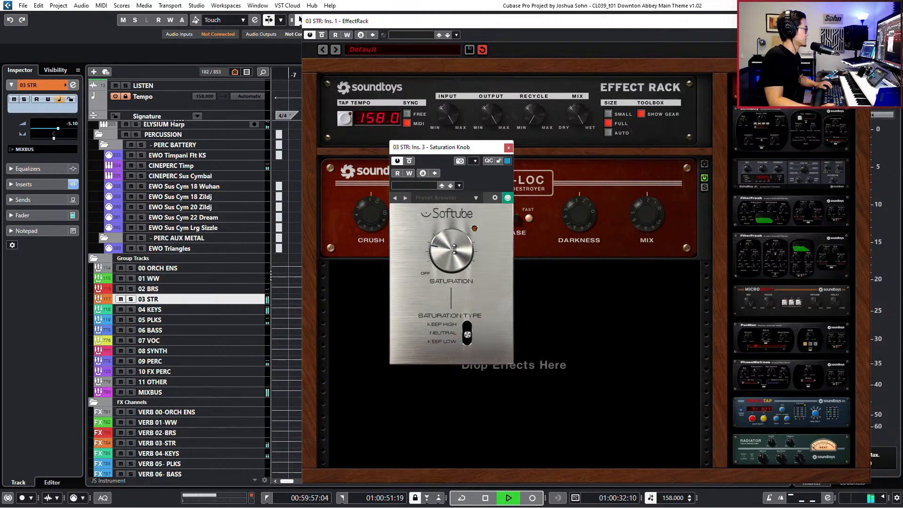
drag(454, 248, 458, 251)
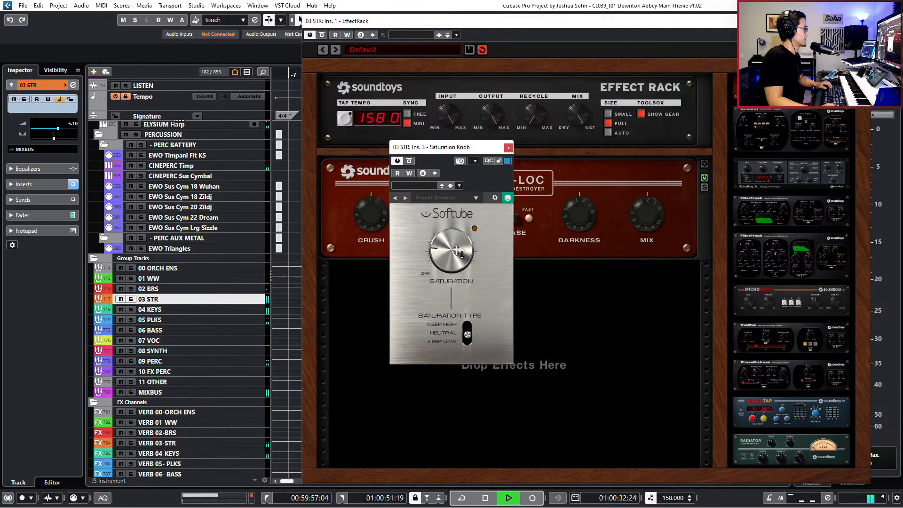
click(508, 147)
click(859, 21)
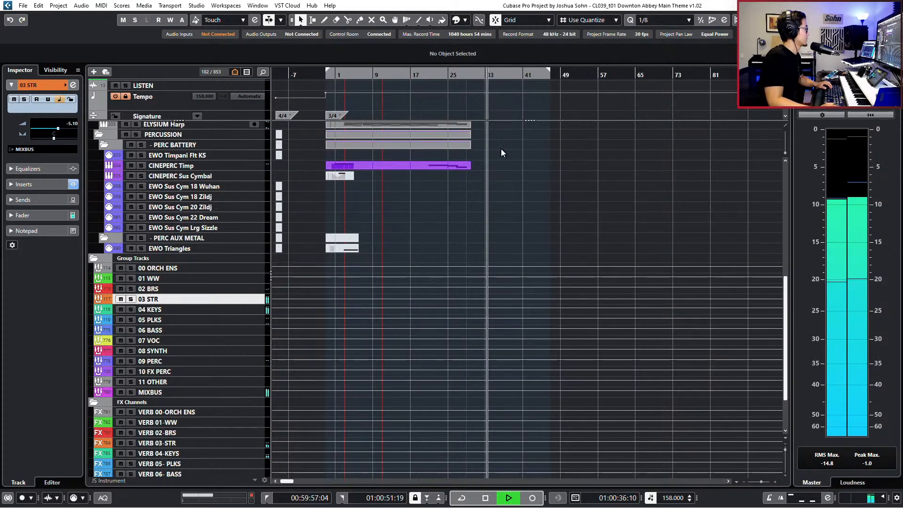
Return to the start of the project and play the arrangement to check the processed strings in the full mix
scroll(607, 182, up, 5)
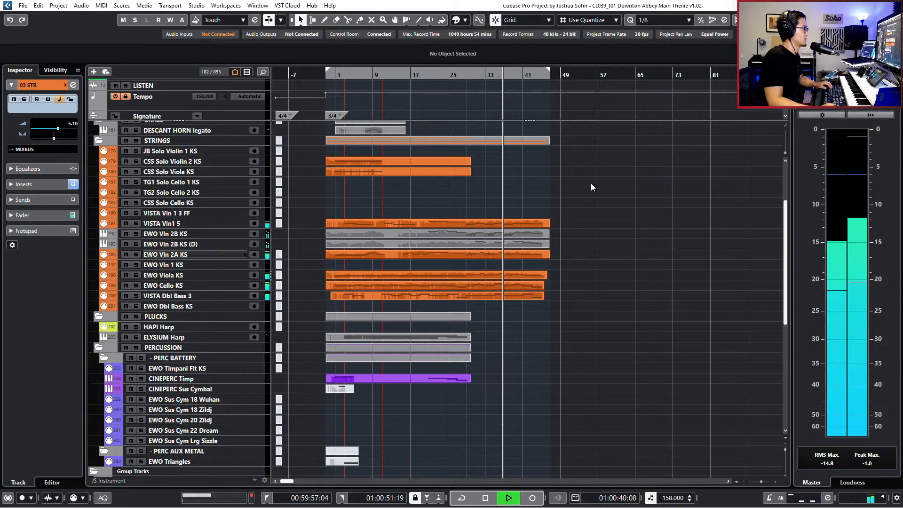
key(space)
key(KP_1)
key(ctrl+KP_Add)
key(ctrl+KP_Add)
key(ctrl+KP_Add)
key(ctrl+KP_Add)
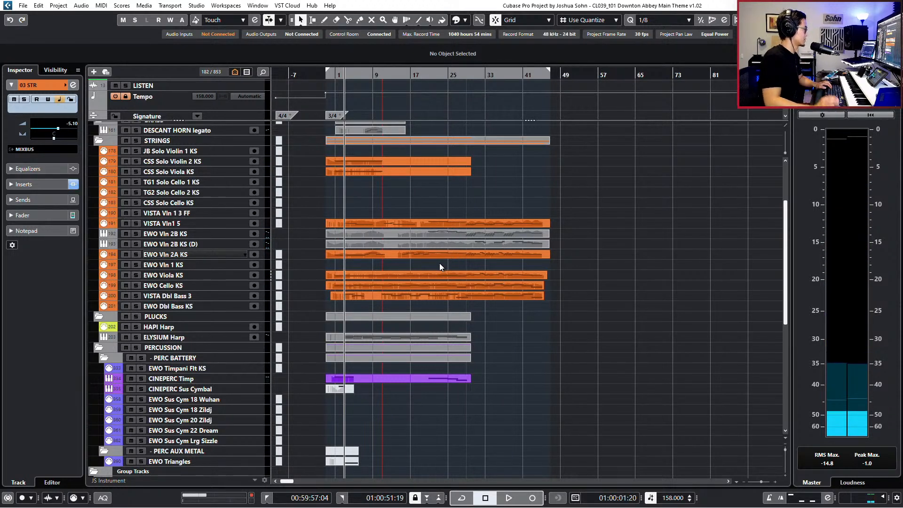
key(space)
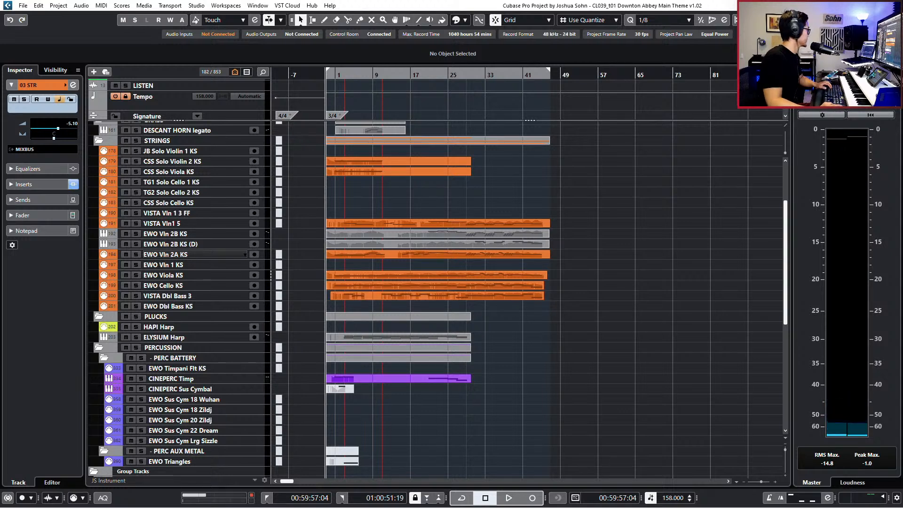
key(space)
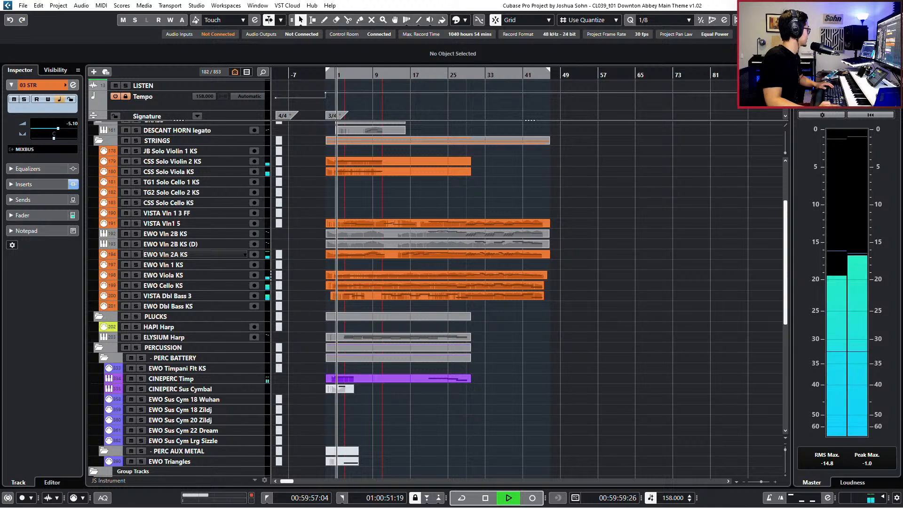
Open the 03 STR channel settings and boost the EQ's low band by 2.2 dB at 113.6 Hz
key(e)
drag(441, 87, 410, 99)
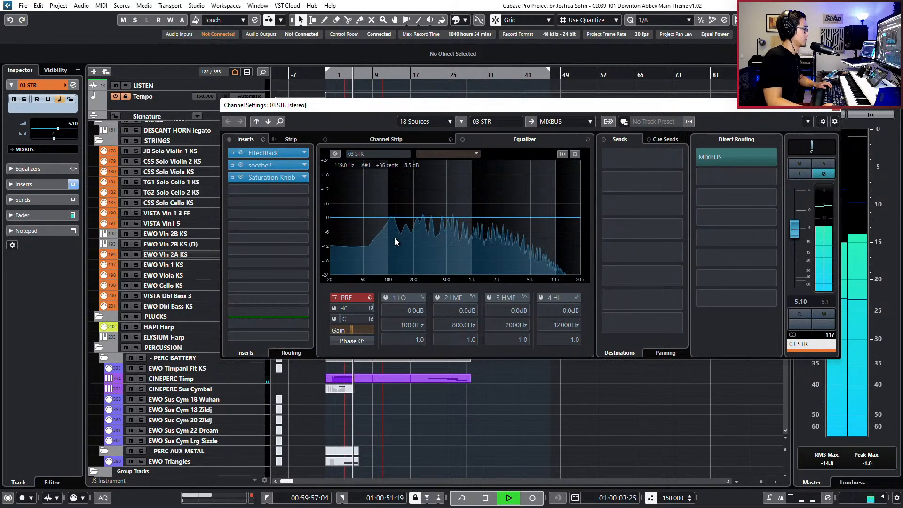
drag(344, 222, 398, 215)
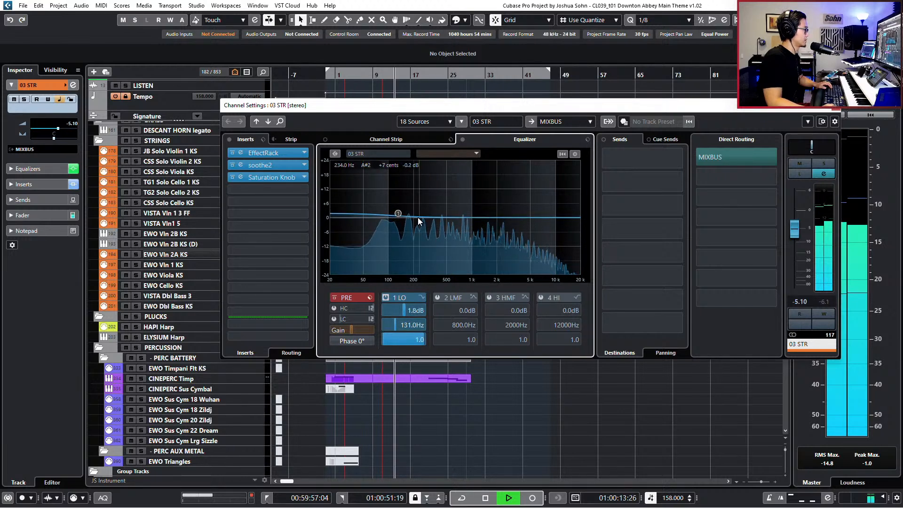
click(394, 210)
drag(394, 210, 393, 213)
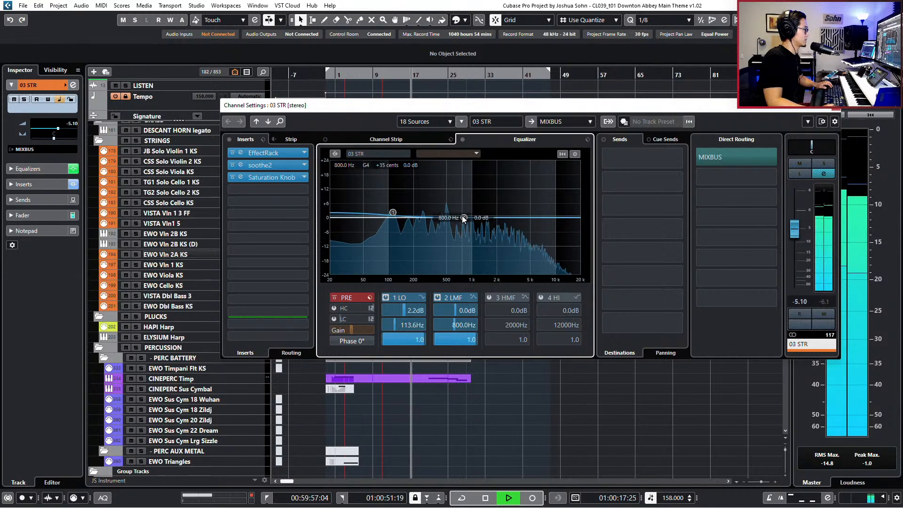
Cut the low-mid EQ band by 1.2 dB at 2267 Hz with a Q of 0.9, and close the channel settings
drag(463, 217, 503, 221)
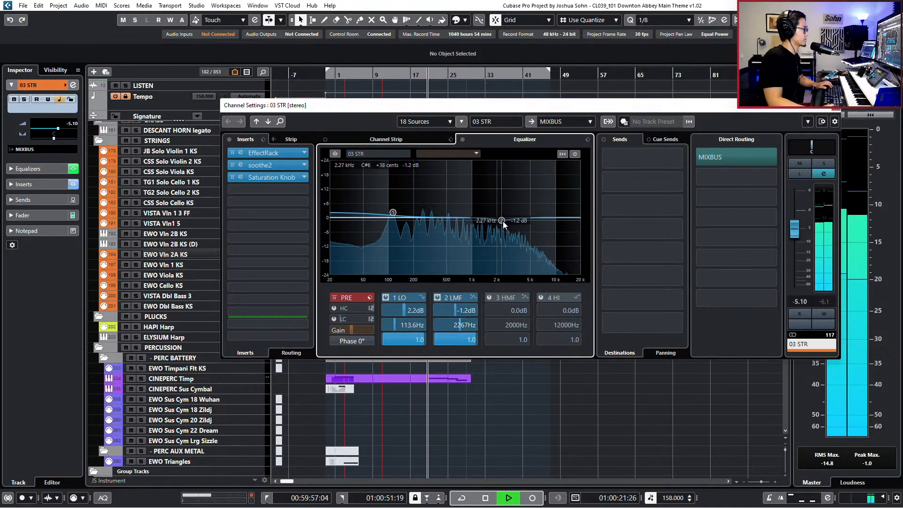
mouse_move(702, 240)
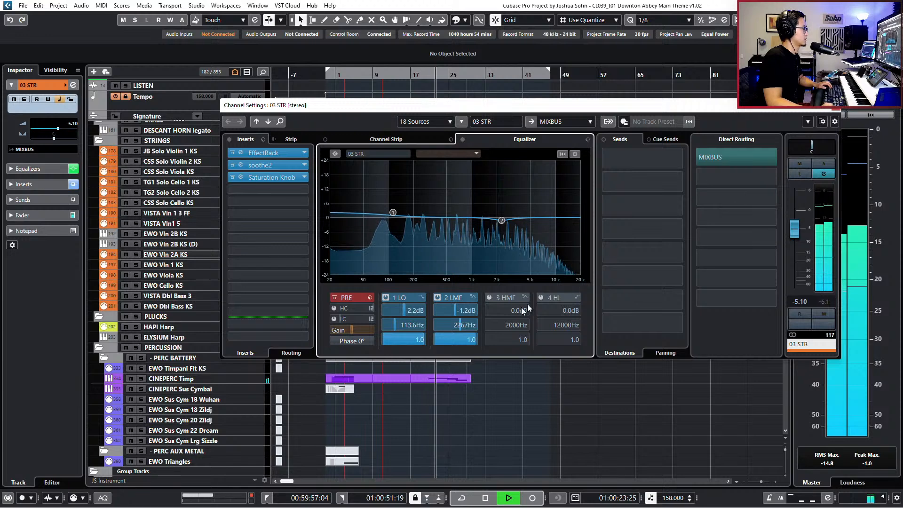
scroll(453, 342, down, 1)
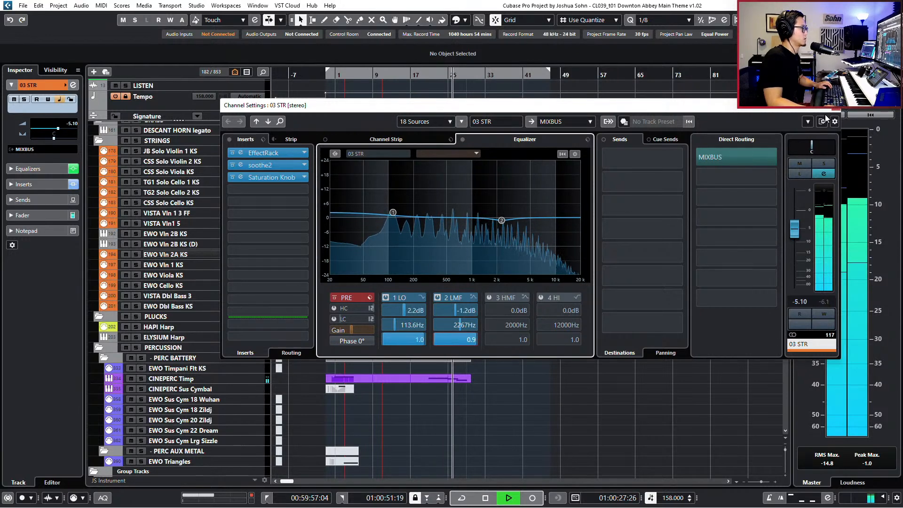
click(838, 108)
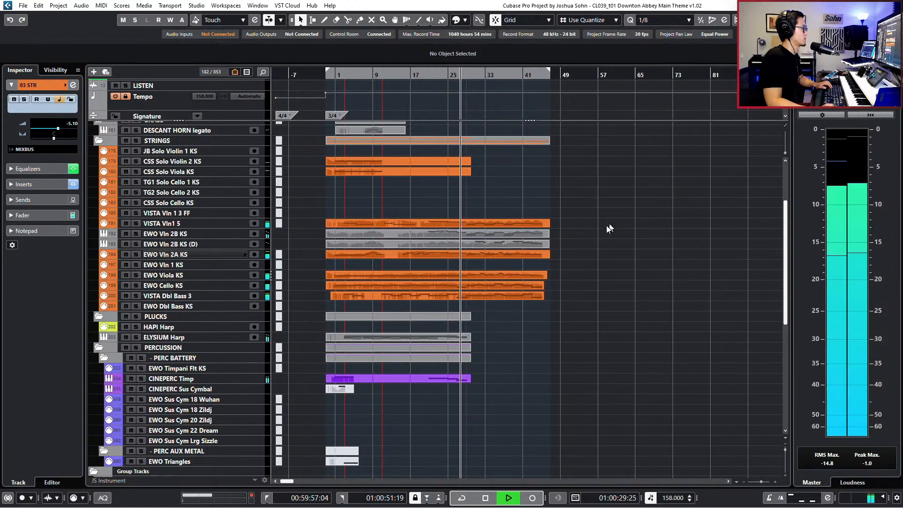
Open the Giant Piano Emotional part in the Key Editor and audition the melody passage leading up to bar 21
scroll(607, 235, up, 5)
double_click(463, 166)
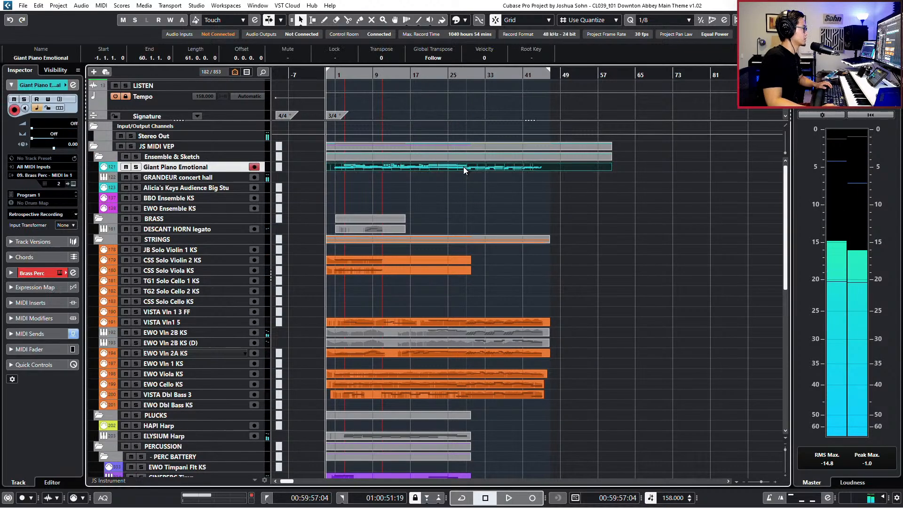
scroll(452, 155, up, 3)
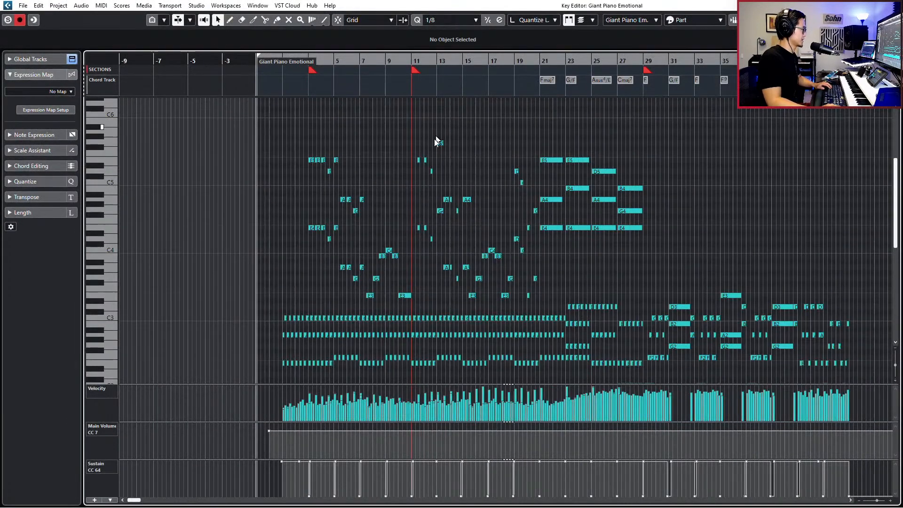
drag(443, 123, 401, 219)
key(l)
key(h)
key(h)
key(h)
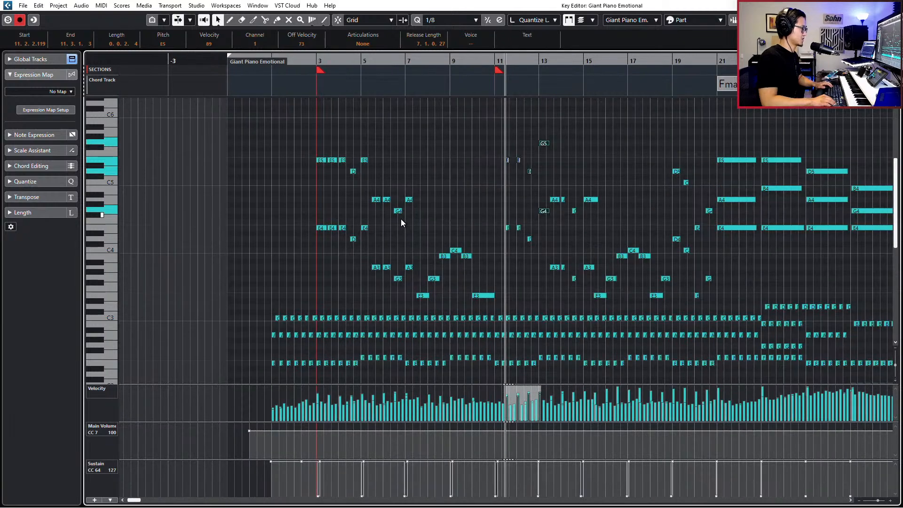
key(h)
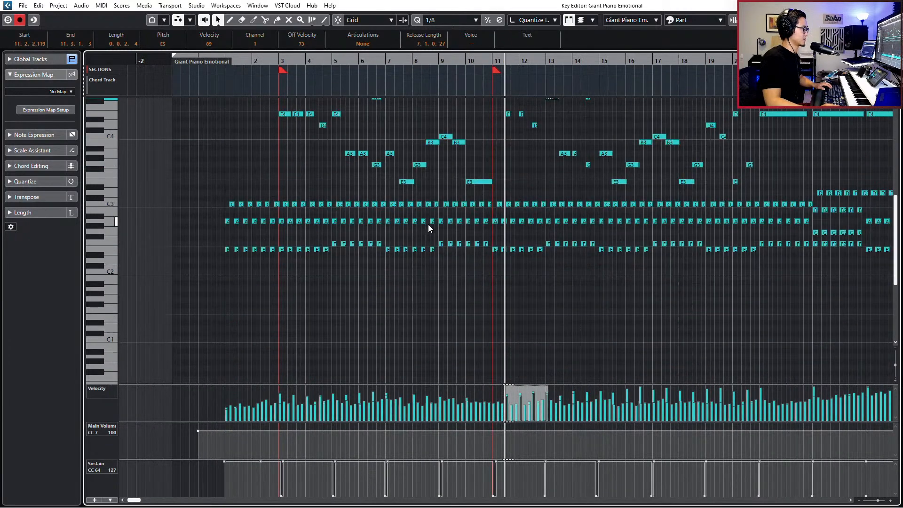
scroll(530, 211, right, 5)
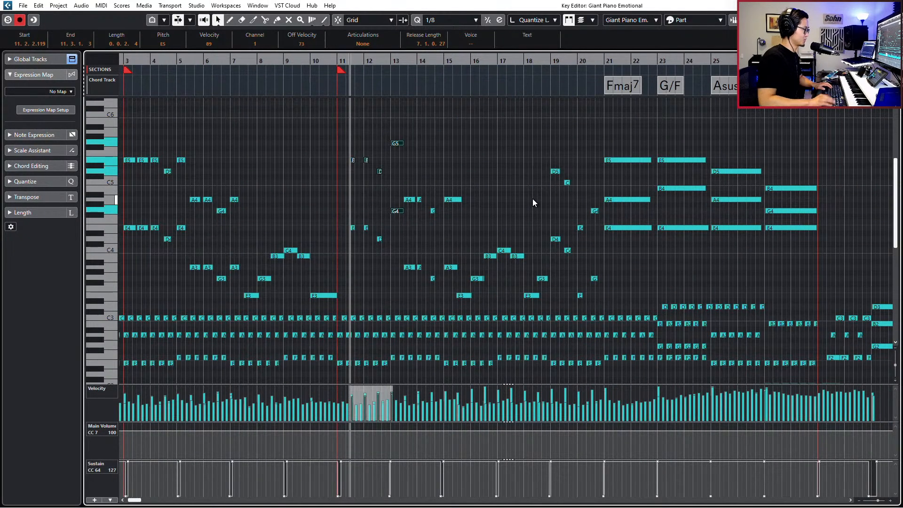
key(space)
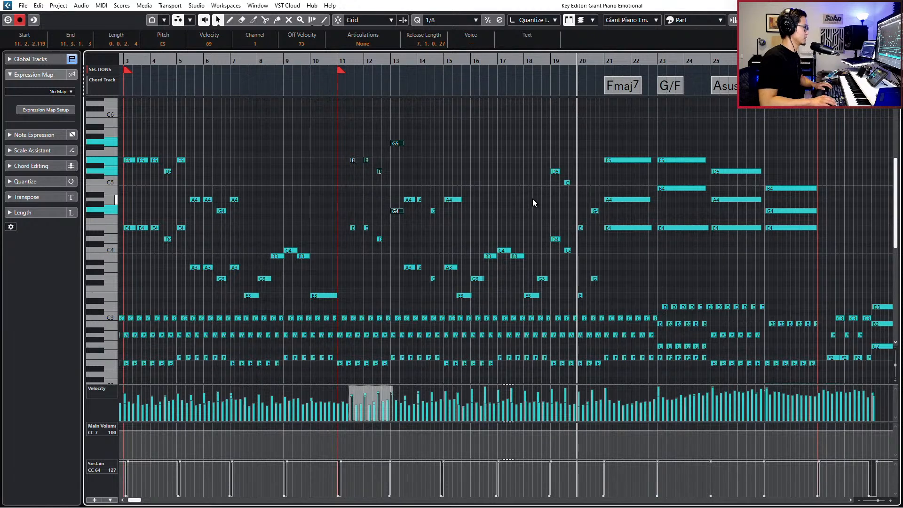
Raise the velocities of the upper piano chord notes in bars 21 to 28, bringing the first E5 to 96, and audition them
key(KP_Add)
drag(614, 122, 851, 263)
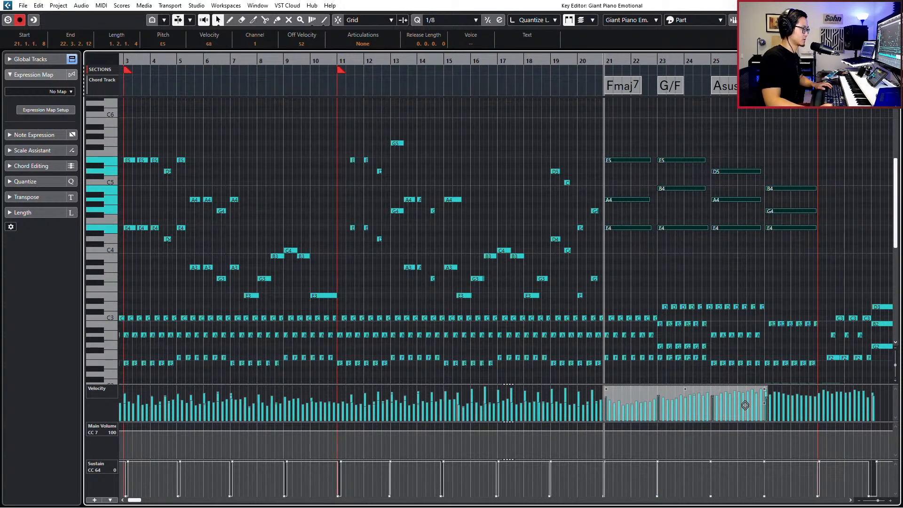
key(space)
key(space)
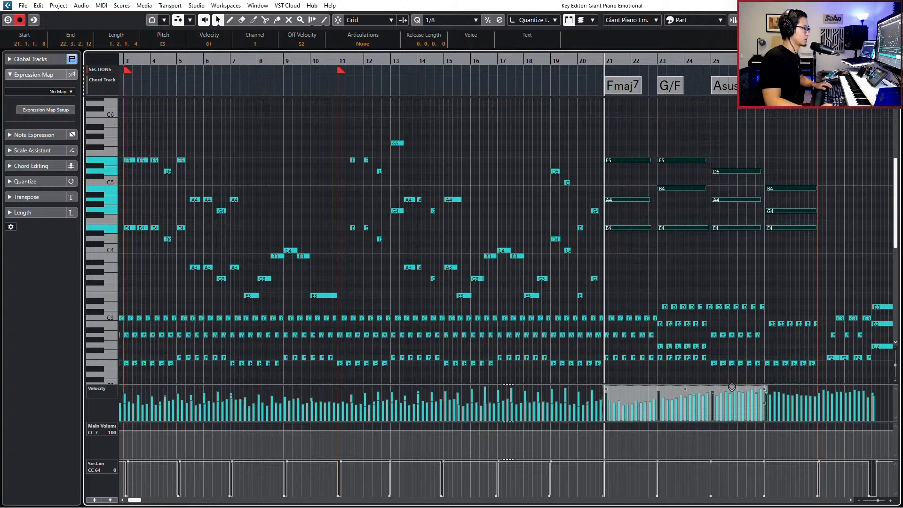
key(space)
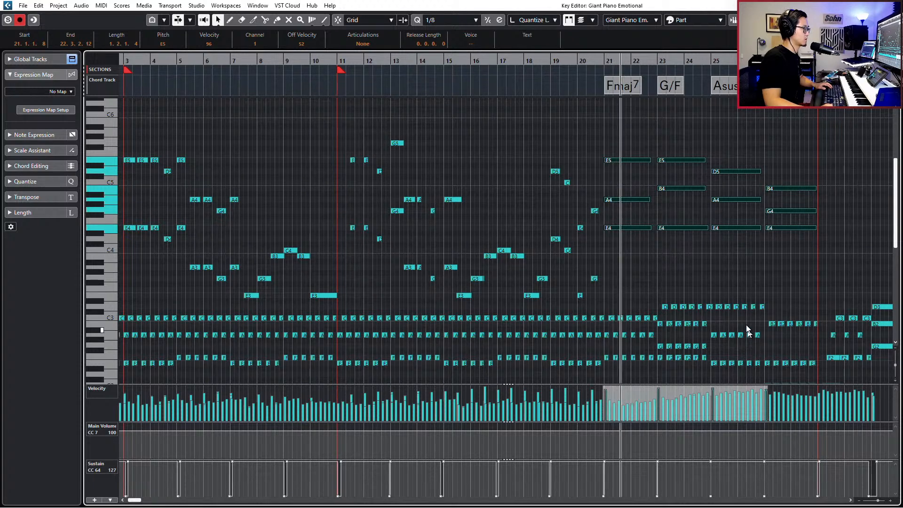
Lower the velocities of the upper G/F and Asus4/E chord notes, setting the first B4 to 111, and return to the project view
click(734, 264)
key(g)
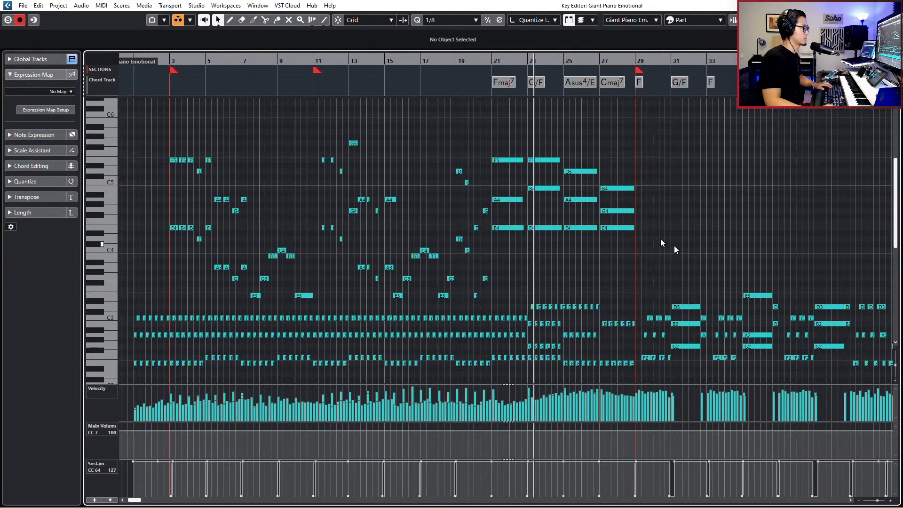
key(f)
drag(527, 140, 597, 256)
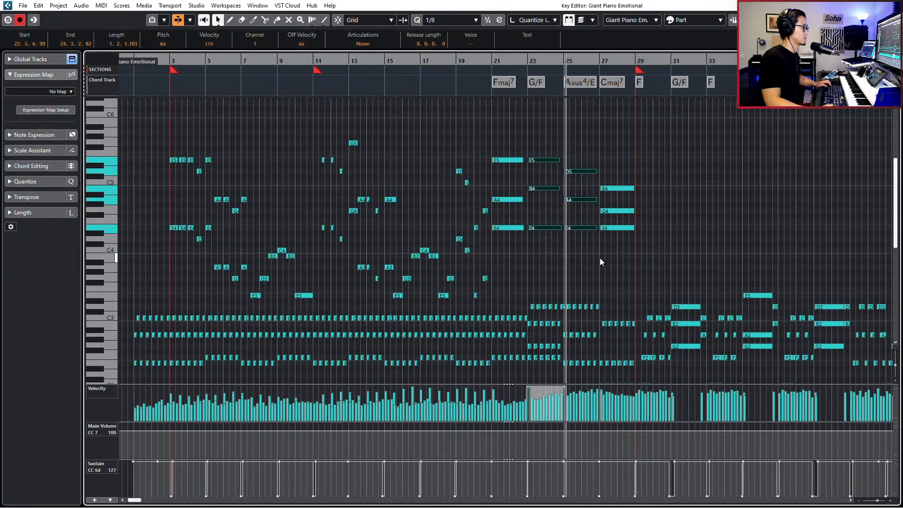
drag(591, 152, 547, 208)
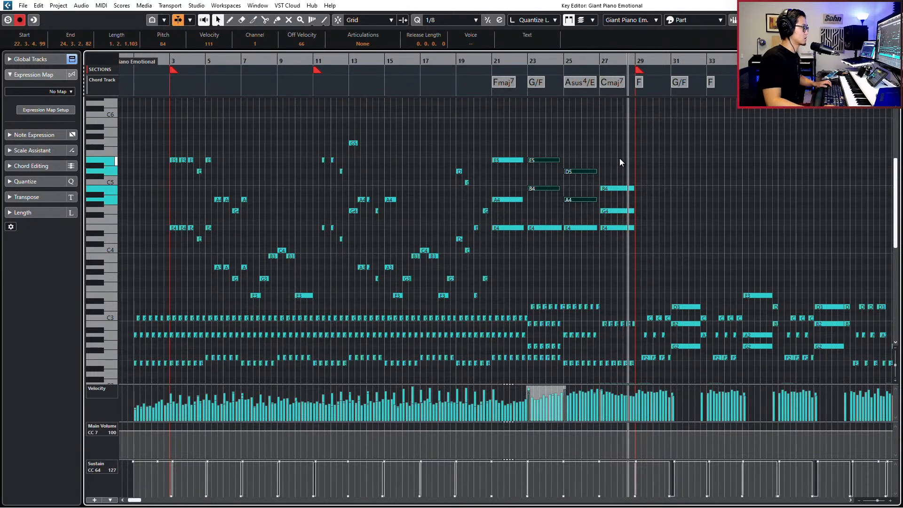
key(space)
key(space)
key(Return)
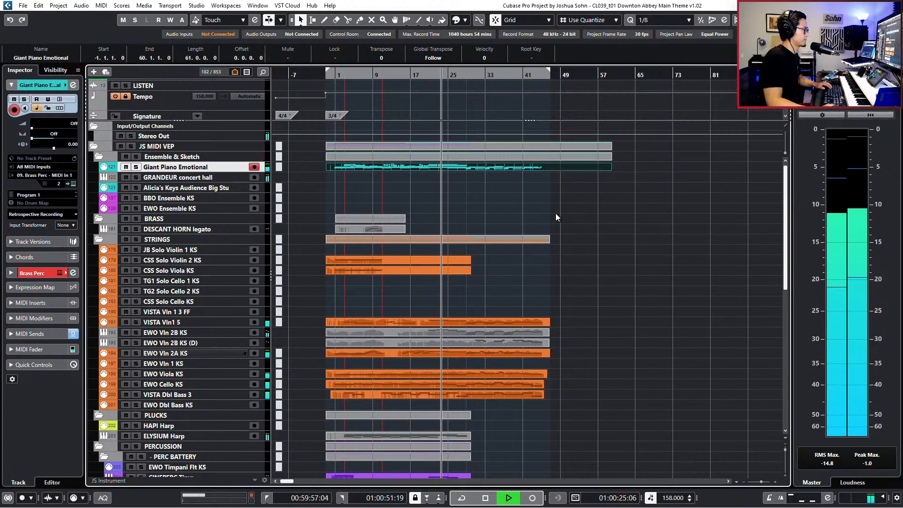
Audition the full arrangement through about bar 31, stop playback, and move the playhead to just before bar 25
key(g)
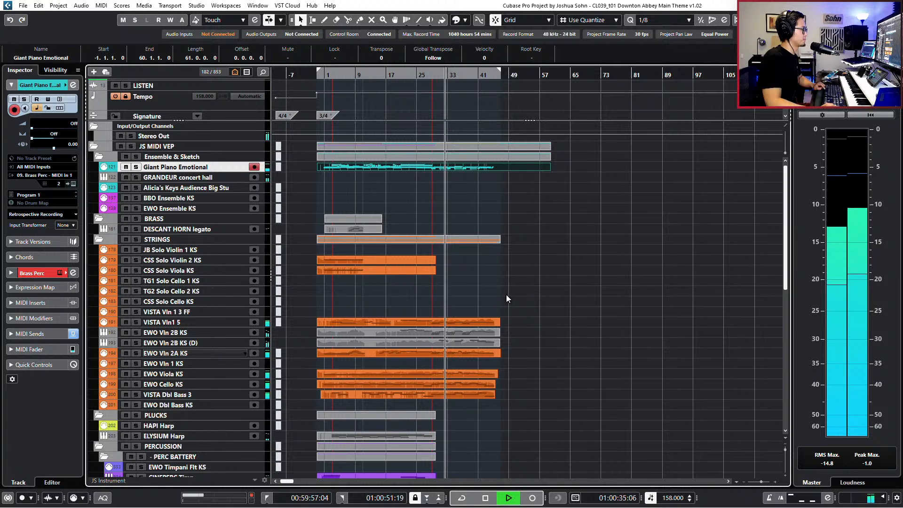
key(space)
scroll(506, 294, down, 3)
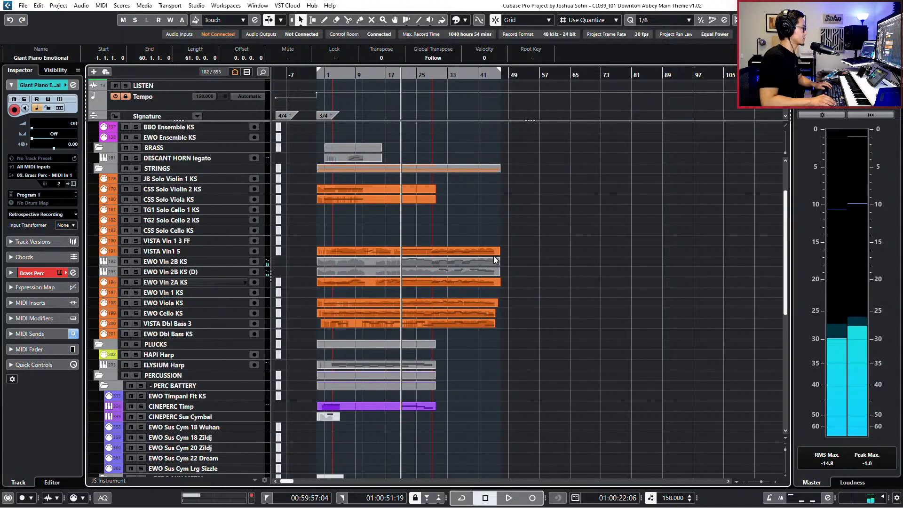
key(KP_Add)
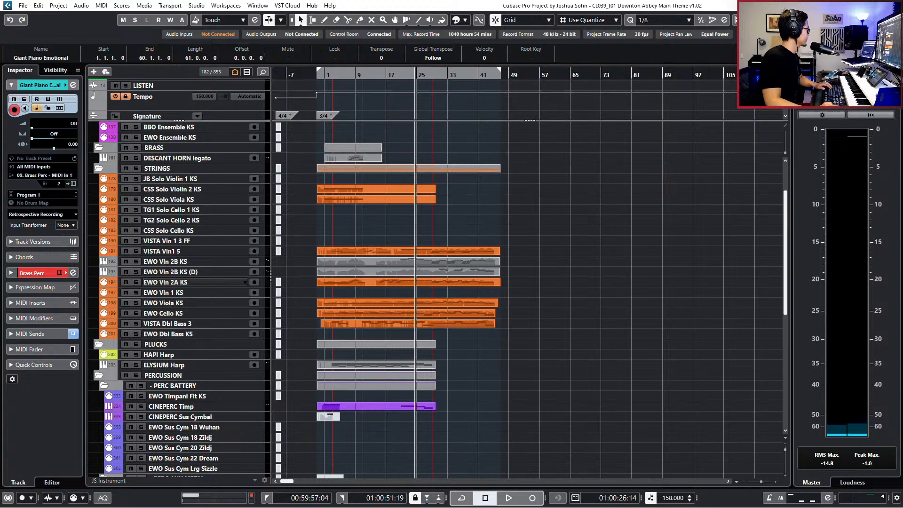
Load the Rich Chamber preset in ValhallaVintageVerb on VERB 03-STR, and audition the strings reverb briefly in solo
click(157, 370)
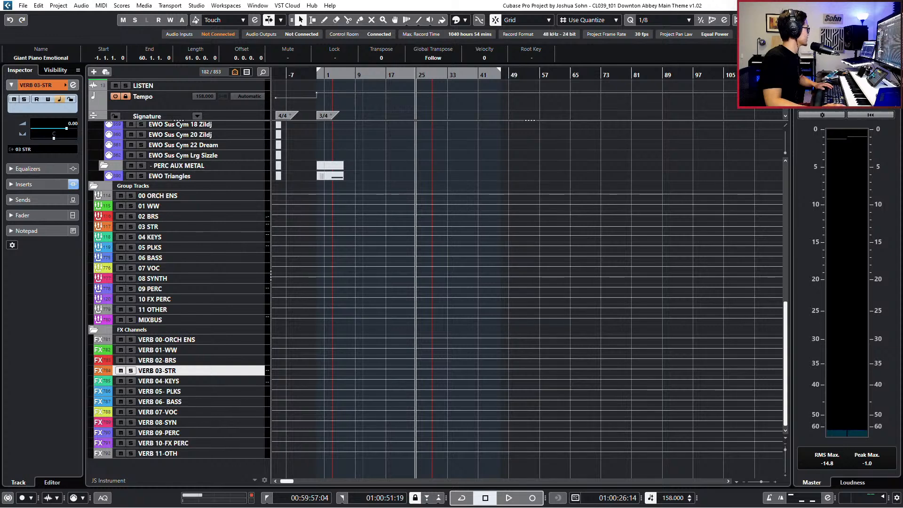
key(alt+1)
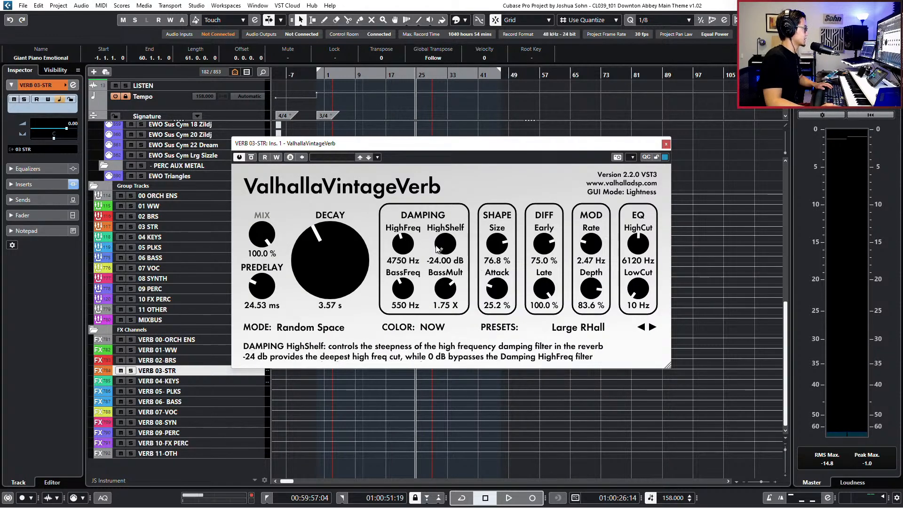
click(606, 326)
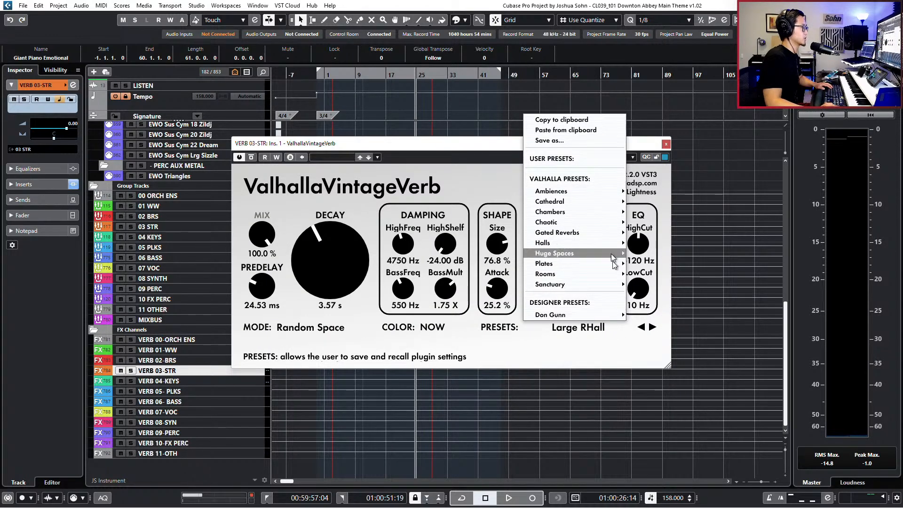
mouse_move(600, 243)
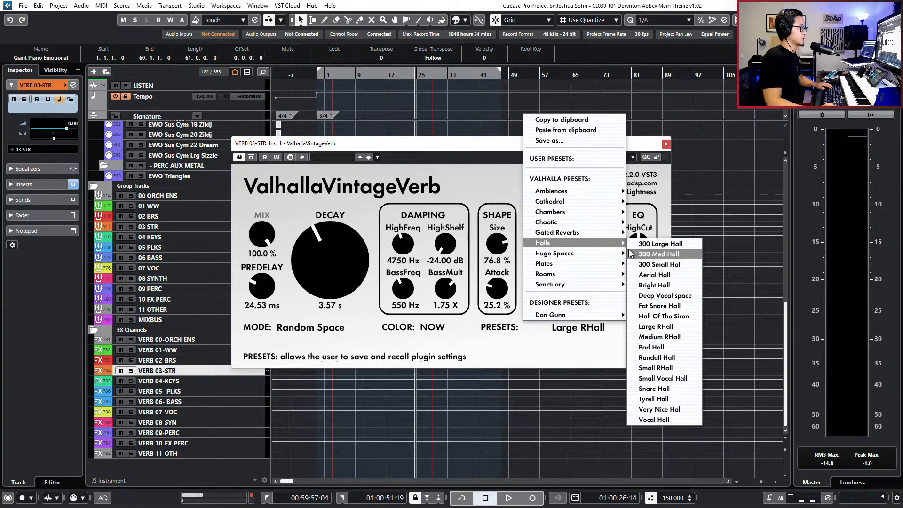
mouse_move(596, 212)
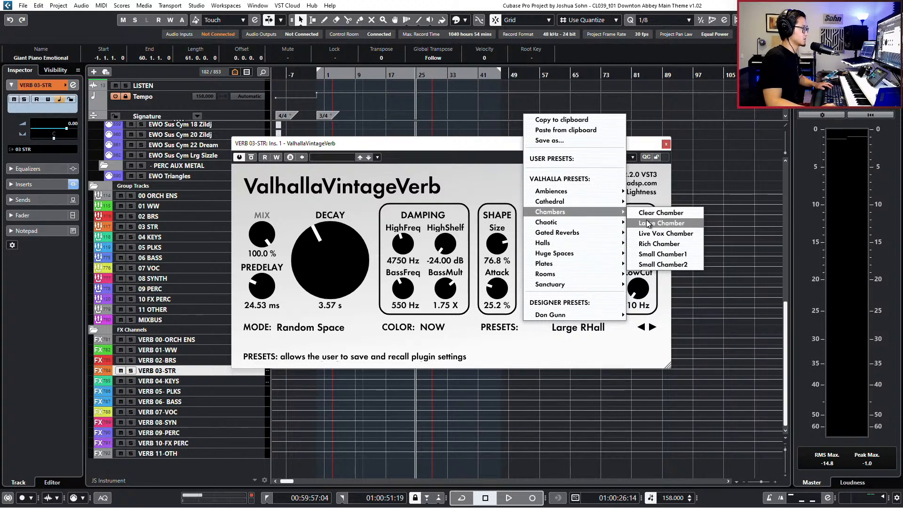
click(659, 244)
key(s)
key(space)
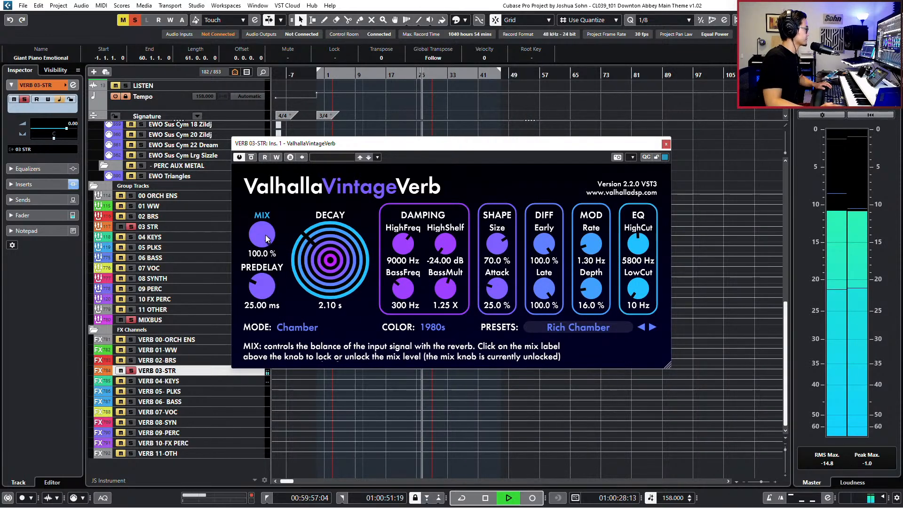
key(space)
key(s)
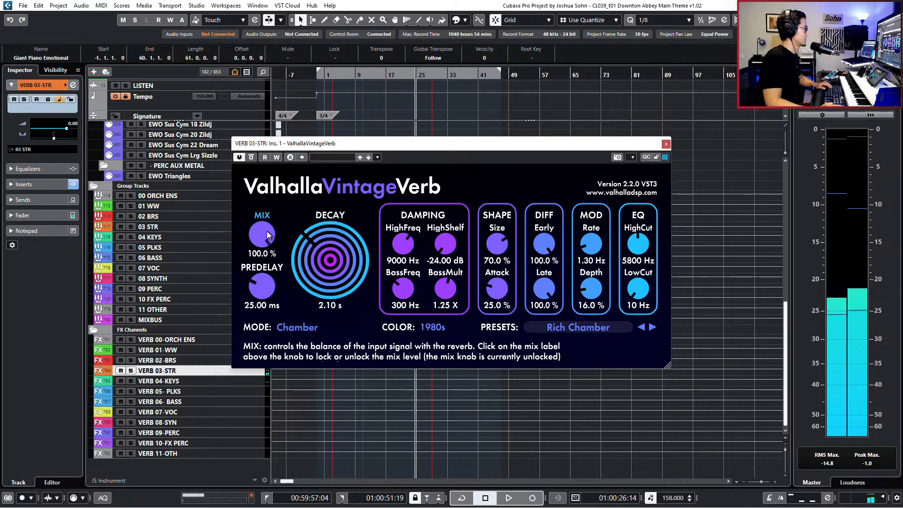
Raise the strings reverb decay to 2.58 s during playback, and close the plug-in window
drag(267, 240, 314, 228)
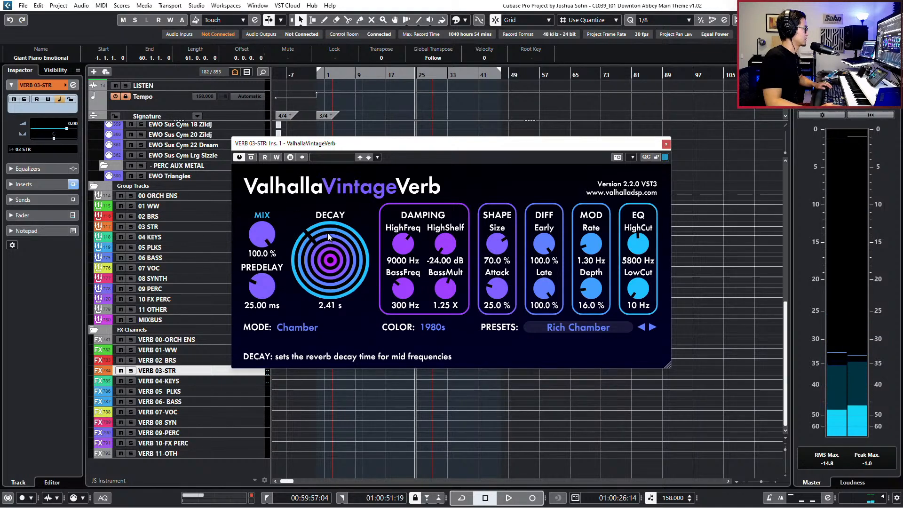
key(space)
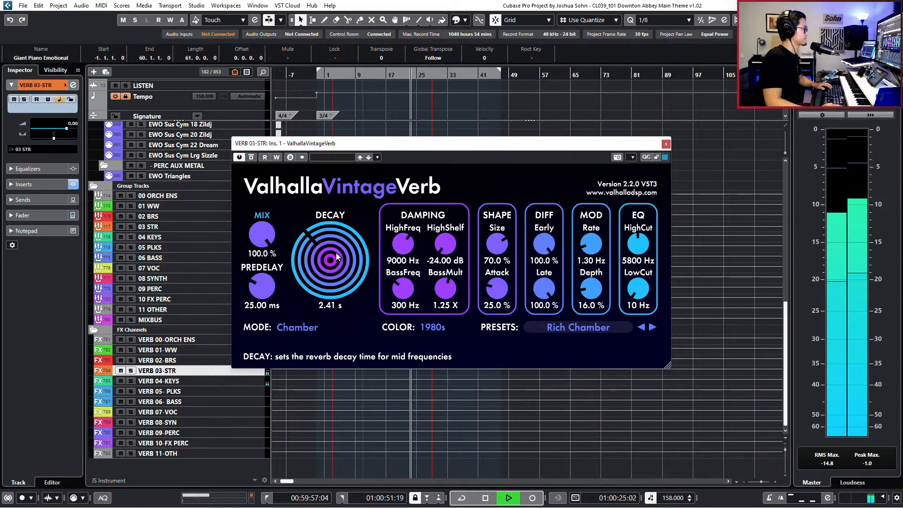
drag(336, 257, 336, 254)
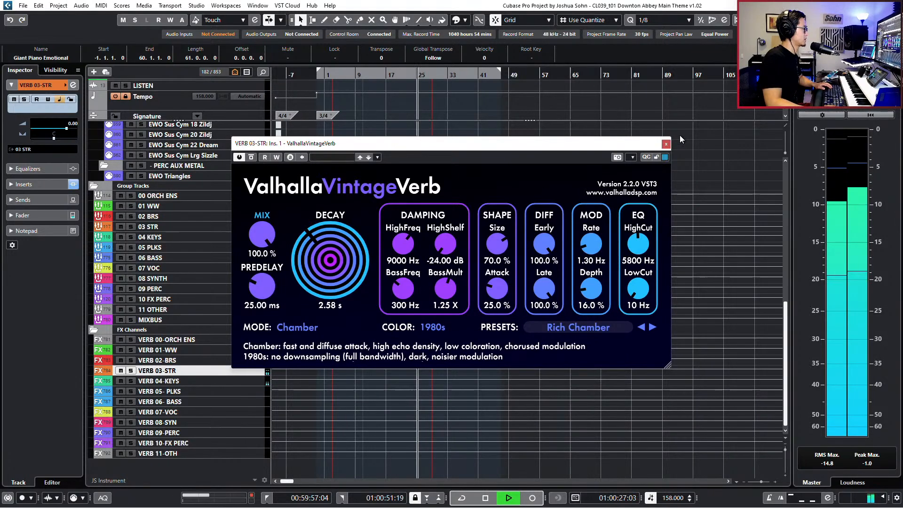
click(666, 145)
Solo the EWO Cello KS track and open its part in the Key Editor
scroll(576, 219, up, 10)
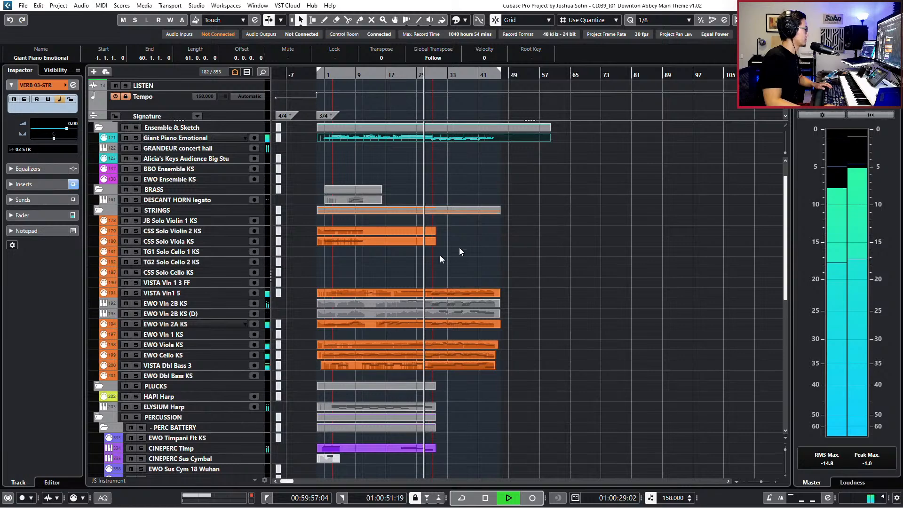
click(172, 357)
key(s)
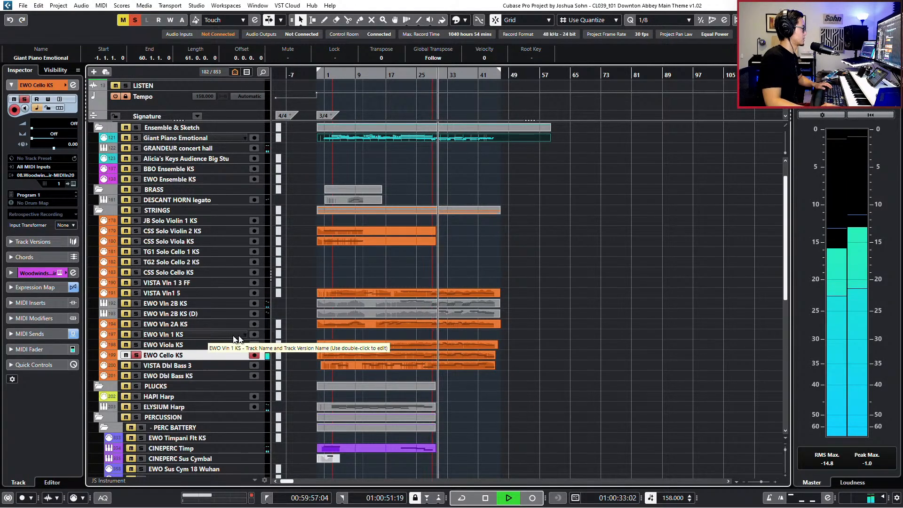
double_click(381, 357)
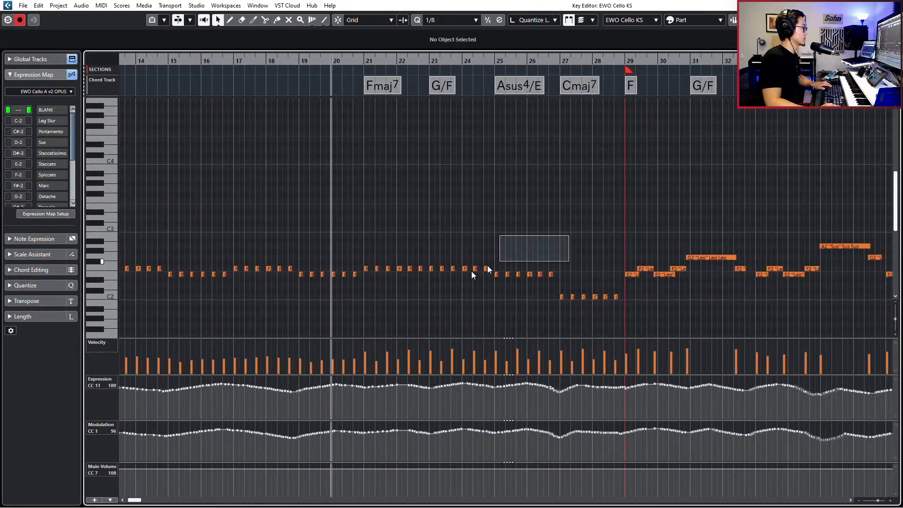
Assign the Stac articulation to all the short cello notes in bars 1 to 28, and audition from the first note
drag(487, 266, 332, 288)
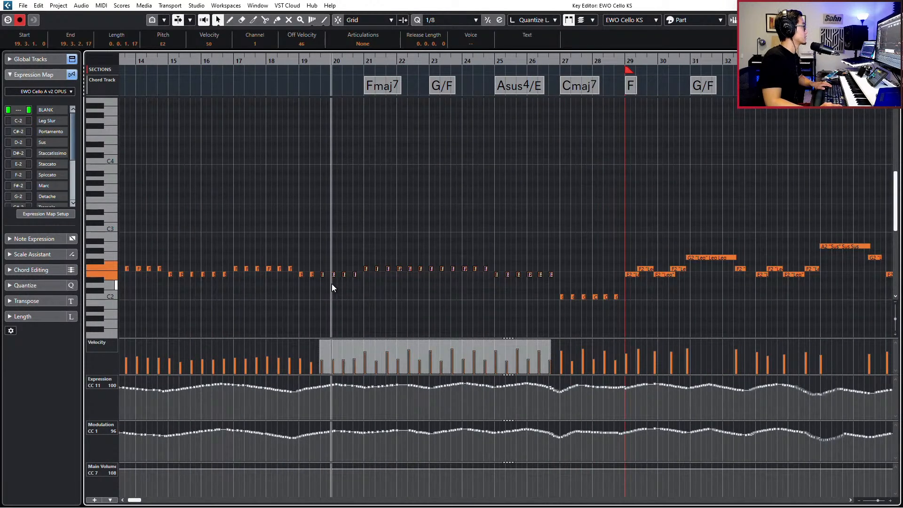
key(g)
drag(532, 256, 413, 321)
scroll(407, 275, up, 3)
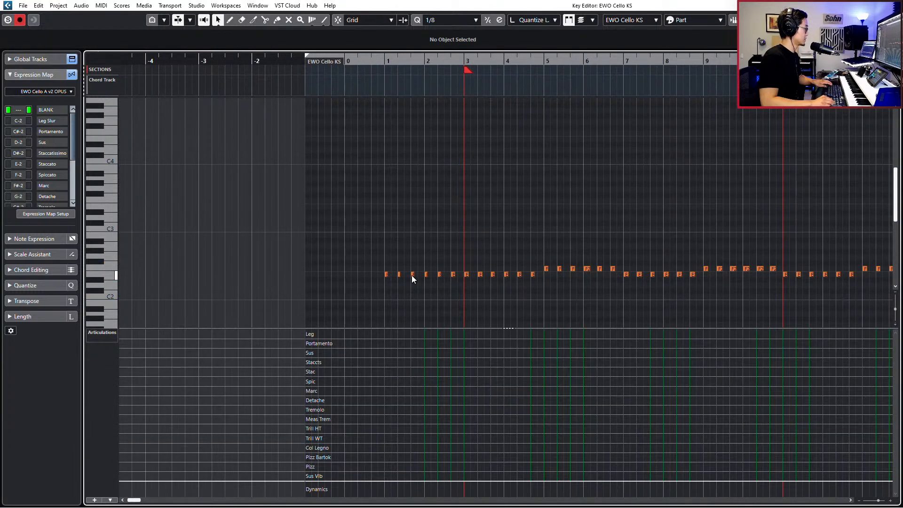
scroll(381, 242, down, 5)
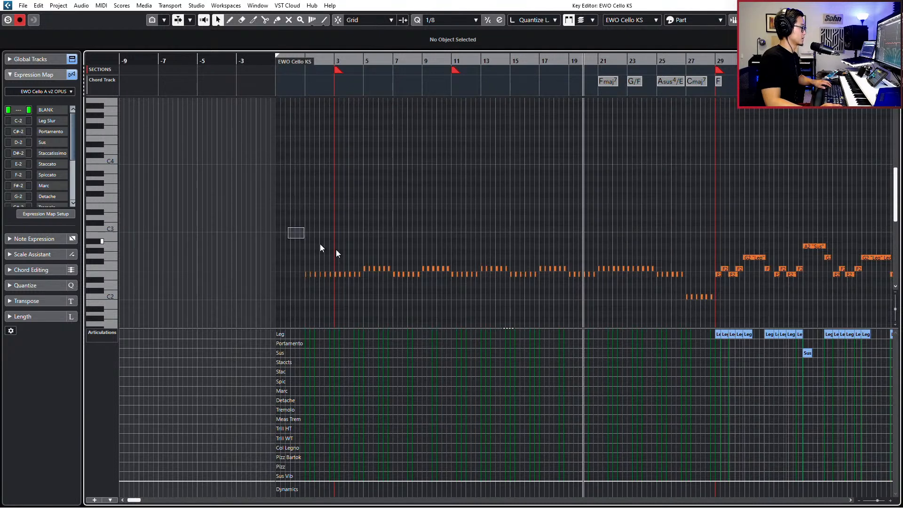
drag(336, 250, 712, 305)
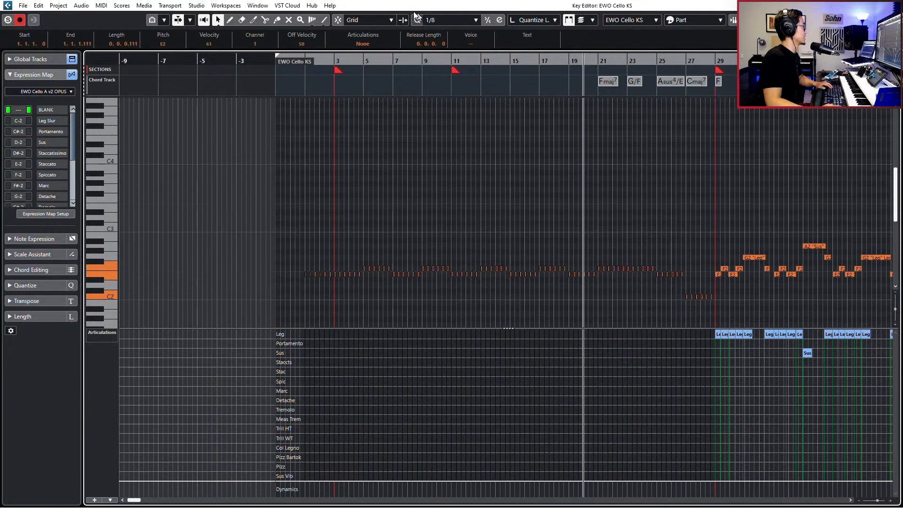
click(373, 44)
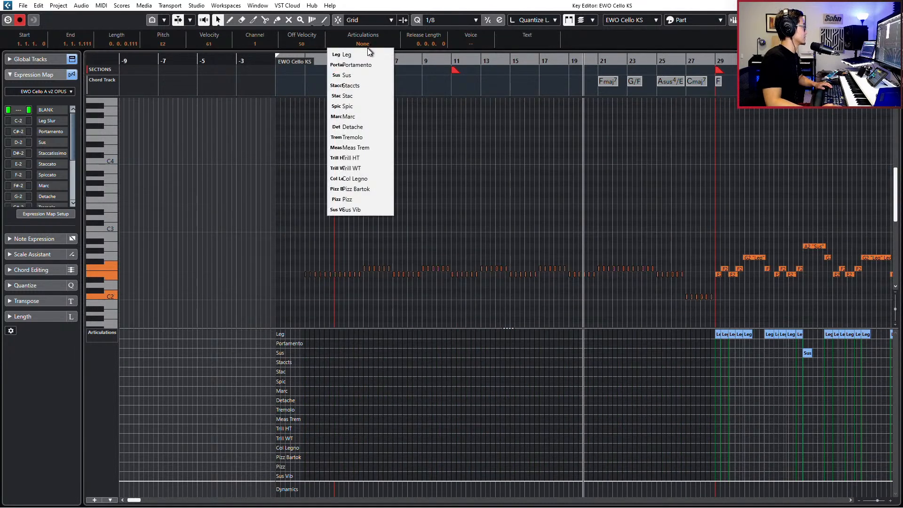
click(358, 100)
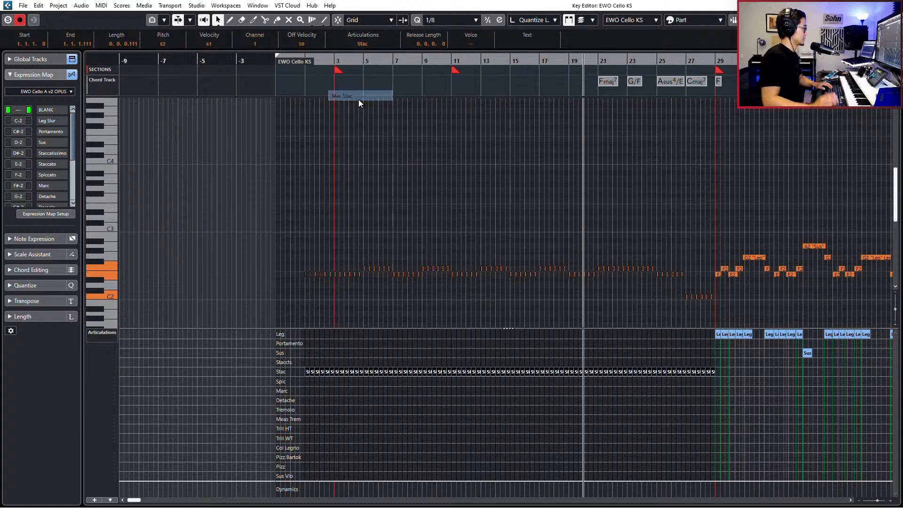
key(l)
key(space)
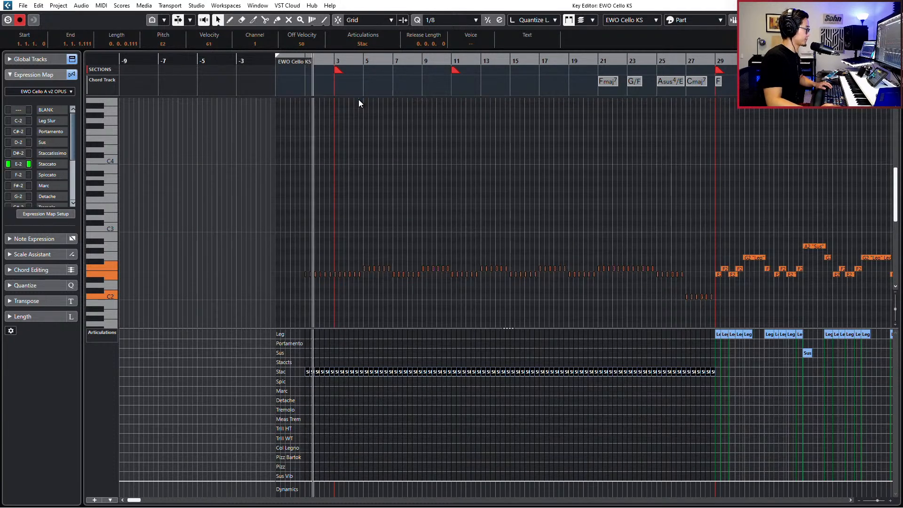
key(space)
Try the Staccts and Spic articulations on the short cello notes in bars 1 to 28, auditioning each one
click(355, 44)
click(357, 85)
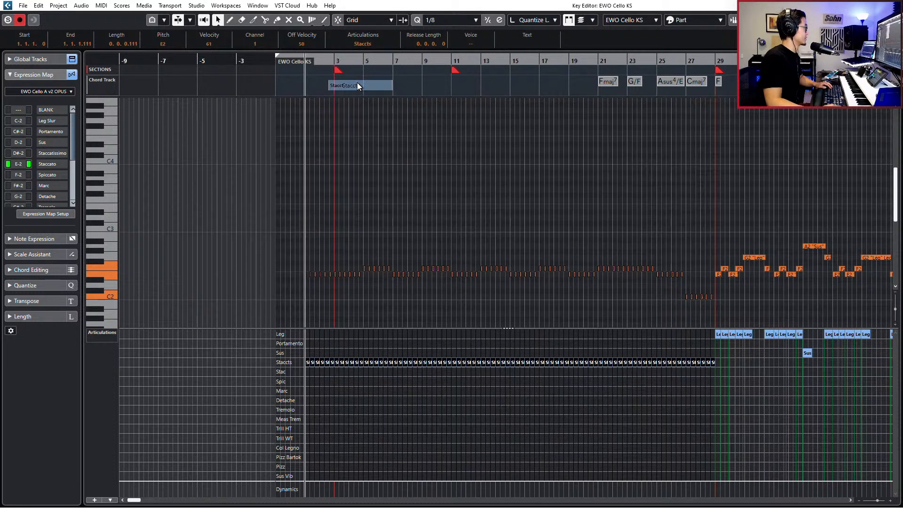
key(space)
click(366, 45)
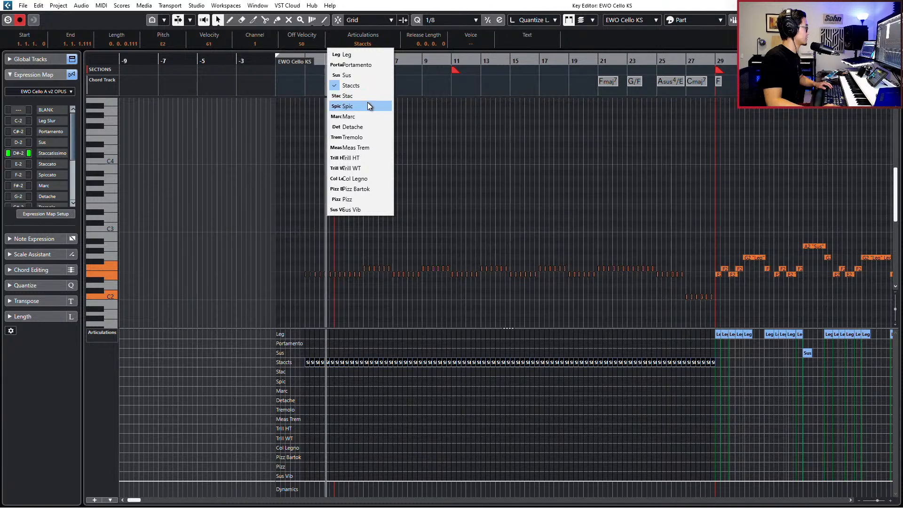
click(367, 102)
key(space)
key(space)
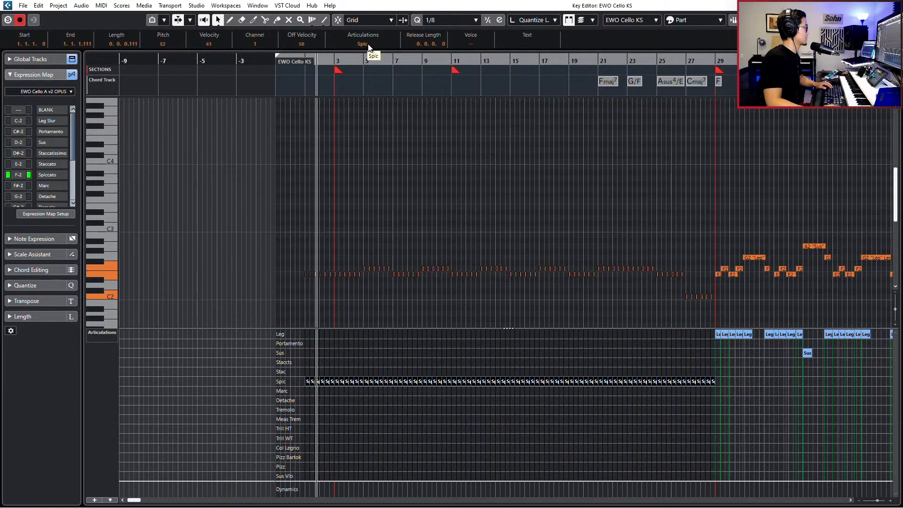
scroll(475, 121, down, 4)
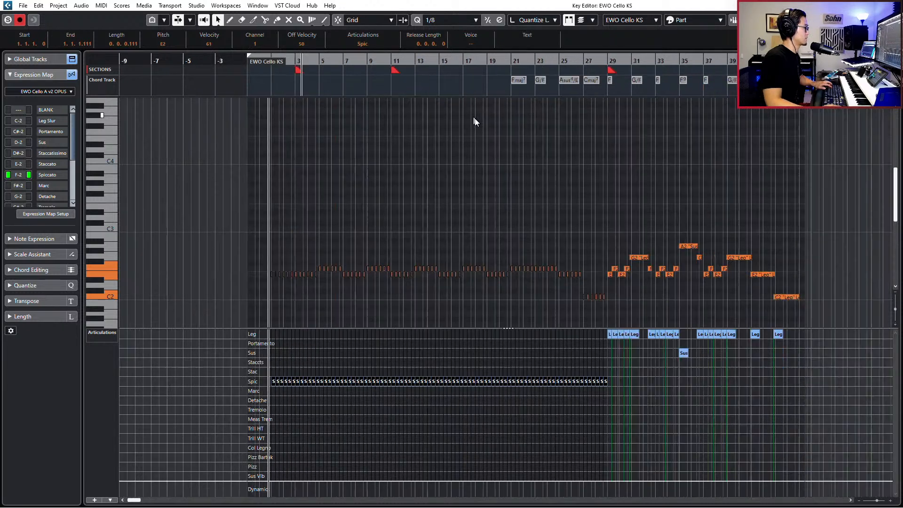
scroll(473, 126, right, 3)
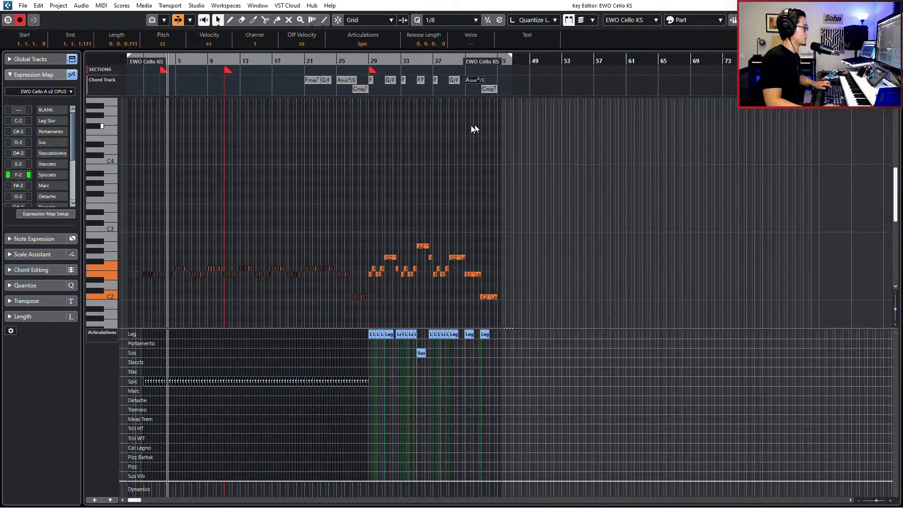
key(space)
Return the short cello notes in bars 1 to 28 to the Stac articulation and audition the opening
click(361, 44)
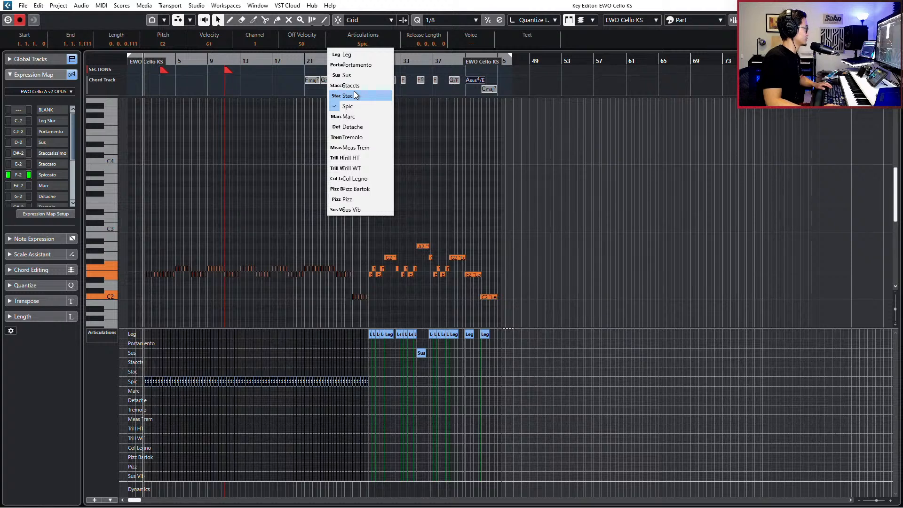
click(354, 94)
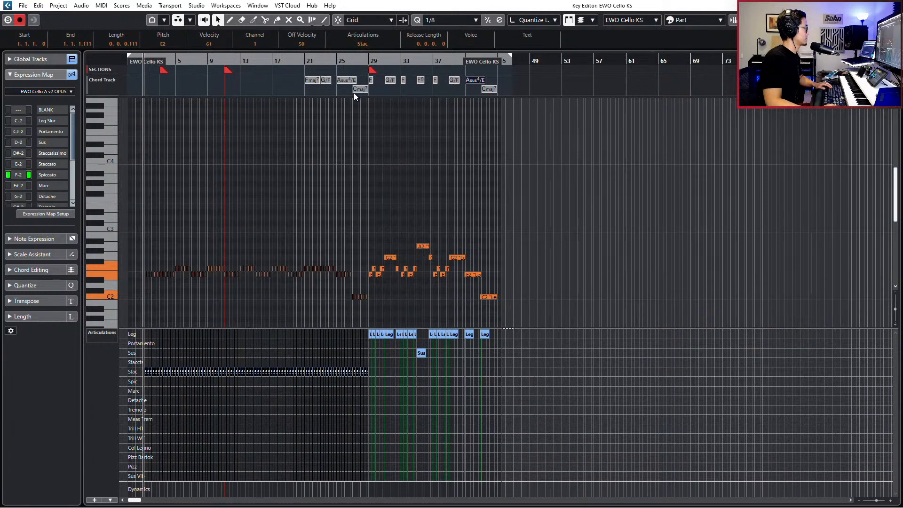
key(space)
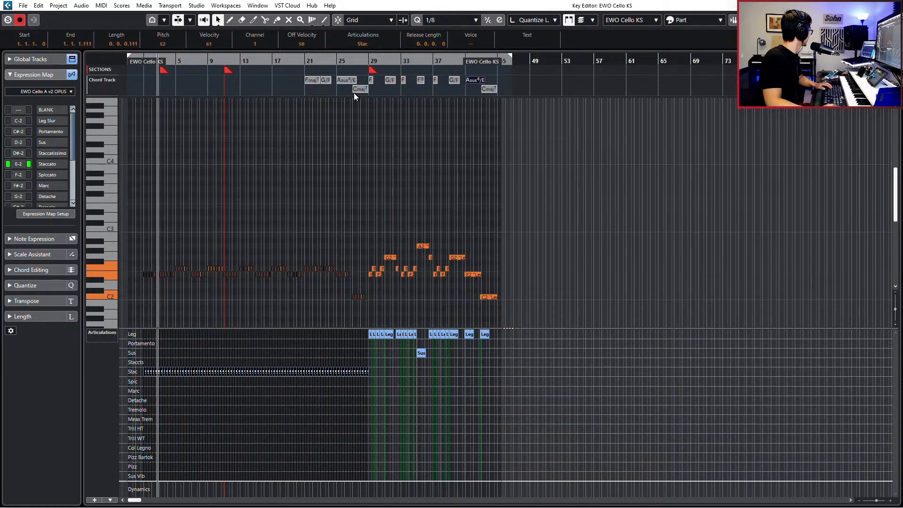
key(space)
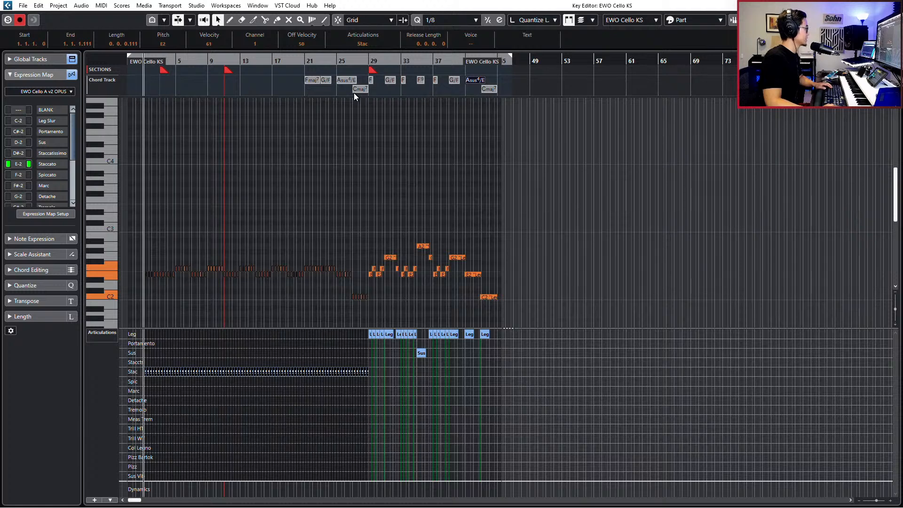
Select the first legato cello note at bar 29 and audition the transition into it from bar 27
scroll(376, 216, up, 2)
drag(370, 229, 368, 276)
key(l)
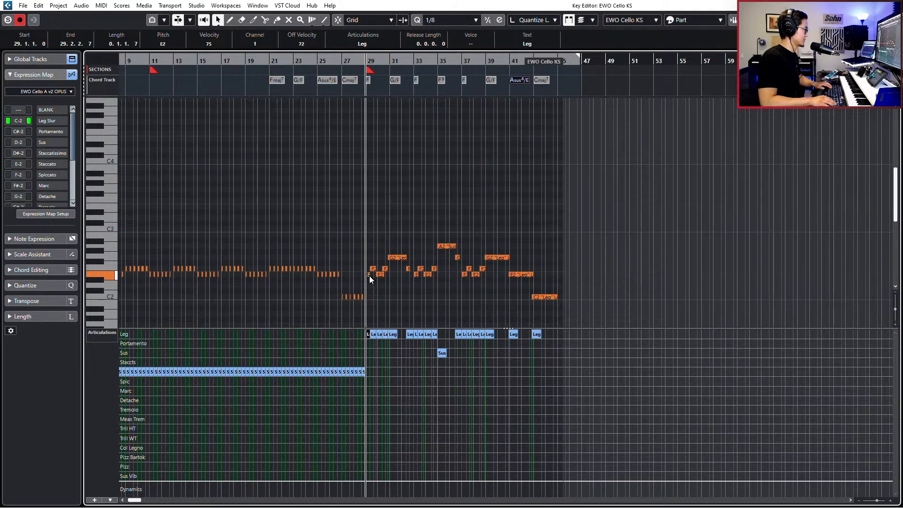
key(KP_Subtract)
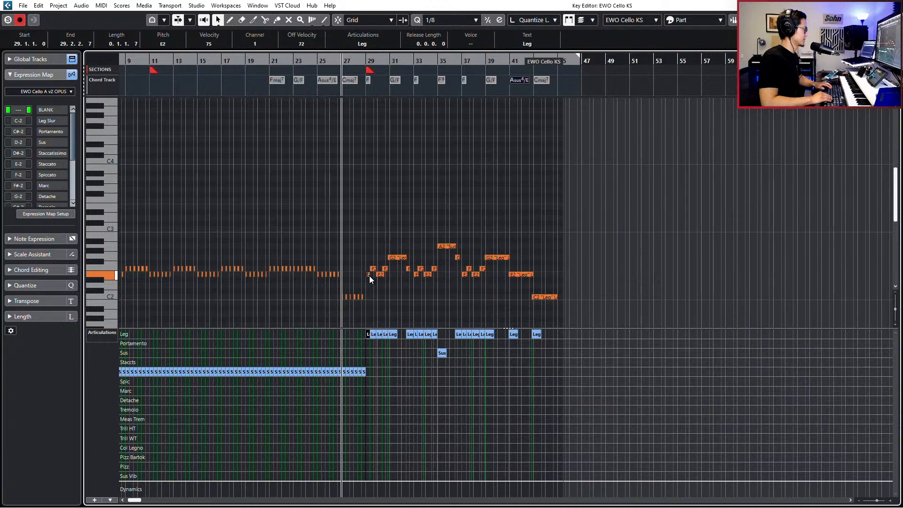
key(space)
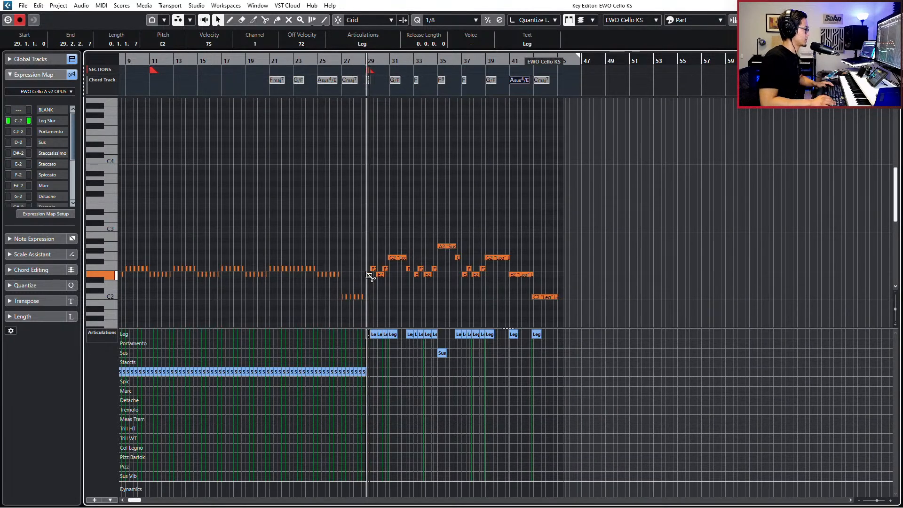
Close the cello part's editor and audition the full arrangement from bar 29 onward
key(Return)
key(Return)
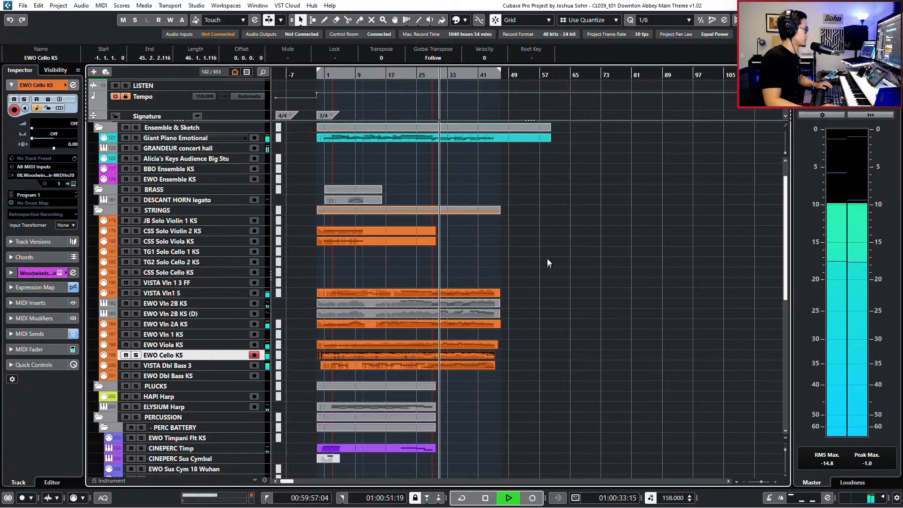
scroll(470, 319, down, 3)
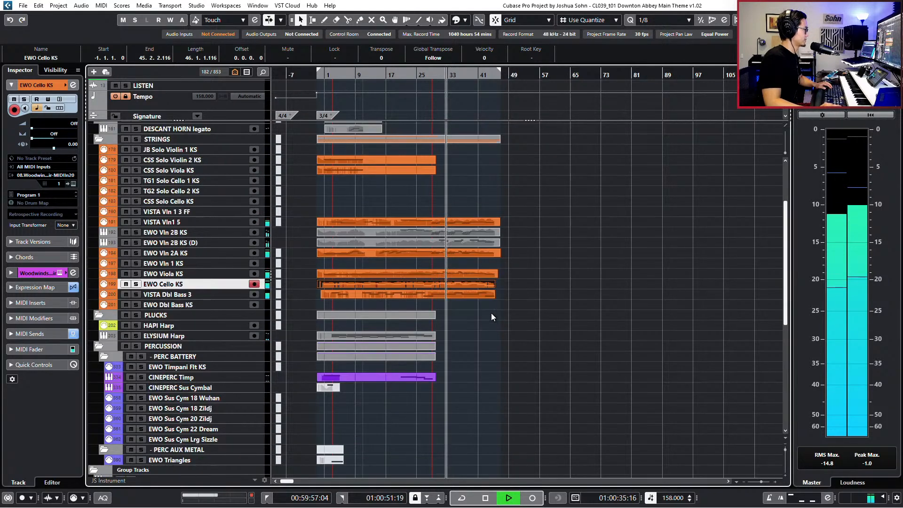
scroll(524, 311, up, 3)
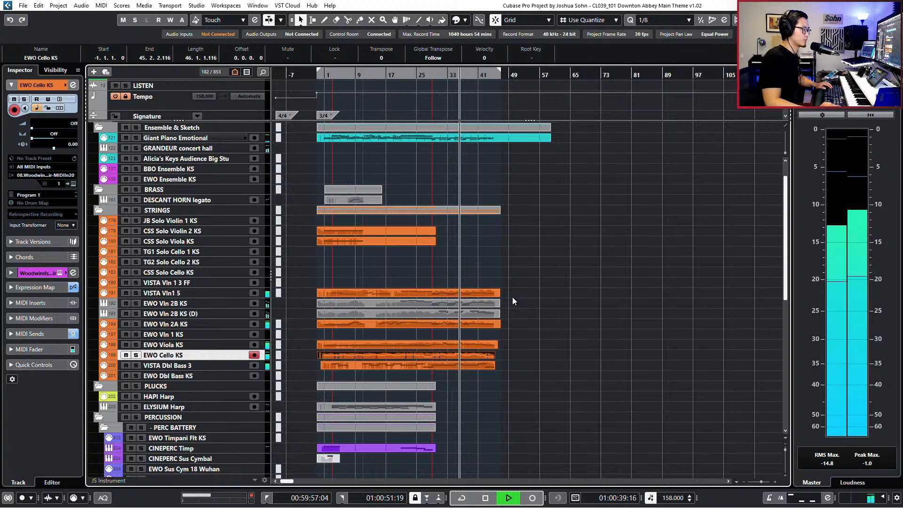
key(space)
scroll(520, 274, up, 3)
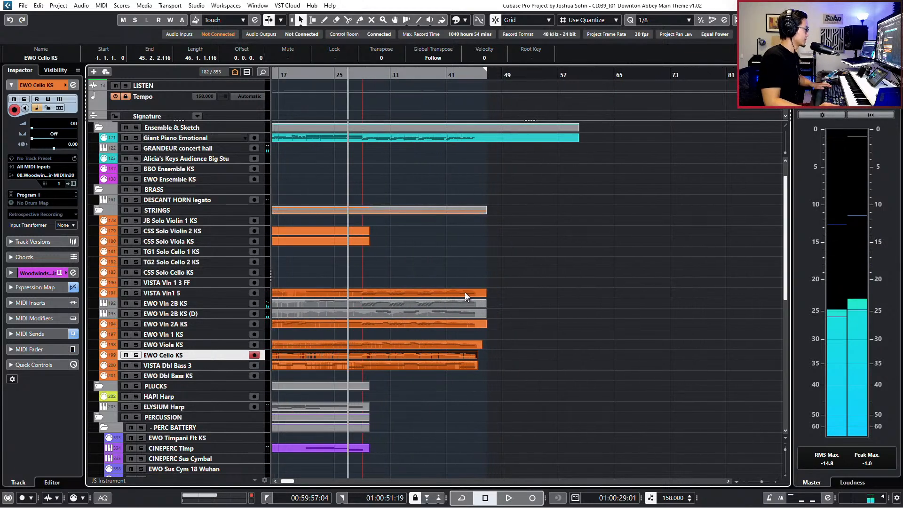
Lock the Chord Track against accidental edits, and clear the selection of string parts and chord events
drag(457, 270, 433, 303)
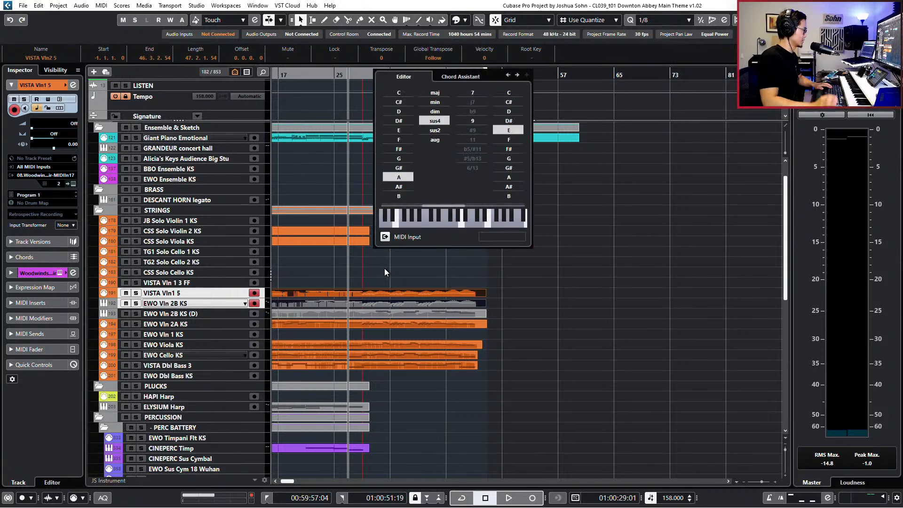
scroll(312, 129, up, 2)
scroll(289, 94, up, 3)
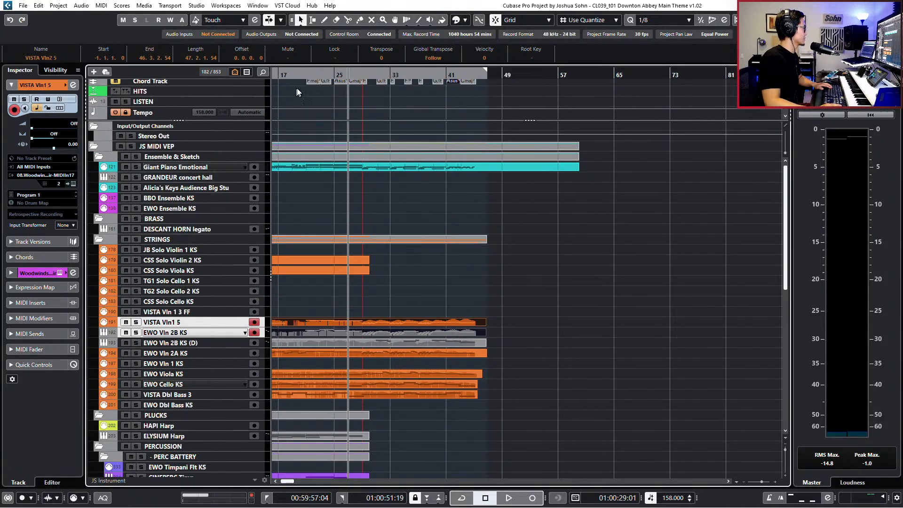
click(201, 106)
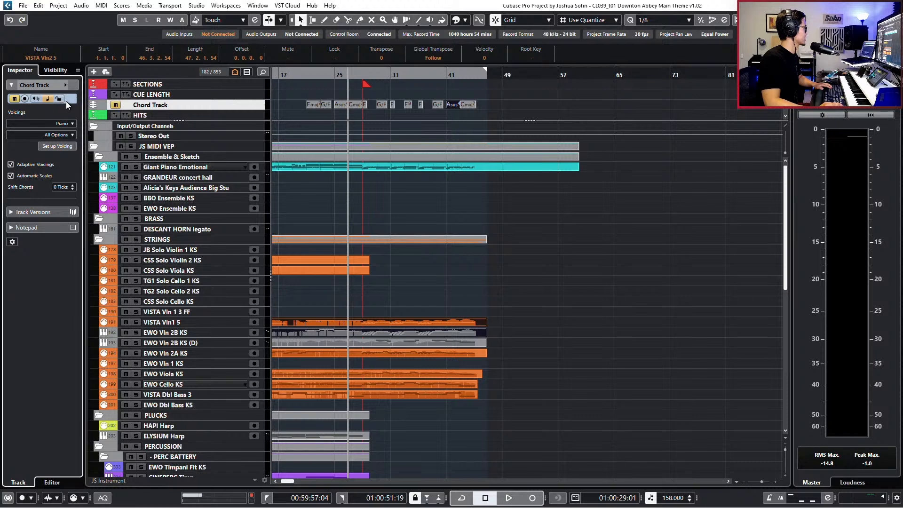
click(515, 200)
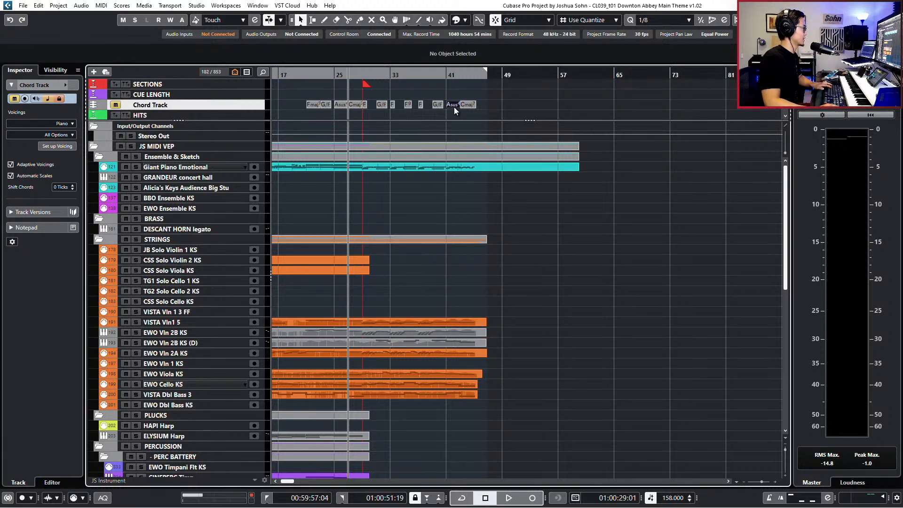
scroll(485, 337, down, 5)
key(ctrl+shift+a)
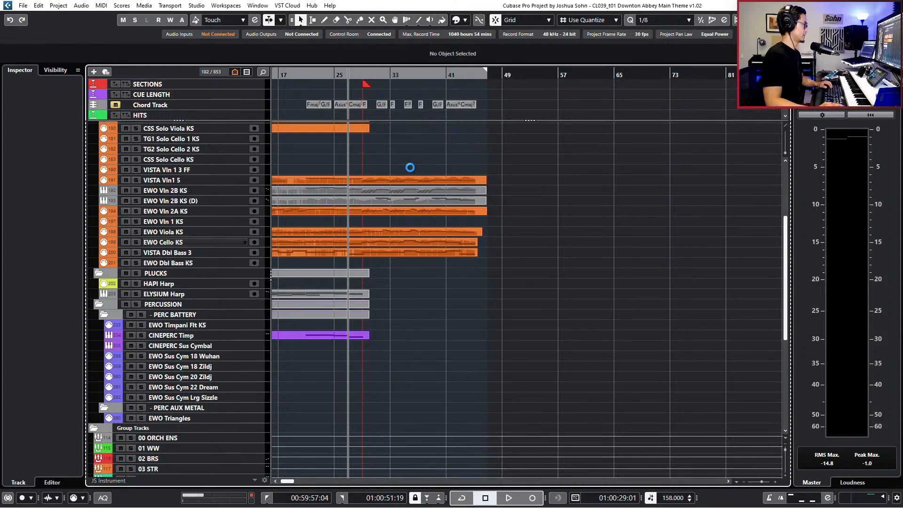
Open the EWO Vln 2 and EWO Viola parts together in the Key Editor, focused on bars 29 to 40
click(418, 211)
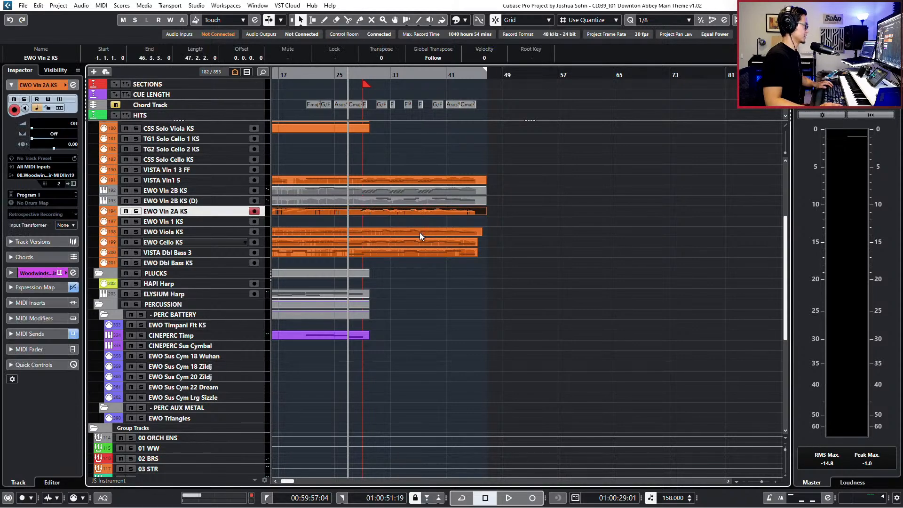
shift+click(419, 232)
double_click(419, 232)
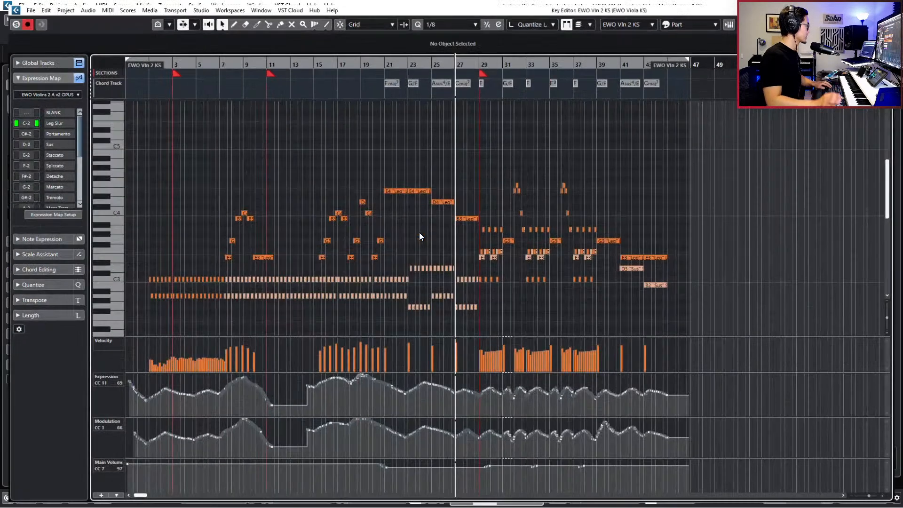
key(h)
scroll(504, 217, up, 1)
scroll(492, 210, right, 3)
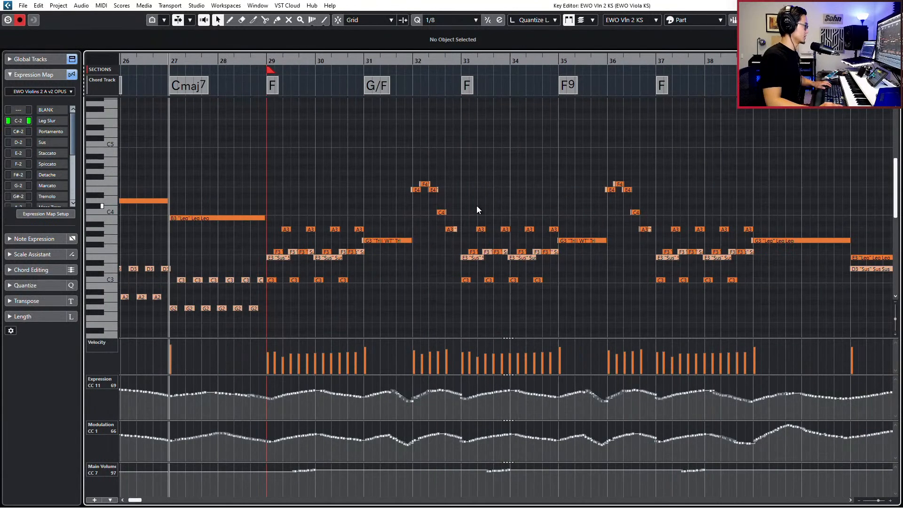
scroll(476, 211, right, 3)
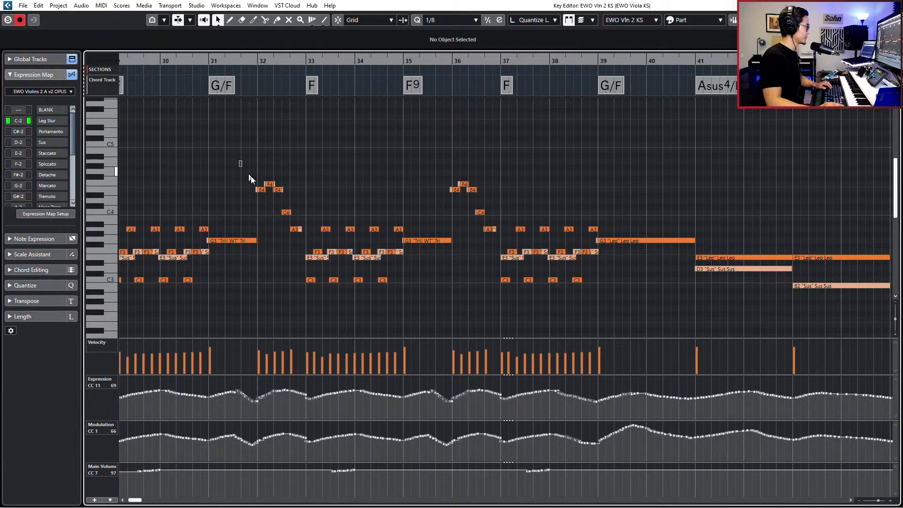
Lengthen the last A3 staccato note in bars 32 and 36 to one full beat in the second violin and viola parts
drag(250, 175, 257, 208)
scroll(272, 200, up, 1)
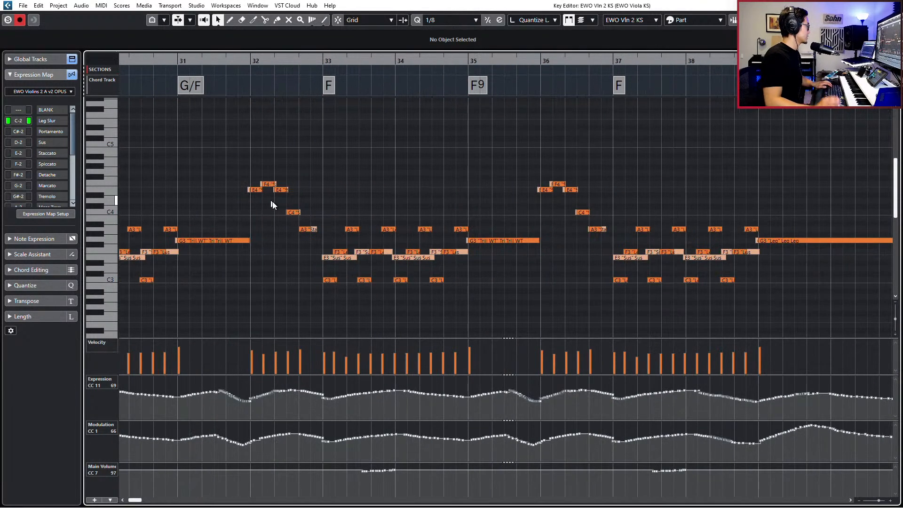
key(alt+a)
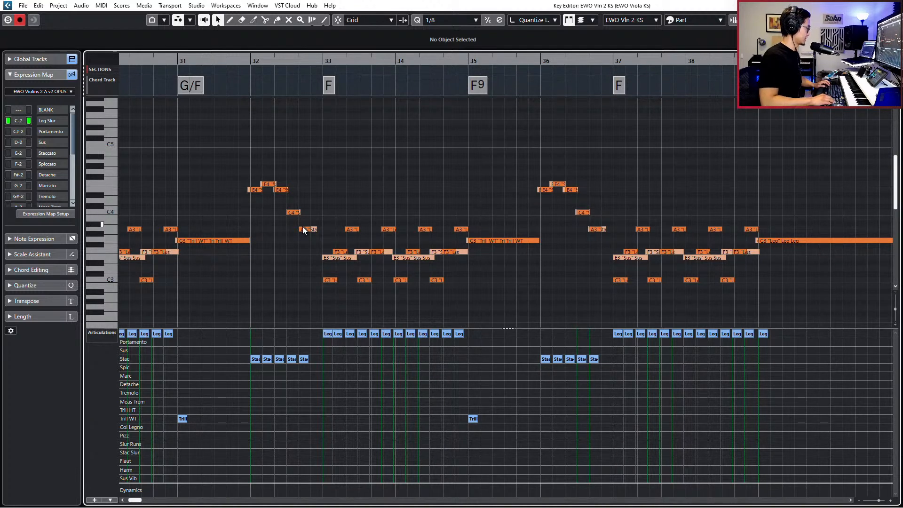
key(Page_Down)
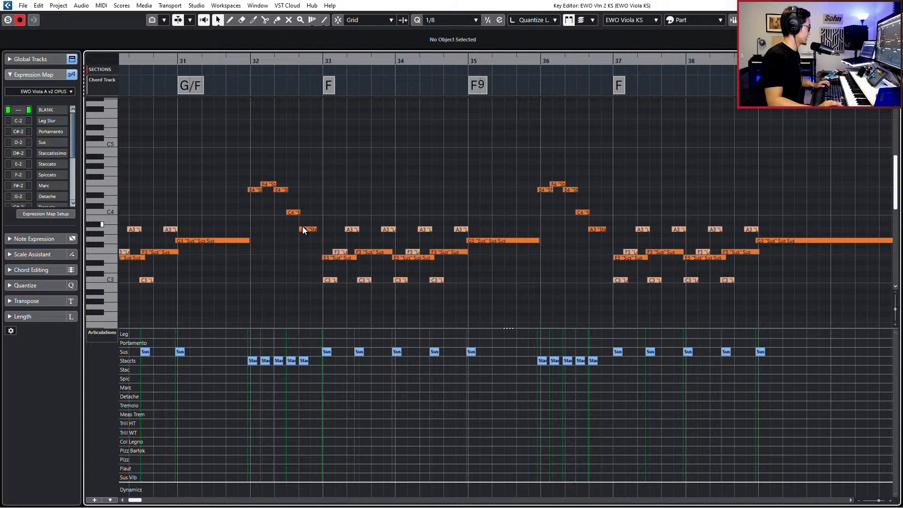
key(Page_Up)
click(309, 233)
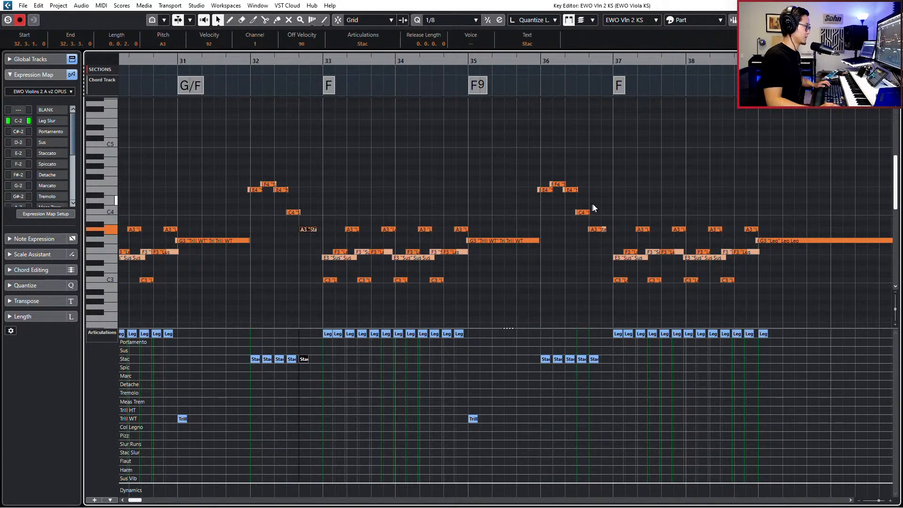
drag(597, 245, 597, 243)
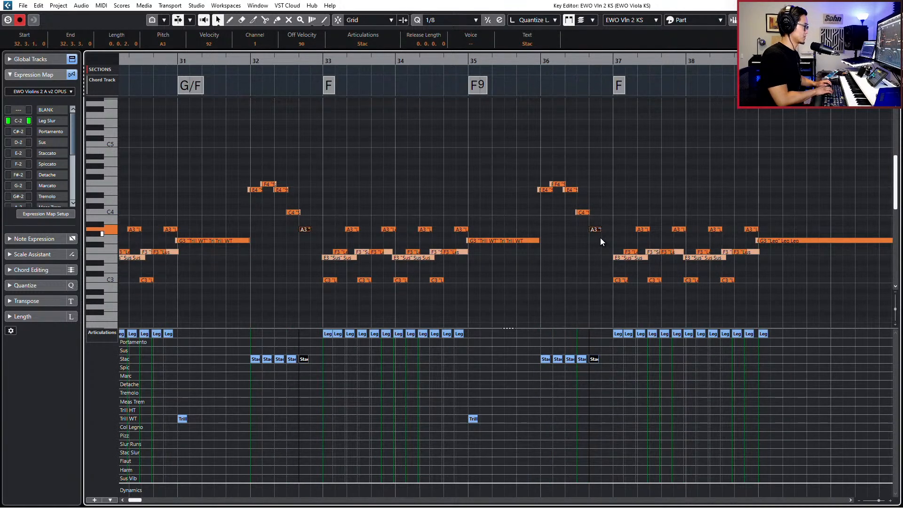
key(alt+shift+Right)
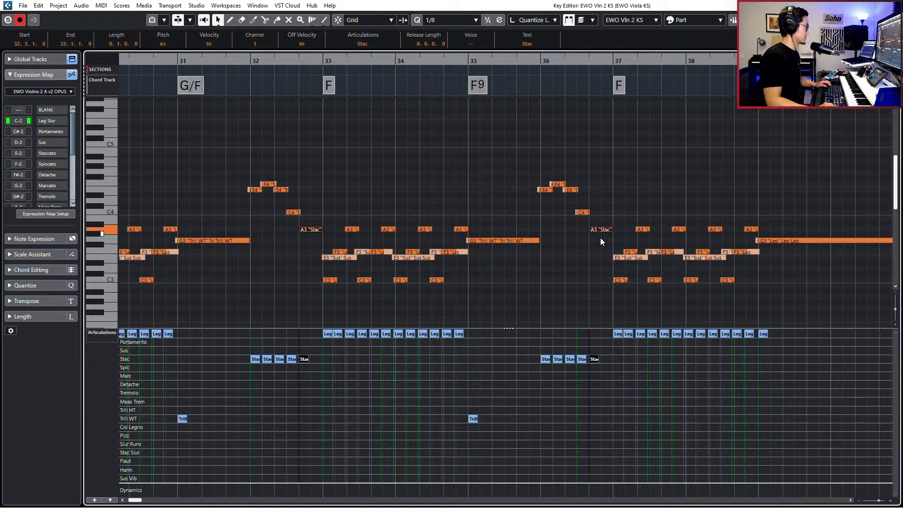
Assign the Marc articulation to the lengthened A3 notes in bars 32 and 36, in both the second violin and viola parts
click(363, 44)
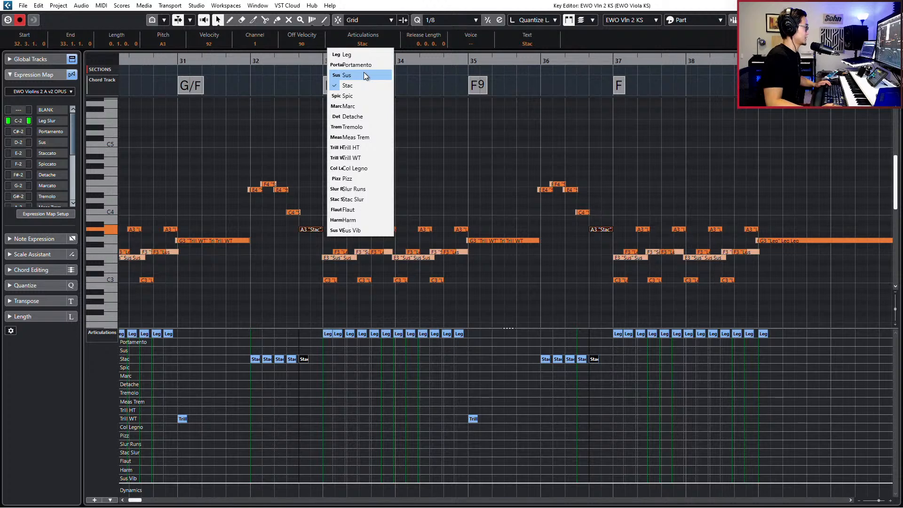
click(355, 102)
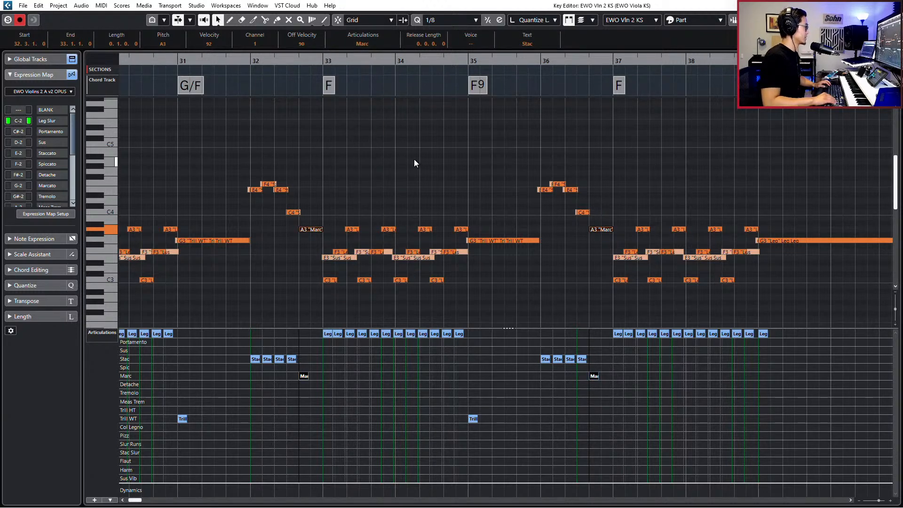
key(ctrl+Down)
click(361, 44)
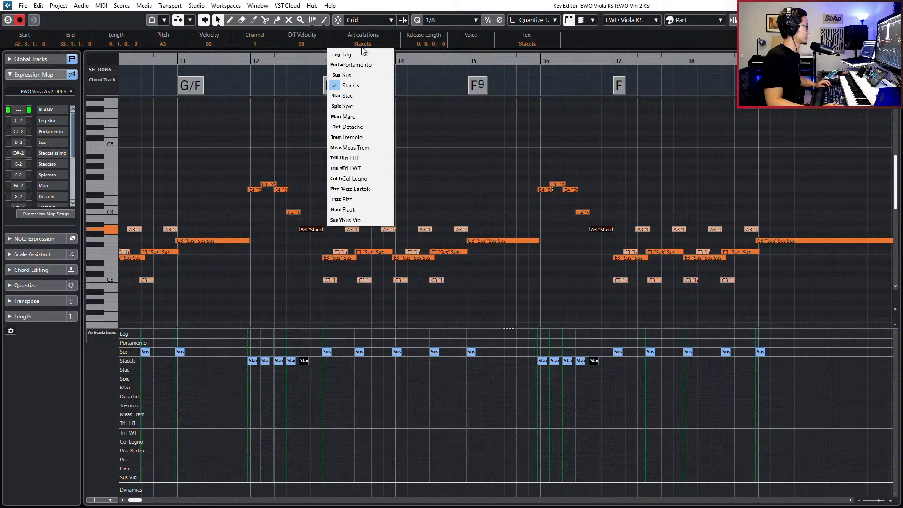
click(373, 119)
Clear the note selection and audition the second violin and viola passage from bar 29 through bar 32
key(space)
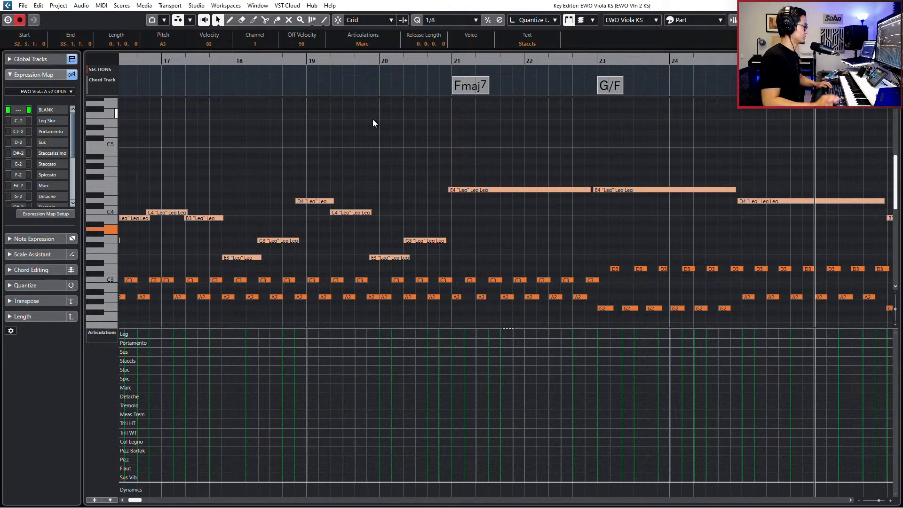
click(372, 120)
key(g)
key(g)
scroll(459, 225, right, 9)
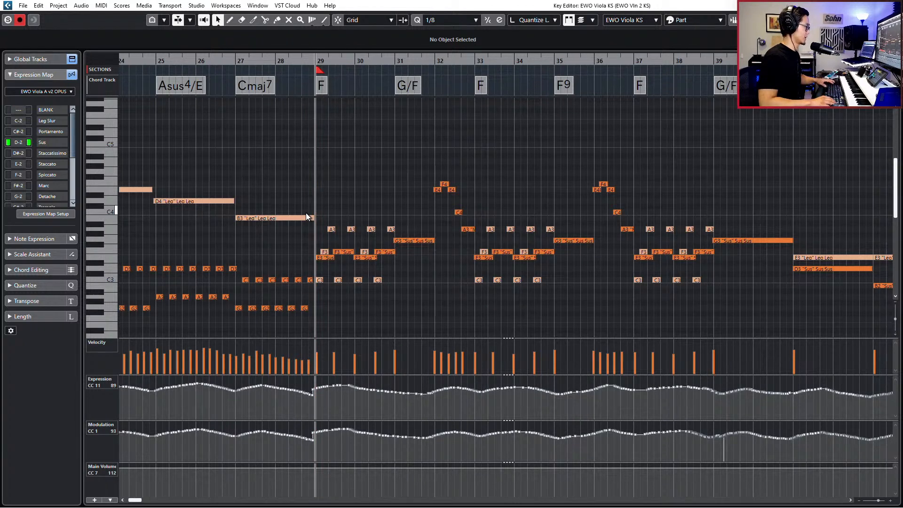
key(space)
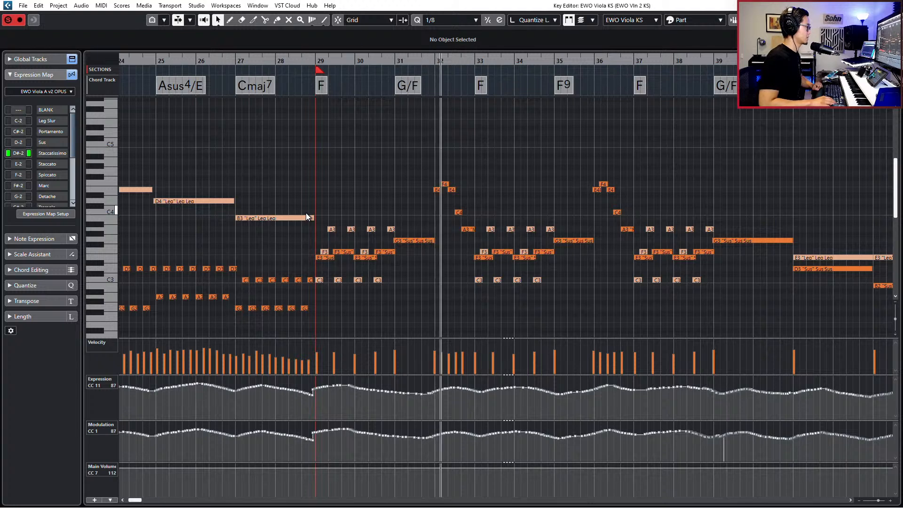
key(space)
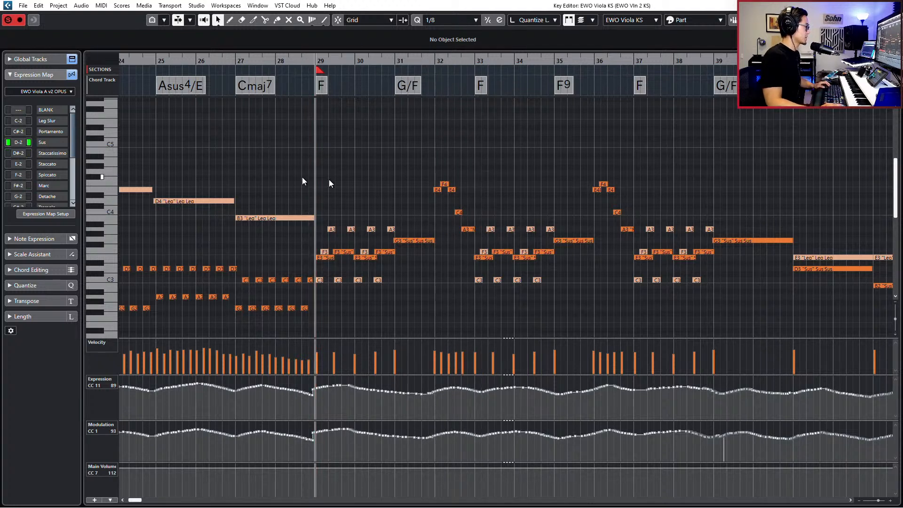
Lower the velocity of the viola's A3 Marc notes in bars 32 and 36 to about 30, and audition from bar 29
click(468, 229)
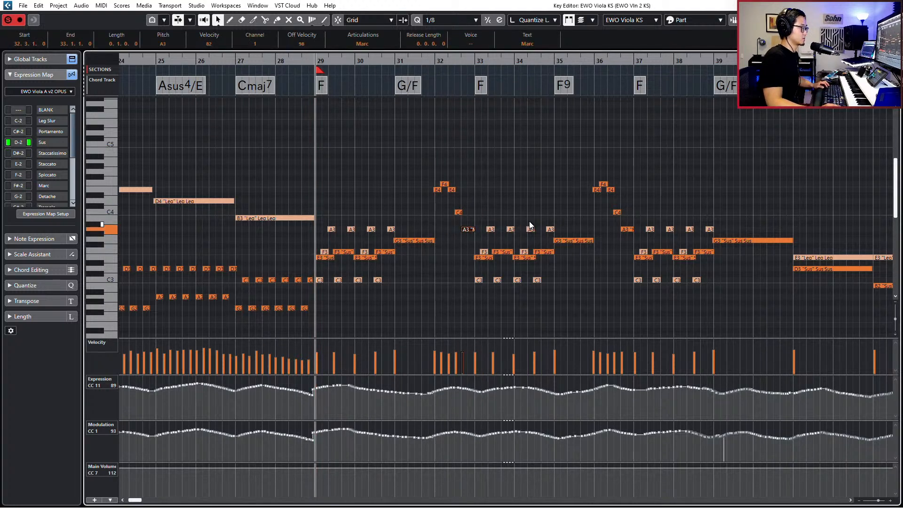
shift+click(625, 229)
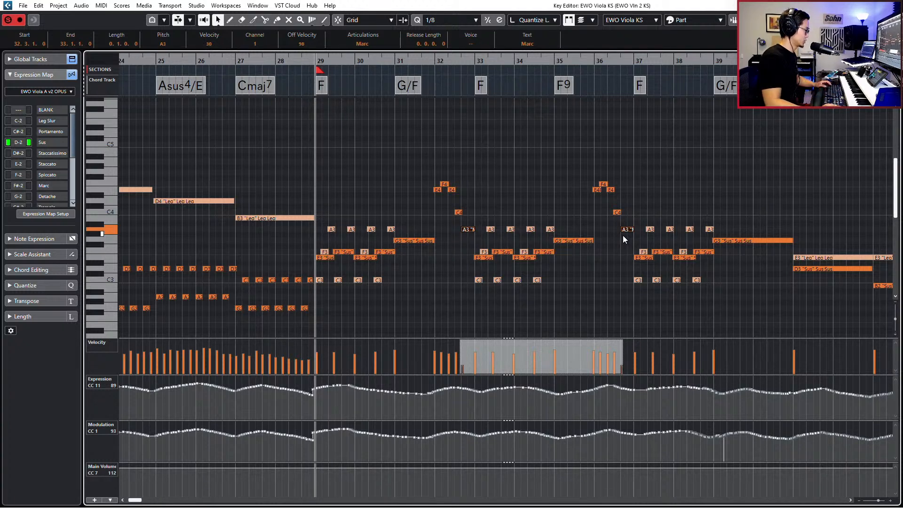
key(space)
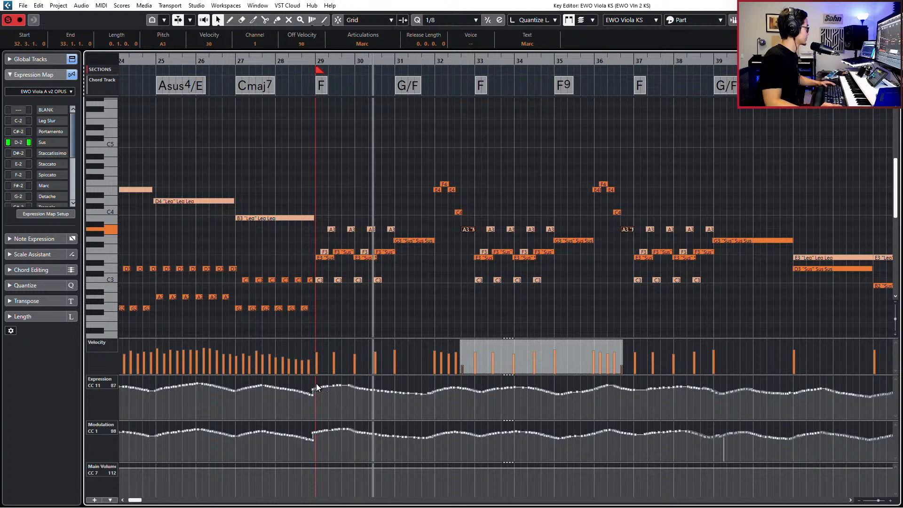
Redraw the viola's Expression and Modulation curves at the start of bar 29 as gradual rises instead of abrupt jumps
click(333, 385)
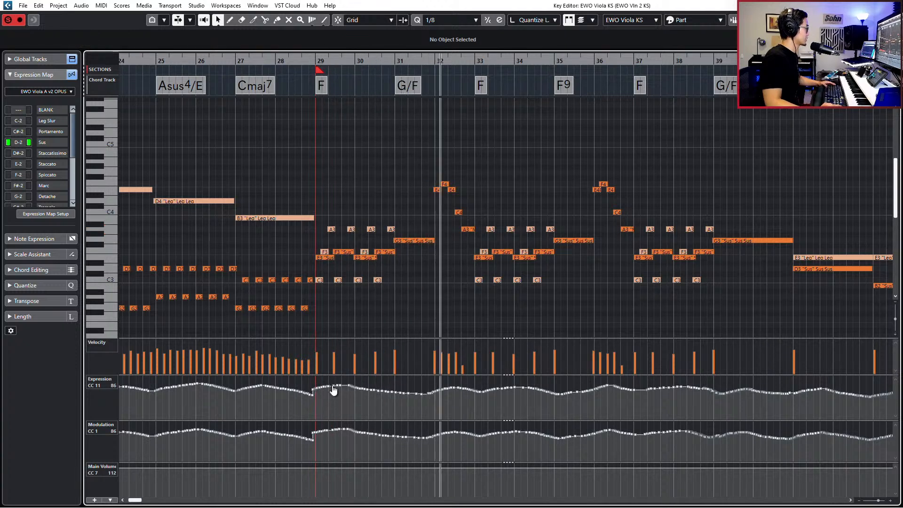
drag(333, 385, 313, 396)
key(space)
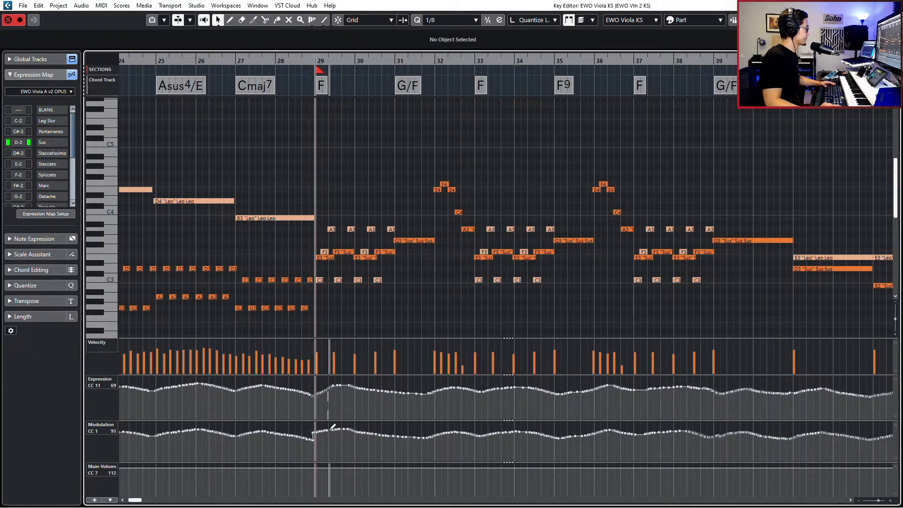
mouse_move(330, 428)
mouse_down()
mouse_move(312, 437)
mouse_move(333, 431)
mouse_up()
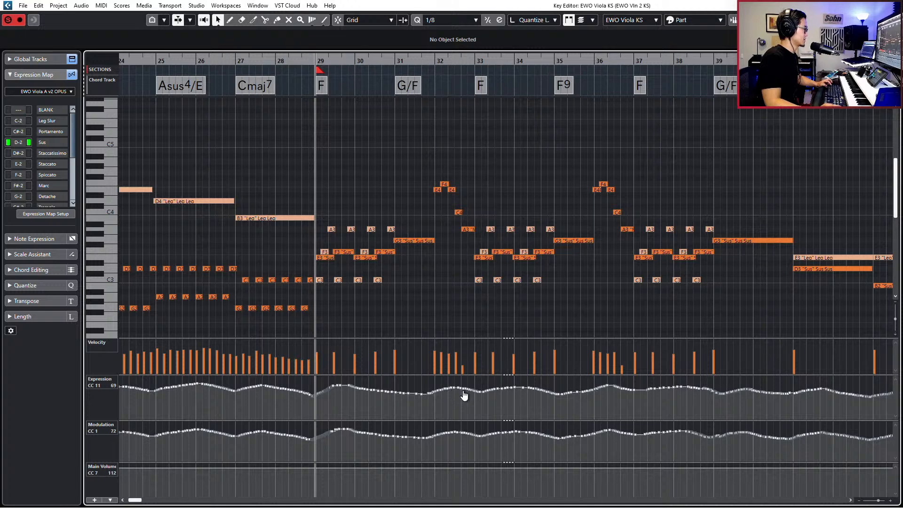
Draw Main Volume (CC 7) dips under the viola's A3 Marc notes in bars 32 and 36, restoring the level at bars 33 and 37
ctrl+scroll(468, 400, up, 3)
key(j)
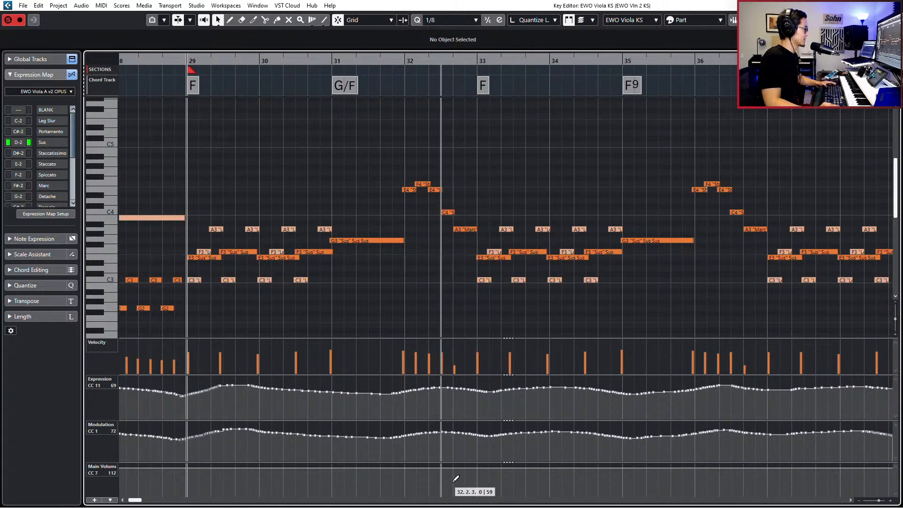
drag(456, 478, 481, 466)
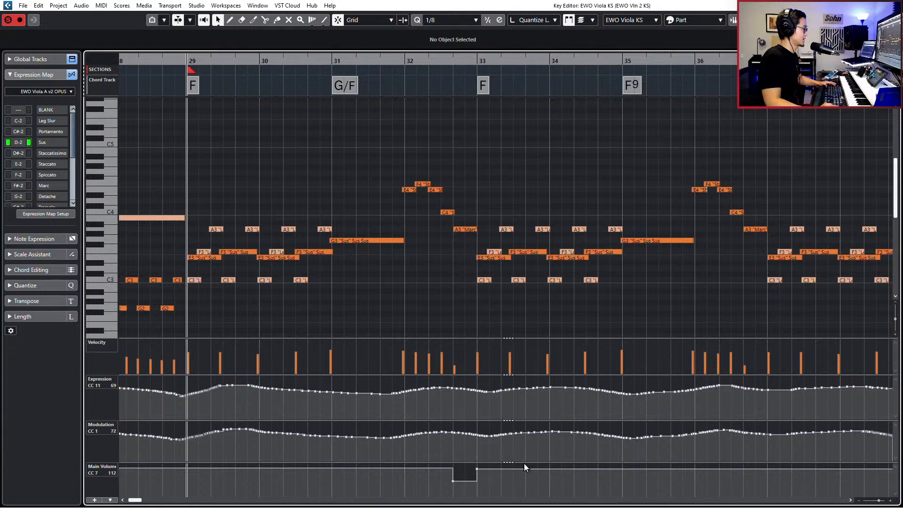
click(744, 478)
click(763, 469)
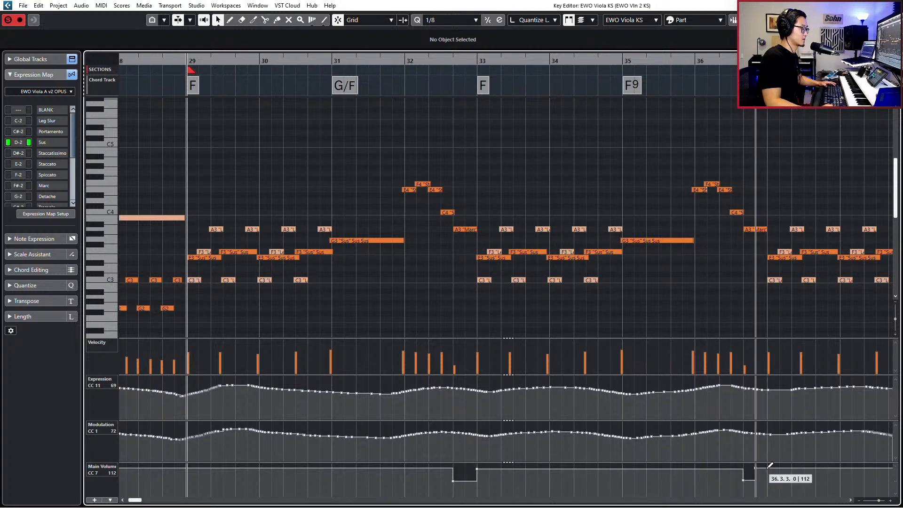
drag(755, 473, 768, 475)
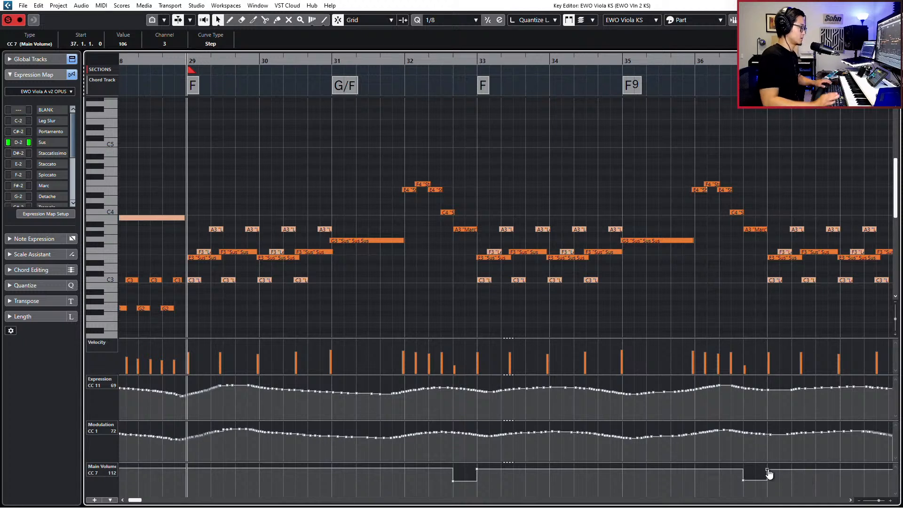
Switch editing to the second violin part's controller lanes
key(ctrl+Tab)
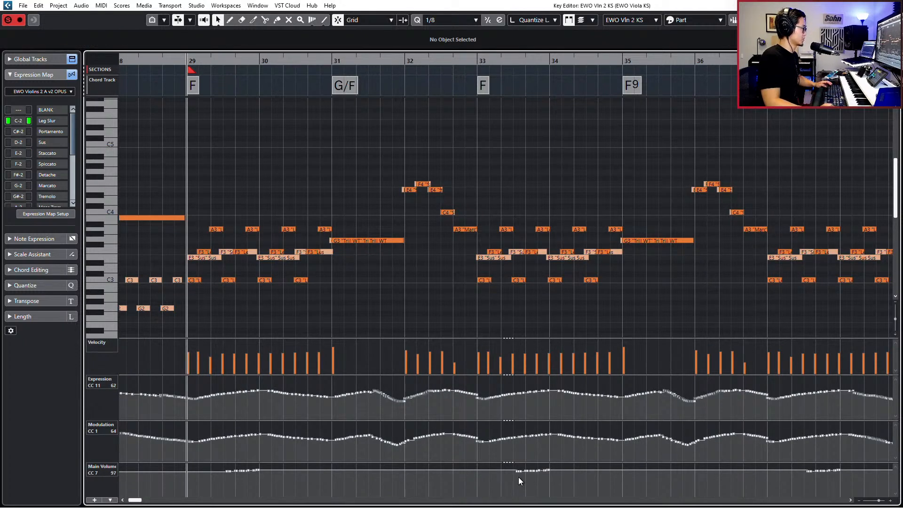
Draw Main Volume dips in the EWO Vln 2 part, about 67 from 32.3 to bar 33 and about 76 from 36.3 to bar 37
alt+click(461, 480)
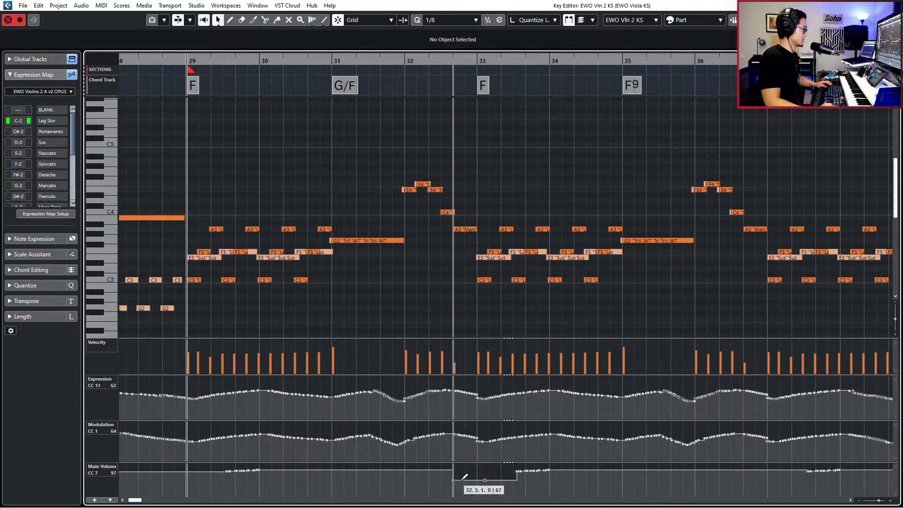
alt+click(482, 472)
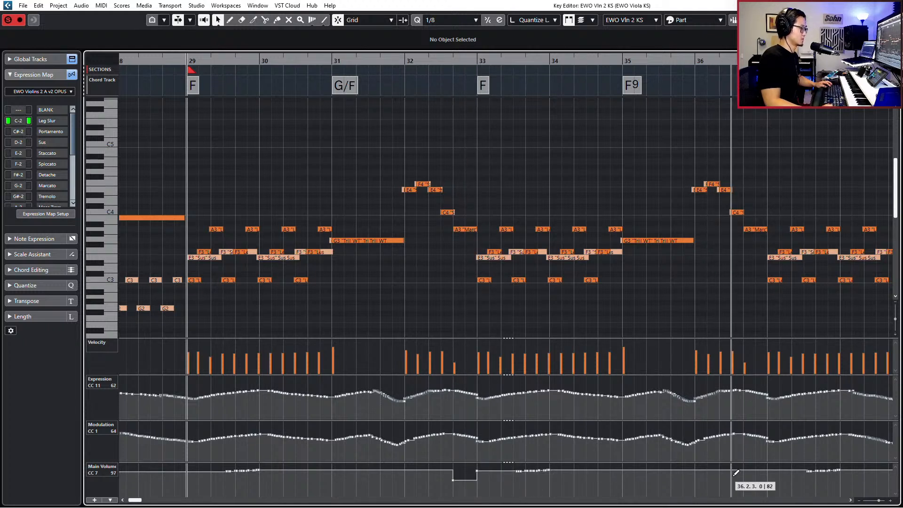
alt+click(743, 476)
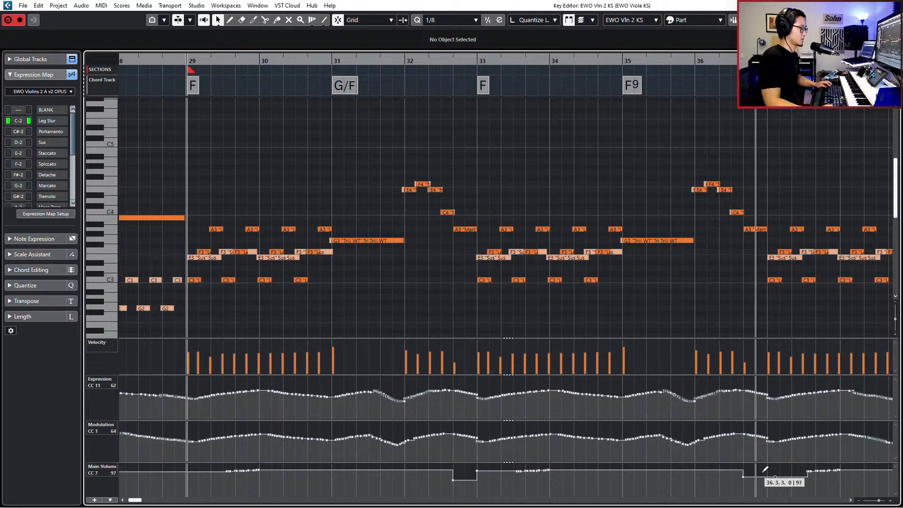
key(space)
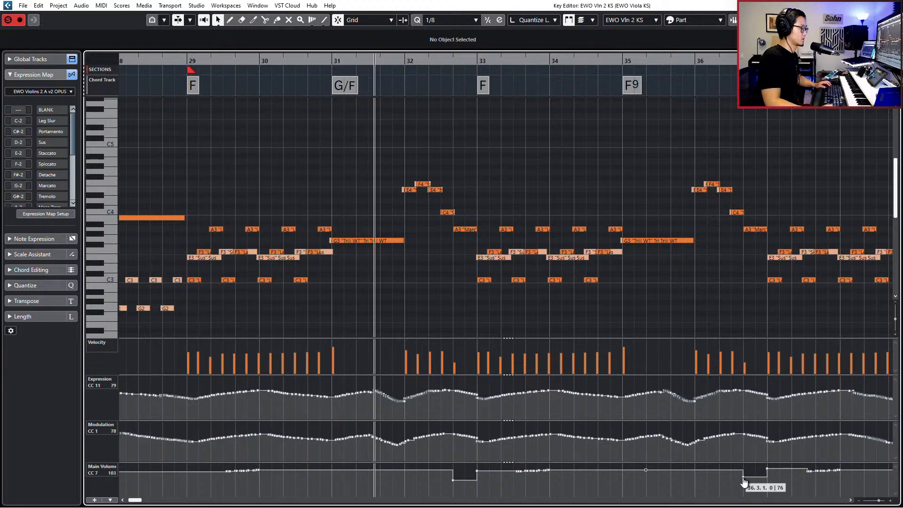
Fine-tune the violin dips and give the EWO Viola KS part matching Main Volume dips of 54 at 32.3 and 57 at 36.3
drag(743, 480, 766, 472)
key(space)
drag(452, 480, 453, 482)
key(Page_Down)
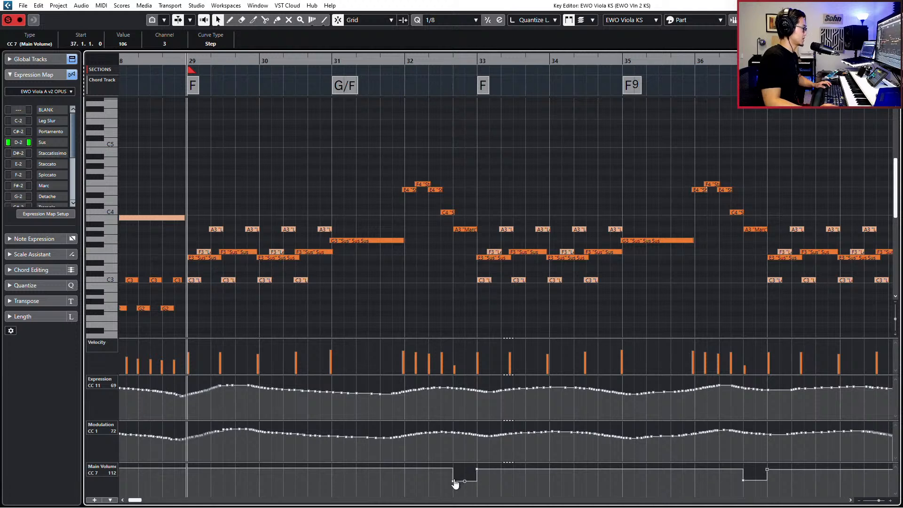
click(452, 481)
drag(454, 484, 454, 486)
click(744, 481)
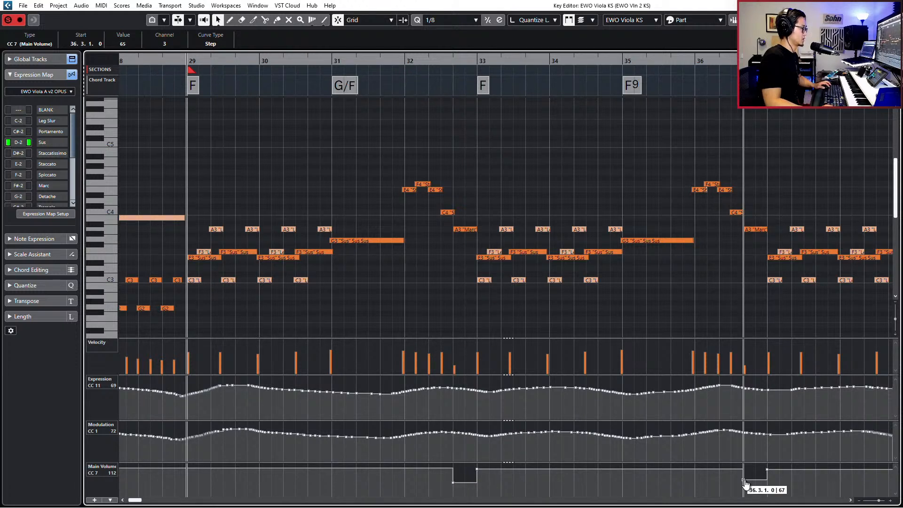
drag(745, 484, 745, 486)
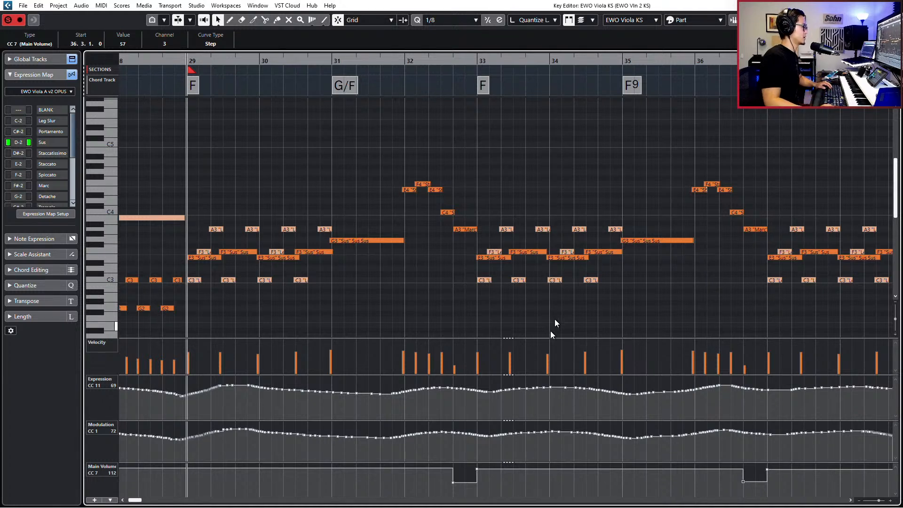
Inspect the viola's Main Volume curve and play the passage from bar 29 to check the dips
key(alt+7)
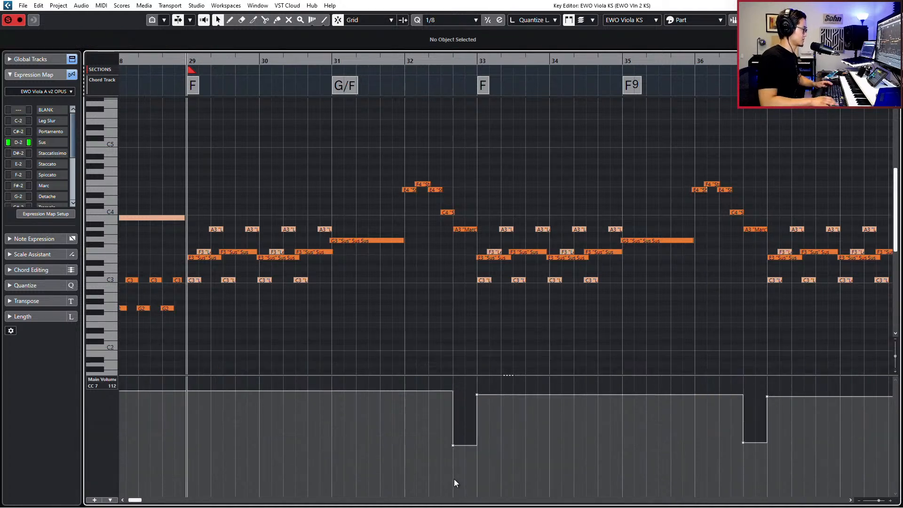
key(alt+1)
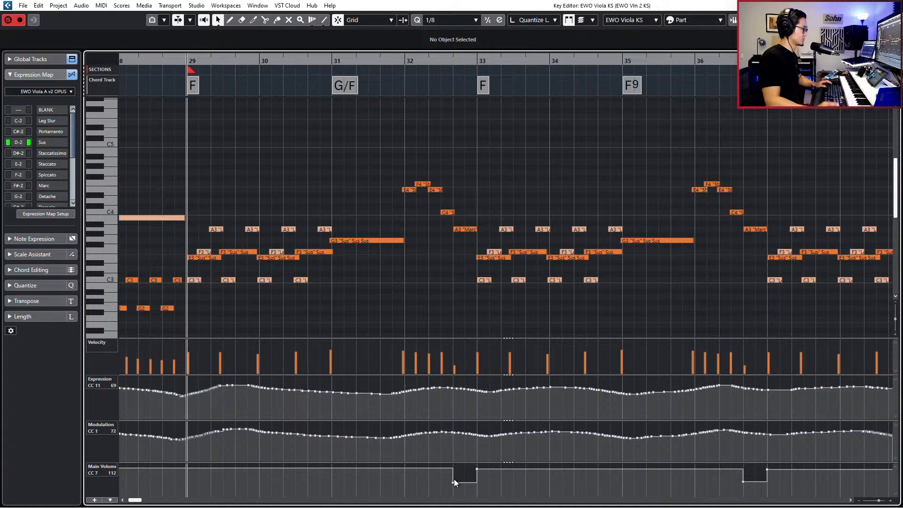
key(space)
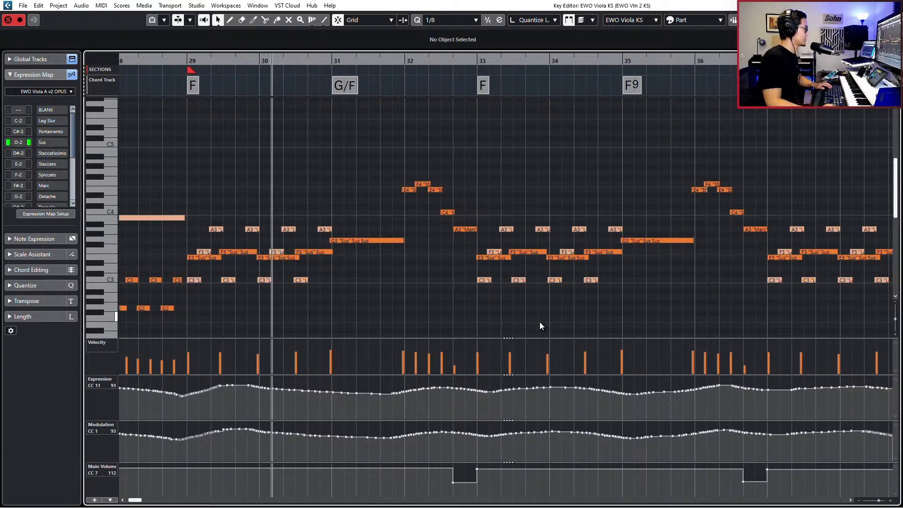
key(g)
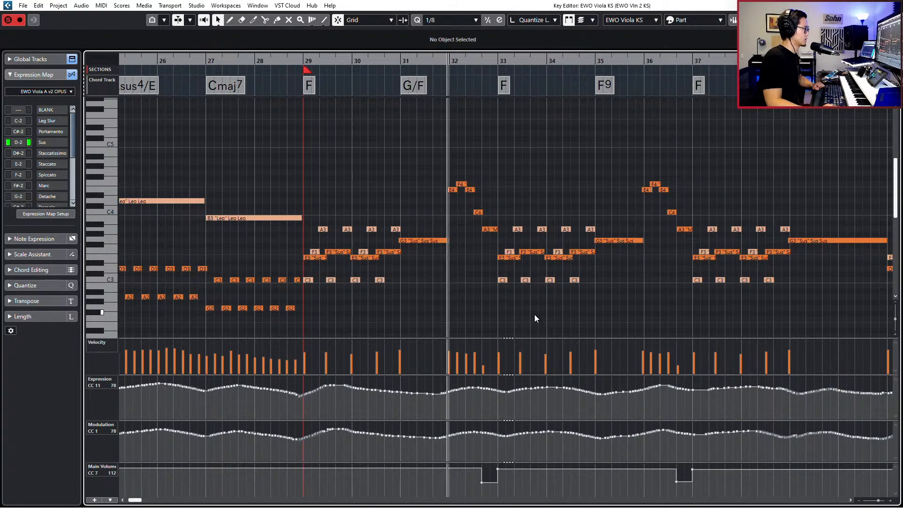
key(space)
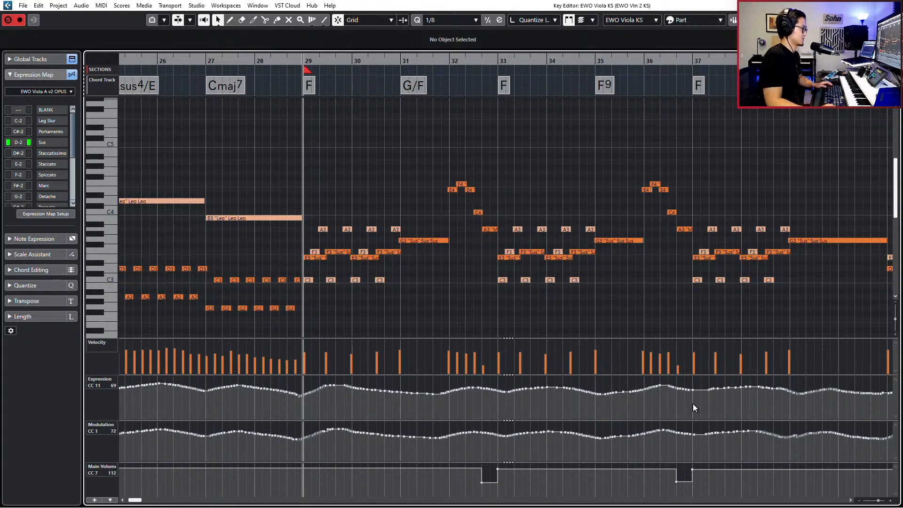
Solo the viola part and play it from bar 27 through the first Main Volume dip
key(s)
key(KP_Subtract)
key(KP_Subtract)
key(space)
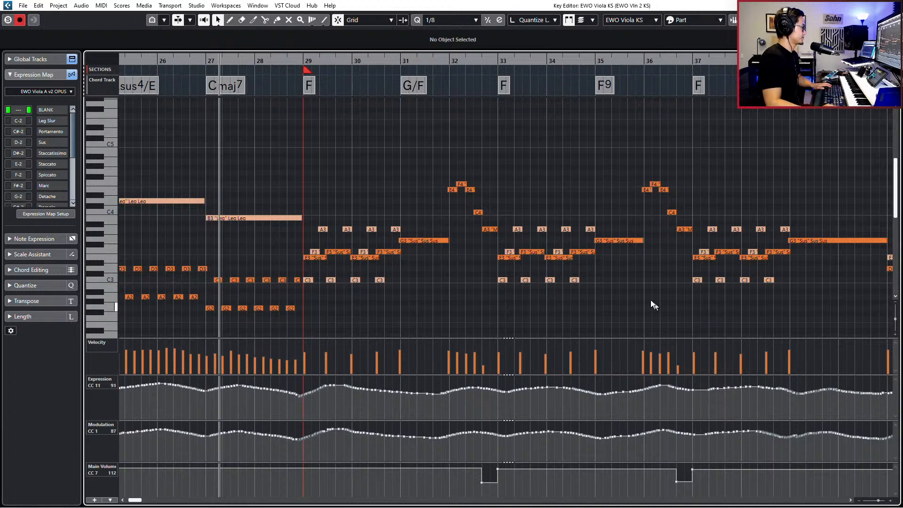
scroll(603, 275, down, 4)
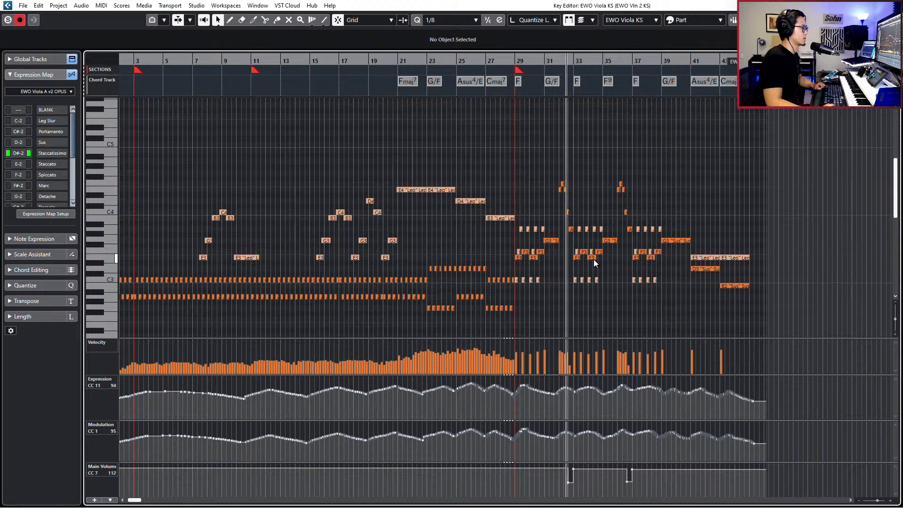
key(space)
Set the articulation of the two viola A3 notes at 32.3 and 36.3 to Sus
scroll(597, 263, up, 4)
scroll(597, 267, up, 3)
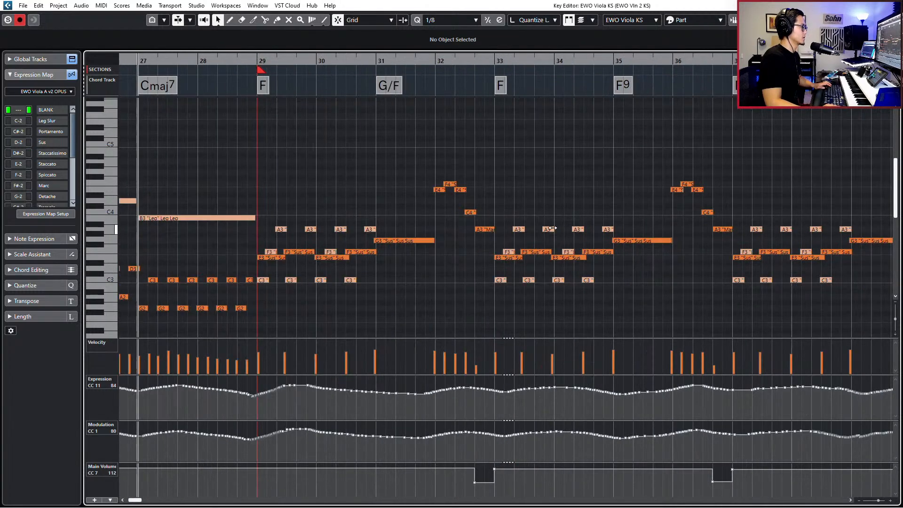
click(493, 231)
shift+click(720, 231)
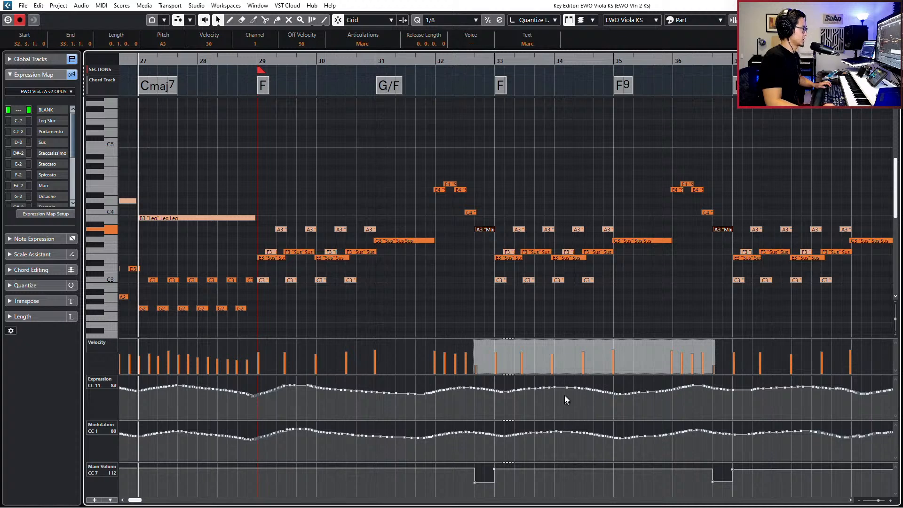
click(374, 43)
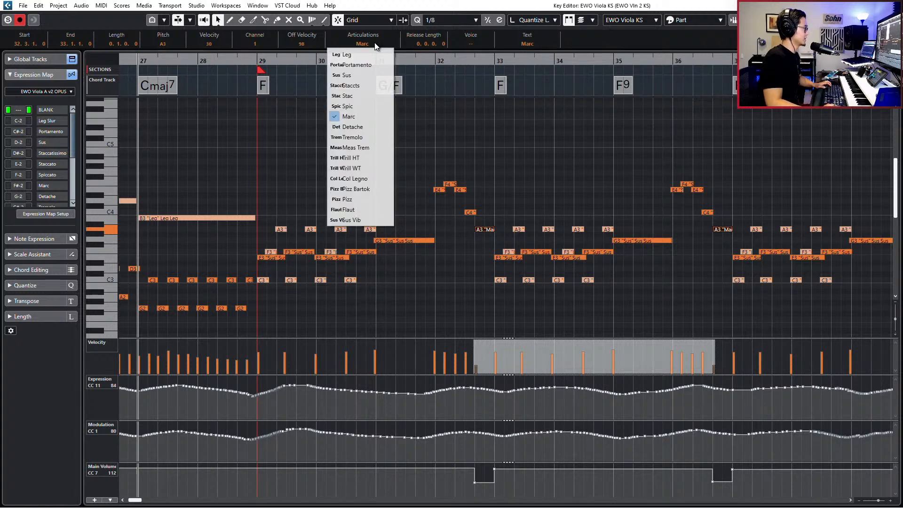
click(359, 75)
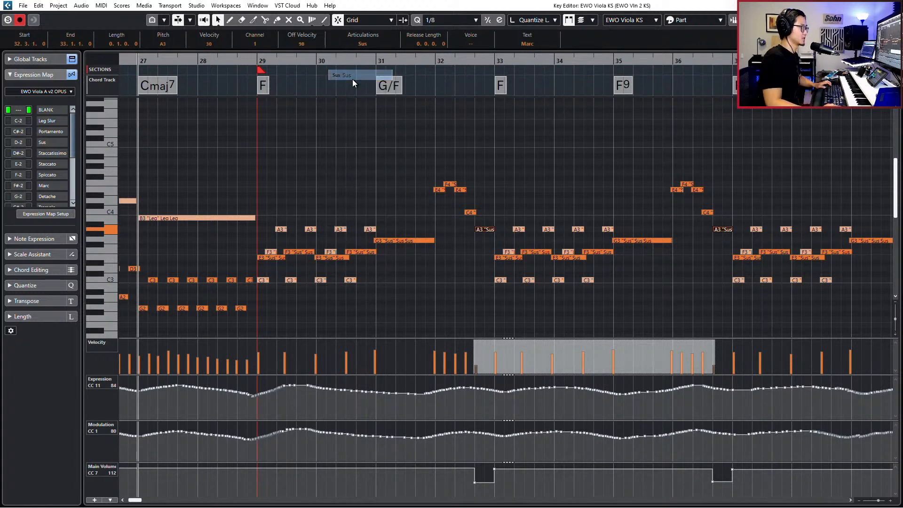
Play the soloed viola passage from bar 29 to hear the A3 note with the Sus articulation
key(space)
key(space)
key(KP_Add)
key(KP_Add)
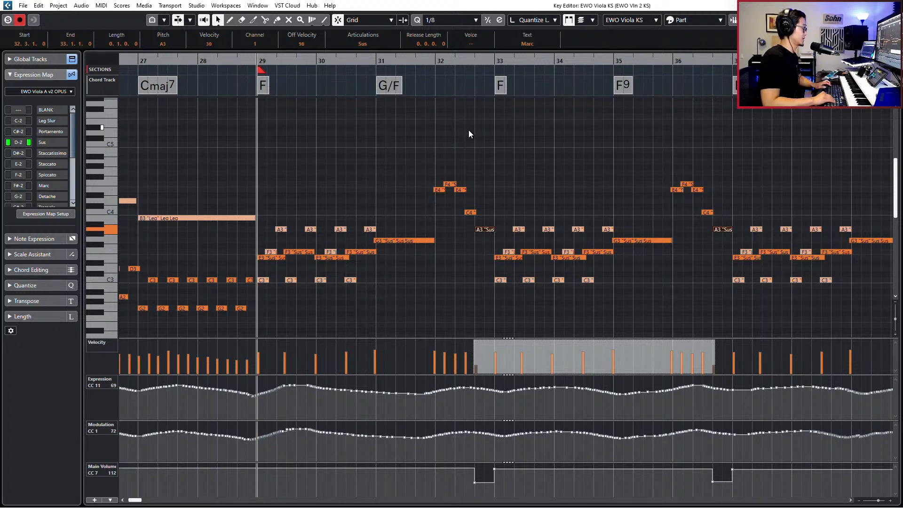
key(space)
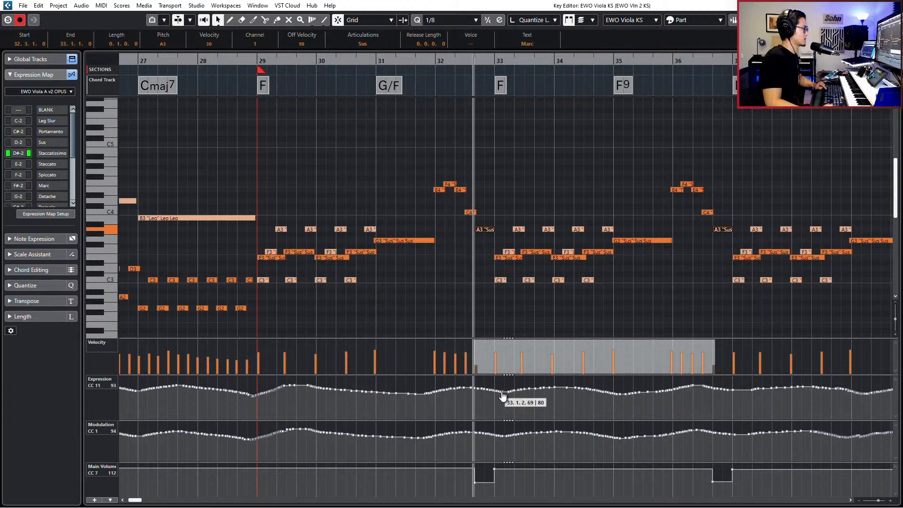
key(space)
Try the viola passage with the Main Volume points between bars 32 and 37 deleted, and undo the deletions
drag(461, 482, 775, 493)
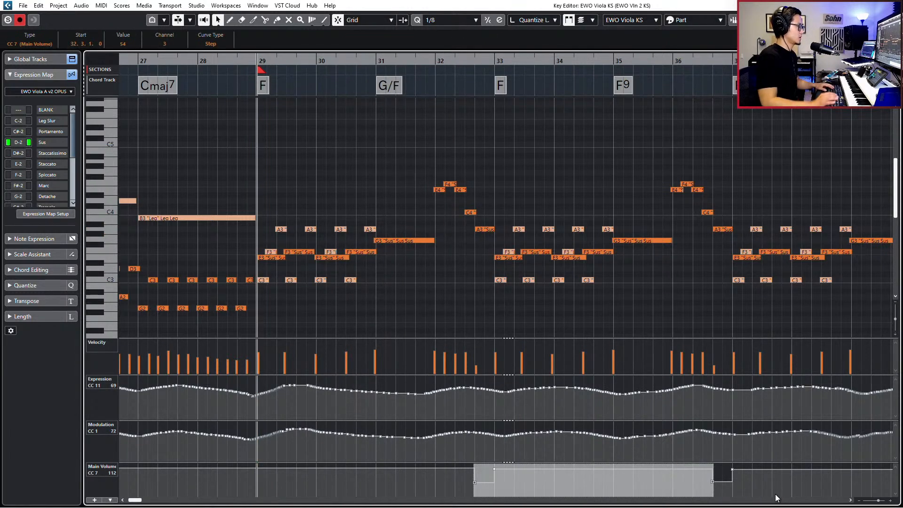
key(Delete)
key(space)
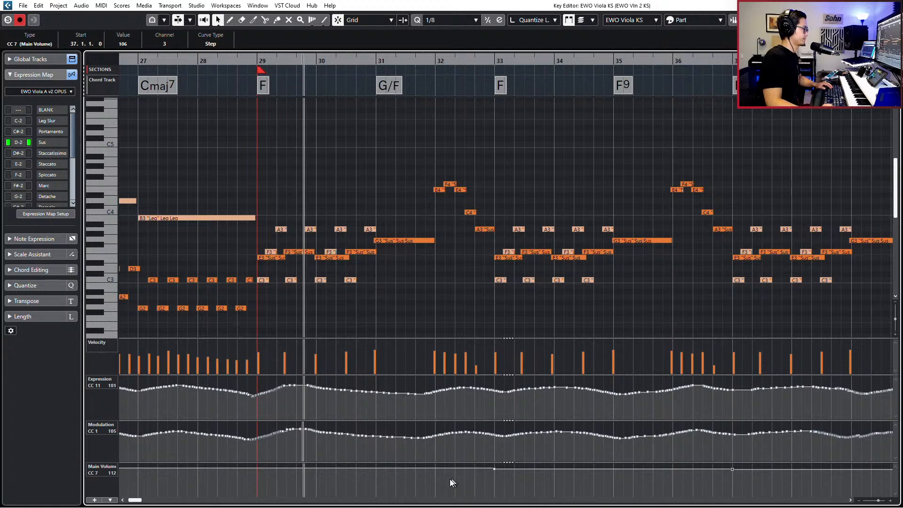
drag(450, 479, 766, 464)
key(Delete)
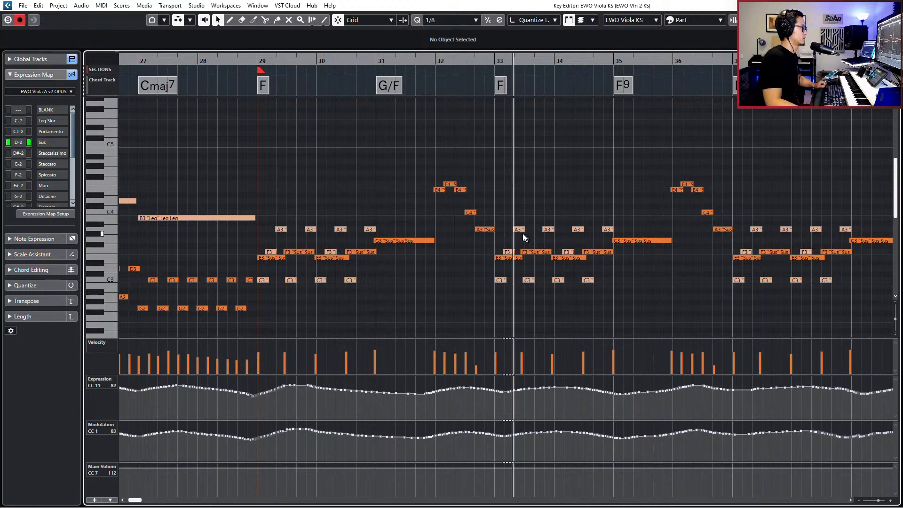
key(space)
click(484, 229)
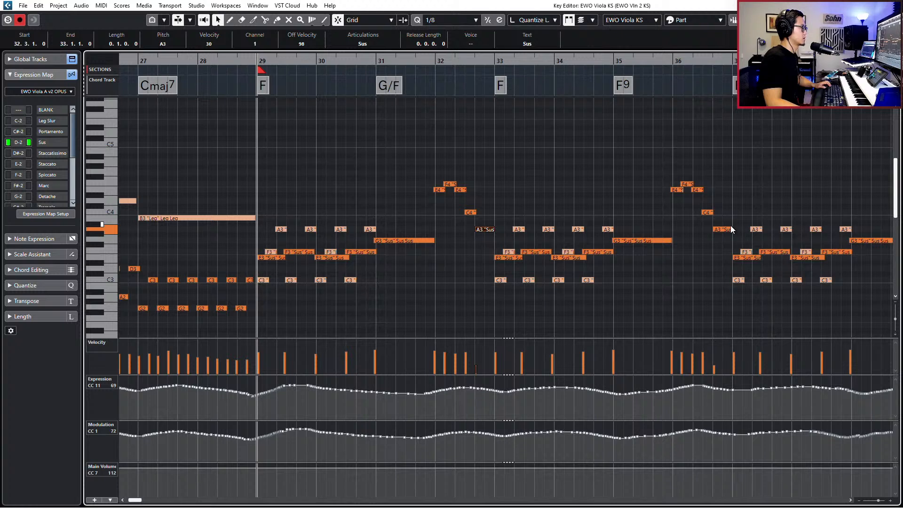
key(ctrl+z)
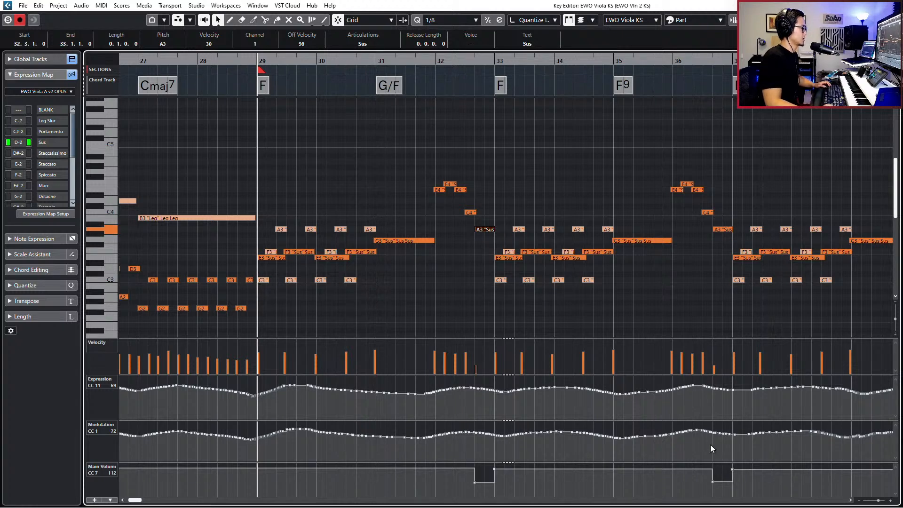
Shorten the two viola A3 notes at 32.3 and 36.3, giving the first a length of 0.0.3.47
click(727, 230)
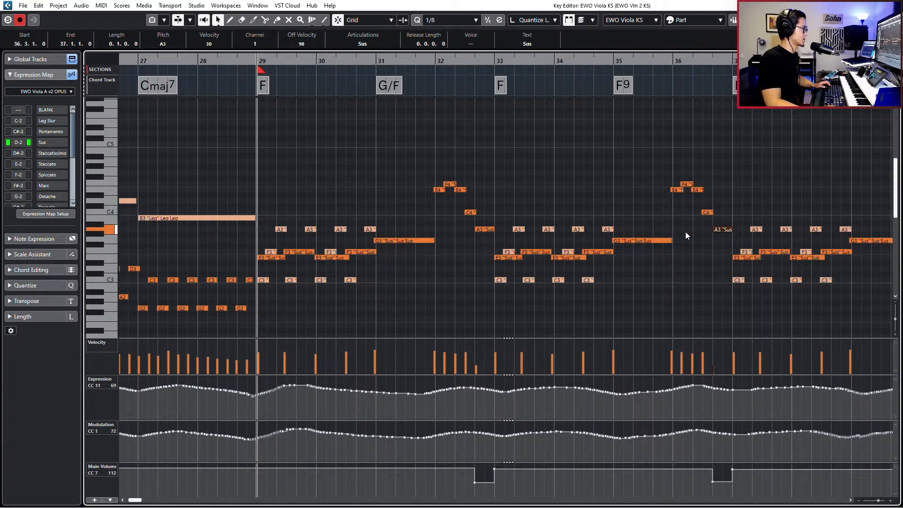
shift+click(489, 229)
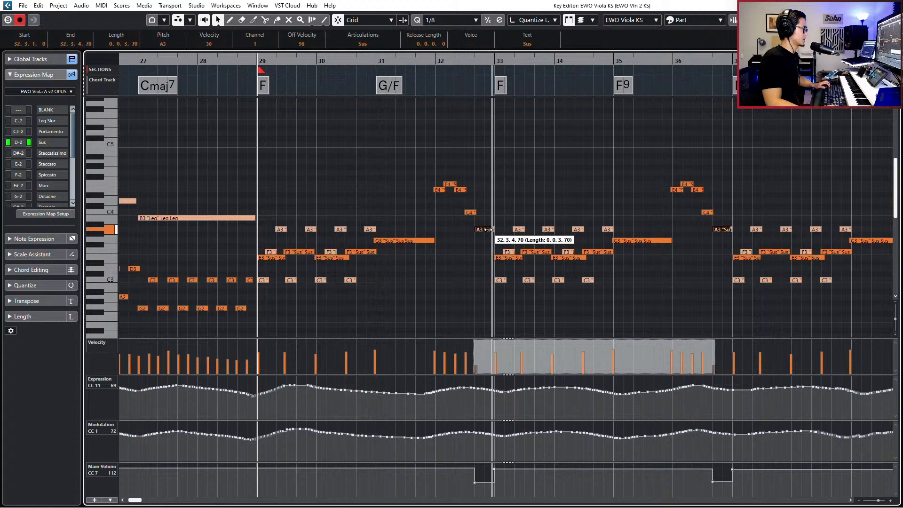
drag(488, 229, 492, 229)
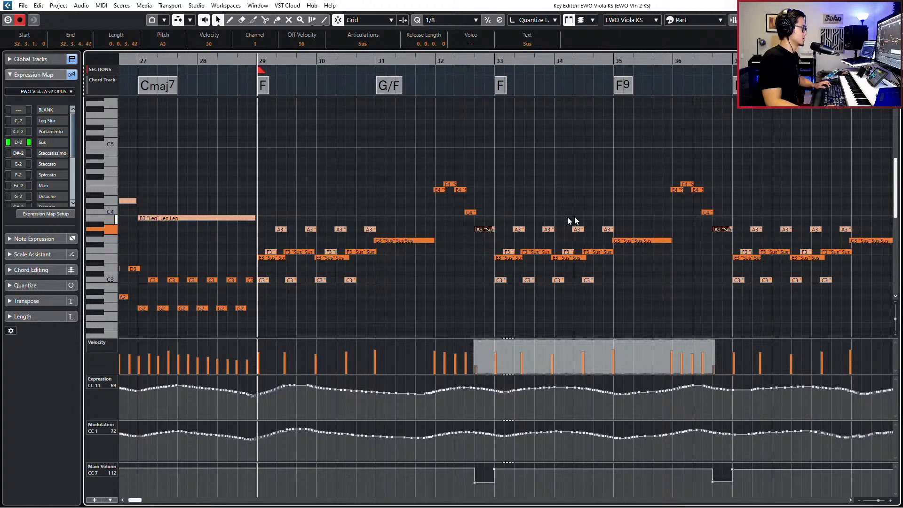
Play the viola passage through bar 37, trim the ends of both A3 notes slightly more, and close the key editor
key(space)
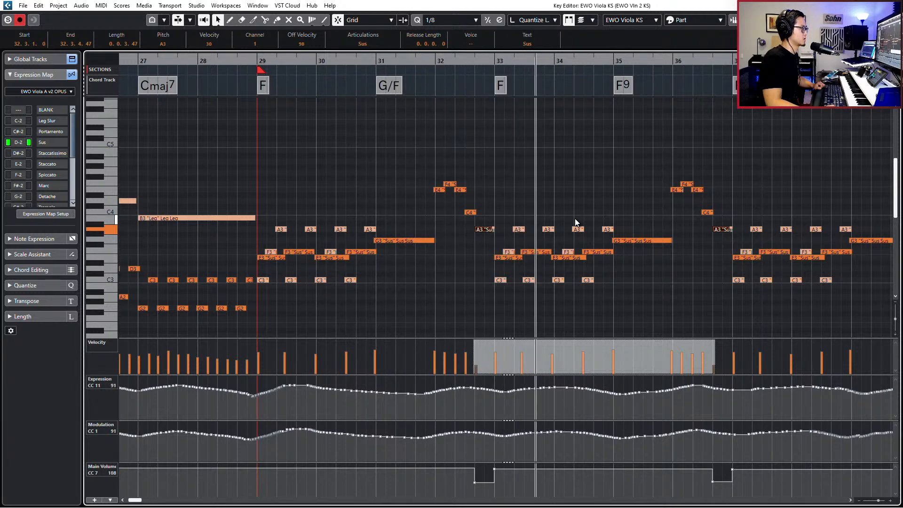
scroll(689, 207, down, 1)
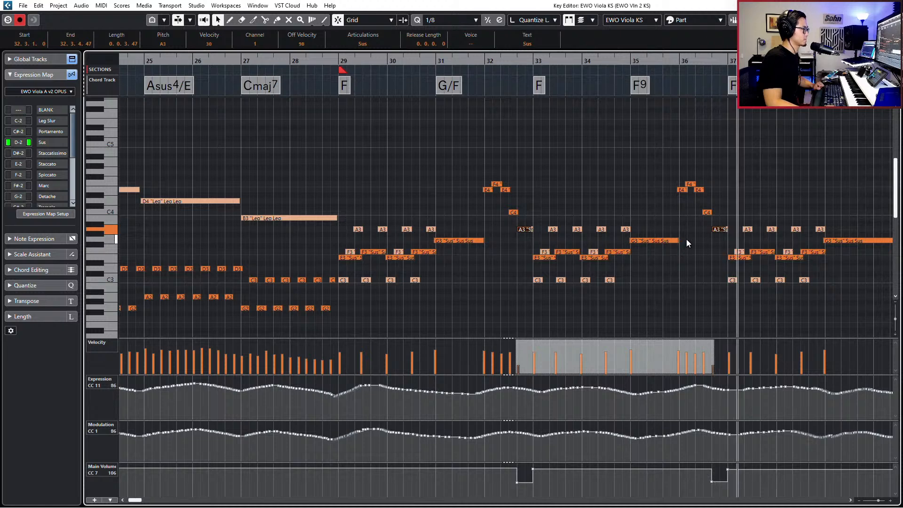
key(space)
drag(530, 229, 527, 229)
key(Return)
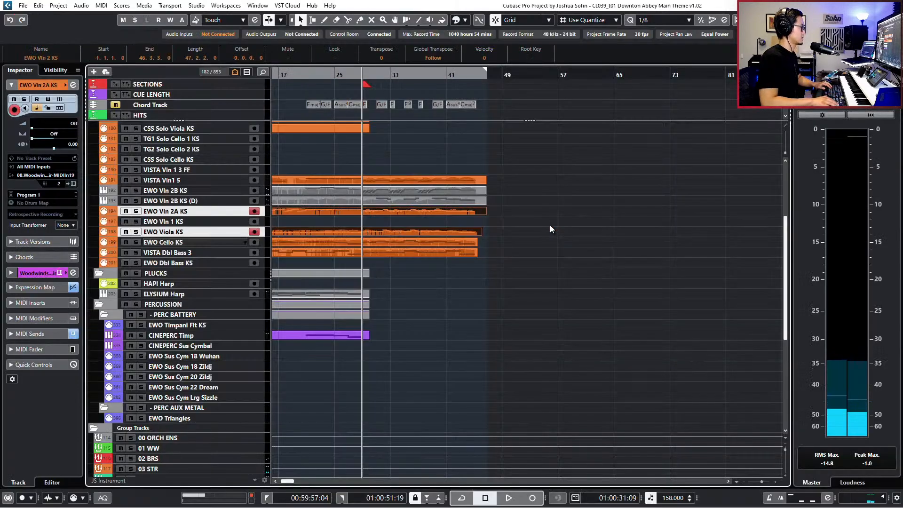
Play the full arrangement from about bar 27 to bar 44 to check the strings in context
key(KP_Subtract)
key(KP_Subtract)
key(space)
scroll(479, 291, up, 1)
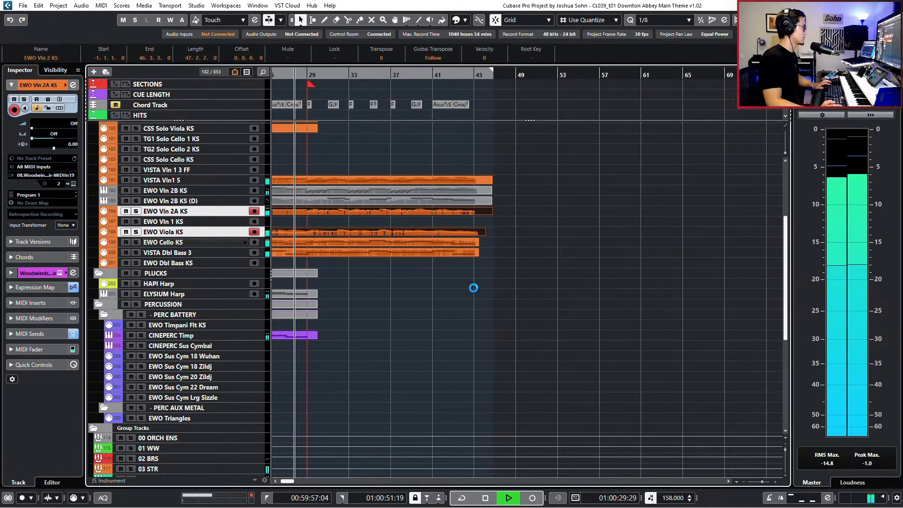
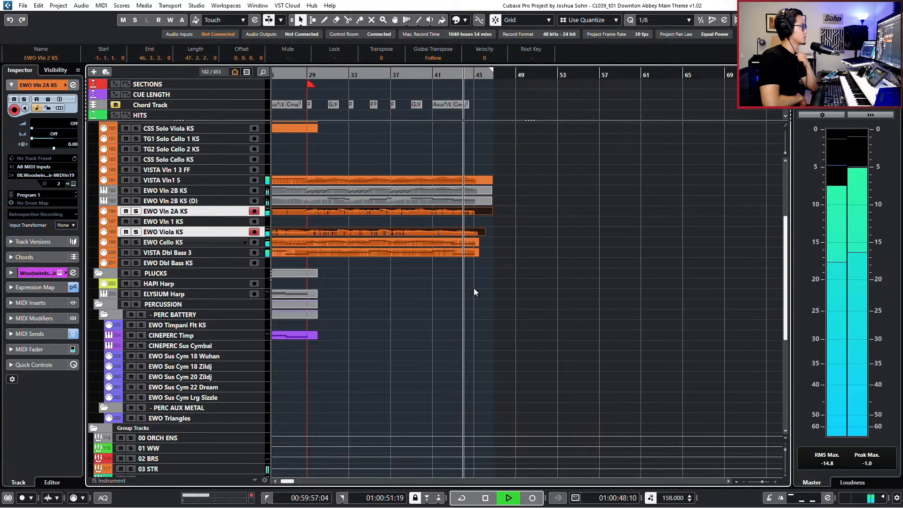
key(space)
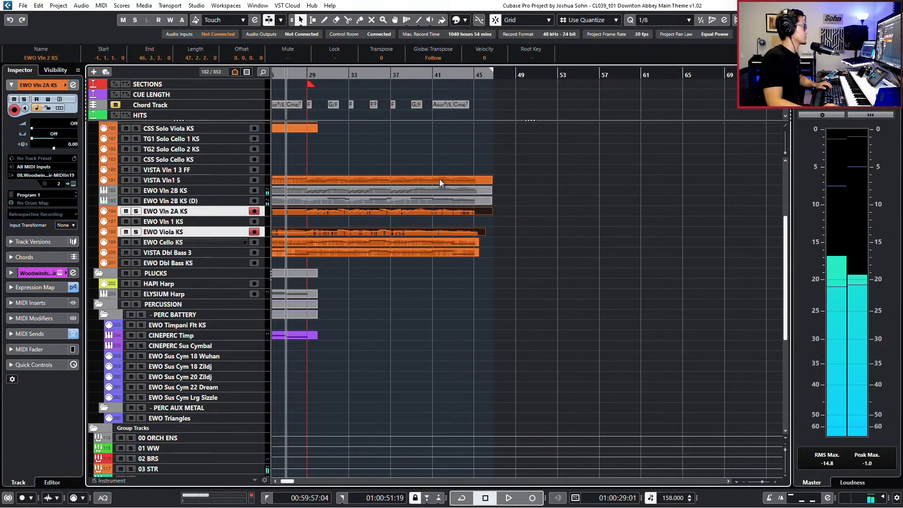
Audition the VISTA Vln1 5 track in solo around bar 29, and clear the solo
key(KP_Add)
key(g)
scroll(552, 200, up, 5)
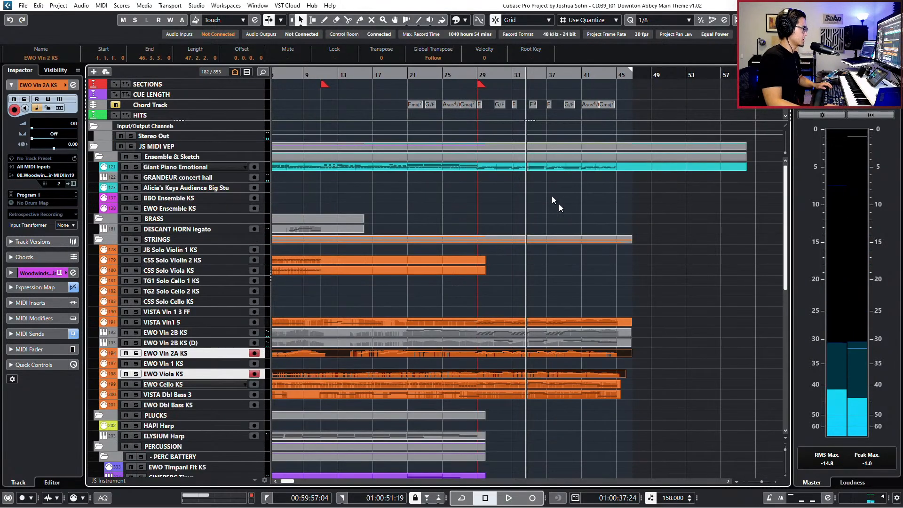
drag(620, 307, 621, 336)
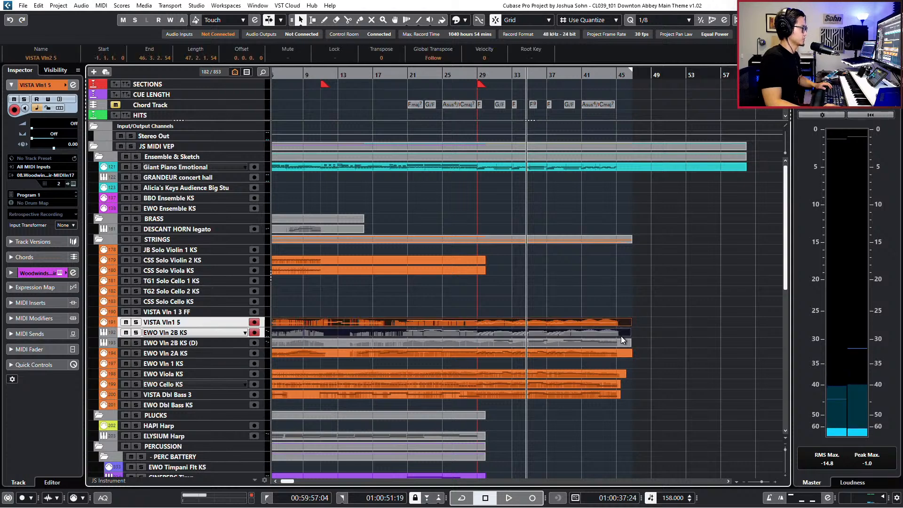
click(669, 319)
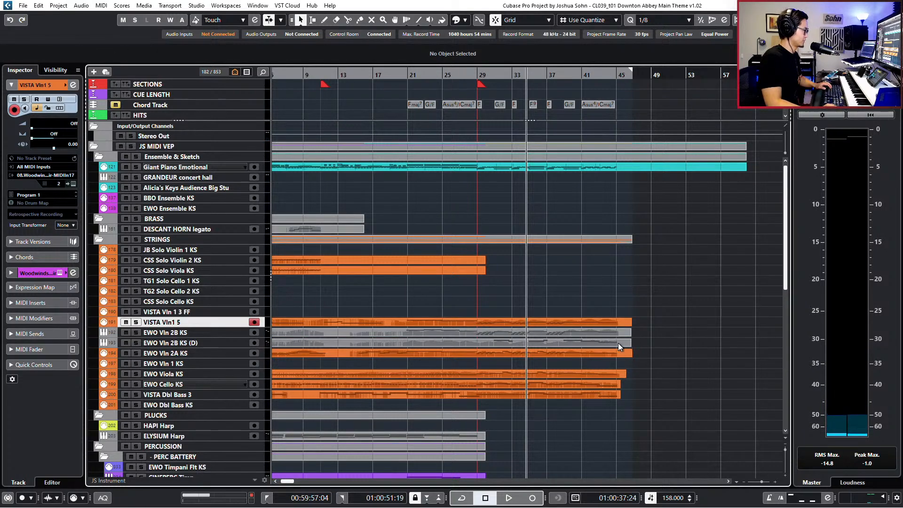
key(KP_Subtract)
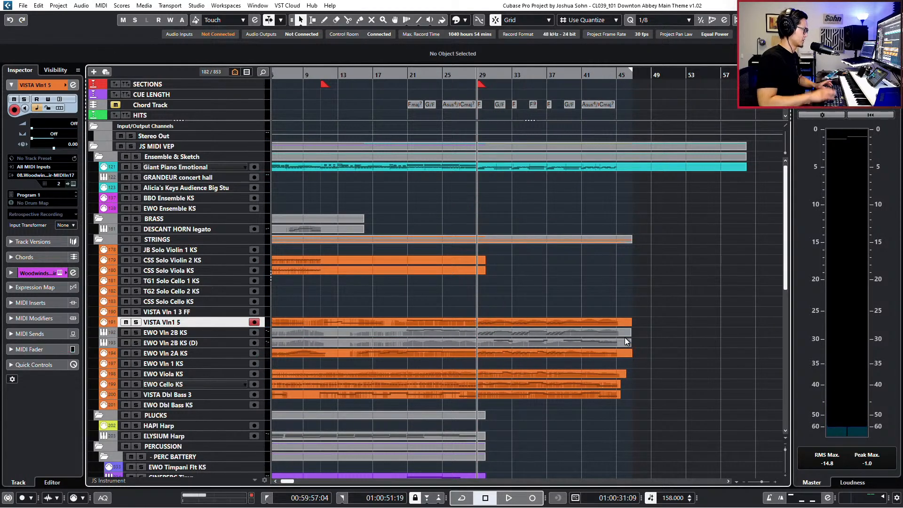
key(s)
key(space)
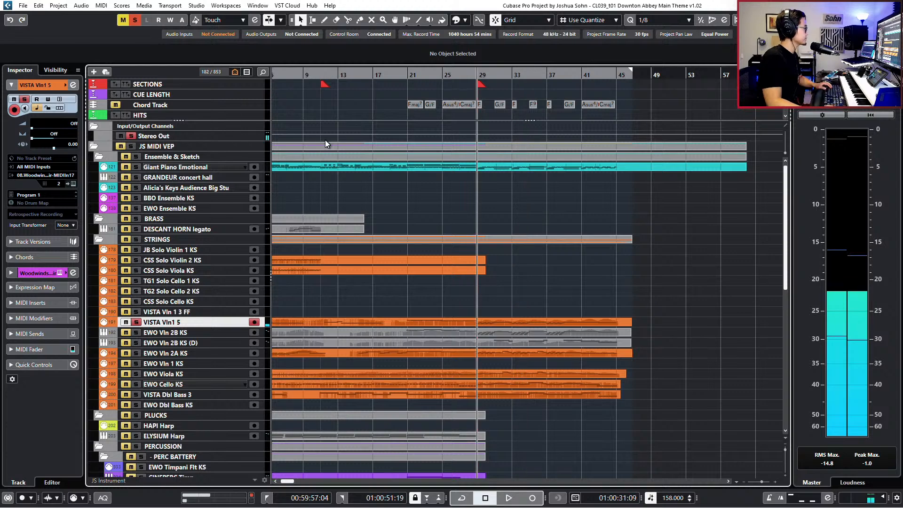
key(space)
key(s)
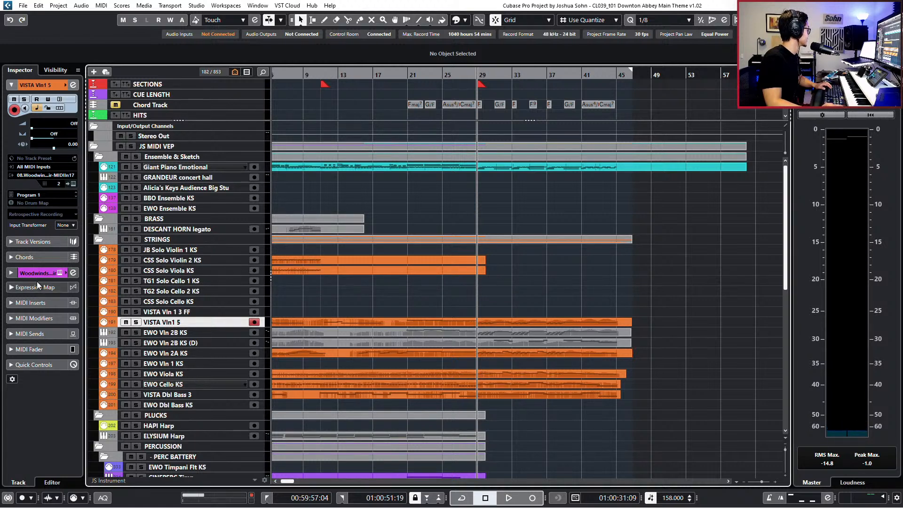
Open the VISTA Vln1 5 part for note editing and examine its legato notes at bars 31 and 35
click(567, 323)
double_click(568, 322)
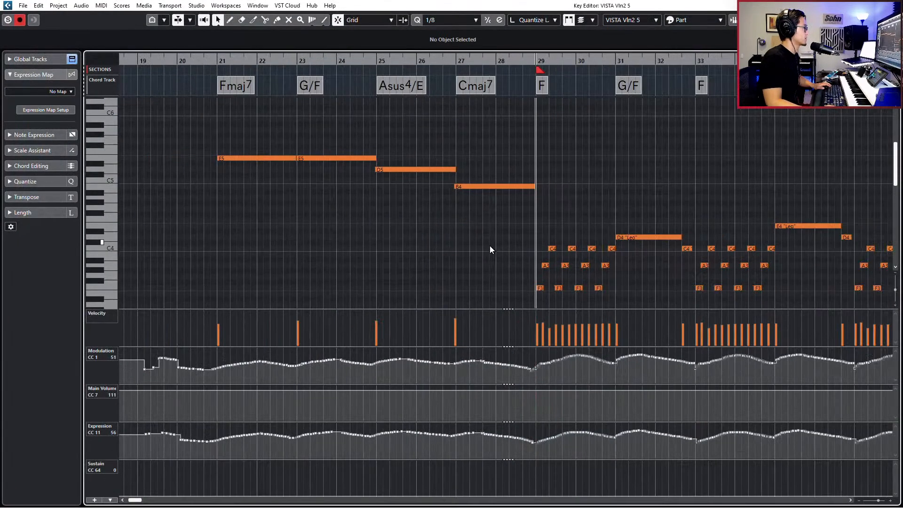
scroll(489, 245, down, 1)
scroll(489, 245, right, 3)
drag(462, 257, 458, 261)
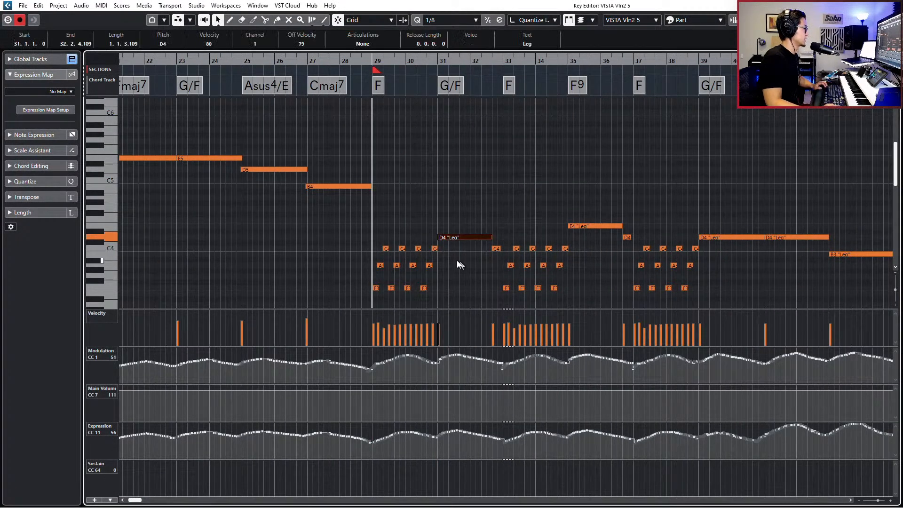
drag(607, 203, 595, 242)
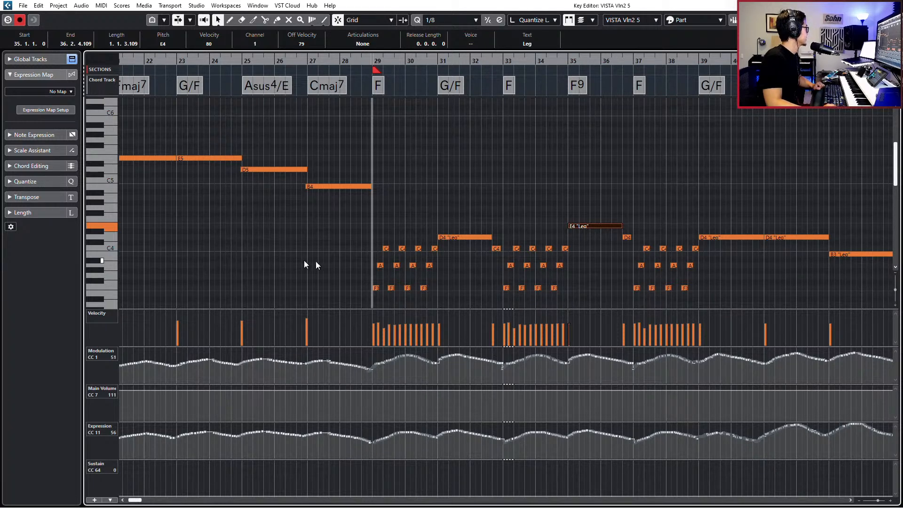
scroll(732, 220, down, 1)
scroll(720, 217, down, 2)
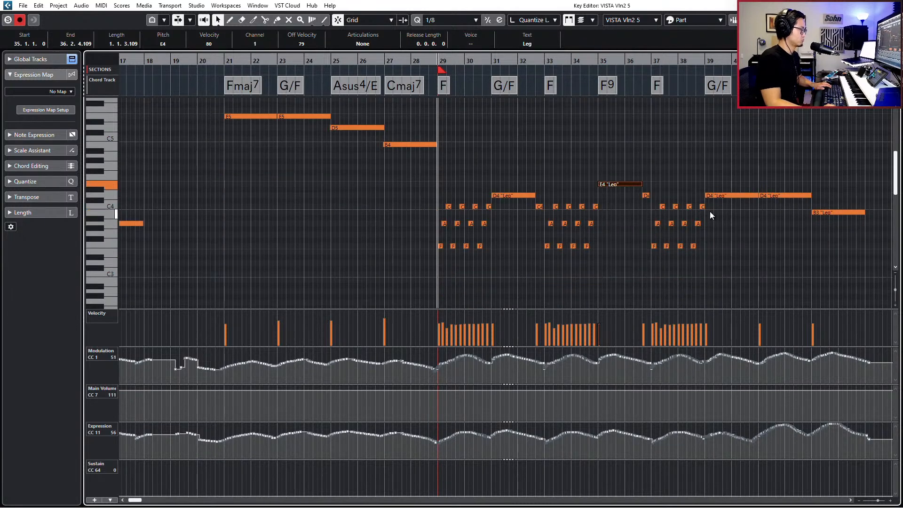
Try all VISTA Vln1 5 notes from bar 29 onward an octave higher, and move them back down
drag(414, 175, 866, 281)
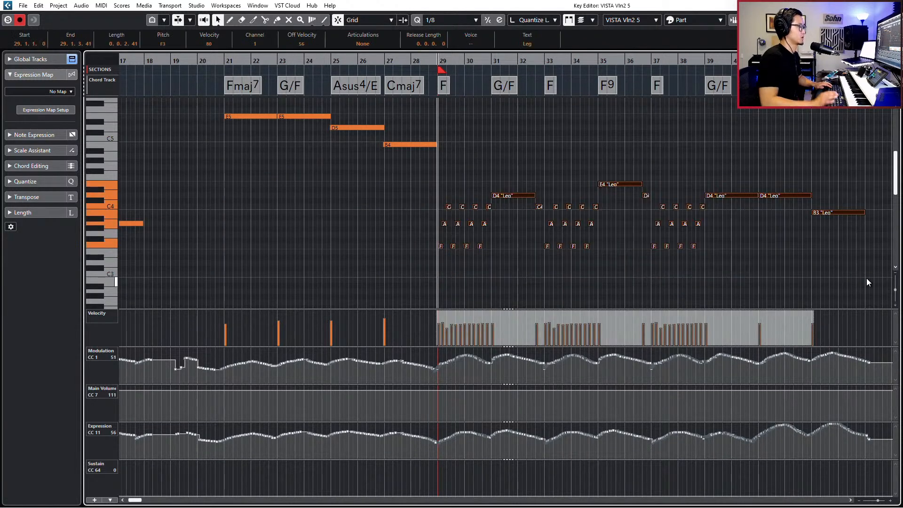
key(shift+Up)
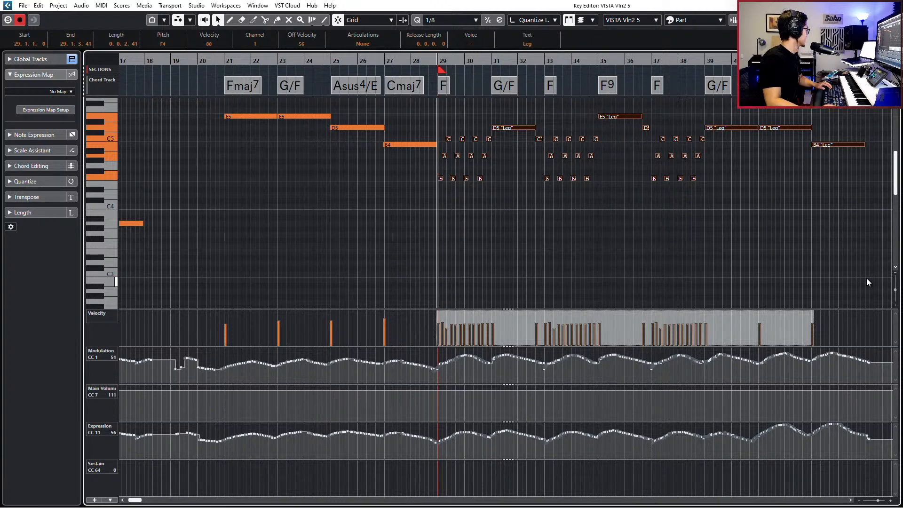
key(shift+Down)
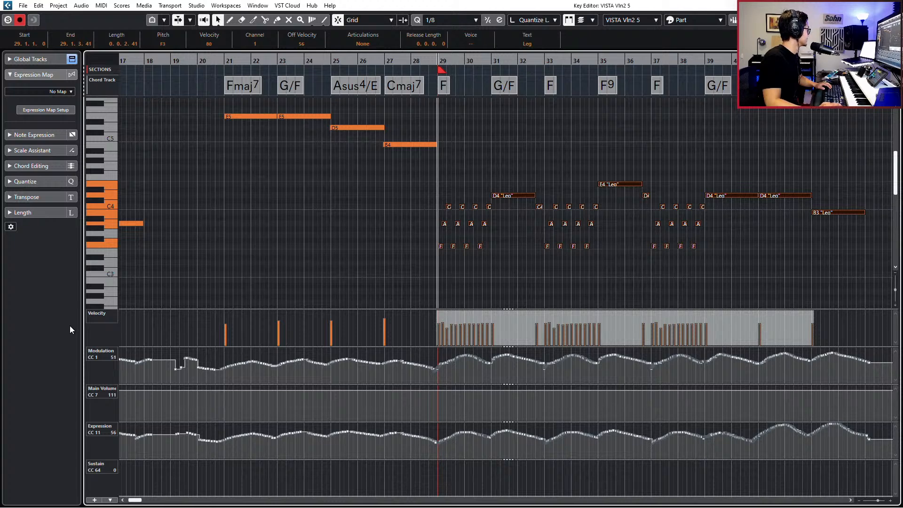
click(406, 227)
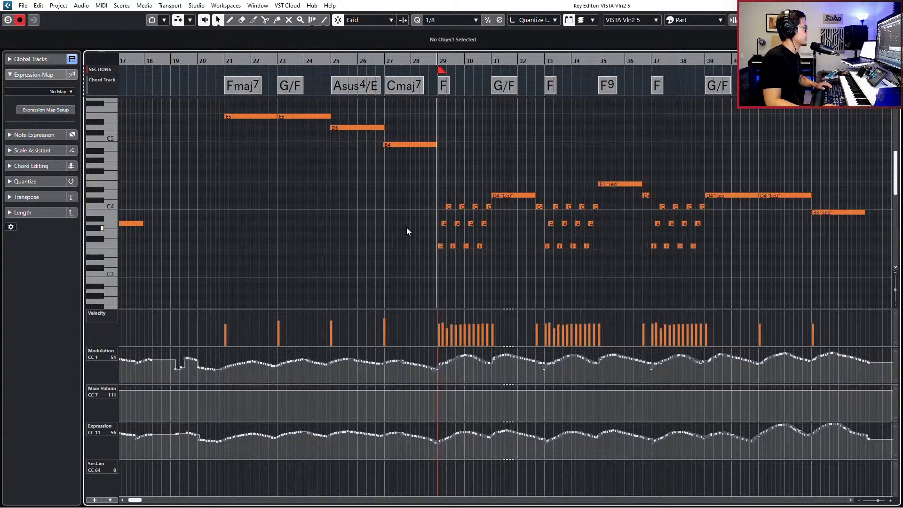
Play the VISTA Vln1 5 passage from about bar 27 to bar 33 in context
key(KP_Subtract)
key(space)
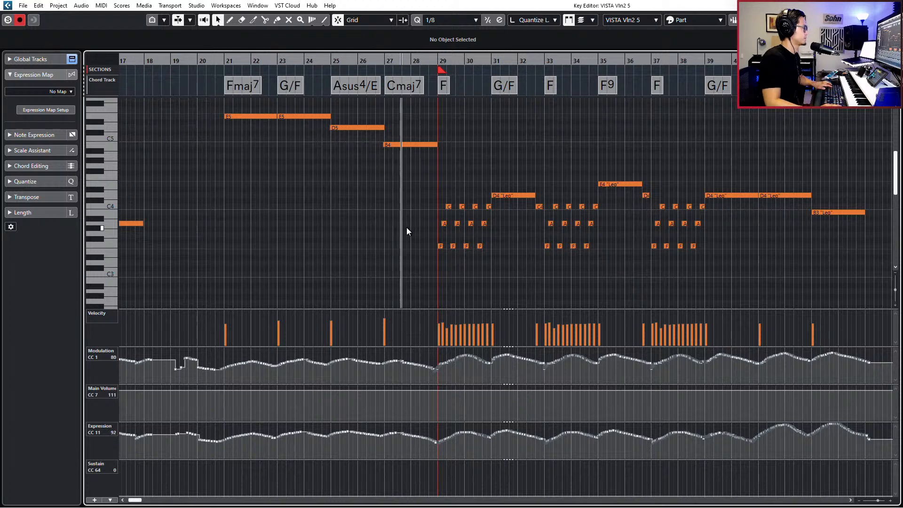
key(g)
key(f)
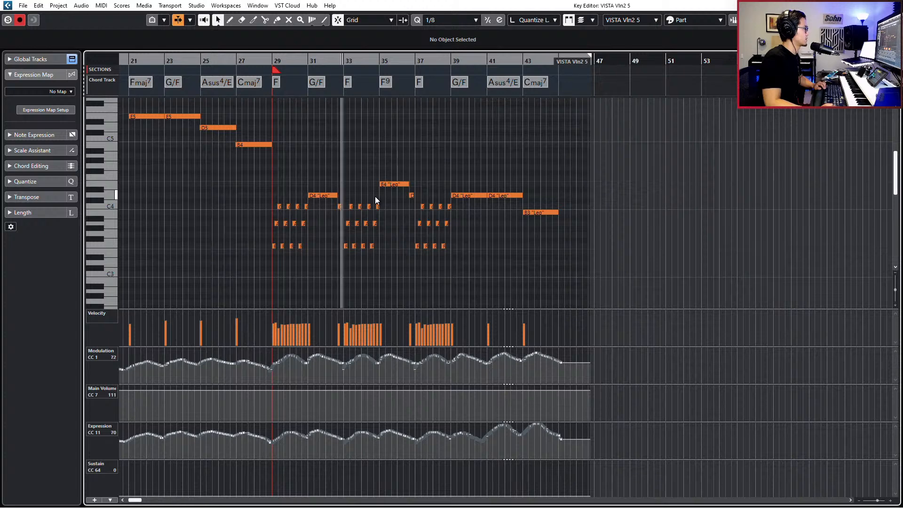
key(space)
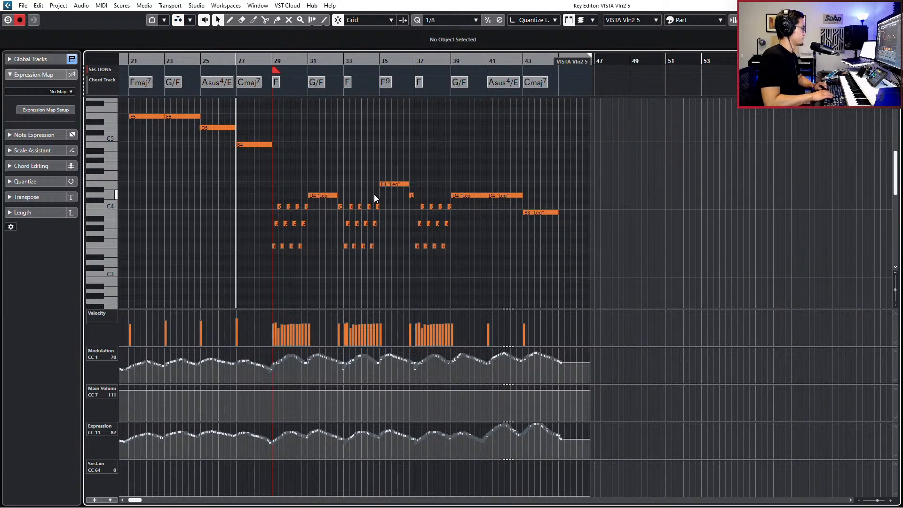
Split the VISTA Vln1 5 part at bar 29 and copy the section after the split onto the VISTA Vln 1 3 FF track
key(ctrl+e)
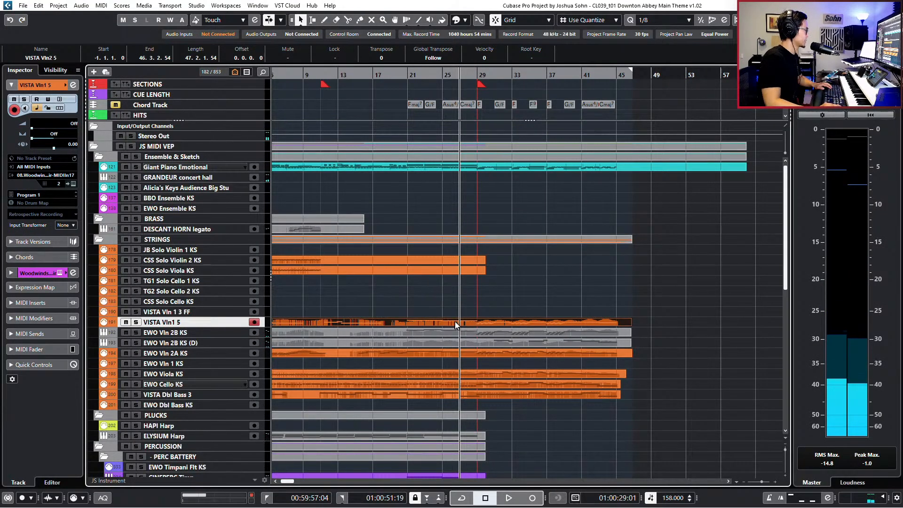
scroll(484, 320, up, 4)
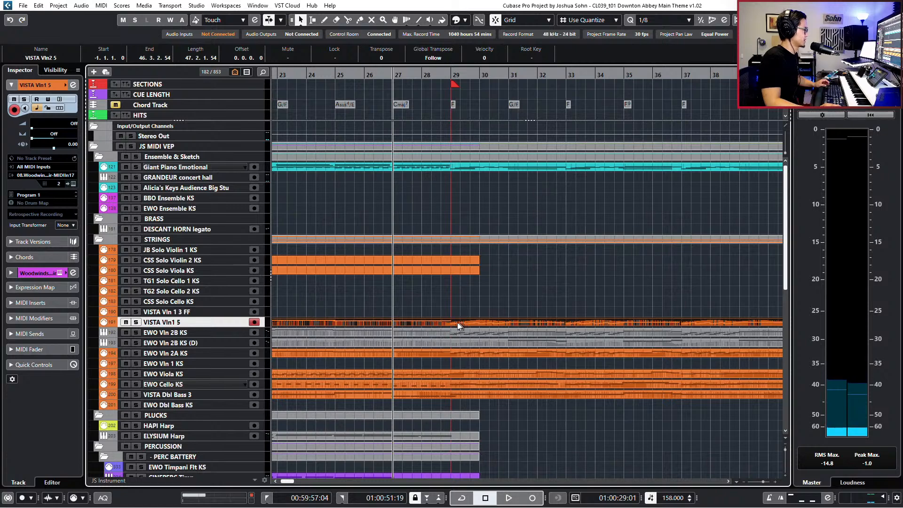
alt+click(450, 324)
drag(478, 322, 478, 316)
click(473, 321)
click(445, 321)
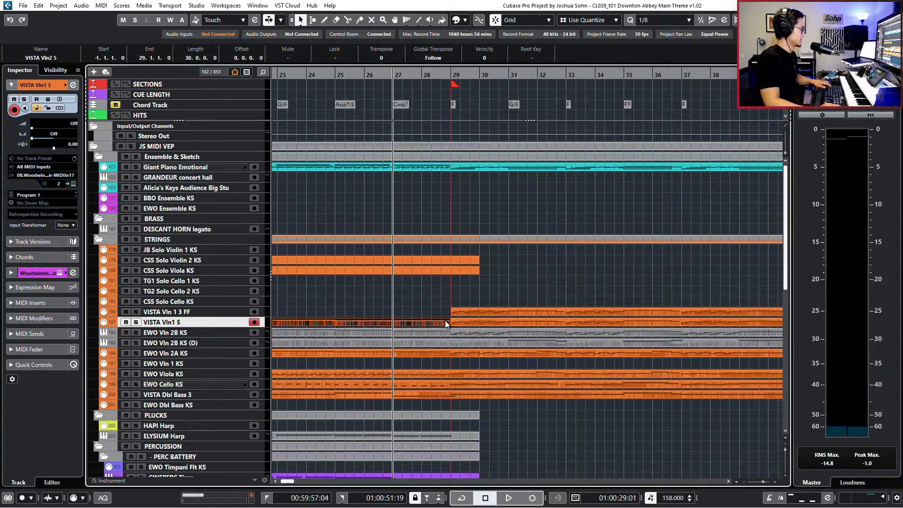
Mute the short F3, A3 and C4 notes between bars 29 and 39 in the copied VISTA Vln 1 3 FF part
double_click(518, 313)
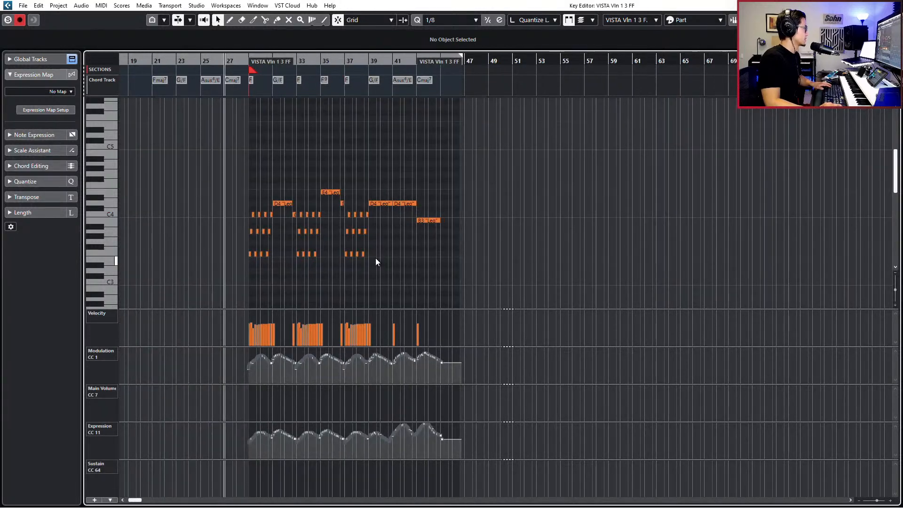
drag(233, 210, 382, 276)
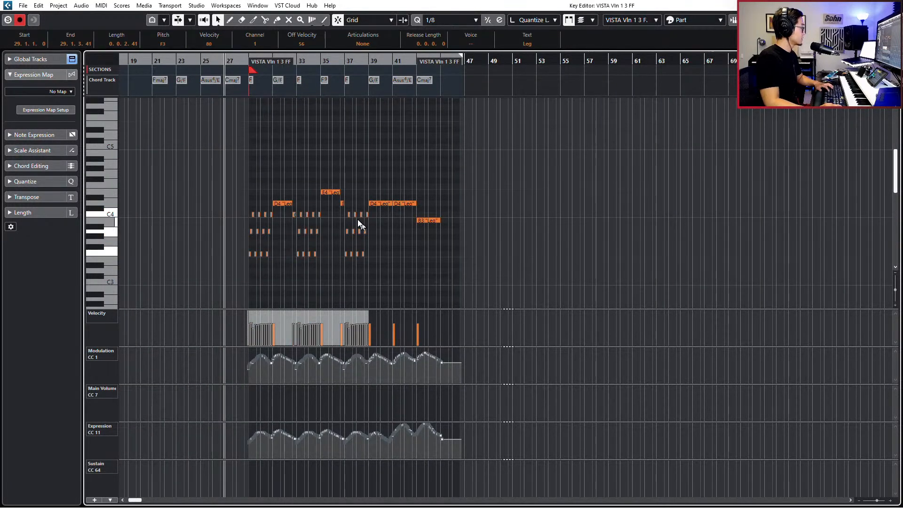
click(308, 210)
scroll(337, 214, up, 2)
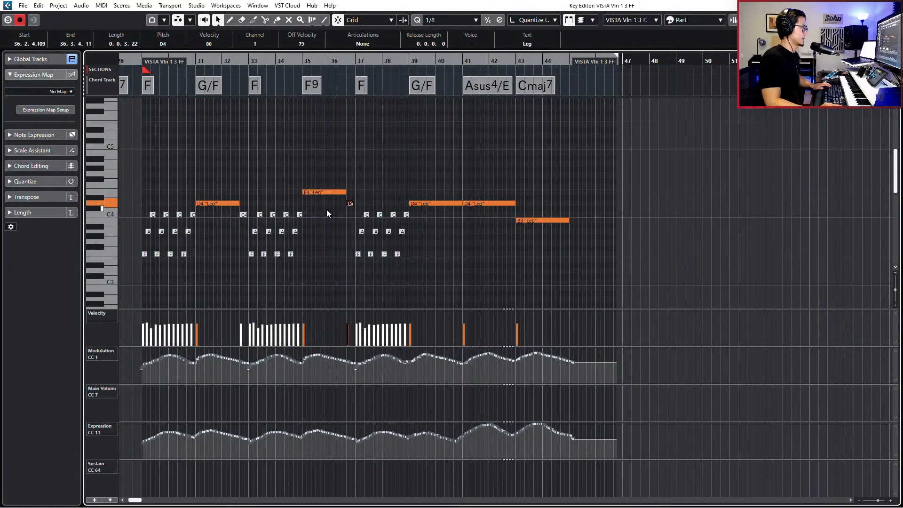
scroll(327, 213, down, 1)
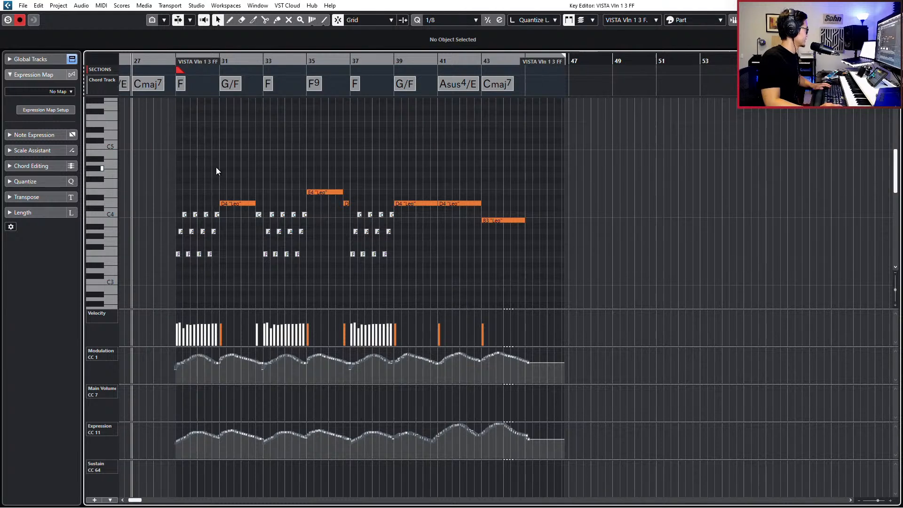
Set the VISTA Vln 1 3 FF Main Volume (CC 7) to 84 from bar 29 and play the passage to about bar 31
key(KP_Add)
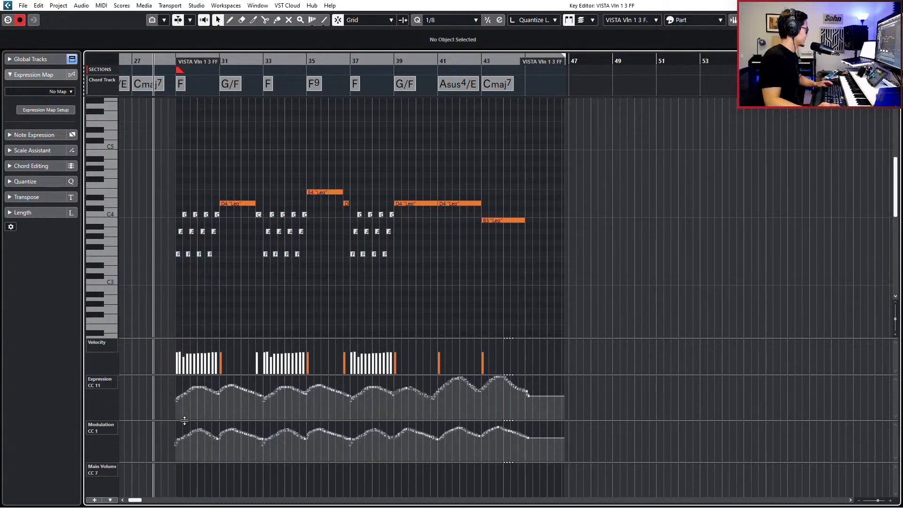
click(181, 475)
key(space)
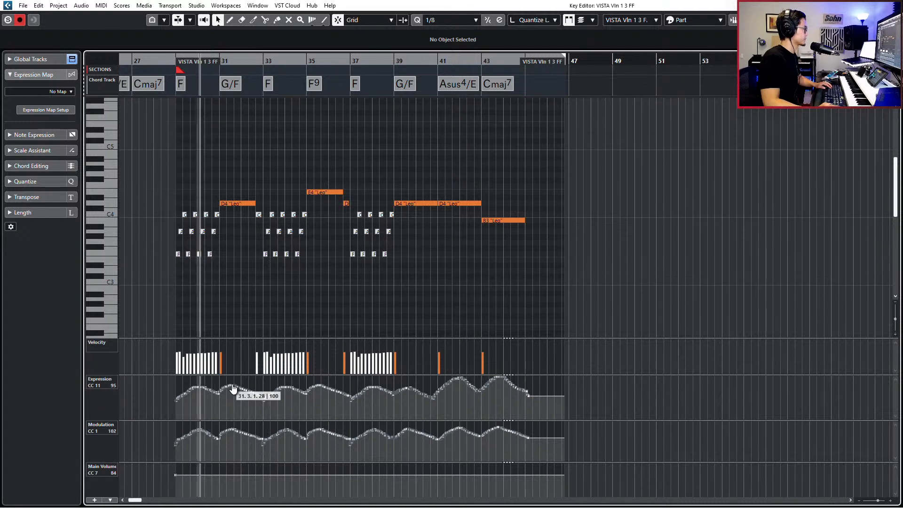
key(space)
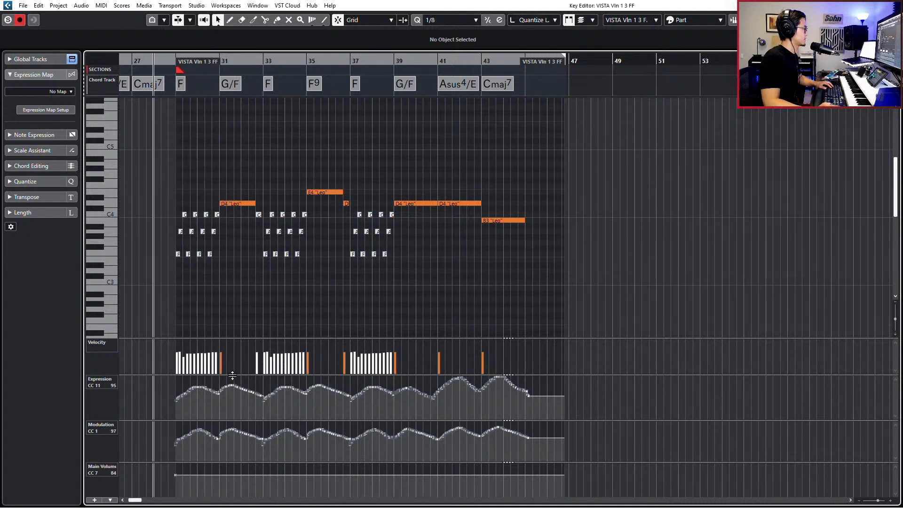
key(KP_Add)
key(space)
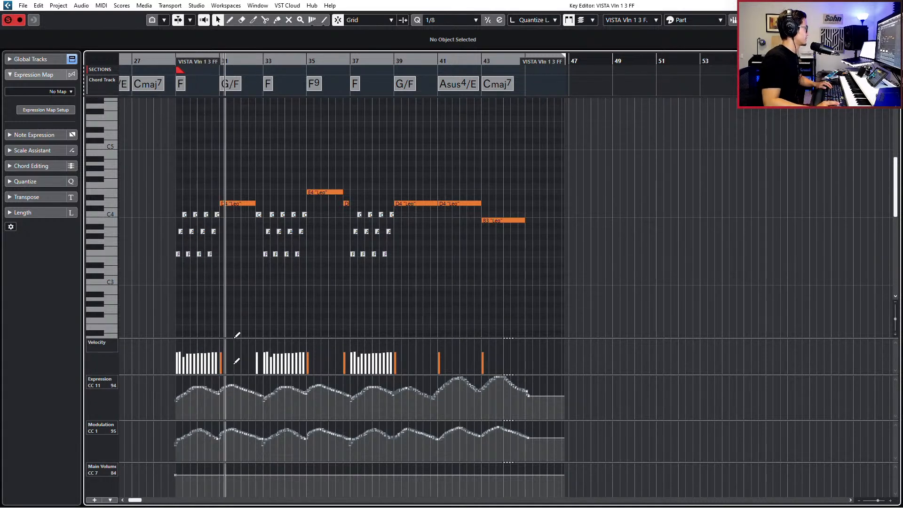
key(space)
Transpose all notes of the VISTA Vln 1 3 FF part up one octave and play the passage from before bar 29
drag(172, 158, 548, 281)
key(shift+Up)
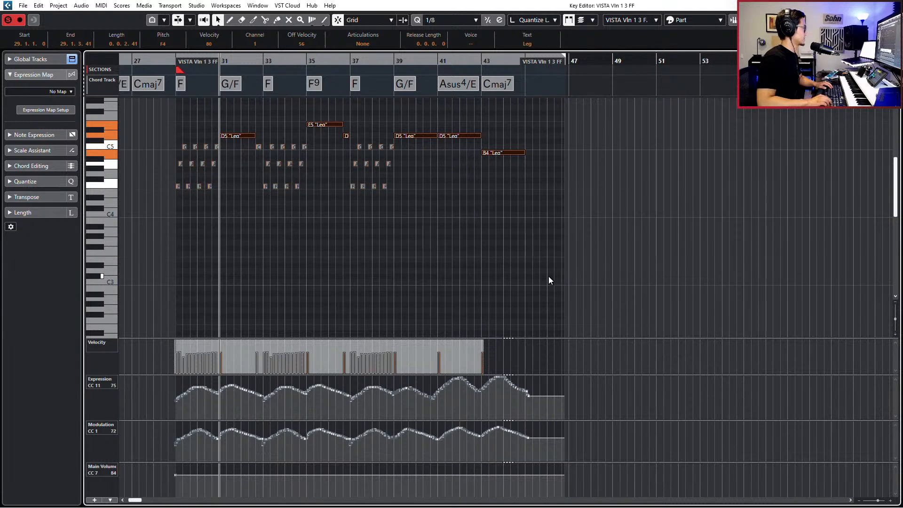
key(KP_Subtract)
key(space)
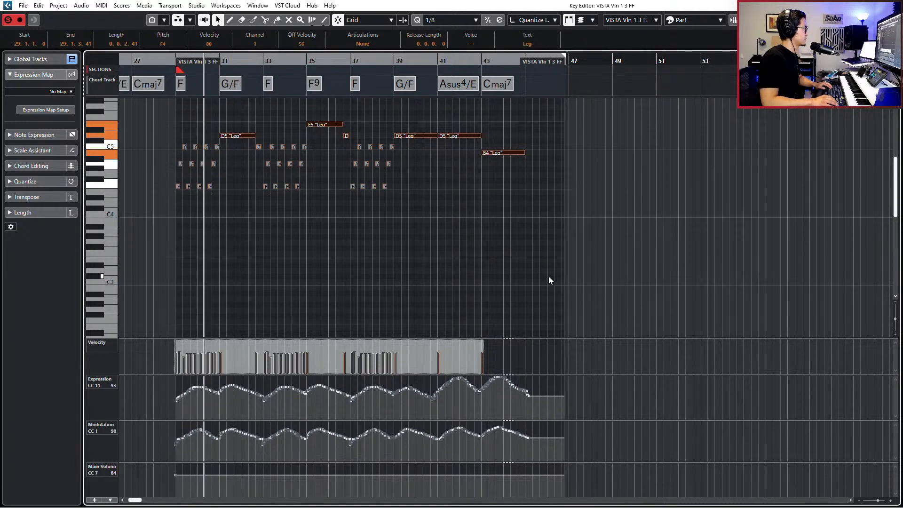
key(space)
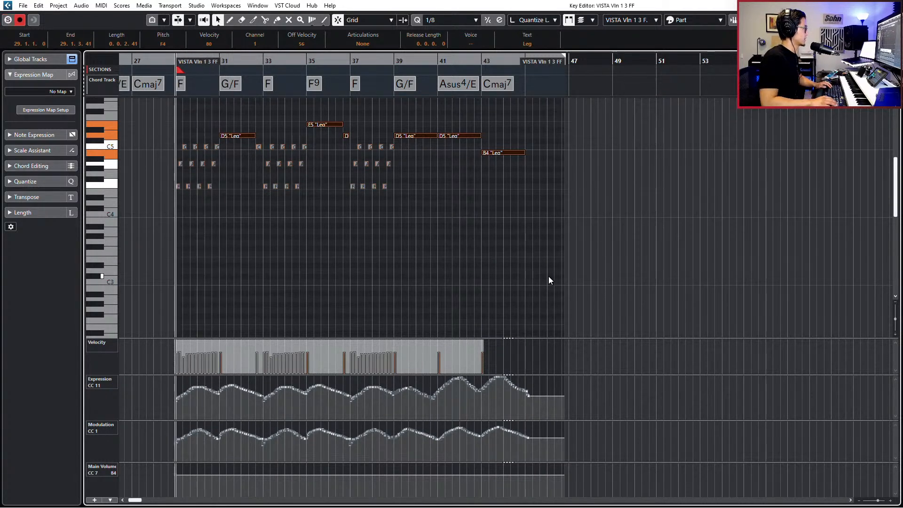
key(space)
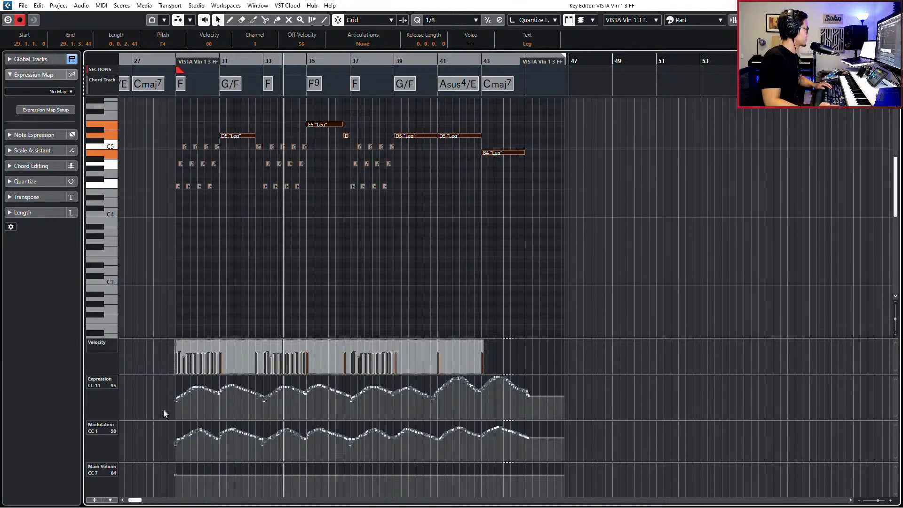
Raise the part's whole Expression (CC 11) curve from bar 29 onward, bringing its first point to 72
drag(164, 411, 648, 351)
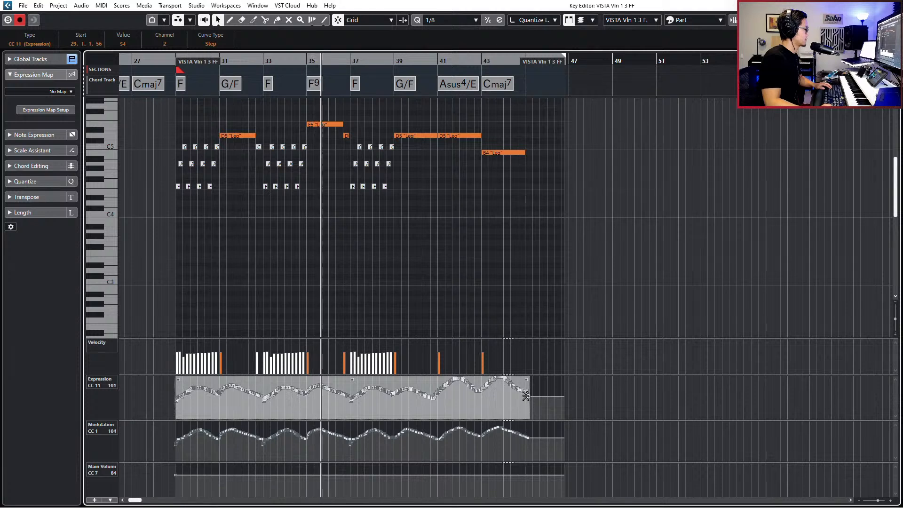
drag(525, 396, 526, 403)
key(space)
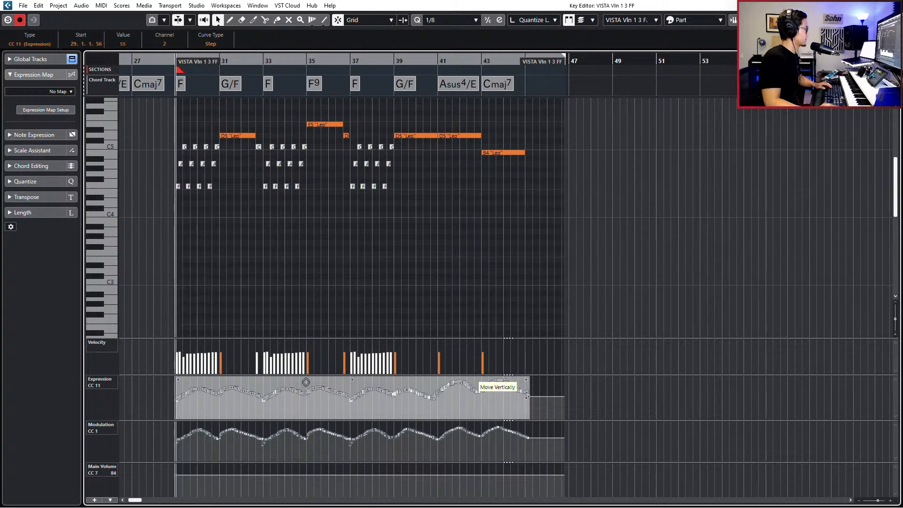
drag(306, 379, 307, 371)
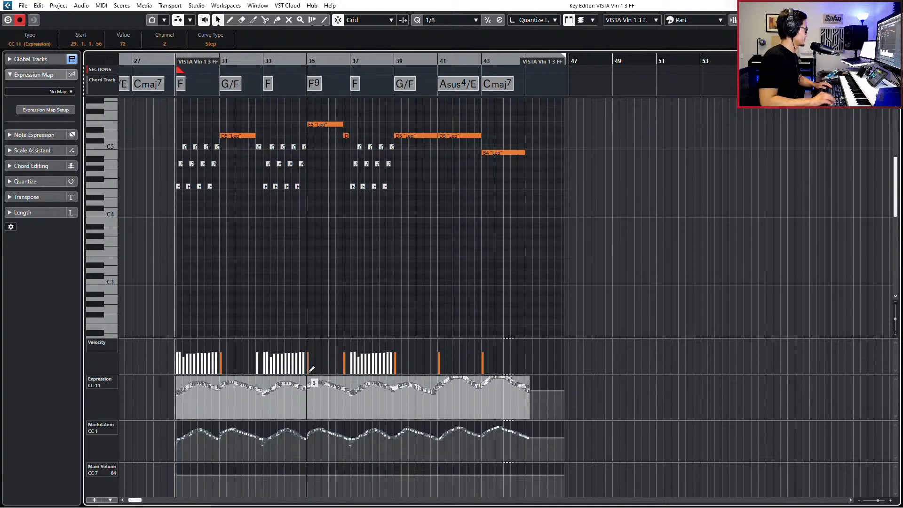
Raise the part's whole Modulation (CC 1) curve from bar 29, bringing its first point to 64, and smooth the low points at bars 33 and 37
drag(171, 454, 536, 425)
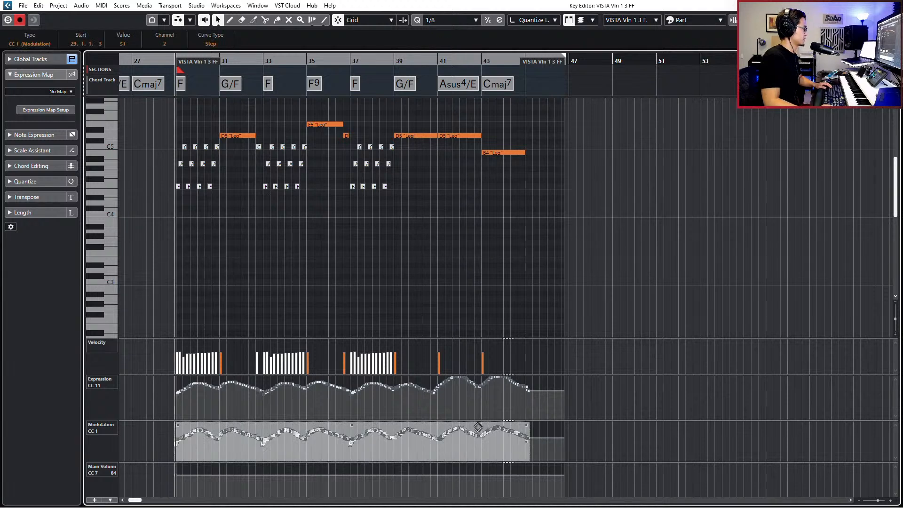
drag(477, 422, 478, 419)
key(space)
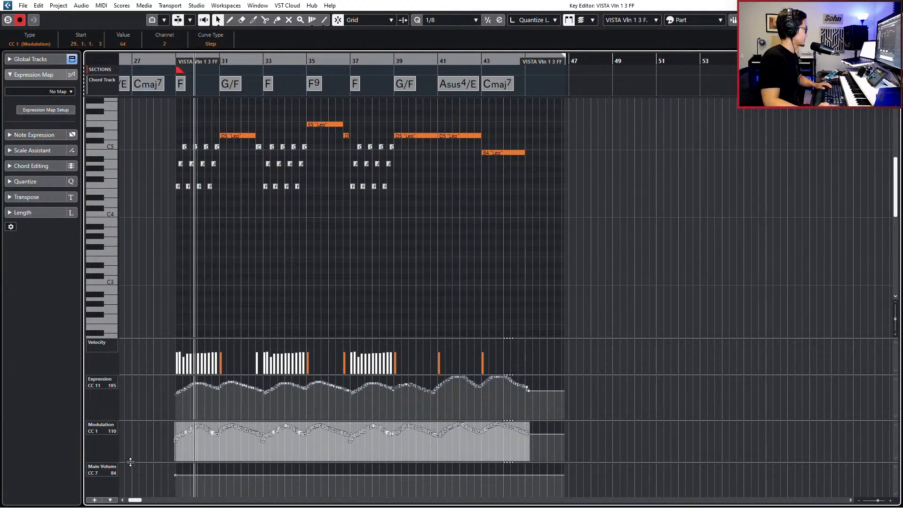
click(157, 447)
drag(376, 446, 242, 436)
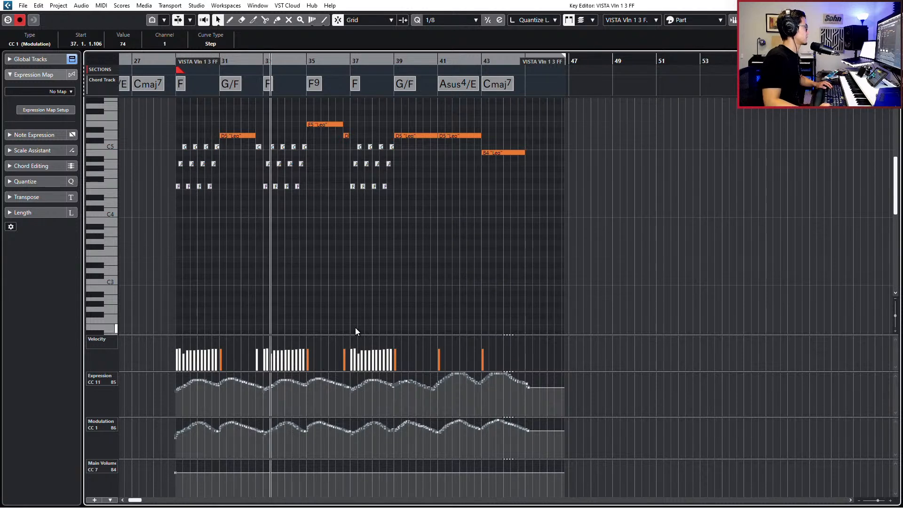
Unmute the C5 note in bar 32 while the passage plays, and stop playback around bar 38
click(258, 147)
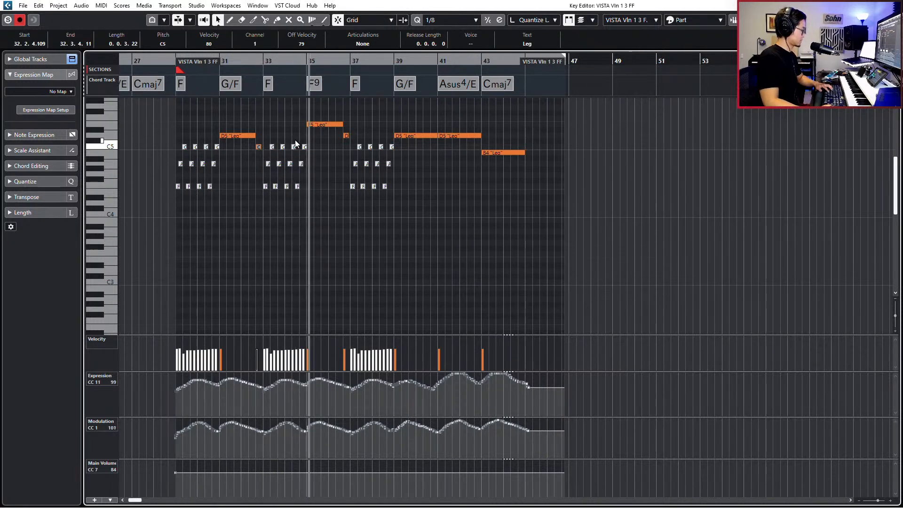
click(463, 205)
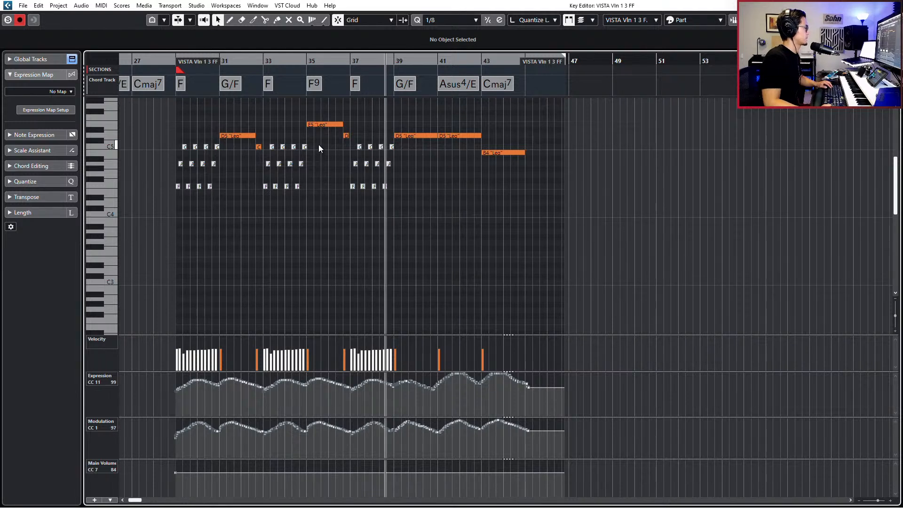
key(space)
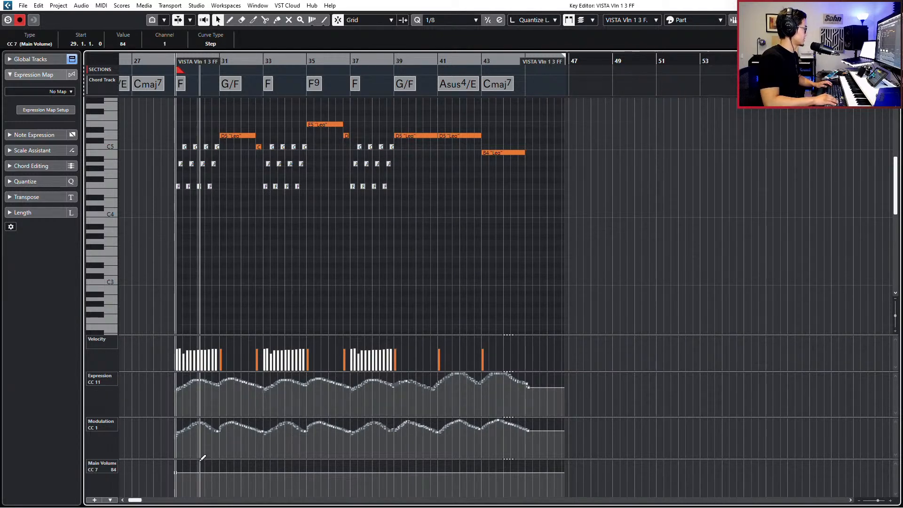
Set the part's Main Volume (CC 7) to 98 from bar 29 and play the passage to about bar 35
key(ctrl+z)
key(ctrl+z)
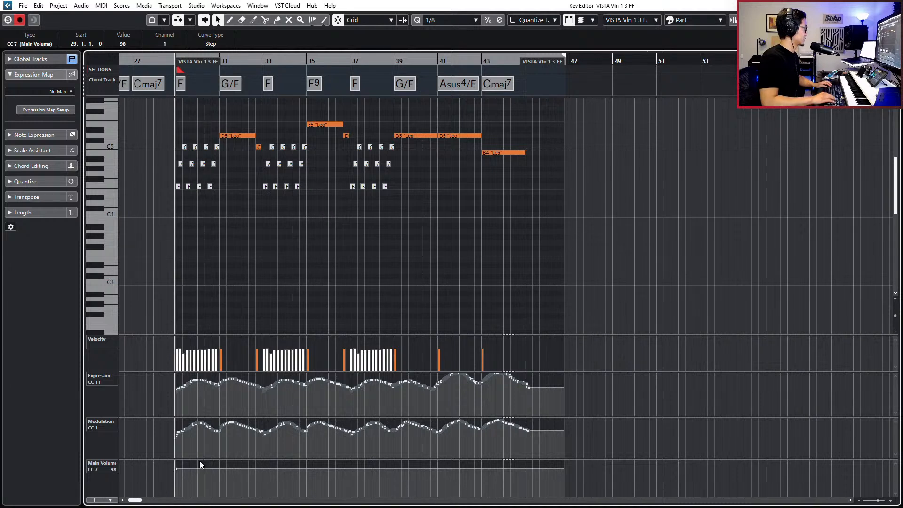
key(space)
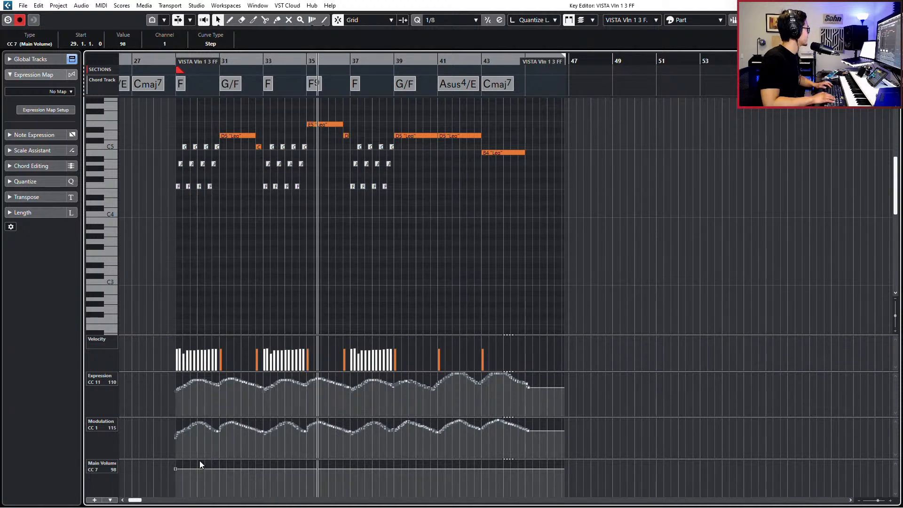
key(space)
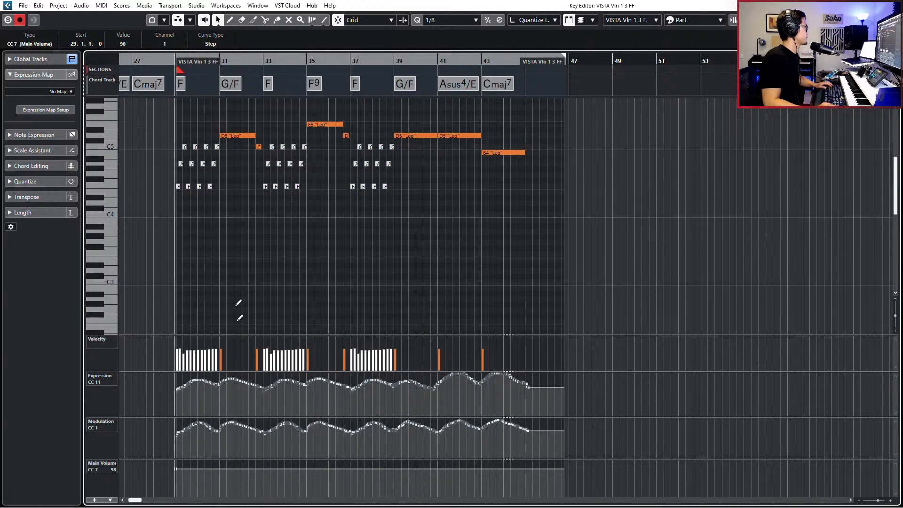
Raise the velocity of all notes in the part, bringing the first note to 104, play from bar 29 and close the editor
drag(207, 115, 497, 185)
drag(559, 107, 150, 238)
key(ctrl+shift+Up)
key(ctrl+shift+Up)
key(ctrl+shift+Up)
key(ctrl+shift+Up)
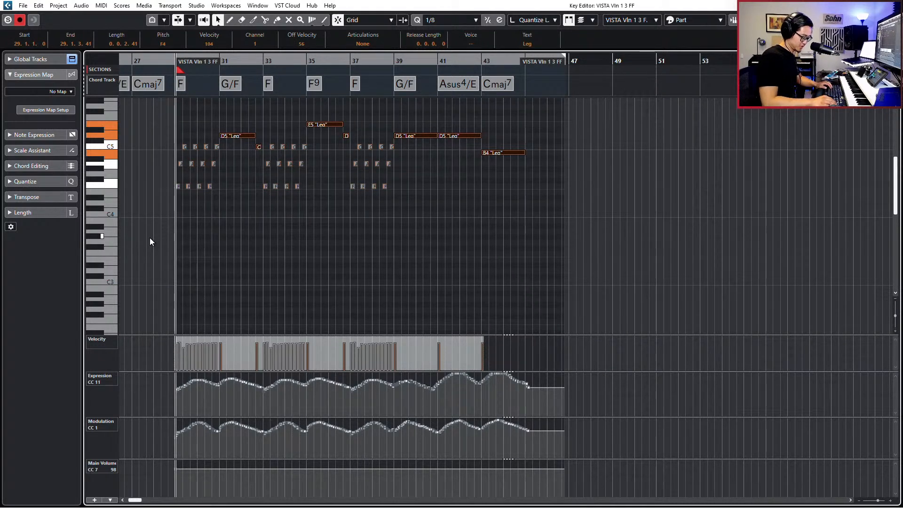
key(space)
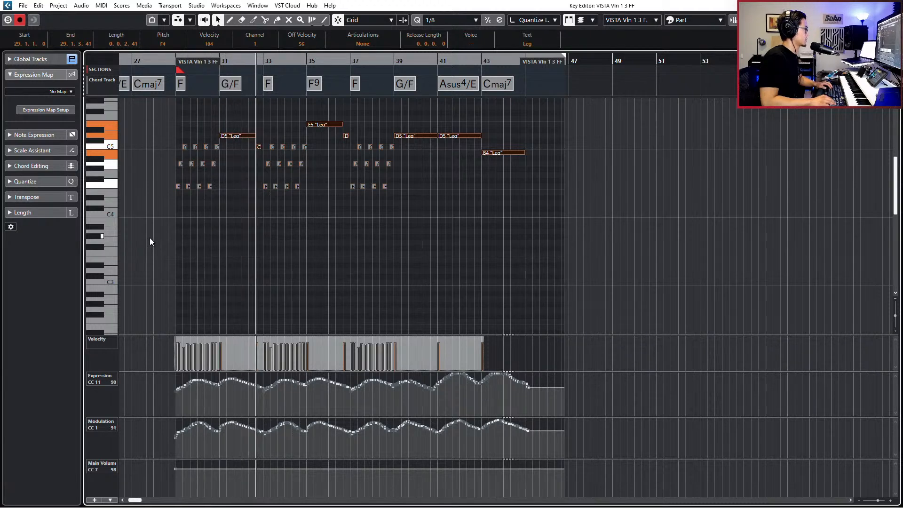
key(space)
key(Return)
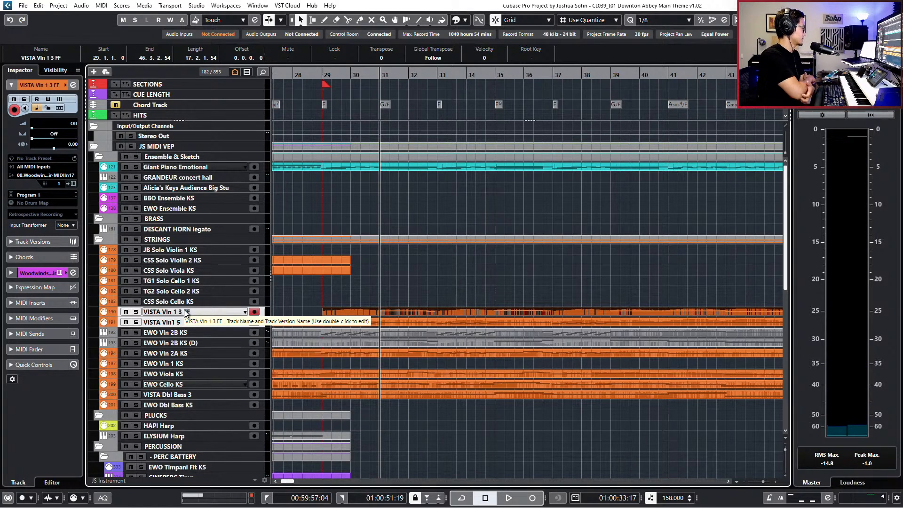
Open the EWO Vln 2B KS, EWO Vln 2B KS (D), VISTA Vln1 5 and VISTA Vln 1 3 FF parts together for editing
click(207, 333)
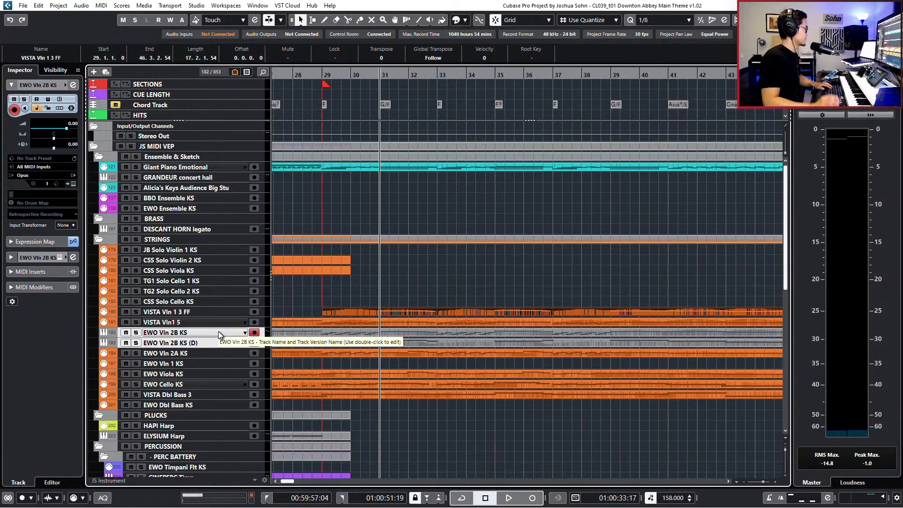
click(350, 335)
shift+click(355, 342)
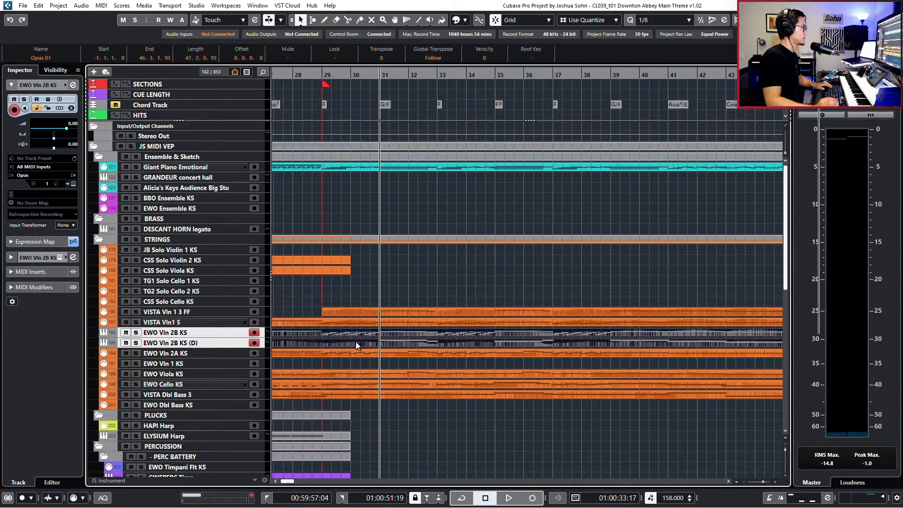
double_click(355, 341)
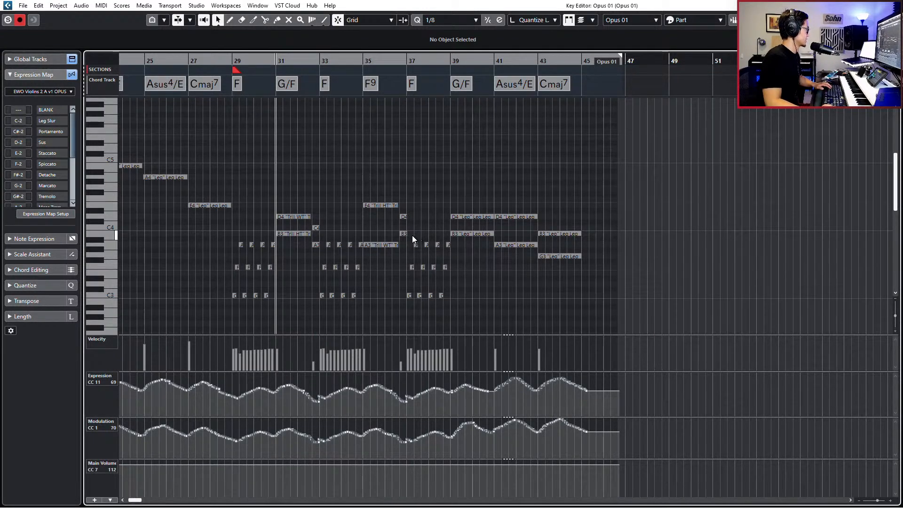
scroll(412, 235, left, 1)
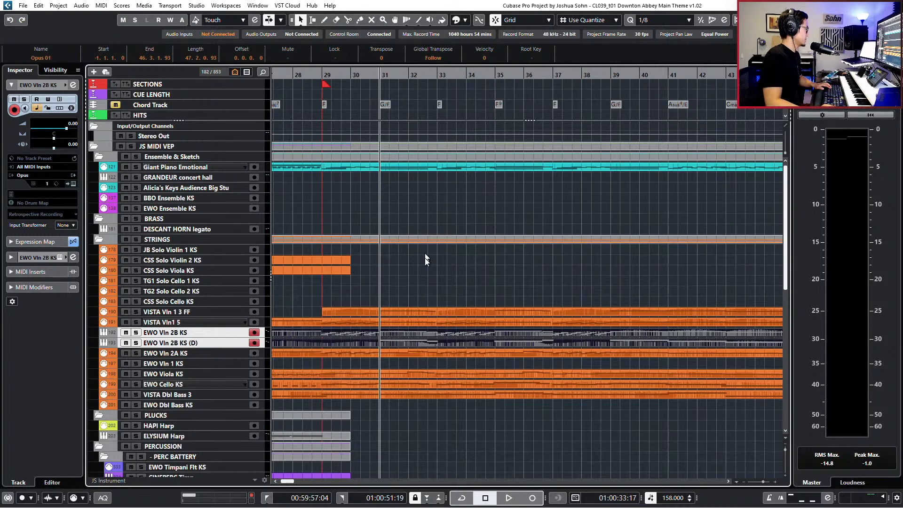
double_click(424, 324)
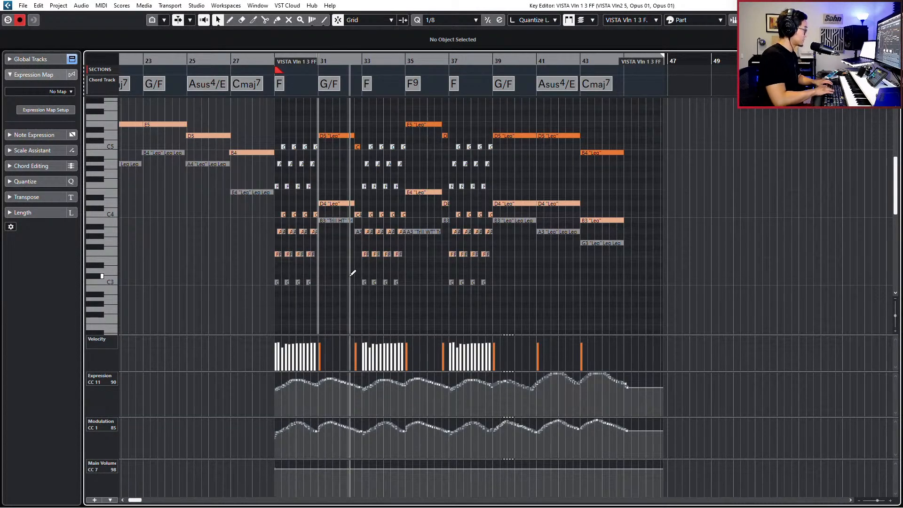
Delete the muted short F4, A4 and C5 notes between bars 29 and 39 from the VISTA Vln 1 3 FF part and play from bar 29
key(Delete)
key(KP_1)
key(space)
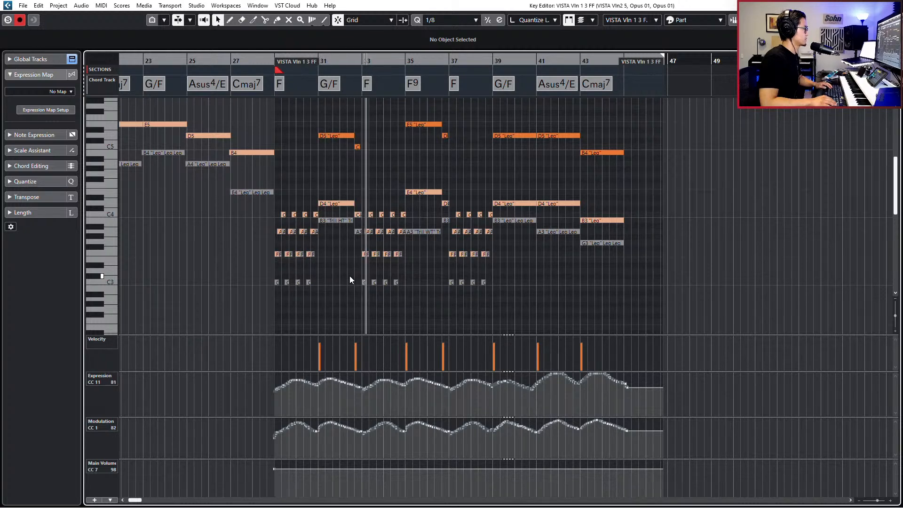
key(space)
Mute the remaining notes of VISTA Vln 1 3 FF, play from bar 27 to compare without them, and unmute them
scroll(346, 277, up, 4)
drag(313, 203, 627, 266)
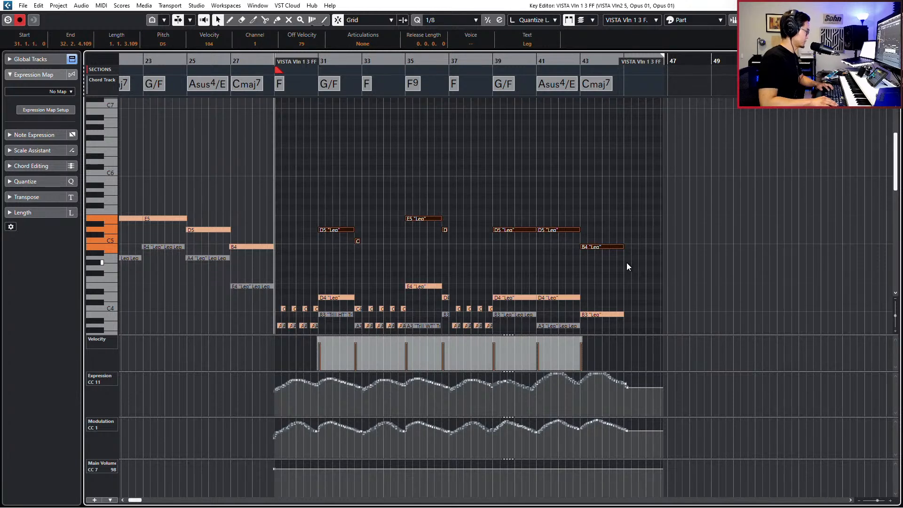
key(shift+m)
key(ctrl+KP_Subtract)
key(ctrl+KP_Subtract)
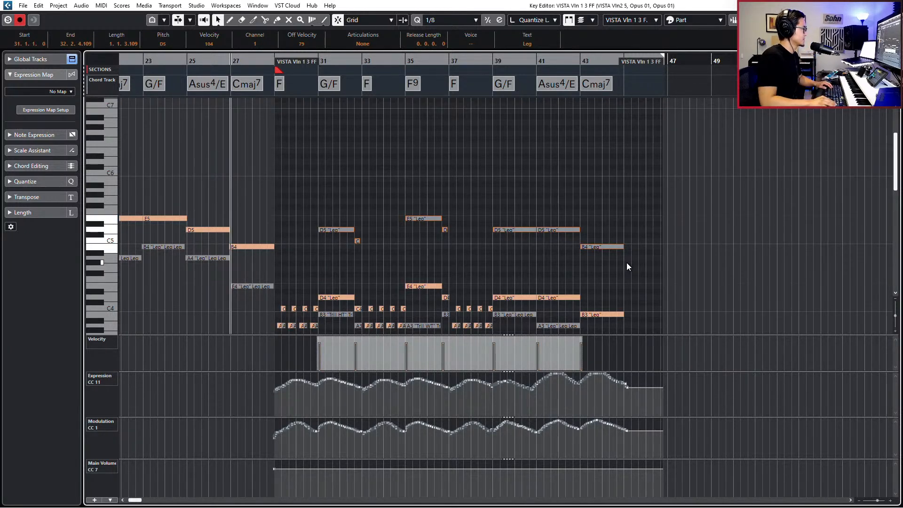
key(space)
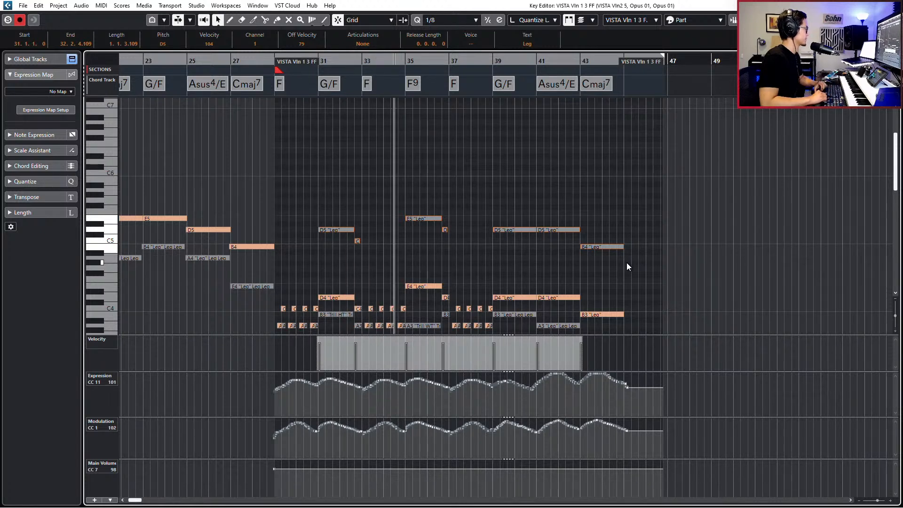
key(space)
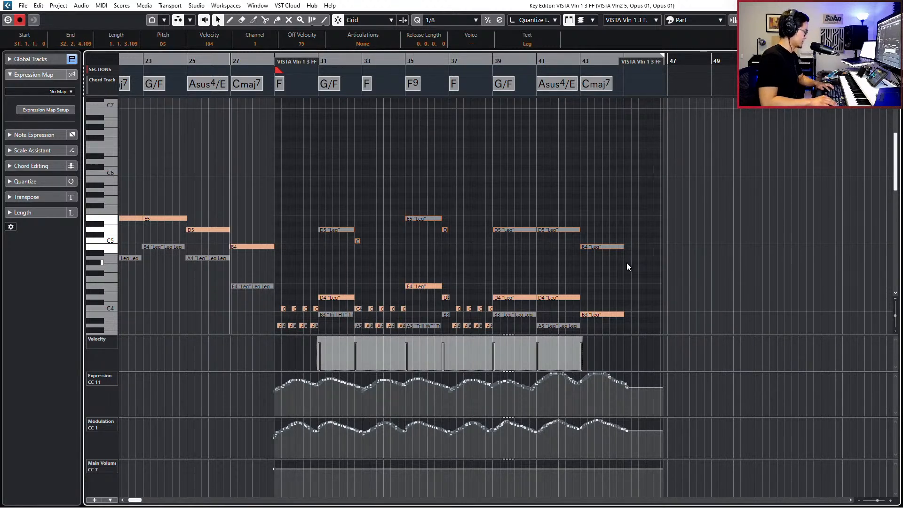
key(shift+u)
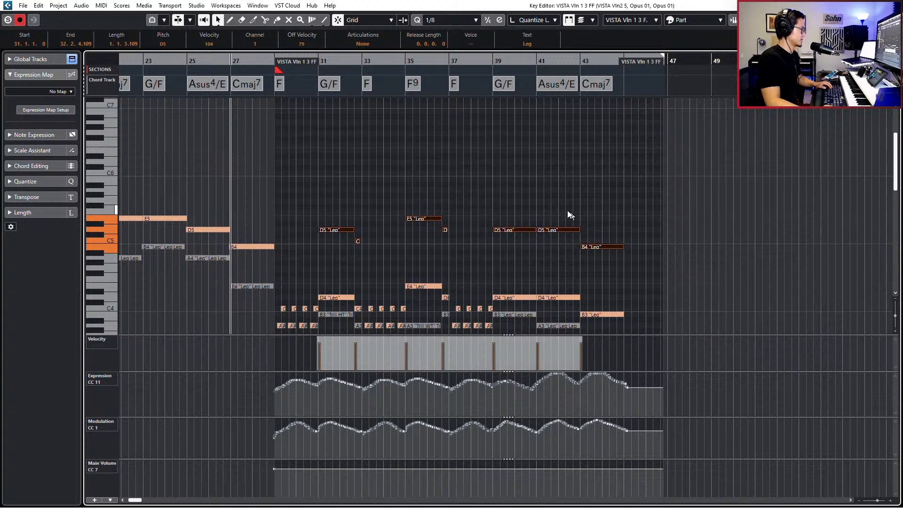
Make VISTA Vln2 5 the active part and restrict editing to the active part only
scroll(394, 182, down, 2)
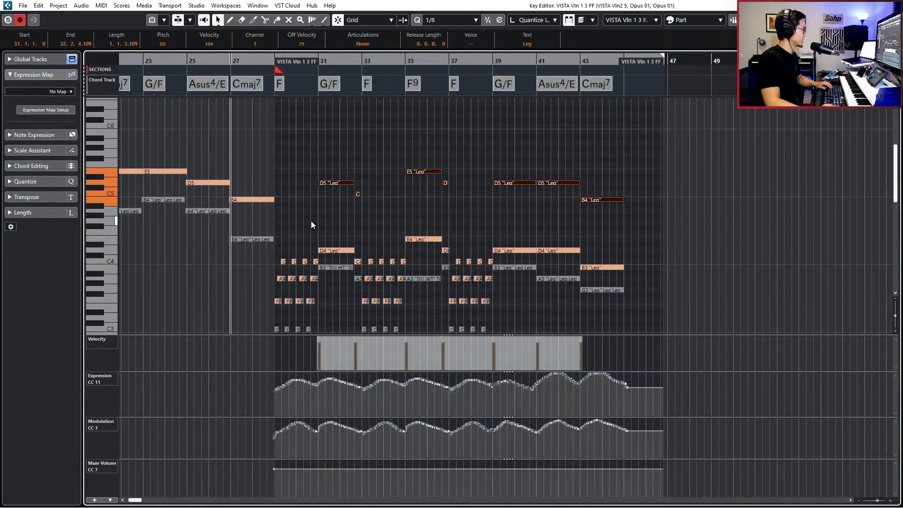
scroll(311, 224, down, 2)
click(283, 215)
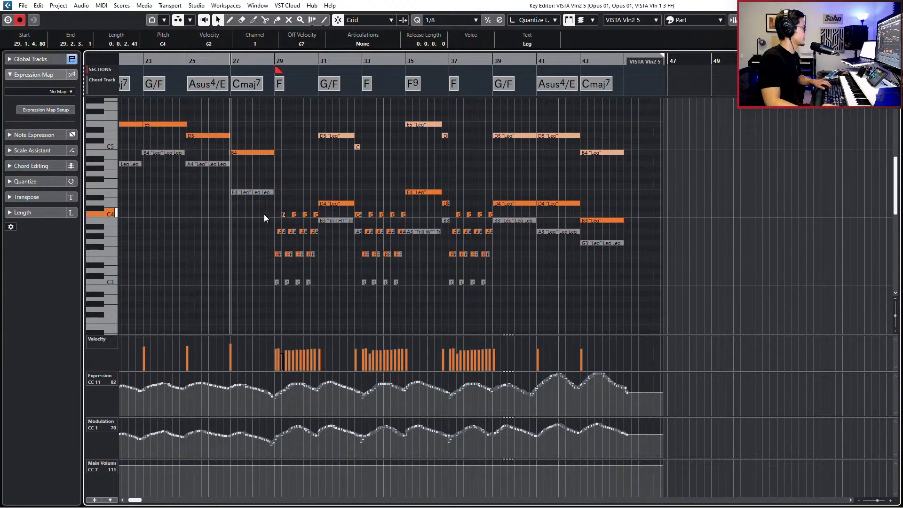
click(623, 20)
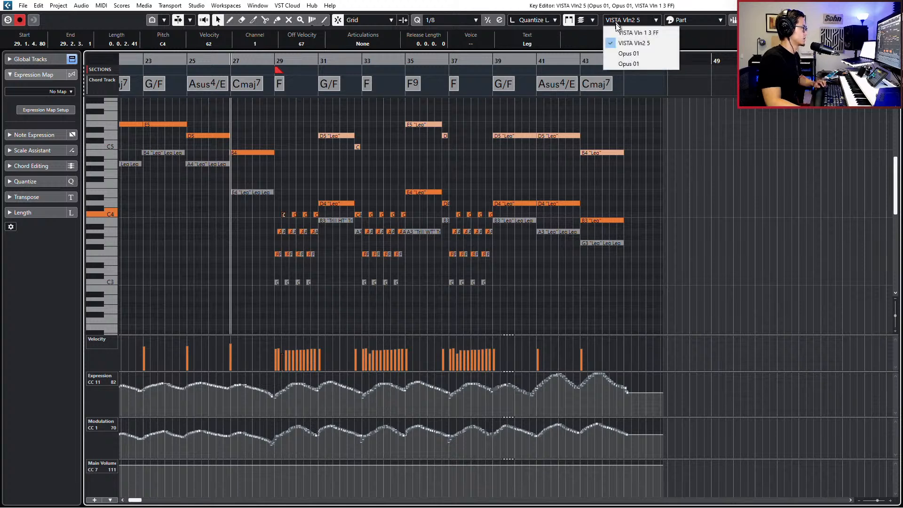
click(588, 33)
click(586, 24)
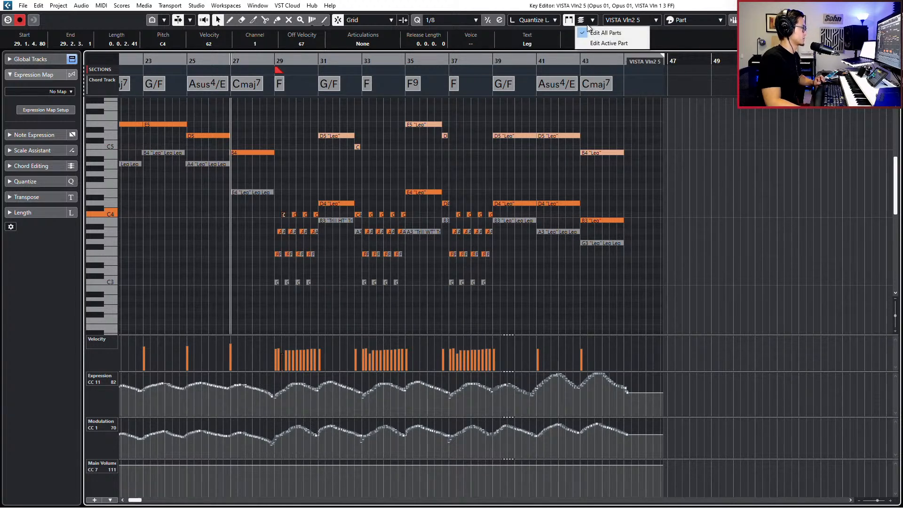
click(593, 43)
Copy the short F3, A3 and C4 notes between bars 29 and 39 of VISTA Vln2 5 and move the cursor to bar 29
click(244, 235)
drag(250, 213, 320, 264)
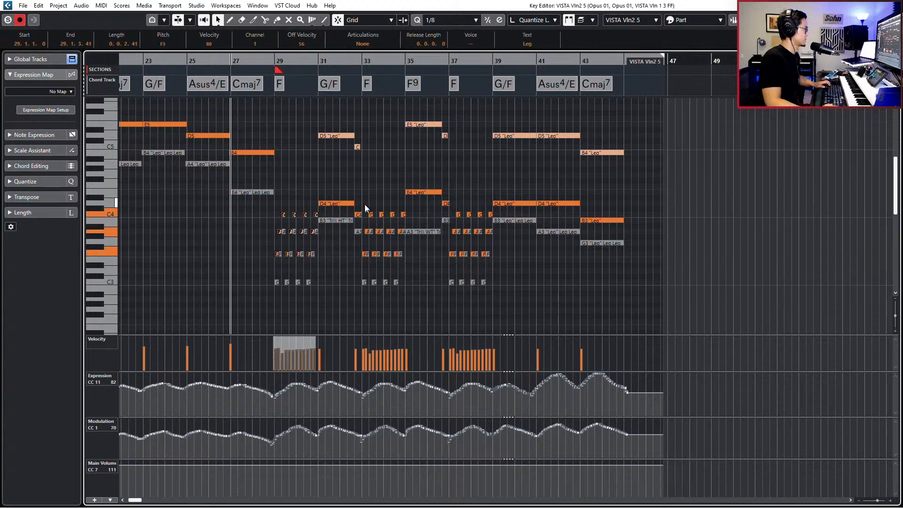
drag(405, 260, 406, 259)
drag(438, 212, 501, 263)
key(KP_Add)
key(KP_Add)
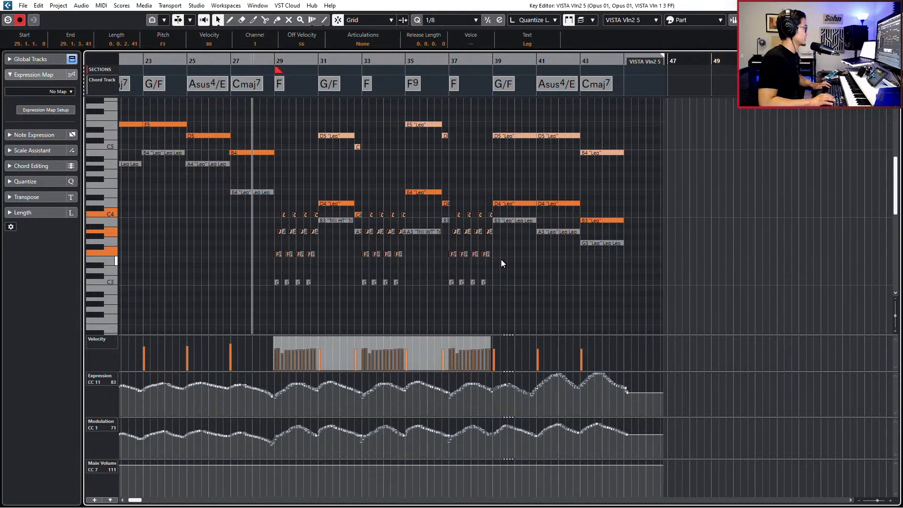
Paste the copied short notes into the VISTA Vln 1 3 FF part at bar 29, transpose them up one octave and play the passage
key(shift+Up)
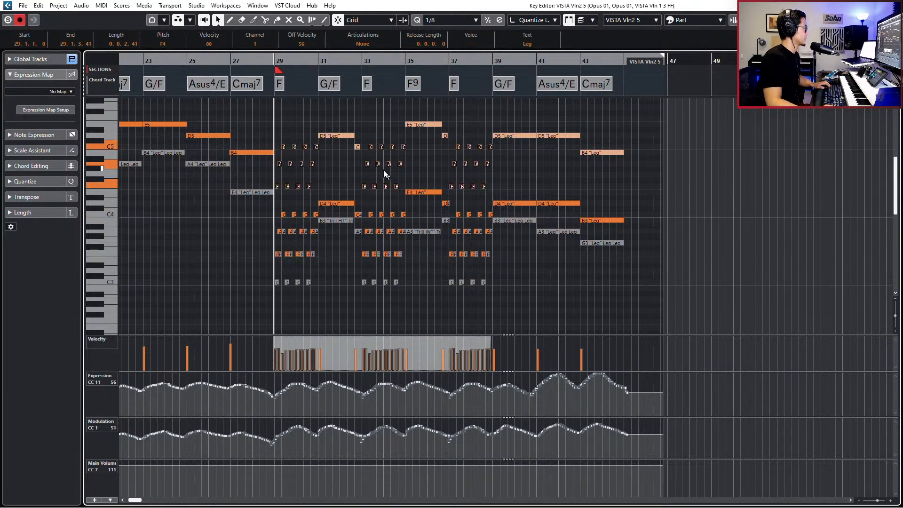
key(shift+Down)
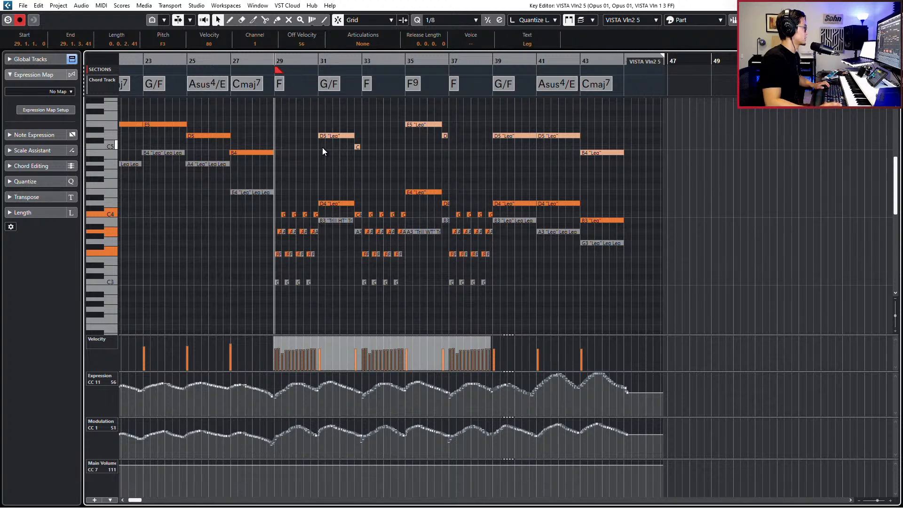
click(321, 136)
click(341, 160)
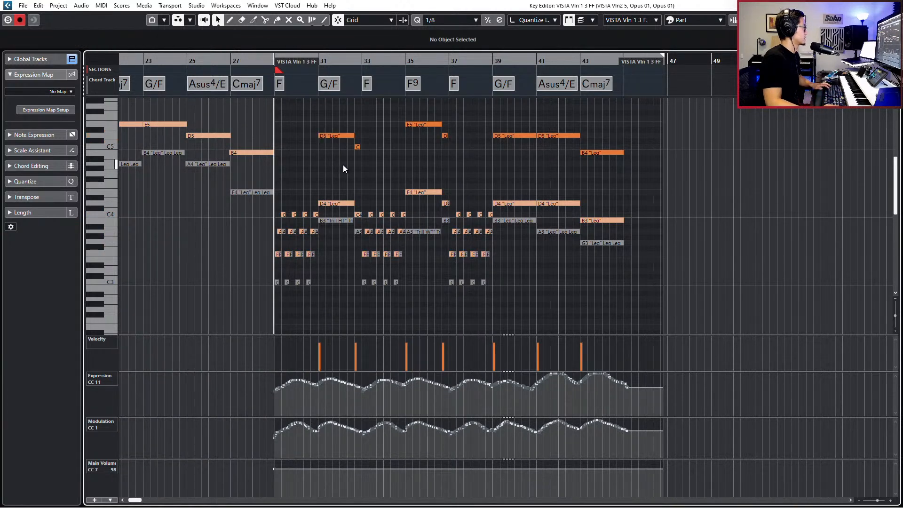
key(ctrl+v)
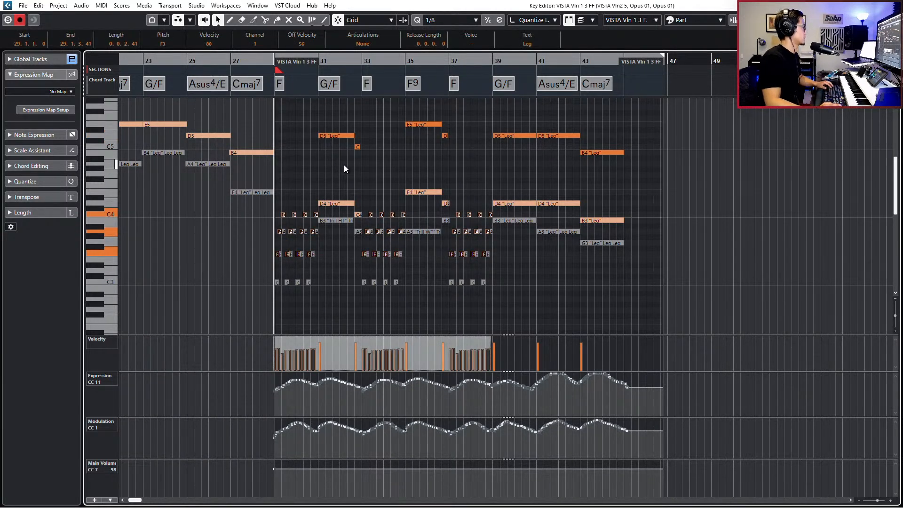
key(shift+Up)
key(s)
key(space)
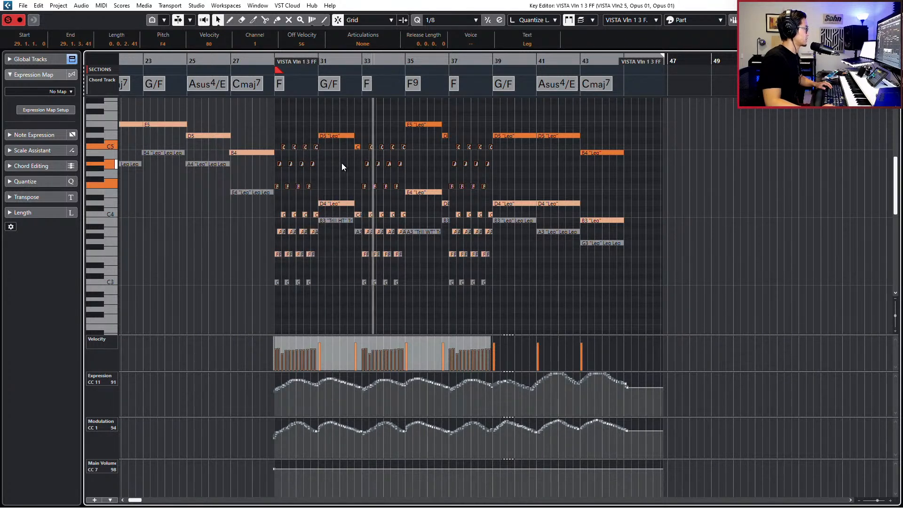
key(space)
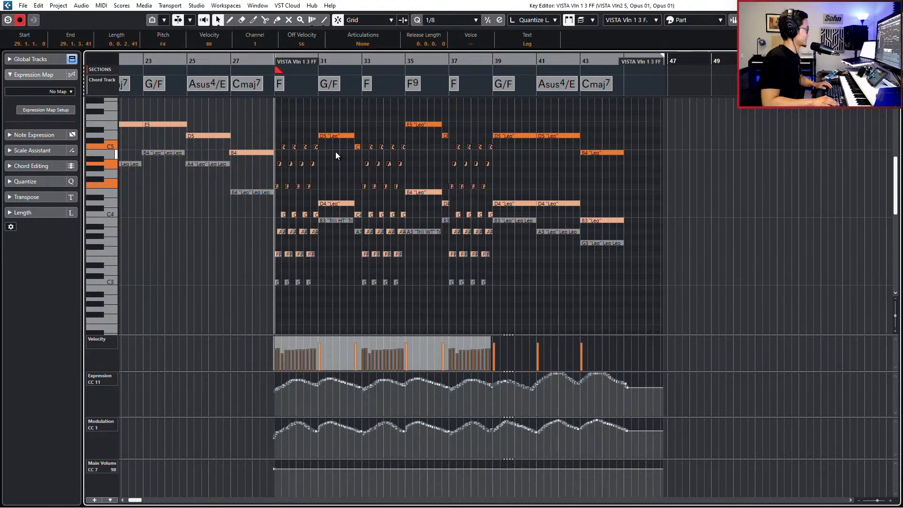
Play the pasted passage from bar 29 and solo the editor
key(space)
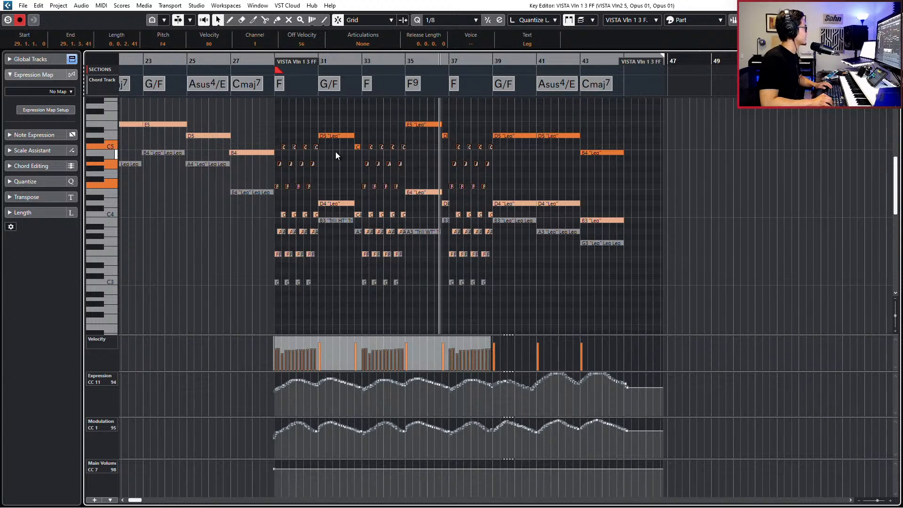
key(space)
key(s)
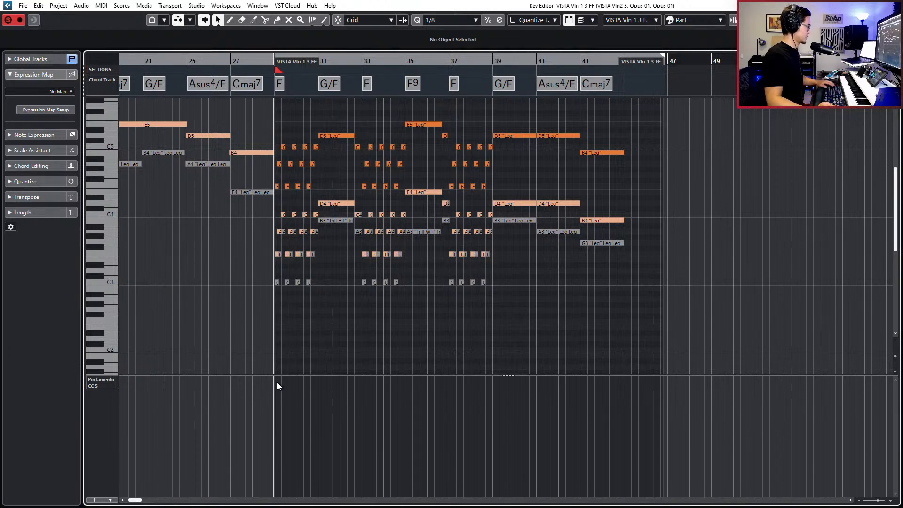
Set Portamento (CC 5) of the VISTA Vln 1 3 FF part to 127 from bar 29 onward
key(j)
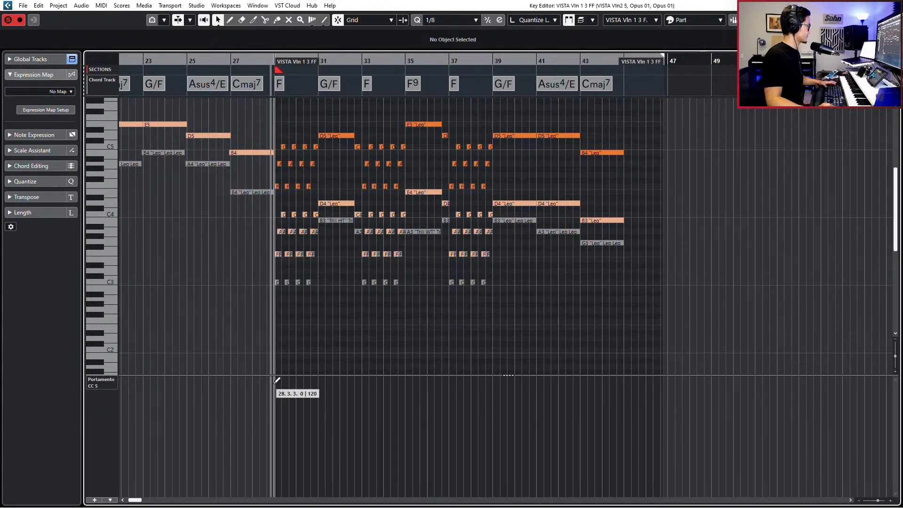
click(277, 378)
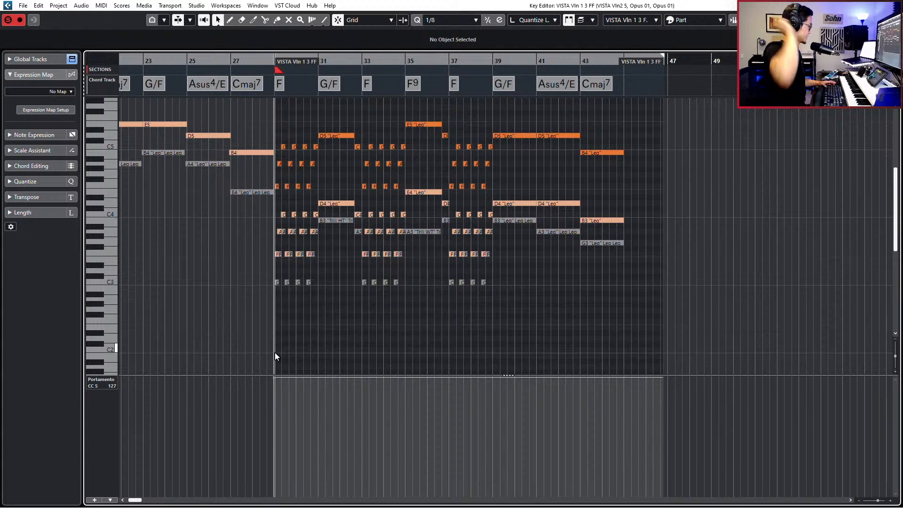
Bring back the Expression, Modulation and Main Volume lanes and add CC 68 (Legato FS) to the visible MIDI controllers
key(alt+1)
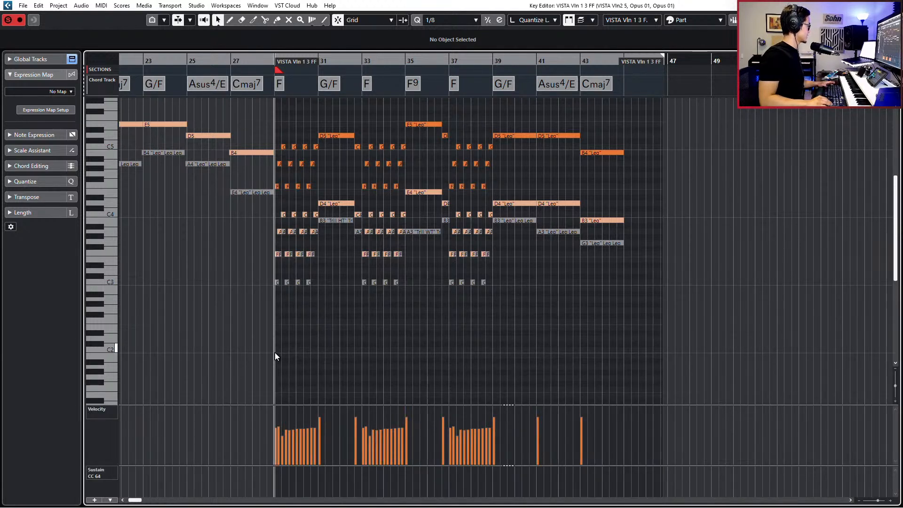
key(alt+2)
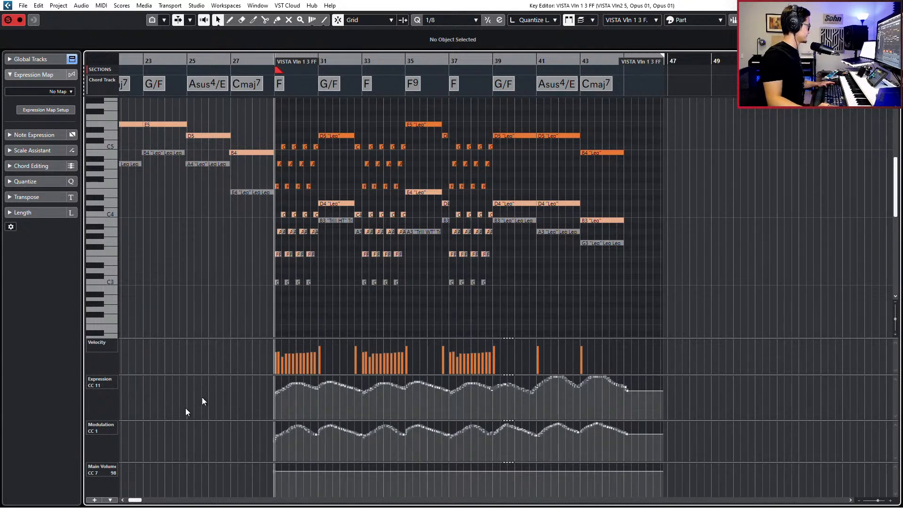
click(106, 464)
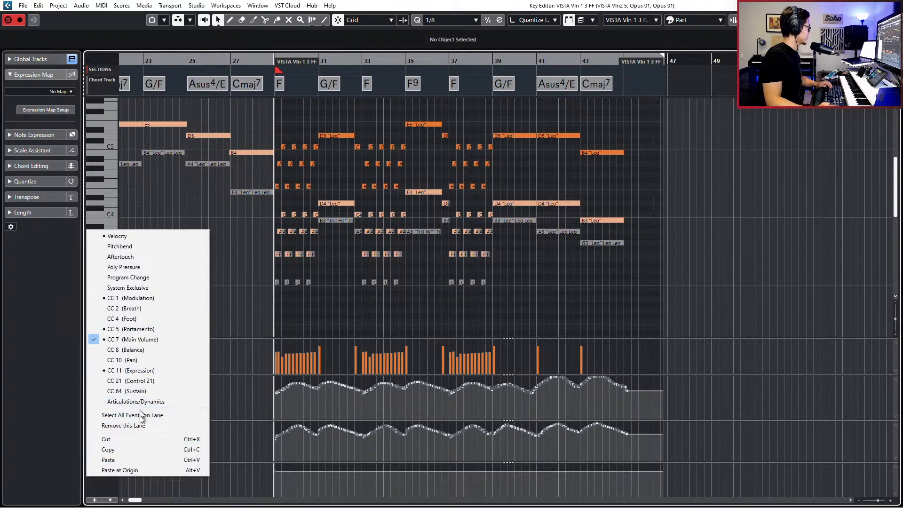
click(114, 505)
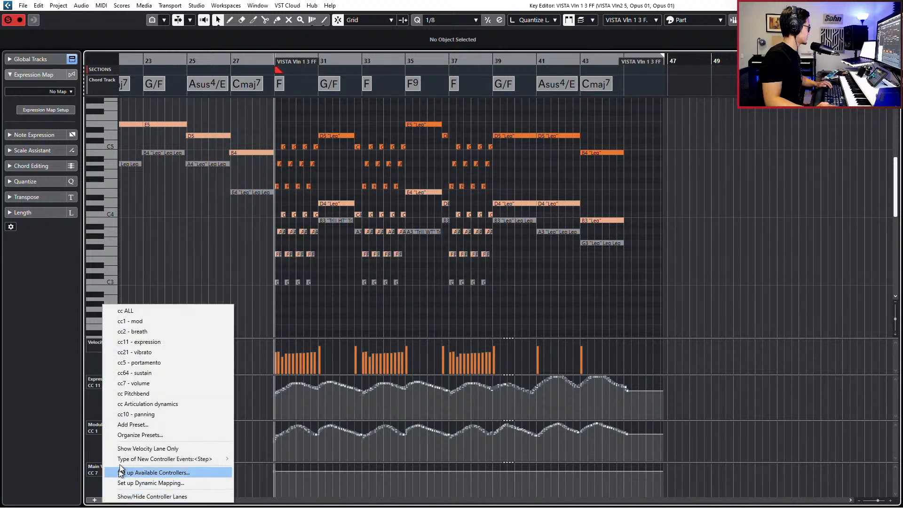
click(110, 500)
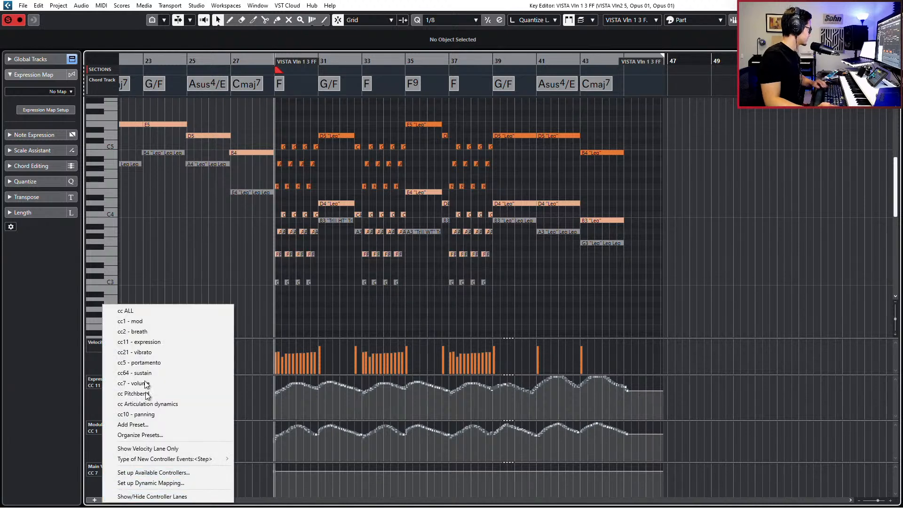
click(167, 473)
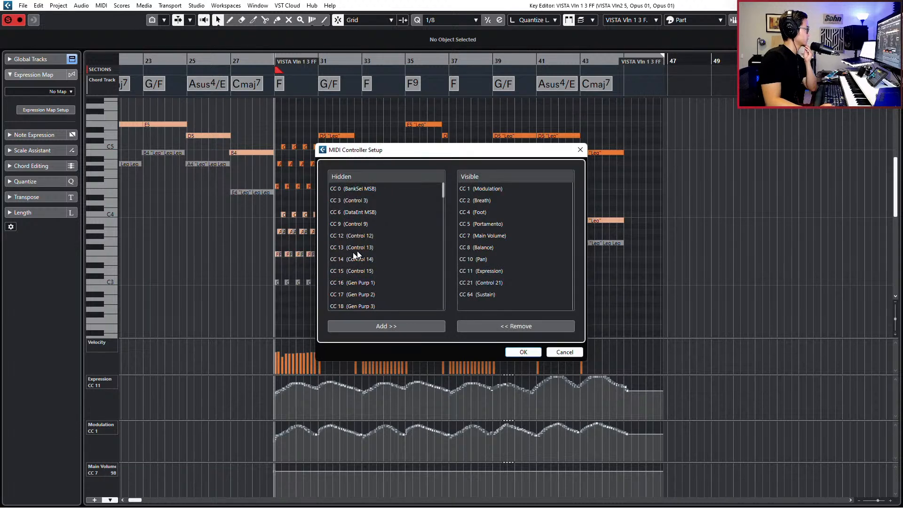
scroll(365, 284, down, 9)
scroll(366, 285, down, 9)
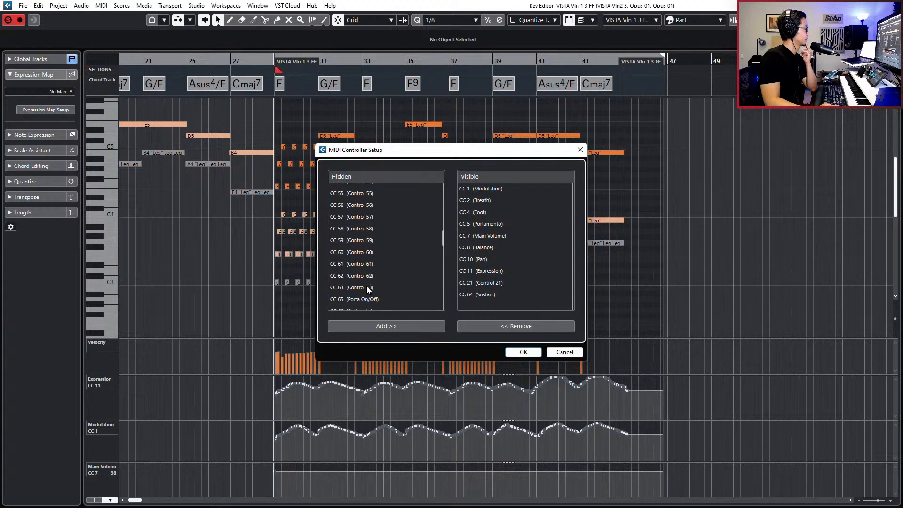
click(367, 263)
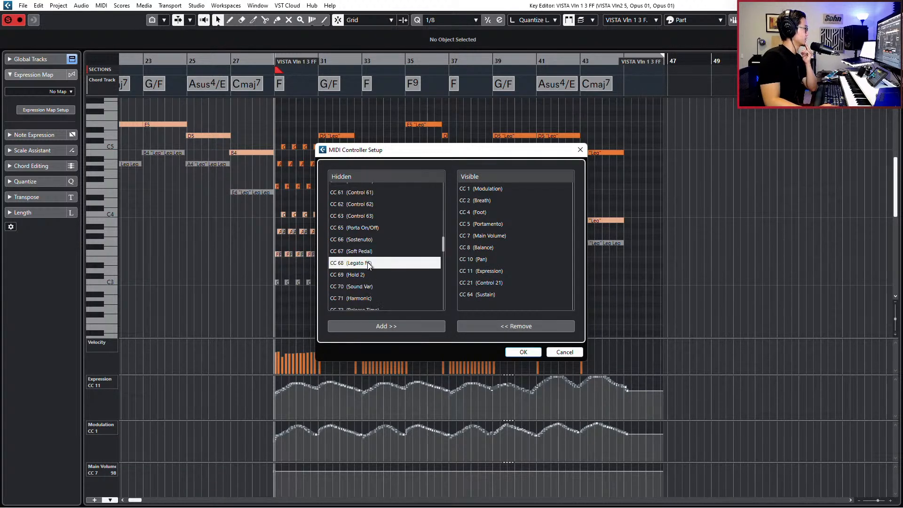
click(434, 326)
click(523, 352)
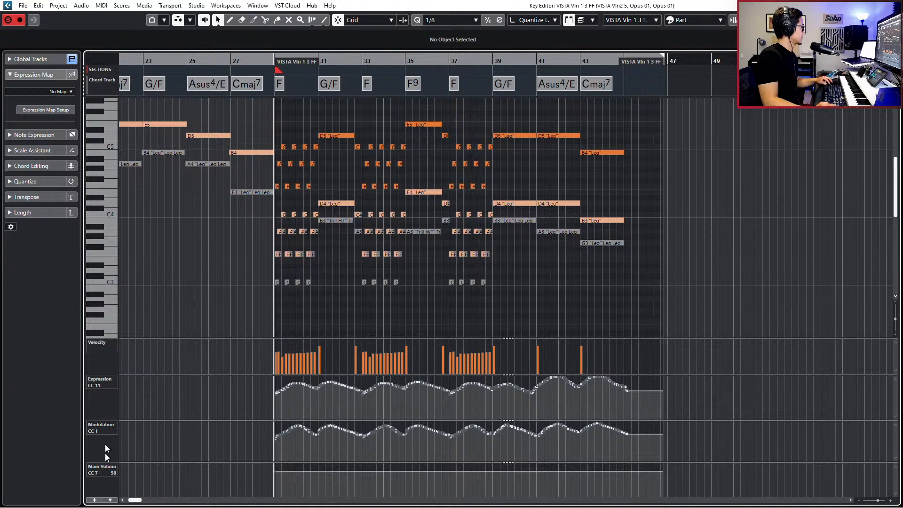
Change the Main Volume lane to CC 68 (Legato FS) and set it to 127 from bar 29
click(109, 469)
click(126, 402)
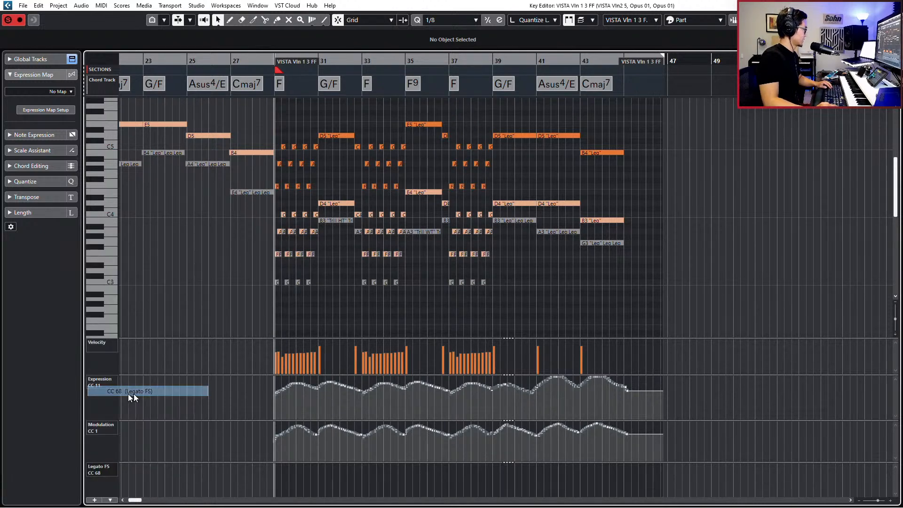
scroll(284, 465, up, 5)
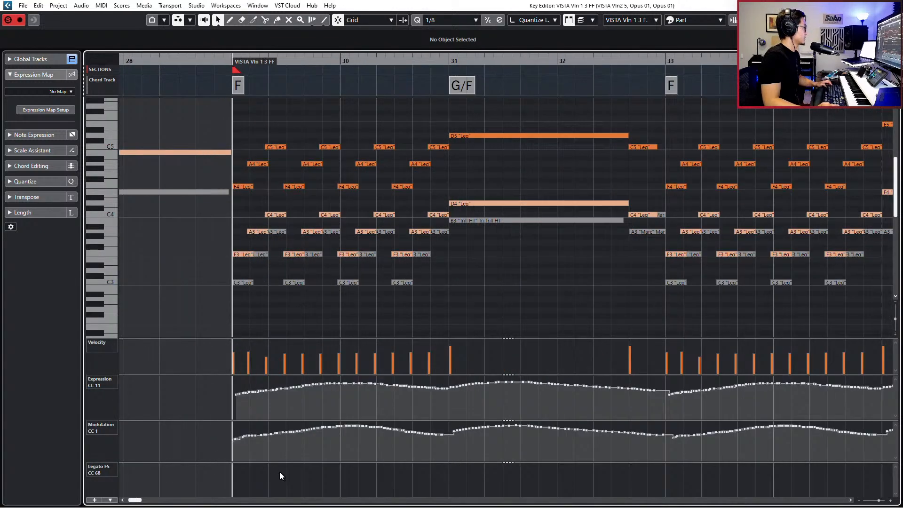
click(238, 464)
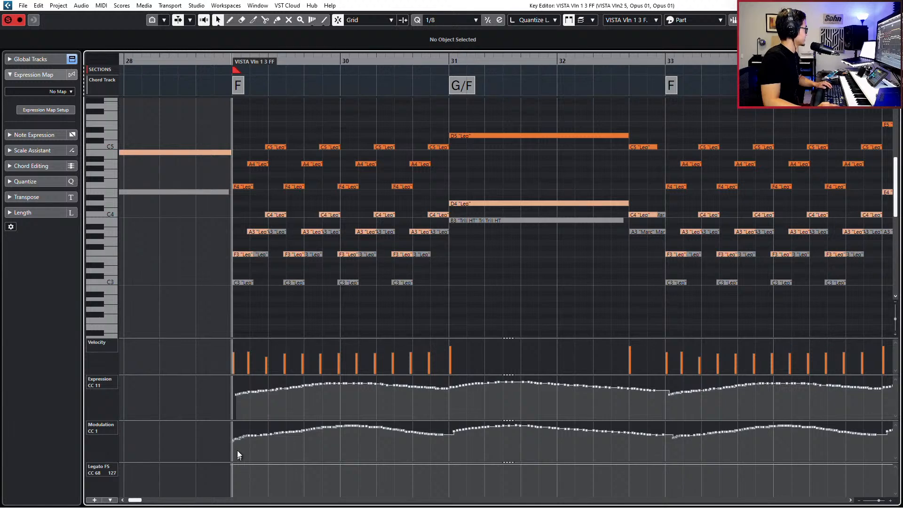
Reopen the Key Editor with only the VISTA Vln 1 3 FF part and play briefly from bar 29
key(Return)
click(444, 289)
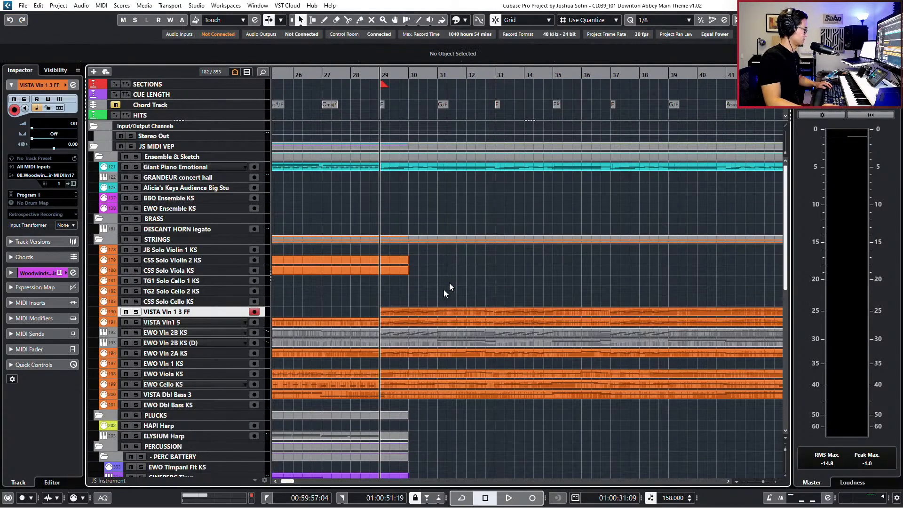
double_click(422, 309)
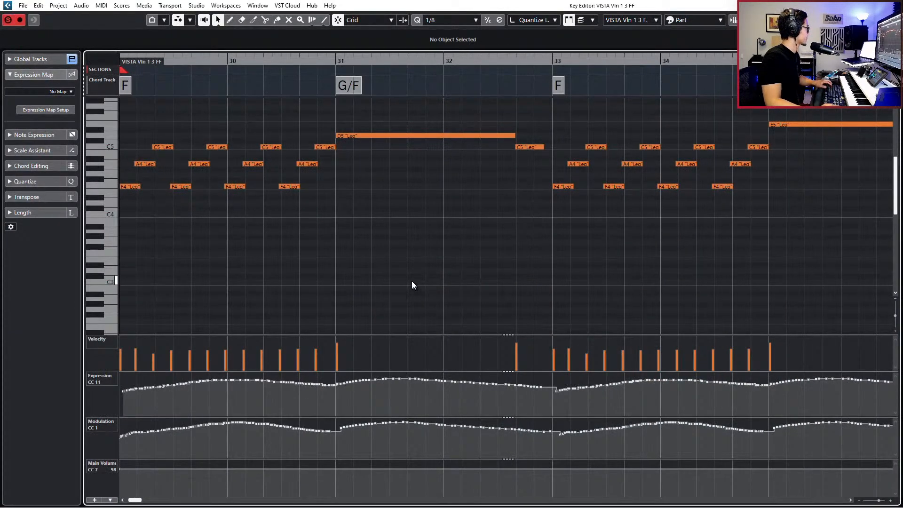
key(space)
key(space)
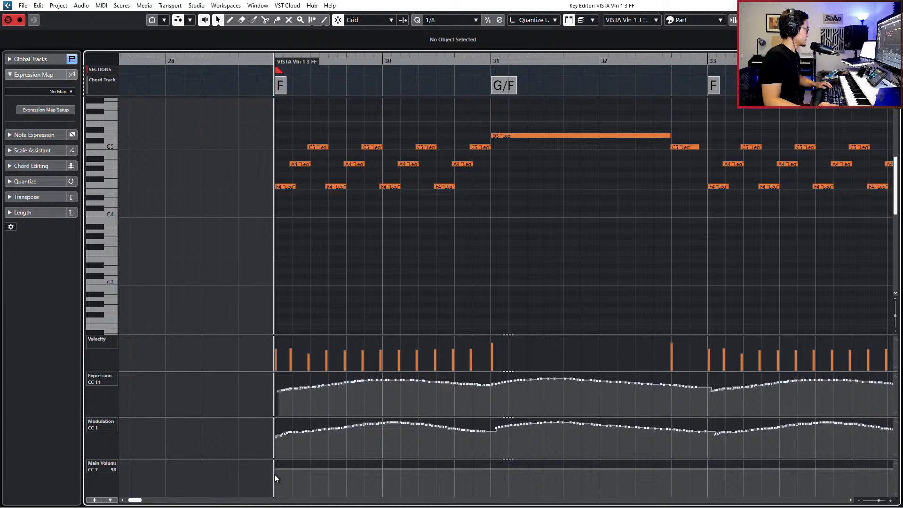
Show the CC 68 (Legato FS) lane and set it to 0 at bar 29 and 127 at bar 31, with a brief playback check
click(110, 468)
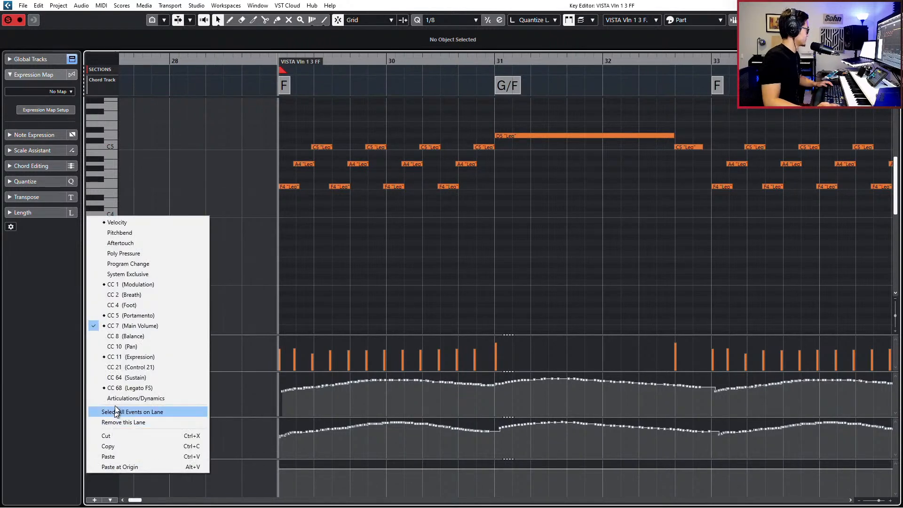
click(128, 388)
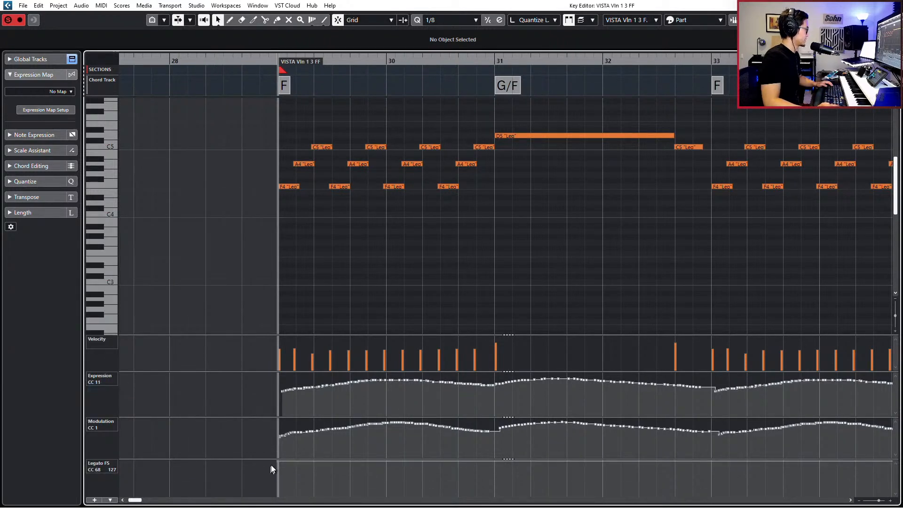
drag(277, 467, 276, 494)
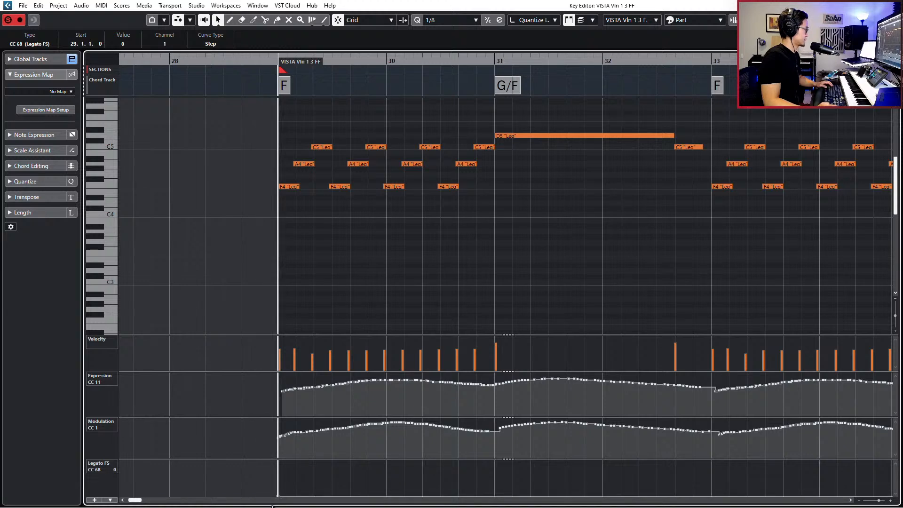
key(space)
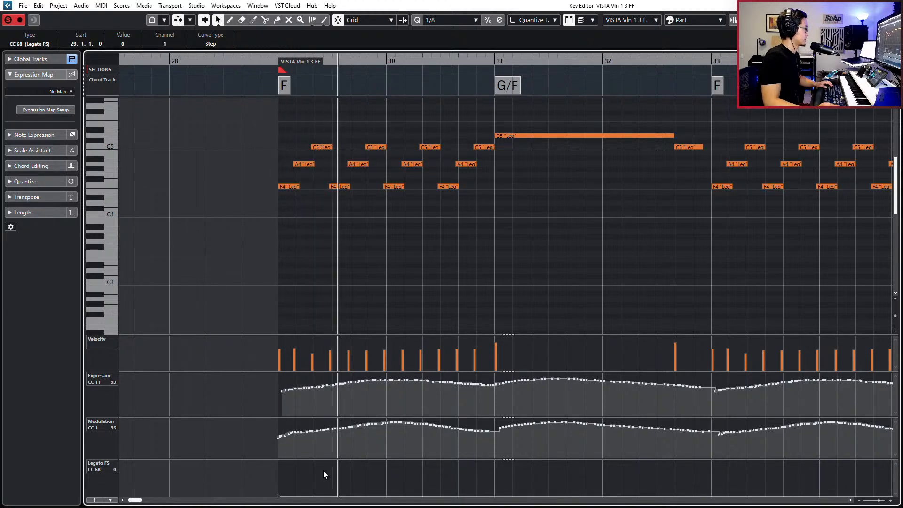
key(space)
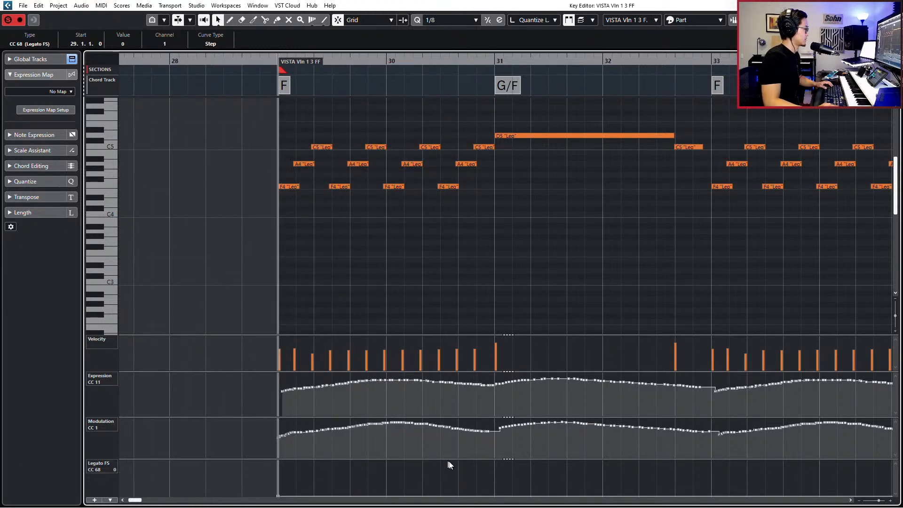
click(495, 462)
drag(496, 466, 498, 441)
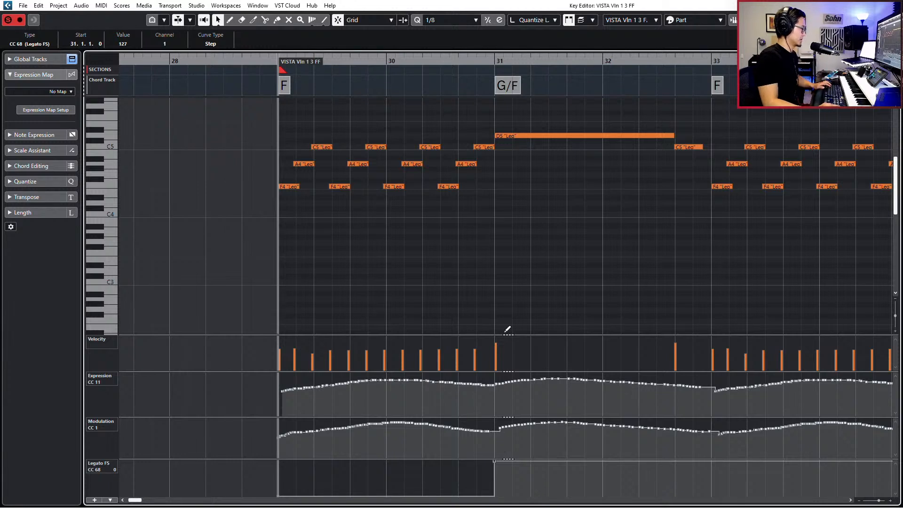
Delete the polyphonic overlaps among the short F4, A4 and C5 notes of bars 29 and 30, and play the passage
scroll(495, 236, down, 1)
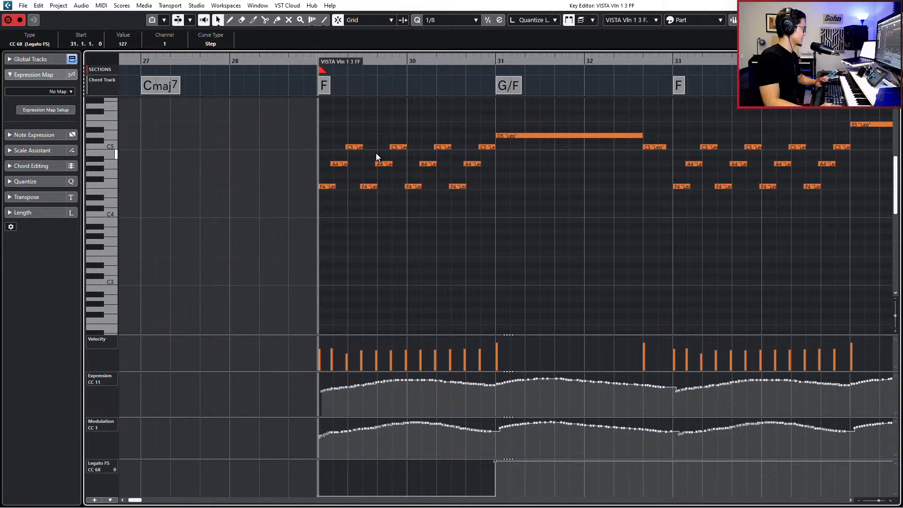
scroll(363, 148, up, 1)
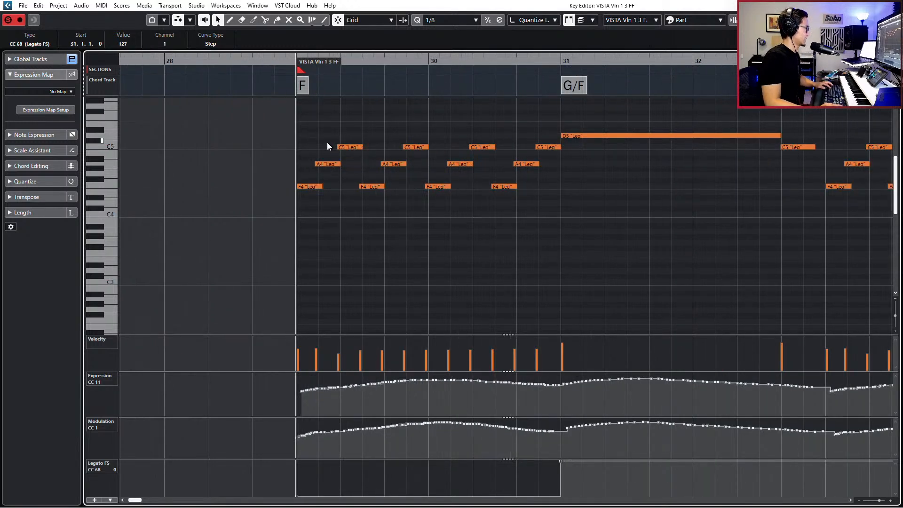
drag(306, 137, 541, 217)
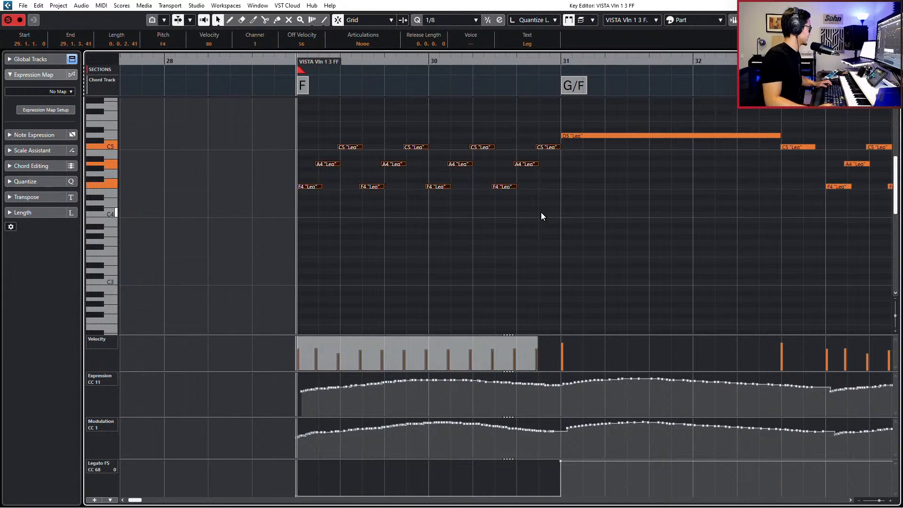
click(29, 212)
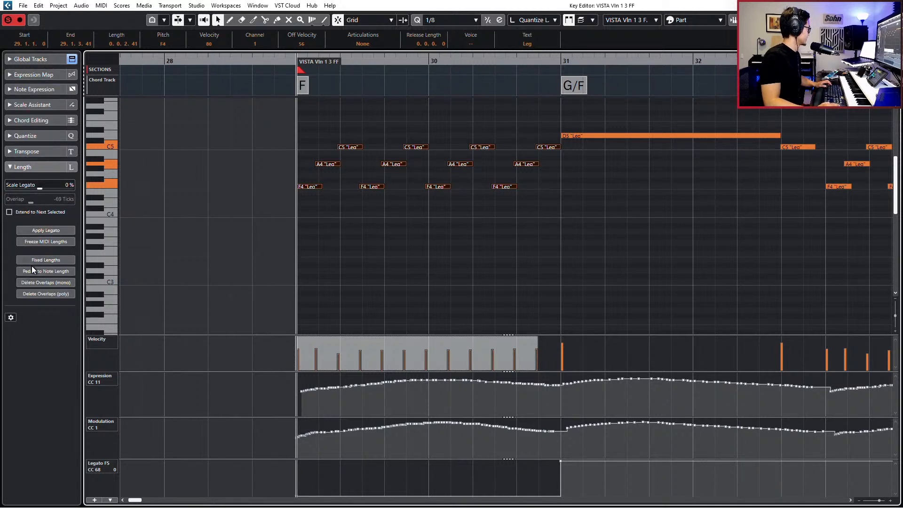
click(31, 293)
key(space)
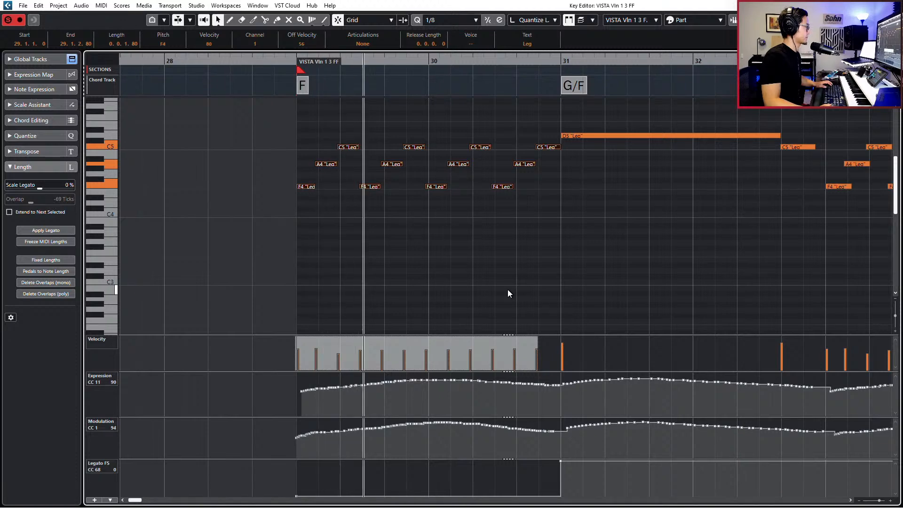
scroll(517, 291, down, 2)
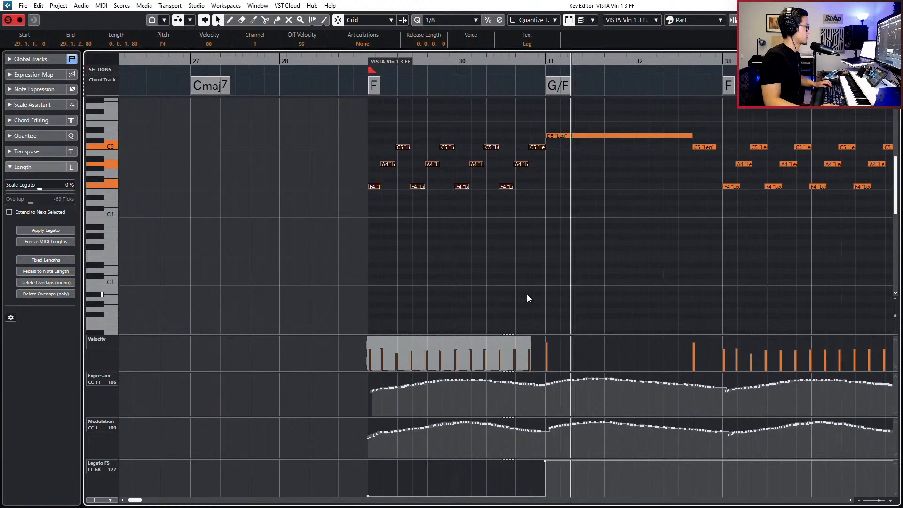
key(f)
scroll(520, 292, down, 2)
key(space)
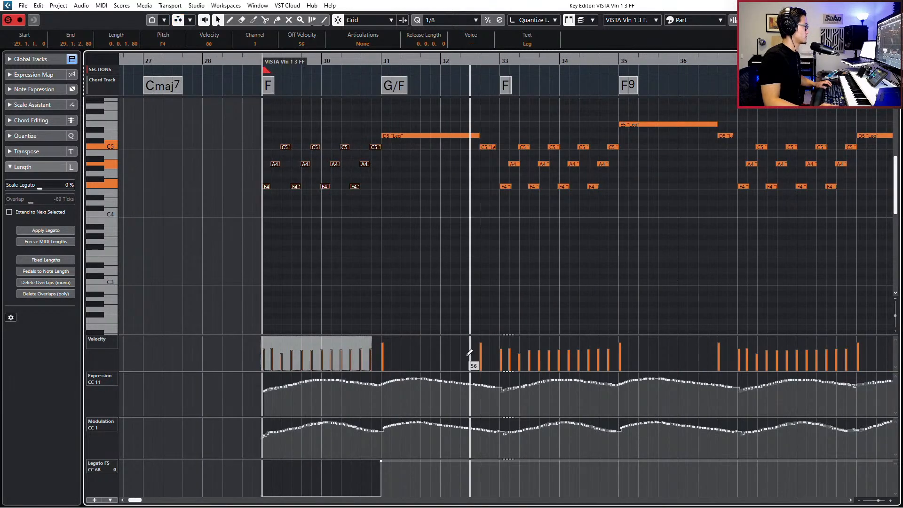
Delete the CC 68 (Legato FS) event at bar 31
scroll(462, 365, down, 2)
drag(399, 467, 429, 454)
key(Delete)
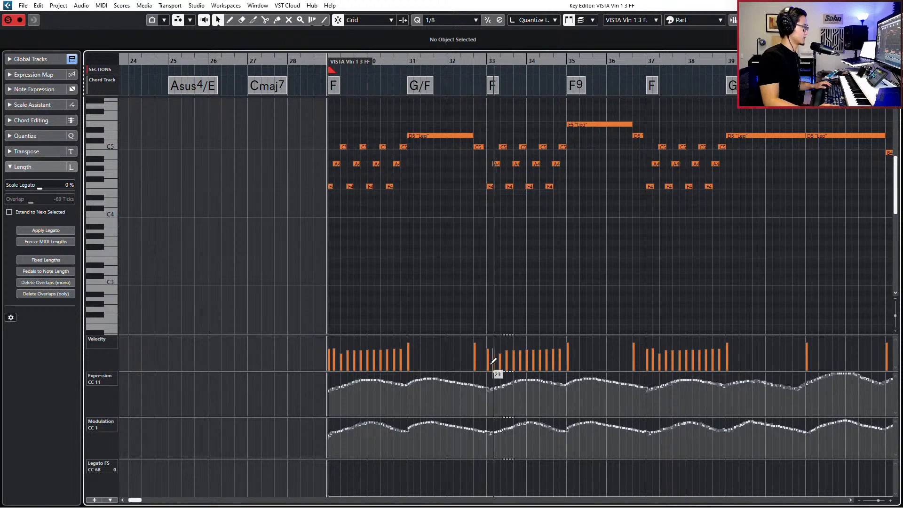
Play the VISTA Vln 1 3 FF part from bar 29 to about bar 44 and close the editor
scroll(493, 364, down, 2)
key(space)
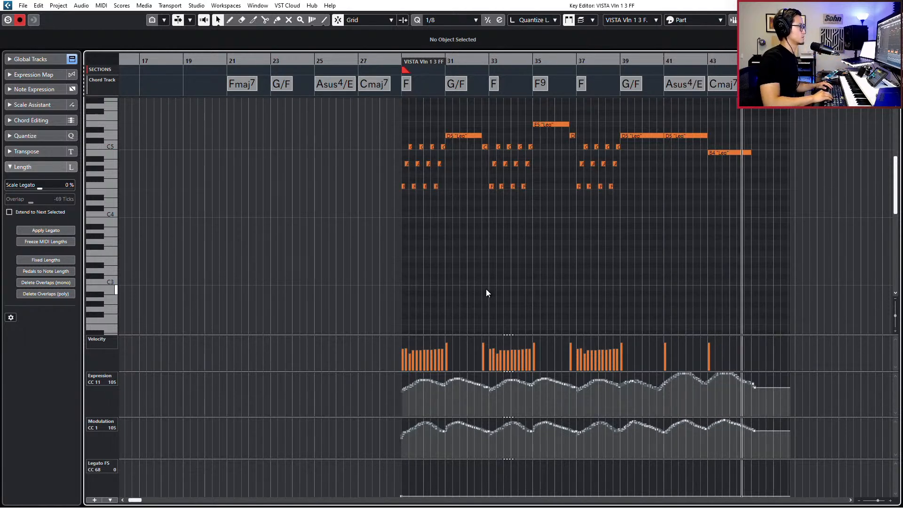
key(space)
key(Return)
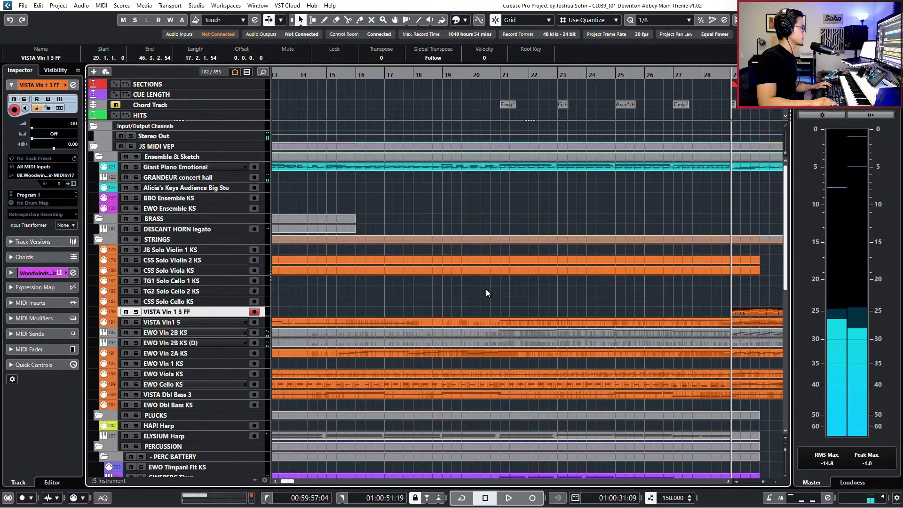
Extend the VISTA Dbl Bass 3 part at both ends to match the start and end of the VISTA Vln1 5 part
scroll(481, 280, down, 2)
scroll(489, 281, down, 2)
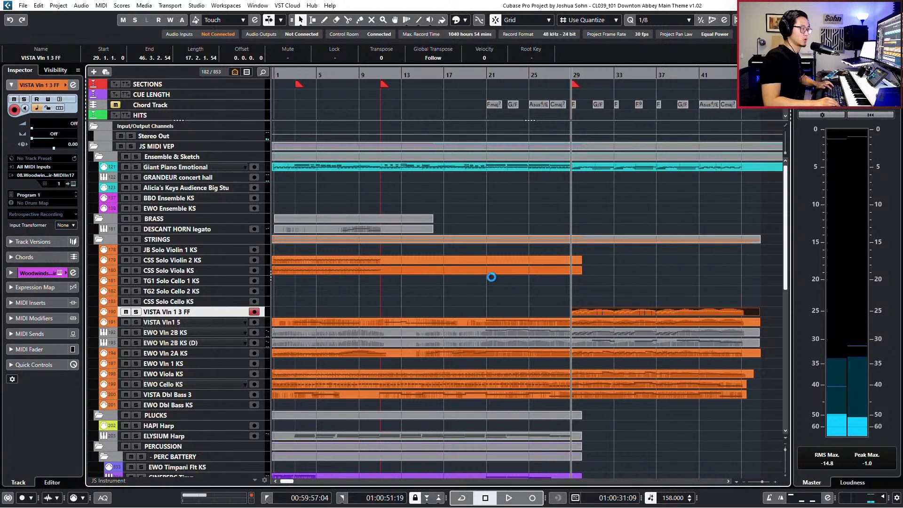
scroll(492, 281, down, 2)
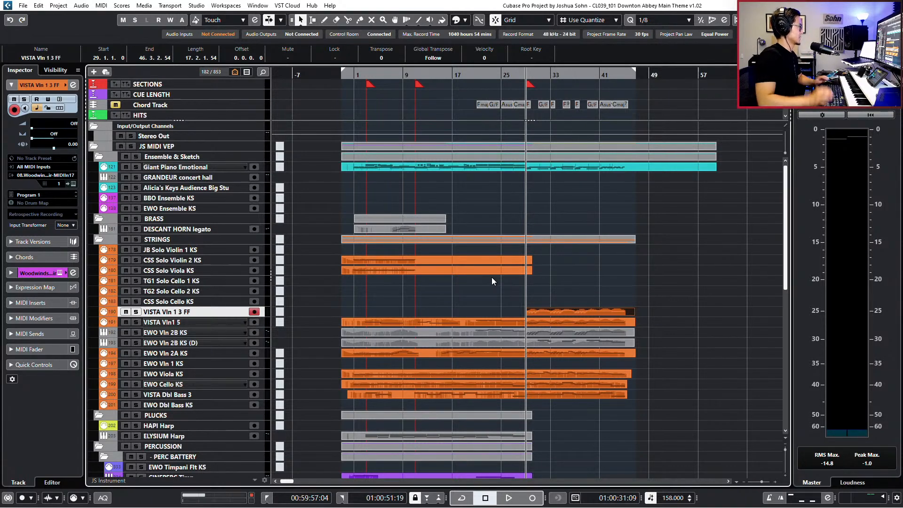
scroll(433, 97, down, 5)
scroll(433, 97, up, 5)
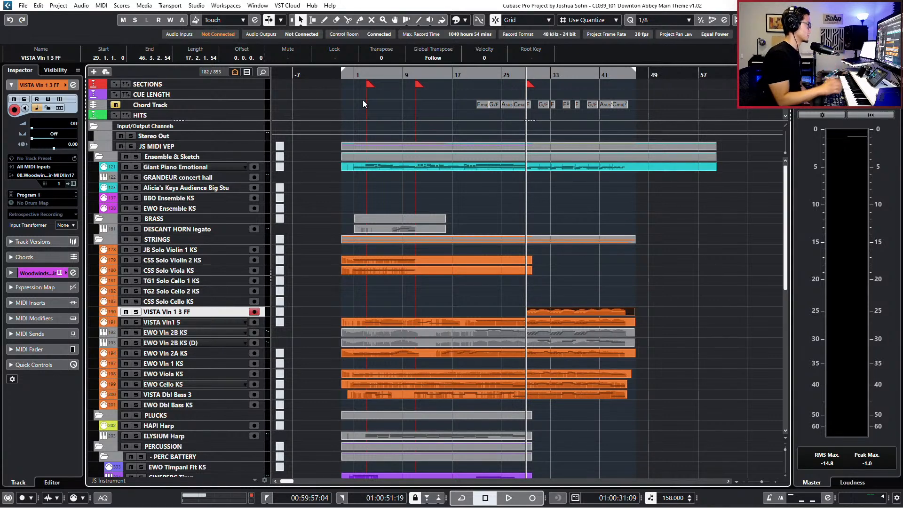
click(655, 193)
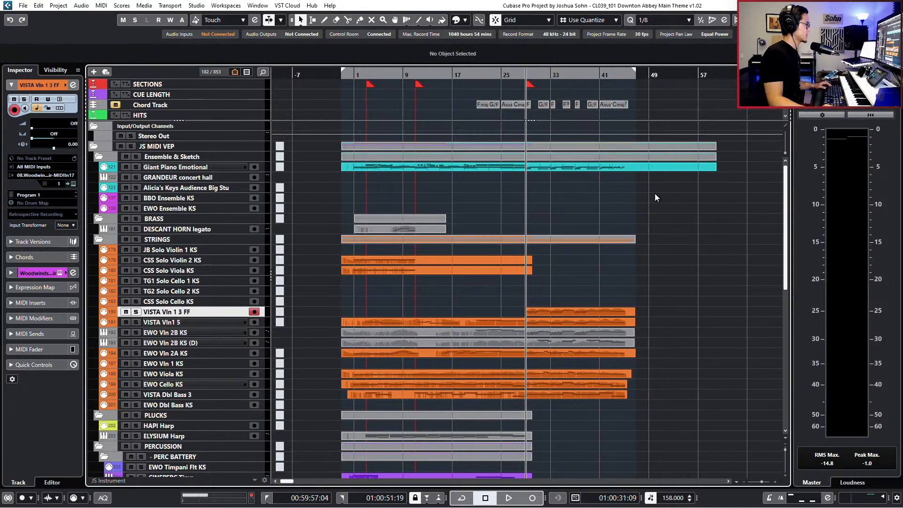
key(g)
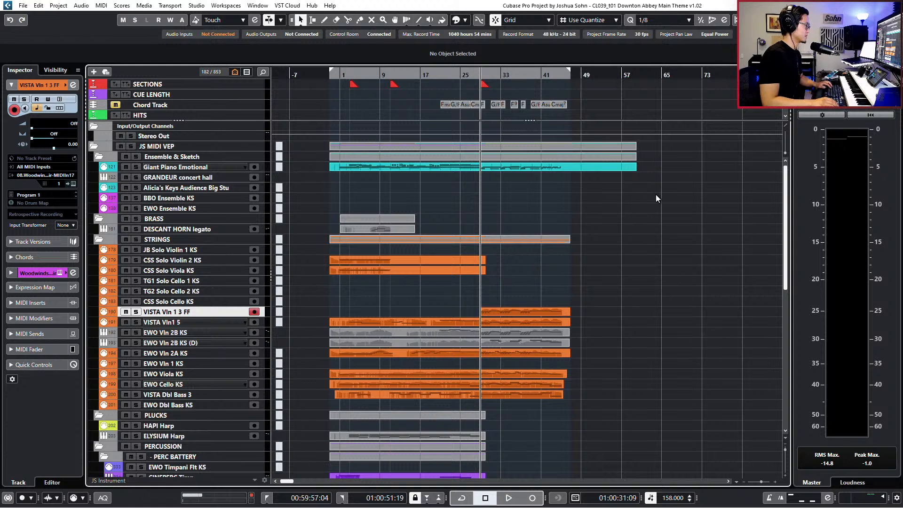
key(KP_Subtract)
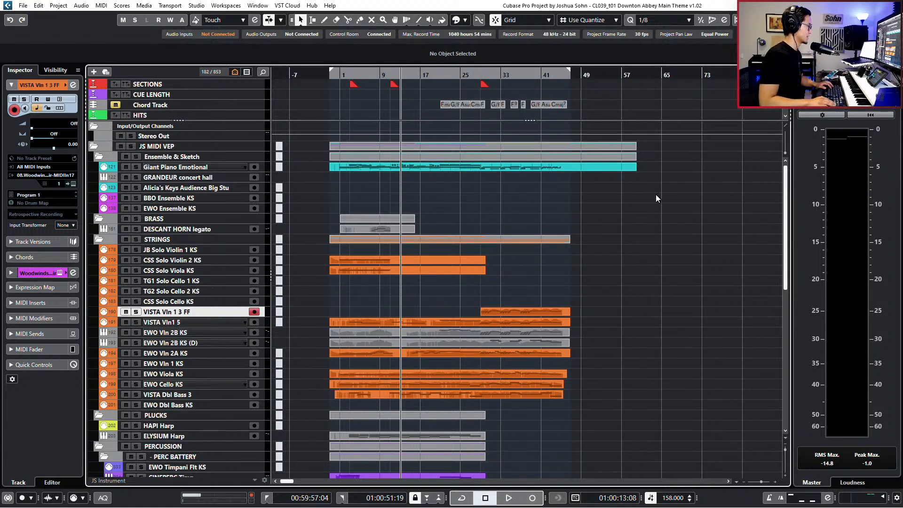
key(KP_Add)
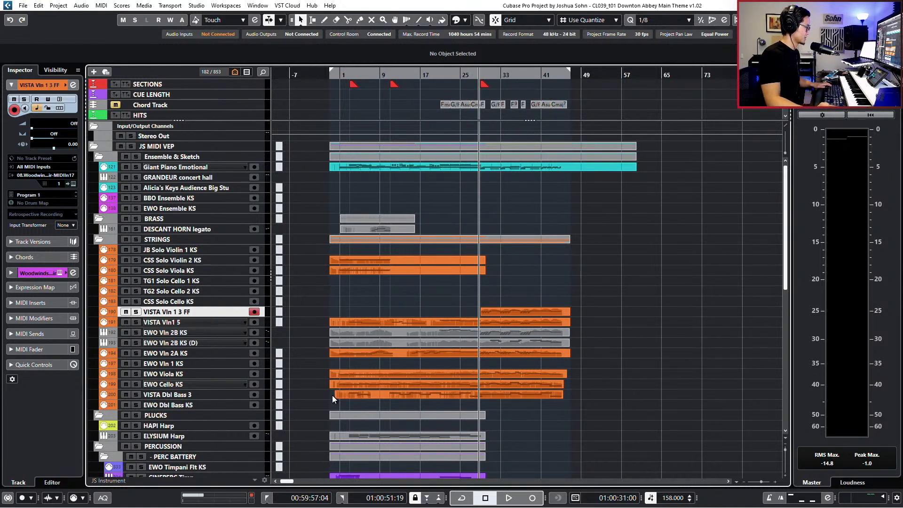
click(333, 399)
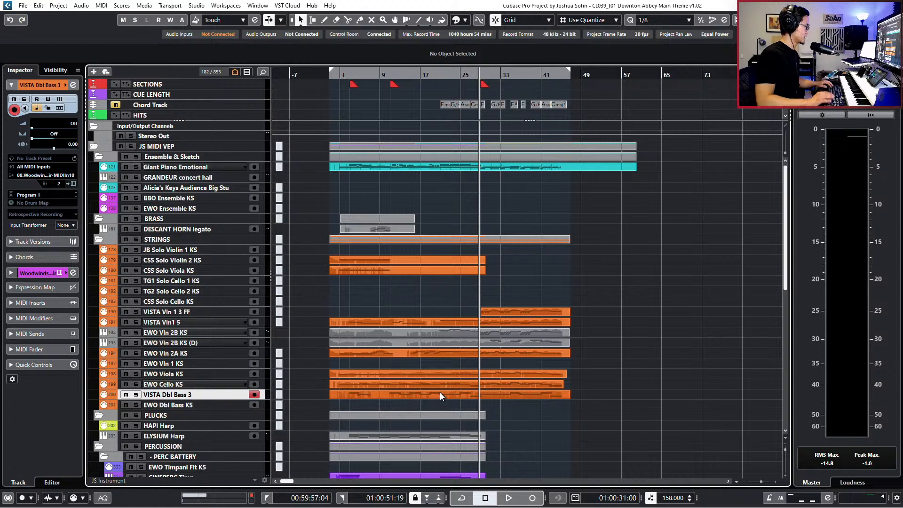
Return to the project start and play the arrangement with the string and percussion tracks in view
key(KP_Subtract)
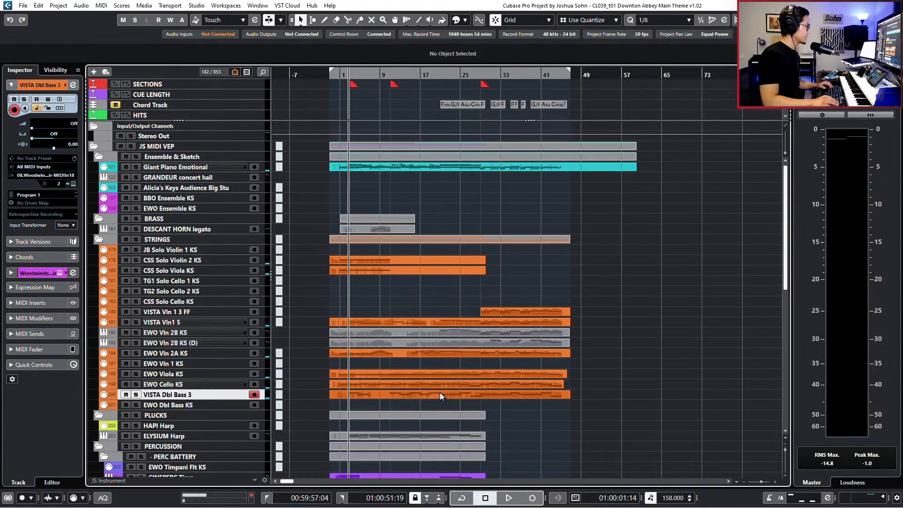
key(KP_Subtract)
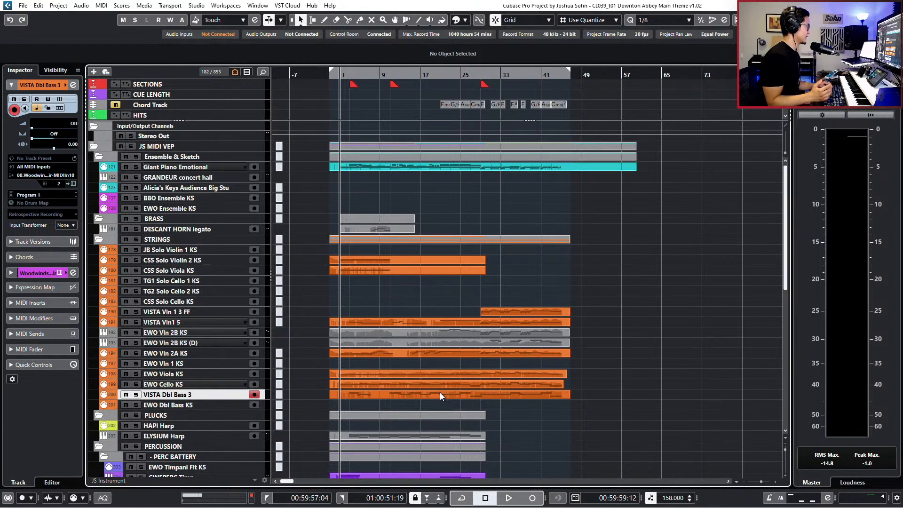
key(KP_Subtract)
key(KP_Subtract)
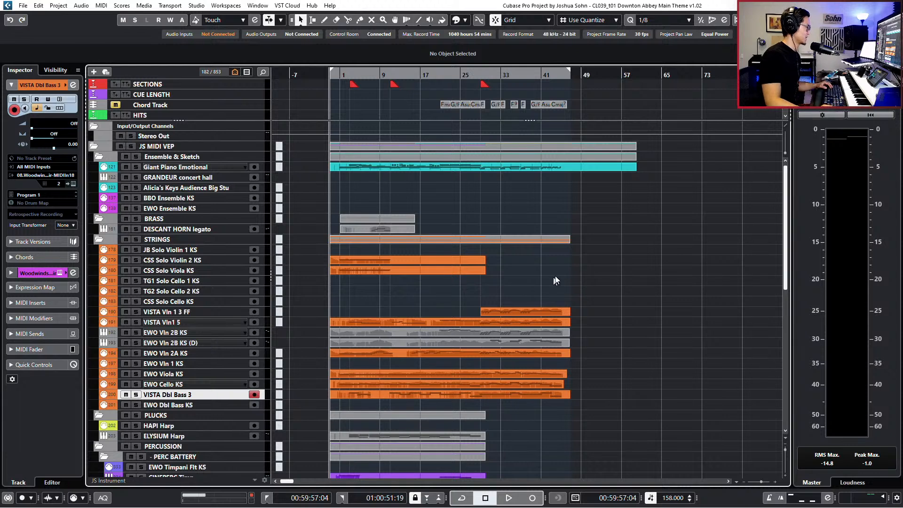
scroll(555, 277, down, 6)
scroll(603, 275, up, 3)
scroll(603, 275, up, 3)
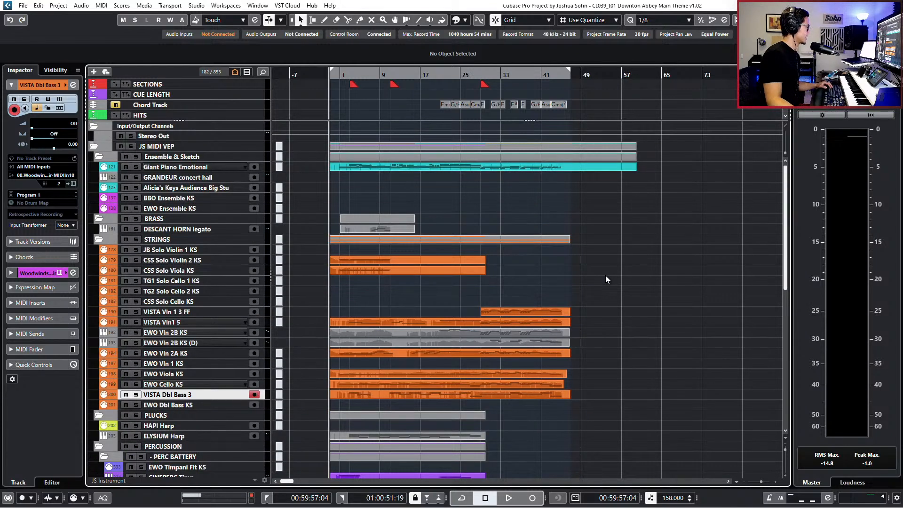
scroll(608, 284, down, 3)
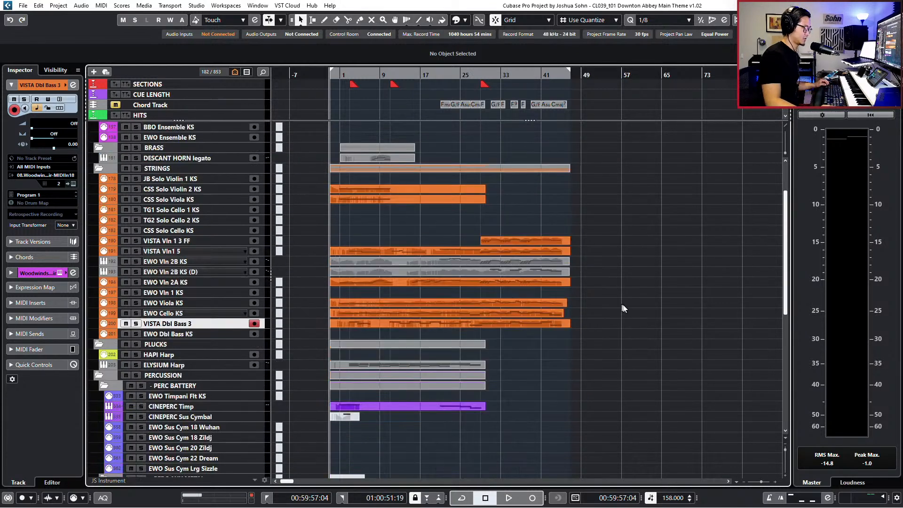
key(g)
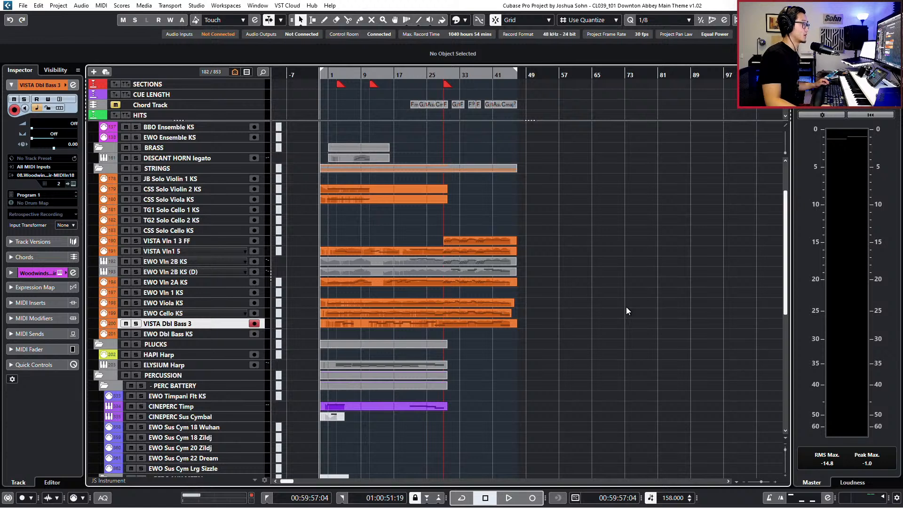
key(space)
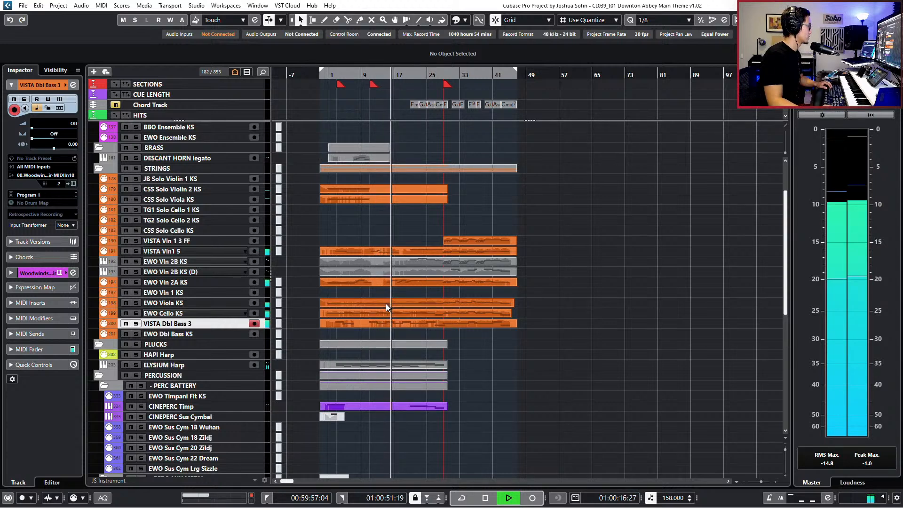
scroll(257, 96, down, 1)
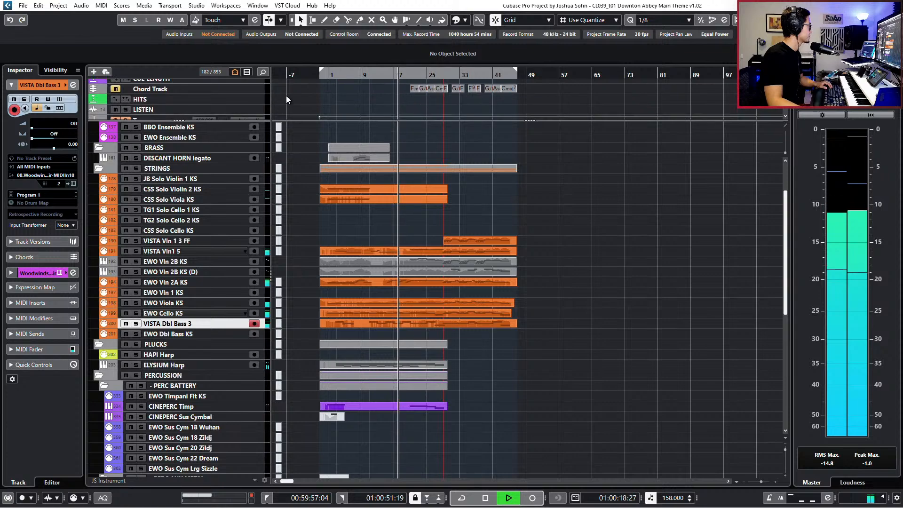
Set the starting Main Volume (CC 7) event of the EWO Cello KS part to 111 and close the editor
double_click(407, 311)
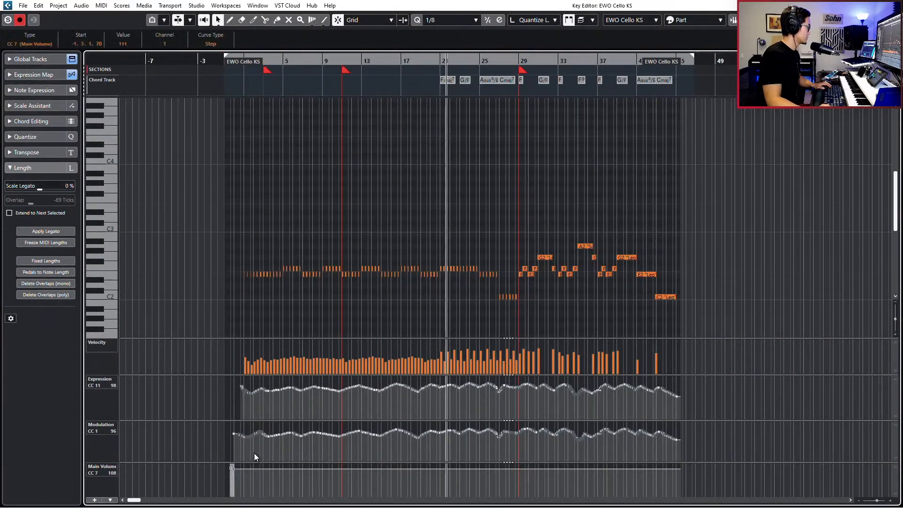
drag(231, 469, 235, 464)
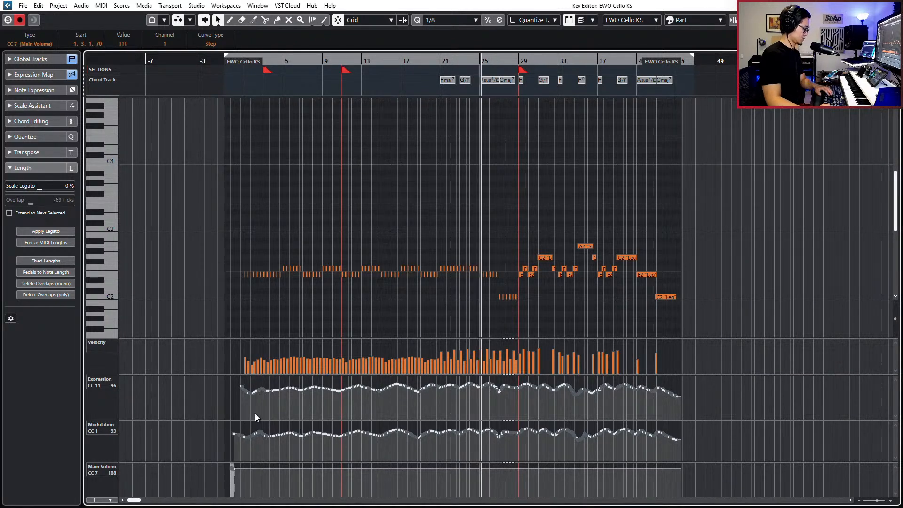
key(Escape)
Assign the Stac articulation to all the short repeated EWO Viola KS notes from bar 1 to the end of bar 28
double_click(356, 303)
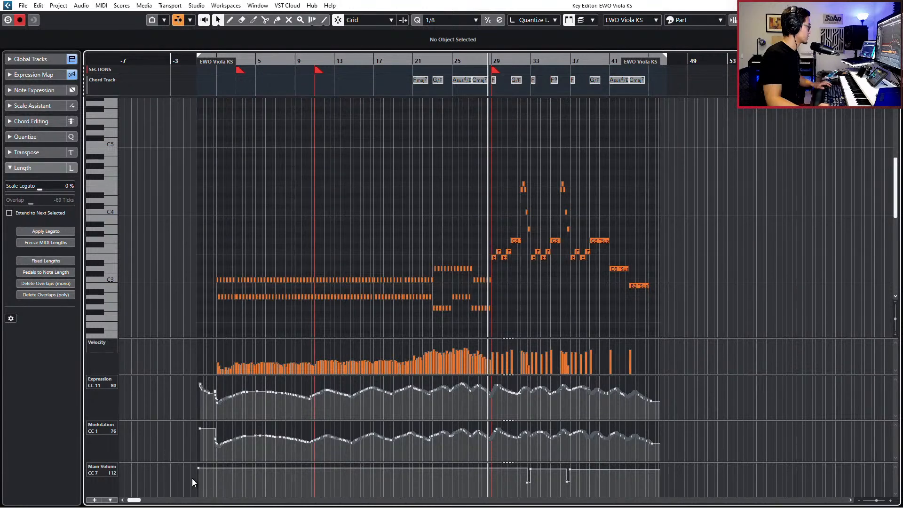
key(space)
key(alt+2)
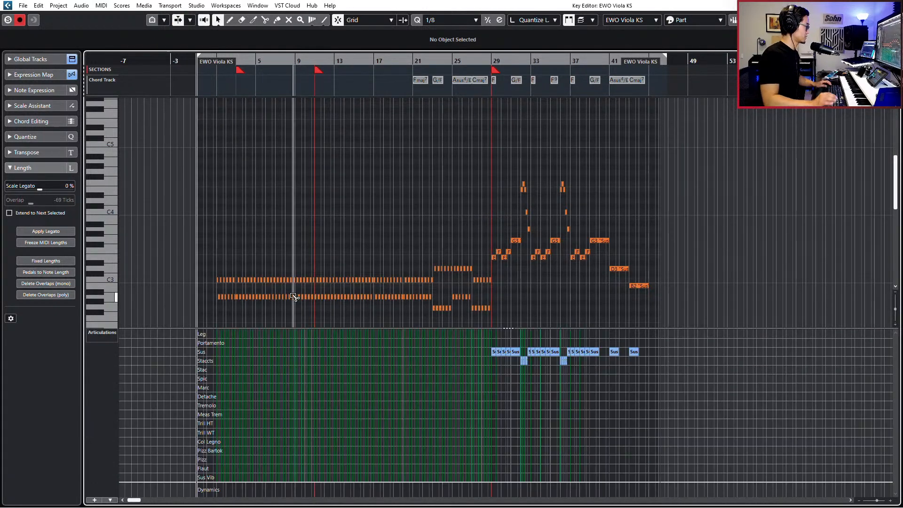
scroll(297, 263, down, 3)
scroll(276, 205, up, 3)
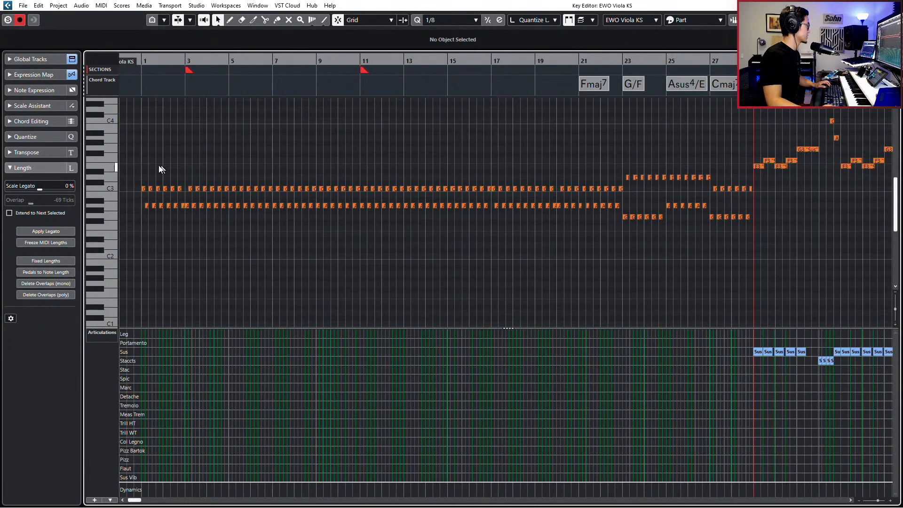
drag(124, 163, 740, 246)
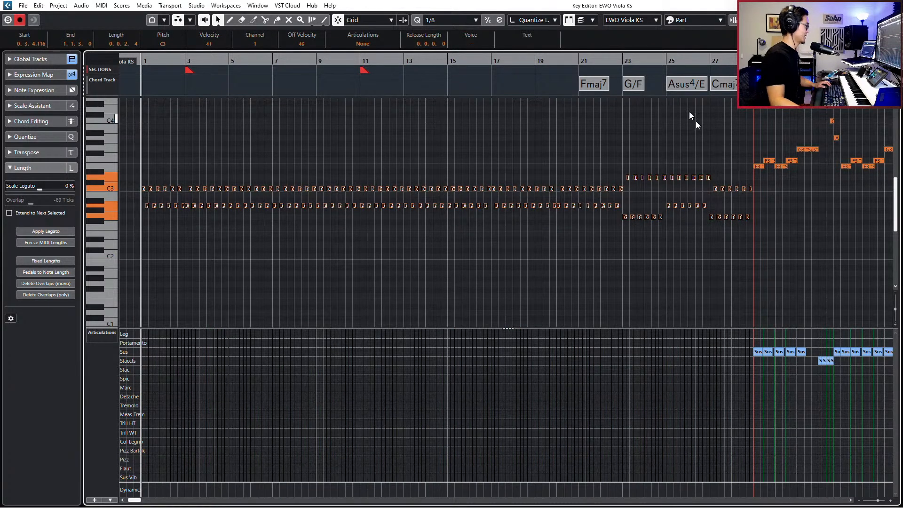
click(368, 42)
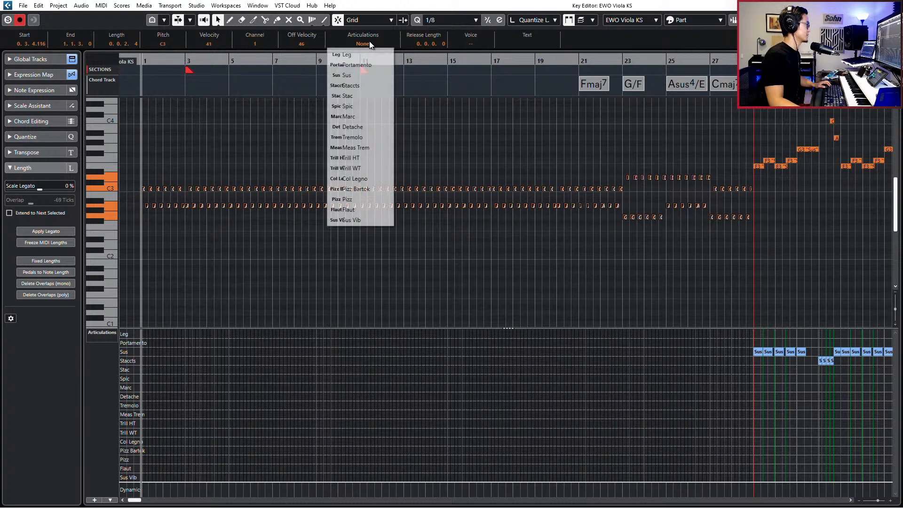
click(373, 96)
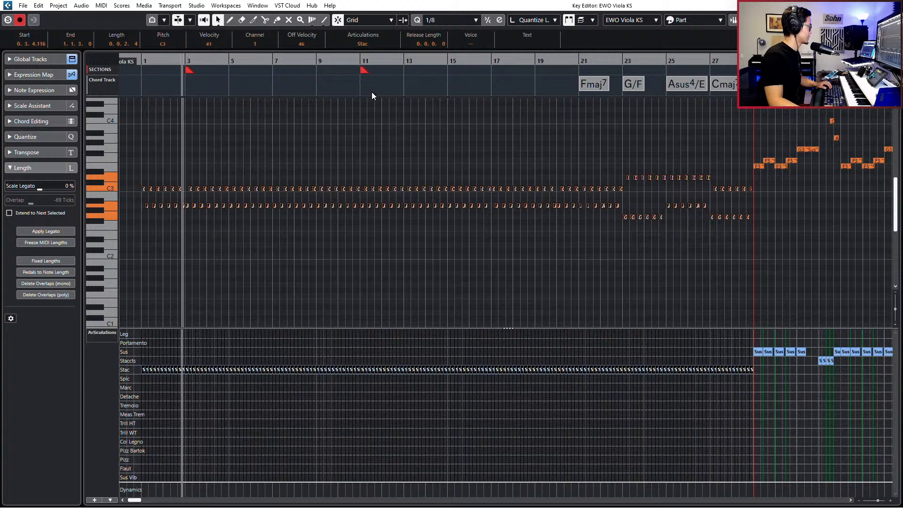
click(407, 103)
key(space)
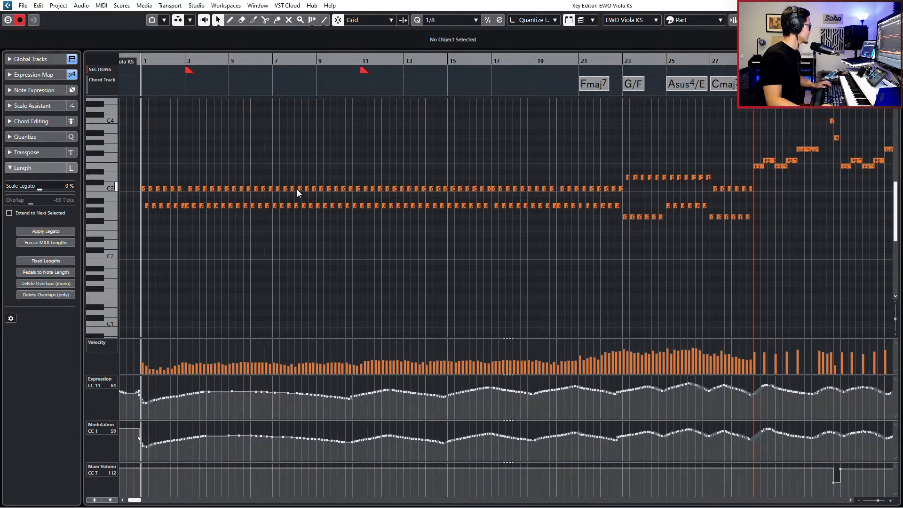
Lower the EWO Viola KS Main Volume (CC 7) events from the part's start to about bar 37, bringing the first to 94, and audition the opening
scroll(298, 190, left, 2)
key(KP_Subtract)
key(g)
key(g)
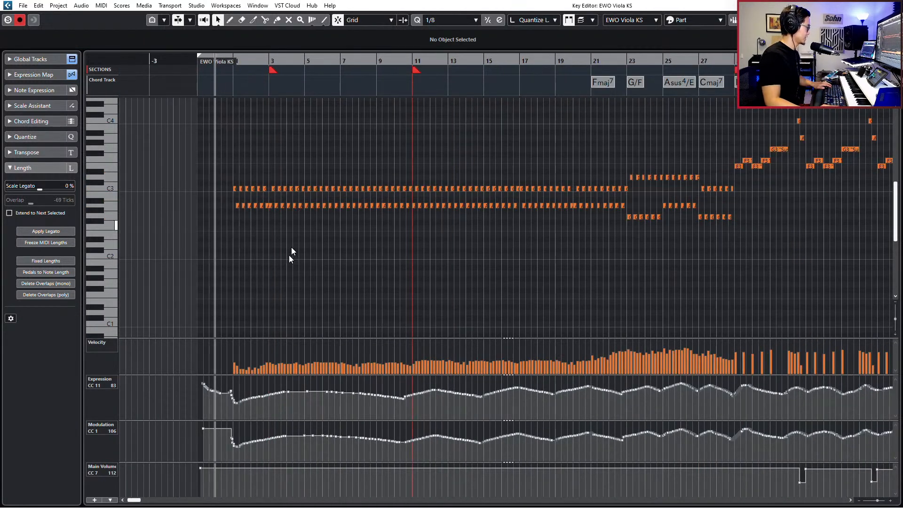
click(259, 468)
drag(201, 488, 677, 473)
key(space)
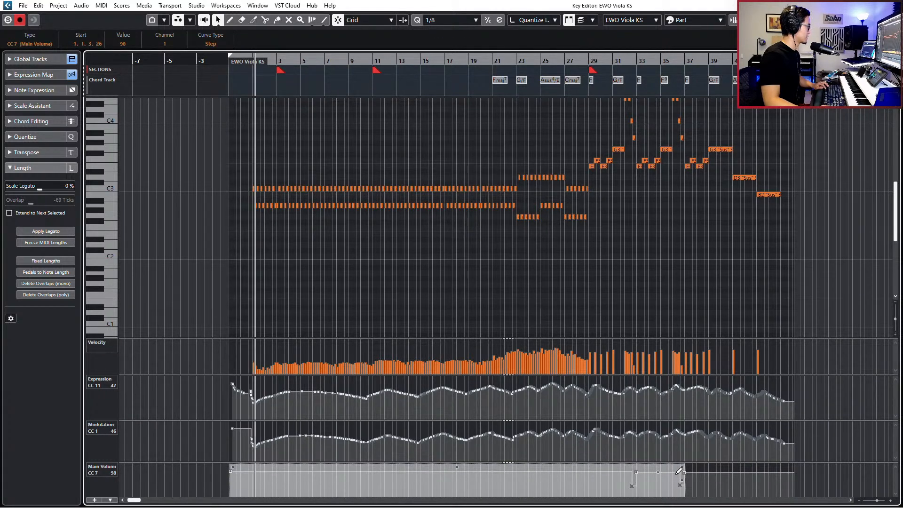
drag(667, 466, 667, 468)
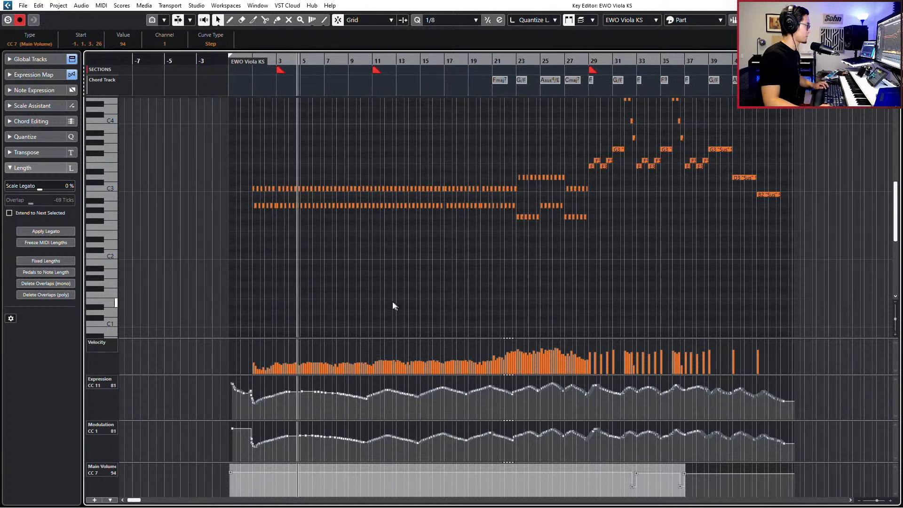
key(space)
scroll(374, 298, up, 4)
scroll(373, 296, left, 5)
click(374, 295)
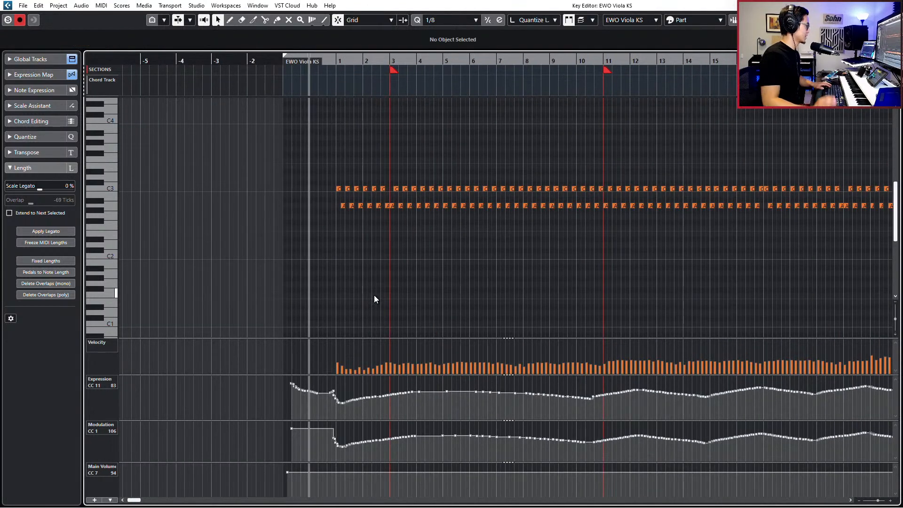
Record new Expression (CC 11) and Modulation (CC 1) curves over the EWO Viola KS part from its start to about bar 45
scroll(374, 295, down, 6)
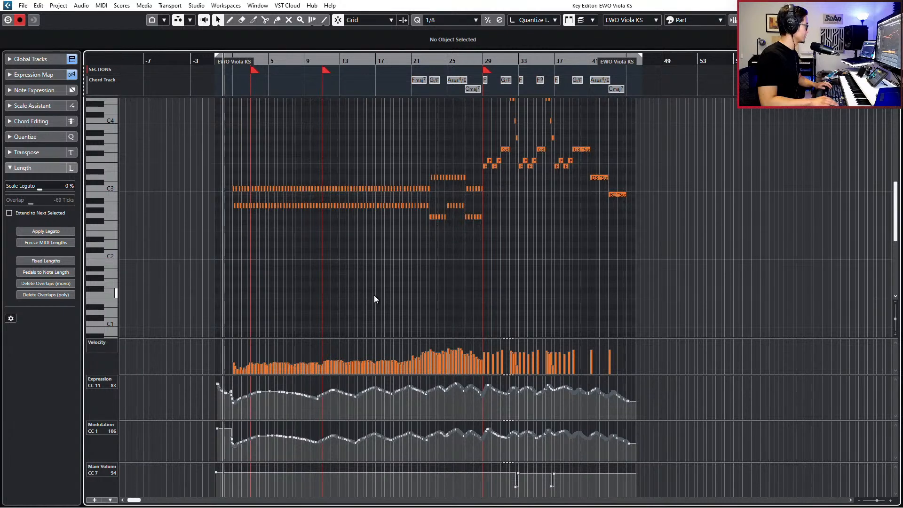
key(KP_Multiply)
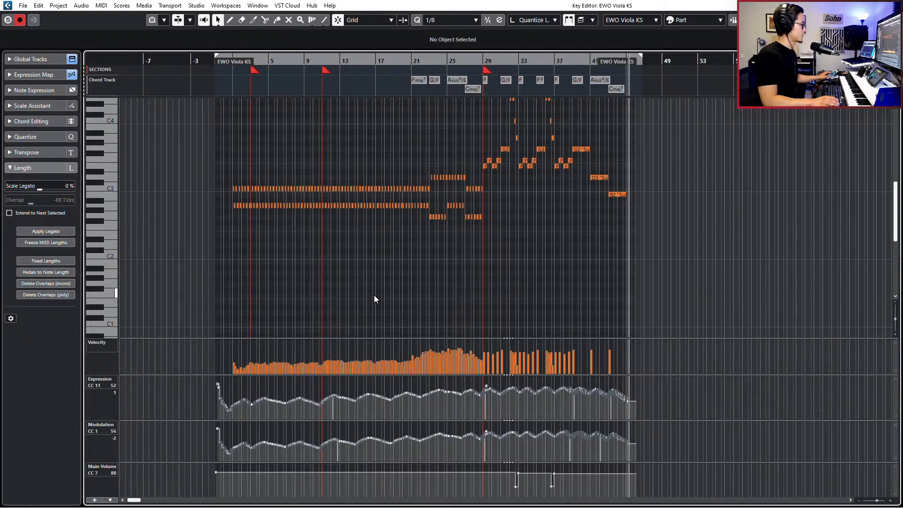
key(space)
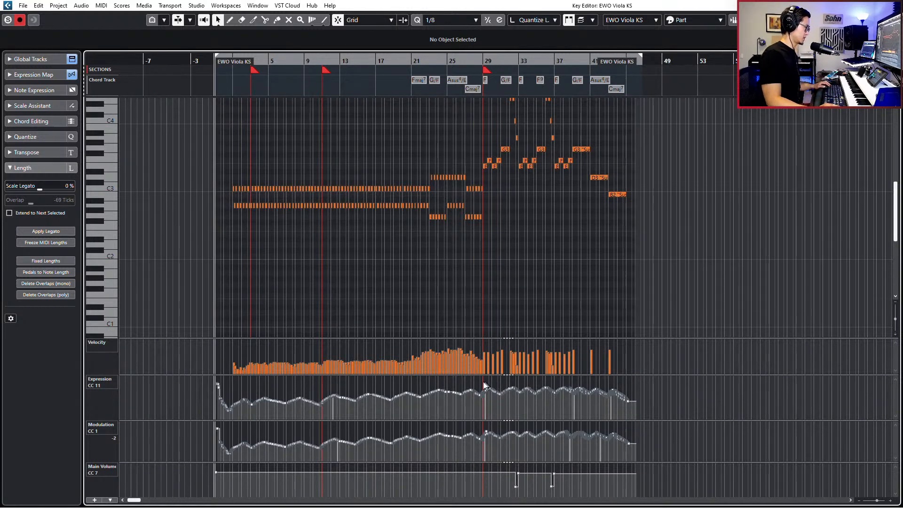
Show the Expression (CC 11) lane alone and smooth out the spike of stray events at the start of bar 29
scroll(483, 382, up, 5)
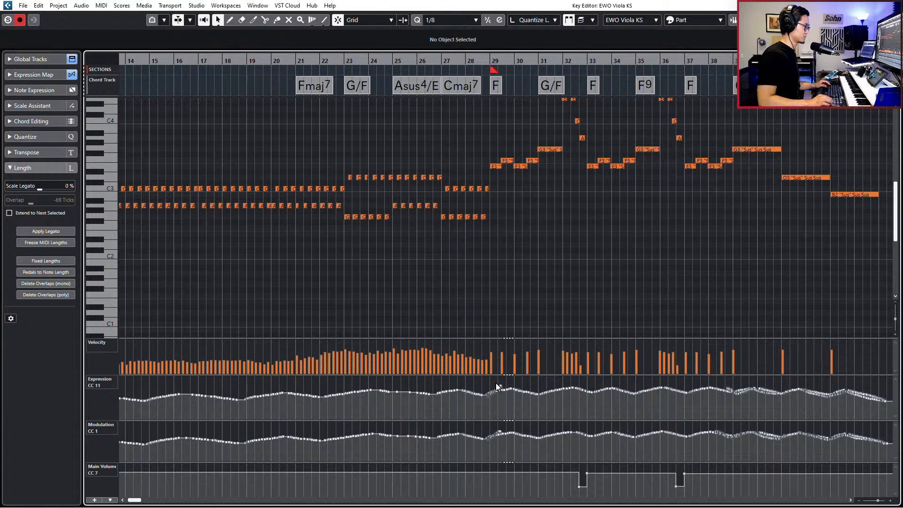
scroll(486, 373, down, 4)
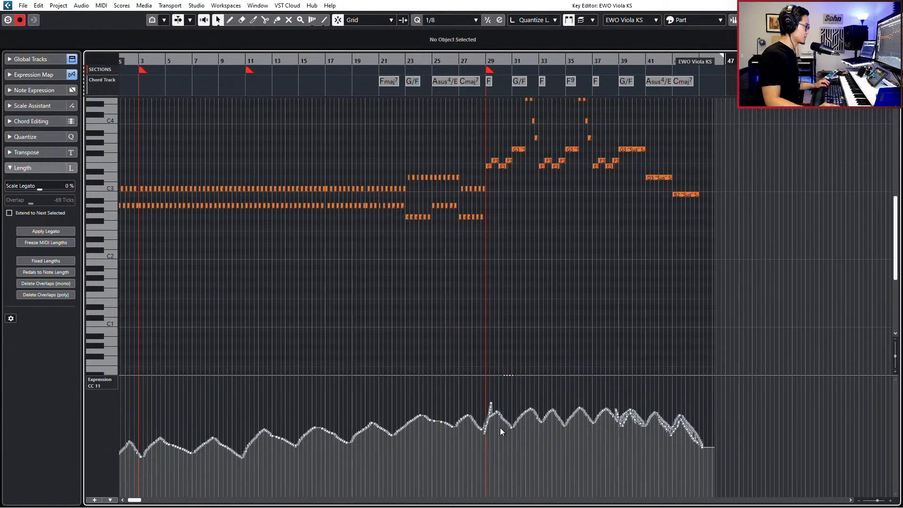
scroll(500, 428, up, 4)
drag(457, 428, 497, 410)
scroll(643, 409, down, 1)
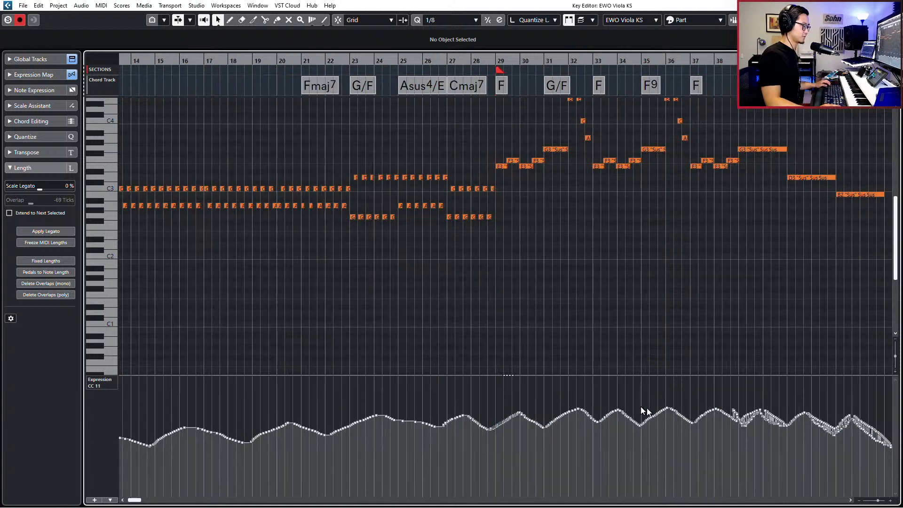
Smooth out the jagged Expression (CC 11) curve of the EWO Viola KS part from about bar 38 to its end
scroll(641, 410, right, 3)
mouse_move(571, 415)
mouse_down()
mouse_move(630, 420)
mouse_move(651, 411)
mouse_move(699, 421)
mouse_move(737, 446)
mouse_up()
scroll(710, 437, down, 1)
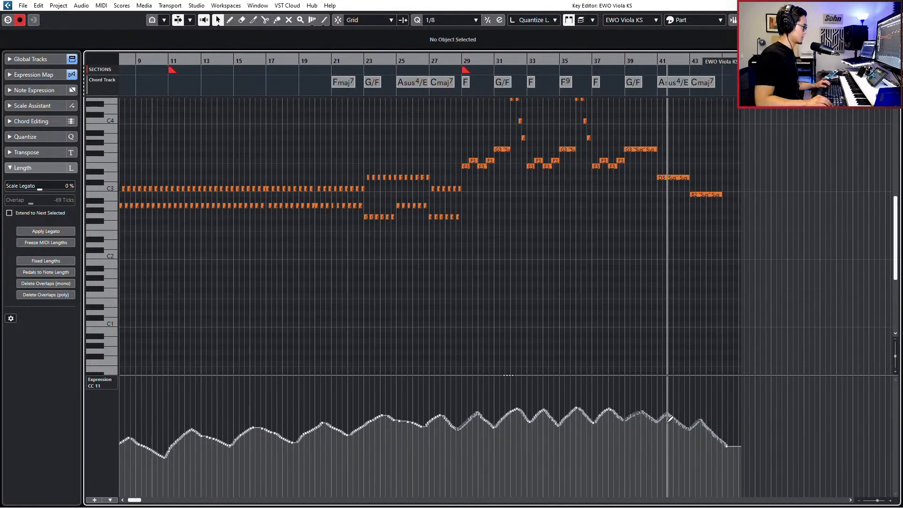
Show the Modulation (CC 1) lane alone and smooth out its curve from bar 29 to the end of the viola part
key(alt+1)
drag(462, 417, 495, 420)
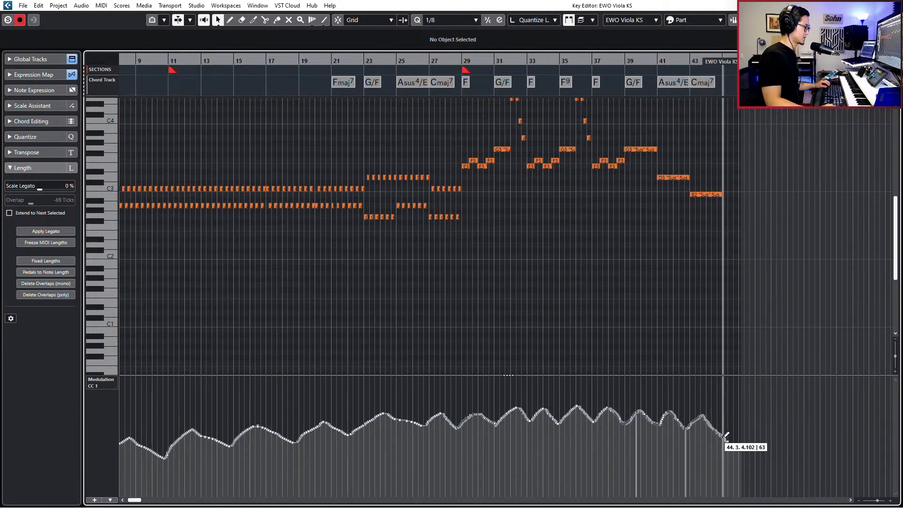
scroll(728, 413, down, 2)
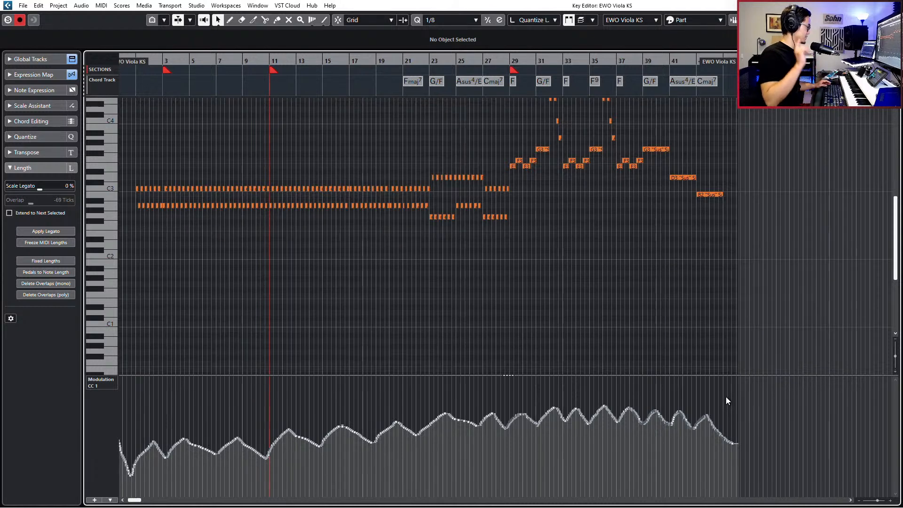
scroll(636, 337, left, 3)
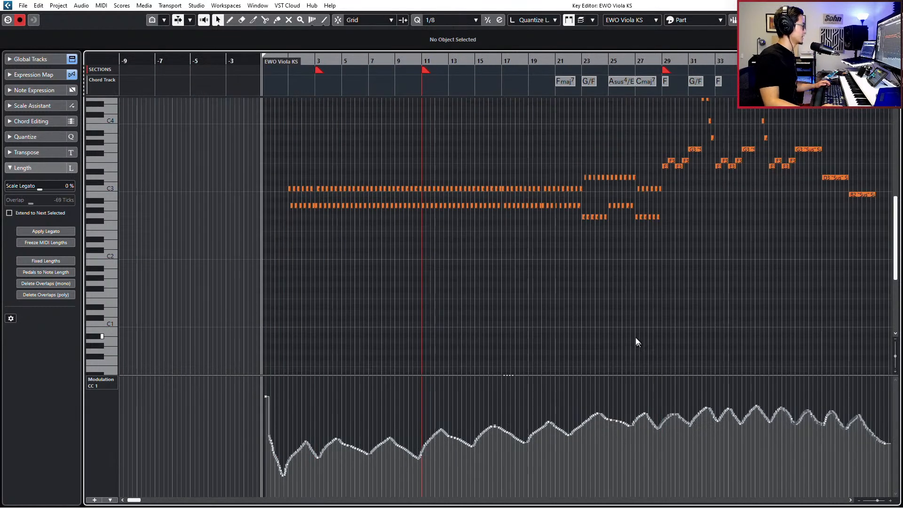
scroll(634, 333, down, 2)
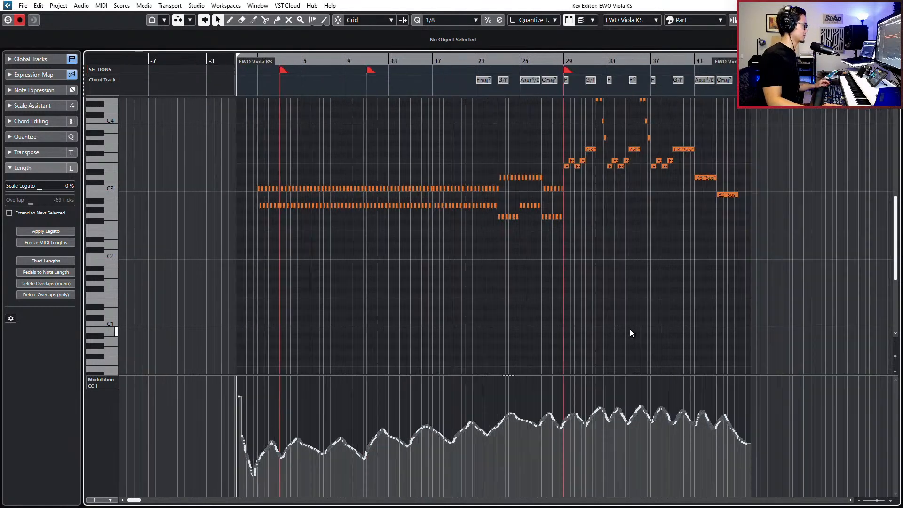
Play the viola part briefly, leave the Key Editor and move the project playback position to bar 31
key(space)
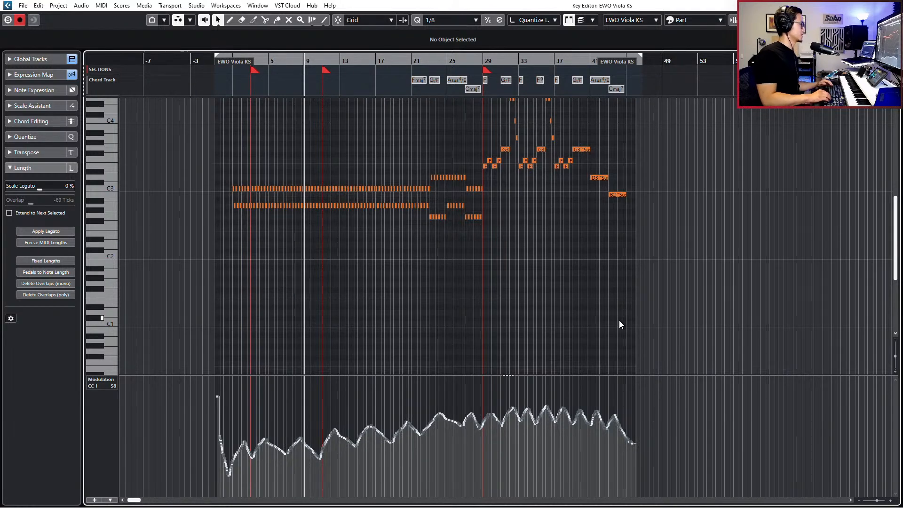
key(Return)
scroll(474, 365, left, 2)
scroll(480, 349, up, 2)
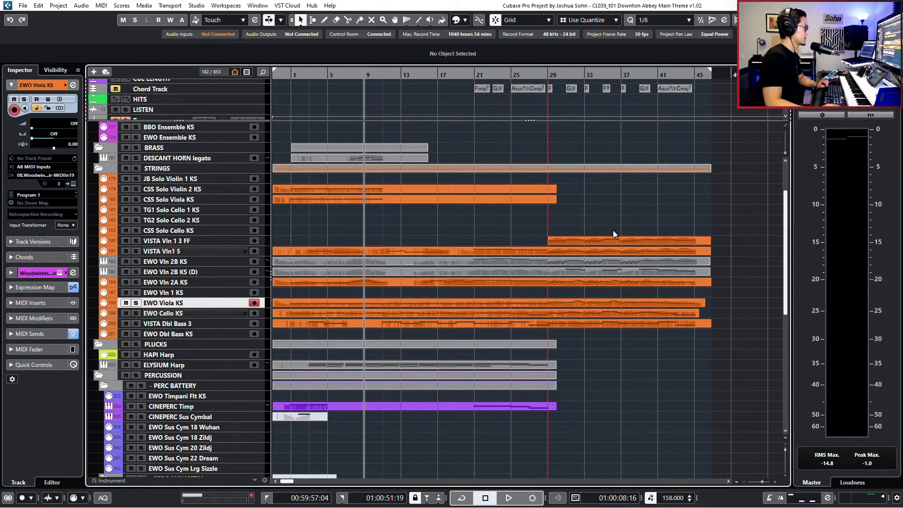
key(KP_Add)
key(KP_Add)
key(KP_Add)
key(KP_Add)
key(KP_Add)
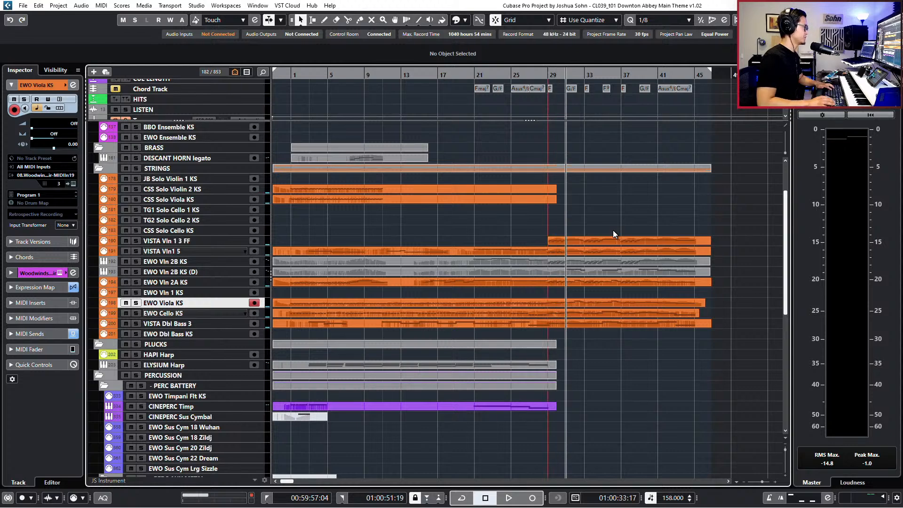
key(h)
key(h)
key(h)
scroll(612, 235, right, 1)
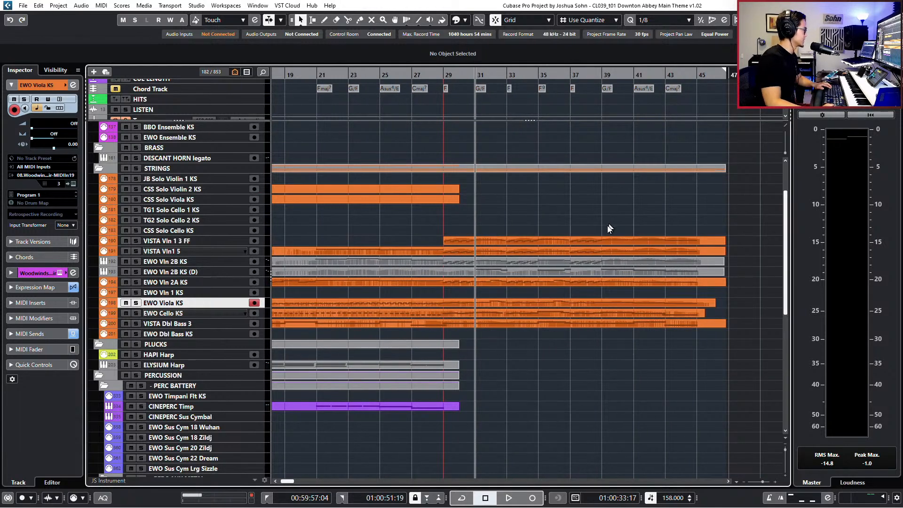
Audition the EWO Cello KS part in solo from around bar 31, then unsolo it and play the full arrangement from bar 29
click(533, 313)
key(s)
key(space)
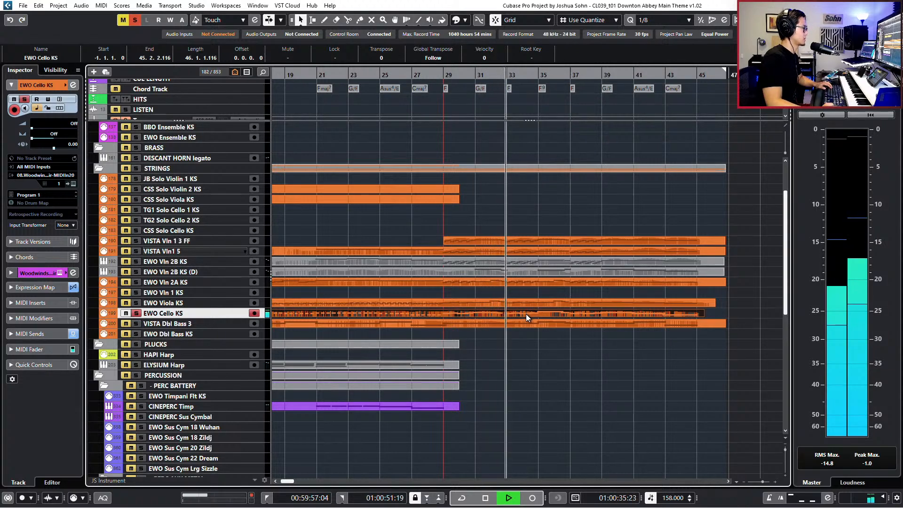
key(space)
key(s)
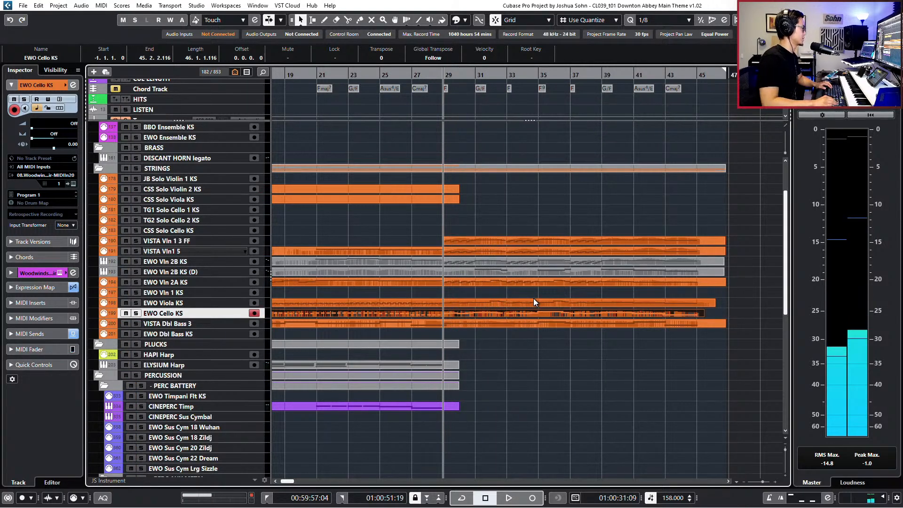
key(space)
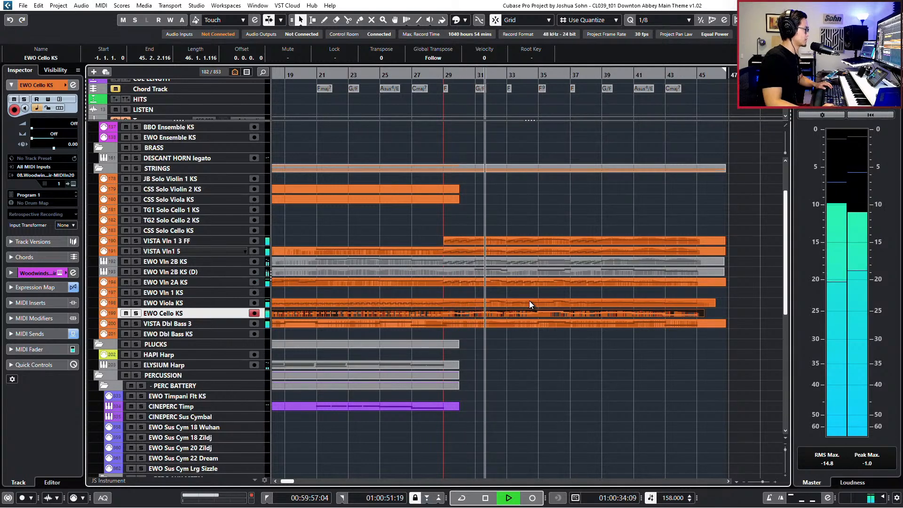
key(space)
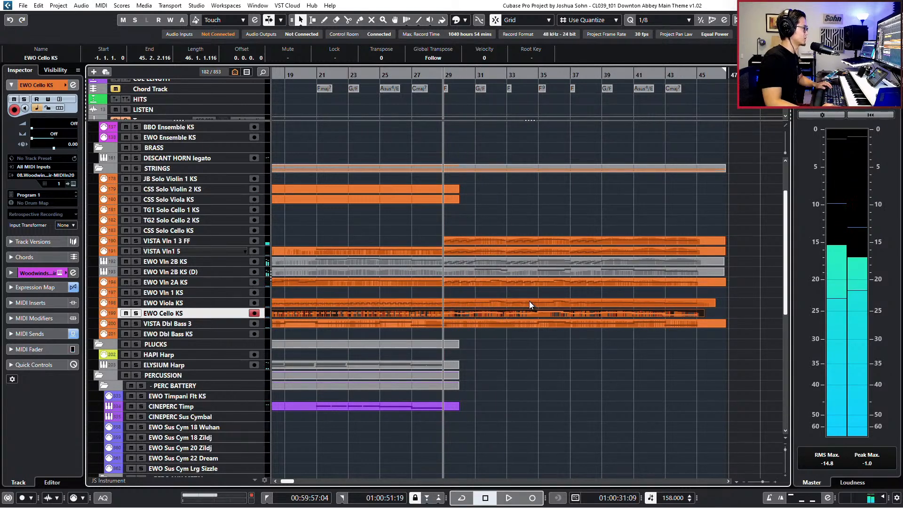
Open the EWO Viola KS and EWO Vln 2 KS parts together in the Key Editor with the viola as the active part
click(529, 301)
double_click(525, 278)
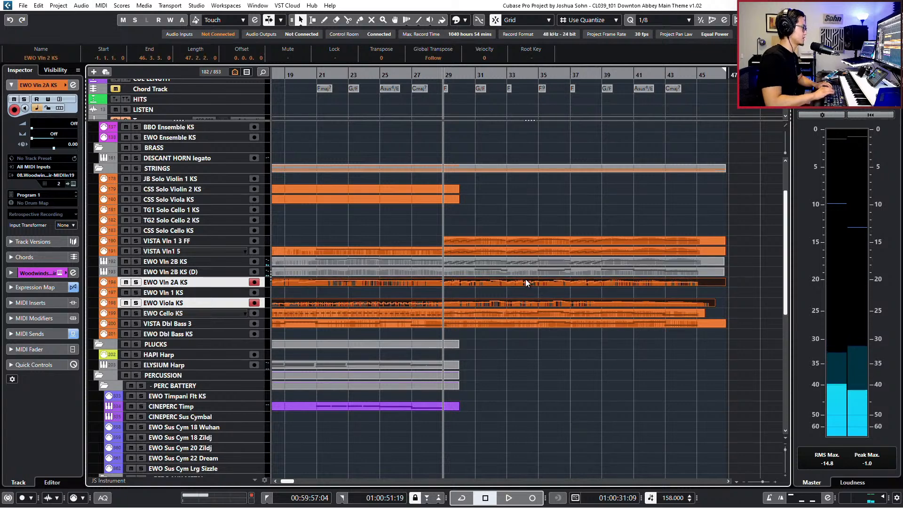
scroll(452, 266, up, 5)
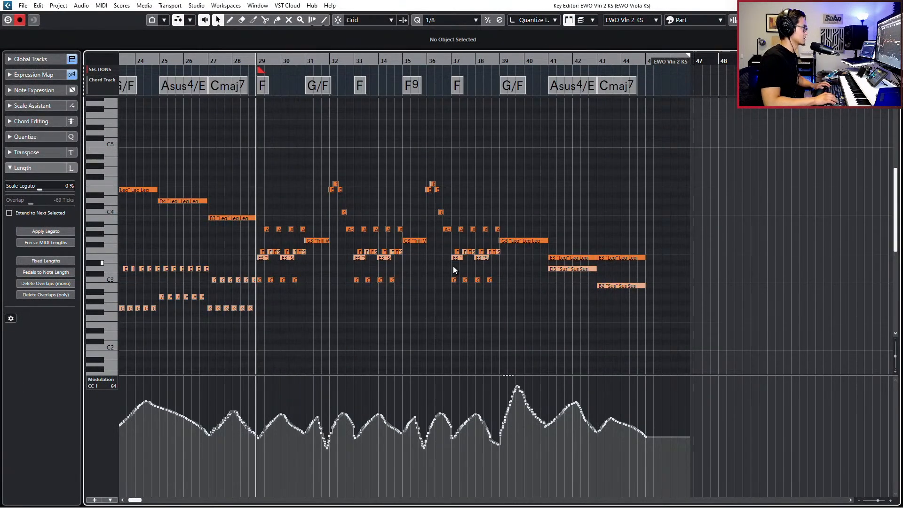
key(Down)
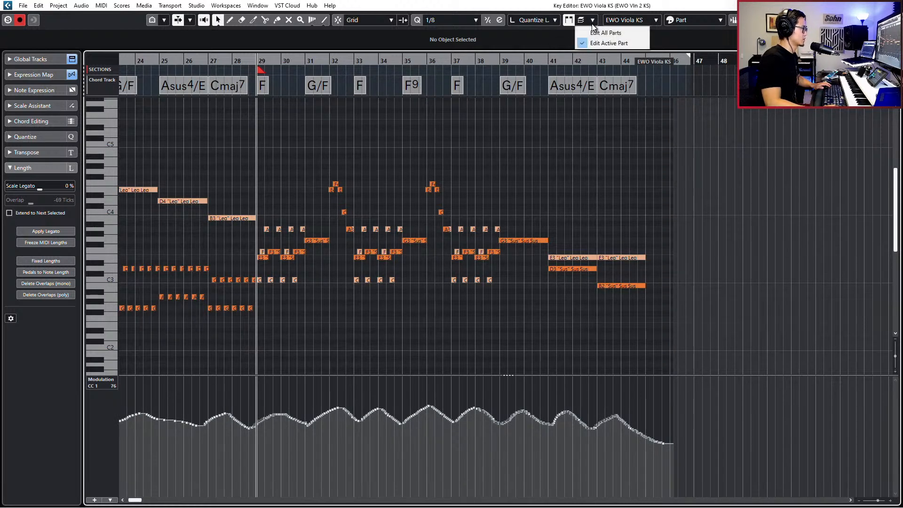
click(324, 167)
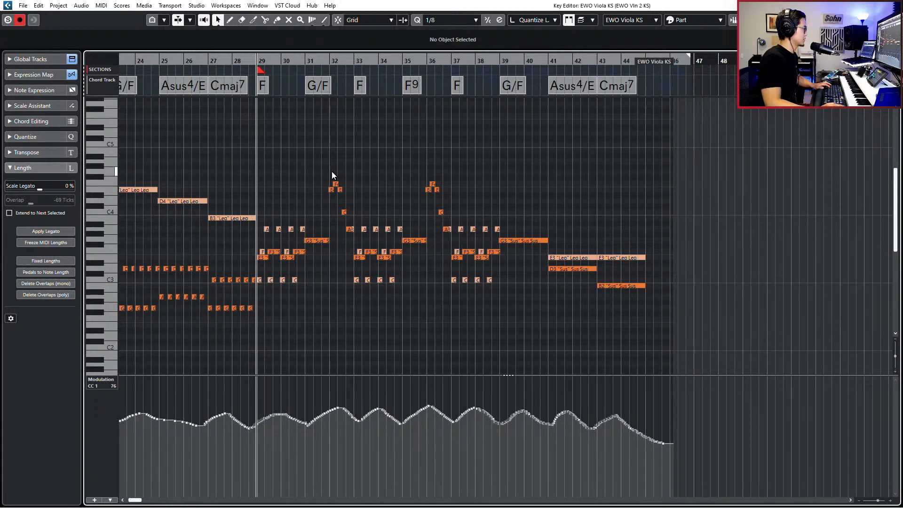
Transpose the viola's short descending runs in bars 32 and 36 down one octave and audition them from bar 29
drag(329, 171, 351, 238)
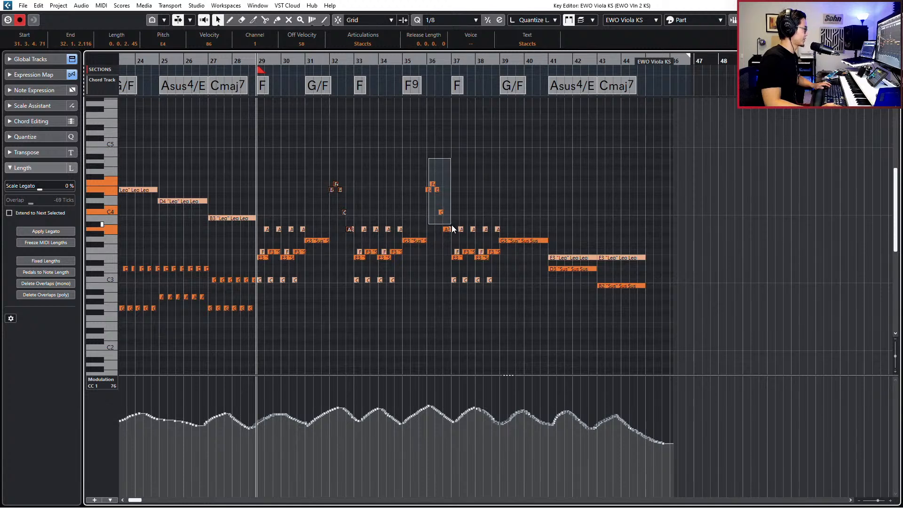
drag(451, 226, 452, 228)
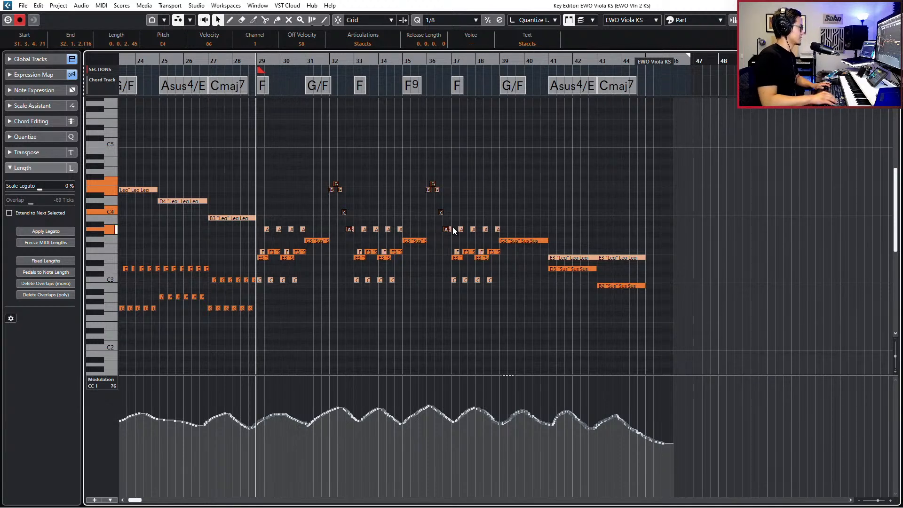
key(shift+Down)
key(space)
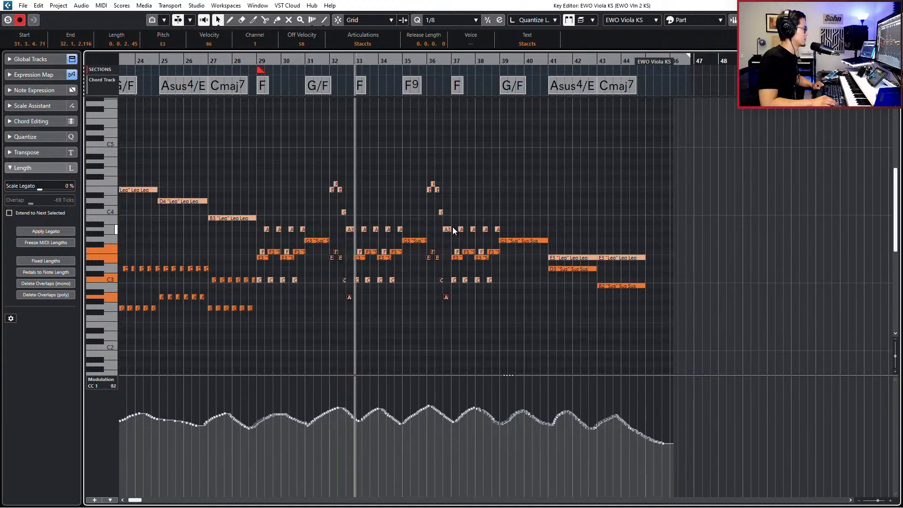
key(space)
Assign the Stac articulation to the transposed viola run notes in bars 32 and 36 and play the passage
click(374, 44)
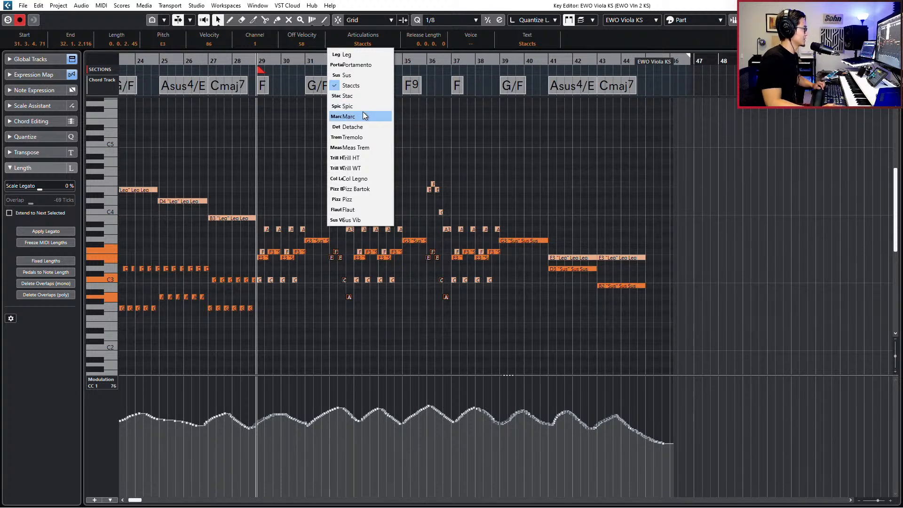
click(361, 100)
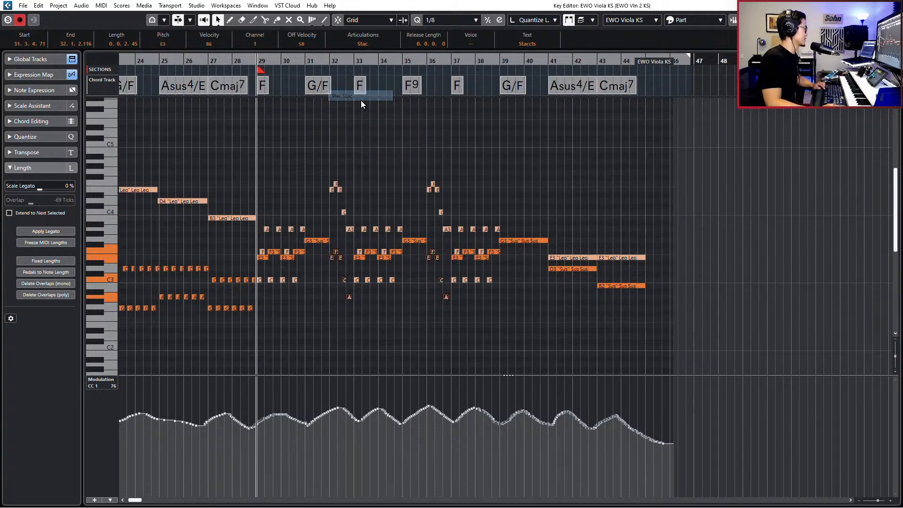
key(space)
Show all controller lanes and raise the velocities of the viola run notes in bars 32 and 36, bringing the first to 114
key(alt+1)
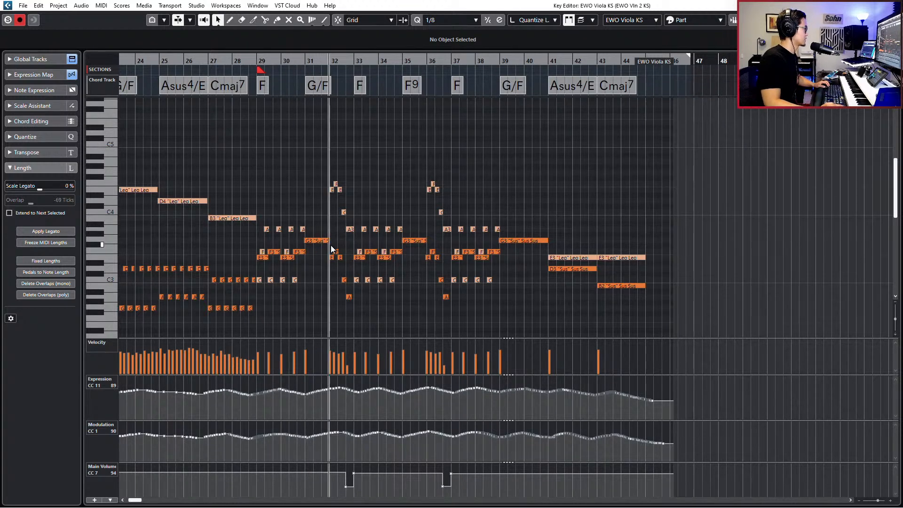
drag(330, 245, 348, 315)
key(space)
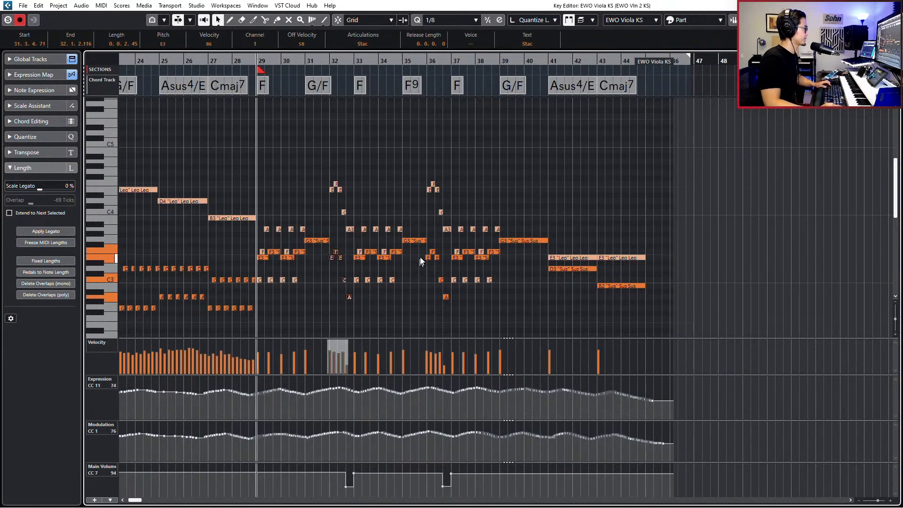
drag(426, 250, 444, 299)
key(ctrl+shift+Up)
key(ctrl+shift+Up)
key(ctrl+shift+Up)
key(ctrl+shift+Up)
key(ctrl+shift+Up)
key(ctrl+shift+Up)
key(ctrl+shift+Up)
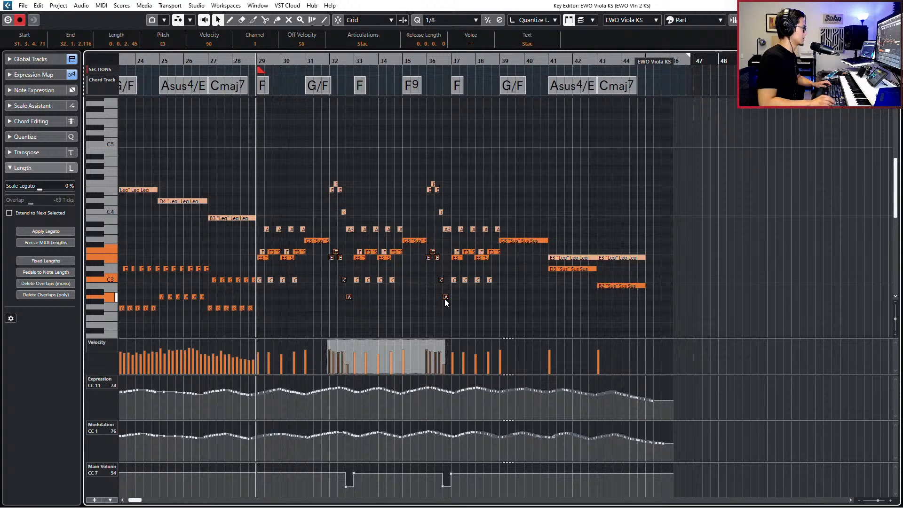
key(space)
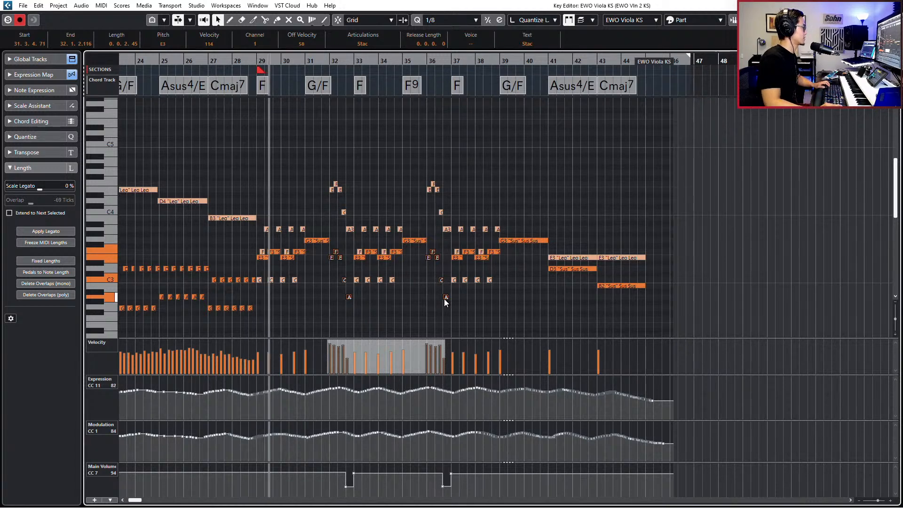
Assign the Sus articulation to the A2 viola notes ending the runs in bars 32 and 36 and audition from bar 29
scroll(444, 298, up, 1)
drag(269, 289, 494, 332)
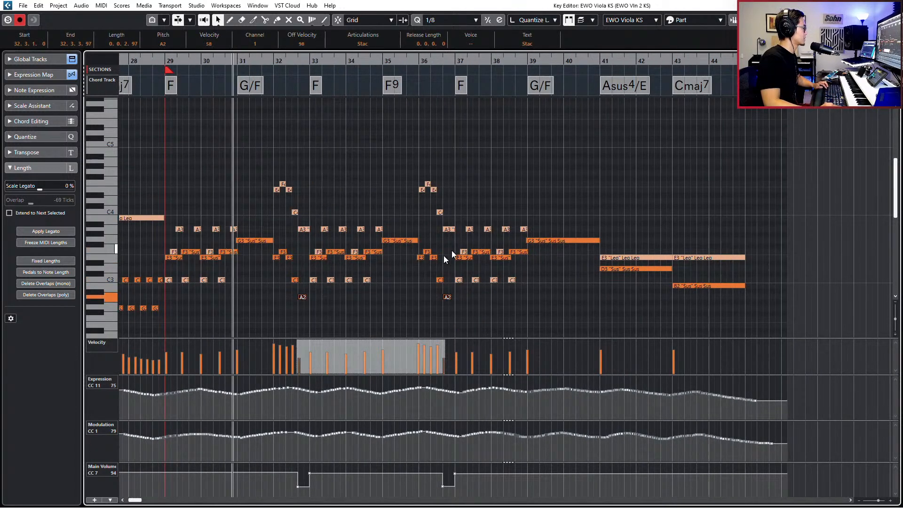
key(space)
click(373, 46)
click(368, 77)
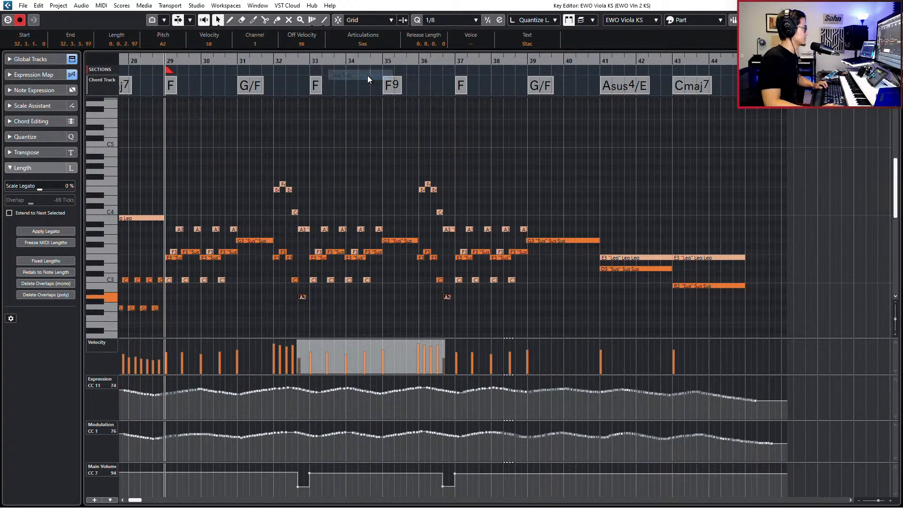
key(space)
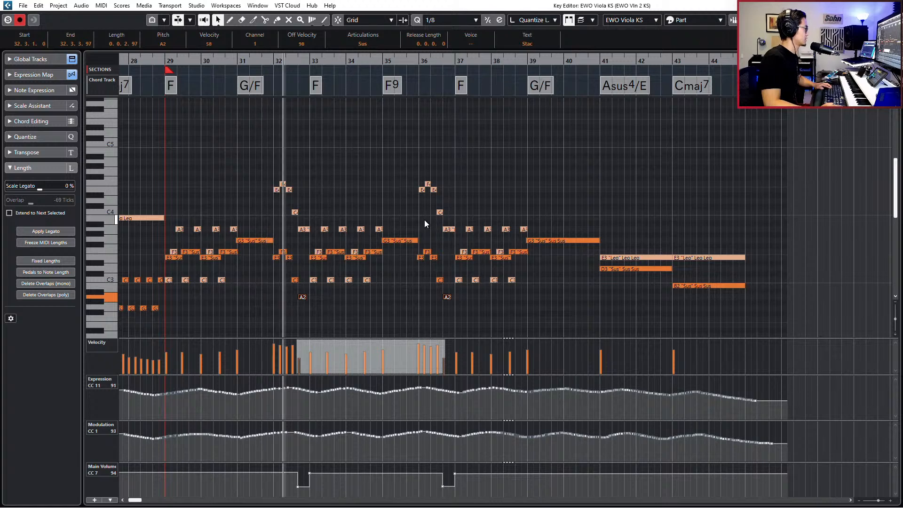
key(space)
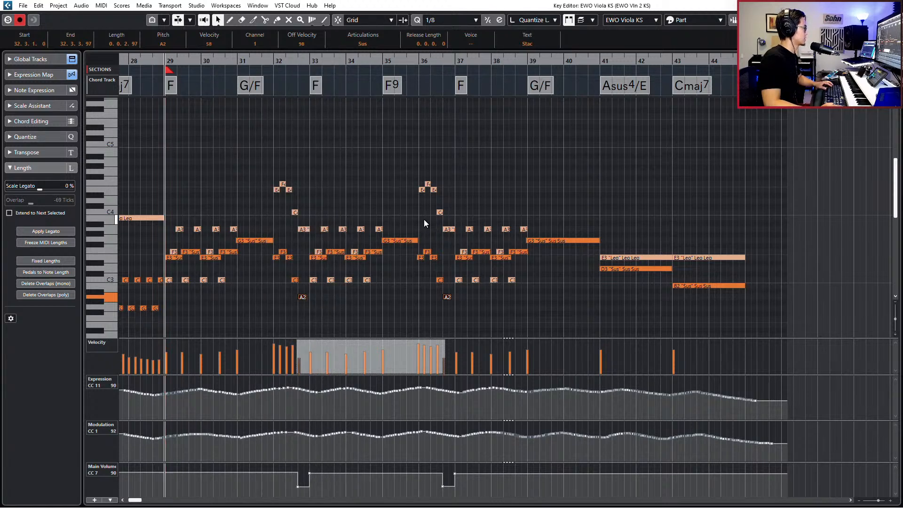
scroll(425, 219, down, 2)
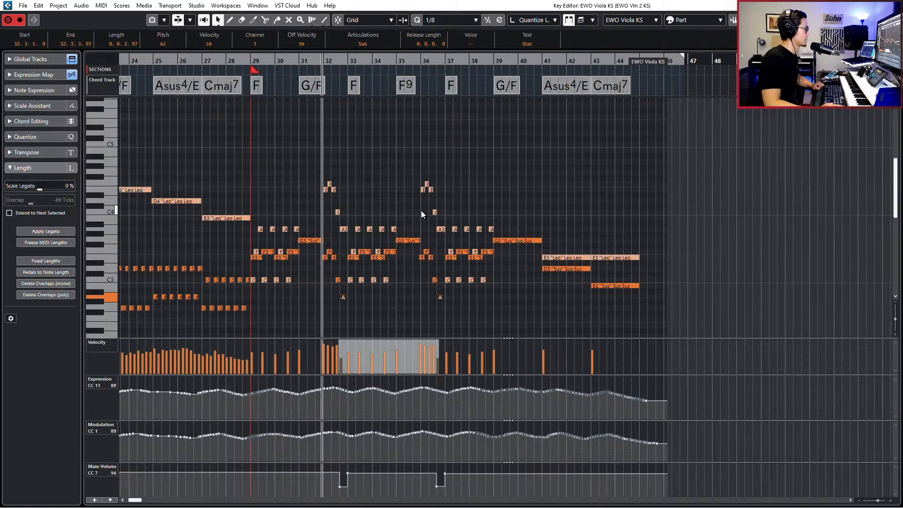
key(space)
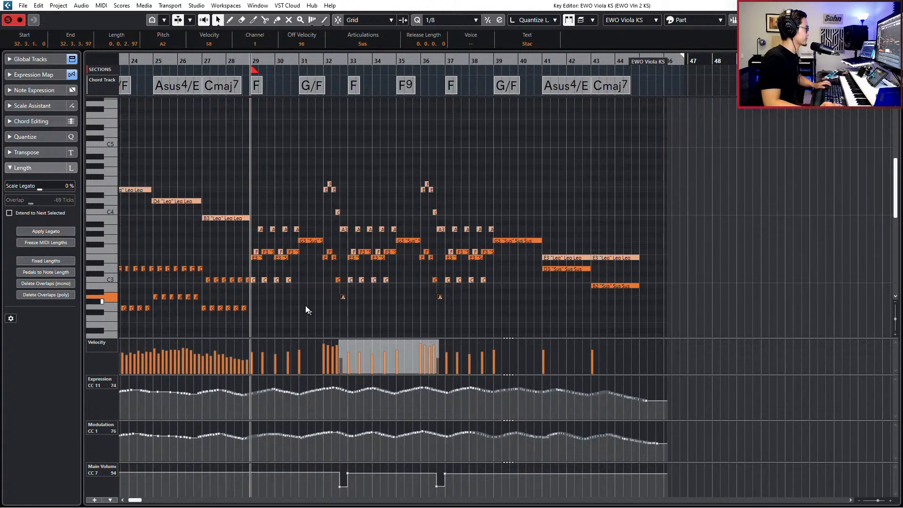
click(495, 324)
drag(495, 325, 331, 291)
scroll(399, 253, up, 2)
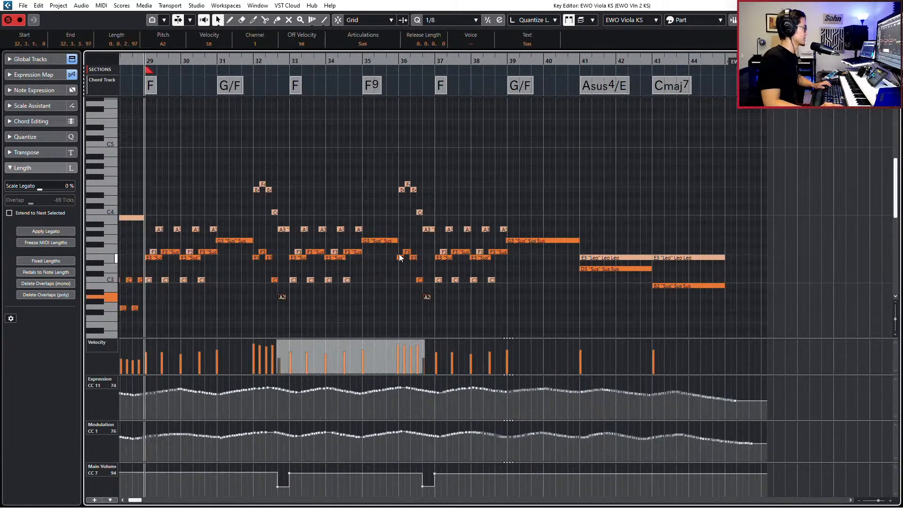
click(365, 45)
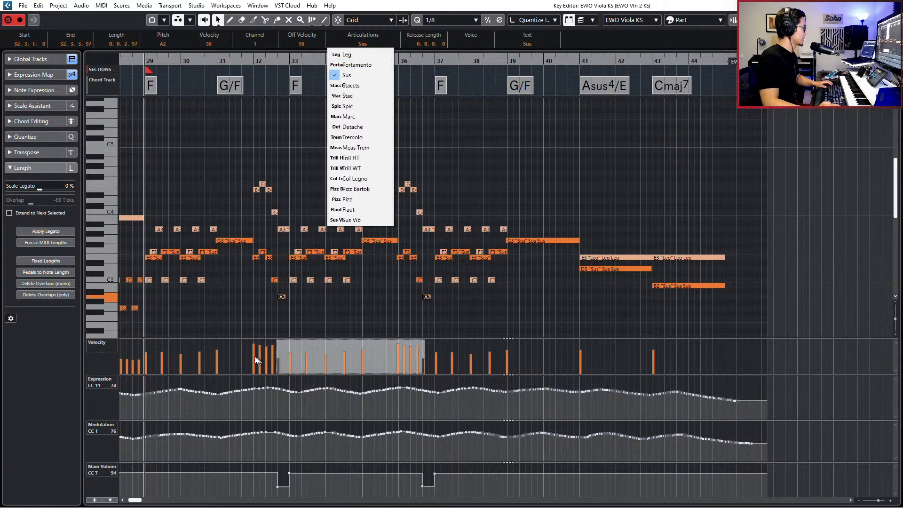
click(244, 298)
Raise the viola's main volume dips in bars 32 and 36 slightly and audition the result from bar 29
drag(277, 495, 422, 465)
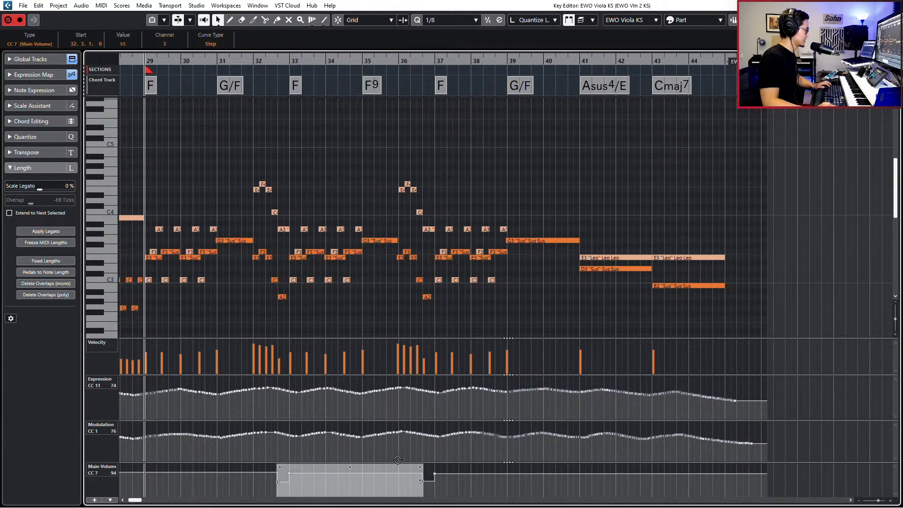
click(245, 479)
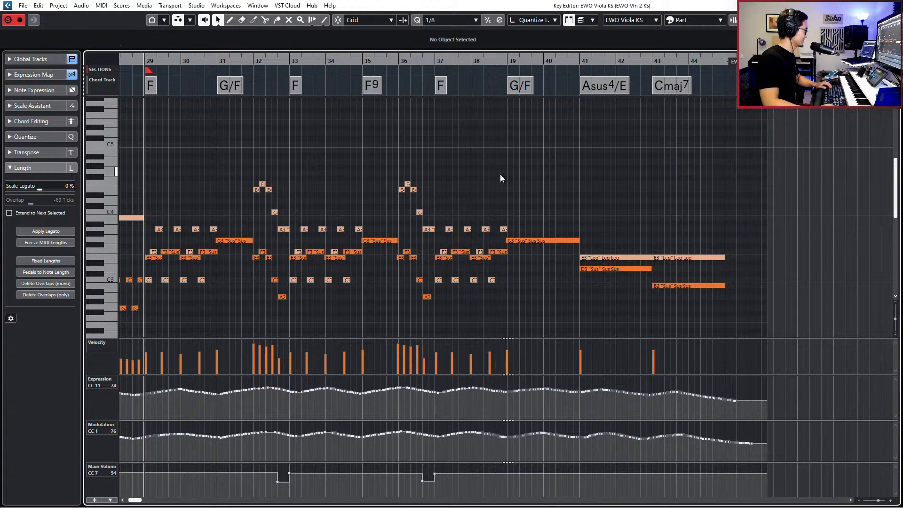
key(space)
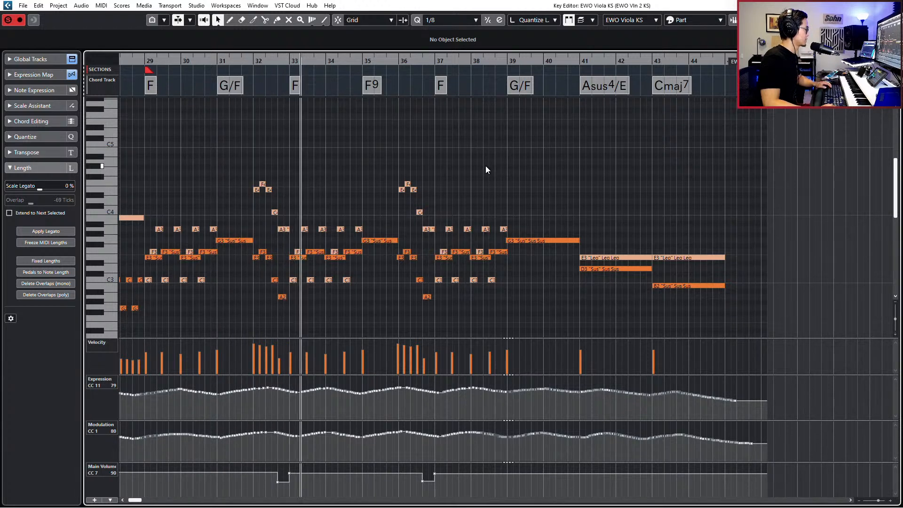
key(space)
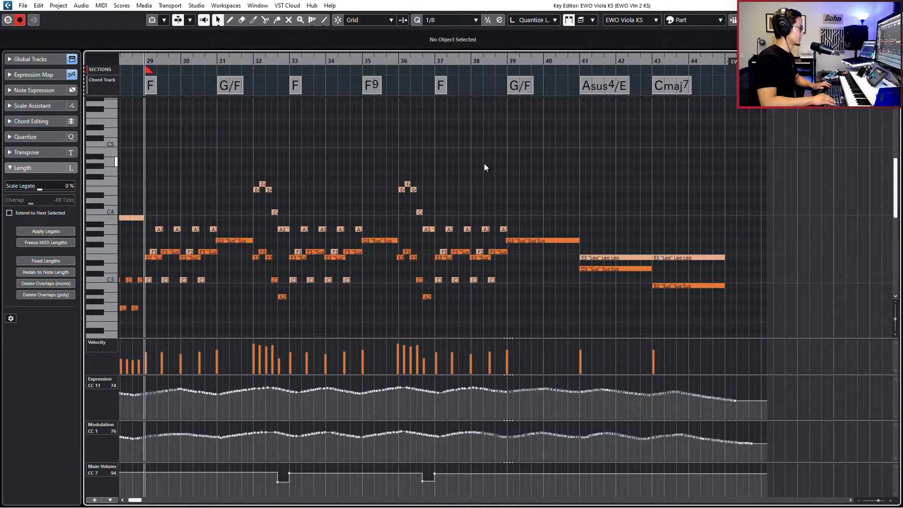
Make the second violin active and raise its main volume dip in bar 32 to about 69, then close the editor
key(Tab)
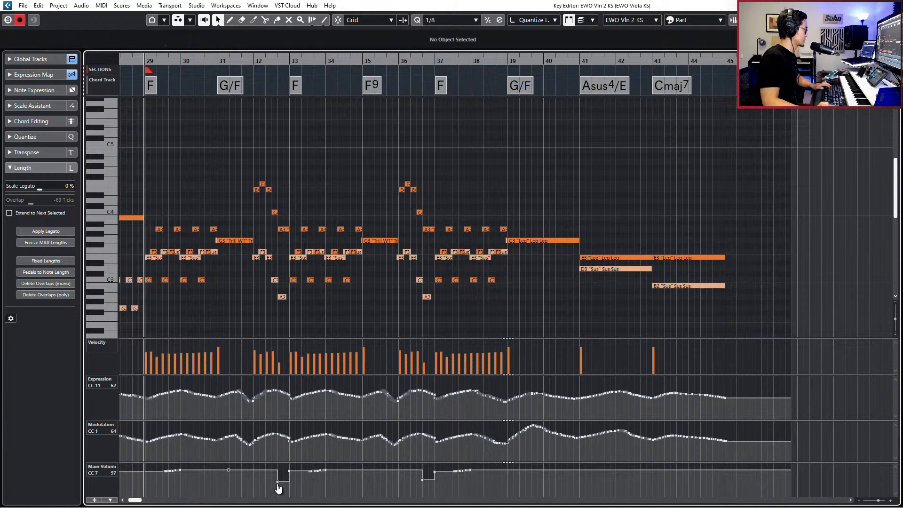
click(277, 482)
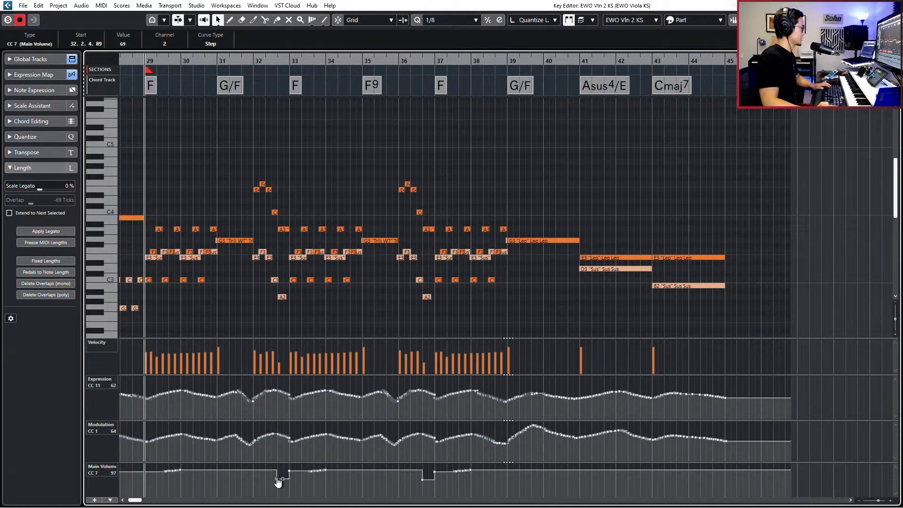
key(j)
drag(272, 479, 278, 477)
key(Return)
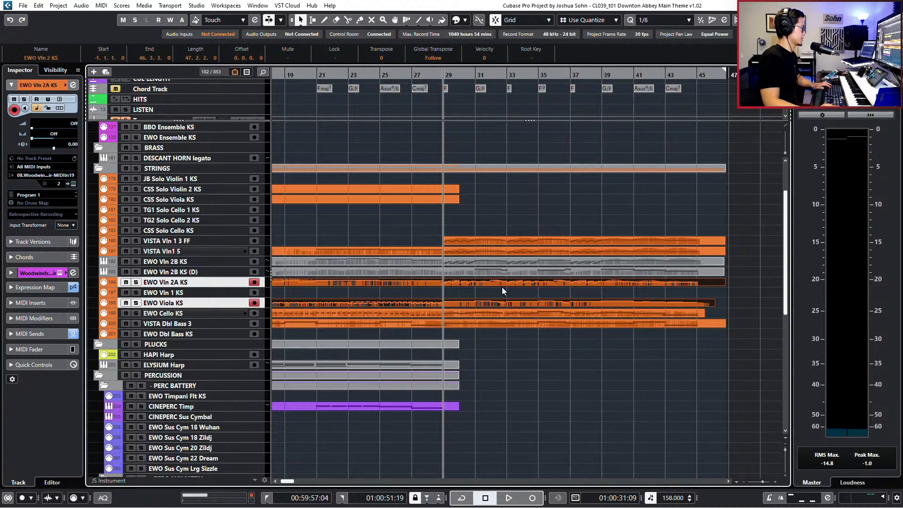
Extend the ELYSIUM Harp and CINEPERC Timp parts to the end of the arrangement in bar 46
scroll(507, 301, down, 3)
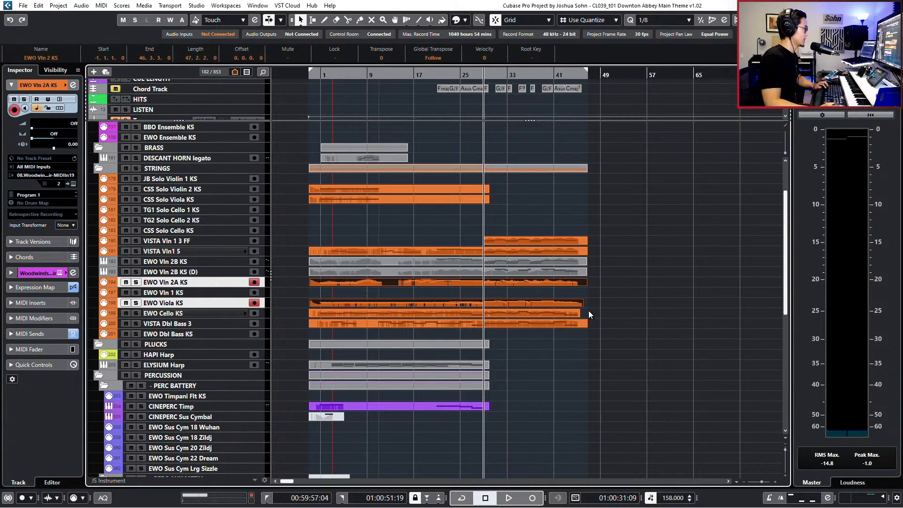
scroll(568, 357, down, 5)
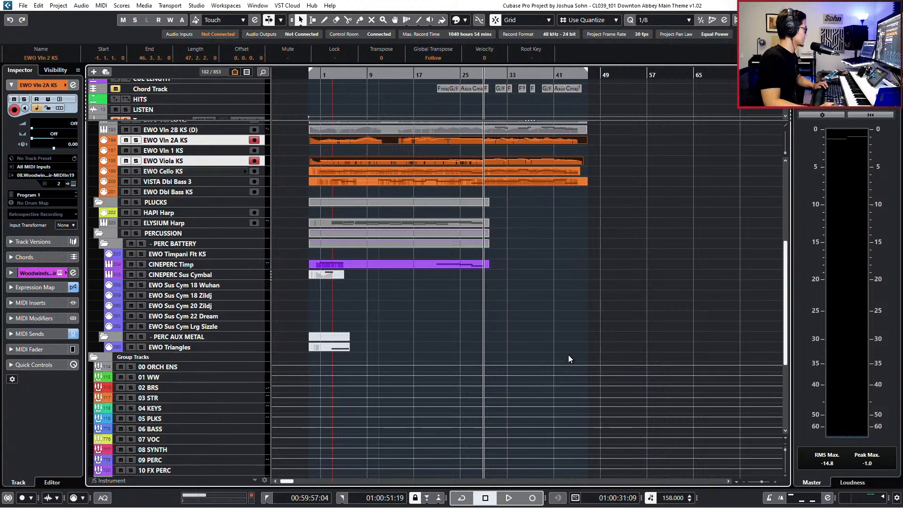
scroll(562, 350, up, 3)
scroll(478, 337, left, 4)
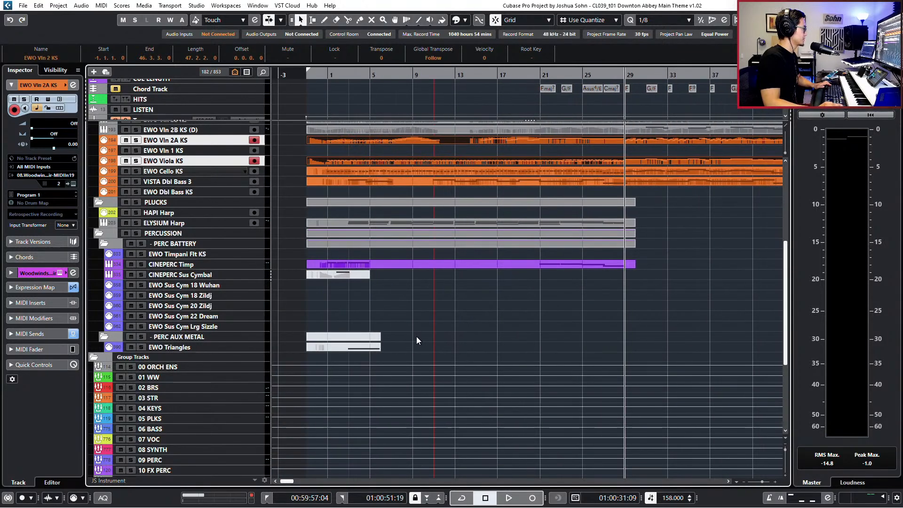
scroll(434, 314, right, 3)
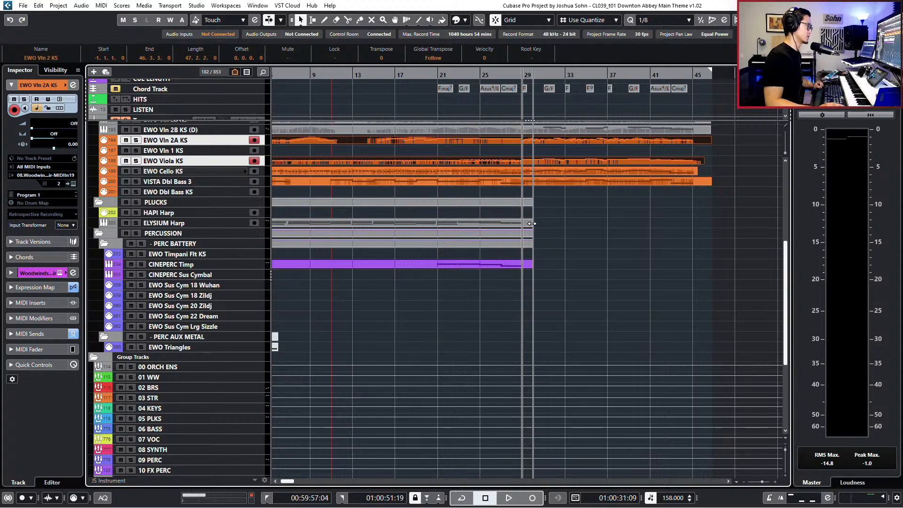
drag(531, 224, 709, 226)
drag(532, 265, 711, 268)
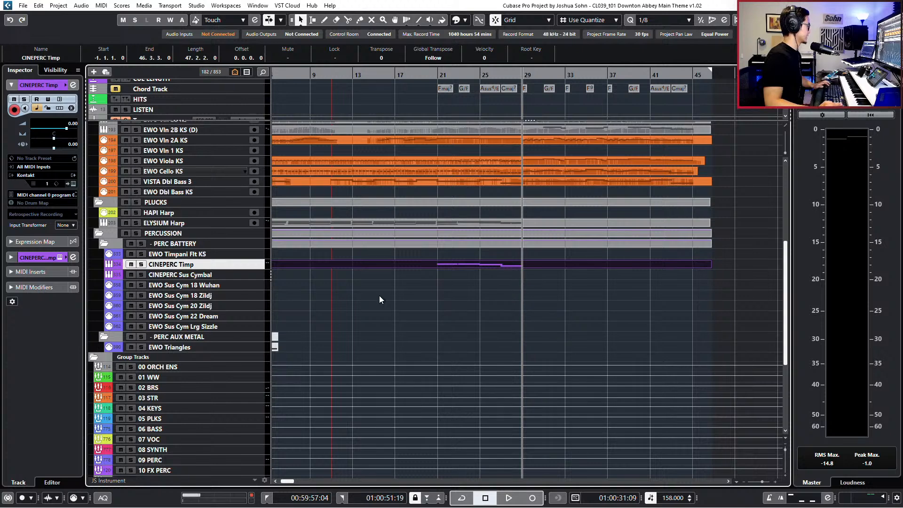
Move the EWO Triangles part to start at bar 25 and unmute it
scroll(379, 294, down, 1)
scroll(344, 356, left, 2)
drag(391, 348, 414, 349)
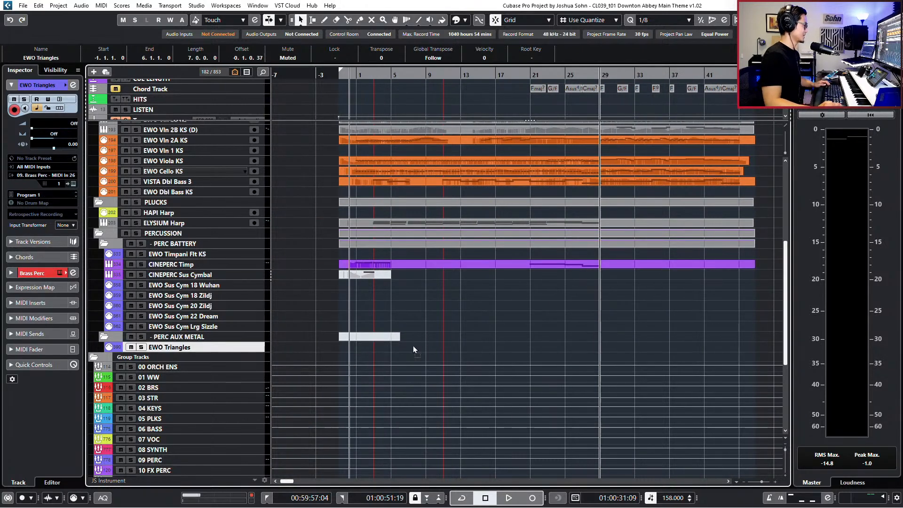
drag(566, 352, 603, 345)
key(shift+u)
scroll(607, 349, up, 4)
scroll(605, 348, right, 4)
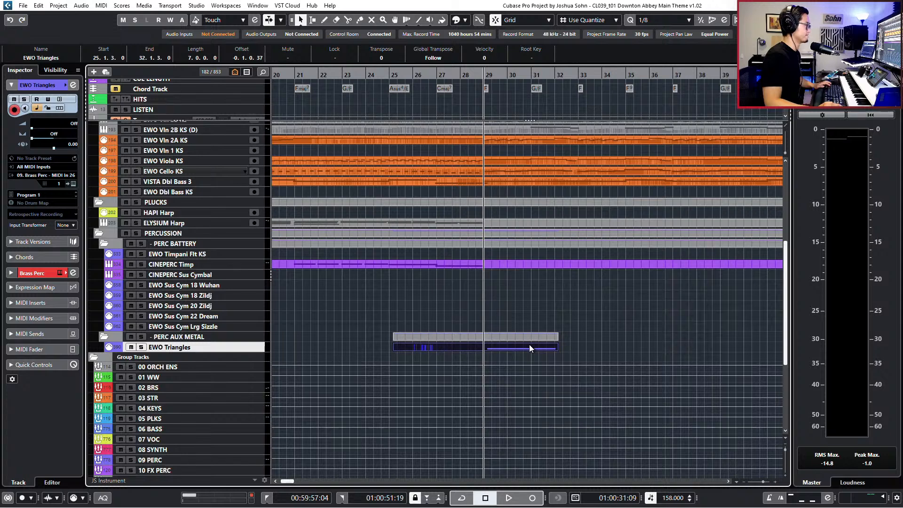
mouse_move(529, 348)
mouse_down()
mouse_move(573, 348)
mouse_move(544, 347)
mouse_up()
drag(523, 346, 524, 345)
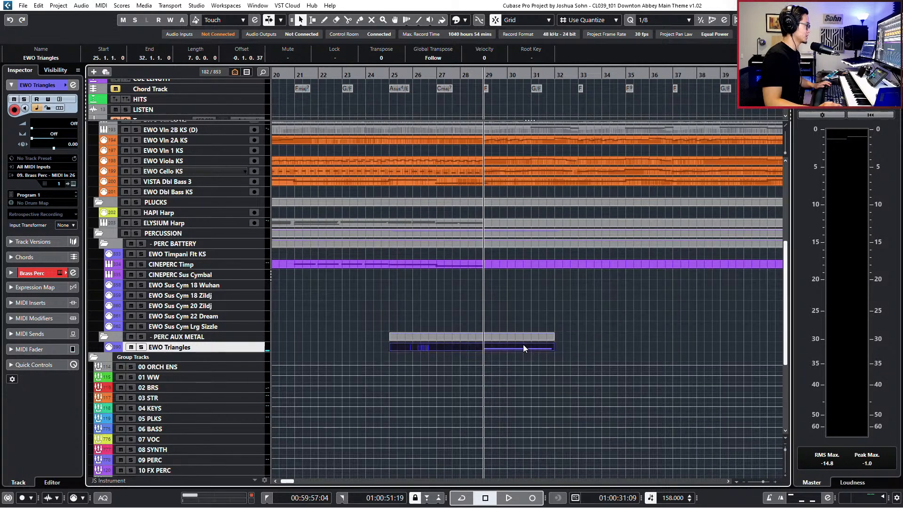
Audition the triangles soloed, and play them with the full arrangement
key(space)
key(s)
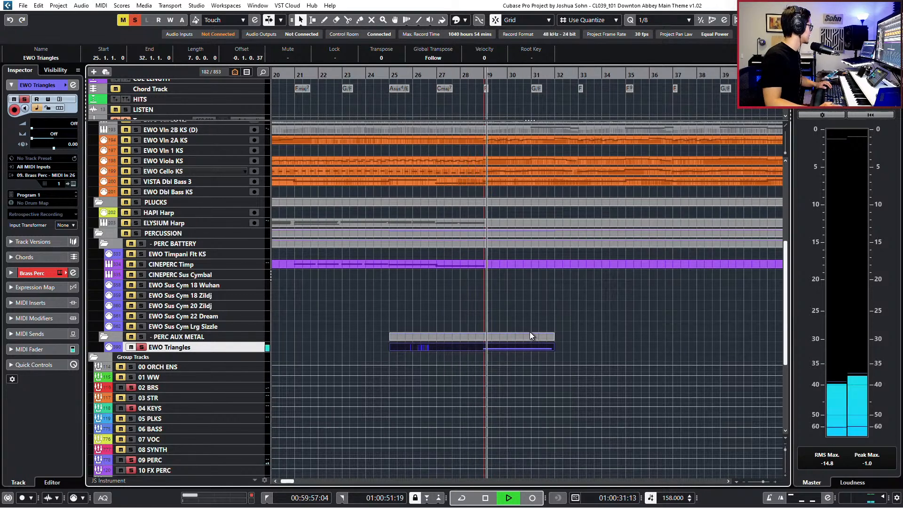
key(space)
key(s)
key(space)
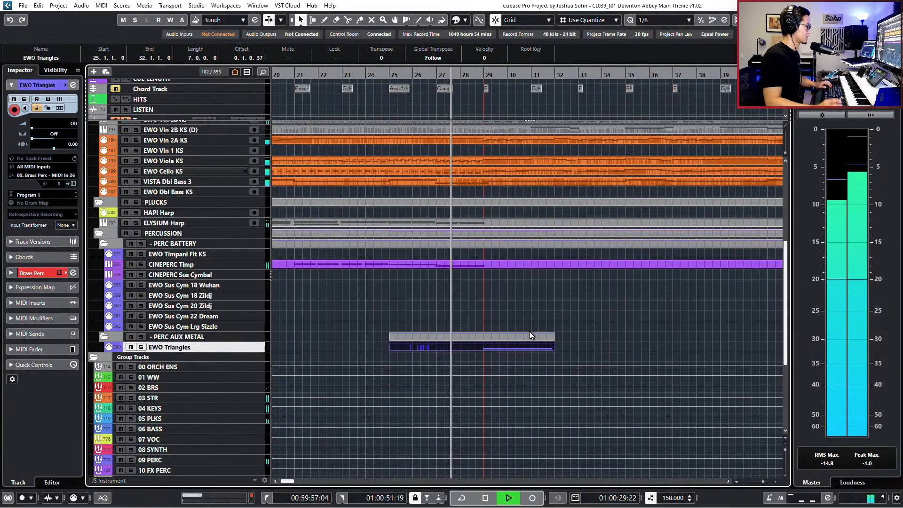
Extend the end of the EWO Triangles part to bar 47
scroll(554, 348, down, 1)
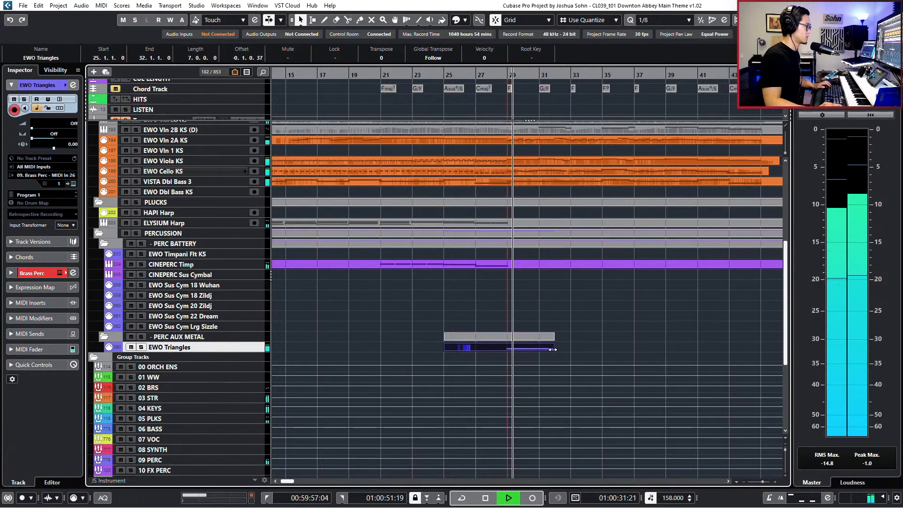
scroll(553, 349, down, 1)
drag(552, 348, 679, 348)
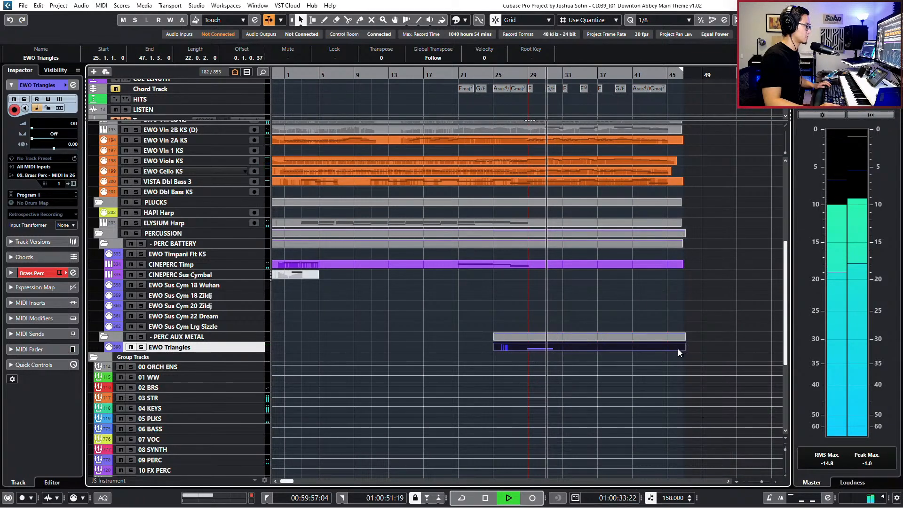
Open the triangles part and move its sustained C4 note to bar 31, trimming it to a length of two bars
double_click(678, 349)
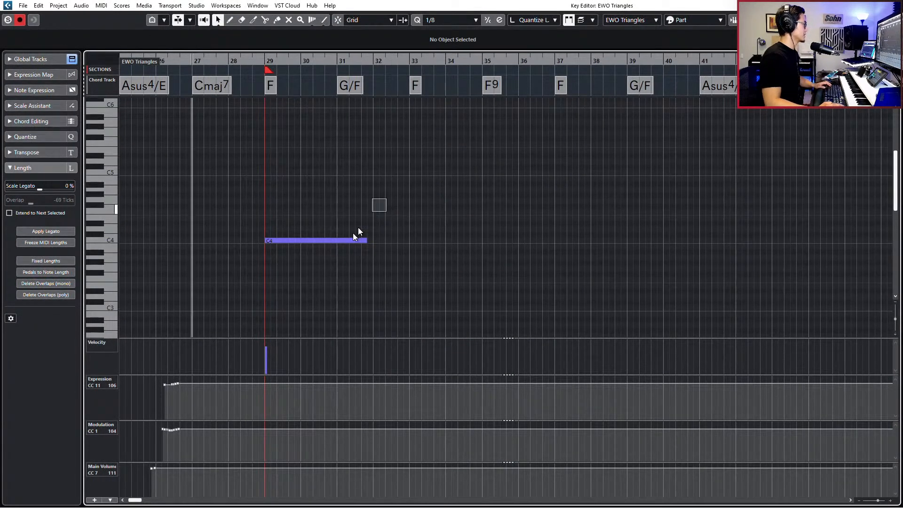
click(355, 238)
key(alt+Right)
key(alt+Right)
key(alt+Right)
key(alt+Right)
key(alt+Right)
key(alt+Right)
key(alt+Right)
key(alt+Right)
key(alt+Right)
key(alt+Right)
key(alt+Right)
key(alt+Right)
key(alt+Right)
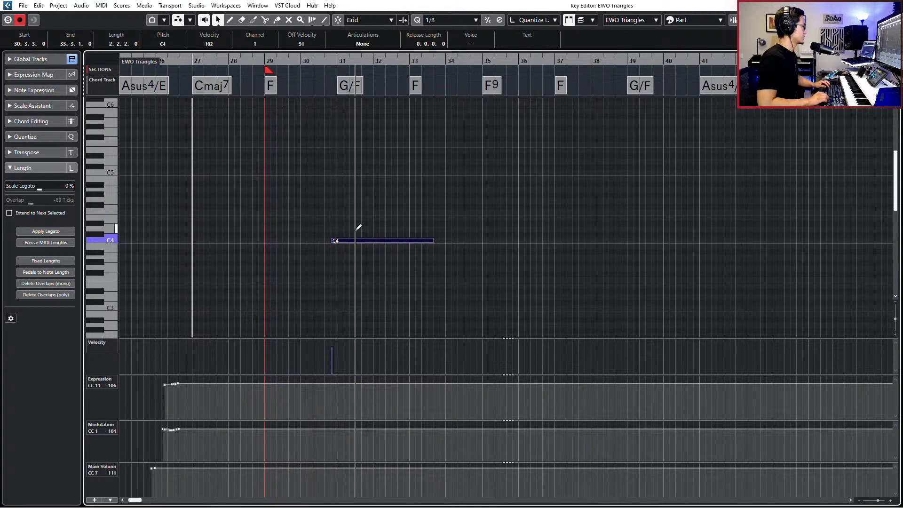
key(alt+Right)
key(alt+Right)
key(alt+Right)
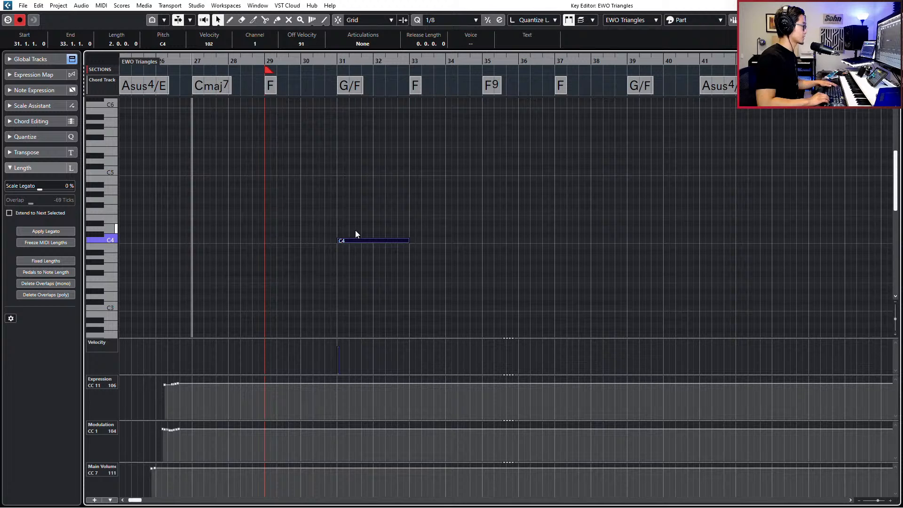
Set the grid to 1/1 and duplicate the two-bar C4 triangle note to bars 35 and 39
key(alt+1)
key(ctrl+d)
key(alt+Right)
key(alt+Right)
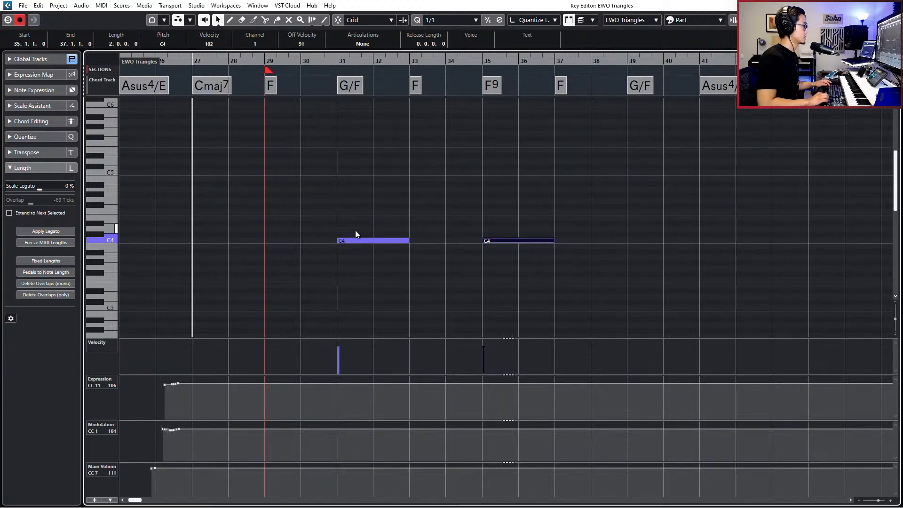
key(ctrl+d)
key(alt+Right)
key(alt+Right)
key(alt+Right)
key(alt+Left)
key(alt+Left)
key(alt+Right)
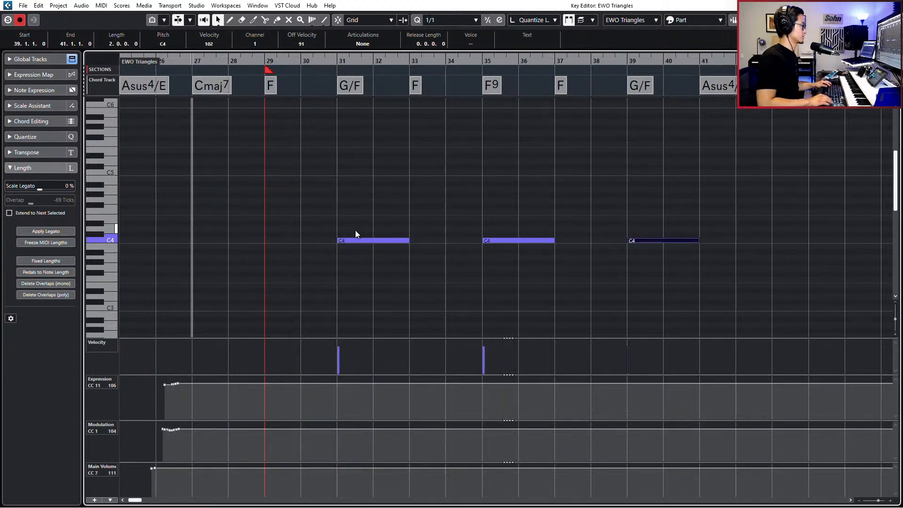
Close the note editor and audition the triangle hits in the full arrangement up to its closing bars
key(space)
key(Return)
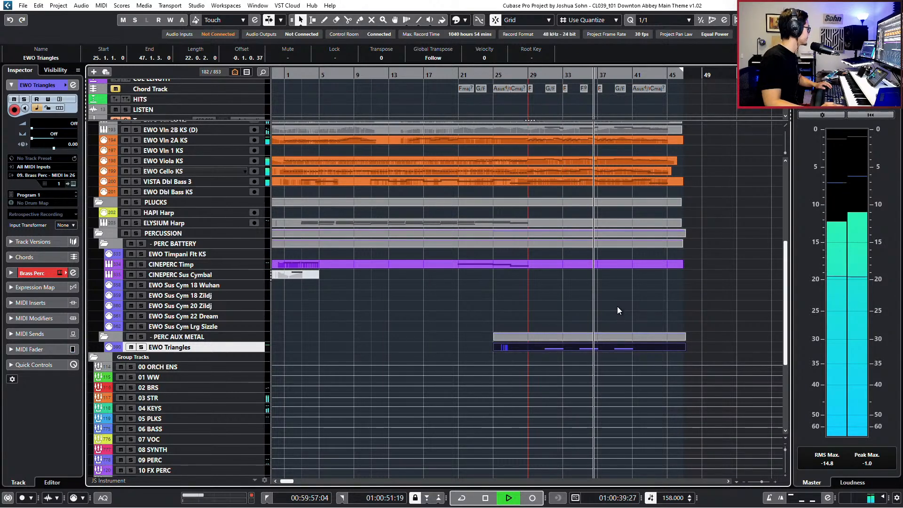
scroll(632, 322, down, 1)
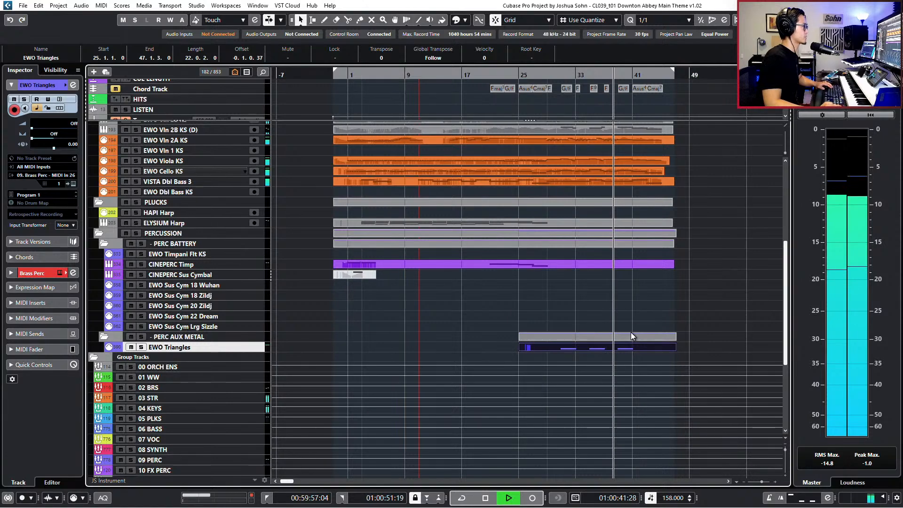
scroll(644, 316, up, 2)
scroll(664, 303, down, 3)
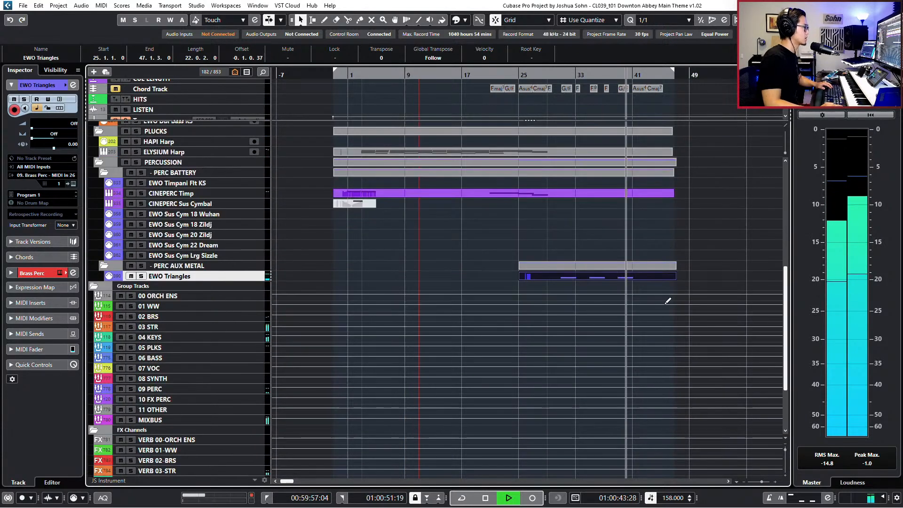
scroll(661, 300, up, 2)
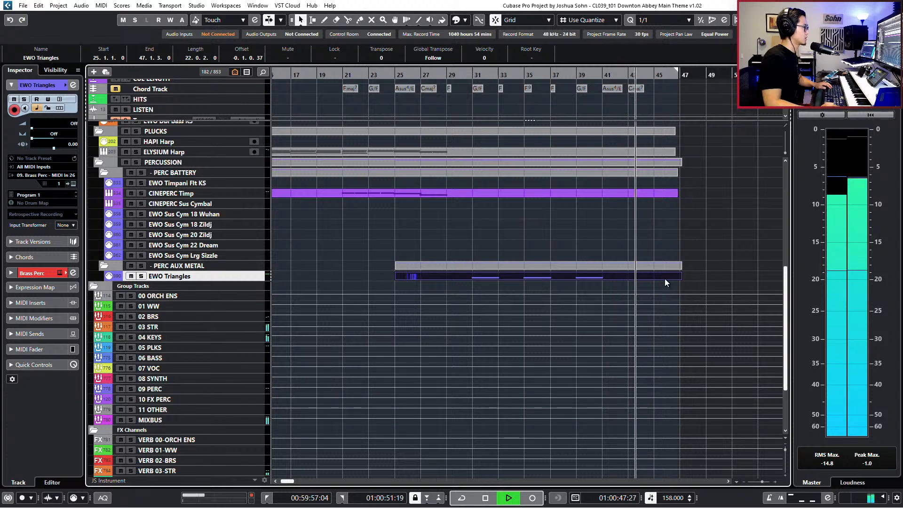
Duplicate the bar 39 triangle note to bars 41 and 43, play the passage and close the editor
double_click(608, 276)
click(630, 240)
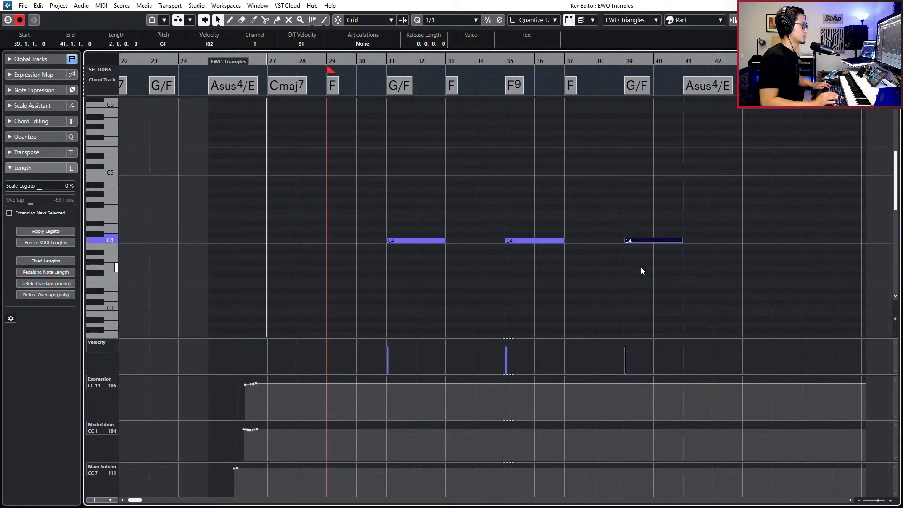
key(ctrl+d)
key(ctrl+d)
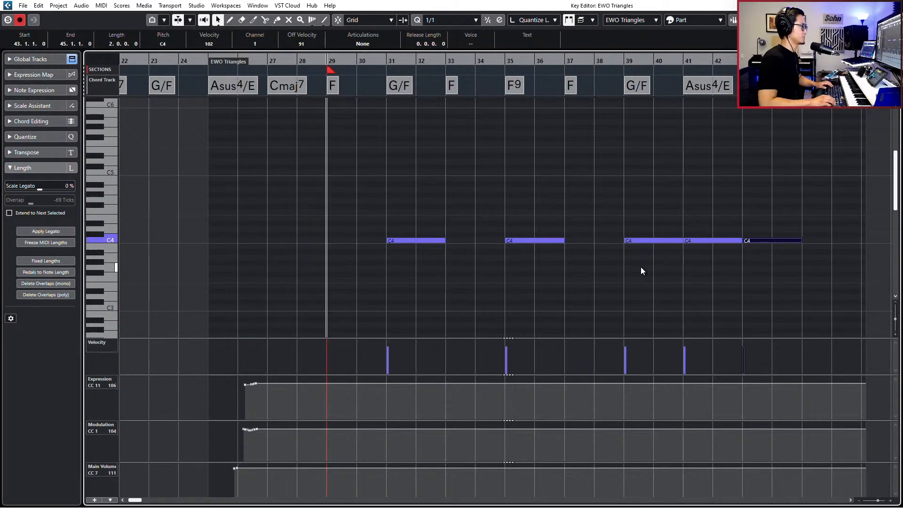
key(space)
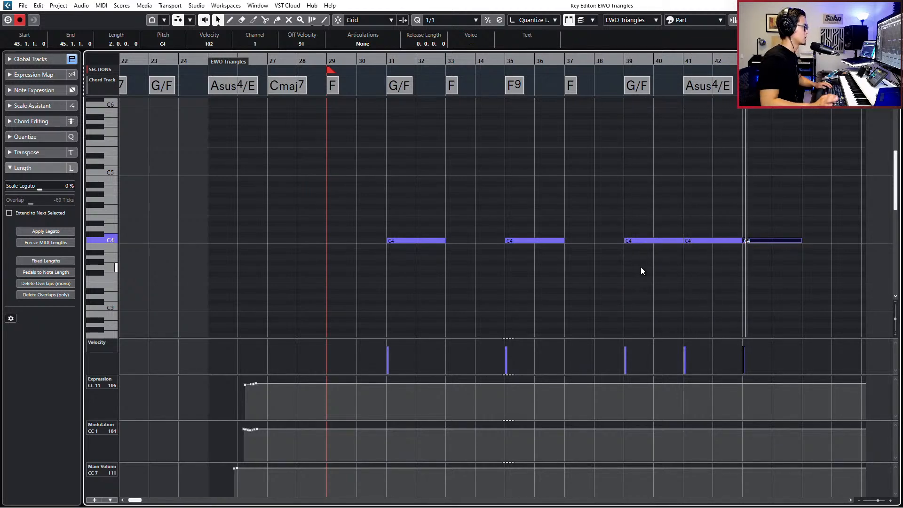
key(space)
key(Return)
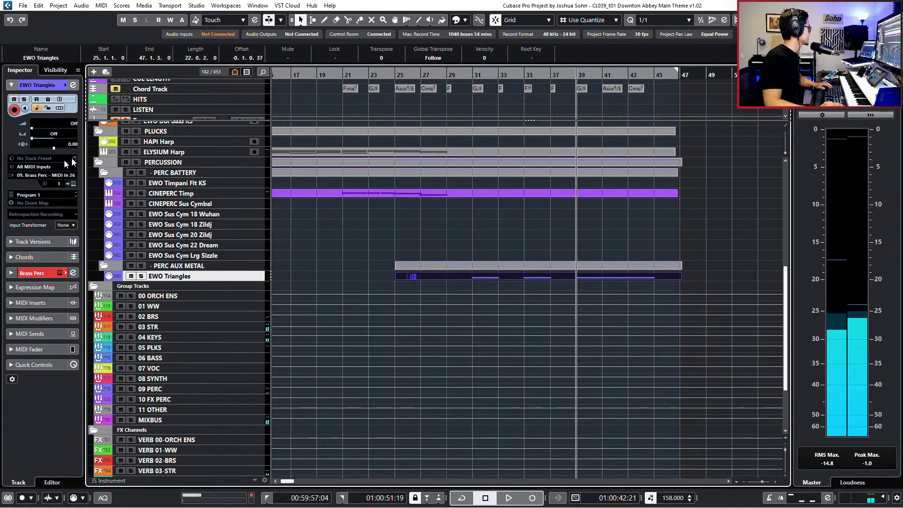
Set the EWO Triangles track delay to 50 and rewind the playback position to an earlier bar
double_click(72, 143)
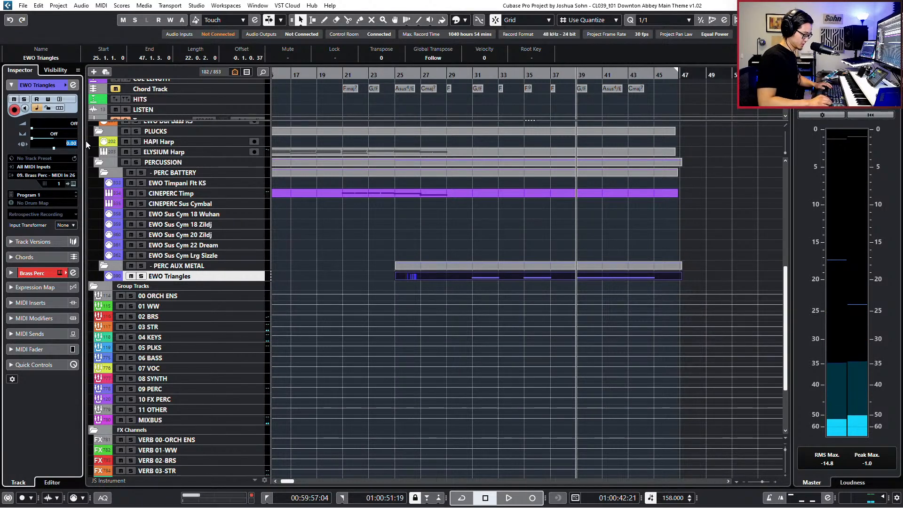
text(50)
key(Return)
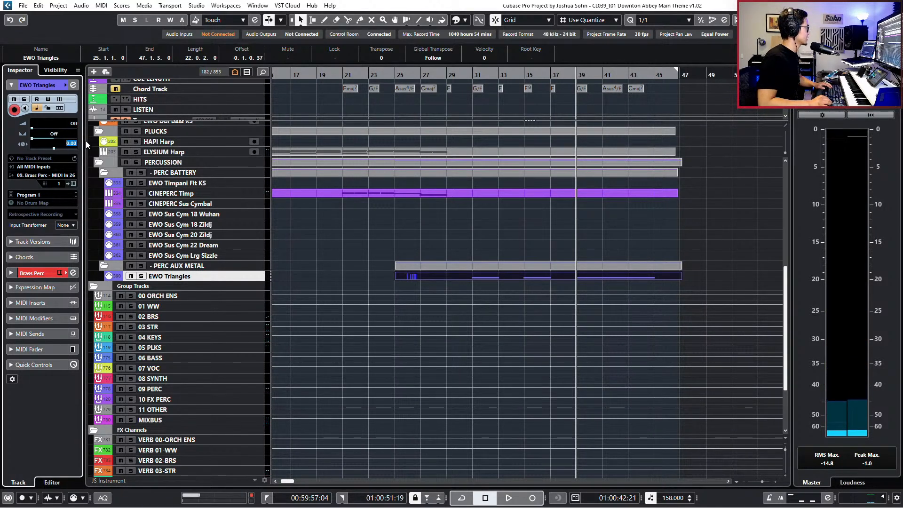
key(KP_Subtract)
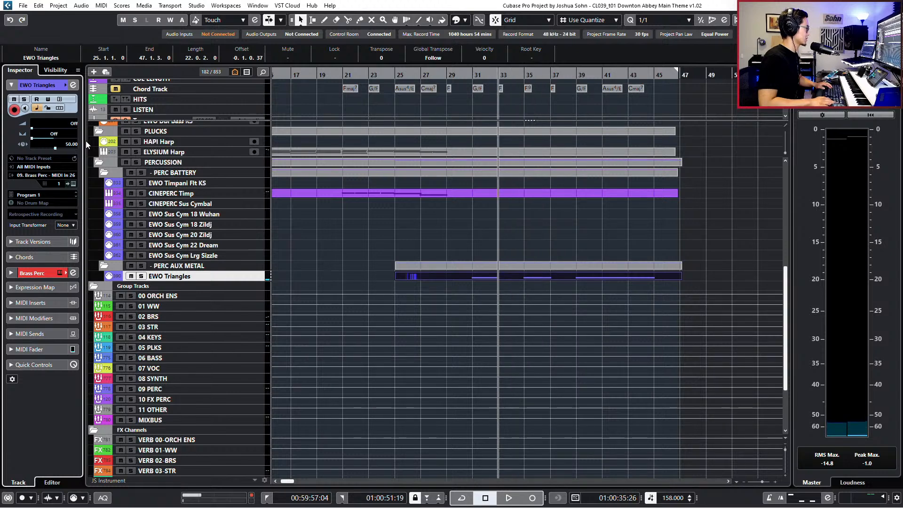
Audition the triangle timing, try an EWO Triangles track delay of 80 and play the passage again
key(space)
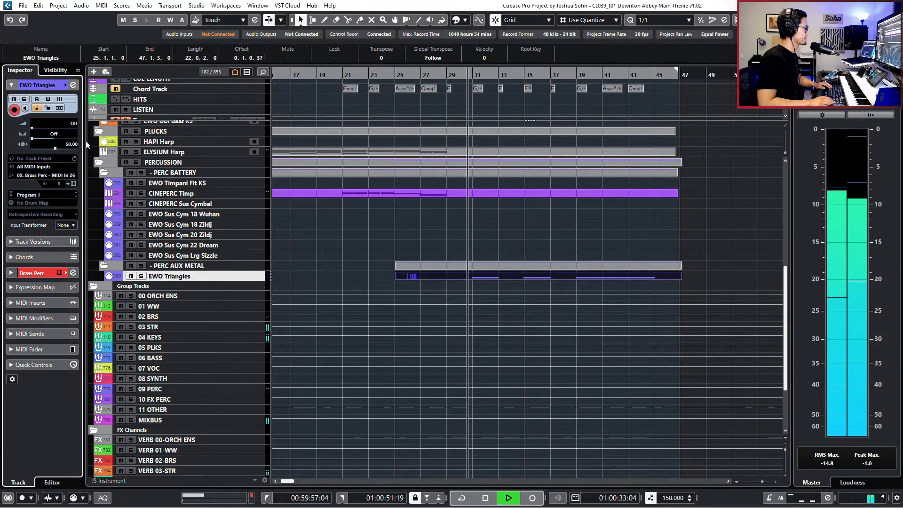
key(space)
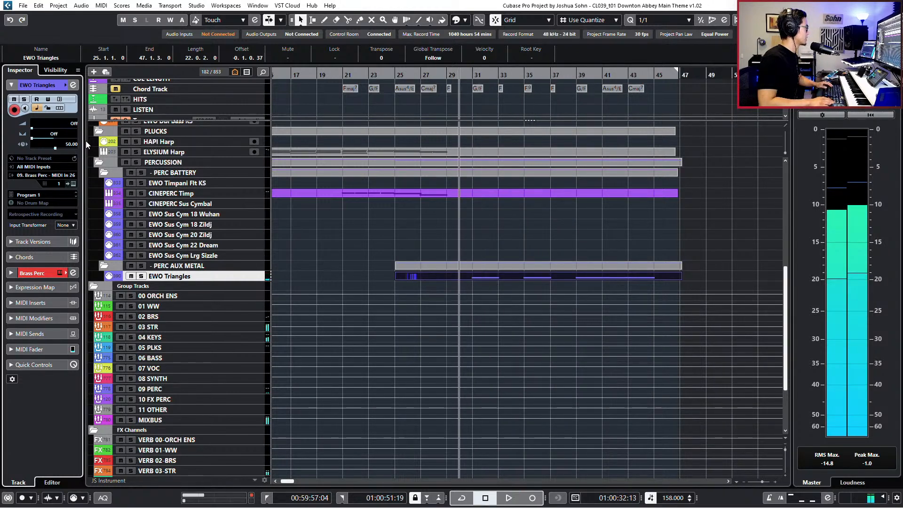
double_click(69, 145)
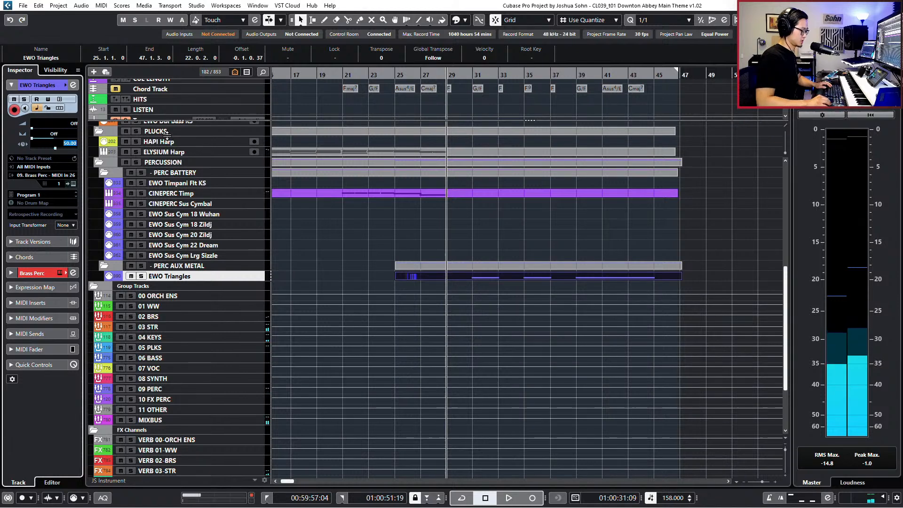
text(80)
key(Return)
key(space)
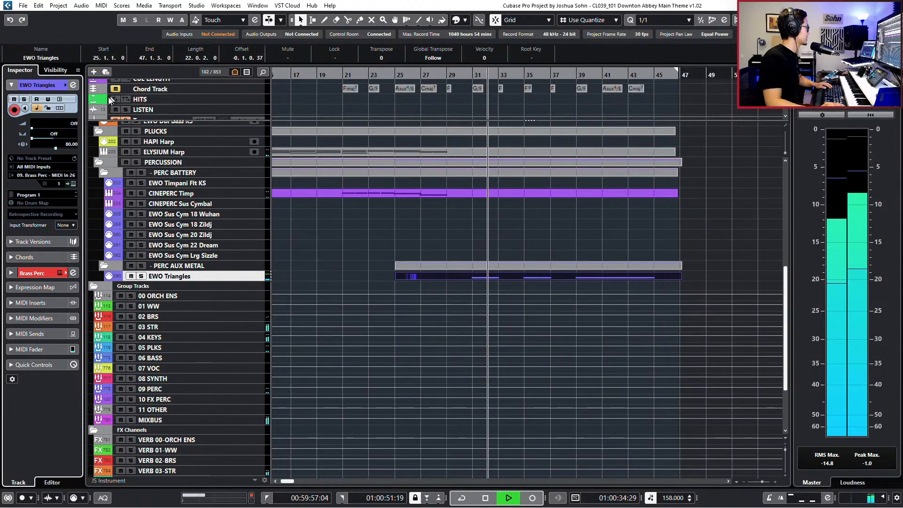
key(space)
Set the EWO Triangles track delay to 60
double_click(72, 145)
text(60)
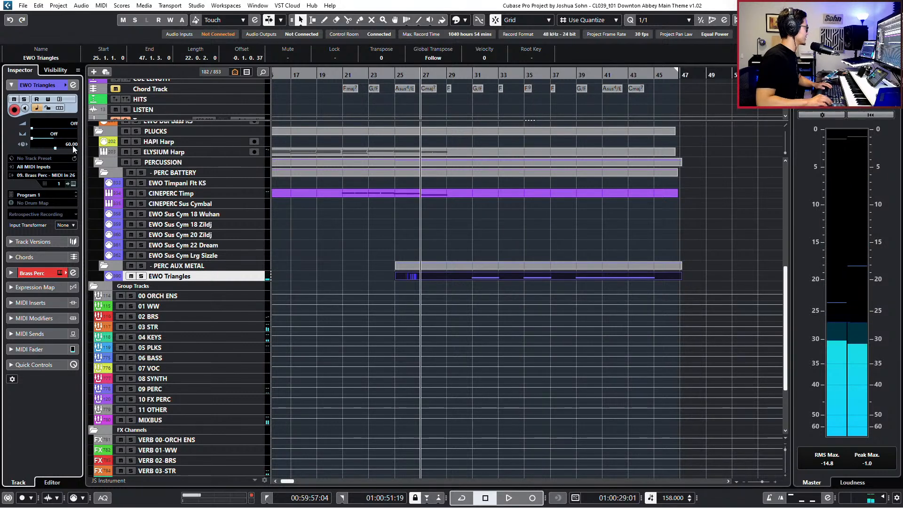
key(Return)
Lower the EWO Triangles part's Main Volume (CC 7) and Expression (CC 11) curves to 98 and play the passage
double_click(512, 276)
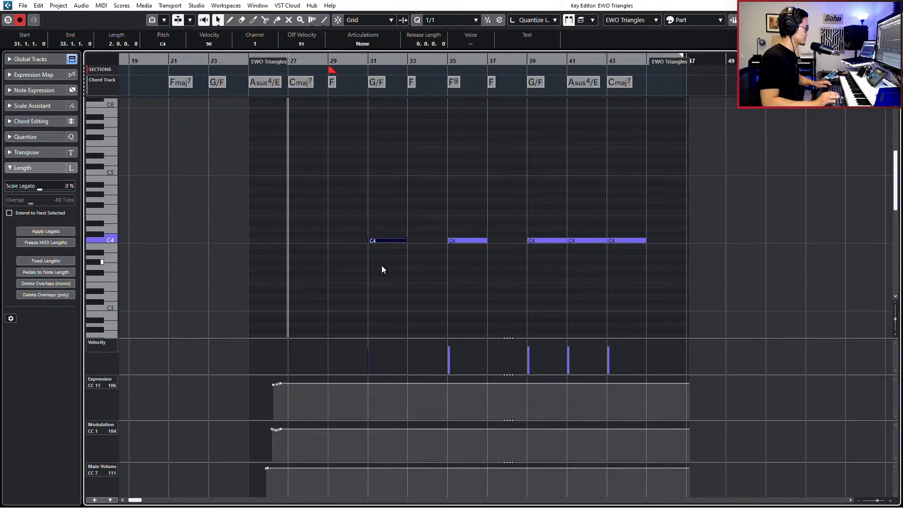
drag(348, 235, 658, 297)
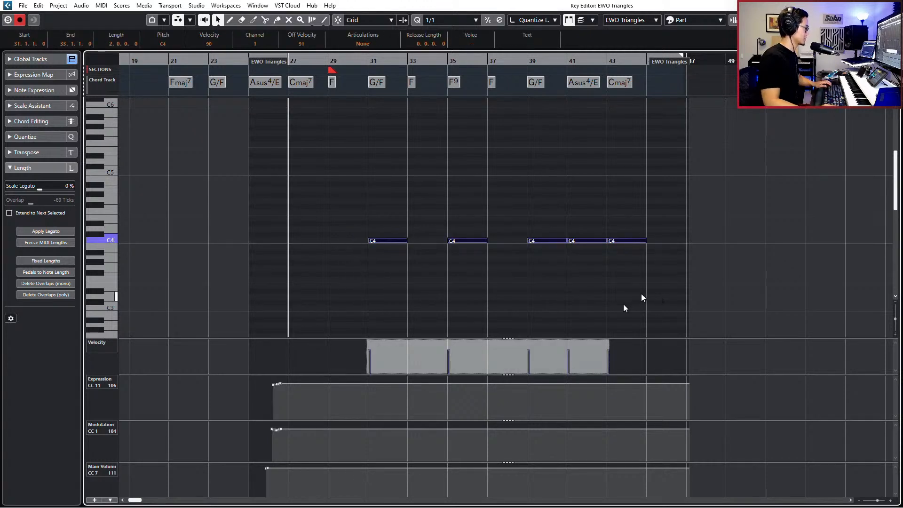
click(306, 390)
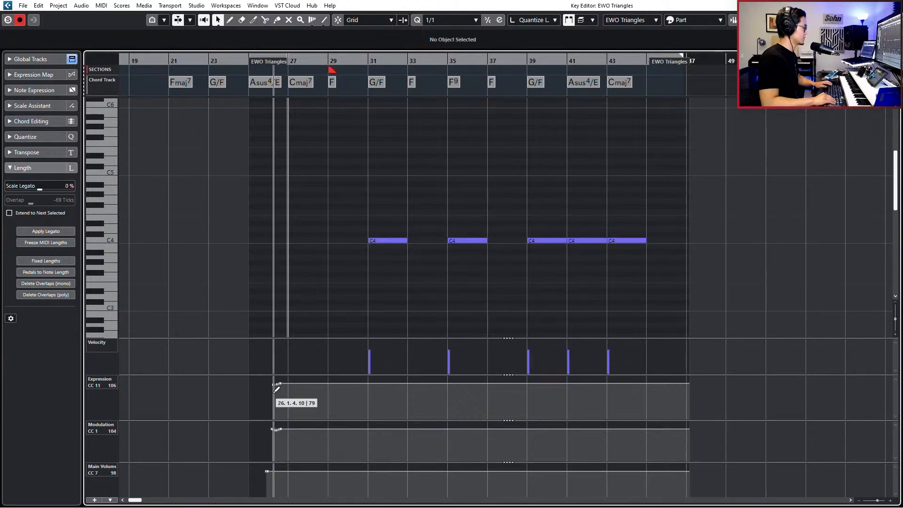
drag(275, 391, 273, 393)
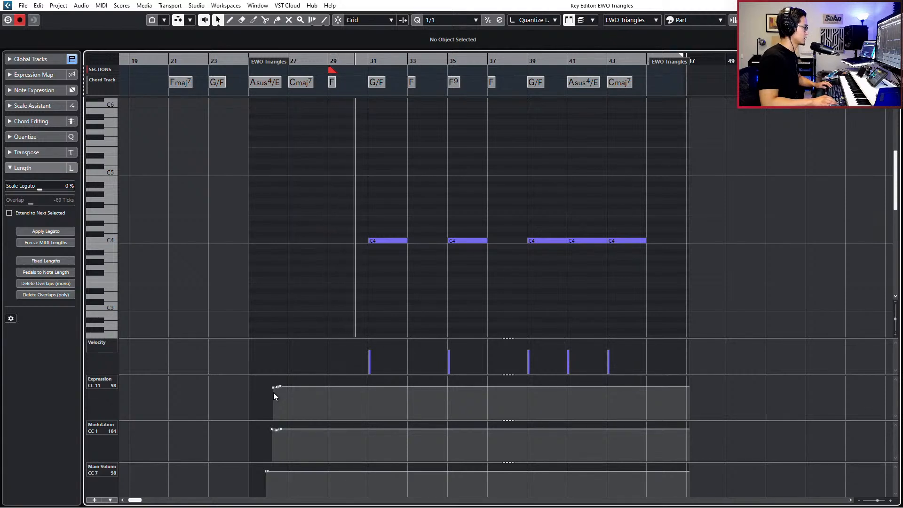
key(space)
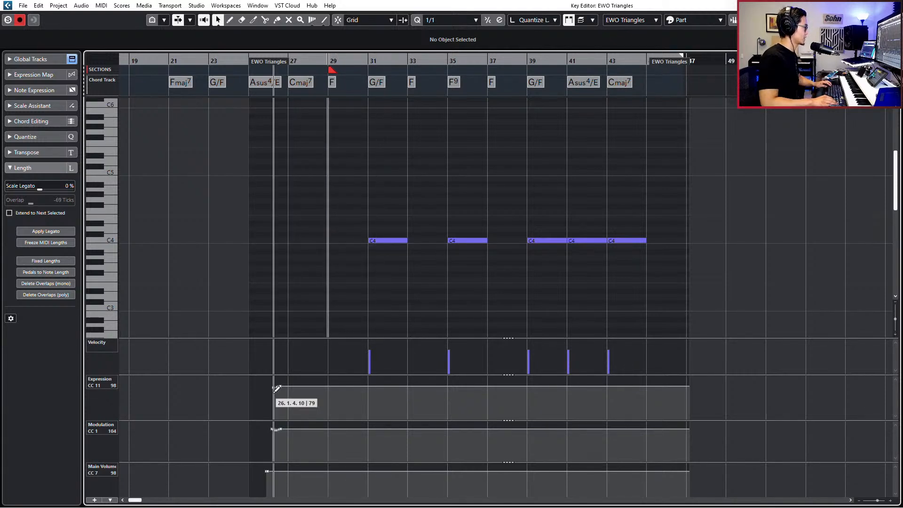
Raise the velocities of all C4 triangle notes together, bringing the bar 31 note to 106, audition them and close the editor
drag(363, 237, 696, 280)
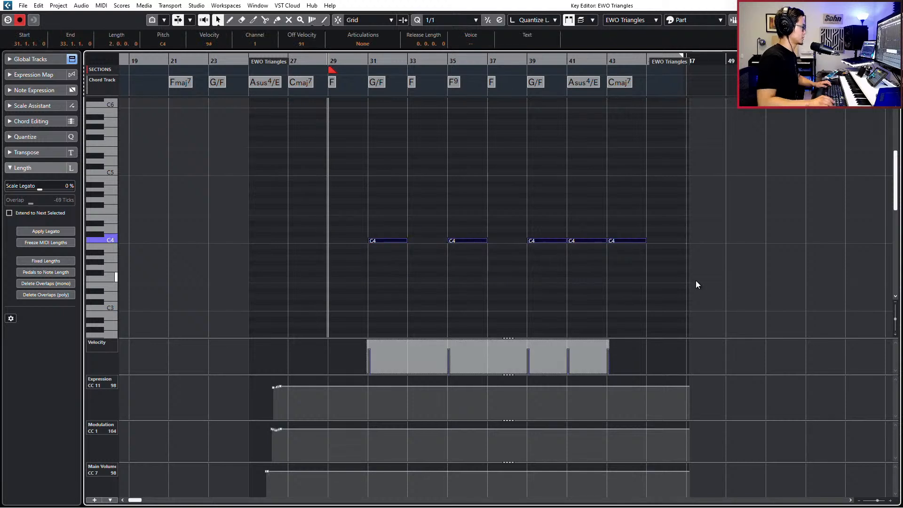
key(space)
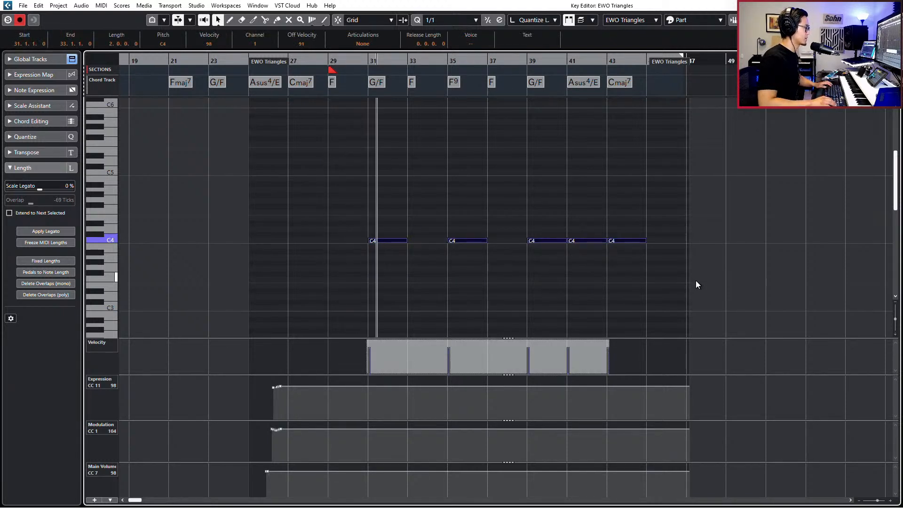
key(space)
key(space)
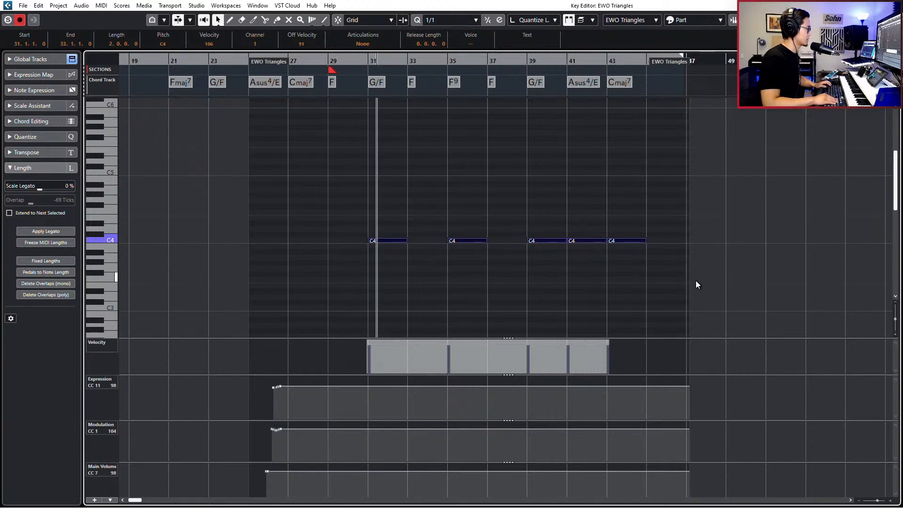
key(space)
key(Return)
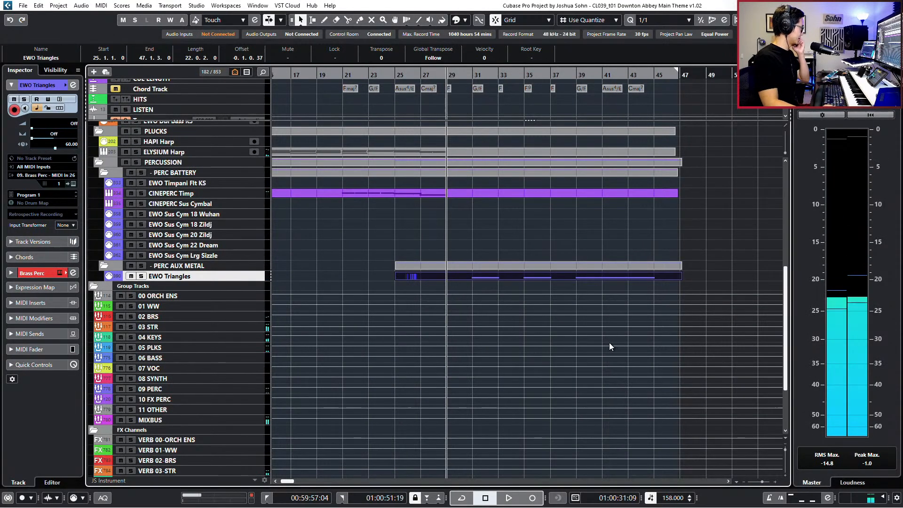
Duplicate the ELYSIUM Harp track and delete all notes from the copy's part
scroll(650, 312, up, 2)
key(KP_Subtract)
key(KP_Subtract)
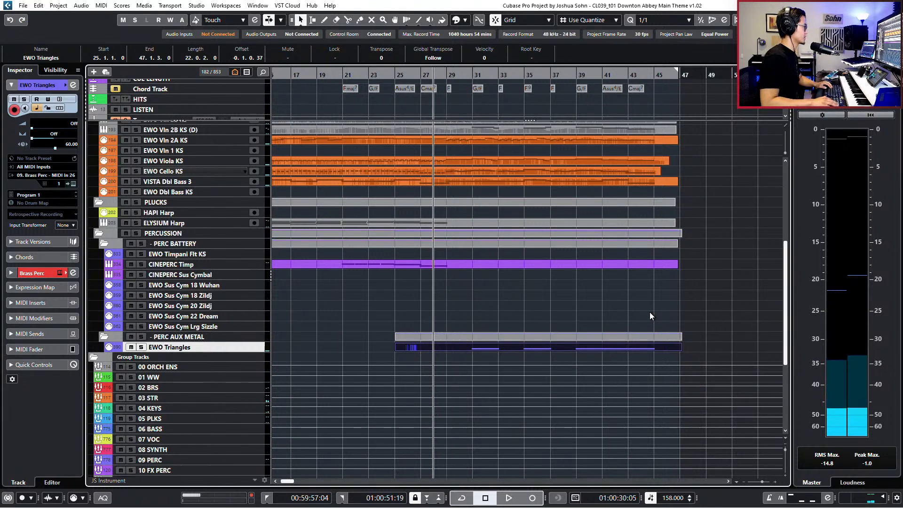
scroll(588, 286, left, 1)
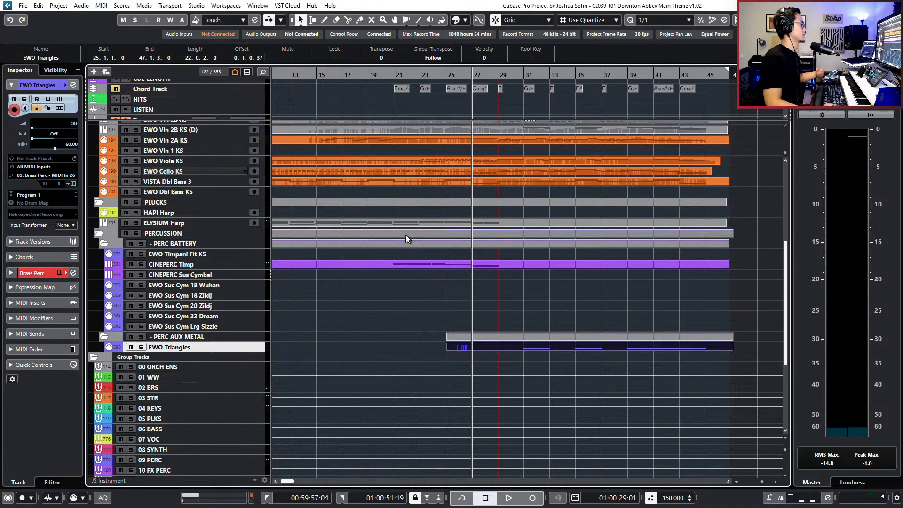
click(413, 224)
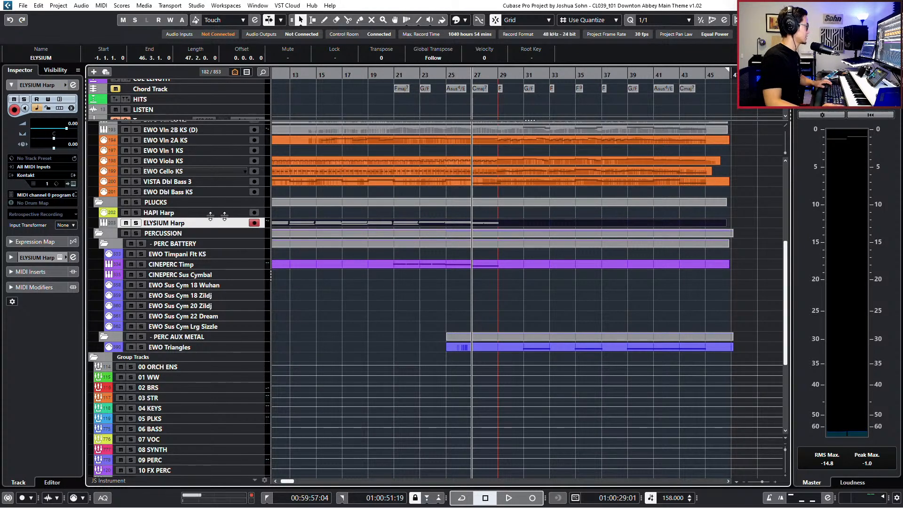
double_click(412, 226)
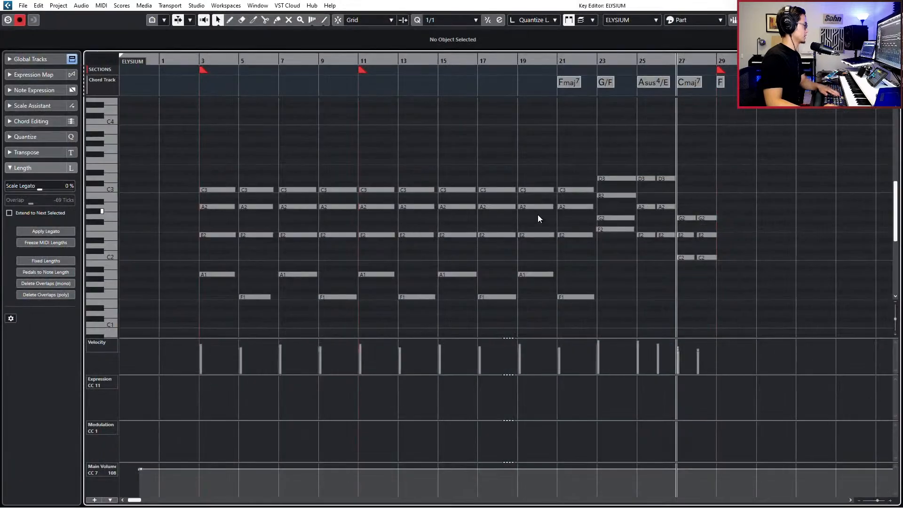
key(ctrl+a)
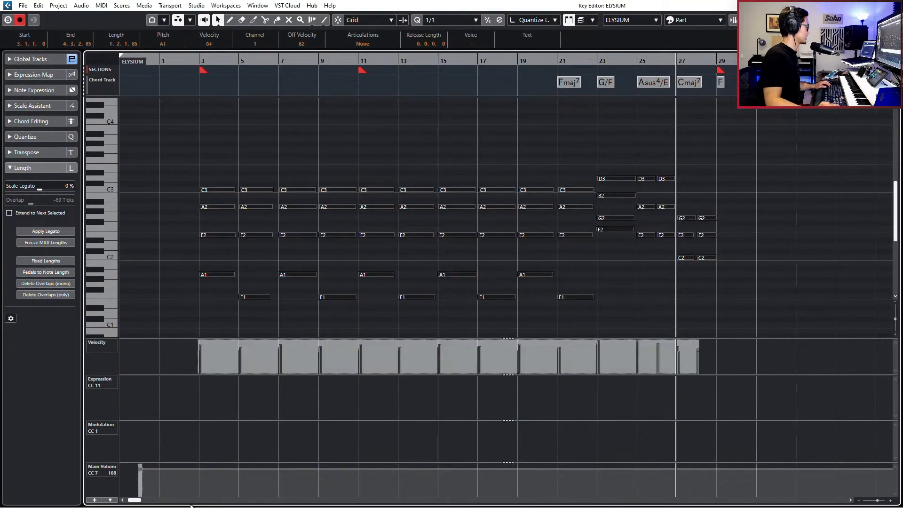
scroll(191, 489, left, 3)
key(Delete)
scroll(537, 297, right, 8)
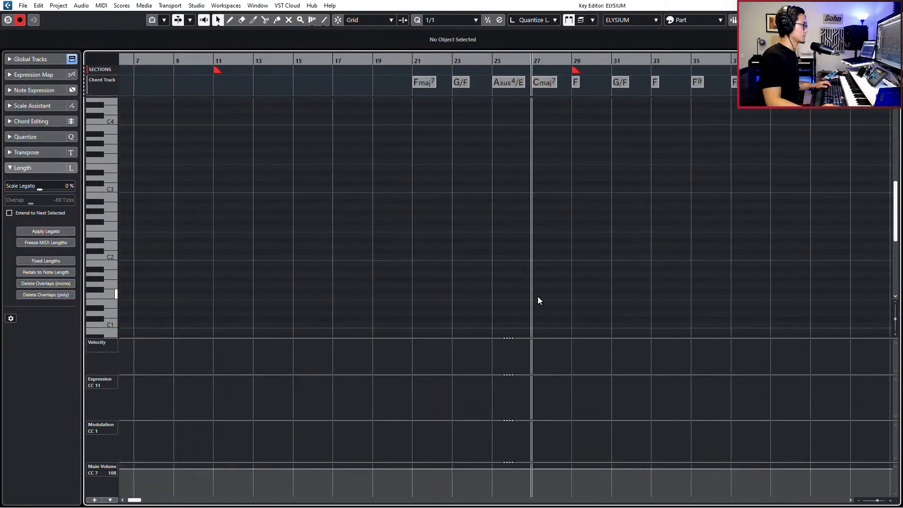
key(Escape)
Enable the pedal system in the duplicated Elysium Harp instrument and choose the F Major pedal preset
key(e)
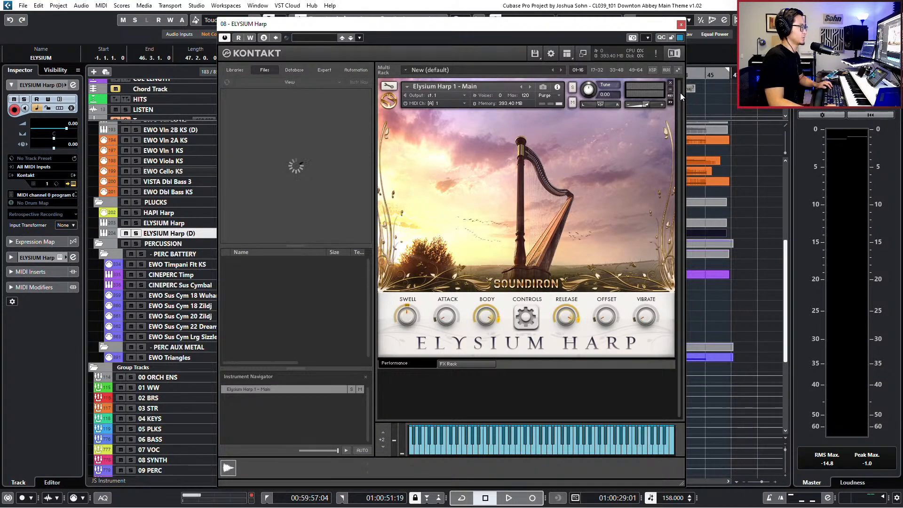
click(523, 313)
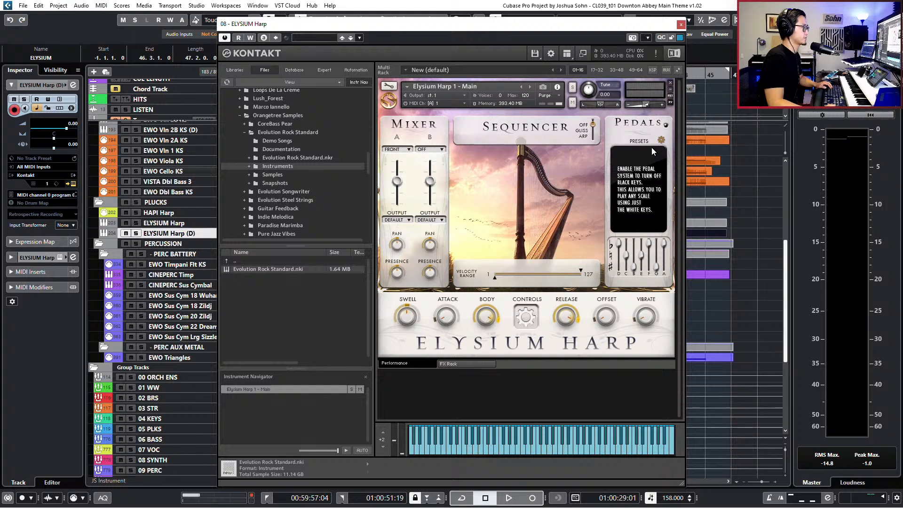
click(665, 125)
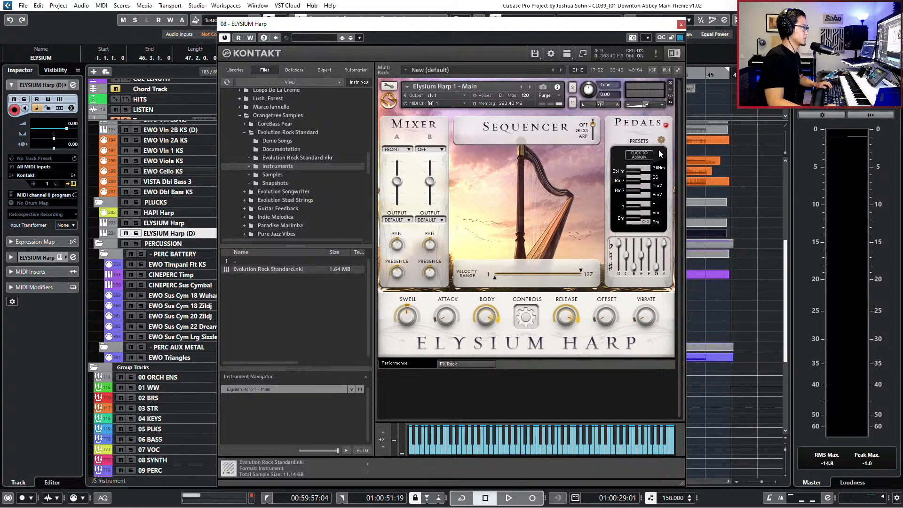
click(661, 140)
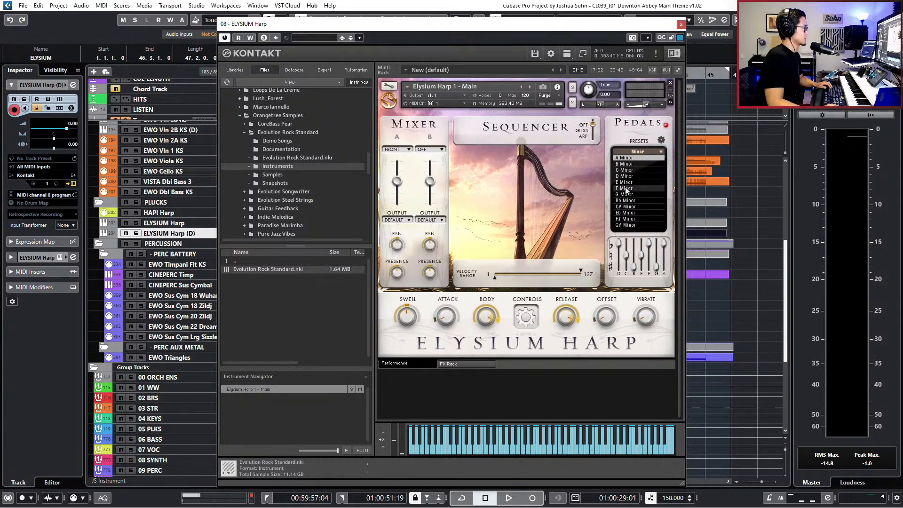
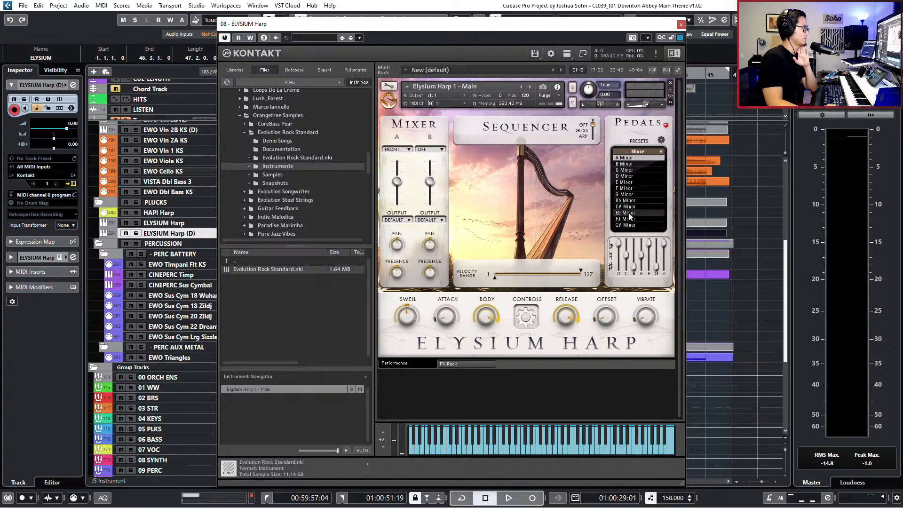
click(640, 150)
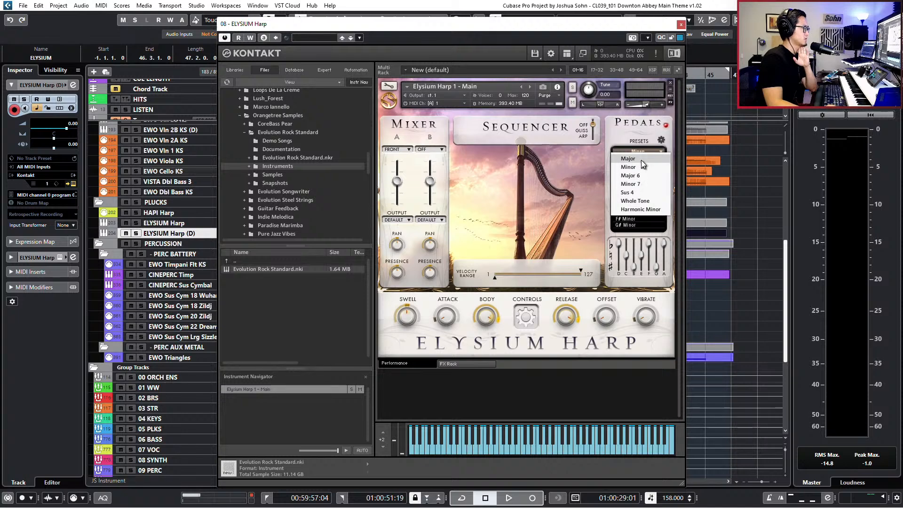
click(641, 159)
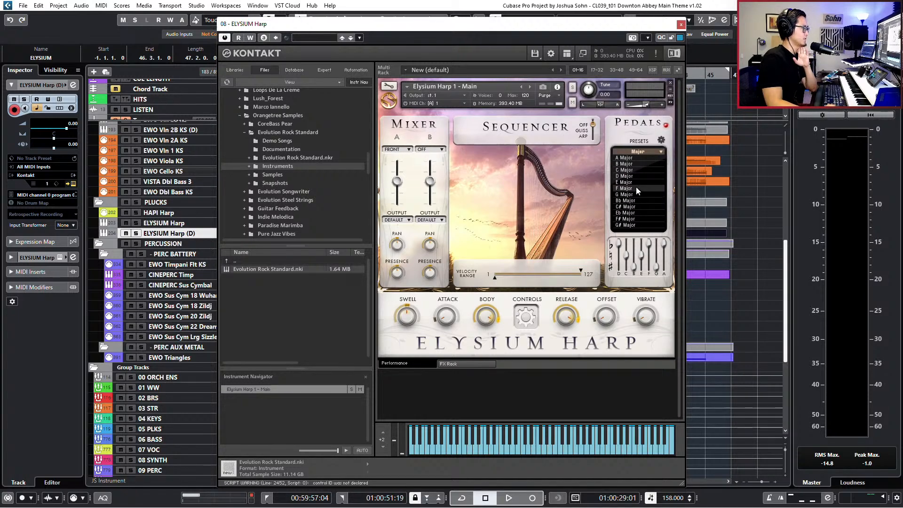
click(636, 188)
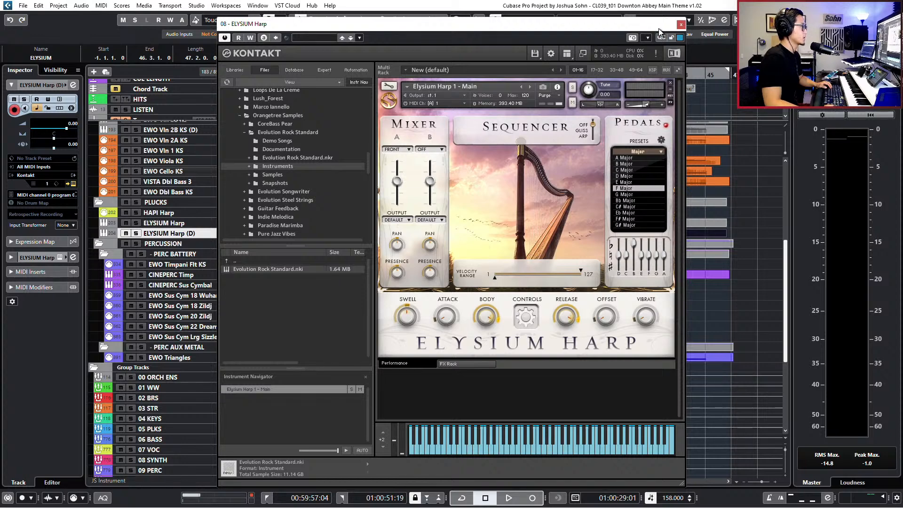
Try the harp's Gliss sequencer mode, switch the sequencer back off and close the instrument
click(593, 130)
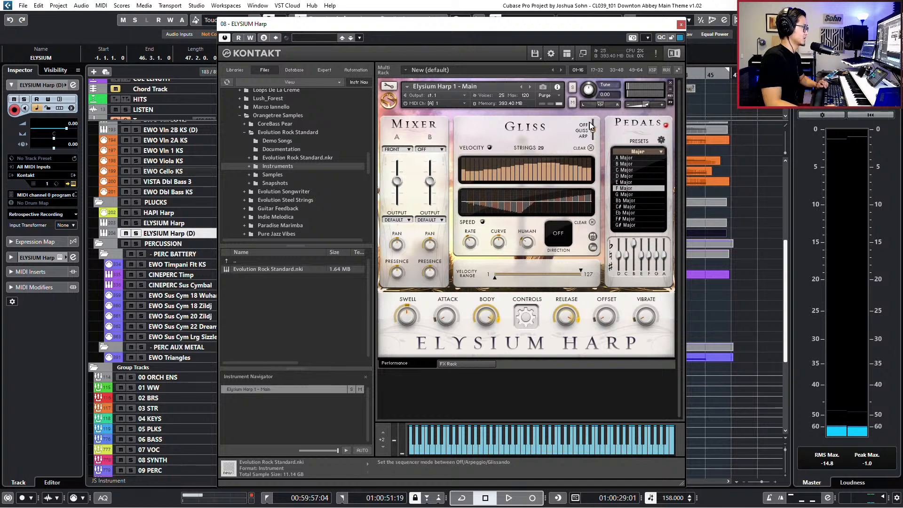
click(593, 126)
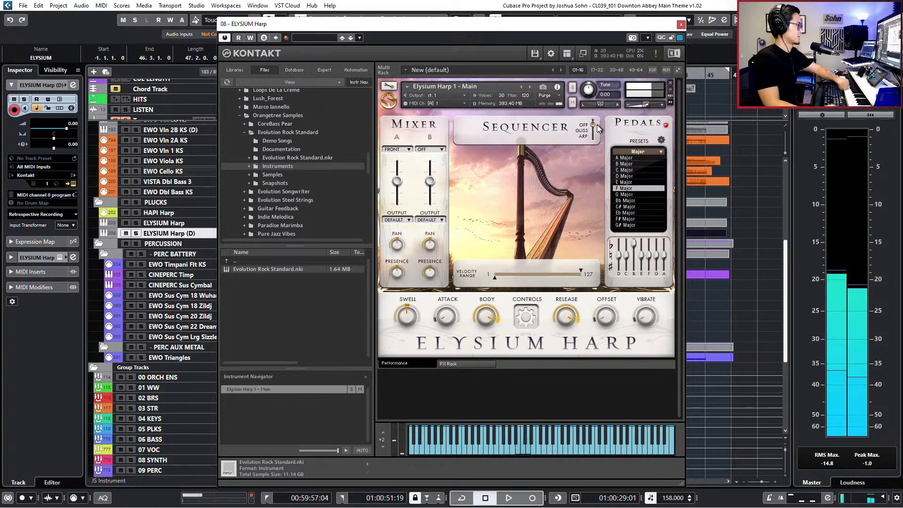
click(681, 25)
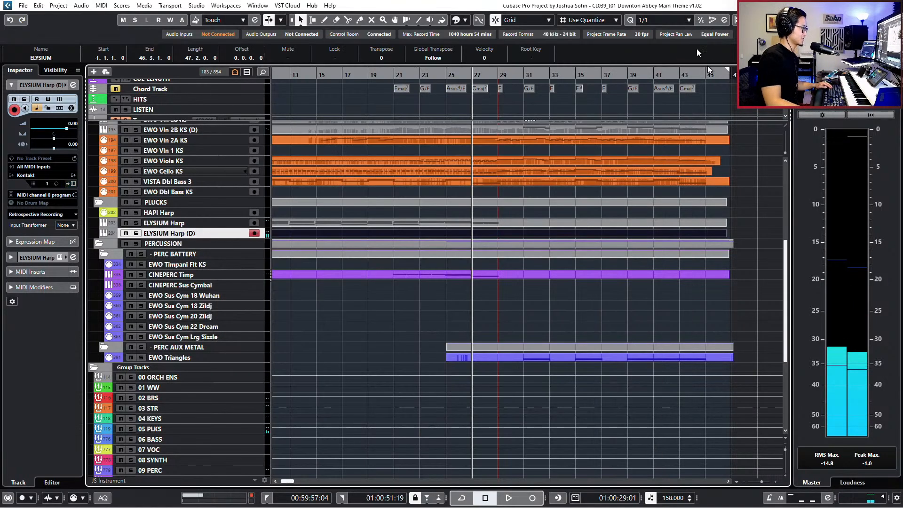
Rename the duplicated harp track ELYSIUM Harp Gliss and play from bar 26 to rehearse the lead-in to bar 29
key(KP_Subtract)
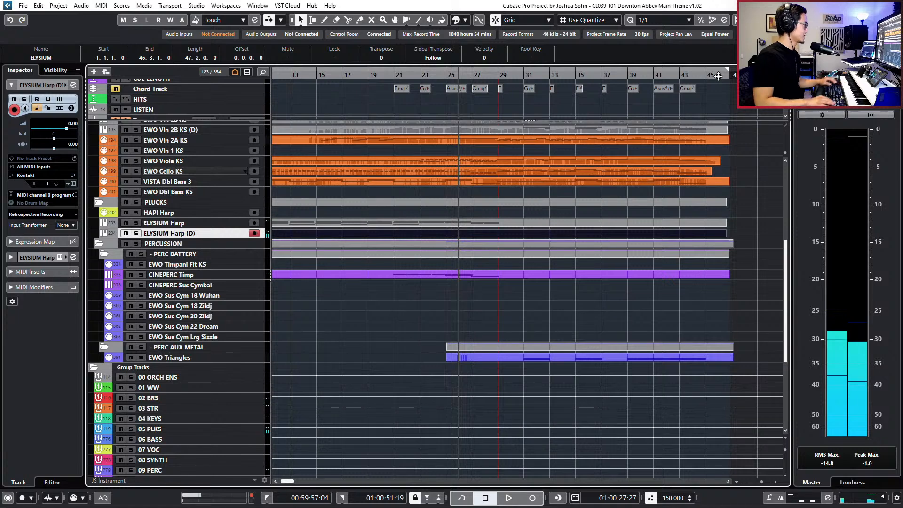
double_click(174, 233)
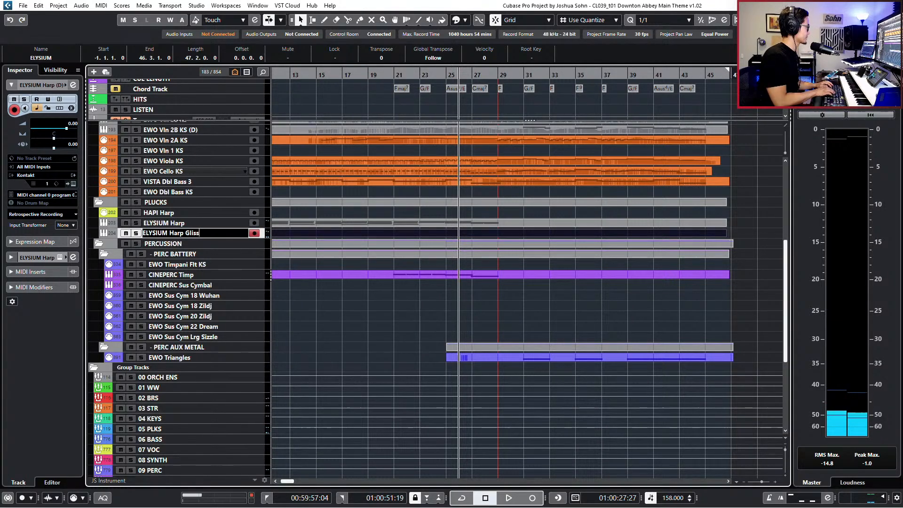
text(Gliss)
key(Return)
key(space)
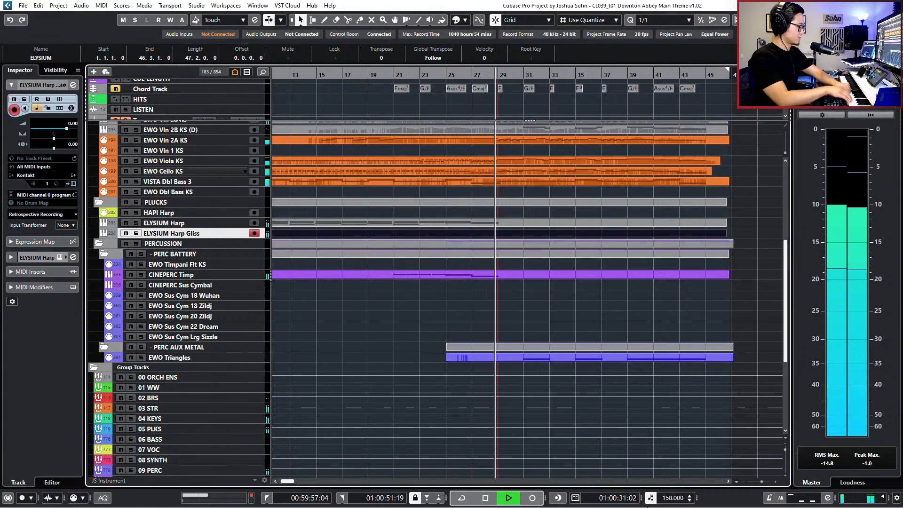
key(space)
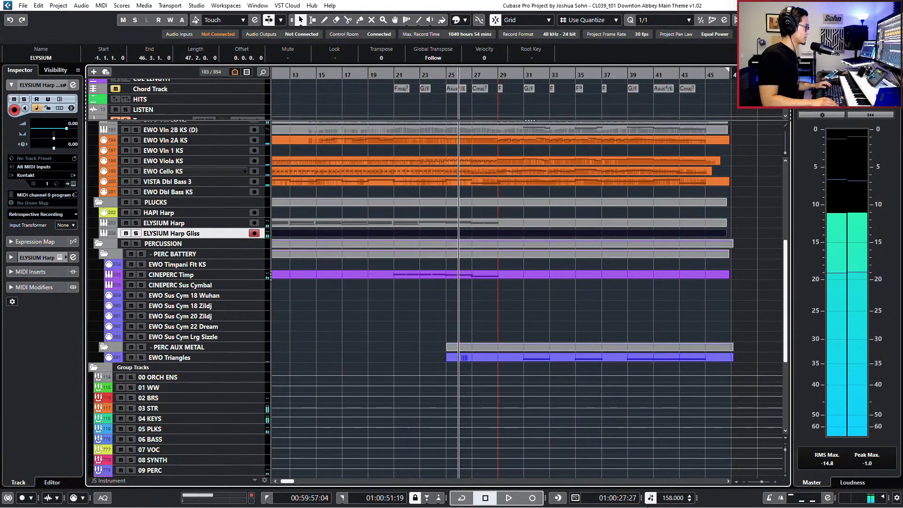
Insert the just-played glissando onto the ELYSIUM Harp Gliss track with retrospective recording and play it back
key(shift+KP_Multiply)
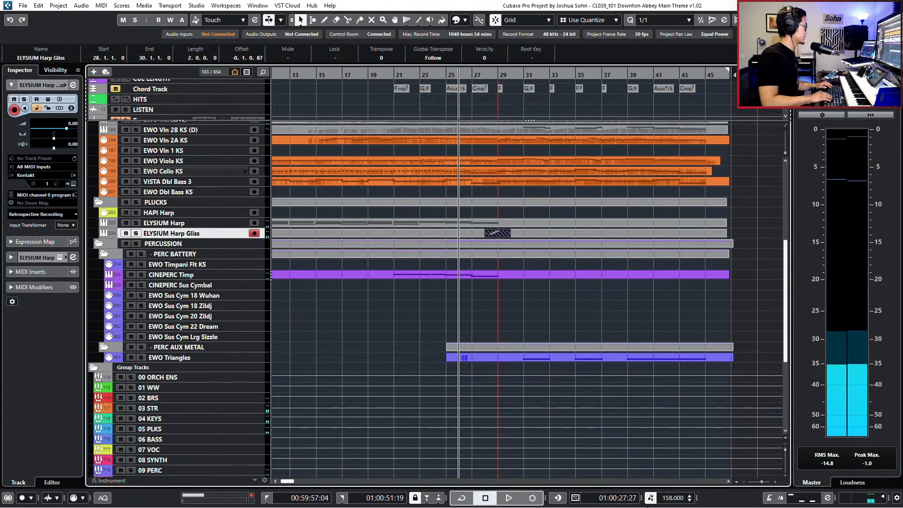
key(ctrl+shift+a)
key(space)
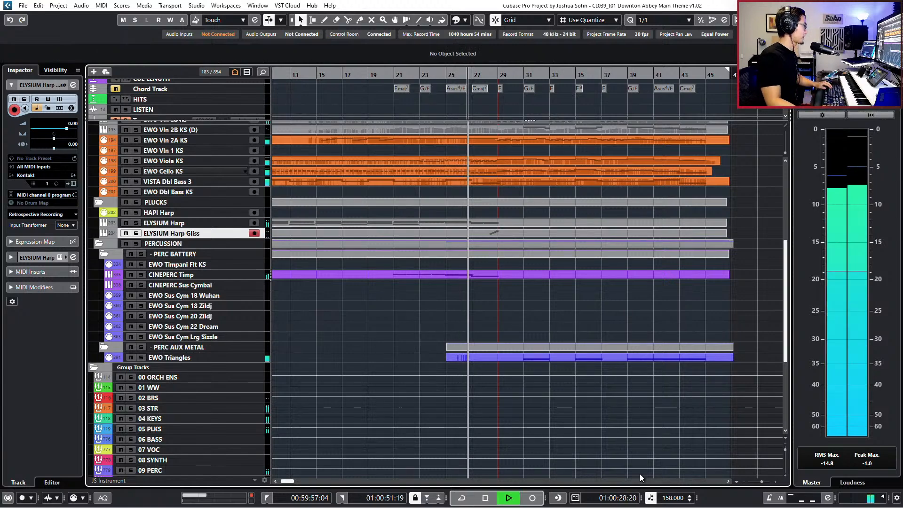
Open the harp gliss part in the Key Editor and delete the lowest note, B1, at the start of the run
double_click(558, 230)
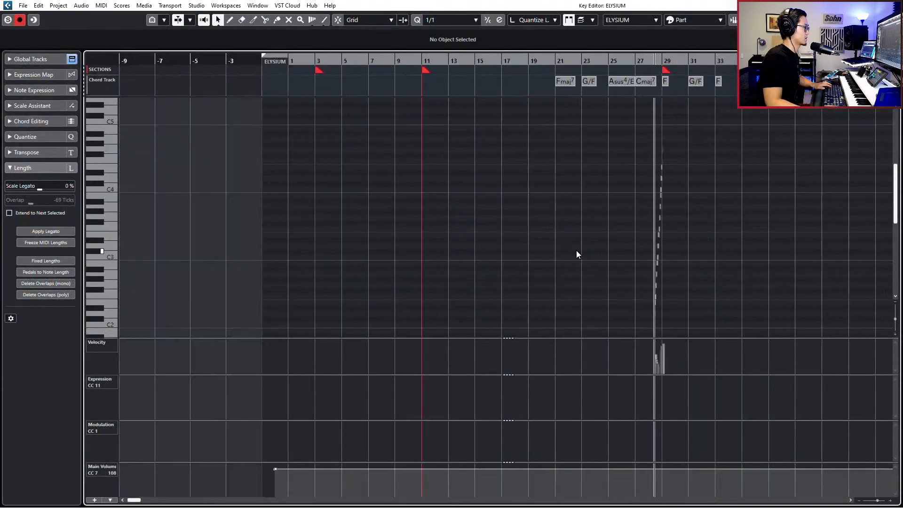
scroll(665, 301, up, 6)
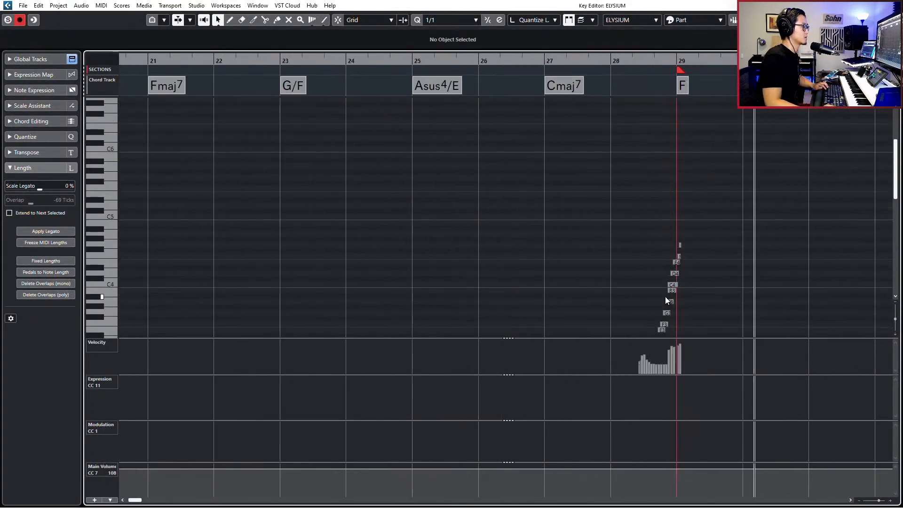
scroll(668, 294, up, 4)
scroll(670, 290, up, 3)
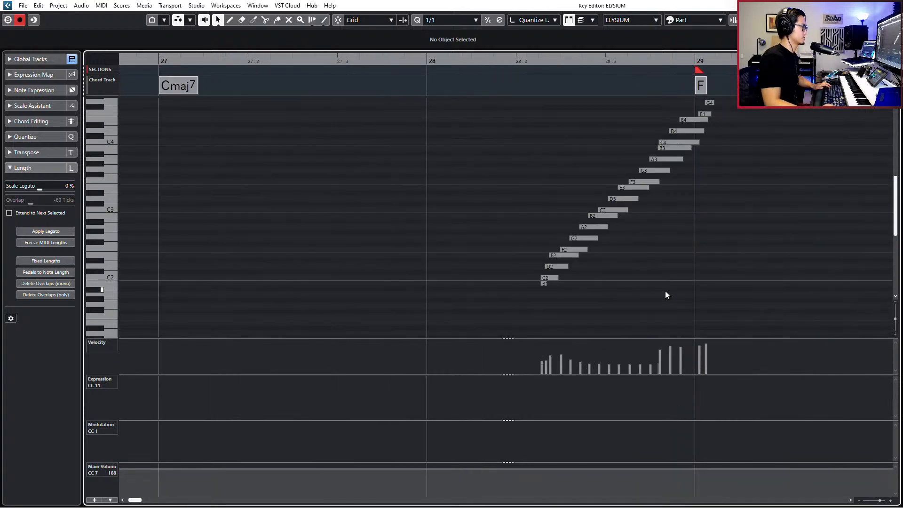
drag(537, 286, 537, 286)
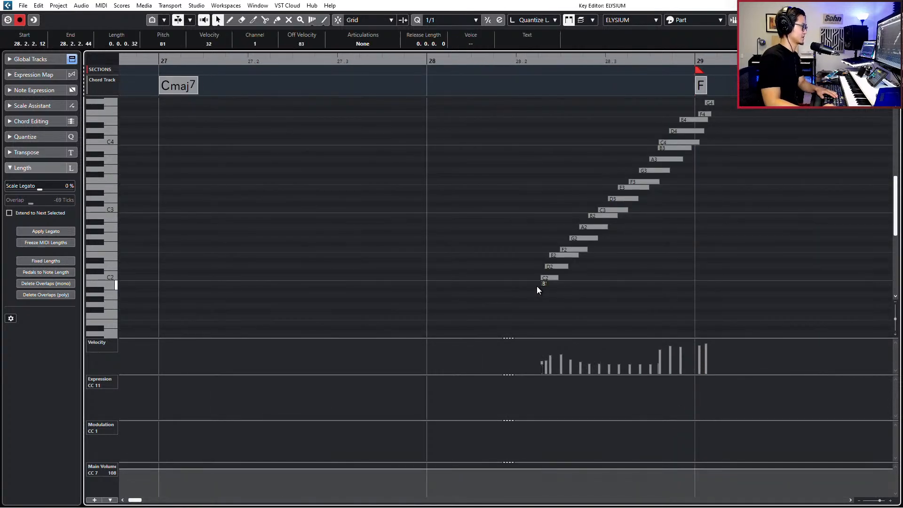
key(Delete)
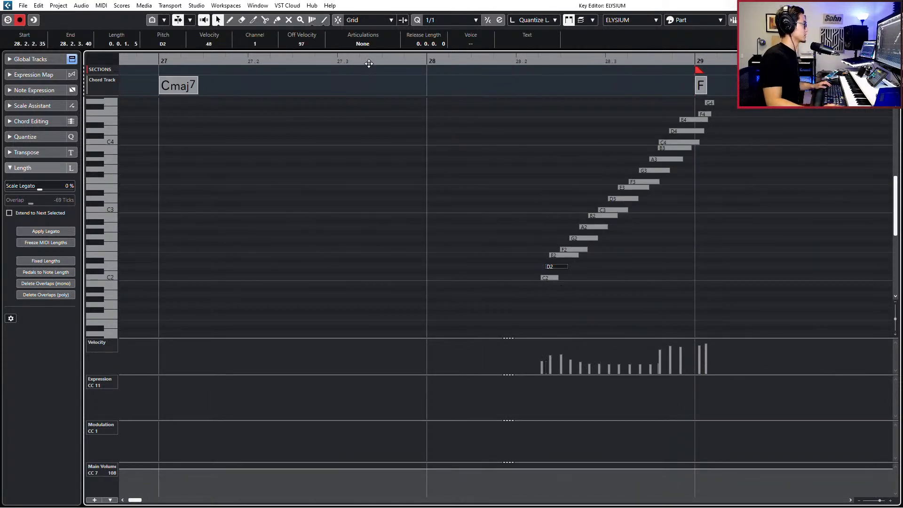
Delete the final G4 note of the gliss, play the run from just before bar 28, and close the Key Editor
click(407, 60)
scroll(551, 137, up, 2)
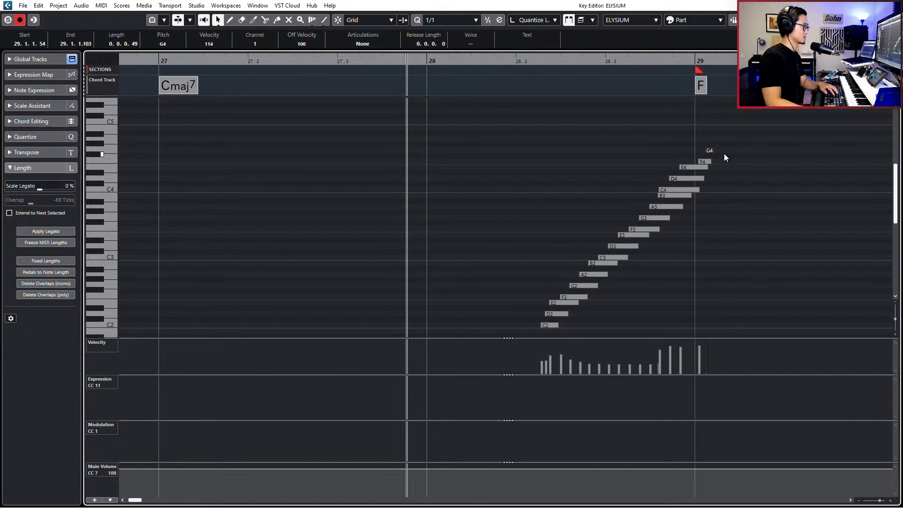
key(Delete)
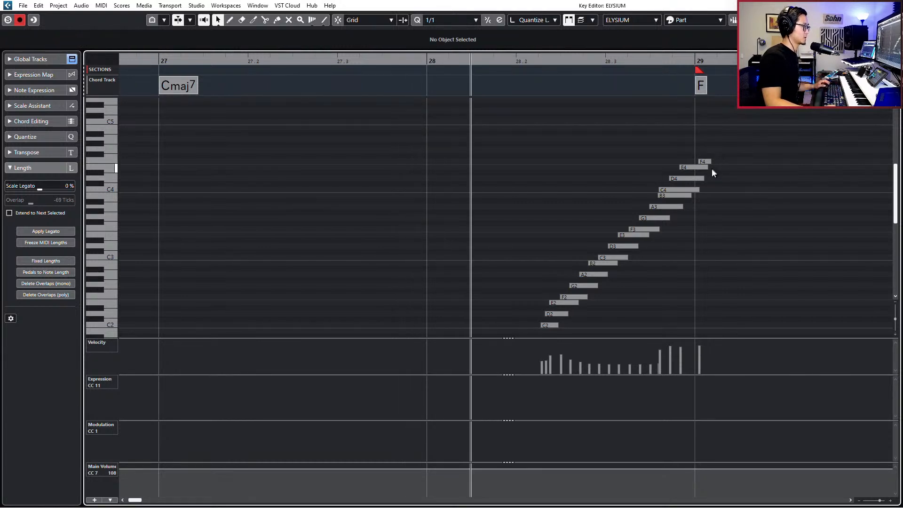
key(space)
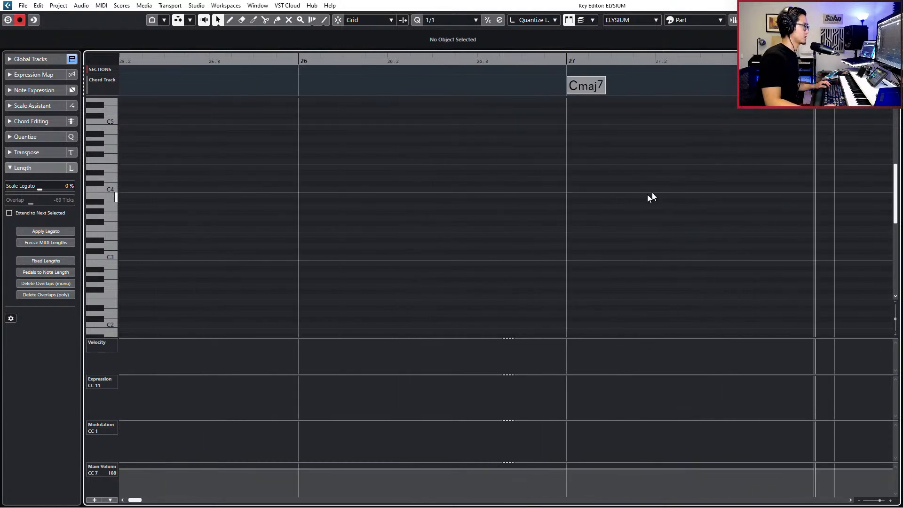
scroll(636, 231, down, 5)
scroll(630, 232, right, 3)
key(Escape)
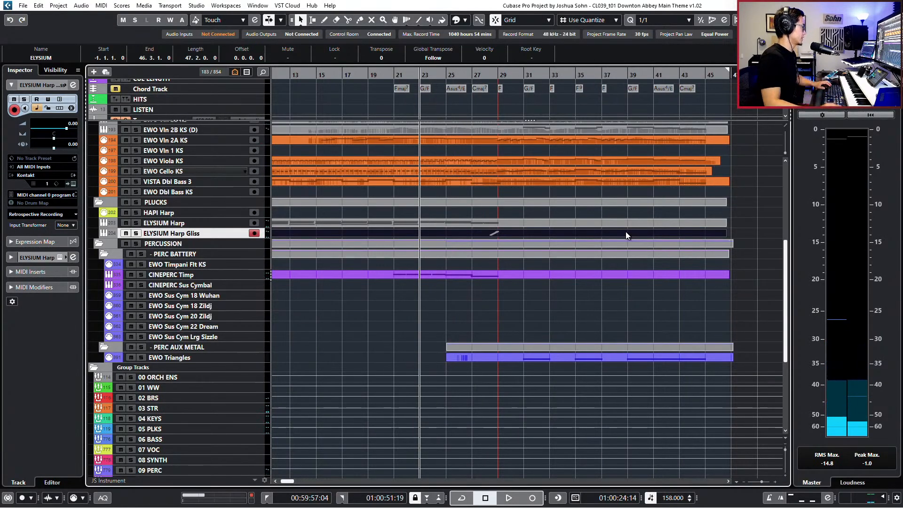
Add an active VERB 05- PLKS send at -18.5 to the ELYSIUM Harp Gliss channel and audition it in context
key(e)
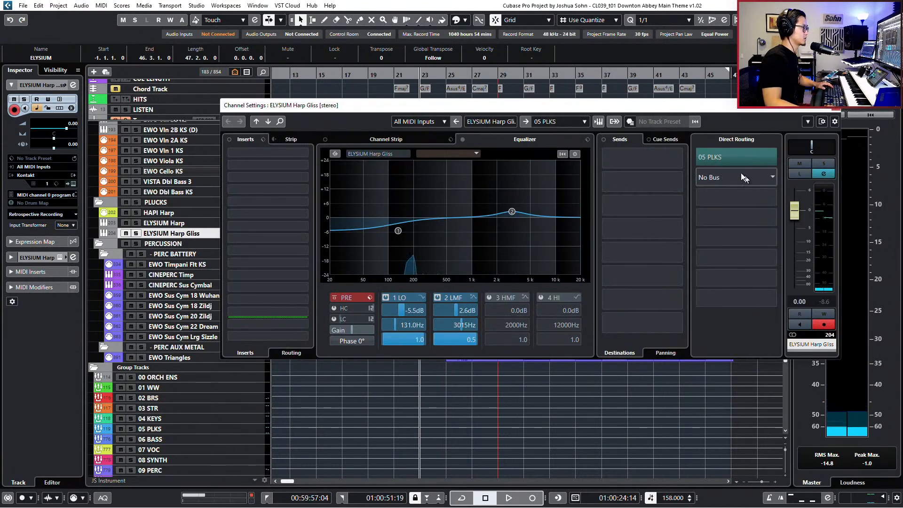
click(650, 160)
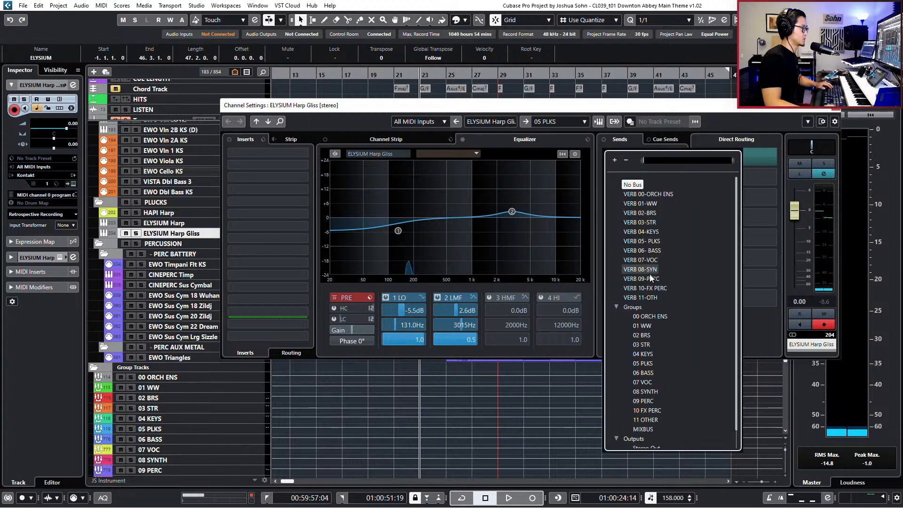
click(653, 241)
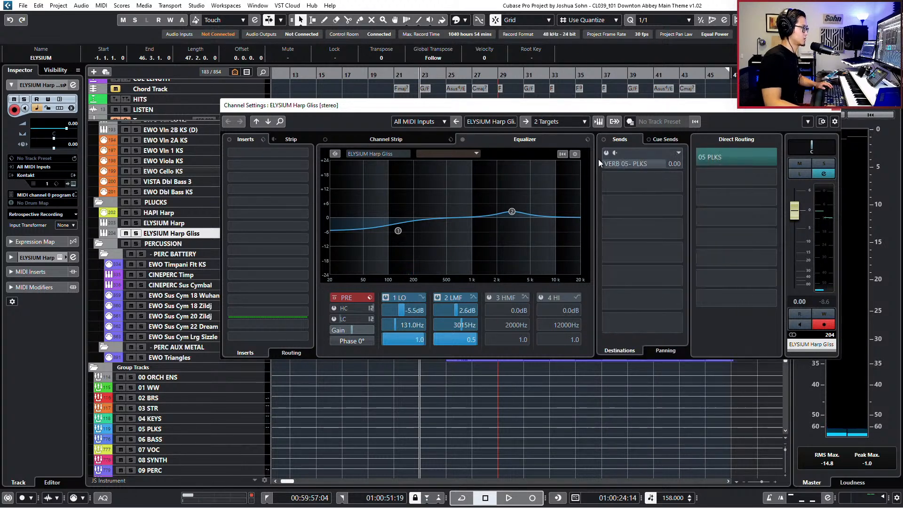
click(606, 153)
drag(654, 161, 608, 167)
key(space)
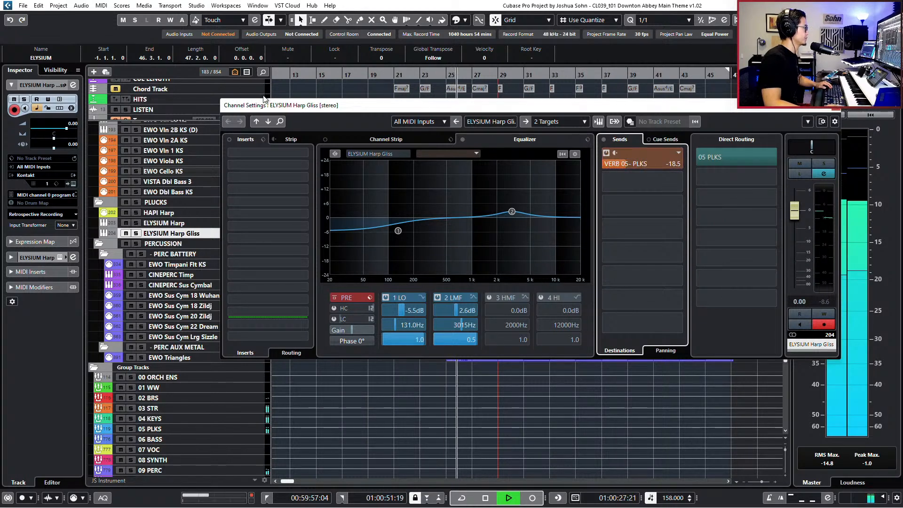
click(834, 105)
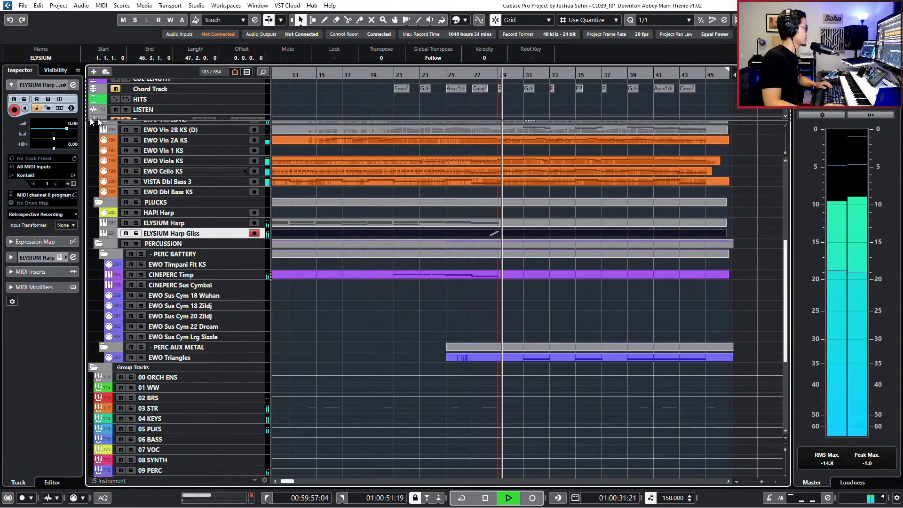
key(space)
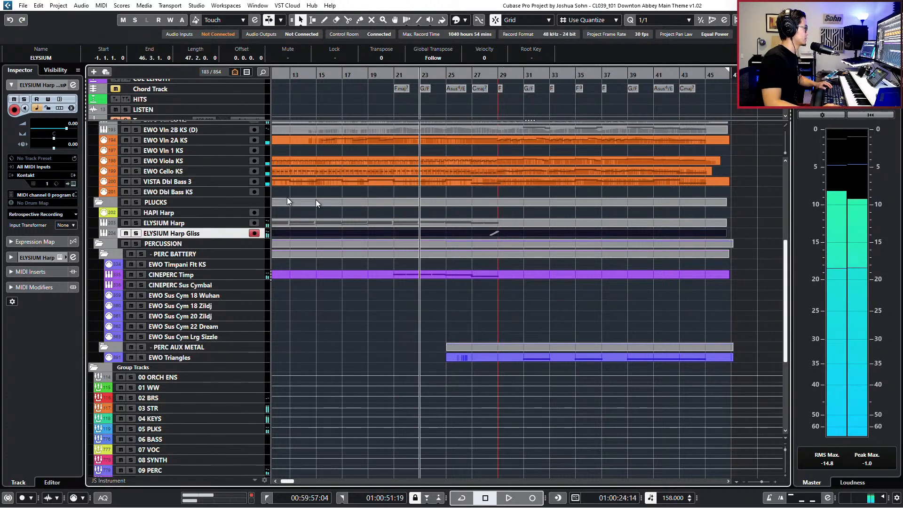
Reopen the gliss part in the Key Editor and play from bar 27 to examine the run's notes and velocities
click(470, 73)
double_click(486, 232)
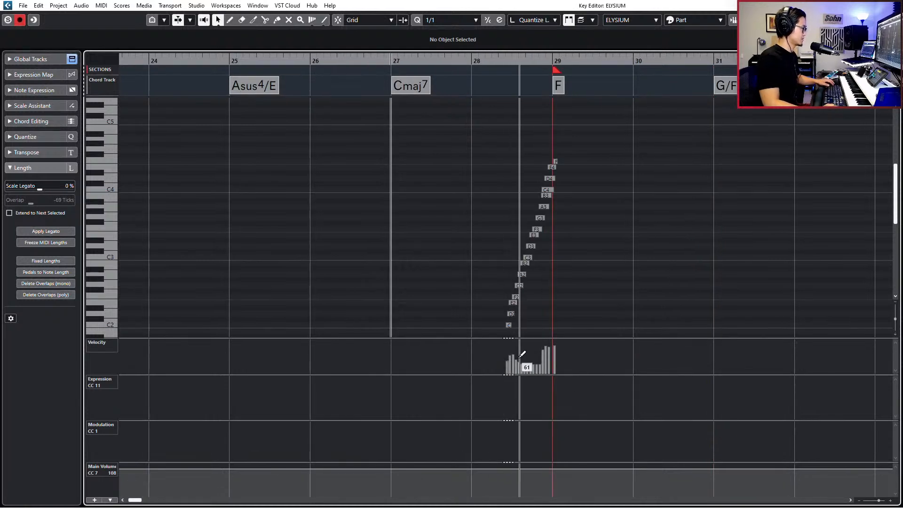
drag(476, 150, 620, 357)
key(space)
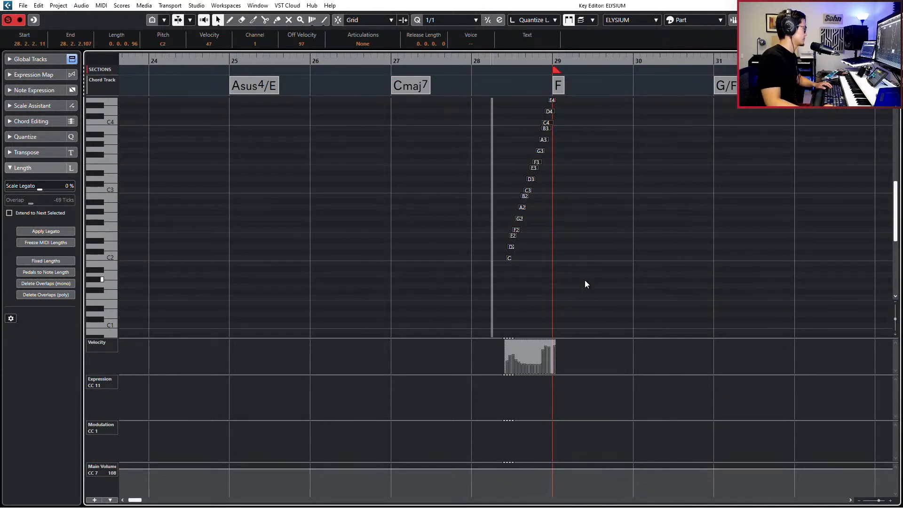
key(space)
click(585, 281)
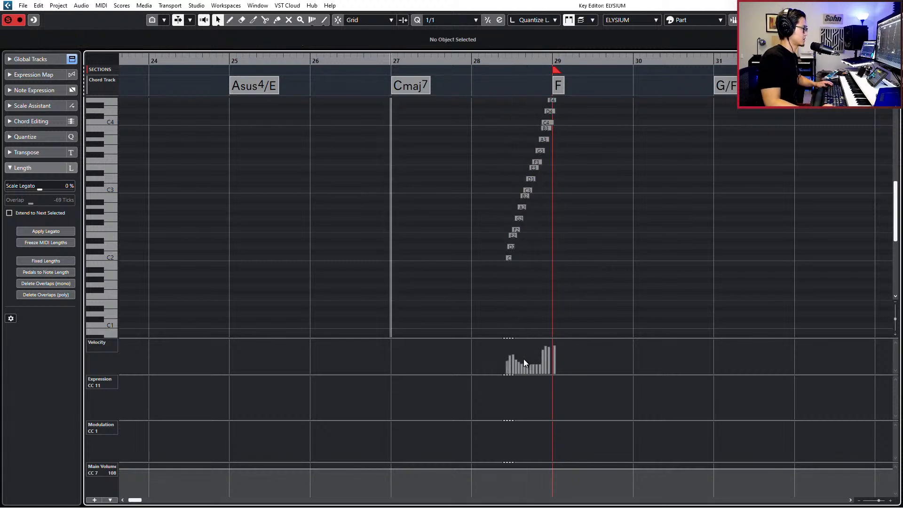
Redraw the velocities of the gliss's middle notes as a steady rise, audition the run from bar 27, and close the editor
drag(523, 356, 544, 359)
key(space)
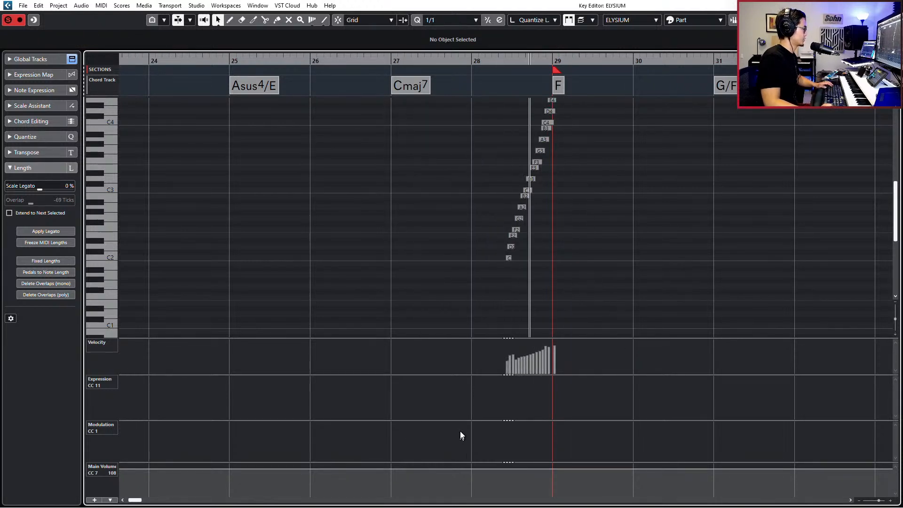
key(space)
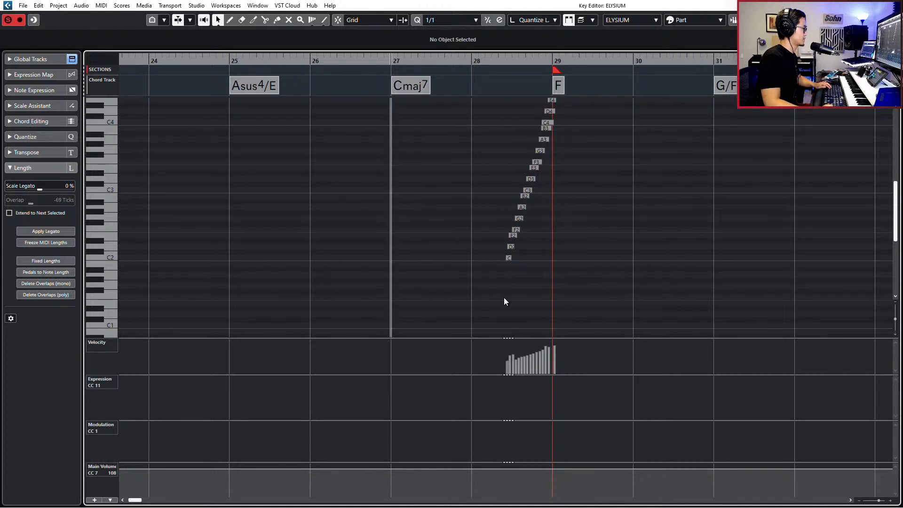
key(space)
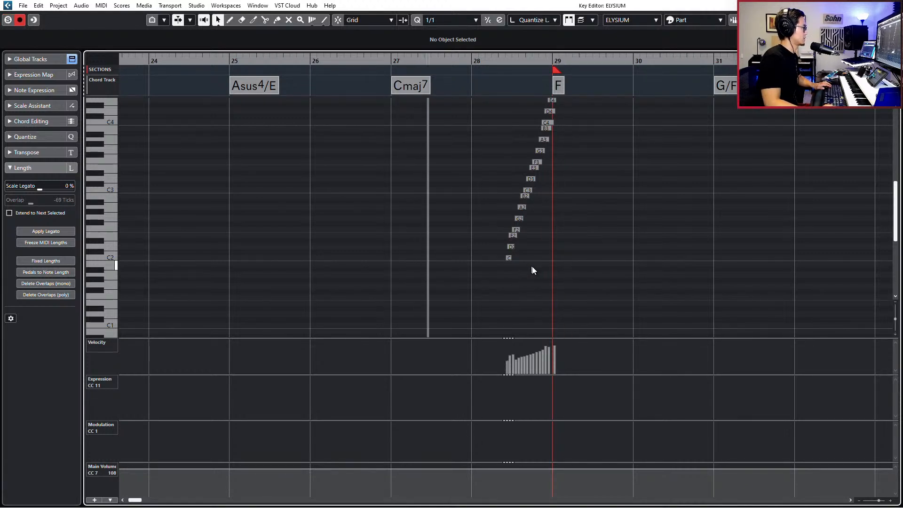
scroll(534, 266, down, 2)
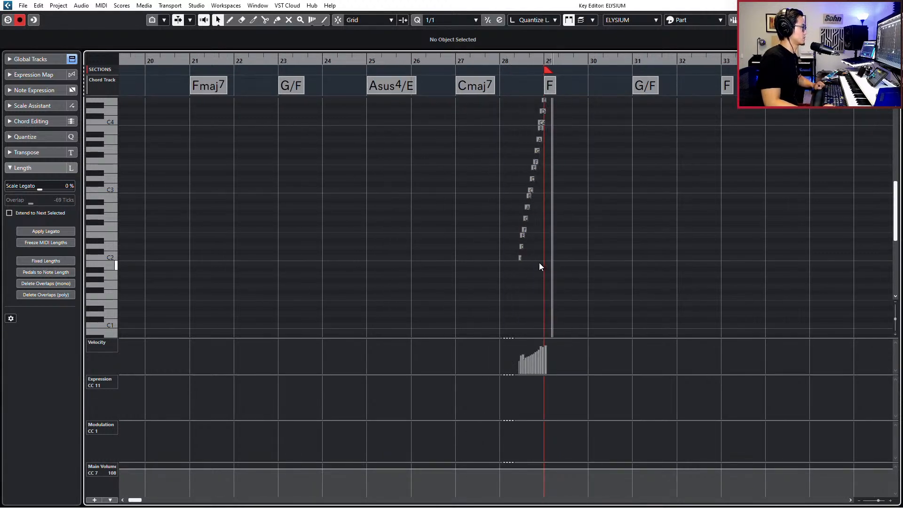
key(space)
scroll(539, 262, up, 5)
scroll(496, 202, down, 5)
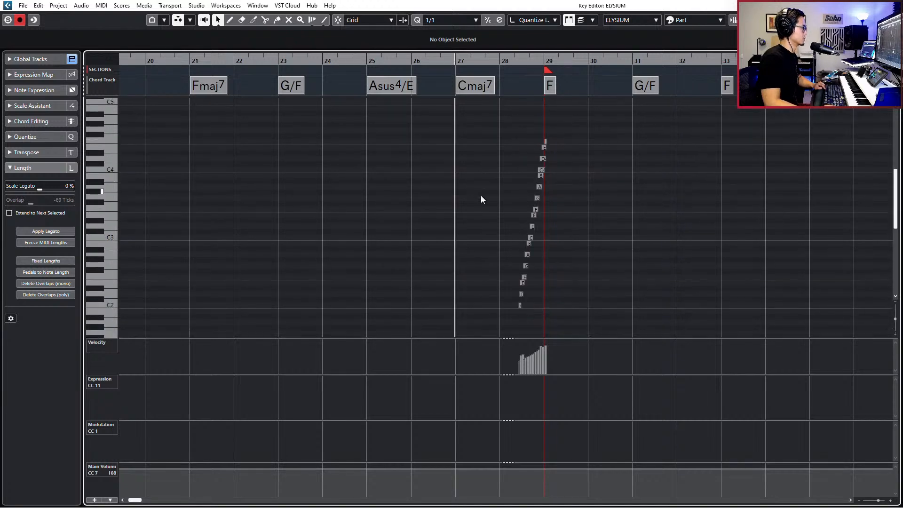
key(ctrl+e)
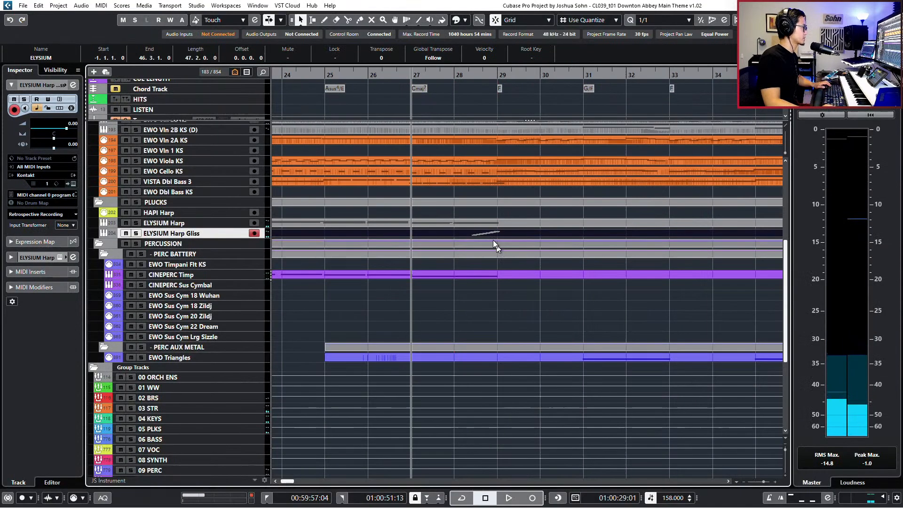
Split out the gliss between bar 28 and just after bar 29, time-stretch it to a length of 0.2.3.55, and restore normal sizing
alt+click(458, 232)
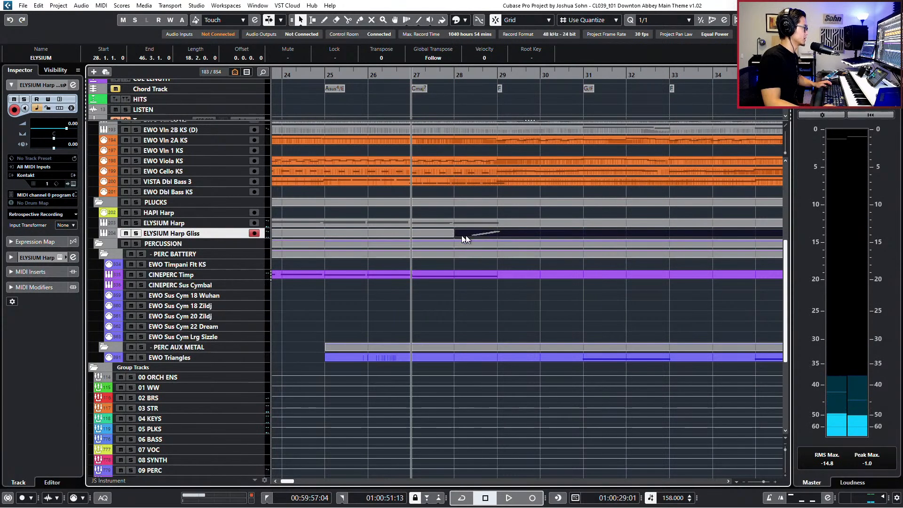
alt+click(511, 235)
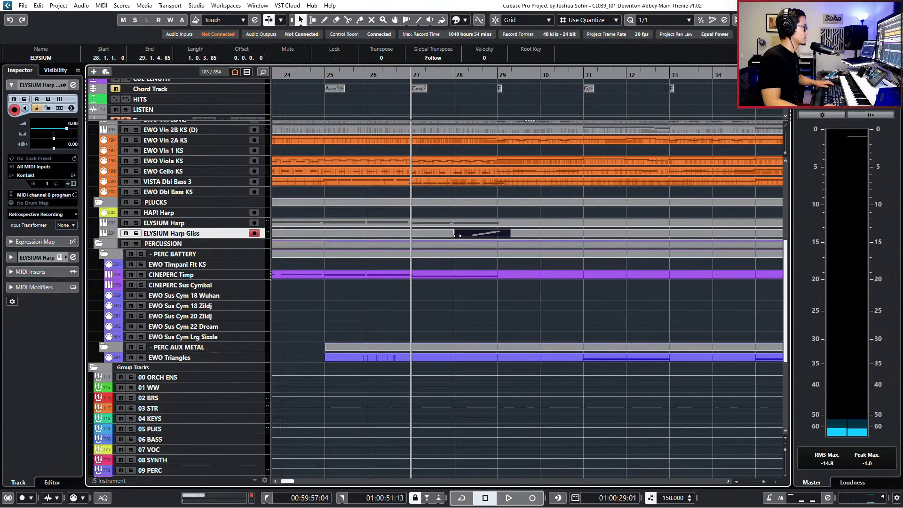
click(304, 22)
click(314, 53)
scroll(454, 237, up, 2)
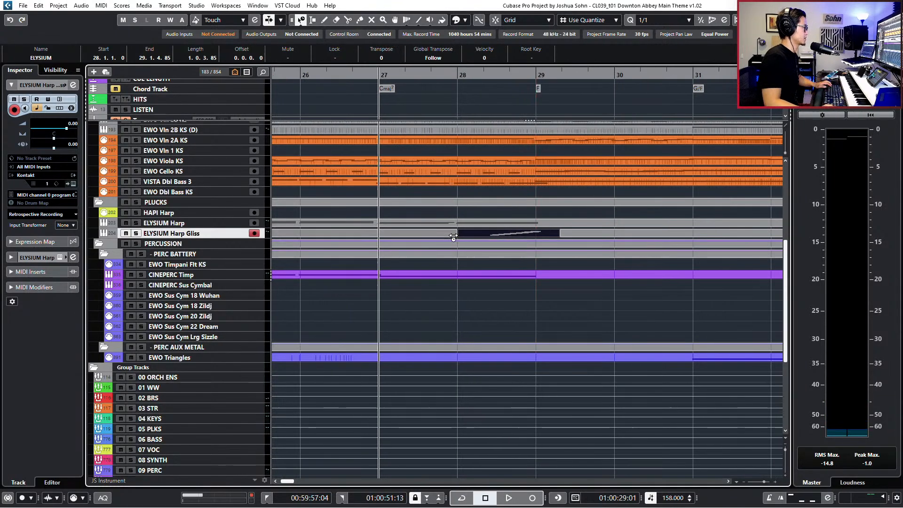
drag(458, 235, 513, 235)
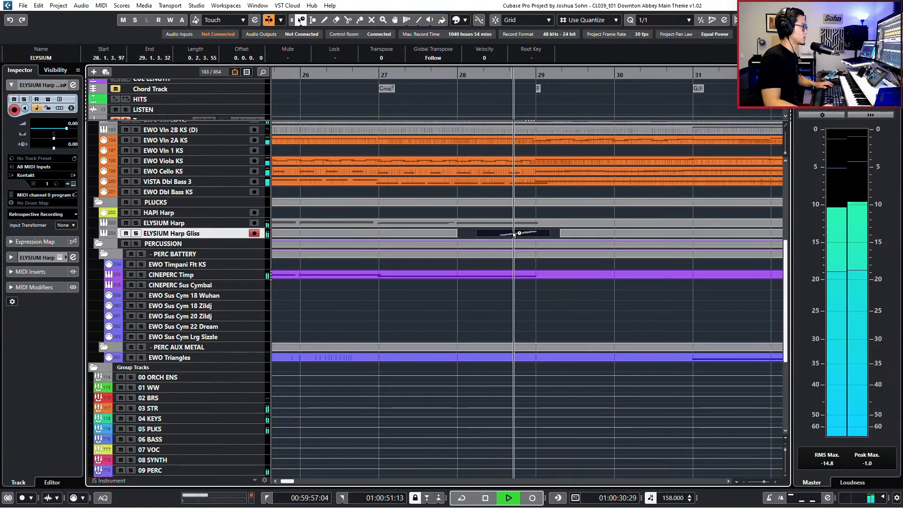
key(space)
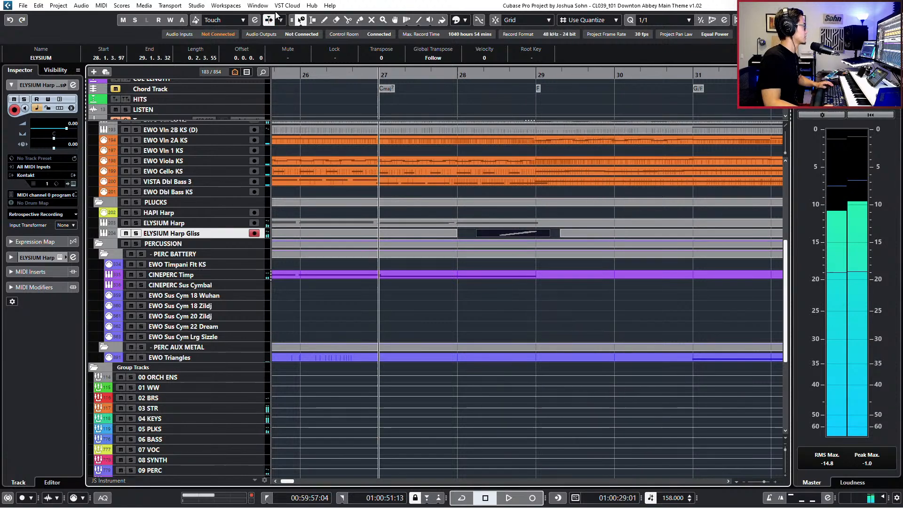
click(301, 20)
click(329, 30)
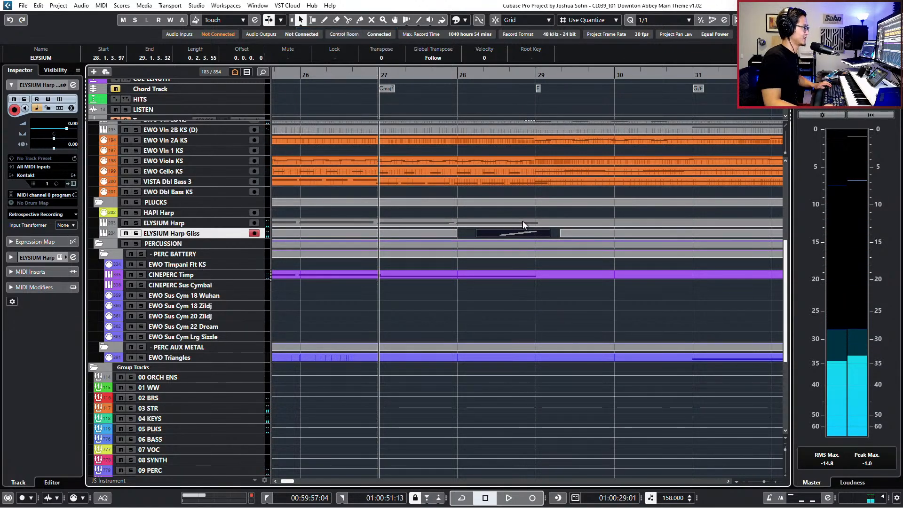
Shift the shortened gliss slightly to start at 28.1.4.20, glue the track's pieces back into one part, and play from bar 27
drag(528, 233, 532, 232)
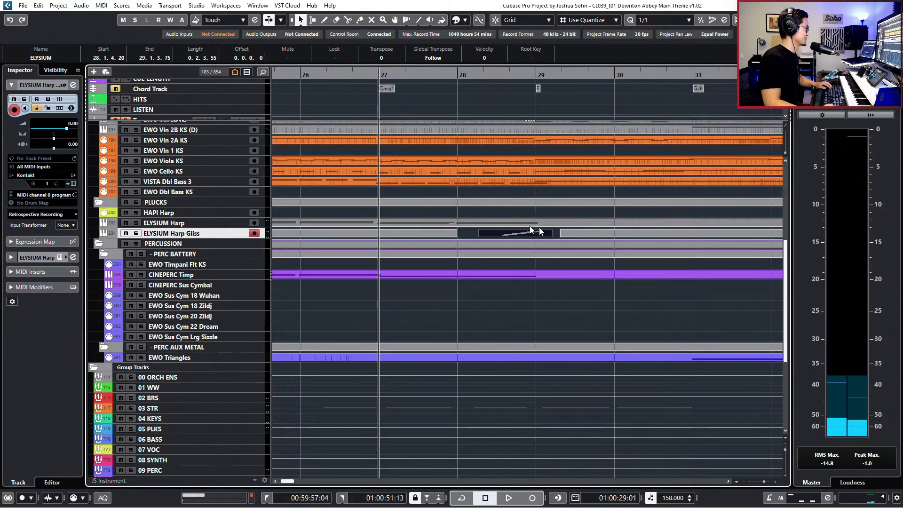
click(433, 235)
key(alt+g)
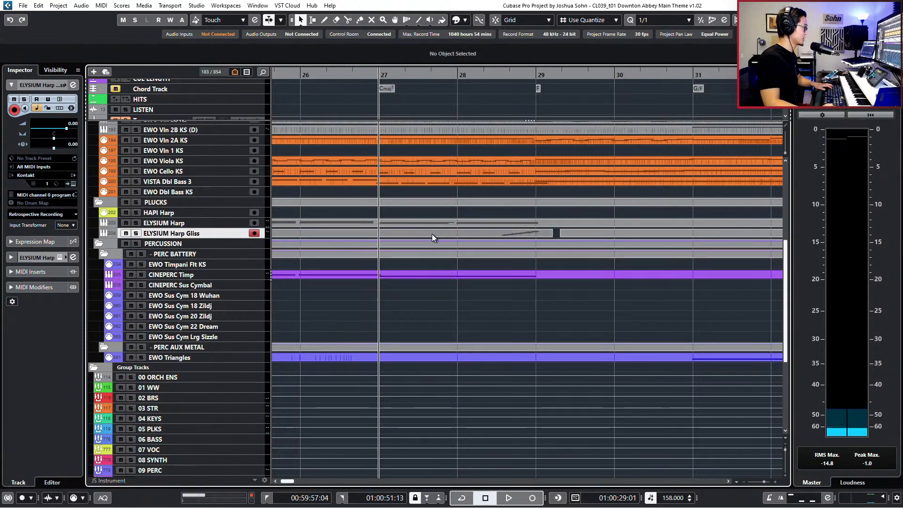
click(432, 233)
key(alt+g)
key(space)
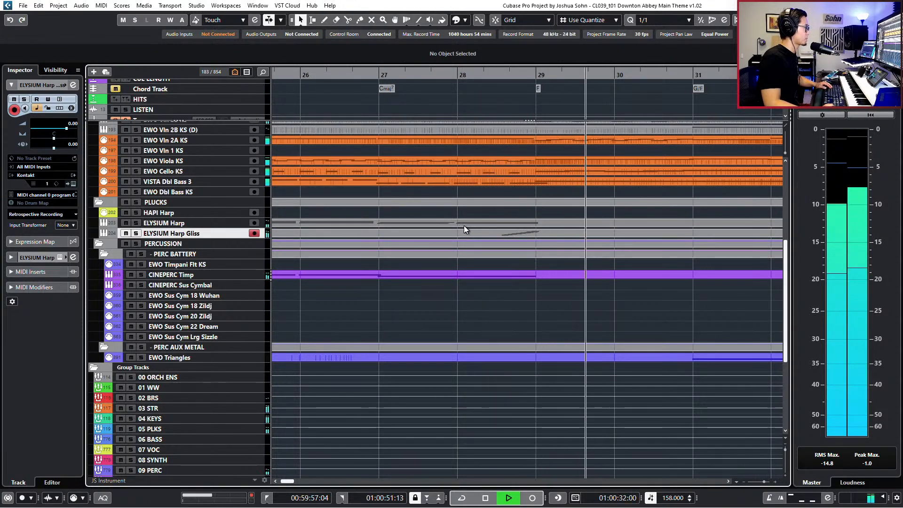
Stop playback and open the CINEPERC Timp part in the Key Editor, showing its notes from bar 21 onward
key(space)
scroll(493, 235, down, 4)
scroll(512, 239, down, 4)
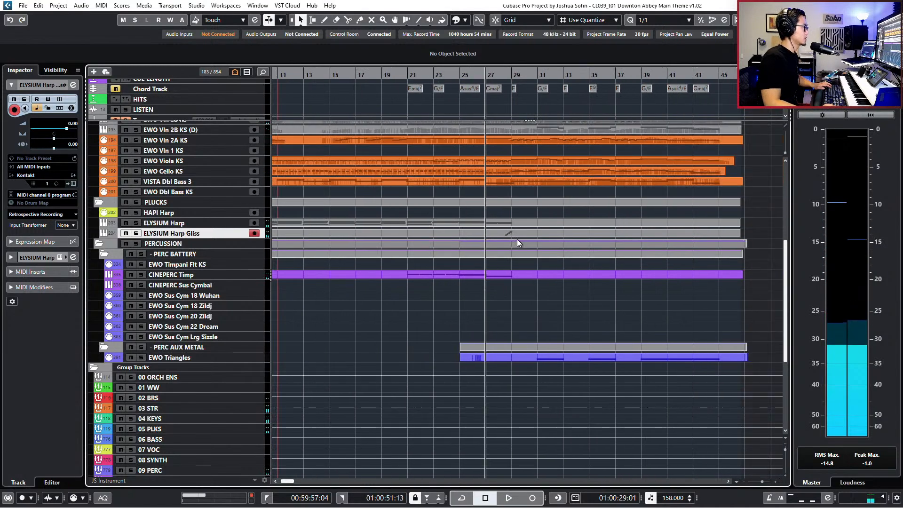
double_click(528, 275)
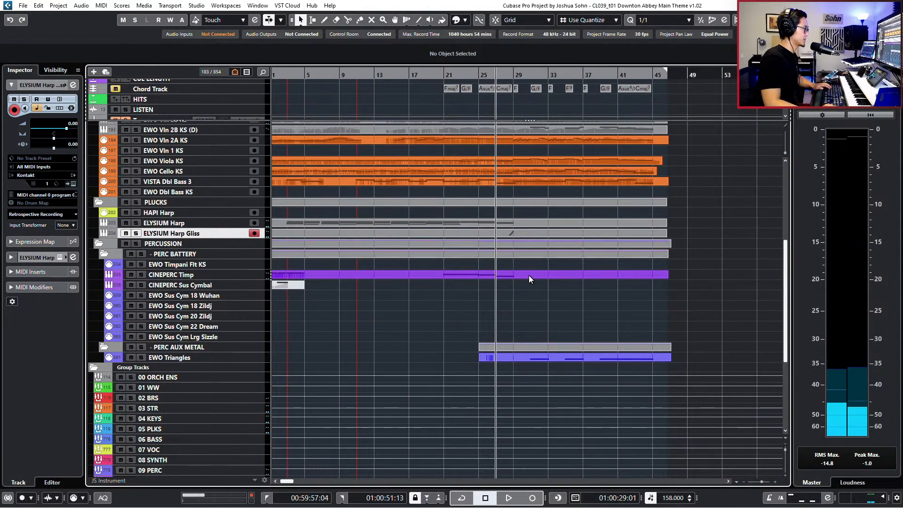
scroll(529, 281, down, 2)
scroll(539, 255, down, 2)
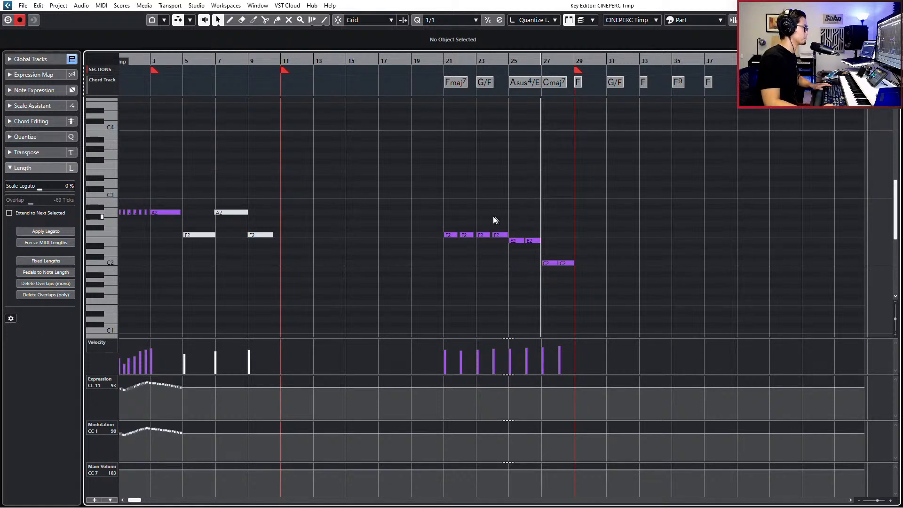
Copy the timpani's short F2 note near bar 23 to the start of bar 29 and lengthen the copy to two bars
click(486, 235)
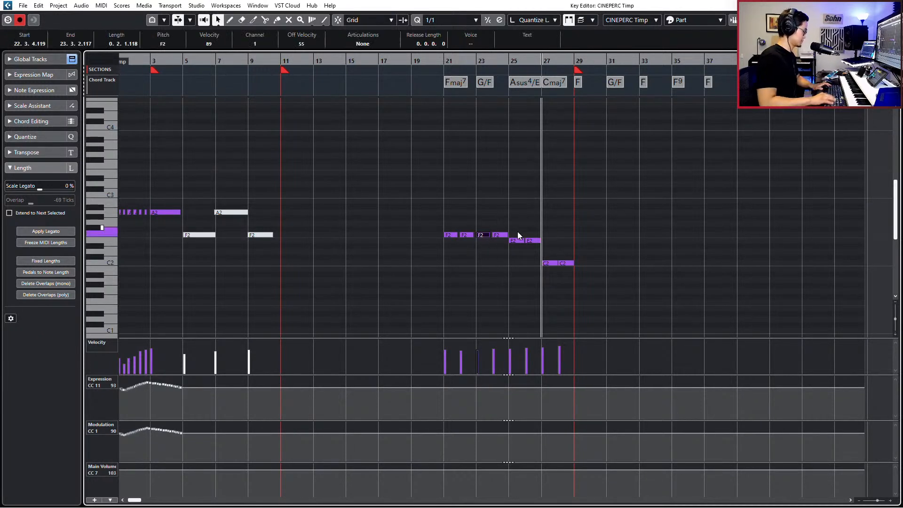
key(ctrl+KP_Add)
key(ctrl+v)
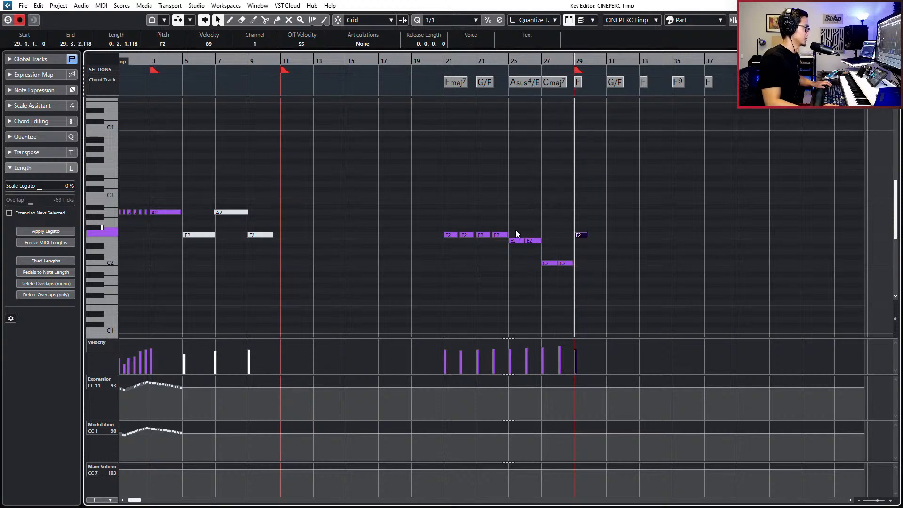
scroll(515, 230, right, 2)
key(ctrl+Right)
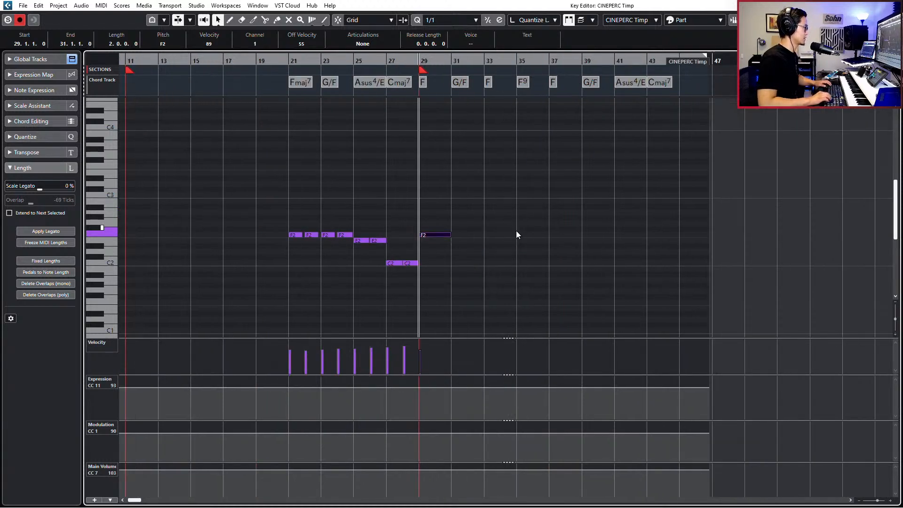
Repeat the two-bar F2 timpani note at bars 31, 33, 35, 37 and 39
key(ctrl+KP_Add)
key(ctrl+KP_Add)
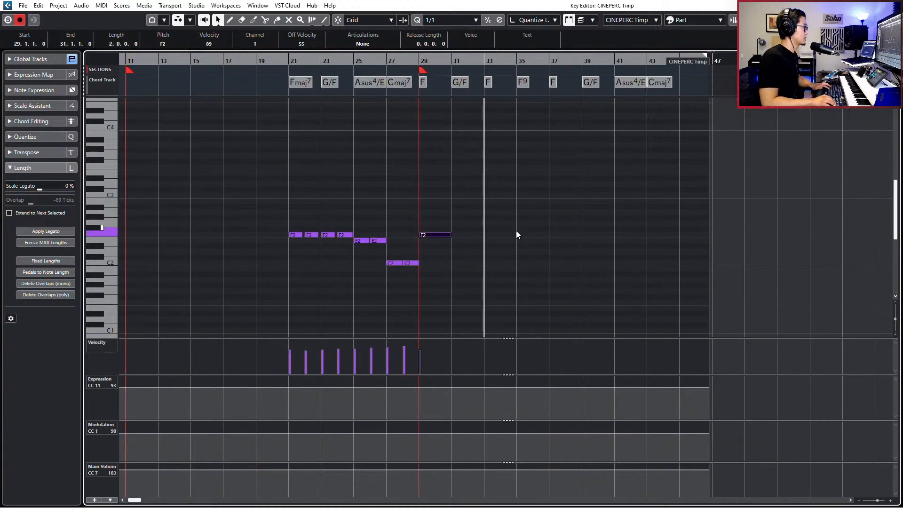
key(ctrl+KP_Subtract)
key(ctrl+v)
key(ctrl+shift+a)
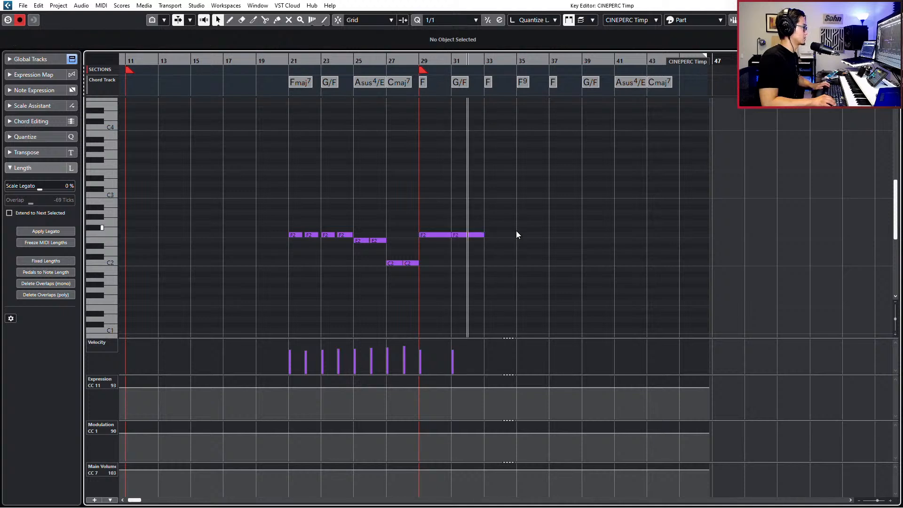
key(ctrl+KP_Add)
key(ctrl+v)
key(ctrl+KP_Add)
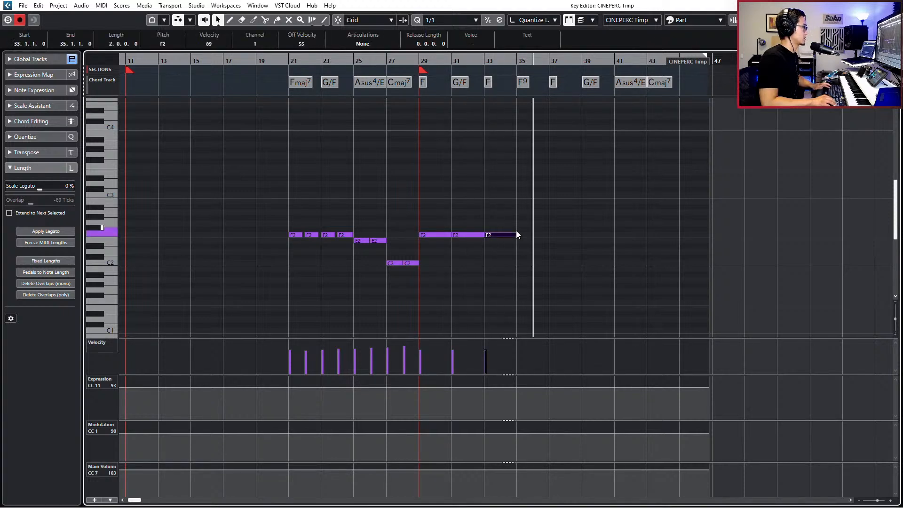
key(ctrl+KP_Subtract)
key(ctrl+v)
key(ctrl+v)
key(ctrl+KP_Add)
key(ctrl+KP_Add)
key(ctrl+v)
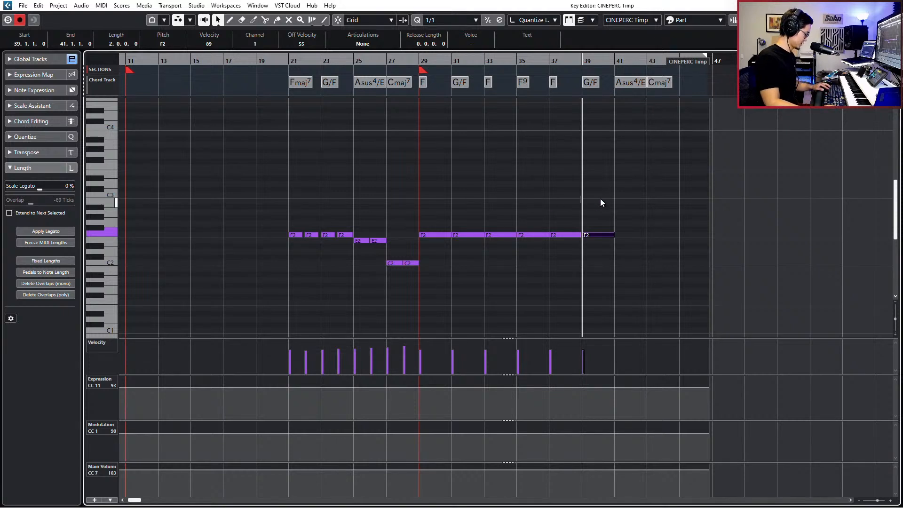
Mute the F2 note at bar 39, set the five F2 notes before it to velocity 101, and play from bar 29
key(shift+m)
drag(435, 205, 548, 272)
key(l)
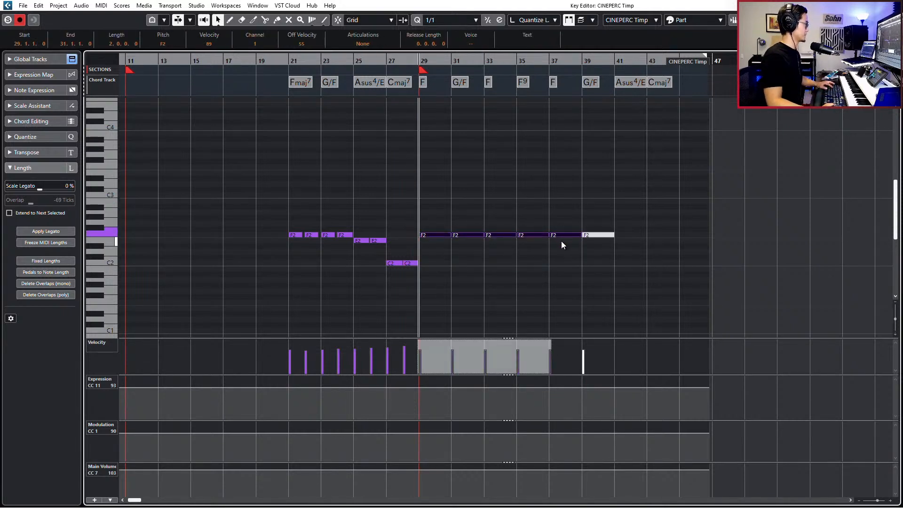
key(space)
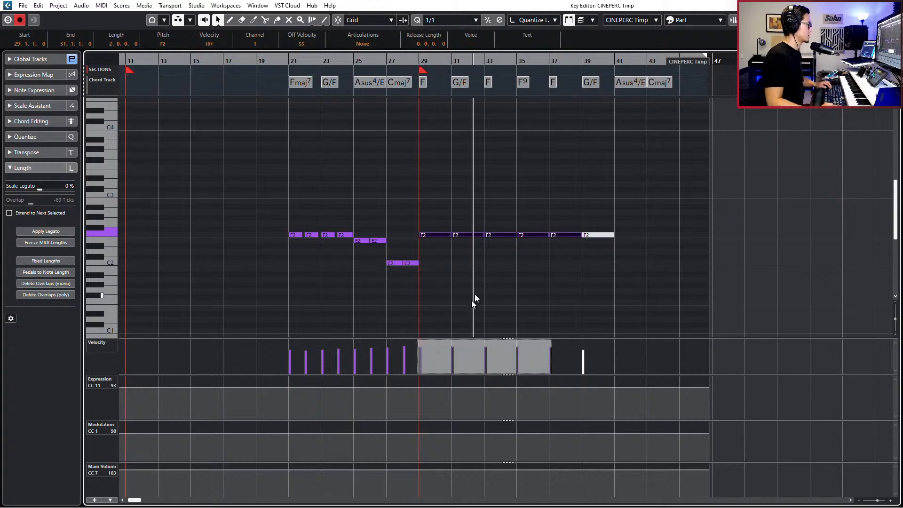
Stop playback and transpose the timpani's F2 note at bar 35 up to A2
scroll(519, 263, up, 3)
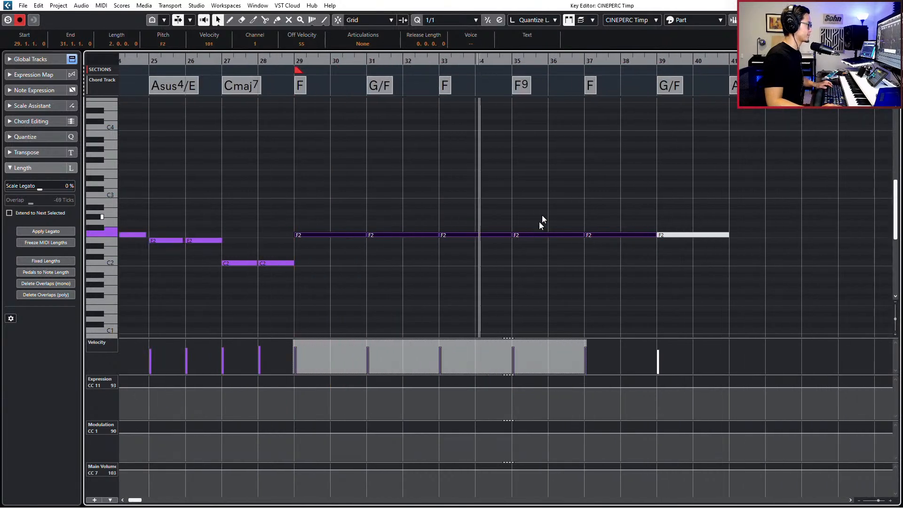
drag(544, 211, 550, 244)
key(space)
key(l)
key(Up)
key(Up)
key(Up)
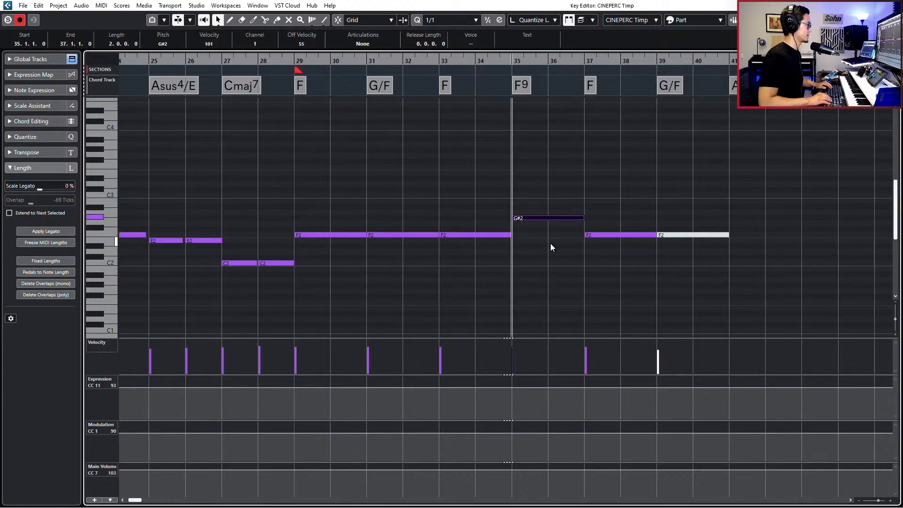
Close the timpani part and open it together with the VISTA Dbl Bass 3 part in the Key Editor
key(KP_Subtract)
key(Return)
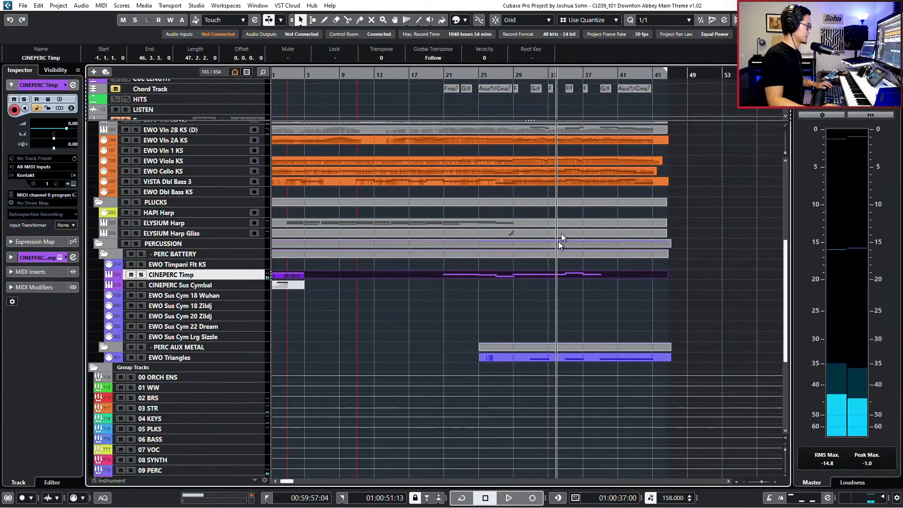
shift+click(567, 172)
shift+click(572, 175)
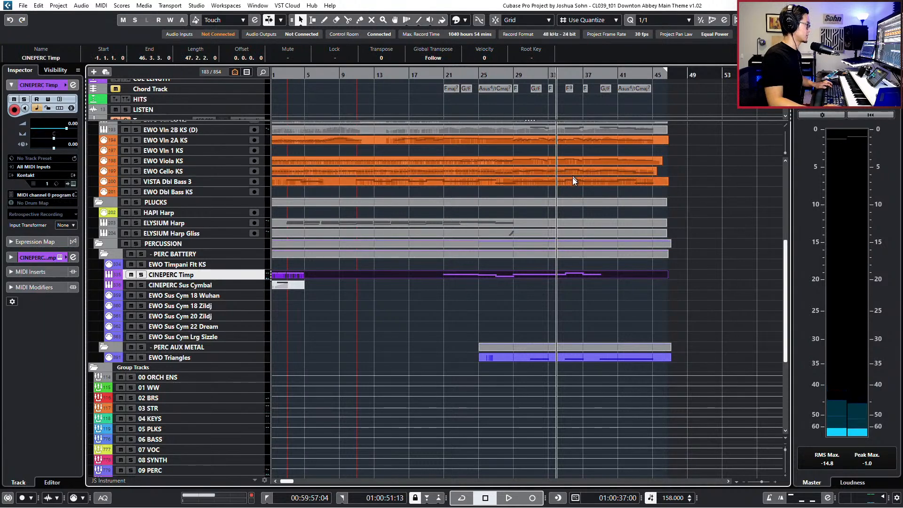
shift+click(572, 180)
key(Return)
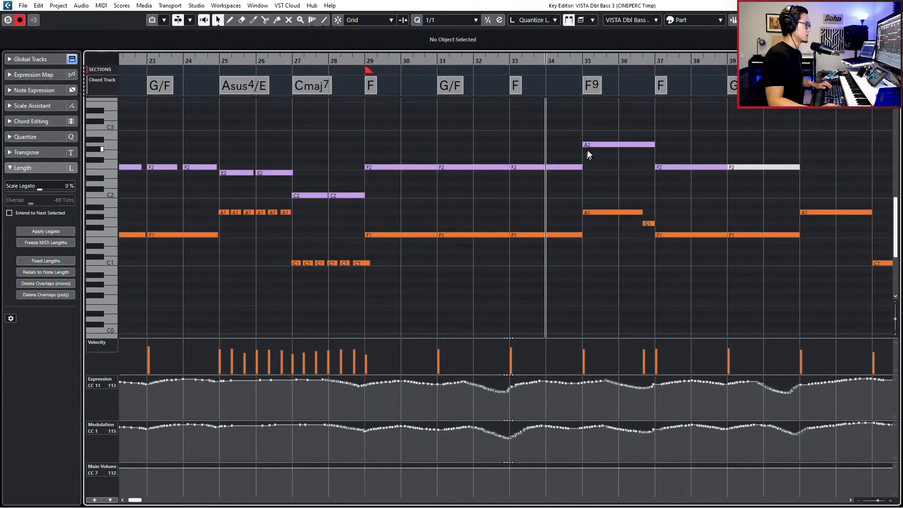
Play from bar 29 and compare the timpani notes with the double bass line through bar 45
key(KP_Subtract)
key(KP_Subtract)
key(KP_Subtract)
key(KP_Subtract)
key(KP_Subtract)
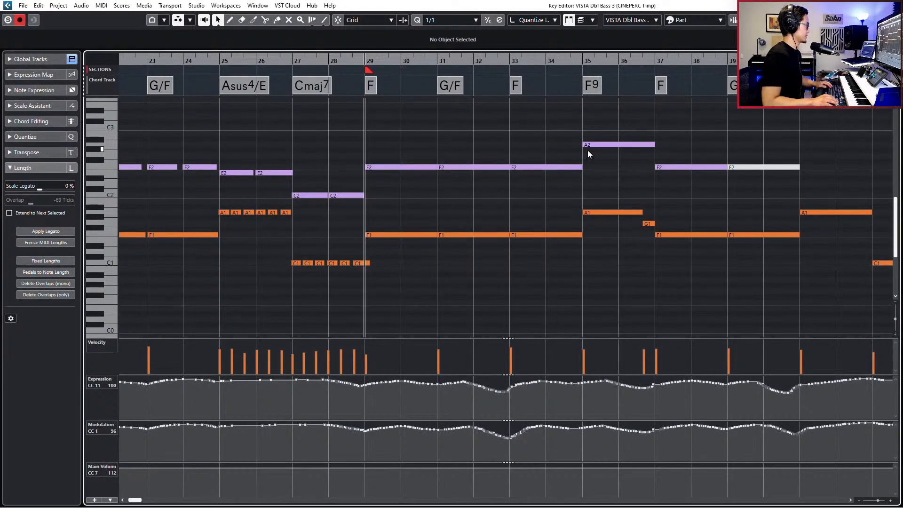
key(space)
ctrl+scroll(585, 190, down, 1)
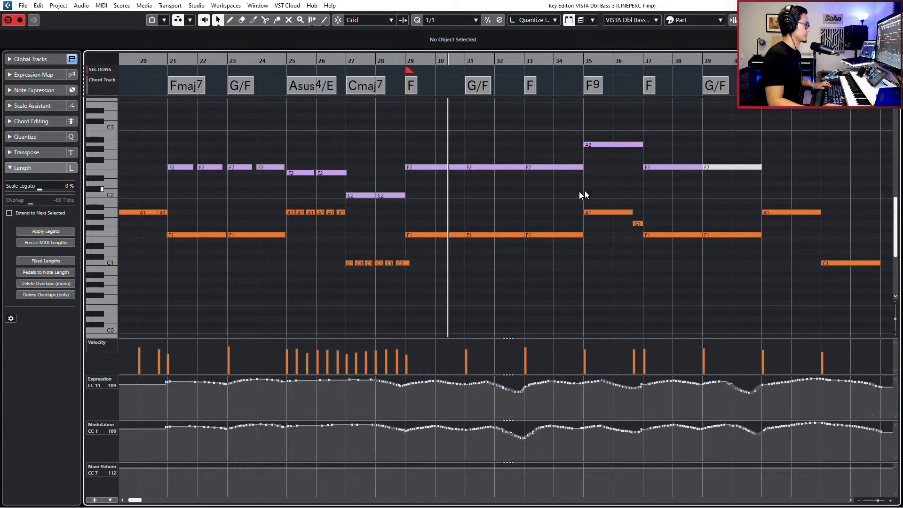
scroll(582, 191, right, 3)
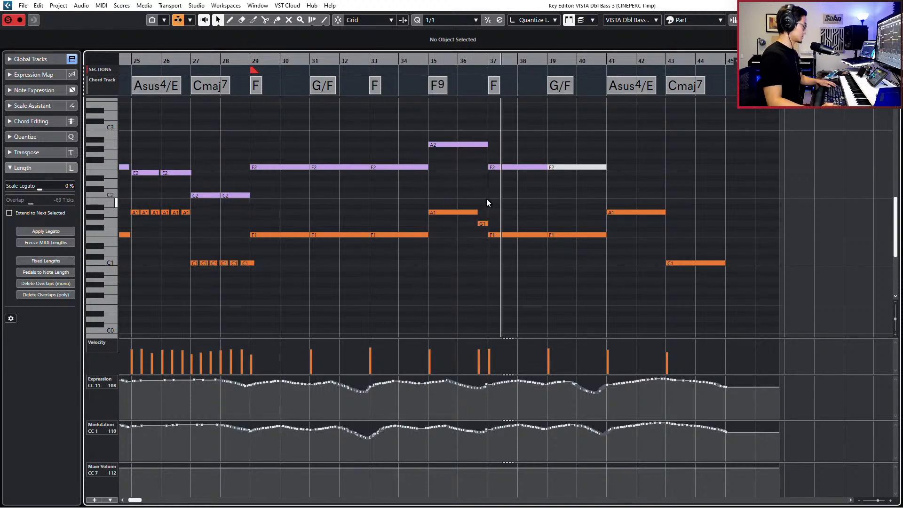
Set the quantize grid to 1/4, split the timpani's A2 note at 36.3 and lower the final piece to G2
key(alt+3)
key(j)
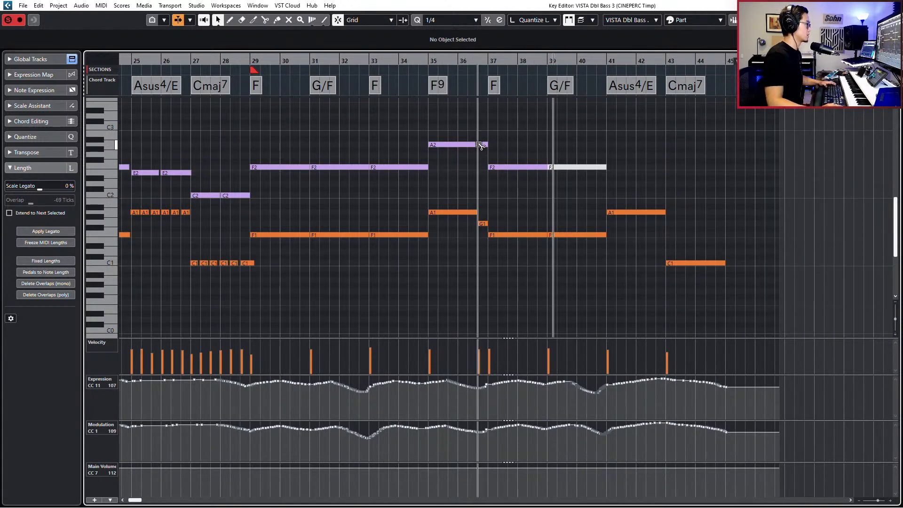
alt+click(478, 144)
click(482, 146)
key(Down)
key(Down)
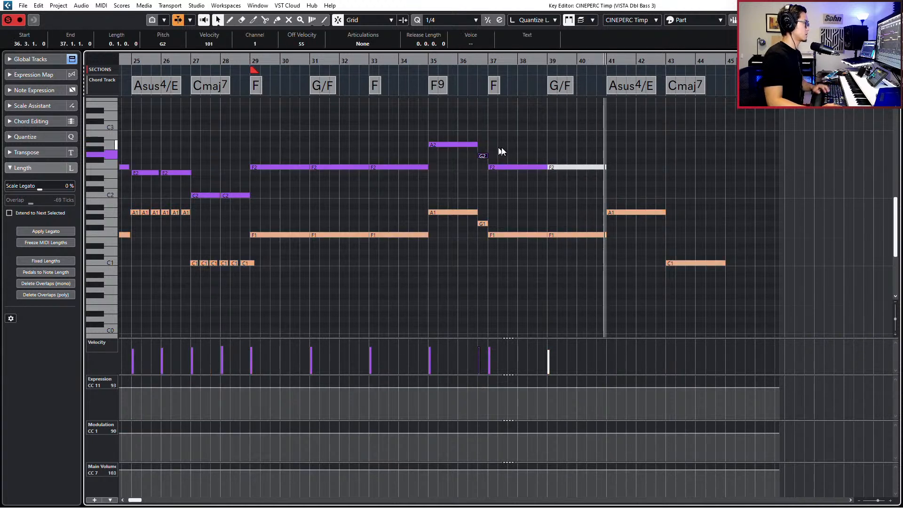
Unmute the timpani's F2 note at bar 39 and set its velocity to 101
click(553, 163)
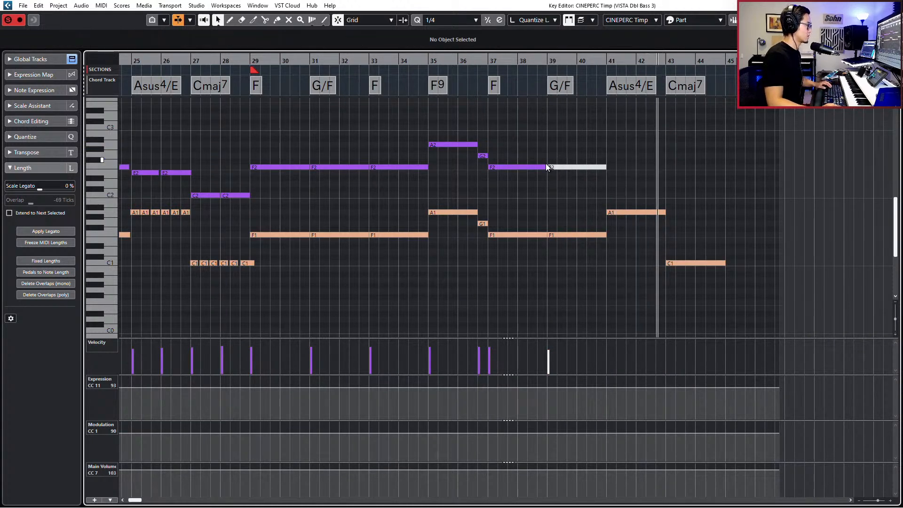
click(541, 167)
click(577, 166)
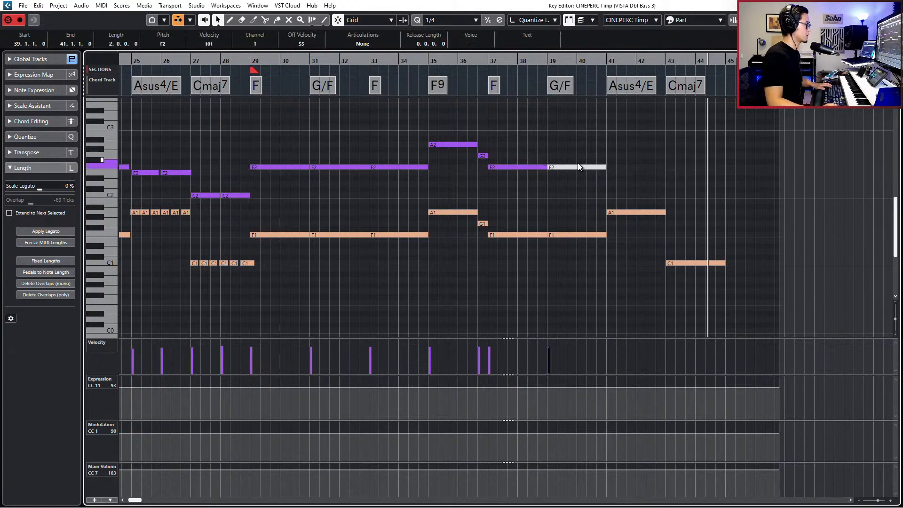
click(579, 164)
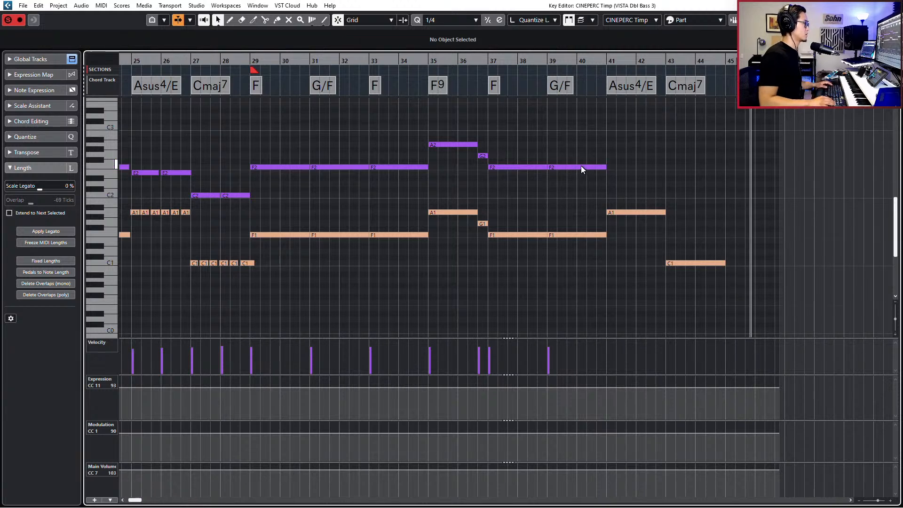
Duplicate the timpani's F2 note from bar 39 to bar 41 and transpose the copy up to A2
click(583, 165)
key(ctrl+d)
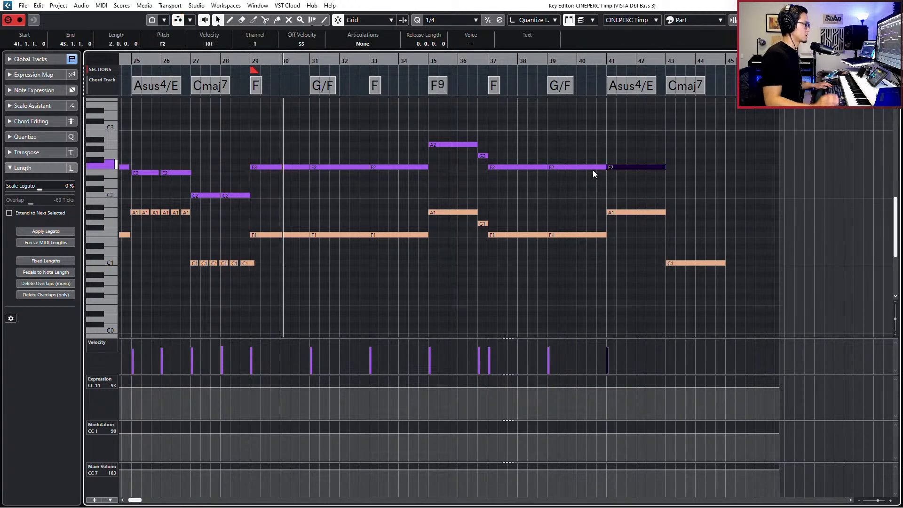
key(Up)
key(Up)
key(Up)
key(Up)
Duplicate the A2 timpani note to bar 43, try the copy at lower pitches, and transpose it to C3
key(ctrl+d)
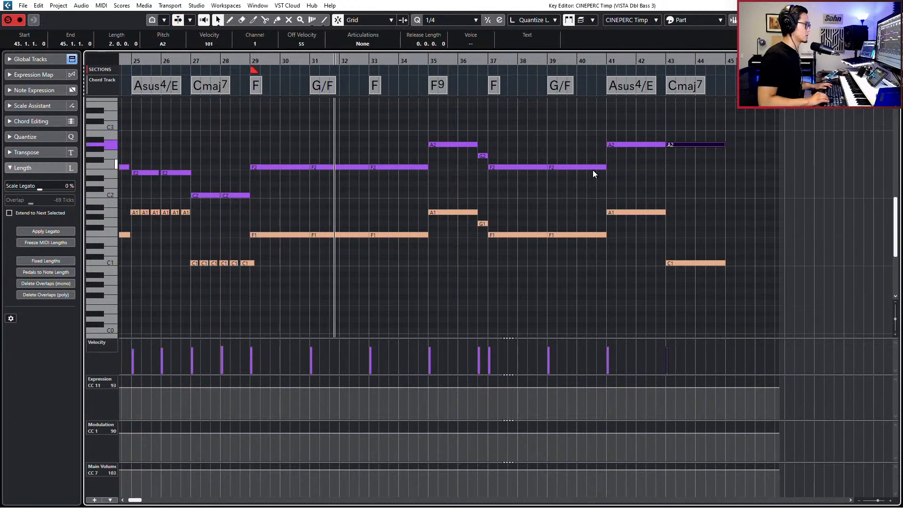
key(Down)
key(Down)
key(Down)
key(Down)
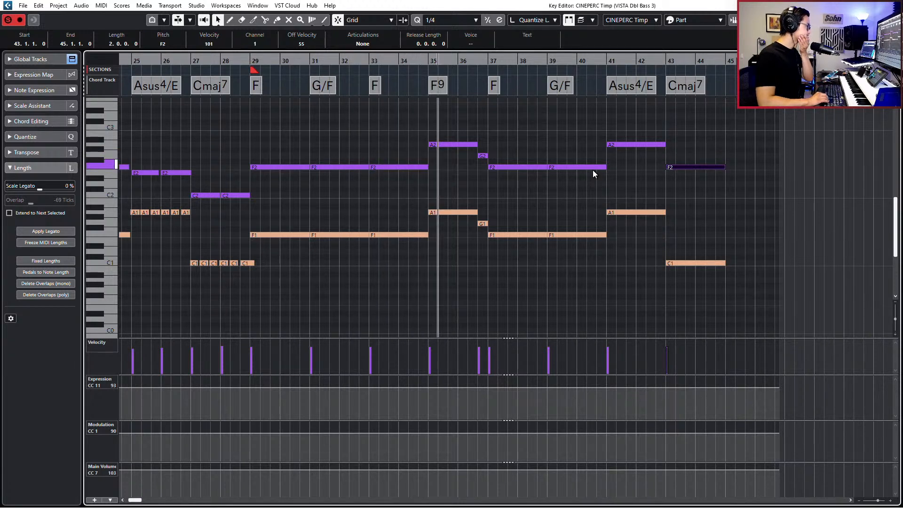
key(Down)
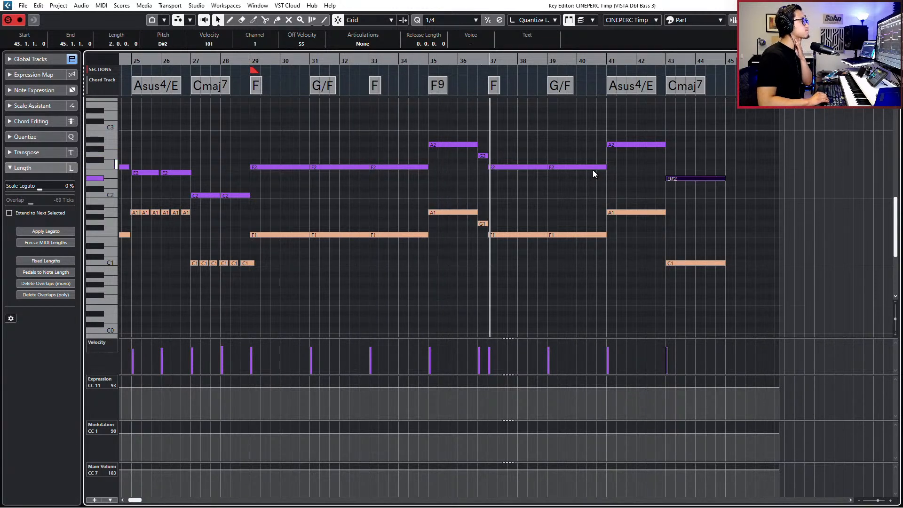
key(Up)
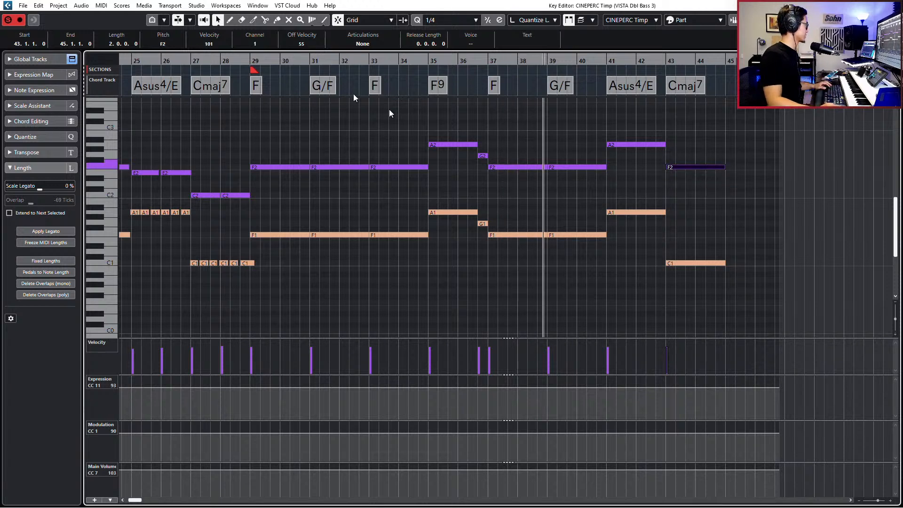
key(Up)
key(Up)
key(Up)
key(Up)
key(Up)
key(Up)
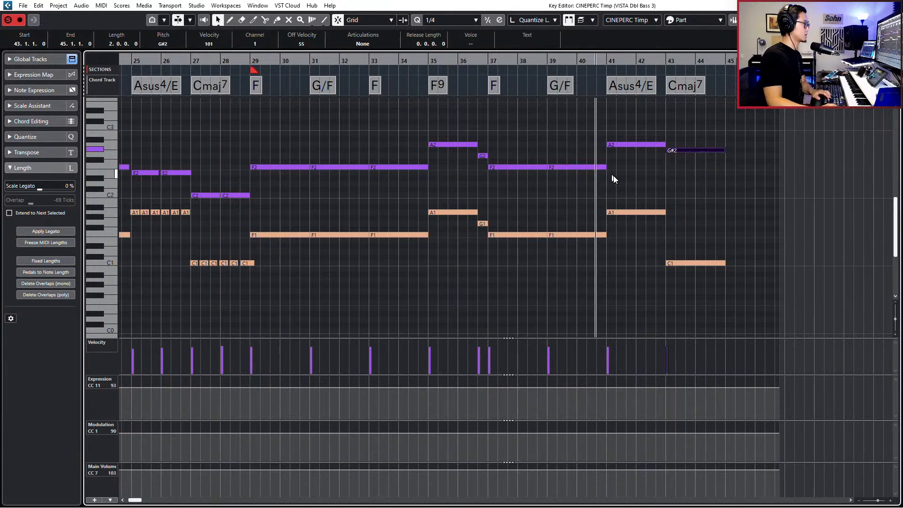
key(Up)
click(701, 175)
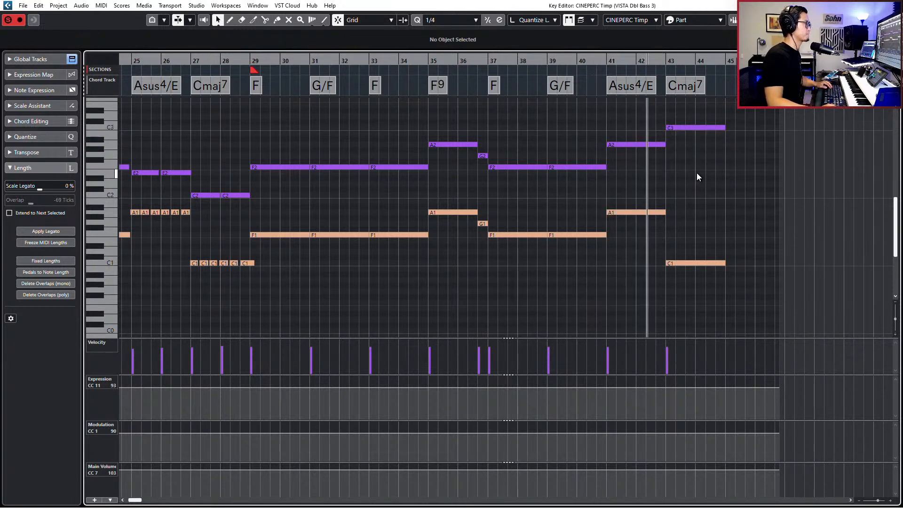
Close the Key Editor and play the arrangement from bar 29 to audition the extended timpani part
key(space)
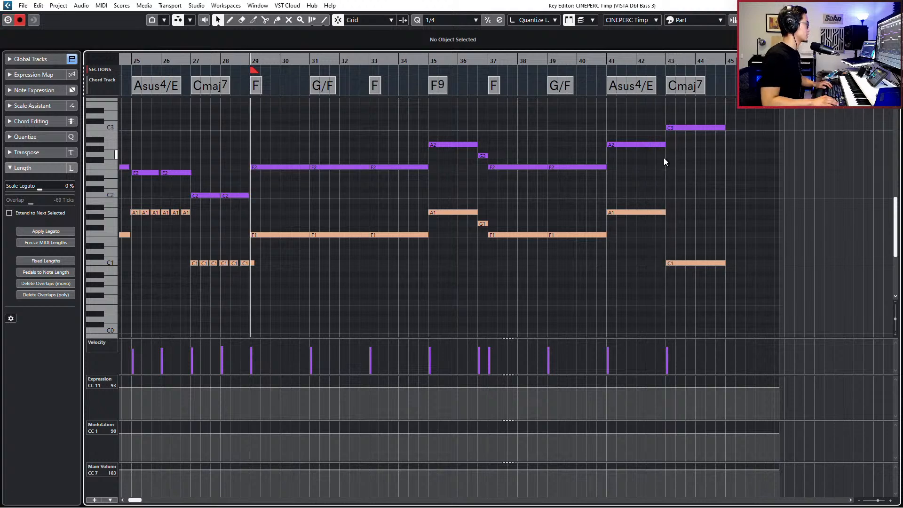
key(Return)
key(space)
key(g)
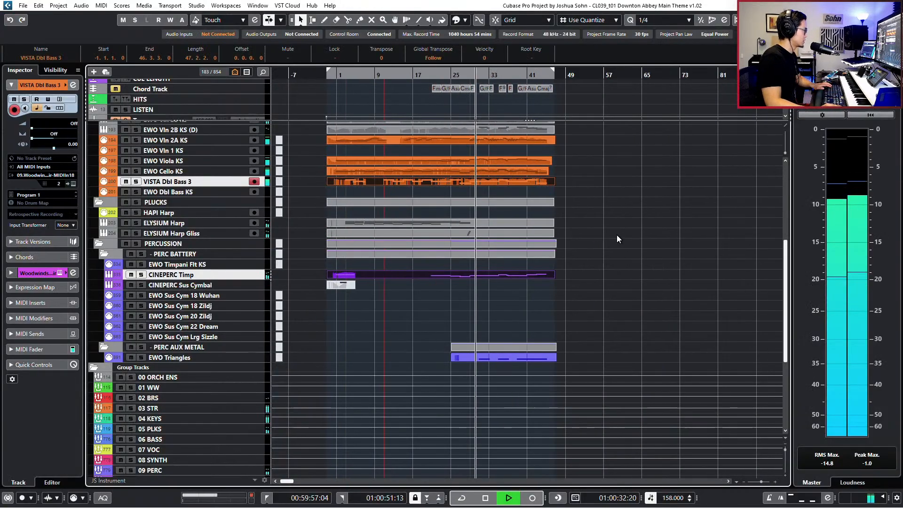
scroll(611, 226, up, 3)
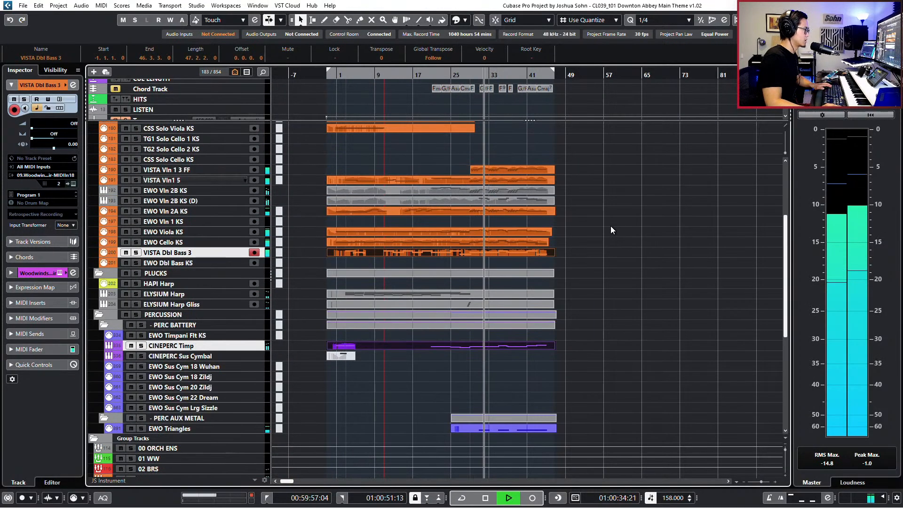
Extend the CSS Solo Violin 2 and CSS Solo Viola parts so they end at 46.3.1.0
scroll(610, 226, up, 3)
scroll(610, 230, up, 3)
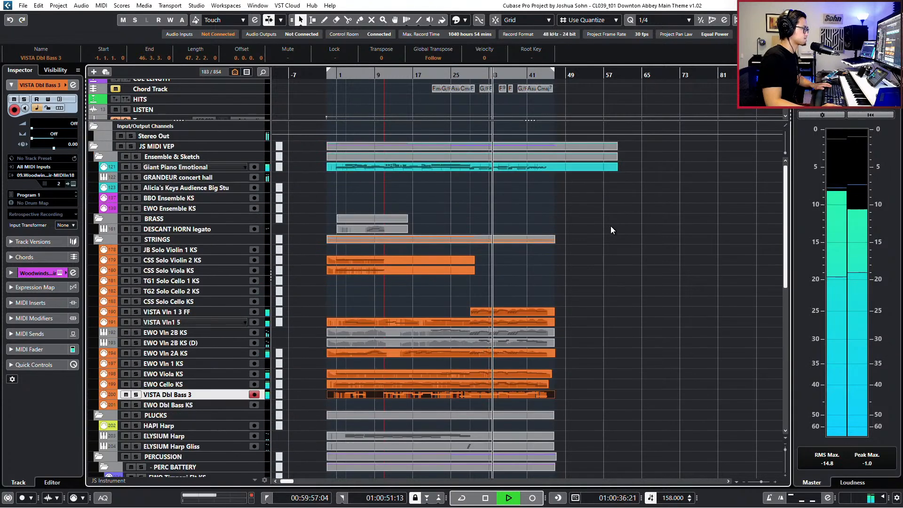
click(507, 261)
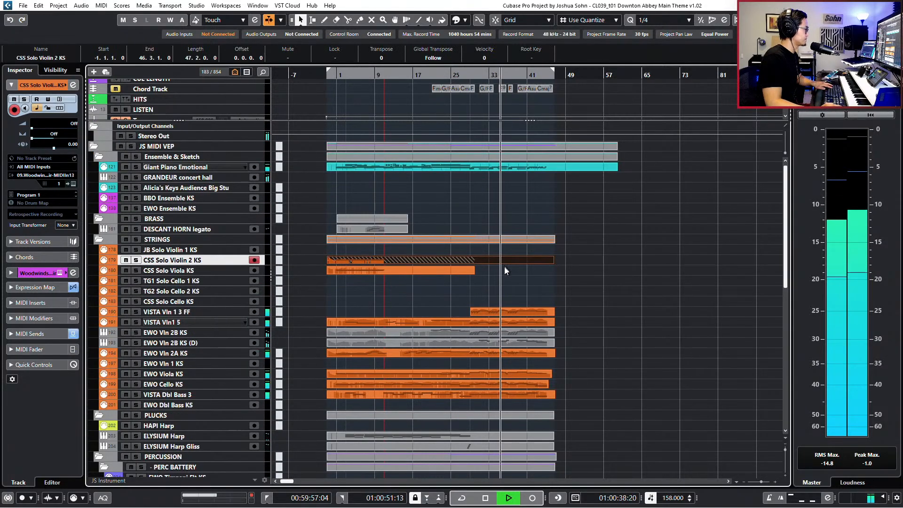
key(ctrl+f)
click(549, 263)
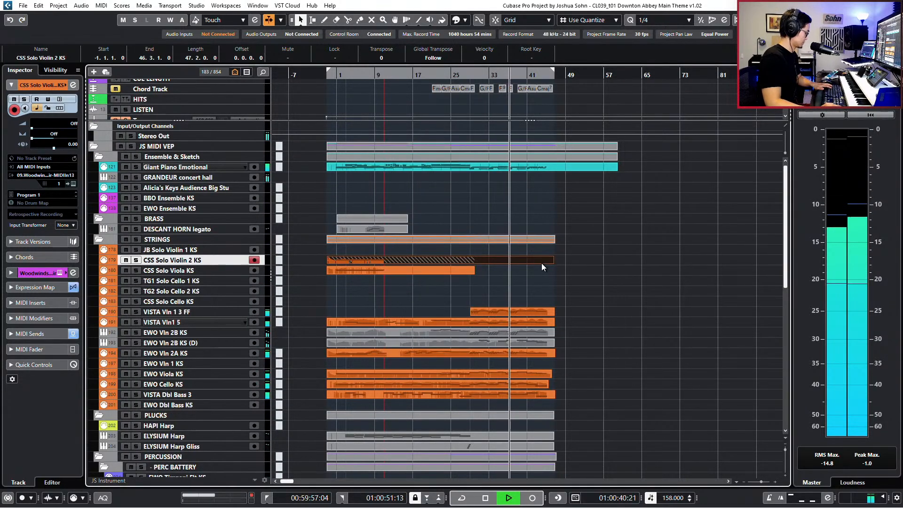
key(g)
double_click(534, 266)
key(g)
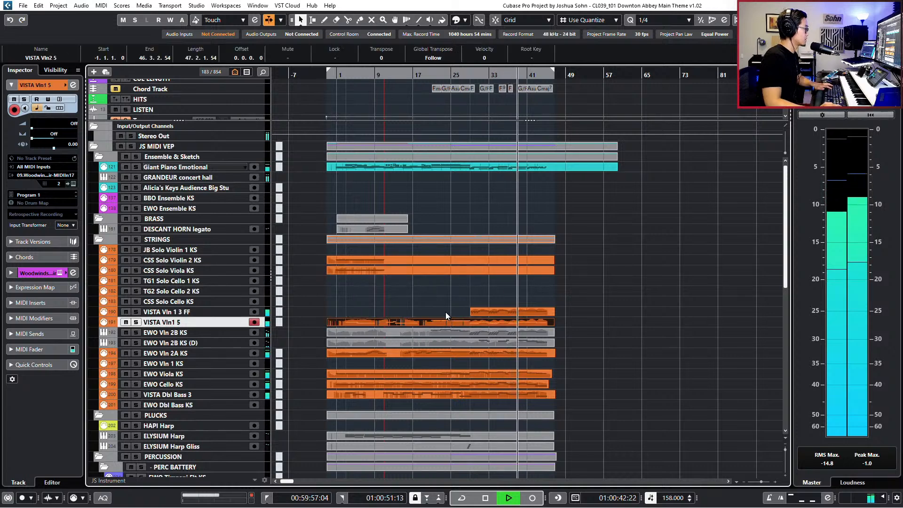
Extend the VISTA Vln 1 3 FF part back to the arrangement's start and the EWO Viola and Cello parts to its end
double_click(445, 311)
scroll(489, 291, down, 3)
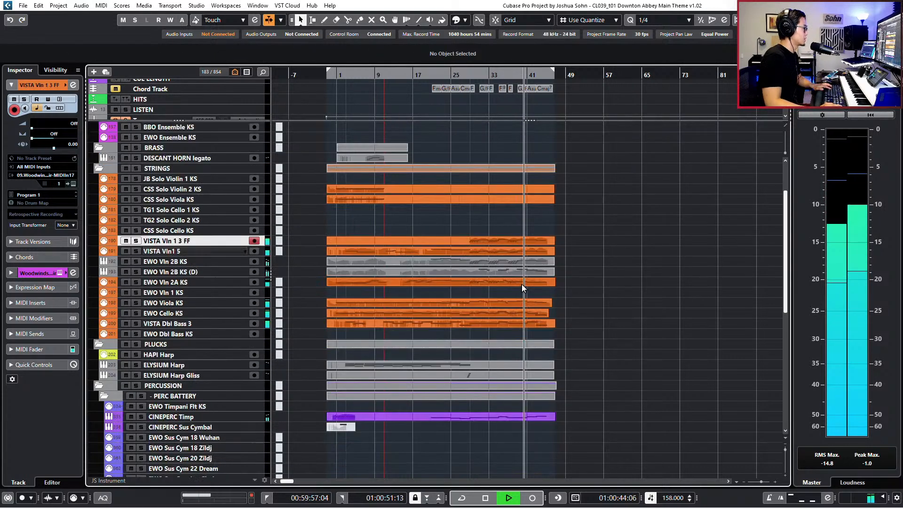
double_click(551, 312)
double_click(551, 303)
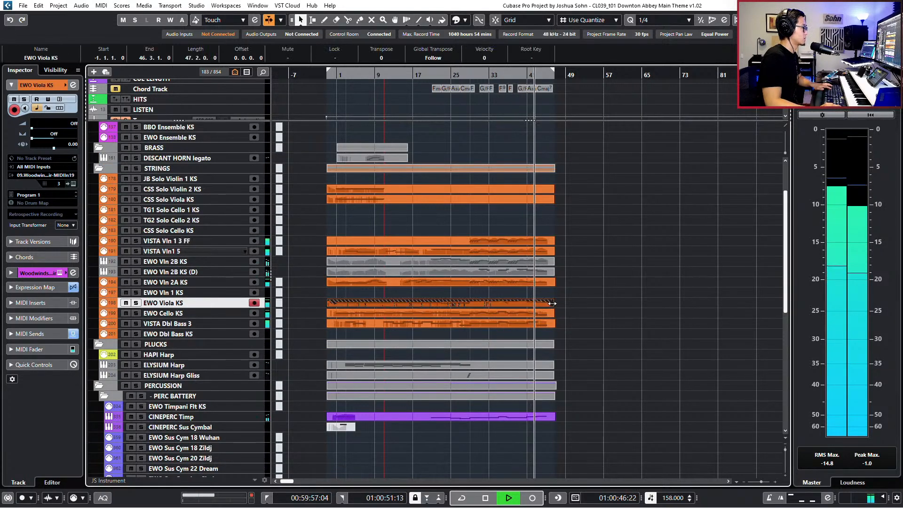
Extend the EWO Triangles part back to the start of the arrangement and stop playback
scroll(555, 339, up, 3)
scroll(557, 335, down, 6)
scroll(559, 336, down, 3)
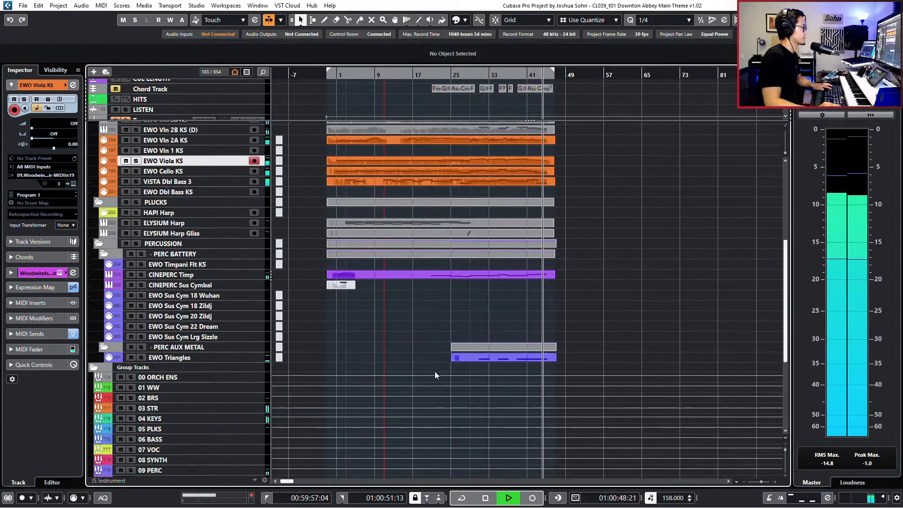
double_click(428, 355)
key(space)
Solo the CSS Solo Violin 2 and CSS Solo Viola tracks and audition them from the start, then clear the solo
scroll(507, 300, up, 6)
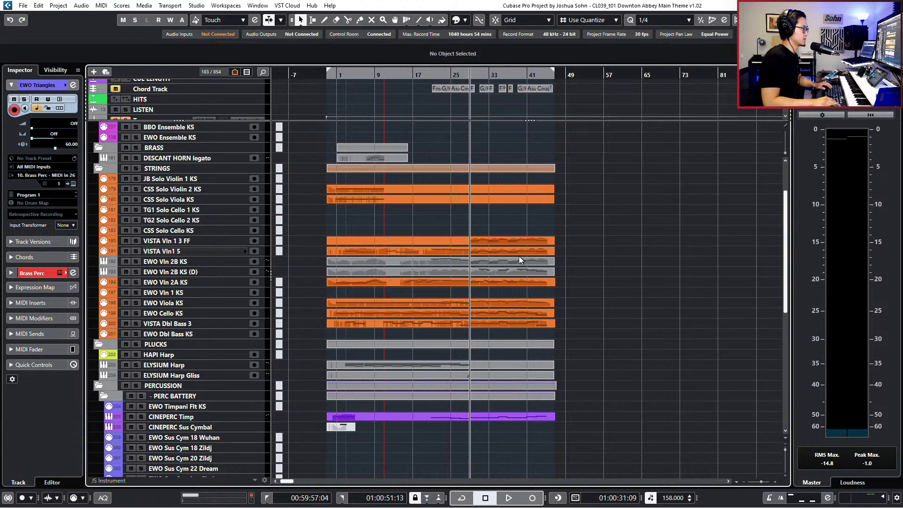
key(g)
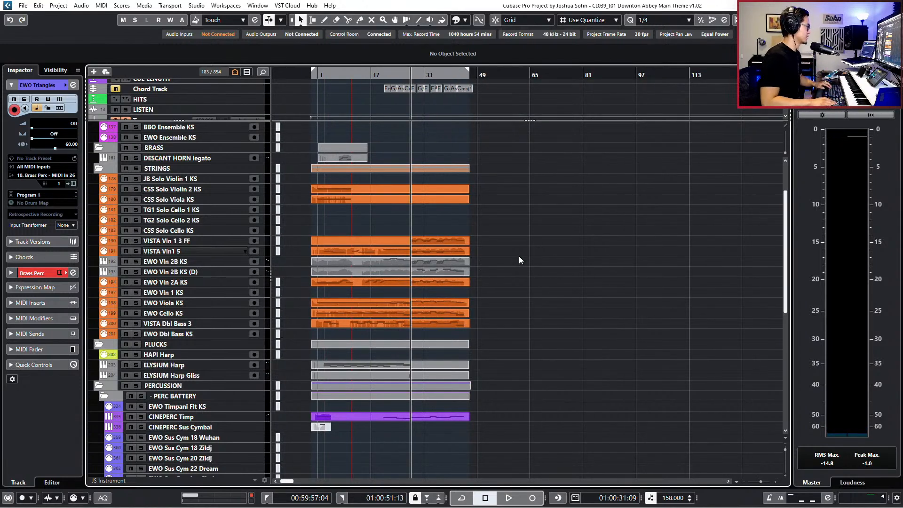
key(KP_1)
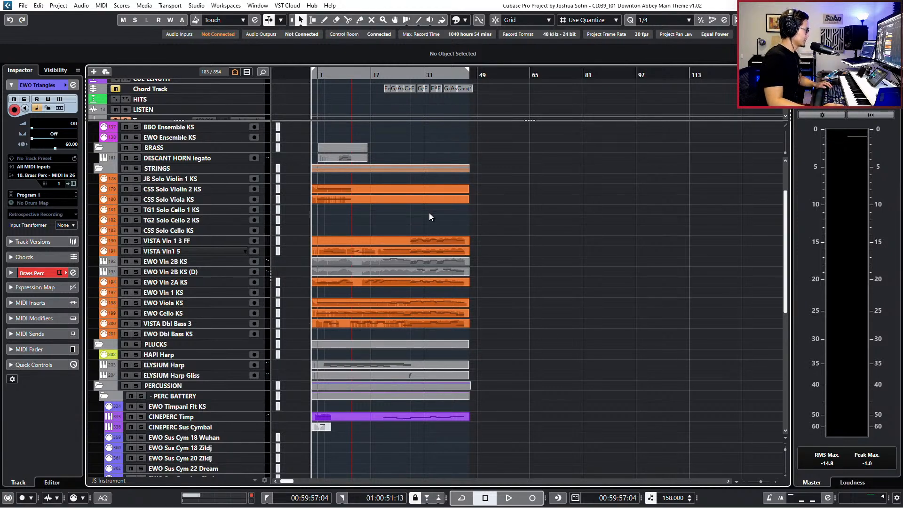
drag(429, 213, 328, 206)
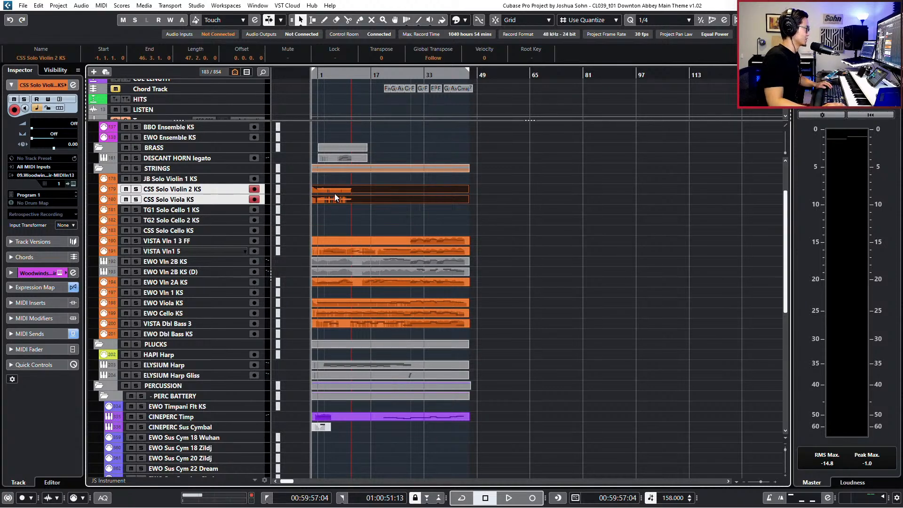
key(space)
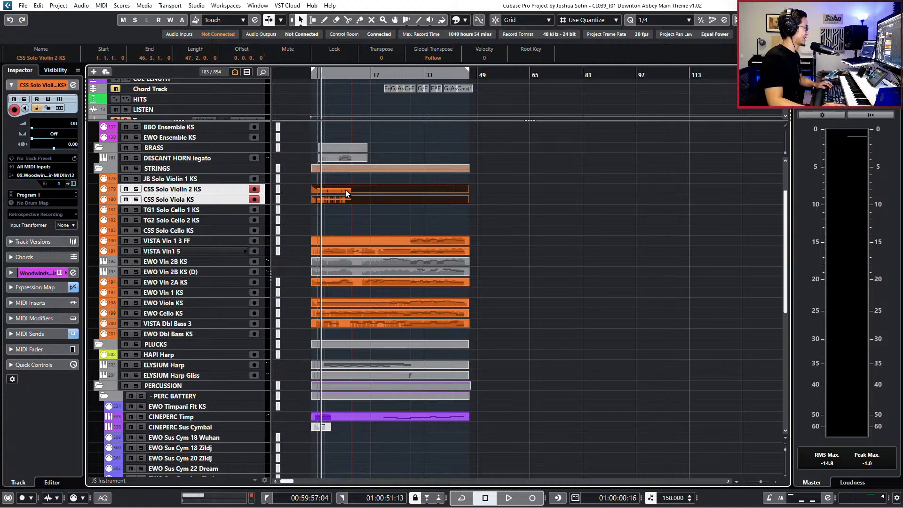
key(s)
key(KP_Subtract)
key(h)
key(h)
key(h)
key(h)
key(h)
key(h)
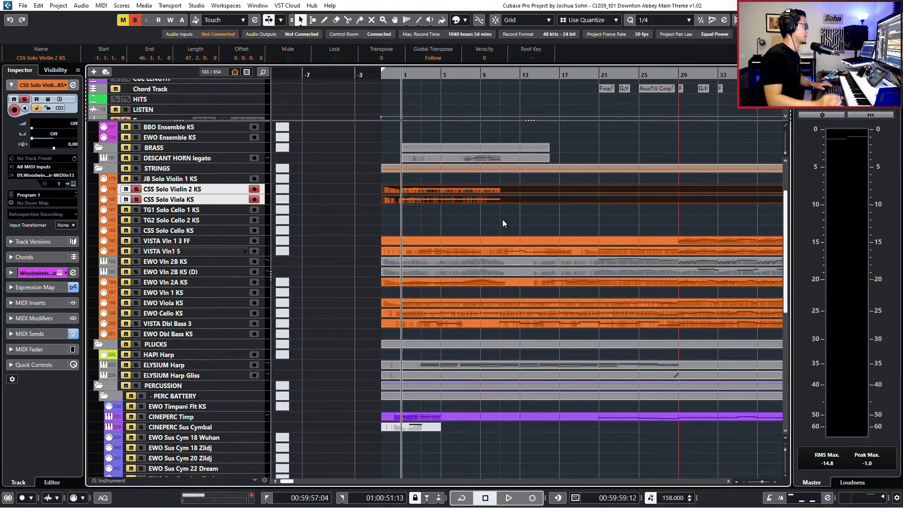
key(g)
key(g)
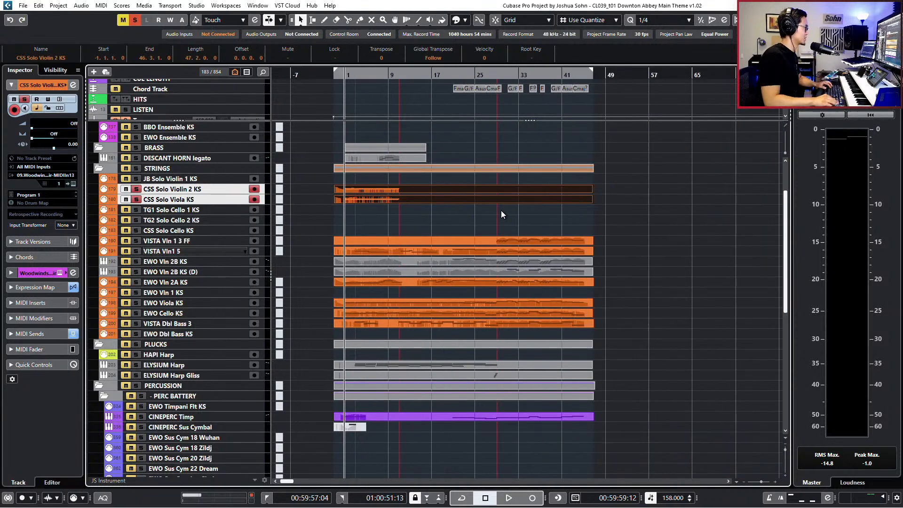
key(space)
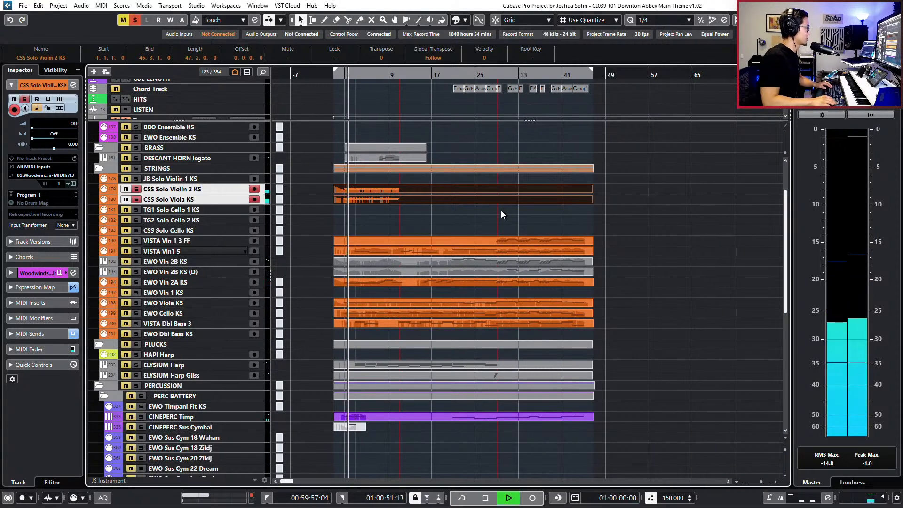
key(space)
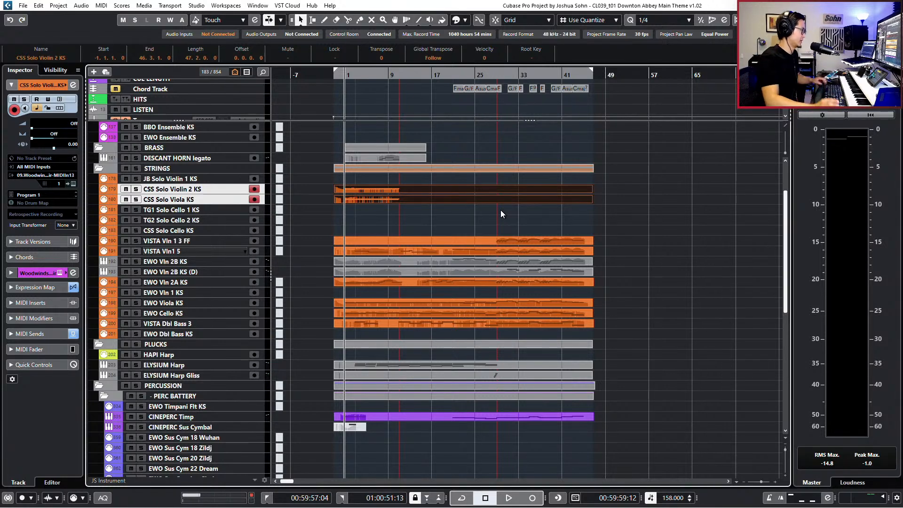
Extend the DESCANT HORN legato part to the end of the arrangement
scroll(458, 225, up, 3)
click(452, 229)
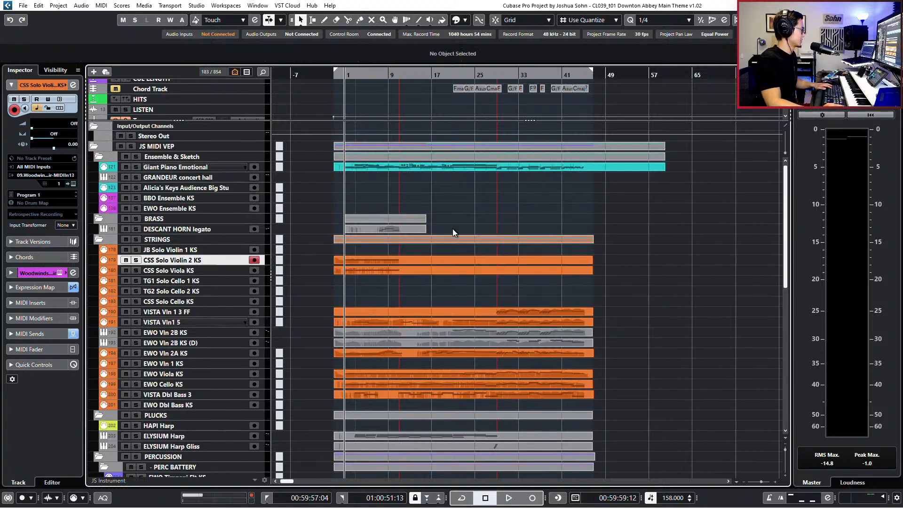
double_click(452, 228)
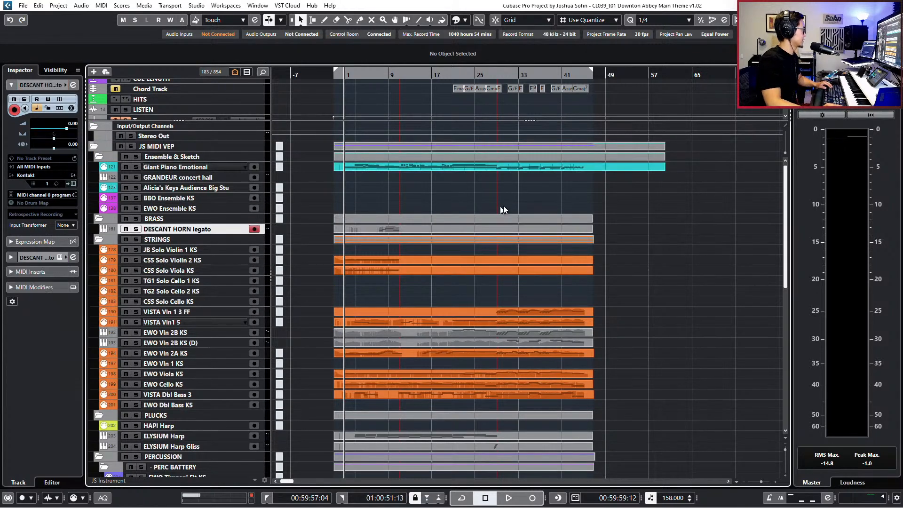
Play the full arrangement from the start and look over the string, percussion and ensemble tracks
scroll(504, 210, down, 3)
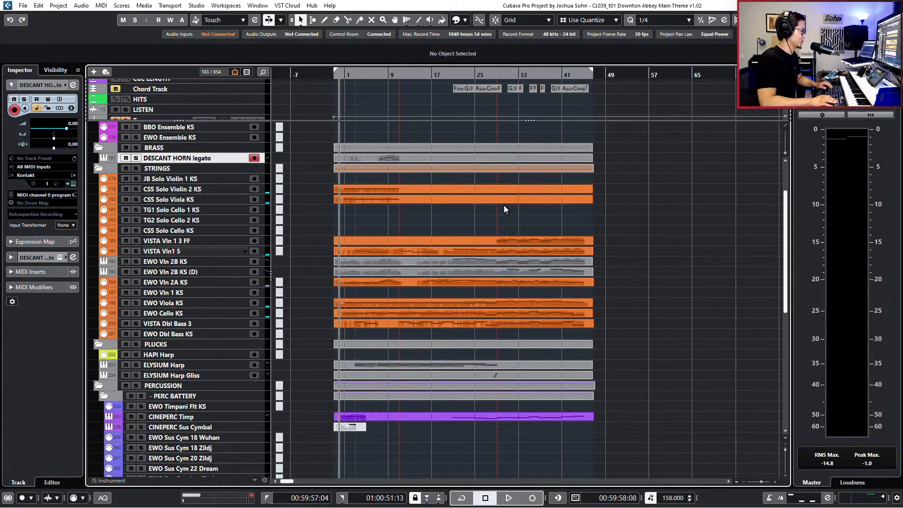
key(space)
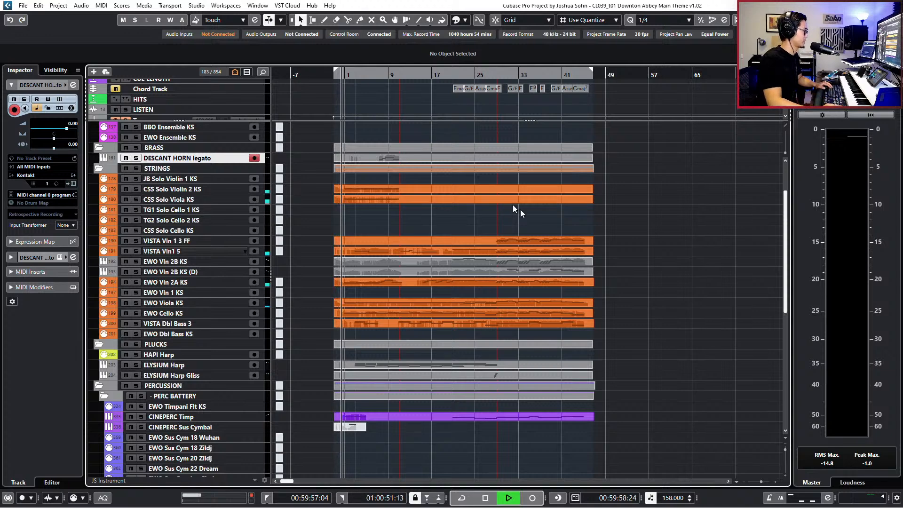
scroll(512, 207, down, 9)
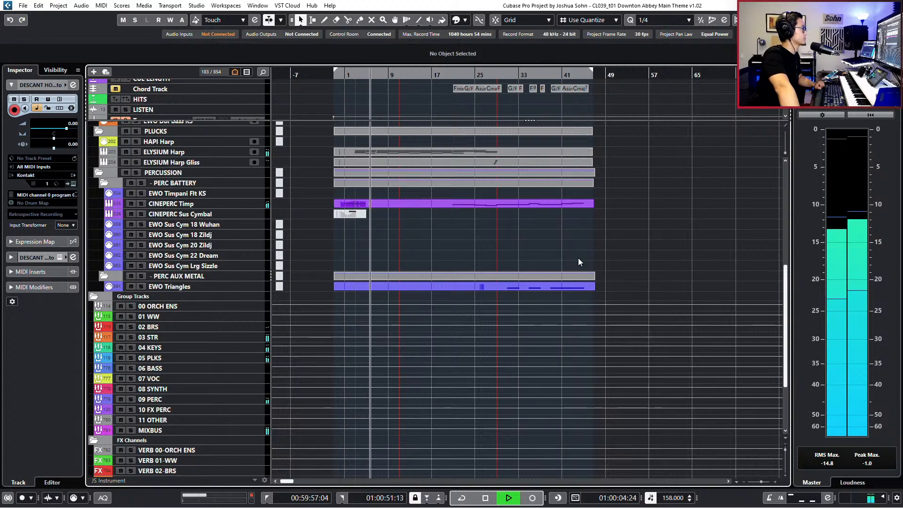
scroll(654, 254, up, 3)
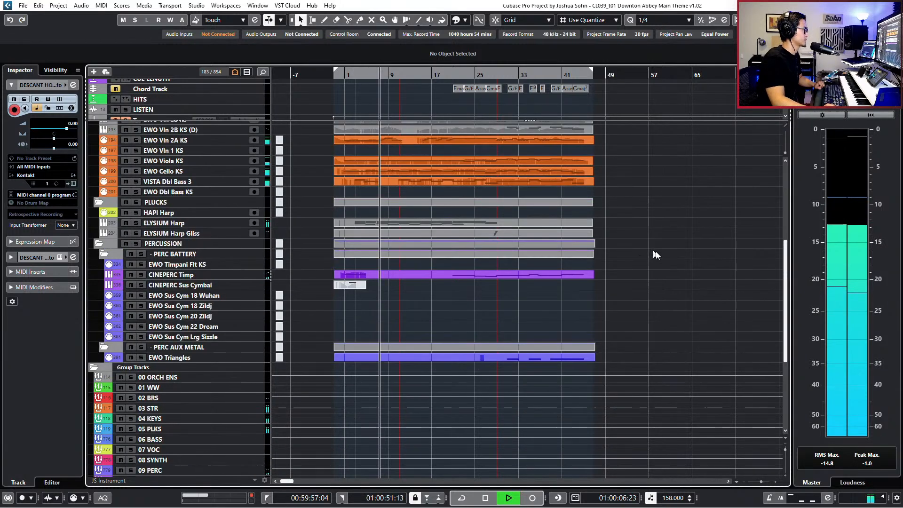
scroll(656, 254, up, 5)
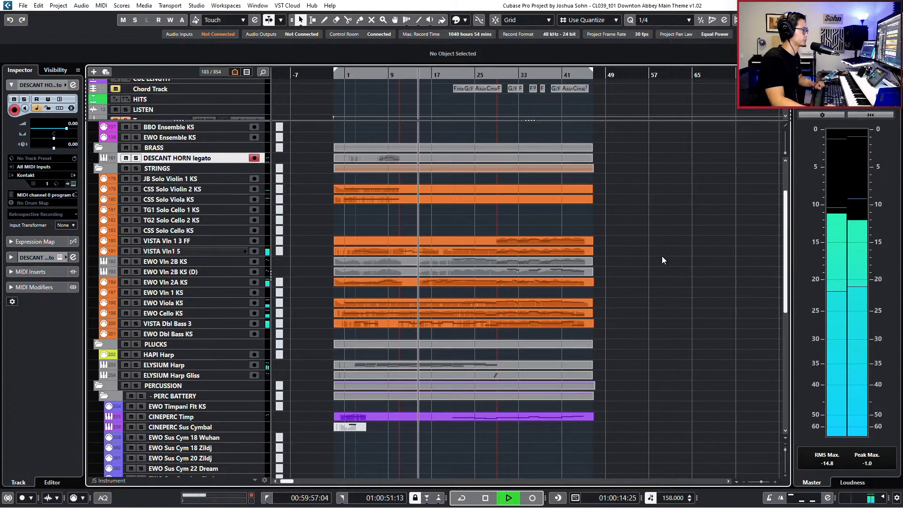
scroll(663, 257, up, 3)
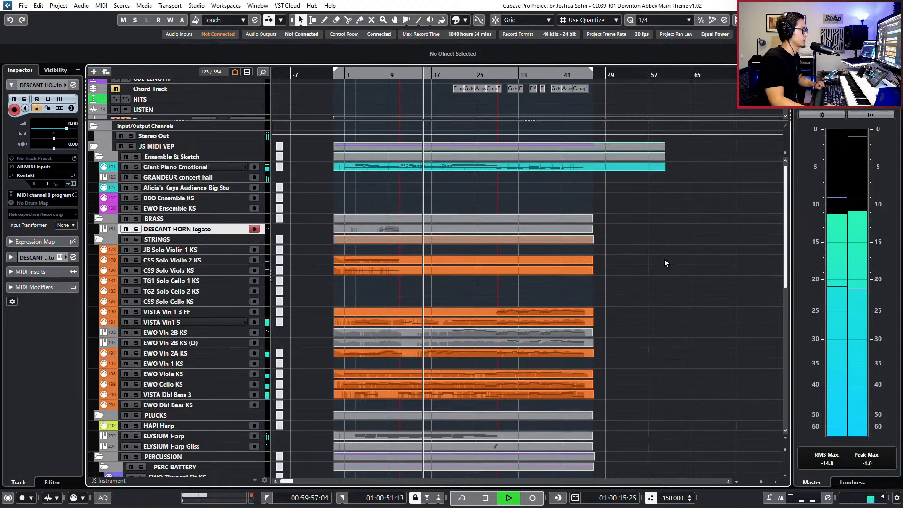
Open the Giant Piano Emotional part in the Key Editor, follow its notes during playback, and close the editor
double_click(526, 166)
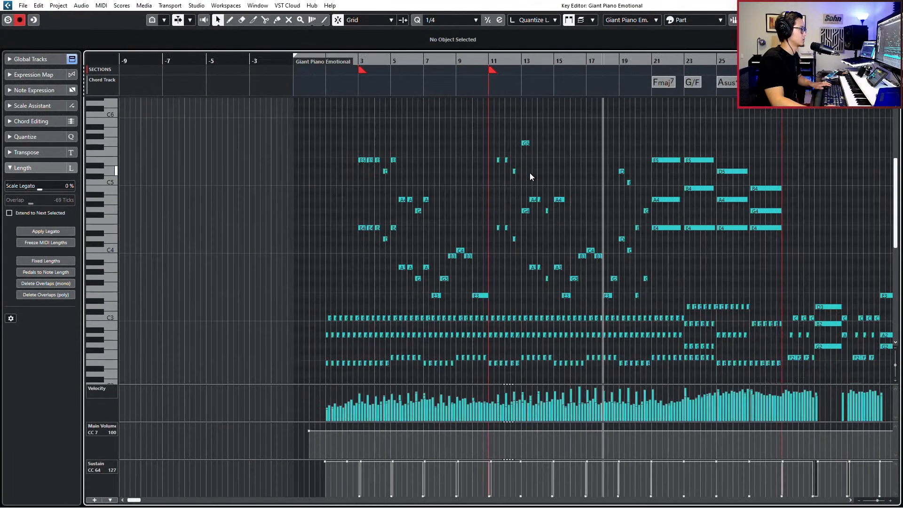
key(f)
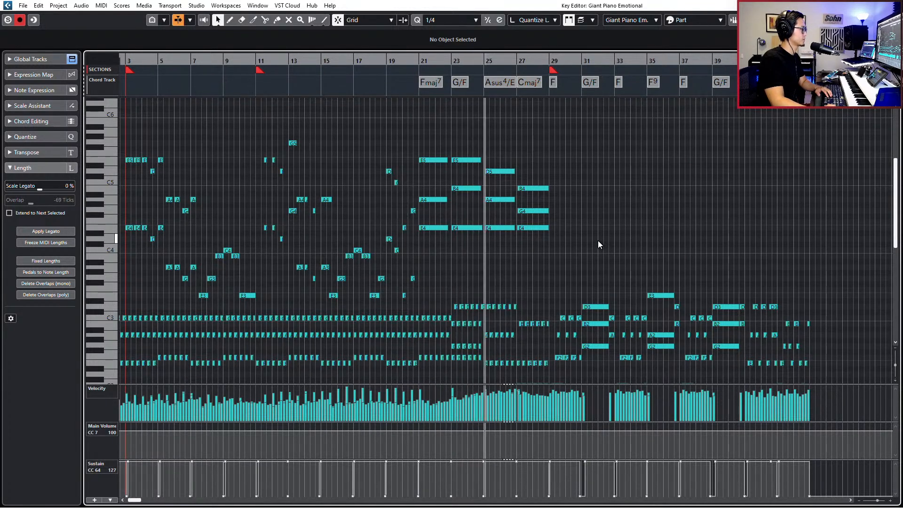
scroll(601, 239, down, 4)
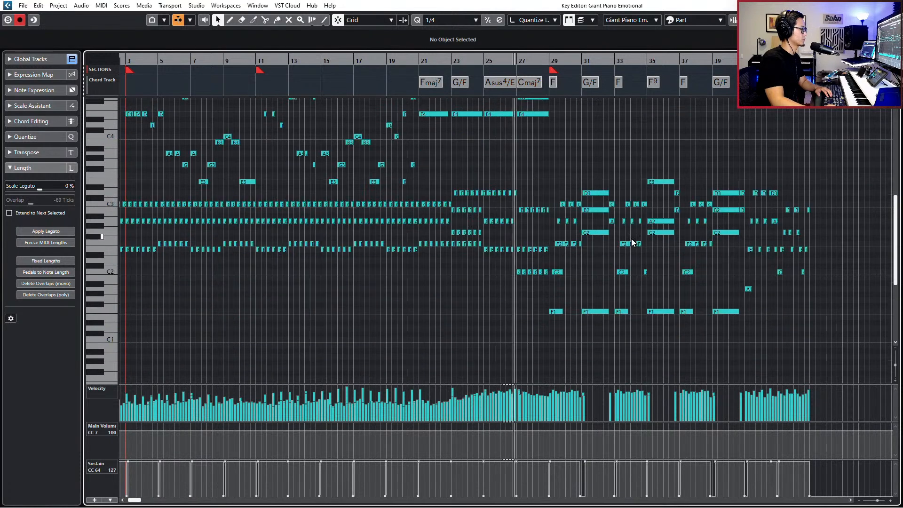
scroll(640, 240, down, 2)
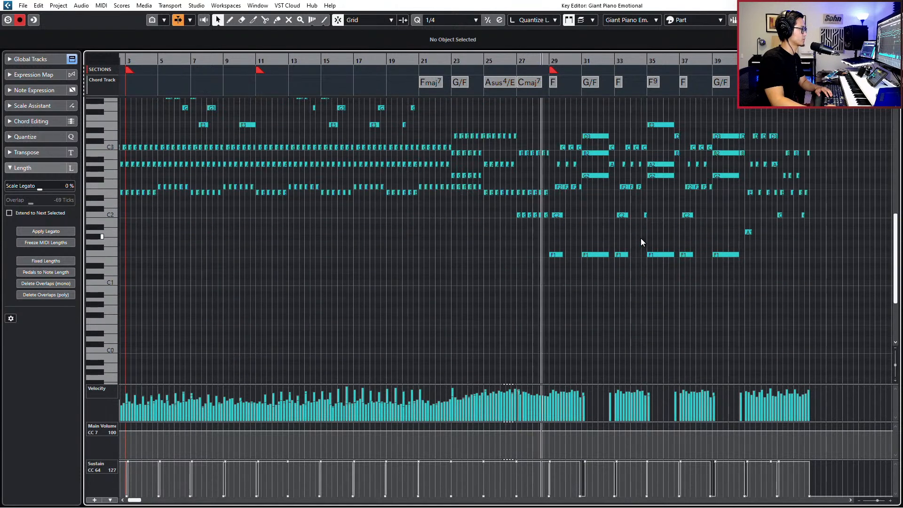
key(Escape)
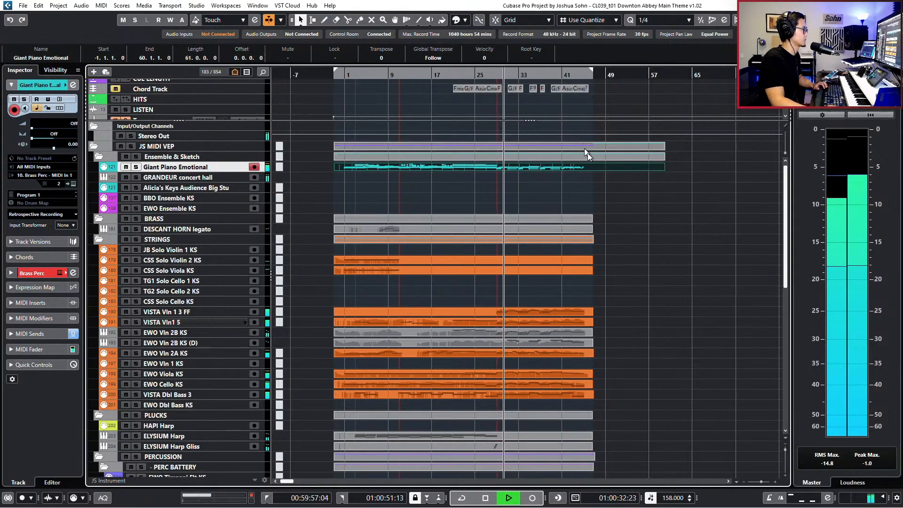
Open the string parts from VISTA Vln 1 3 FF to VISTA Dbl Bass 3 together in the Key Editor and hide the controller lanes
scroll(588, 154, down, 3)
drag(635, 207, 561, 323)
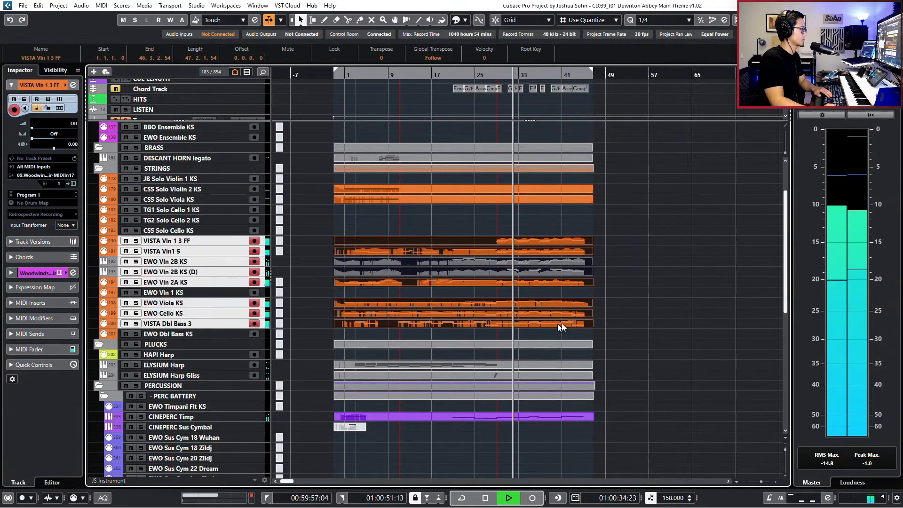
key(Return)
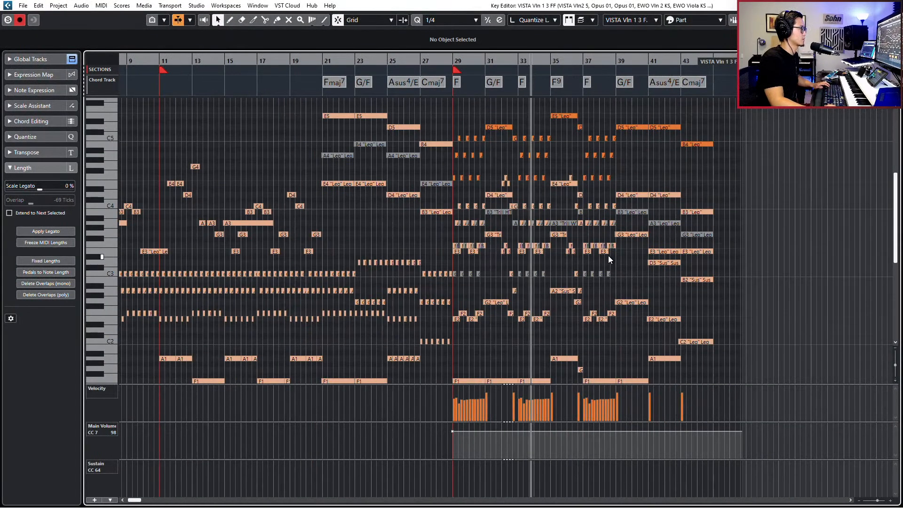
key(alt+1)
scroll(664, 249, right, 2)
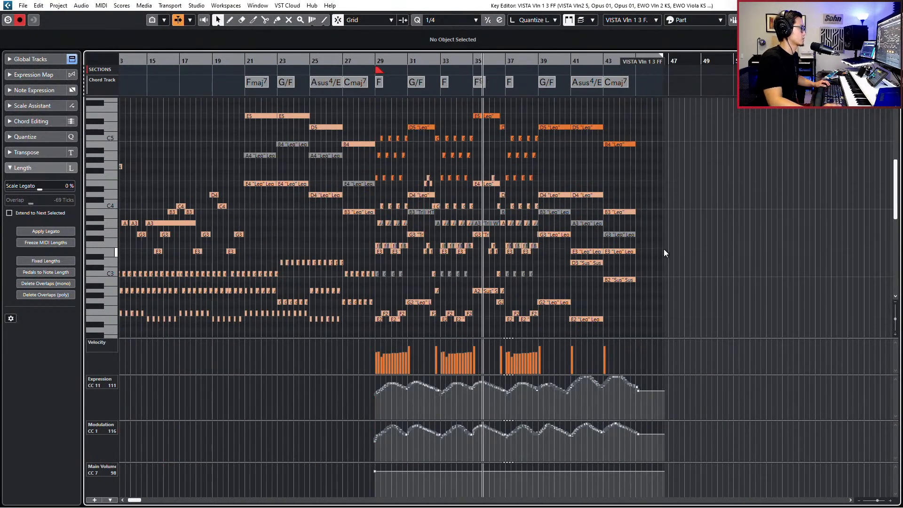
key(alt+l)
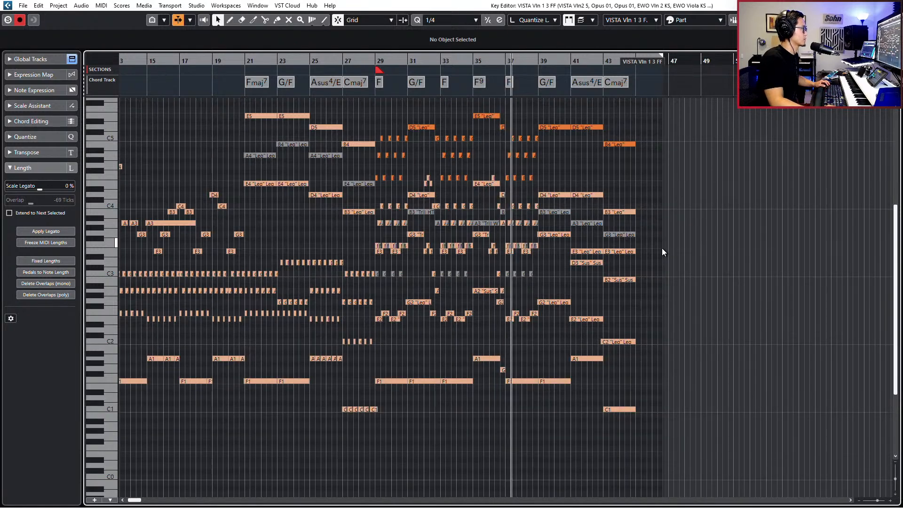
scroll(664, 248, up, 3)
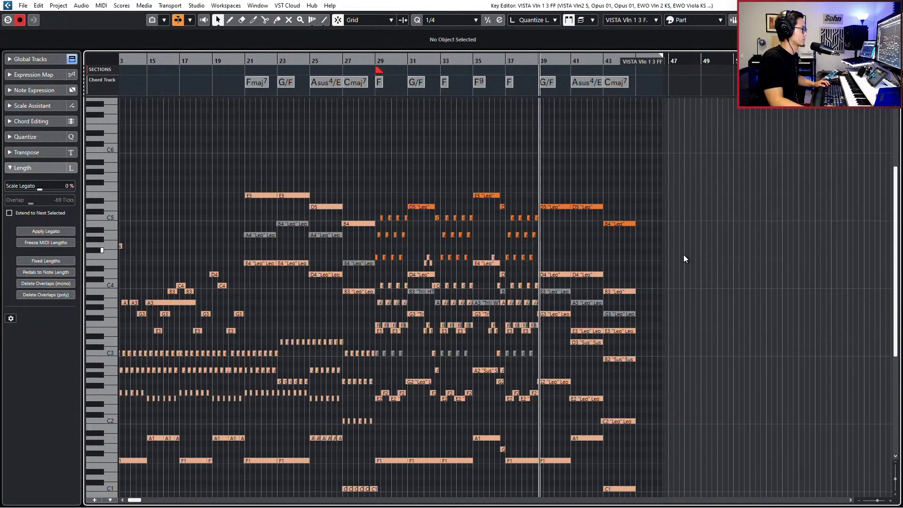